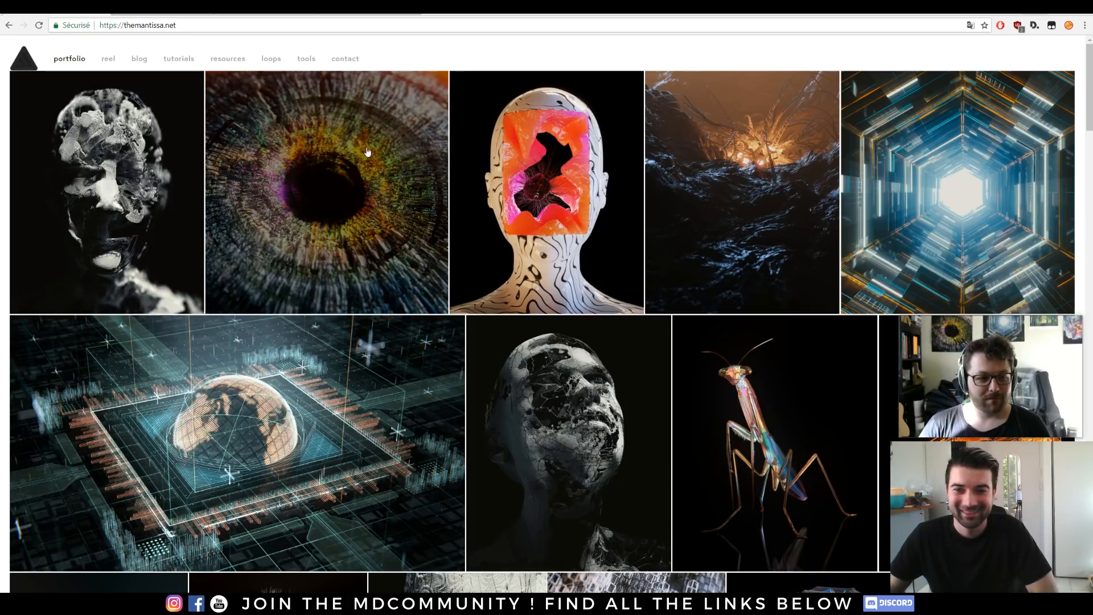
# Look through the portfolio grid on themantissa.net and open the glowing green neon cube artwork at full size
pyautogui.scroll(-1, 786, 185)
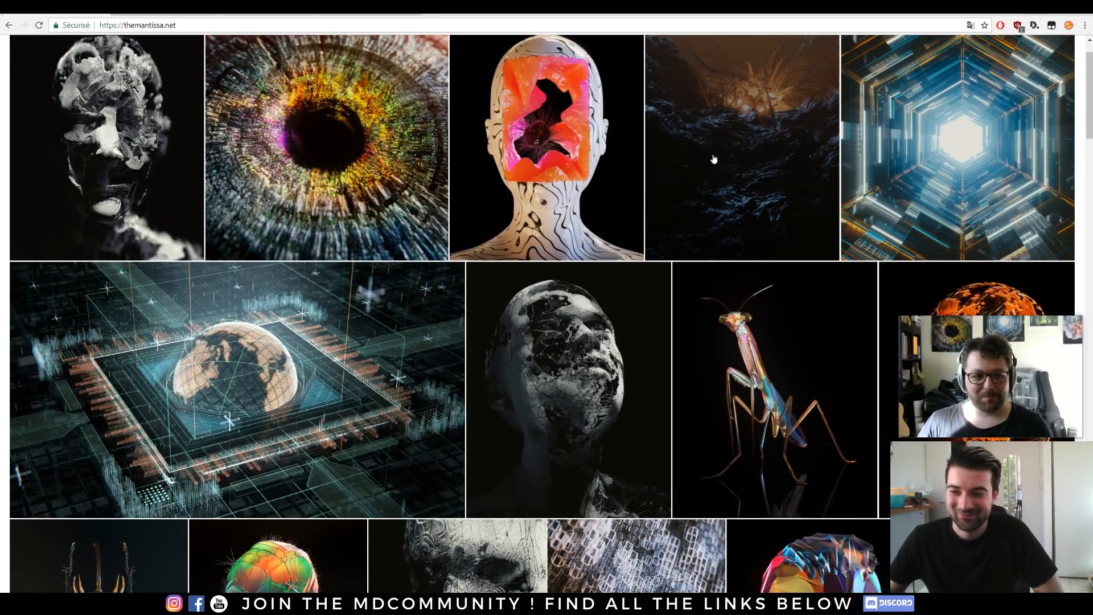
pyautogui.scroll(-2, 691, 160)
pyautogui.scroll(-1, 690, 160)
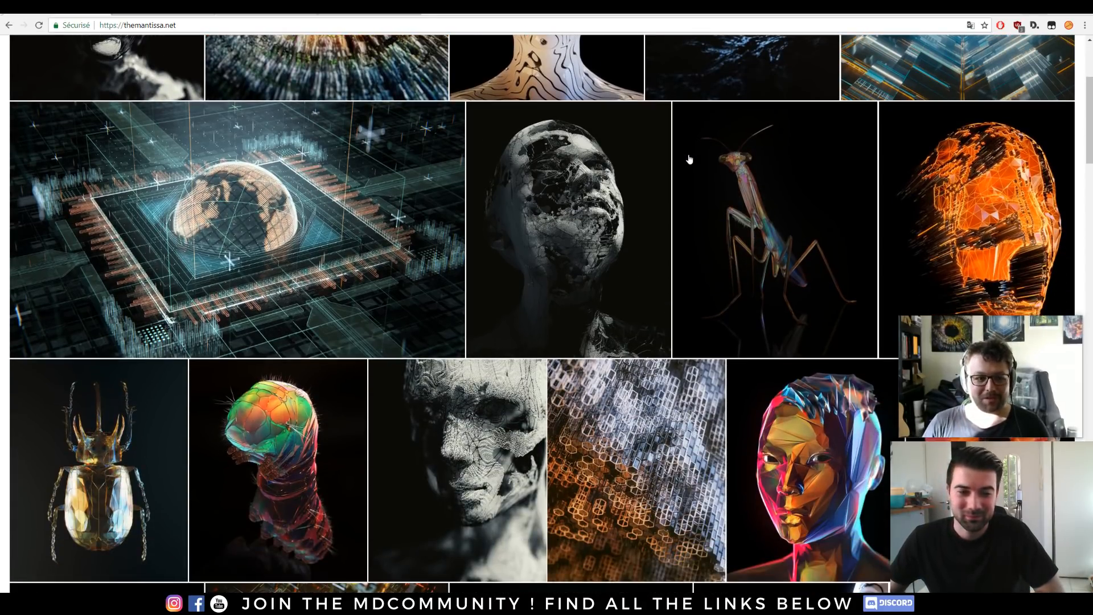
pyautogui.scroll(-1, 688, 161)
pyautogui.scroll(-1, 677, 181)
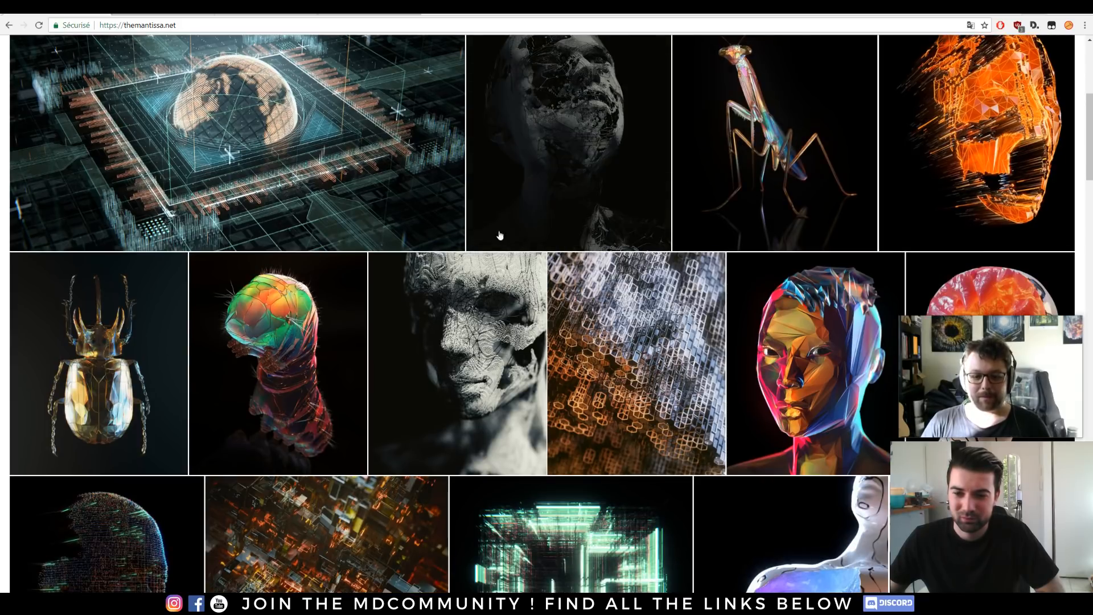
pyautogui.scroll(-5, 486, 224)
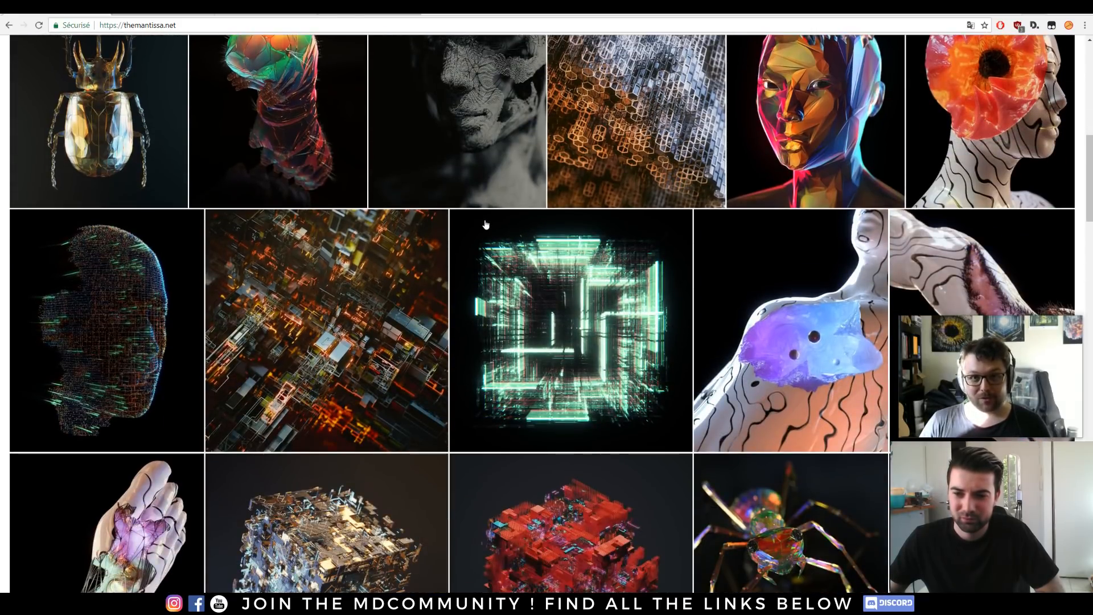
pyautogui.scroll(-2, 486, 225)
pyautogui.click(510, 222)
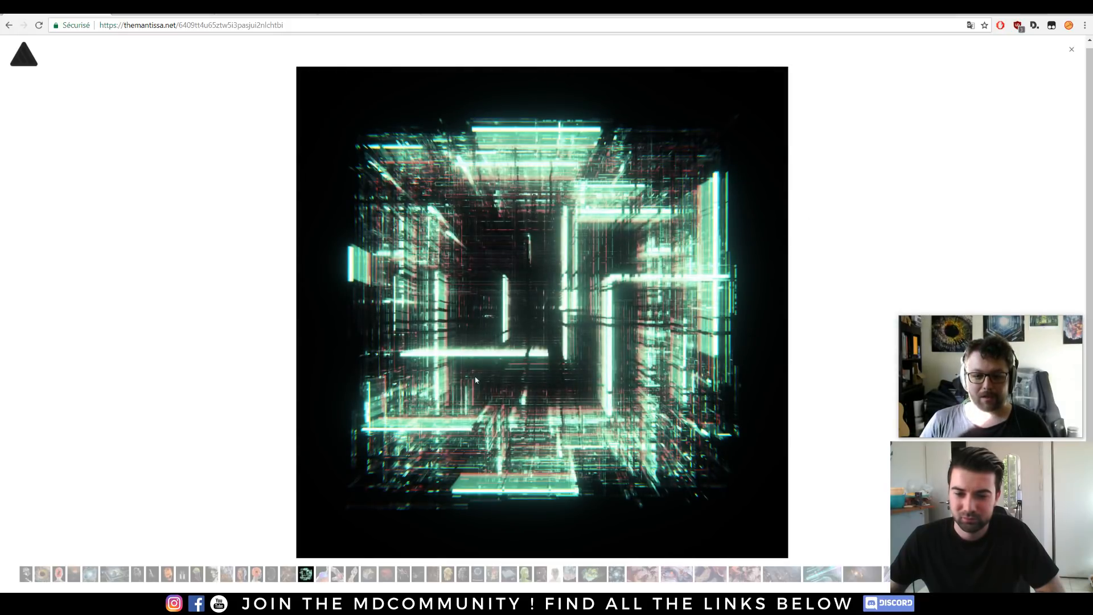
# View the portfolio artworks one by one from the first black-and-white head to the dotted globe on a circuit board
pyautogui.click(27, 574)
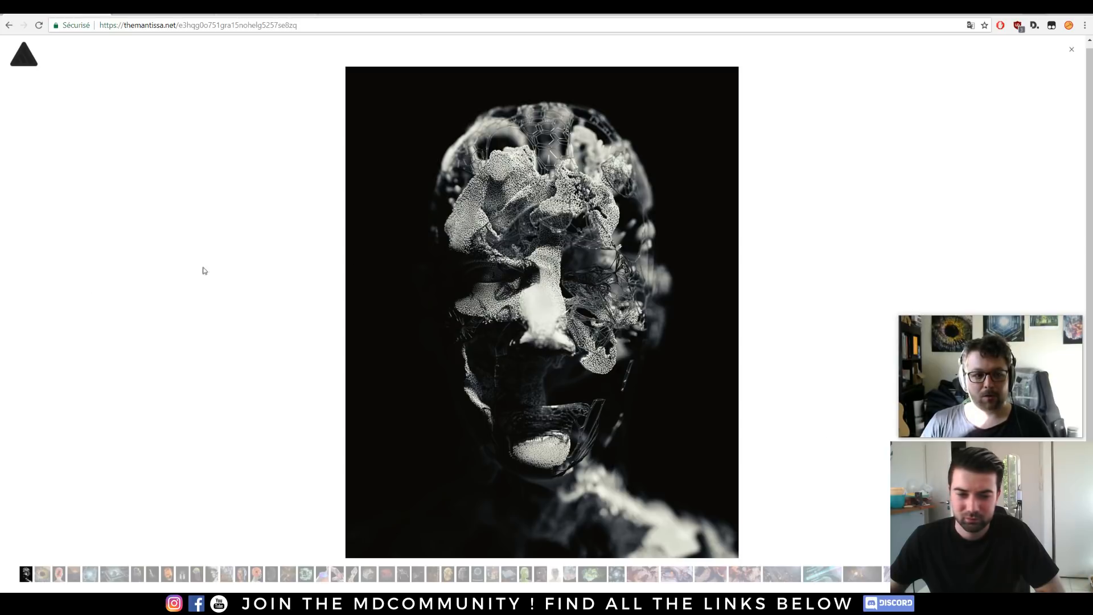
pyautogui.click(45, 573)
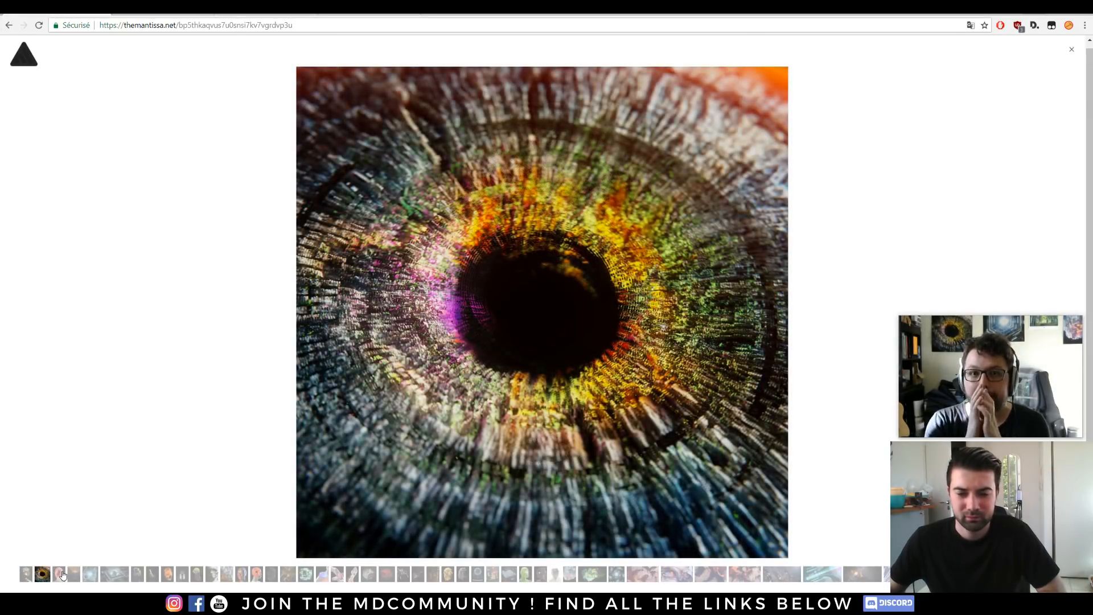
pyautogui.click(61, 574)
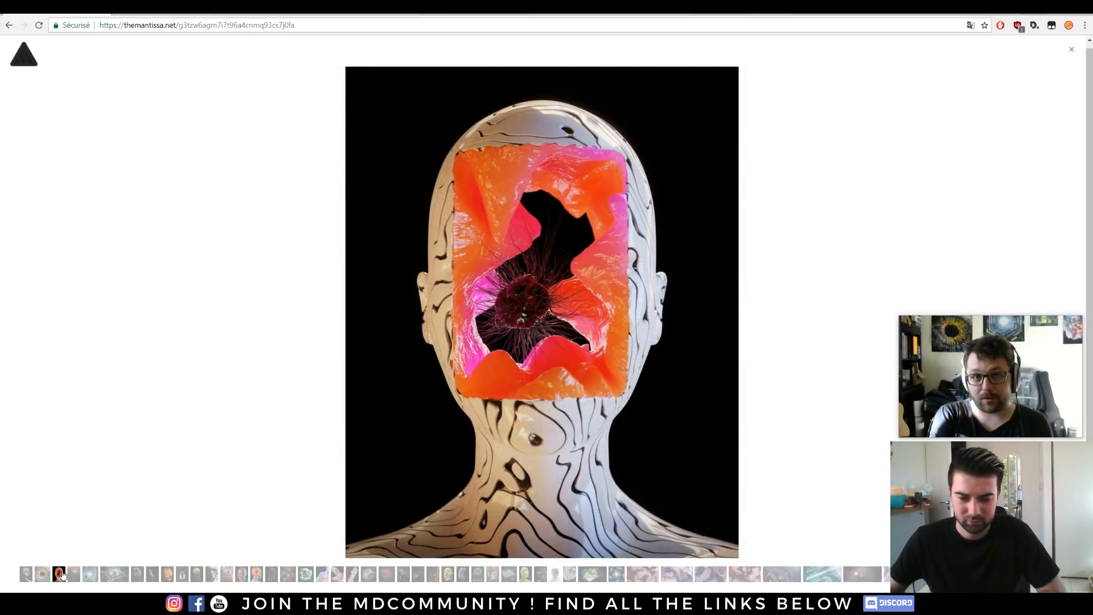
pyautogui.click(74, 576)
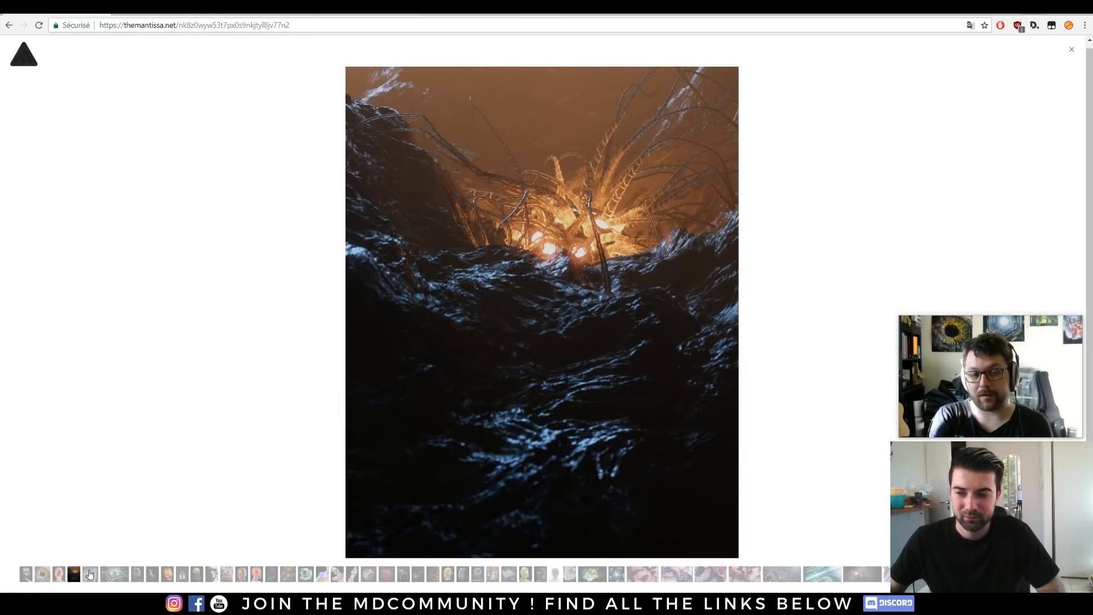
pyautogui.click(90, 574)
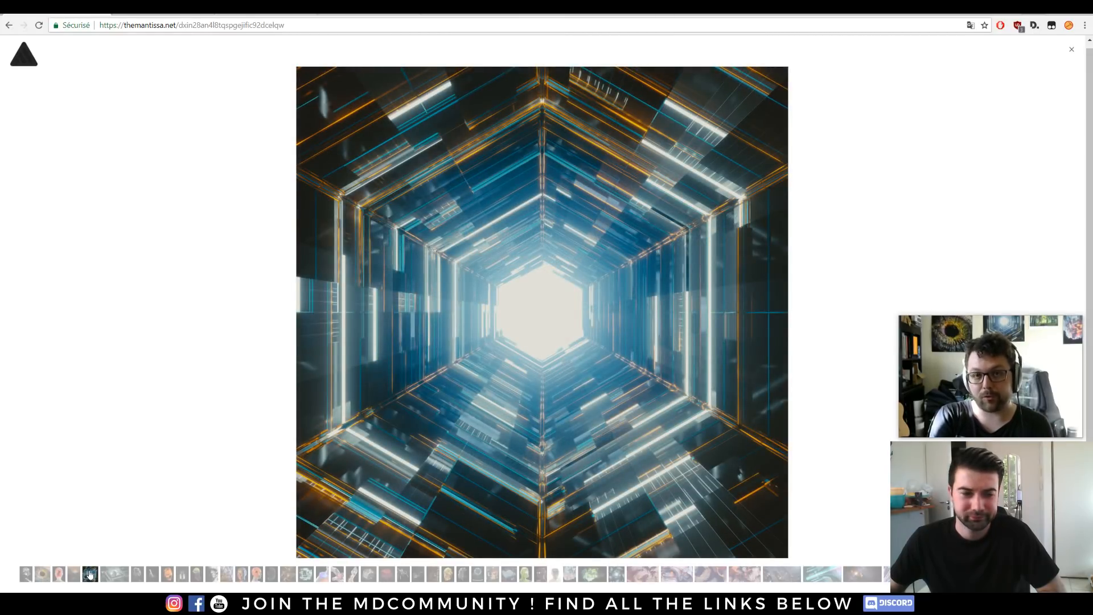
pyautogui.click(114, 576)
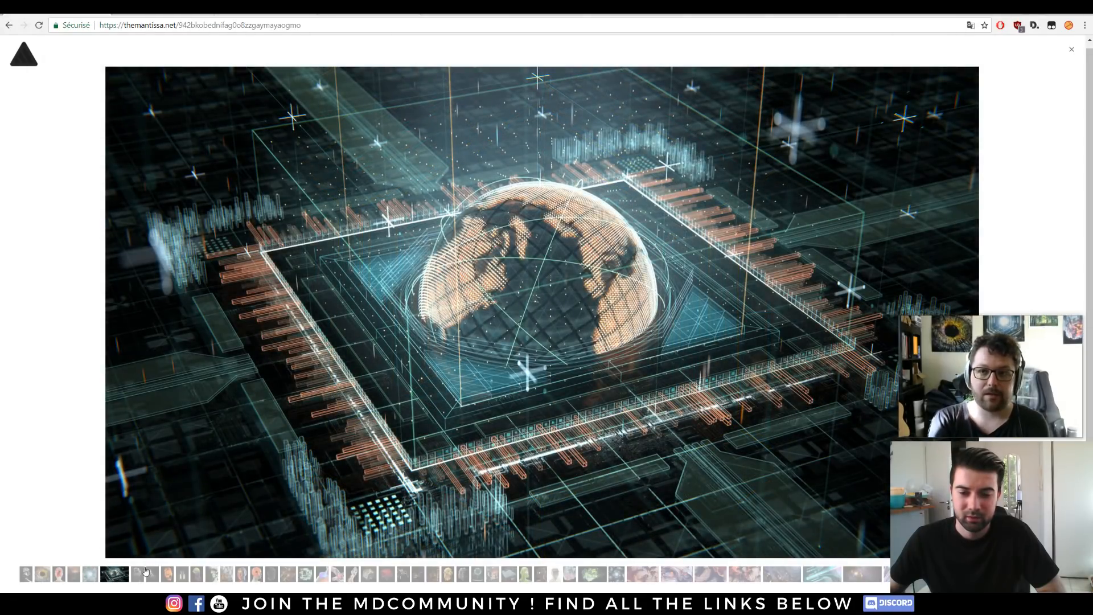
# View the following artworks in order, from the upward-looking cracked head through the mantis and beetle to the iridescent caterpillar
pyautogui.click(137, 574)
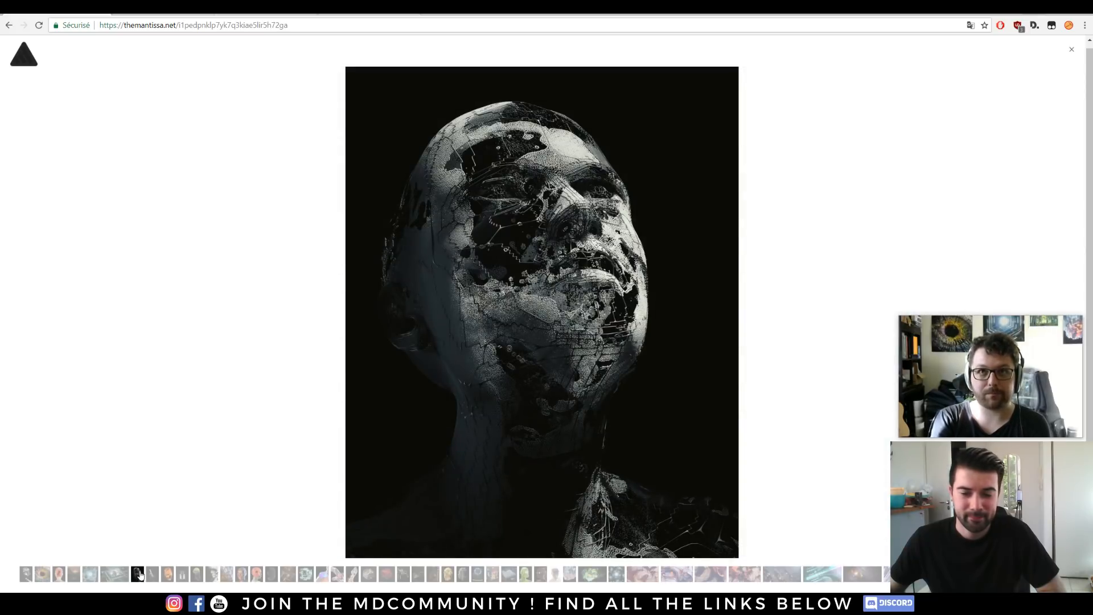
pyautogui.click(152, 574)
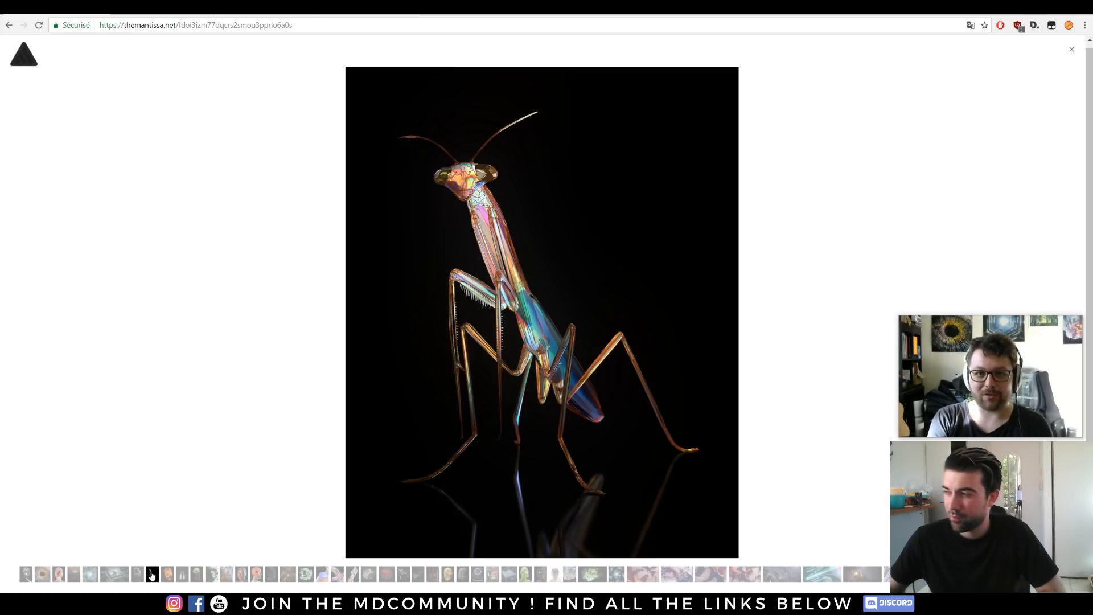
pyautogui.click(167, 575)
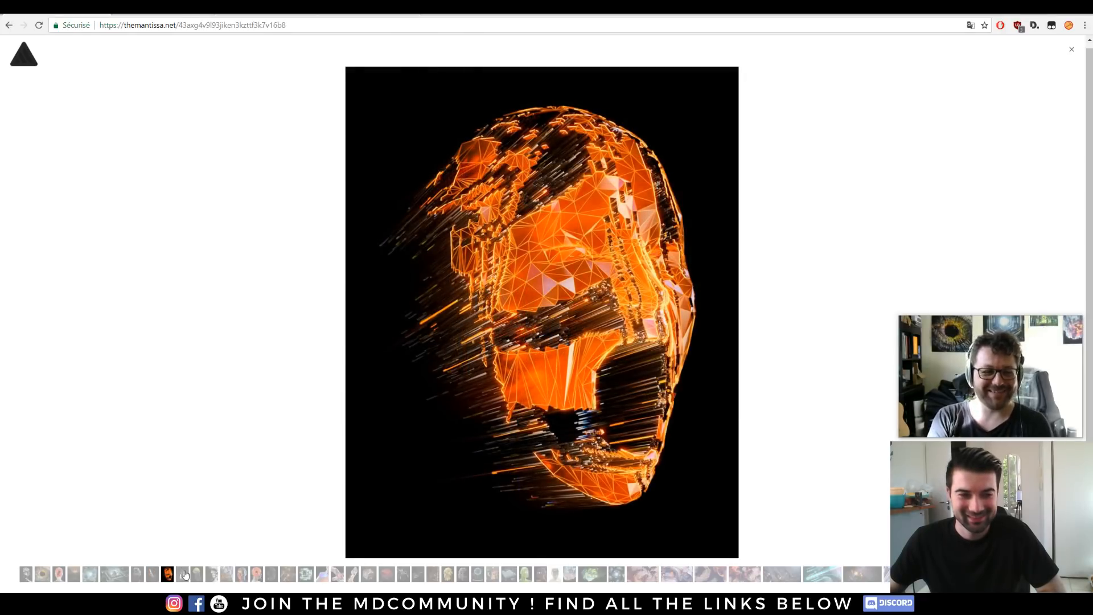
pyautogui.click(184, 575)
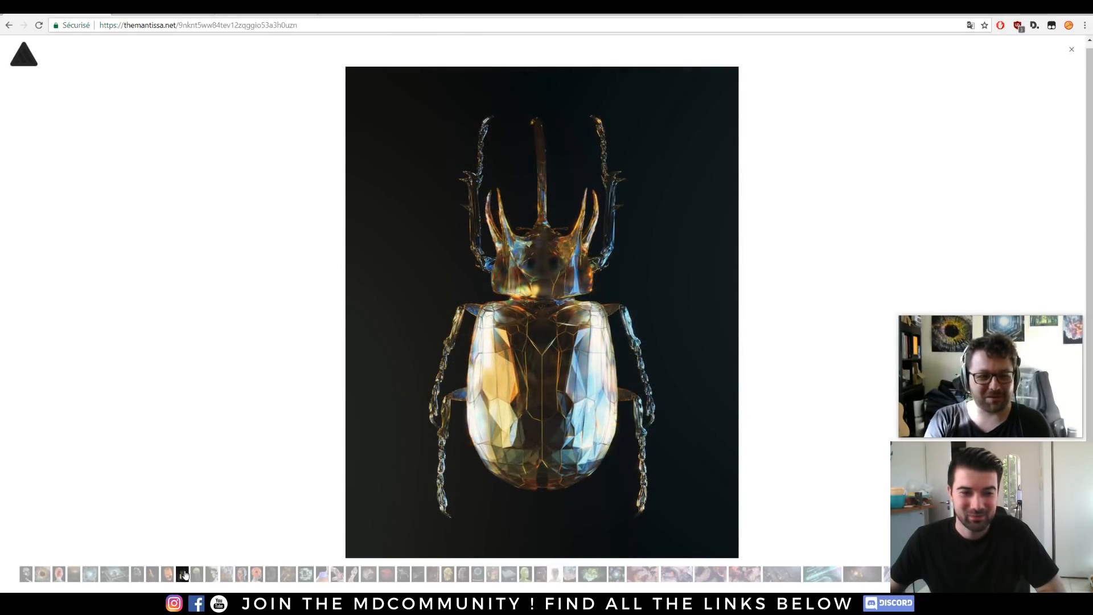
pyautogui.click(198, 575)
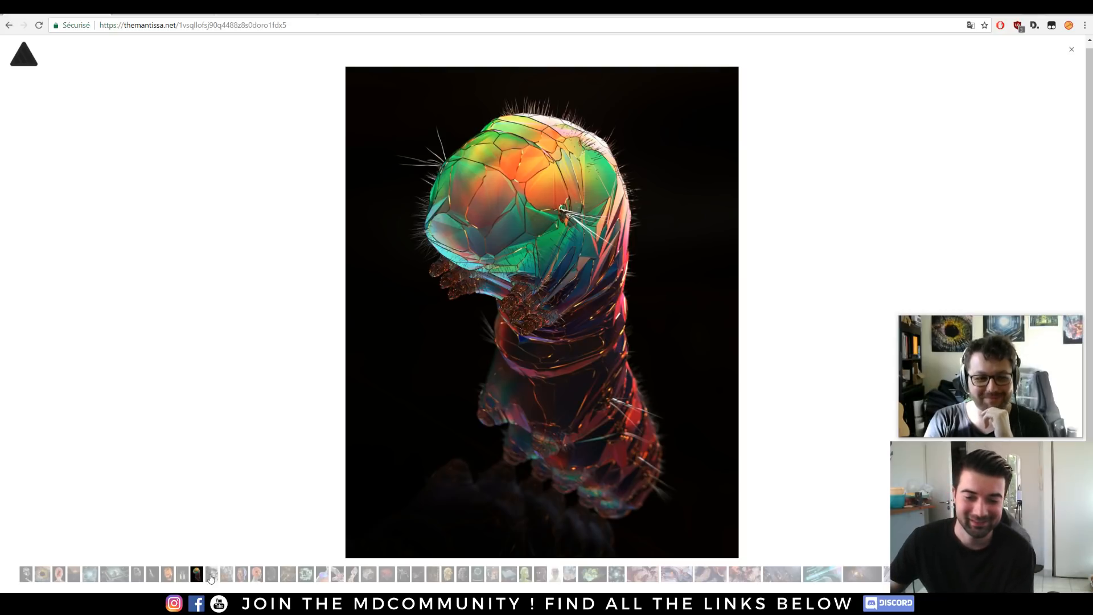
# View the artworks from the black-and-white face close-up through the hexagon lattice and low-poly portrait to the green neon cube
pyautogui.click(211, 575)
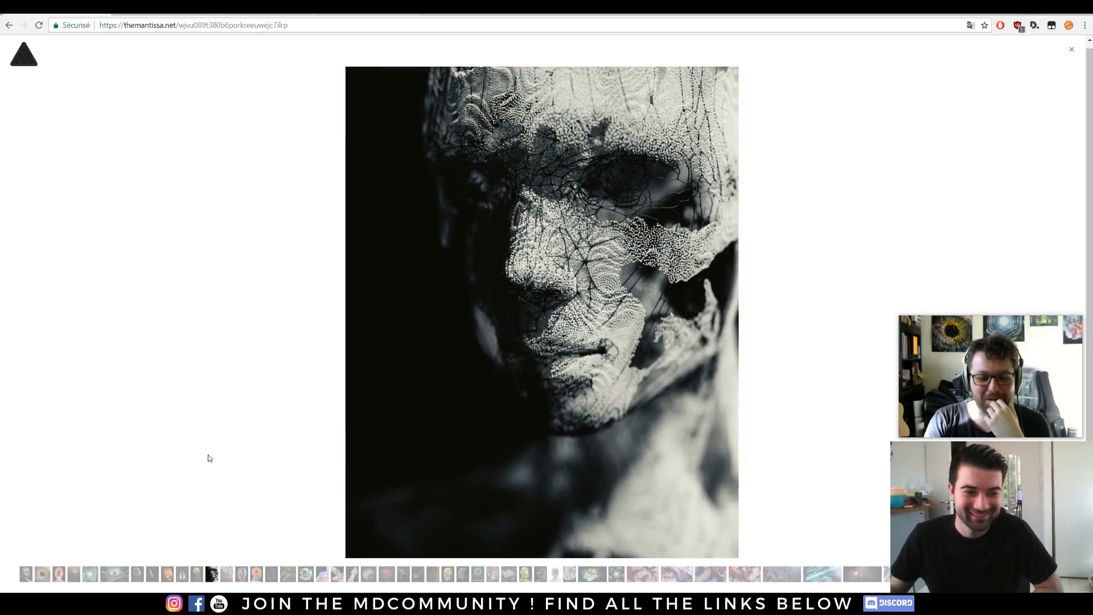
pyautogui.click(230, 575)
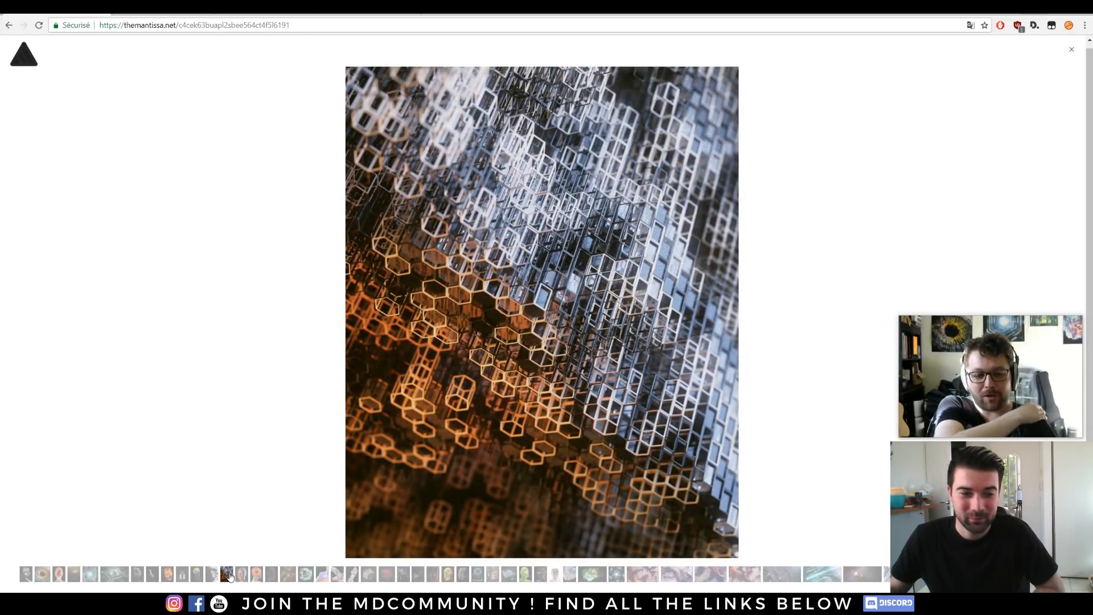
pyautogui.click(242, 577)
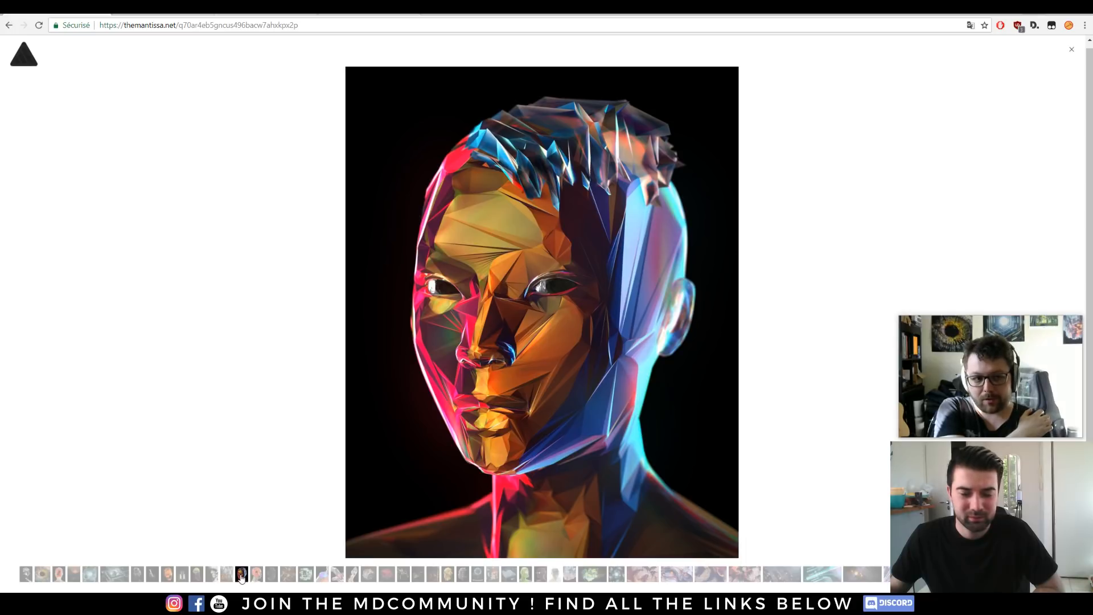
pyautogui.click(255, 577)
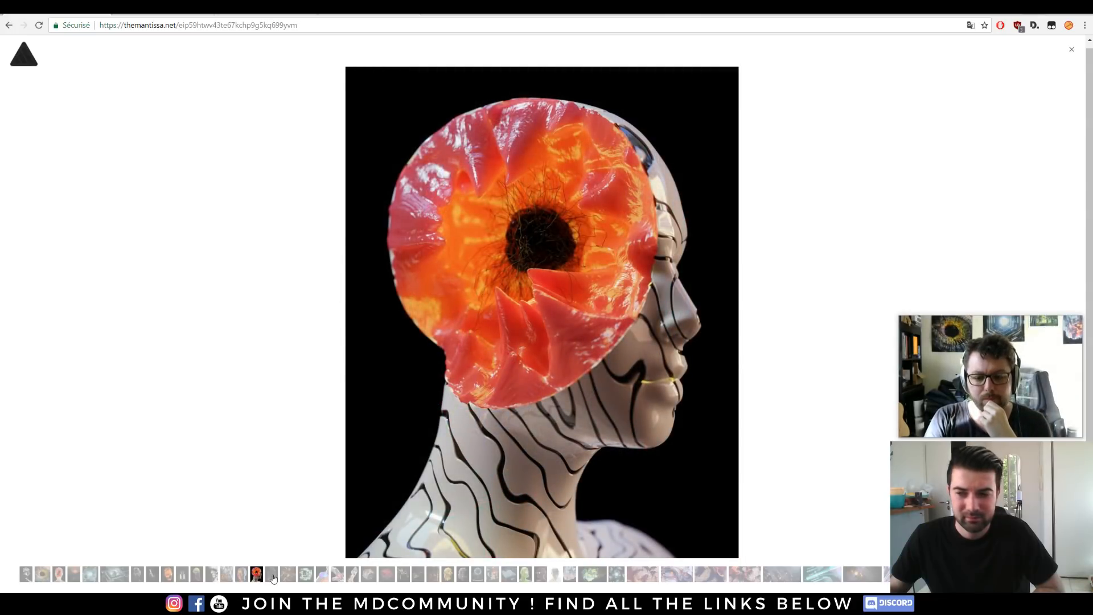
pyautogui.click(273, 579)
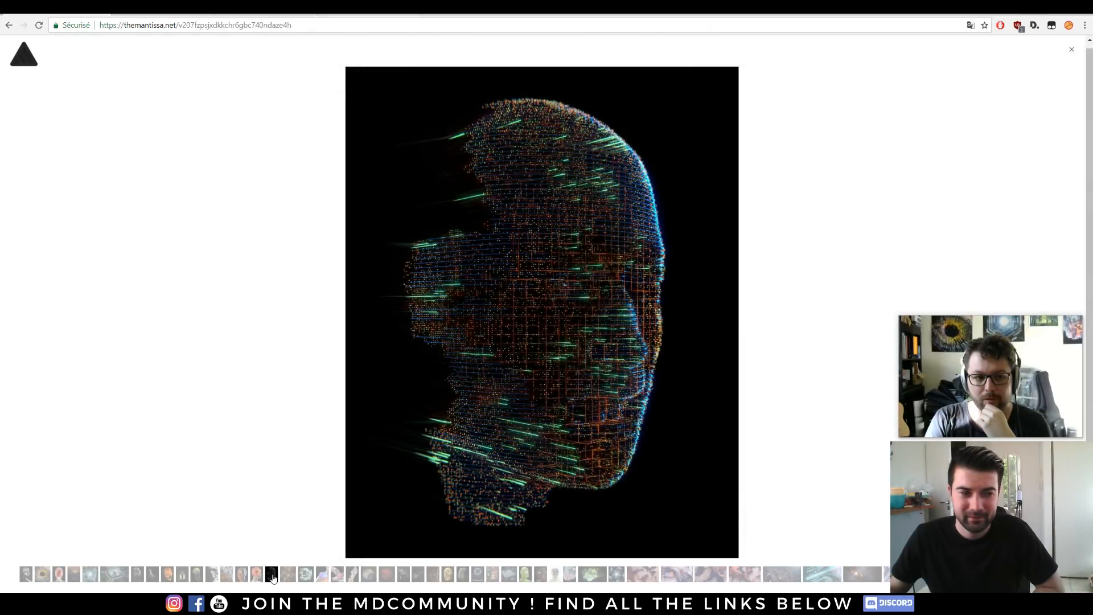
pyautogui.click(288, 576)
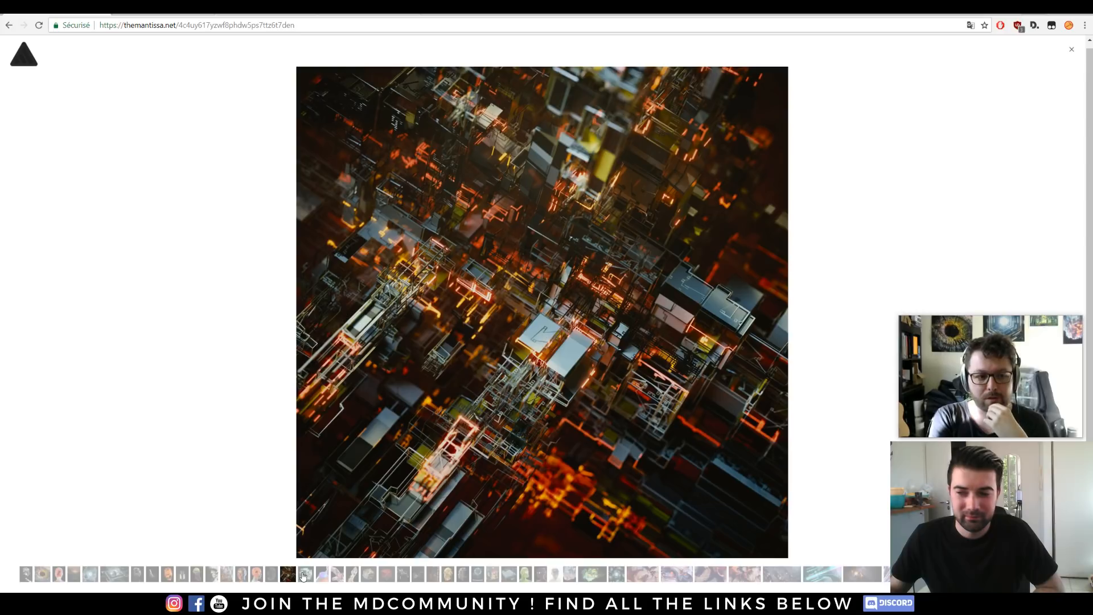
pyautogui.click(303, 576)
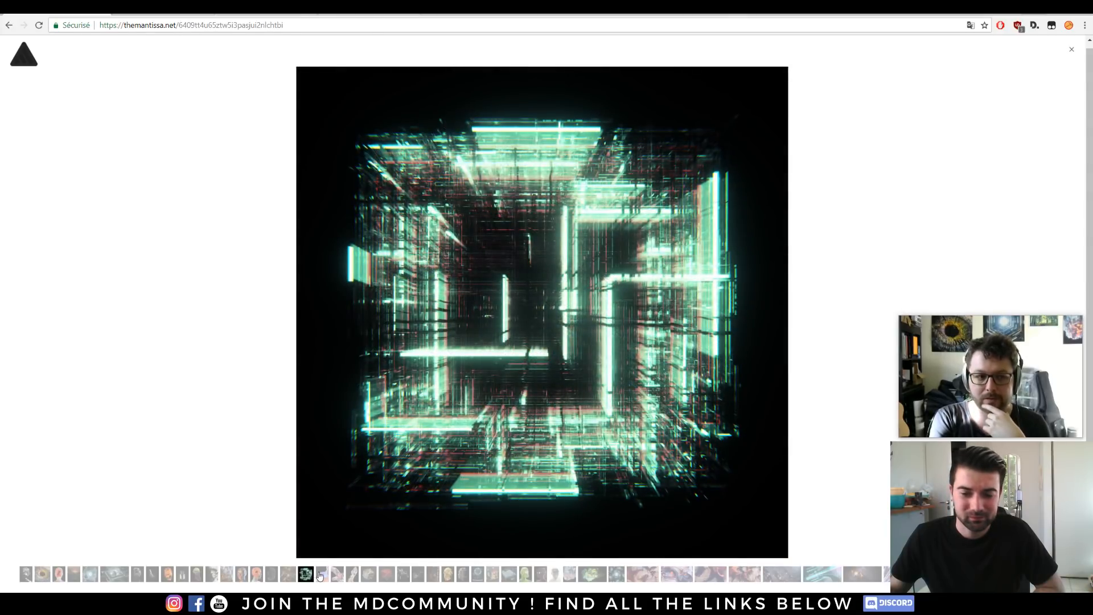
# View the artworks following the green neon cube, from the patterned porcelain body parts through the fragmented cubes to the iridescent spider
pyautogui.click(320, 577)
pyautogui.click(338, 575)
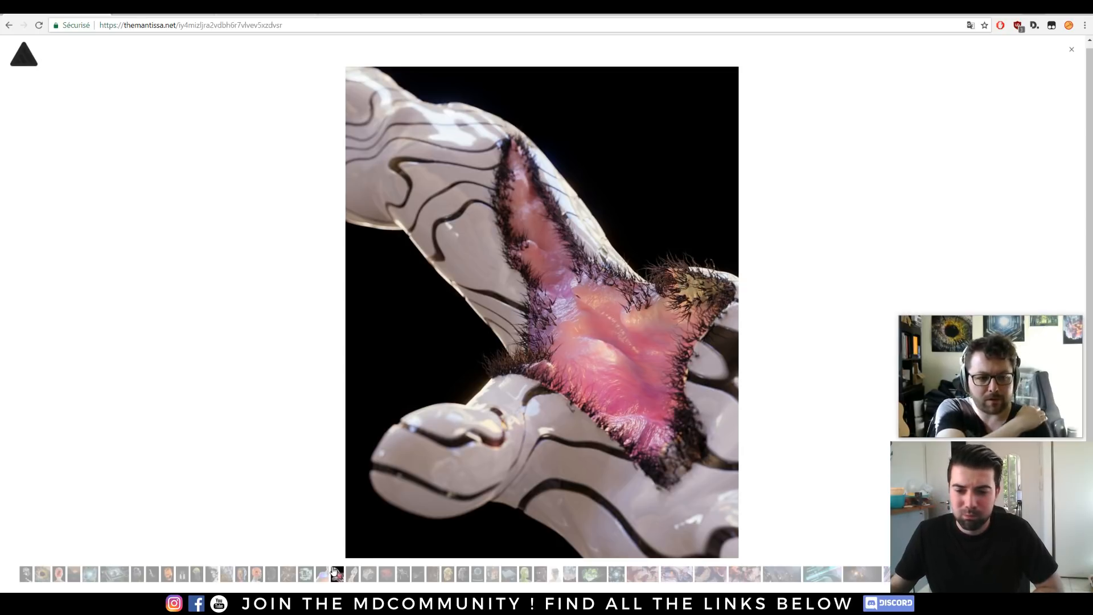
pyautogui.click(352, 575)
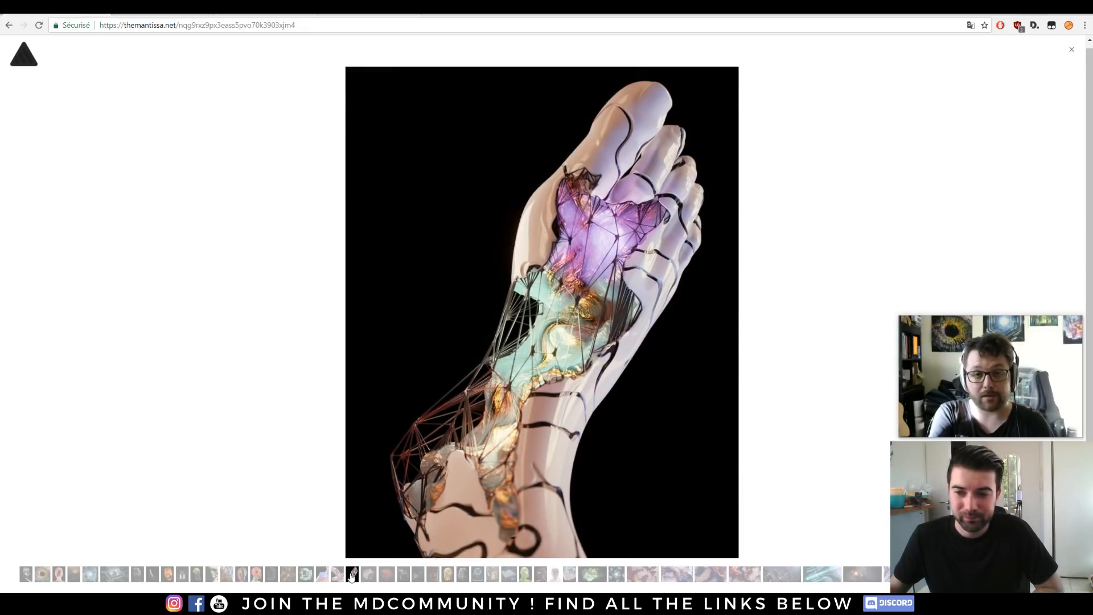
pyautogui.click(369, 575)
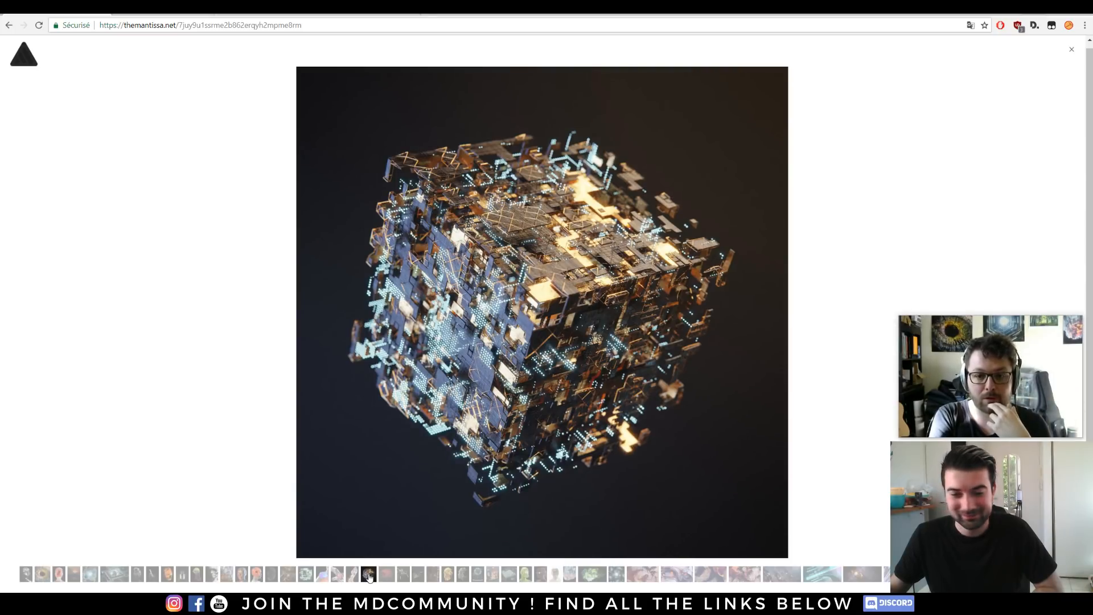
pyautogui.click(387, 574)
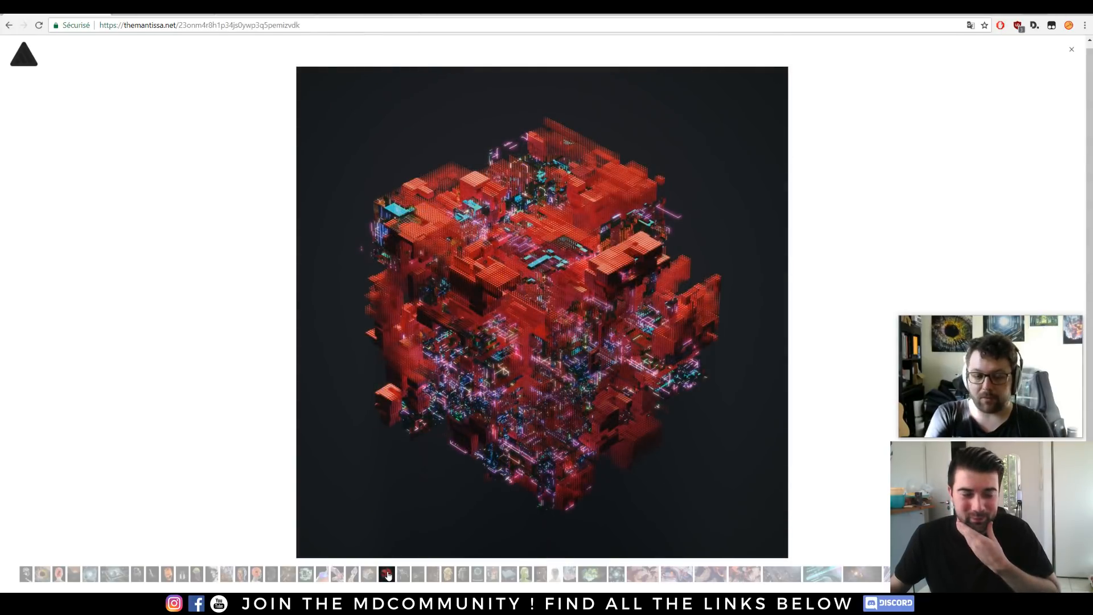
pyautogui.click(403, 575)
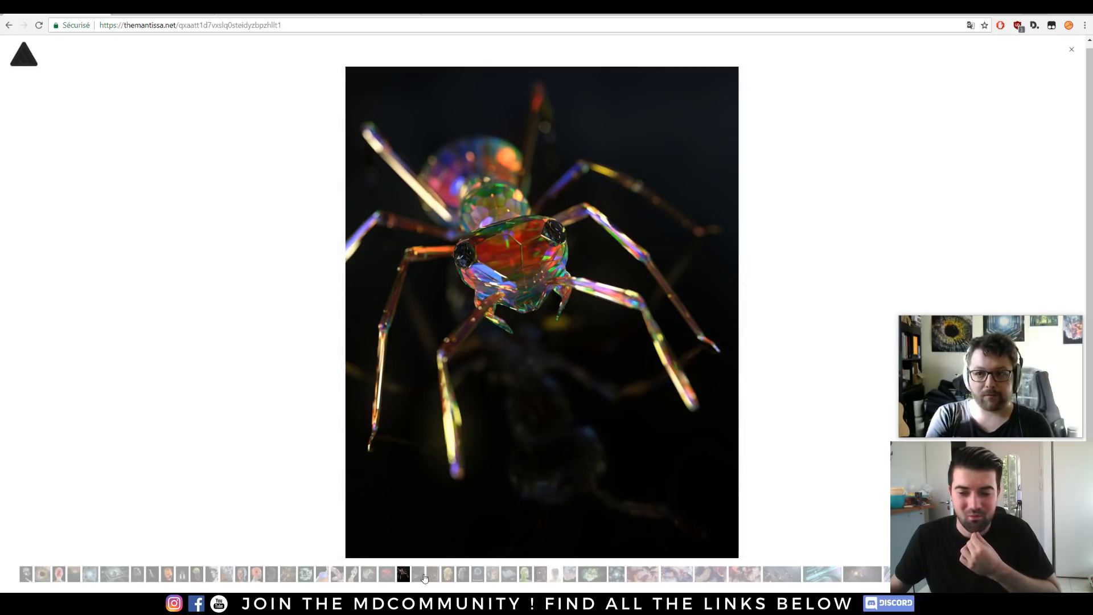
pyautogui.click(419, 575)
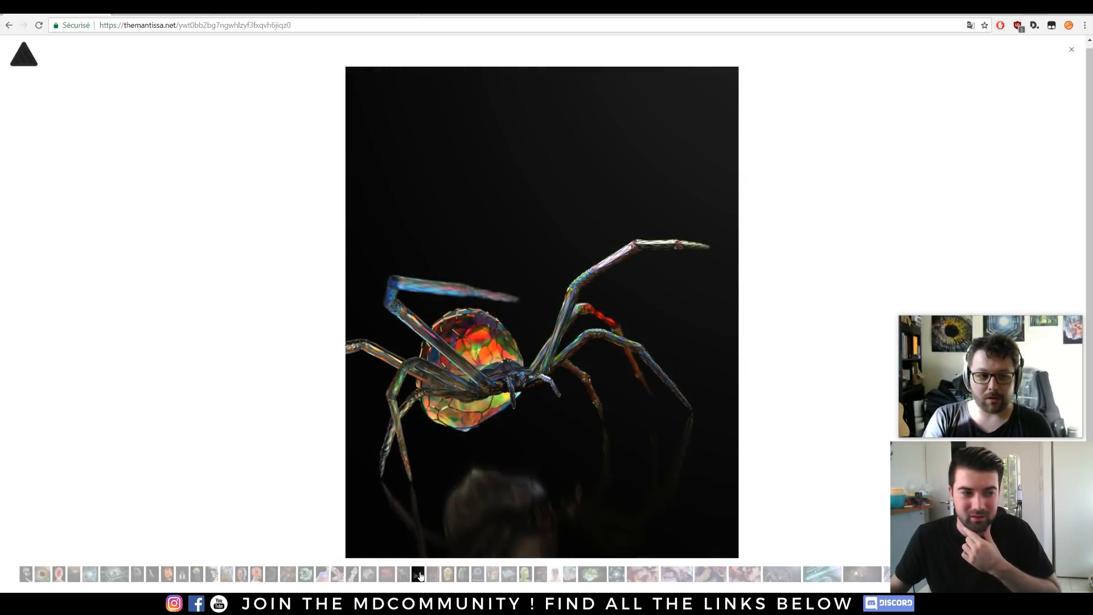
# View the artworks from the dark golden grid structure through the glowing wireframe heads and hologram globe to the wireframe terrain
pyautogui.click(432, 576)
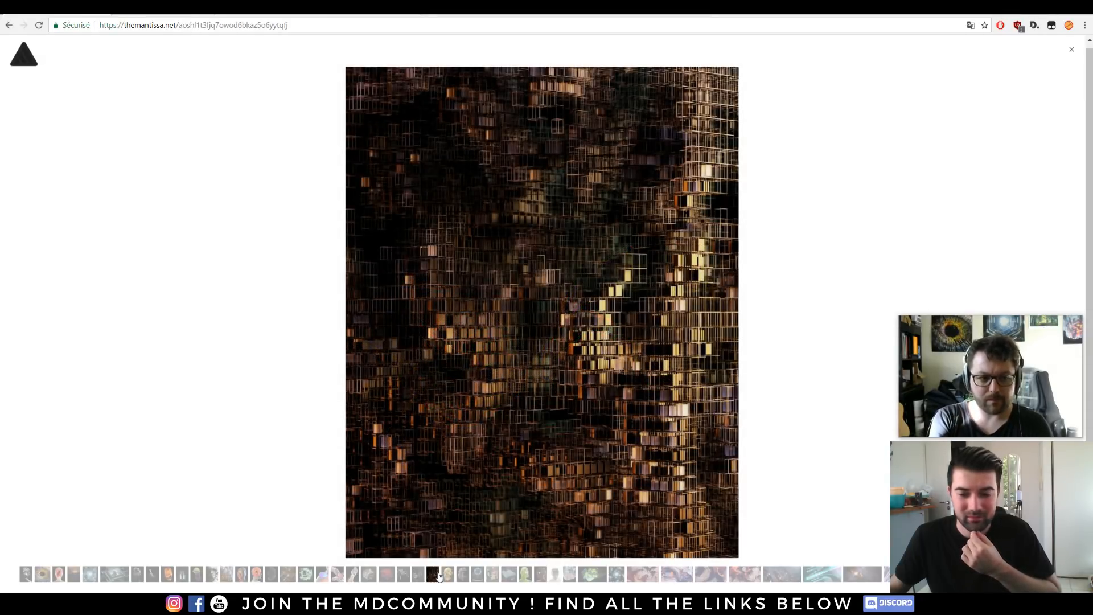
pyautogui.click(449, 575)
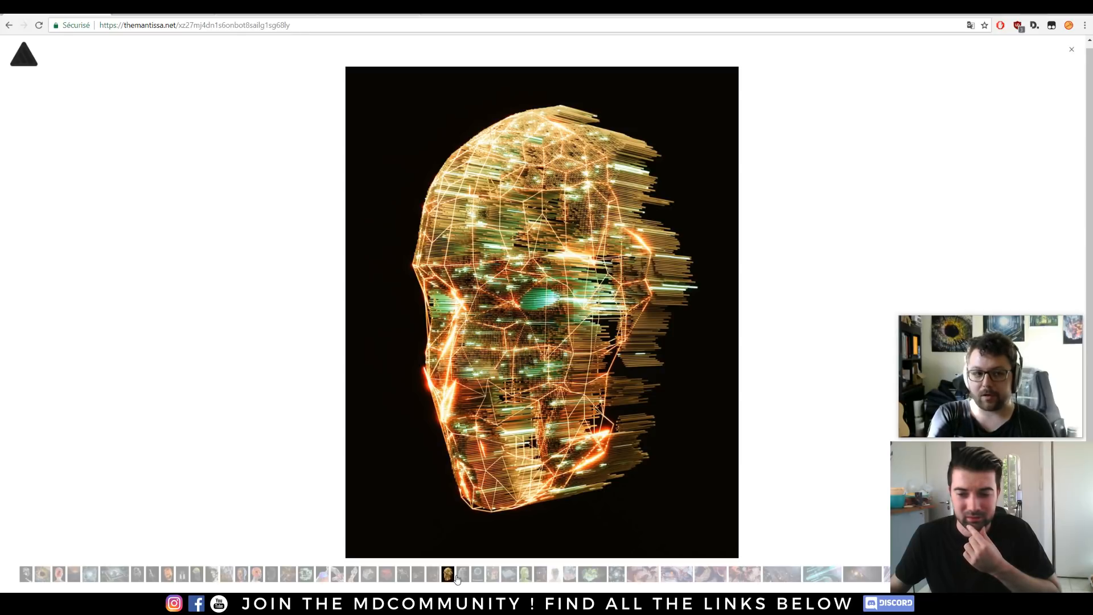
pyautogui.click(463, 574)
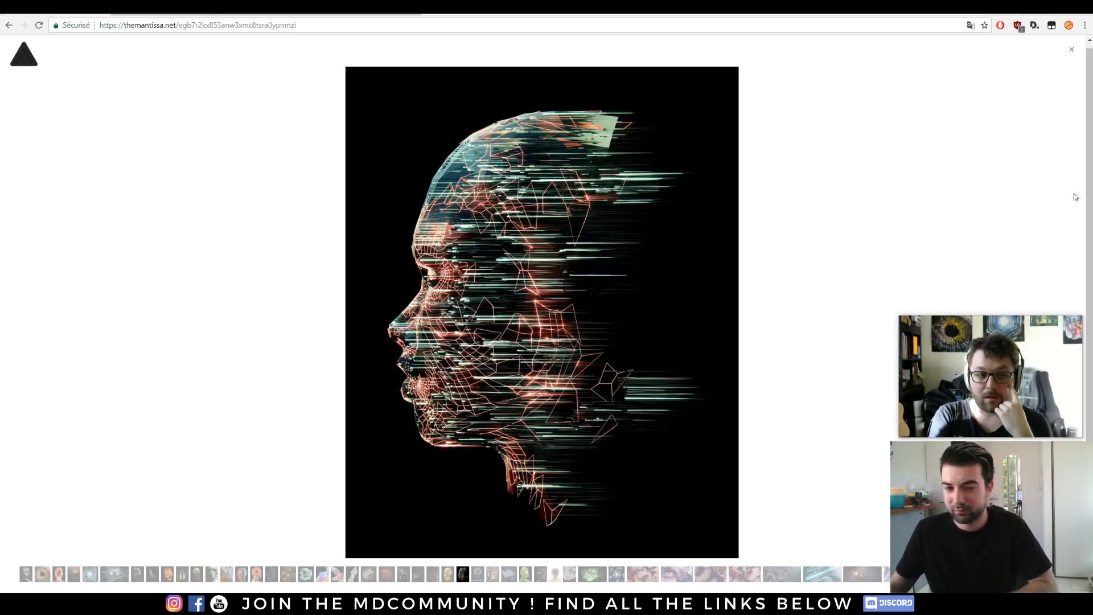
pyautogui.click(477, 574)
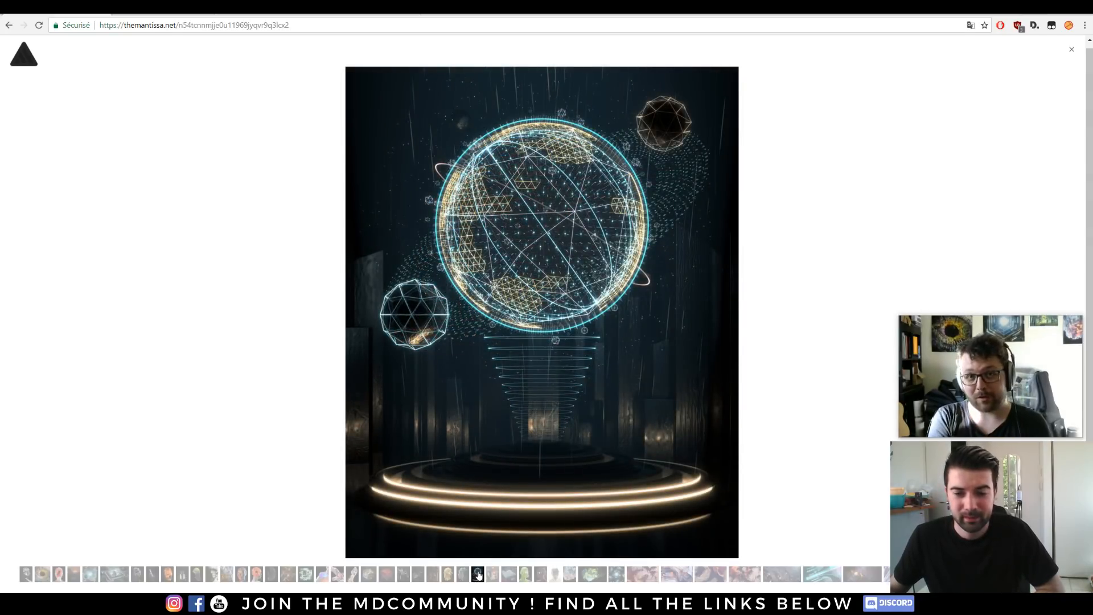
pyautogui.click(494, 574)
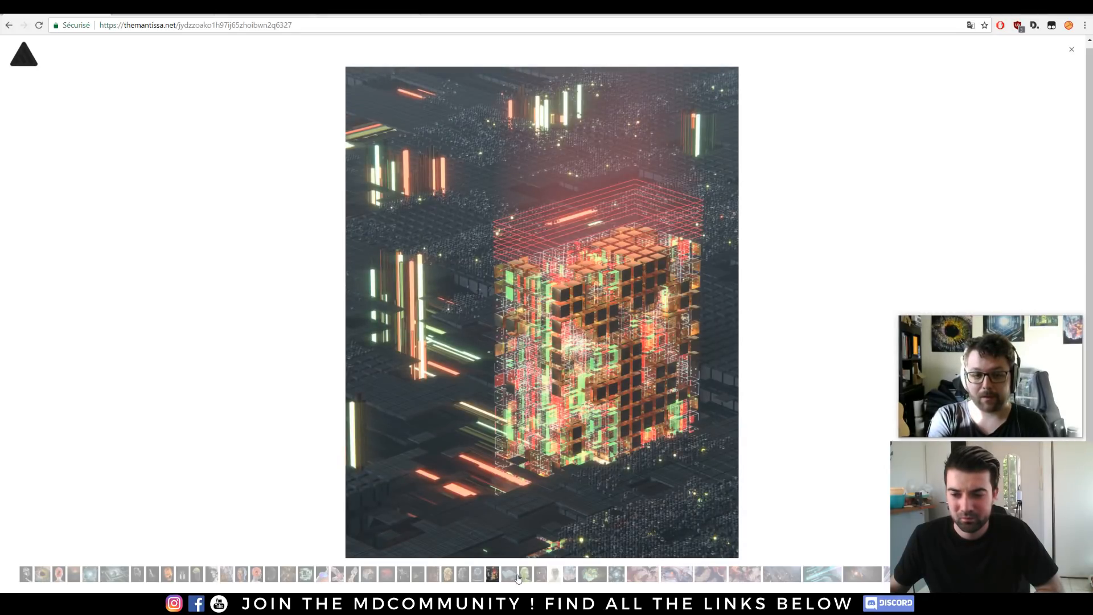
pyautogui.click(511, 575)
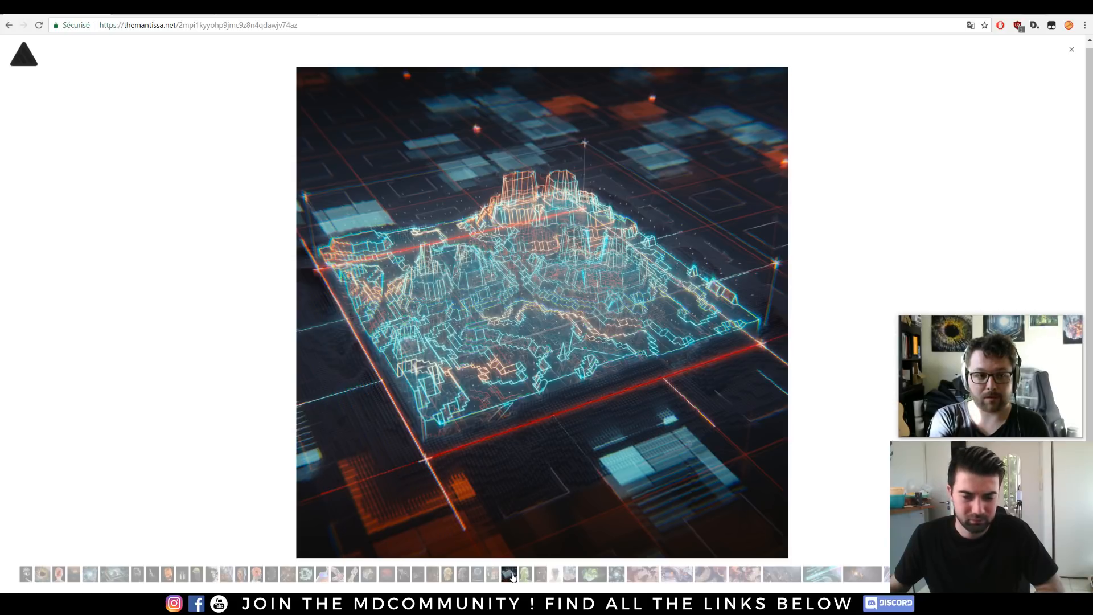
# View the artworks following the wireframe terrain, from the green low-poly head through the life-buoy head and green glass cubes to the blue pentagonal tunnel
pyautogui.click(525, 574)
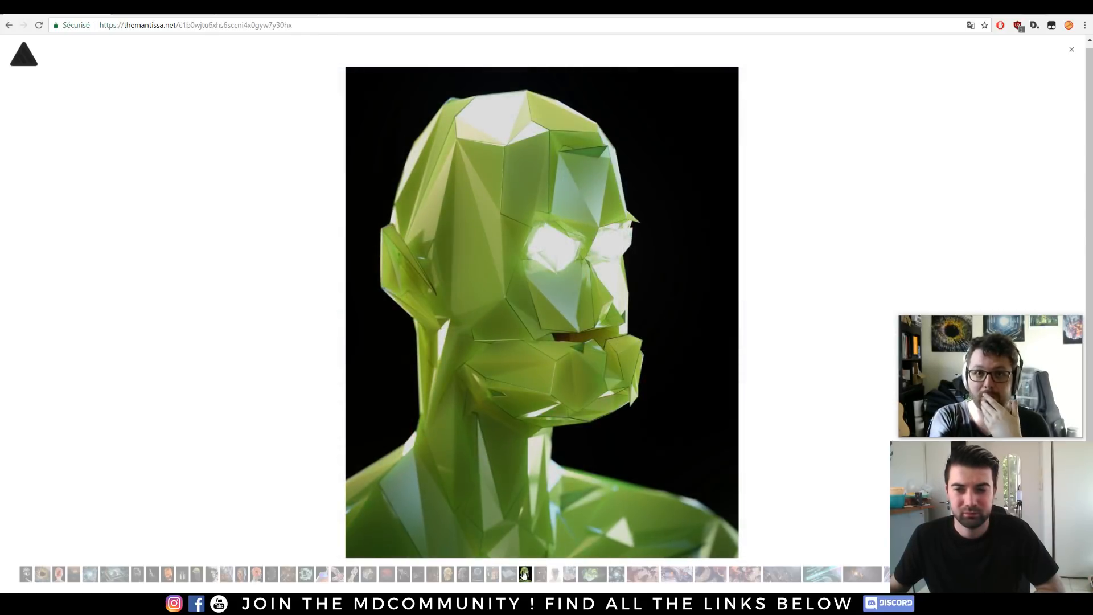
pyautogui.click(539, 574)
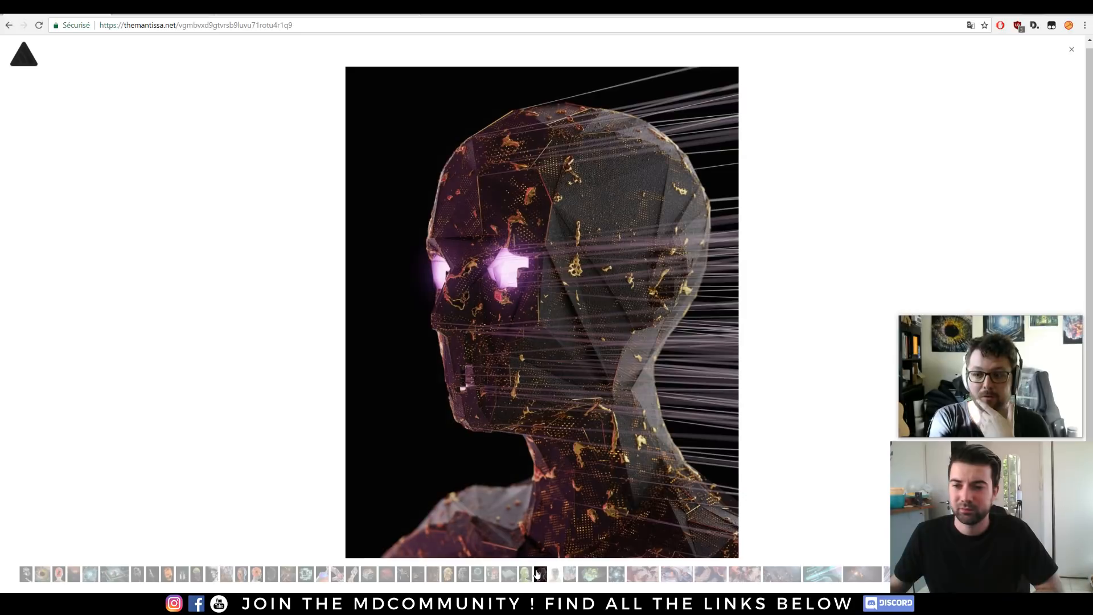
pyautogui.click(553, 576)
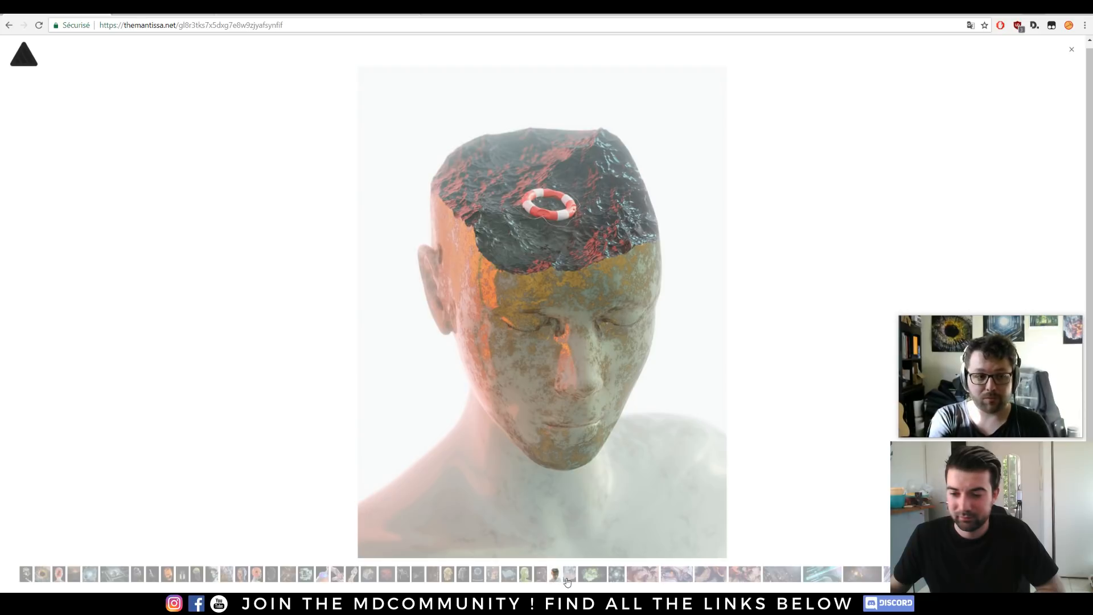
pyautogui.click(568, 579)
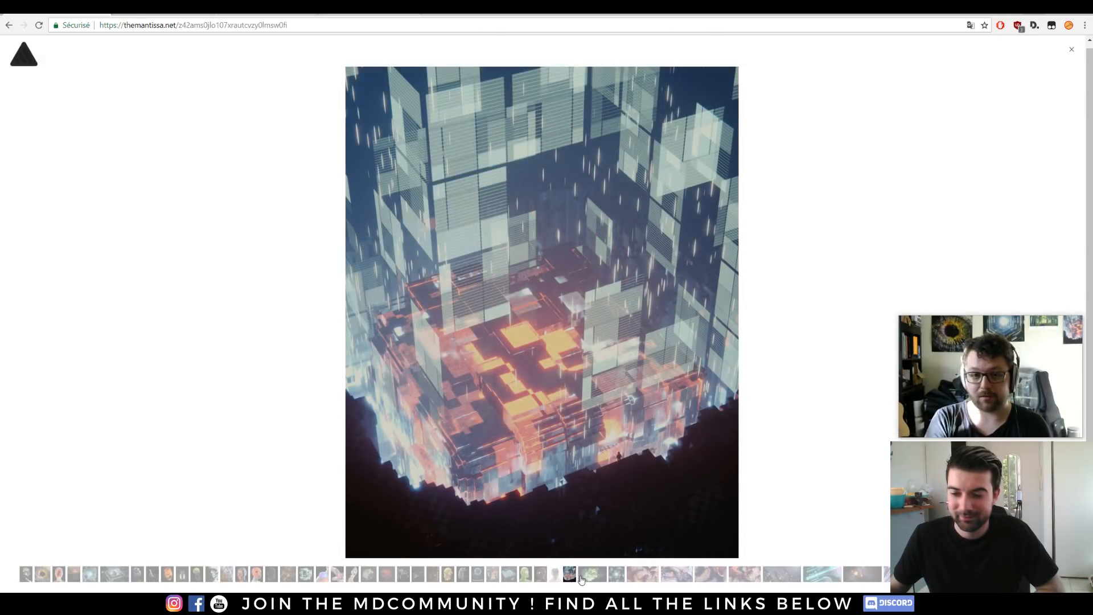
pyautogui.click(582, 575)
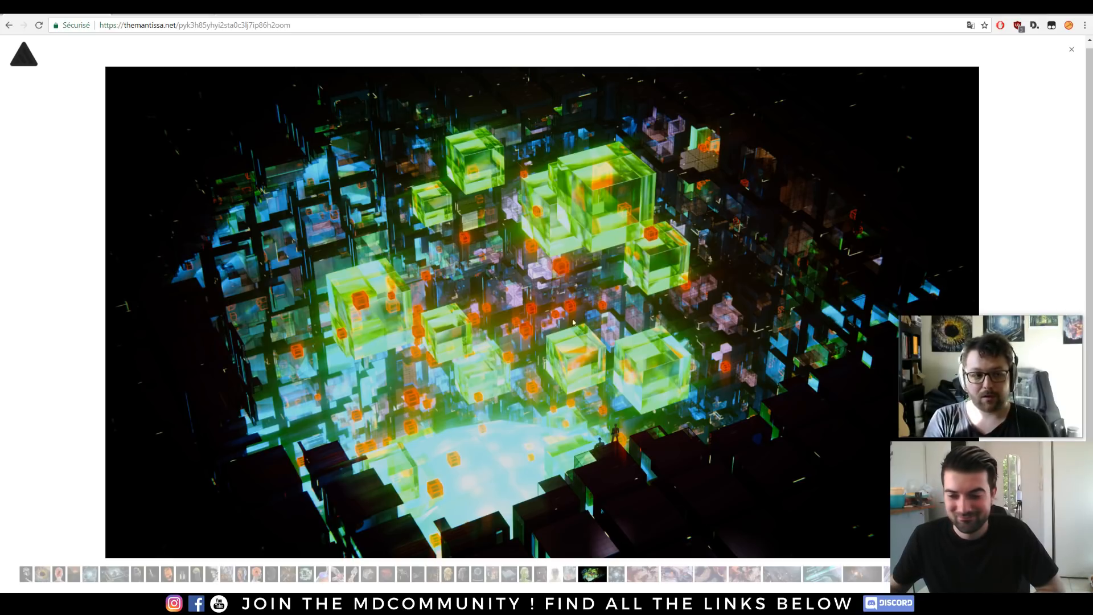
pyautogui.click(612, 576)
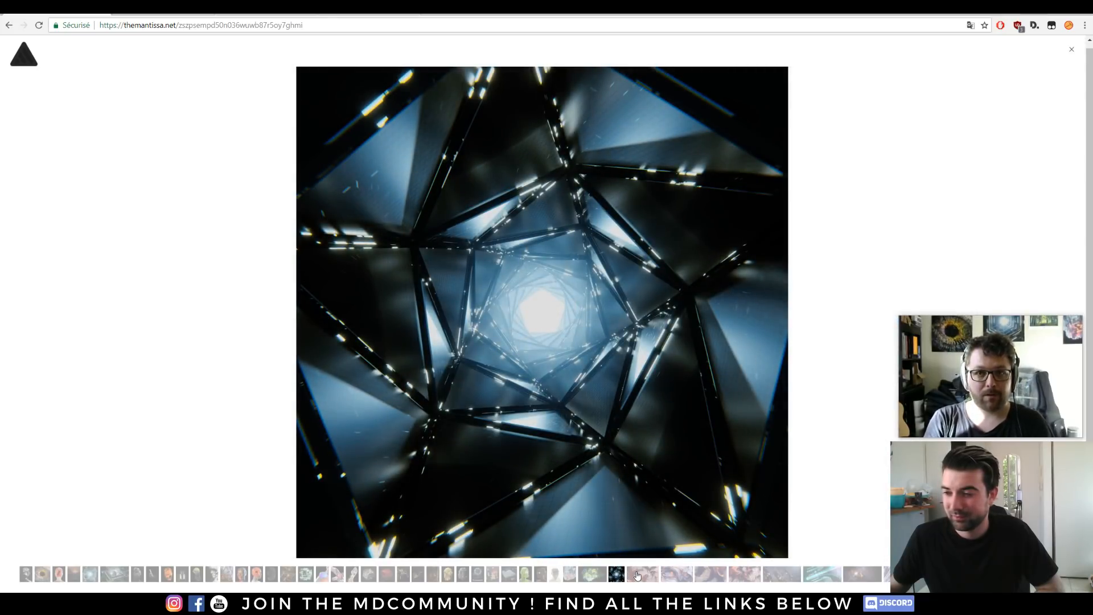
# View the four wide abstract artworks of red and cream organic rock formations one after another
pyautogui.click(637, 576)
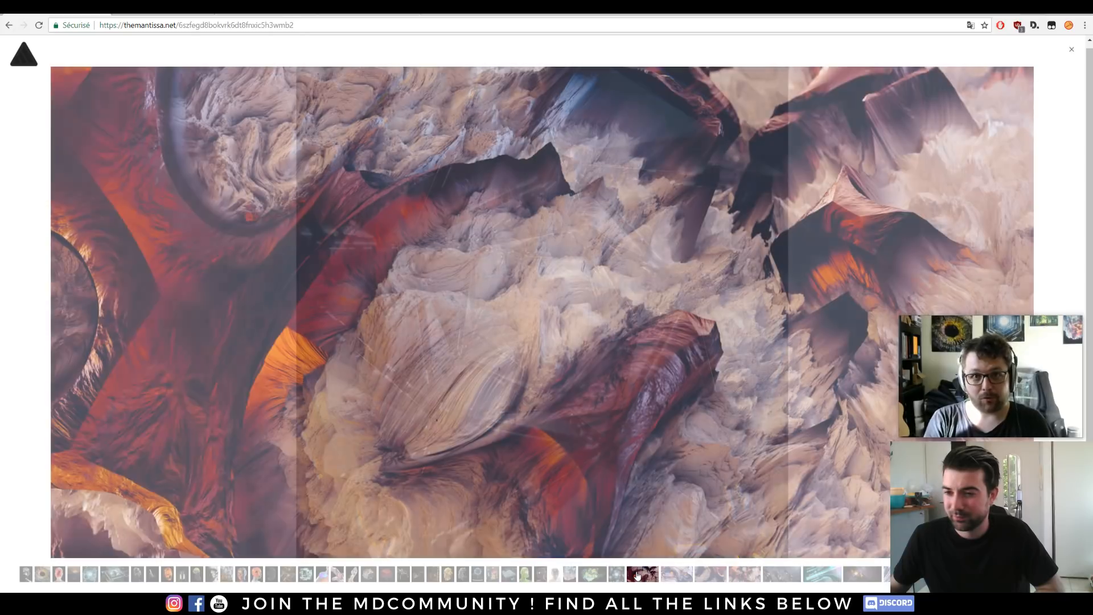
pyautogui.click(675, 575)
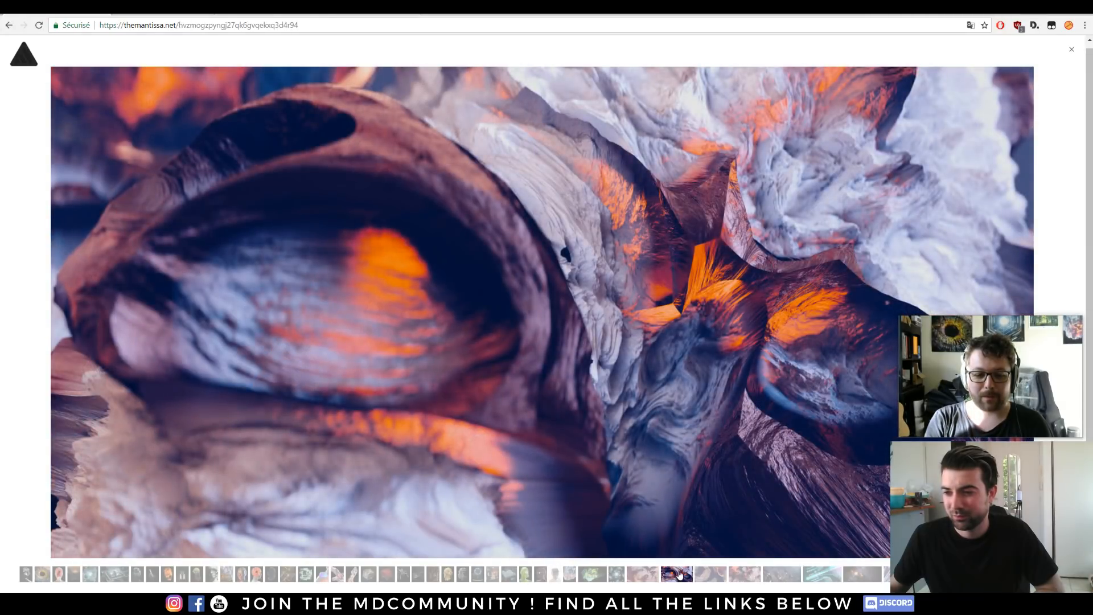
pyautogui.click(710, 576)
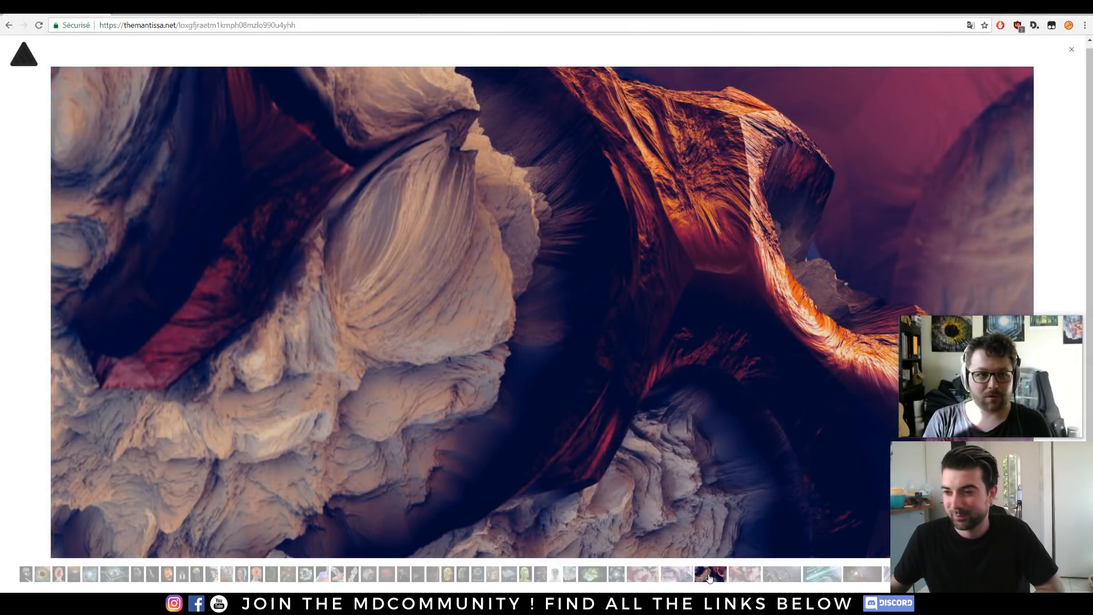
pyautogui.click(748, 576)
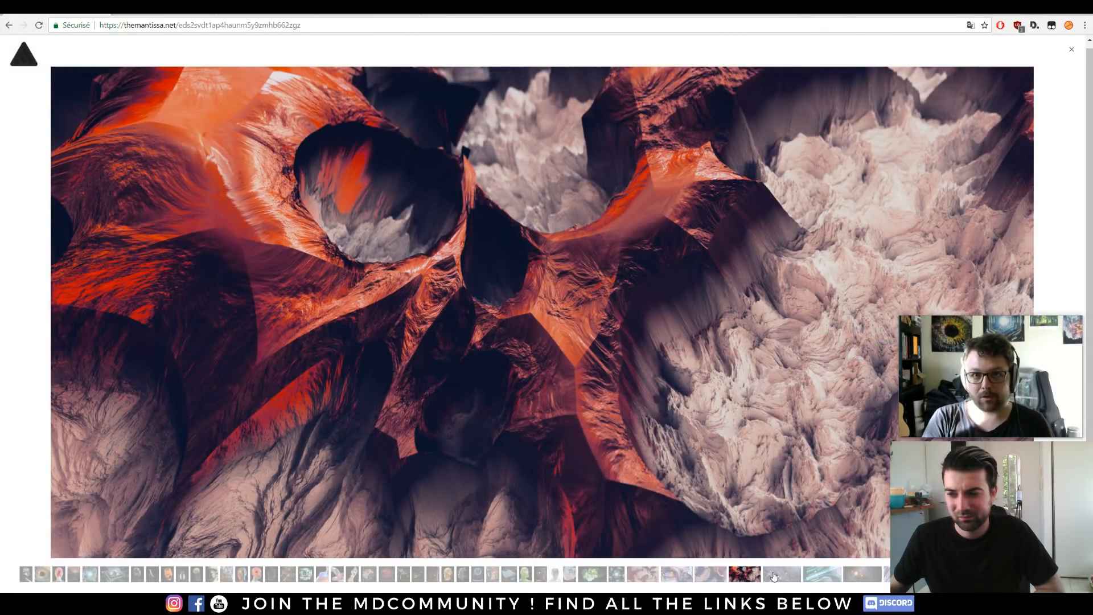
# View the artworks from the dark metallic chains through the cyan segmented tubes and glowing orb between hands to the orange light streaks
pyautogui.click(774, 576)
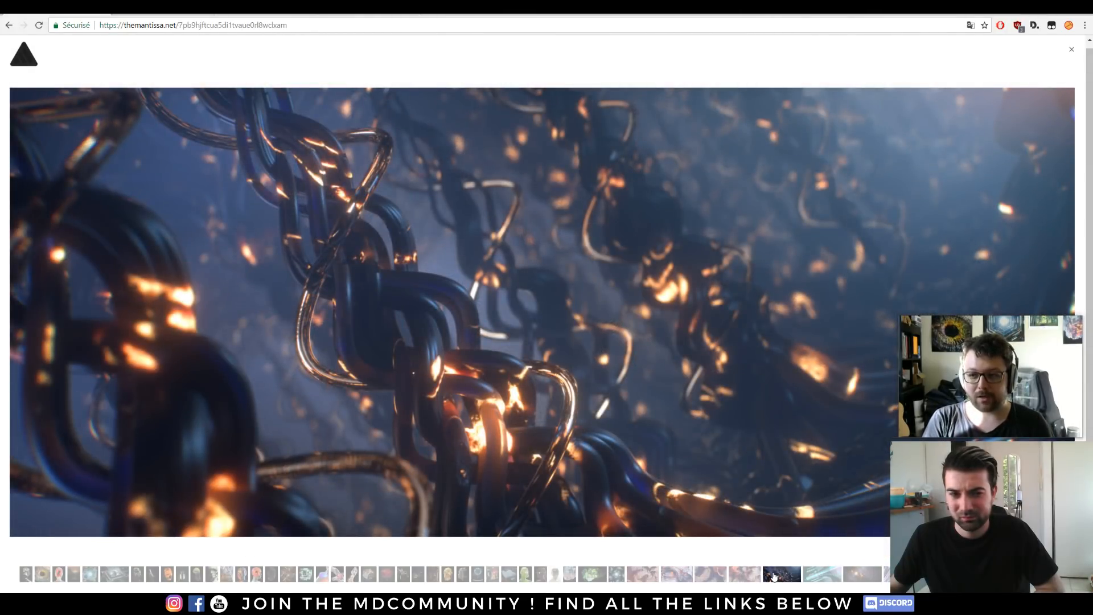
pyautogui.click(819, 572)
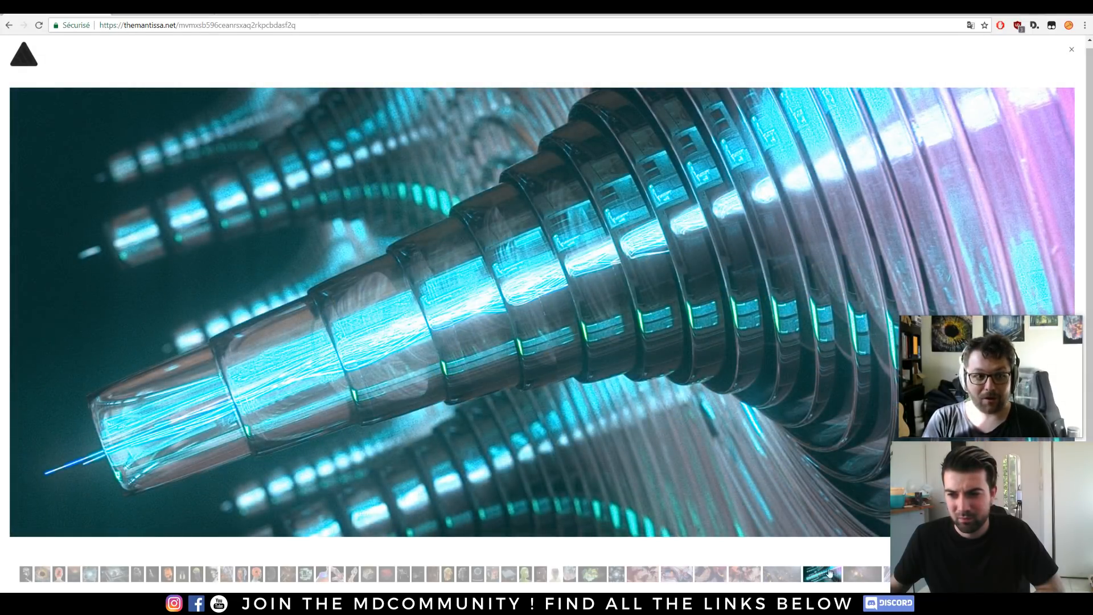
pyautogui.click(860, 574)
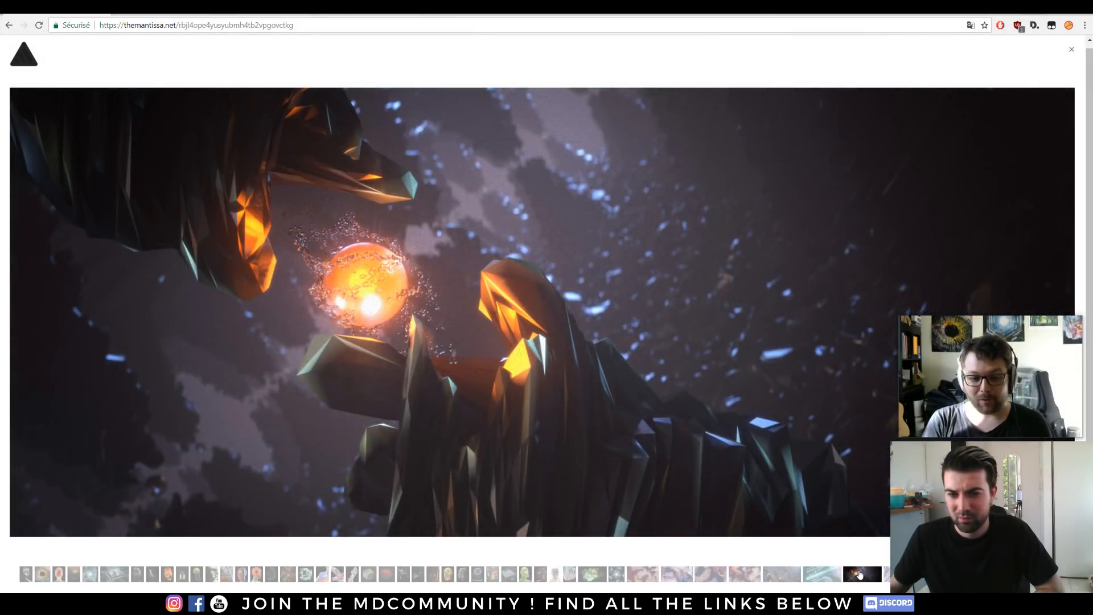
pyautogui.click(887, 574)
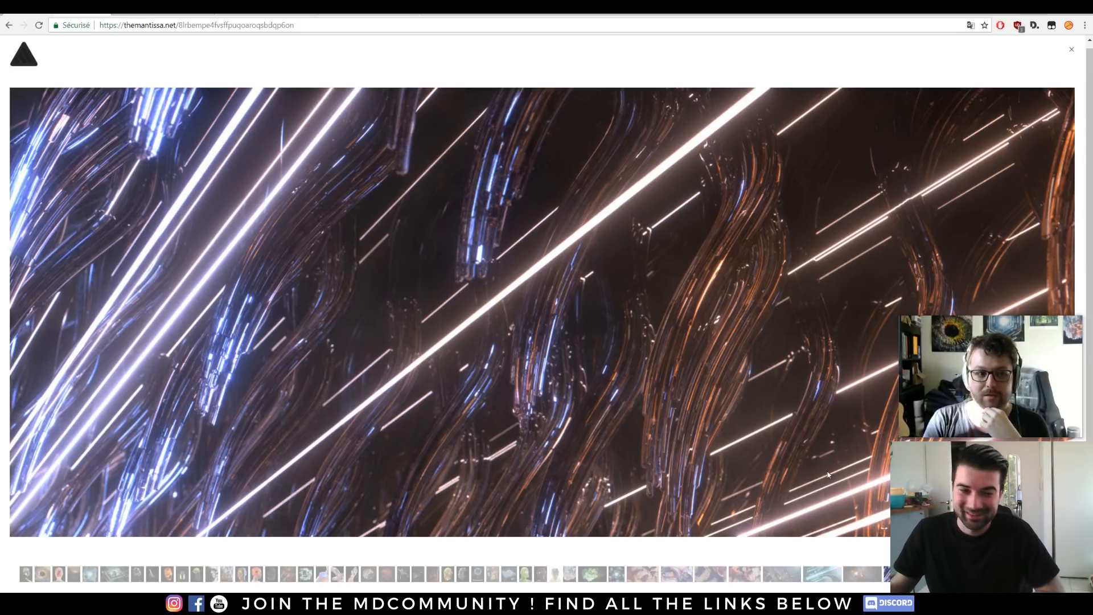
pyautogui.press('Right')
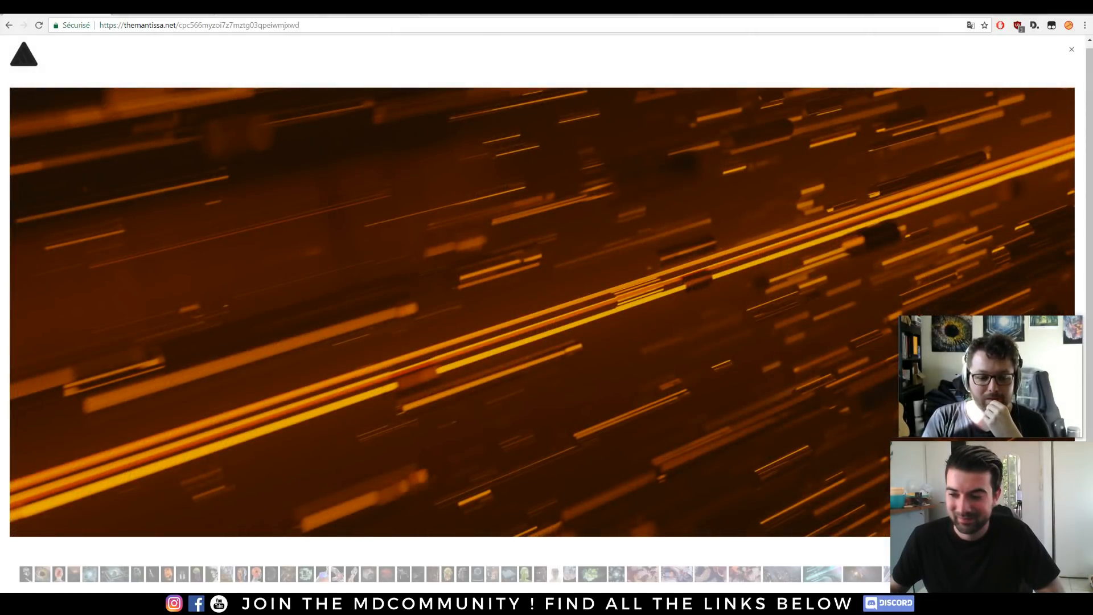
# View the artworks from the dark ridged spikes through the glowing wire head, portal and inverted pyramid to the fiery cone in the mountains
pyautogui.press('Right')
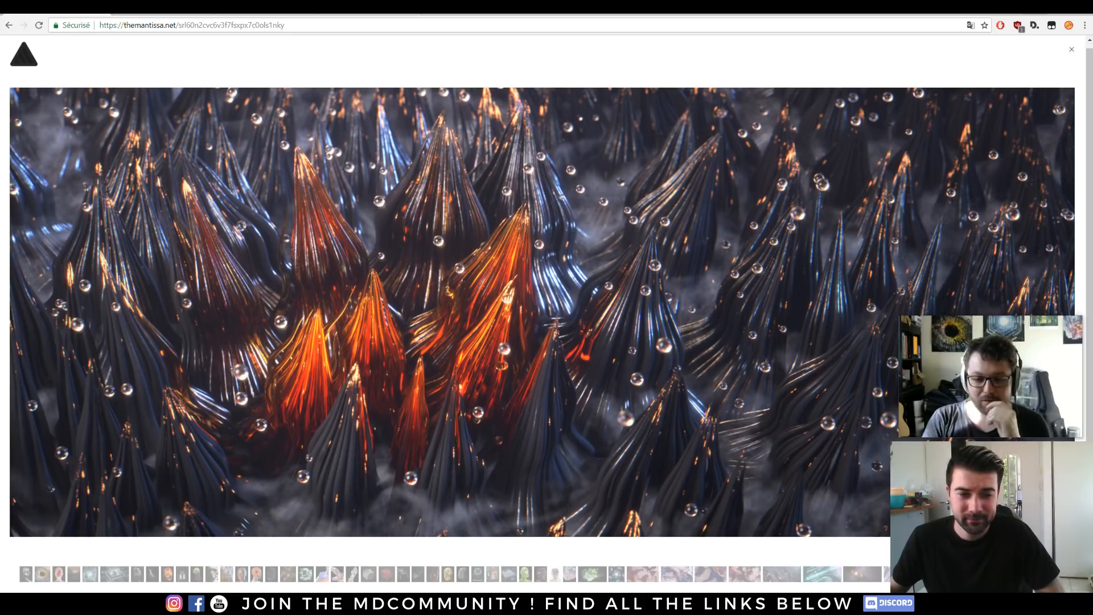
pyautogui.press('Right')
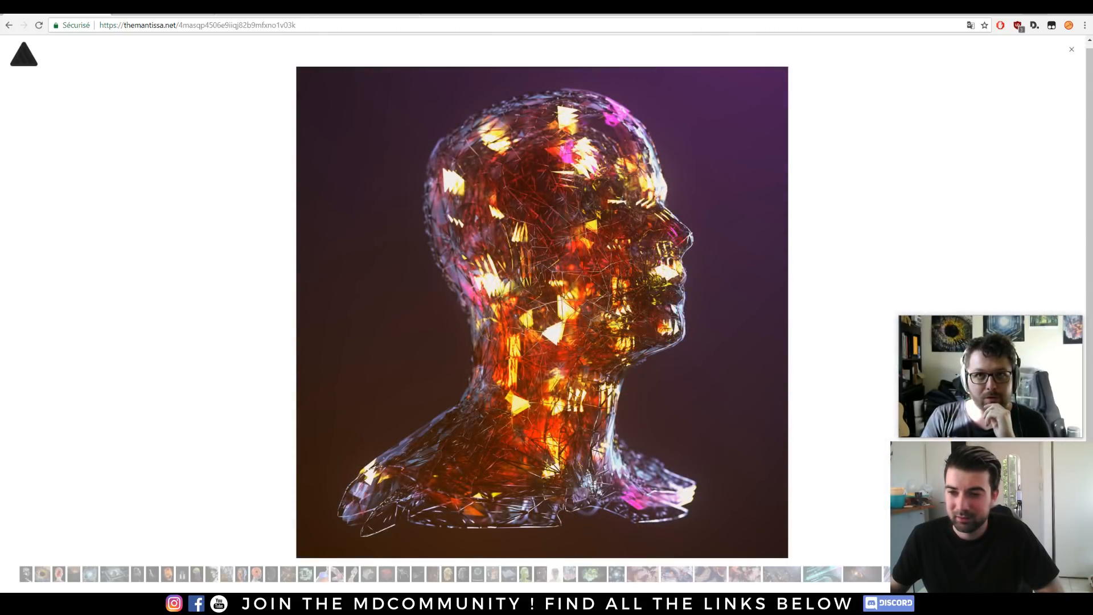
pyautogui.press('Right')
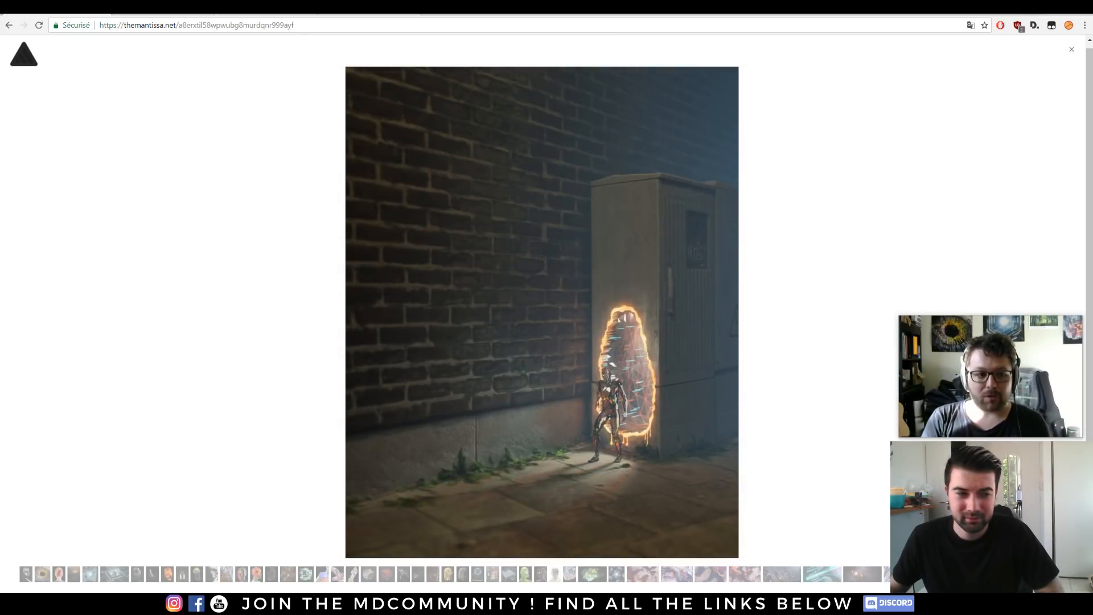
pyautogui.press('Right')
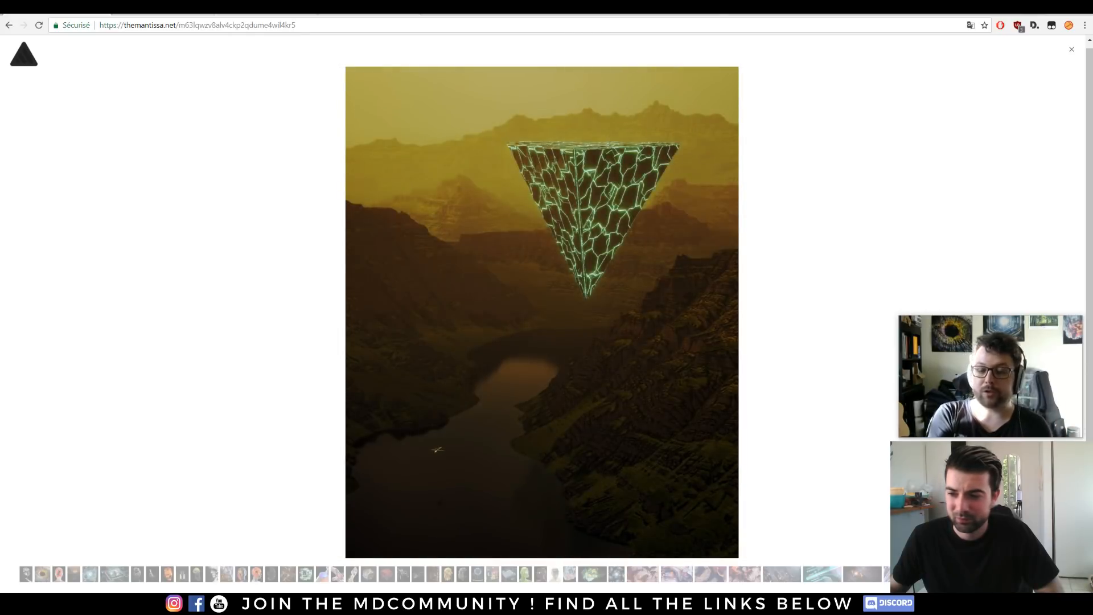
pyautogui.press('Right')
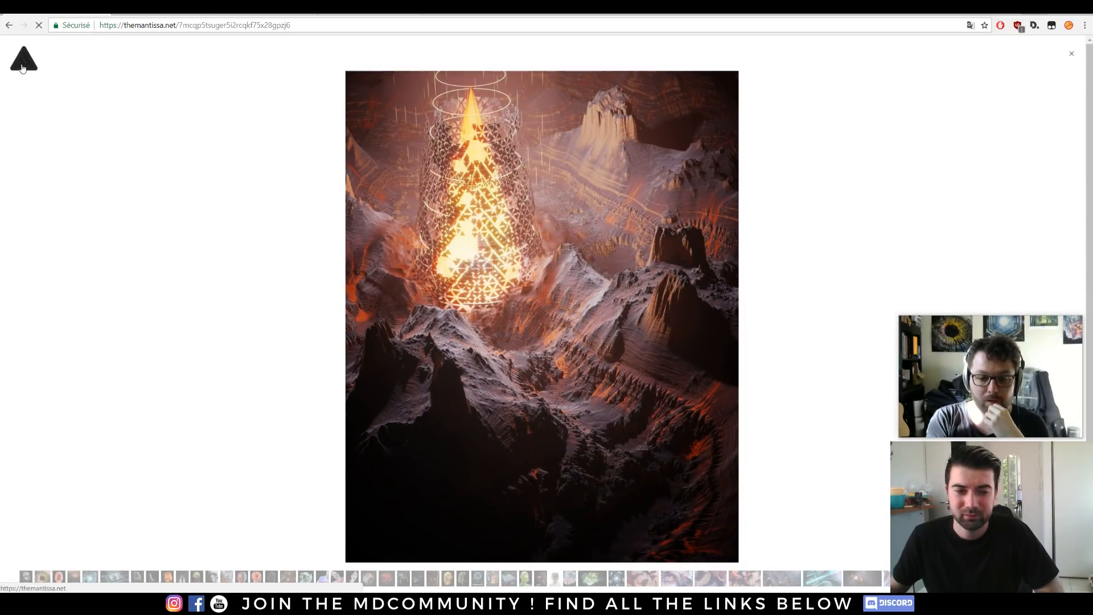
# Return to the site's main page, open the reel page, play the 2016 demo reel, and briefly switch the player to full screen
pyautogui.click(23, 68)
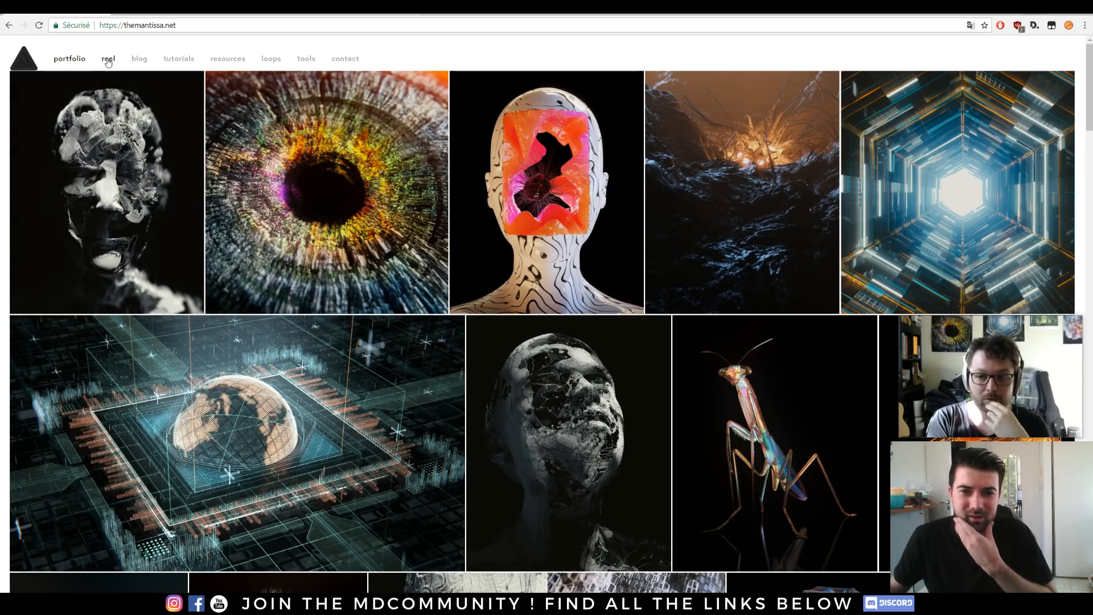
pyautogui.click(108, 60)
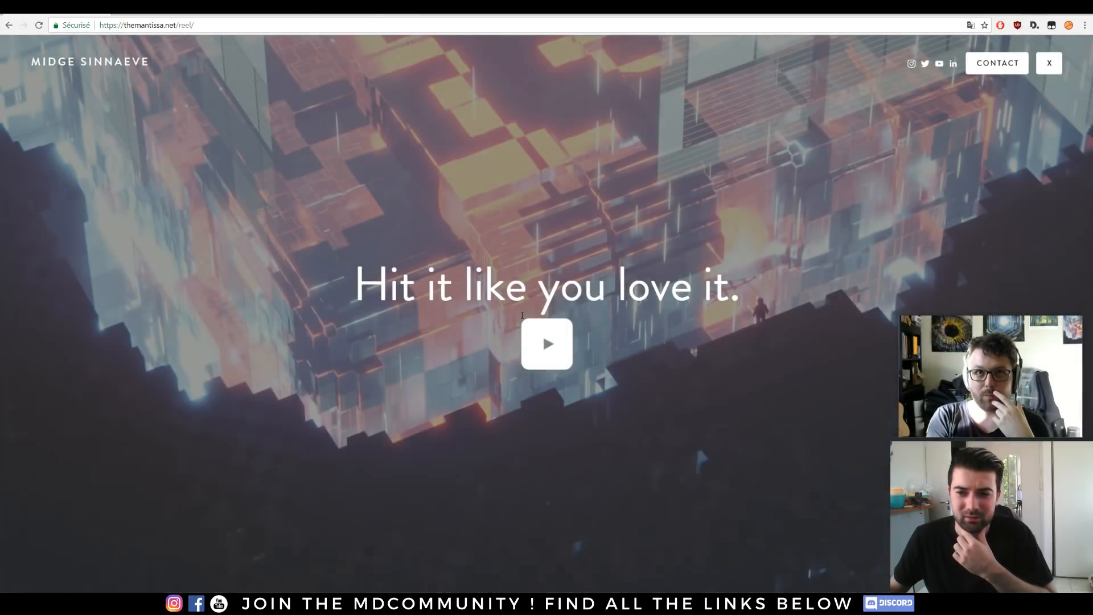
pyautogui.click(546, 336)
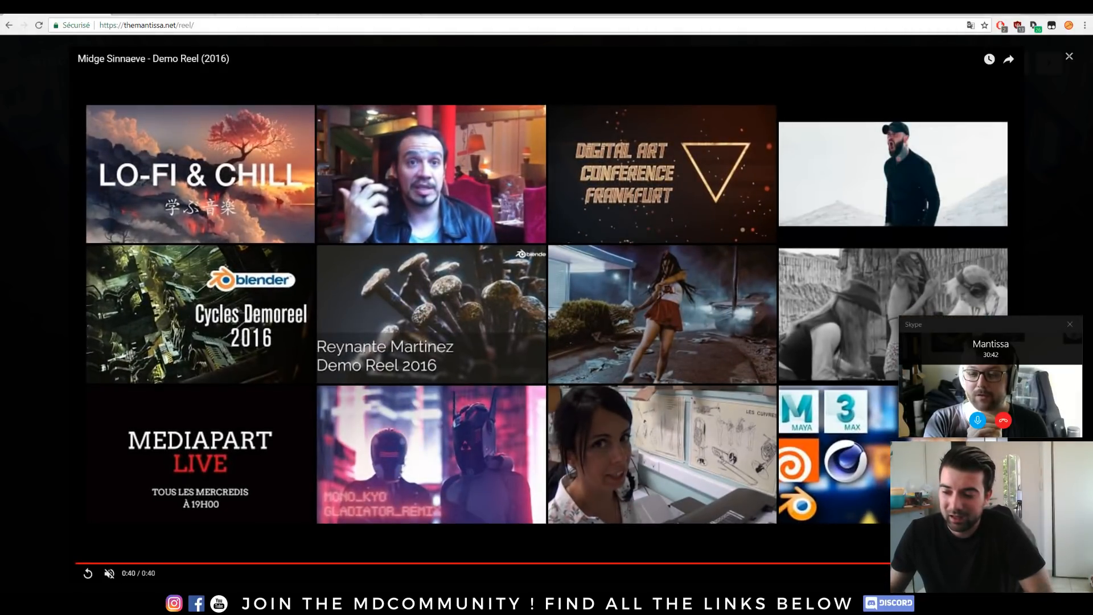
pyautogui.press('f')
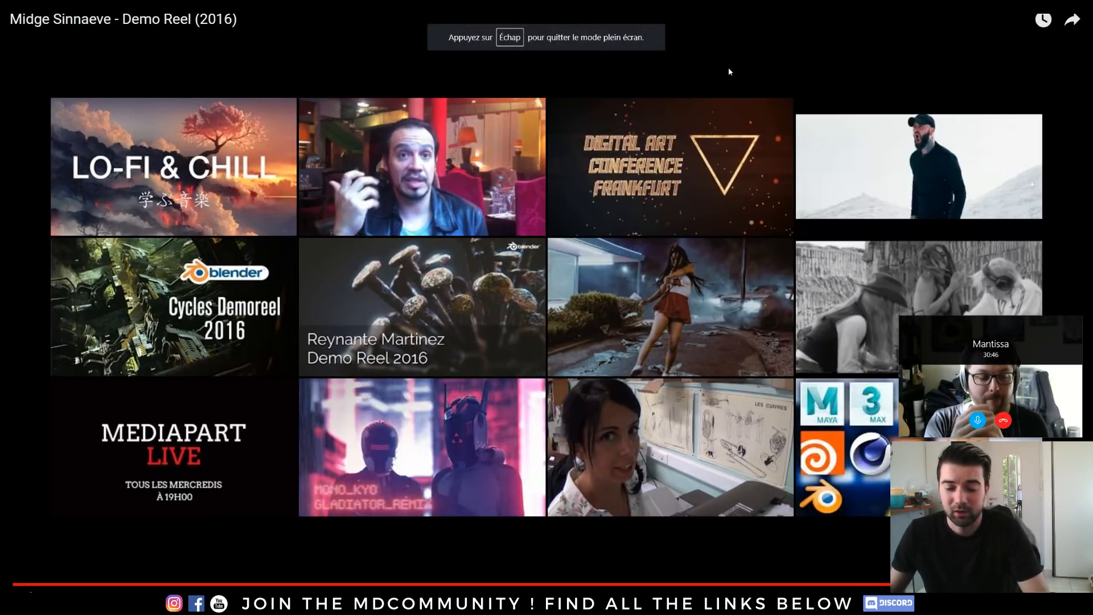
pyautogui.press('Escape')
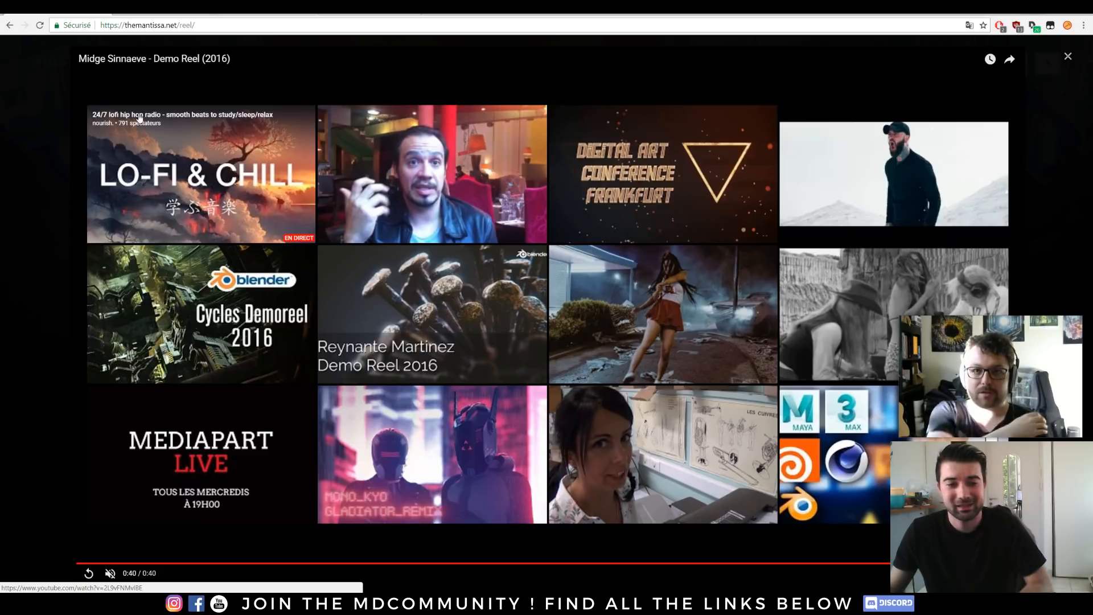
# Leave the demo reel and look through the blog, including the Suzanne award and the DAC-FRA 2017 titles breakdown
pyautogui.click(9, 26)
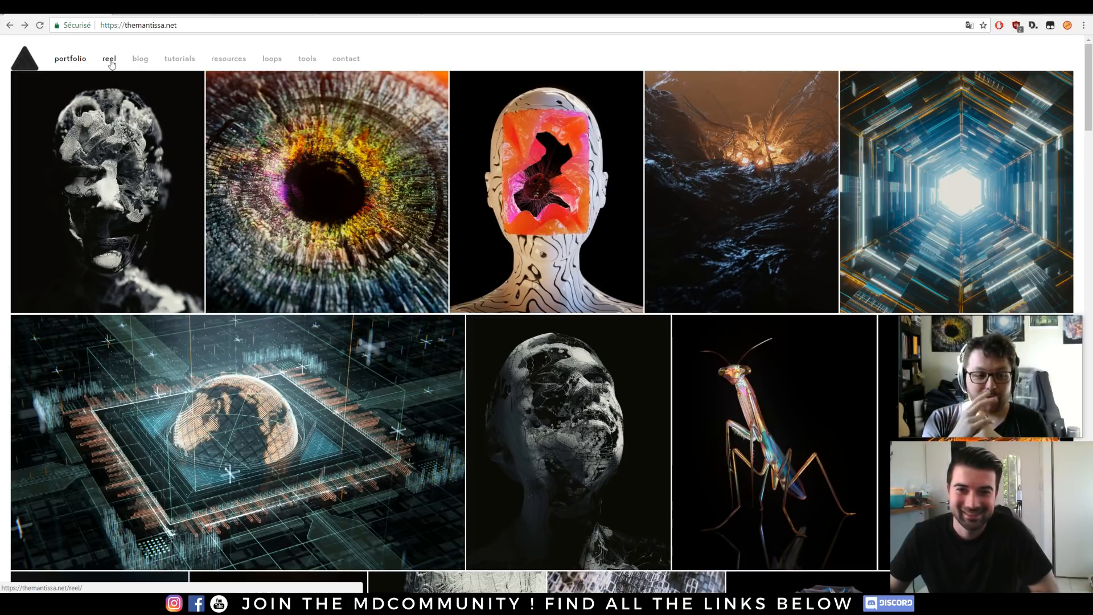
pyautogui.click(141, 60)
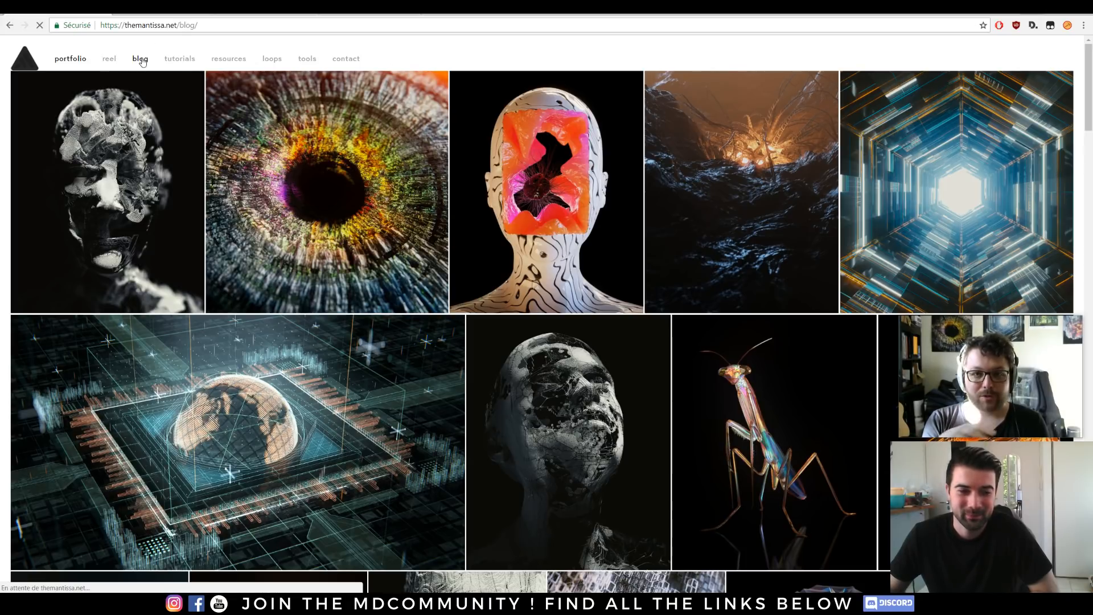
pyautogui.scroll(-8, 550, 215)
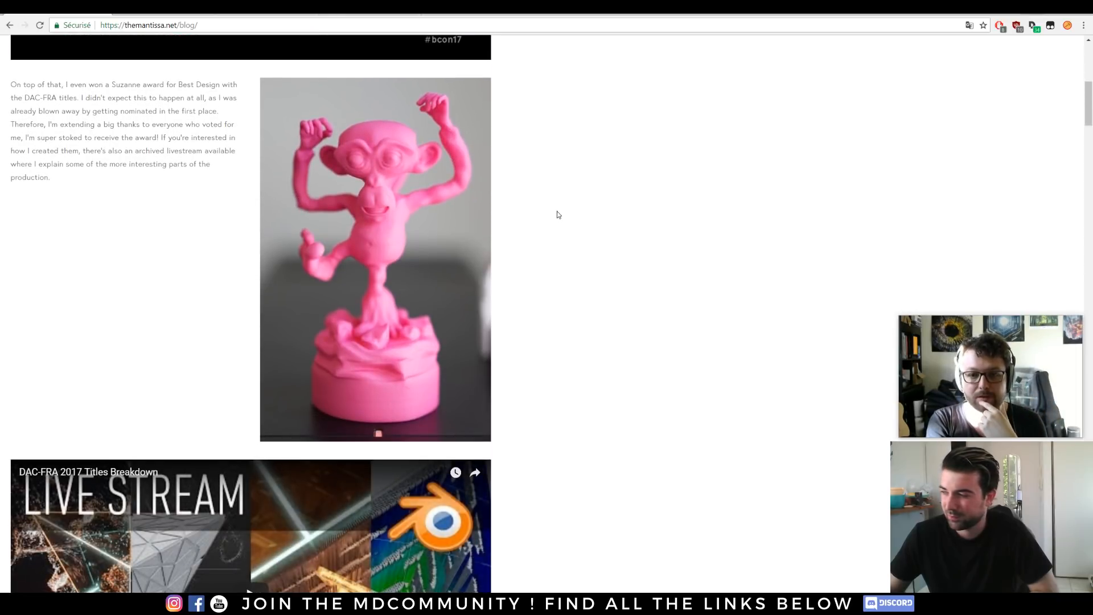
pyautogui.scroll(-6, 558, 215)
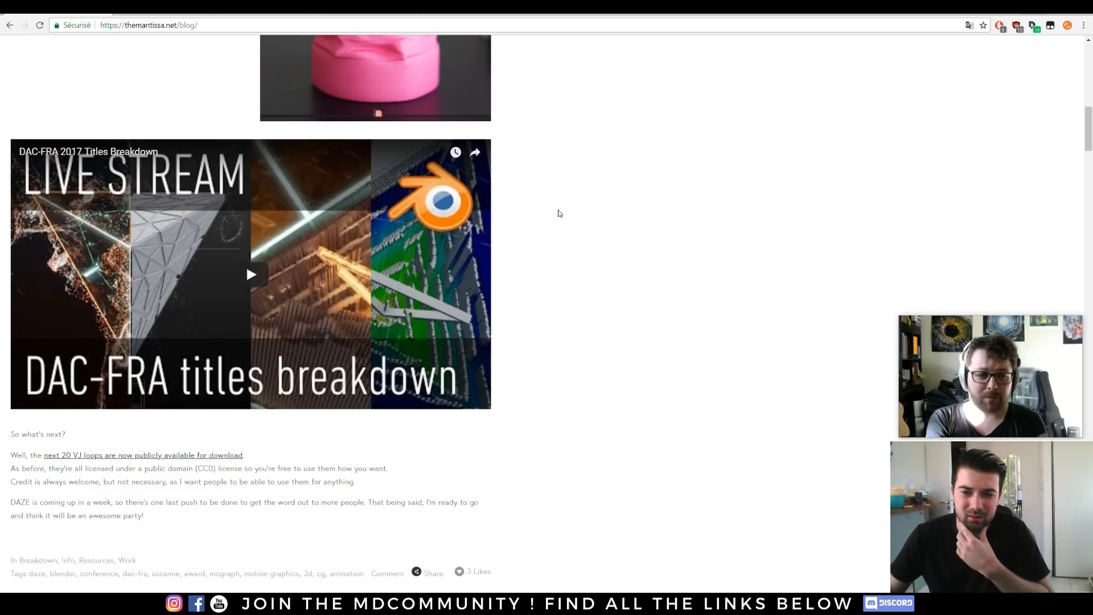
pyautogui.scroll(-5, 558, 214)
pyautogui.scroll(17, 557, 211)
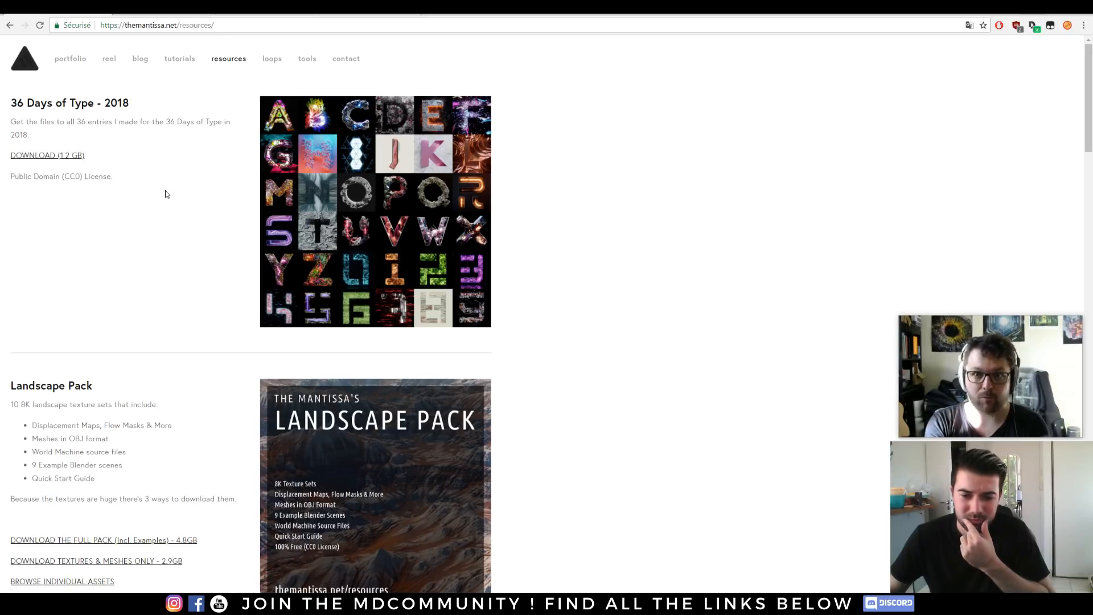
# Look through the free downloads on the resources page, from 36 Days of Type - 2018 down to the Japanese Maple pack
pyautogui.scroll(-8, 167, 194)
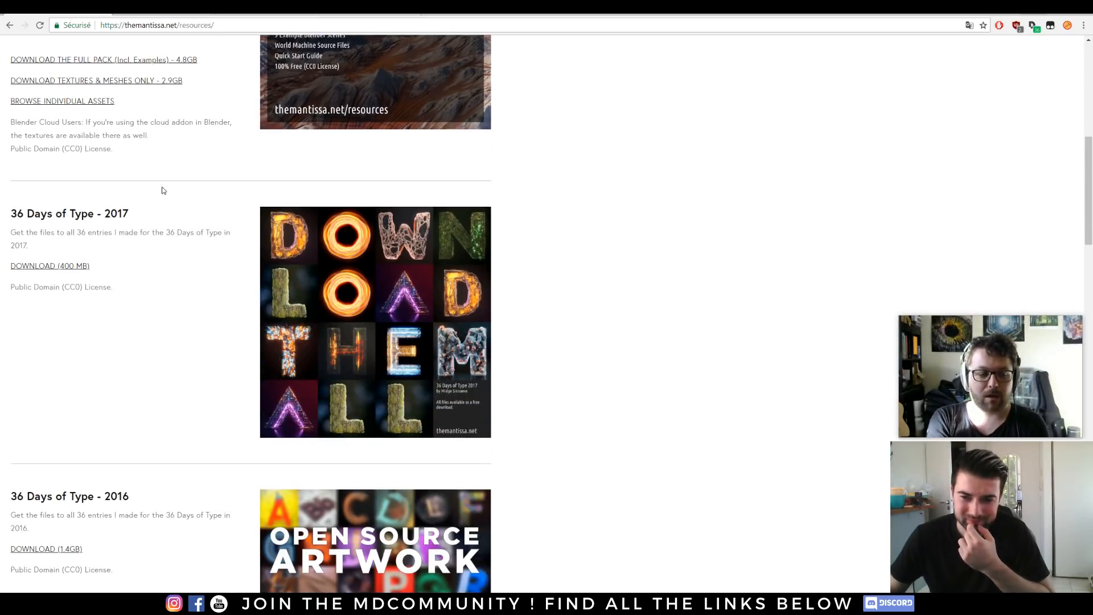
pyautogui.scroll(-12, 163, 190)
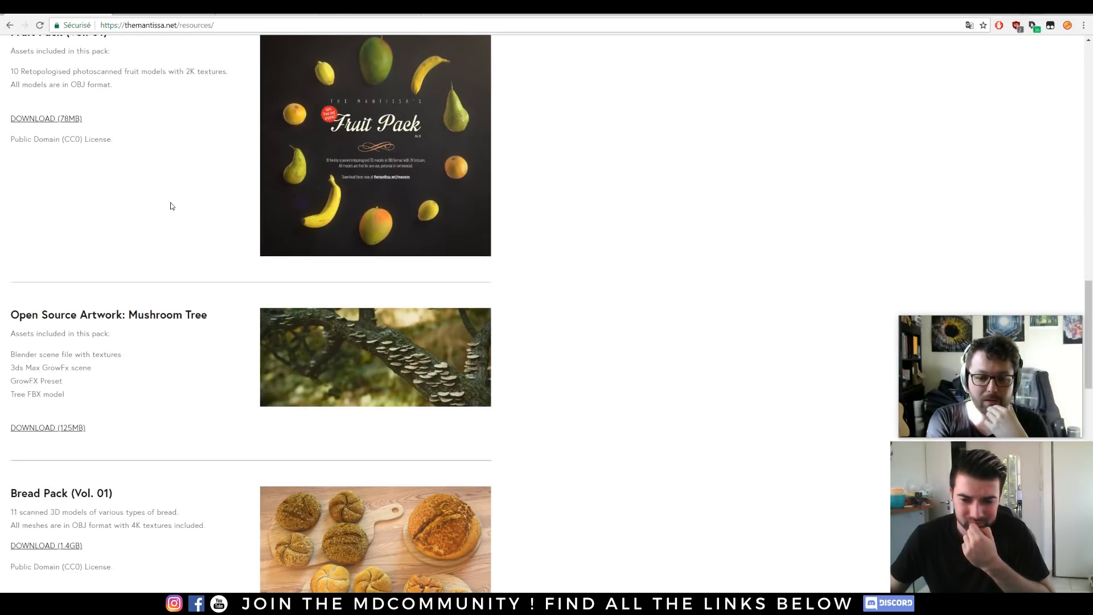
pyautogui.scroll(-1, 172, 206)
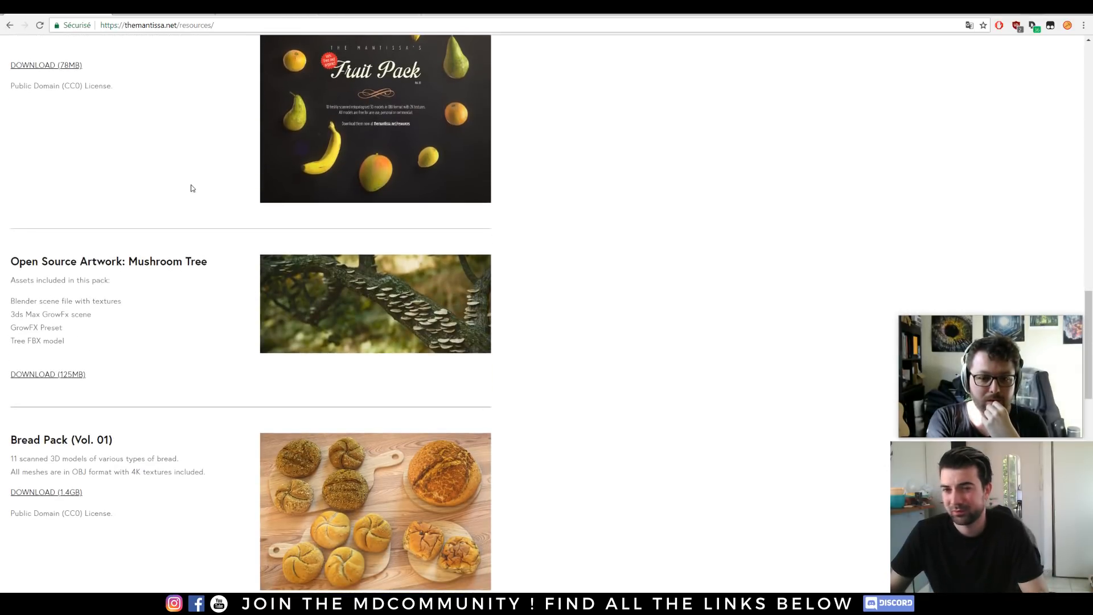
pyautogui.click(190, 25)
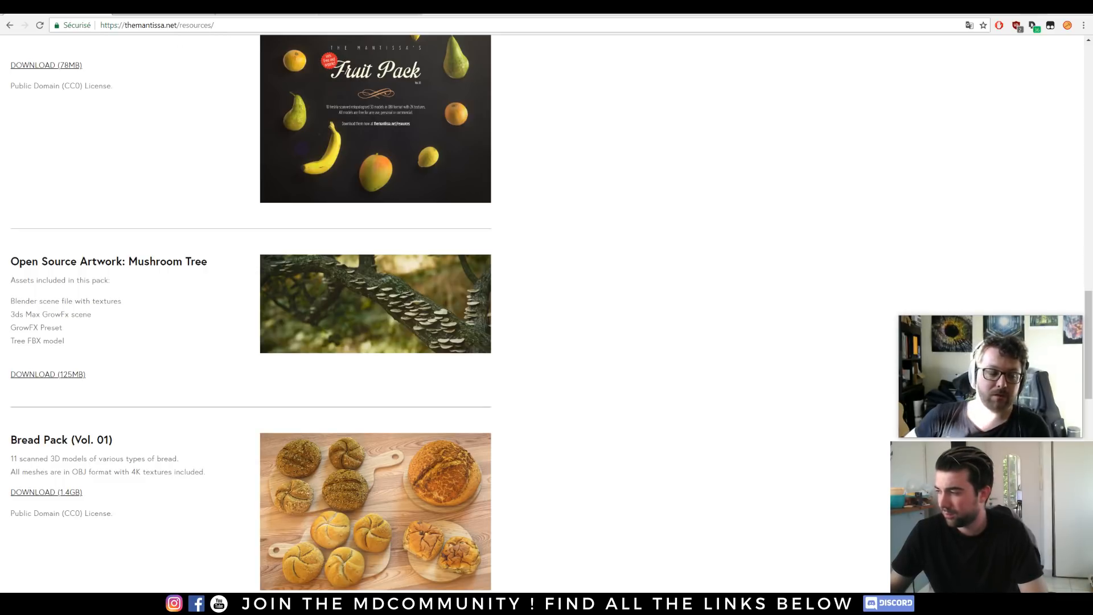
pyautogui.scroll(-4, 684, 216)
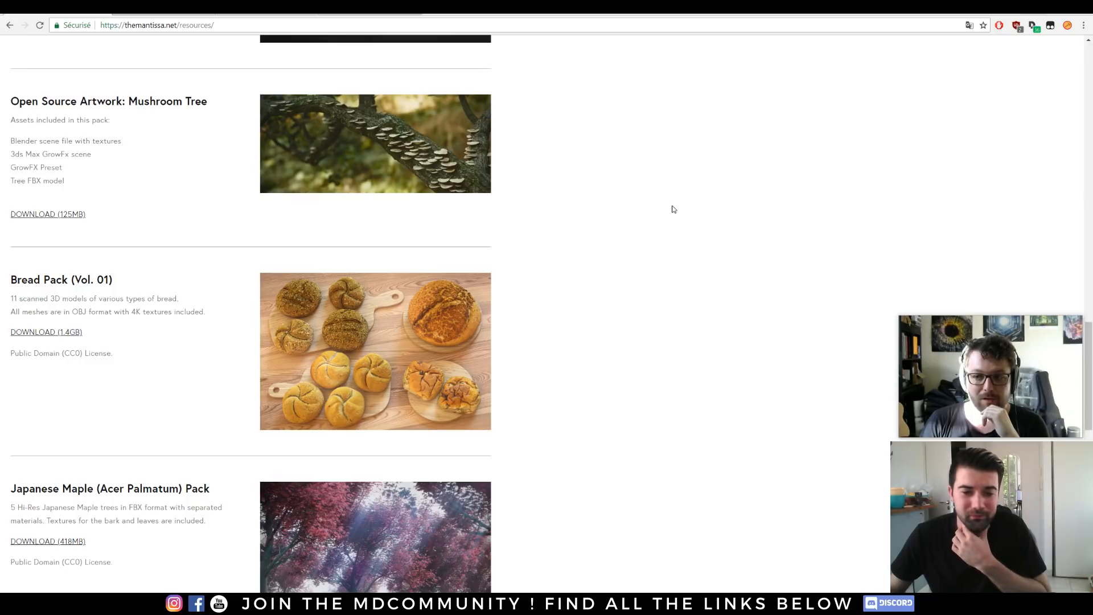
# Look through the remaining free downloads from the Bread Pack to the Spruce Tree Pack, then back up to 36 Days of Type - 2018
pyautogui.scroll(-1, 678, 213)
pyautogui.scroll(-1, 678, 214)
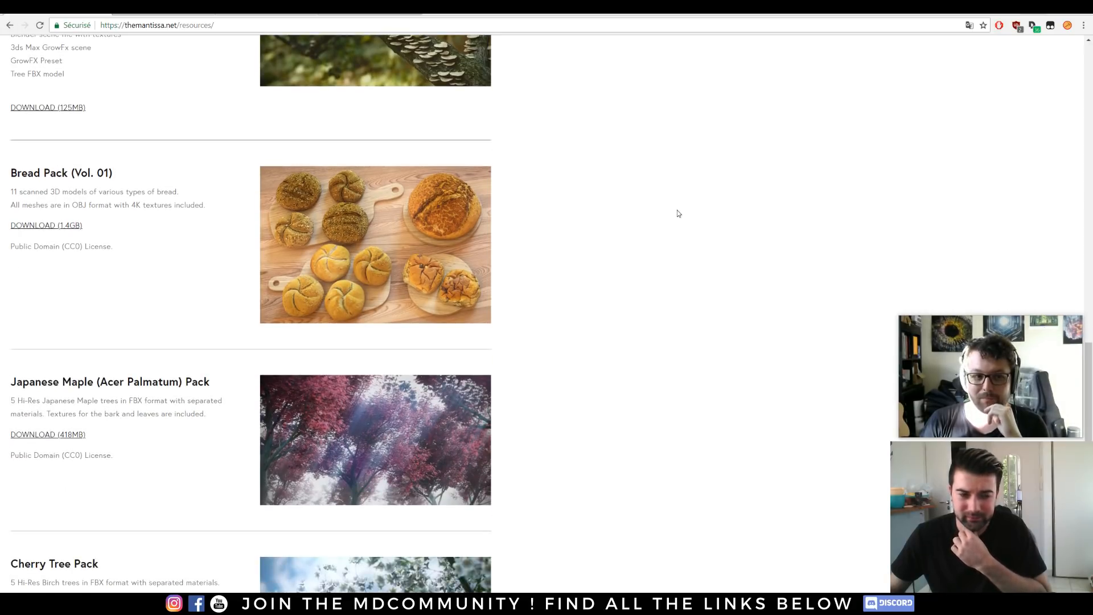
pyautogui.scroll(-3, 683, 221)
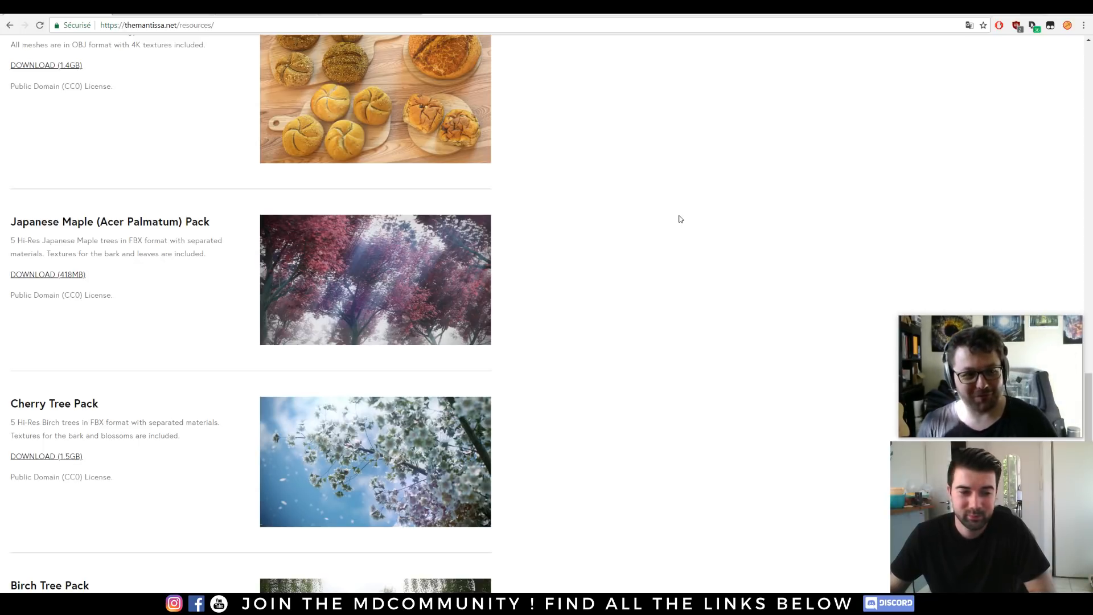
pyautogui.scroll(-8, 680, 219)
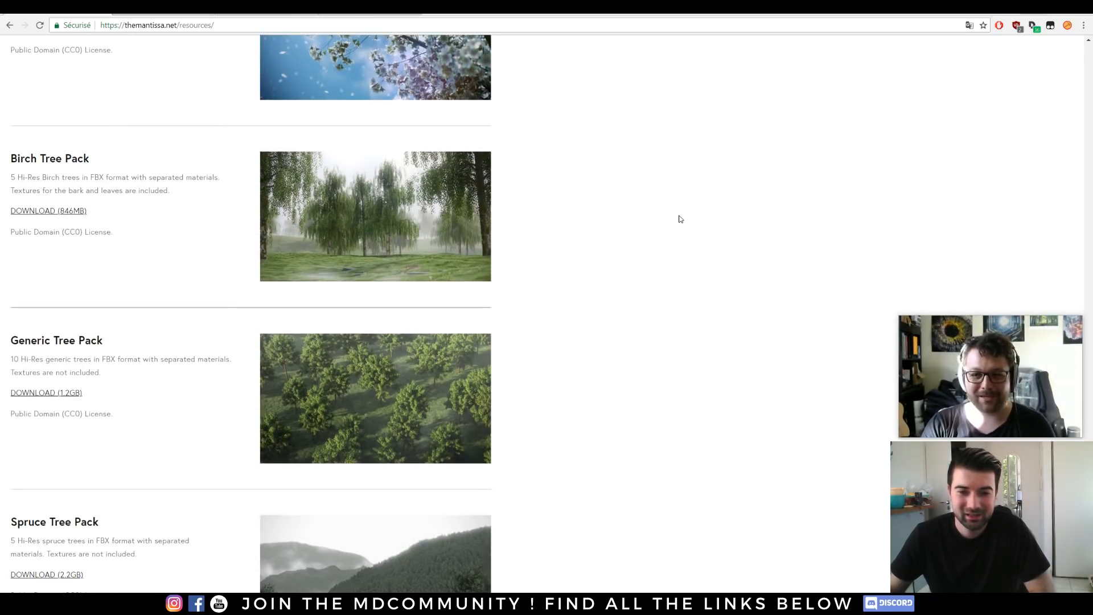
pyautogui.scroll(-2, 680, 219)
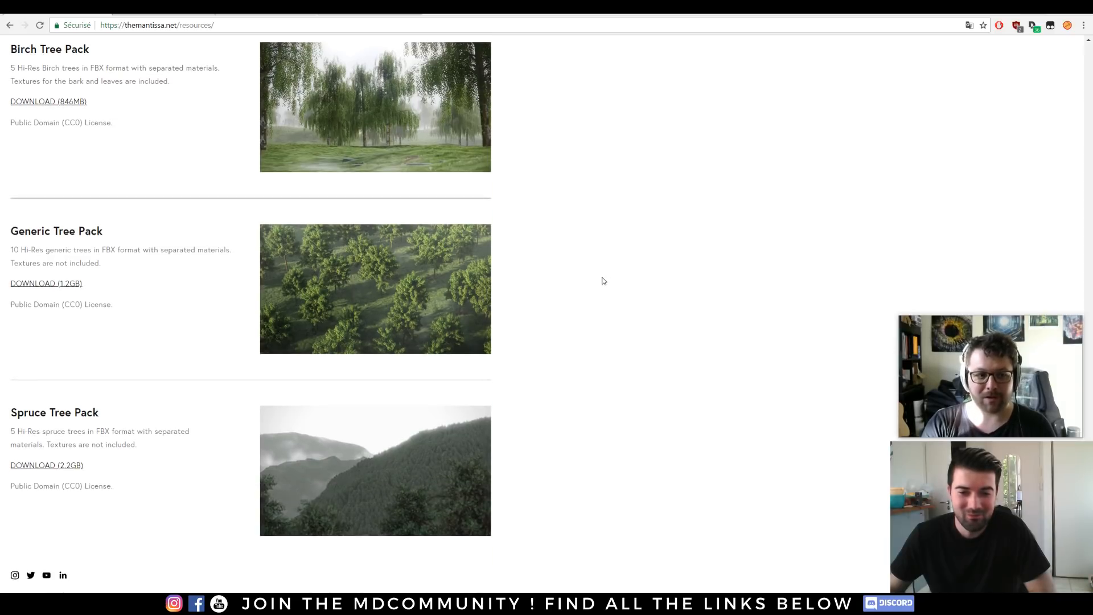
pyautogui.scroll(16, 611, 280)
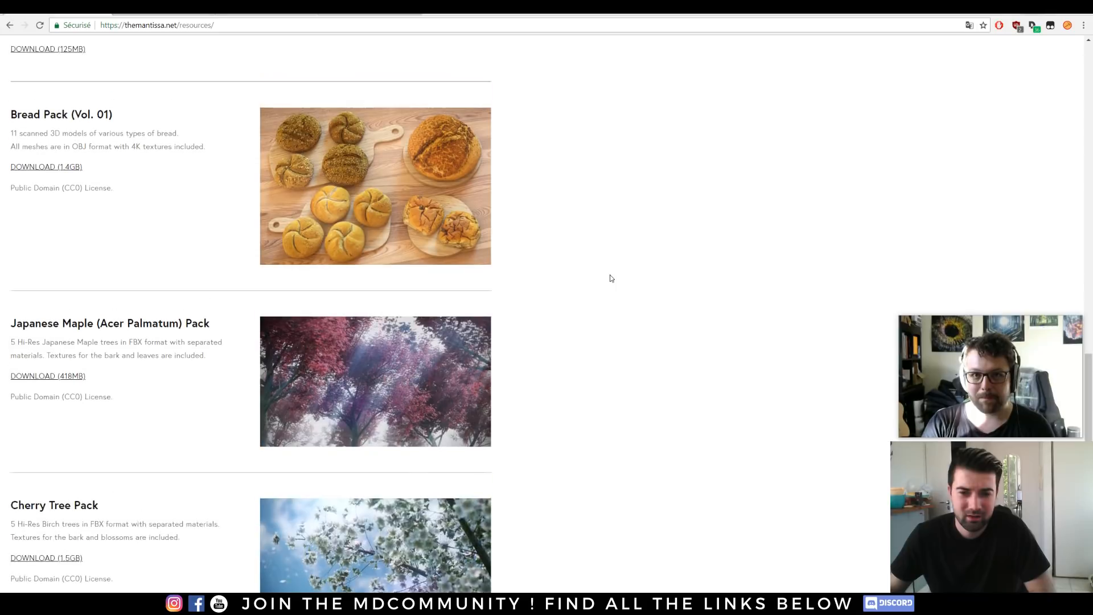
pyautogui.scroll(20, 612, 278)
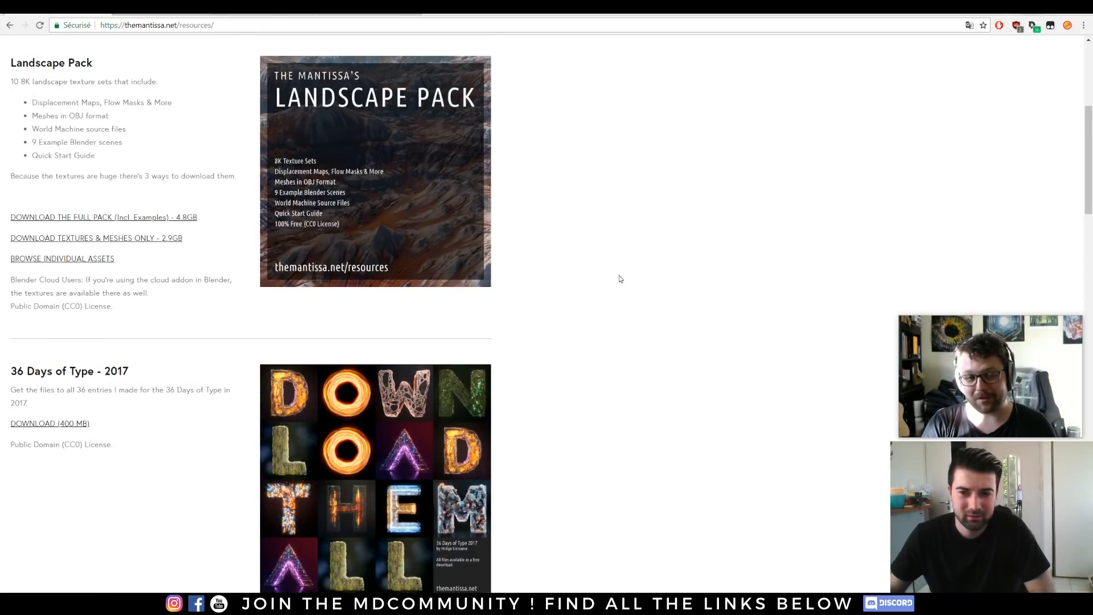
pyautogui.scroll(2, 616, 277)
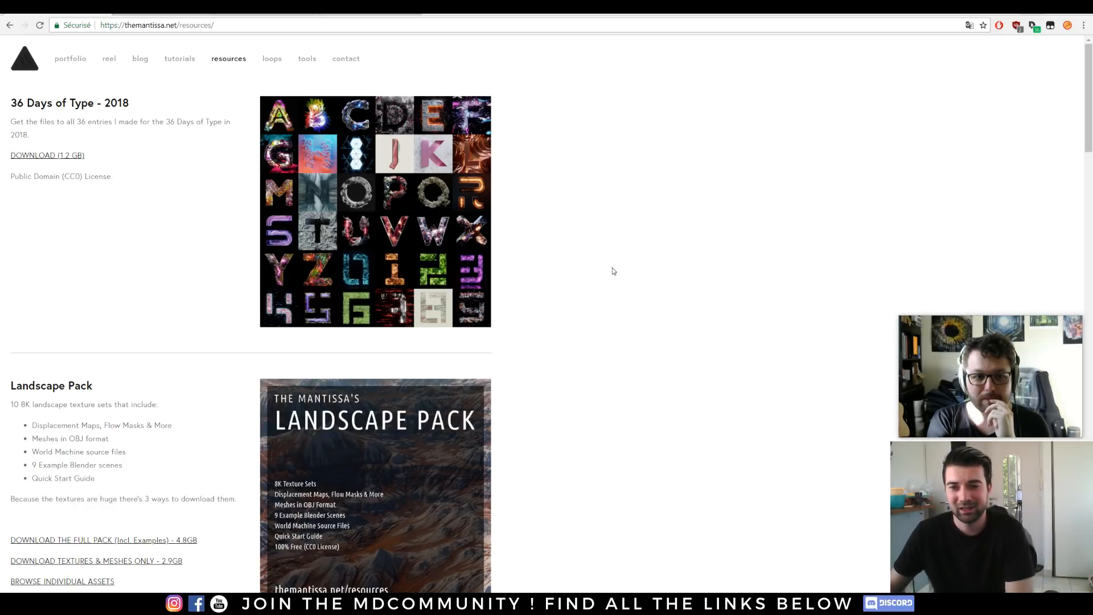
# Review the Landscape Pack and the type packs, view the 36 Days of Type - 2017 image enlarged, and close it
pyautogui.scroll(-5, 614, 271)
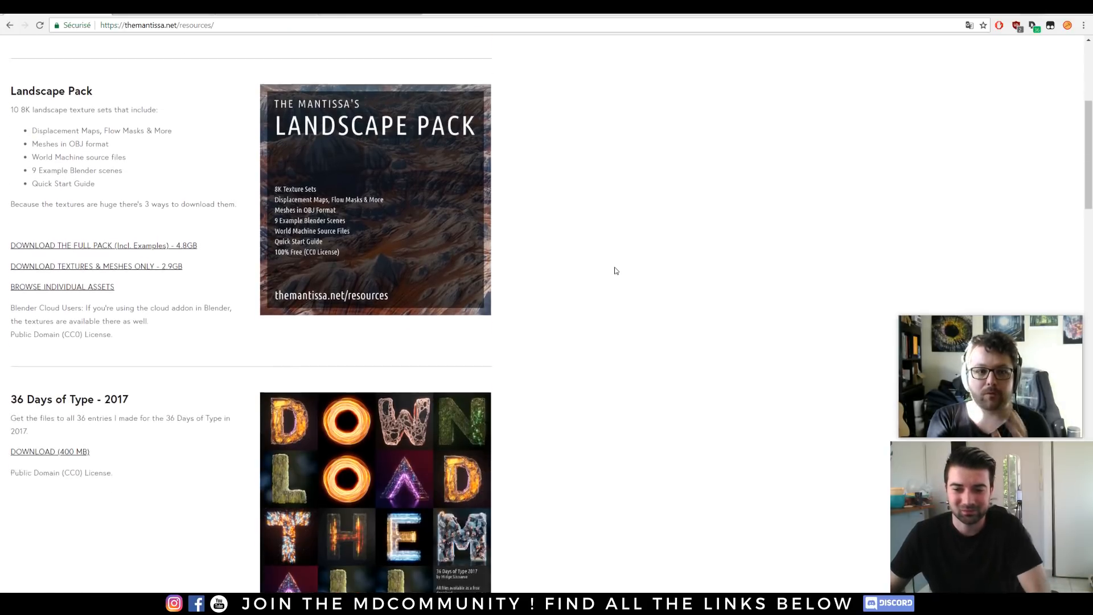
pyautogui.scroll(-2, 615, 270)
pyautogui.scroll(8, 501, 196)
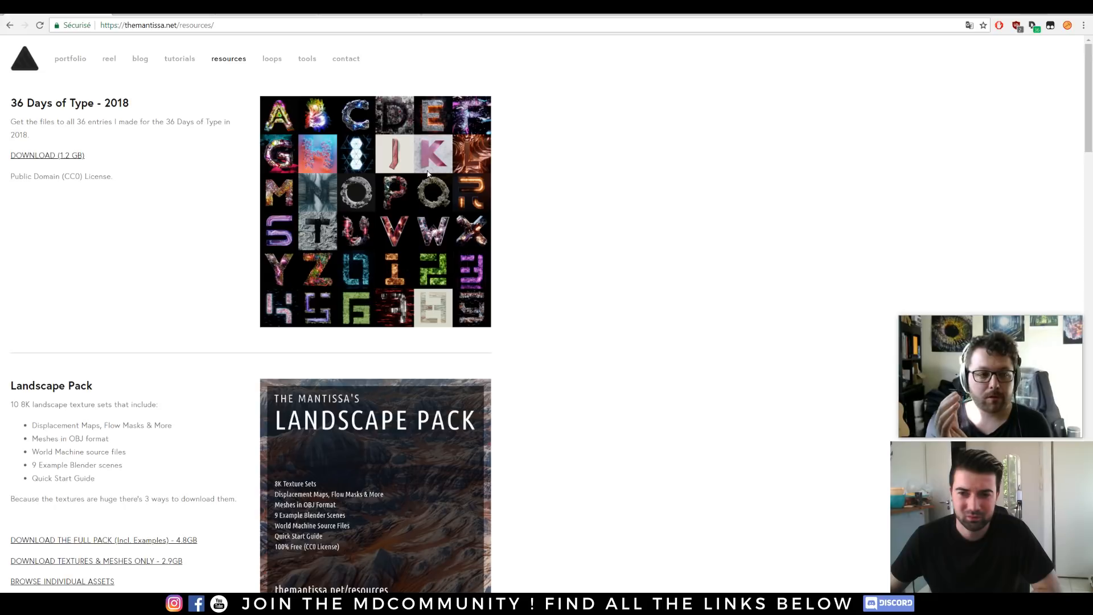
pyautogui.scroll(-9, 546, 239)
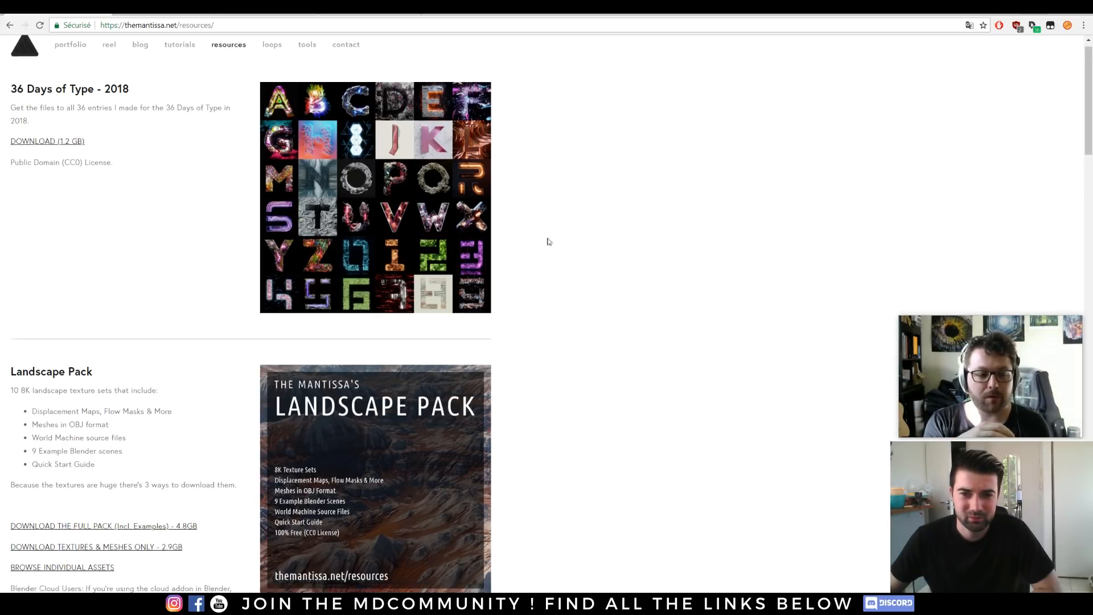
pyautogui.click(367, 268)
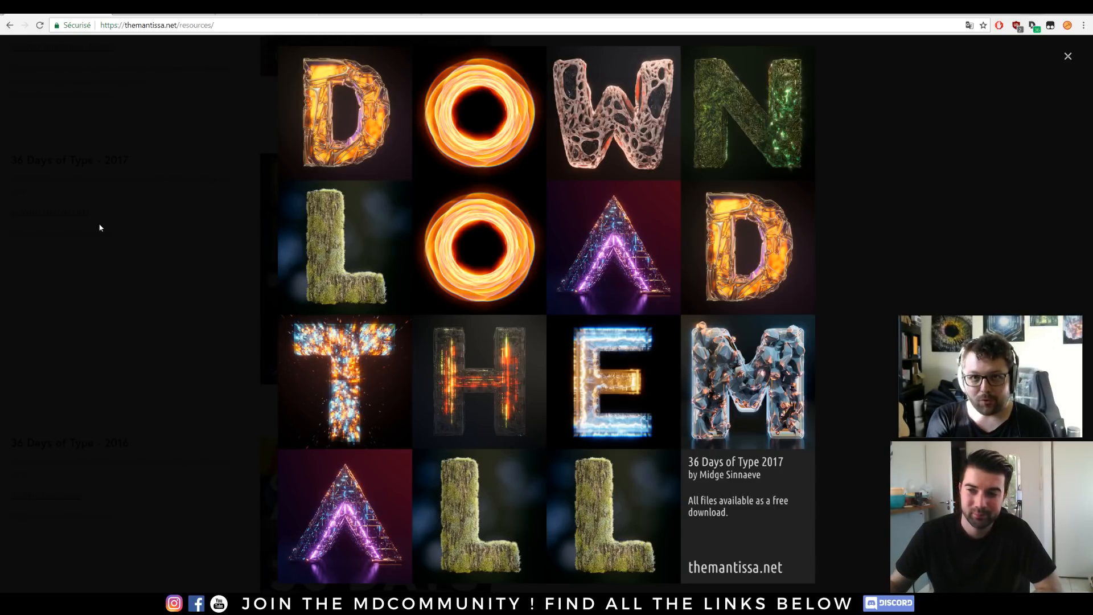
pyautogui.click(1068, 56)
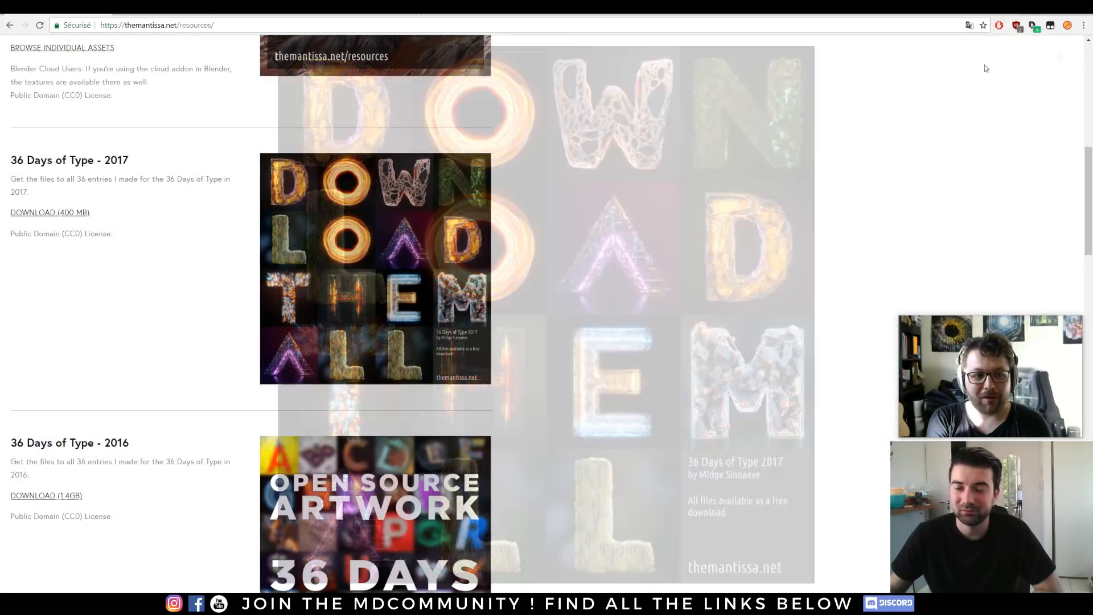
# Open the site's loops page and look through the upper rows of VJ loop previews
pyautogui.scroll(10, 228, 145)
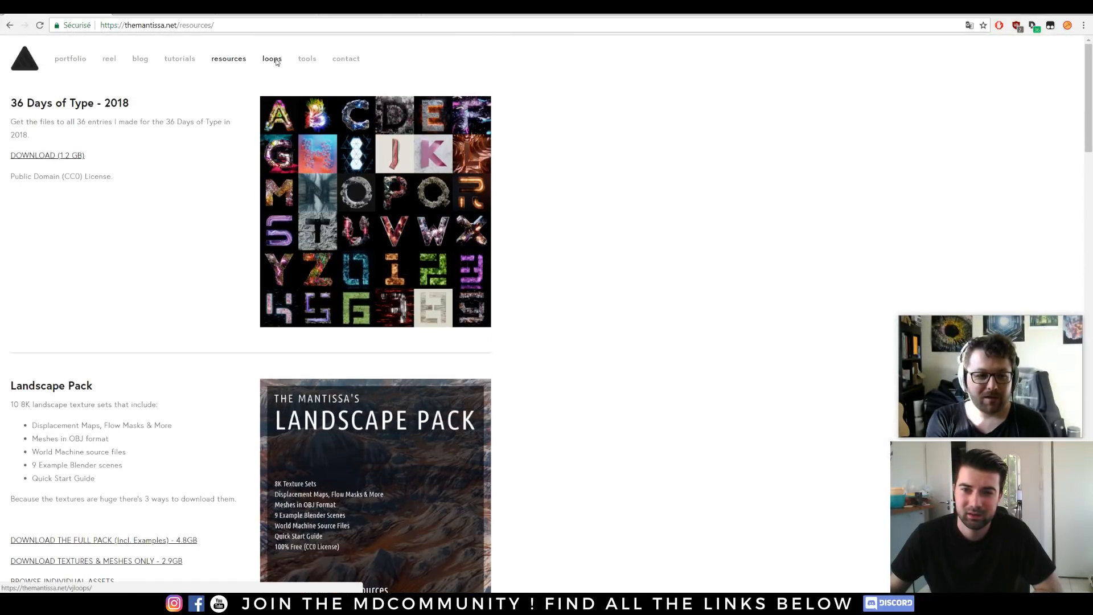
pyautogui.click(271, 59)
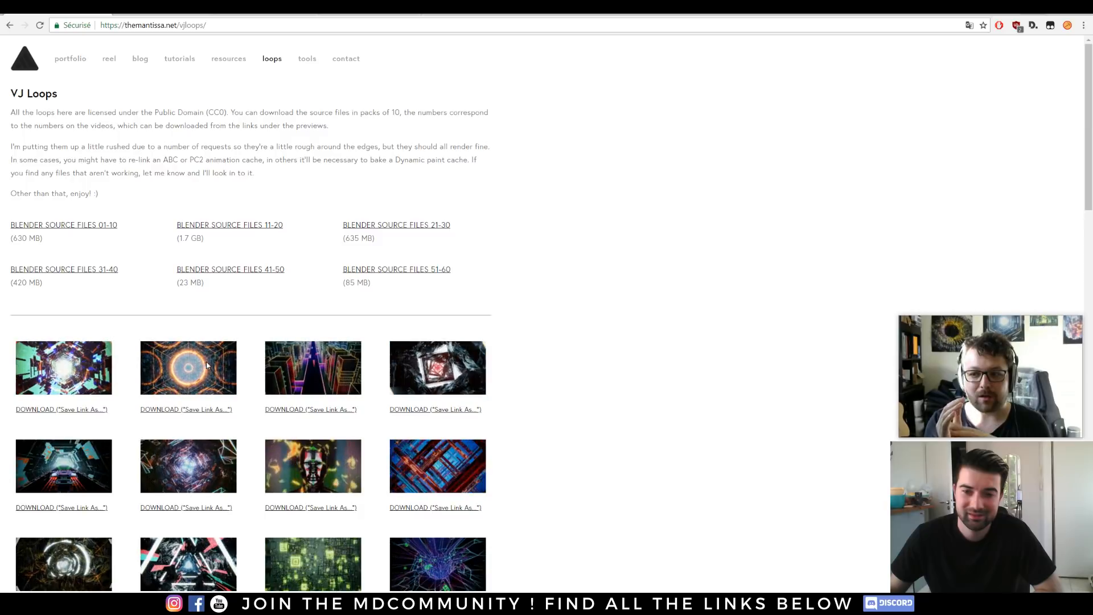
pyautogui.scroll(-4, 214, 264)
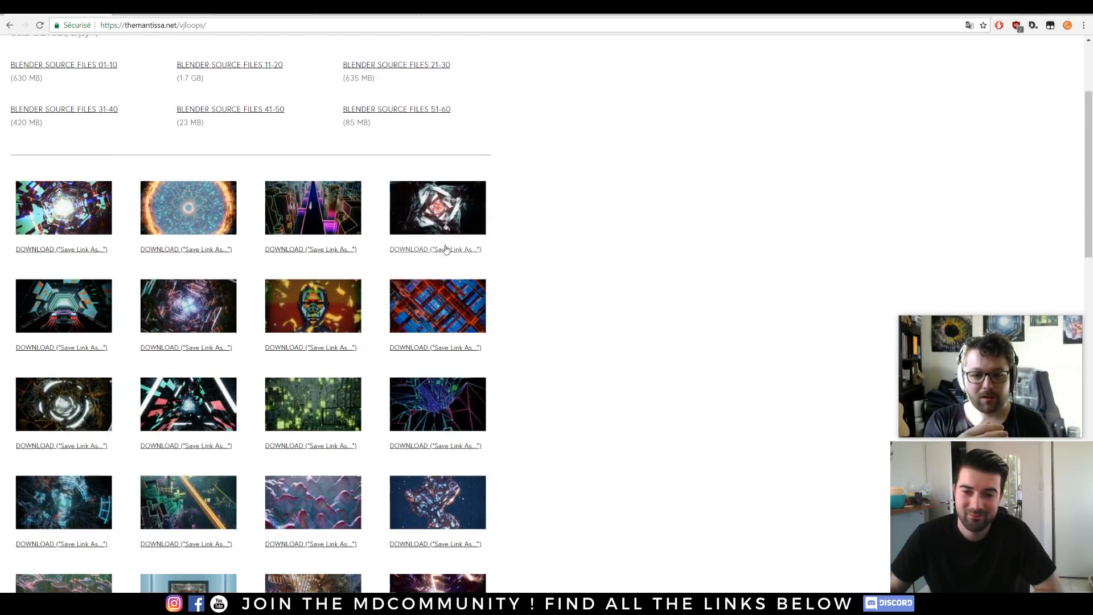
pyautogui.scroll(-1, 593, 258)
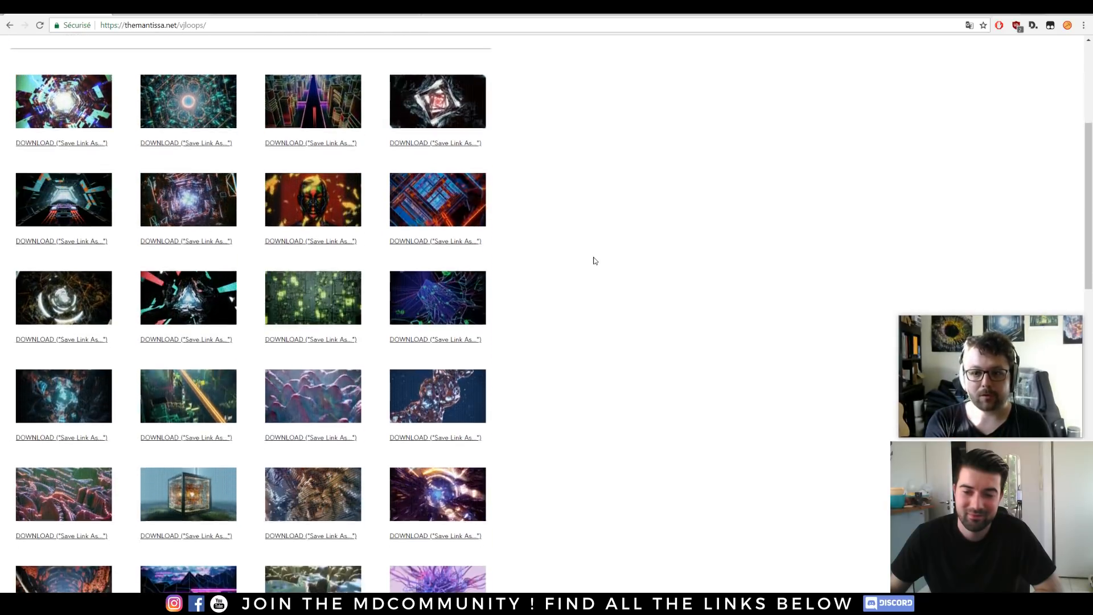
pyautogui.scroll(1, 592, 259)
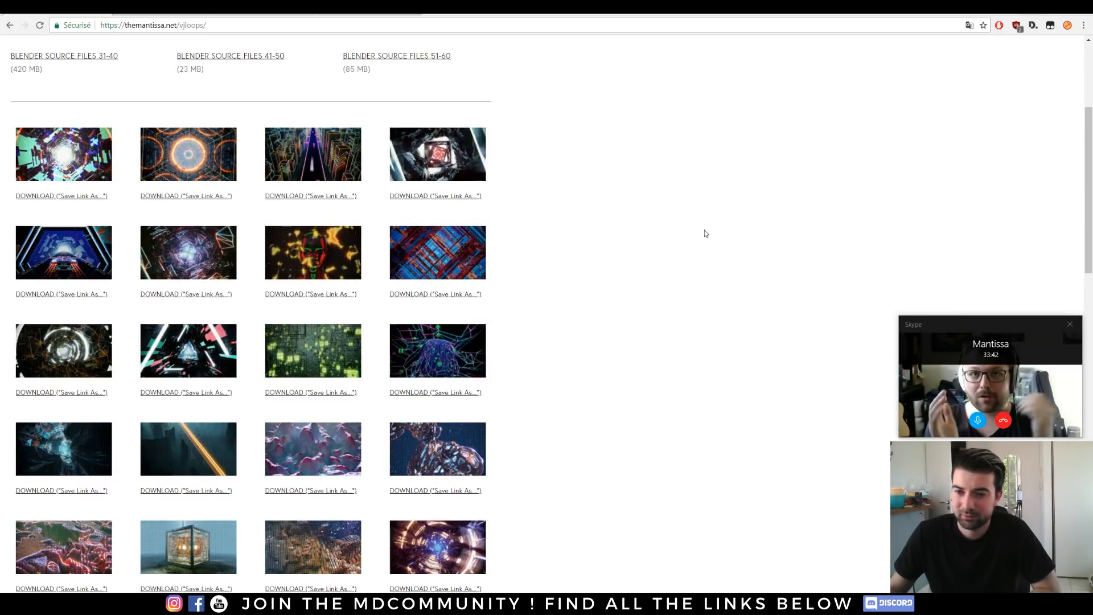
pyautogui.scroll(-1, 706, 234)
pyautogui.scroll(-2, 704, 237)
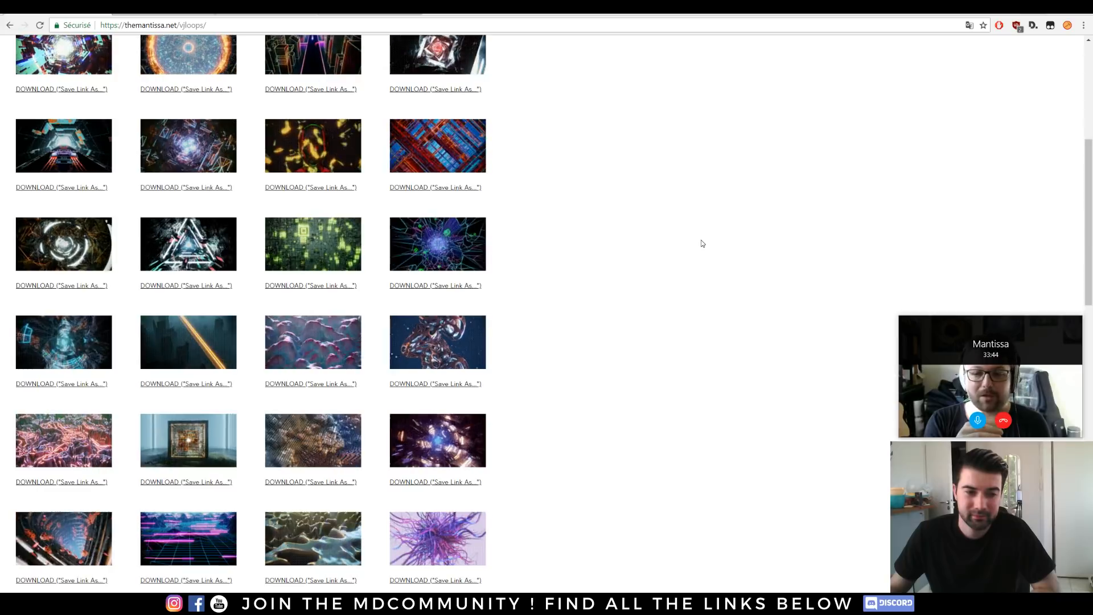
pyautogui.scroll(-1, 647, 233)
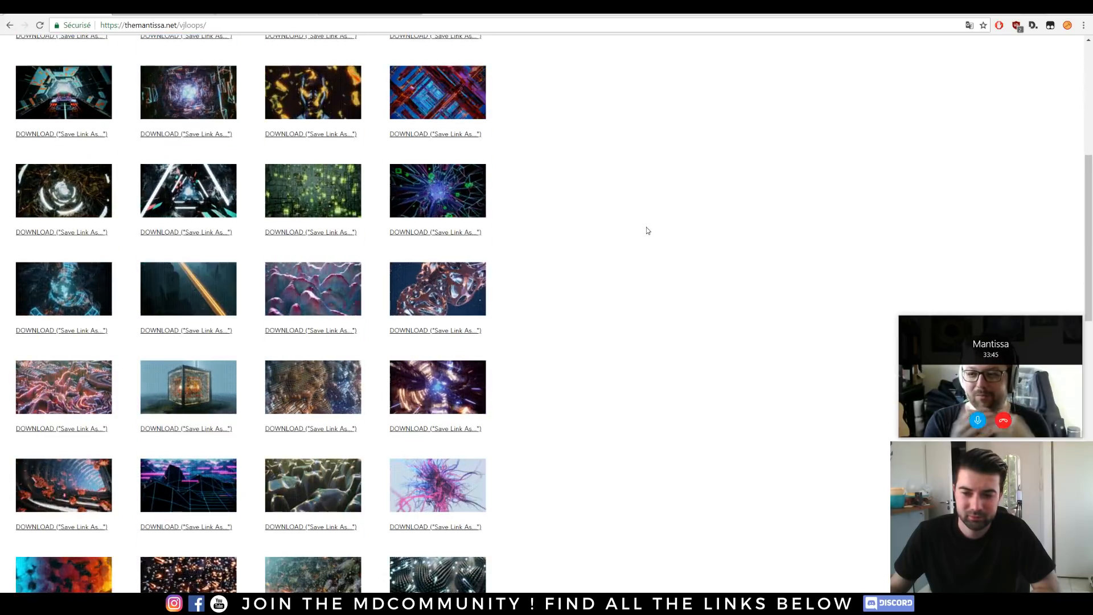
pyautogui.scroll(-1, 647, 230)
pyautogui.scroll(-3, 647, 230)
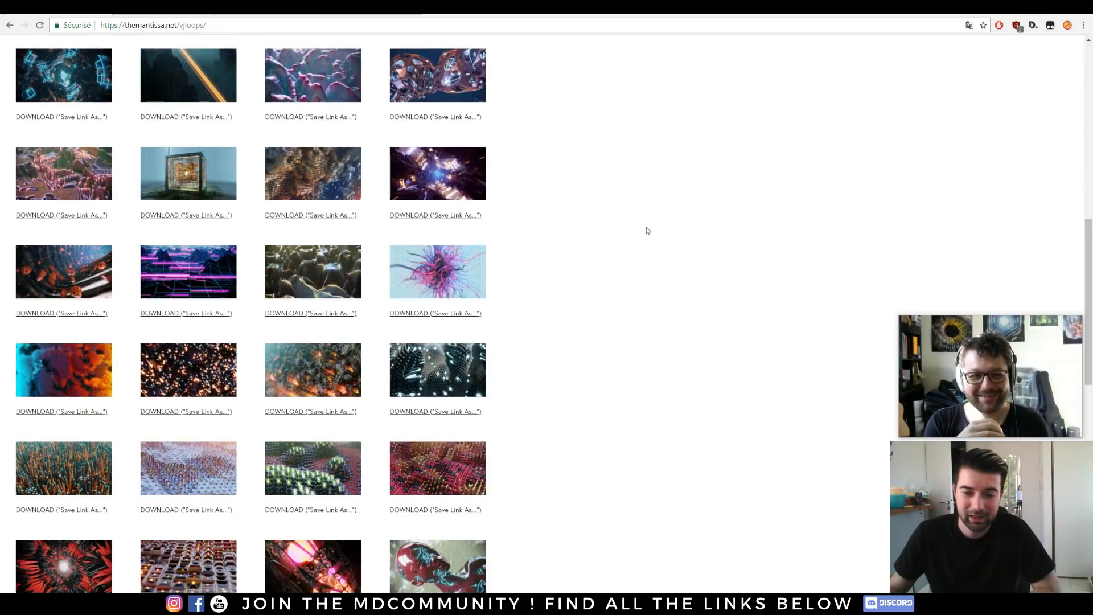
# Review the Blender source file packs on the VJ Loops page and examine all the loop previews down to the last row
pyautogui.scroll(10, 630, 224)
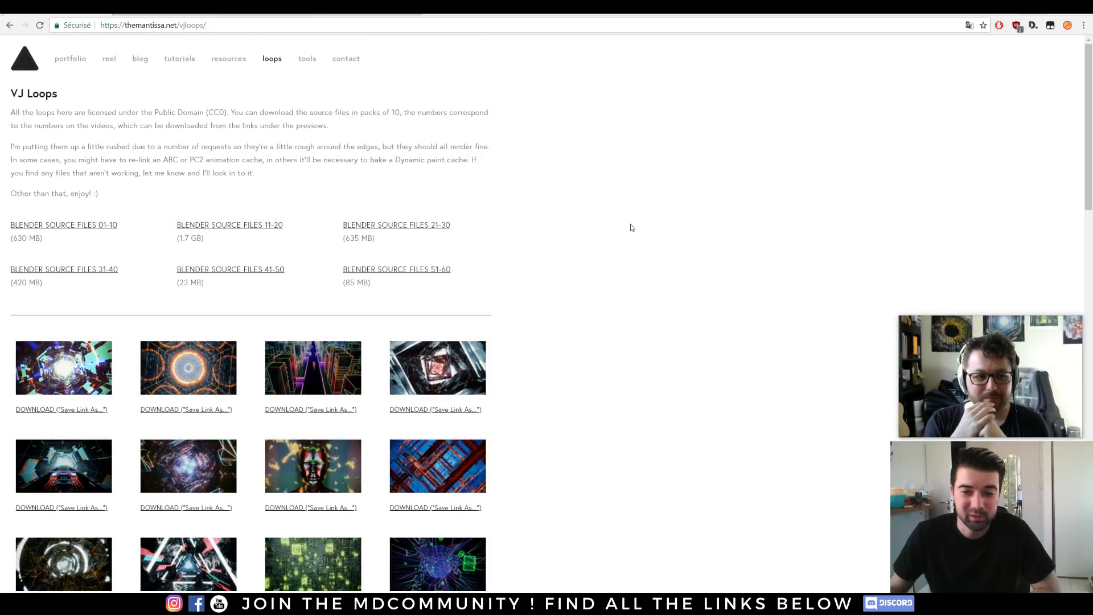
pyautogui.scroll(-2, 630, 227)
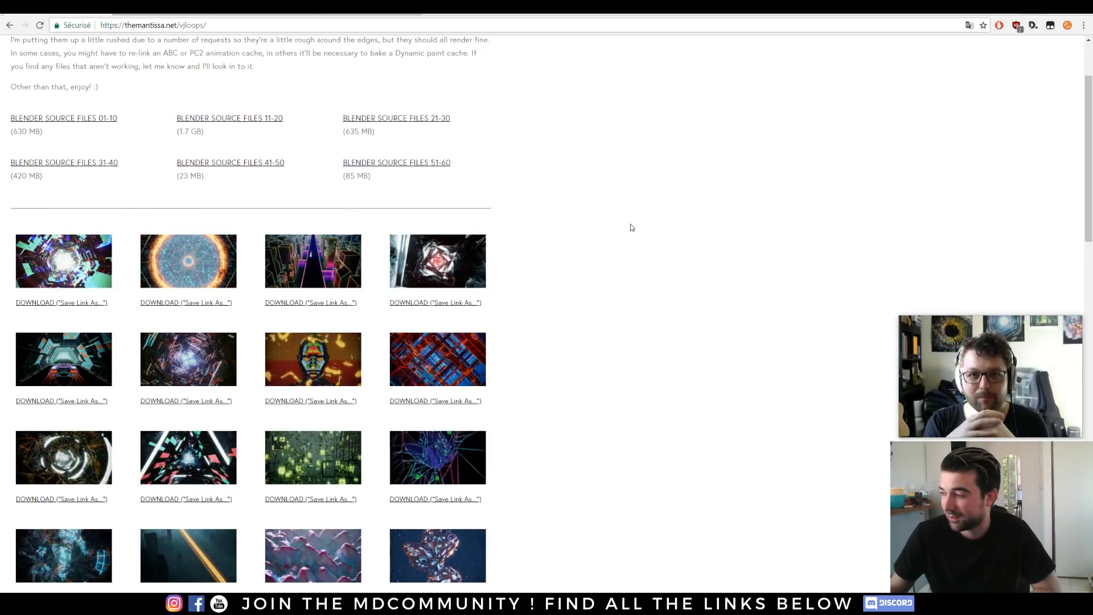
pyautogui.scroll(-4, 631, 227)
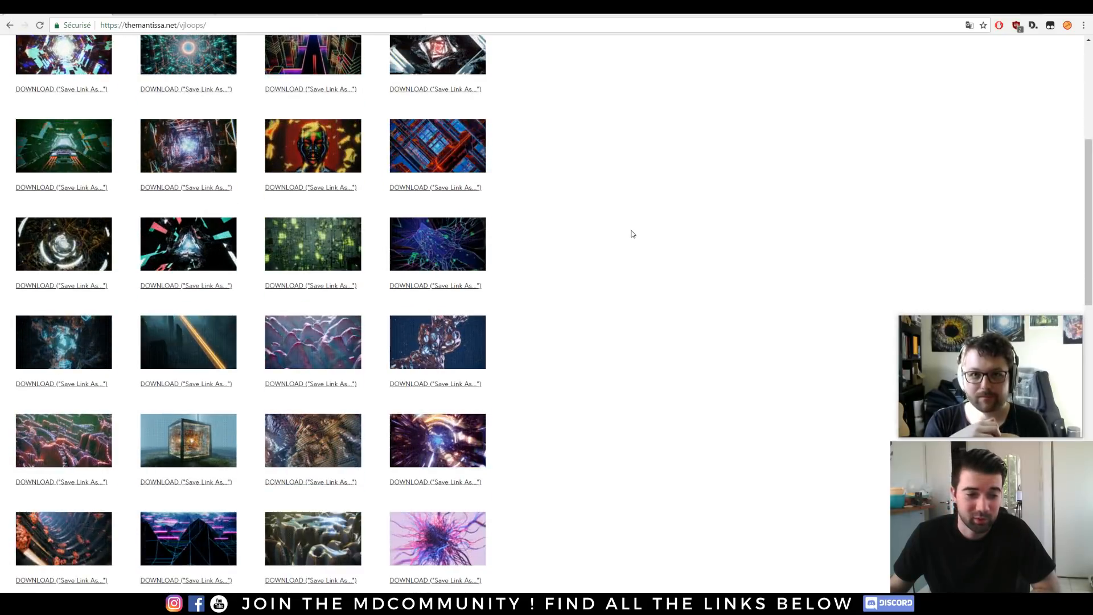
pyautogui.scroll(-2, 632, 233)
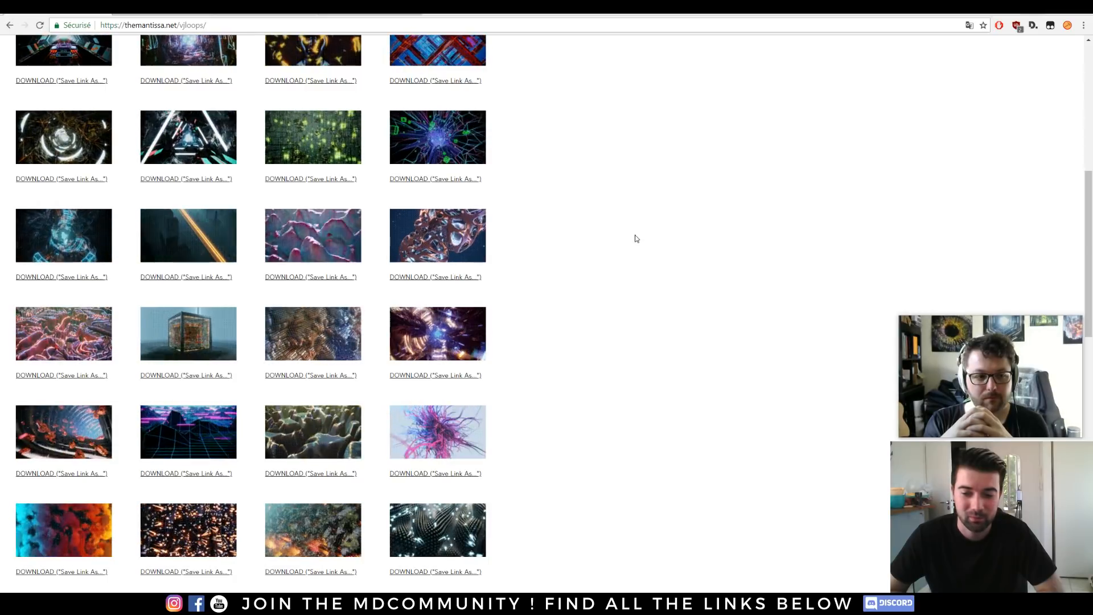
pyautogui.scroll(-3, 727, 187)
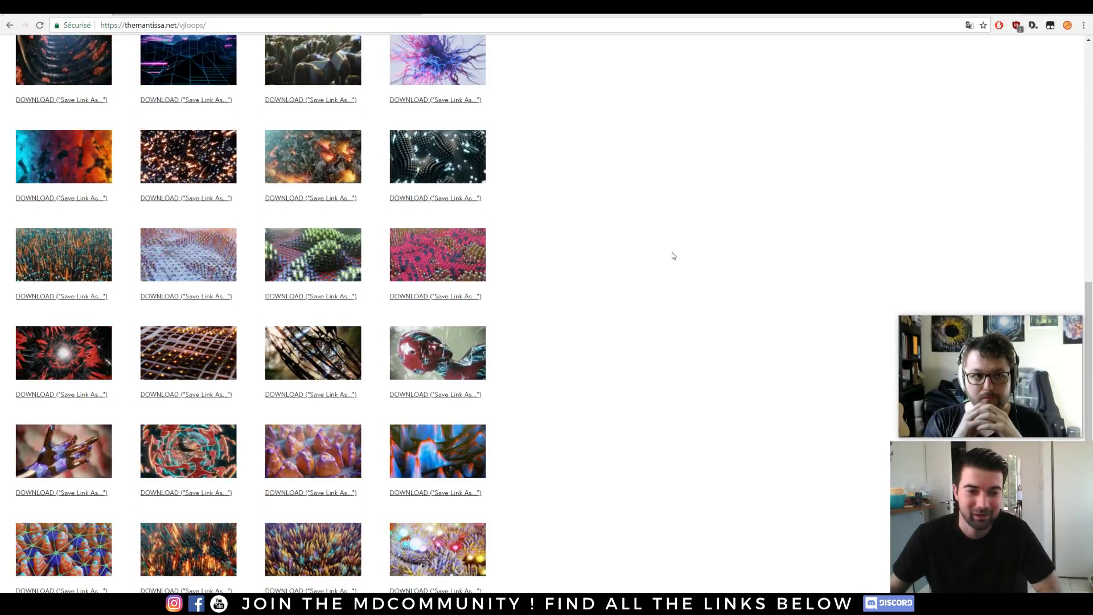
pyautogui.scroll(-1, 604, 334)
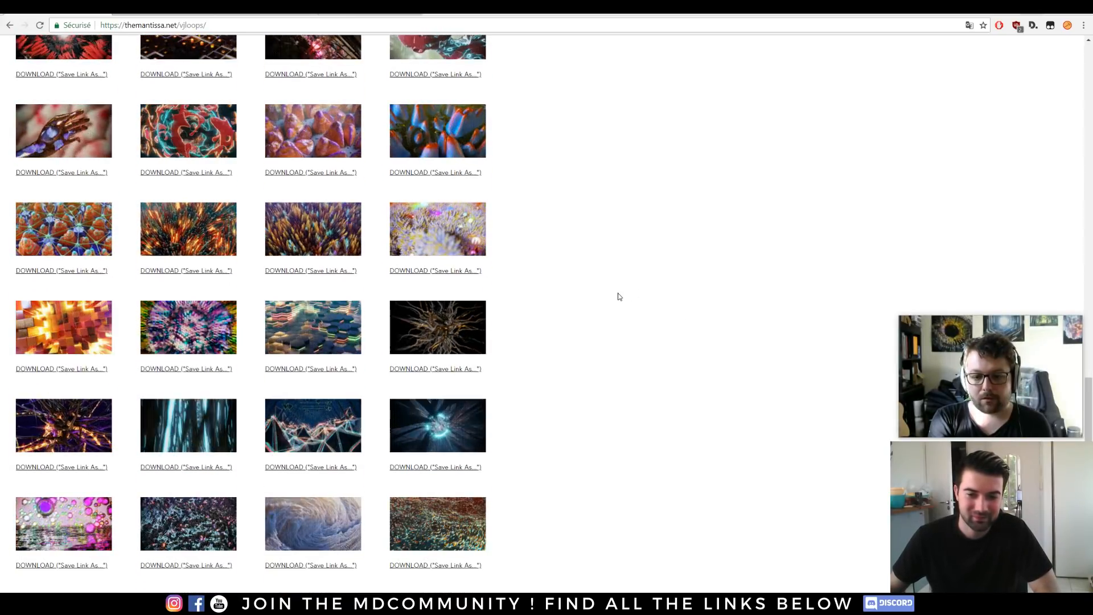
pyautogui.scroll(-1, 620, 297)
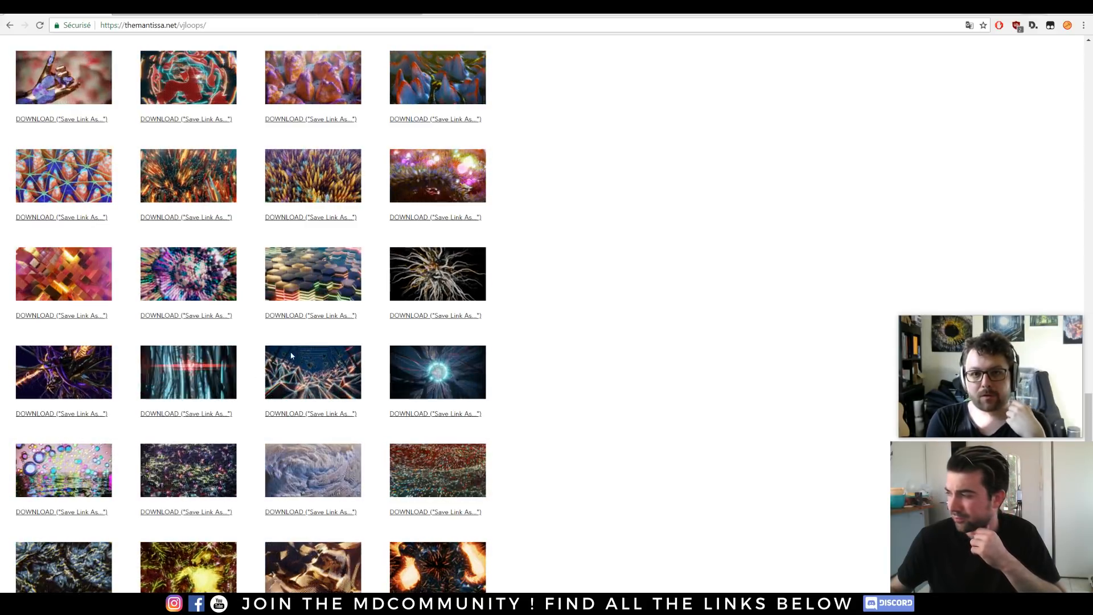
pyautogui.scroll(-2, 603, 292)
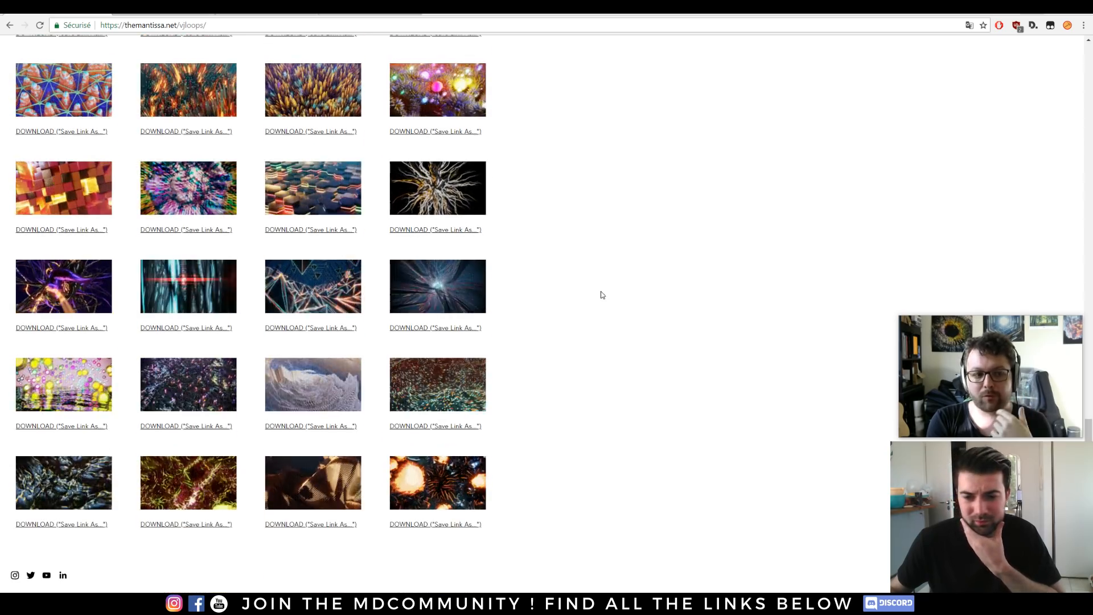
# Play the first loop of the last row, mantissa.xyz_loop_057.mp4, and return to the VJ loops page
pyautogui.scroll(7, 570, 293)
pyautogui.scroll(-8, 570, 294)
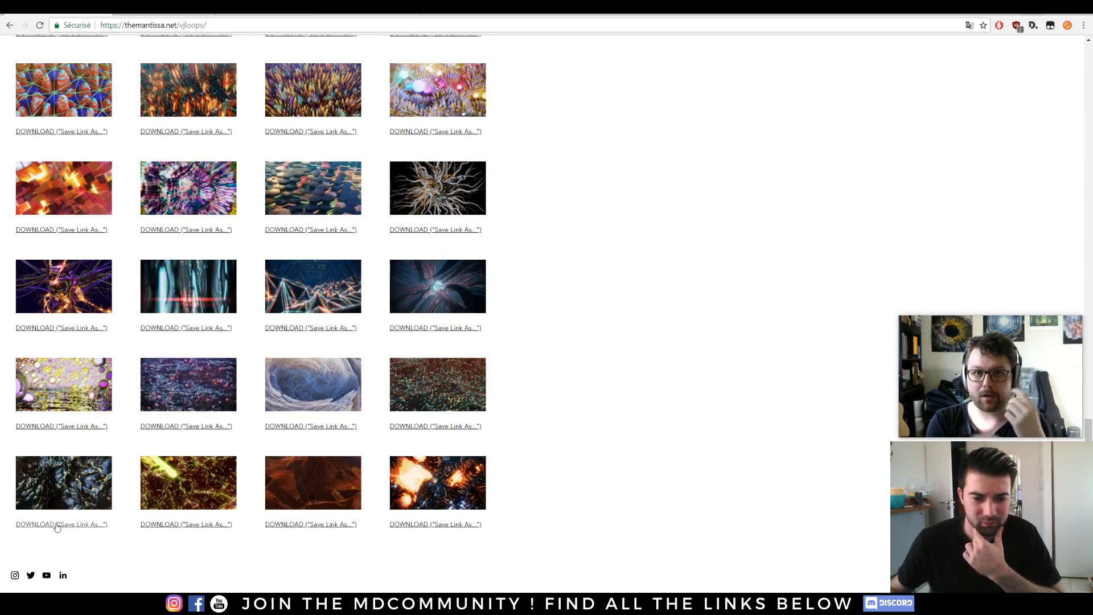
pyautogui.click(55, 524)
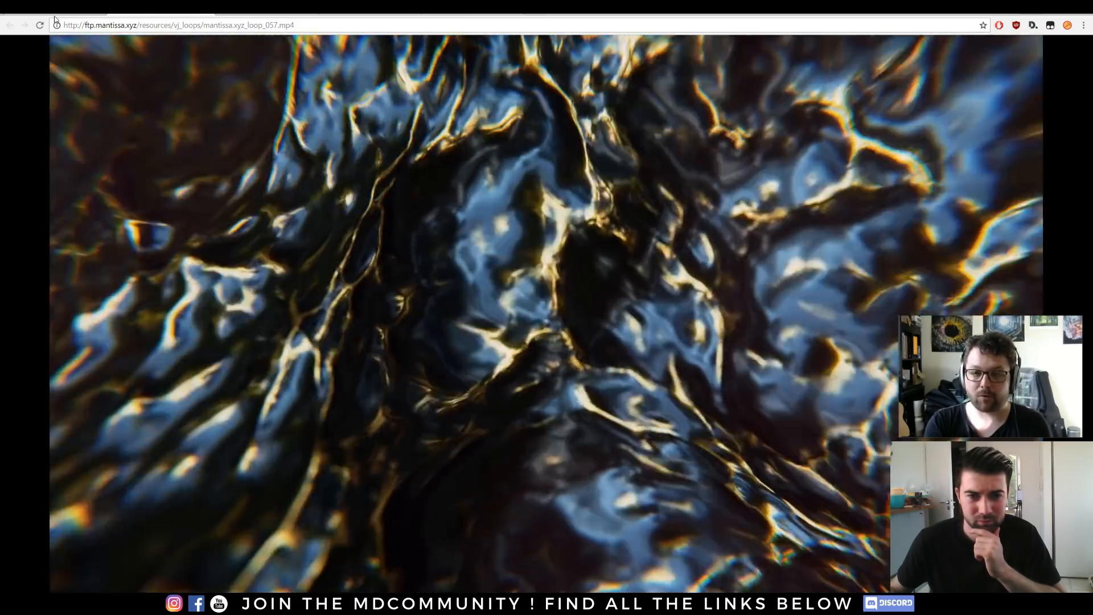
pyautogui.click(10, 25)
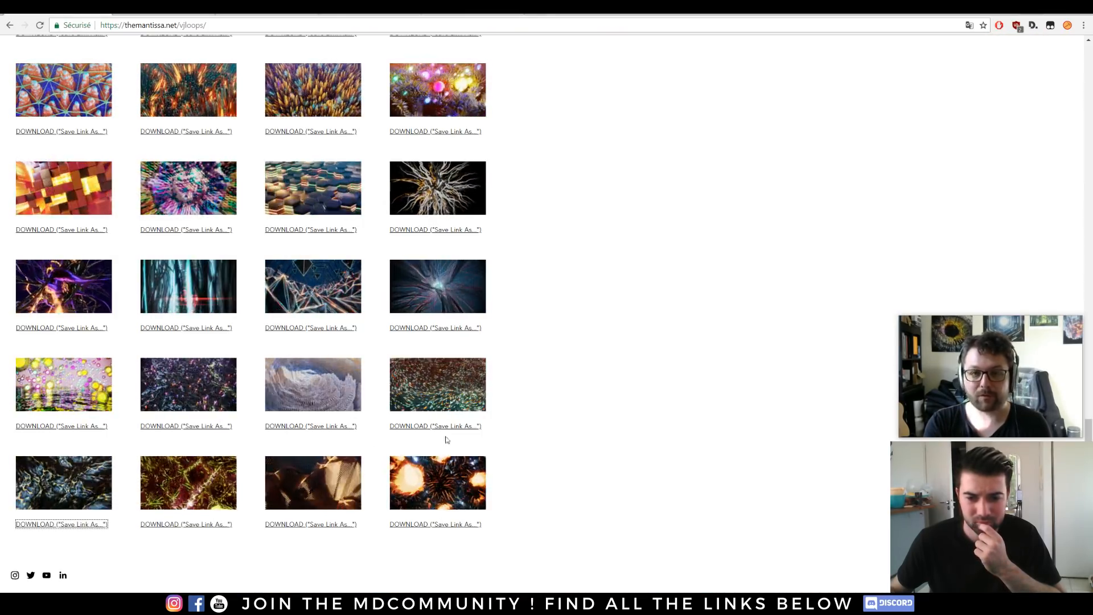
# Look back up through the VJ loop previews, play mantissa.xyz_loop_020.mp4, and return to the VJ loops page
pyautogui.scroll(2, 572, 410)
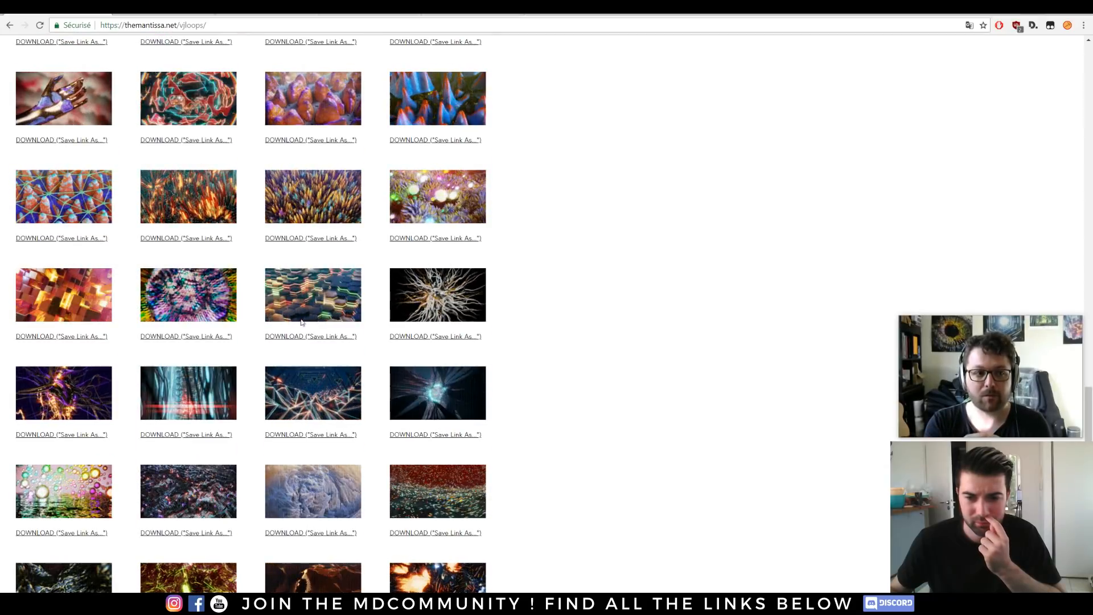
pyautogui.scroll(1, 82, 320)
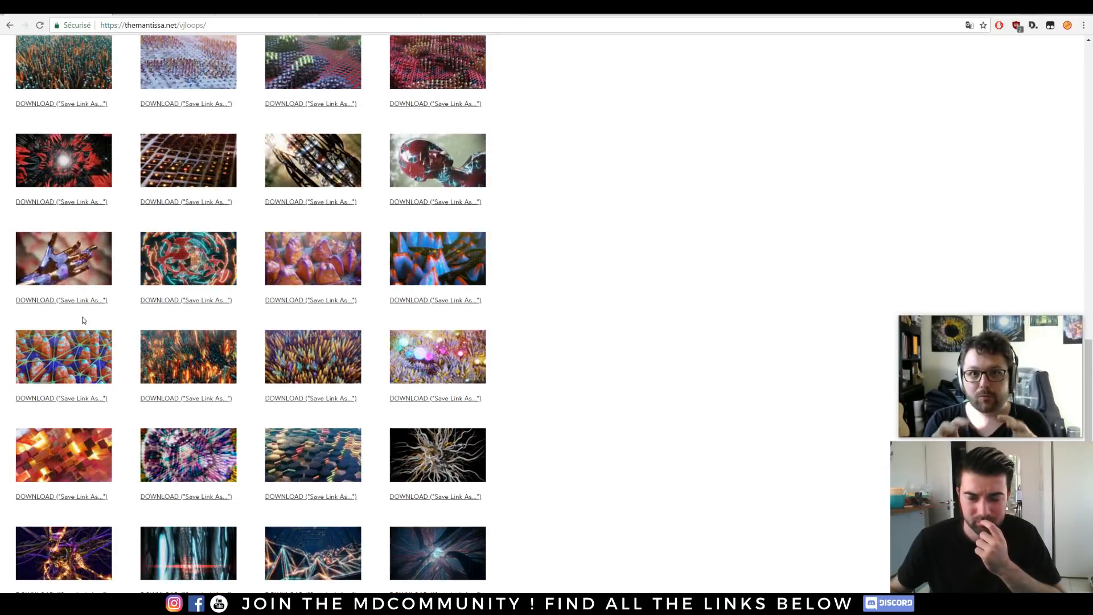
pyautogui.scroll(3, 82, 316)
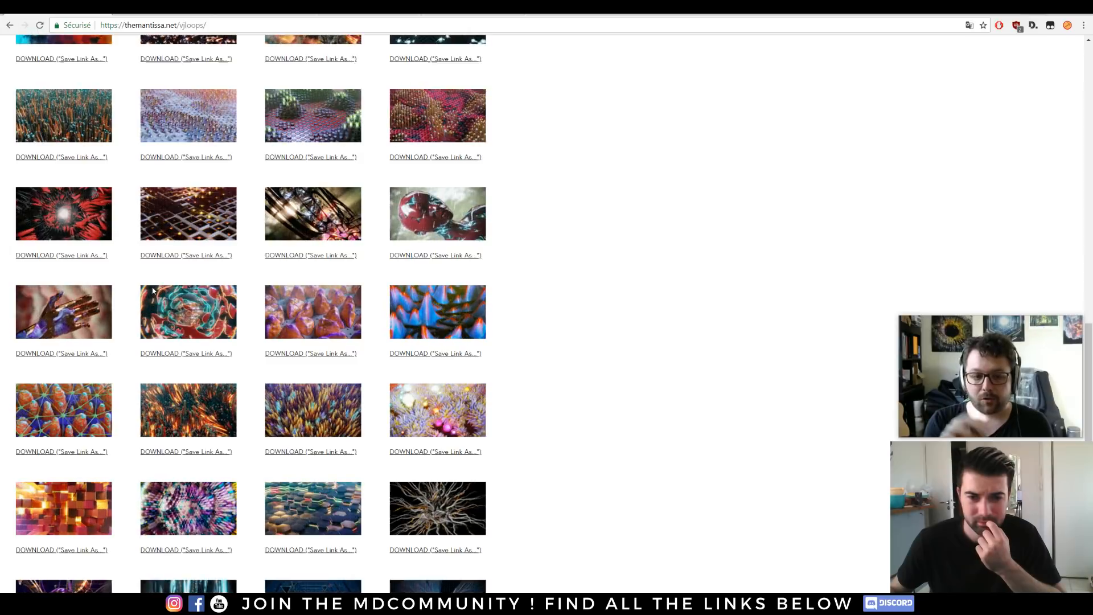
pyautogui.scroll(3, 152, 292)
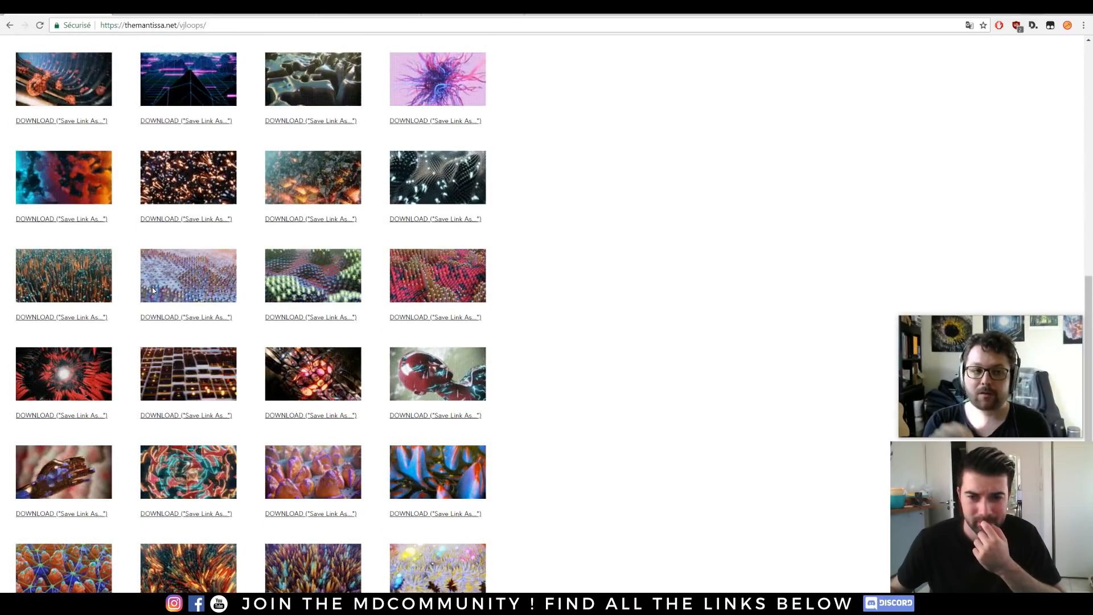
pyautogui.scroll(2, 154, 289)
pyautogui.scroll(1, 155, 287)
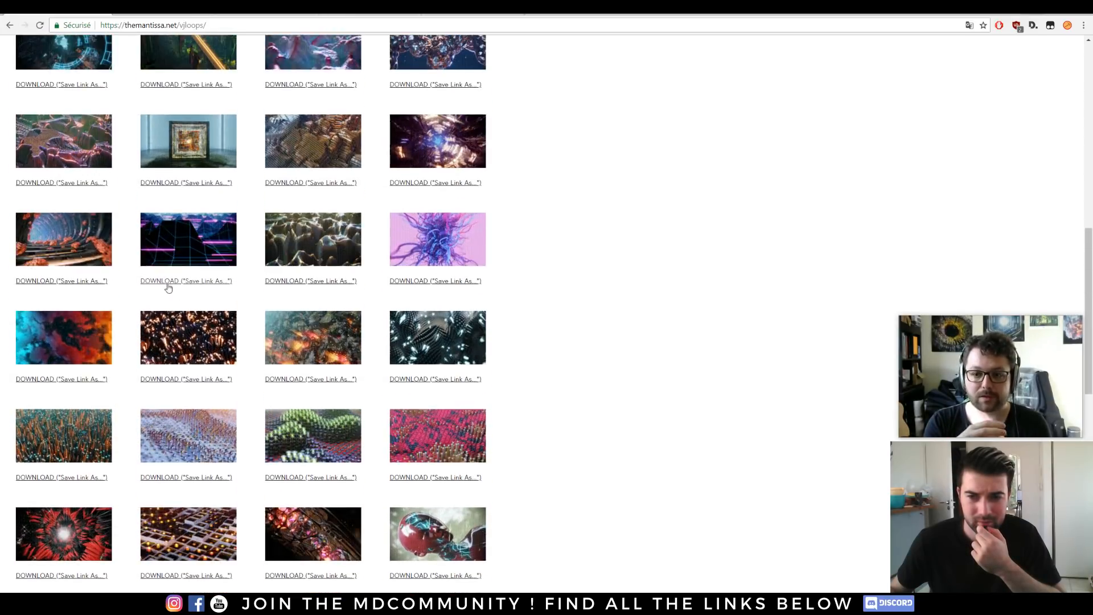
pyautogui.click(429, 182)
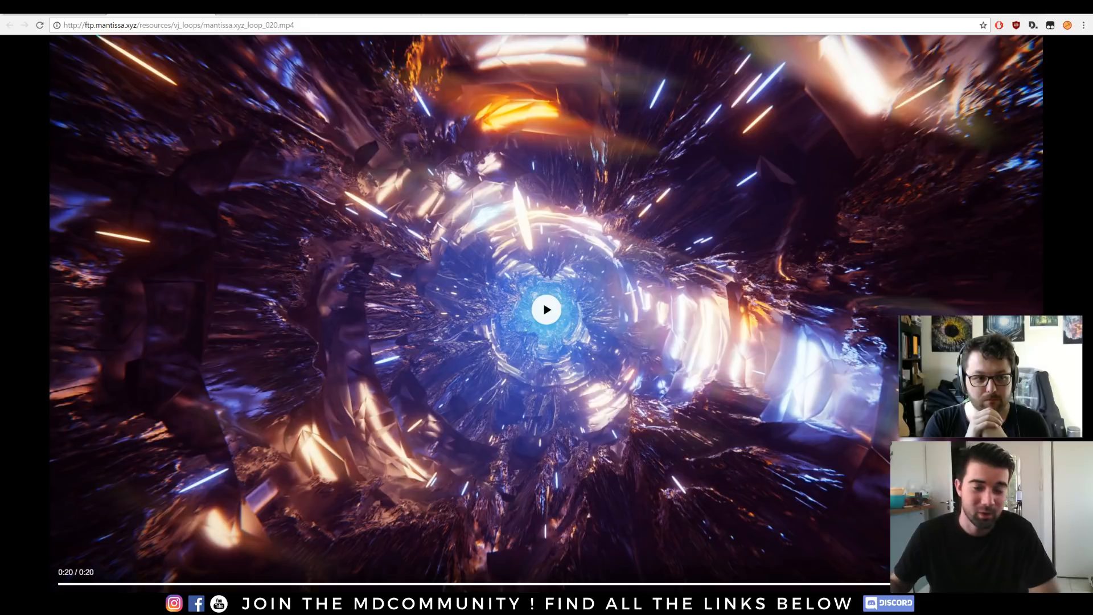
pyautogui.hotkey('alt', 'Left')
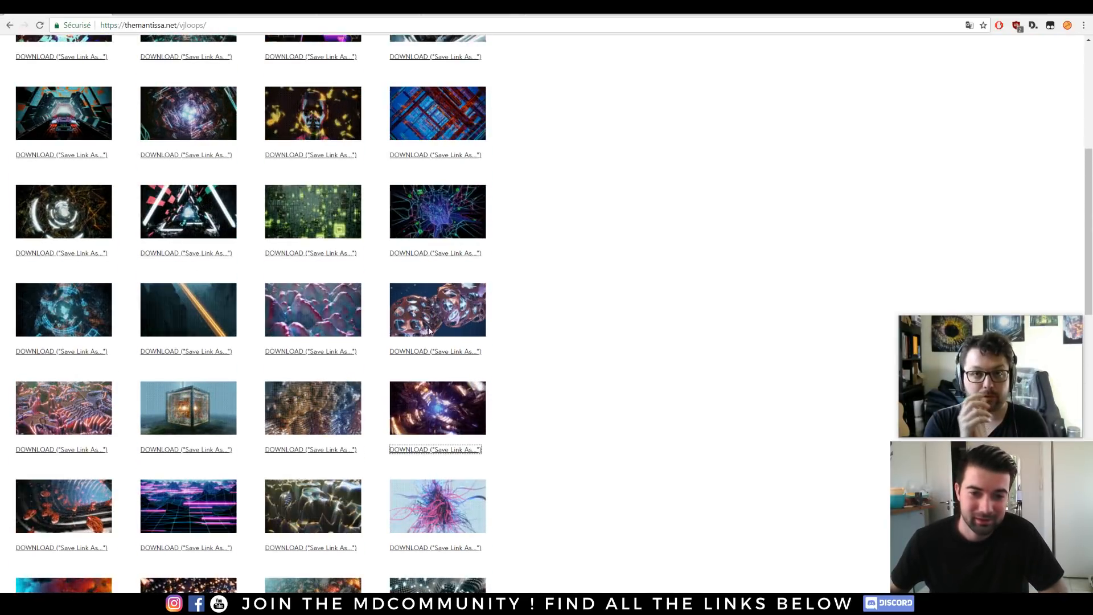
# Play the fourth loop of the first row, mantissa.xyz_loop_004.mp4, and view the artist's GitHub profile before returning to the VJ loops page
pyautogui.scroll(3, 536, 303)
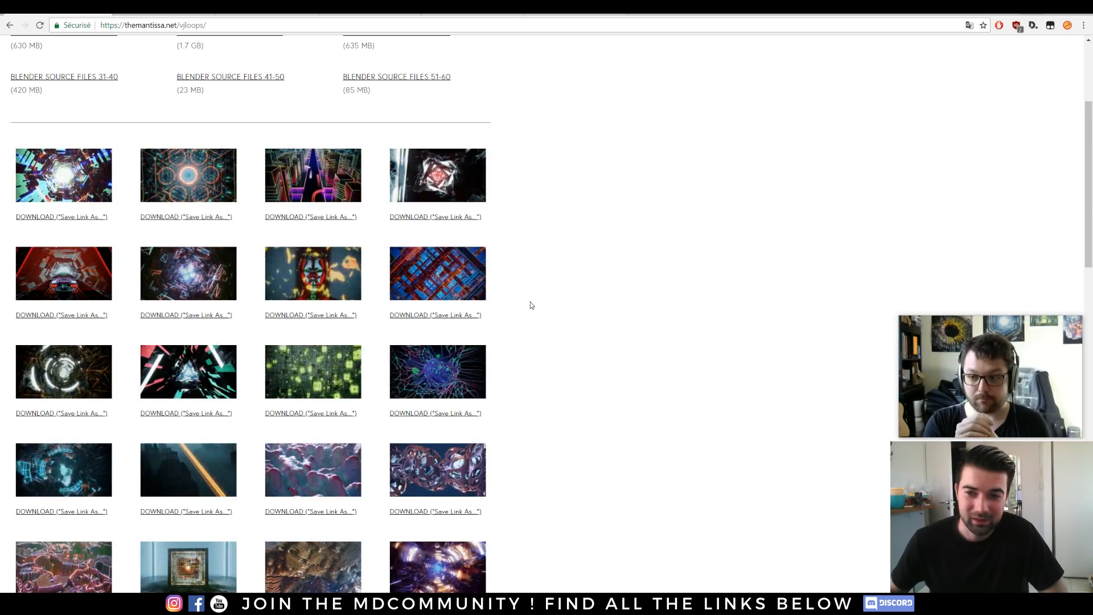
pyautogui.click(435, 217)
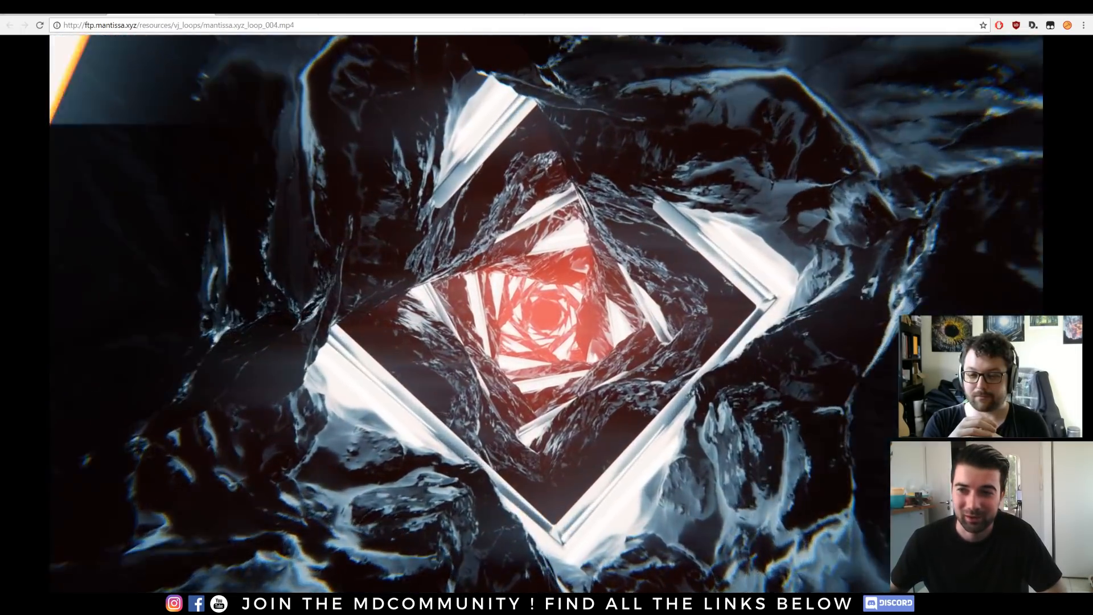
pyautogui.hotkey('alt', 'Left')
pyautogui.scroll(4, 590, 265)
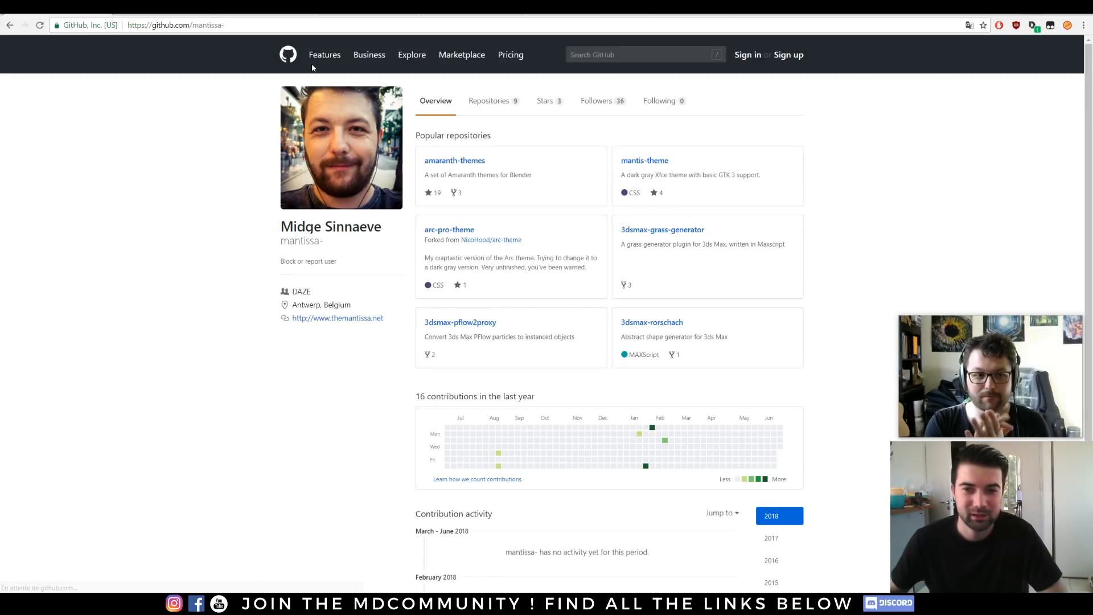
pyautogui.click(16, 26)
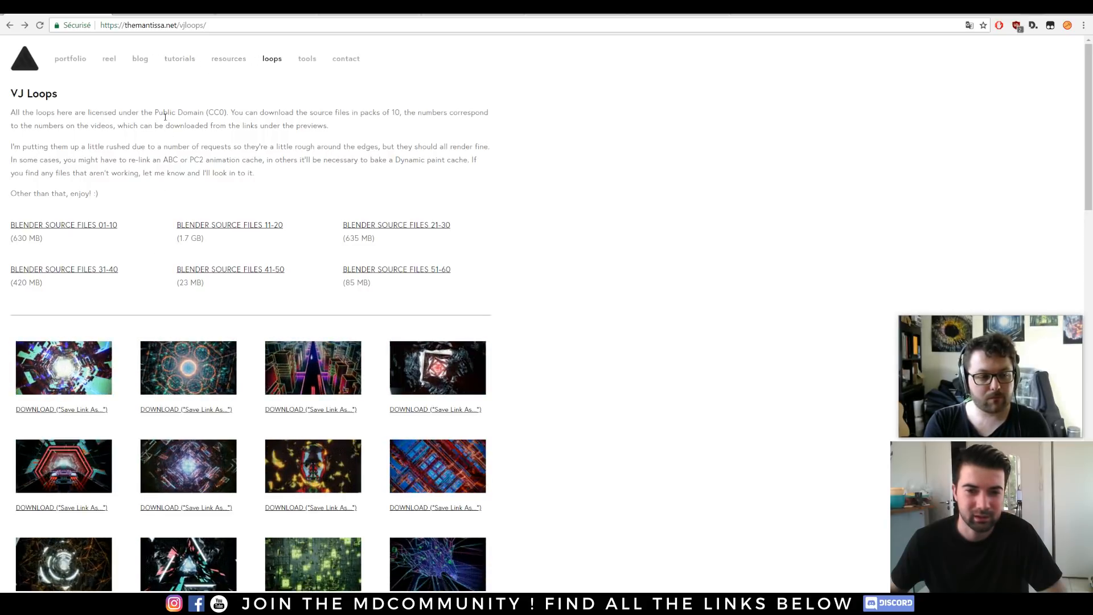
# Open the resources page and highlight the words Public Domain in the license line of 36 Days of Type - 2018
pyautogui.click(229, 58)
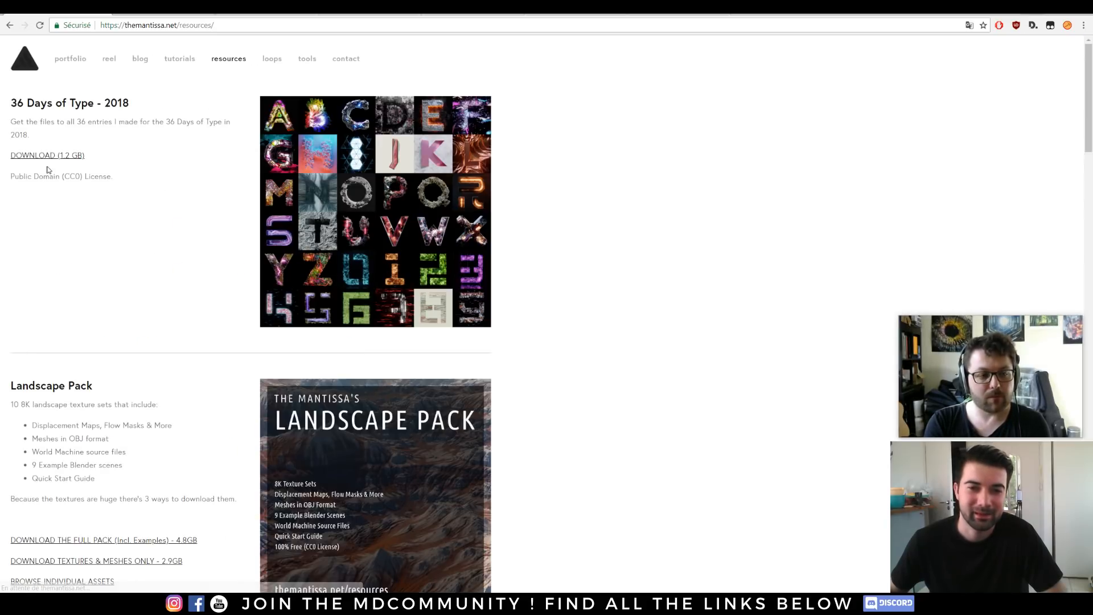
pyautogui.moveTo(10, 176); pyautogui.dragTo(63, 177)
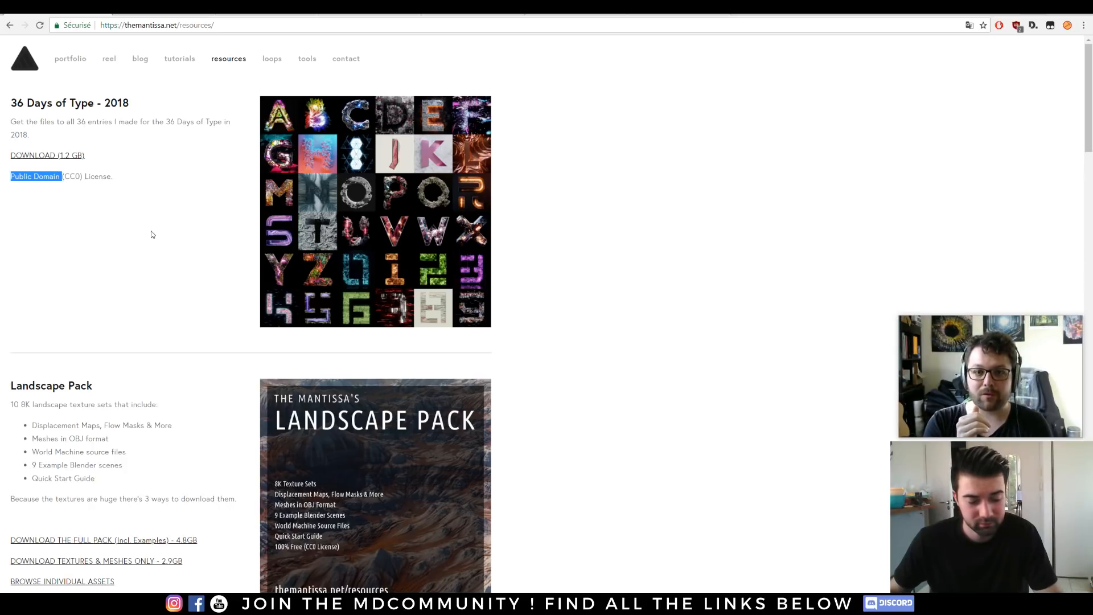
pyautogui.scroll(-1, 171, 93)
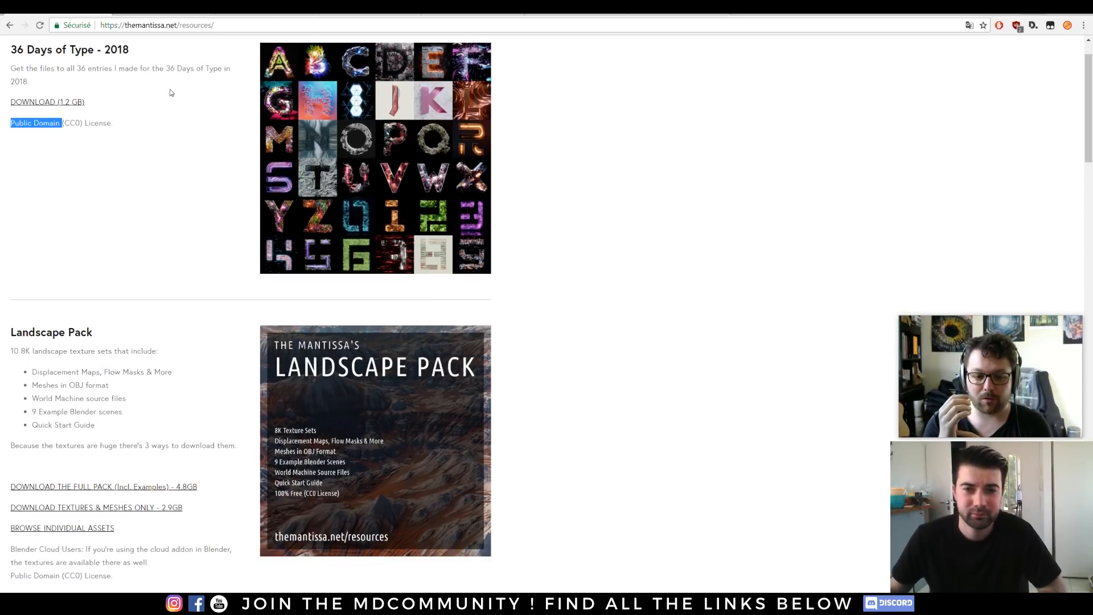
pyautogui.scroll(1, 172, 93)
# Open the portfolio and view the first six artworks enlarged, from the dark fragmented head to the globe on a circuit board
pyautogui.click(86, 59)
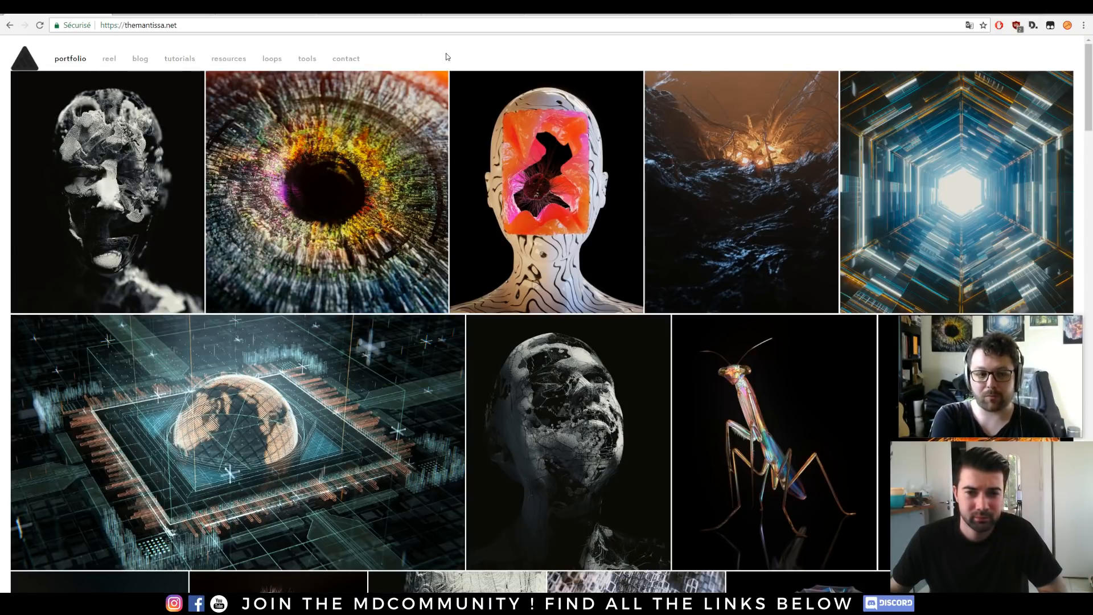
pyautogui.click(154, 173)
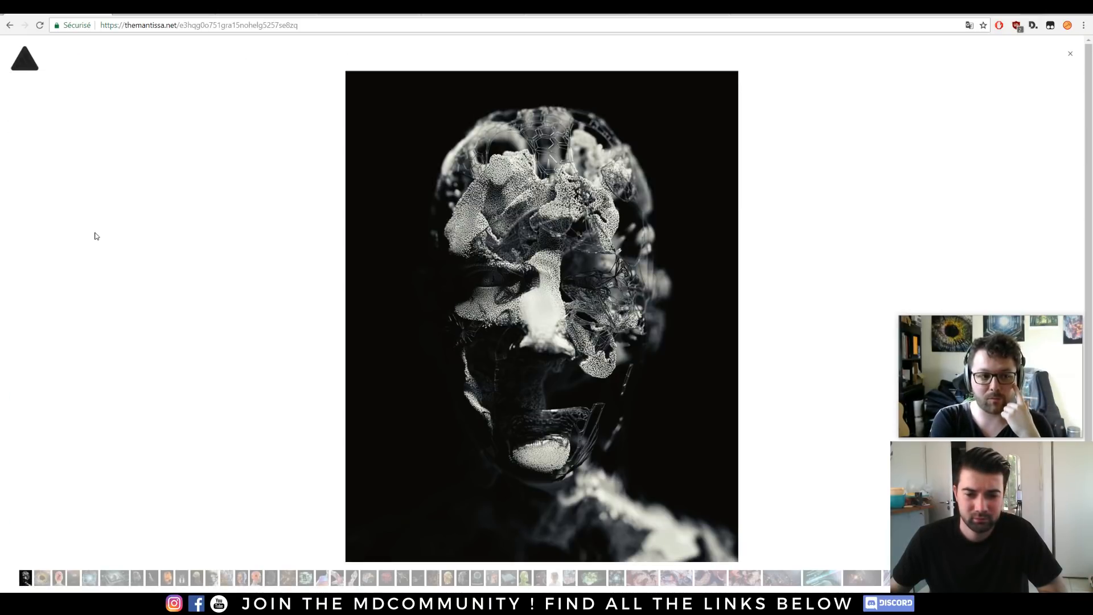
pyautogui.click(49, 579)
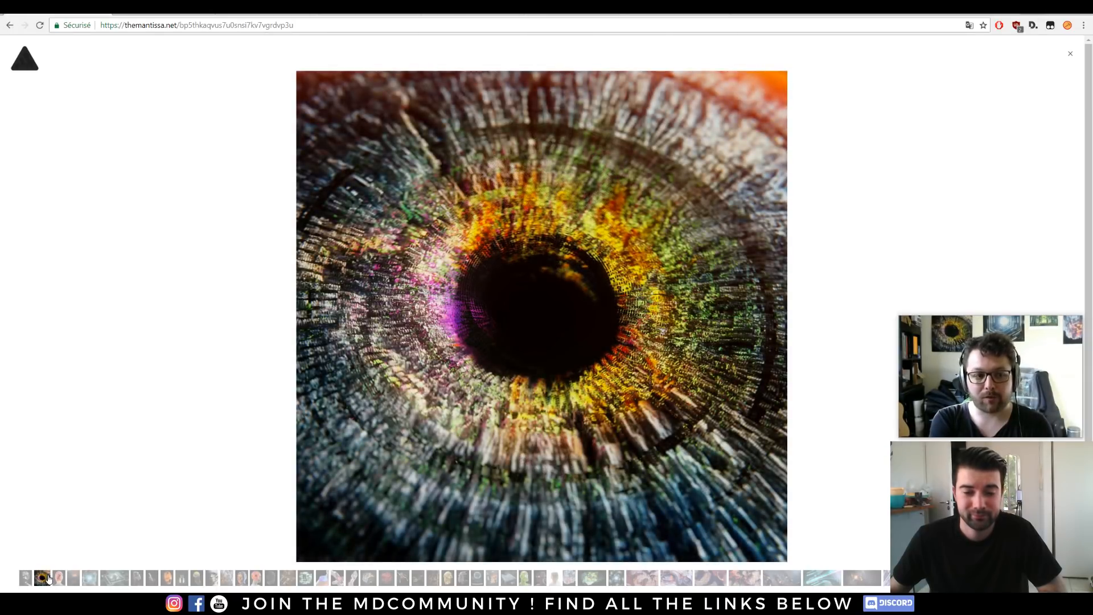
pyautogui.click(59, 578)
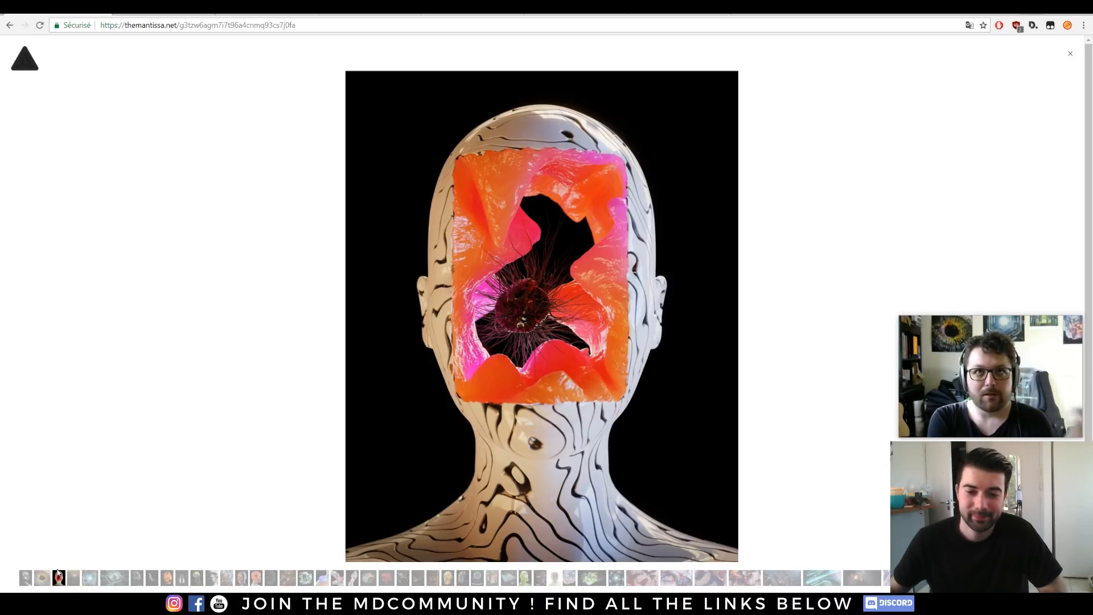
pyautogui.click(74, 579)
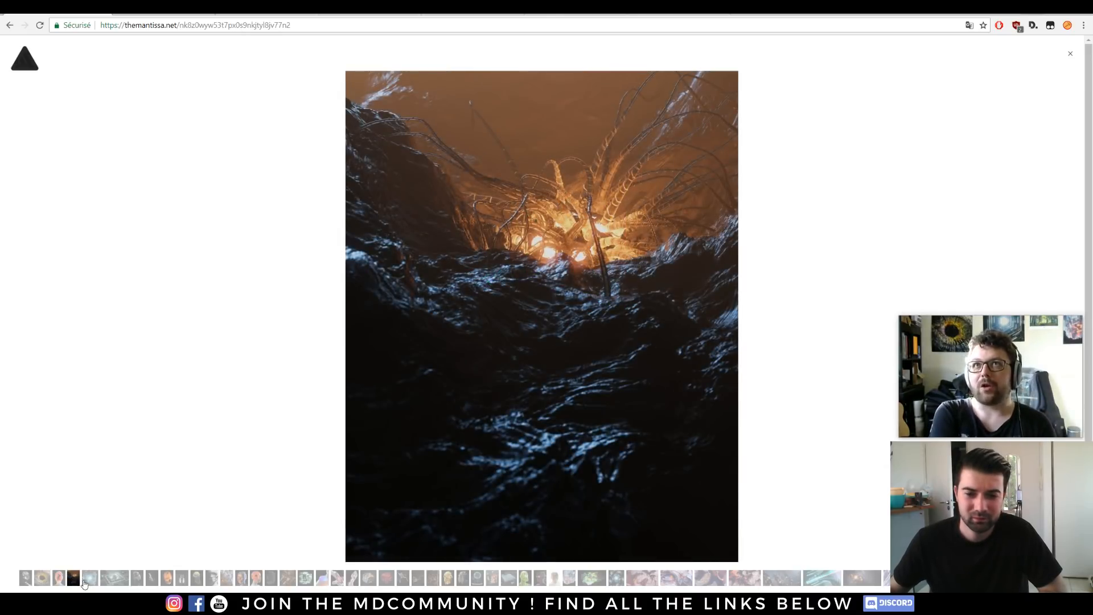
pyautogui.click(93, 583)
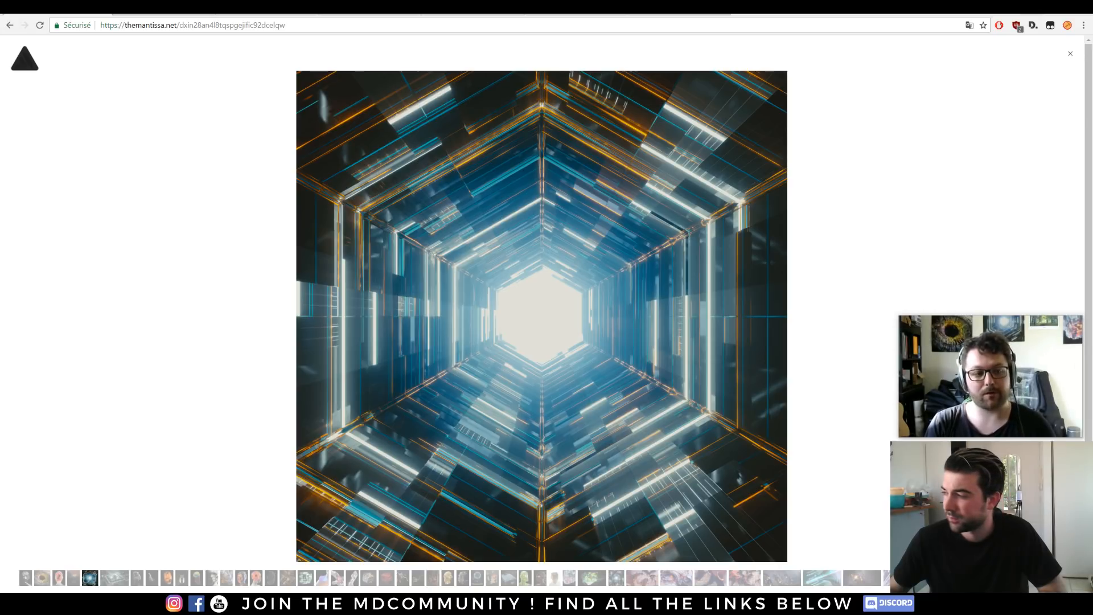
pyautogui.click(112, 578)
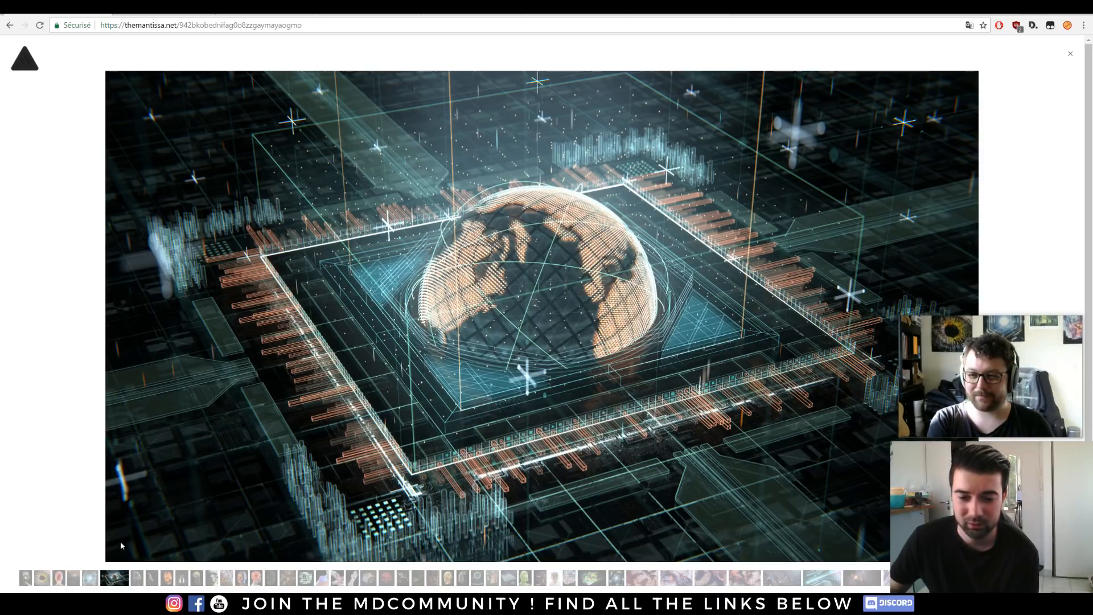
# Continue through the enlarged portfolio artworks, viewing the upturned head, mantis, orange head, beetle, caterpillar and close-up dotted face
pyautogui.click(137, 580)
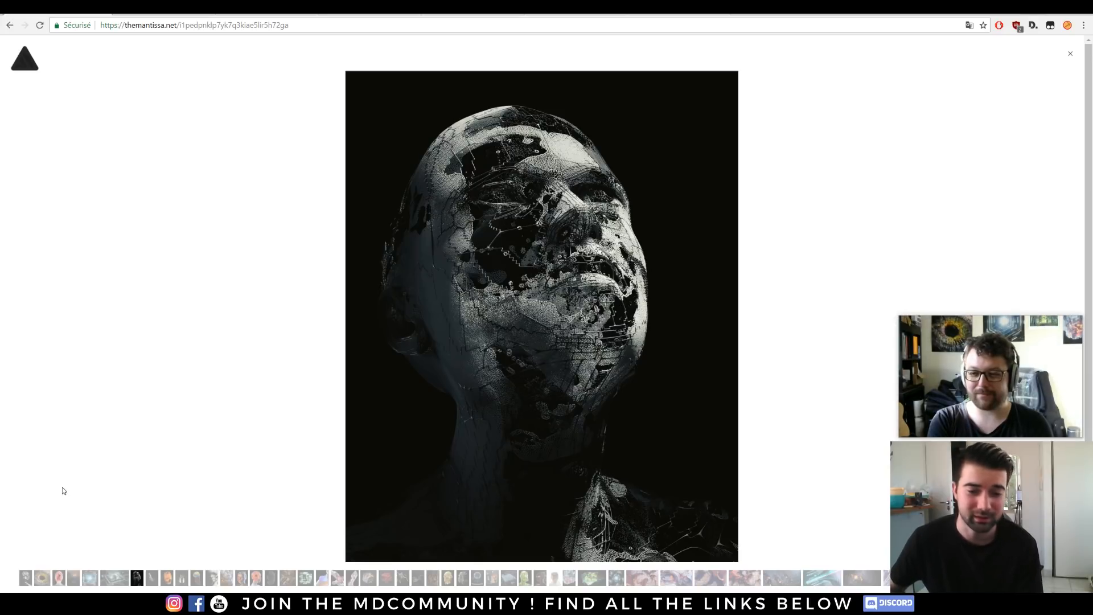
pyautogui.click(150, 579)
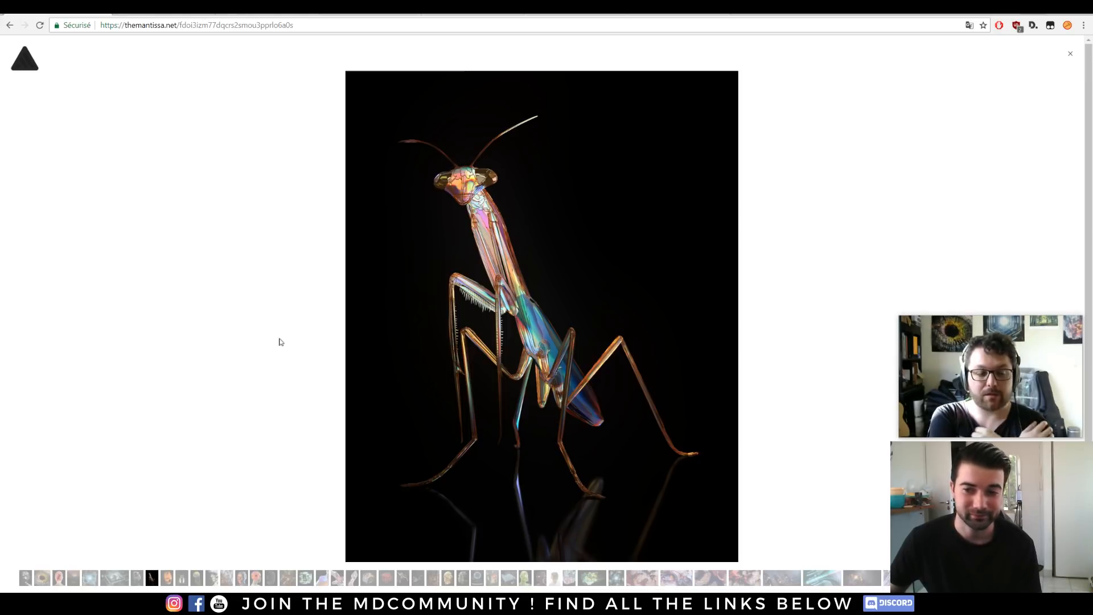
pyautogui.click(167, 578)
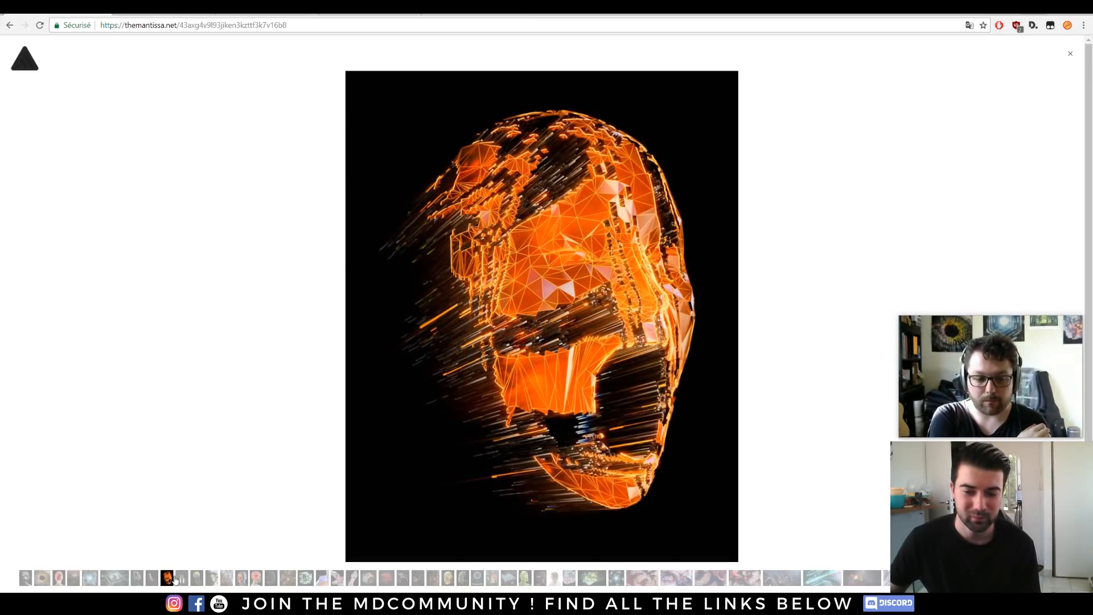
pyautogui.click(181, 578)
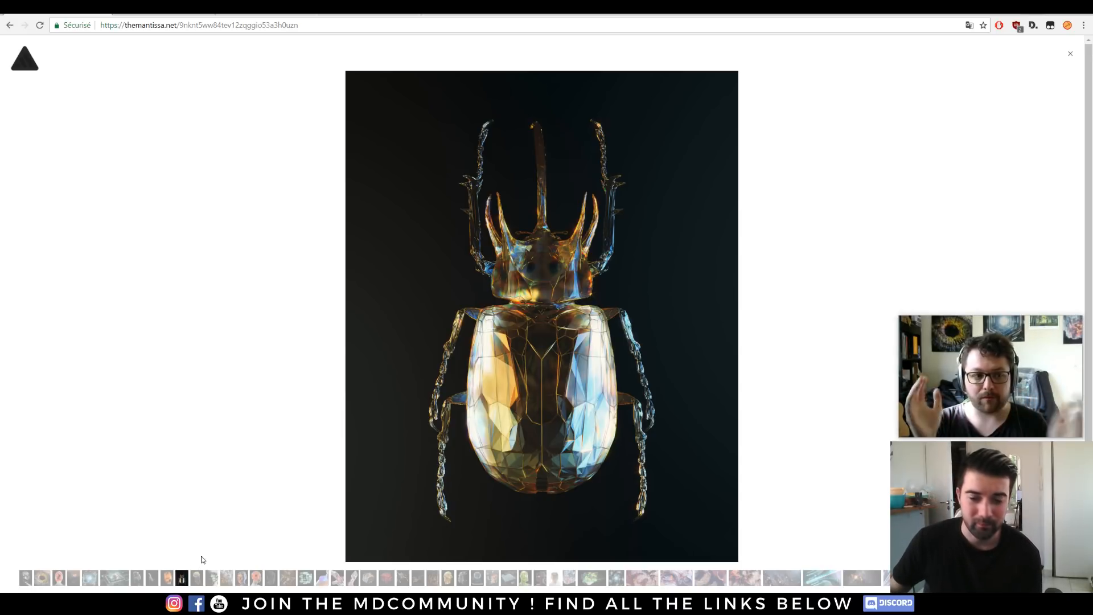
pyautogui.click(197, 577)
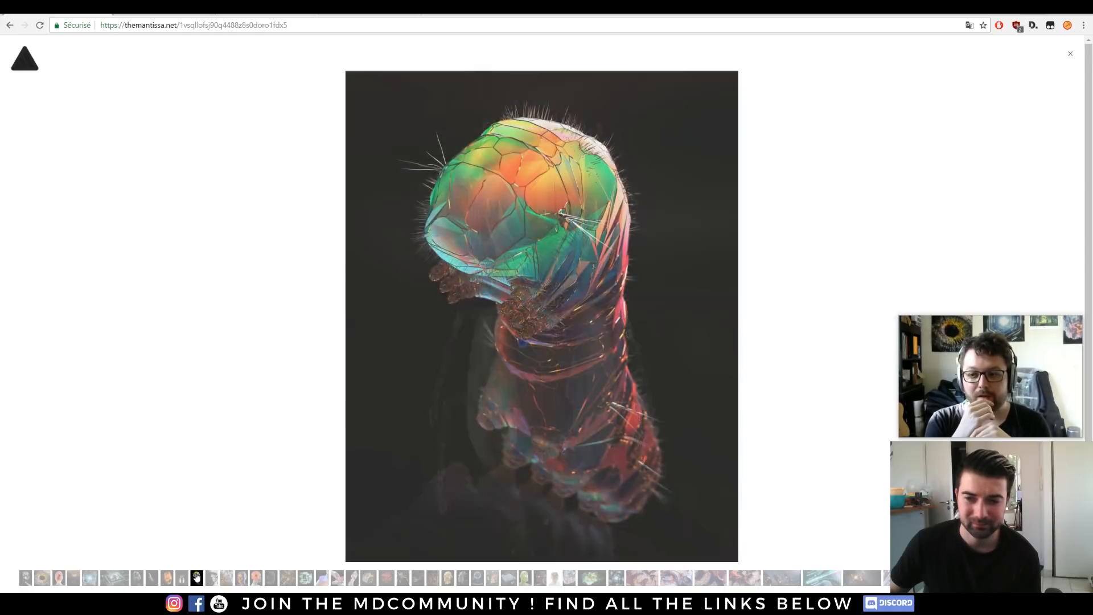
pyautogui.click(213, 578)
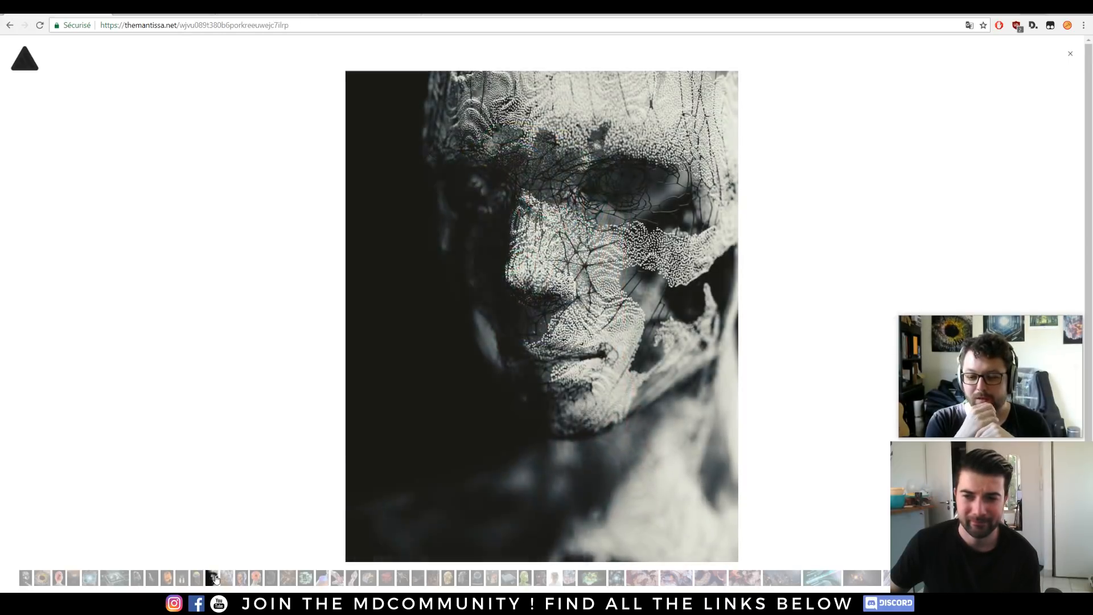
pyautogui.click(227, 578)
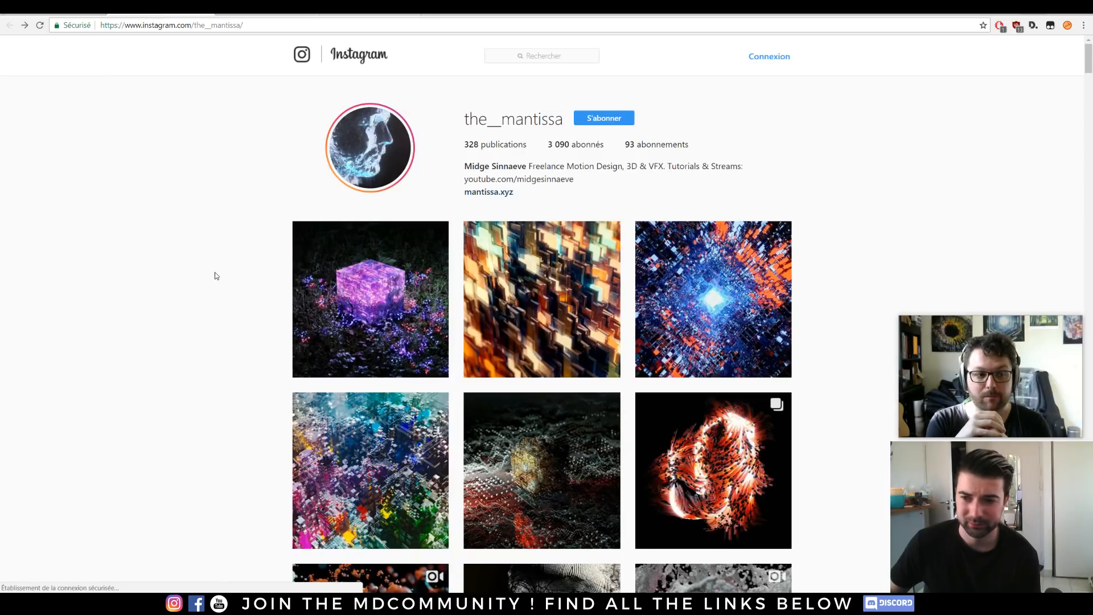
# Look over the top of the artist's Instagram profile and remove its URL from the address bar
pyautogui.scroll(-1, 210, 276)
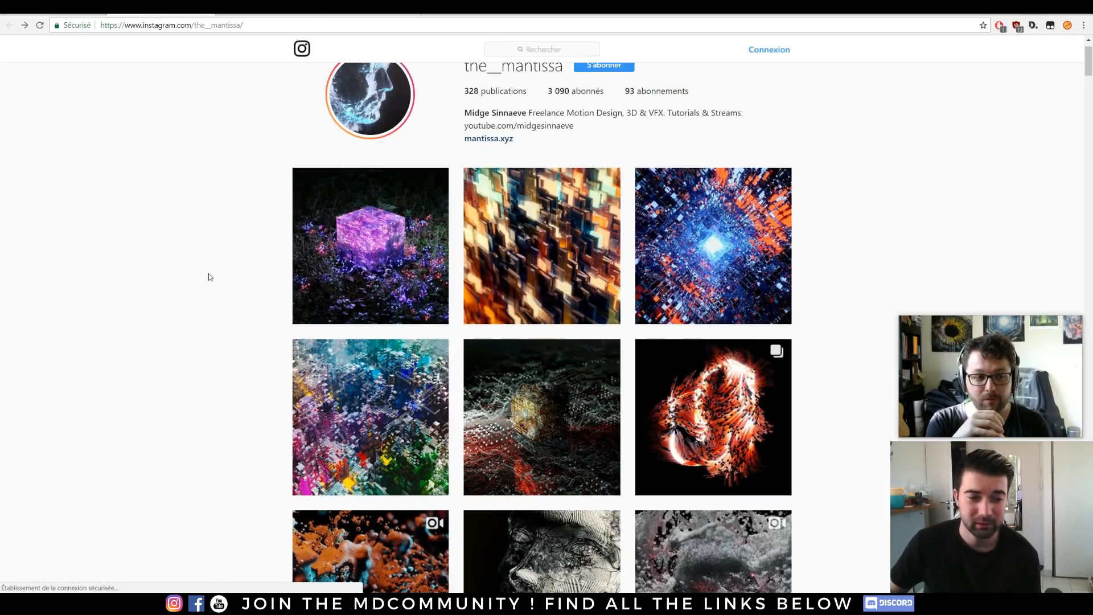
pyautogui.scroll(1, 209, 275)
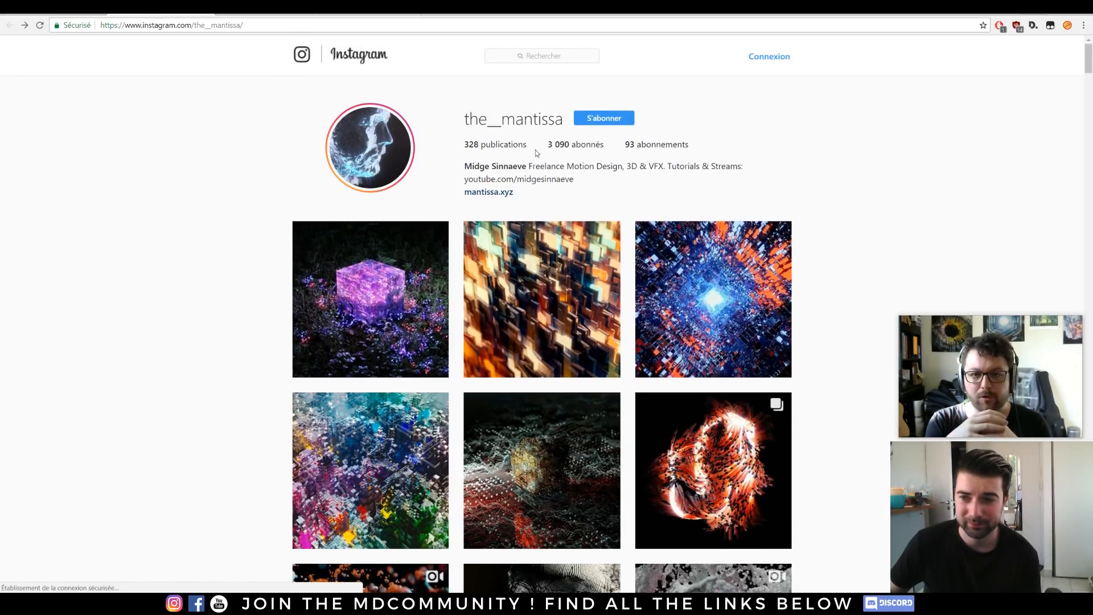
pyautogui.click(210, 28)
pyautogui.rightClick(214, 29)
pyautogui.click(242, 48)
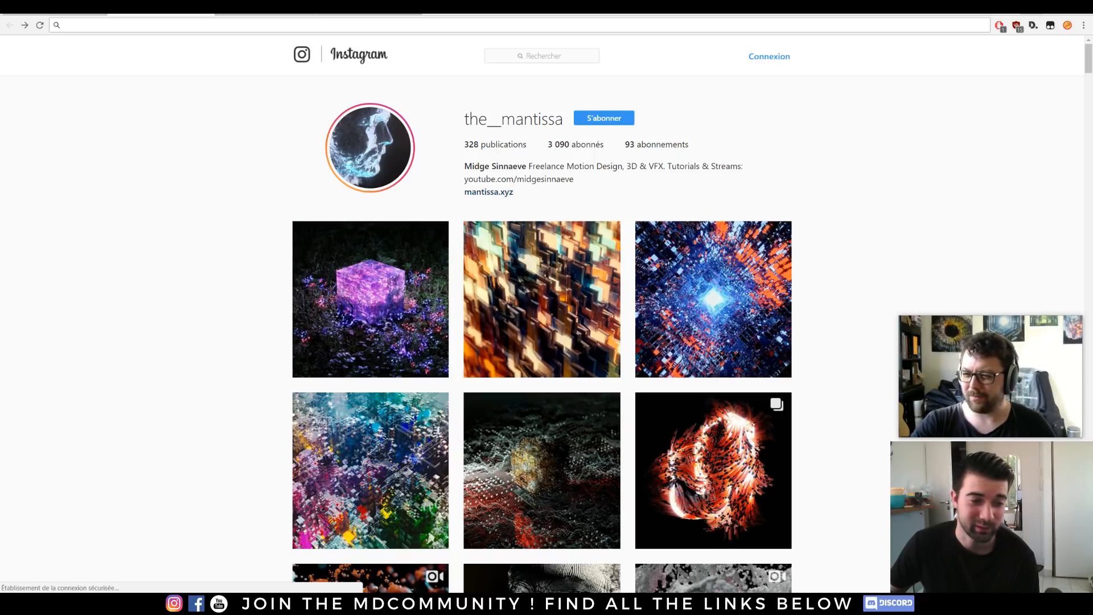
# Look through the upper rows of the Instagram posts and open the gray-and-red particle simulation video captioned sph_03
pyautogui.scroll(-1, 191, 263)
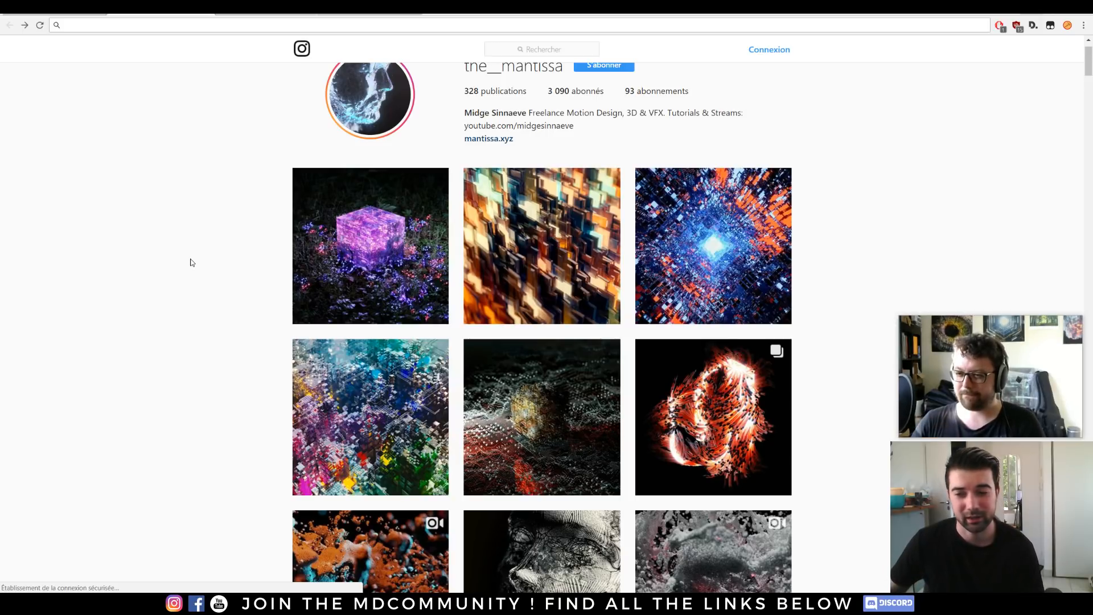
pyautogui.scroll(-1, 164, 251)
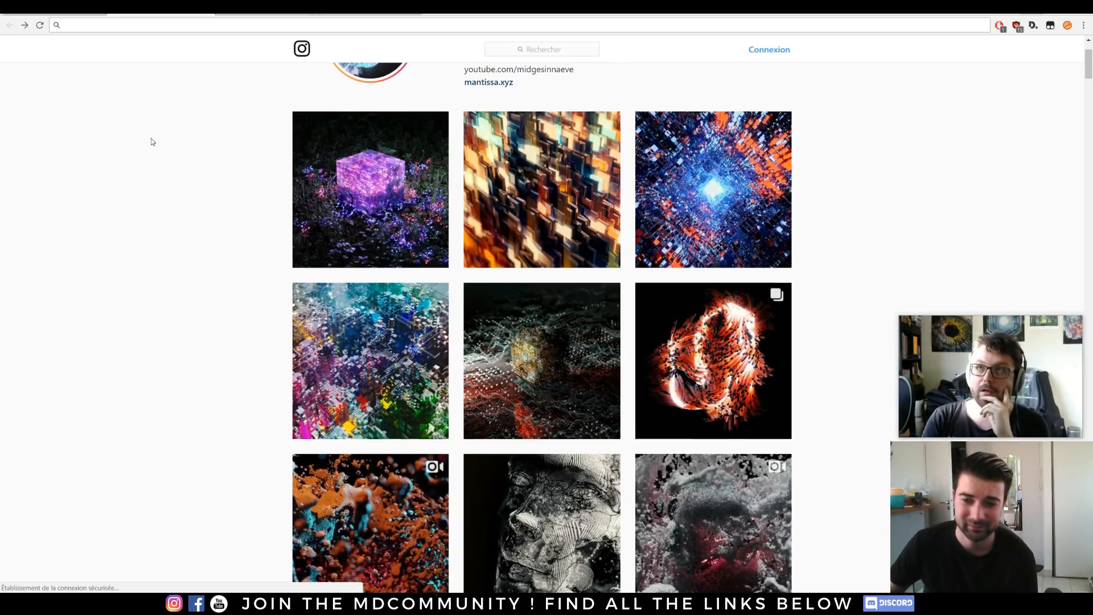
pyautogui.scroll(-5, 183, 171)
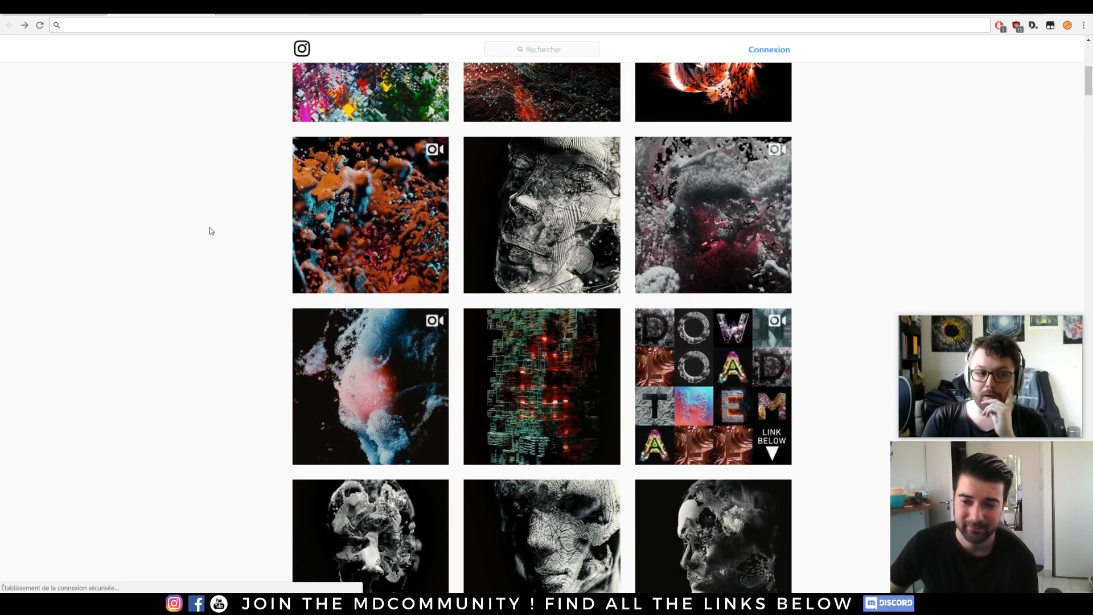
pyautogui.click(688, 249)
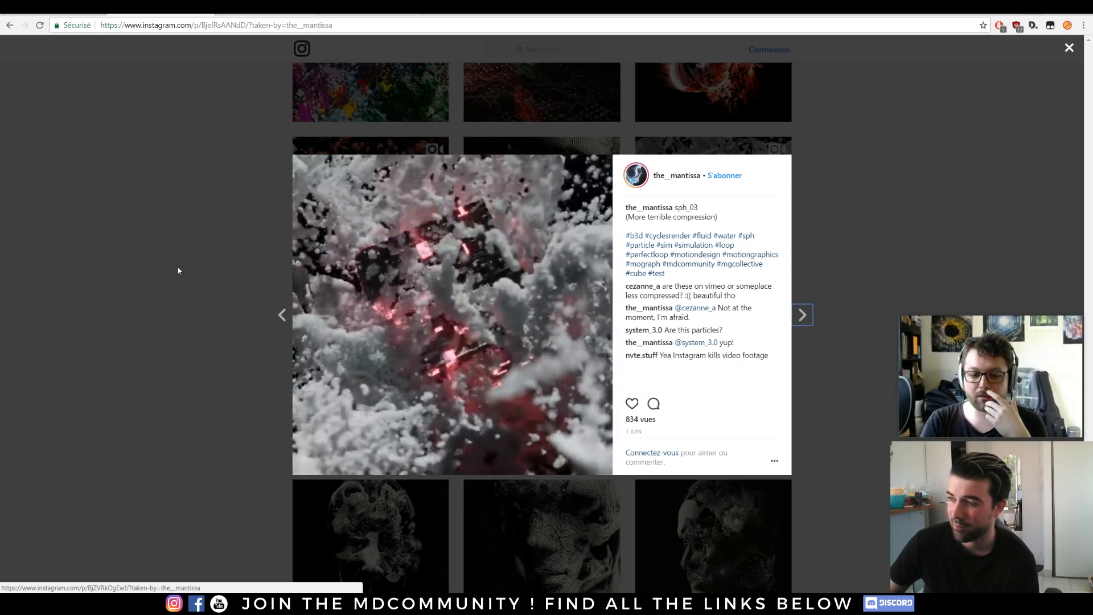
# Close the sph_03 post, browse down to the 36 Days of Type letters and open the glass letter W post
pyautogui.click(178, 271)
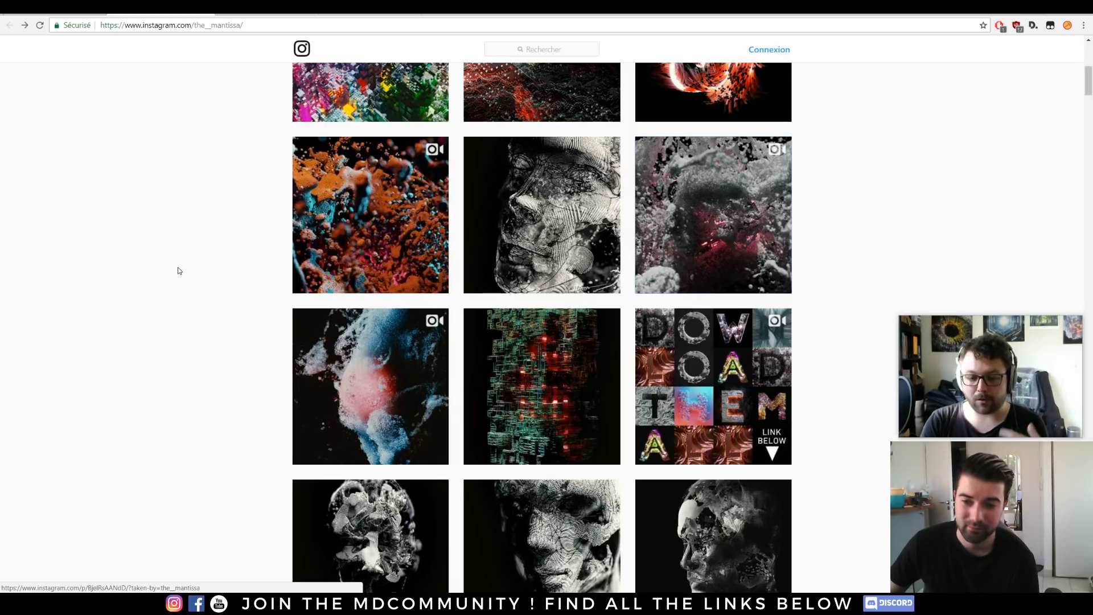
pyautogui.scroll(-4, 179, 271)
pyautogui.scroll(-12, 179, 271)
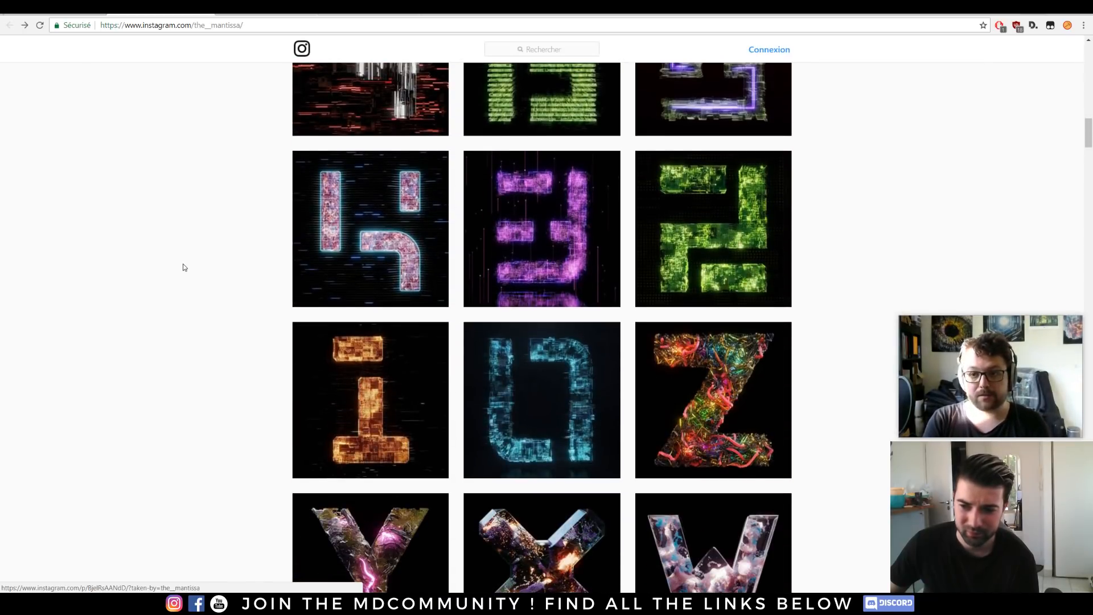
pyautogui.scroll(-2, 183, 268)
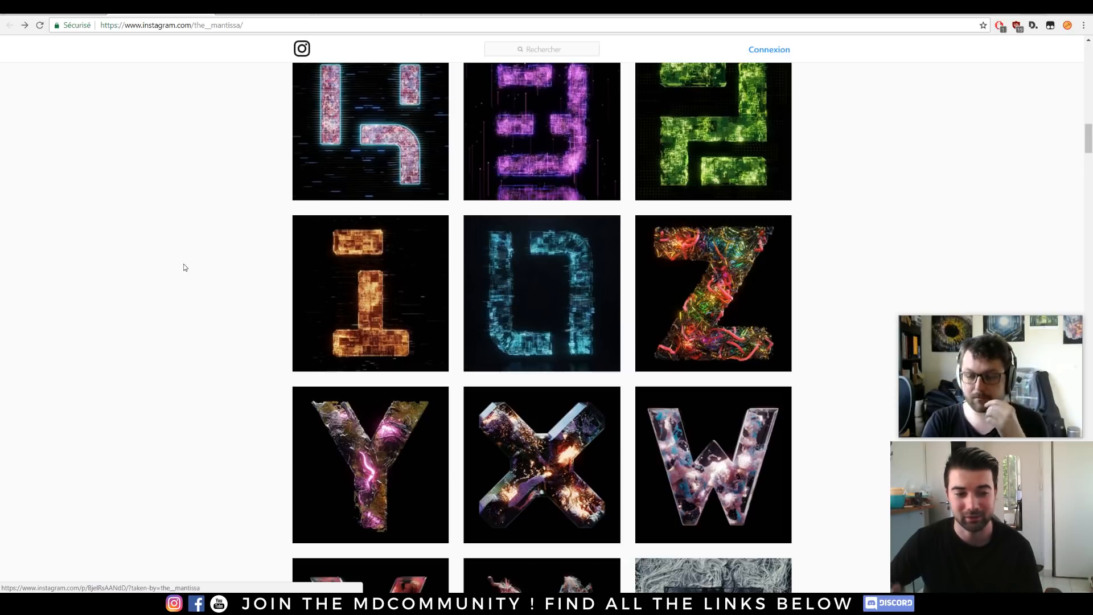
pyautogui.scroll(-2, 788, 395)
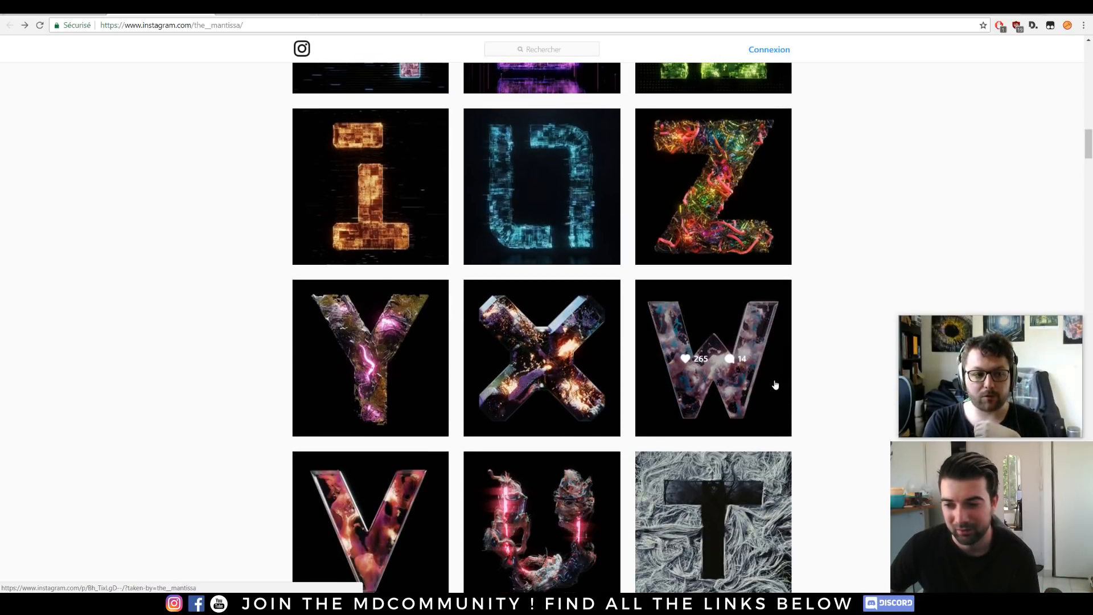
pyautogui.click(775, 385)
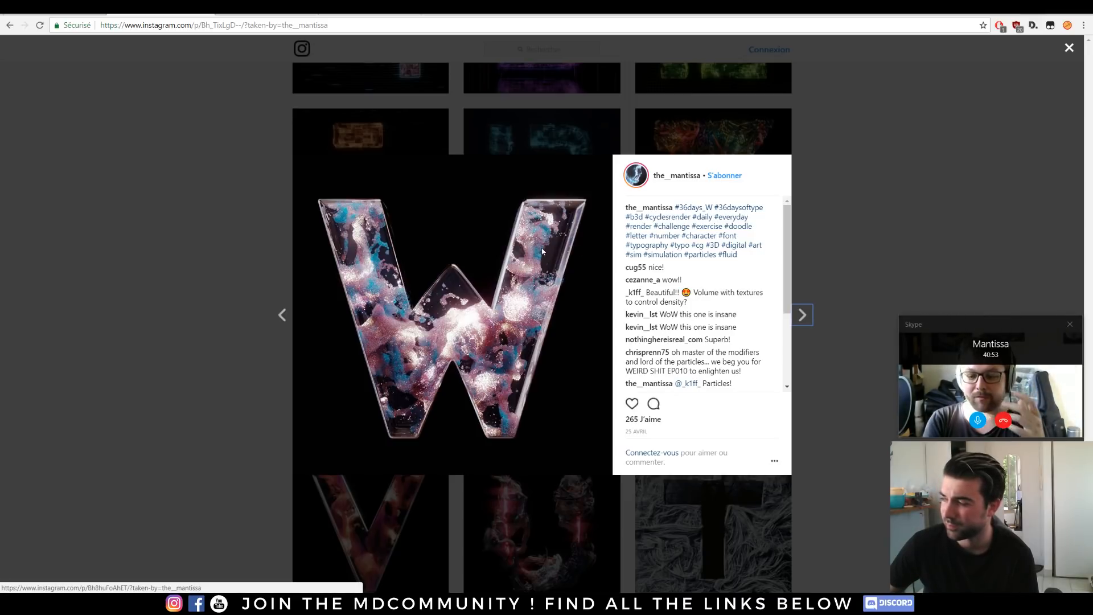
# Close the W post and view the wire-covered letter T and the hairy letter N posts enlarged
pyautogui.click(84, 196)
pyautogui.scroll(-5, 244, 290)
pyautogui.click(706, 296)
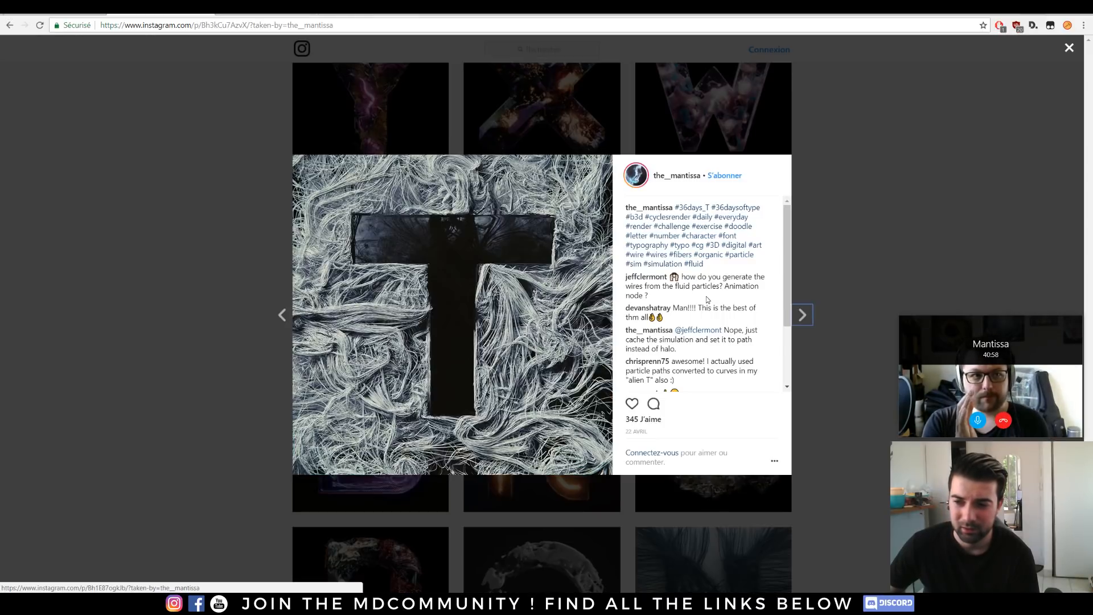
pyautogui.click(230, 273)
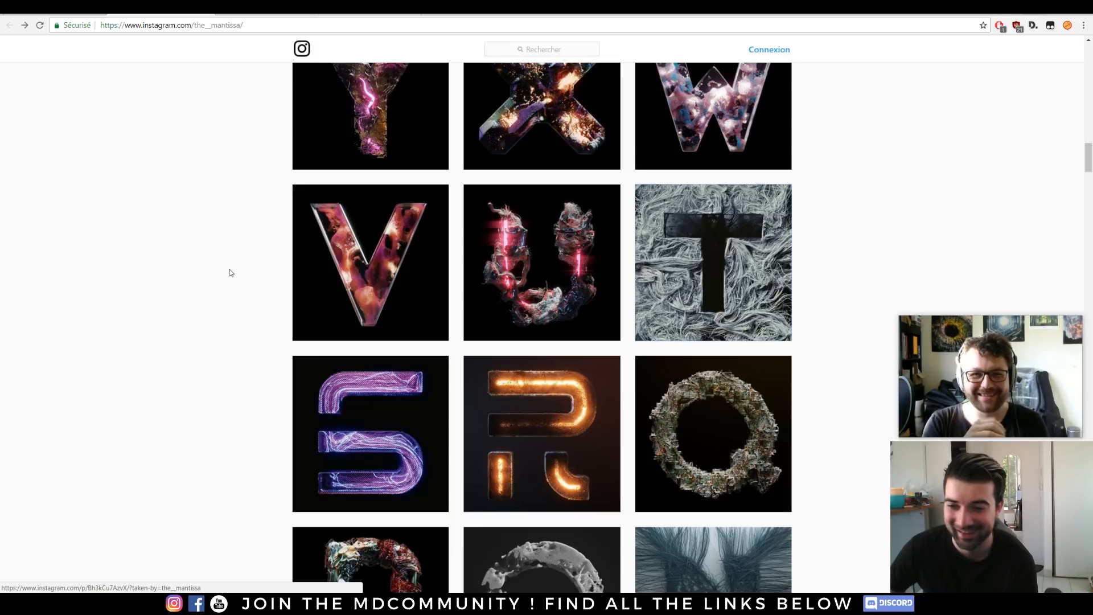
pyautogui.scroll(-5, 238, 260)
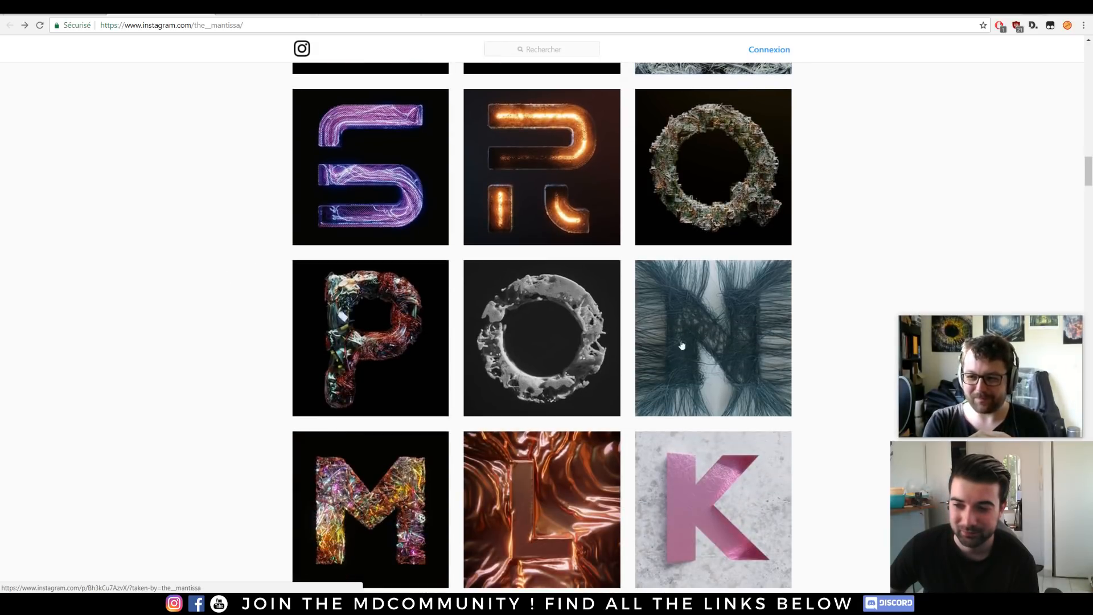
pyautogui.click(725, 351)
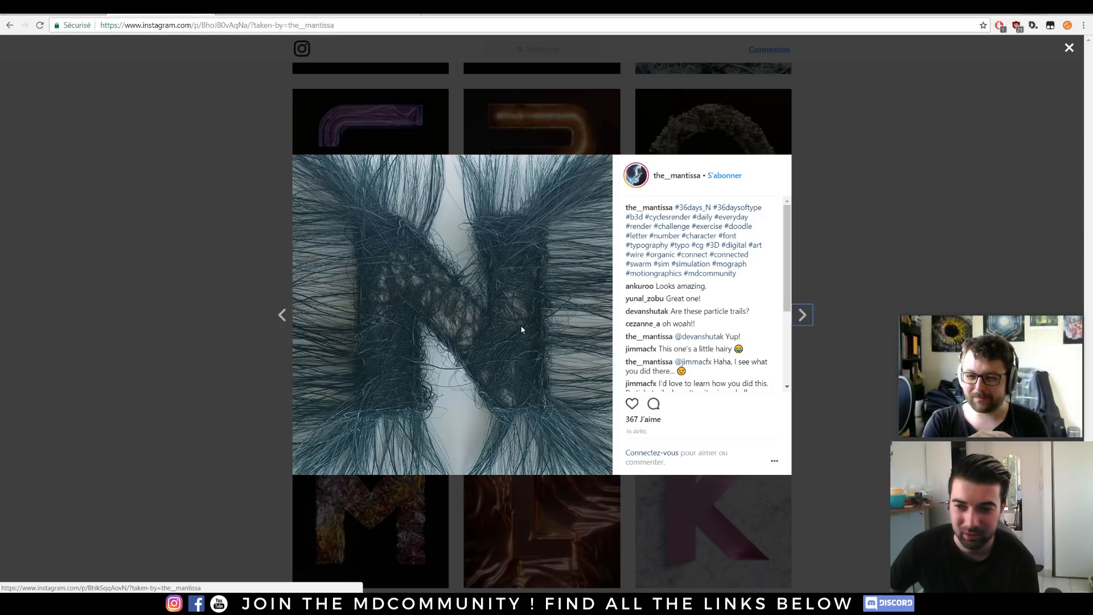
# Close the N post and look through the remaining letter artworks from M down to A and the posts below
pyautogui.click(170, 264)
pyautogui.scroll(-3, 174, 265)
pyautogui.scroll(-2, 182, 268)
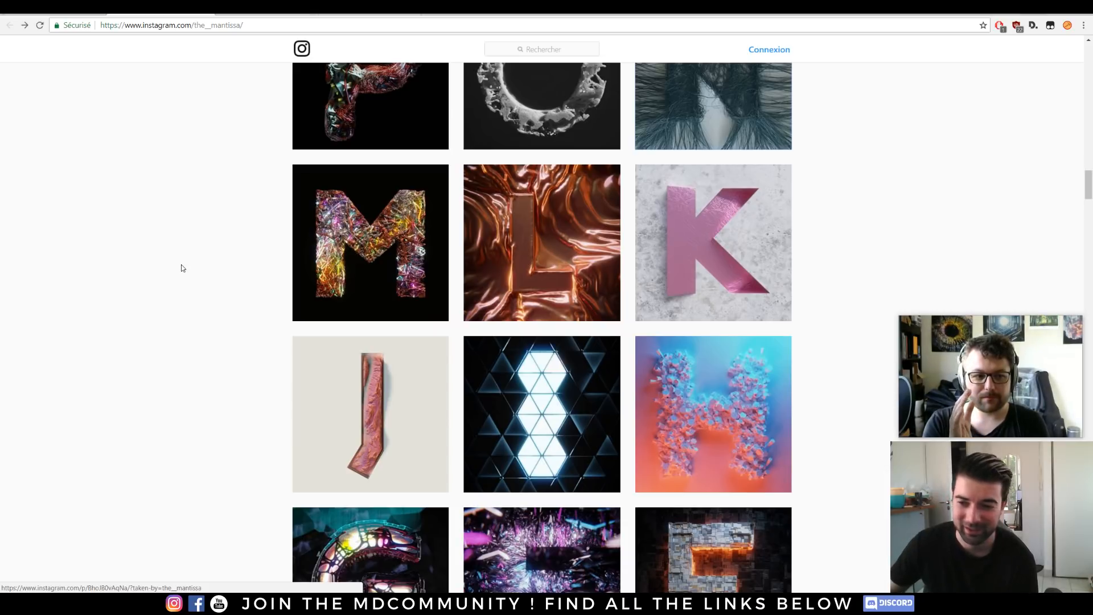
pyautogui.scroll(-3, 185, 268)
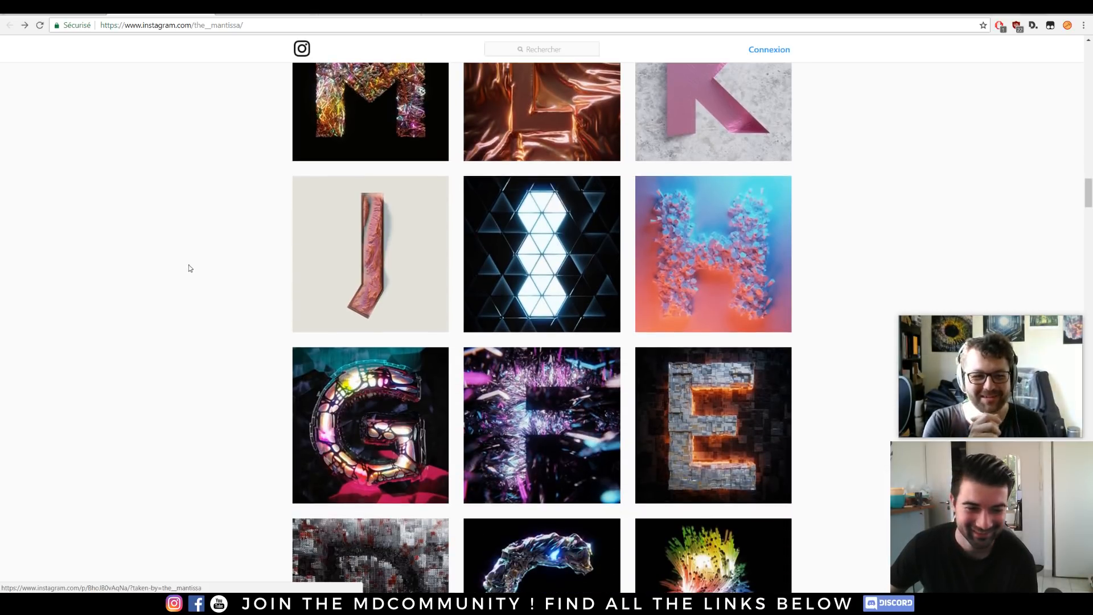
pyautogui.scroll(-1, 205, 240)
pyautogui.scroll(-6, 222, 262)
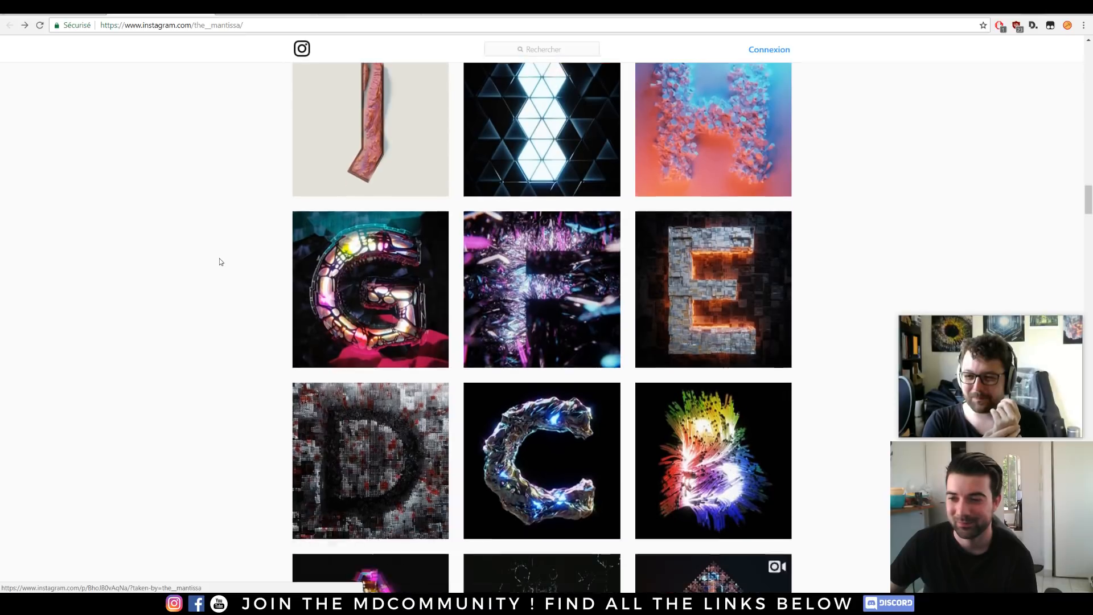
pyautogui.scroll(-2, 222, 262)
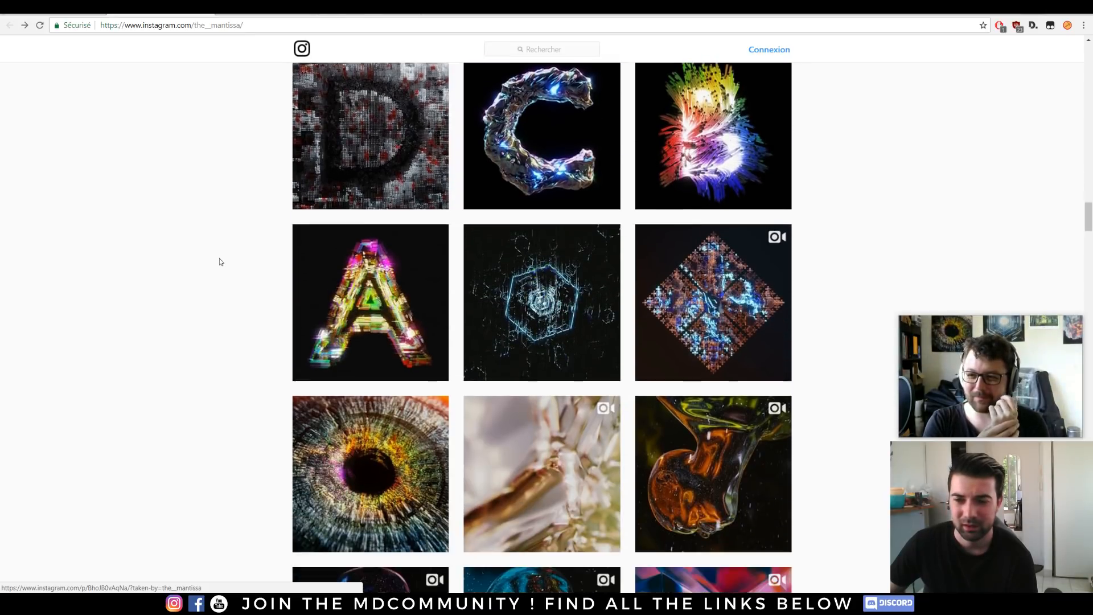
# Switch to the artist's YouTube videos page and cut its URL from the address bar
pyautogui.hotkey('ctrl', 'Tab')
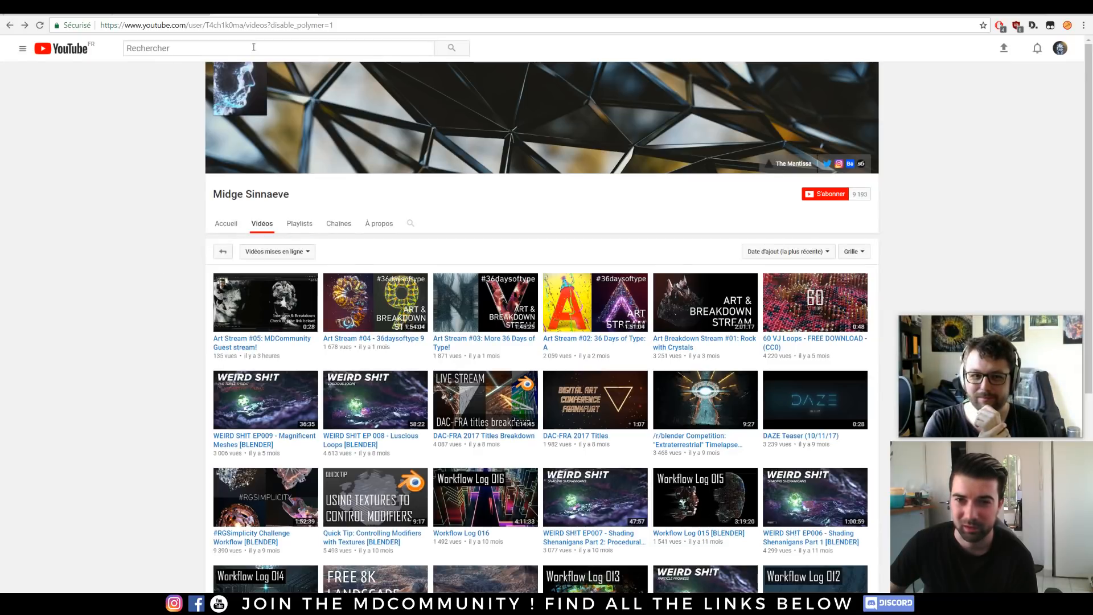
pyautogui.click(217, 24)
pyautogui.rightClick(221, 23)
pyautogui.click(244, 49)
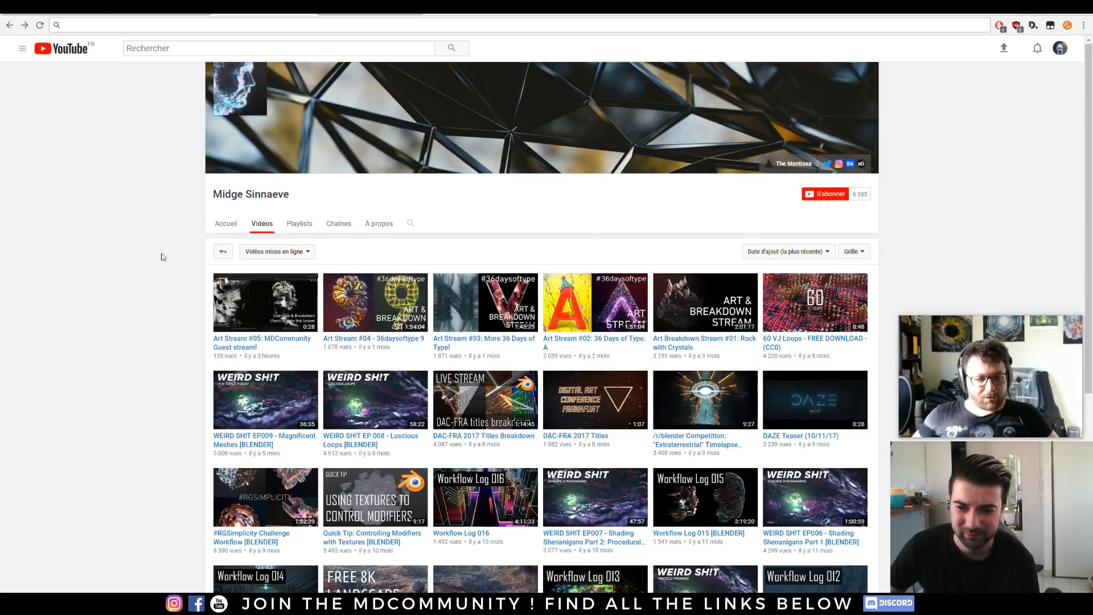
# Look over the channel's uploaded videos and open Art Stream #03: More 36 Days of Type!
pyautogui.scroll(-1, 164, 256)
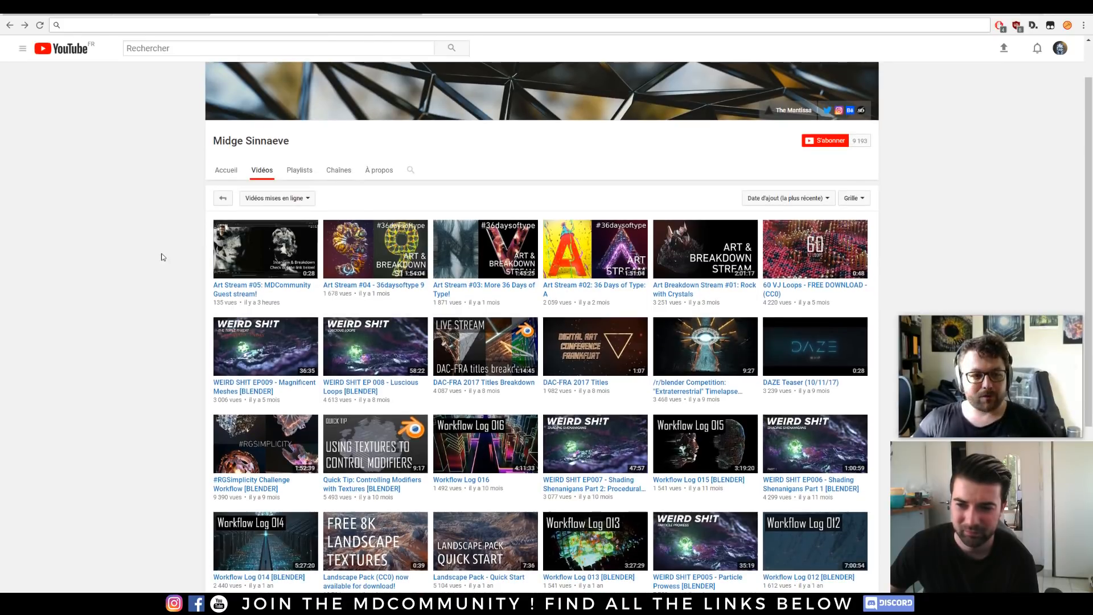
pyautogui.scroll(-2, 164, 256)
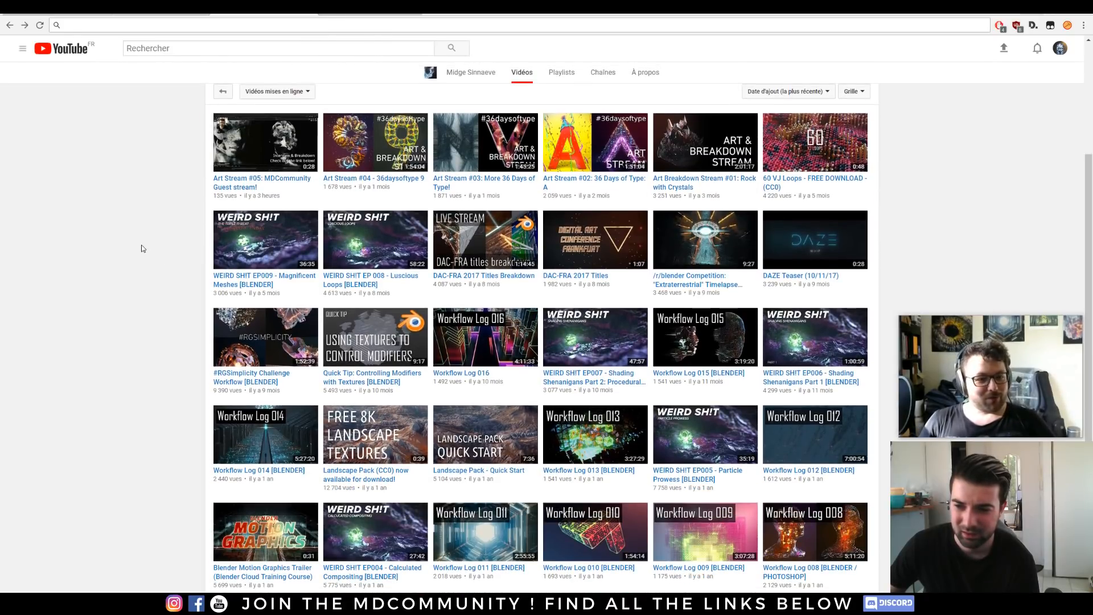
pyautogui.scroll(-1, 145, 244)
pyautogui.scroll(3, 132, 234)
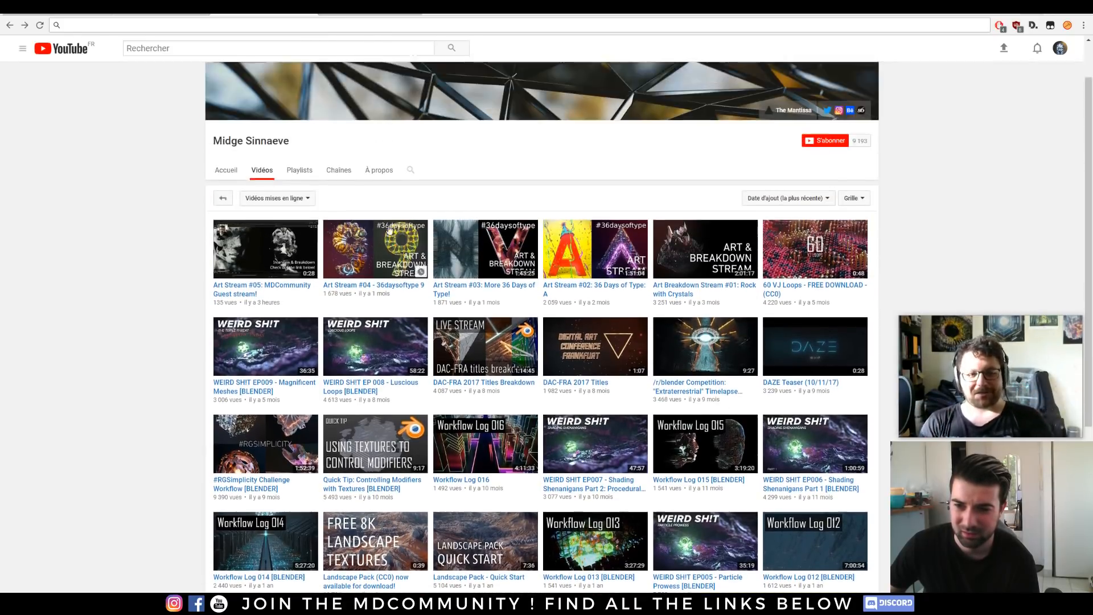
pyautogui.click(484, 285)
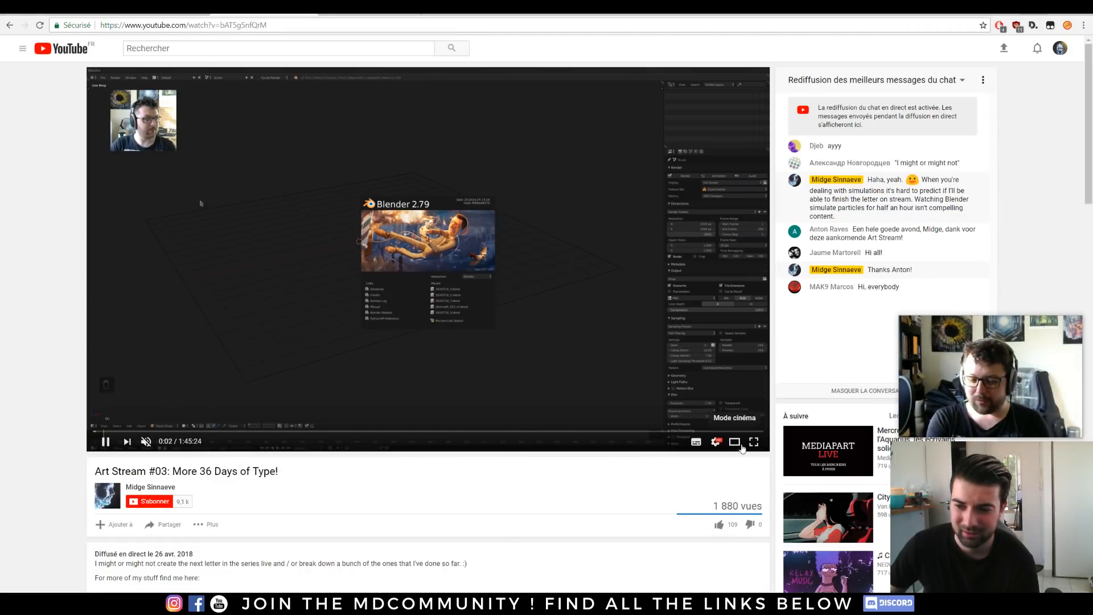
# Skim through the Art Stream #03 video, jumping ahead from about 14 minutes to about 1:36:27
pyautogui.click(183, 431)
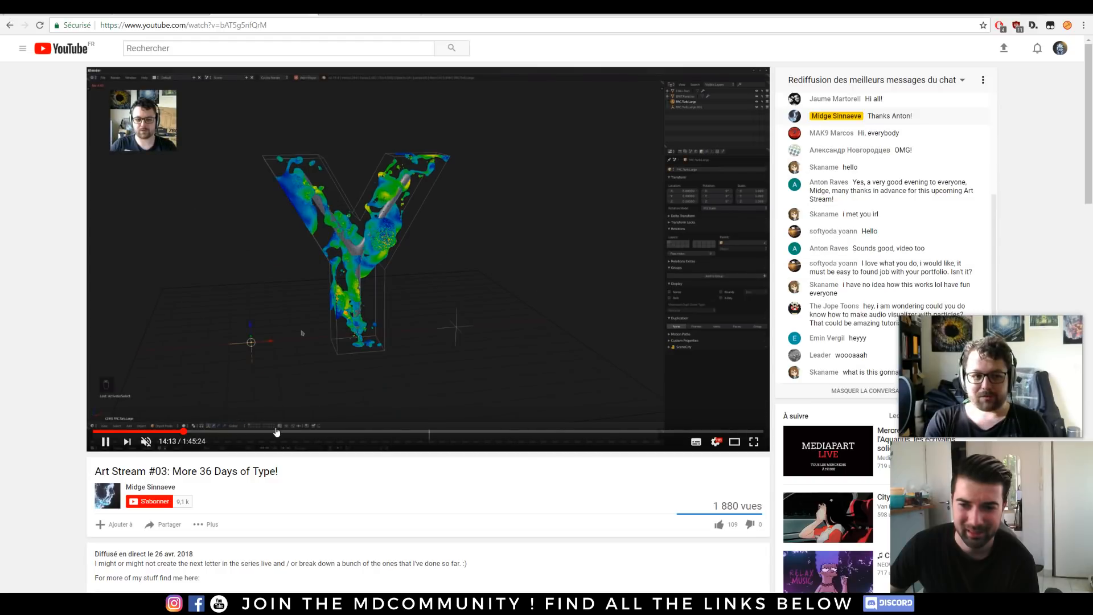
pyautogui.click(276, 431)
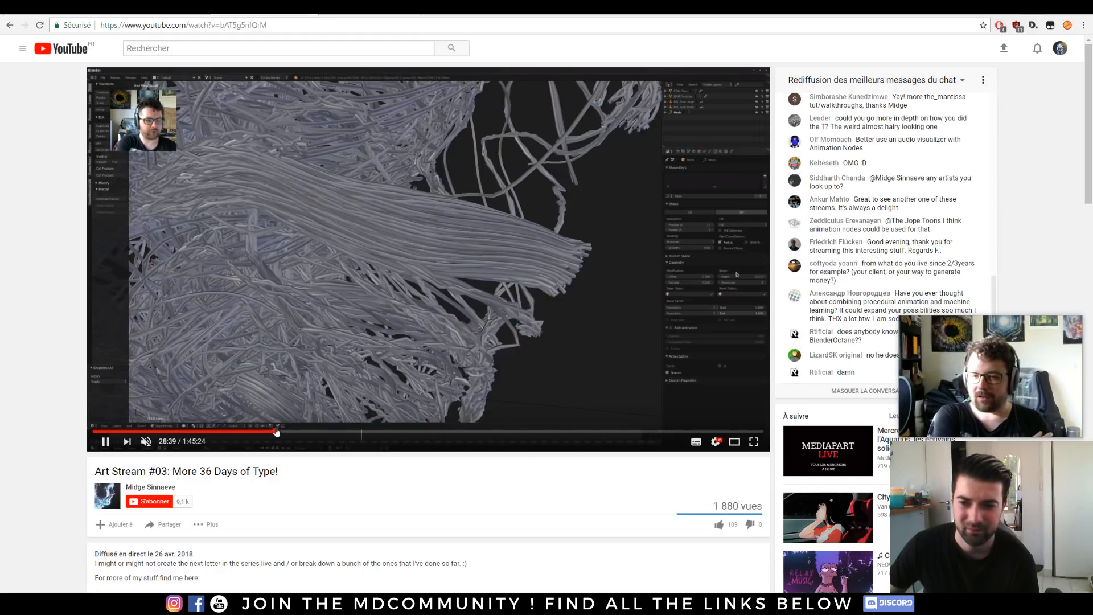
pyautogui.click(308, 431)
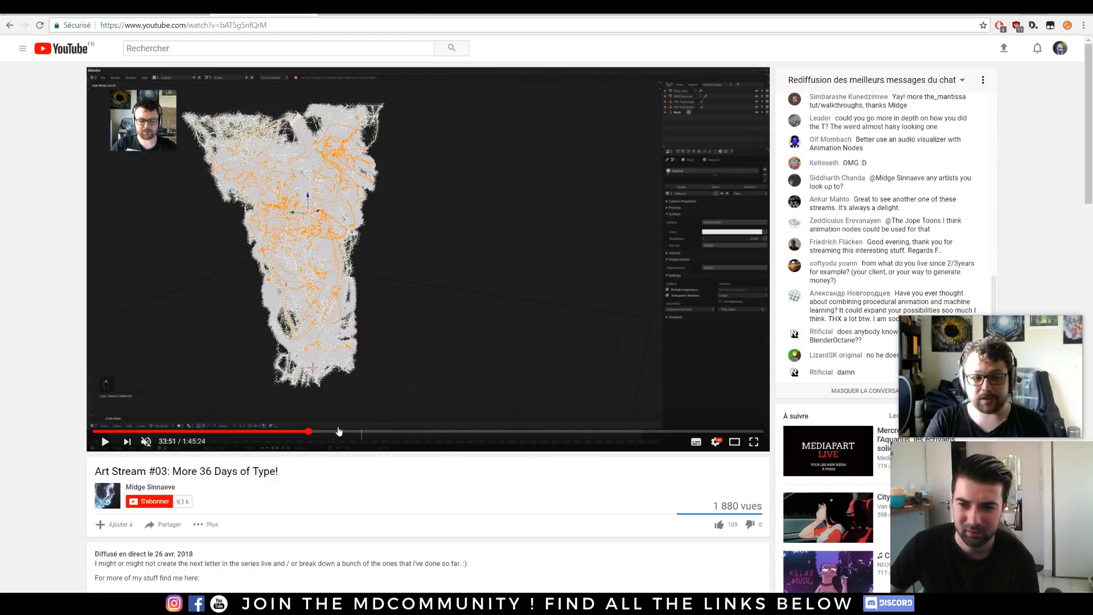
pyautogui.click(366, 432)
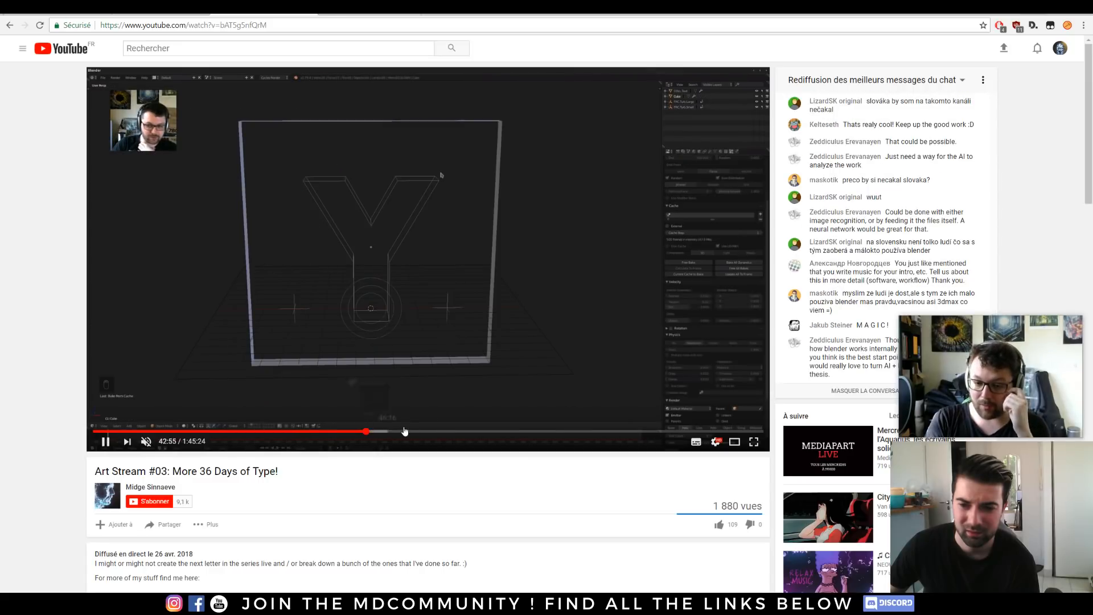
pyautogui.moveTo(405, 431); pyautogui.dragTo(524, 434)
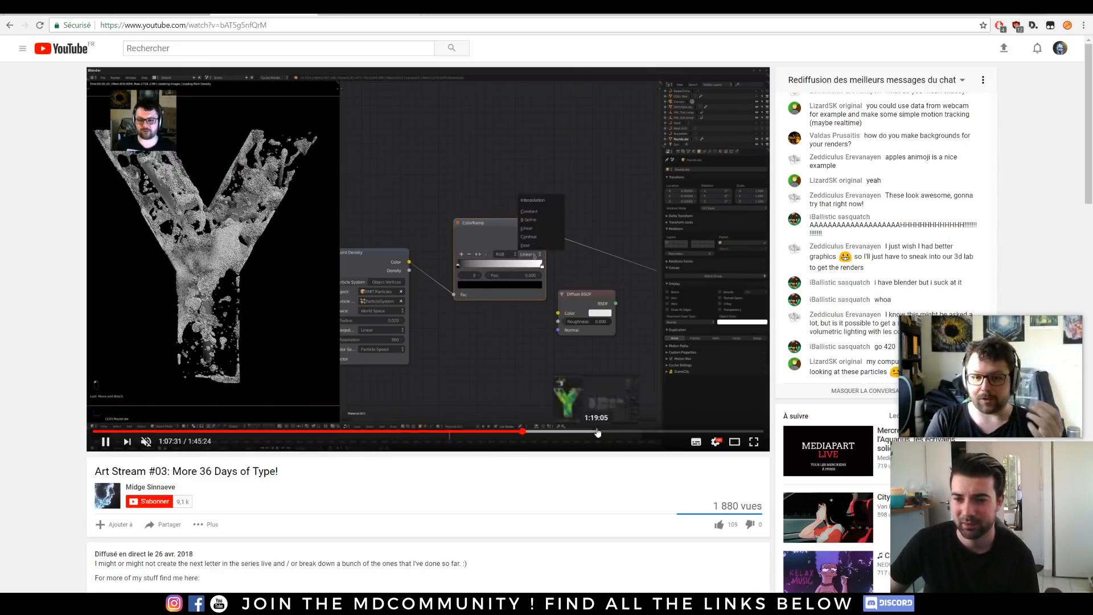
pyautogui.click(673, 432)
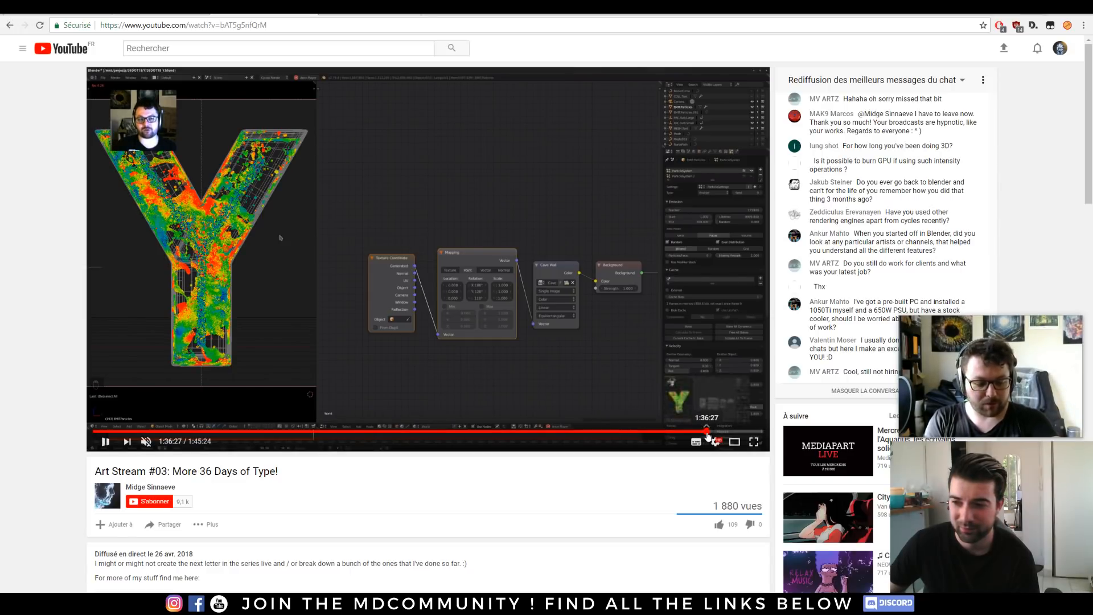
pyautogui.click(707, 431)
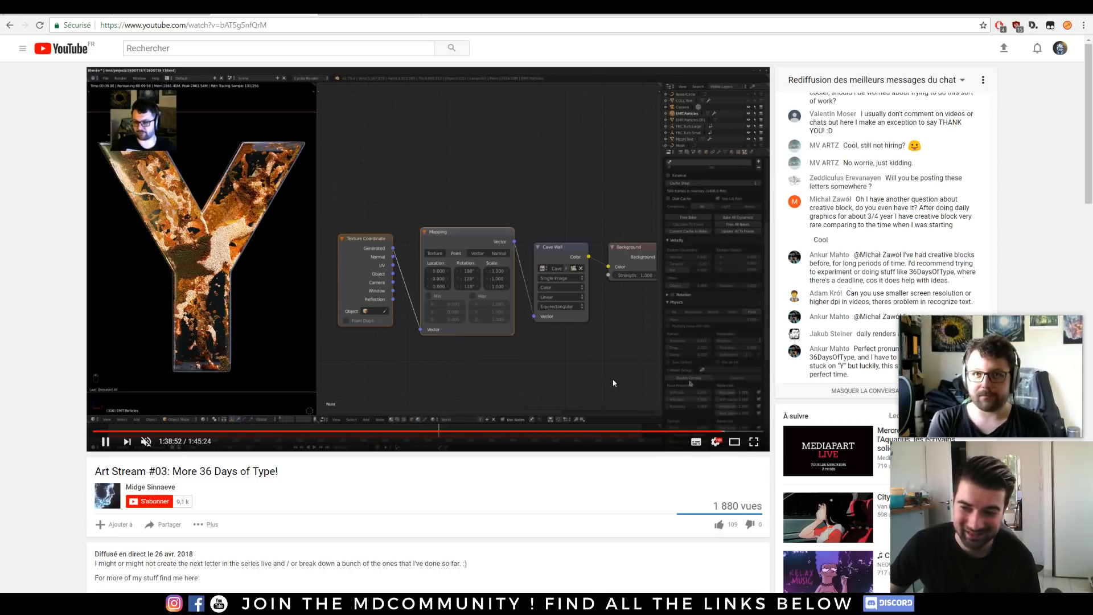
# Look back through the earlier messages in the video's live chat replay
pyautogui.scroll(3, 888, 207)
pyautogui.scroll(10, 880, 193)
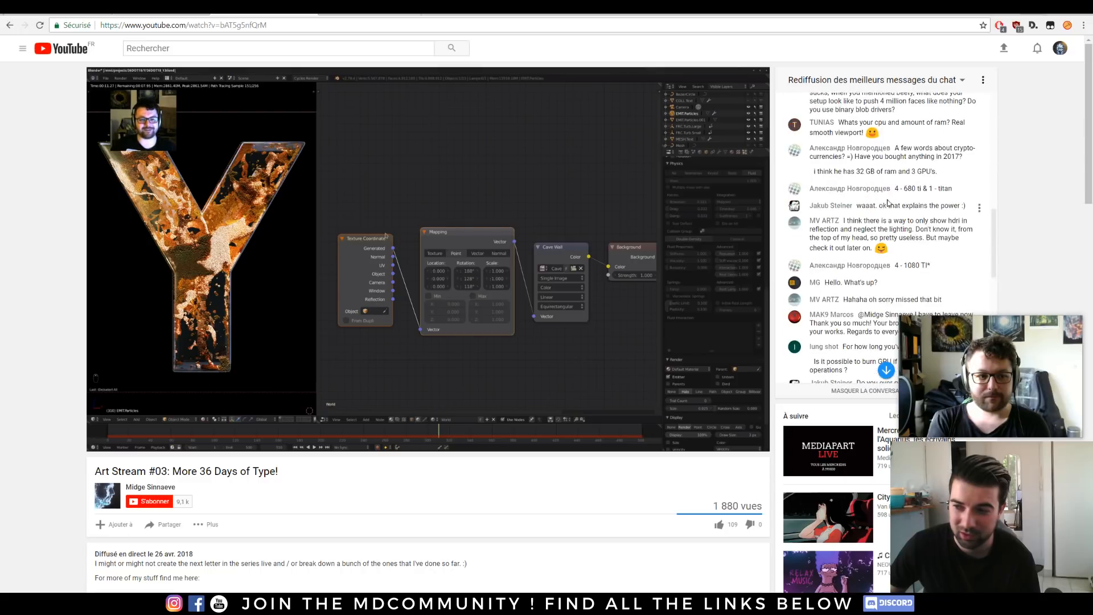
pyautogui.scroll(-10, 869, 177)
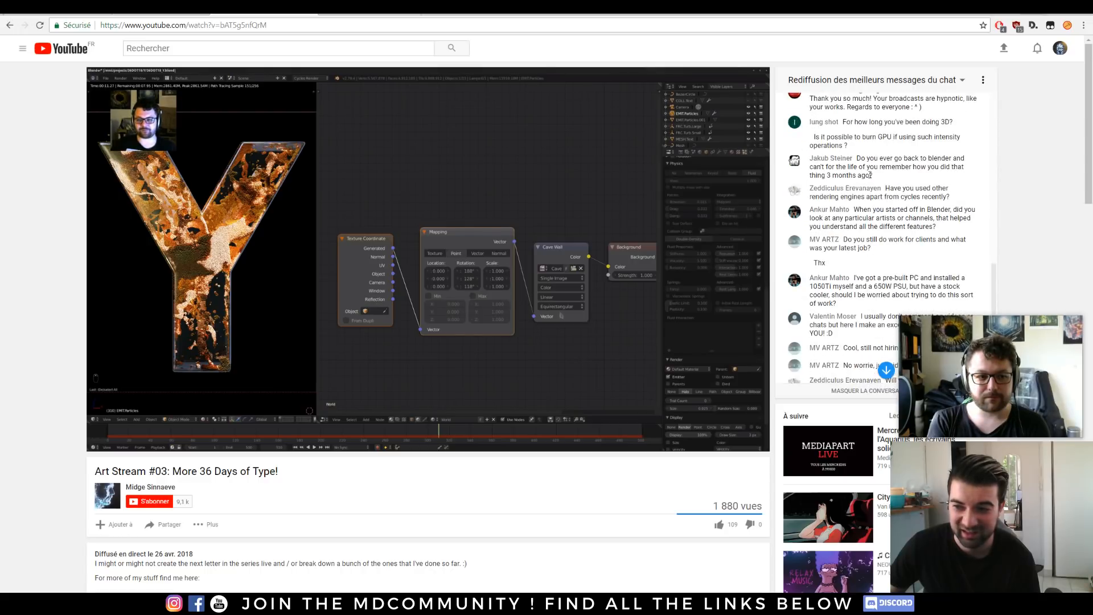
# Return to the channel's video list, look it over and open Art Stream #04 - 36daysoftype 9
pyautogui.click(9, 26)
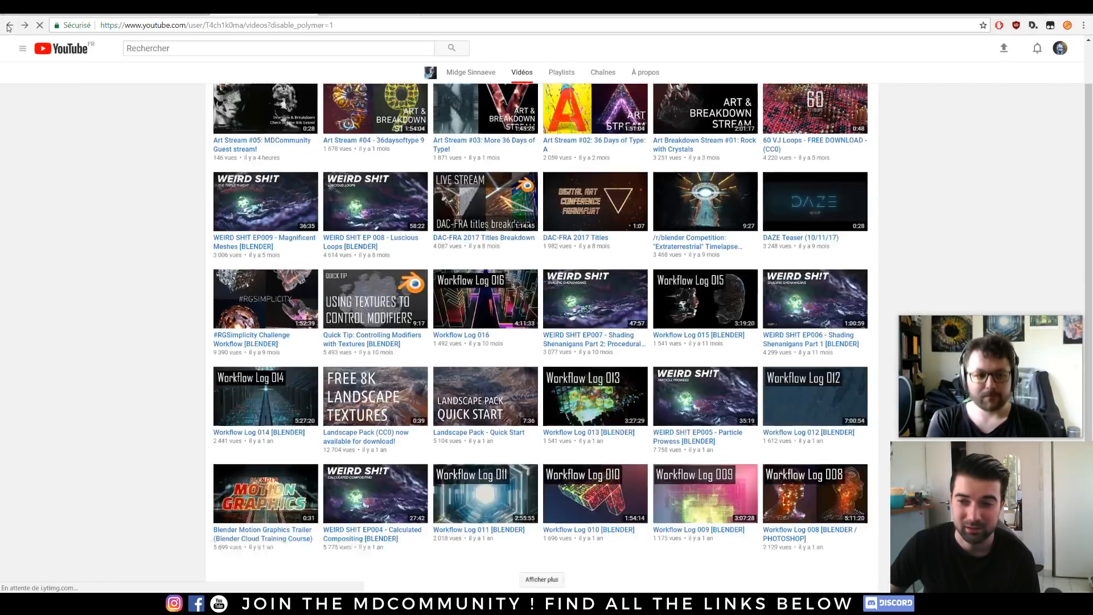
pyautogui.scroll(-3, 105, 251)
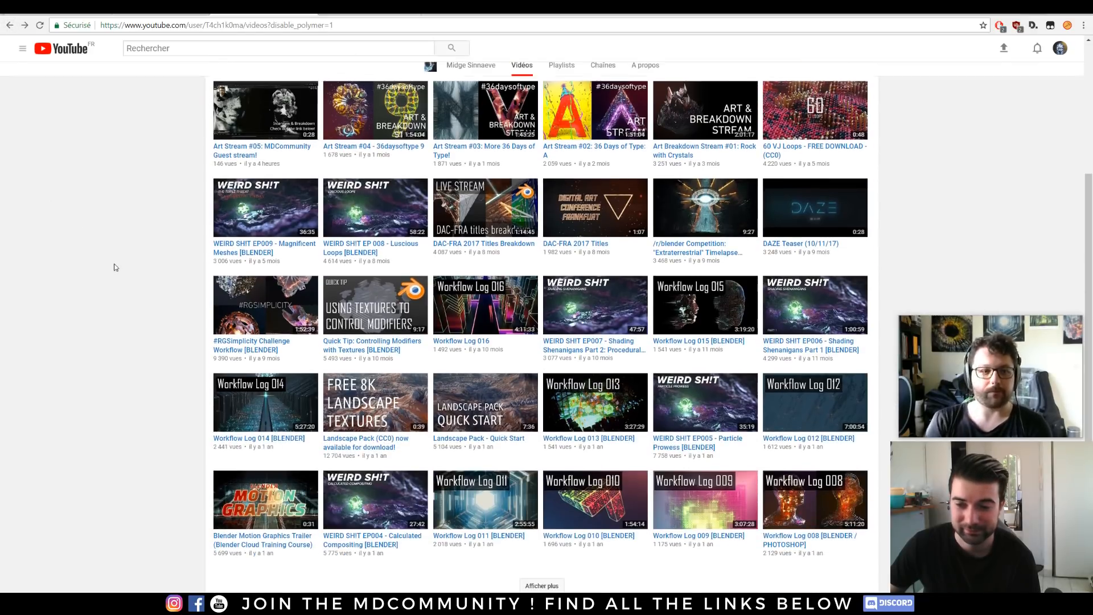
pyautogui.scroll(-2, 117, 257)
pyautogui.scroll(5, 117, 256)
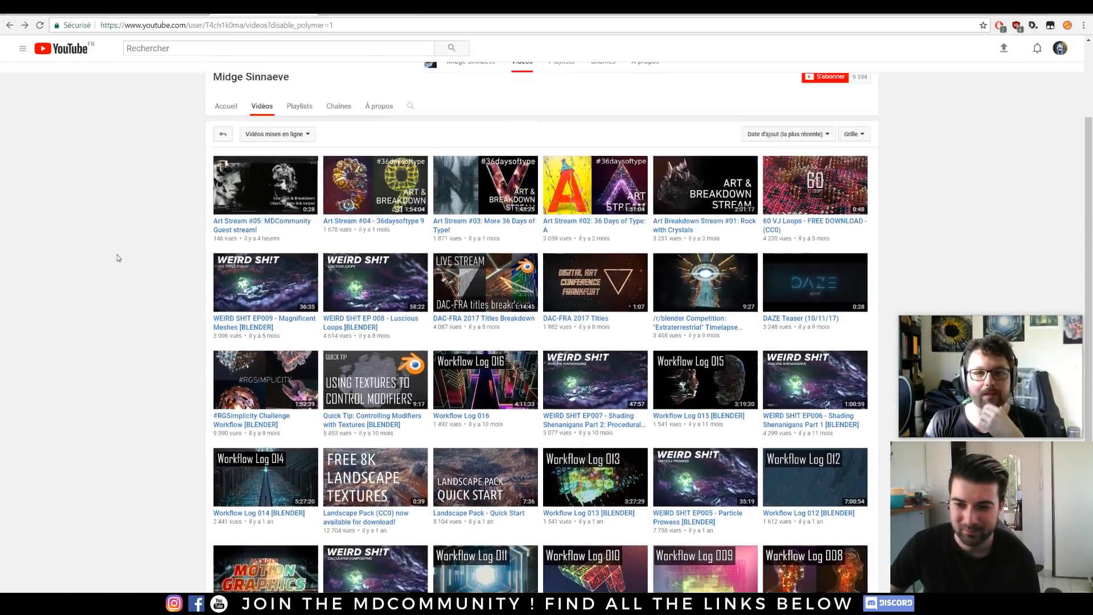
pyautogui.click(361, 223)
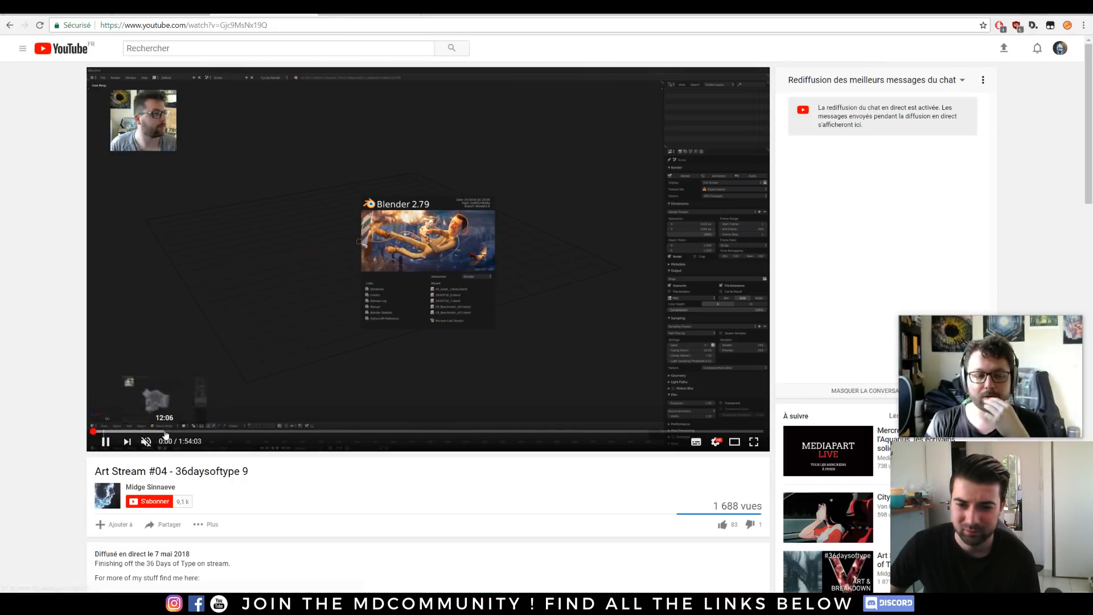
# Skim through the Art Stream #04 video, jumping ahead in stages from about 12 minutes to beyond 1:17:02
pyautogui.click(164, 431)
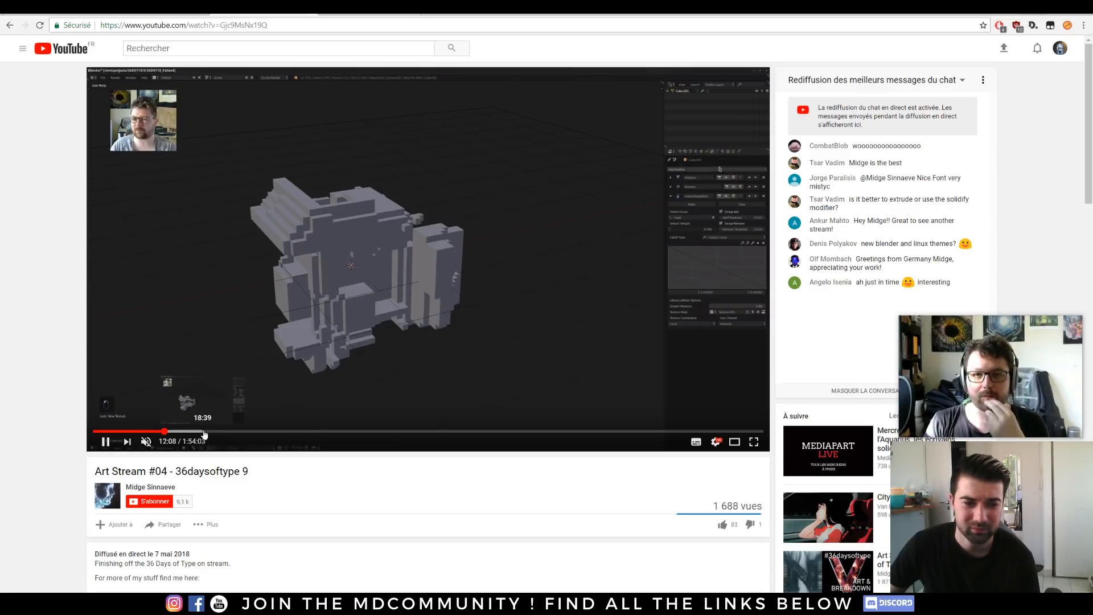
pyautogui.click(203, 431)
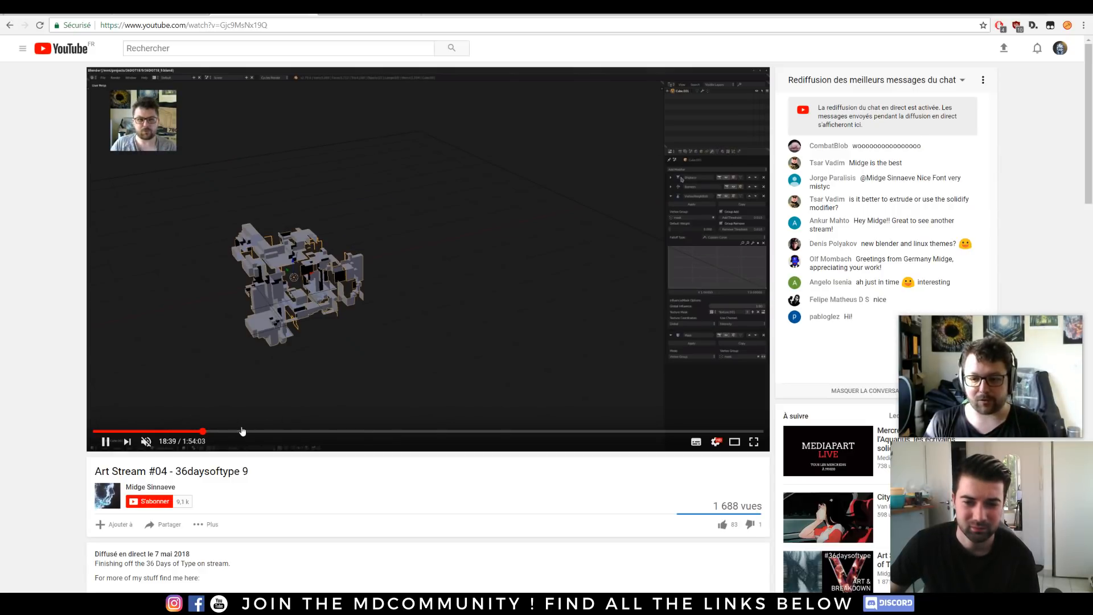
pyautogui.click(229, 432)
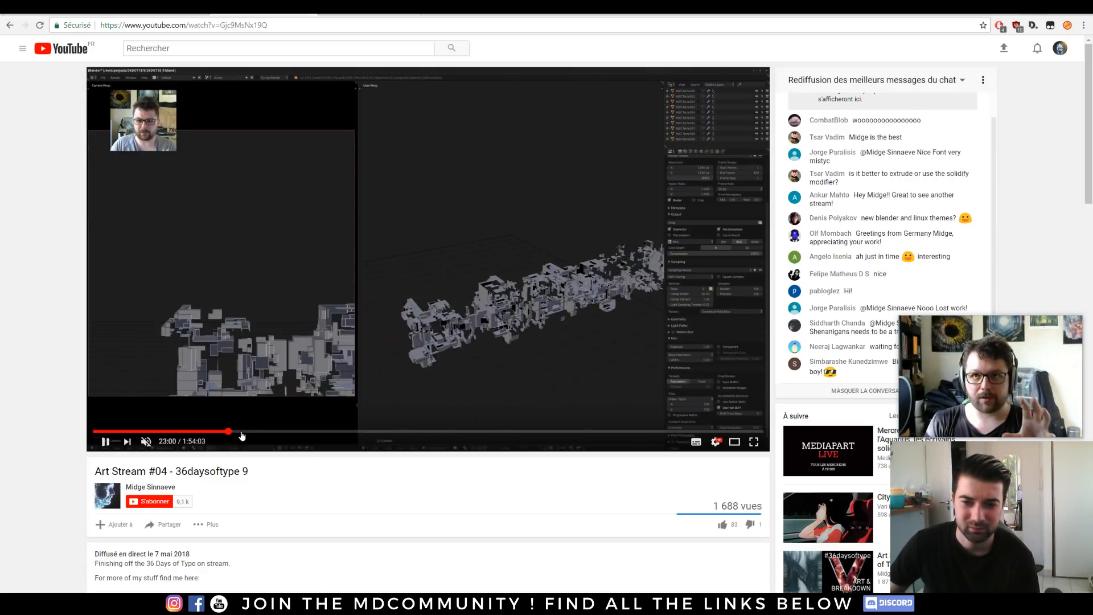
pyautogui.click(258, 432)
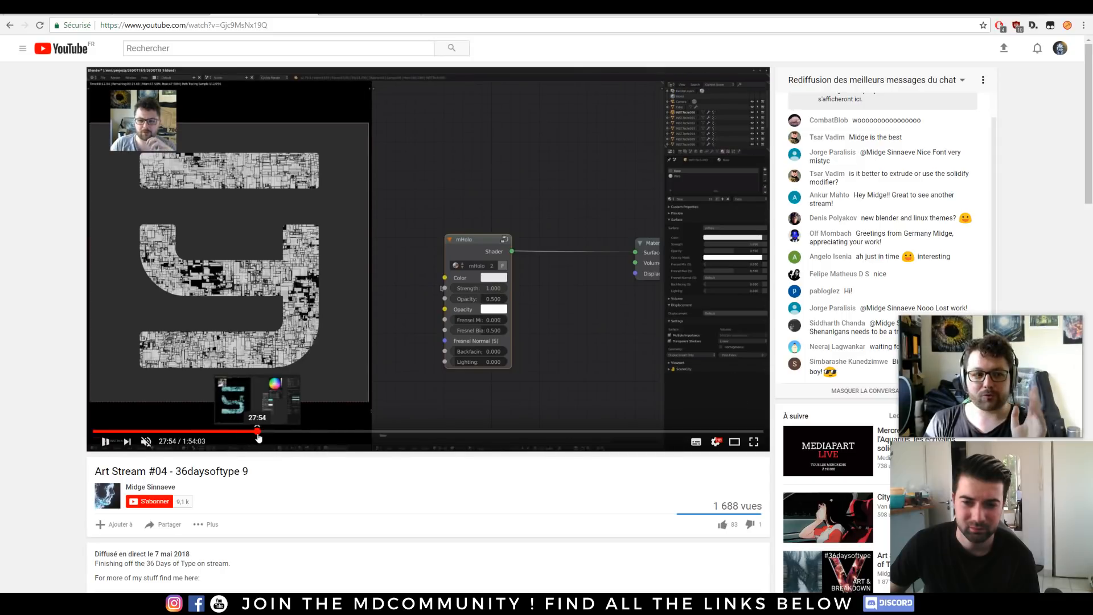
pyautogui.click(330, 432)
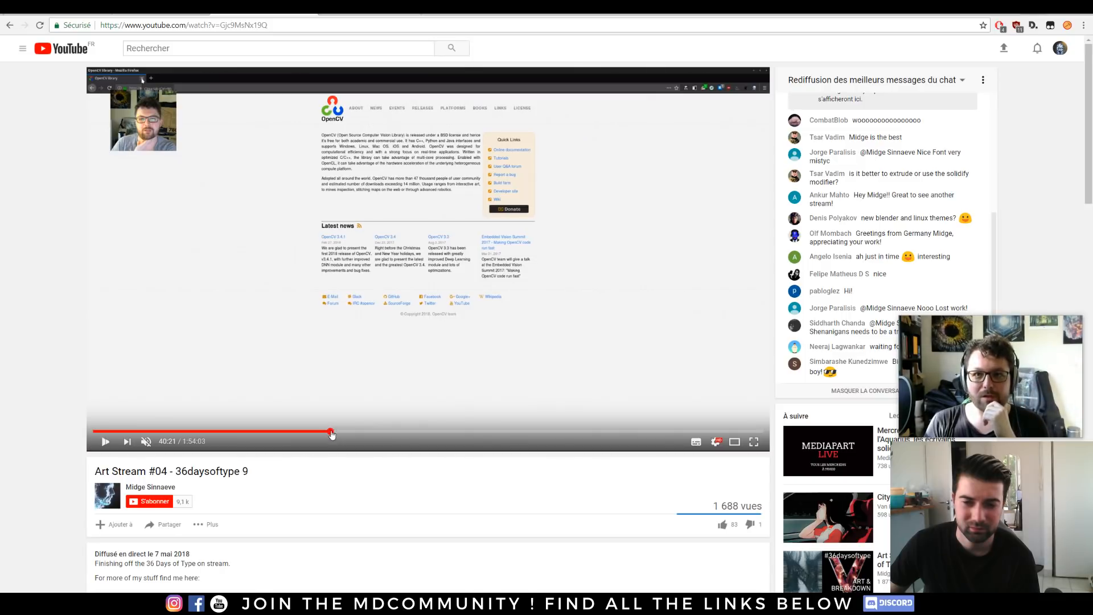
pyautogui.moveTo(383, 435); pyautogui.dragTo(476, 440)
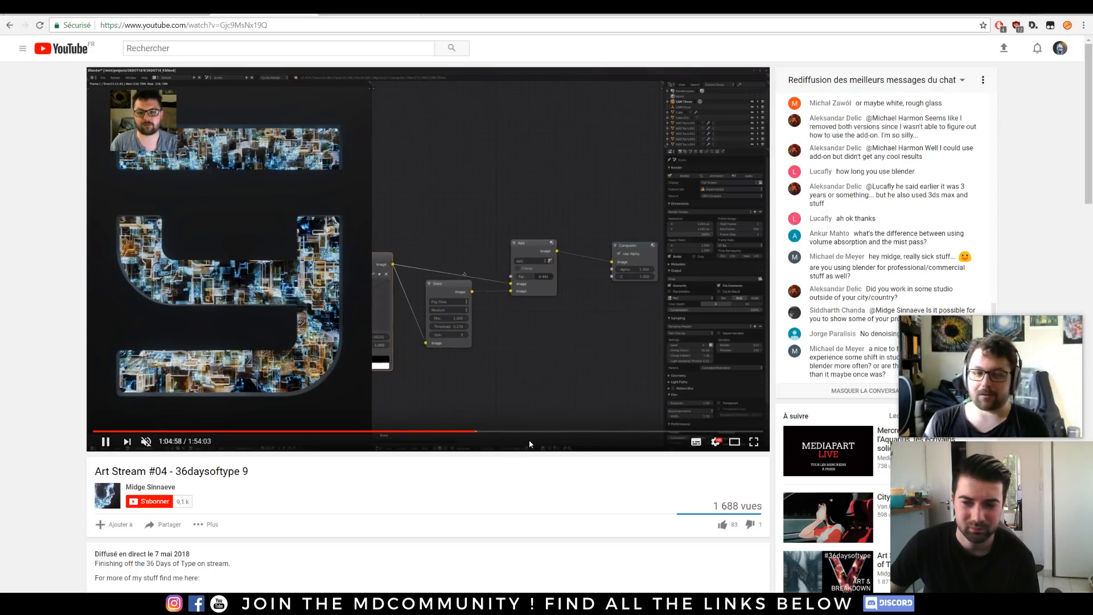
pyautogui.click(545, 432)
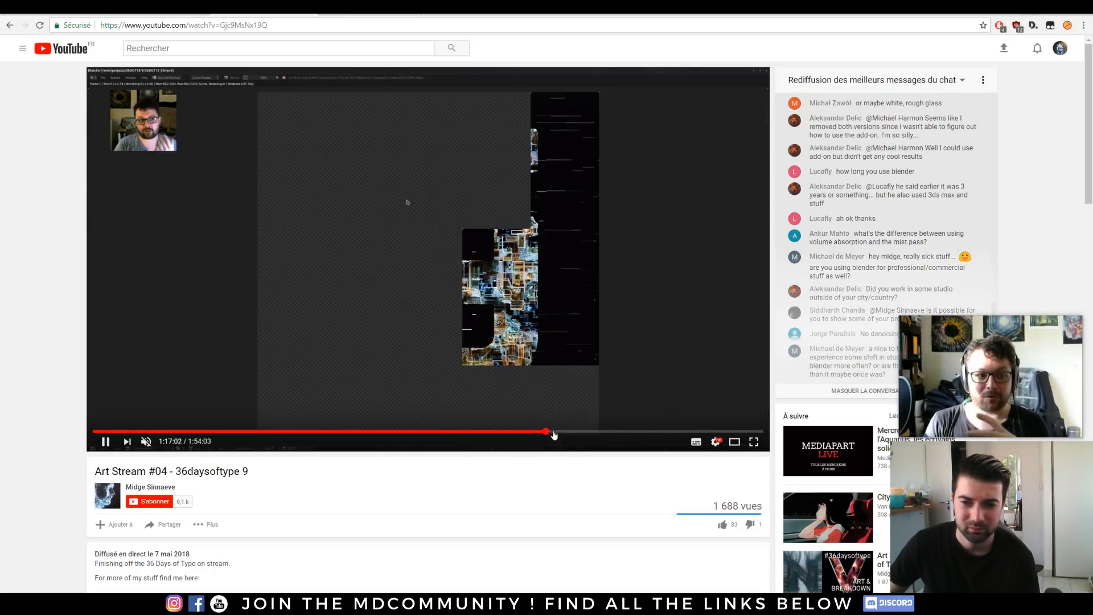
pyautogui.click(609, 432)
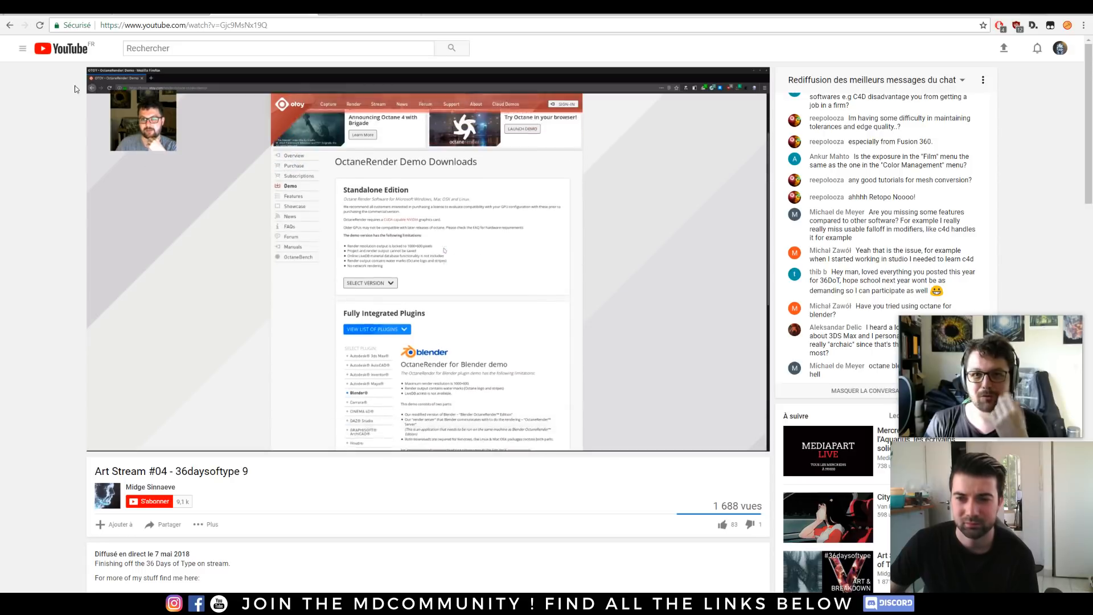
# Return to the themantissa.net portfolio viewer and view the artworks from the faceted golden face through to the glowing green cube
pyautogui.click(9, 25)
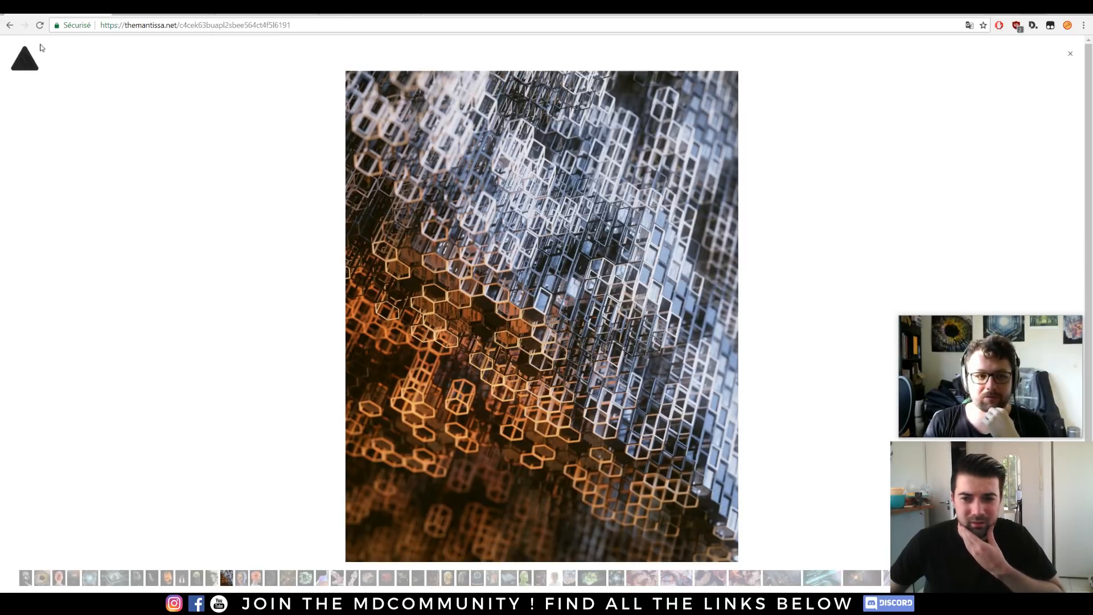
pyautogui.click(247, 581)
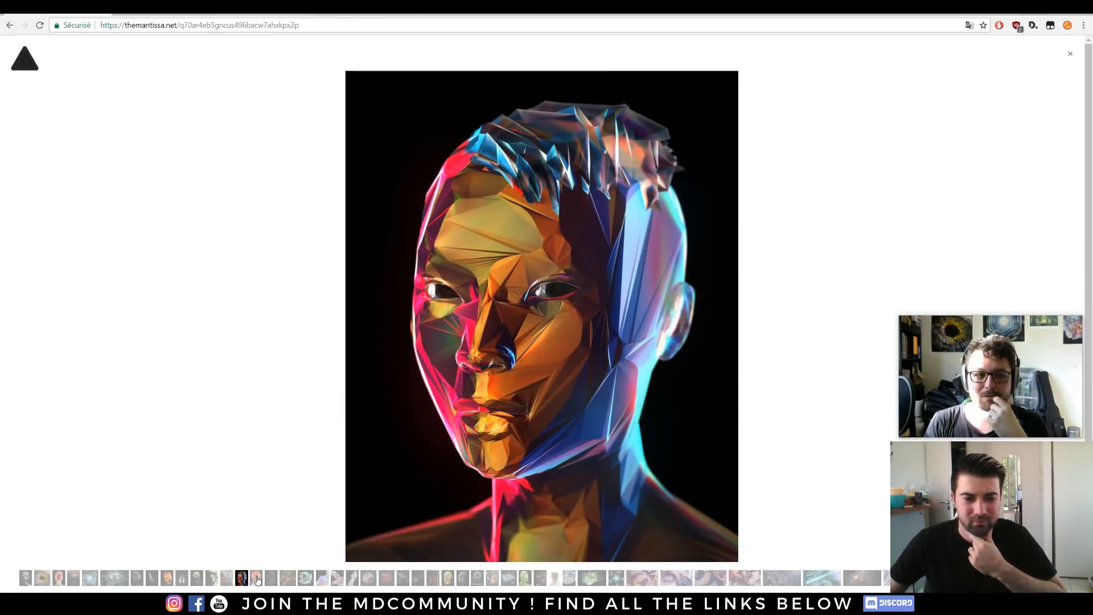
pyautogui.click(256, 579)
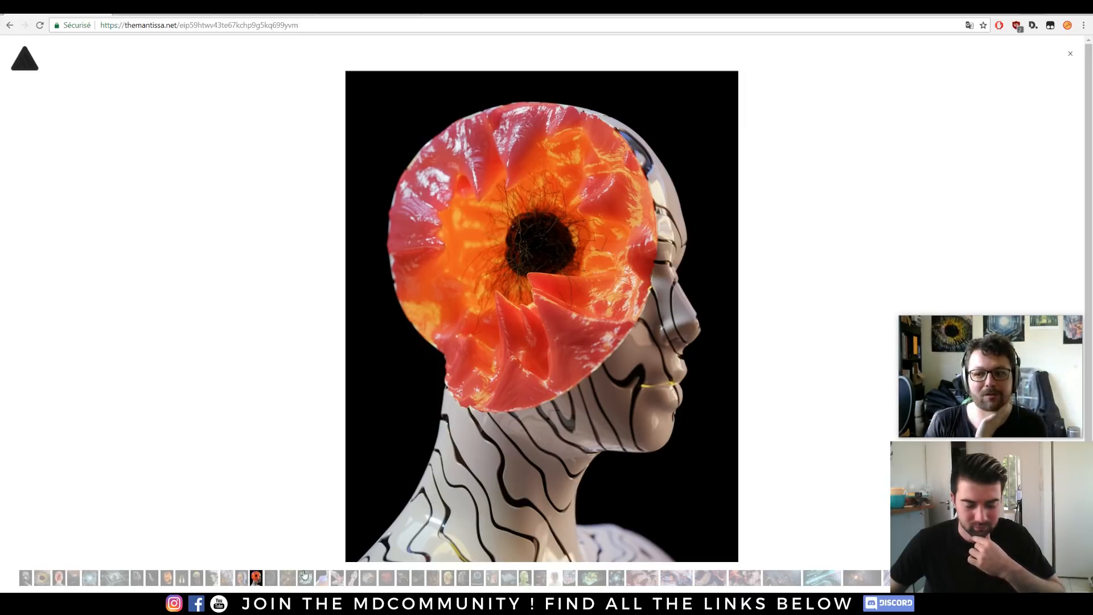
pyautogui.click(273, 581)
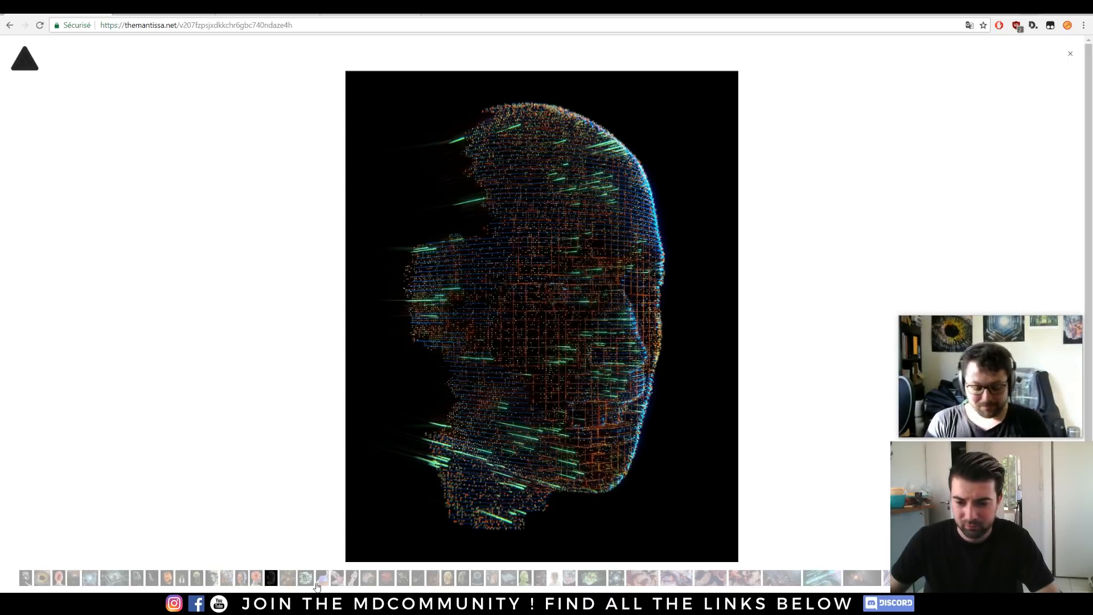
pyautogui.click(285, 579)
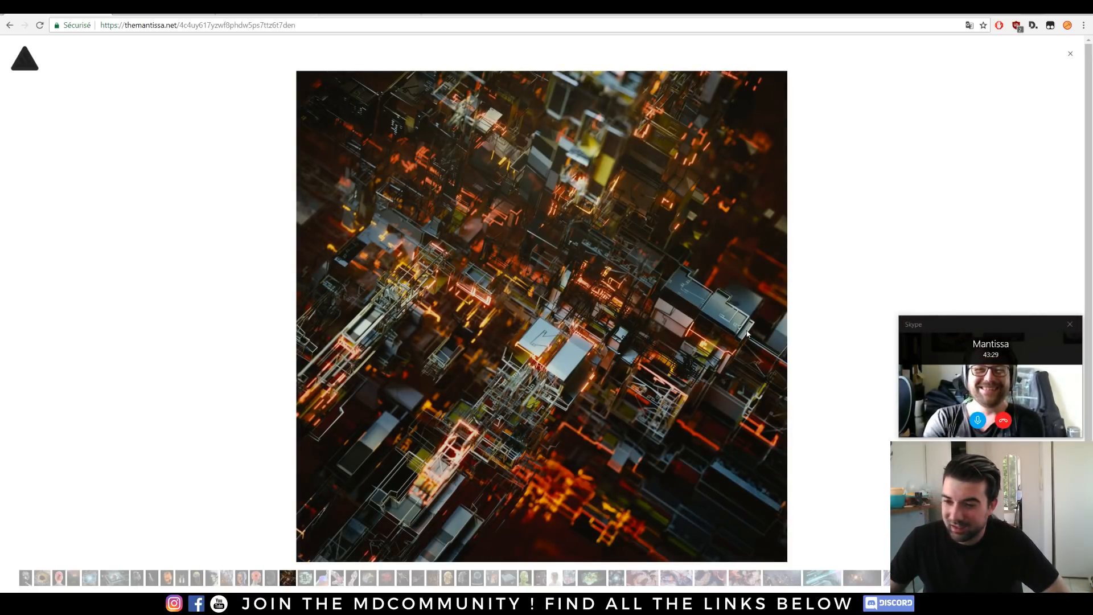
pyautogui.click(306, 577)
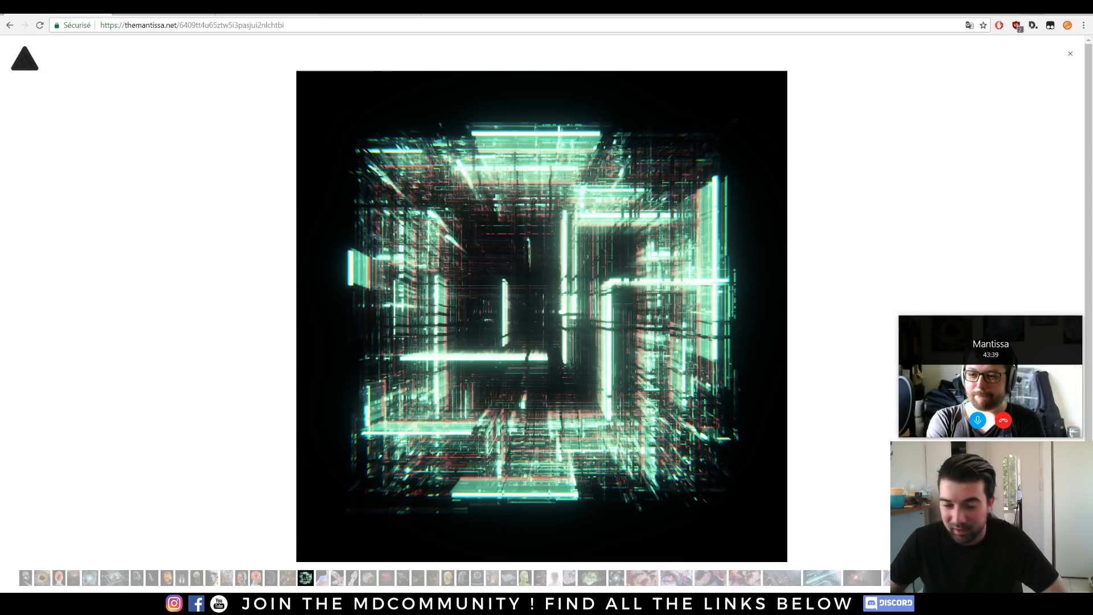
# View the three black-striped porcelain body artworks, followed by the gold-and-blue and red fragmented cubes
pyautogui.click(323, 578)
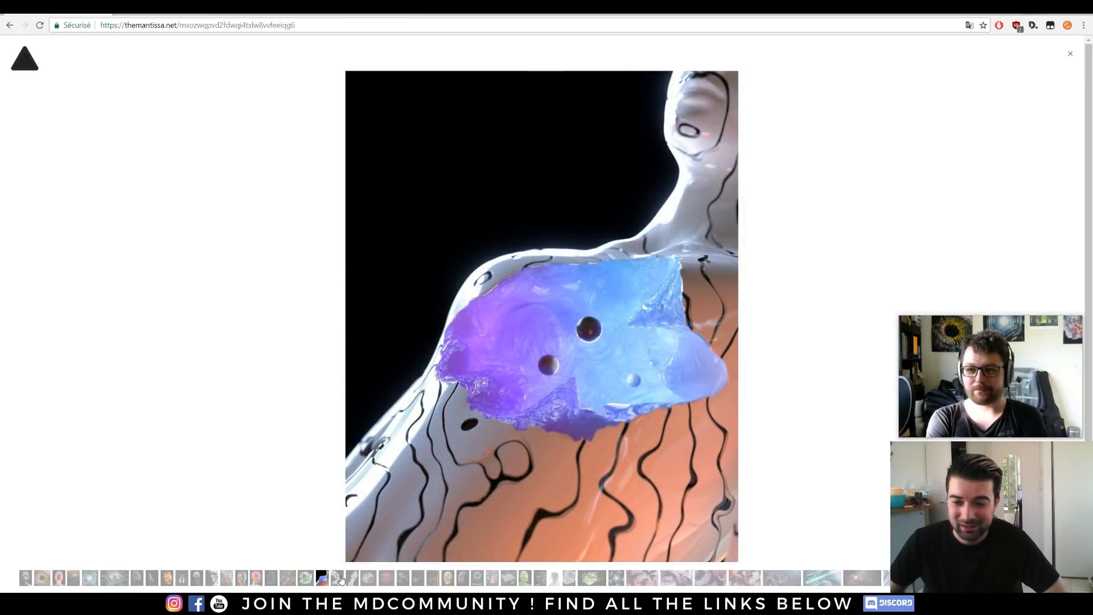
pyautogui.click(341, 579)
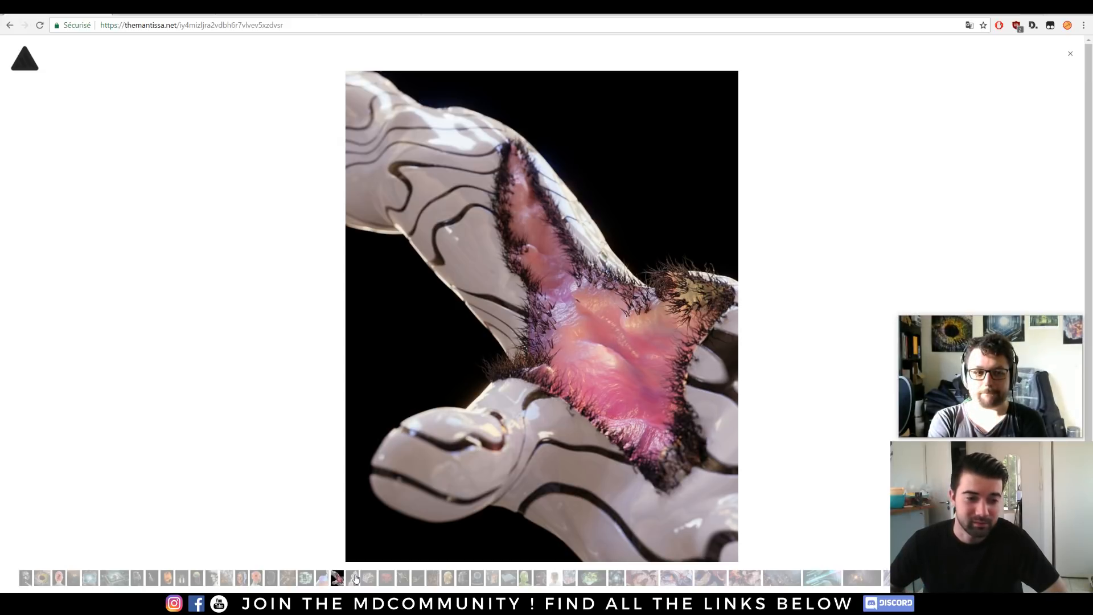
pyautogui.click(354, 579)
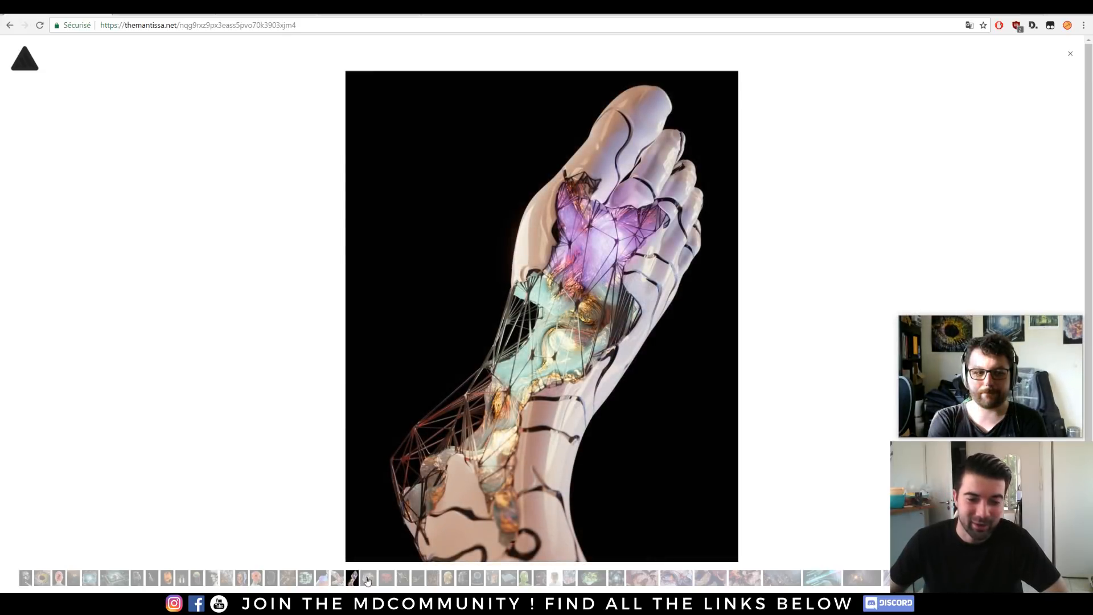
pyautogui.click(370, 579)
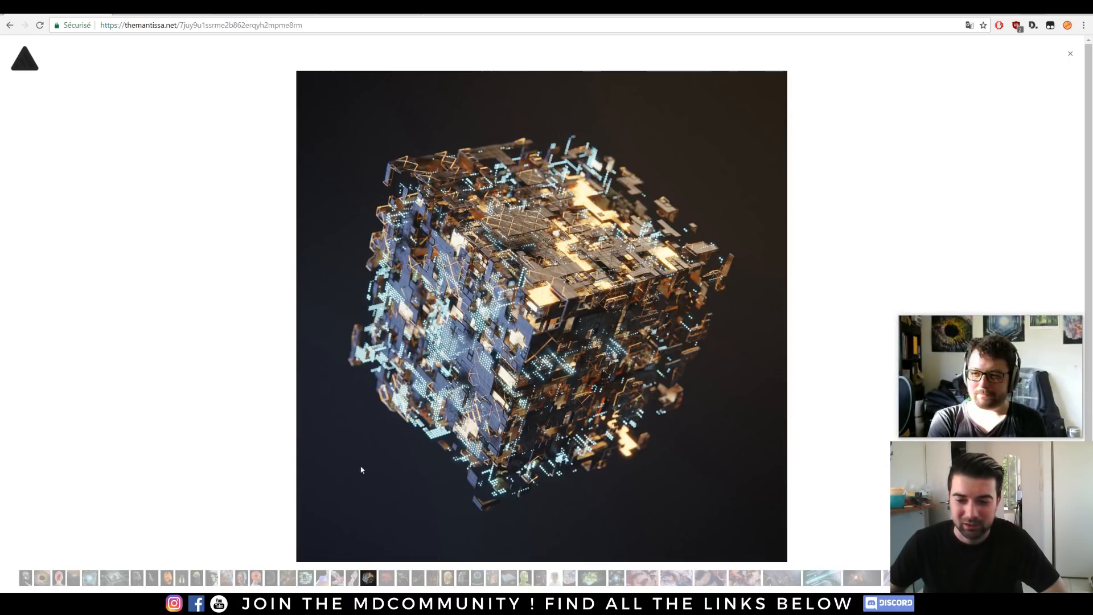
pyautogui.click(386, 579)
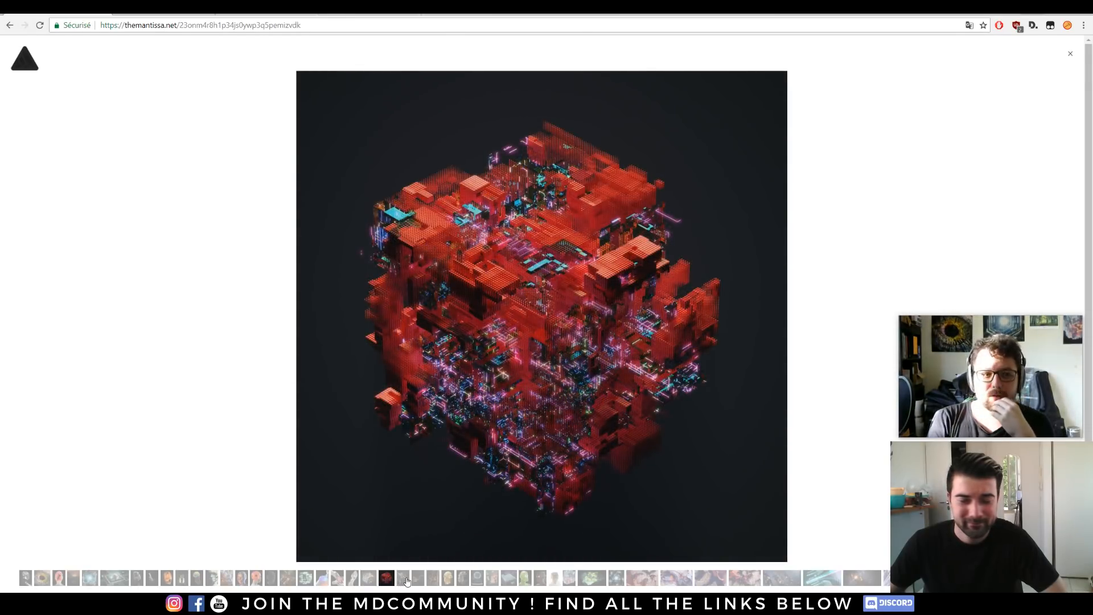
# View the iridescent ant and spider, the amber window-grid piece and the two heads made of glowing wireframe and streaks
pyautogui.click(406, 579)
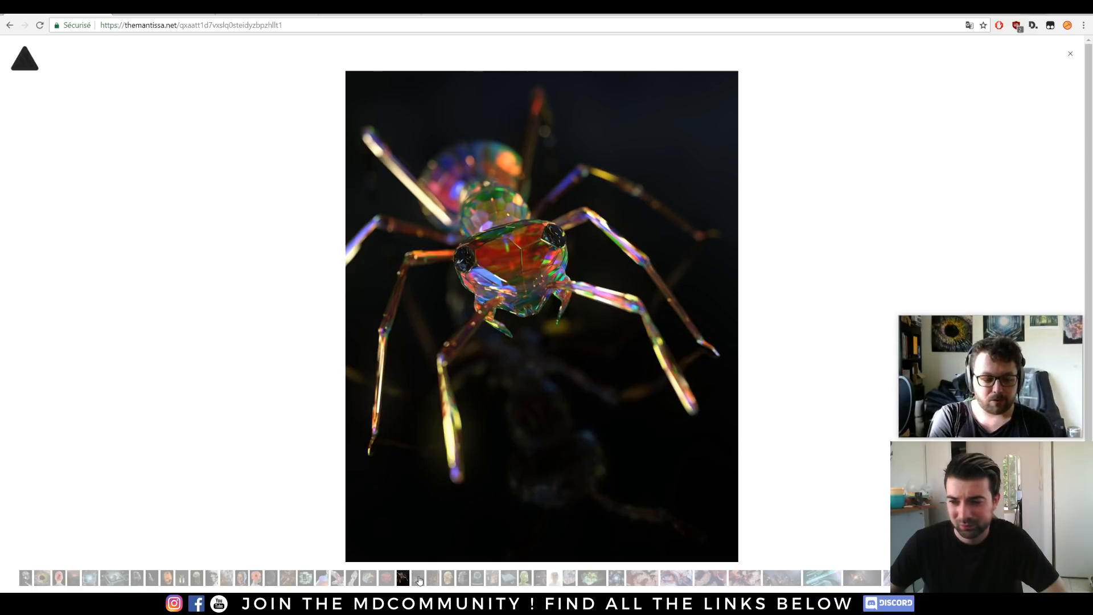
pyautogui.click(418, 579)
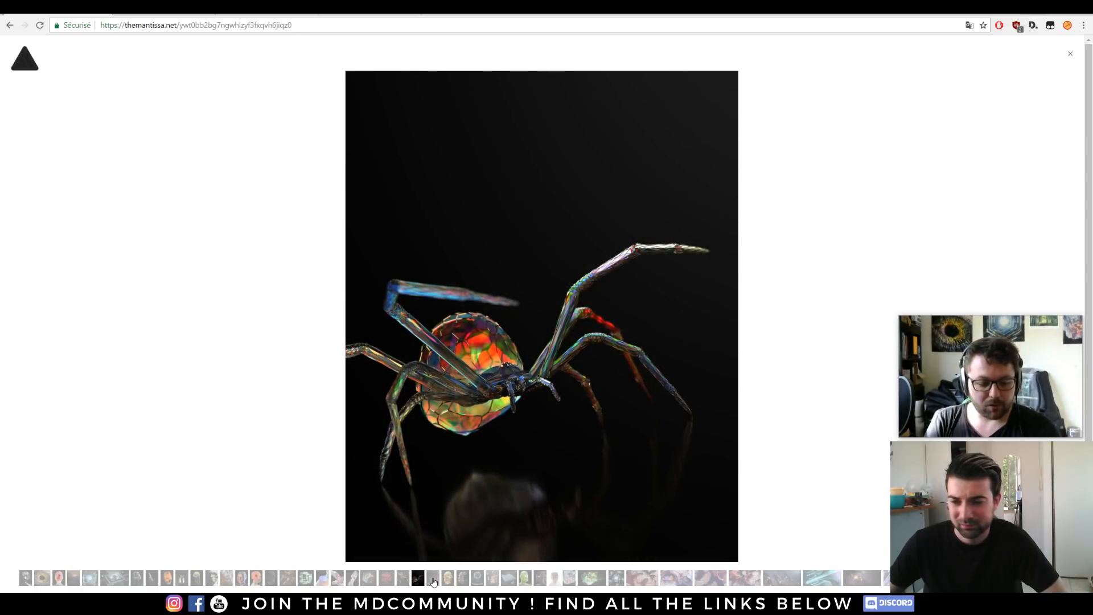
pyautogui.click(433, 580)
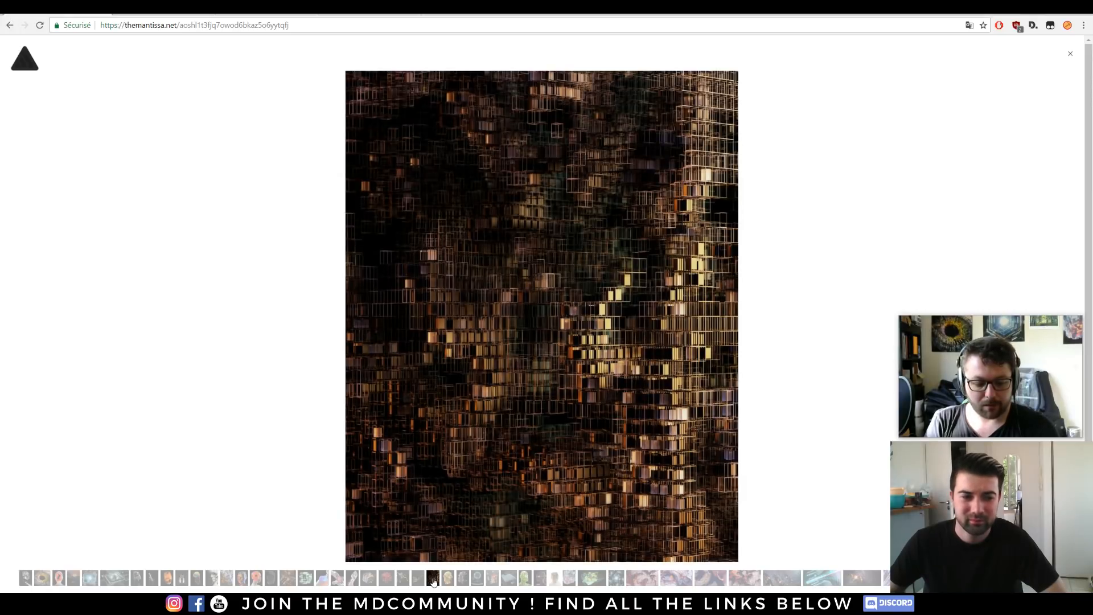
pyautogui.click(449, 579)
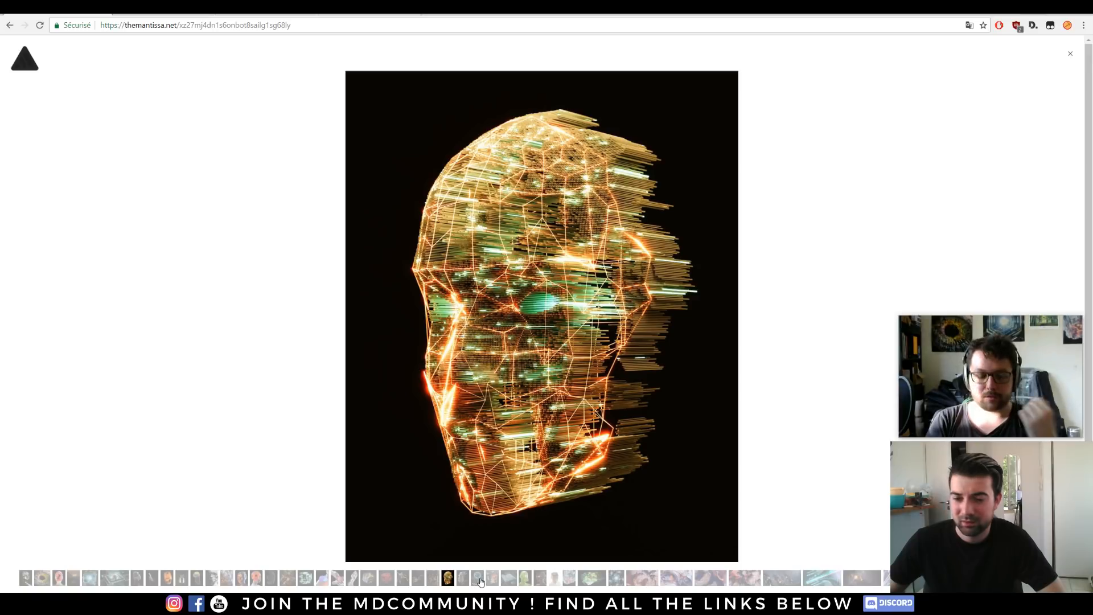
pyautogui.click(463, 579)
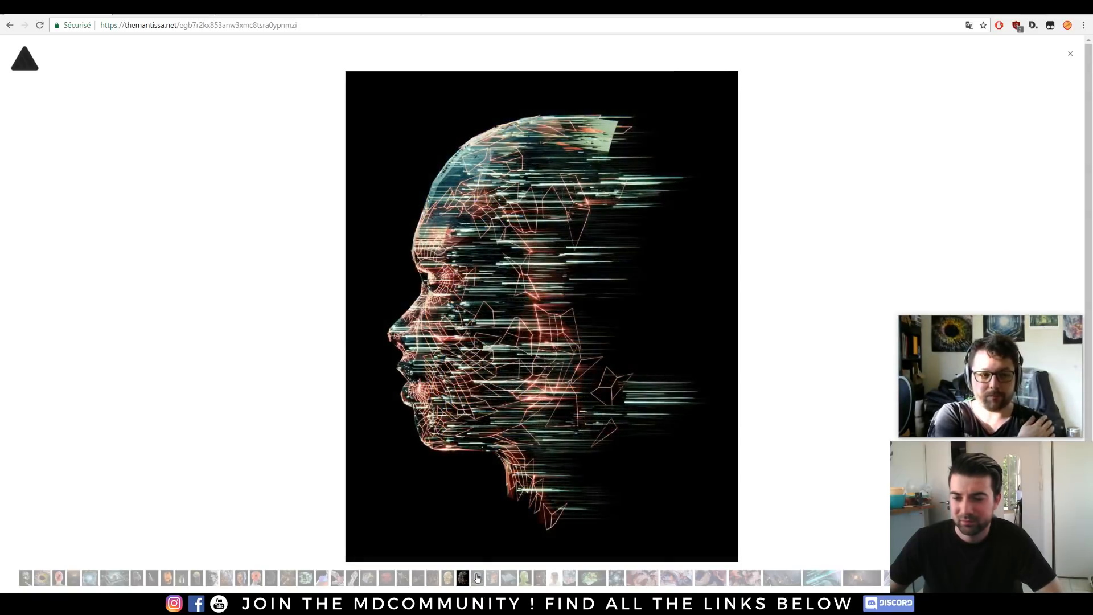
# View the holographic globe, glowing block tower, wireframe terrain, purple-eyed head and lifebuoy head artworks
pyautogui.click(477, 579)
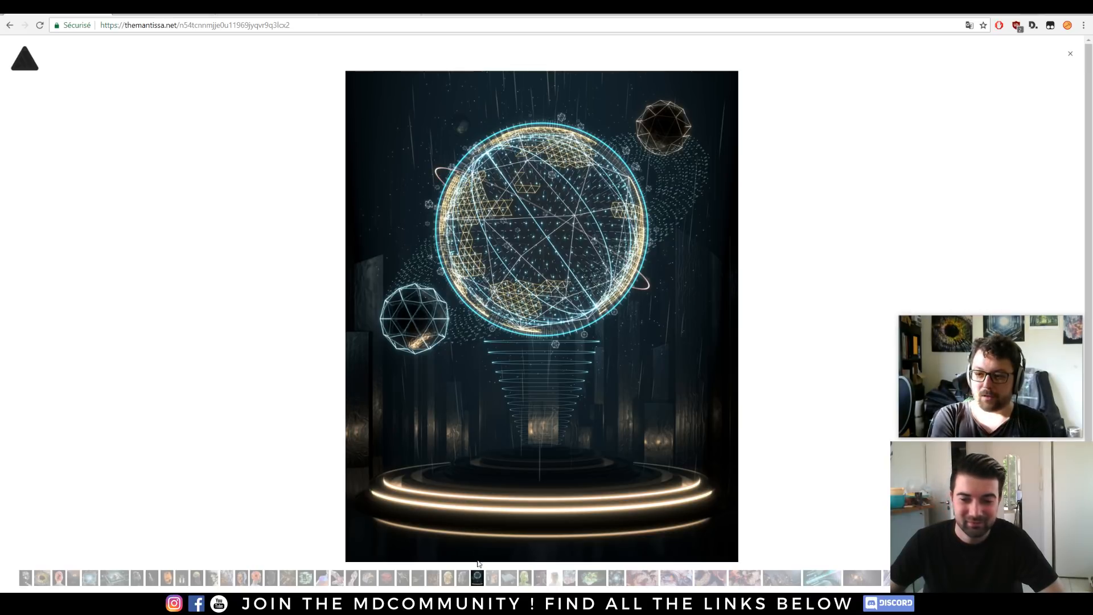
pyautogui.click(495, 578)
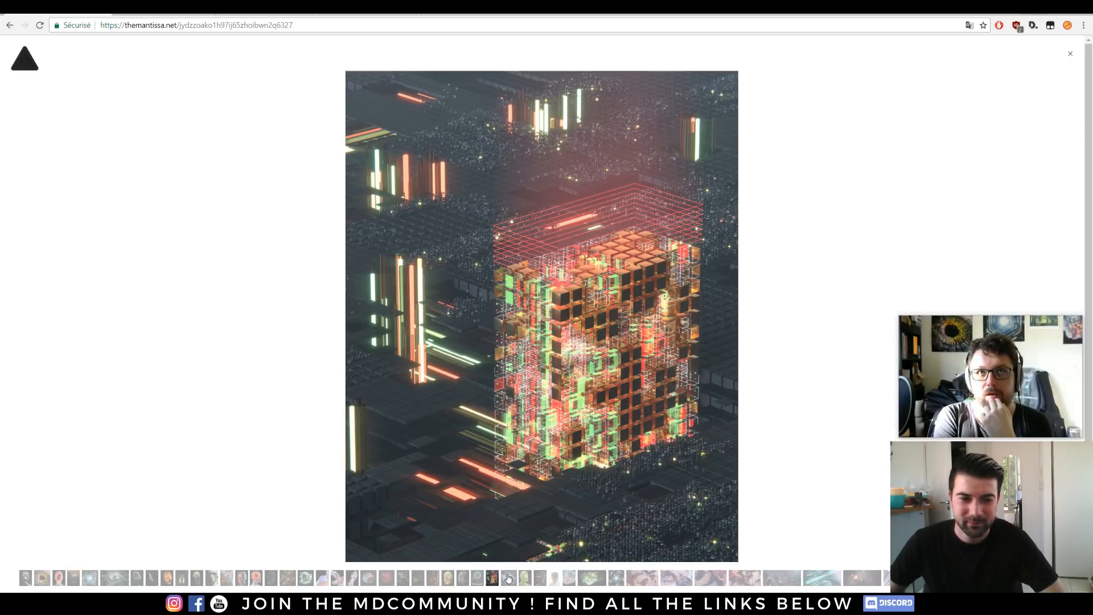
pyautogui.click(508, 578)
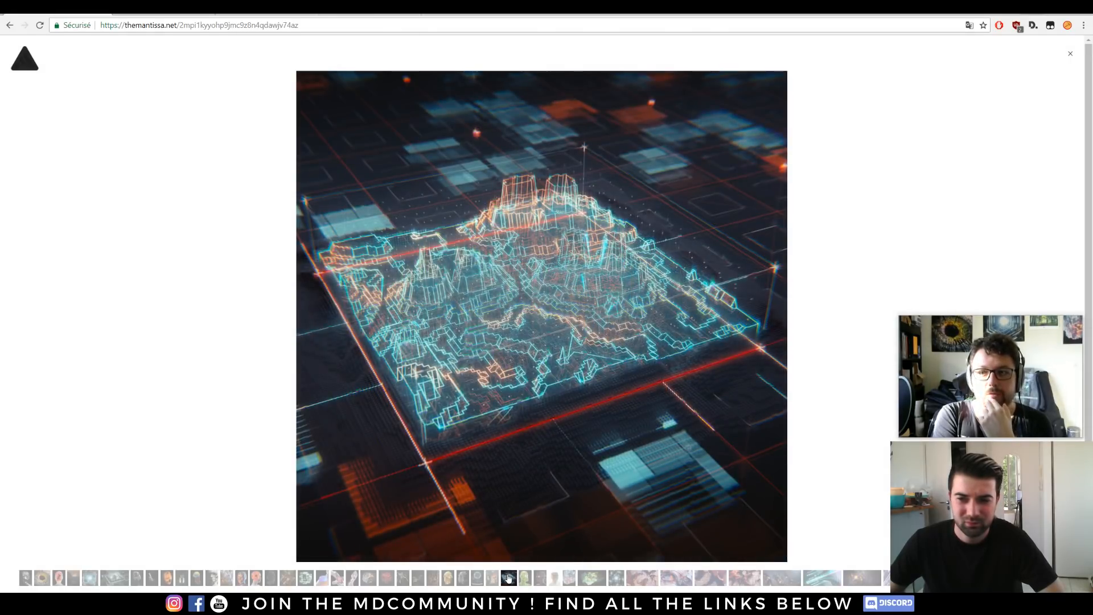
pyautogui.click(539, 577)
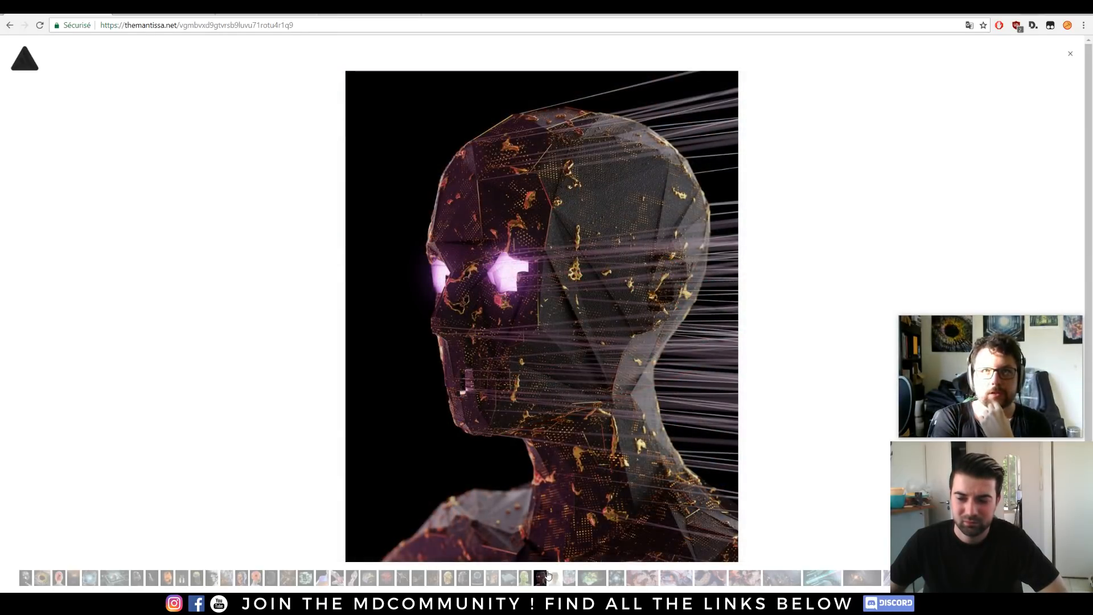
pyautogui.click(555, 577)
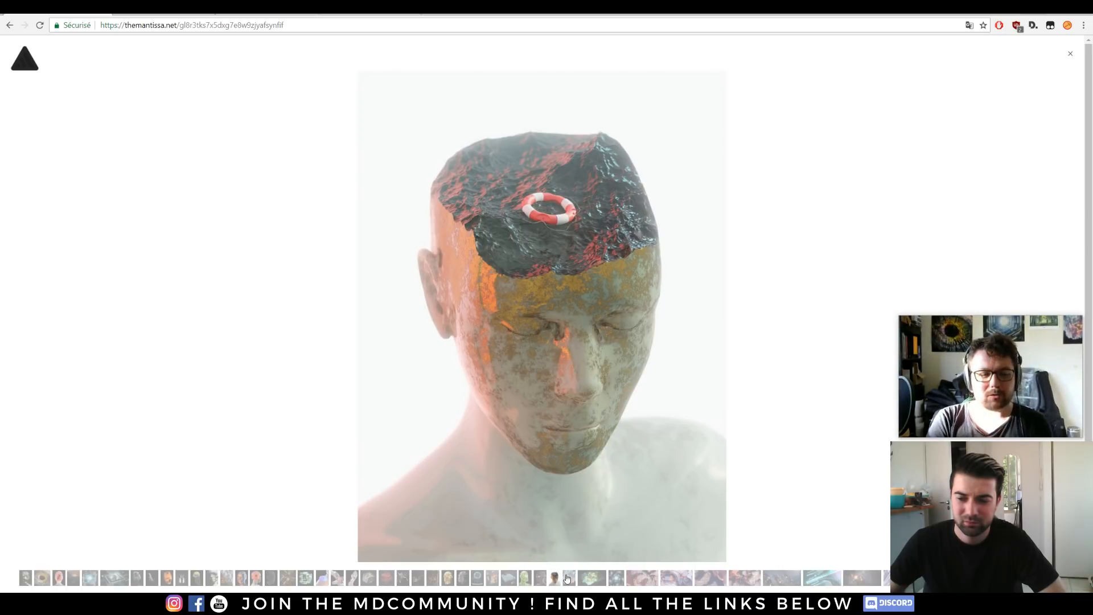
# Continue through the portfolio images past the green glass cubes and pentagonal tunnel to the red and cream fractal landscape
pyautogui.click(567, 579)
pyautogui.click(593, 579)
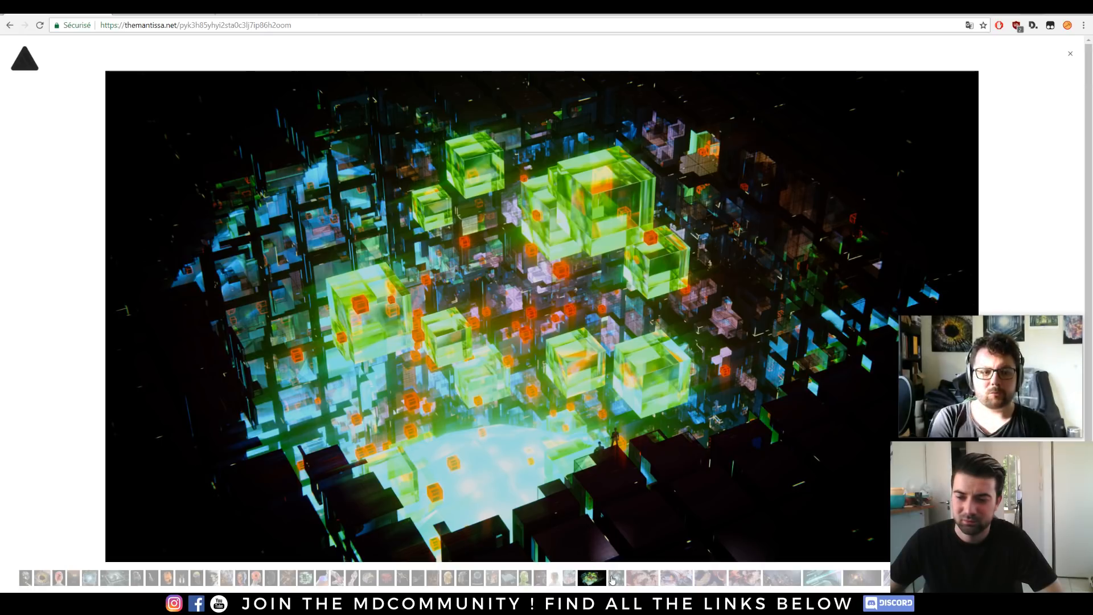
pyautogui.click(613, 579)
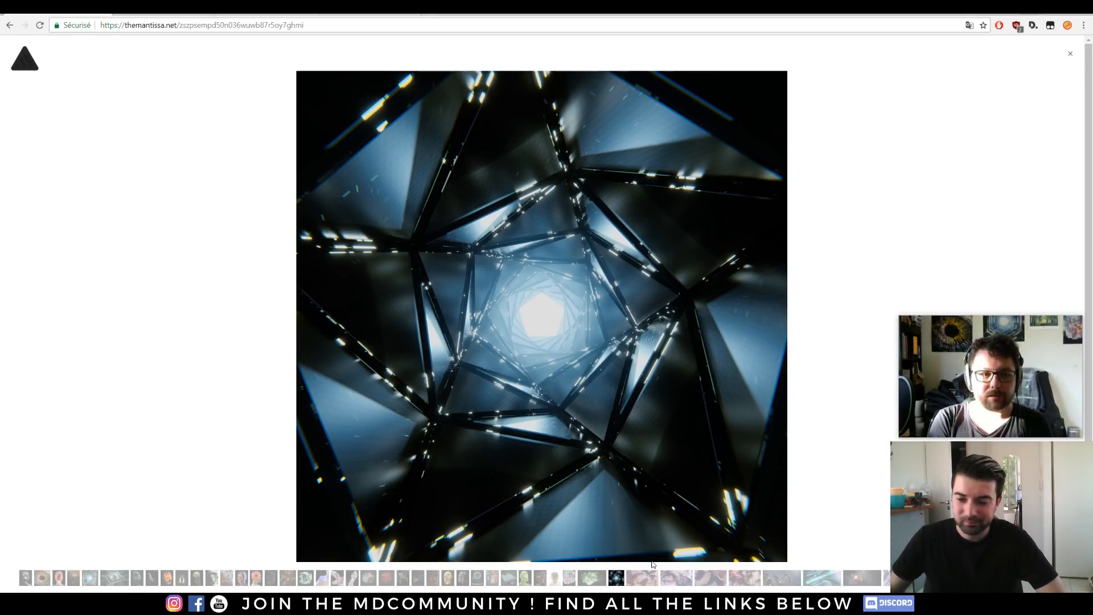
pyautogui.click(642, 579)
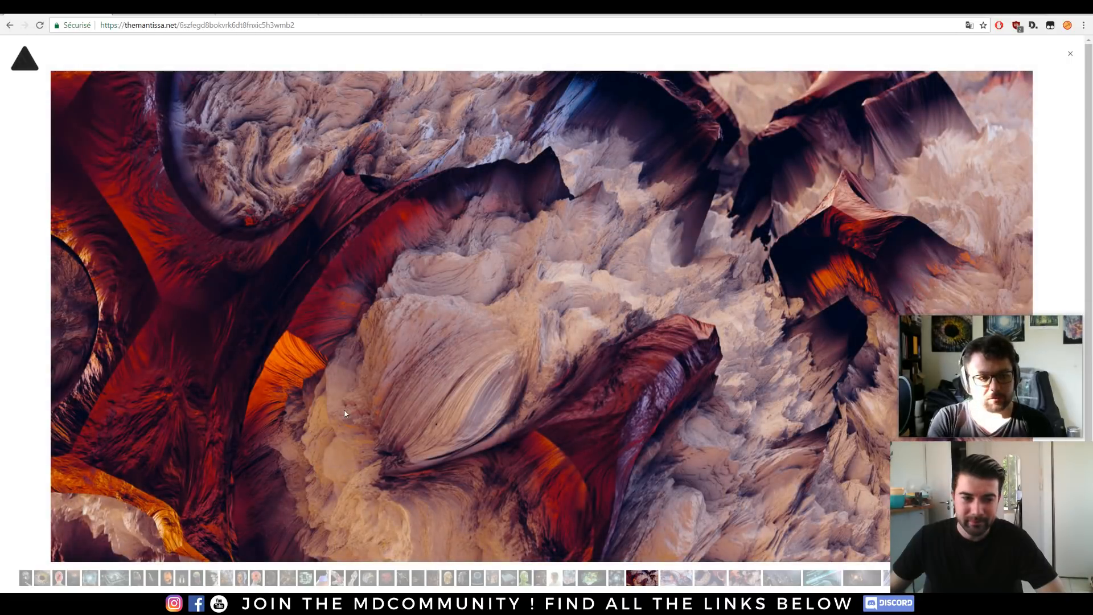
# Leave the image viewer for the portfolio home page, open the reel page and play the 2016 demo reel
pyautogui.click(33, 68)
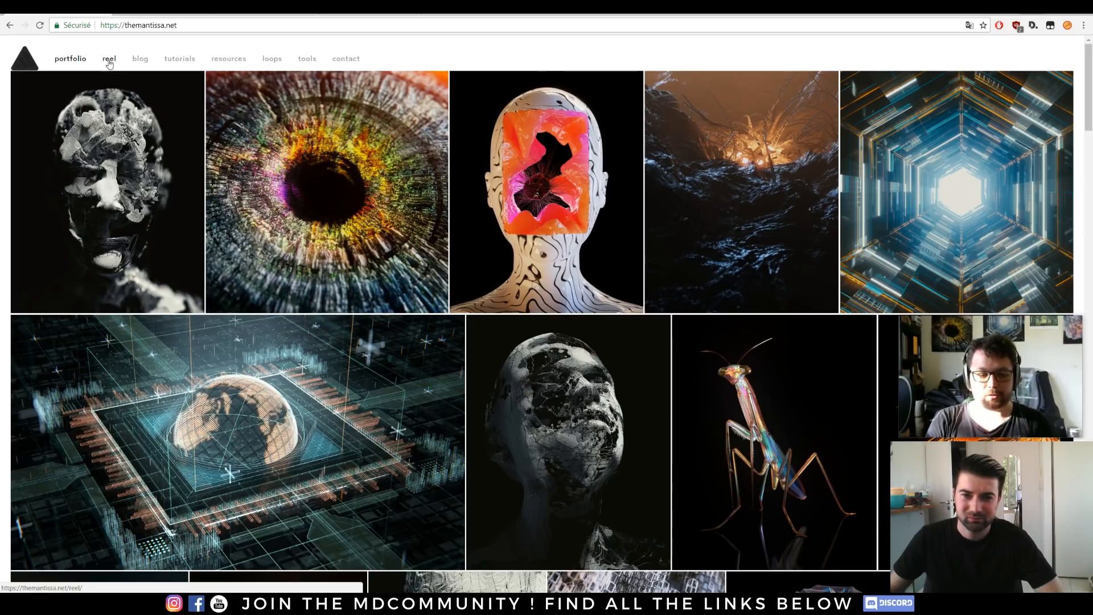
pyautogui.click(109, 59)
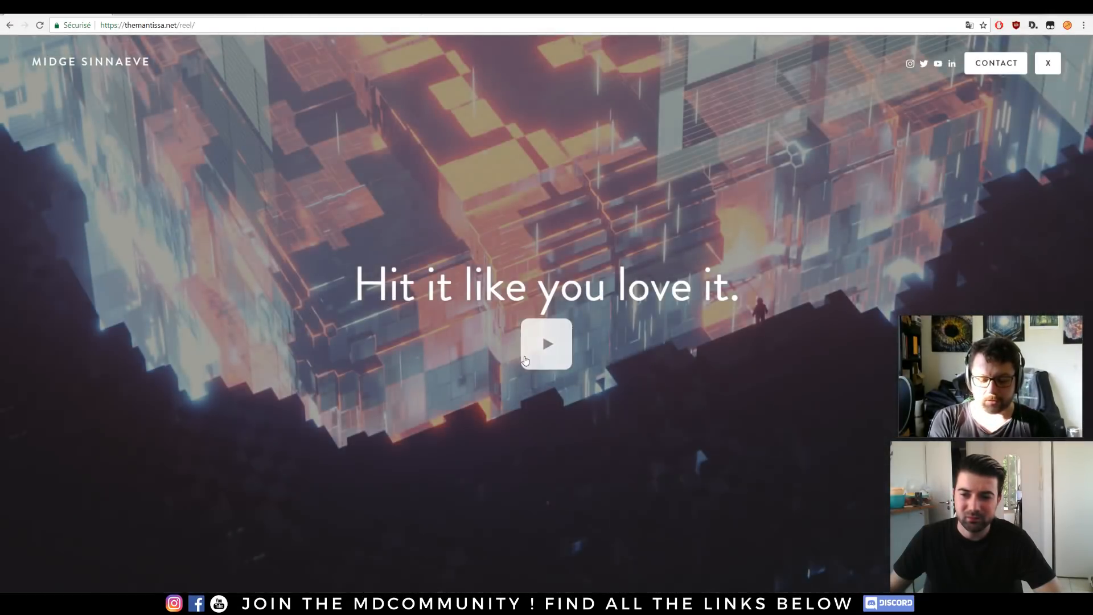
pyautogui.click(545, 344)
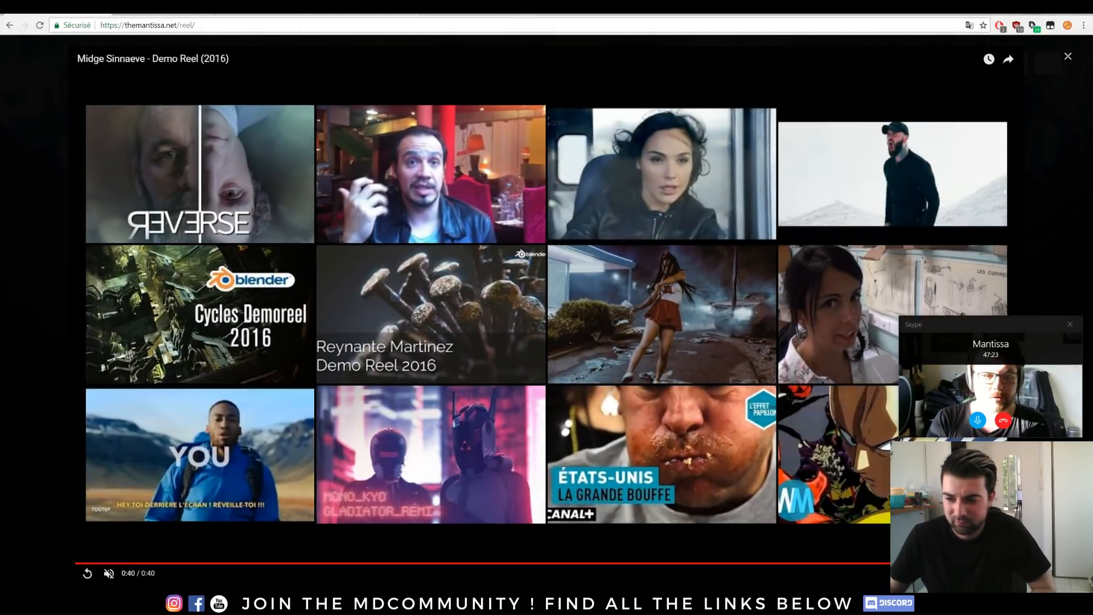
# Leave the demo reel's full-screen view for the portfolio home page and open the first artwork, the dark fragmented head
pyautogui.press('f')
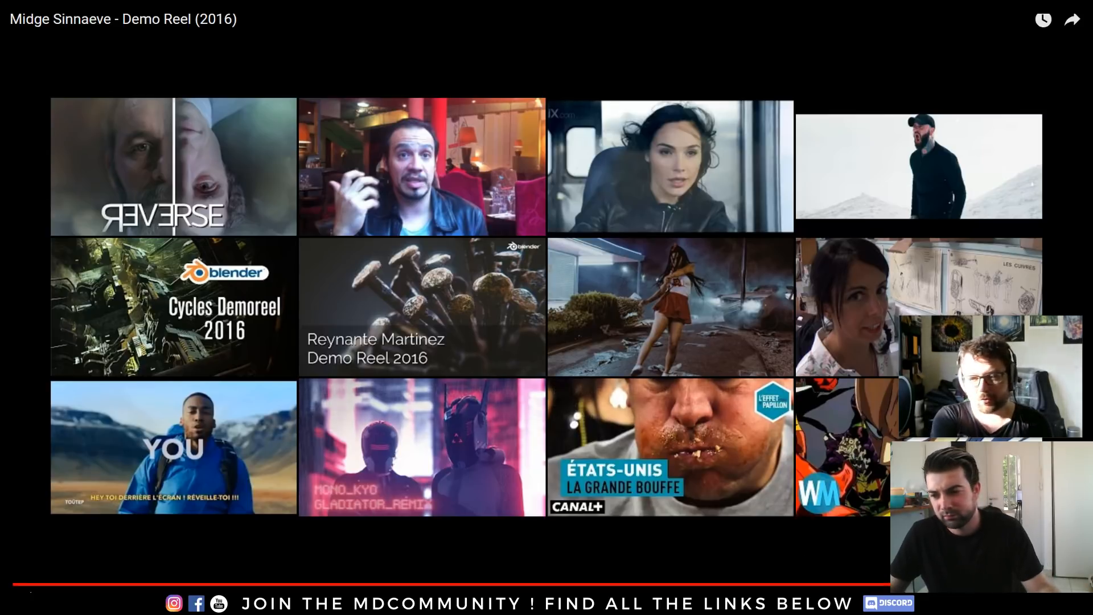
pyautogui.press('Escape')
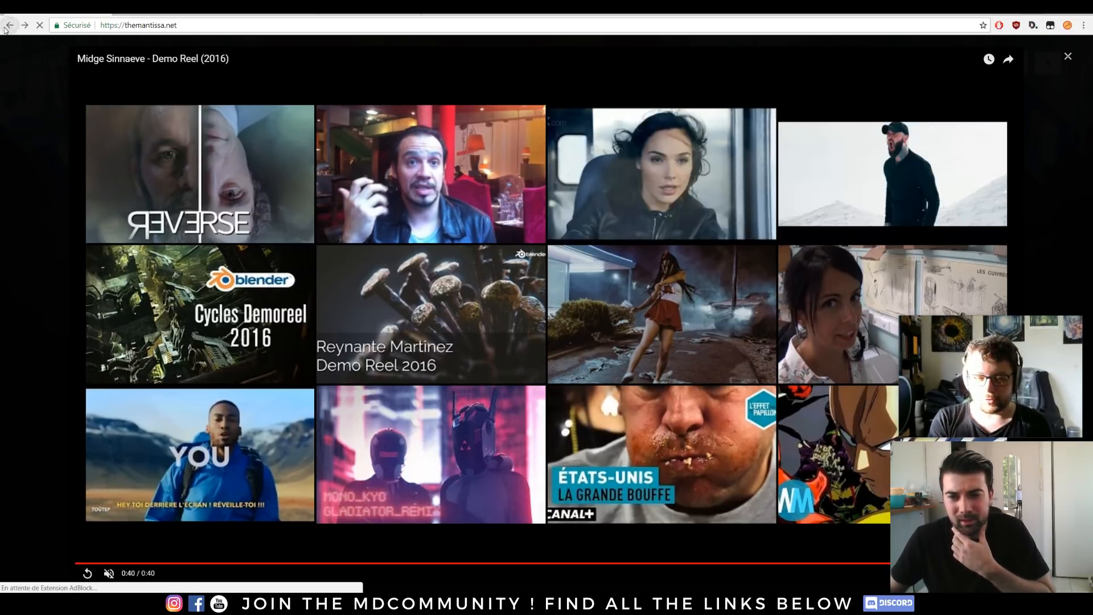
pyautogui.click(9, 25)
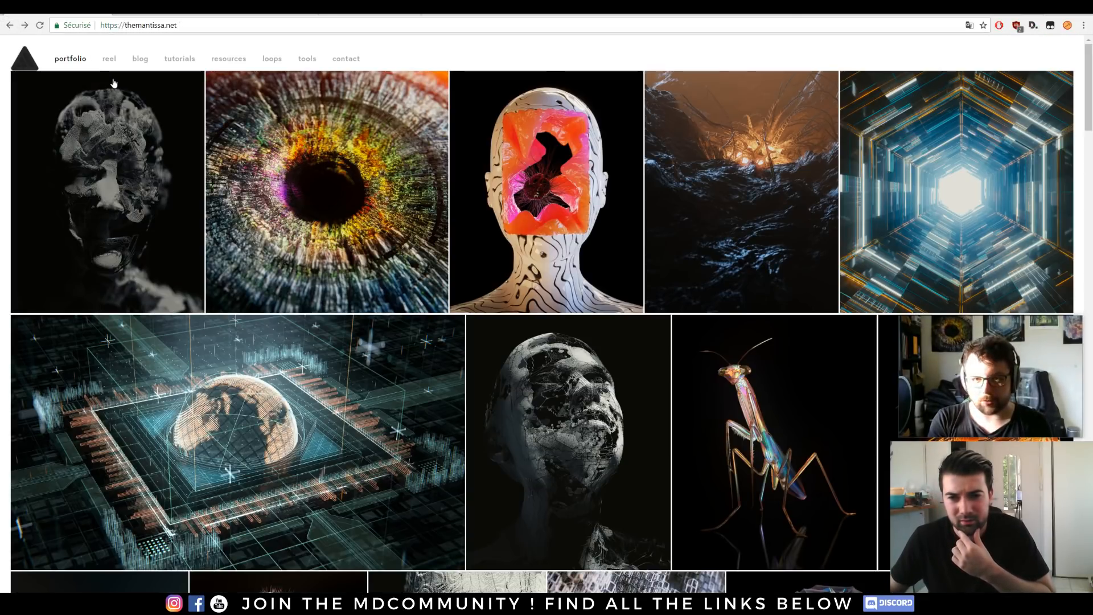
pyautogui.click(113, 90)
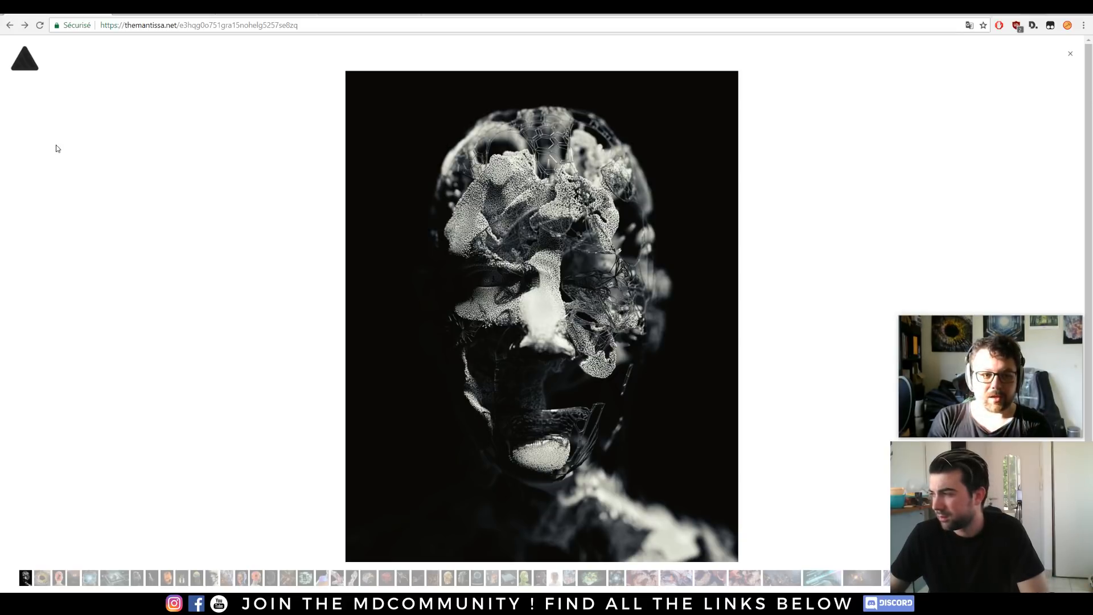
# View the colourful iris, orange-faced patterned head, glowing tendril landscape, hexagonal light tunnel and globe-on-chip artworks
pyautogui.click(44, 578)
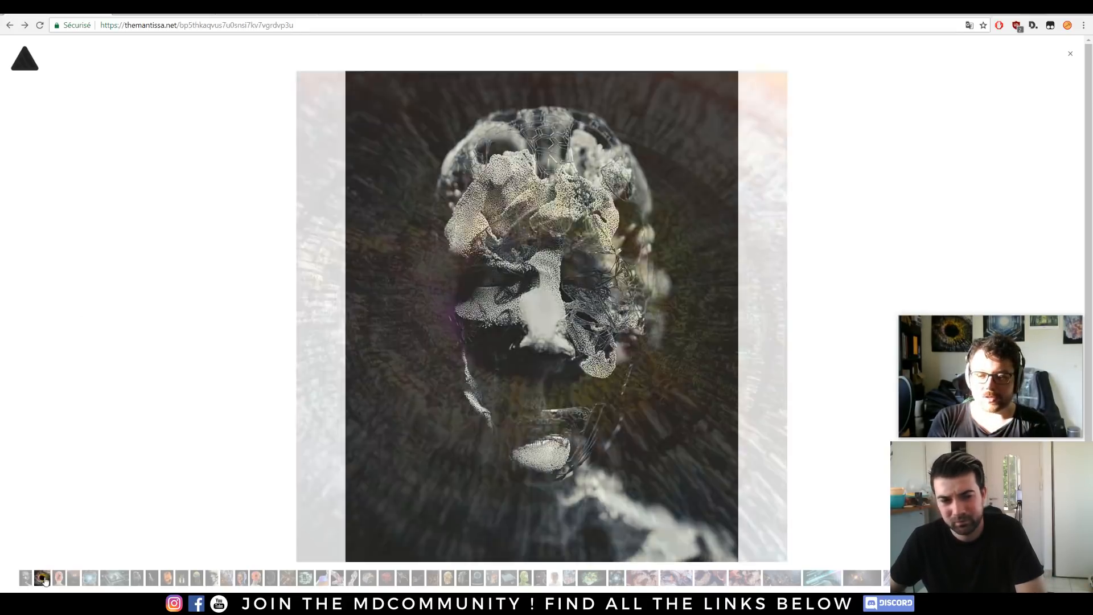
pyautogui.click(62, 579)
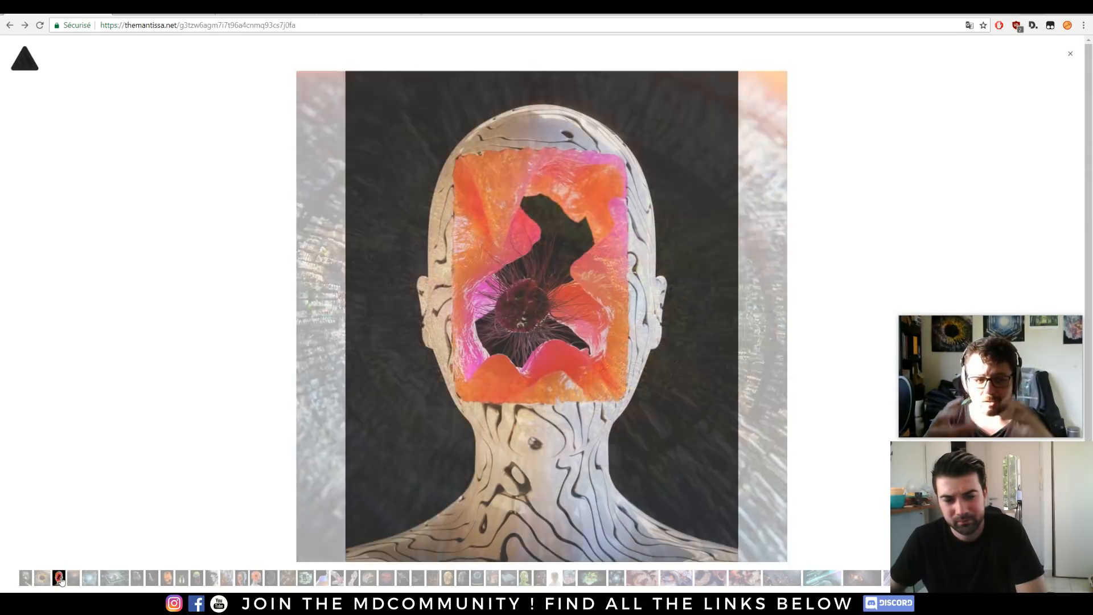
pyautogui.click(73, 579)
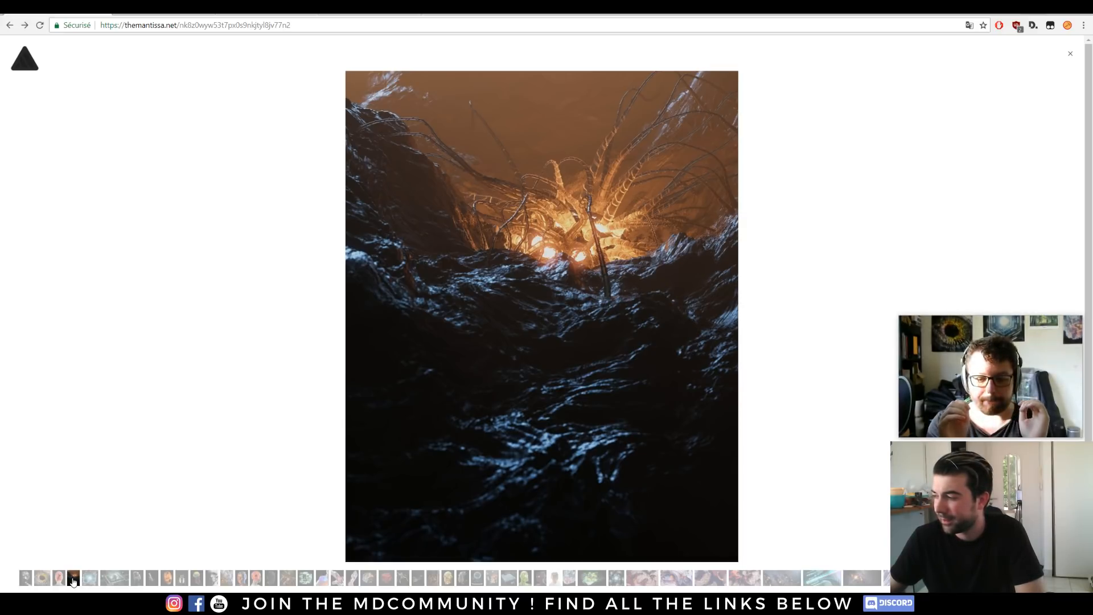
pyautogui.click(90, 579)
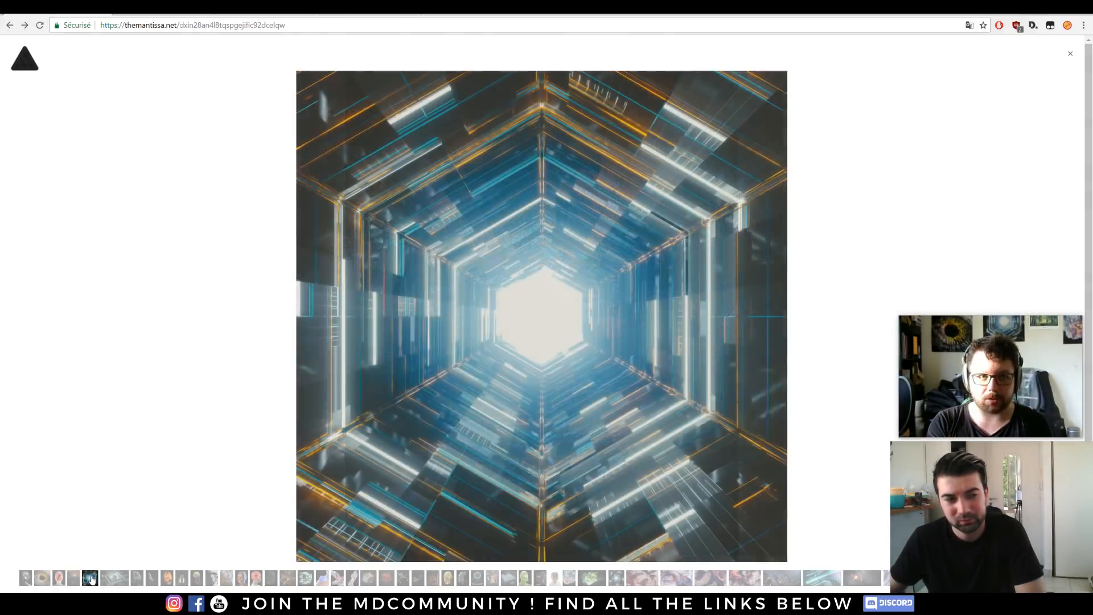
pyautogui.click(122, 573)
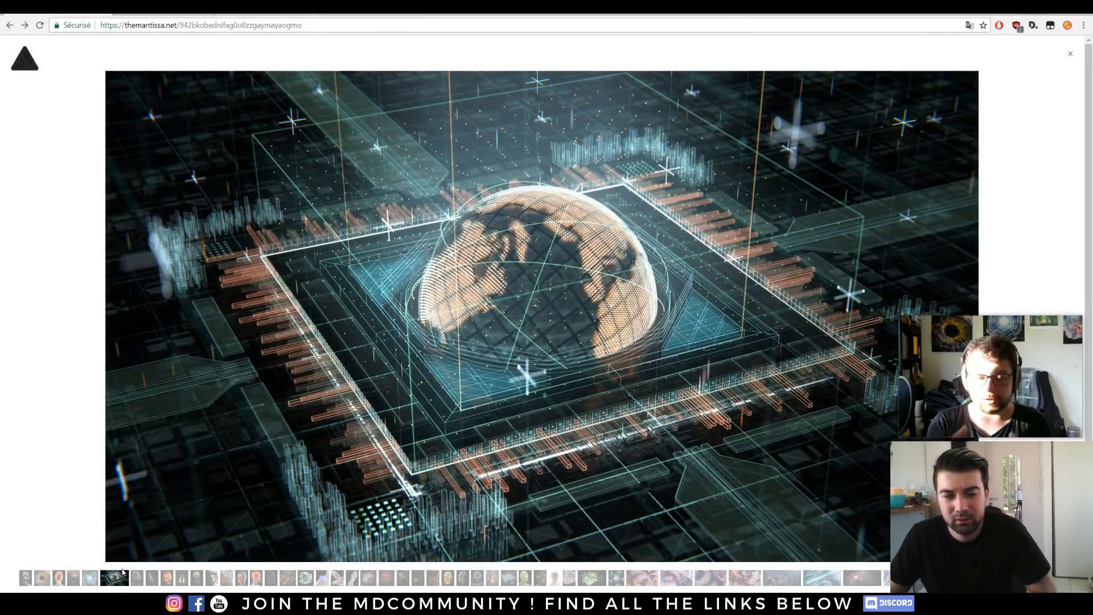
# View the cracked grey head, iridescent mantis, orange wireframe head, glass beetle, caterpillar and beaded skull-like face artworks
pyautogui.press('Right')
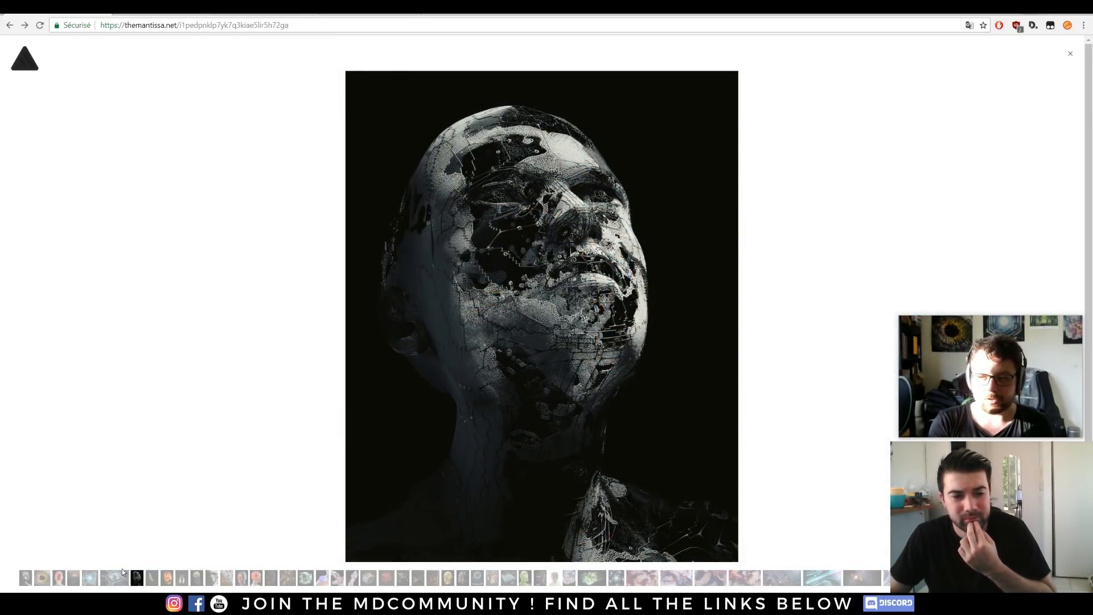
pyautogui.press('Right')
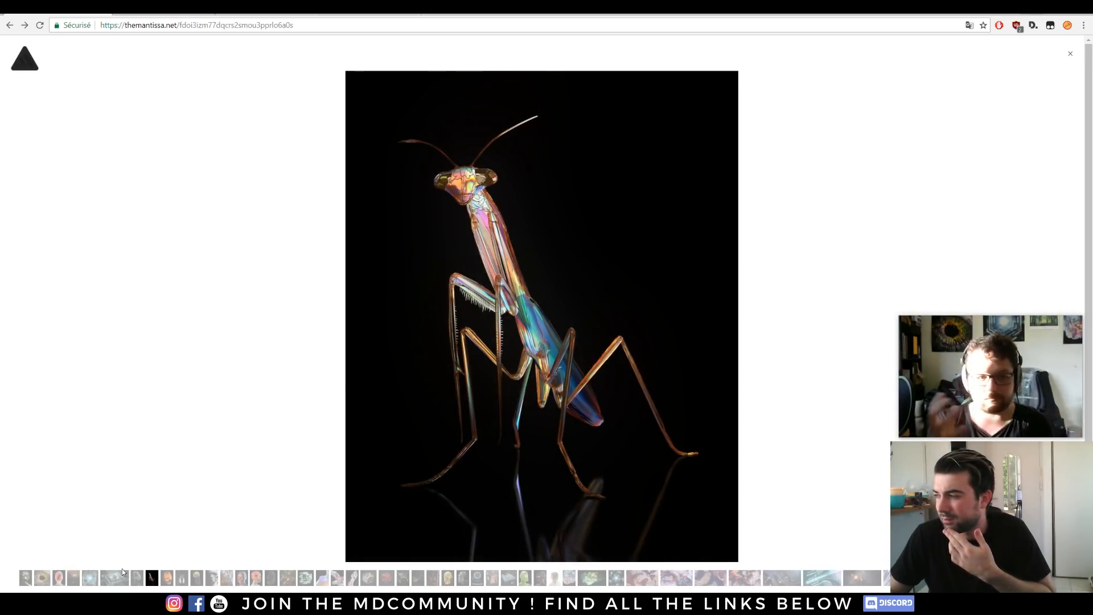
pyautogui.press('Right')
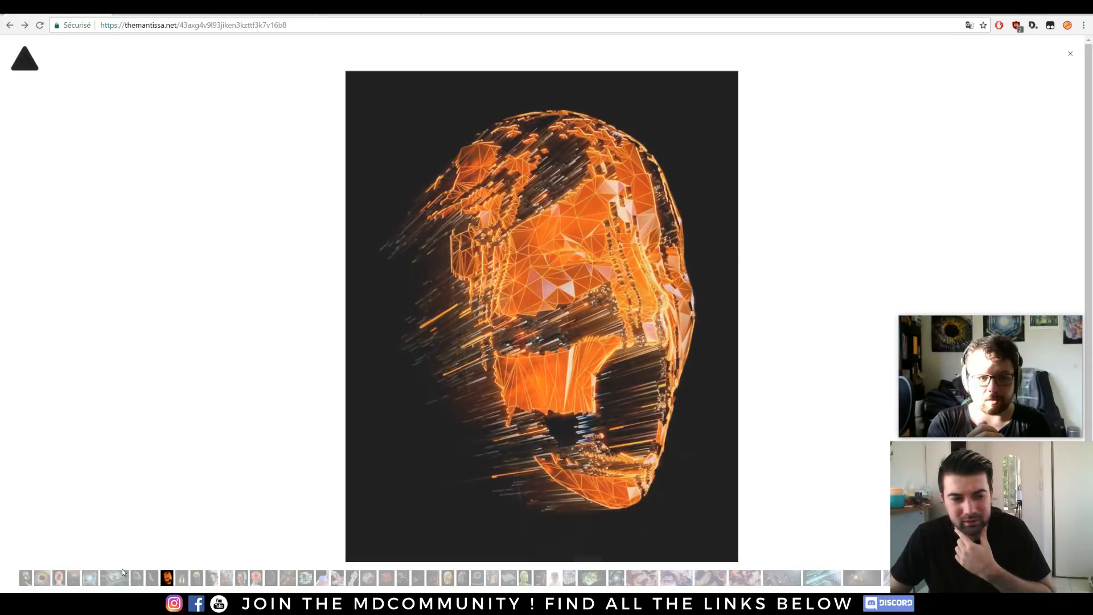
pyautogui.press('Right')
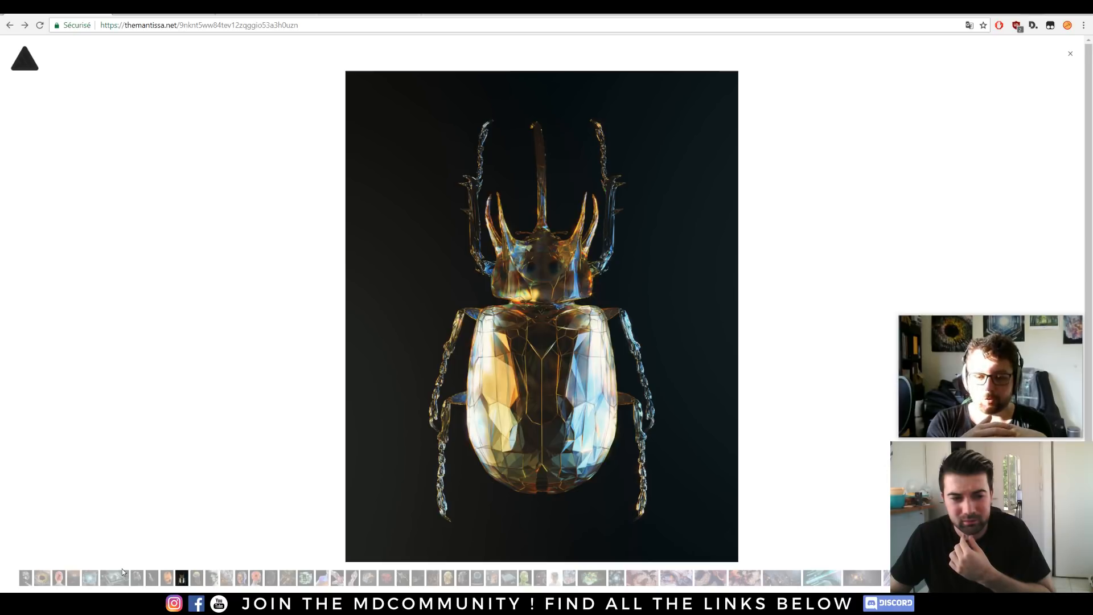
pyautogui.press('Right')
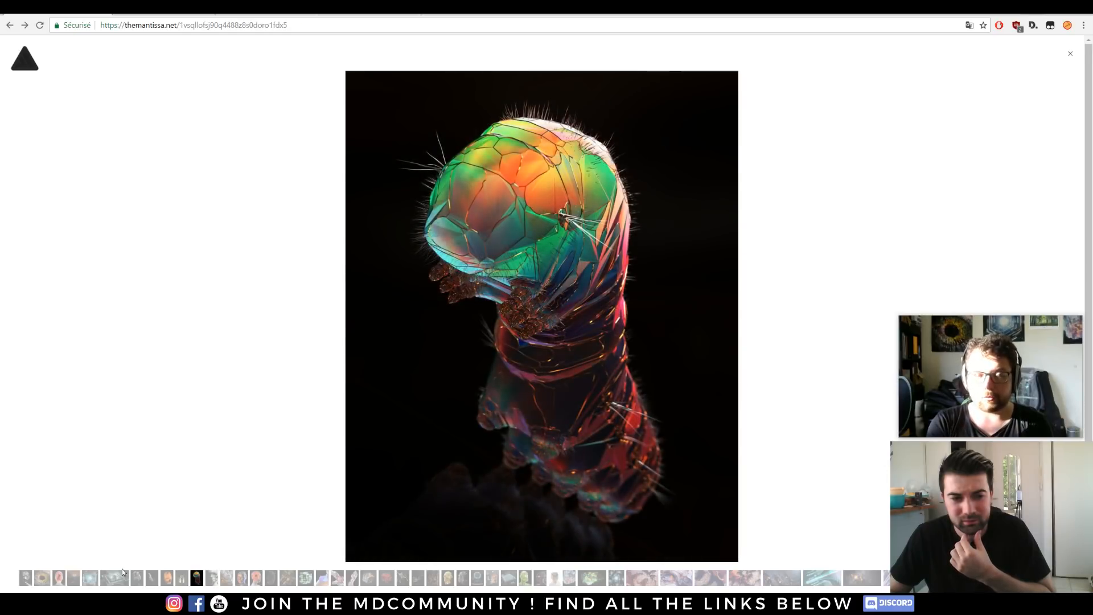
pyautogui.press('Right')
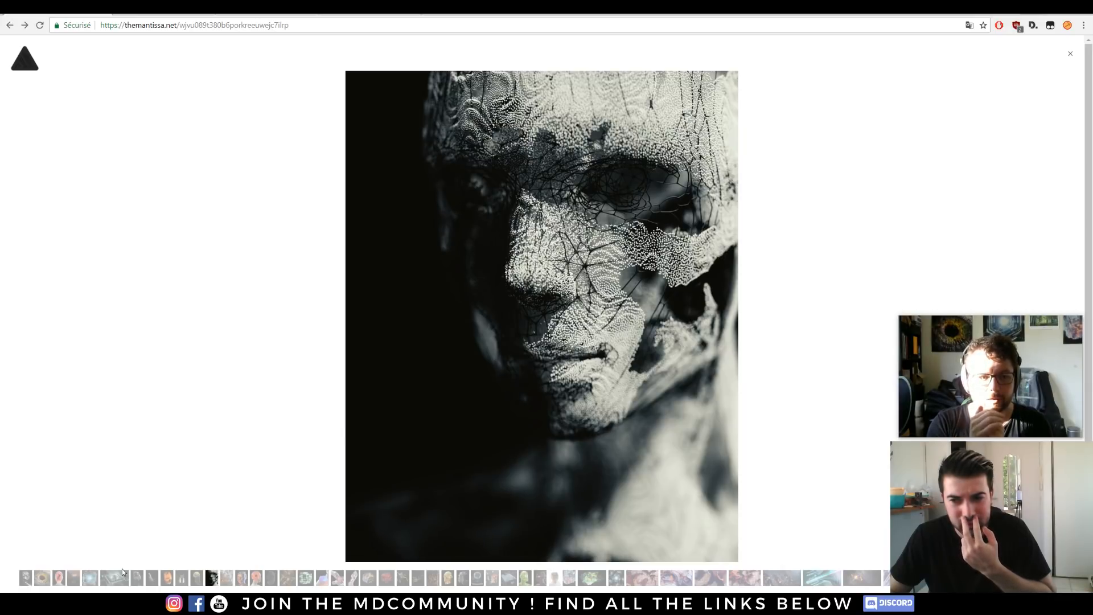
# Continue through the hexagon lattice, faceted portrait, orange flower head, dotted head, fiery circuit city and turquoise neon cube artworks
pyautogui.press('Right')
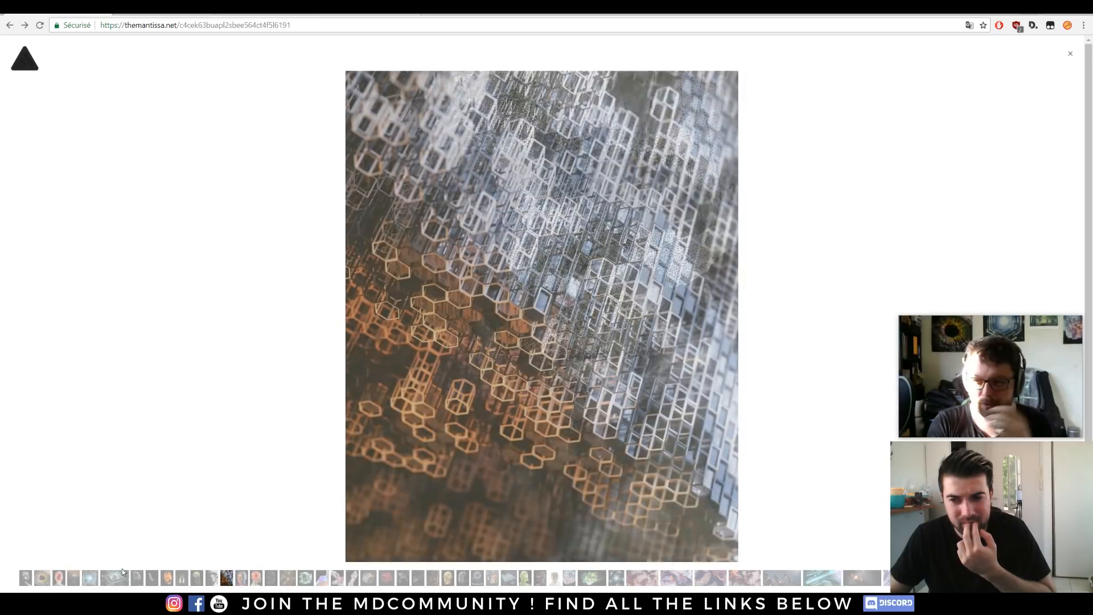
pyautogui.press('Right')
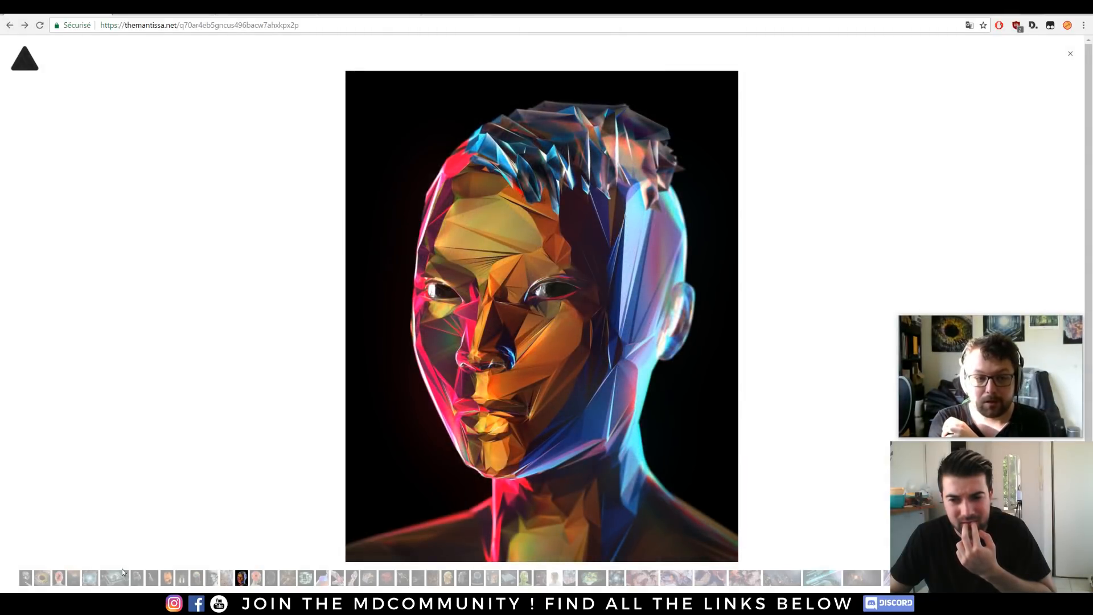
pyautogui.press('Right')
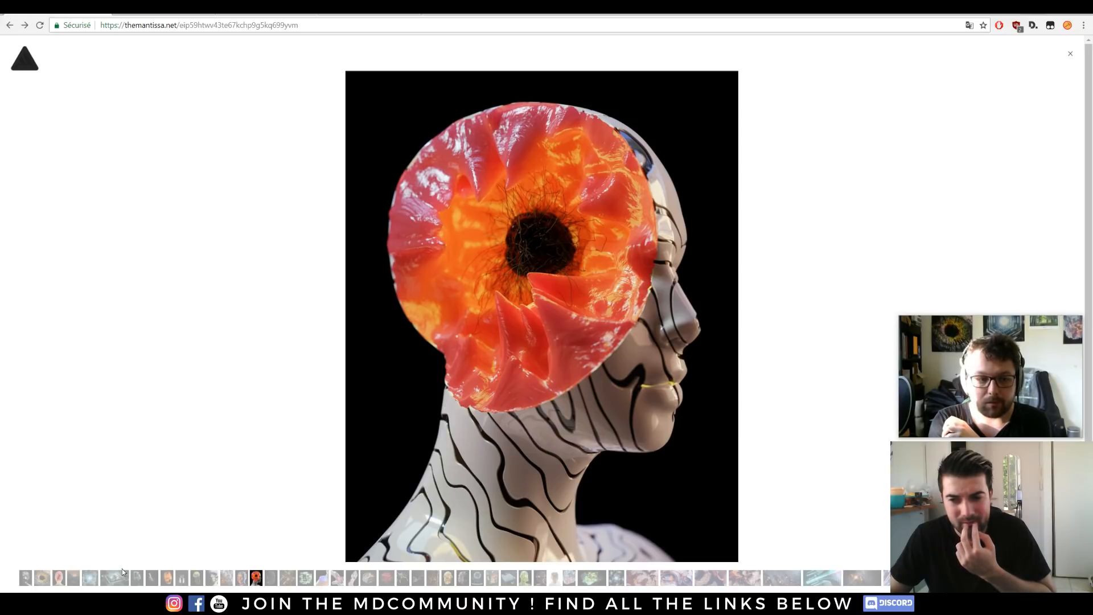
pyautogui.press('Right')
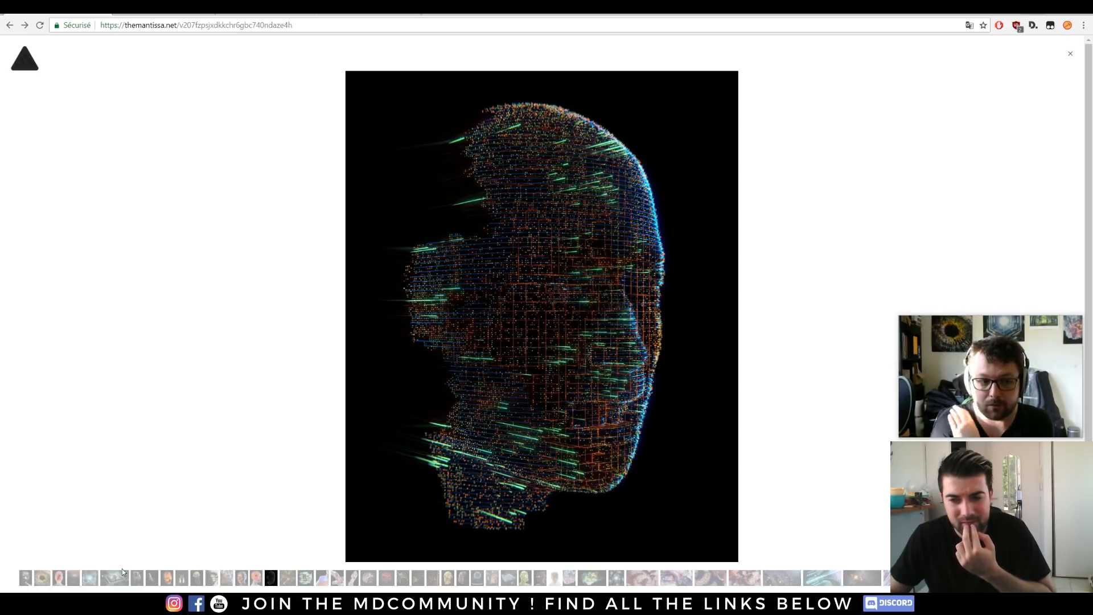
pyautogui.press('Right')
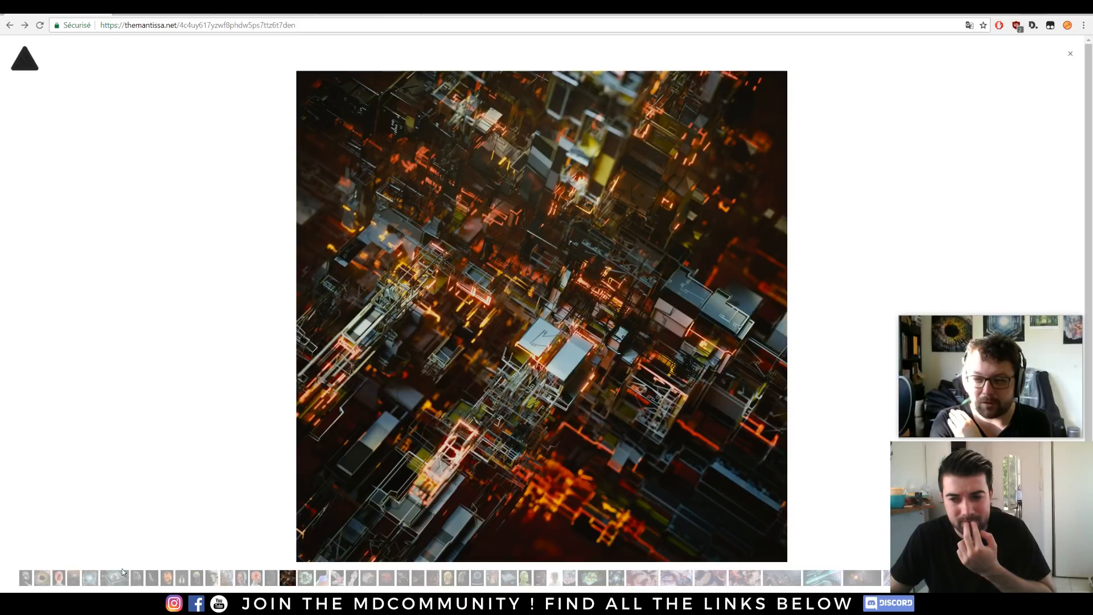
pyautogui.press('Right')
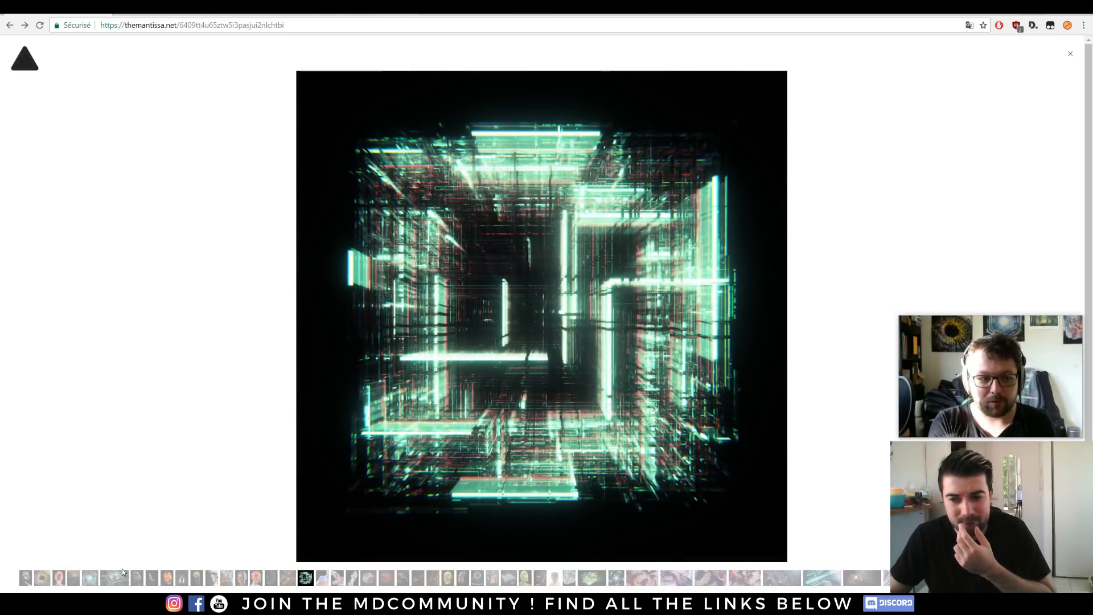
# View the purple crystal shoulder, the patterned foot, and the gold-blue and red fragmented cubes
pyautogui.press('Right')
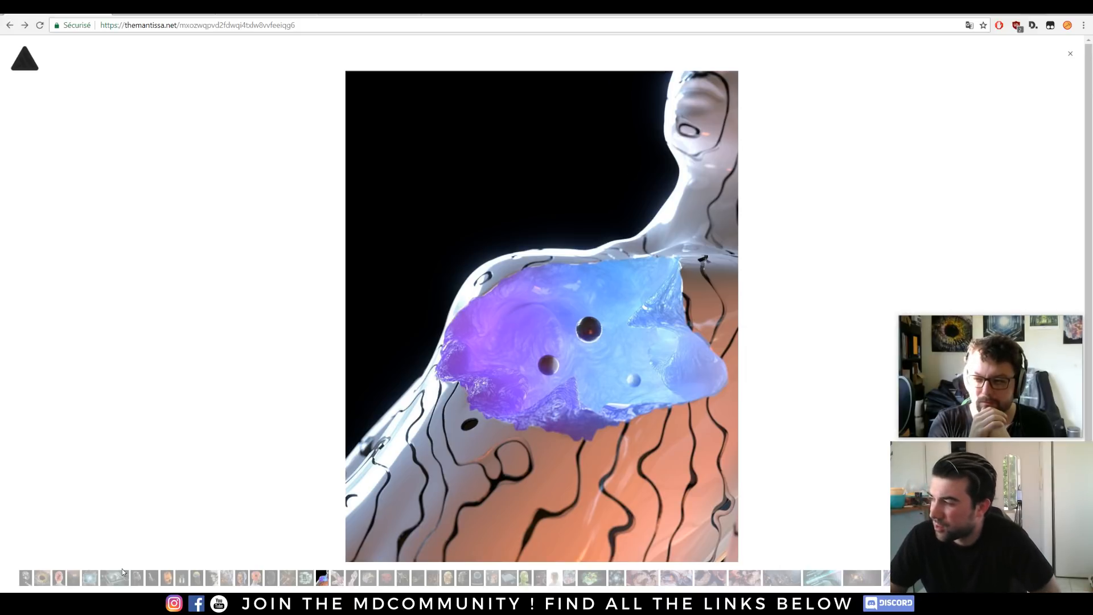
pyautogui.press('Right')
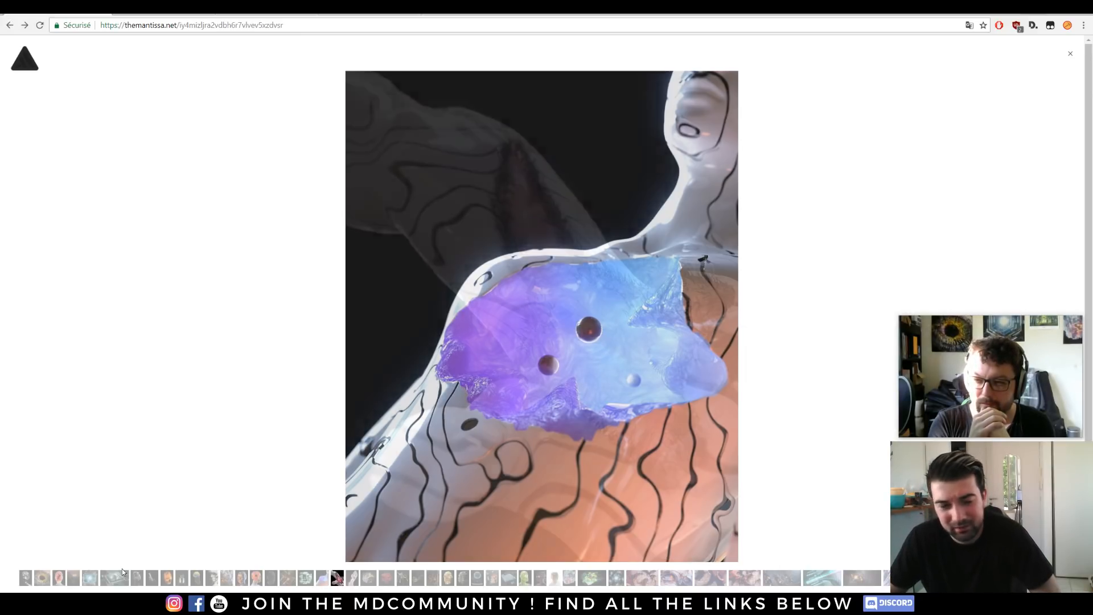
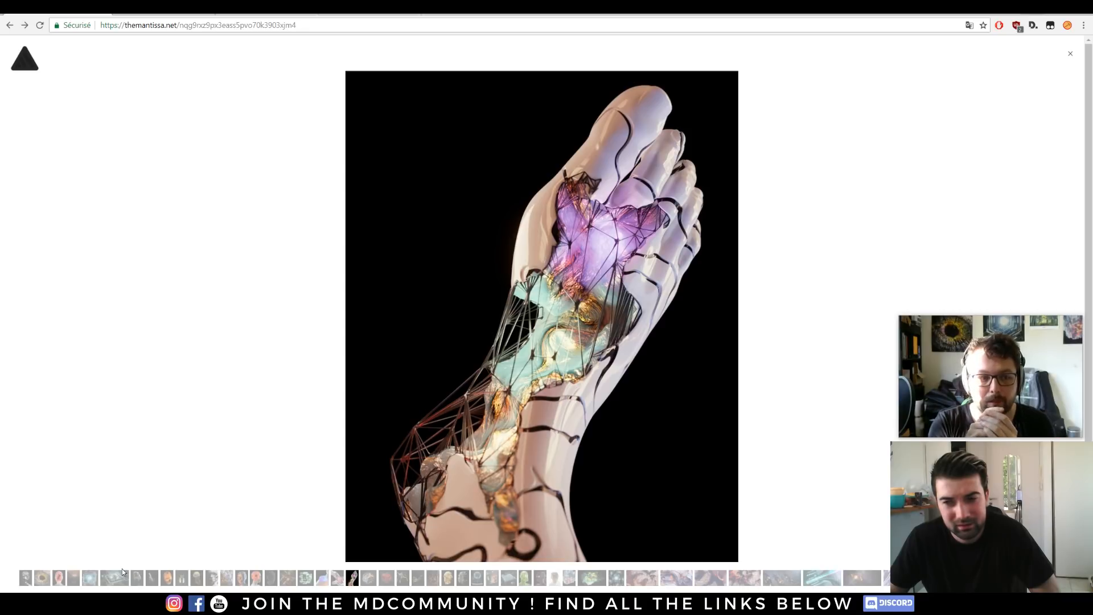
pyautogui.press('Right')
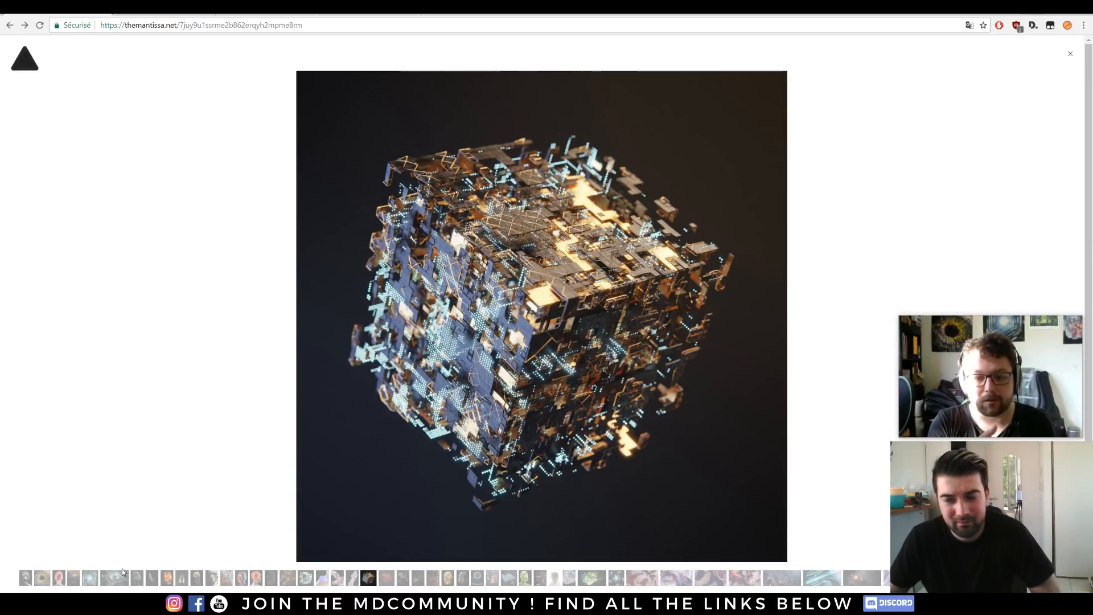
pyautogui.press('Right')
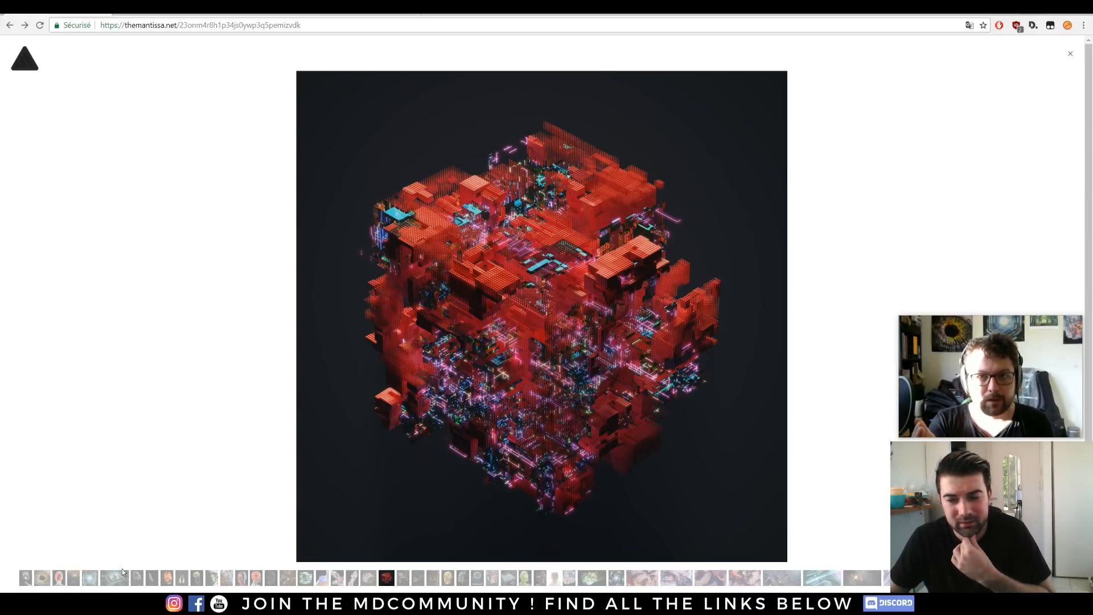
# View the iridescent ant and spider, the amber window-grid piece and the two glowing wireframe heads with light streaks
pyautogui.press('Right')
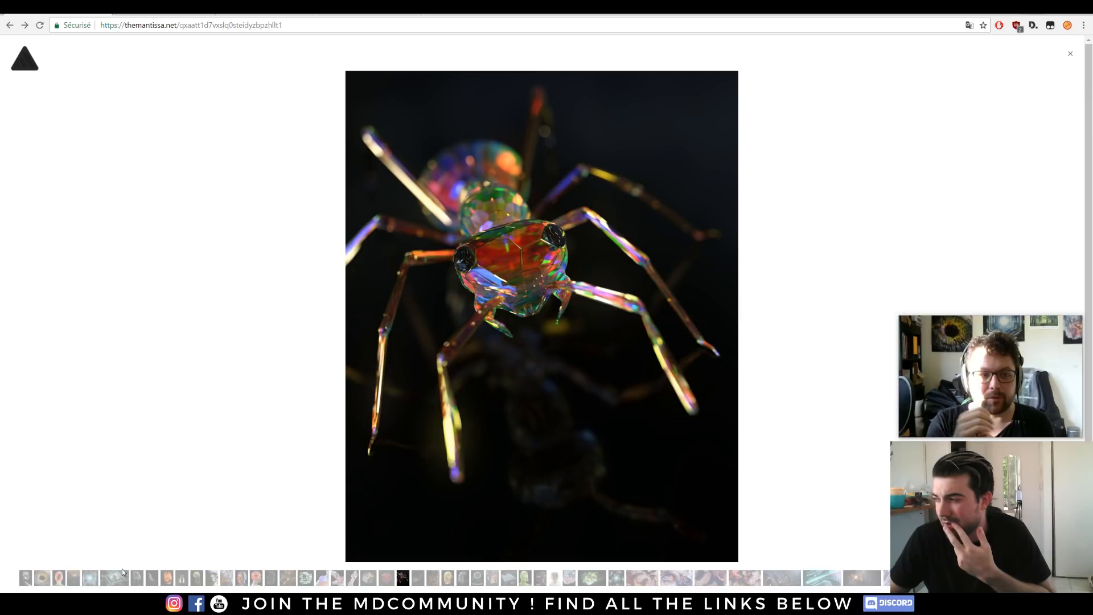
pyautogui.press('Right')
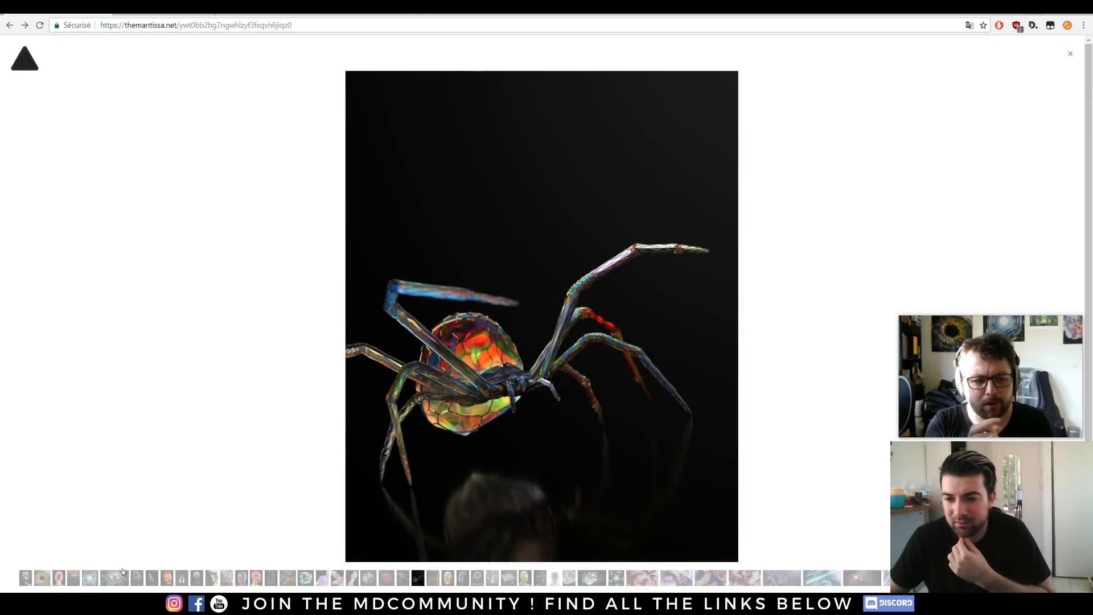
pyautogui.press('Right')
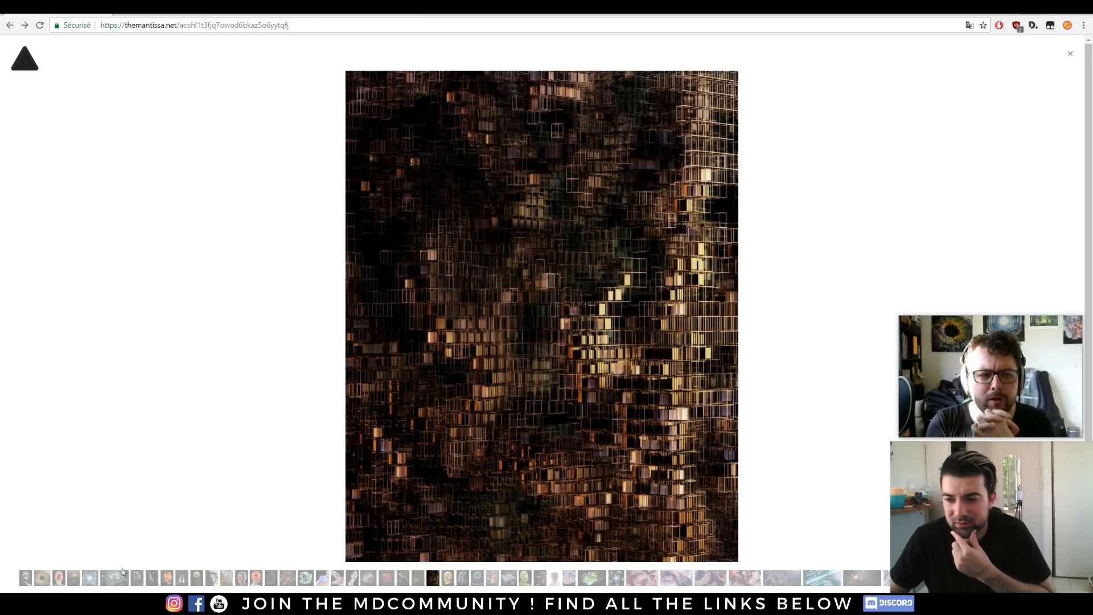
pyautogui.press('Right')
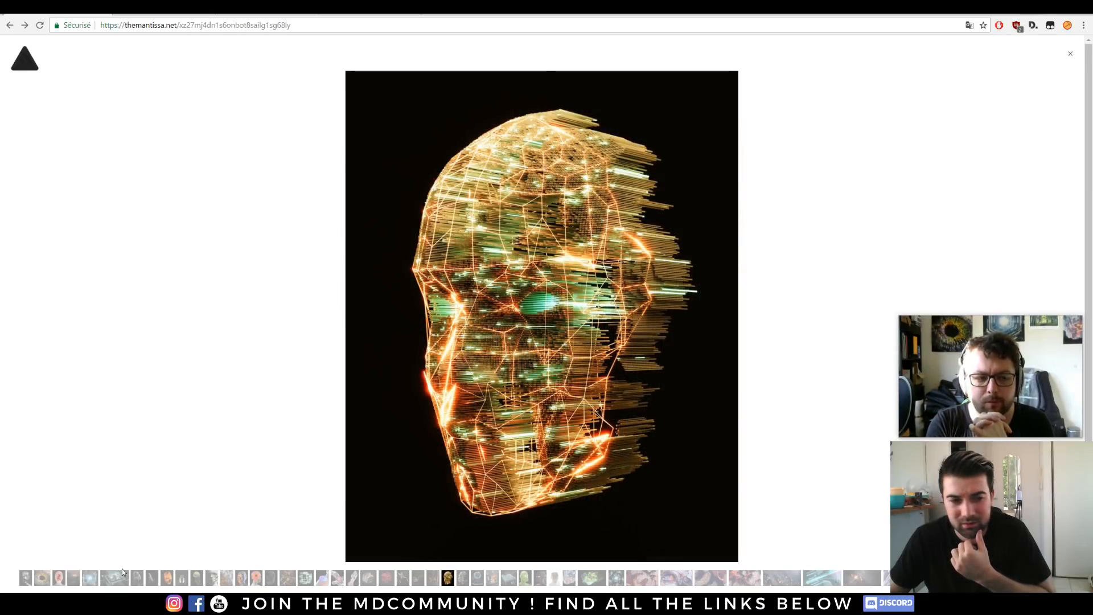
pyautogui.press('Right')
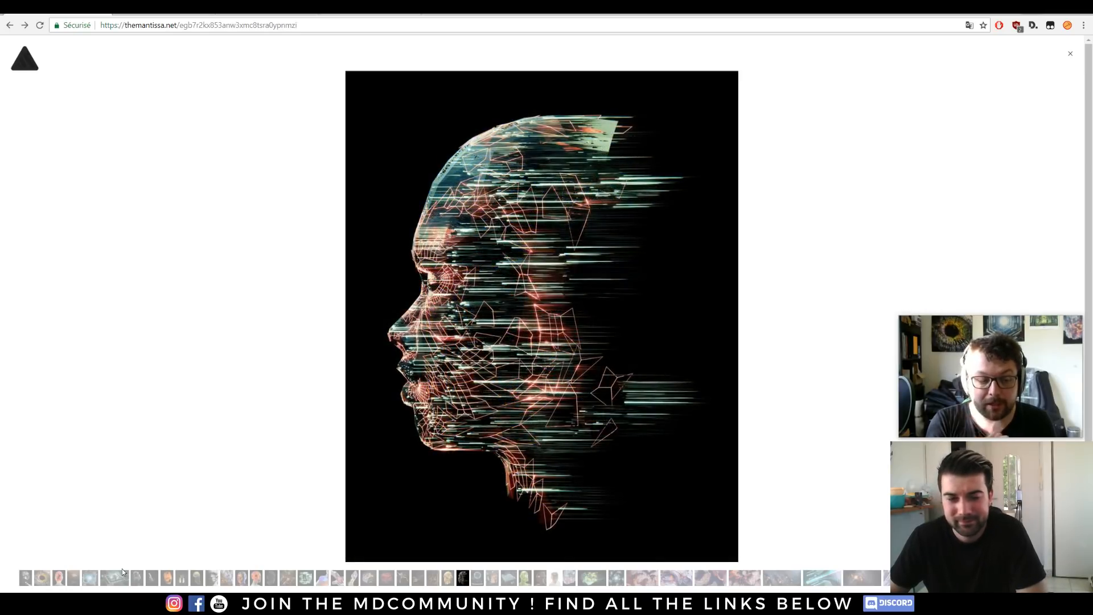
# View the holographic globe, glowing block tower, wireframe terrain and green low-poly head artworks
pyautogui.press('Right')
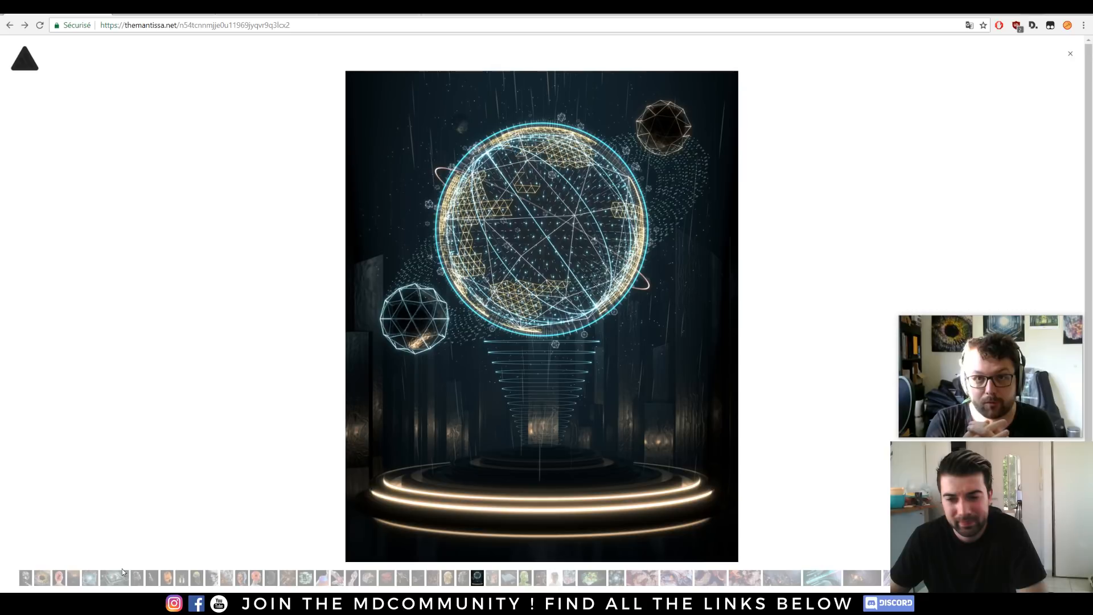
pyautogui.press('Right')
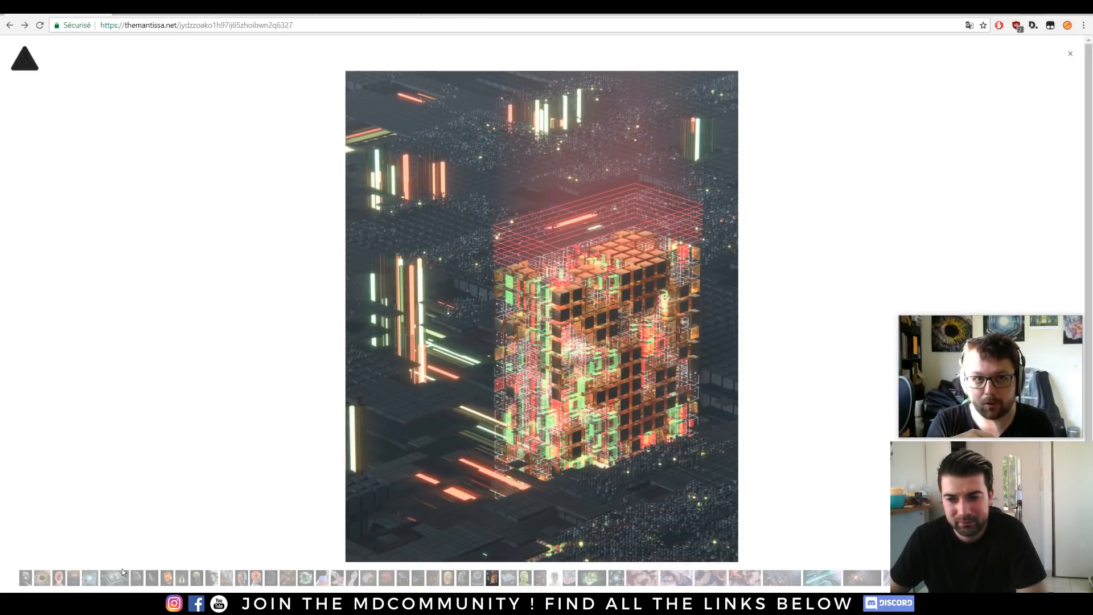
pyautogui.press('Right')
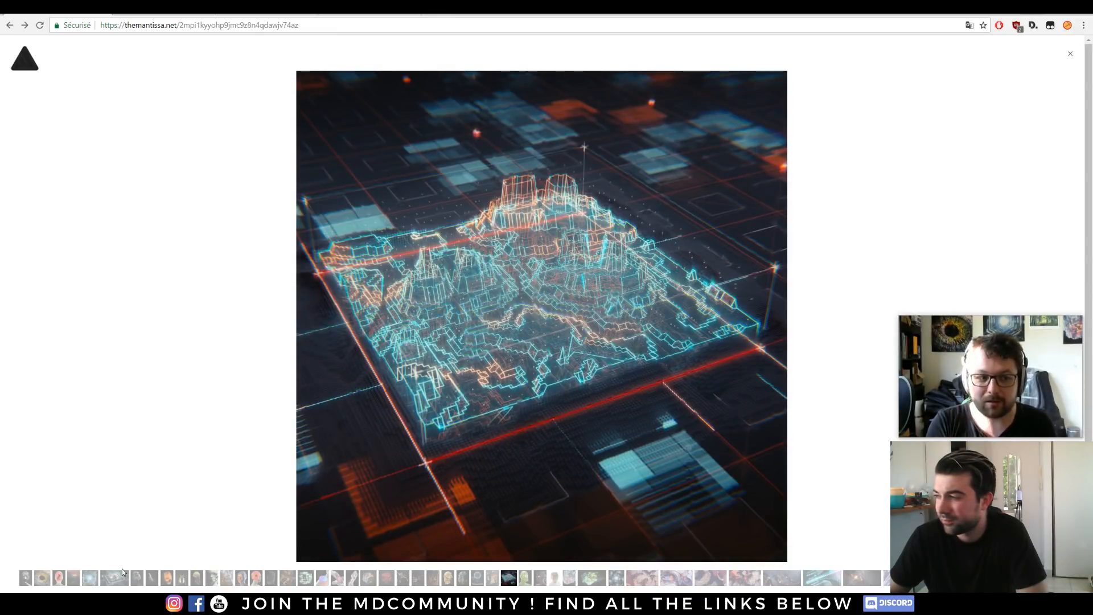
pyautogui.press('Right')
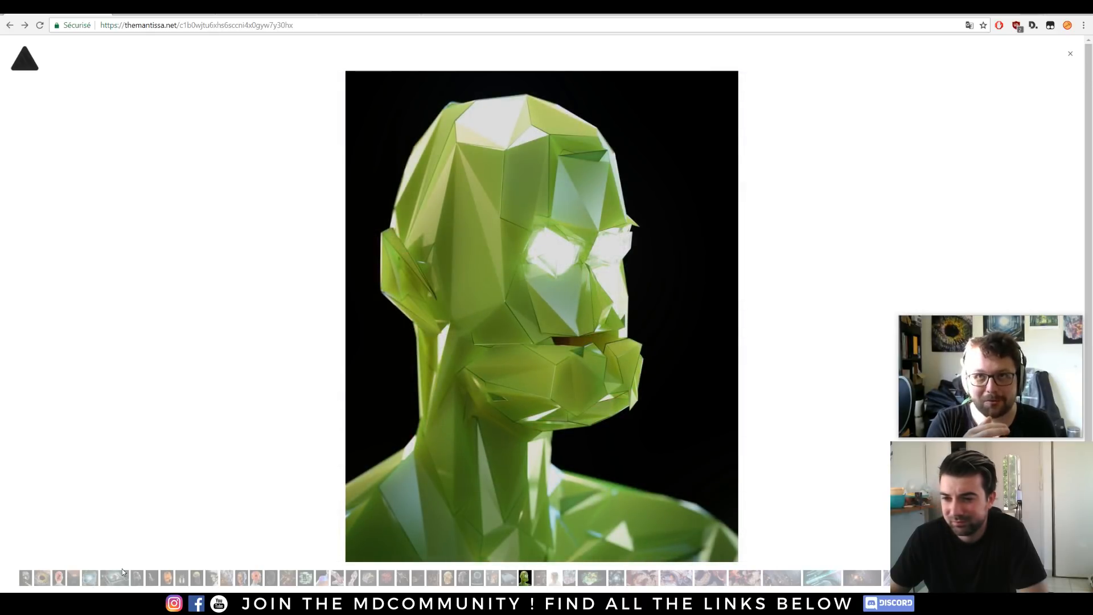
# View the dark low-poly head with purple eyes, the glowing green glass cubes and the blue pentagonal tunnel artworks
pyautogui.press('Right')
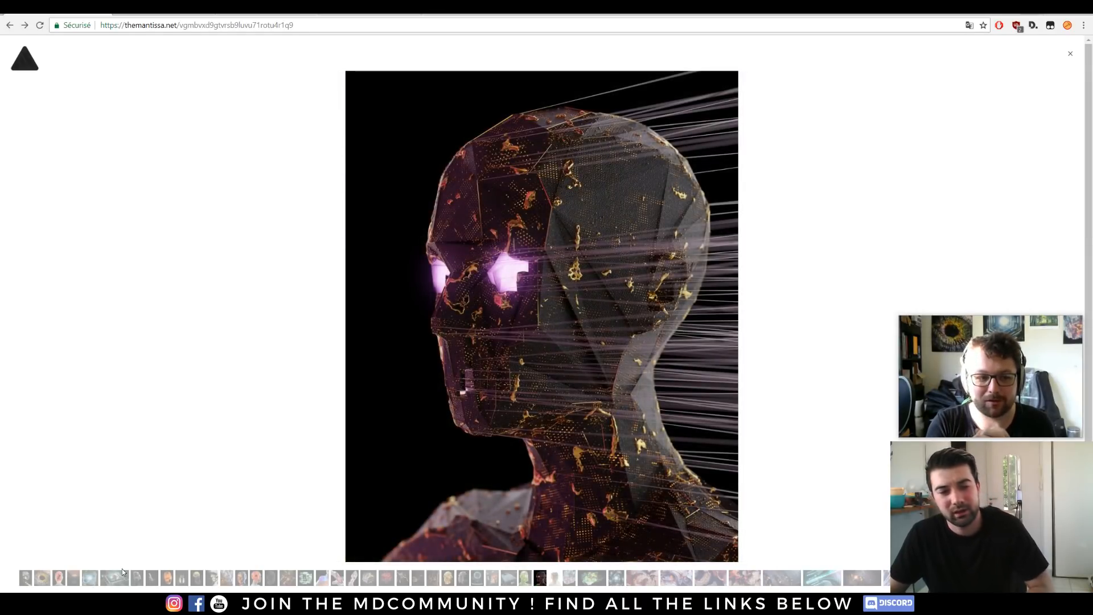
pyautogui.press('Right')
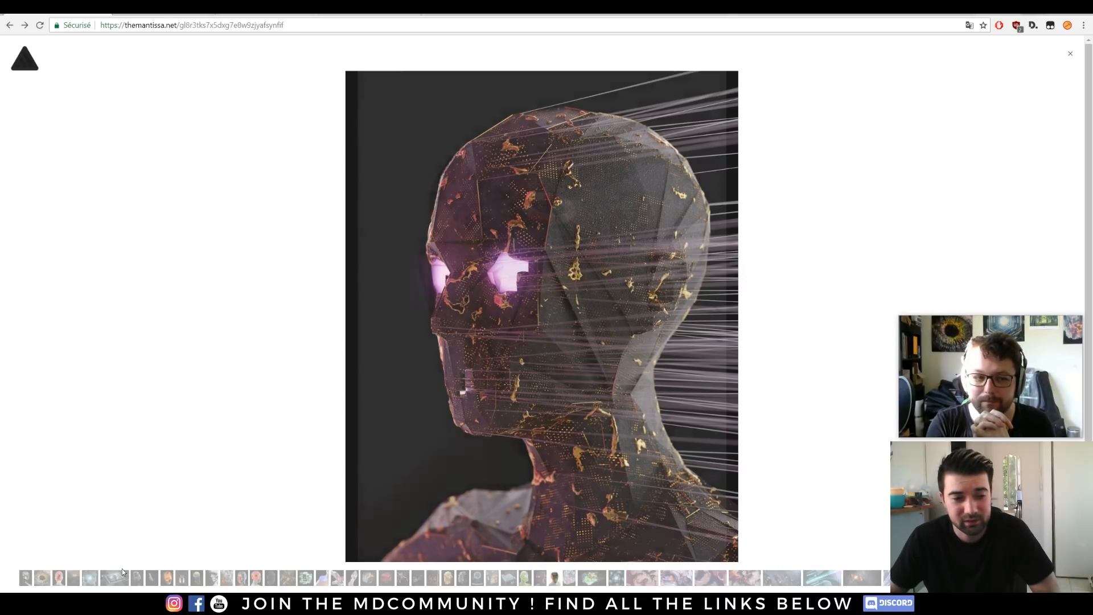
pyautogui.press('Right')
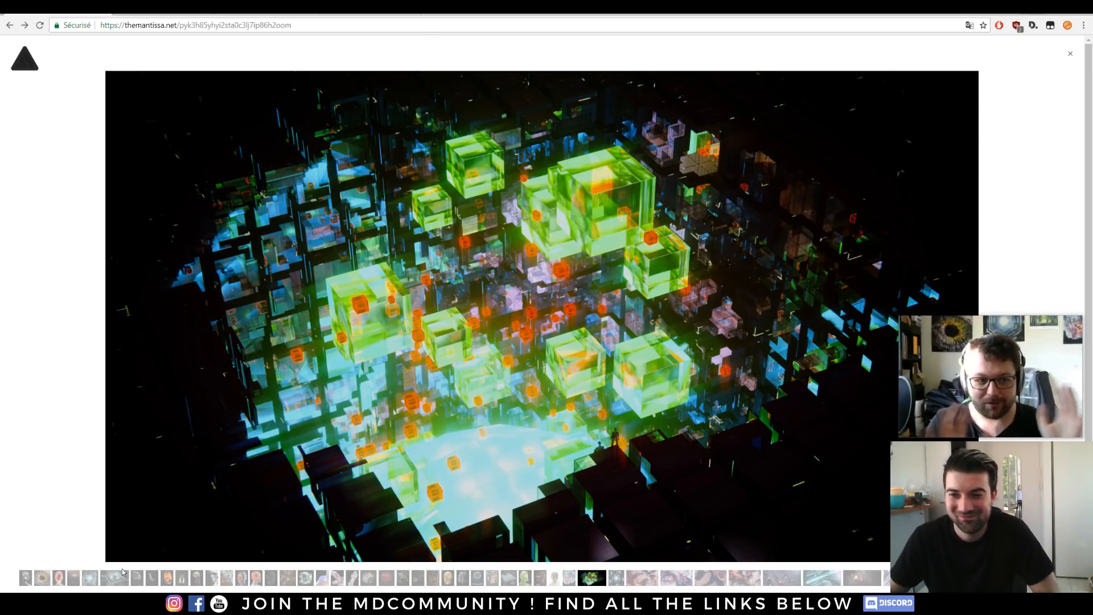
pyautogui.press('Right')
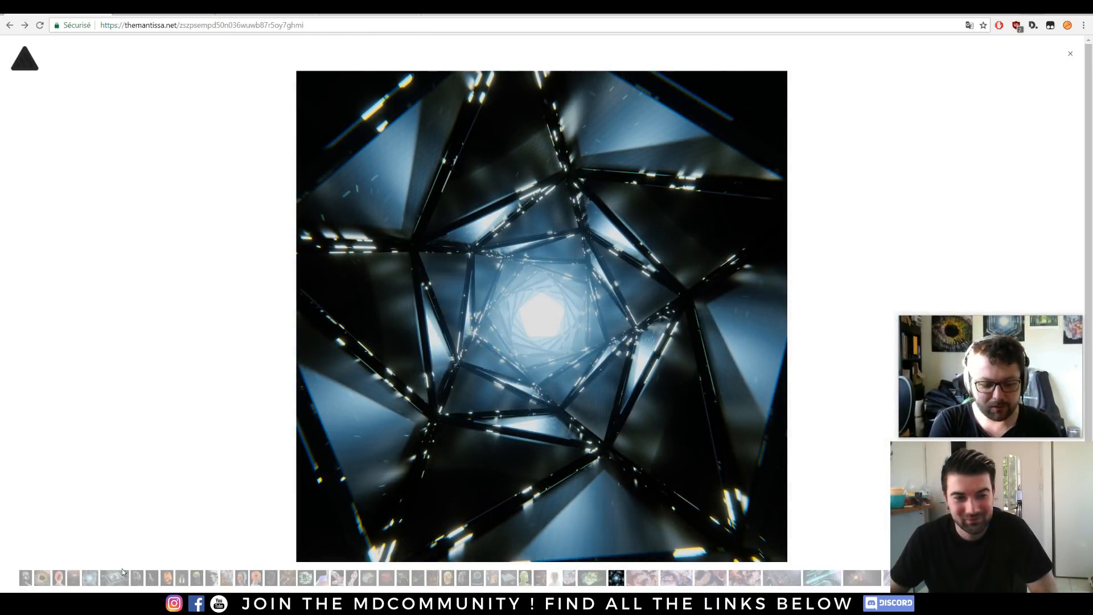
# View the series of red, orange and cream fractal rock artworks and the dark metallic chain links
pyautogui.press('Right')
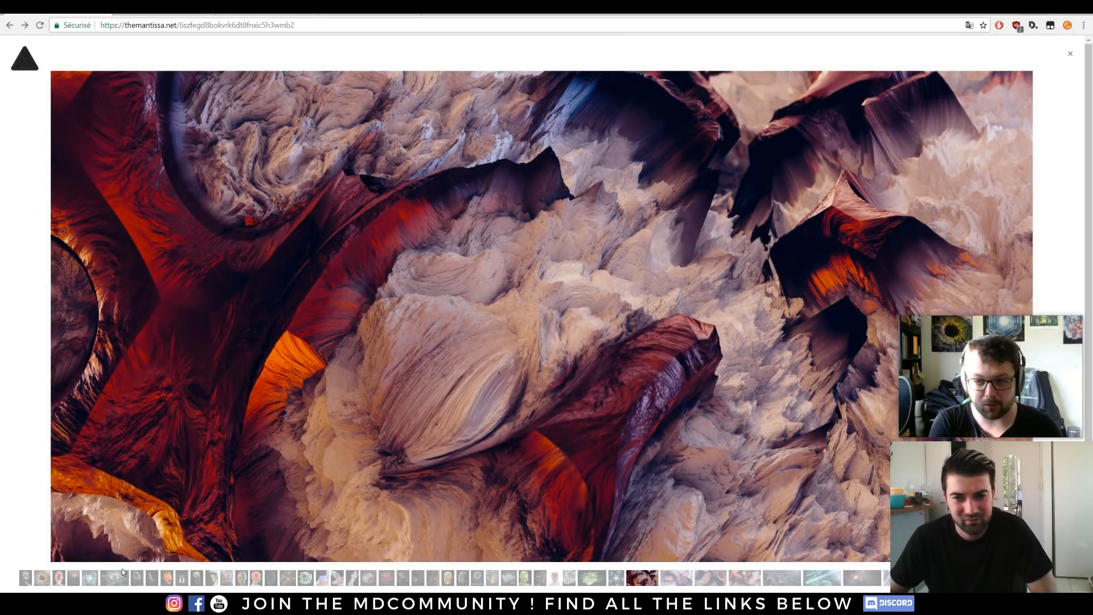
pyautogui.press('Right')
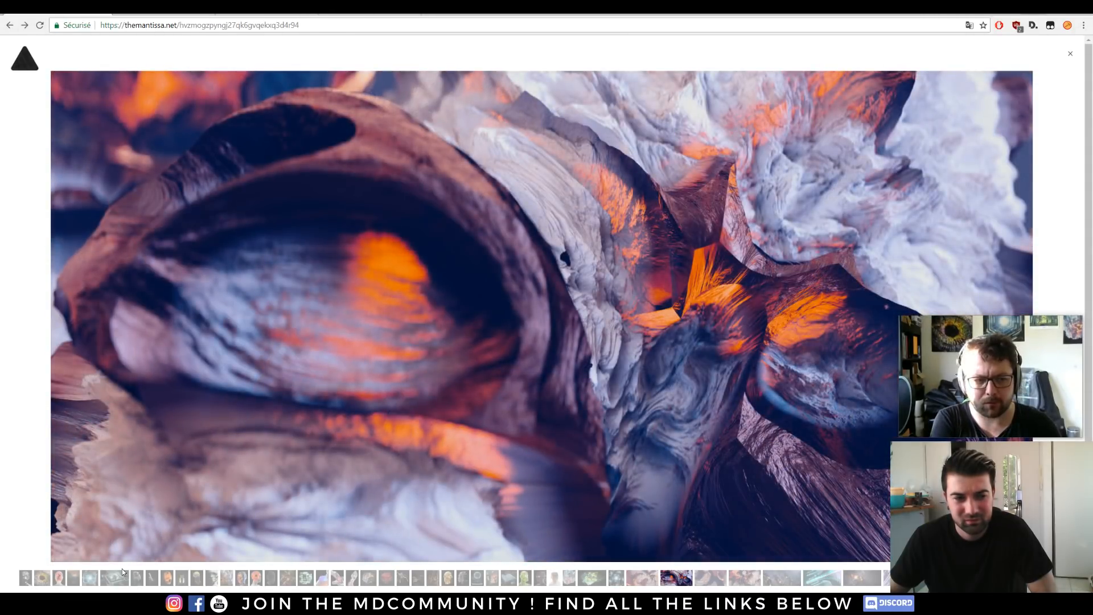
pyautogui.press('Right')
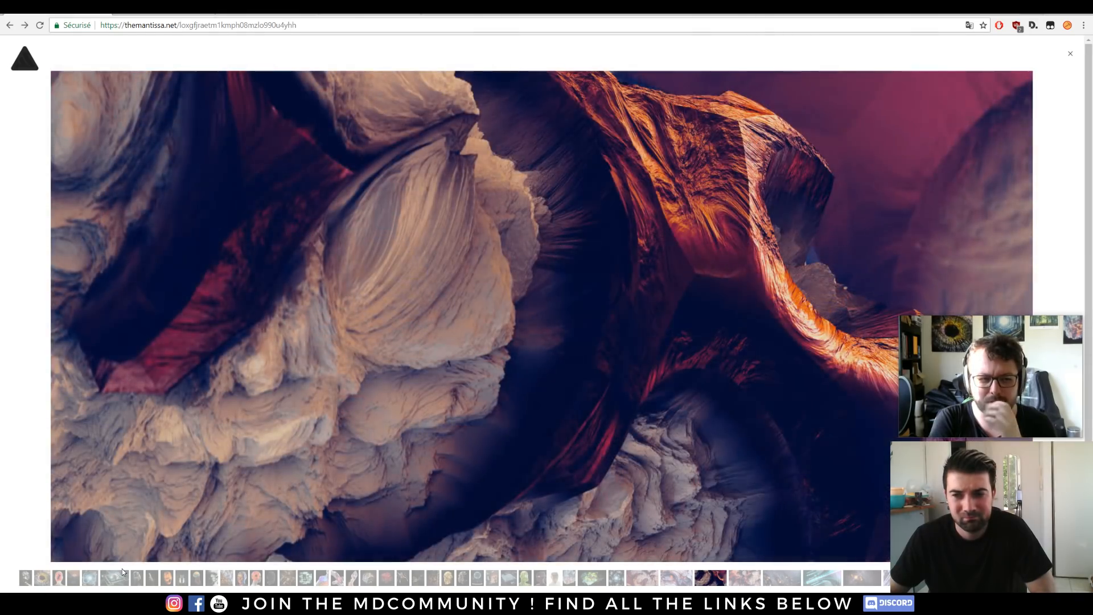
pyautogui.press('Right')
pyautogui.press('Right')
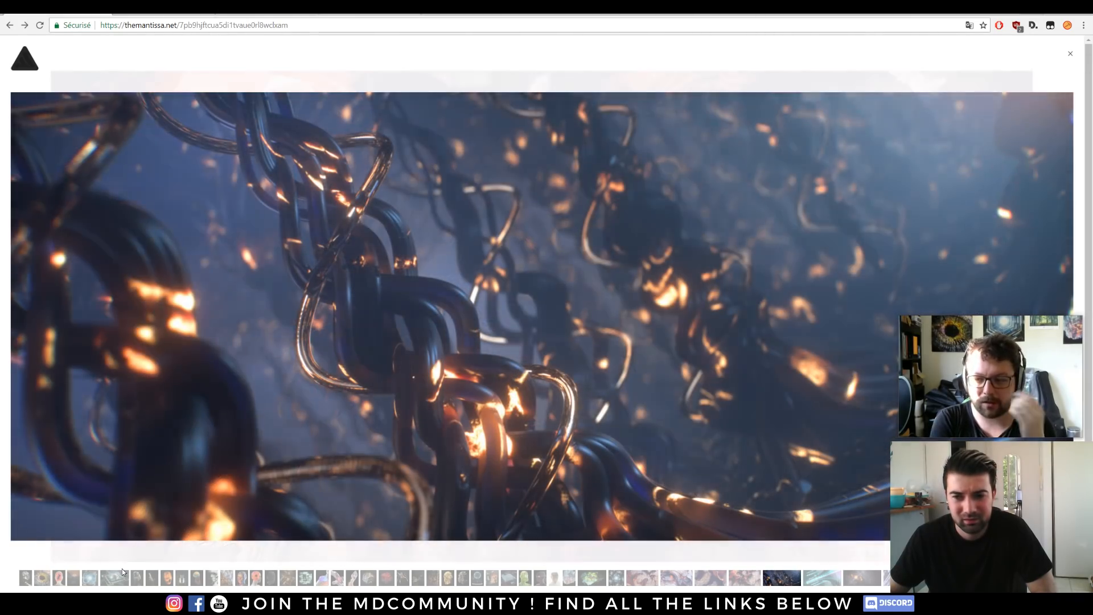
# View the turquoise ringed tubes, crystal hands with orb, streaked strands, dark spikes, glowing glass head and fiery street portal artworks
pyautogui.press('Right')
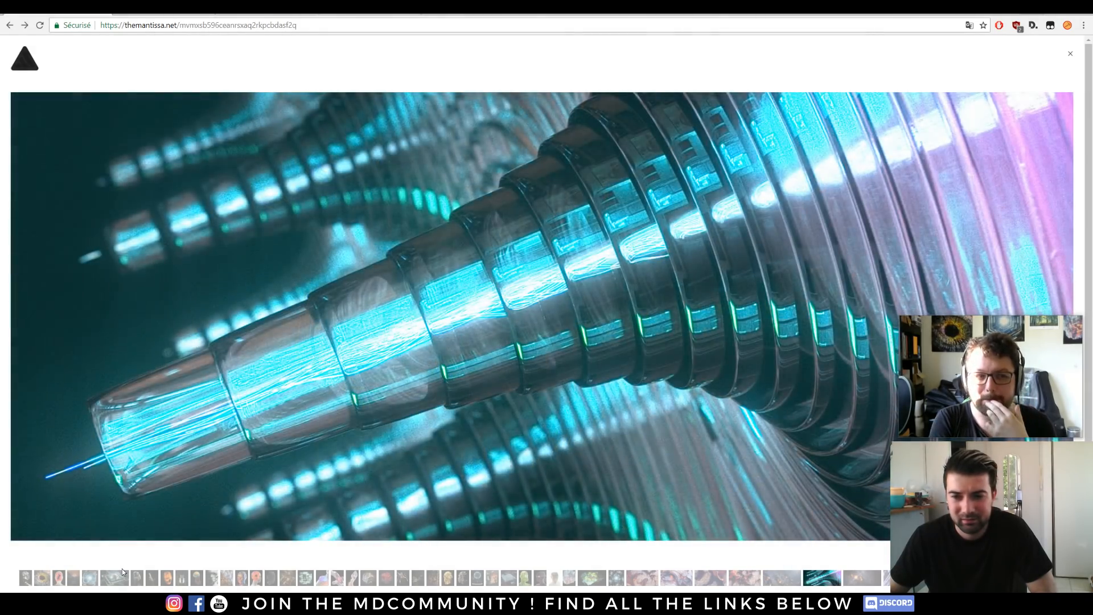
pyautogui.press('Right')
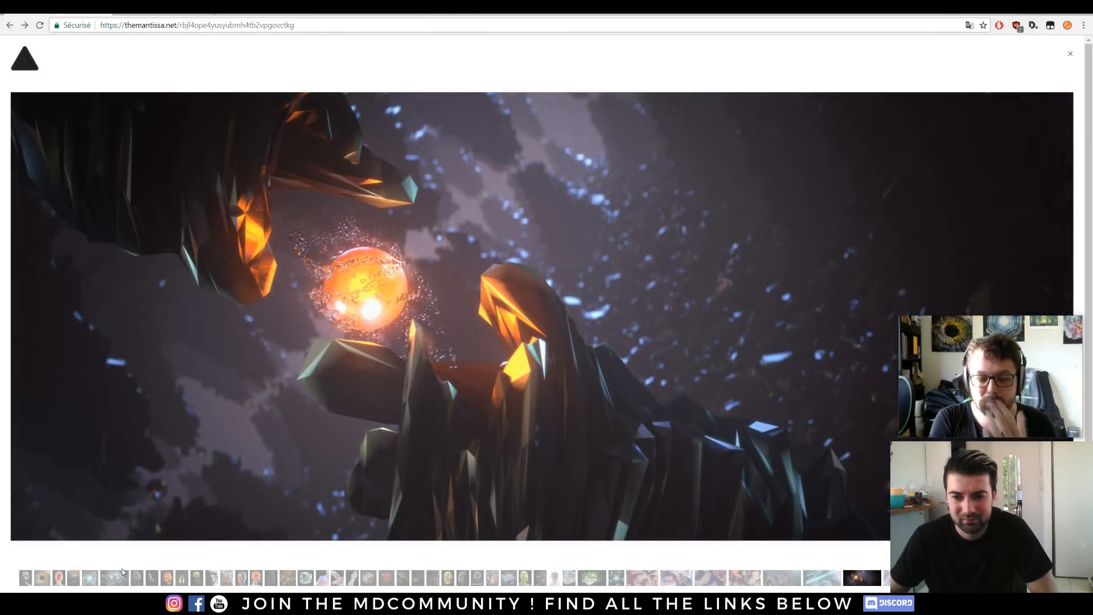
pyautogui.press('Right')
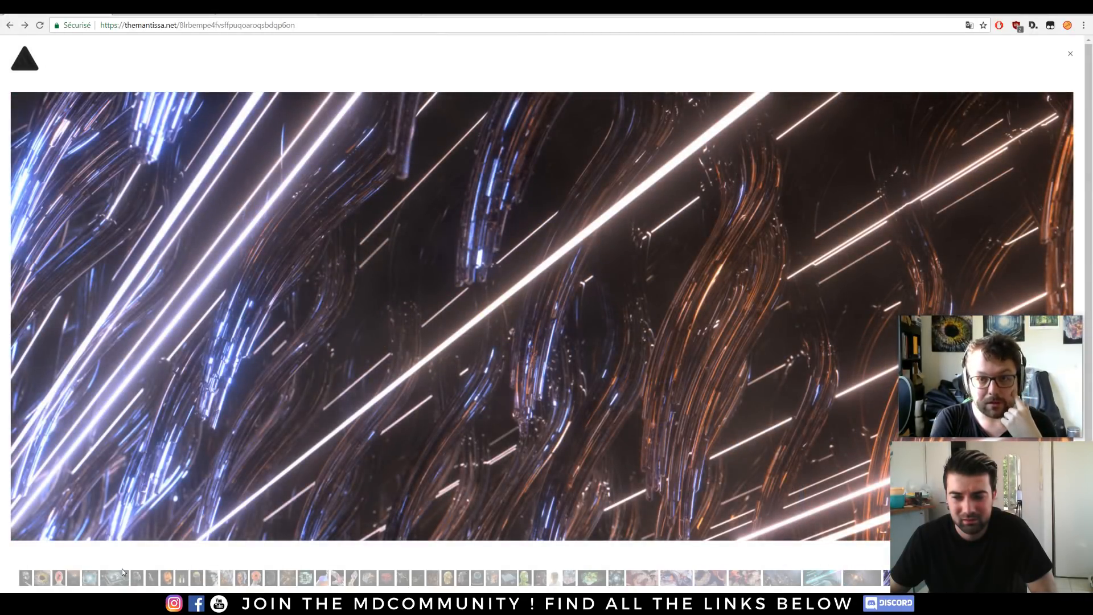
pyautogui.press('Right')
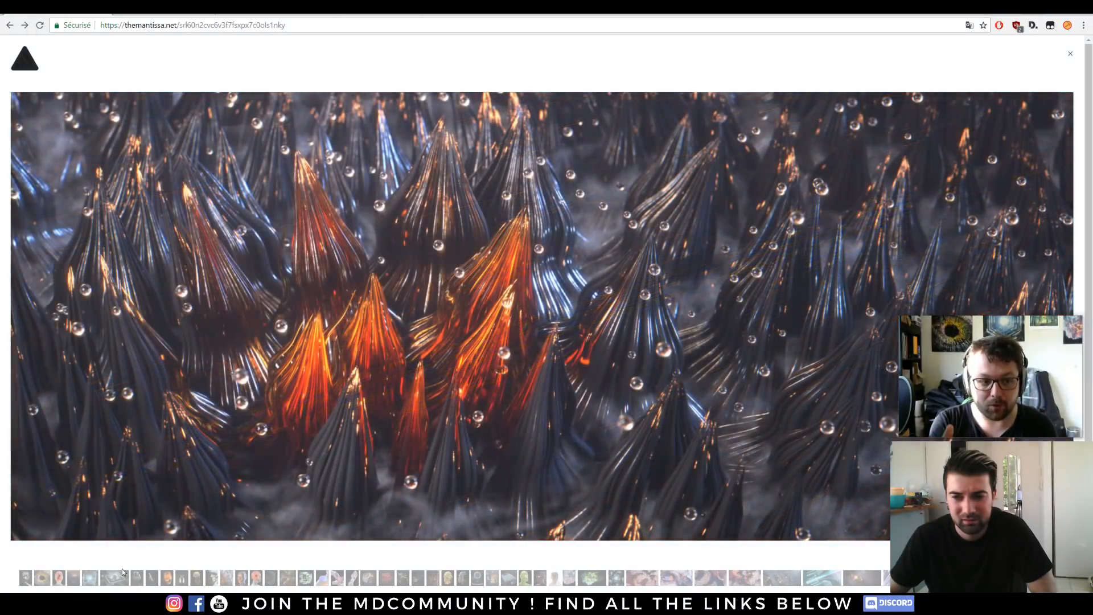
pyautogui.press('Right')
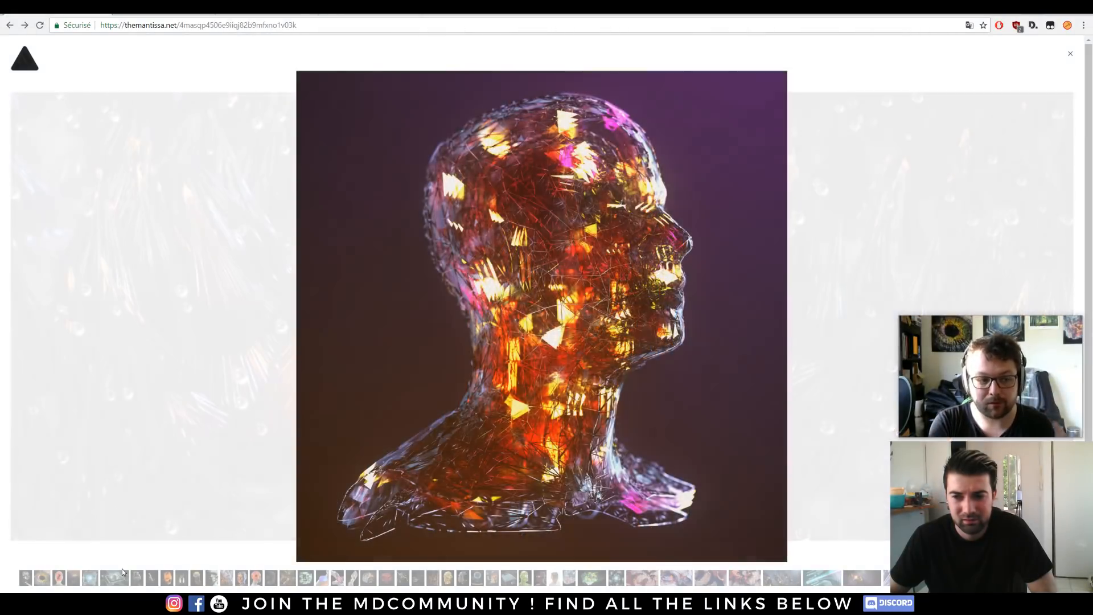
pyautogui.press('Right')
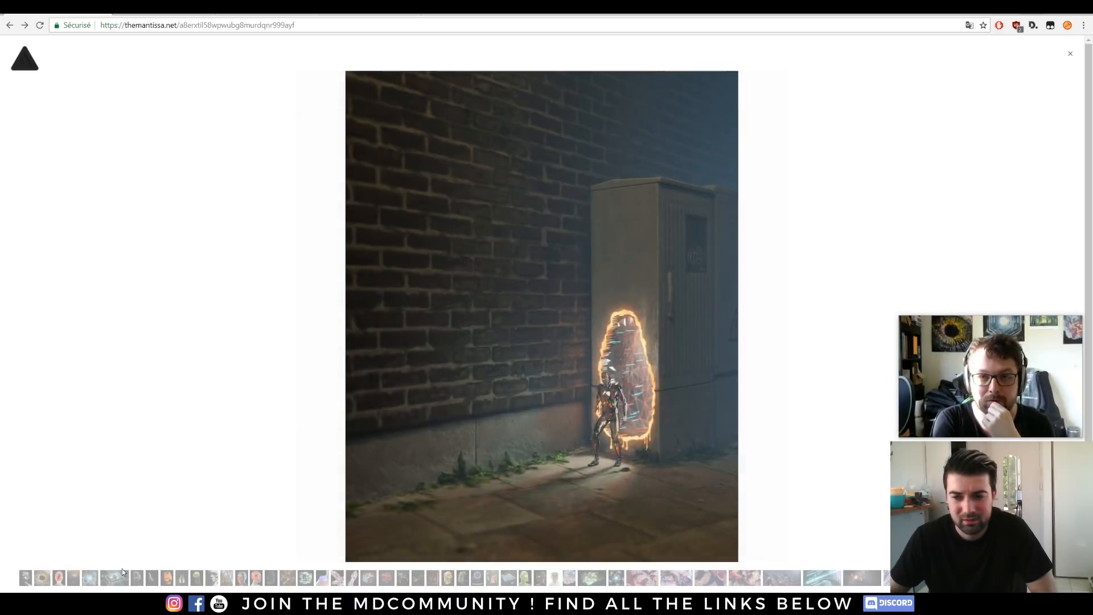
# Return to the gallery's first black-and-white face and view the eye, orange-faced head, glowing creature and hexagonal tunnel artworks
pyautogui.press('Right')
pyautogui.press('Right')
pyautogui.press('Right')
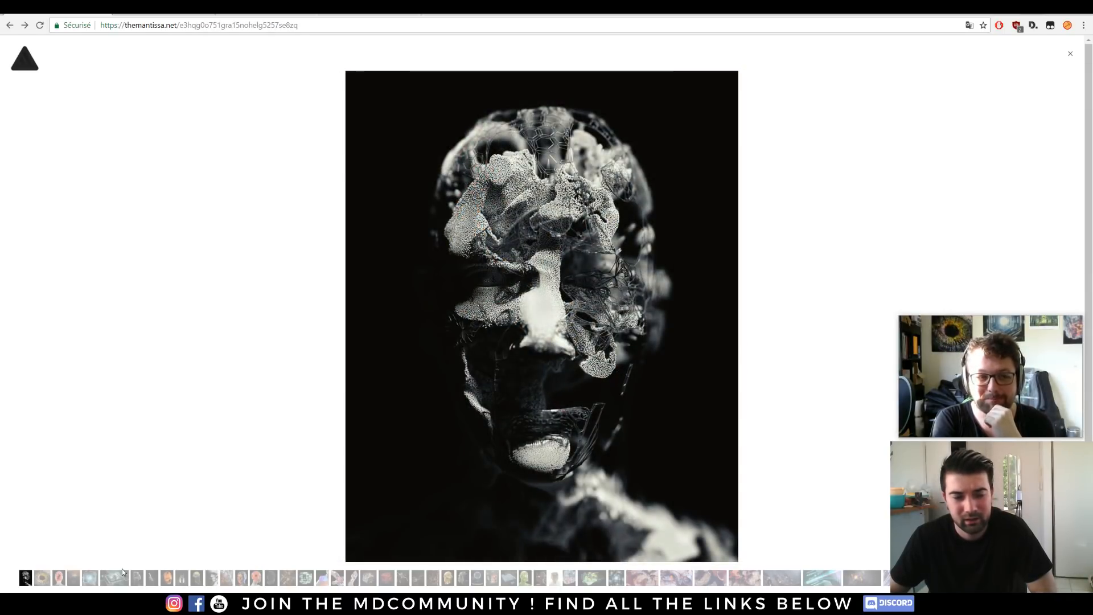
pyautogui.press('Right')
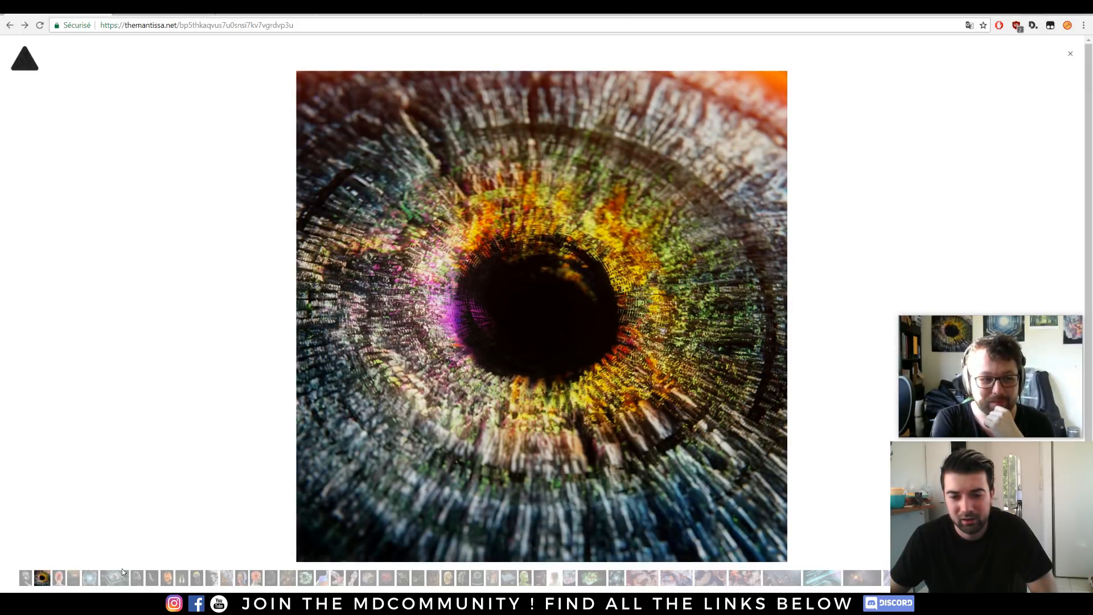
pyautogui.press('Right')
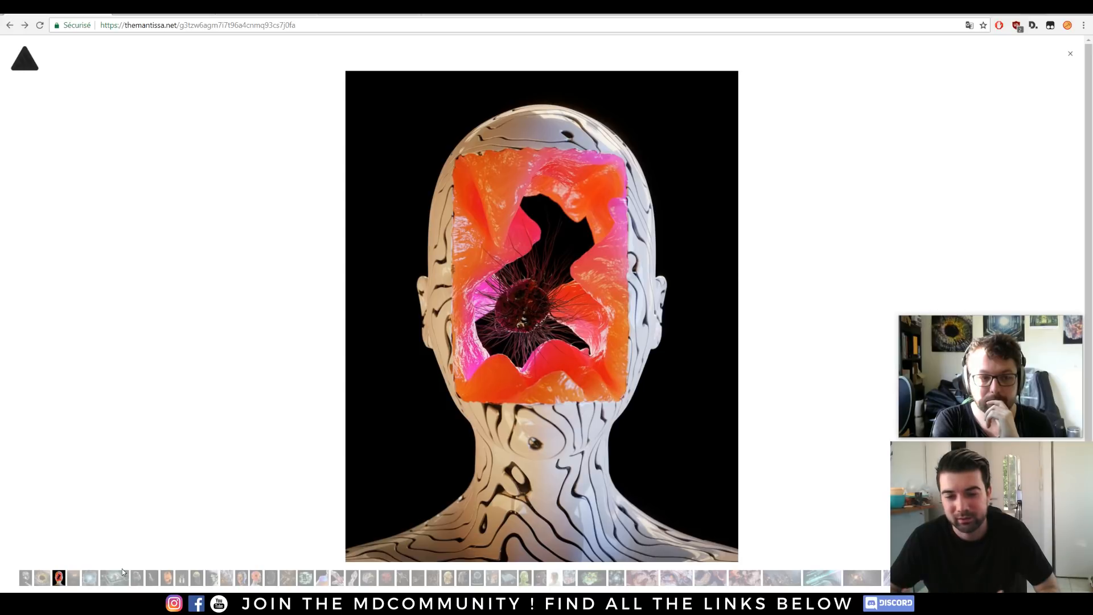
pyautogui.press('Right')
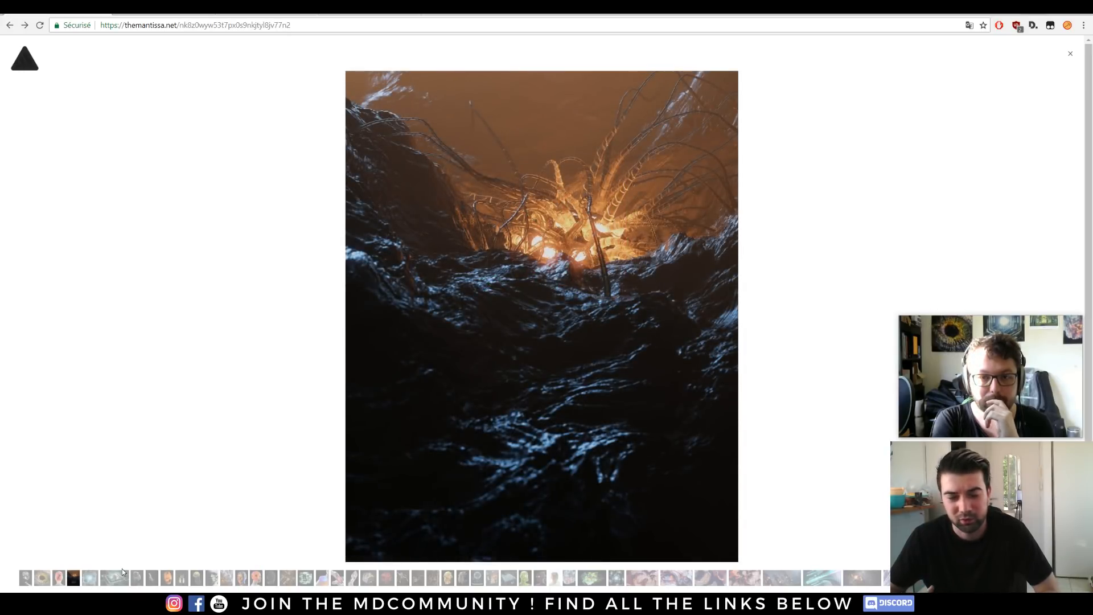
pyautogui.press('Right')
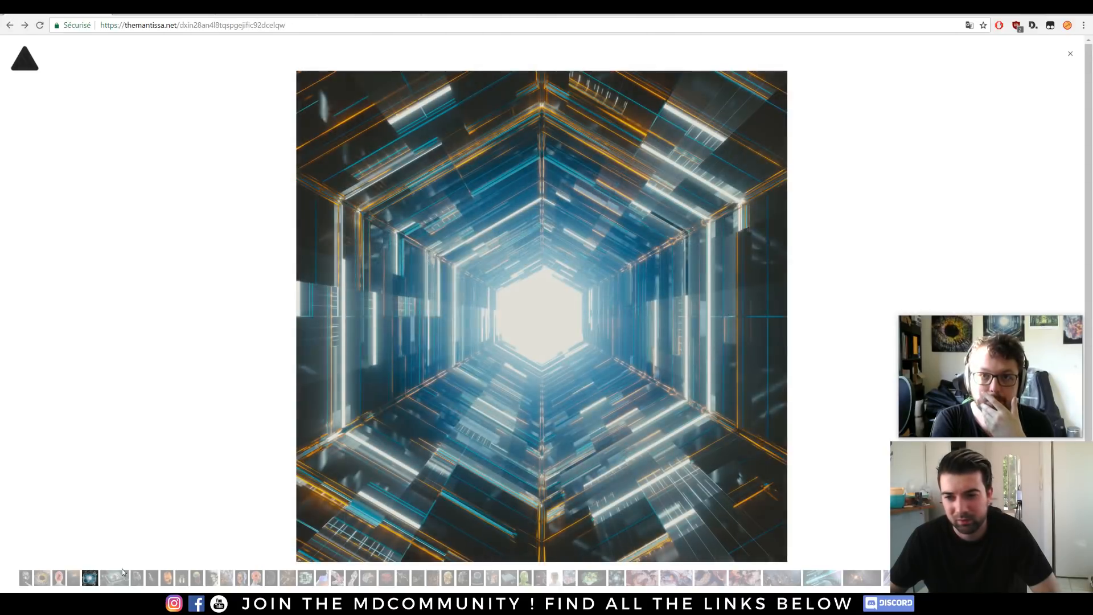
# View the circuit-board globe, cracked upturned head, iridescent mantis, orange fragmented head, glass beetle and colourful caterpillar artworks
pyautogui.press('Right')
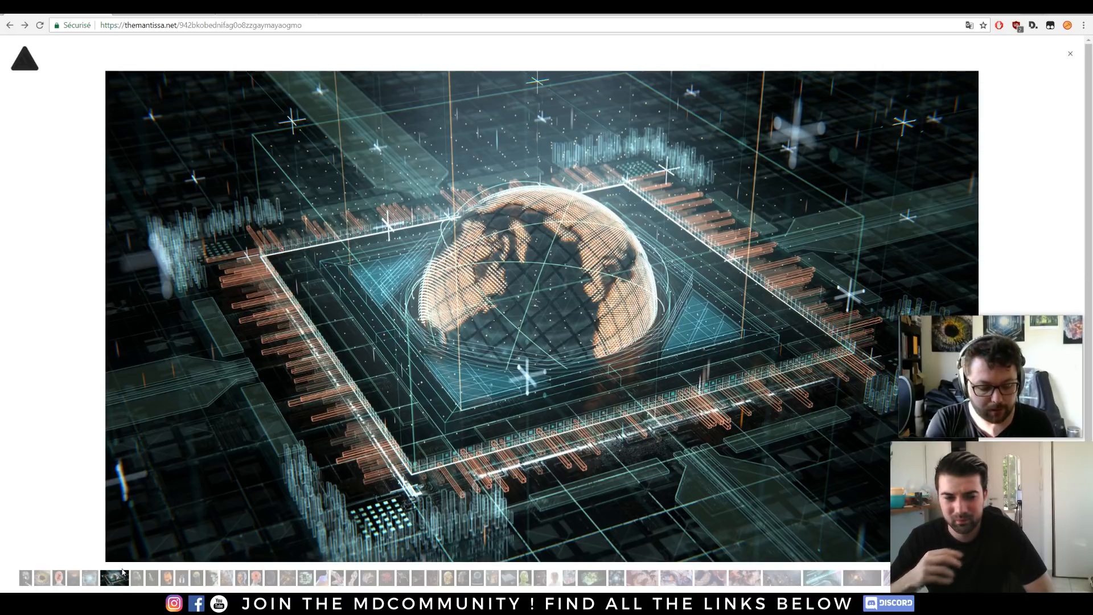
pyautogui.press('Right')
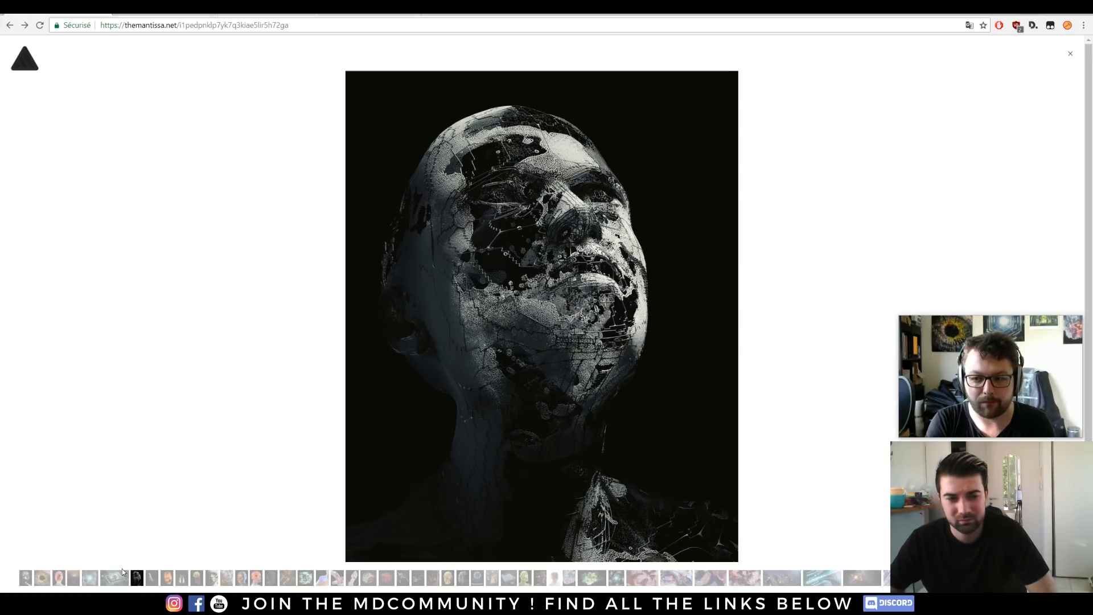
pyautogui.press('Right')
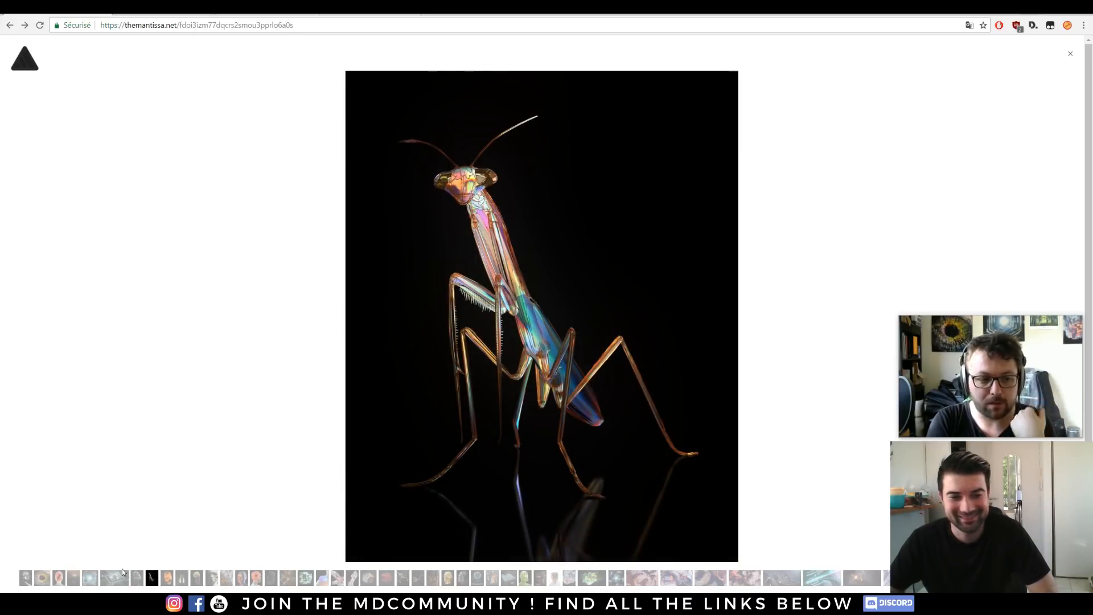
pyautogui.press('Right')
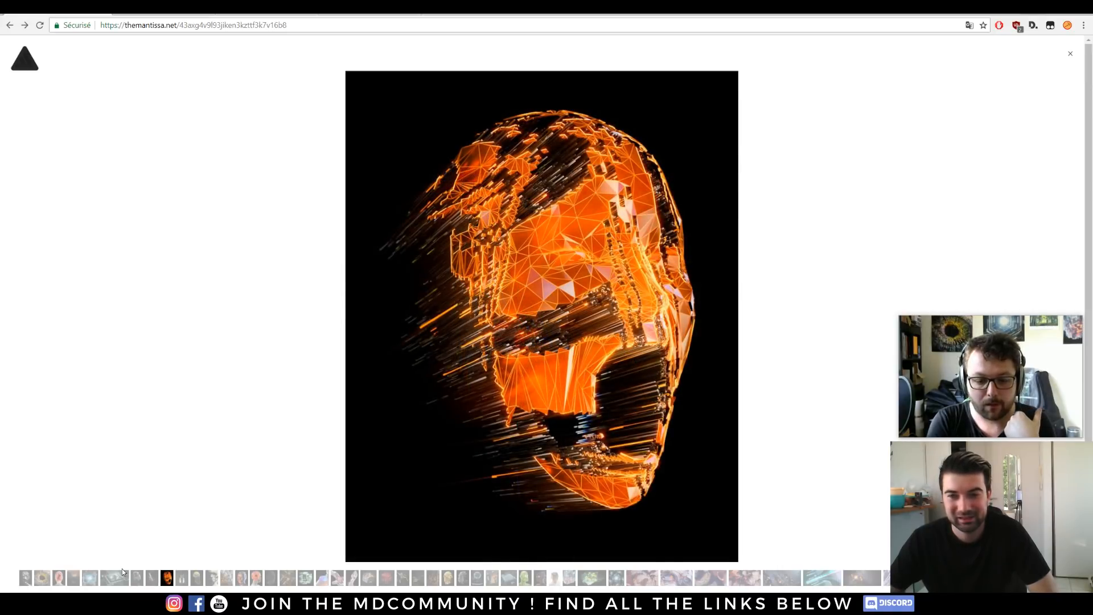
pyautogui.press('Right')
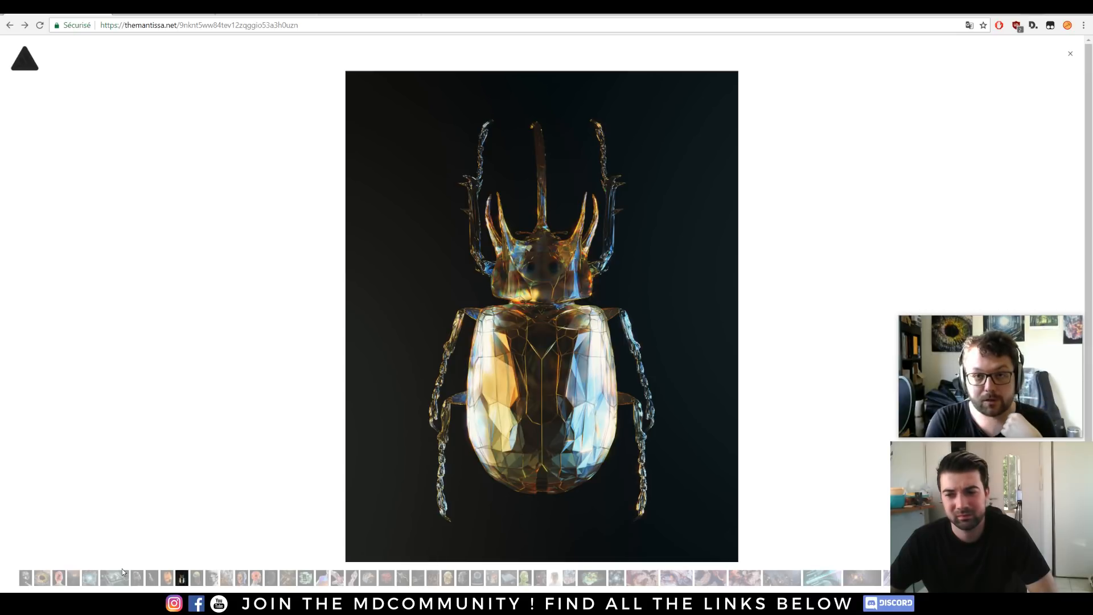
pyautogui.press('Right')
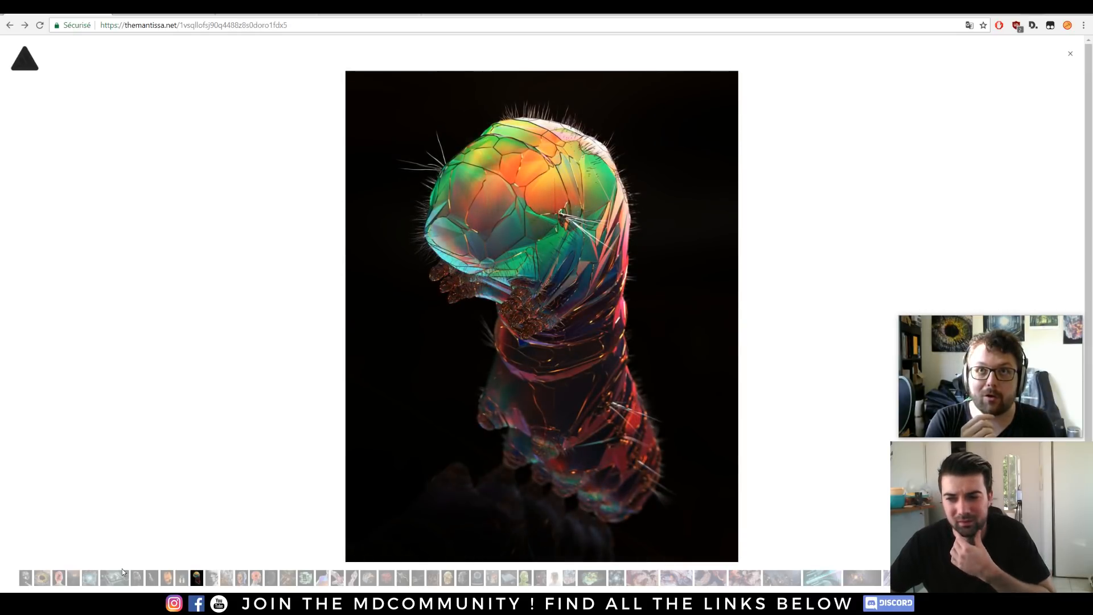
# View the dotted monochrome face, hexagon lattice, faceted portrait, orange flower head, dotted head, fiery circuit city and turquoise neon cube again
pyautogui.press('Right')
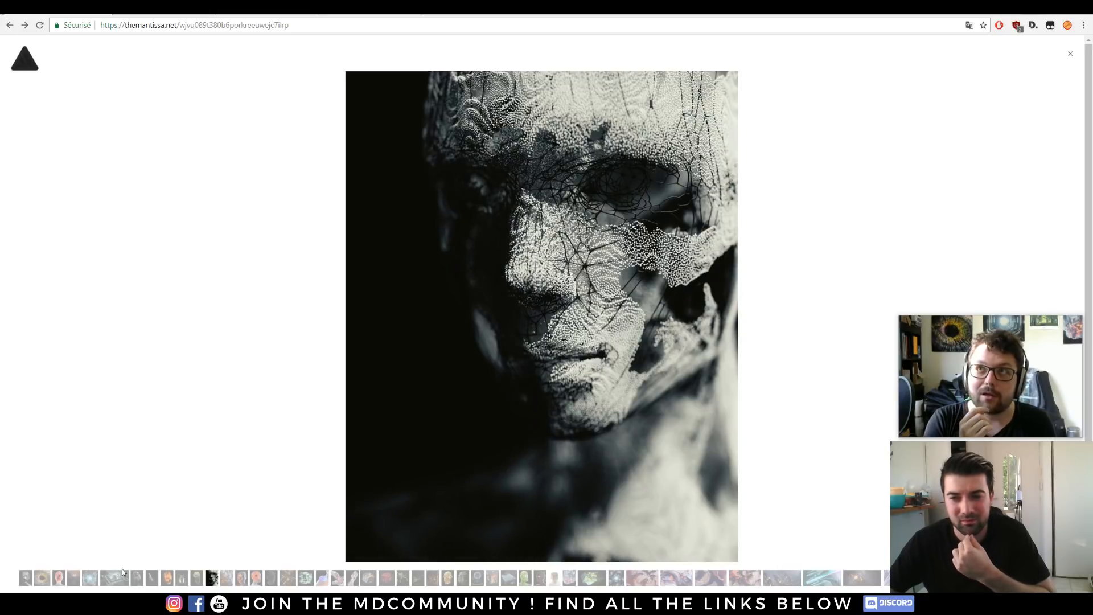
pyautogui.press('Right')
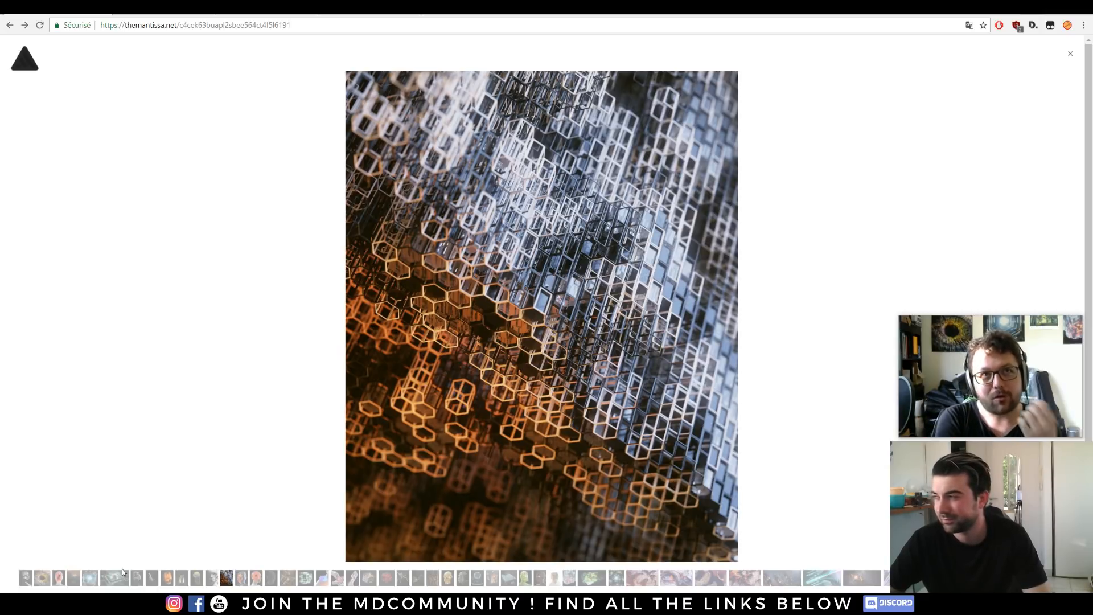
pyautogui.press('Right')
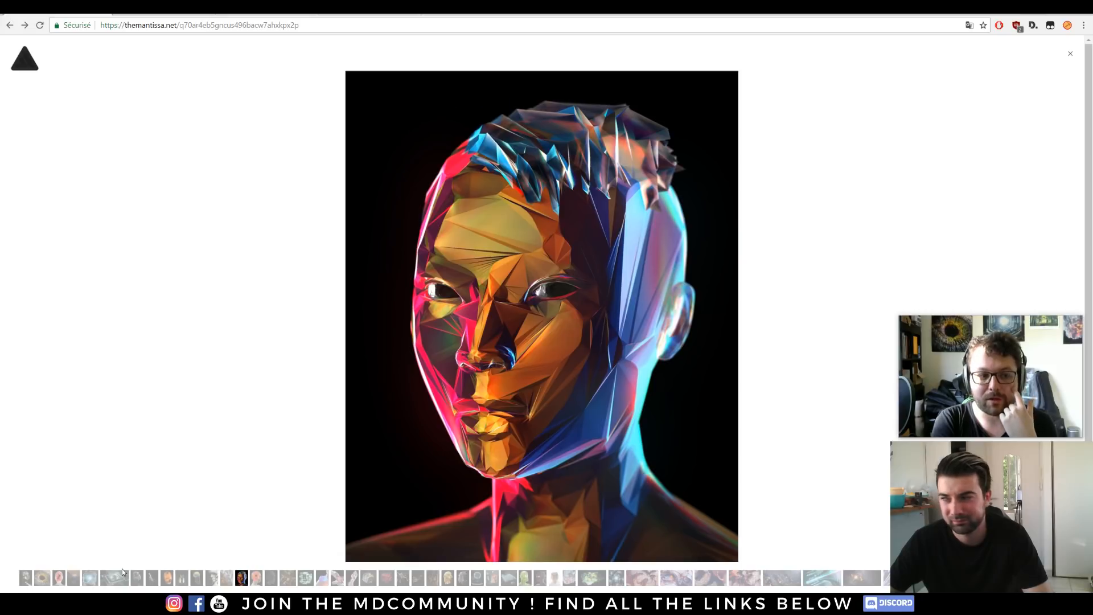
pyautogui.press('Right')
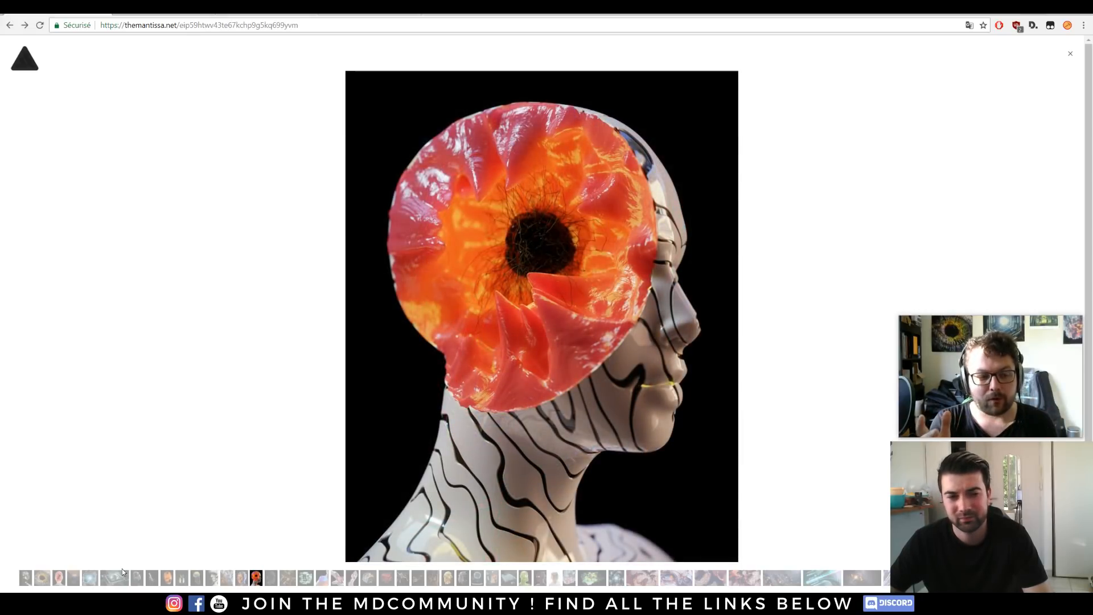
pyautogui.press('Right')
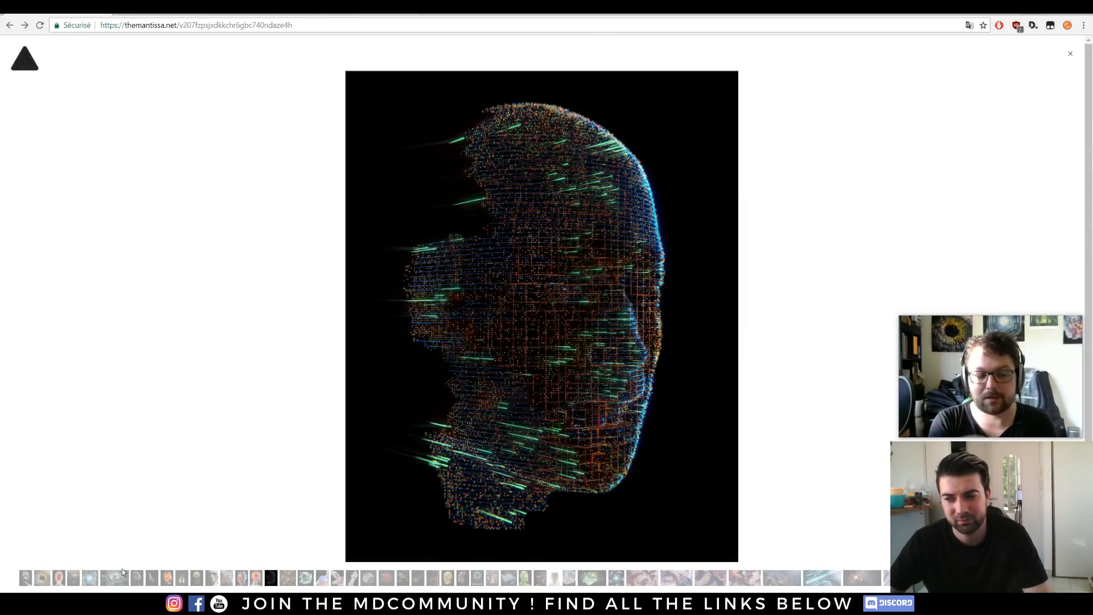
pyautogui.press('Right')
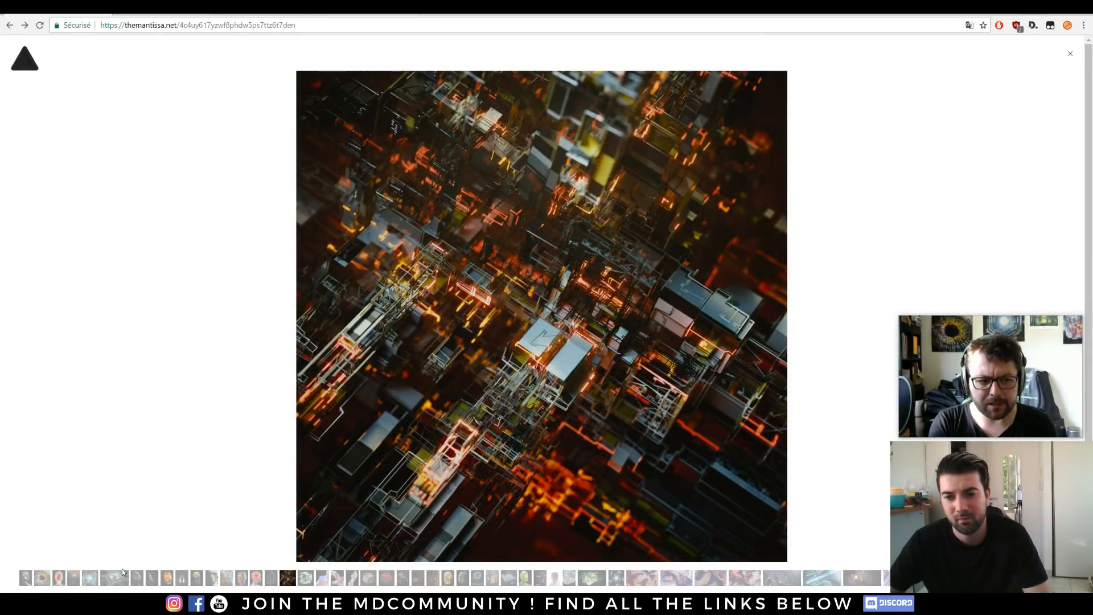
pyautogui.press('Right')
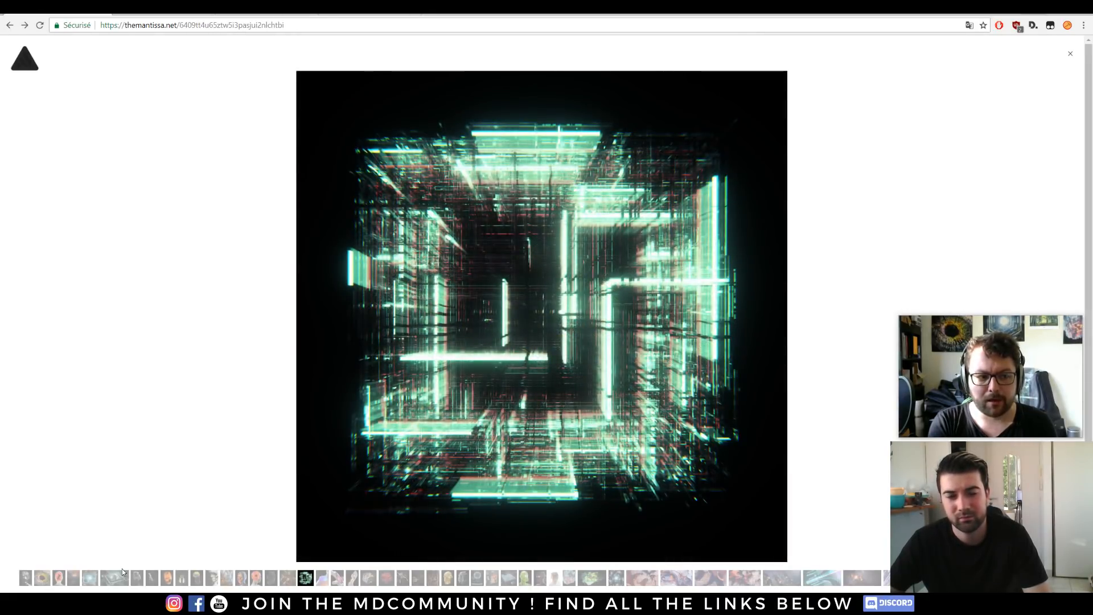
# View the purple-blue crystal shoulder, the hand with the pink furry patch and the patterned foot artworks
pyautogui.press('Right')
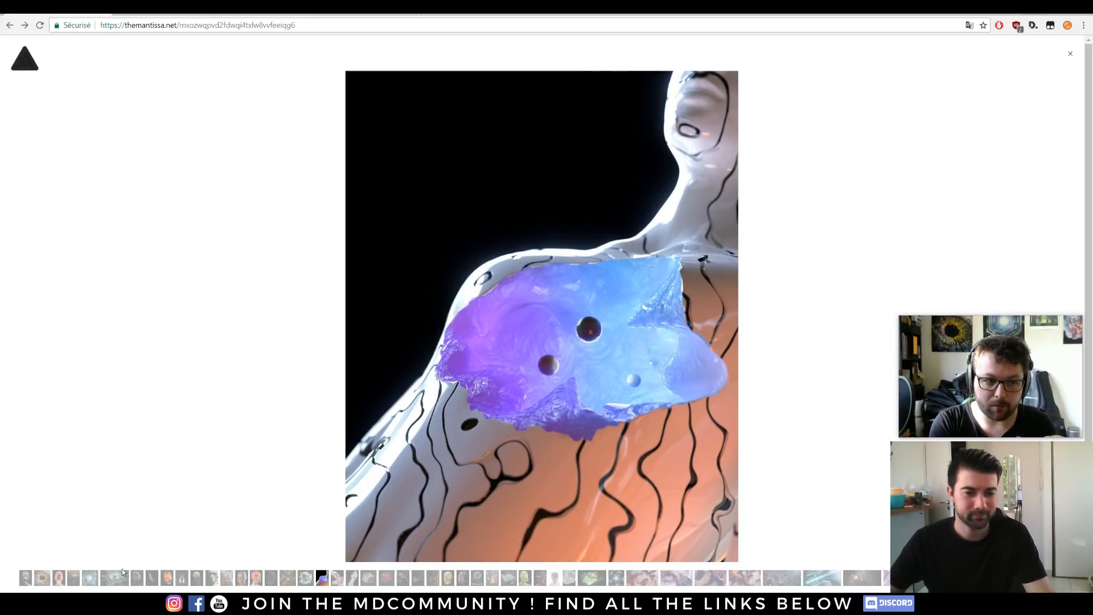
pyautogui.press('Right')
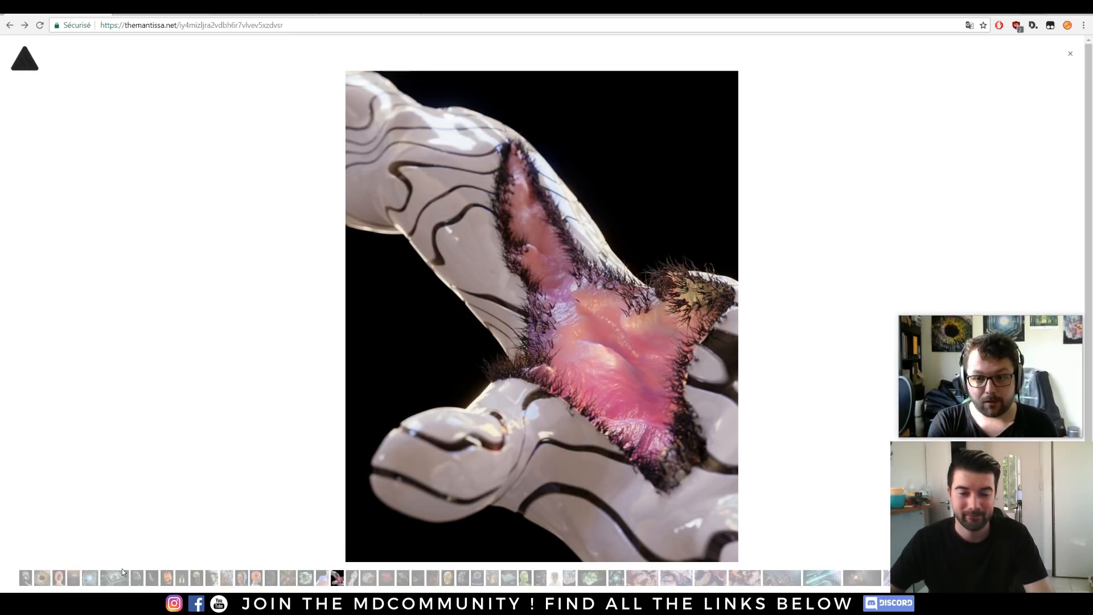
pyautogui.press('Right')
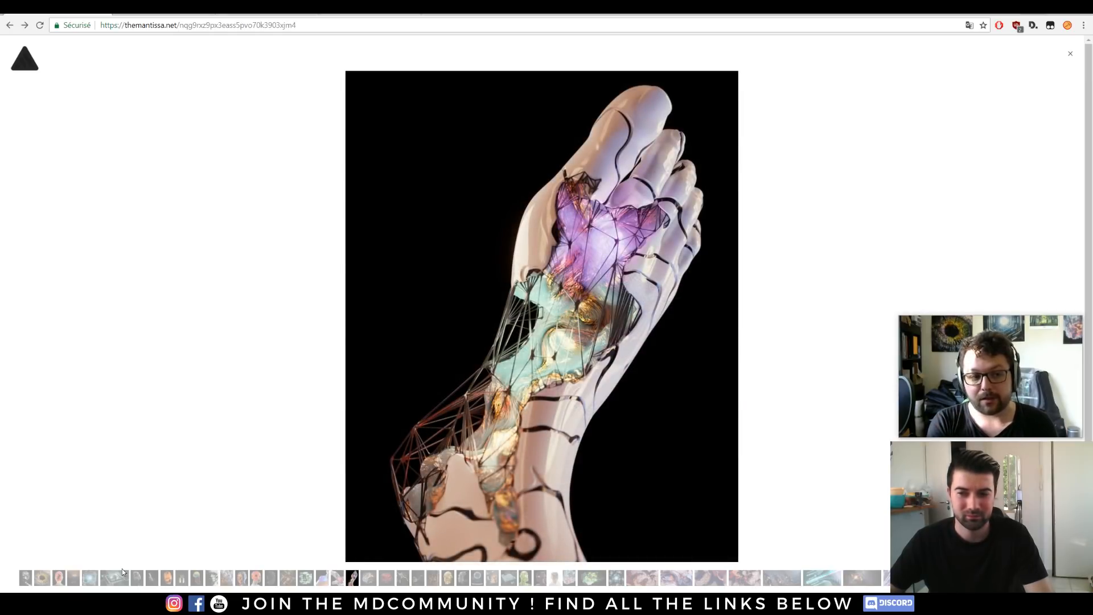
# View the dark circuit cube, red block cube, iridescent ant, fiery-bodied spider and golden grid artworks in the gallery
pyautogui.press('Right')
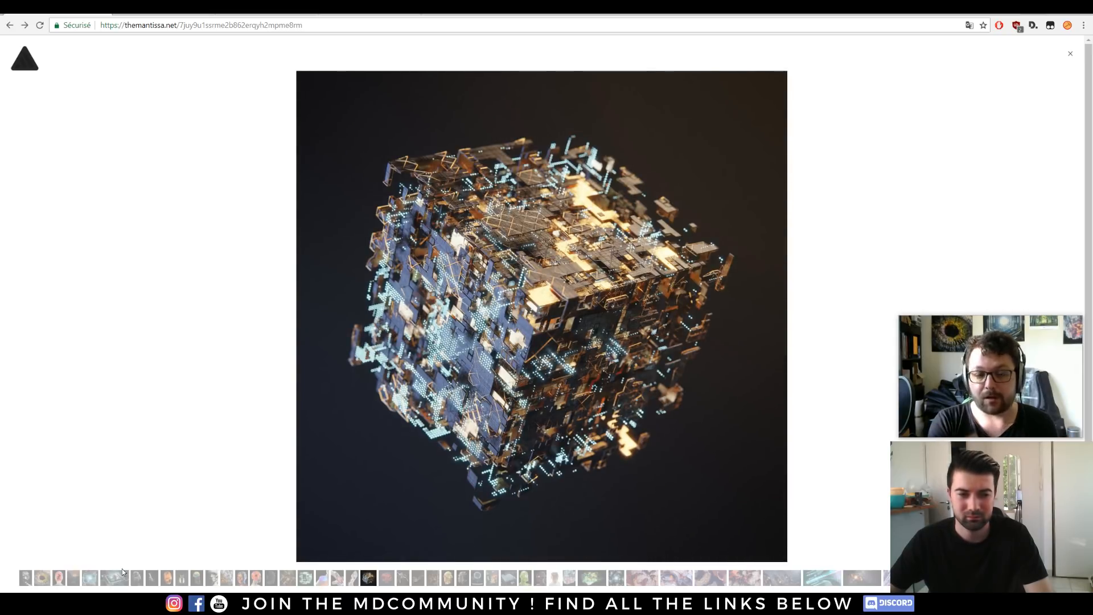
pyautogui.press('Right')
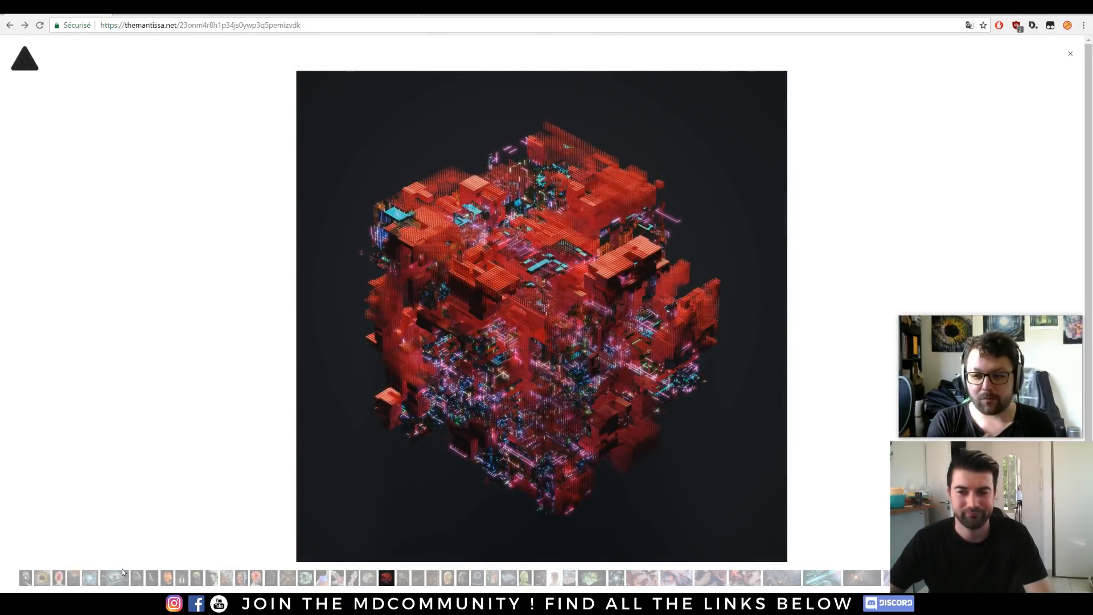
pyautogui.press('Right')
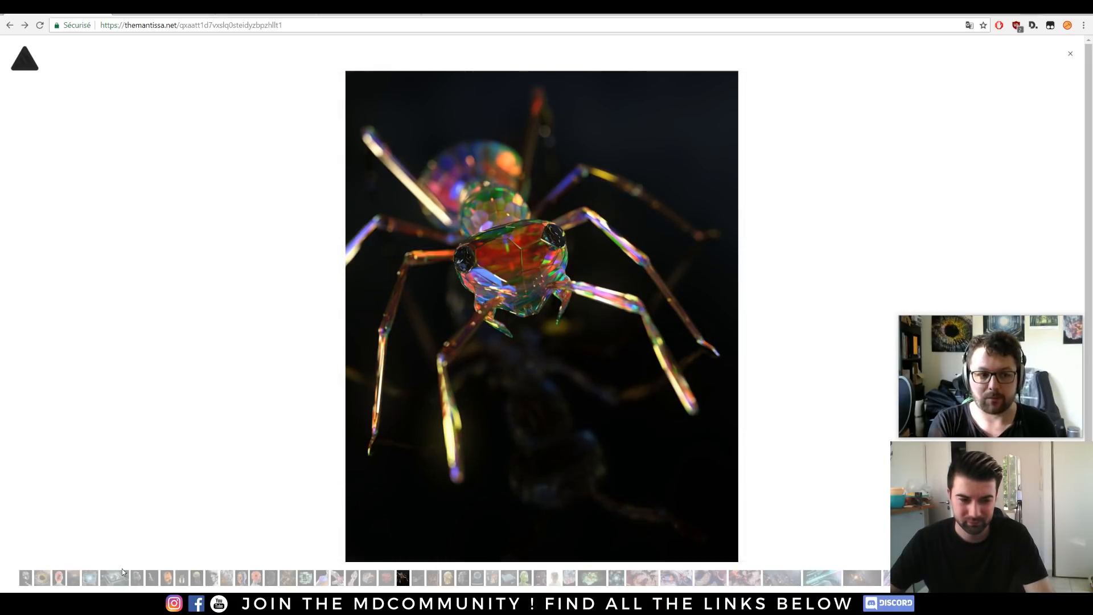
pyautogui.press('Right')
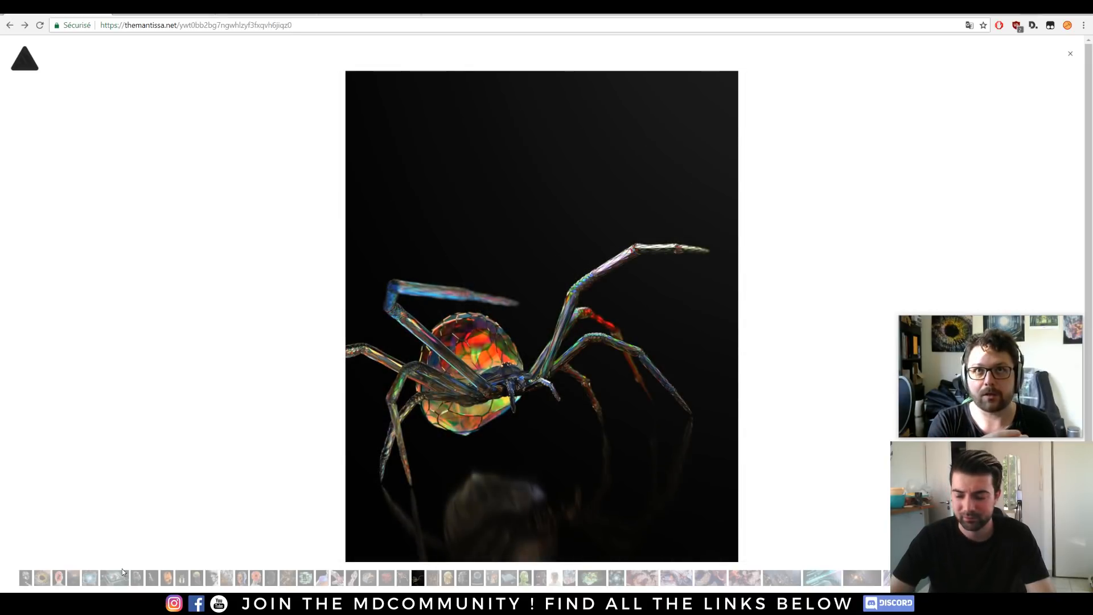
pyautogui.press('Right')
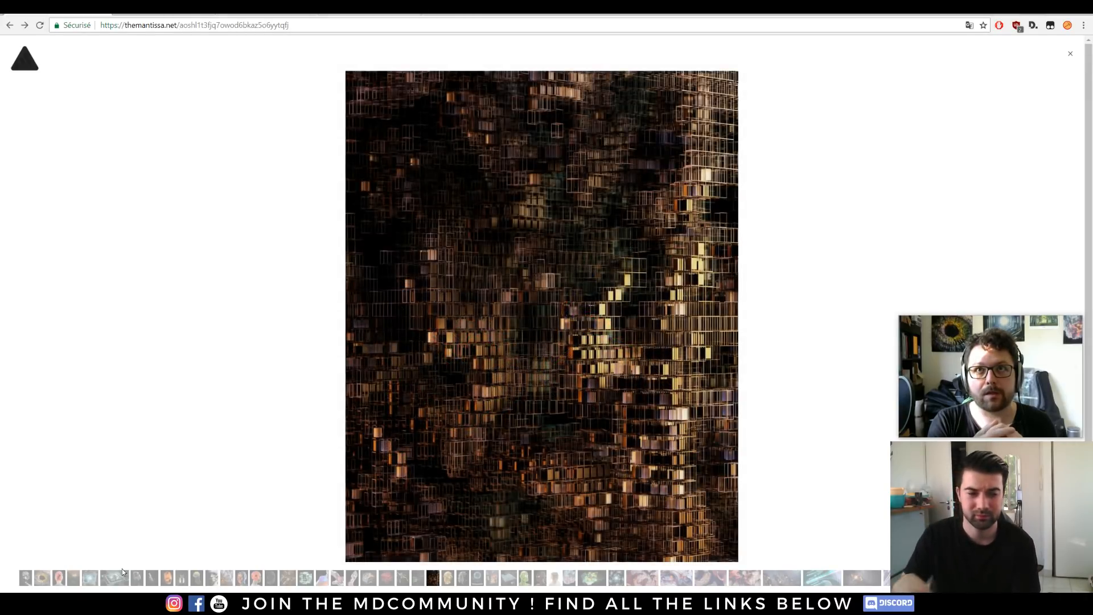
# View the golden wireframe head, streaked profile, holographic globe, glowing block tower, wireframe terrain, green faceted head and purple-eyed head artworks
pyautogui.press('Right')
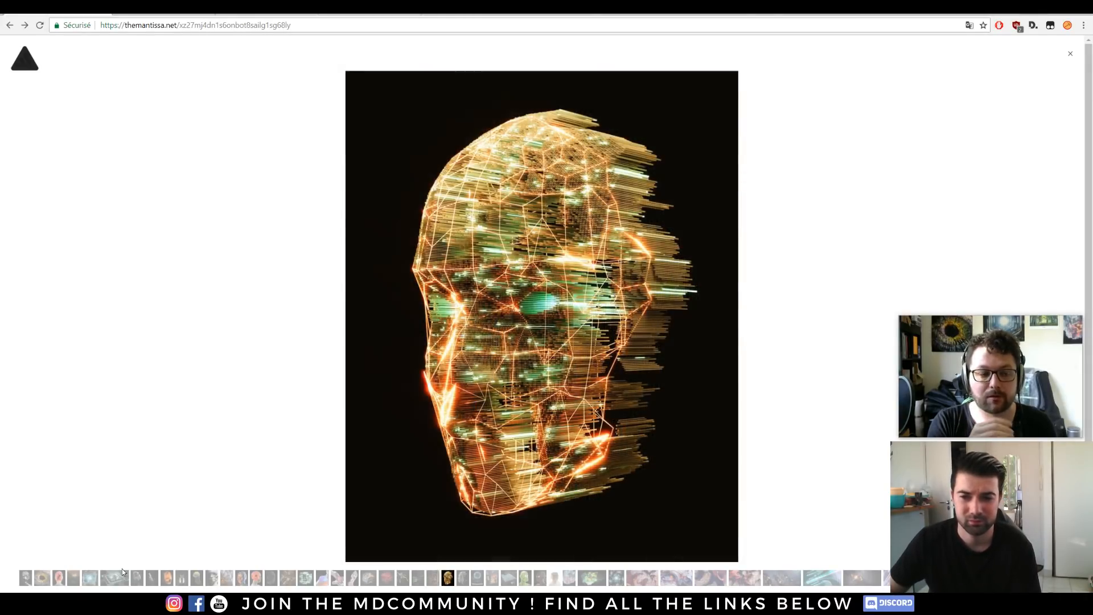
pyautogui.press('Right')
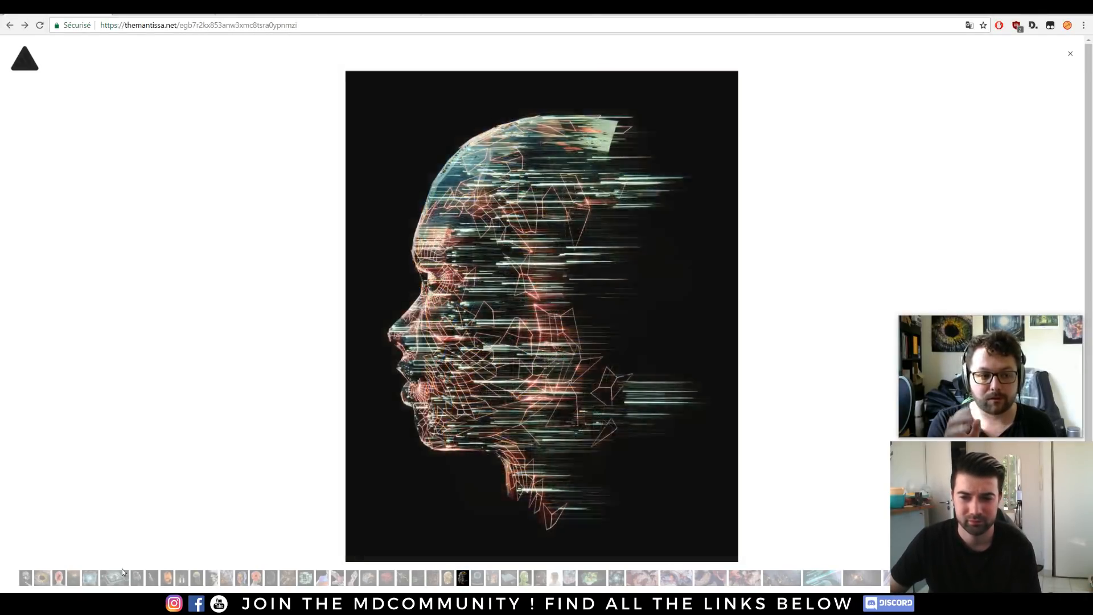
pyautogui.press('Right')
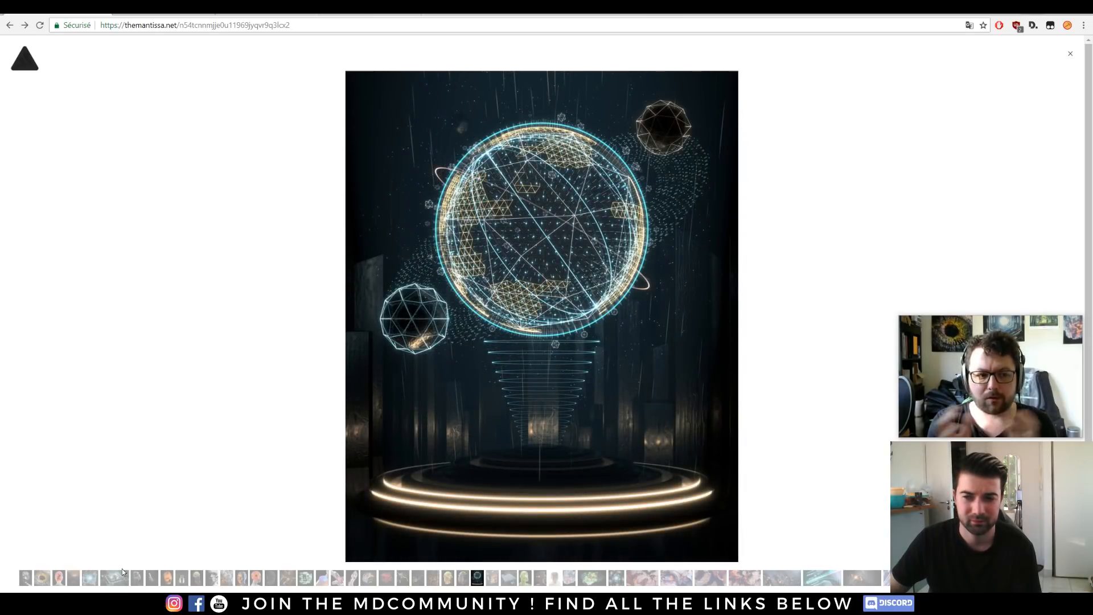
pyautogui.press('Right')
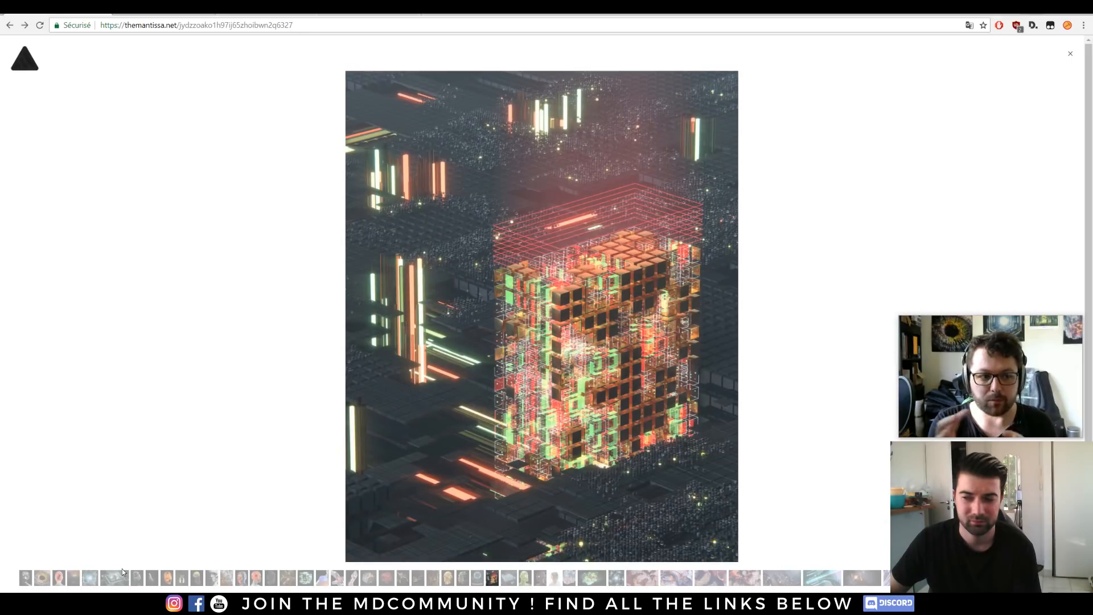
pyautogui.press('Right')
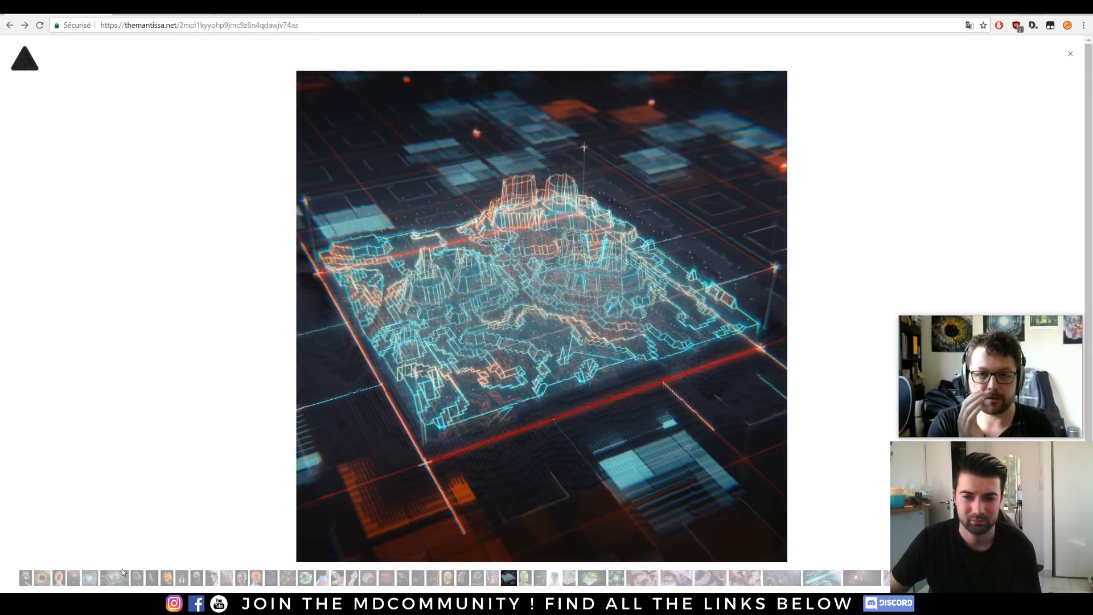
pyautogui.press('Right')
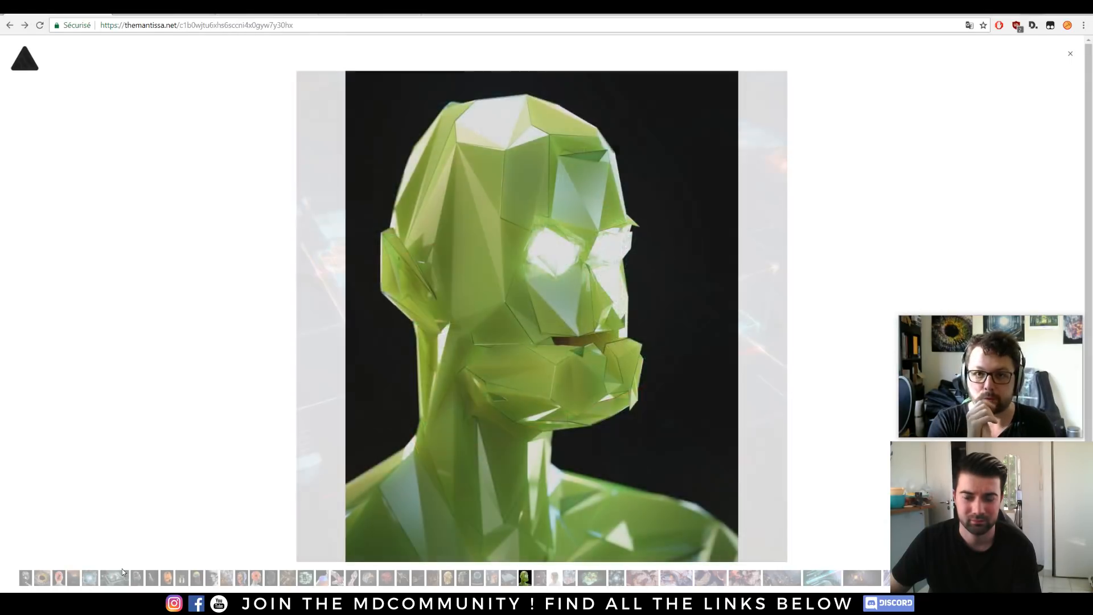
pyautogui.press('Right')
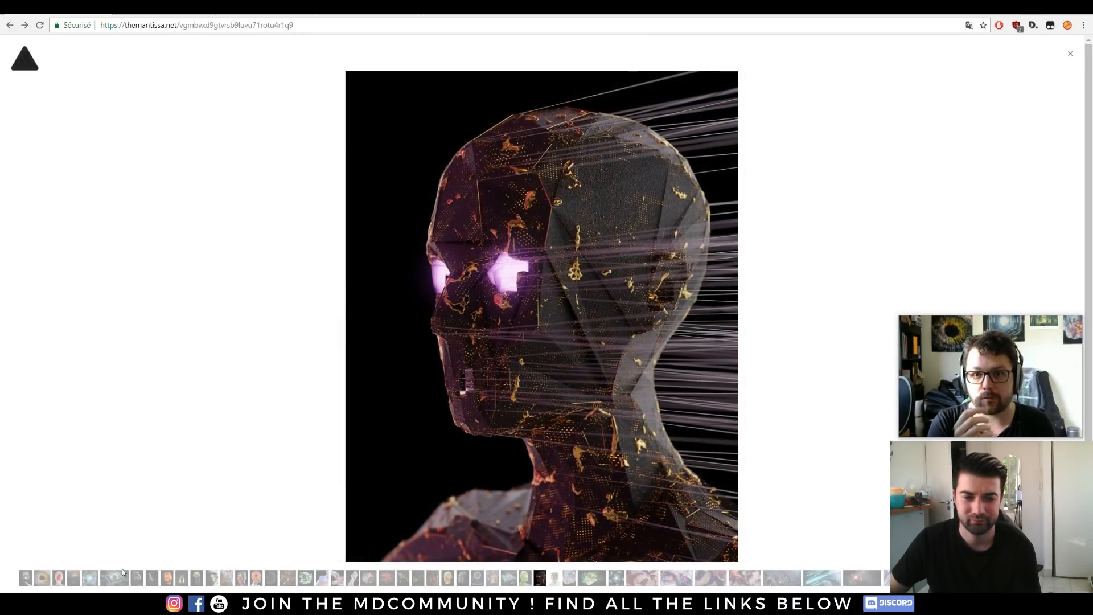
# View the fiery glass city block, glowing green cubes and blue pentagonal tunnel artworks, stepping back once to the tunnel
pyautogui.press('Right')
pyautogui.press('Right')
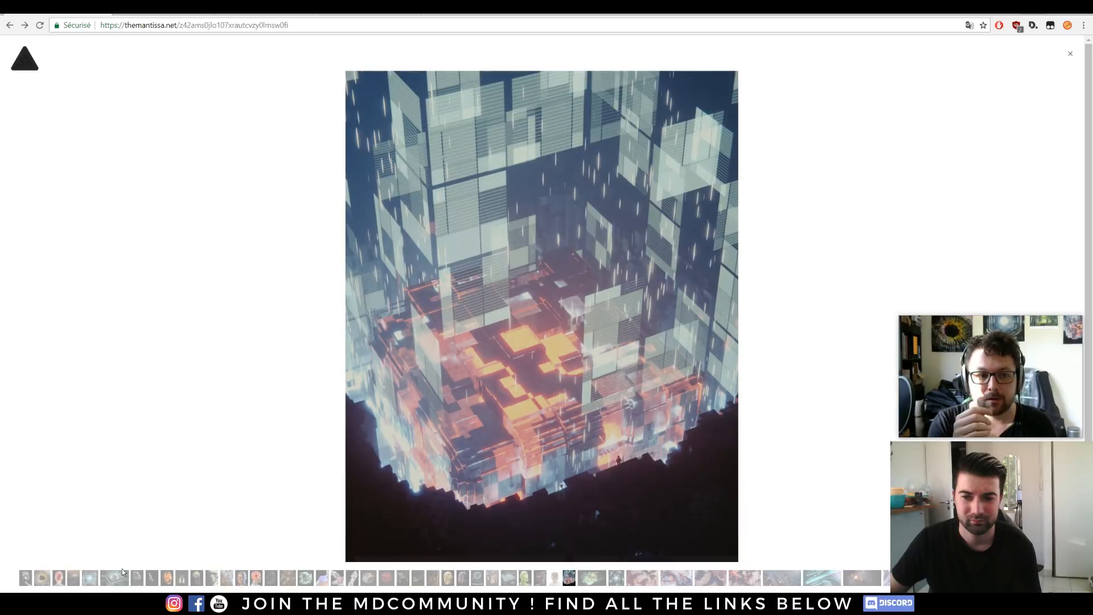
pyautogui.press('Right')
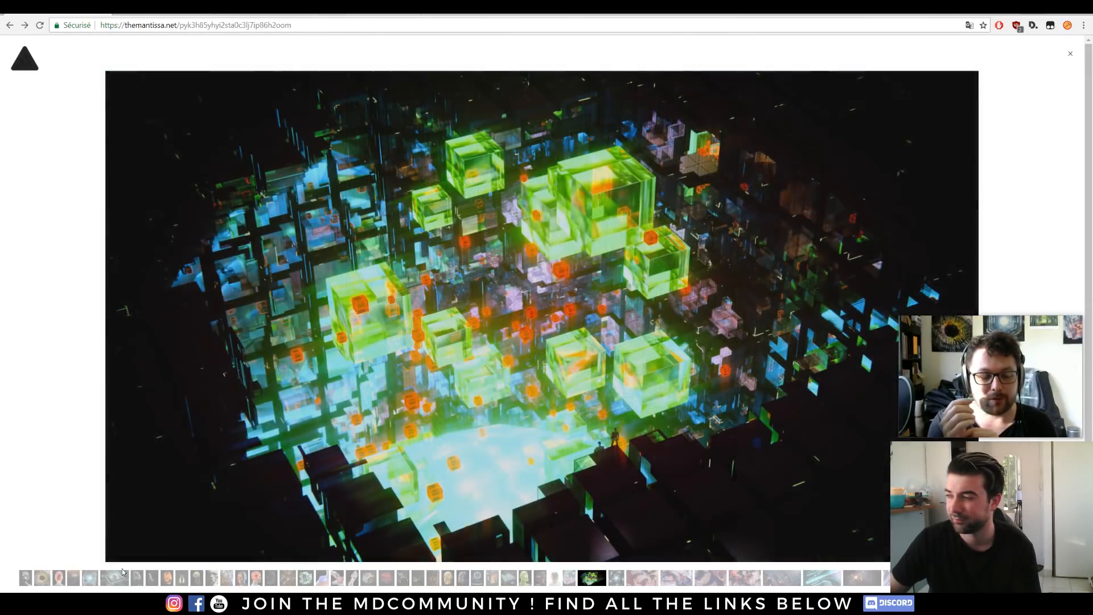
pyautogui.press('Right')
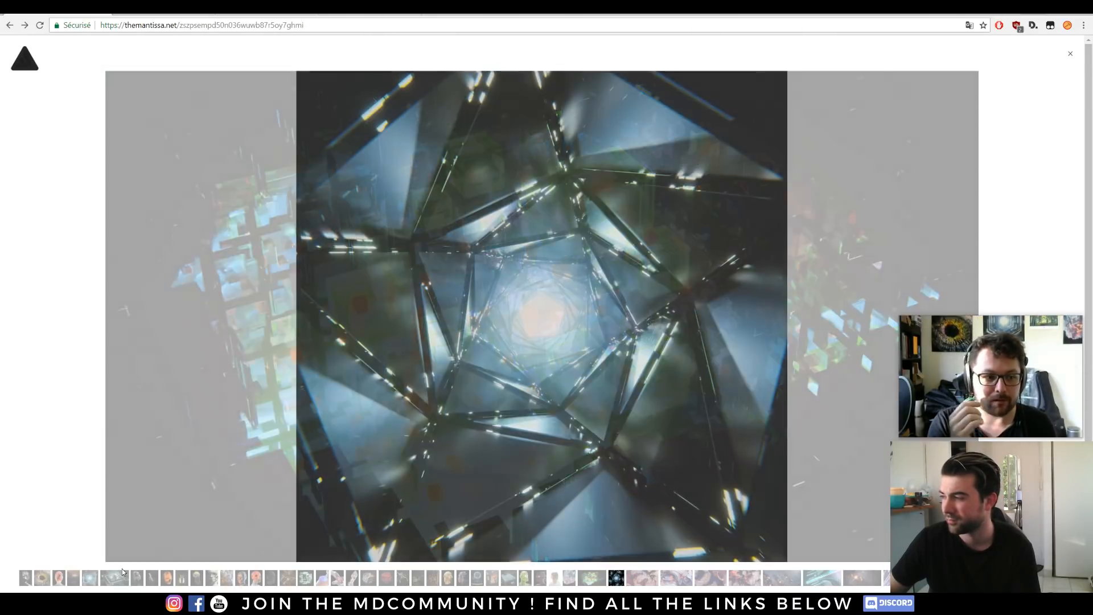
pyautogui.press('Right')
pyautogui.press('Left')
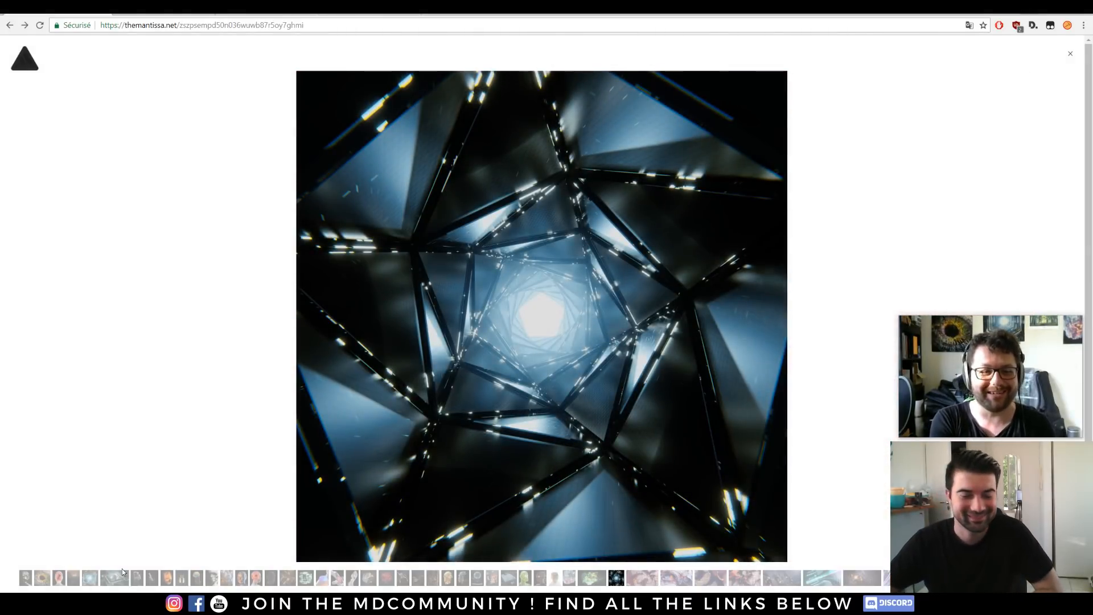
# View the four red-and-cream rock formation artworks, the dark interlinked chains and the turquoise ringed tube artwork
pyautogui.press('Right')
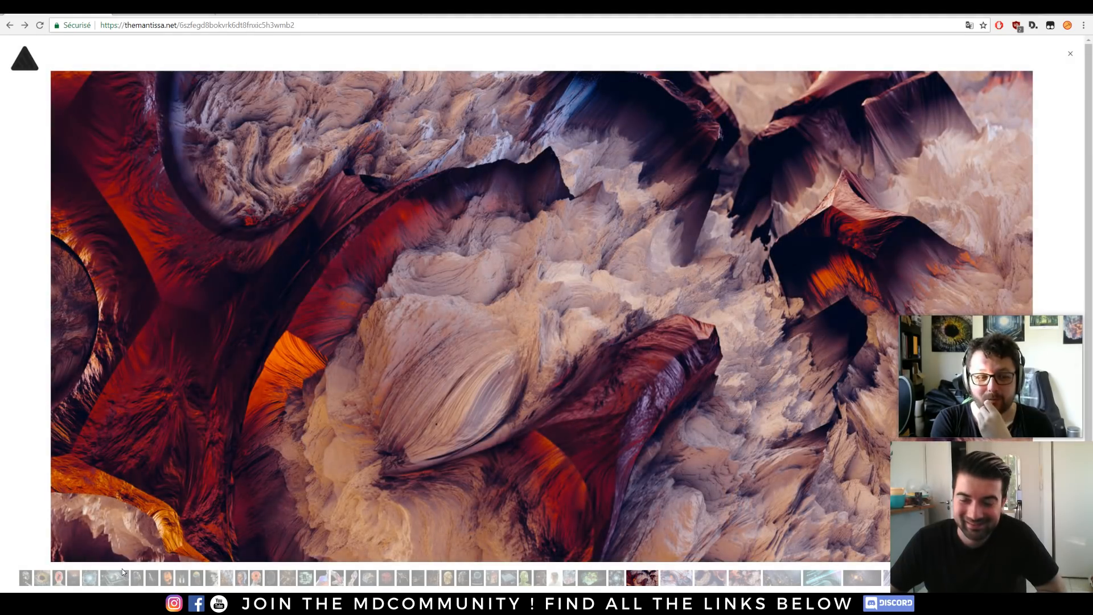
pyautogui.press('Right')
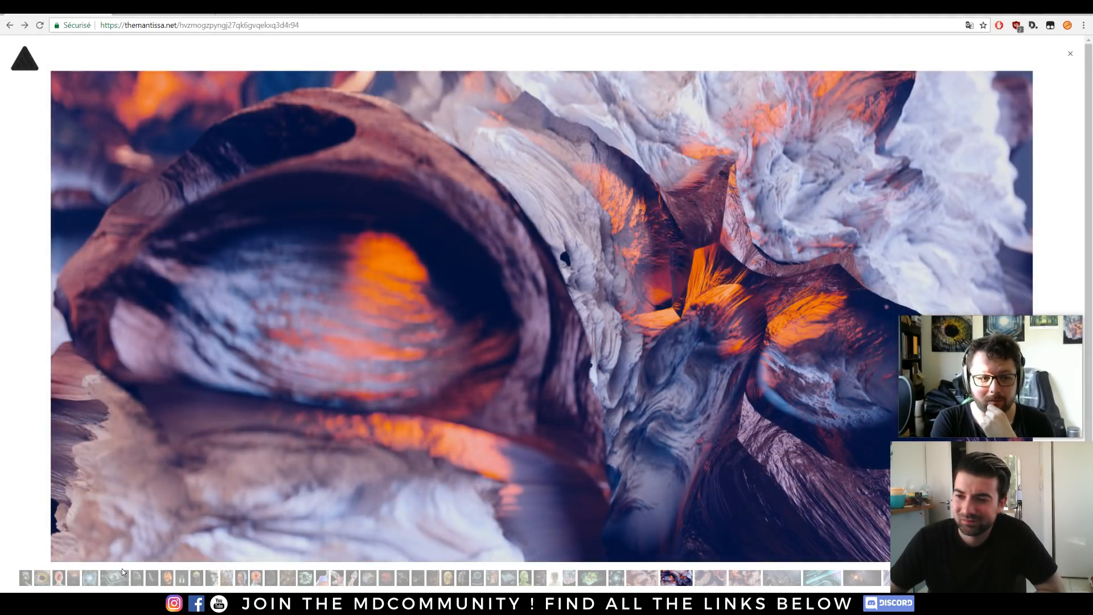
pyautogui.press('Right')
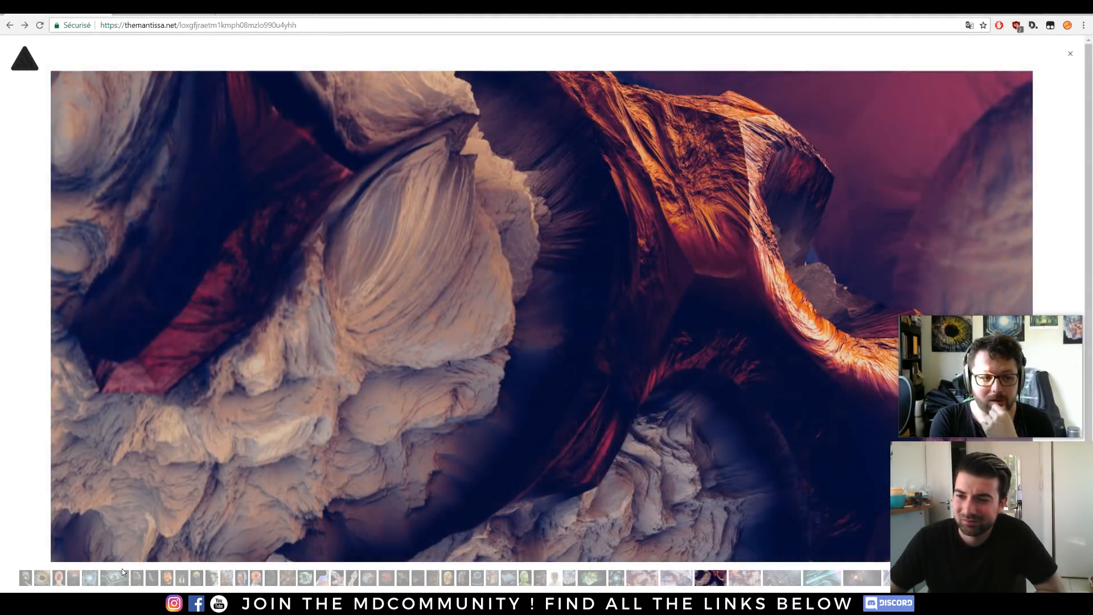
pyautogui.press('Right')
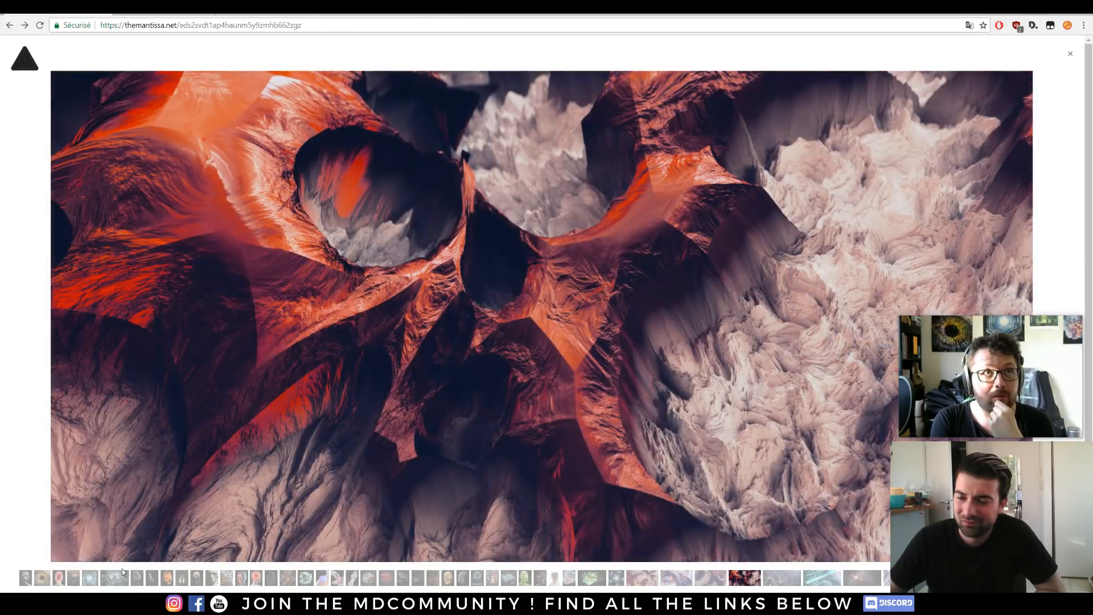
pyautogui.press('Right')
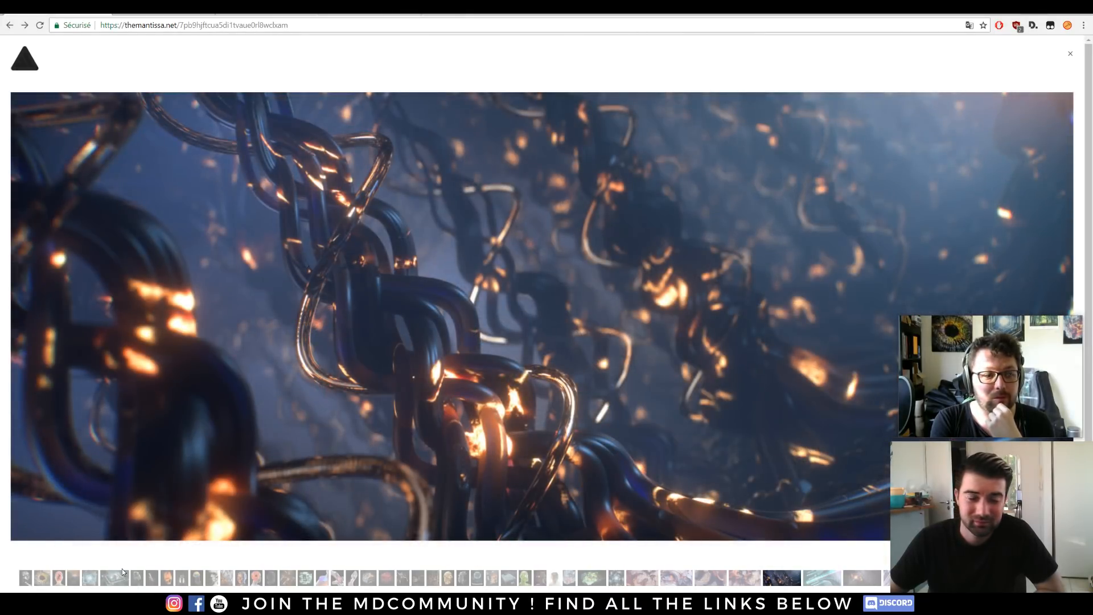
pyautogui.press('Right')
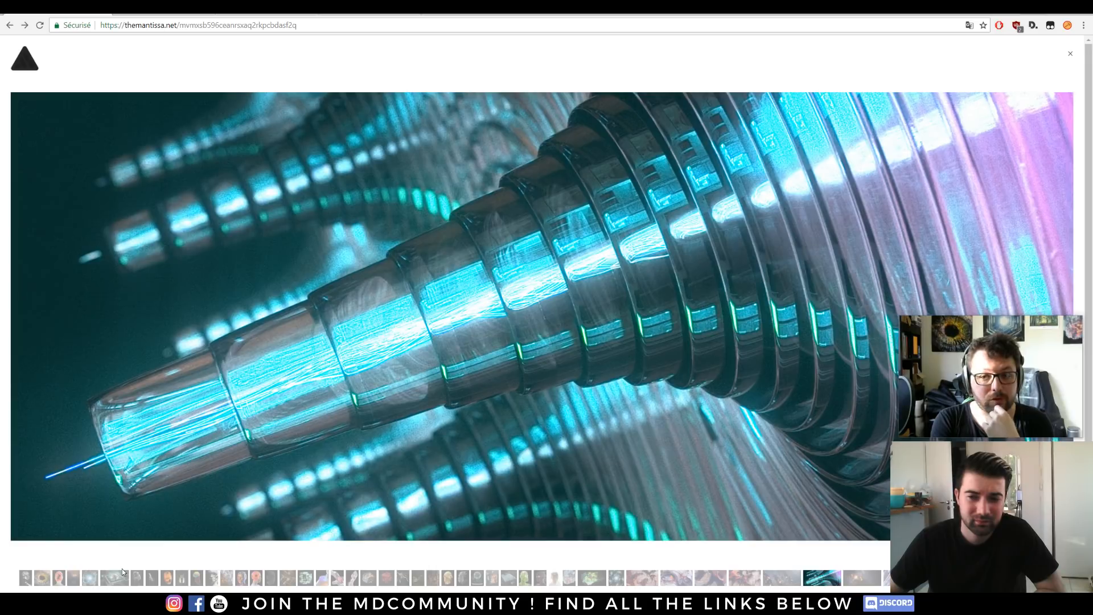
# View the rocky hands around an orb, orange light streaks, ridged spikes, fiery glass head, portal figure, inverted pyramid and fiery mountain cone artworks
pyautogui.press('Right')
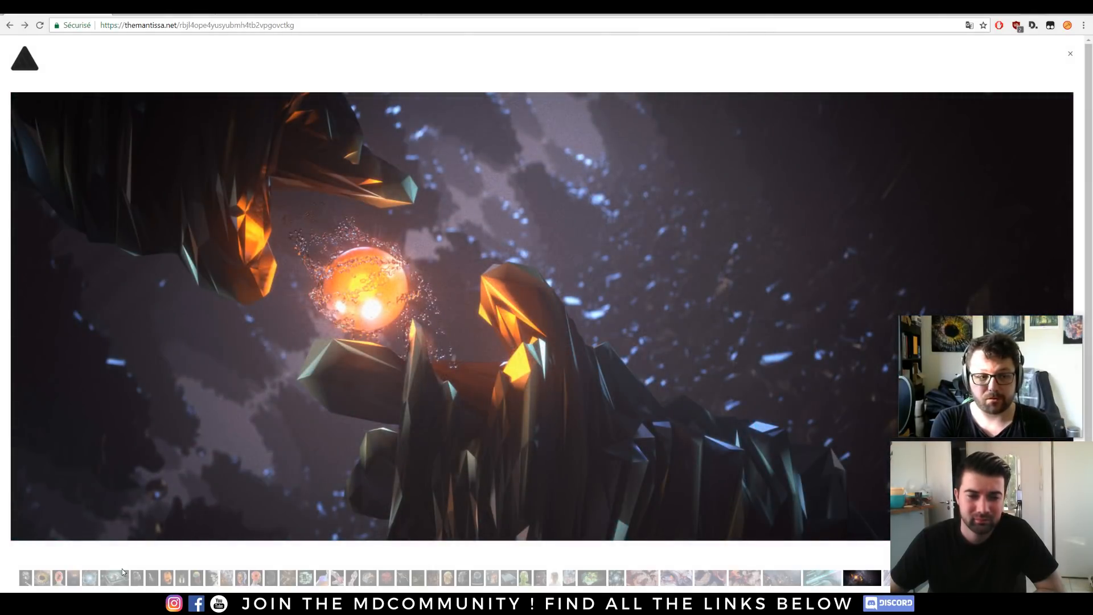
pyautogui.press('Right')
pyautogui.press('Right')
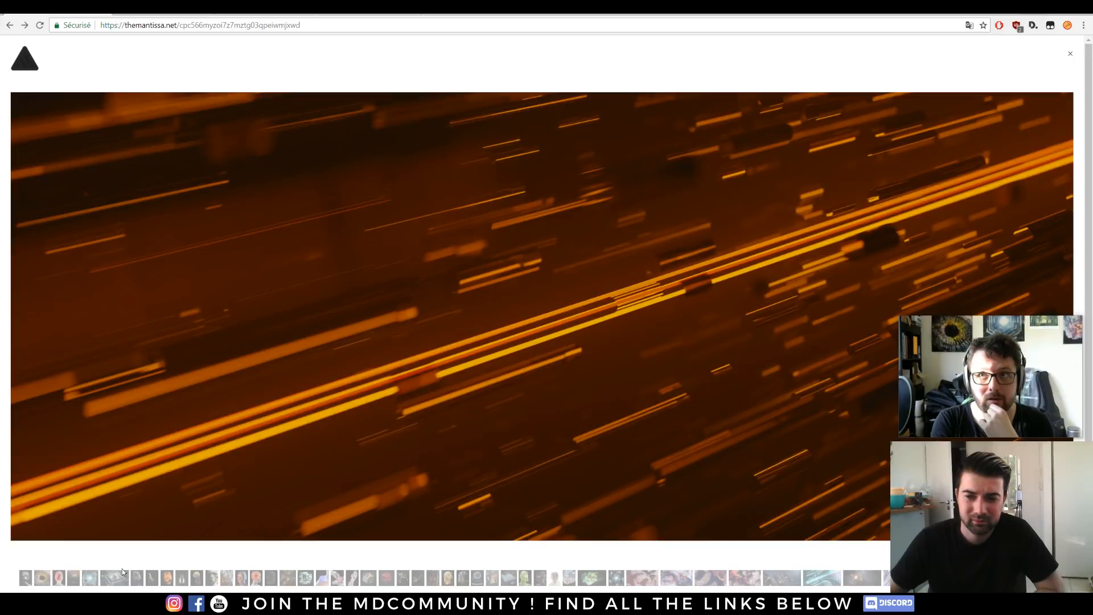
pyautogui.press('Right')
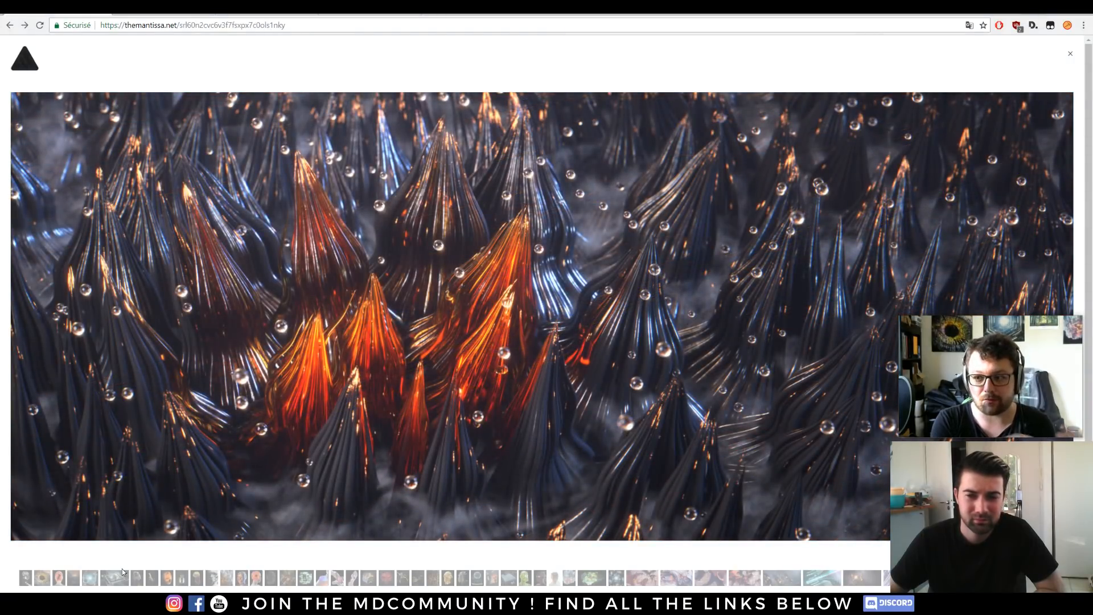
pyautogui.press('Right')
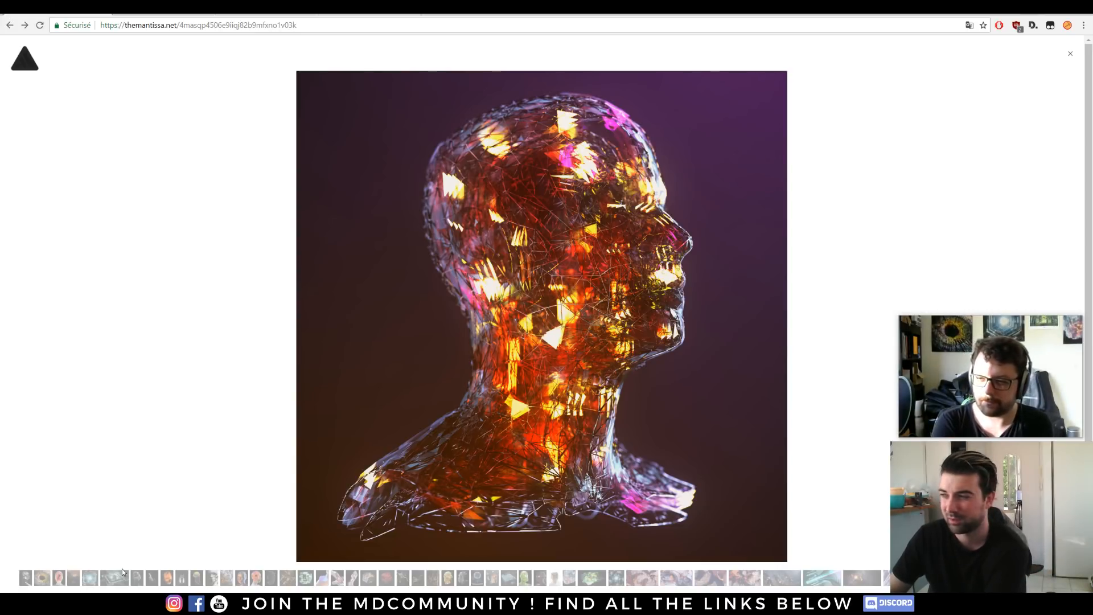
pyautogui.press('Right')
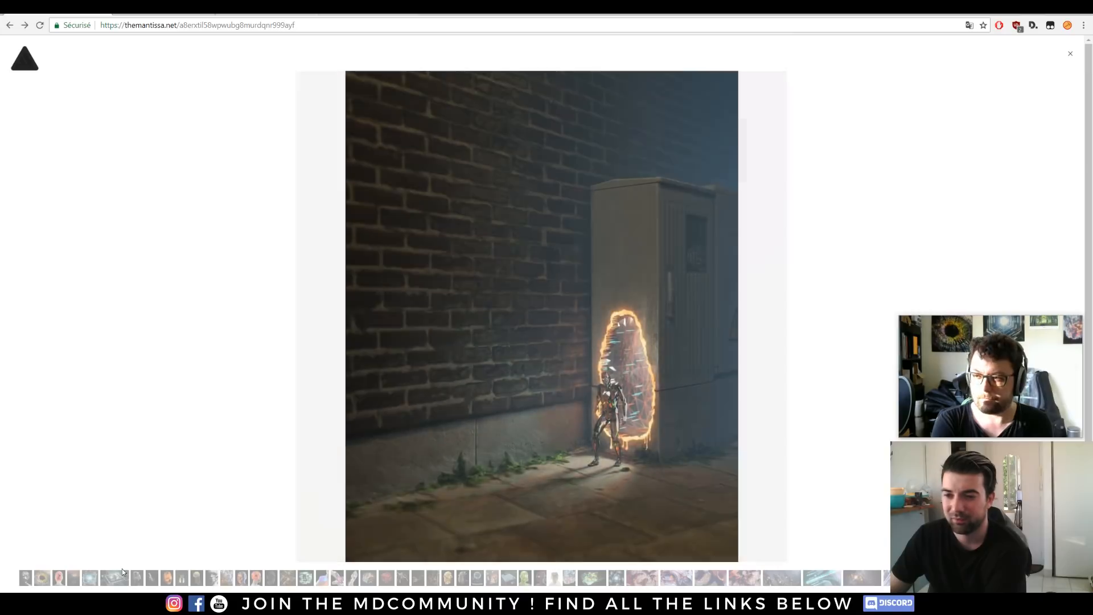
pyautogui.press('Right')
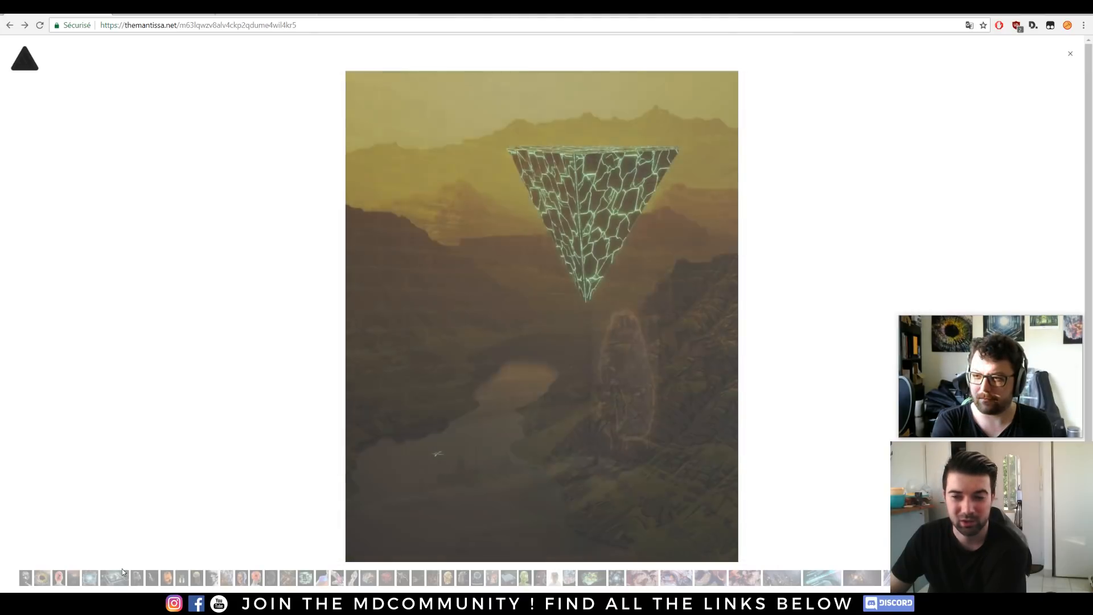
pyautogui.press('Right')
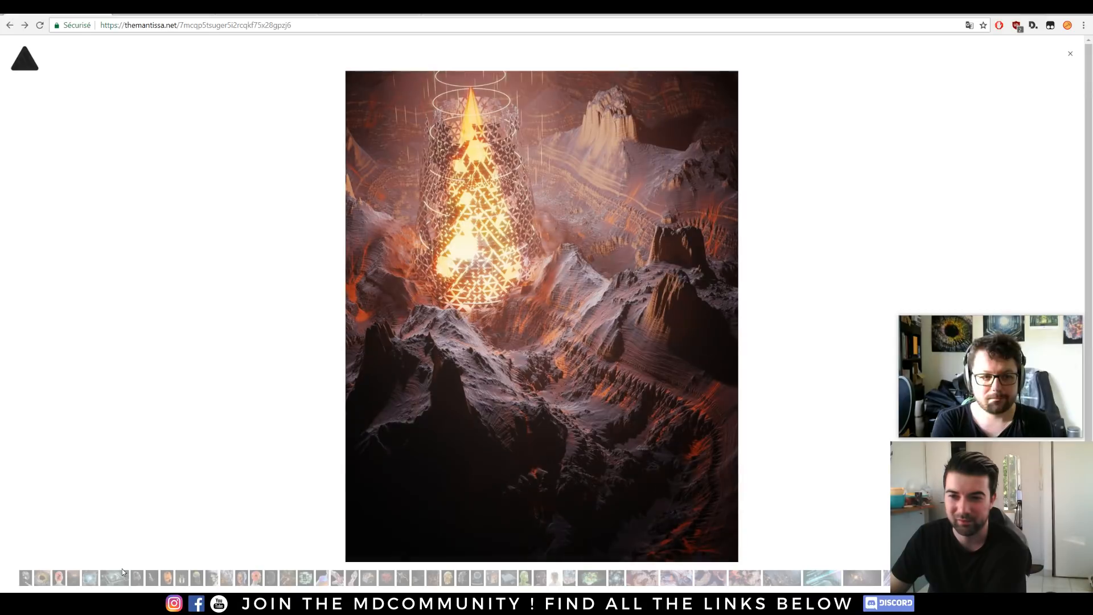
# Return to the gallery's first black-and-white face and continue through the orange-faced head, glowing creature and hexagonal tunnel to the circuit-board globe
pyautogui.press('Right')
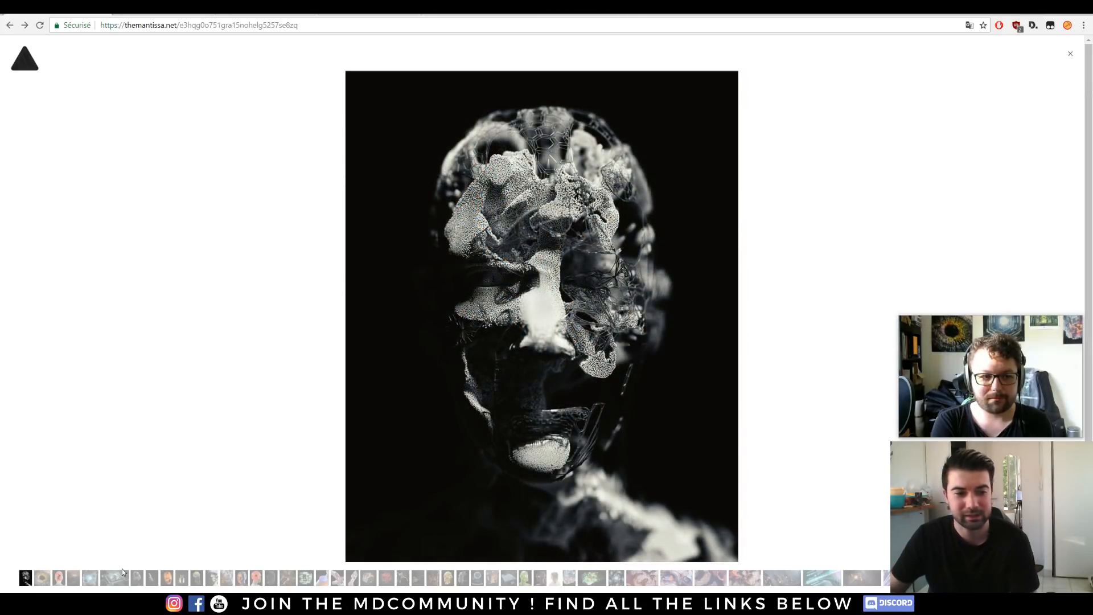
pyautogui.press('Right')
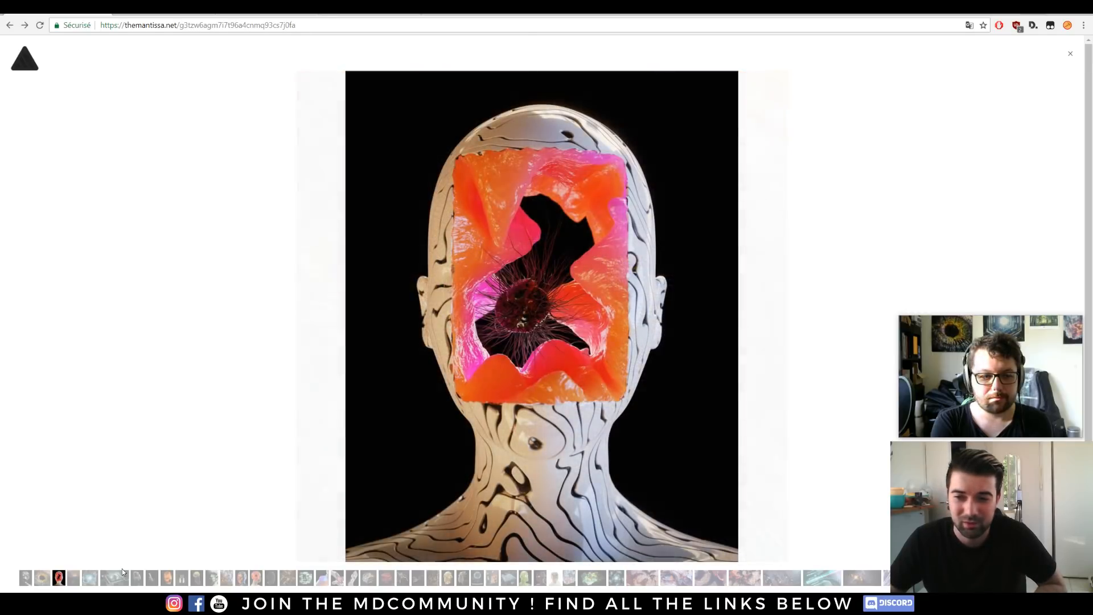
pyautogui.press('Right')
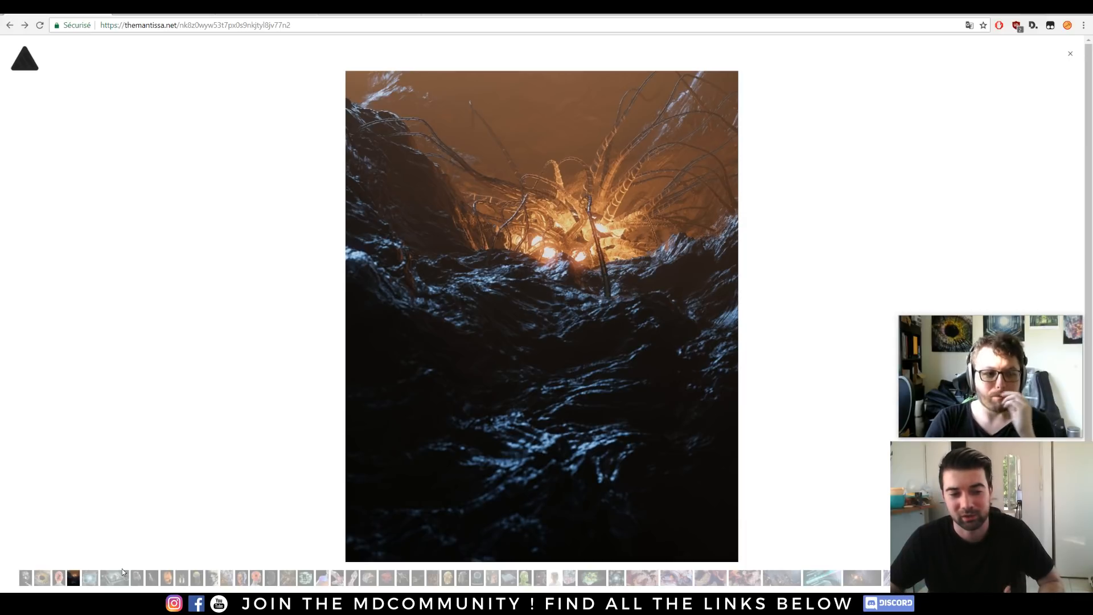
pyautogui.press('Right')
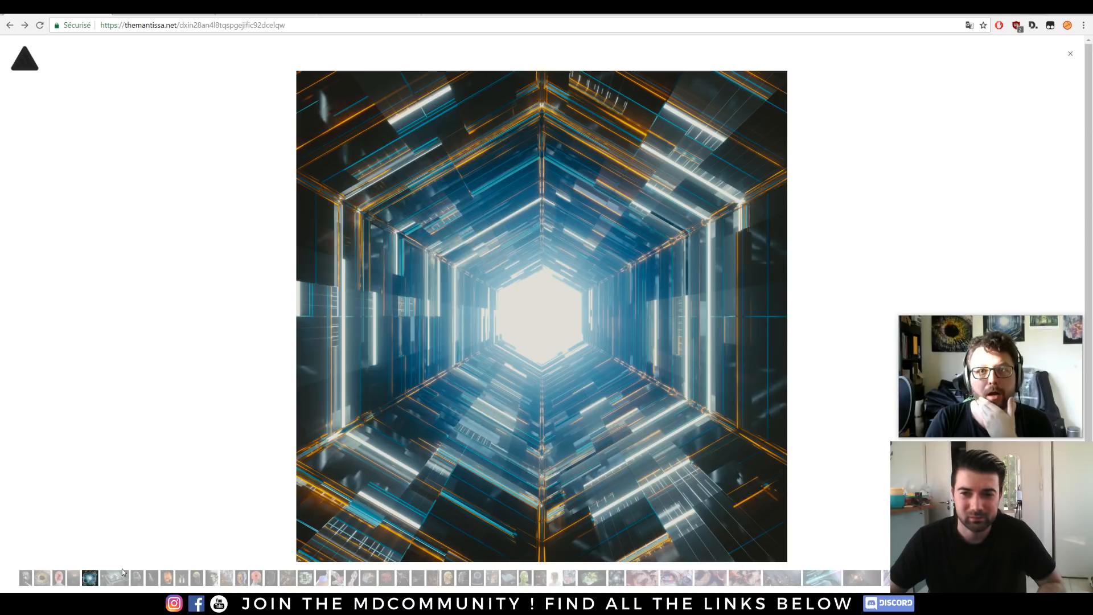
pyautogui.press('Right')
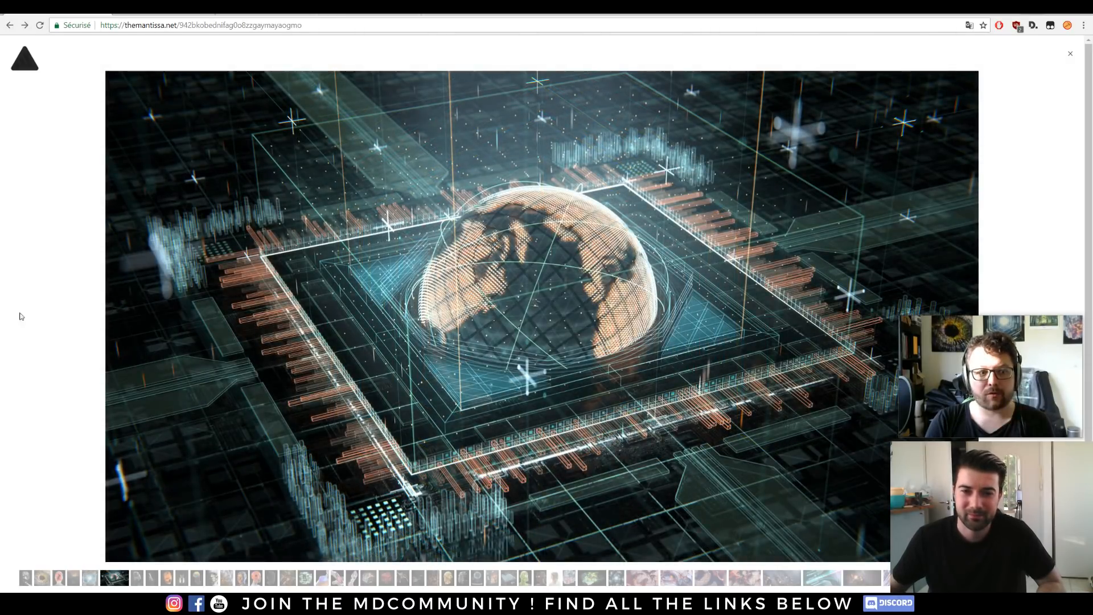
# Leave the image gallery and go to the site's demo reel page
pyautogui.click(37, 63)
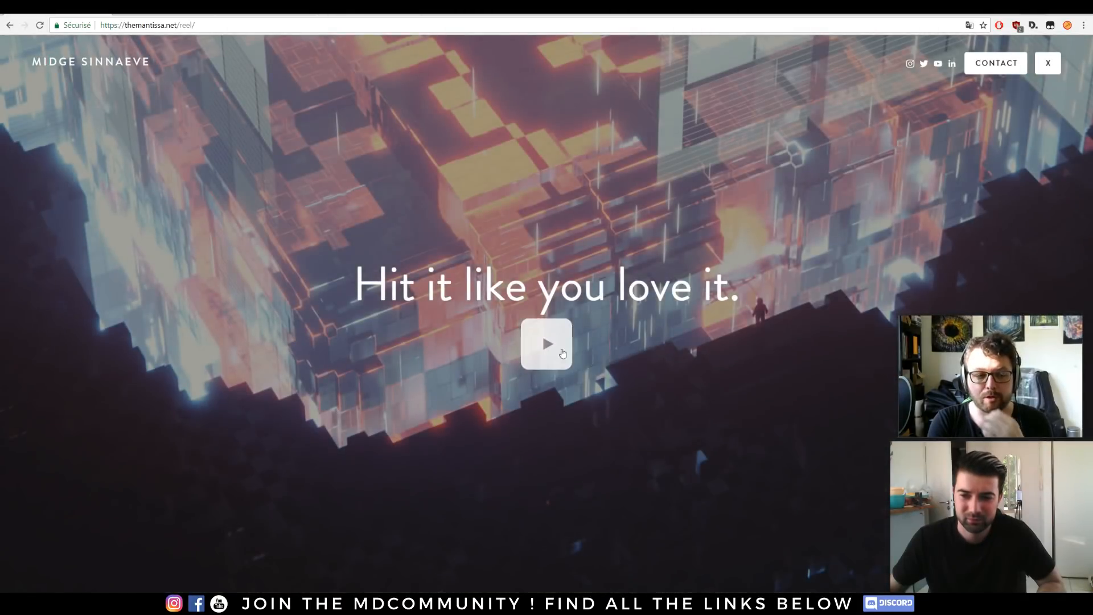
# Play the demo reel and go on to the site's VJ Loops page to view the loop previews
pyautogui.click(555, 349)
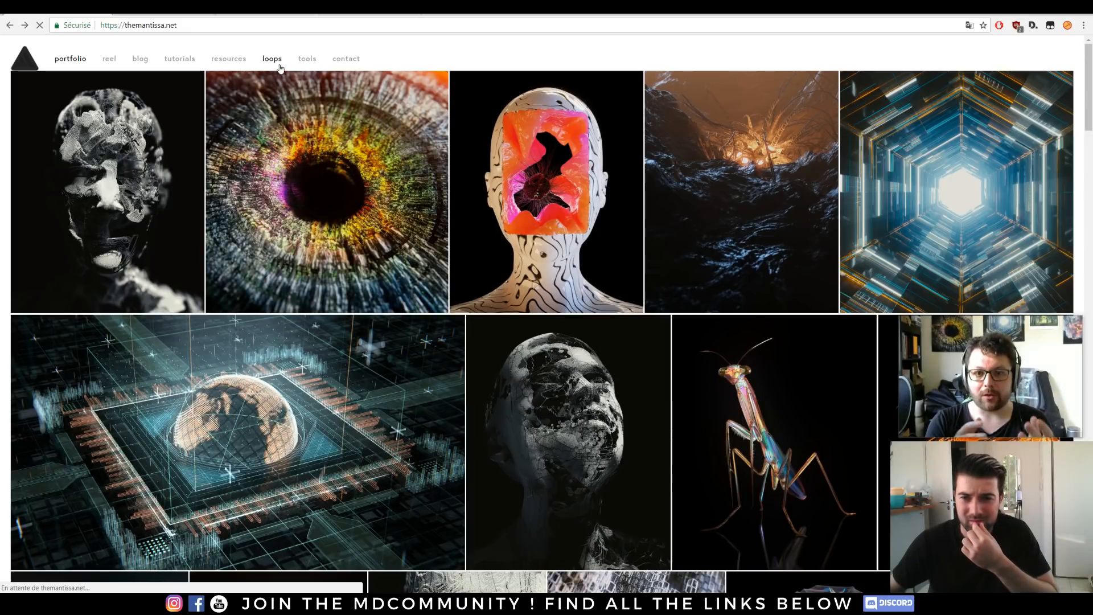
pyautogui.click(271, 58)
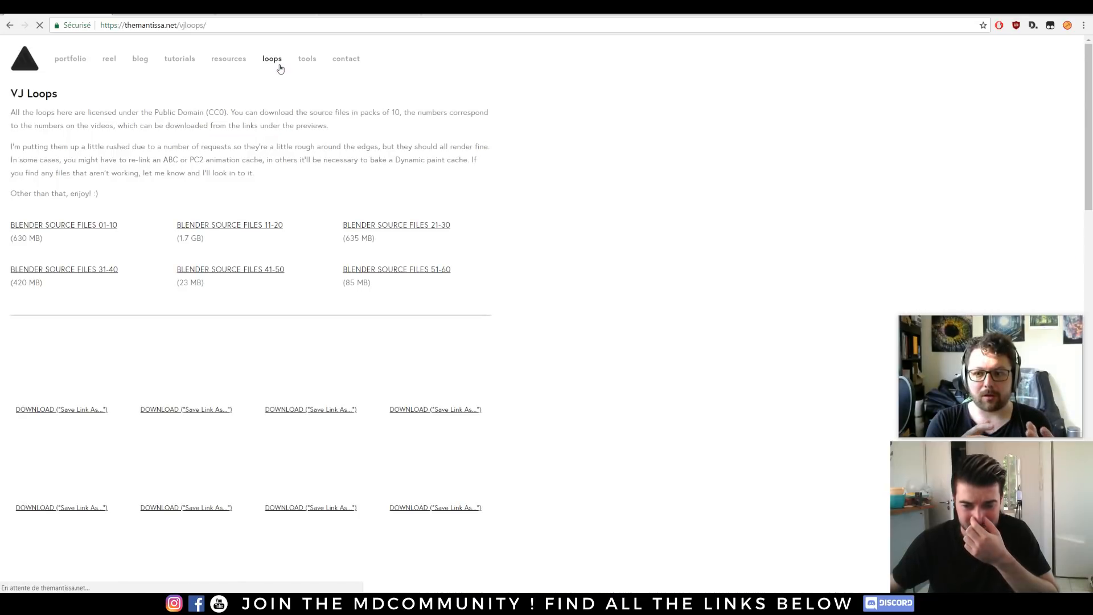
pyautogui.scroll(-2, 529, 259)
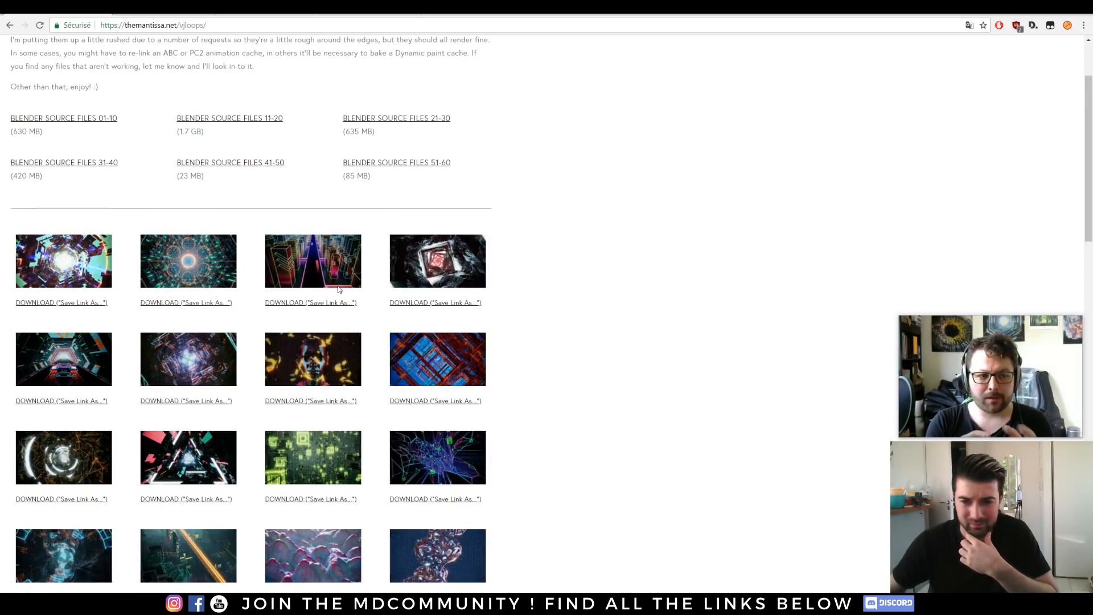
# Watch the neon city loop 003, the DAZE car tunnel loop 005 and the red-and-blue grid loop 008, returning to the loops page after each
pyautogui.click(310, 301)
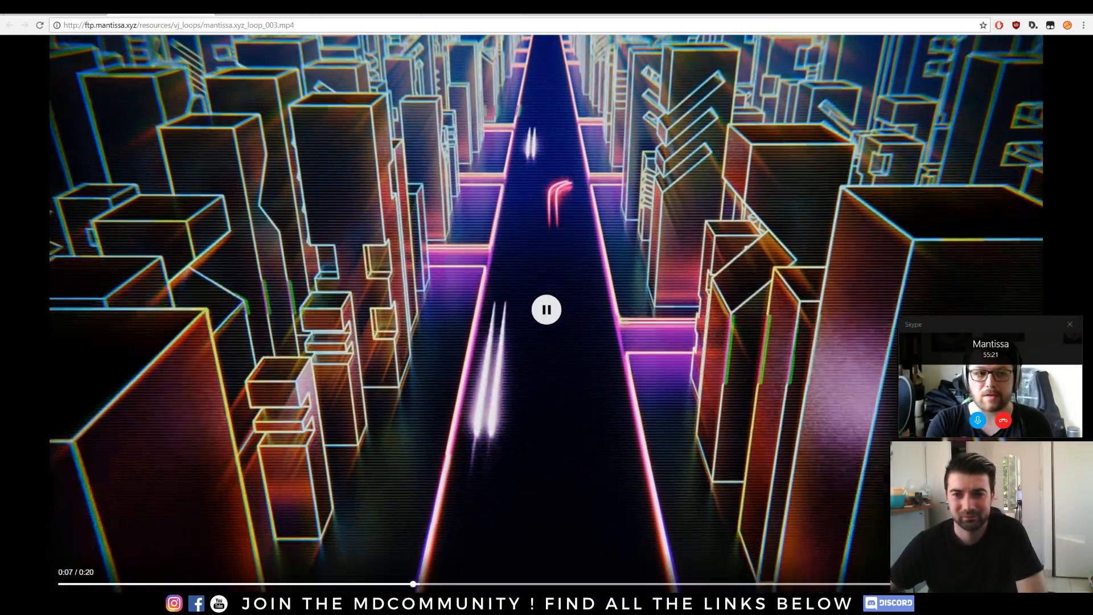
pyautogui.hotkey('alt', 'Left')
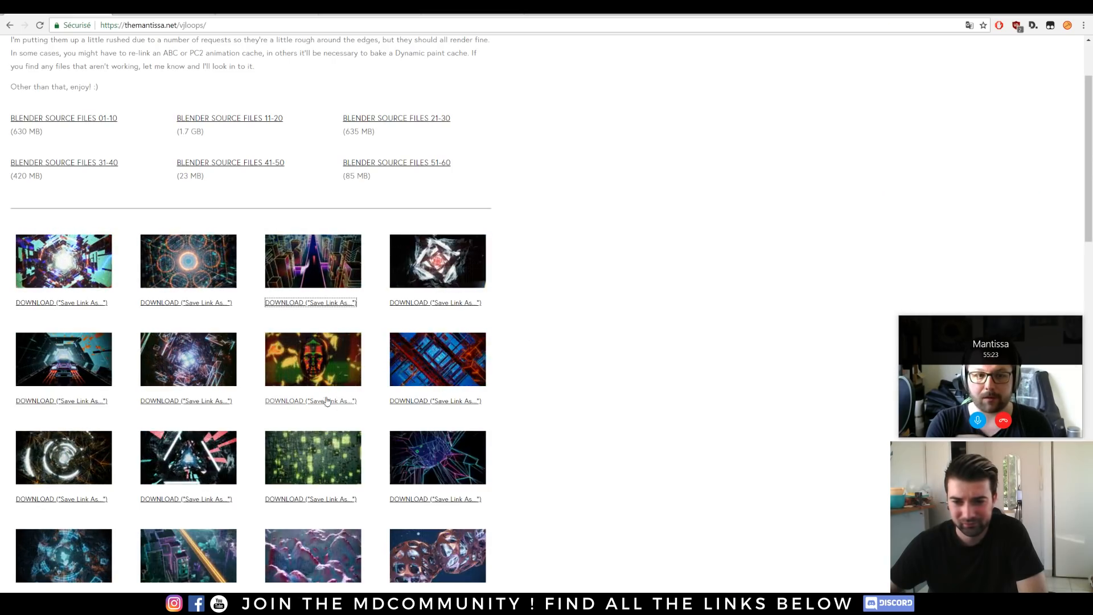
pyautogui.click(88, 402)
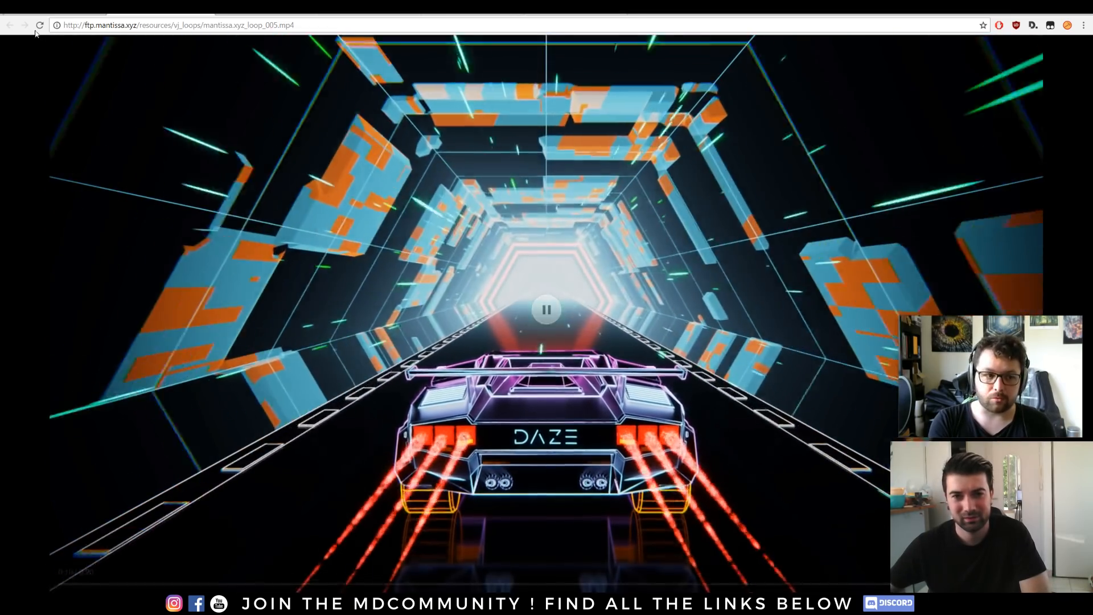
pyautogui.click(10, 25)
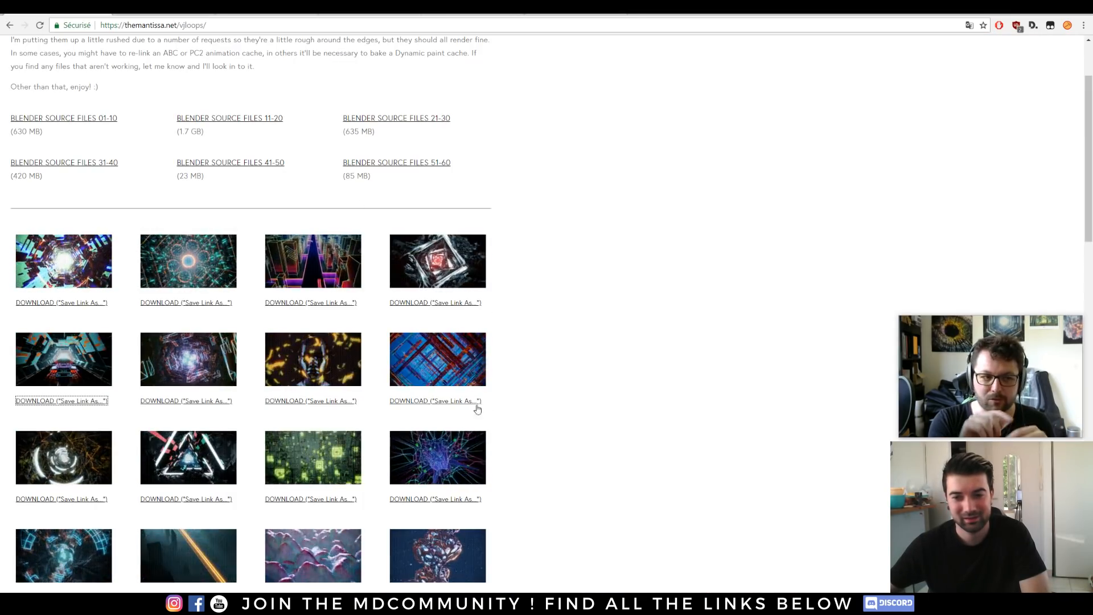
pyautogui.click(427, 400)
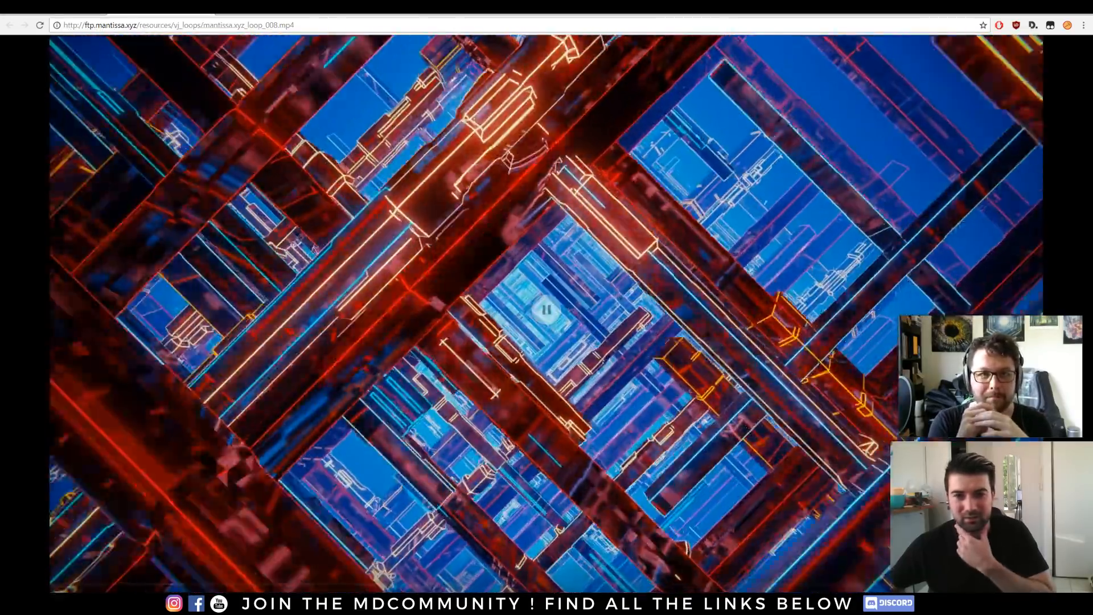
pyautogui.hotkey('alt', 'Left')
# Watch VJ loop 014, the dark city crossed by a glowing orange road, and return to the loops page
pyautogui.scroll(-2, 540, 340)
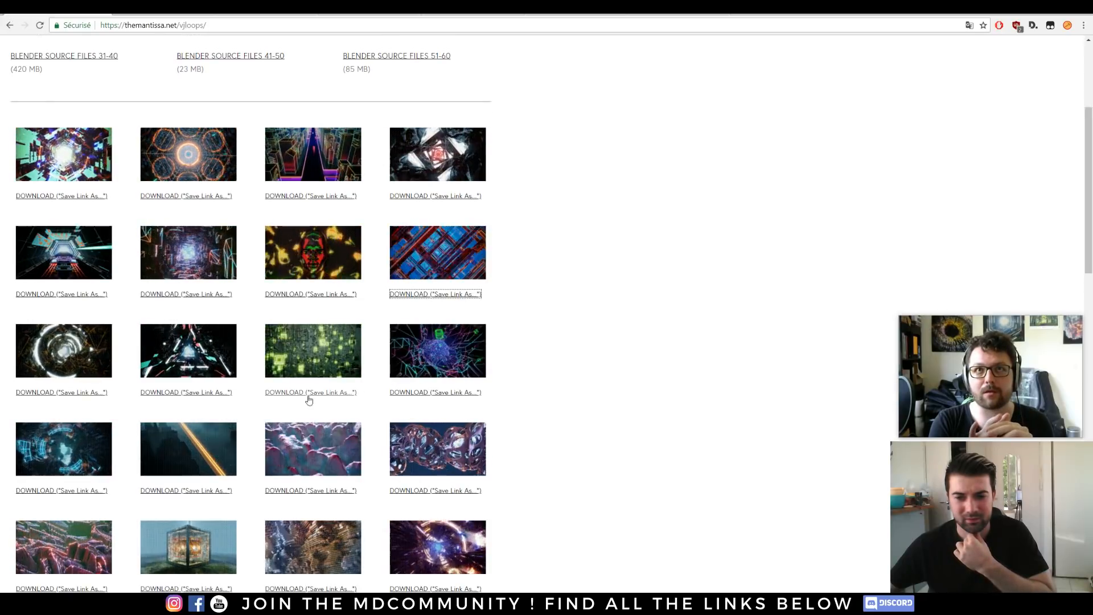
pyautogui.scroll(-2, 153, 393)
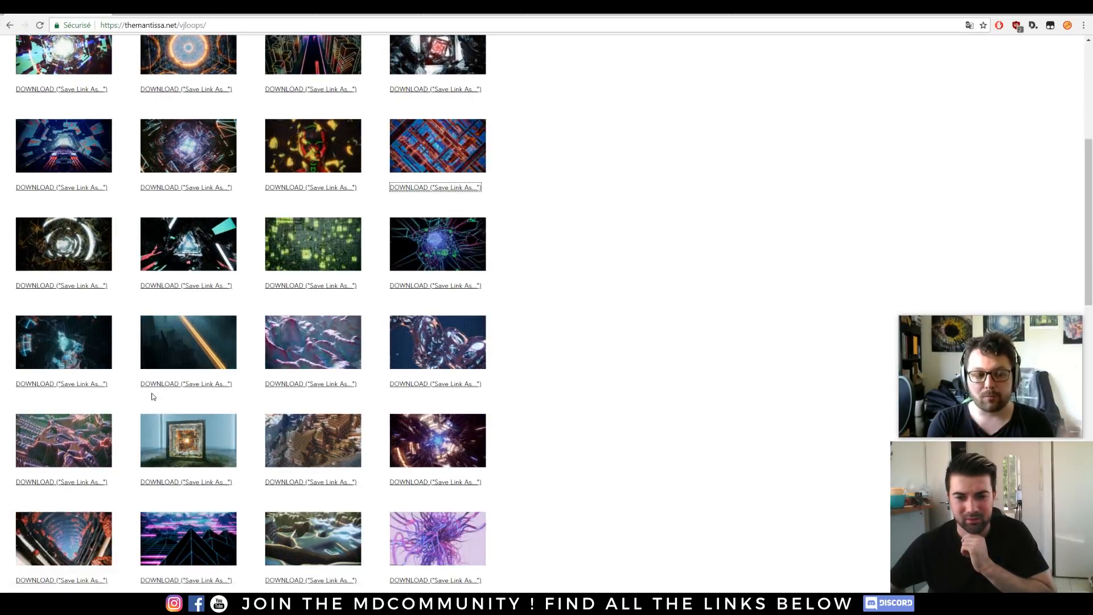
pyautogui.click(160, 383)
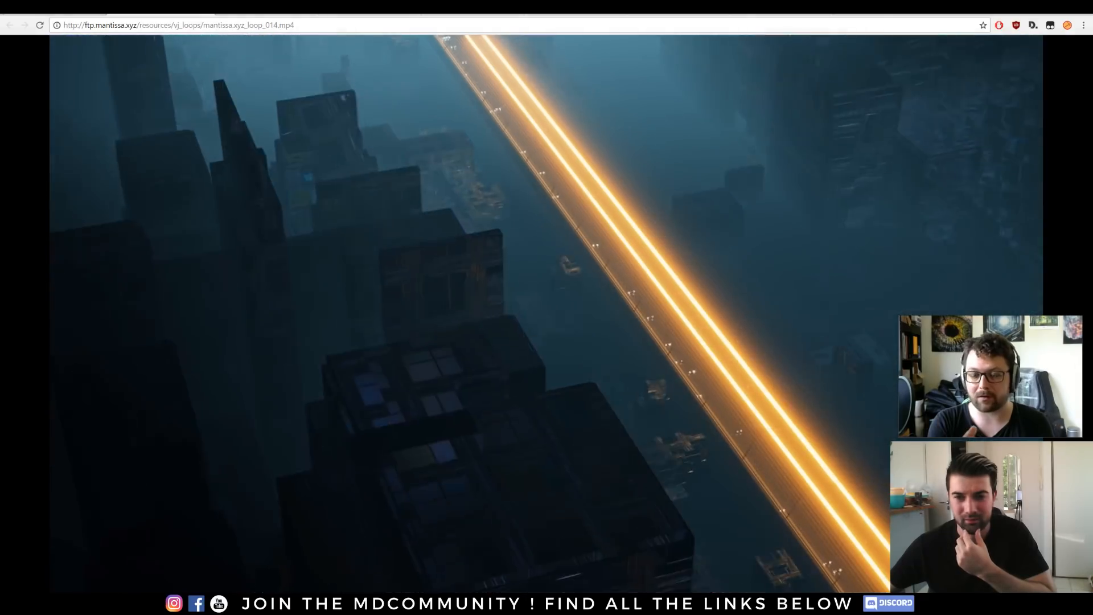
pyautogui.moveTo(452, 167)
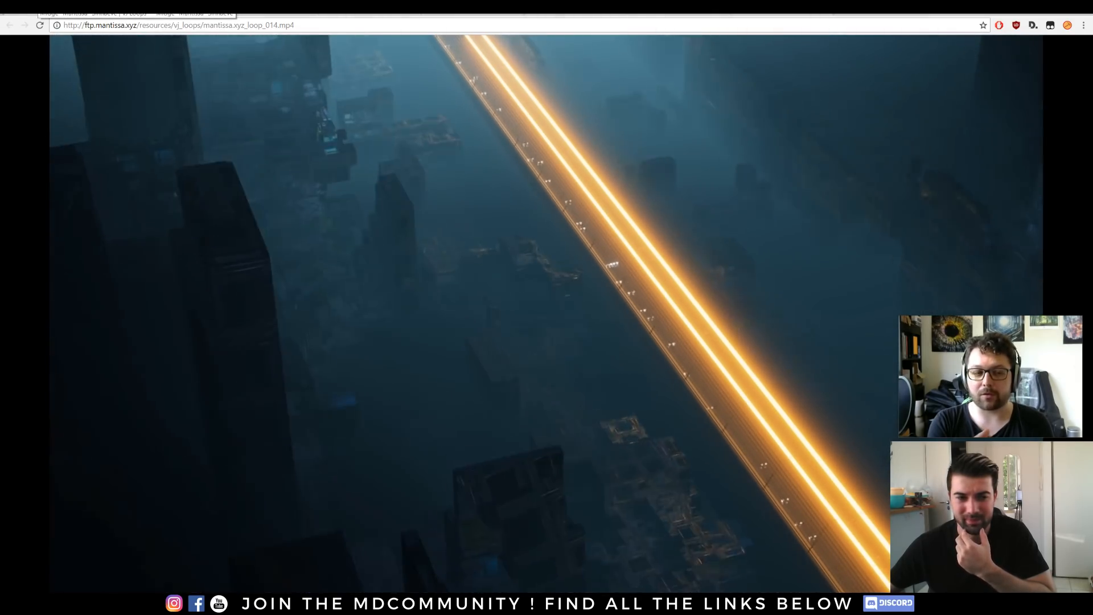
pyautogui.moveTo(342, 106)
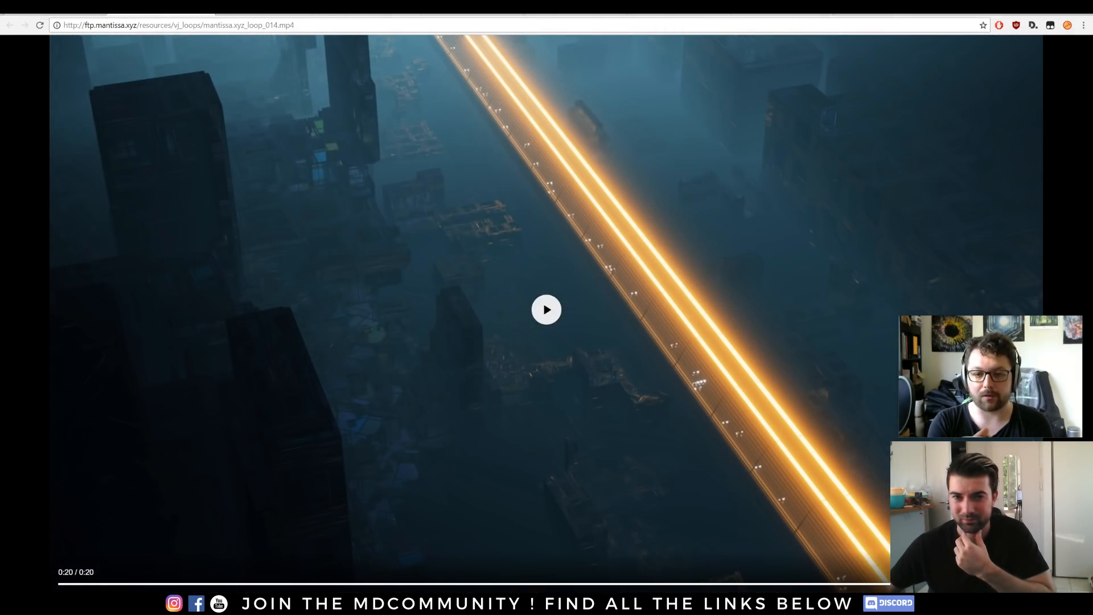
pyautogui.hotkey('alt', 'Left')
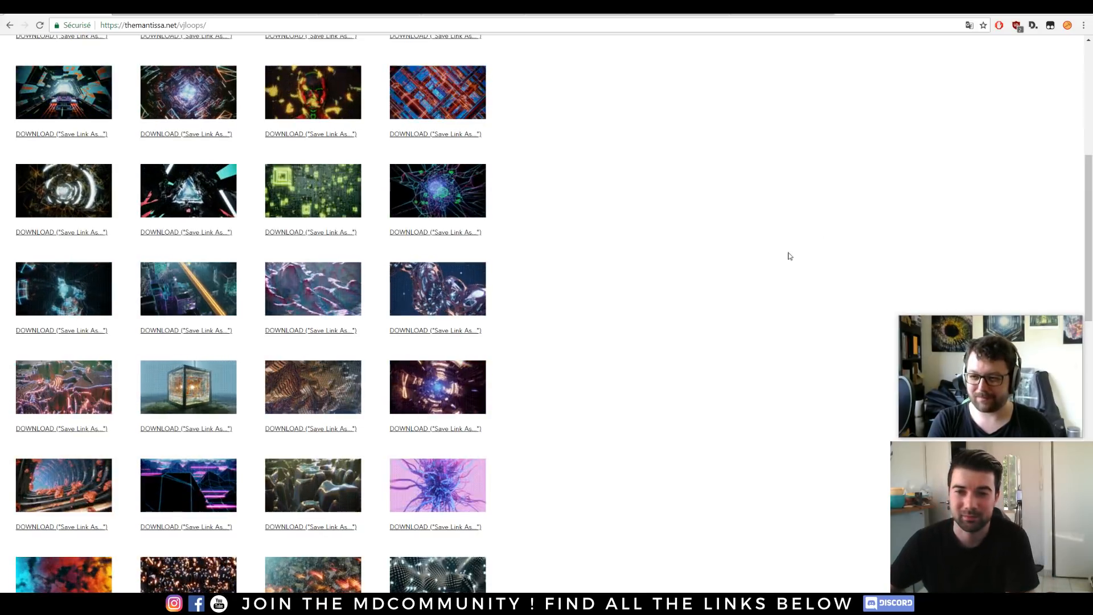
# Switch to the artist's Instagram profile and view the 36 Days of Type letter posts from A up to Y
pyautogui.scroll(7, 685, 288)
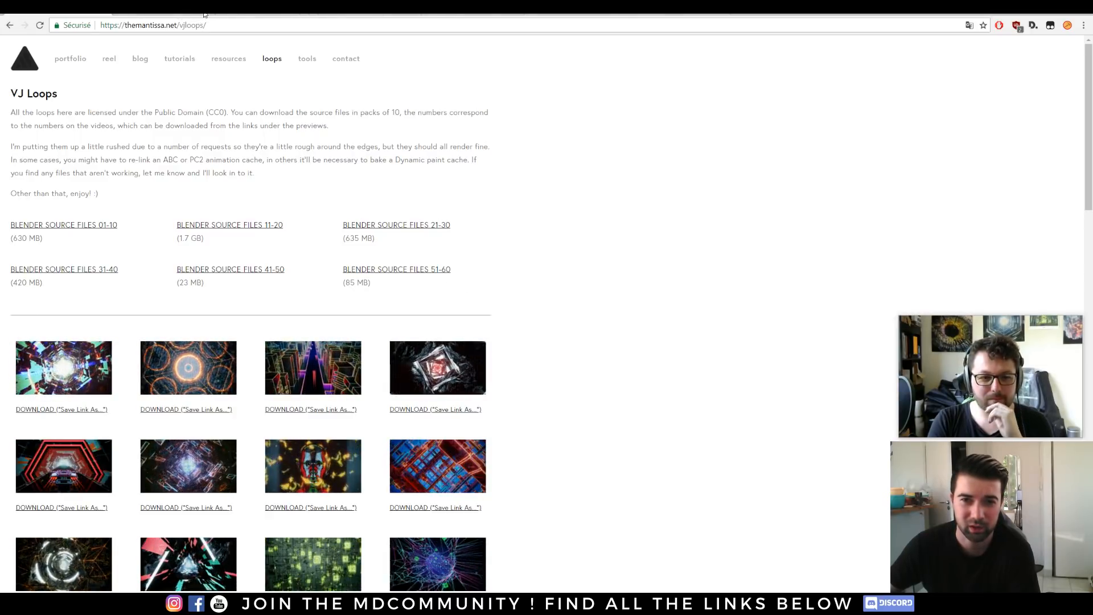
pyautogui.click(165, 7)
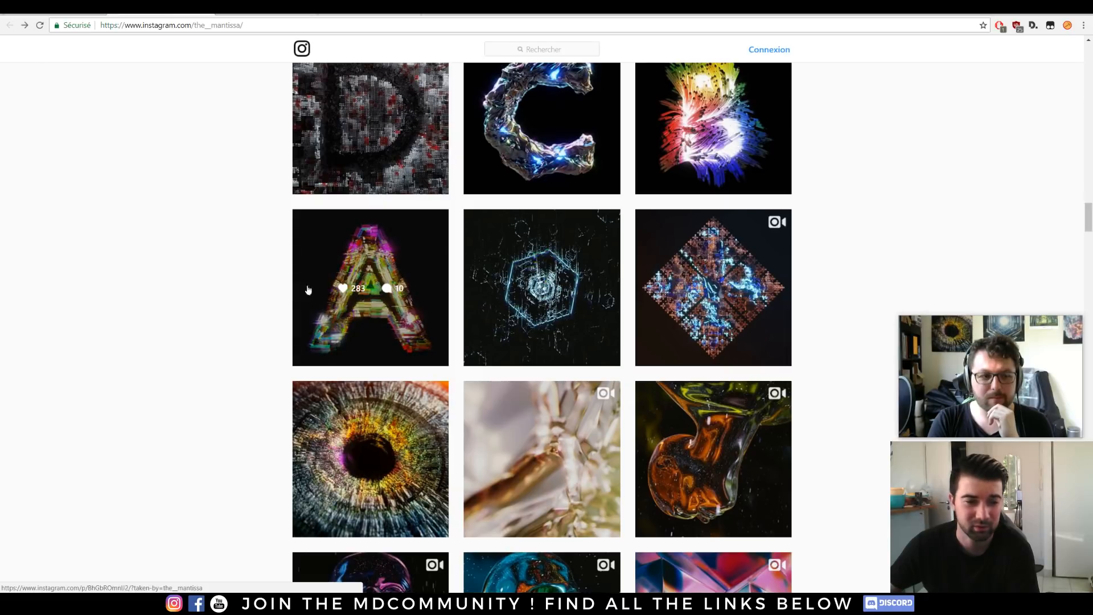
pyautogui.scroll(6, 272, 365)
pyautogui.scroll(15, 272, 370)
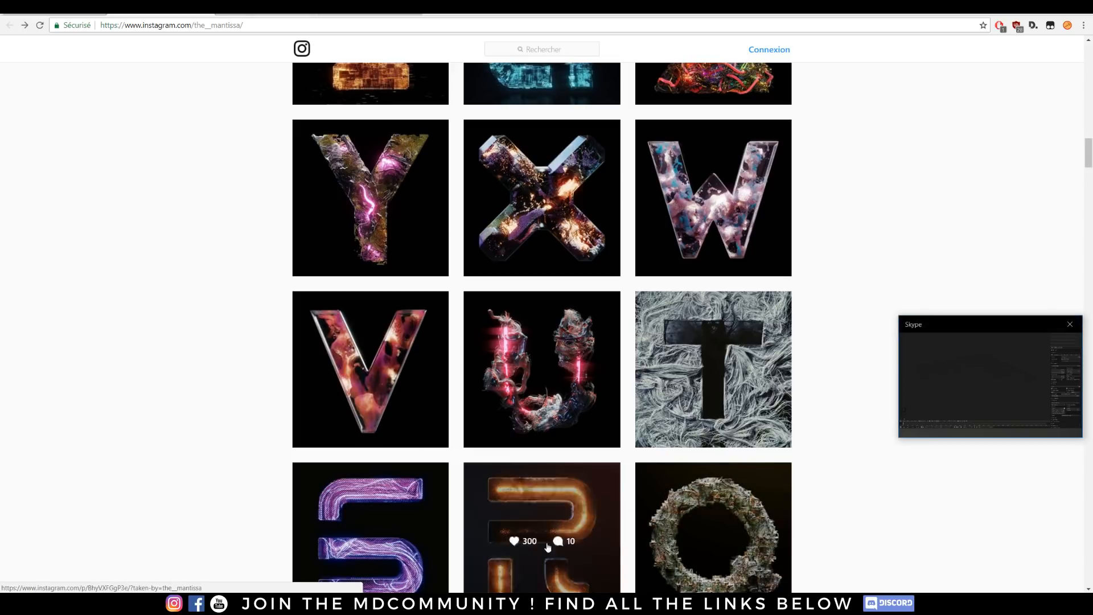
# Switch to the Skype call with the shared Blender screen and show the tool shelf in the 3D view
pyautogui.moveTo(704, 603)
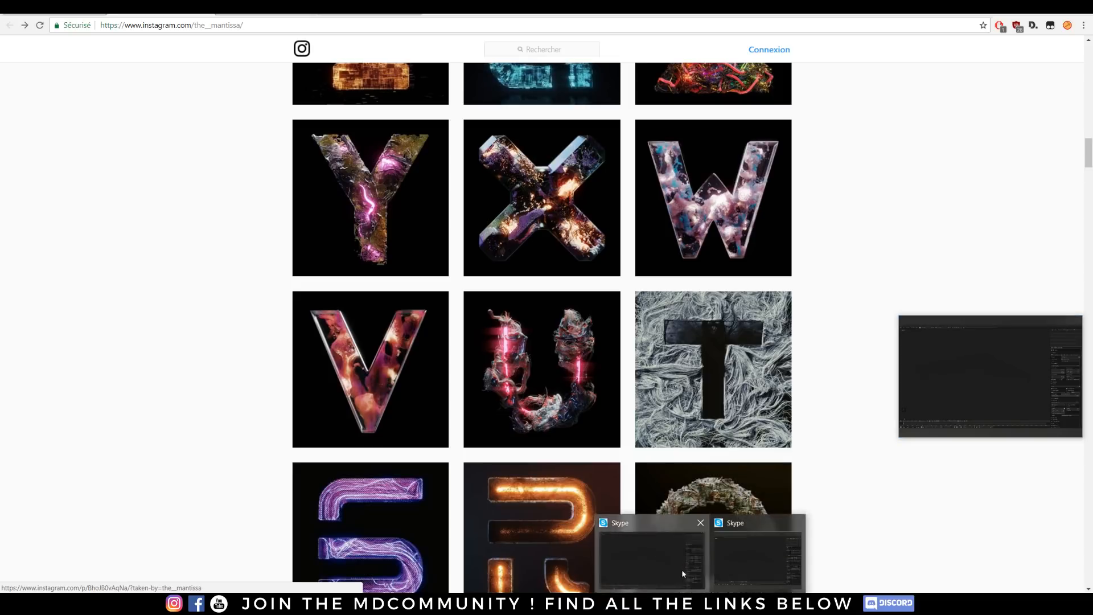
pyautogui.click(684, 573)
pyautogui.moveTo(0, 268); pyautogui.dragTo(659, 7)
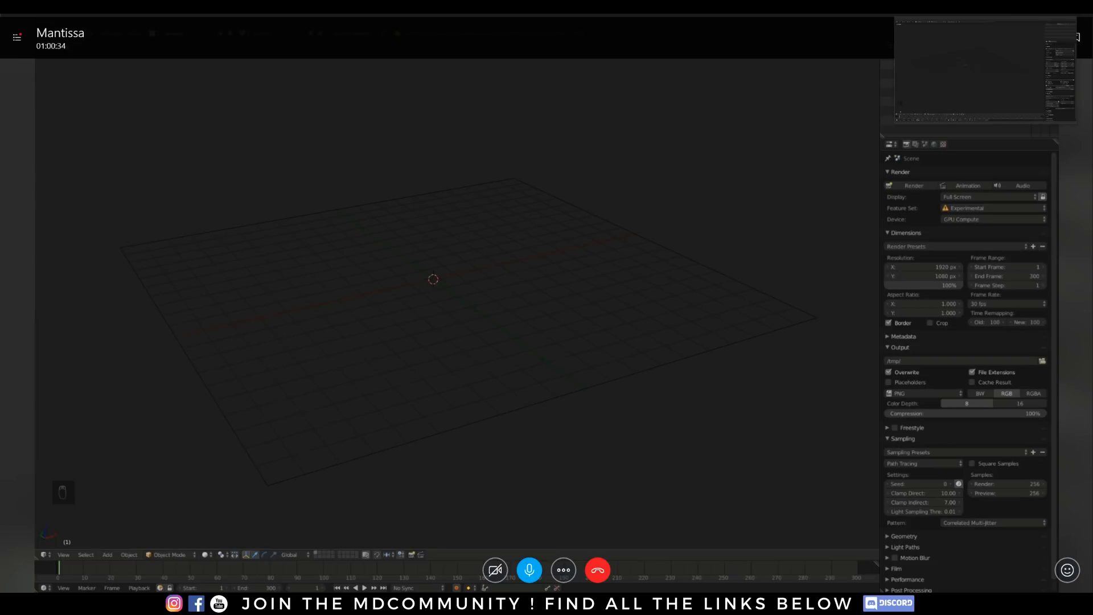
pyautogui.moveTo(456, 285); pyautogui.dragTo(430, 299, button='middle')
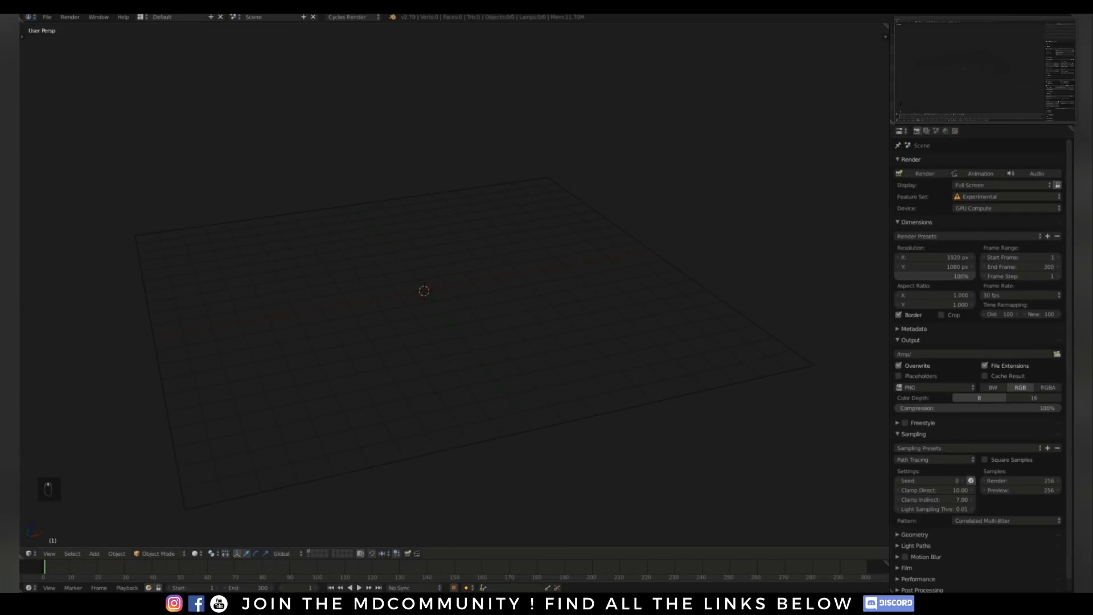
pyautogui.press('t')
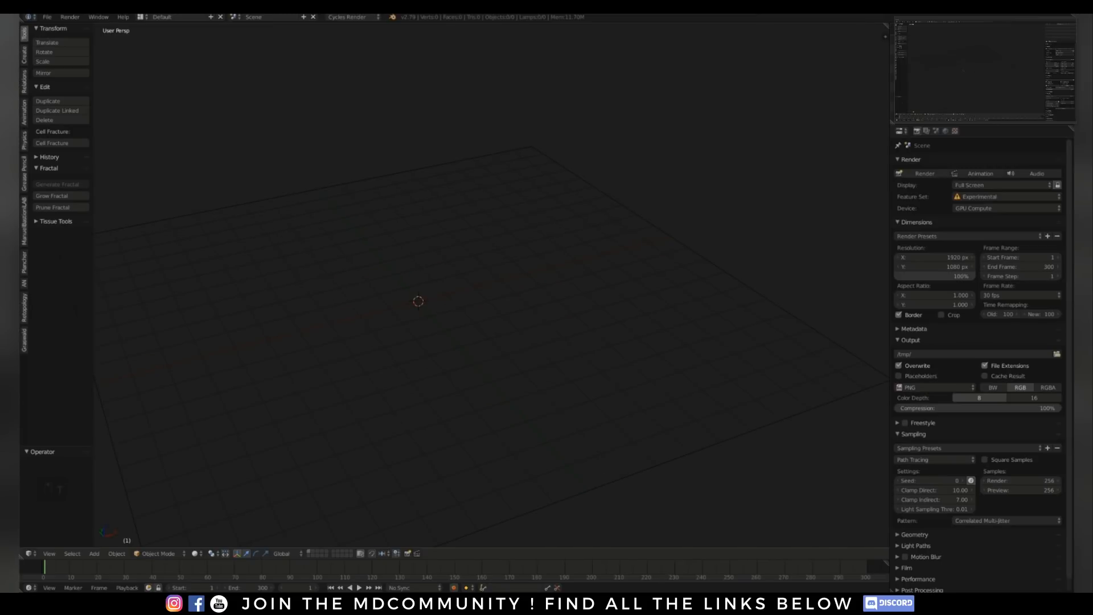
# Open the file manager and look through the folders in the projects location
pyautogui.press('super+e')
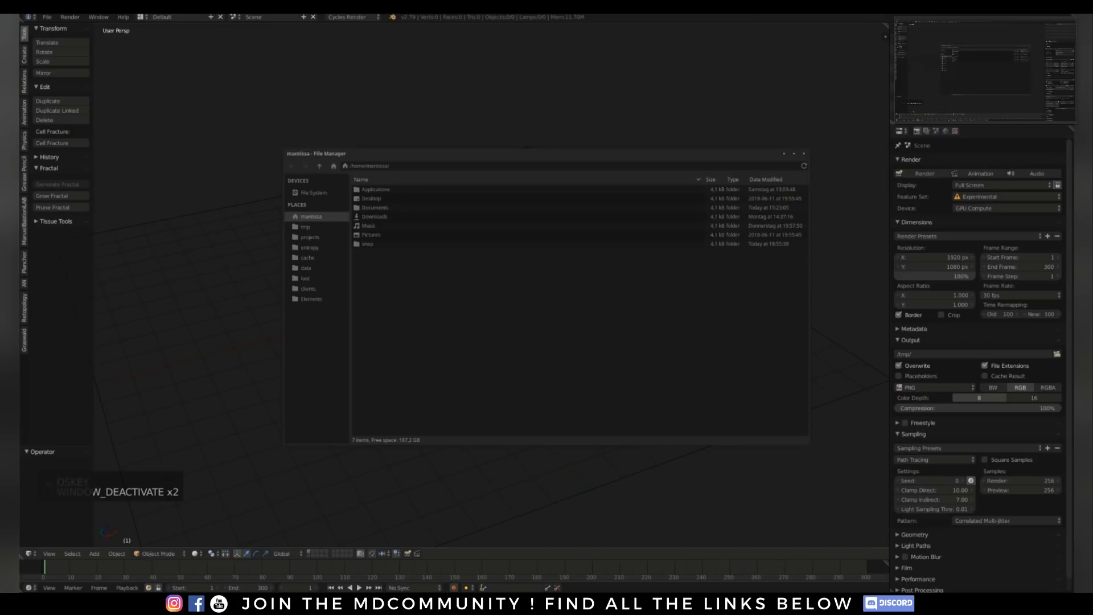
pyautogui.click(310, 237)
pyautogui.scroll(-4, 578, 310)
pyautogui.scroll(-6, 579, 310)
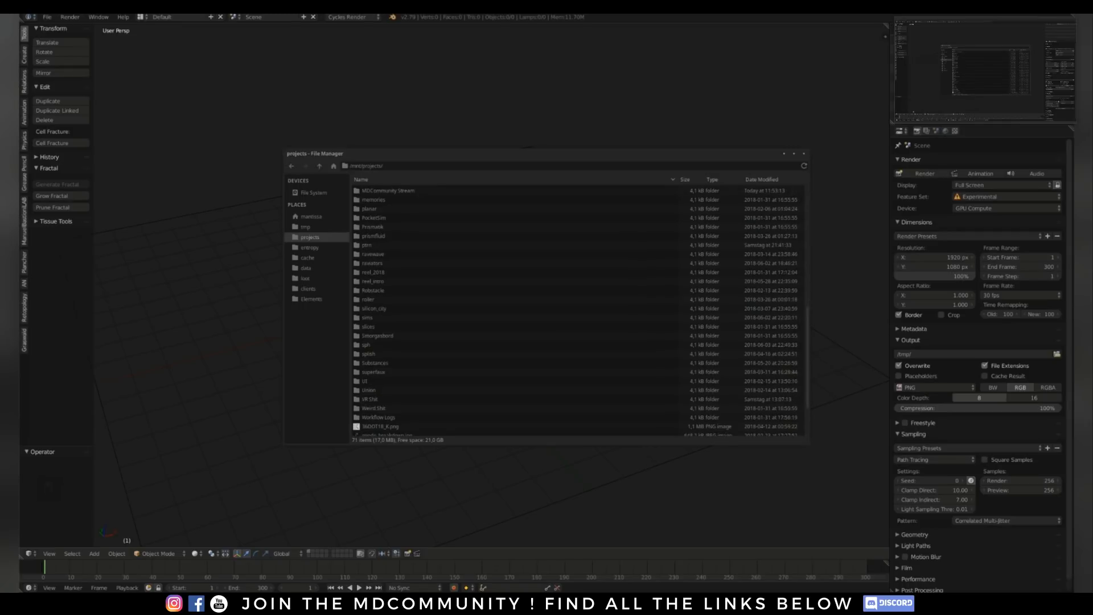
# Open the Portfolio/Stills/Social folder in the data location
pyautogui.click(305, 268)
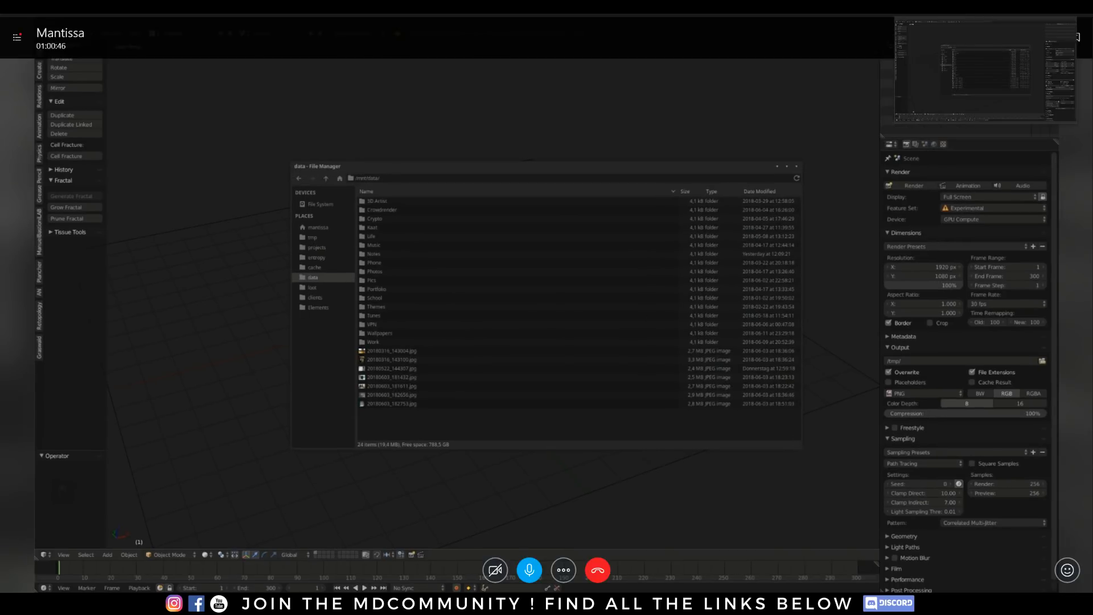
pyautogui.doubleClick(377, 289)
pyautogui.doubleClick(373, 254)
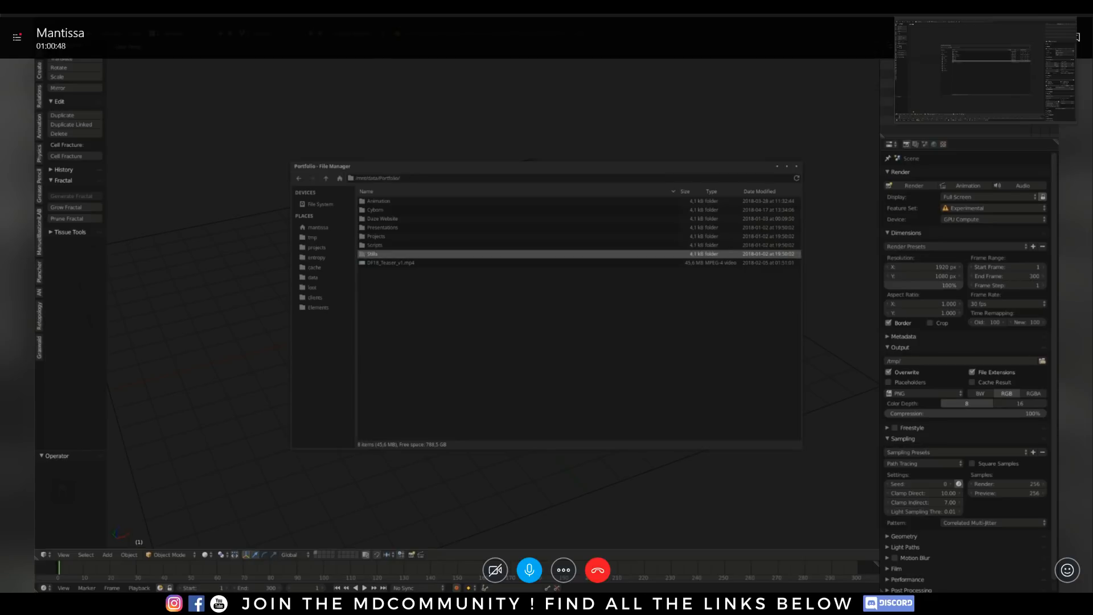
pyautogui.doubleClick(373, 210)
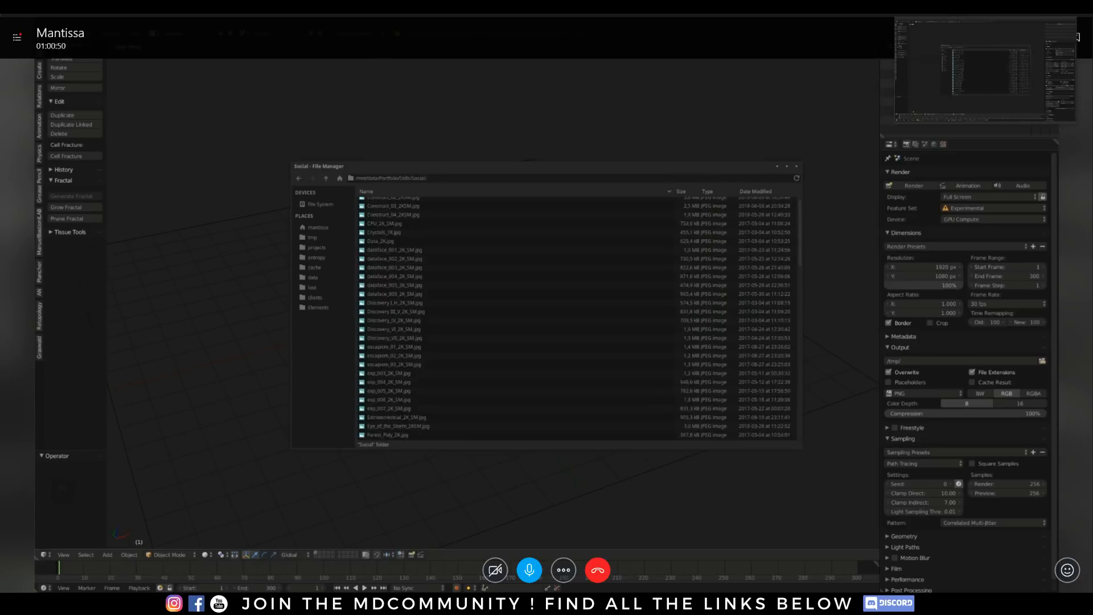
# Find Sim_01_2KSM.jpg in the Social folder and open it with gThumb
pyautogui.scroll(-5, 578, 310)
pyautogui.scroll(-5, 578, 310)
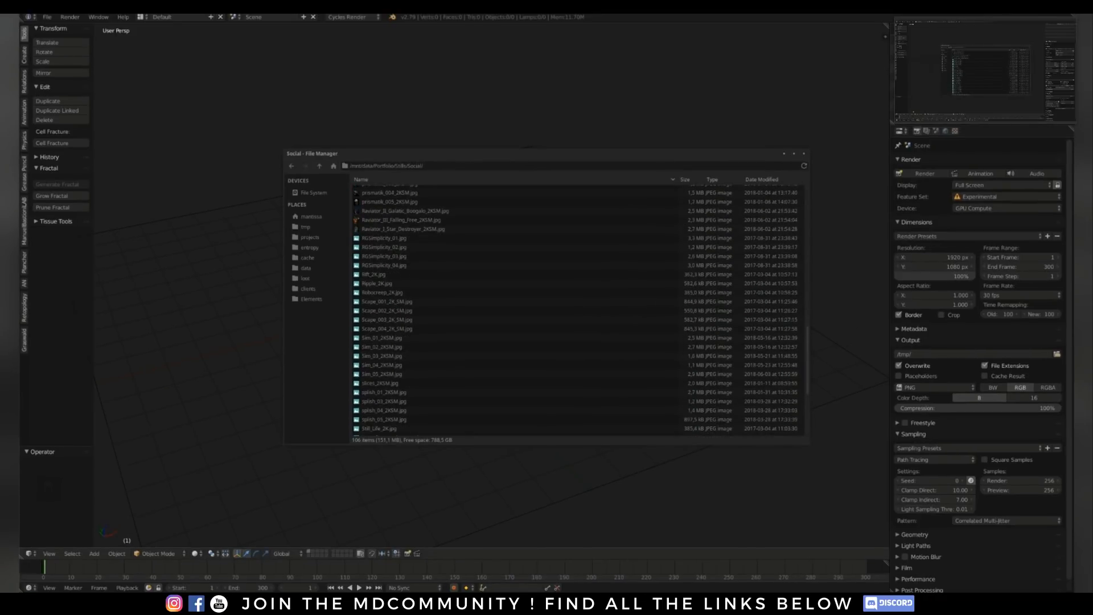
pyautogui.click(382, 338)
pyautogui.press('Return')
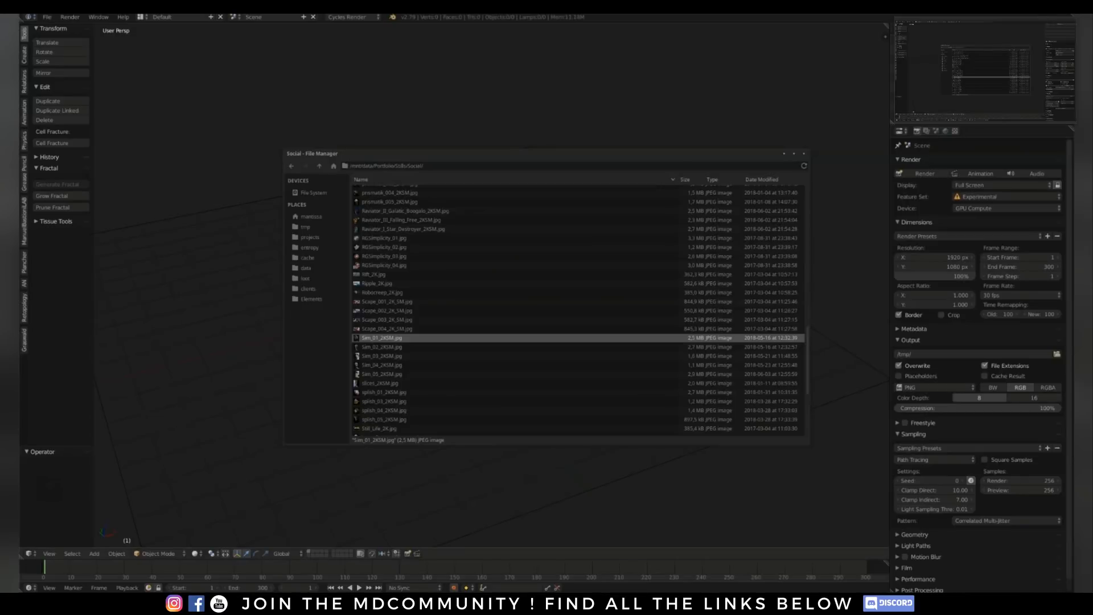
pyautogui.rightClick(401, 339)
pyautogui.moveTo(459, 351)
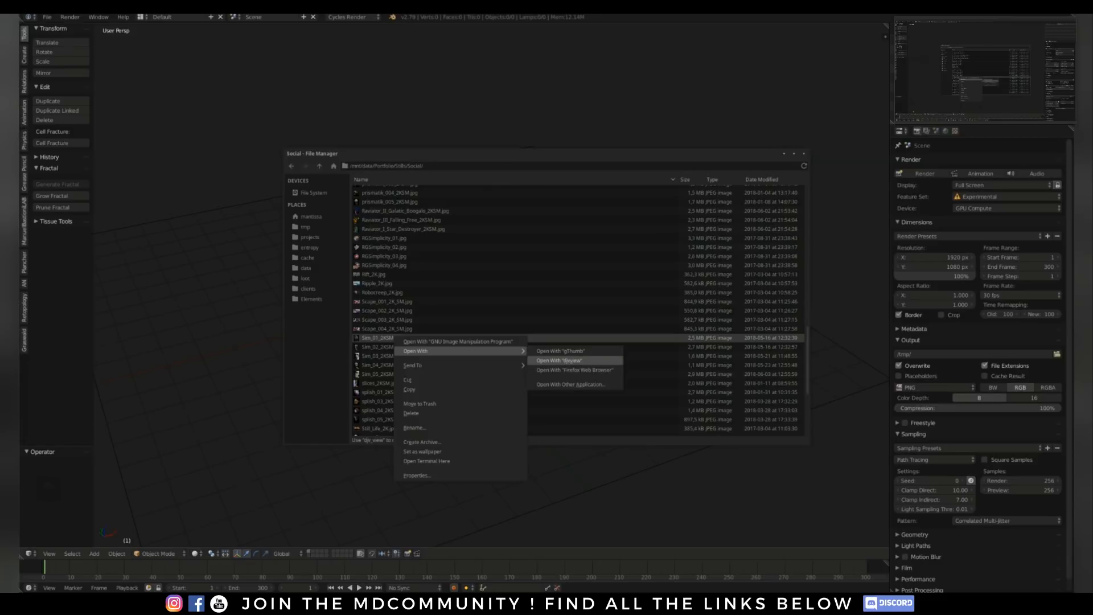
pyautogui.click(561, 351)
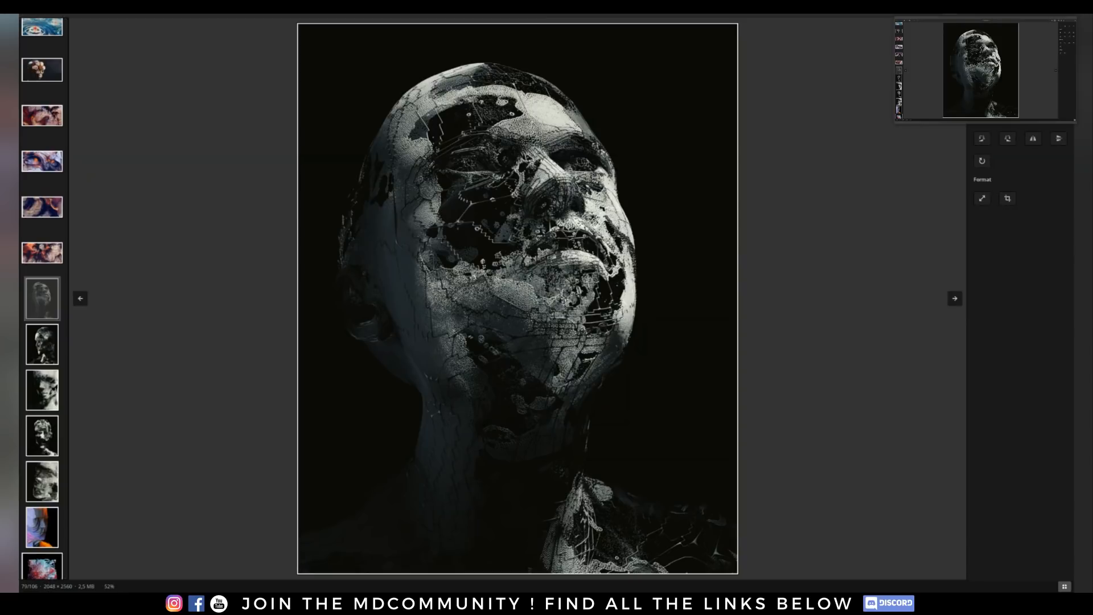
# View the black-and-white fragmented face images of the Sim series, going forward and back between them
pyautogui.press('Right')
pyautogui.press('Right')
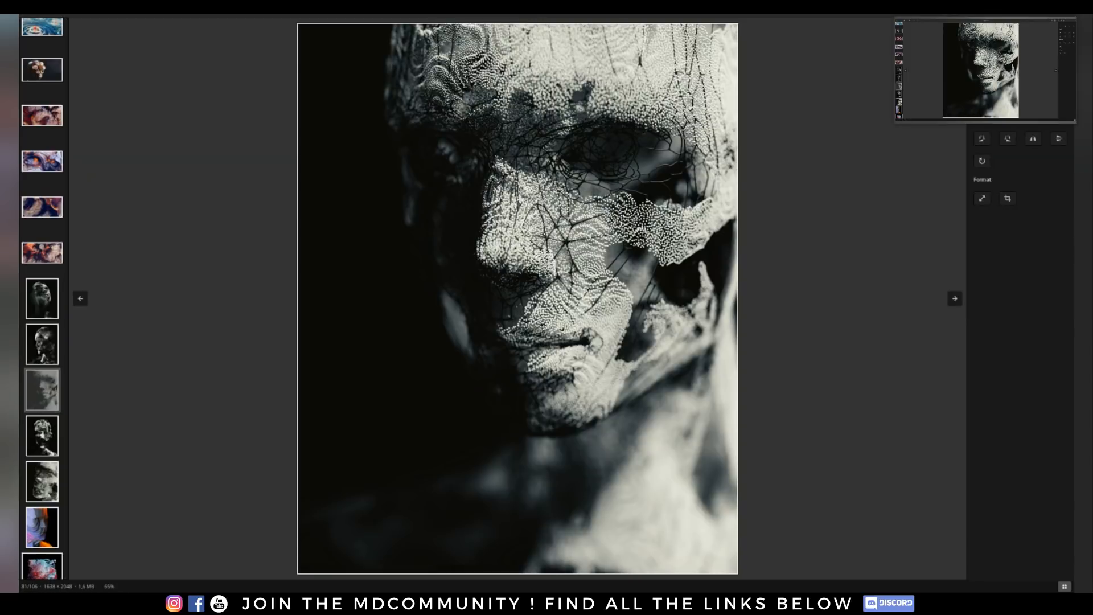
pyautogui.press('Right')
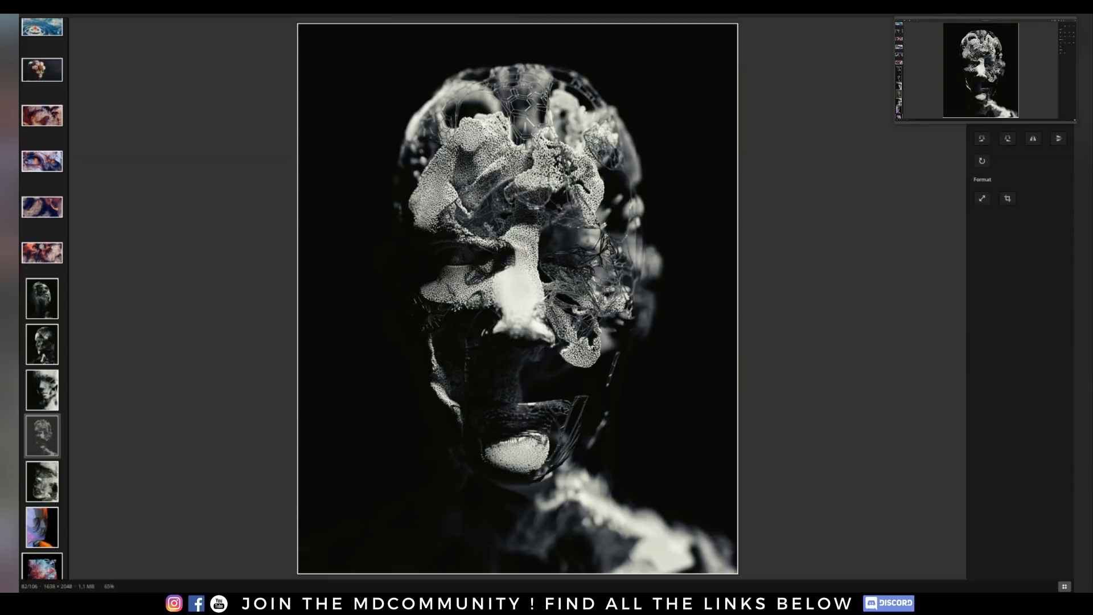
pyautogui.press('Left')
pyautogui.press('Right')
pyautogui.press('Left')
pyautogui.press('Left')
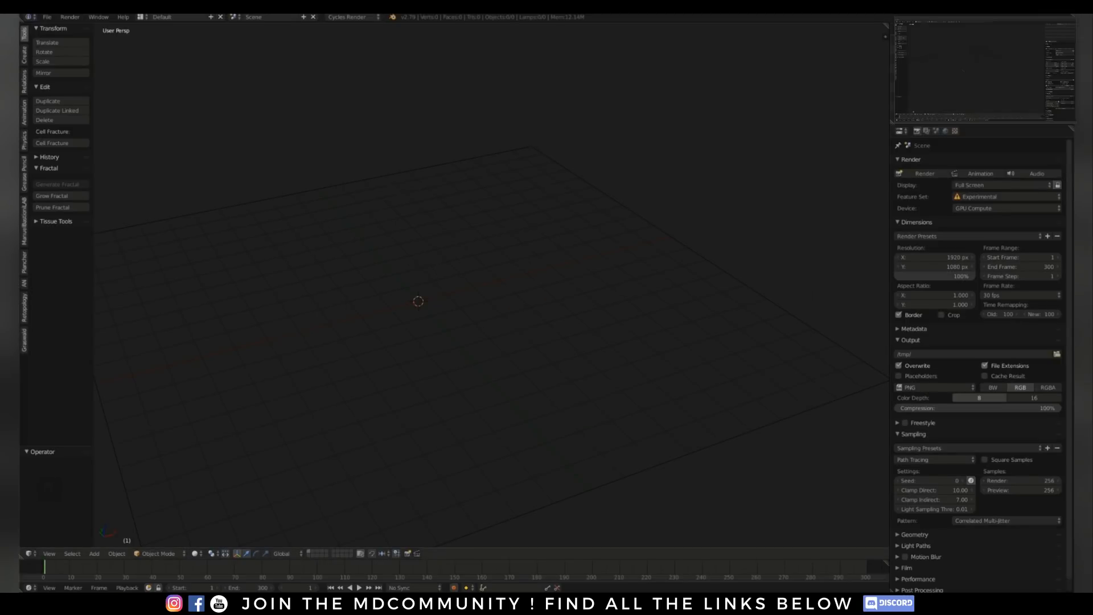
# Show the ManuelbastioniLAB add-on tools and widen the tool shelf so its options are readable
pyautogui.click(23, 221)
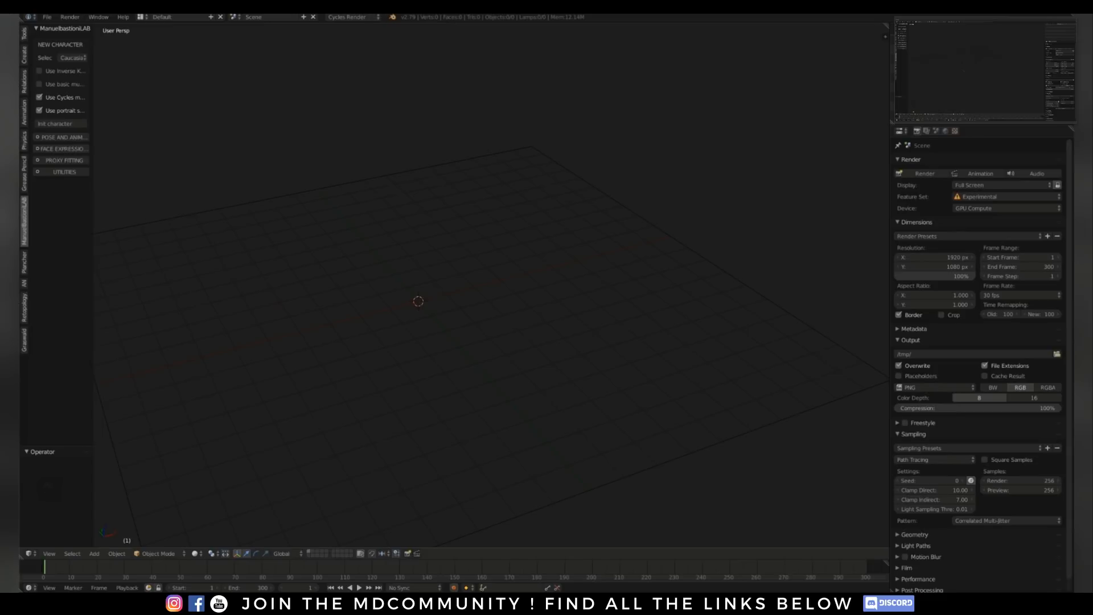
pyautogui.moveTo(94, 285); pyautogui.dragTo(116, 285)
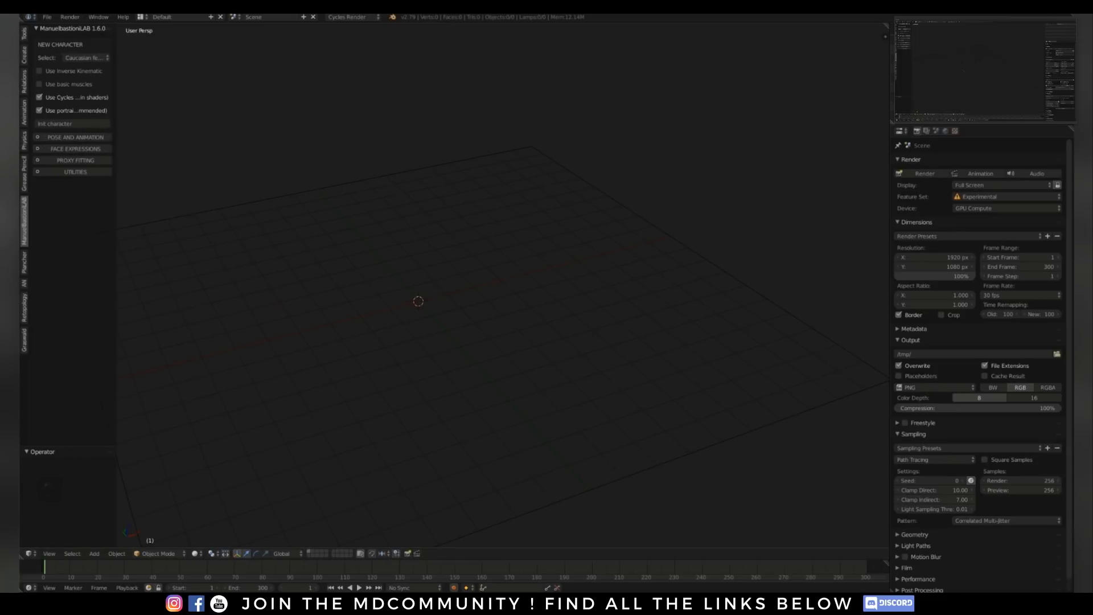
# Switch to the browser, open the ManuelbastioniLAB website from the search results, view its download page and close it
pyautogui.moveTo(130, 591)
pyautogui.hotkey('alt', 'Tab')
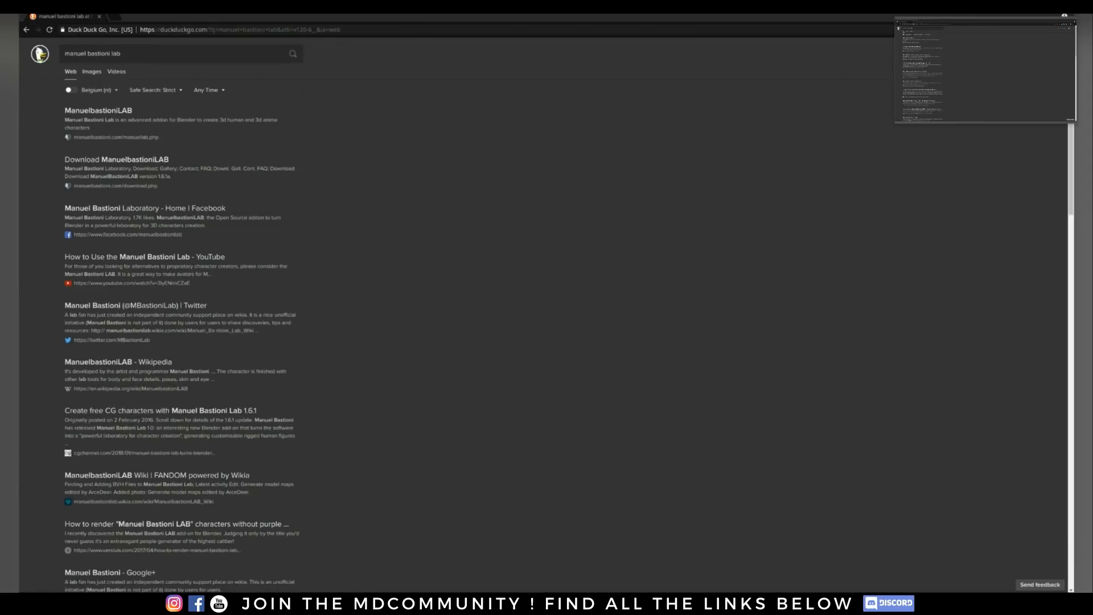
pyautogui.click(98, 110)
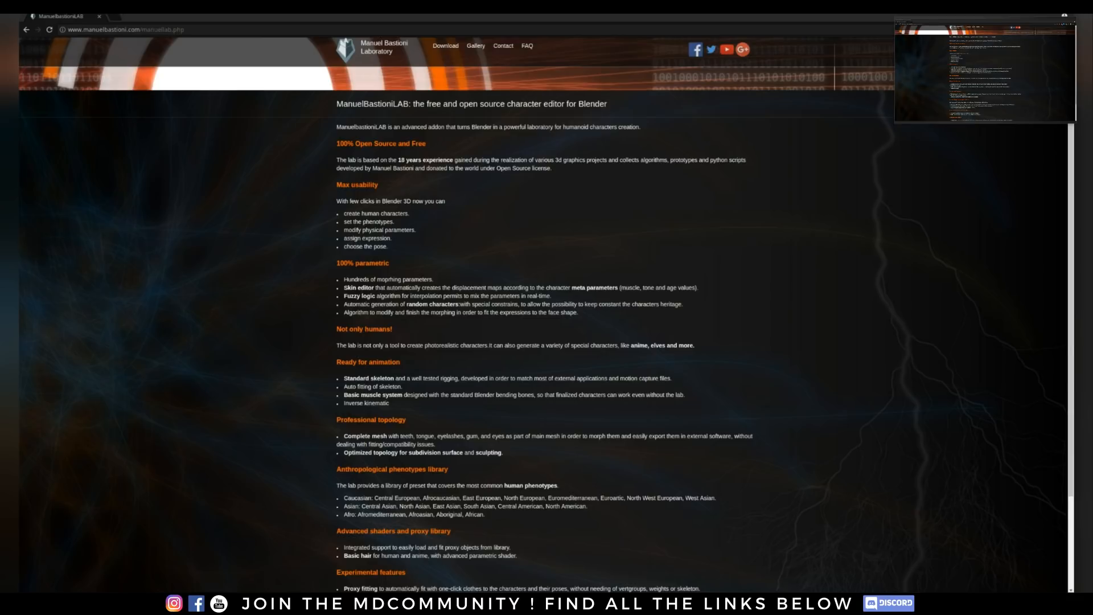
pyautogui.click(446, 45)
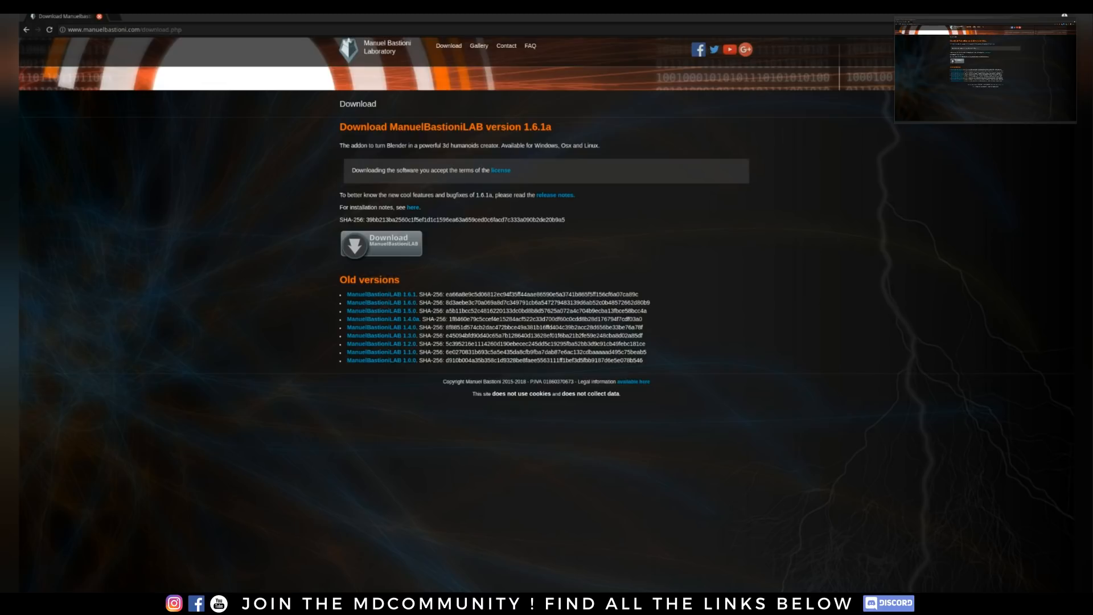
pyautogui.click(99, 17)
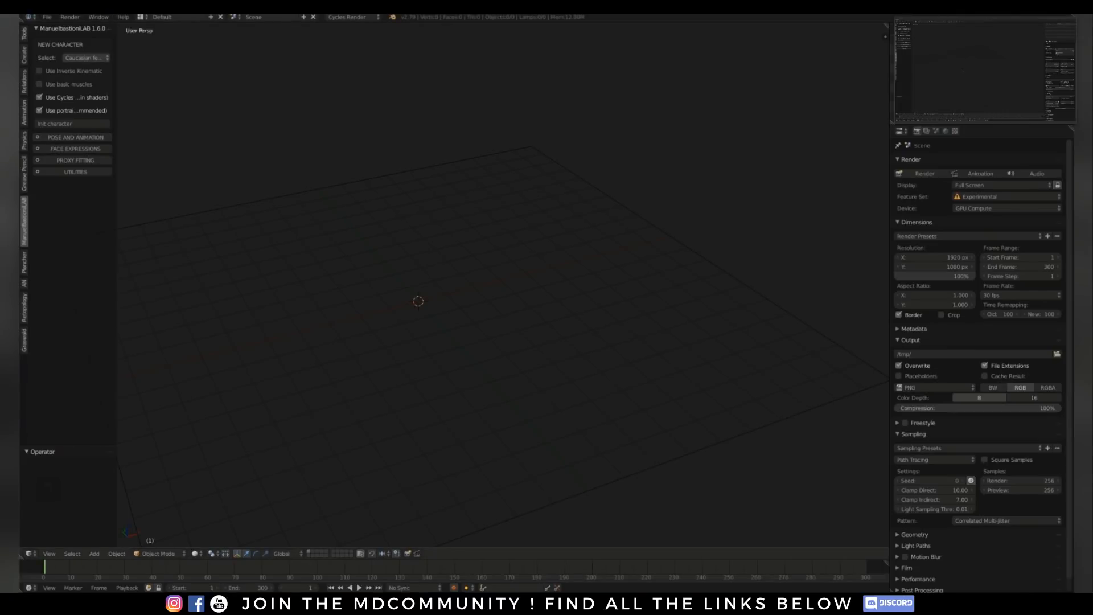
# Initialise a Caucasian female (F_CA01) character with the portrait studio lights option turned off
pyautogui.click(86, 58)
pyautogui.moveTo(116, 256); pyautogui.dragTo(158, 256)
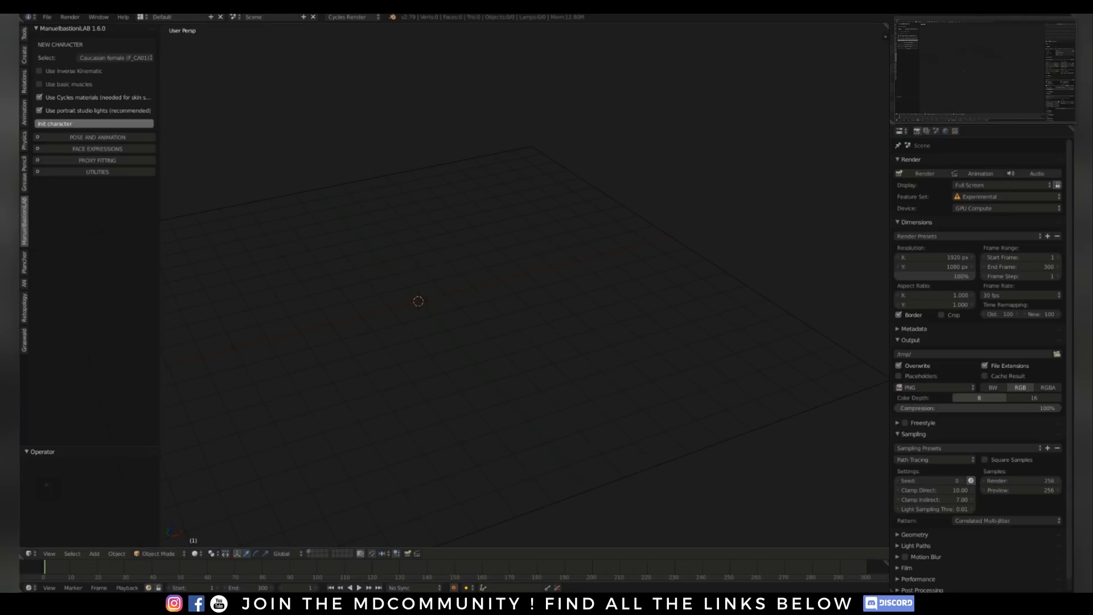
pyautogui.click(95, 123)
pyautogui.hotkey('ctrl', 'z')
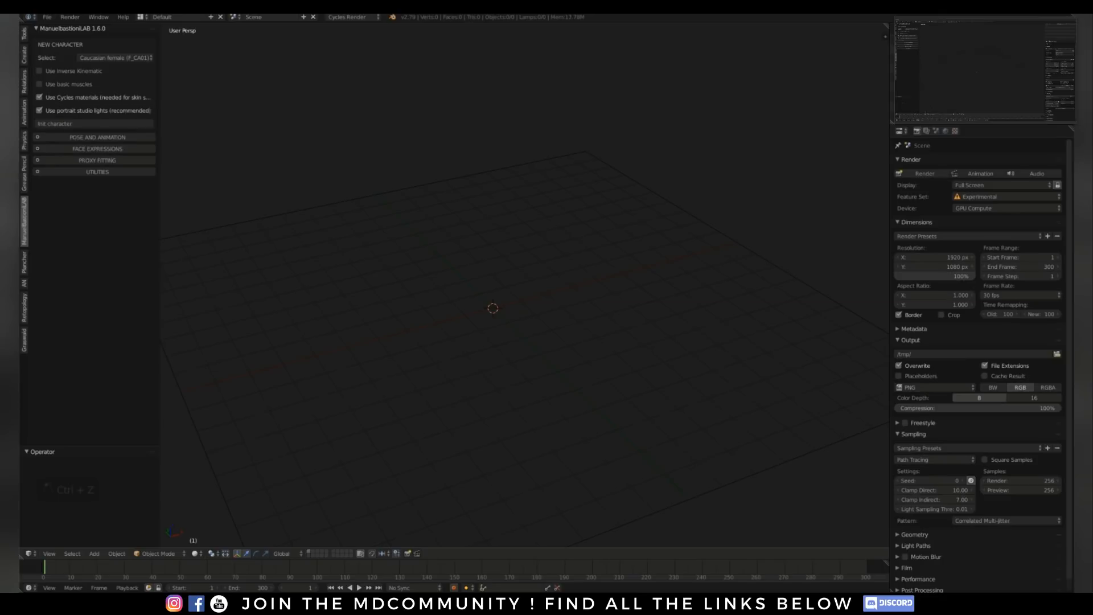
pyautogui.click(39, 110)
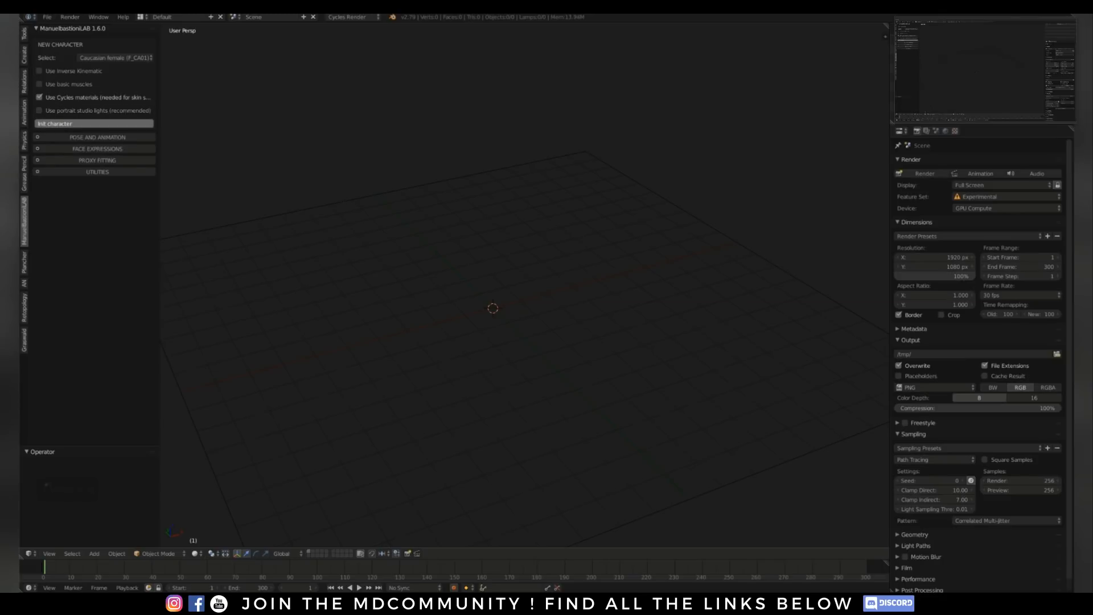
pyautogui.click(94, 123)
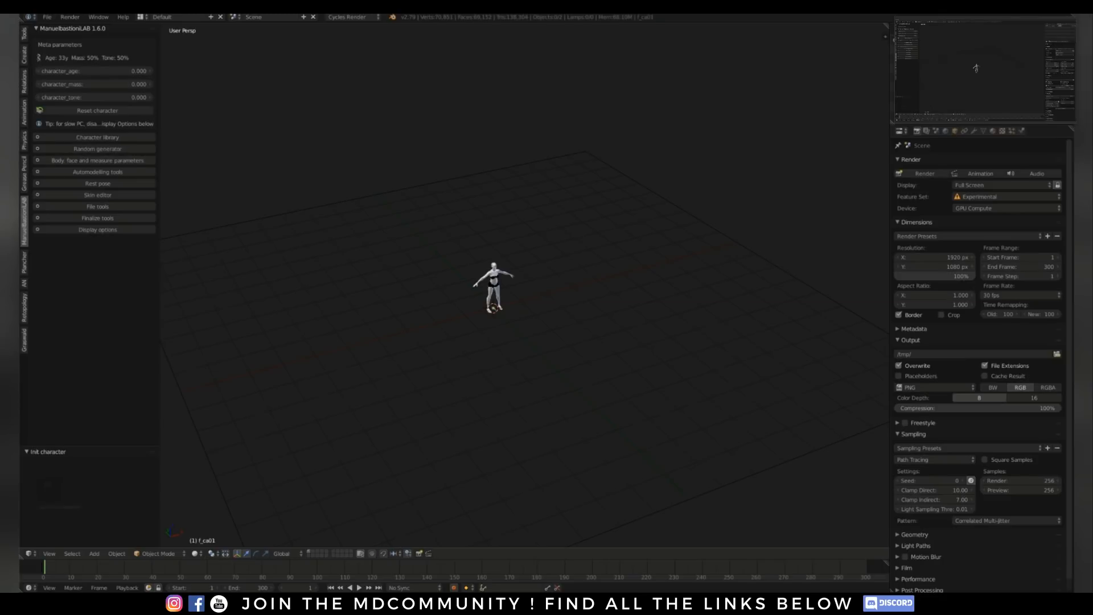
# Examine the new character's head and shoulders up close and expand the Character library options
pyautogui.scroll(10, 524, 284)
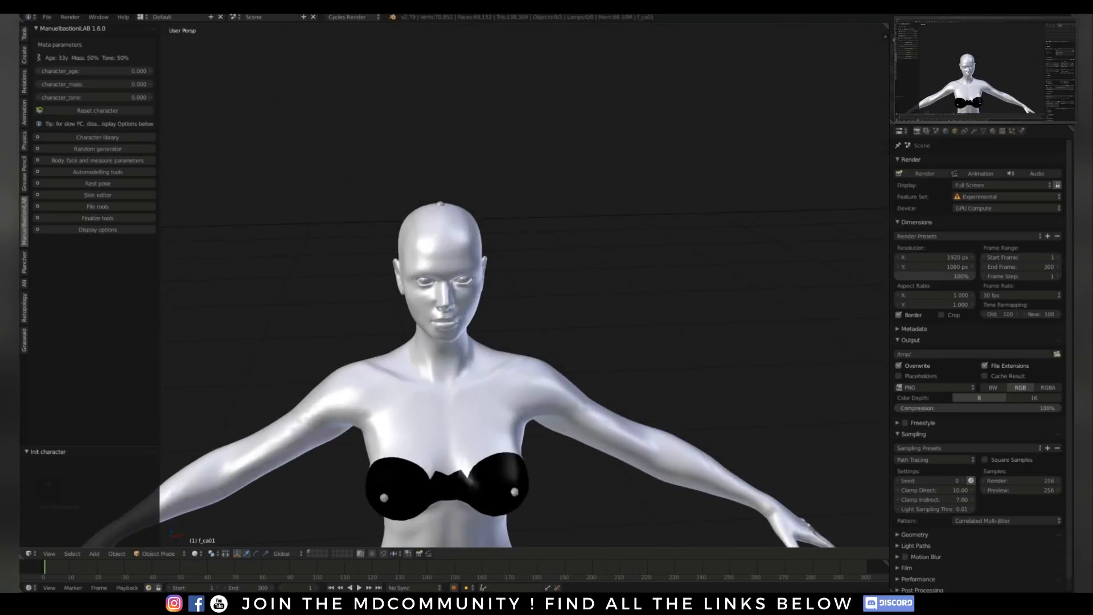
pyautogui.moveTo(524, 285); pyautogui.dragTo(524, 364, button='middle')
pyautogui.scroll(2, 524, 284)
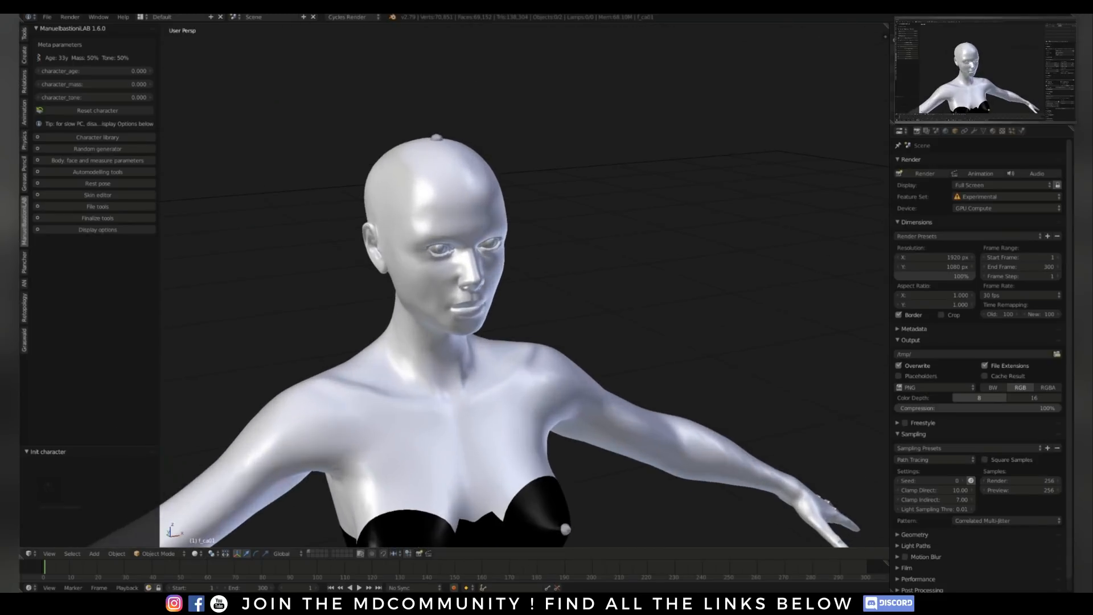
pyautogui.keyDown('shift'); pyautogui.moveTo(524, 284); pyautogui.dragTo(527, 312, button='middle'); pyautogui.keyUp('shift')
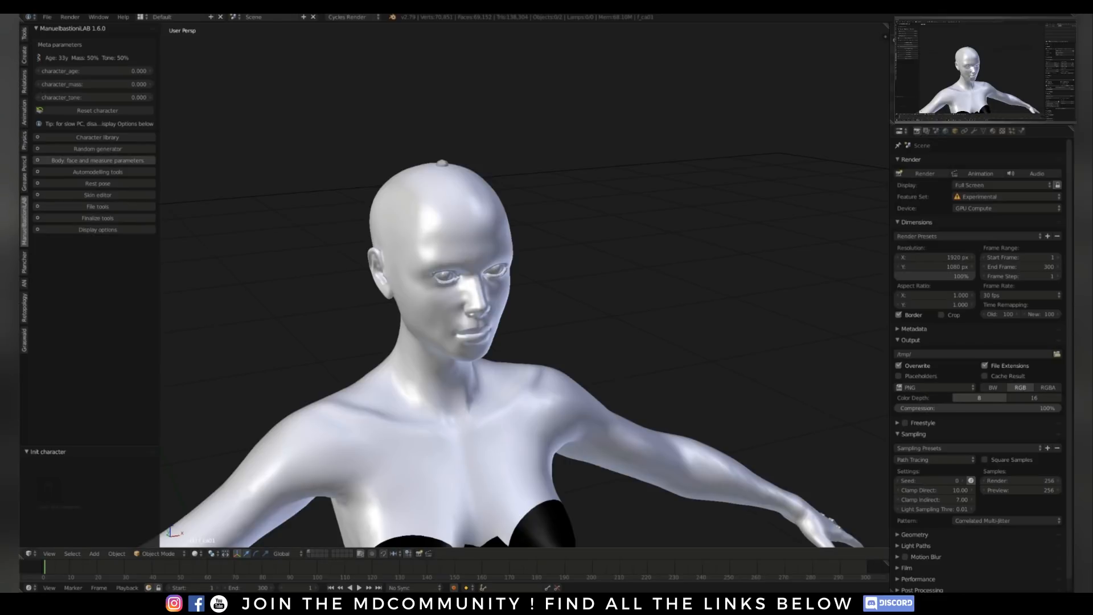
pyautogui.click(97, 137)
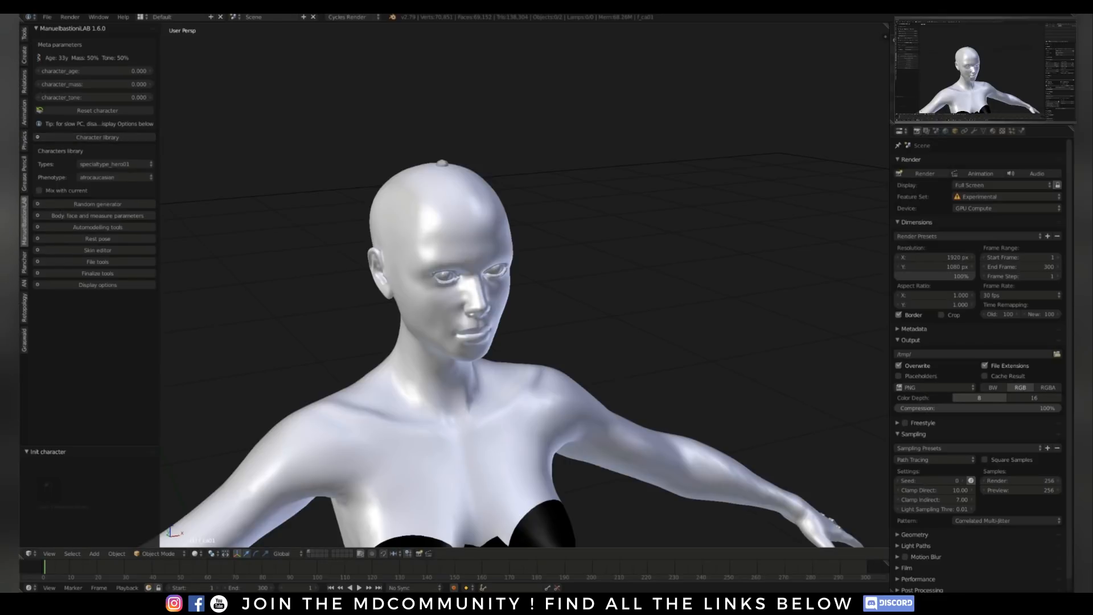
# Finalize the character with saving of images and backup character turned off
pyautogui.keyDown('shift'); pyautogui.moveTo(525, 330); pyautogui.dragTo(518, 237, button='middle'); pyautogui.keyUp('shift')
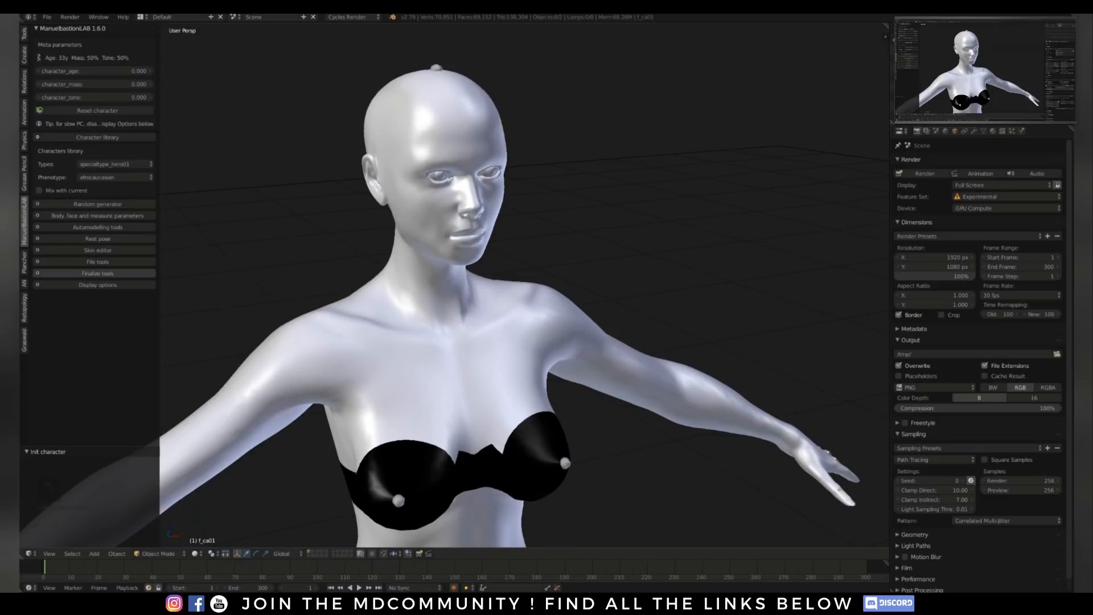
pyautogui.keyDown('ctrl'); pyautogui.click(98, 273); pyautogui.keyUp('ctrl')
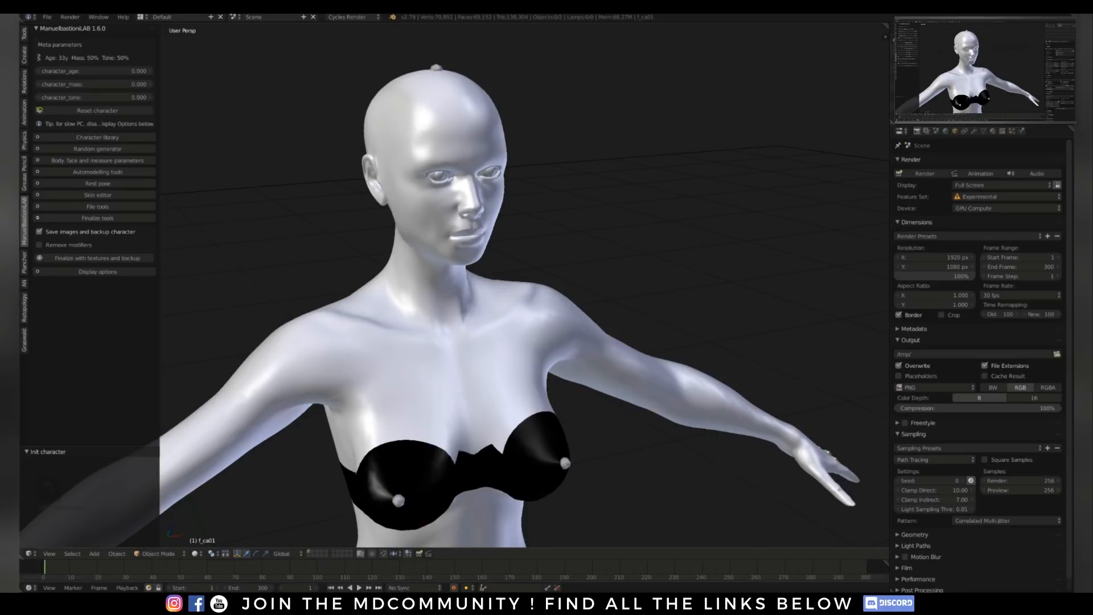
pyautogui.click(74, 232)
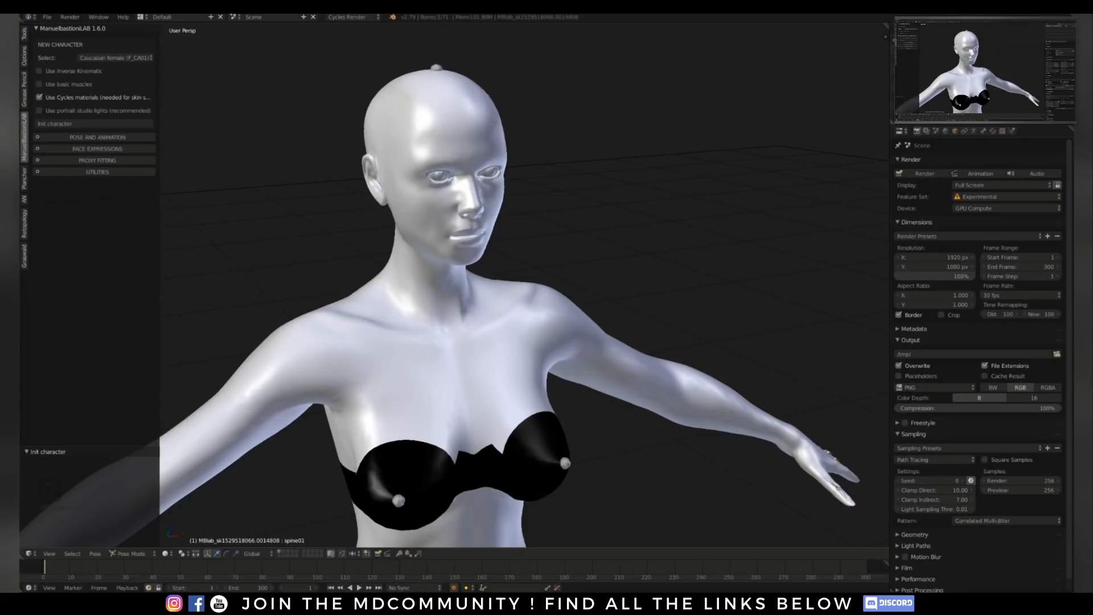
# Try rotating the character's neck bone about the global X axis while in wireframe display
pyautogui.moveTo(160, 284); pyautogui.dragTo(109, 285)
pyautogui.press('z')
pyautogui.moveTo(512, 284); pyautogui.dragTo(376, 285, button='middle')
pyautogui.scroll(-3, 479, 284)
pyautogui.scroll(1, 427, 285)
pyautogui.rightClick(430, 245)
pyautogui.moveTo(430, 245); pyautogui.dragTo(359, 269, button='middle')
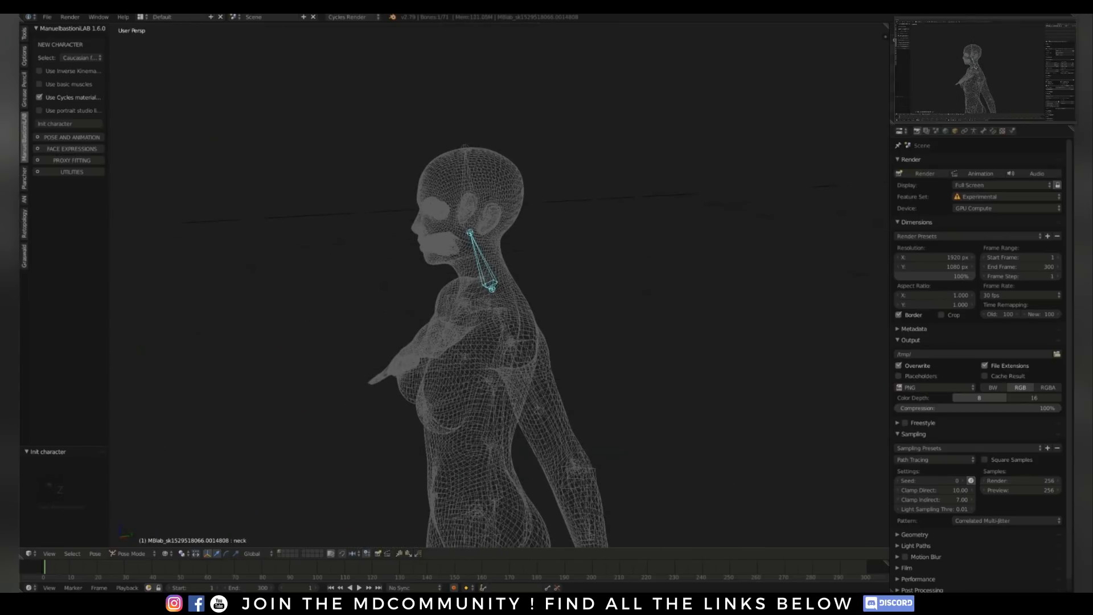
pyautogui.press('r')
pyautogui.press('x')
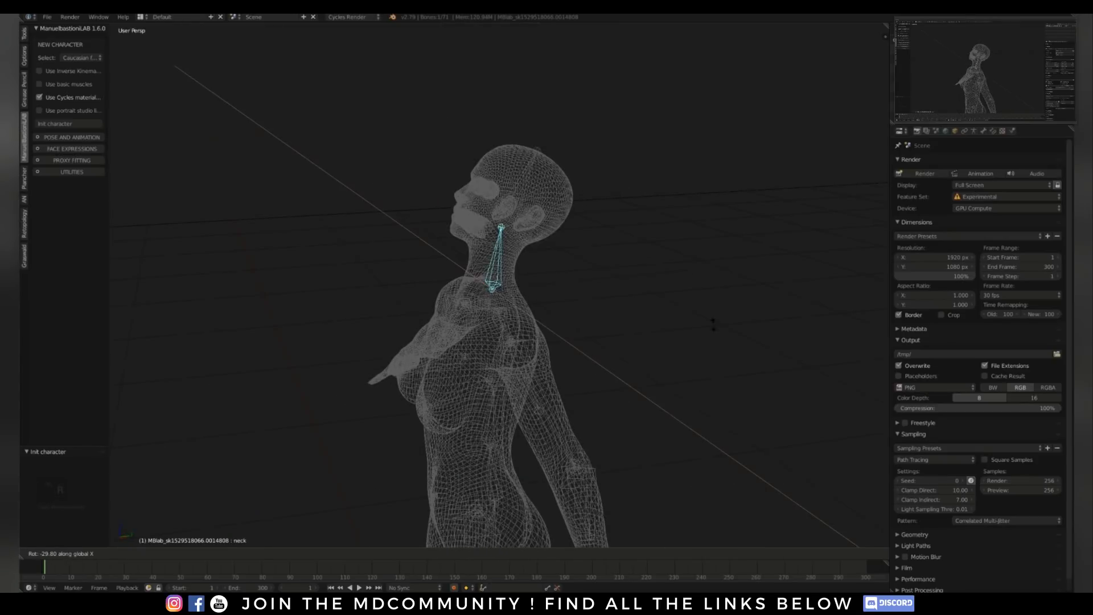
pyautogui.rightClick(646, 225)
pyautogui.press('z')
# Examine the finalized character in solid shading, from a close view of the head out to the full body
pyautogui.scroll(4, 646, 225)
pyautogui.moveTo(645, 225)
pyautogui.mouseDown(button='middle')
pyautogui.moveTo(854, 239)
pyautogui.moveTo(840, 302)
pyautogui.mouseUp(button='middle')
pyautogui.scroll(-1, 499, 285)
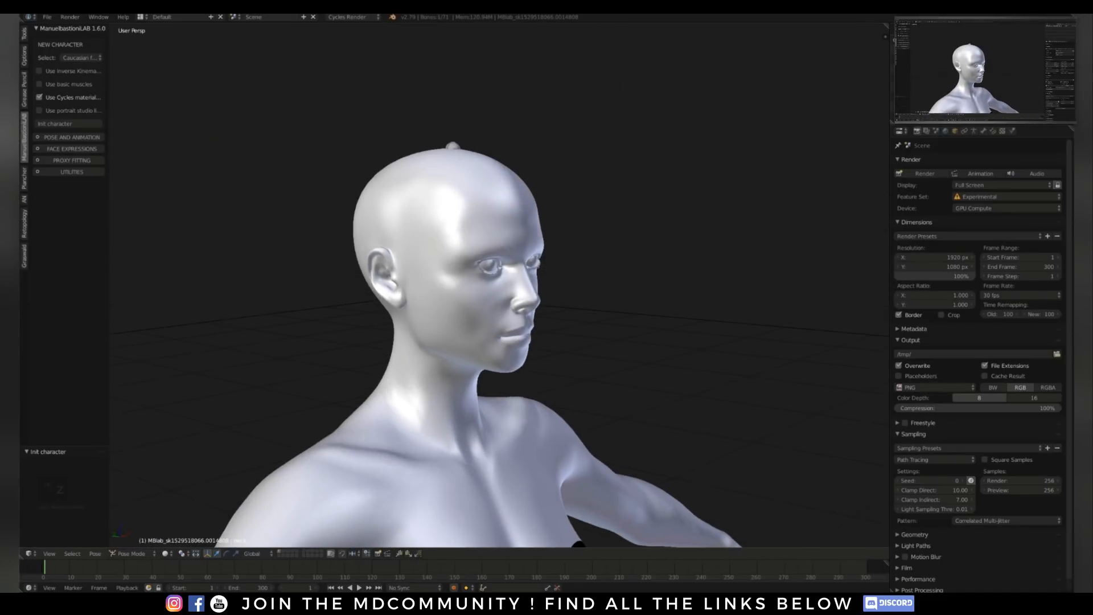
pyautogui.keyDown('shift'); pyautogui.moveTo(500, 353); pyautogui.dragTo(499, 199, button='middle'); pyautogui.keyUp('shift')
pyautogui.scroll(-2, 499, 285)
pyautogui.moveTo(499, 285); pyautogui.dragTo(487, 237, button='middle')
pyautogui.scroll(-1, 500, 285)
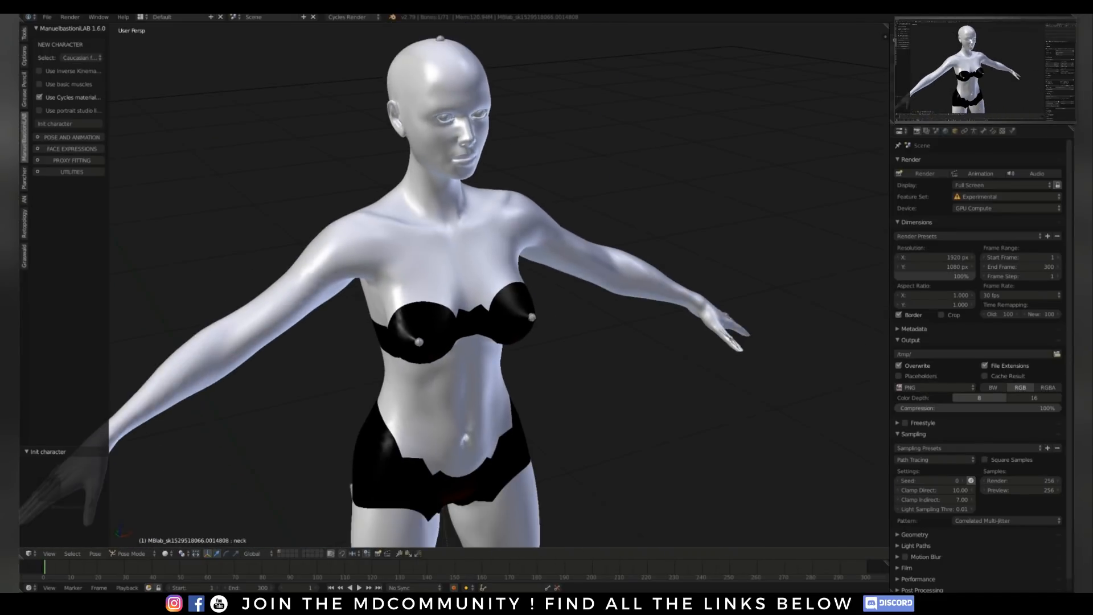
pyautogui.scroll(-2, 500, 285)
pyautogui.moveTo(499, 284); pyautogui.dragTo(494, 248, button='middle')
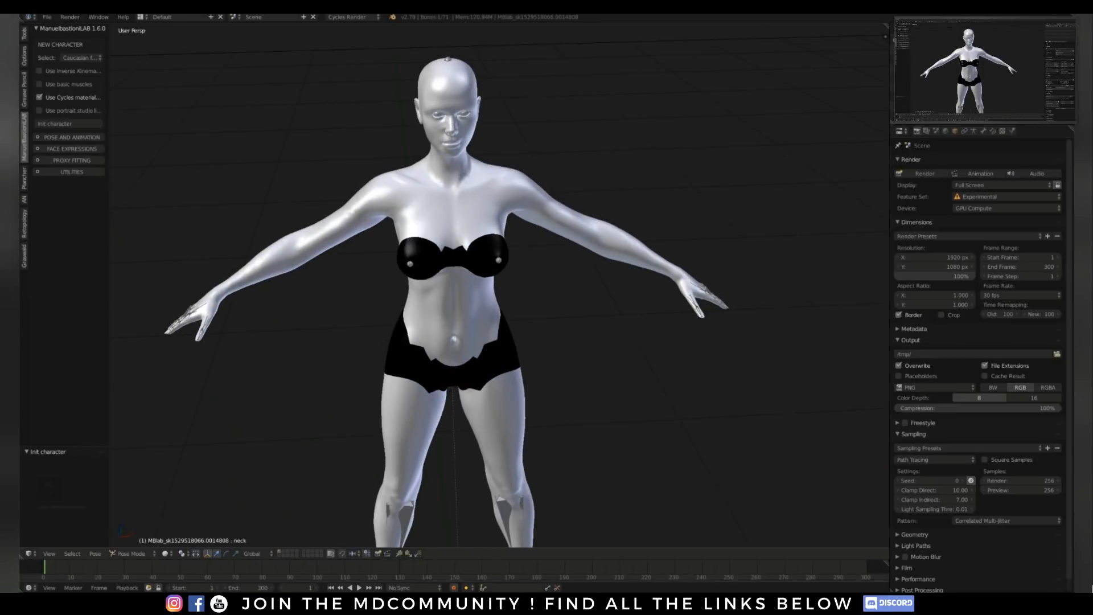
# Examine the generated female character from several angles, from a chest close-up out to the full body
pyautogui.scroll(5, 499, 285)
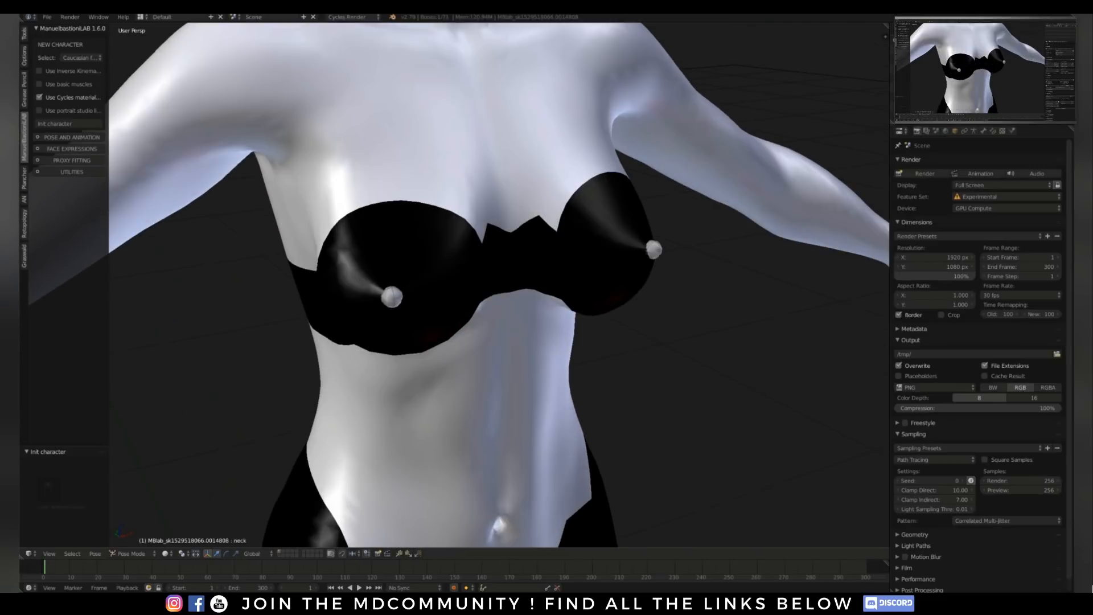
pyautogui.moveTo(499, 285)
pyautogui.mouseDown(button='middle')
pyautogui.moveTo(564, 273)
pyautogui.moveTo(445, 287)
pyautogui.moveTo(444, 348)
pyautogui.moveTo(444, 287)
pyautogui.moveTo(478, 278)
pyautogui.mouseUp(button='middle')
pyautogui.scroll(2, 499, 285)
pyautogui.scroll(-3, 499, 285)
pyautogui.scroll(-2, 444, 347)
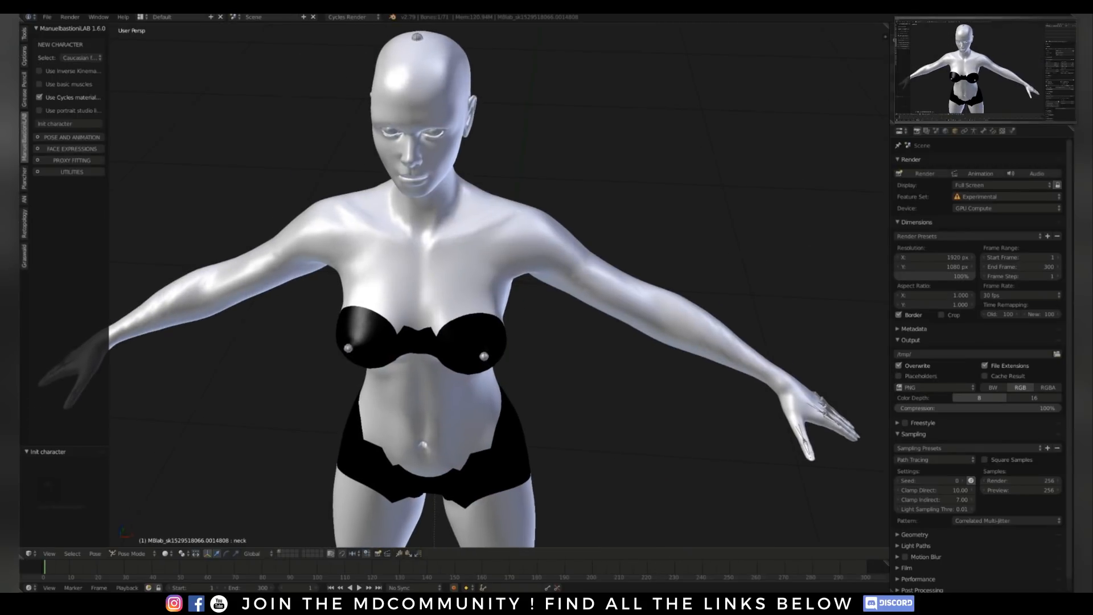
pyautogui.scroll(-5, 479, 278)
pyautogui.moveTo(479, 278); pyautogui.dragTo(541, 278, button='middle')
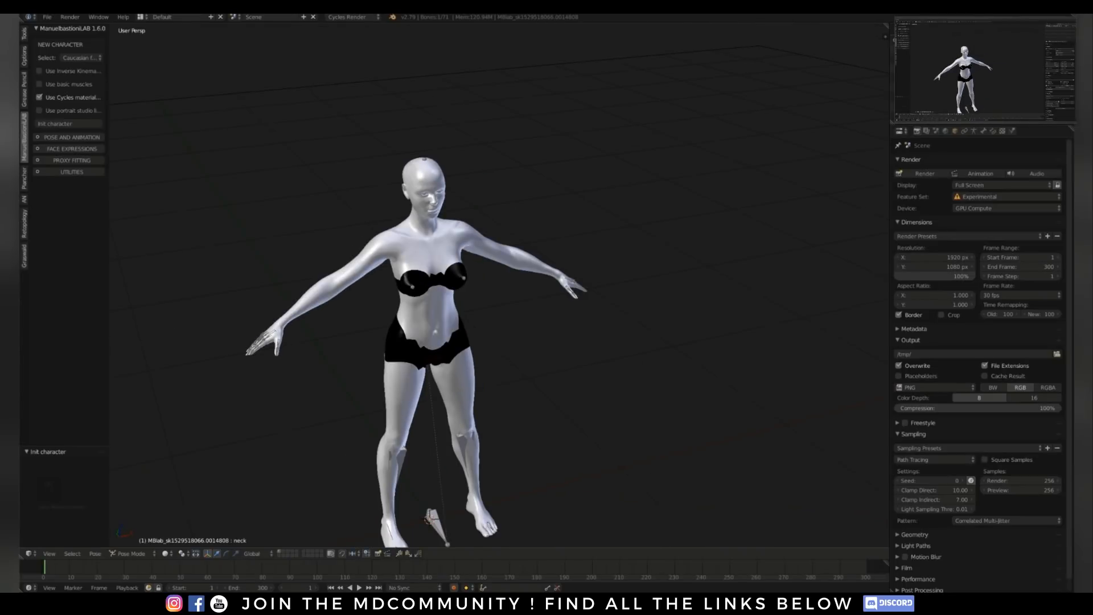
pyautogui.keyDown('shift'); pyautogui.moveTo(433, 342); pyautogui.dragTo(438, 311, button='middle'); pyautogui.keyUp('shift')
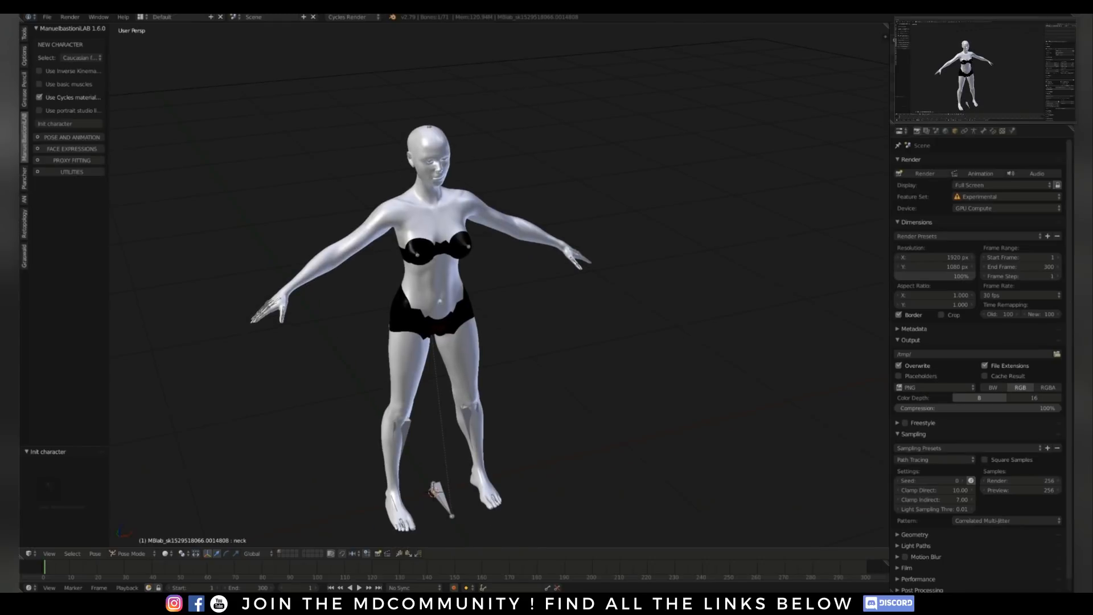
pyautogui.keyDown('shift'); pyautogui.moveTo(424, 230); pyautogui.dragTo(433, 293, button='middle'); pyautogui.keyUp('shift')
pyautogui.scroll(-1, 432, 293)
pyautogui.scroll(4, 433, 293)
# Select the body mesh, display it in wireframe, and set its subdivision modifier's View level to 2
pyautogui.rightClick(433, 293)
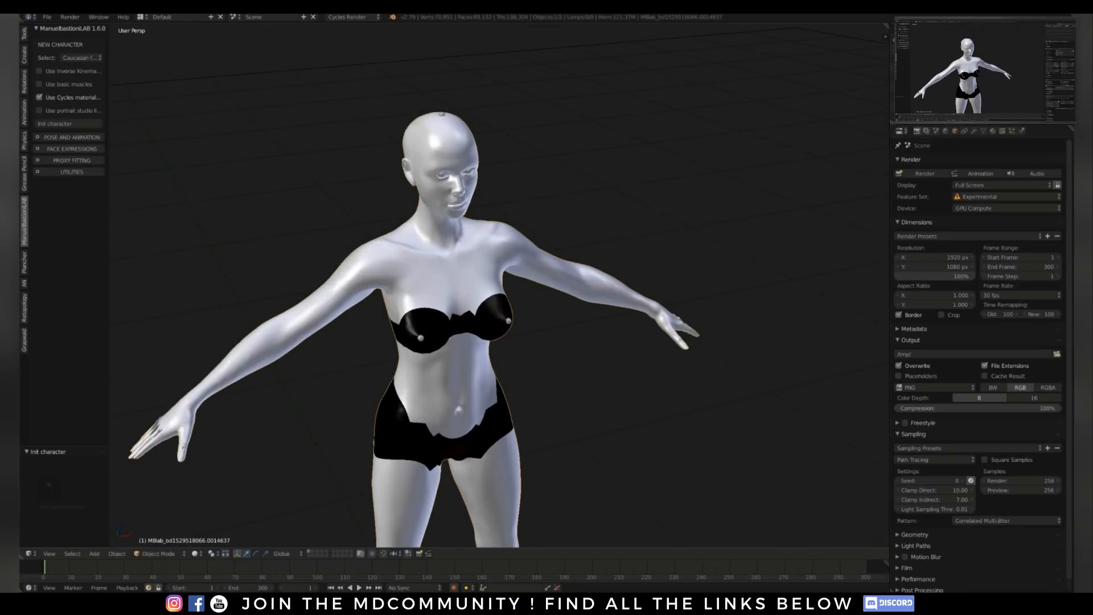
pyautogui.click(47, 17)
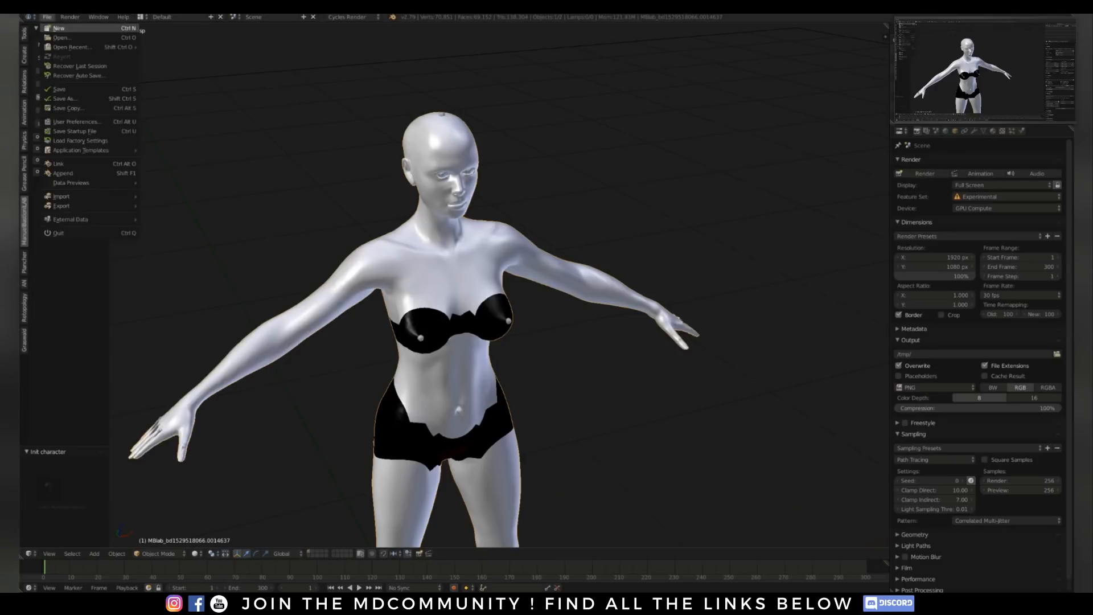
pyautogui.click(974, 131)
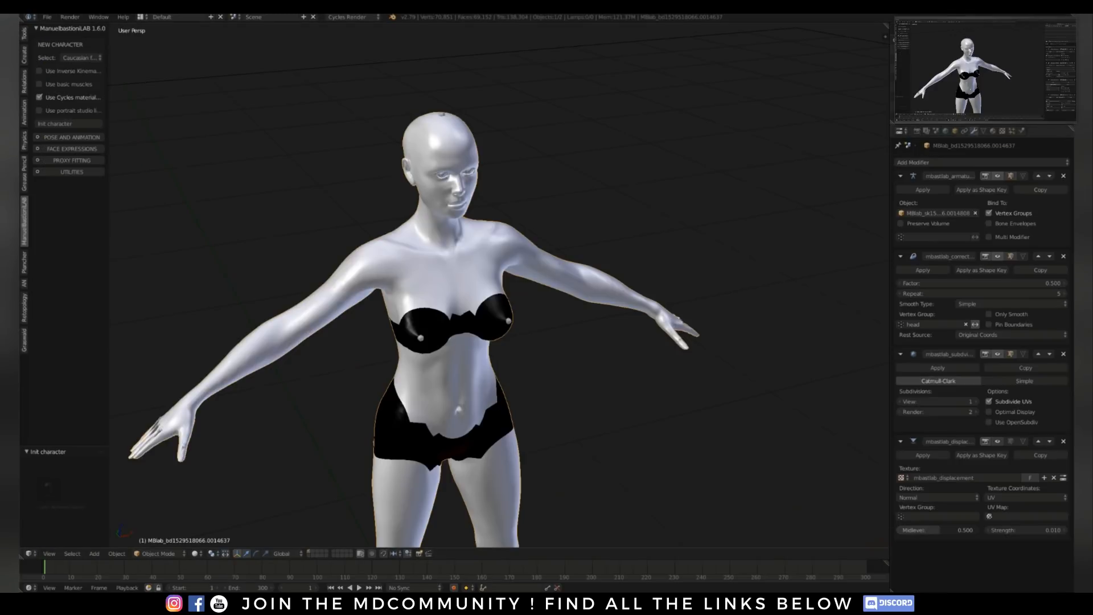
pyautogui.keyDown('shift'); pyautogui.moveTo(433, 285); pyautogui.dragTo(438, 328, button='middle'); pyautogui.keyUp('shift')
pyautogui.scroll(5, 450, 274)
pyautogui.press('z')
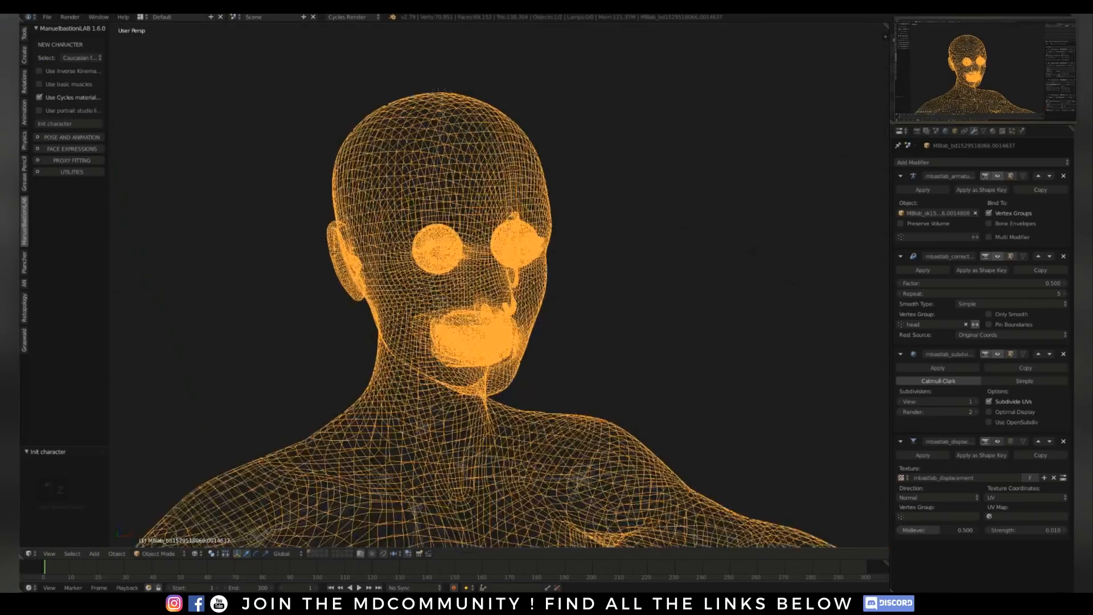
pyautogui.click(973, 402)
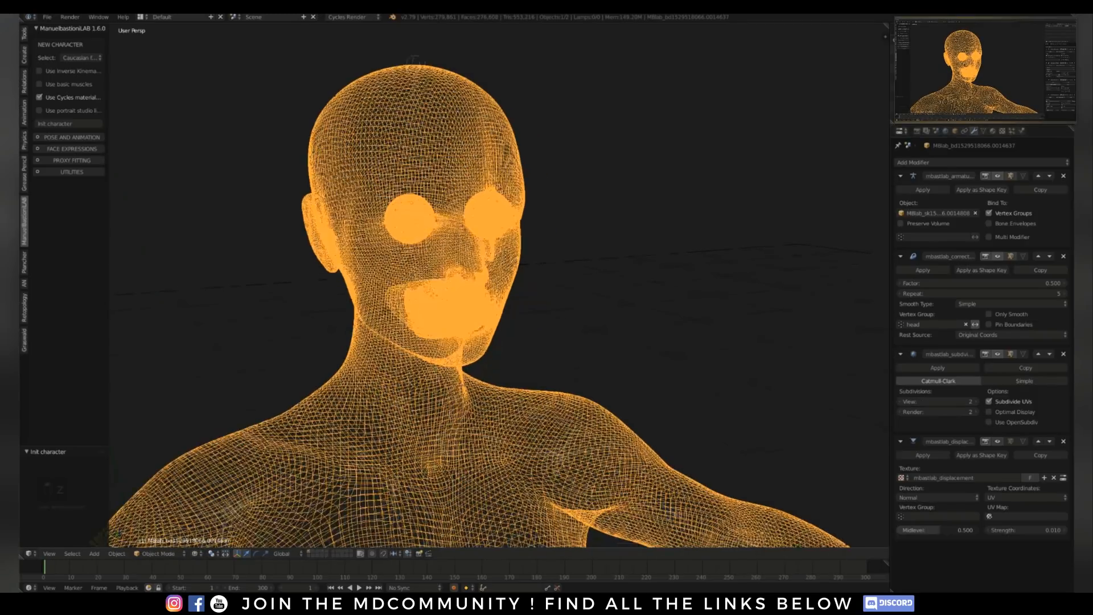
# Start a Wavefront (.obj) export of the body with the tmp folder as destination
pyautogui.click(48, 16)
pyautogui.moveTo(74, 204)
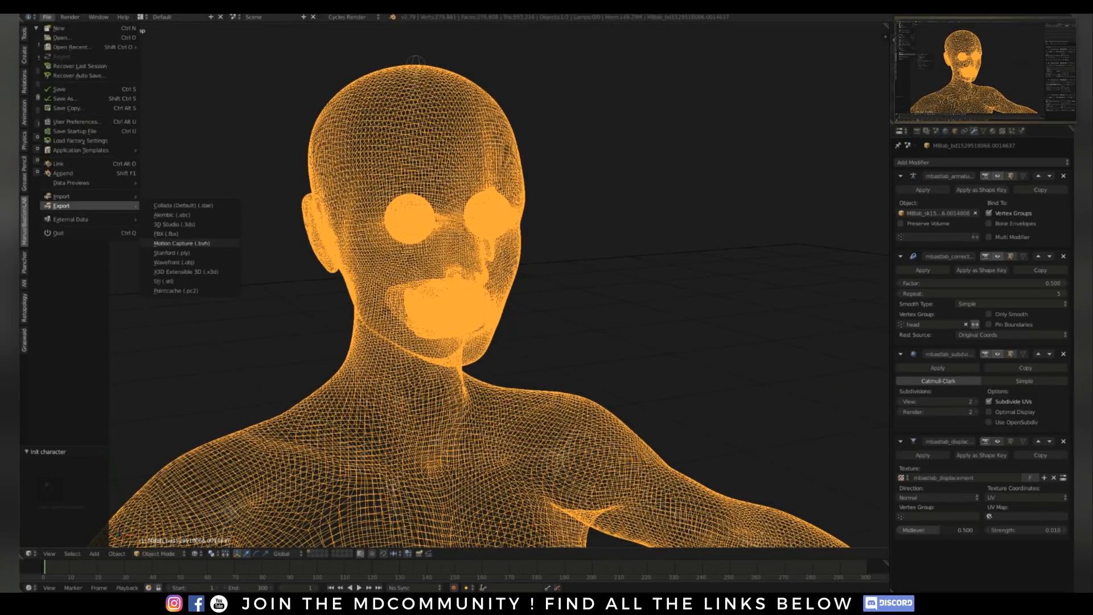
pyautogui.click(177, 261)
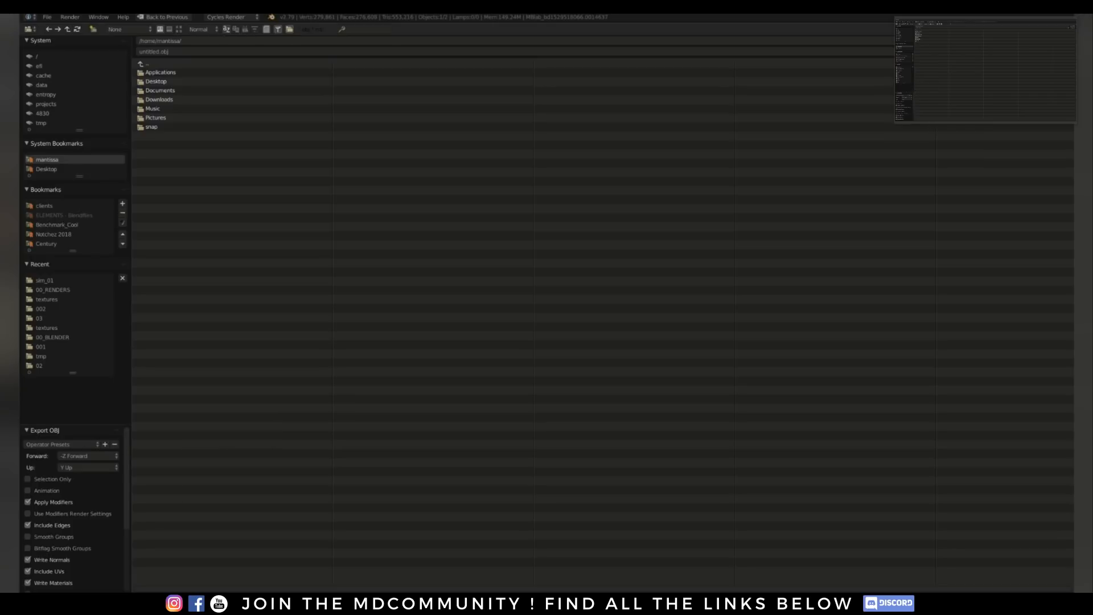
pyautogui.click(41, 122)
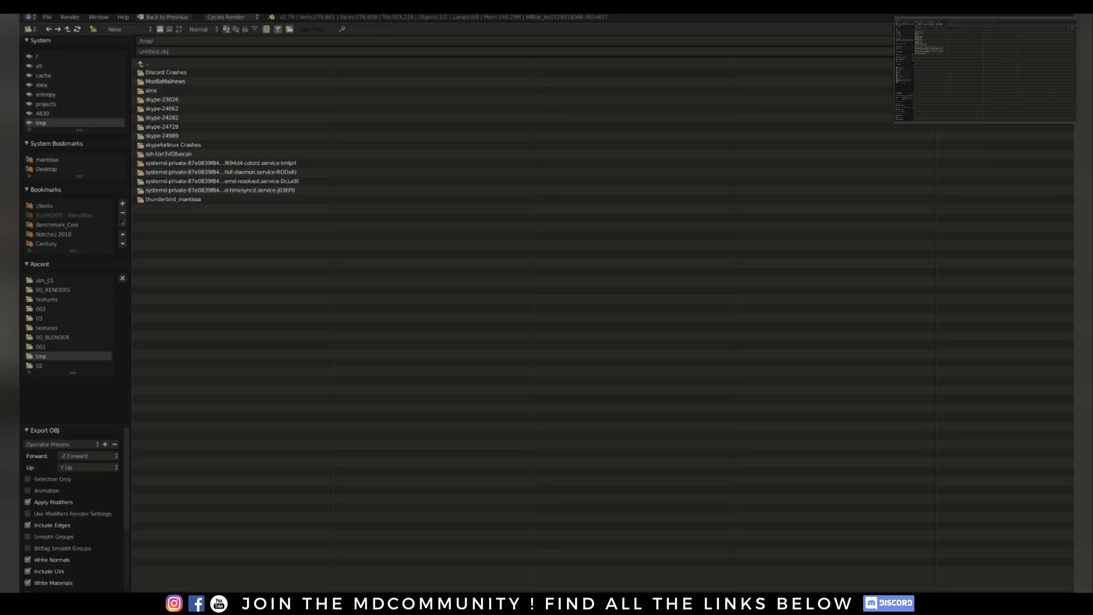
# Turn off Write Normals, Include UVs, Write Materials and Objects as OBJ Objects, and export the file as untitled.obj
pyautogui.scroll(-3, 74, 507)
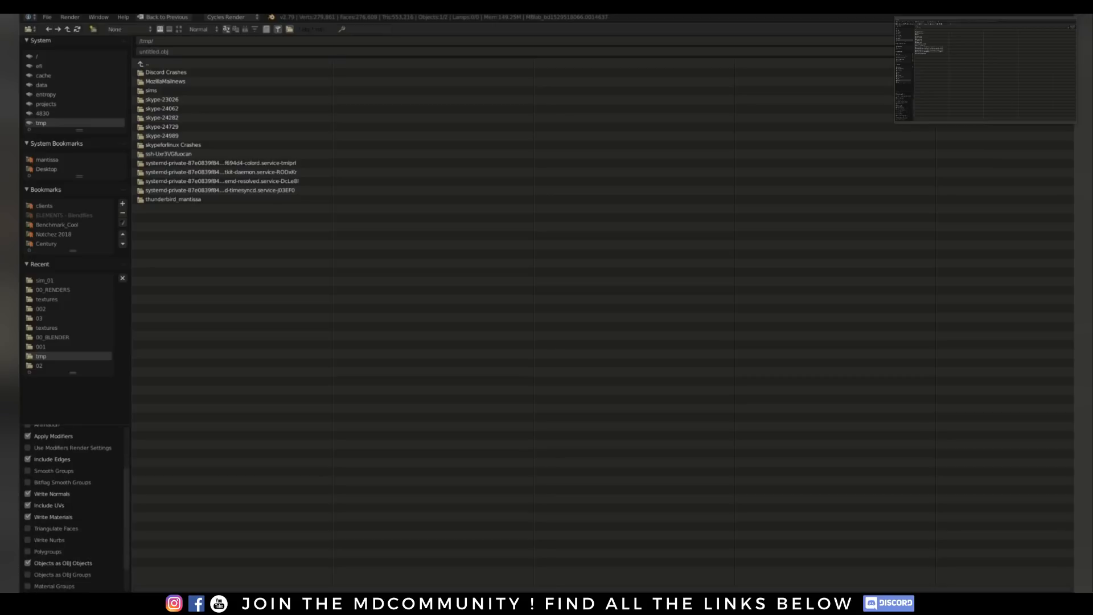
pyautogui.click(28, 494)
pyautogui.click(28, 505)
pyautogui.click(28, 517)
pyautogui.click(27, 494)
pyautogui.click(27, 493)
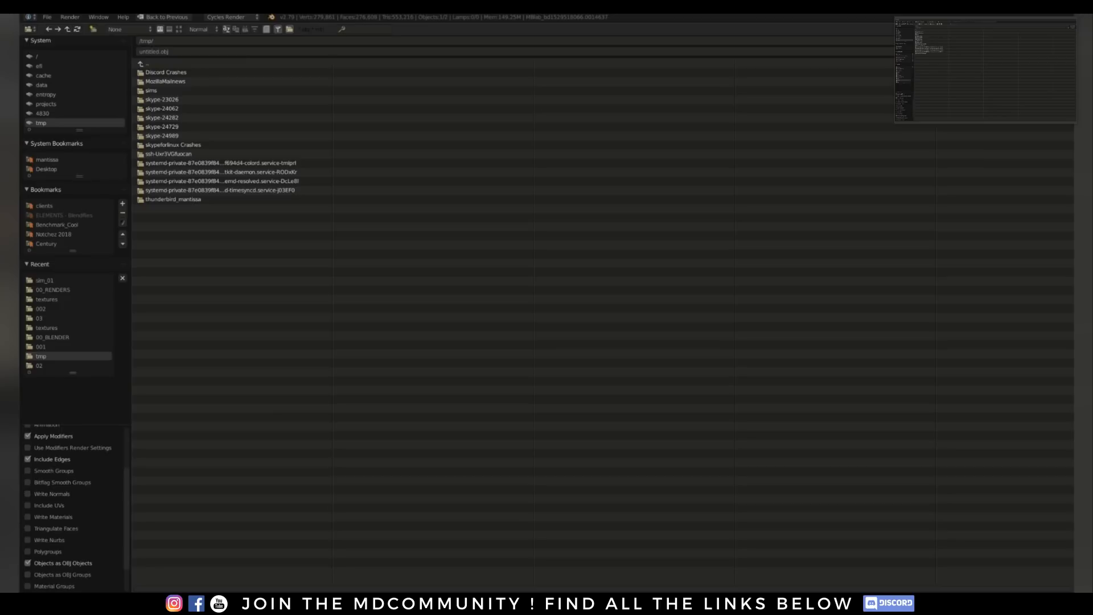
pyautogui.click(28, 563)
pyautogui.scroll(3, 74, 506)
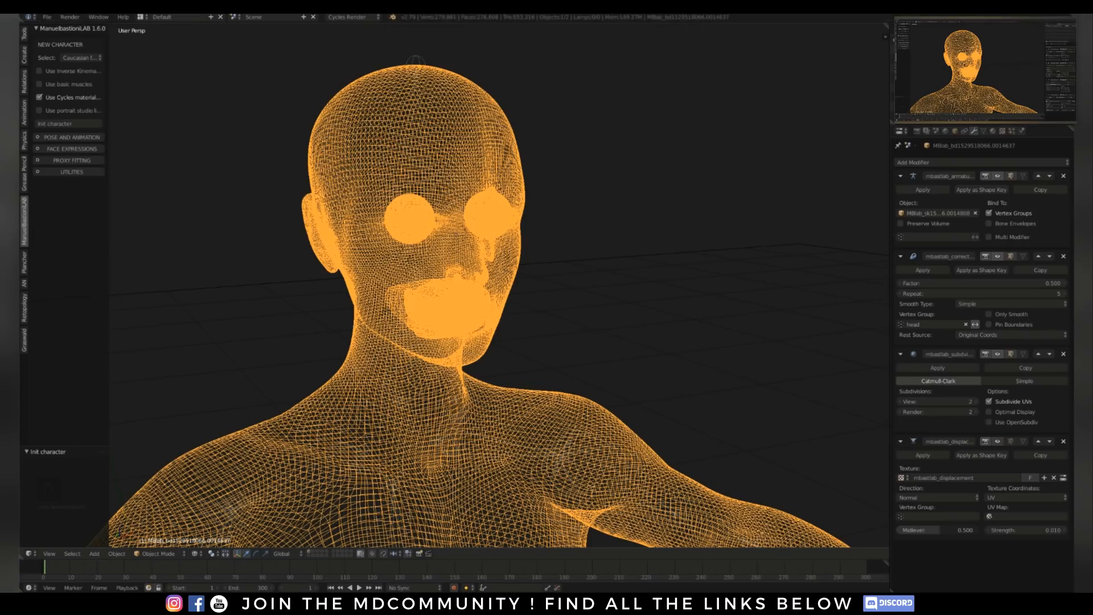
# Hide the original body mesh and import the exported Wavefront (.obj) file
pyautogui.scroll(-8, 450, 285)
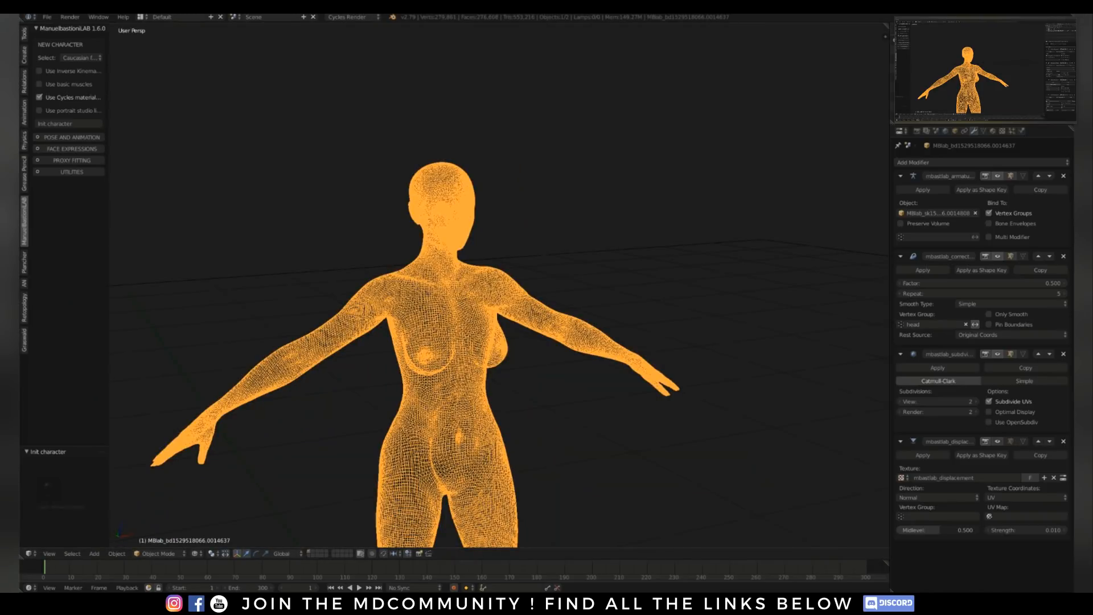
pyautogui.press('h')
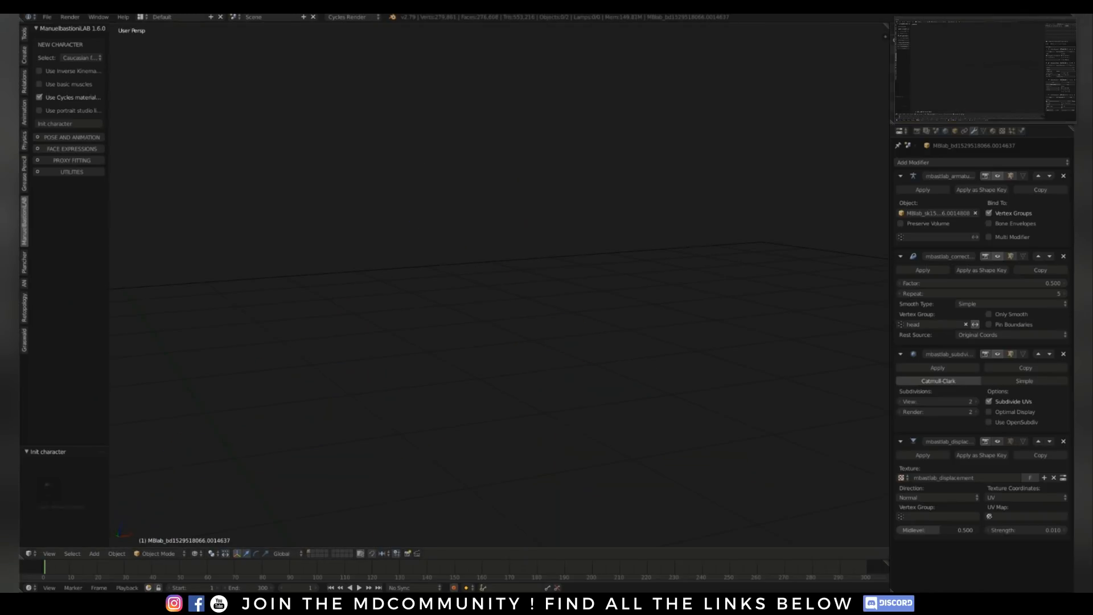
pyautogui.click(47, 16)
pyautogui.moveTo(85, 196)
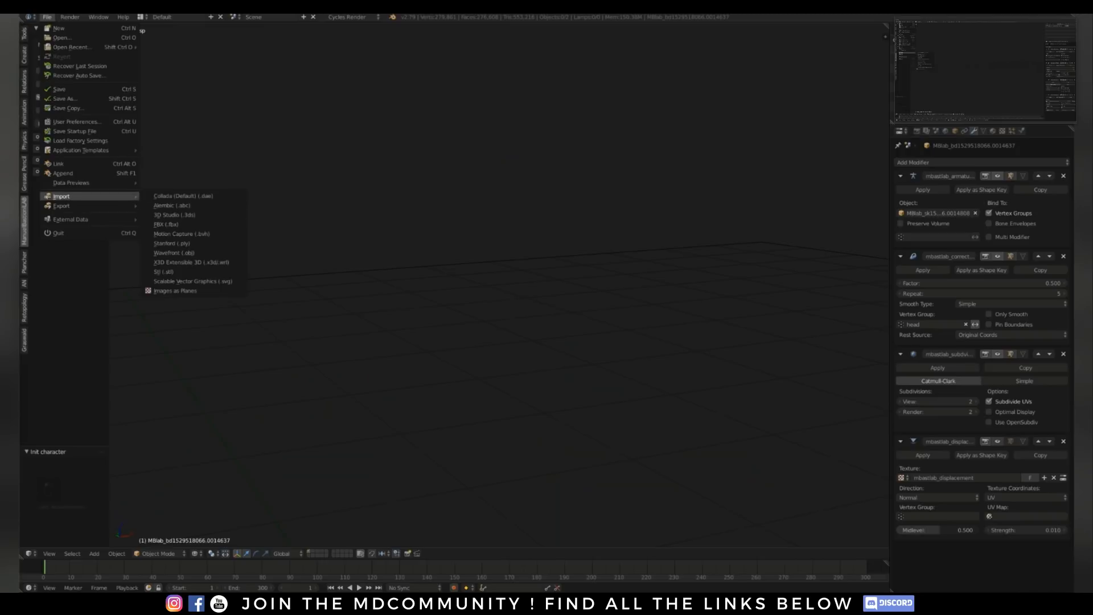
pyautogui.click(173, 253)
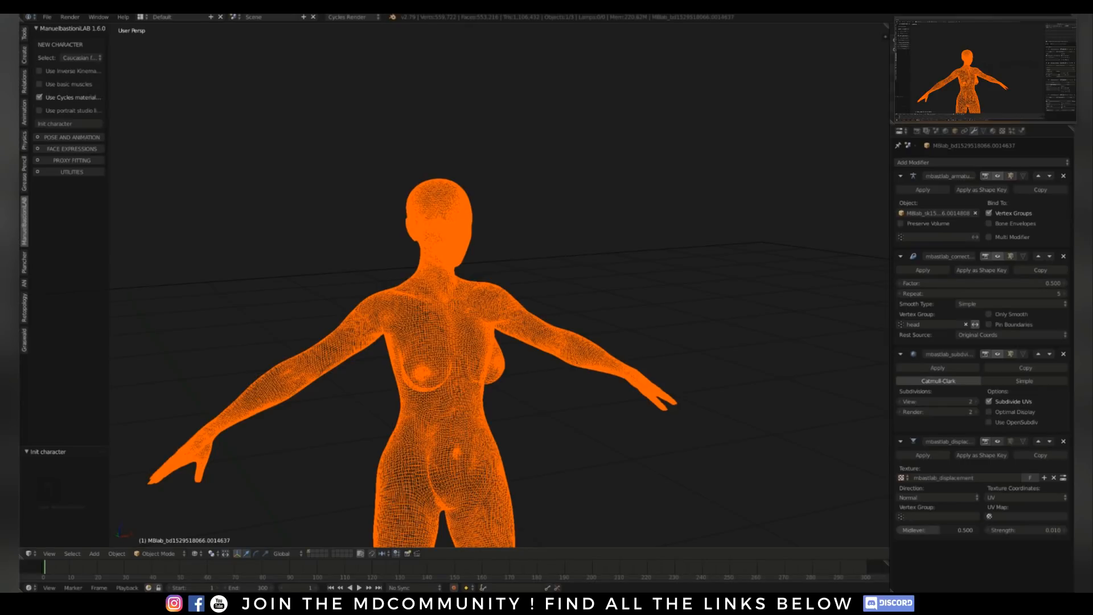
# Display the imported body in solid shading and inspect the full figure
pyautogui.moveTo(445, 285); pyautogui.dragTo(434, 273, button='middle')
pyautogui.scroll(-3, 444, 284)
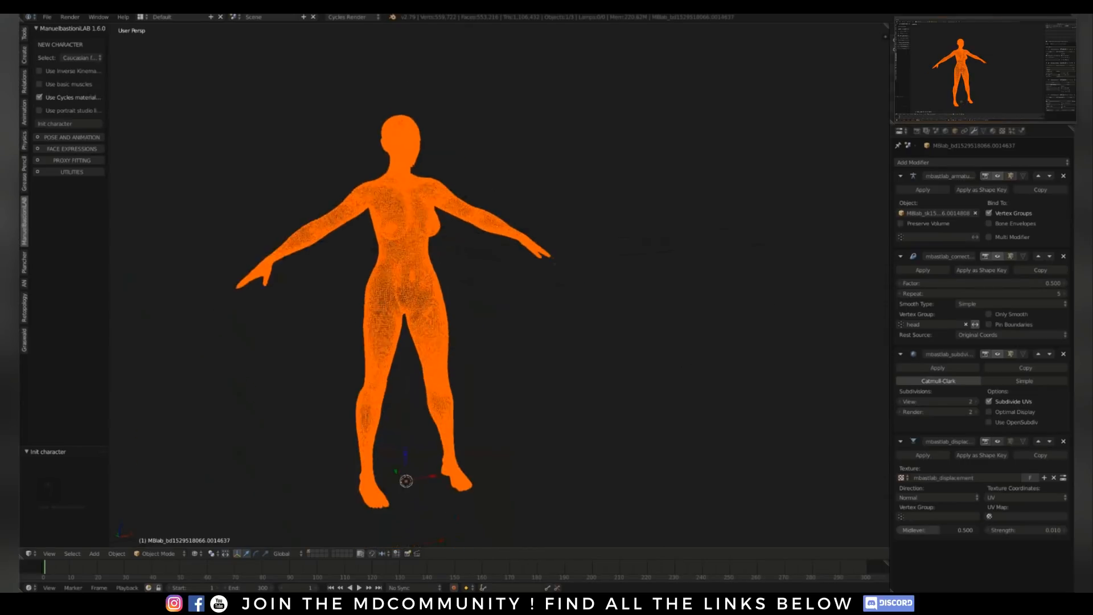
pyautogui.scroll(3, 444, 285)
pyautogui.press('z')
pyautogui.scroll(4, 448, 342)
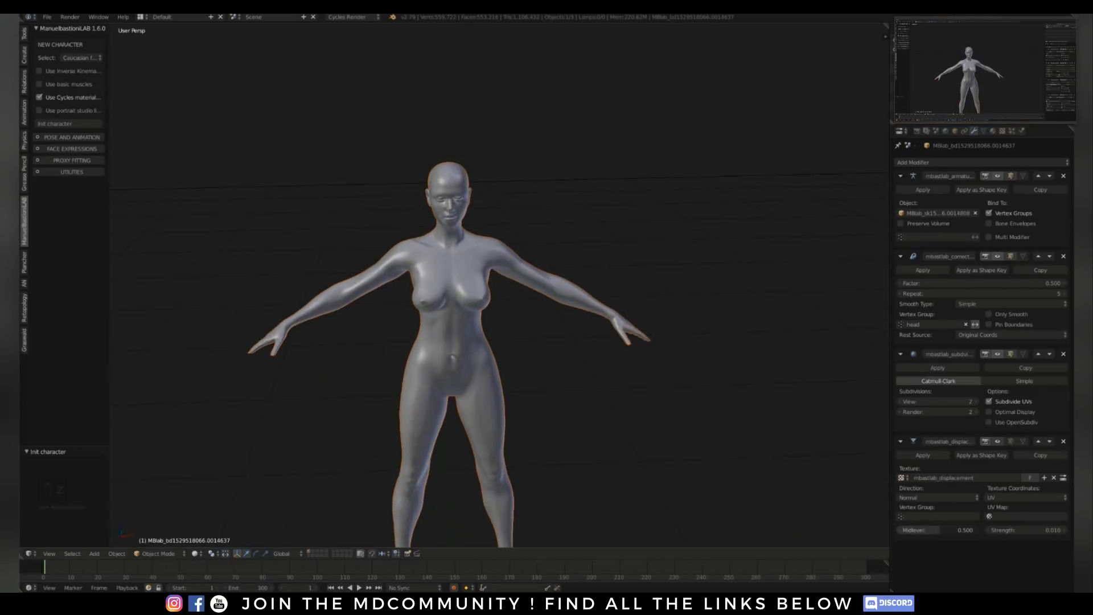
pyautogui.moveTo(444, 284); pyautogui.dragTo(444, 313, button='middle')
pyautogui.scroll(-4, 444, 313)
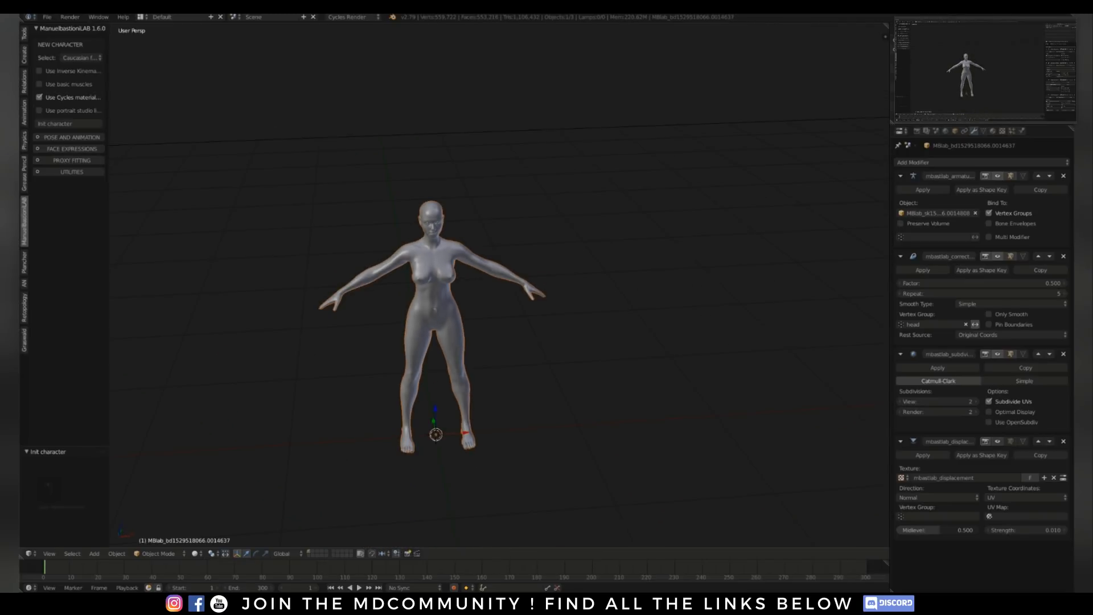
# Scale the imported body up by a factor of 10 and again by a factor of 2
pyautogui.write('s10')
pyautogui.press('Return')
pyautogui.scroll(-16, 414, 287)
pyautogui.keyDown('shift'); pyautogui.moveTo(415, 286); pyautogui.dragTo(409, 400, button='middle'); pyautogui.keyUp('shift')
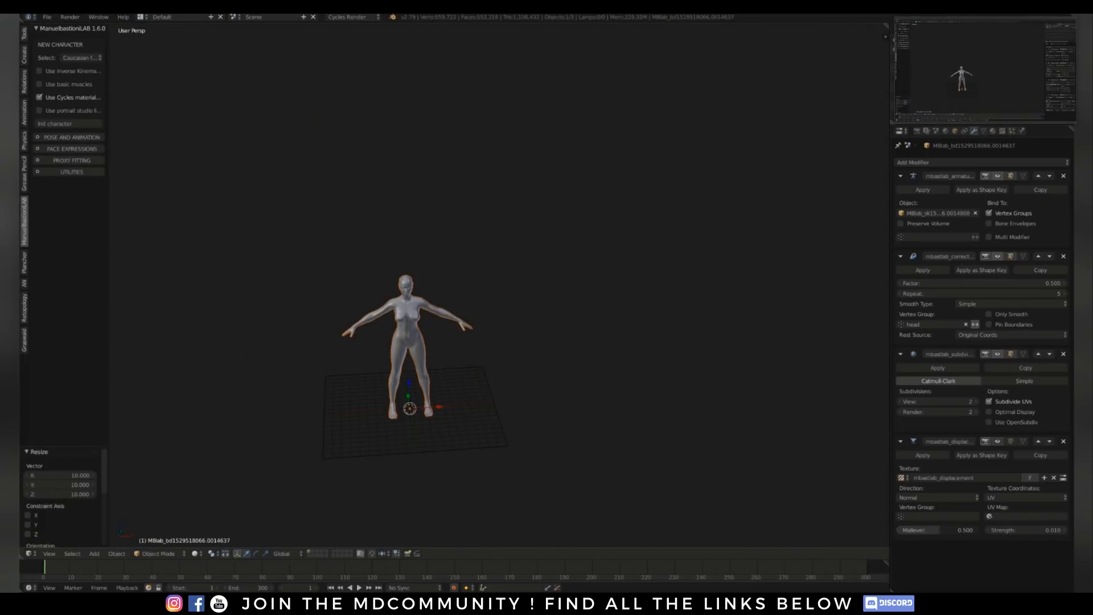
pyautogui.write('s2')
pyautogui.press('Return')
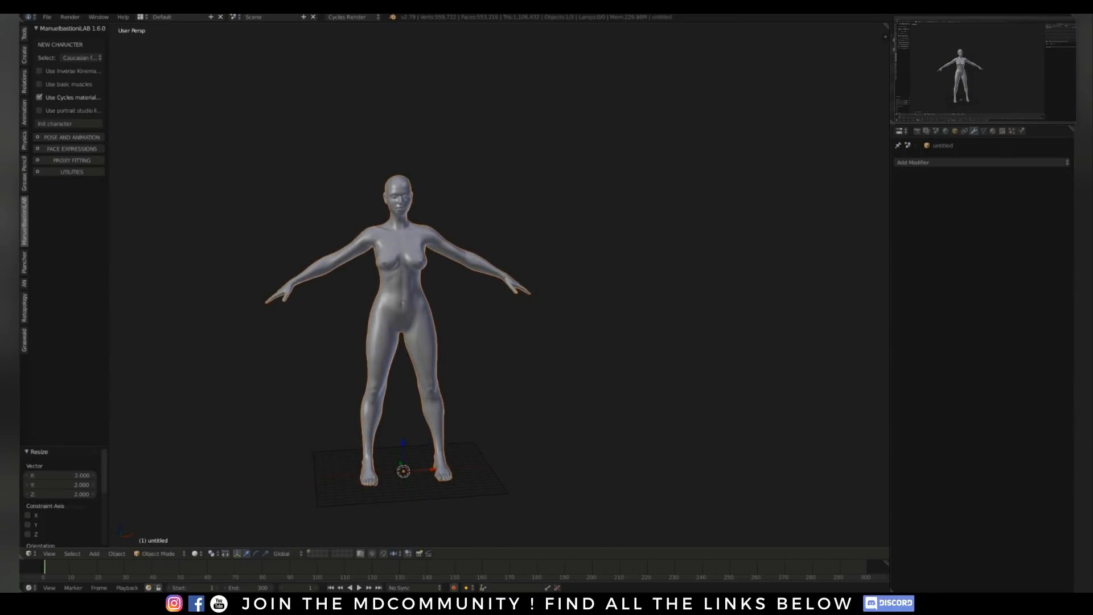
# In Edit Mode, box-select everything below the shoulders from the front view and delete those vertices
pyautogui.press('Tab')
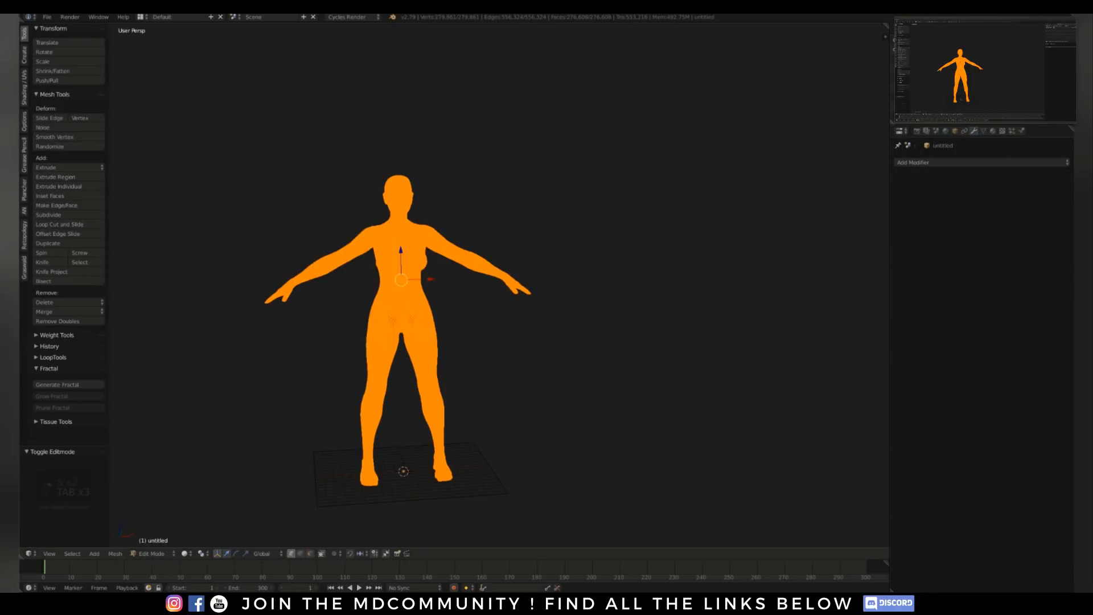
pyautogui.press('KP_1')
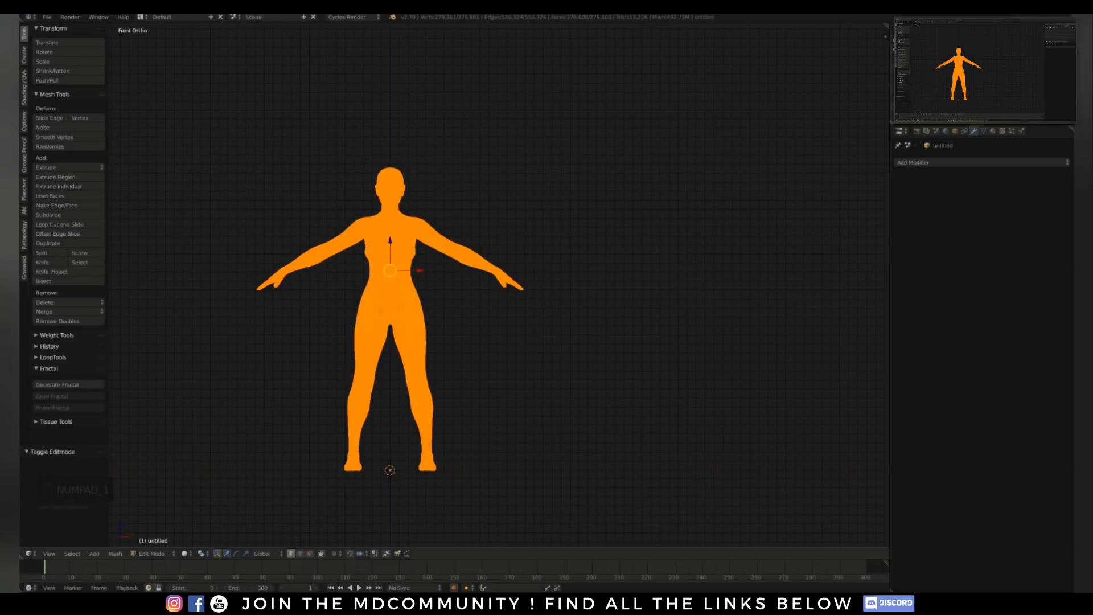
pyautogui.press('a')
pyautogui.press('b')
pyautogui.moveTo(179, 231); pyautogui.dragTo(743, 548)
pyautogui.press('x')
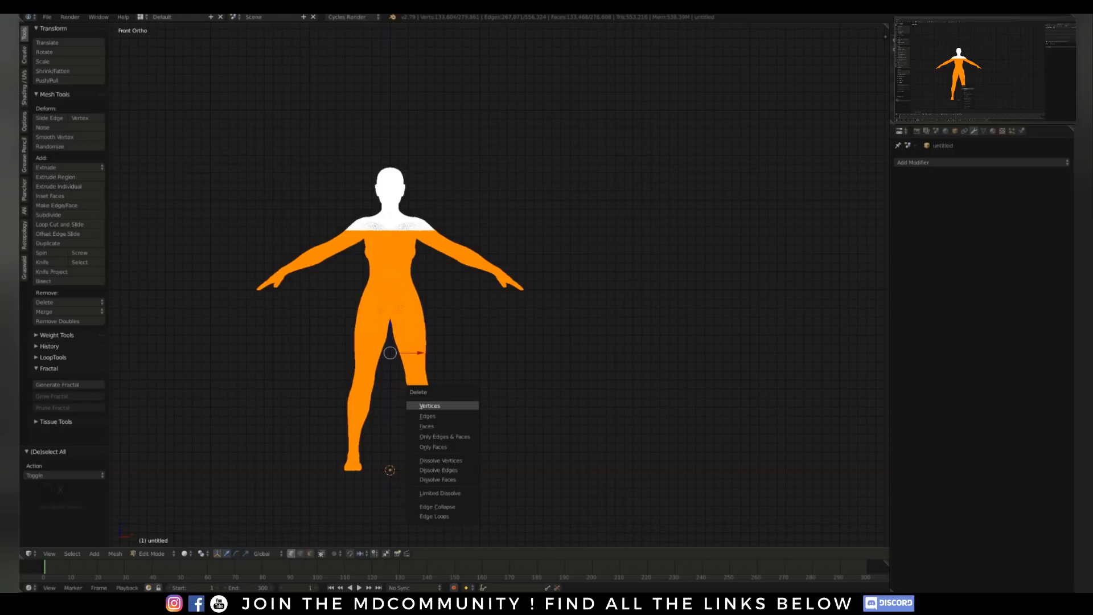
pyautogui.click(430, 406)
# Switch the mesh selection mode of the remaining bust to edges
pyautogui.moveTo(430, 406); pyautogui.dragTo(482, 353, button='middle')
pyautogui.scroll(1, 499, 370)
pyautogui.scroll(3, 498, 370)
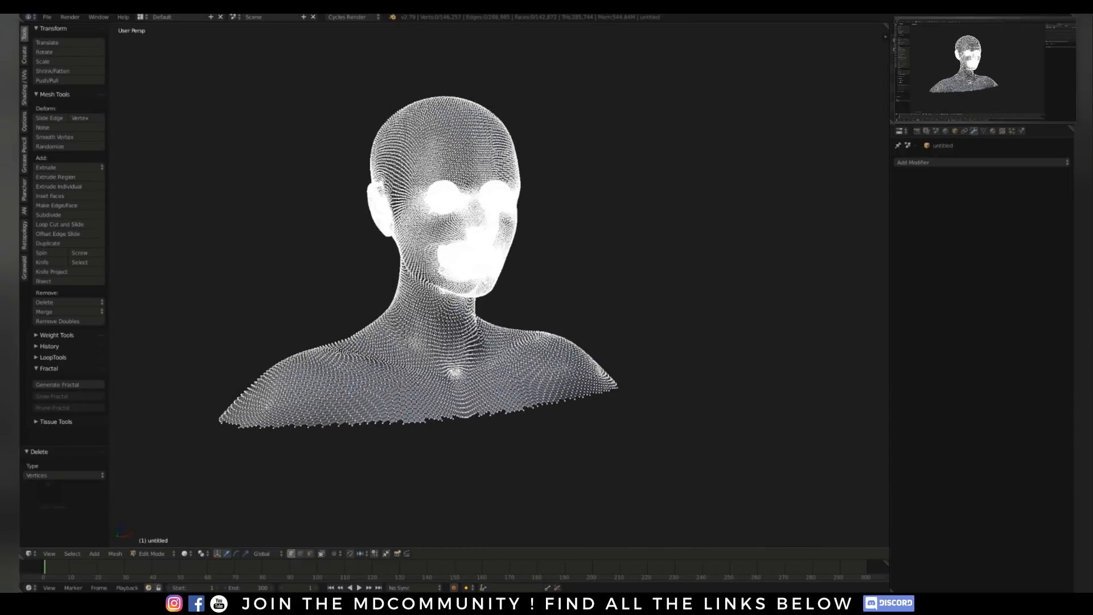
pyautogui.hotkey('ctrl', 'Tab')
pyautogui.click(348, 434)
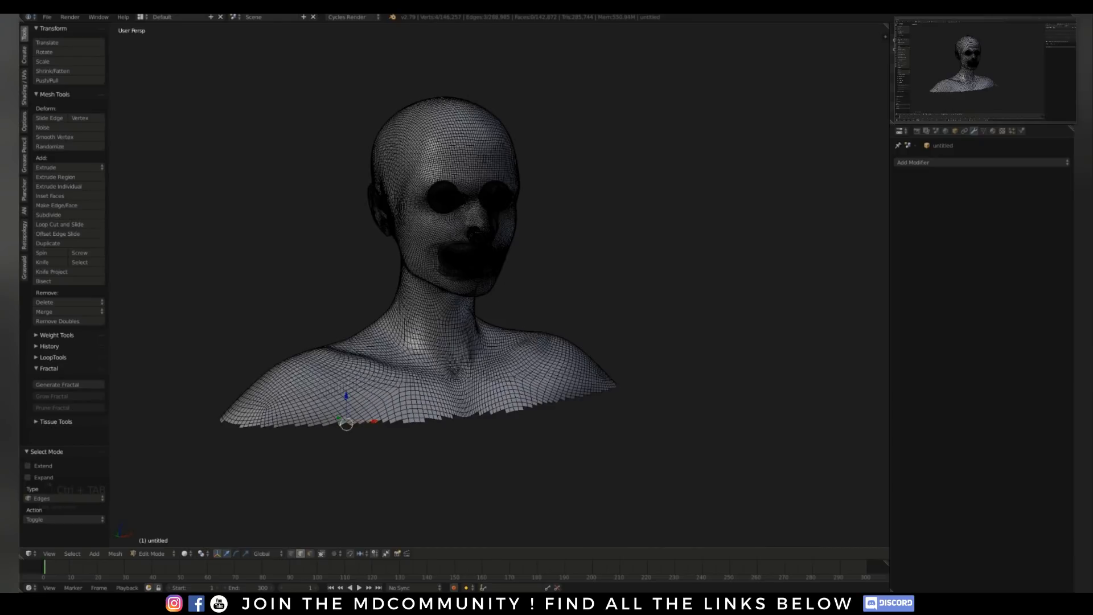
# Try to select the edge loop along the bust's jagged lower border
pyautogui.keyDown('alt'); pyautogui.rightClick(364, 415); pyautogui.keyUp('alt')
pyautogui.moveTo(365, 415); pyautogui.dragTo(373, 376, button='middle')
pyautogui.keyDown('alt'); pyautogui.rightClick(370, 419); pyautogui.keyUp('alt')
pyautogui.keyDown('alt'); pyautogui.rightClick(431, 411); pyautogui.keyUp('alt')
pyautogui.moveTo(431, 411); pyautogui.dragTo(421, 450, button='middle')
pyautogui.keyDown('shift'); pyautogui.moveTo(422, 450); pyautogui.dragTo(410, 524, button='middle'); pyautogui.keyUp('shift')
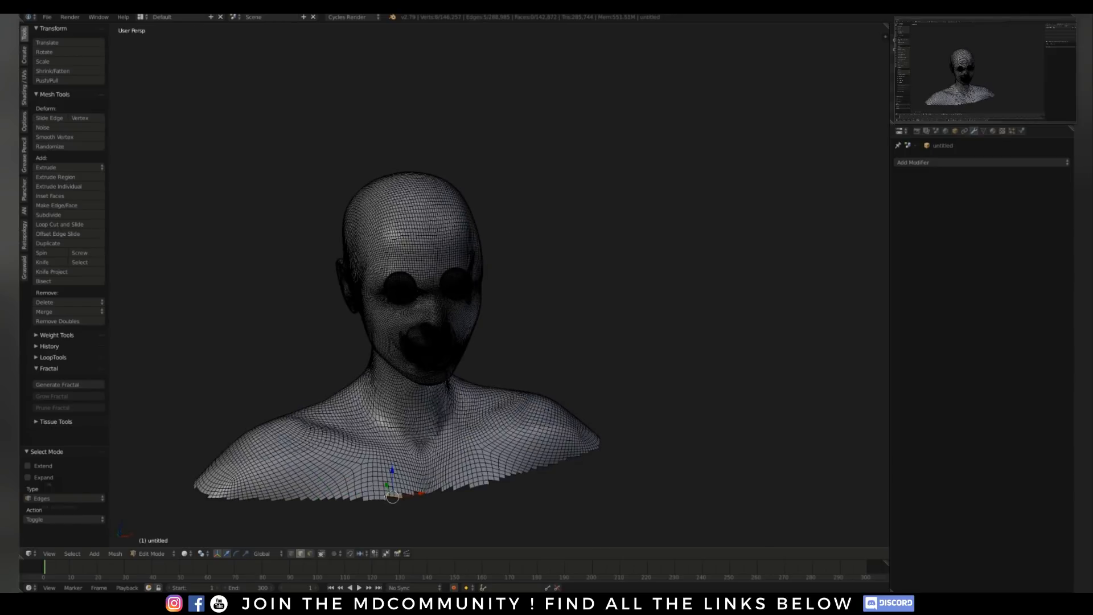
# Select all non-manifold edges of the bust in the front view and display the mesh in wireframe
pyautogui.press('KP_1')
pyautogui.keyDown('shift'); pyautogui.moveTo(374, 472); pyautogui.dragTo(379, 394, button='middle'); pyautogui.keyUp('shift')
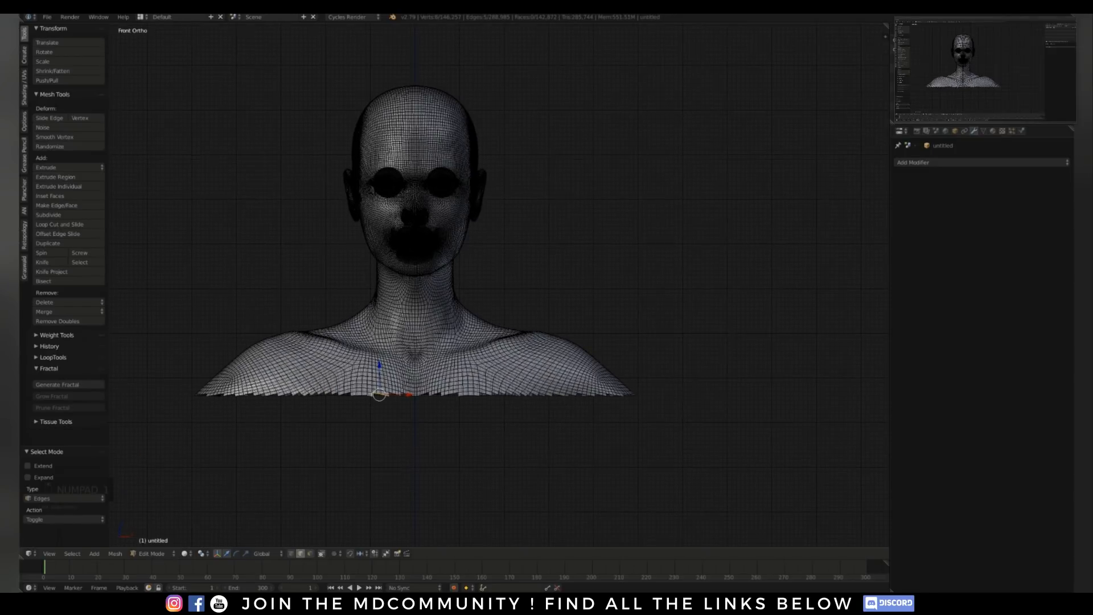
pyautogui.hotkey('ctrl', 'Tab')
pyautogui.click(73, 553)
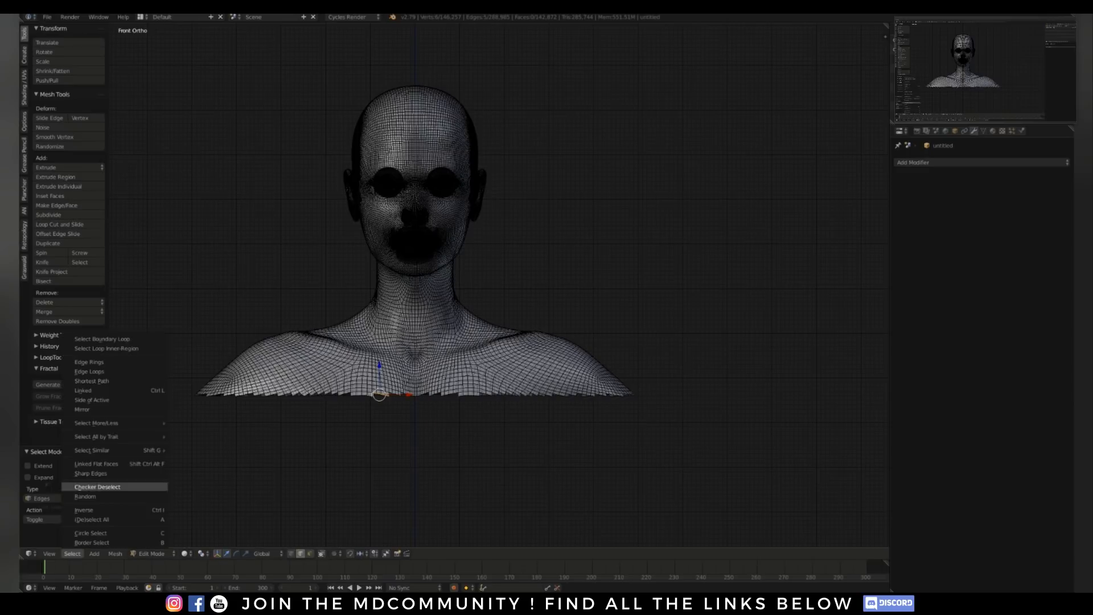
pyautogui.moveTo(114, 423)
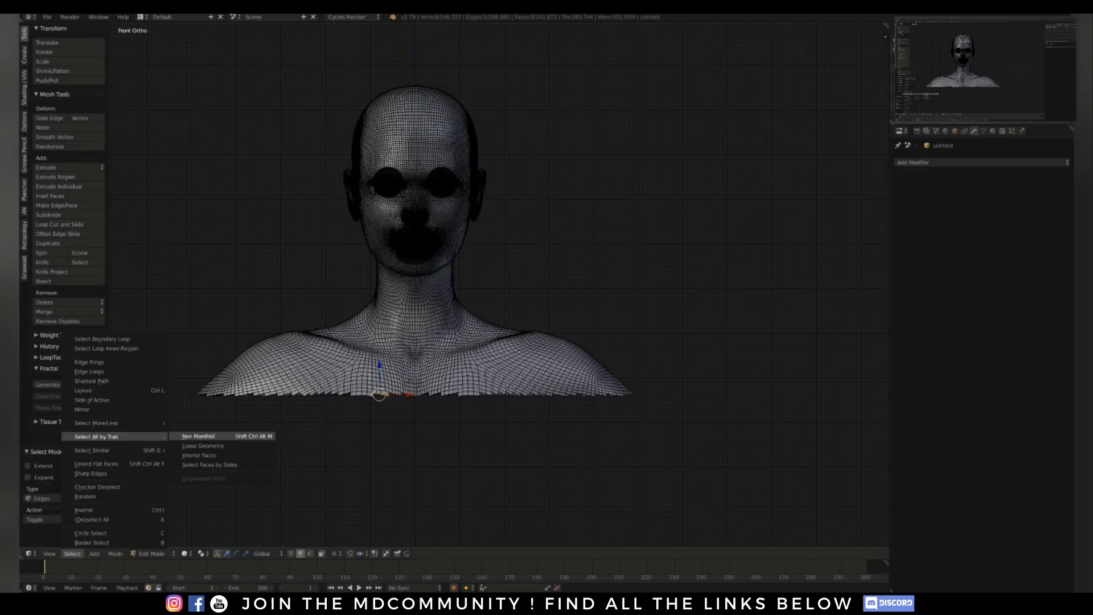
pyautogui.click(199, 436)
pyautogui.moveTo(399, 342)
pyautogui.keyDown('shift'); pyautogui.mouseDown(button='middle')
pyautogui.moveTo(411, 377)
pyautogui.moveTo(398, 343)
pyautogui.mouseUp(button='middle'); pyautogui.keyUp('shift')
pyautogui.press('z')
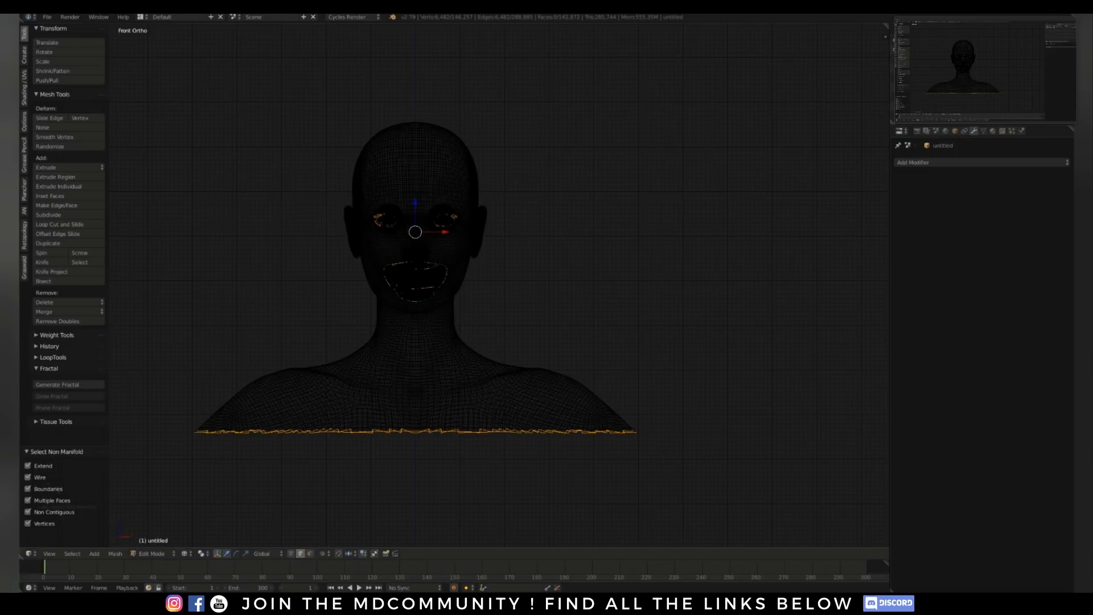
pyautogui.keyDown('shift'); pyautogui.moveTo(399, 344); pyautogui.dragTo(404, 341, button='middle'); pyautogui.keyUp('shift')
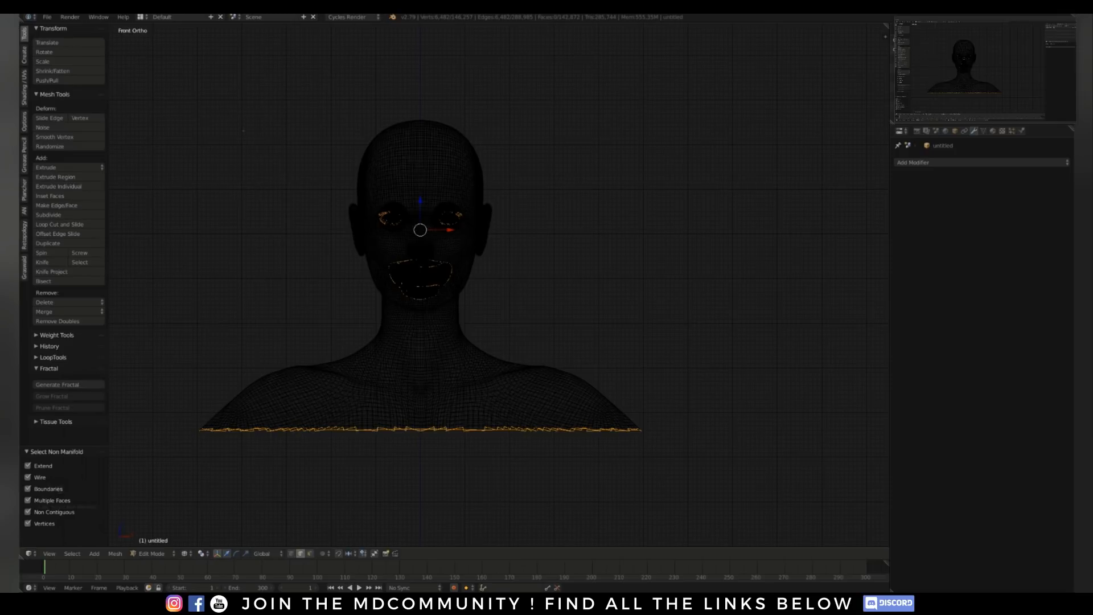
# Keep only the bust's jagged lower border loop selected, fill it with a face and leave Edit Mode
pyautogui.press('b')
pyautogui.moveTo(242, 130); pyautogui.dragTo(575, 296, button='middle')
pyautogui.press('t')
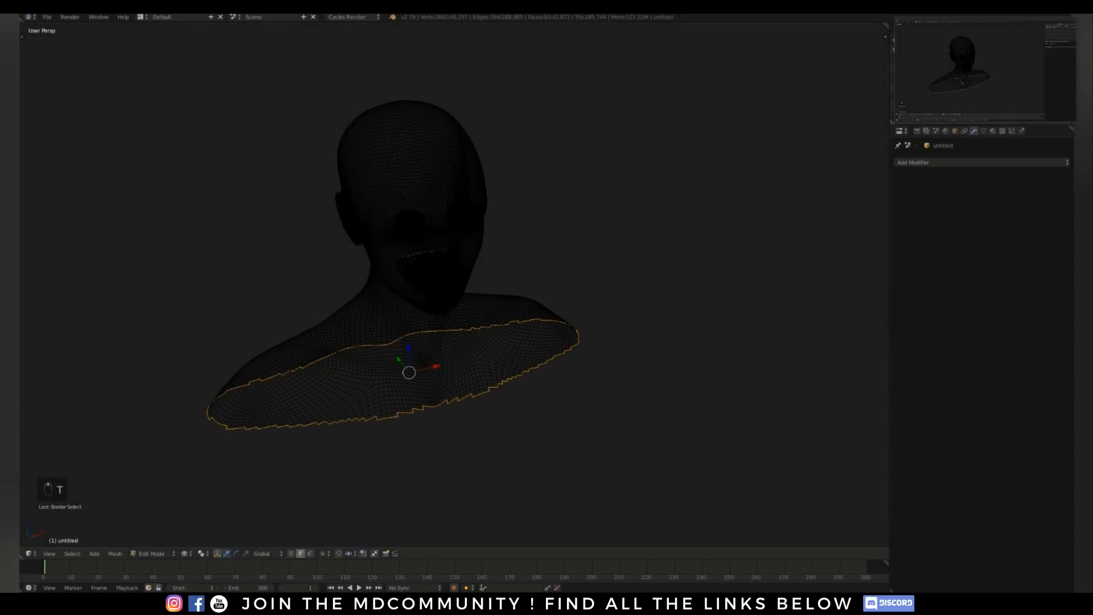
pyautogui.press('f')
pyautogui.press('Tab')
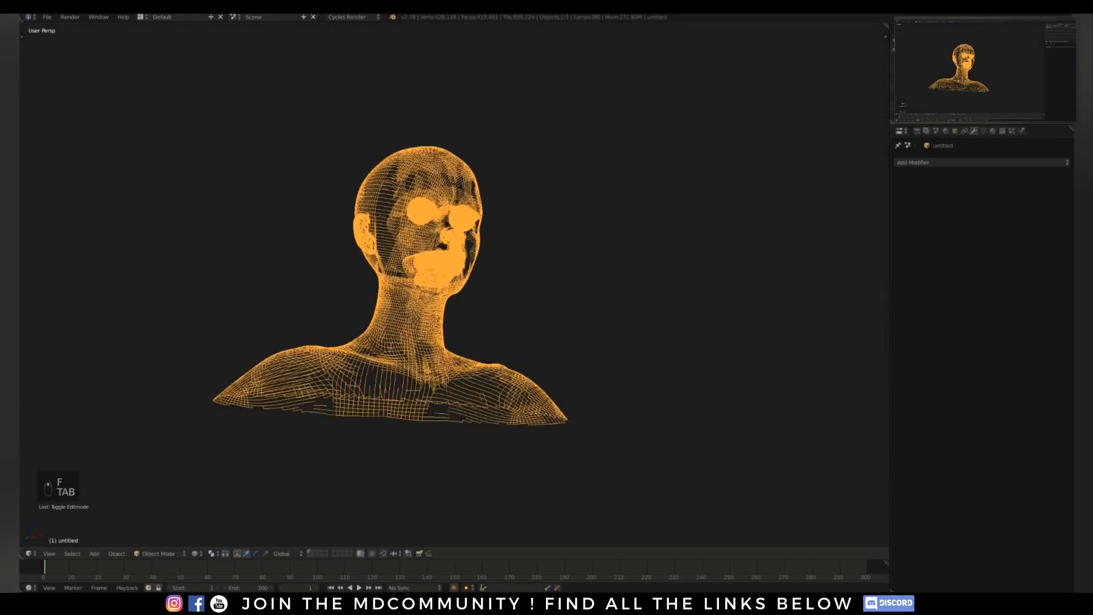
# Display the bust in solid shading and re-enter Edit Mode to work on the eyeballs from inside the head
pyautogui.press('z')
pyautogui.moveTo(575, 297); pyautogui.dragTo(513, 319, button='middle')
pyautogui.scroll(2, 433, 318)
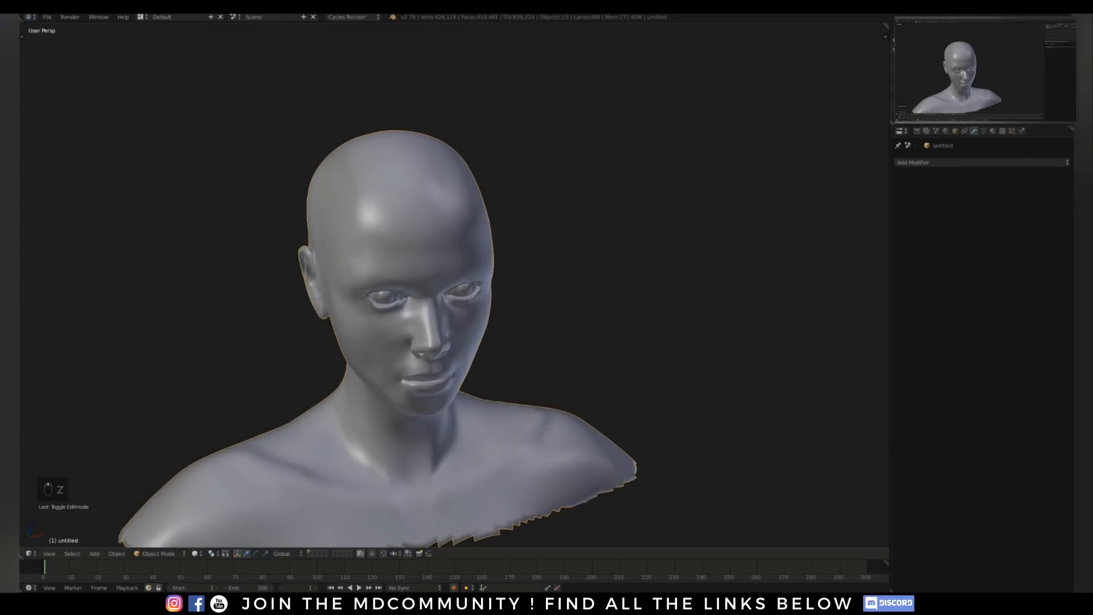
pyautogui.scroll(2, 399, 285)
pyautogui.moveTo(399, 285)
pyautogui.keyDown('shift'); pyautogui.mouseDown(button='middle')
pyautogui.moveTo(546, 284)
pyautogui.moveTo(455, 267)
pyautogui.moveTo(478, 239)
pyautogui.moveTo(496, 245)
pyautogui.moveTo(501, 194)
pyautogui.moveTo(478, 199)
pyautogui.mouseUp(button='middle'); pyautogui.keyUp('shift')
pyautogui.press('Tab')
pyautogui.scroll(2, 455, 285)
pyautogui.scroll(2, 546, 285)
pyautogui.scroll(3, 455, 268)
pyautogui.press('z')
pyautogui.scroll(3, 456, 265)
pyautogui.press('z')
pyautogui.press('z')
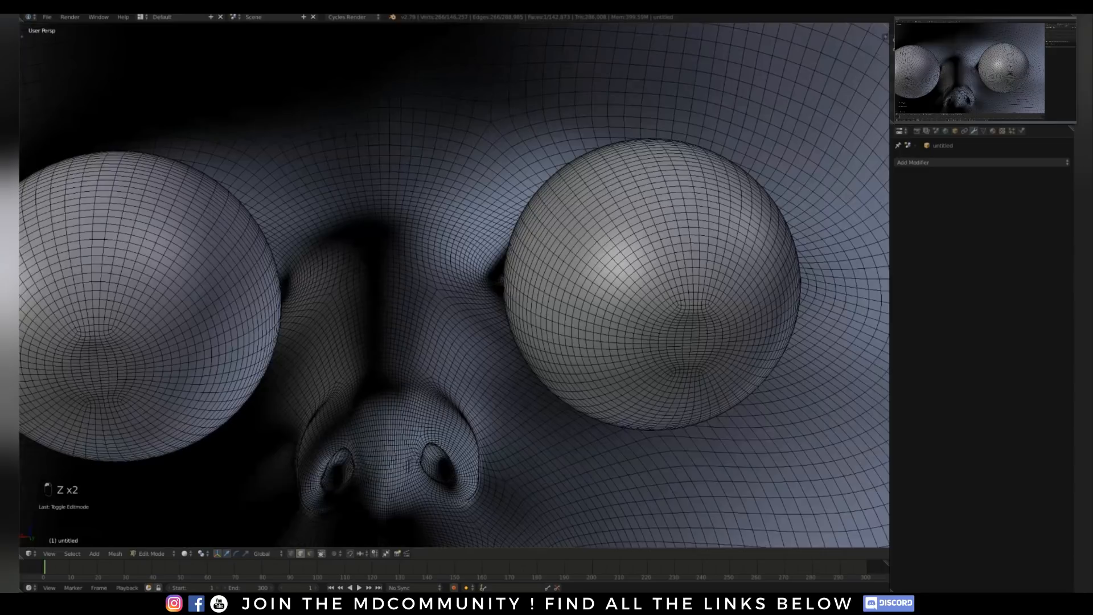
# Clear the selection and select both eyeballs as linked geometry from inside the head
pyautogui.press('a')
pyautogui.press('a')
pyautogui.press('a')
pyautogui.press('l')
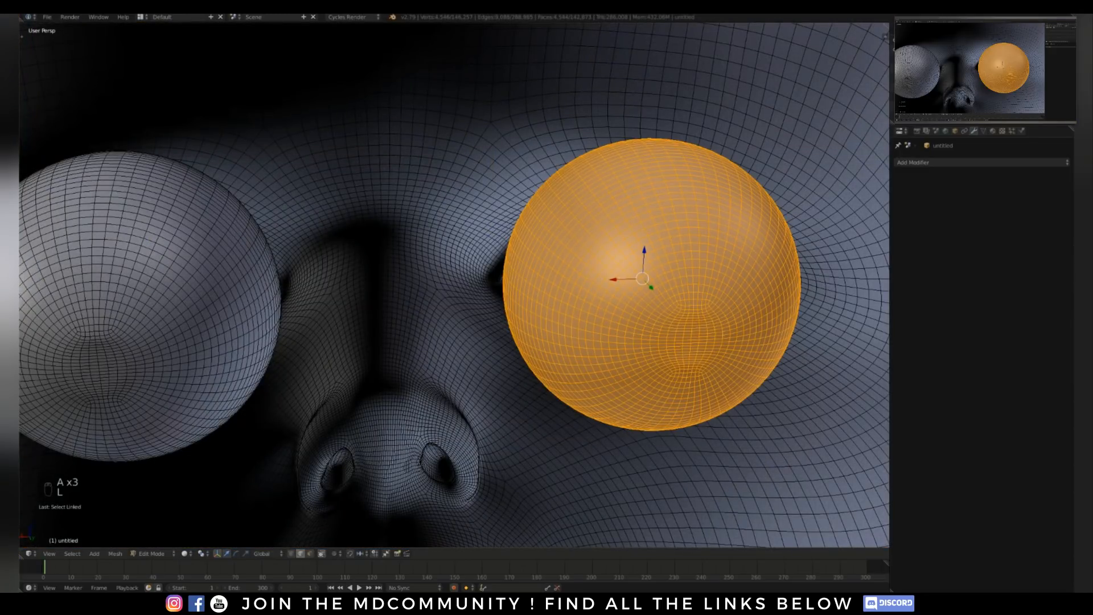
pyautogui.press('l')
pyautogui.scroll(10, 456, 285)
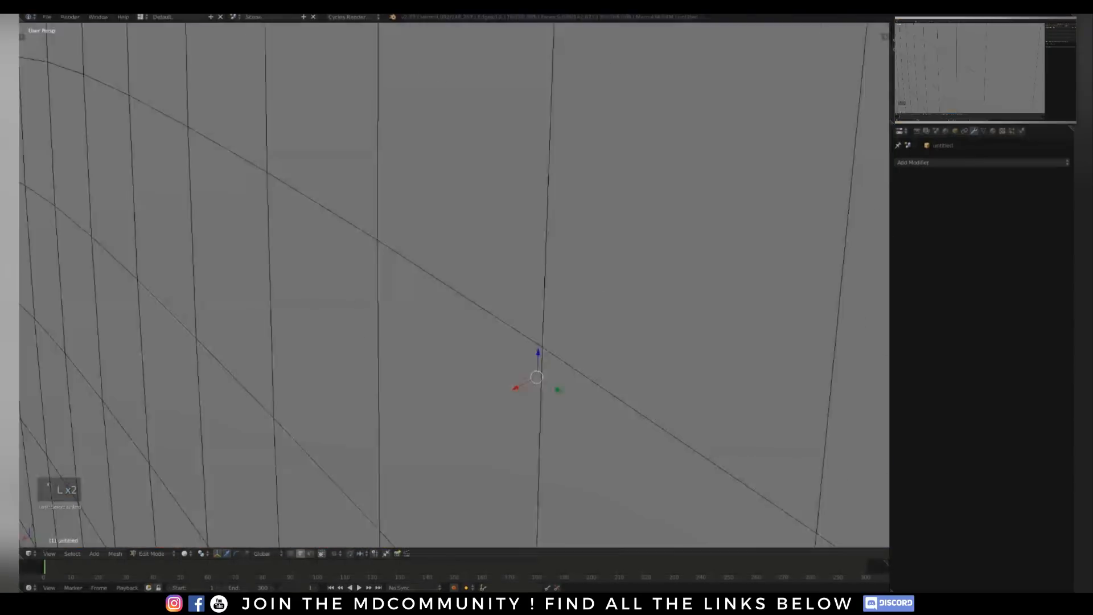
pyautogui.moveTo(455, 284); pyautogui.dragTo(649, 262, button='middle')
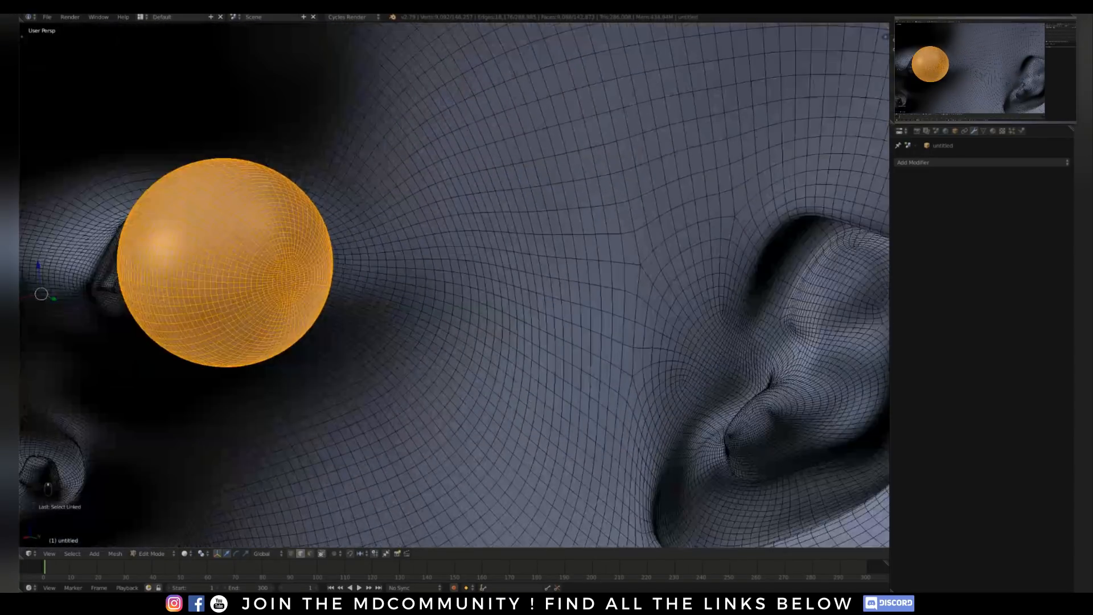
# Switch to face selection and select a small cluster of faces at the back centre of one eyeball
pyautogui.rightClick(279, 275)
pyautogui.hotkey('ctrl', 'Tab')
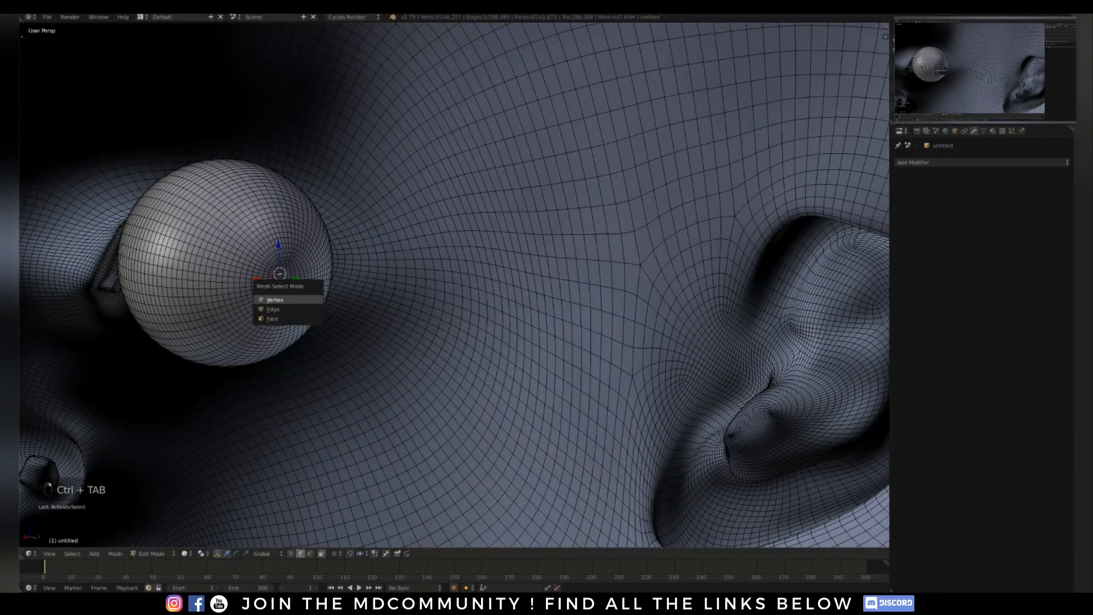
pyautogui.click(276, 300)
pyautogui.moveTo(276, 300); pyautogui.dragTo(358, 336, button='middle')
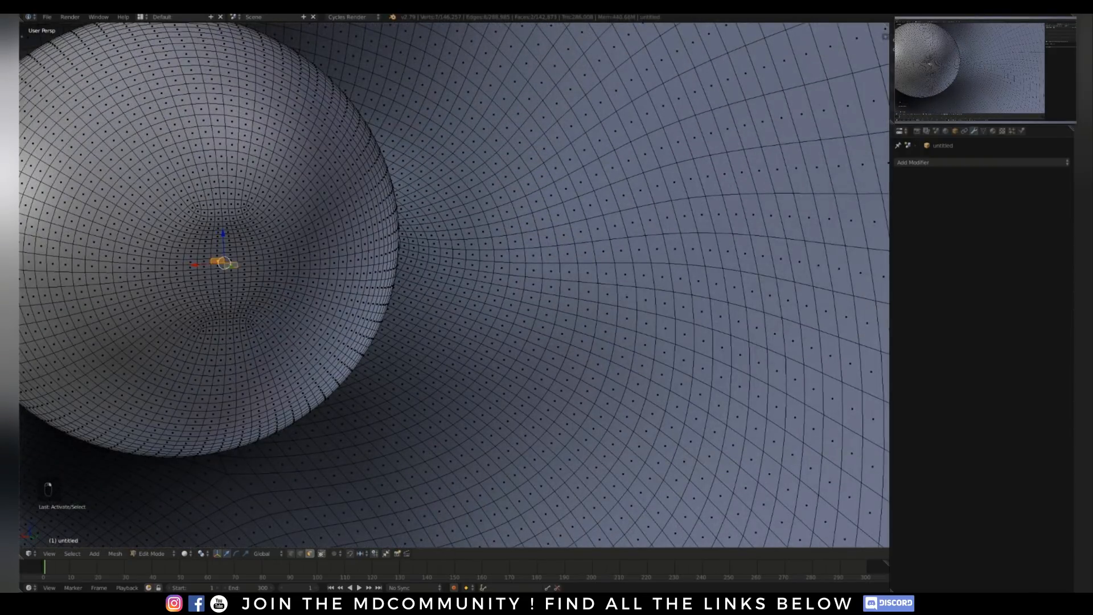
pyautogui.keyDown('shift'); pyautogui.rightClick(217, 271); pyautogui.keyUp('shift')
pyautogui.keyDown('shift'); pyautogui.rightClick(231, 276); pyautogui.keyUp('shift')
pyautogui.keyDown('shift'); pyautogui.rightClick(231, 271); pyautogui.keyUp('shift')
pyautogui.keyDown('shift'); pyautogui.rightClick(217, 274); pyautogui.keyUp('shift')
pyautogui.keyDown('shift'); pyautogui.rightClick(230, 260); pyautogui.keyUp('shift')
# Grow the face selection from the back of the eyeball until it reaches the front part within the eyelid opening
pyautogui.press('ctrl+KP_Add')
pyautogui.press('ctrl+KP_Add')
pyautogui.press('ctrl+KP_Add')
pyautogui.press('ctrl+KP_Add')
pyautogui.press('ctrl+KP_Add')
pyautogui.press('ctrl+KP_Add')
pyautogui.press('ctrl+KP_Add')
pyautogui.press('ctrl+KP_Add')
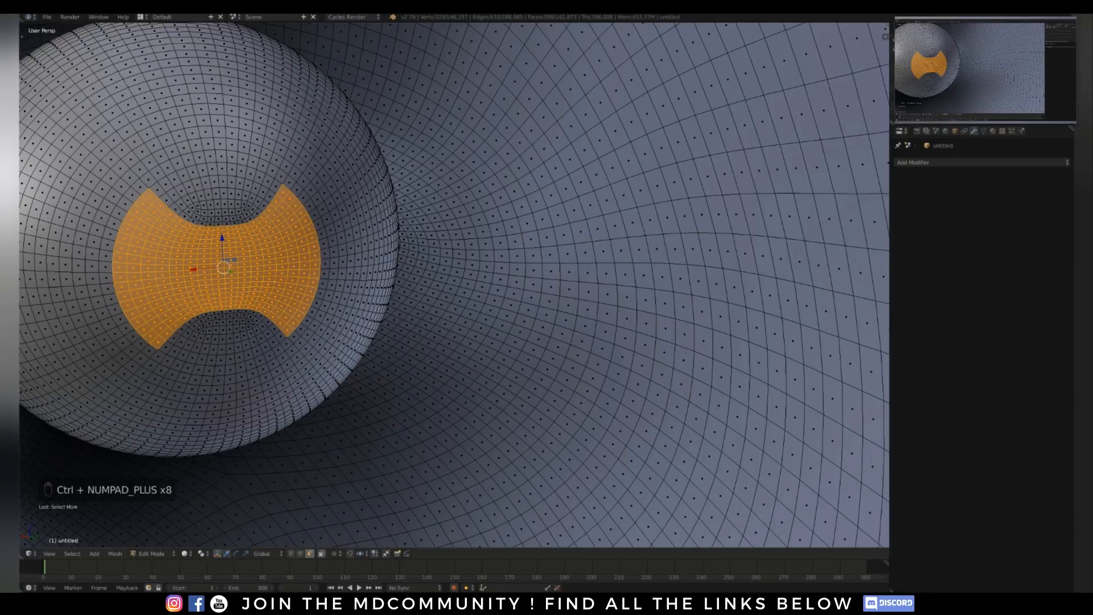
pyautogui.press('ctrl+KP_Add')
pyautogui.press('ctrl+KP_Add')
pyautogui.press('ctrl+KP_Add')
pyautogui.press('ctrl+KP_Add')
pyautogui.press('ctrl+KP_Add')
pyautogui.press('ctrl+KP_Add')
pyautogui.press('ctrl+KP_Add')
pyautogui.press('ctrl+KP_Add')
pyautogui.press('ctrl+KP_Add')
pyautogui.press('ctrl+KP_Add')
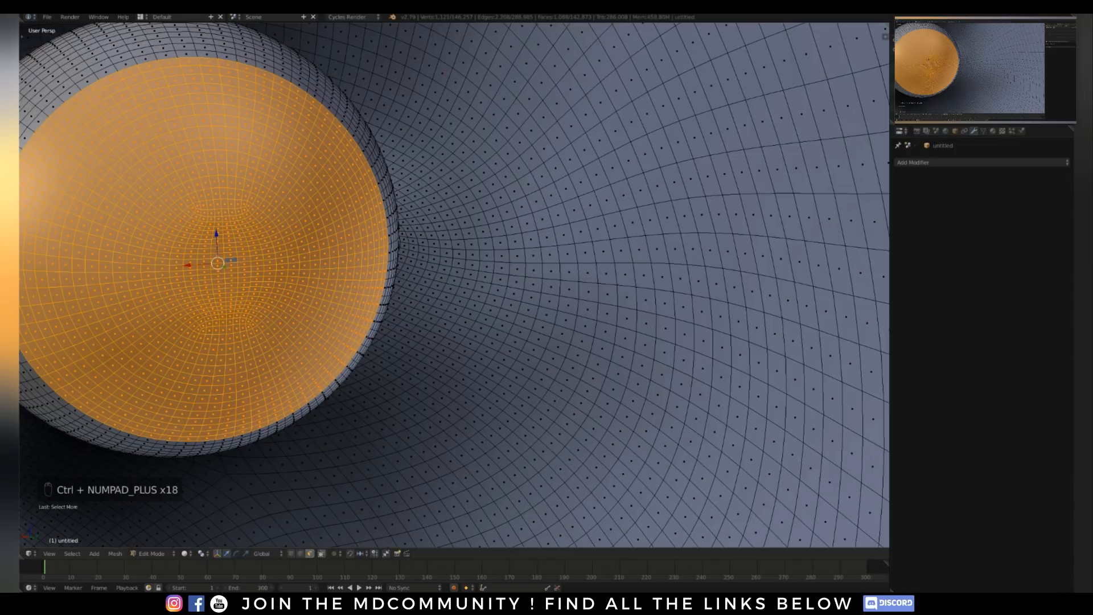
pyautogui.press('ctrl+KP_Add')
pyautogui.press('ctrl+KP_Add')
pyautogui.press('ctrl+KP_Add')
pyautogui.press('ctrl+KP_Add')
pyautogui.press('ctrl+KP_Add')
pyautogui.press('ctrl+KP_Add')
pyautogui.press('ctrl+KP_Add')
pyautogui.press('ctrl+KP_Add')
pyautogui.press('ctrl+KP_Add')
pyautogui.press('ctrl+KP_Add')
pyautogui.press('ctrl+KP_Add')
pyautogui.press('ctrl+KP_Add')
pyautogui.press('ctrl+KP_Add')
pyautogui.press('ctrl+KP_Add')
pyautogui.press('ctrl+KP_Add')
pyautogui.press('ctrl+KP_Add')
pyautogui.press('ctrl+KP_Add')
pyautogui.press('ctrl+KP_Add')
pyautogui.press('ctrl+KP_Add')
pyautogui.press('ctrl+KP_Add')
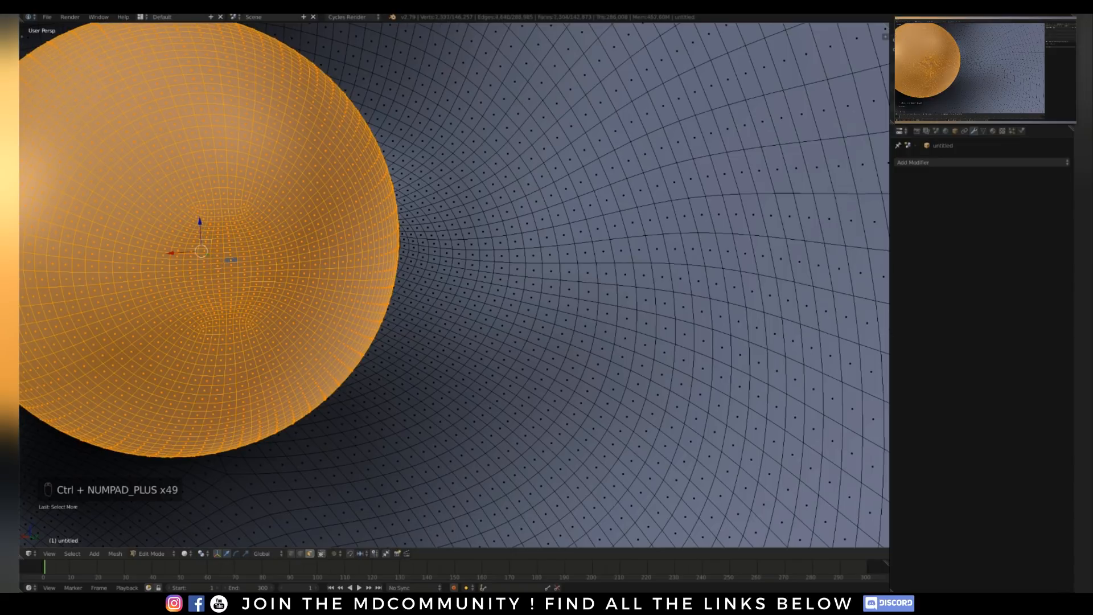
pyautogui.moveTo(455, 284); pyautogui.dragTo(575, 291, button='middle')
pyautogui.scroll(-3, 454, 284)
pyautogui.keyDown('shift'); pyautogui.moveTo(455, 284); pyautogui.dragTo(587, 274, button='middle'); pyautogui.keyUp('shift')
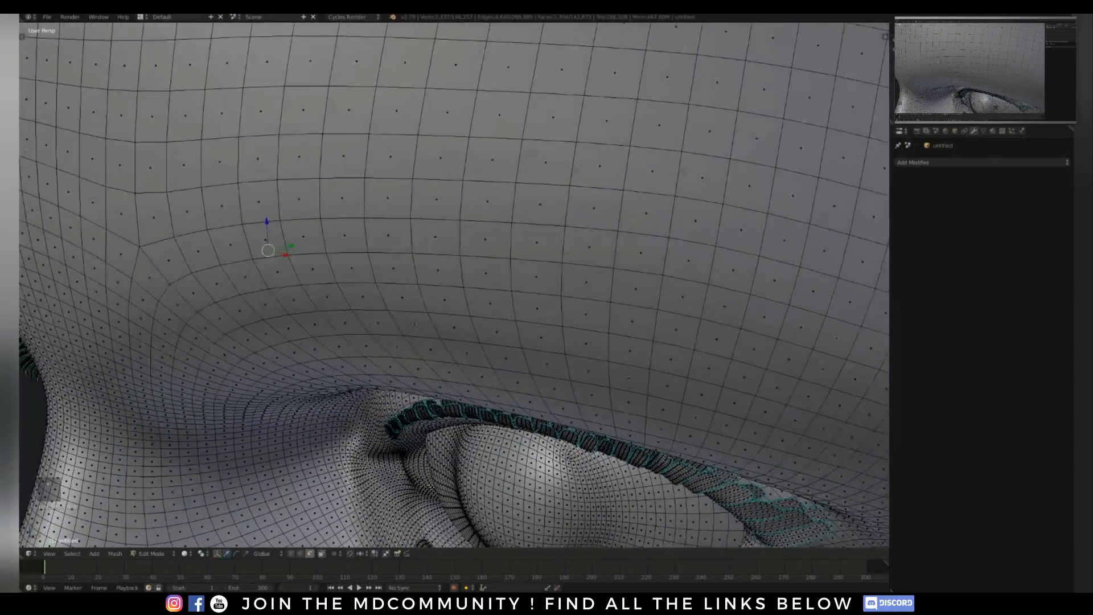
pyautogui.scroll(-3, 454, 285)
pyautogui.moveTo(454, 284); pyautogui.dragTo(564, 261, button='middle')
pyautogui.press('ctrl+KP_Add')
pyautogui.press('ctrl+KP_Add')
pyautogui.press('ctrl+KP_Add')
pyautogui.press('ctrl+KP_Add')
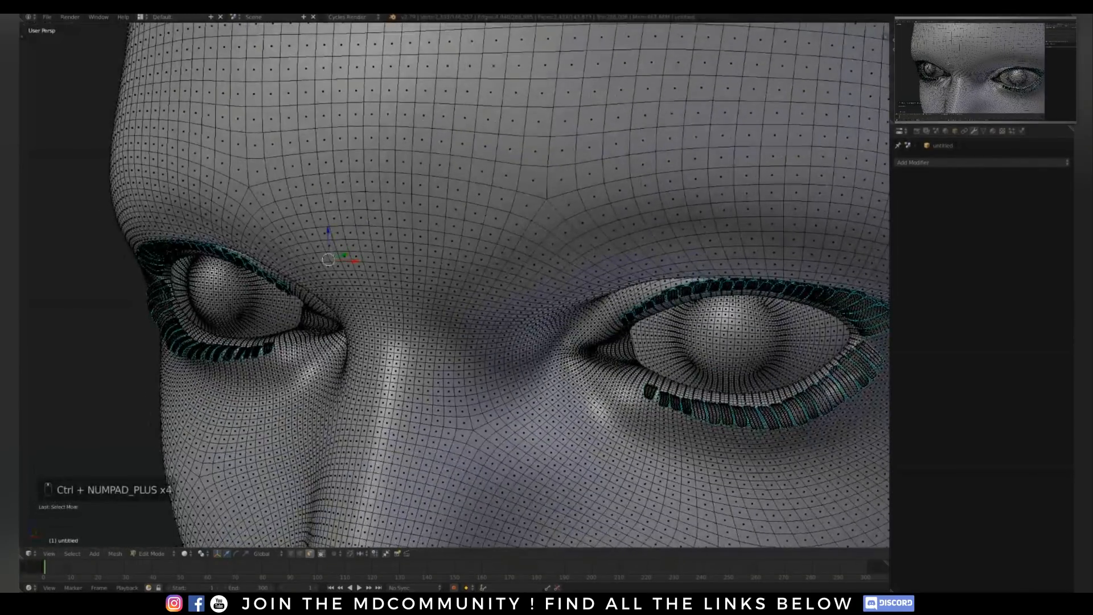
pyautogui.press('ctrl+KP_Add')
pyautogui.press('ctrl+KP_Add')
pyautogui.press('ctrl+KP_Add')
pyautogui.press('ctrl+KP_Add')
pyautogui.press('ctrl+KP_Add')
pyautogui.press('ctrl+KP_Add')
pyautogui.press('ctrl+KP_Add')
pyautogui.press('ctrl+KP_Add')
pyautogui.press('ctrl+KP_Add')
pyautogui.press('ctrl+KP_Add')
pyautogui.press('ctrl+KP_Add')
pyautogui.press('ctrl+KP_Add')
pyautogui.press('ctrl+KP_Add')
pyautogui.press('ctrl+KP_Add')
pyautogui.press('ctrl+KP_Add')
pyautogui.press('ctrl+KP_Add')
pyautogui.press('ctrl+KP_Add')
pyautogui.press('ctrl+KP_Add')
pyautogui.press('ctrl+KP_Add')
pyautogui.press('ctrl+KP_Add')
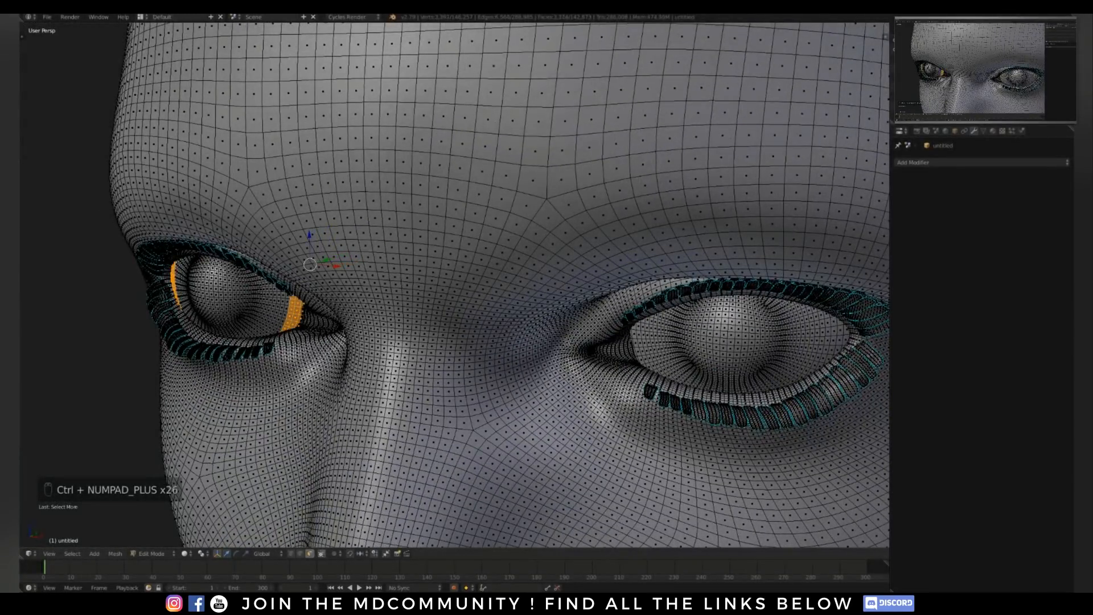
# Shrink the selection by five steps so it stays behind the eyelids, and delete the selected eyeball faces
pyautogui.press('ctrl+KP_Subtract')
pyautogui.press('ctrl+KP_Subtract')
pyautogui.press('ctrl+KP_Subtract')
pyautogui.press('ctrl+KP_Subtract')
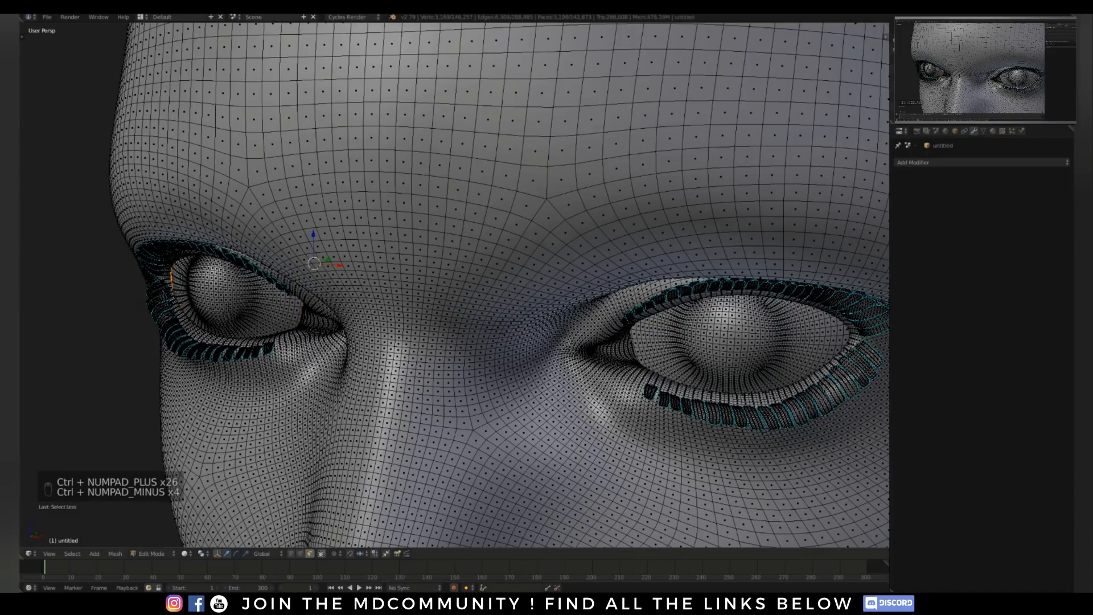
pyautogui.moveTo(454, 285); pyautogui.dragTo(653, 267, button='middle')
pyautogui.press('ctrl+KP_Subtract')
pyautogui.press('x')
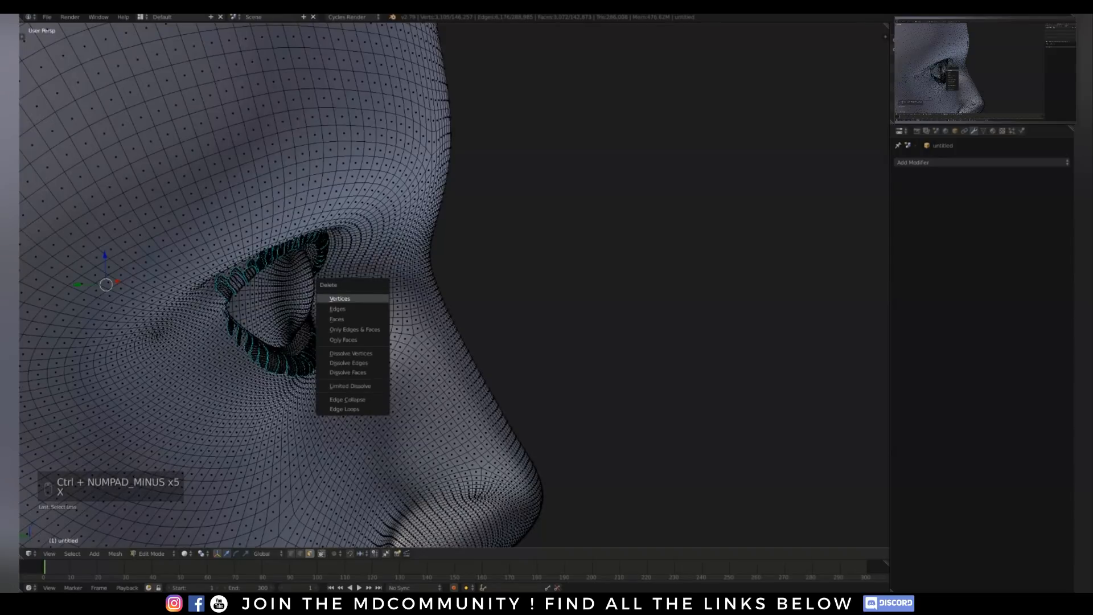
pyautogui.click(339, 318)
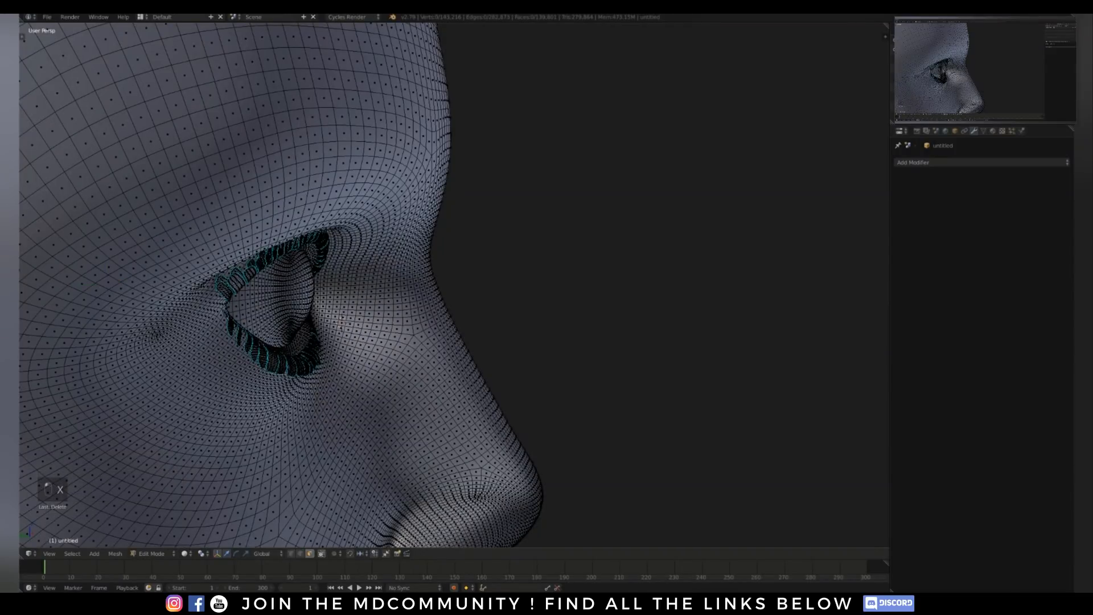
# Select the remaining linked sphere inside the same eyeball from behind and delete its faces
pyautogui.moveTo(342, 323); pyautogui.dragTo(384, 346, button='middle')
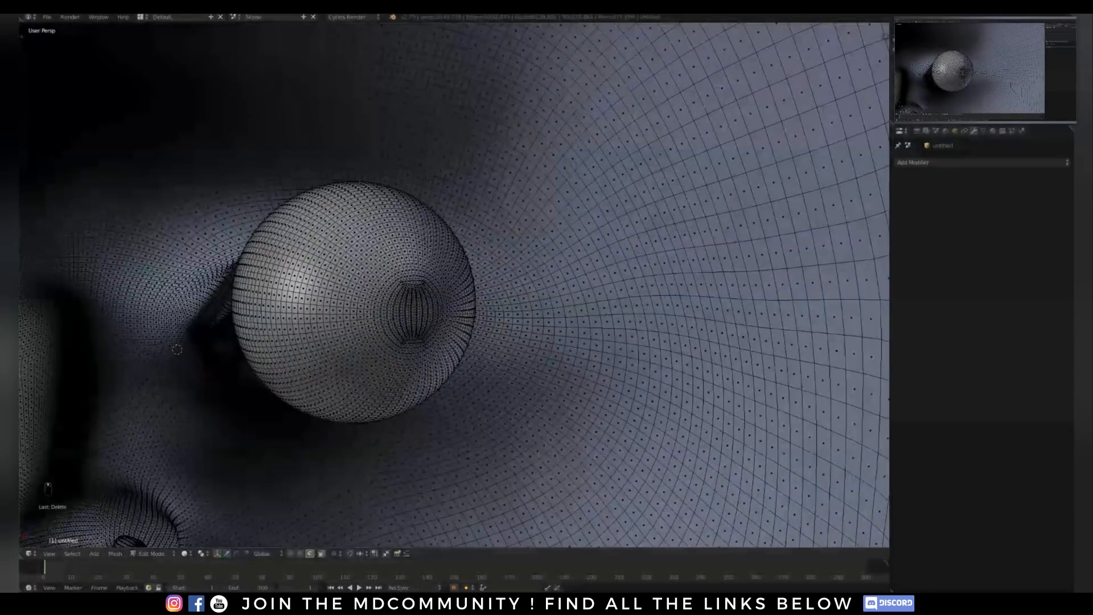
pyautogui.keyDown('shift'); pyautogui.moveTo(352, 302); pyautogui.dragTo(247, 361, button='middle'); pyautogui.keyUp('shift')
pyautogui.press('l')
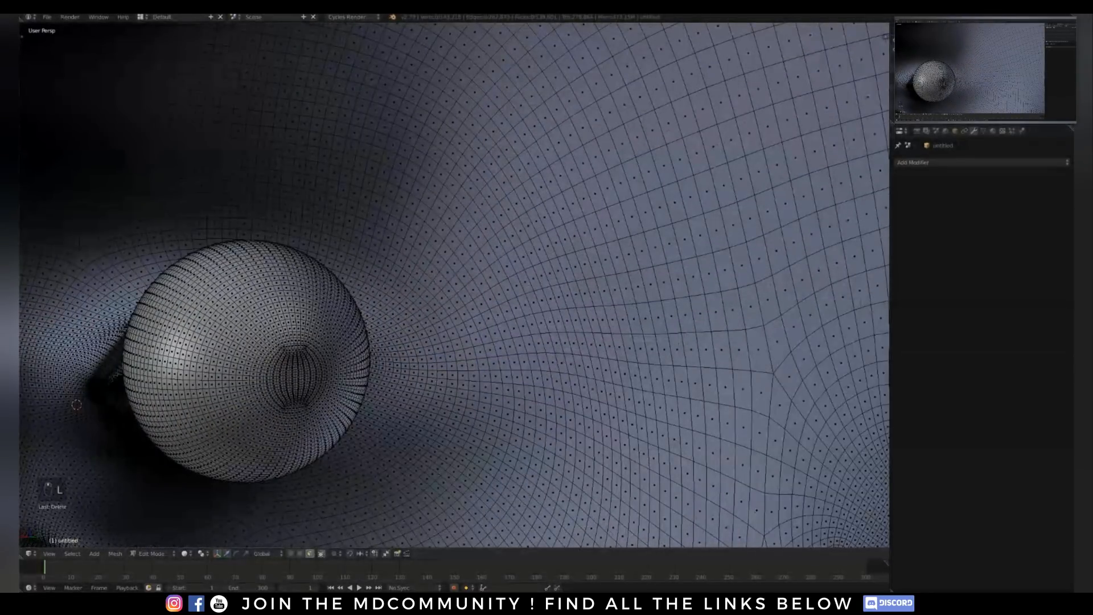
pyautogui.press('a')
pyautogui.press('a')
pyautogui.press('a')
pyautogui.press('l')
pyautogui.press('x')
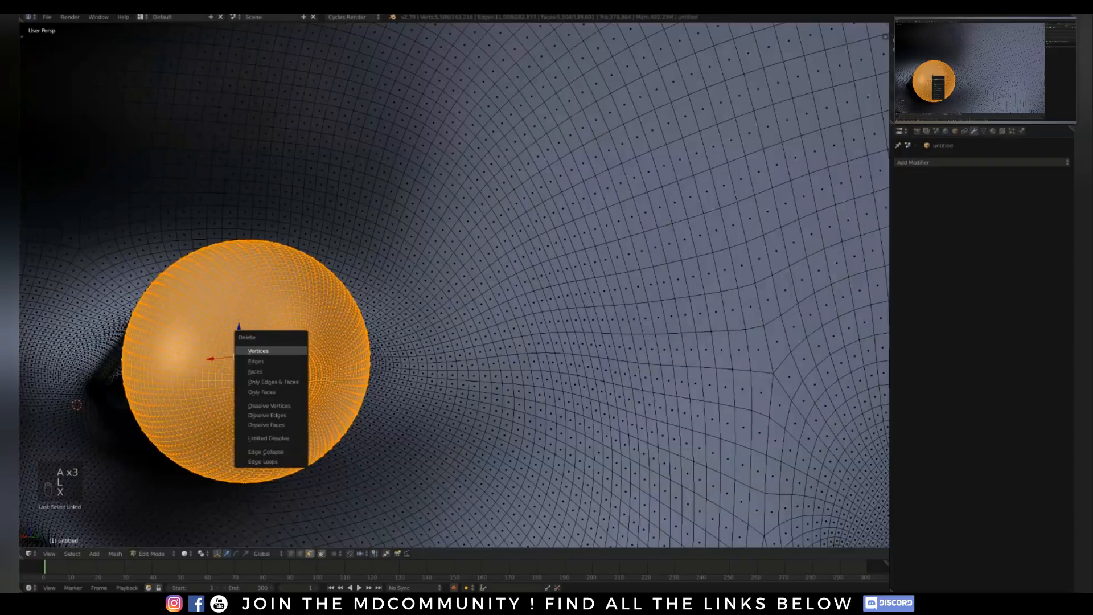
pyautogui.click(262, 371)
# Examine the opened eye socket, the ear, the mouth and the overall bust mesh from several sides
pyautogui.moveTo(262, 370); pyautogui.dragTo(393, 330, button='middle')
pyautogui.scroll(3, 387, 347)
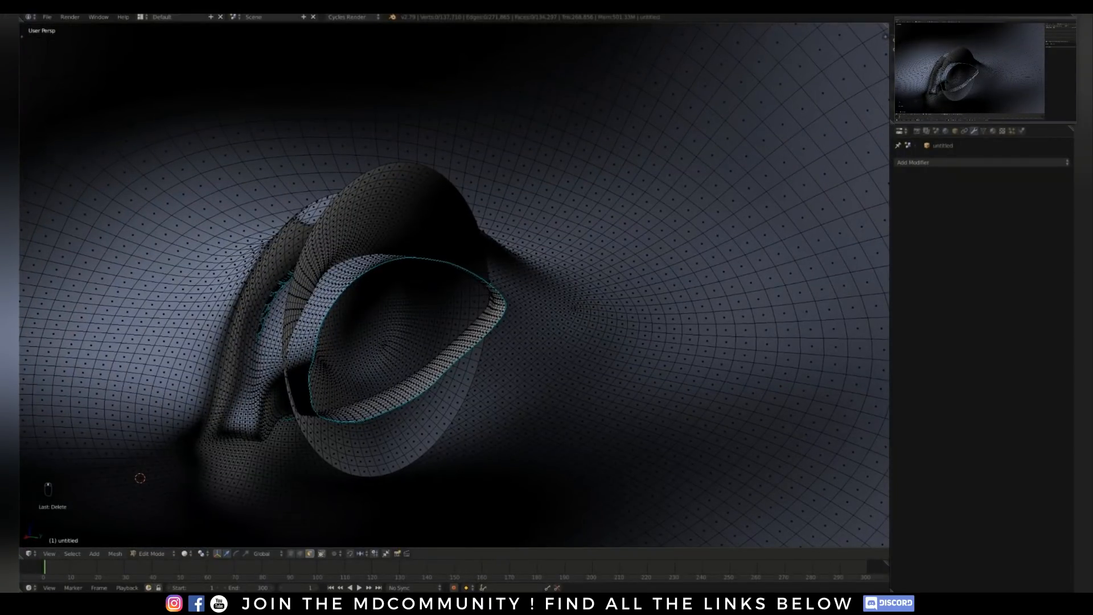
pyautogui.keyDown('shift'); pyautogui.moveTo(387, 455); pyautogui.dragTo(615, 74, button='middle'); pyautogui.keyUp('shift')
pyautogui.keyDown('shift'); pyautogui.moveTo(399, 284); pyautogui.dragTo(672, 245, button='middle'); pyautogui.keyUp('shift')
pyautogui.scroll(-12, 348, 185)
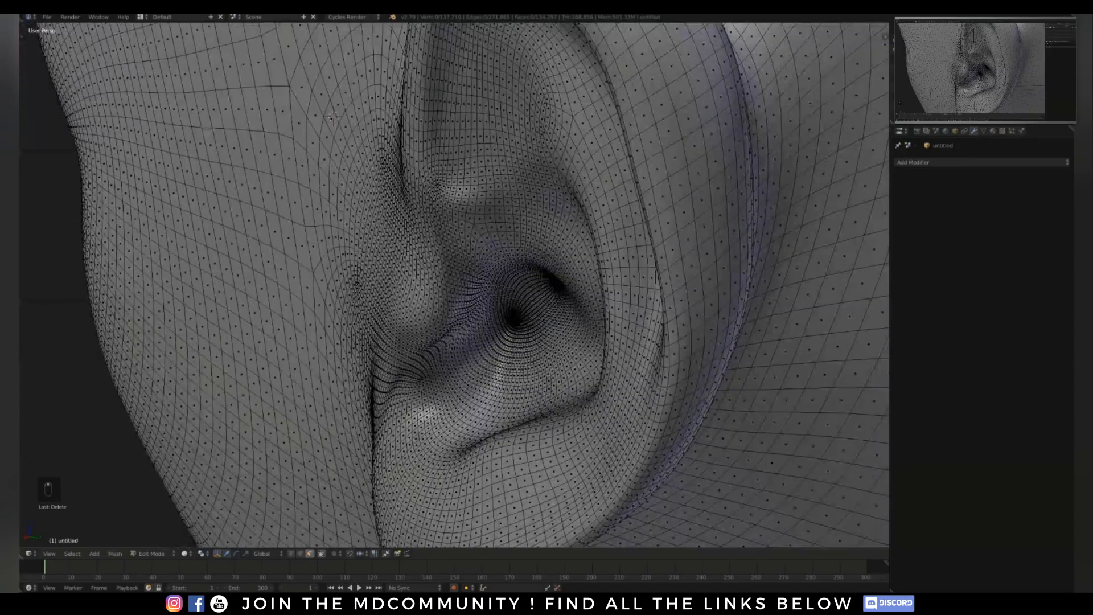
pyautogui.moveTo(285, 194); pyautogui.dragTo(342, 227, button='middle')
pyautogui.scroll(-6, 348, 185)
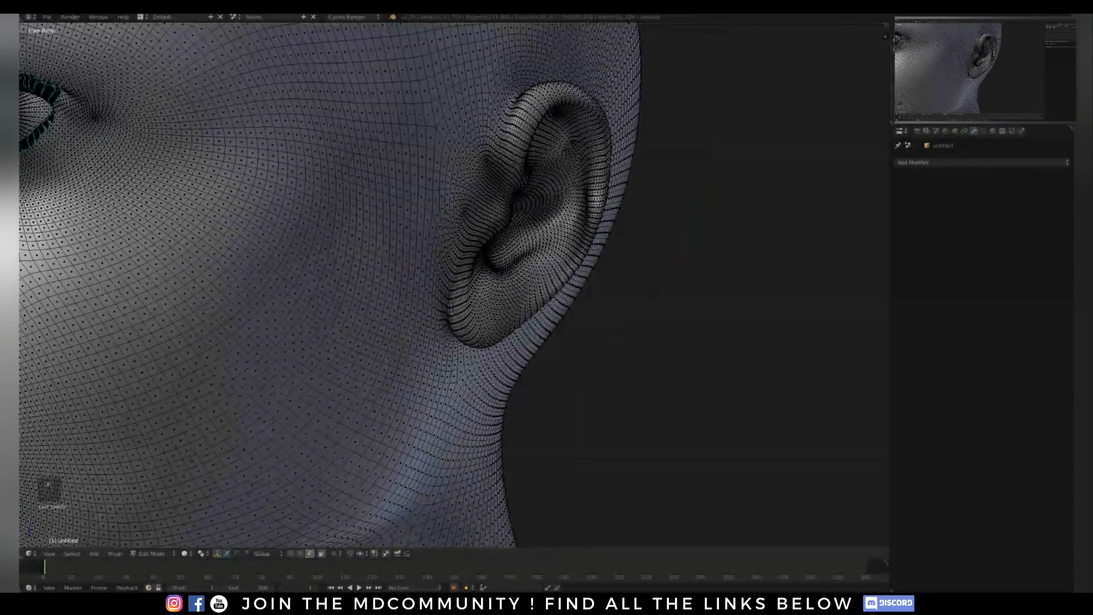
pyautogui.keyDown('shift'); pyautogui.moveTo(108, 192); pyautogui.dragTo(274, 52, button='middle'); pyautogui.keyUp('shift')
pyautogui.scroll(3, 456, 285)
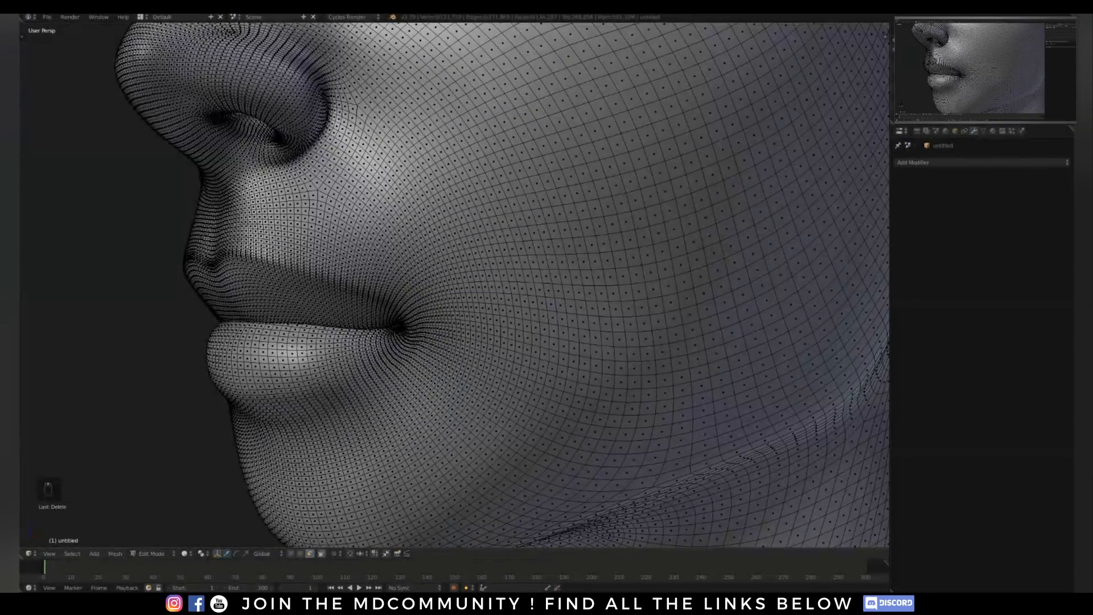
pyautogui.moveTo(456, 285); pyautogui.dragTo(365, 245, button='middle')
pyautogui.scroll(-3, 398, 268)
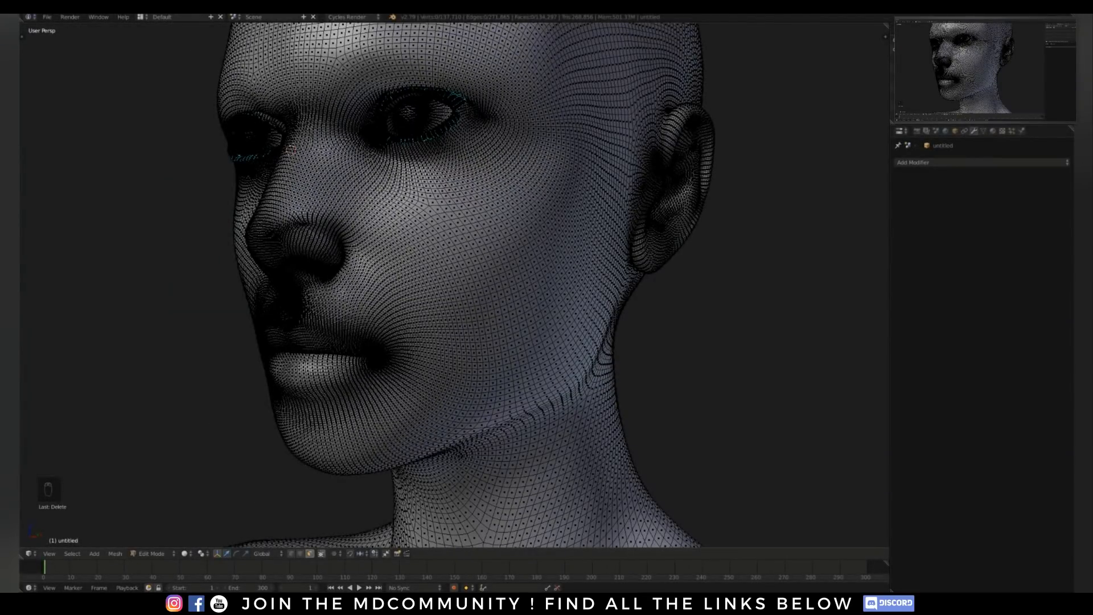
pyautogui.scroll(-1, 369, 245)
pyautogui.scroll(-2, 369, 245)
pyautogui.moveTo(365, 245); pyautogui.dragTo(369, 286, button='middle')
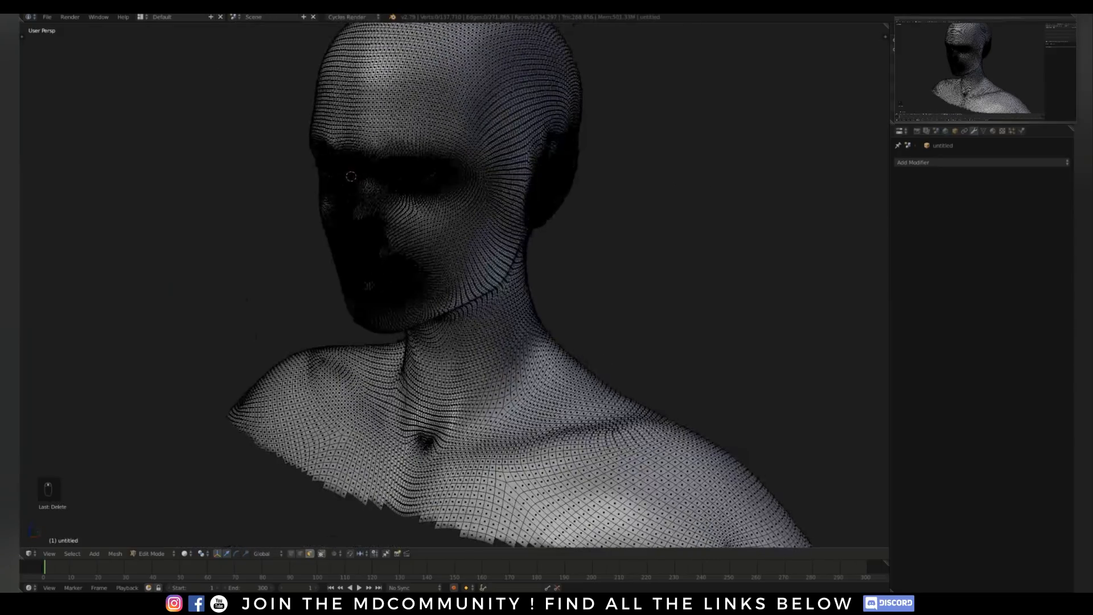
# Leave Edit Mode, hide the bust and reset the 3D cursor to the world origin
pyautogui.press('Tab')
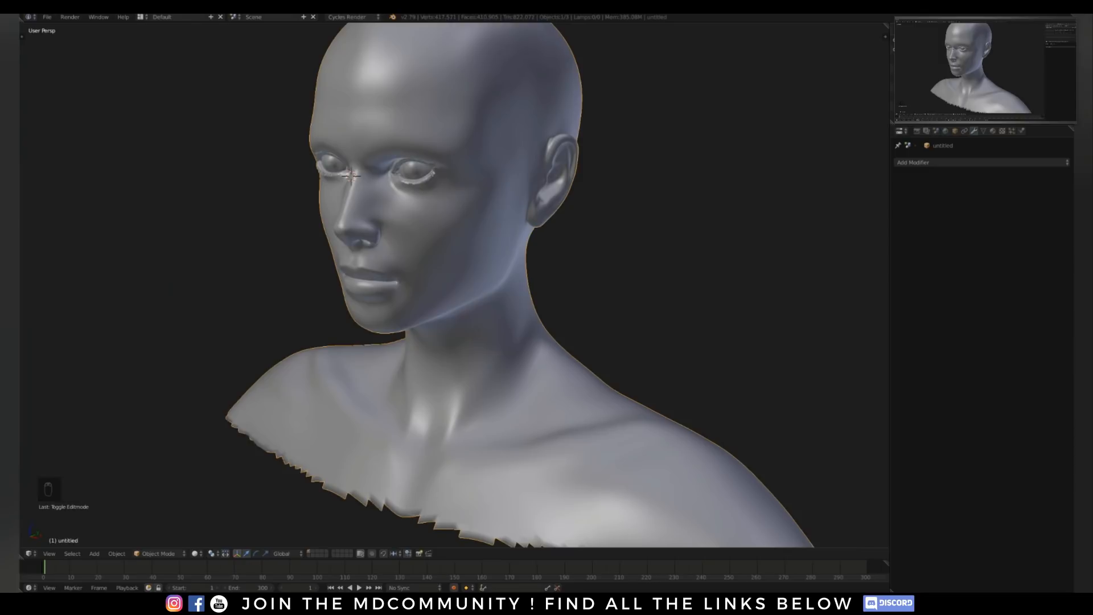
pyautogui.press('h')
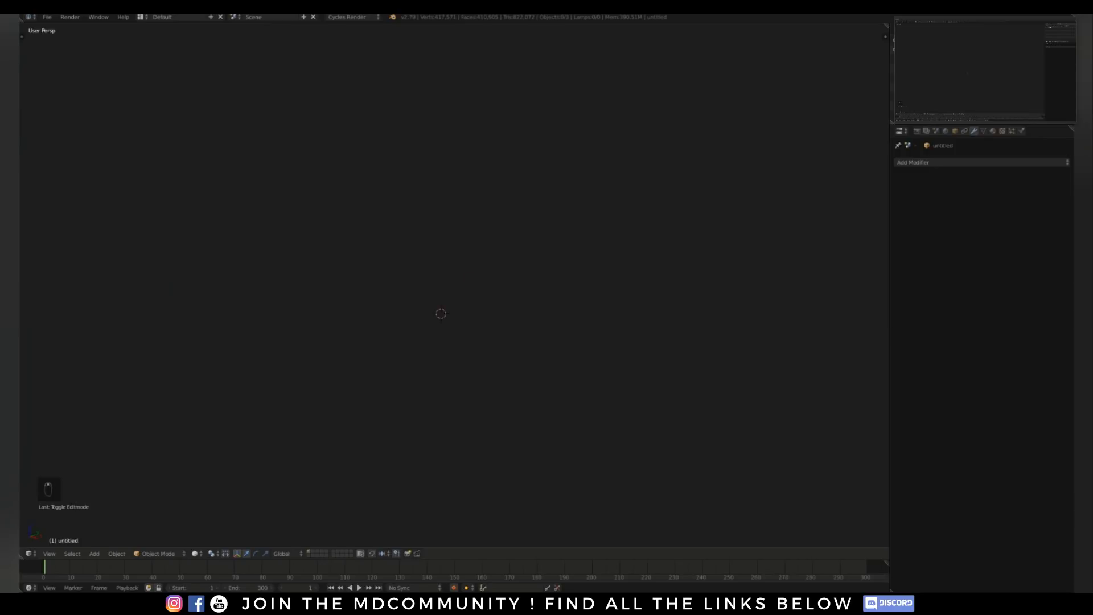
pyautogui.hotkey('shift', 'c')
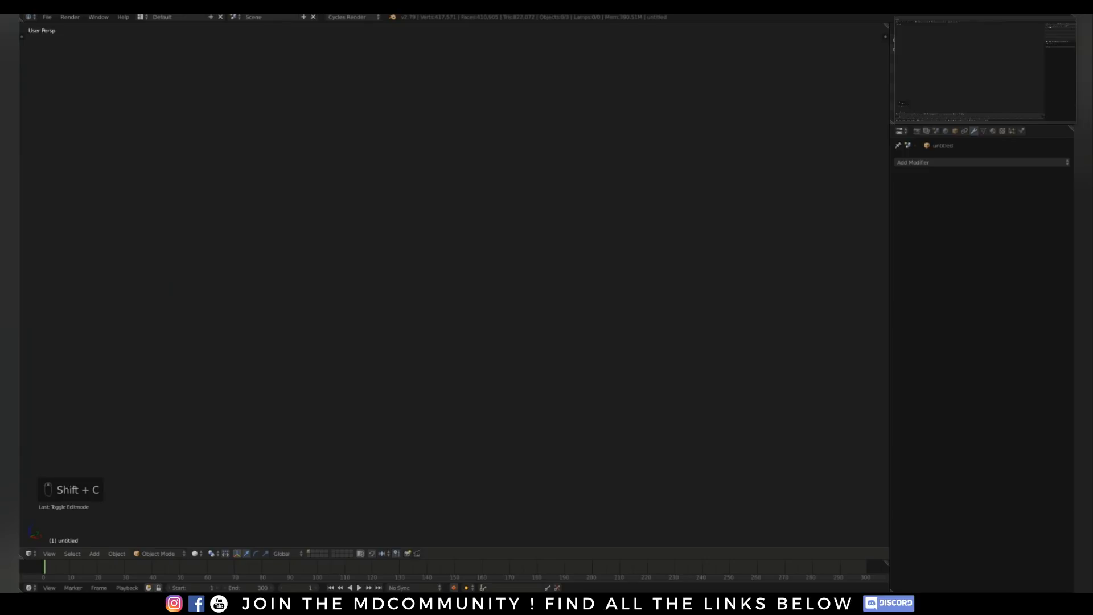
pyautogui.press('n')
pyautogui.press('n')
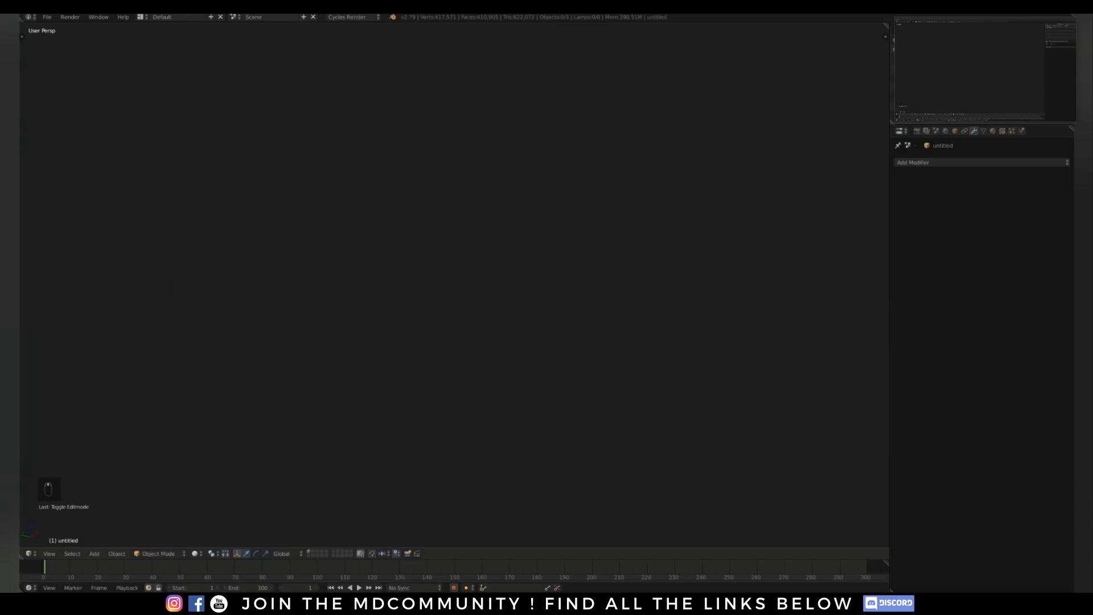
# Show the first scene layer, leave local view and frame the character's armature
pyautogui.press('1')
pyautogui.press('2')
pyautogui.press('1')
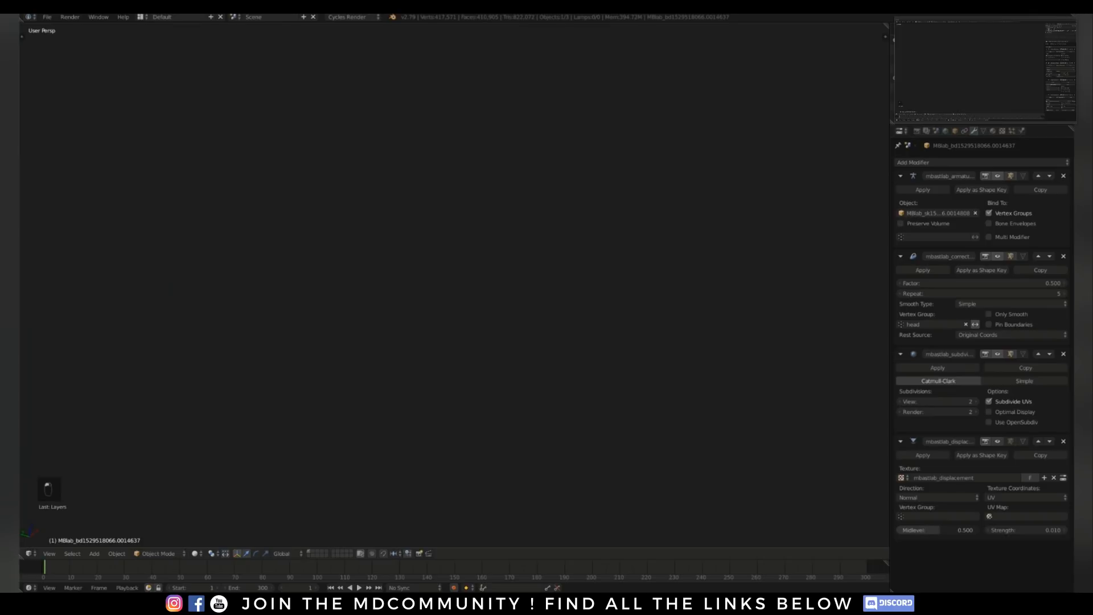
pyautogui.press('KP_Divide')
pyautogui.press('KP_Divide')
pyautogui.press('KP_Decimal')
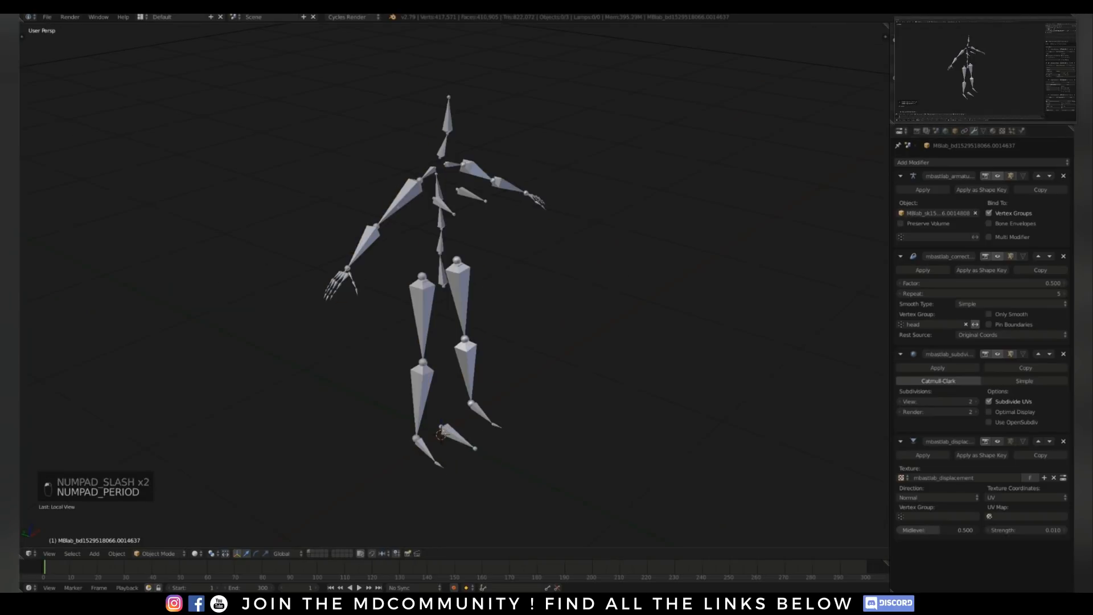
# Enter local view to clear the workspace and add a Round Cube mesh
pyautogui.press('KP_Divide')
pyautogui.hotkey('shift', 'a')
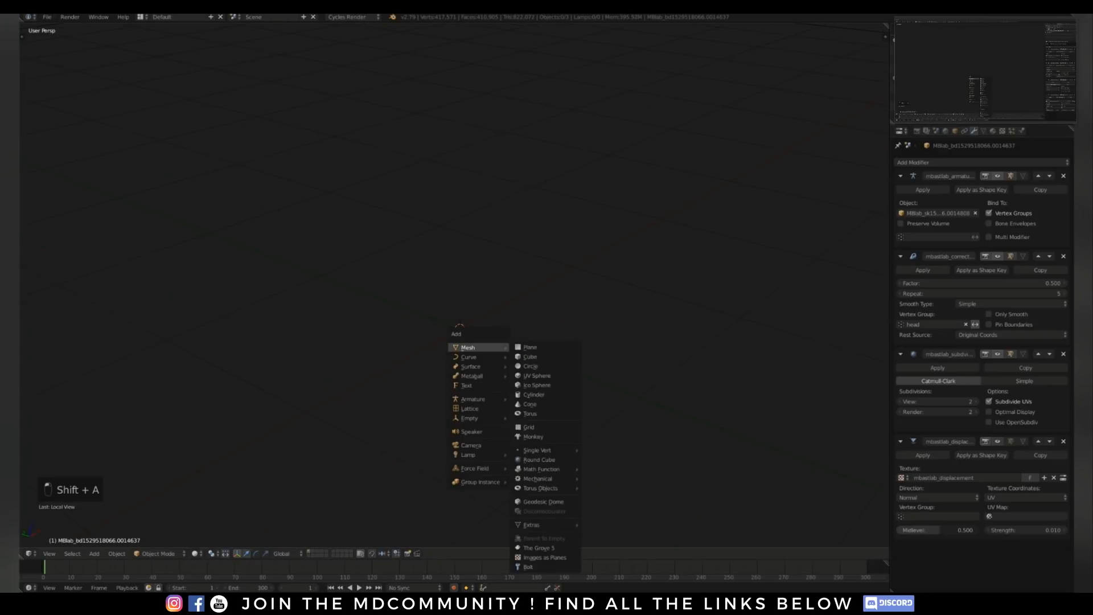
pyautogui.click(539, 459)
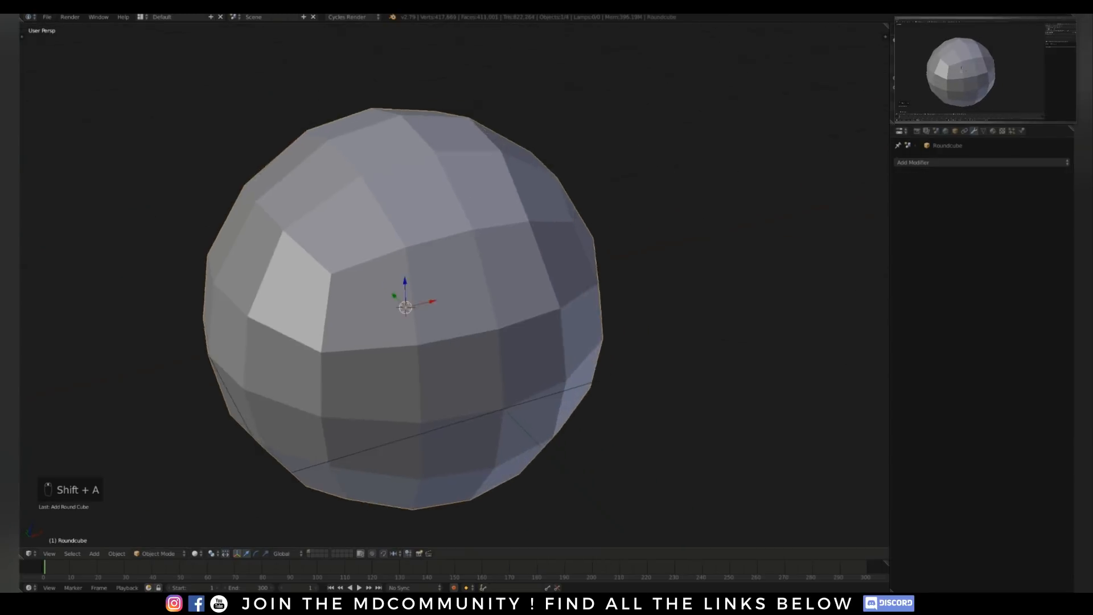
# Return the round cube to Object Mode and add a particle system to it
pyautogui.scroll(-3, 425, 308)
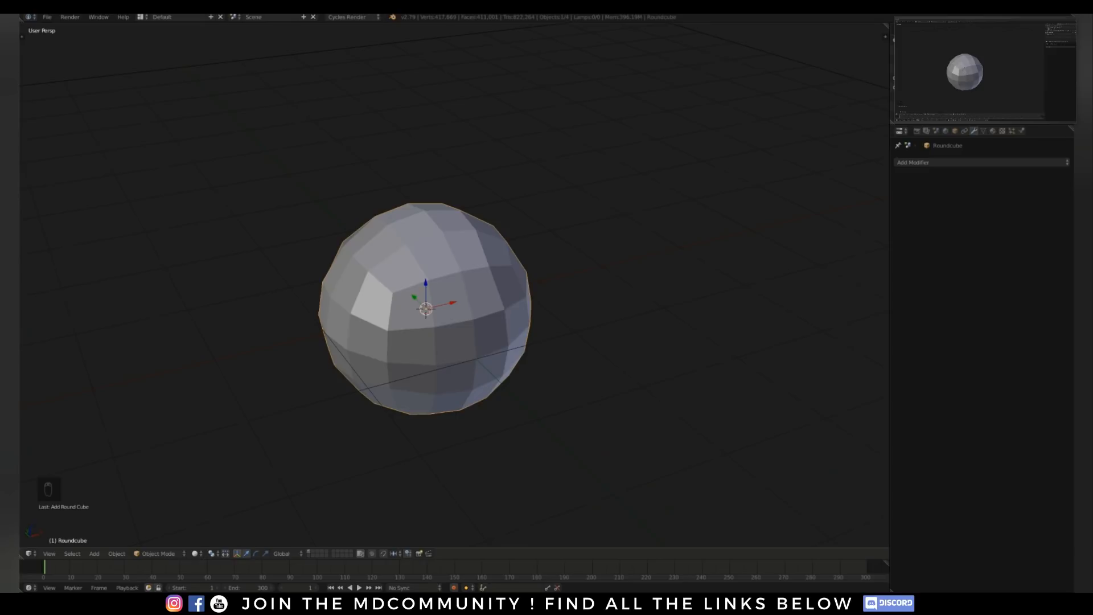
pyautogui.scroll(-3, 425, 308)
pyautogui.press('Tab')
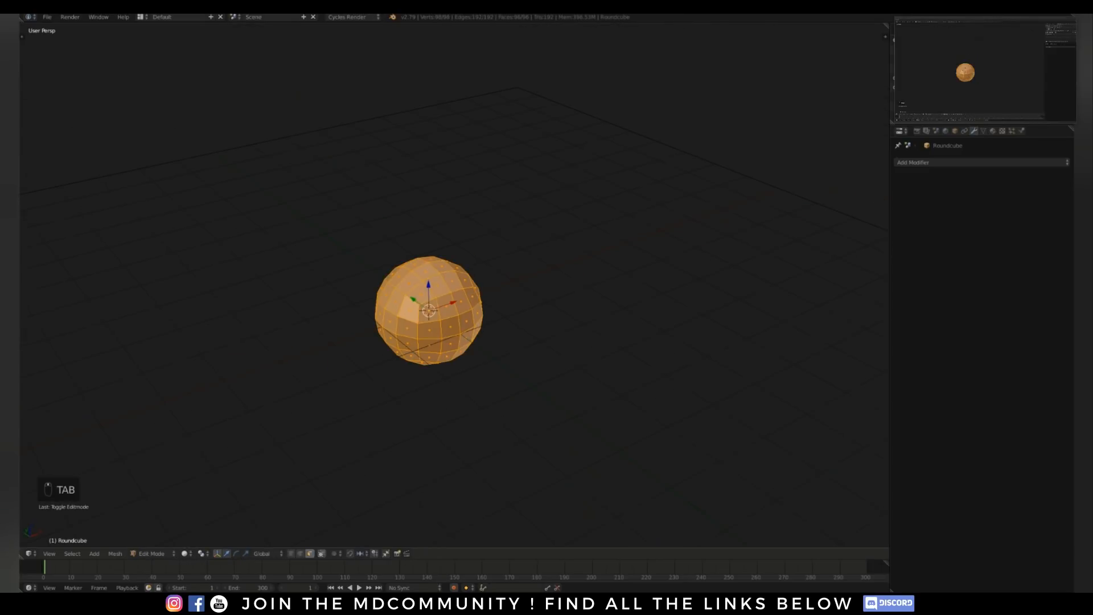
pyautogui.press('Tab')
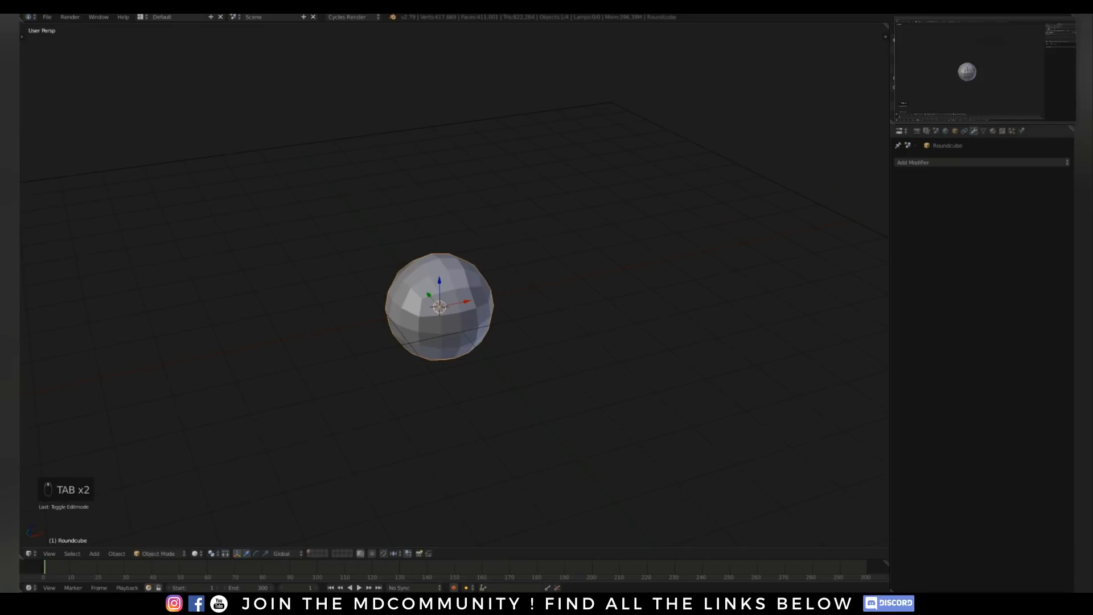
pyautogui.click(1011, 131)
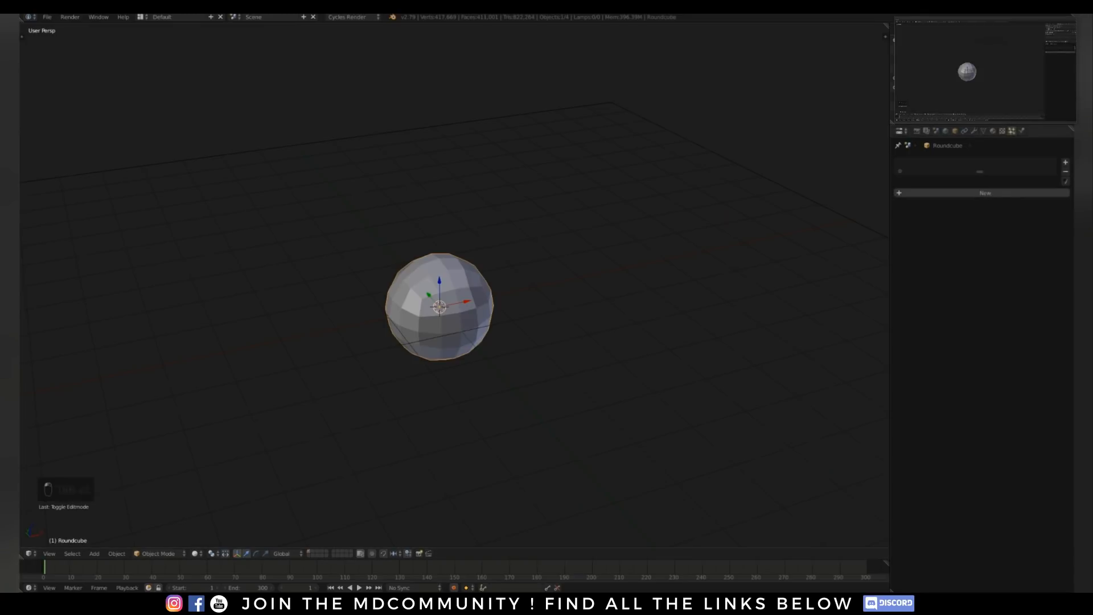
pyautogui.click(1065, 162)
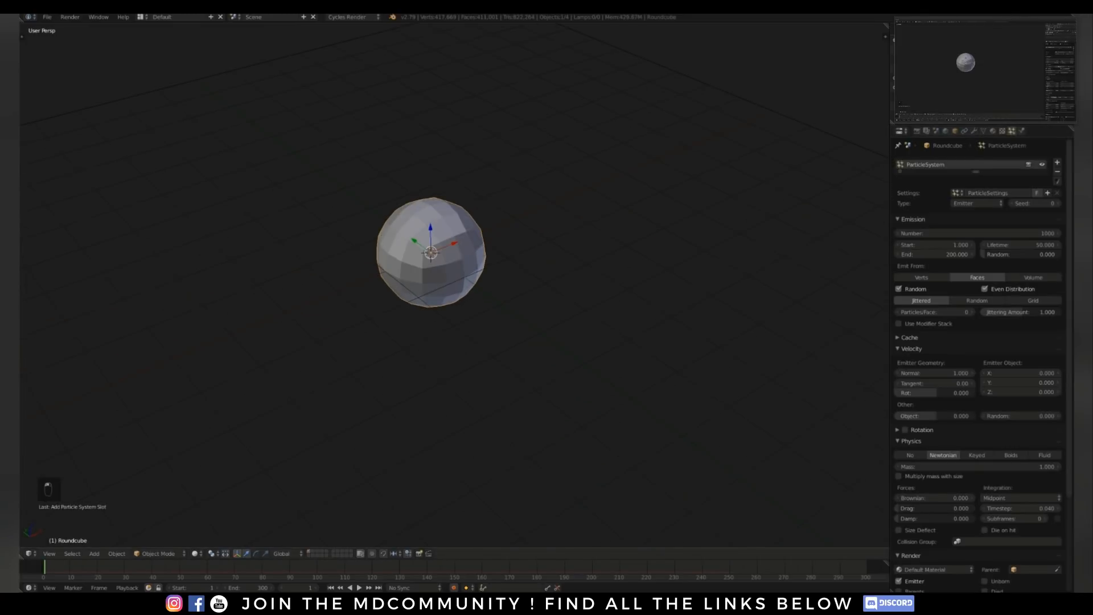
# Apply smooth shading to the round cube
pyautogui.press('t')
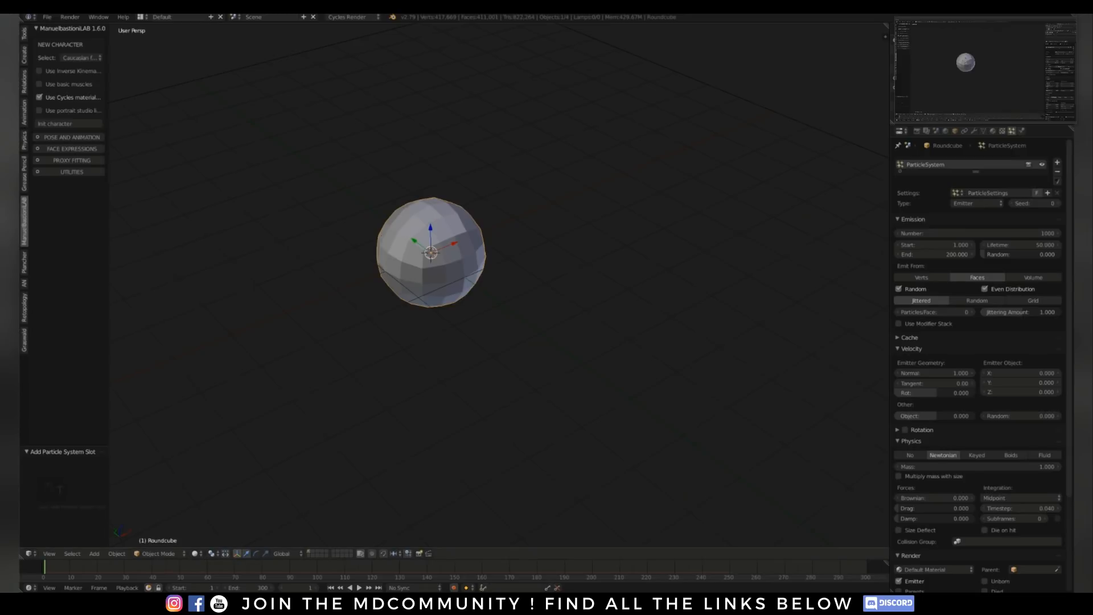
pyautogui.click(24, 33)
pyautogui.click(50, 164)
pyautogui.press('t')
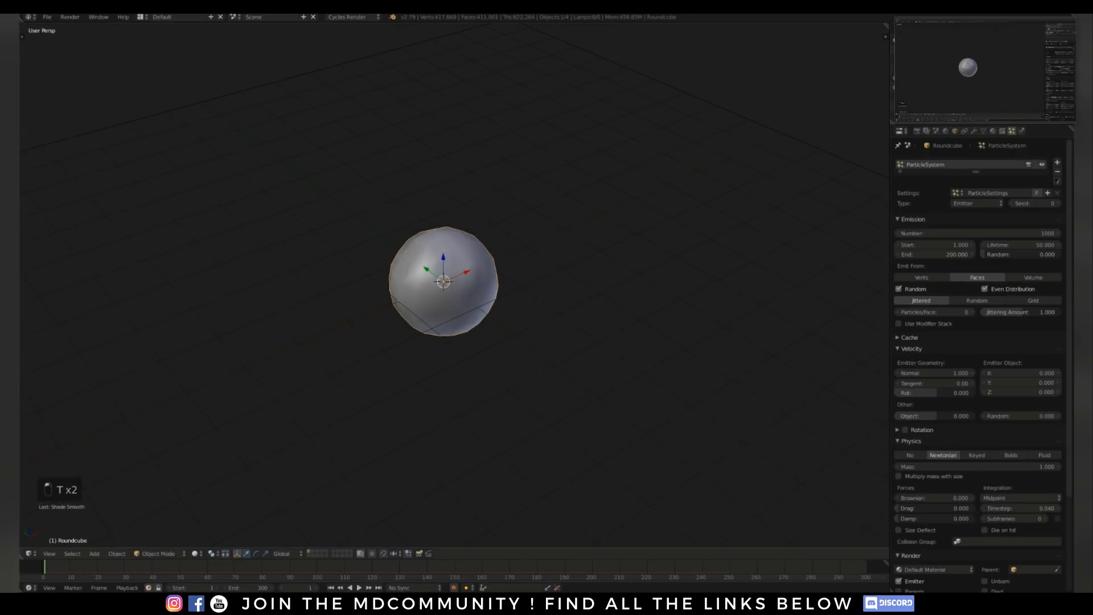
# Play the particle emission around the sphere, rewind to the first frame and replay it at closer range
pyautogui.moveTo(444, 285); pyautogui.dragTo(444, 307, button='middle')
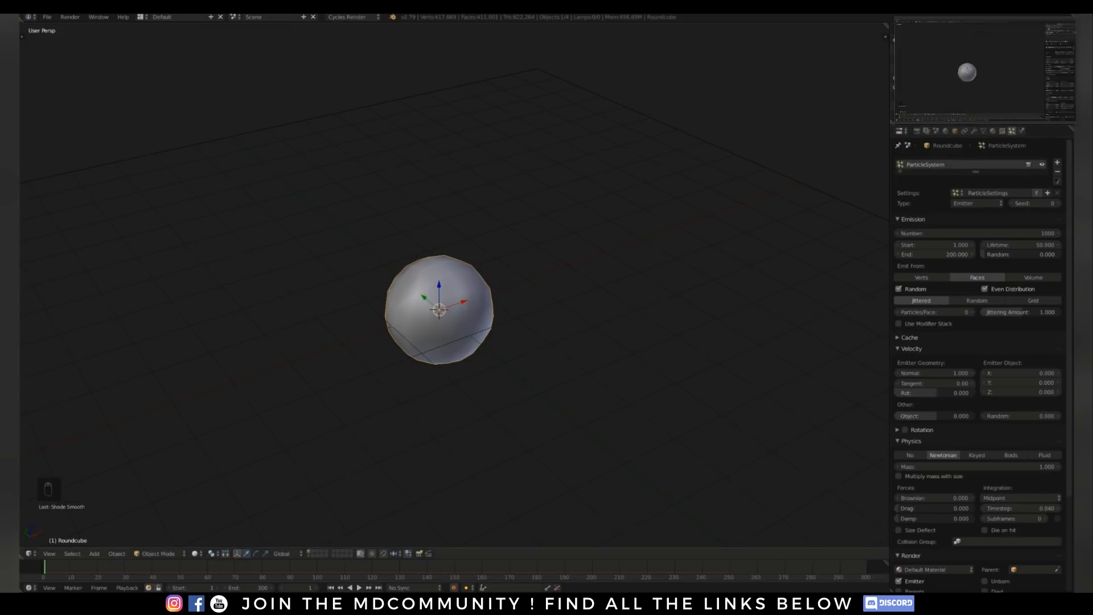
pyautogui.hotkey('alt', 'a')
pyautogui.moveTo(444, 308); pyautogui.dragTo(444, 319, button='middle')
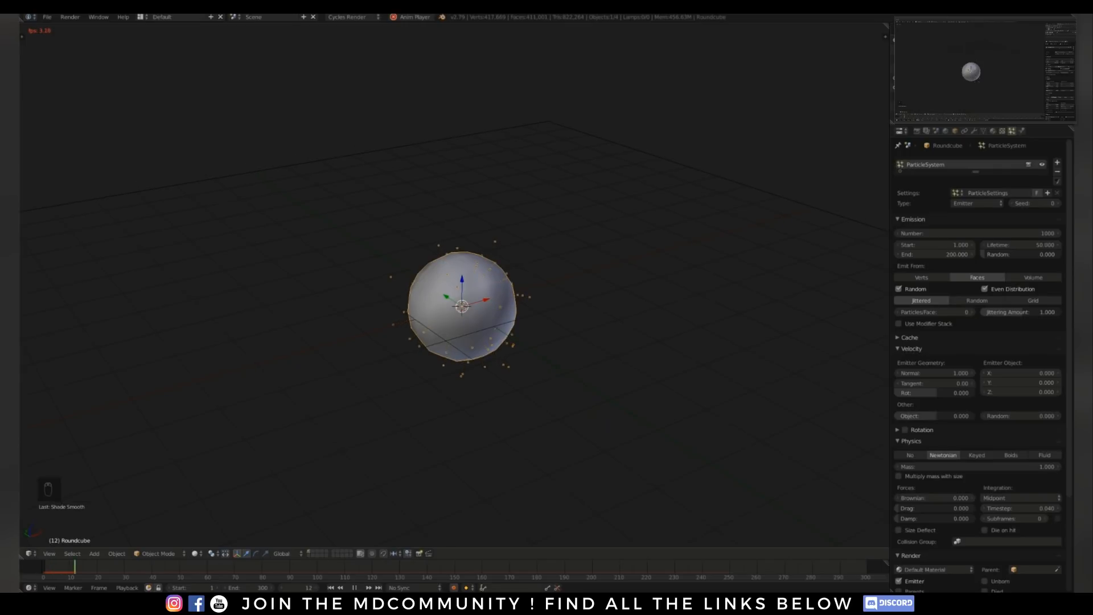
pyautogui.hotkey('alt', 'a')
pyautogui.hotkey('shift', 'Left')
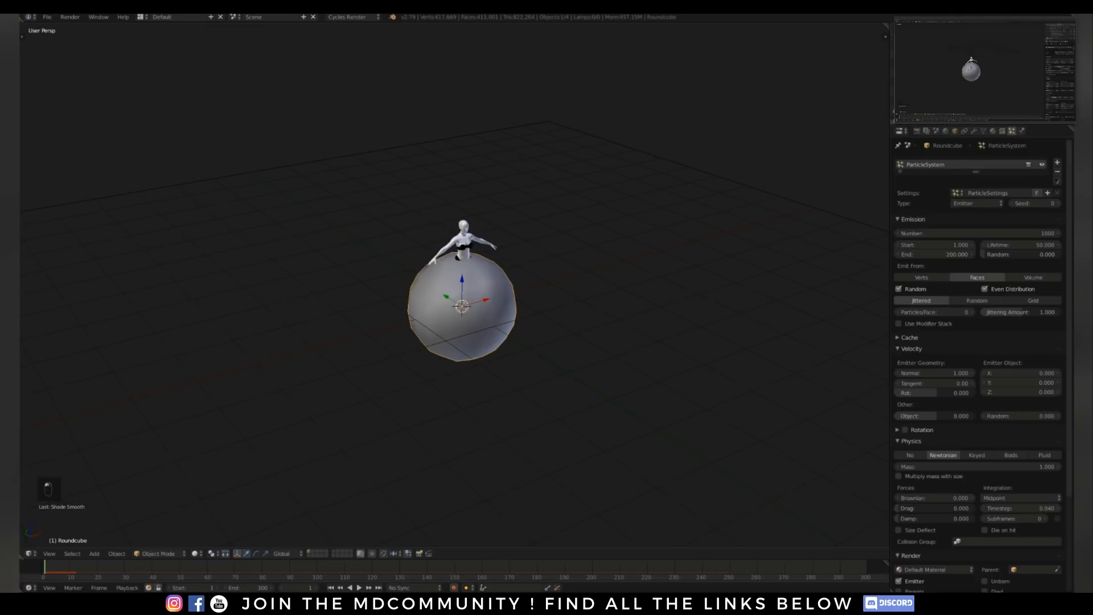
pyautogui.hotkey('alt', 'a')
pyautogui.hotkey('alt', 'a')
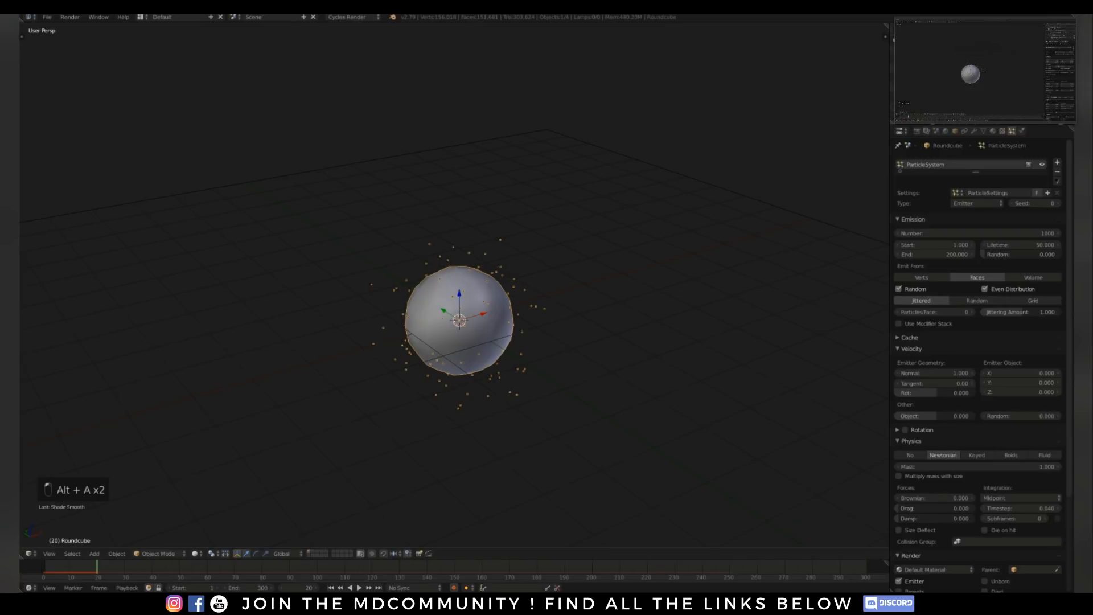
pyautogui.scroll(3, 459, 296)
pyautogui.hotkey('alt', 'a')
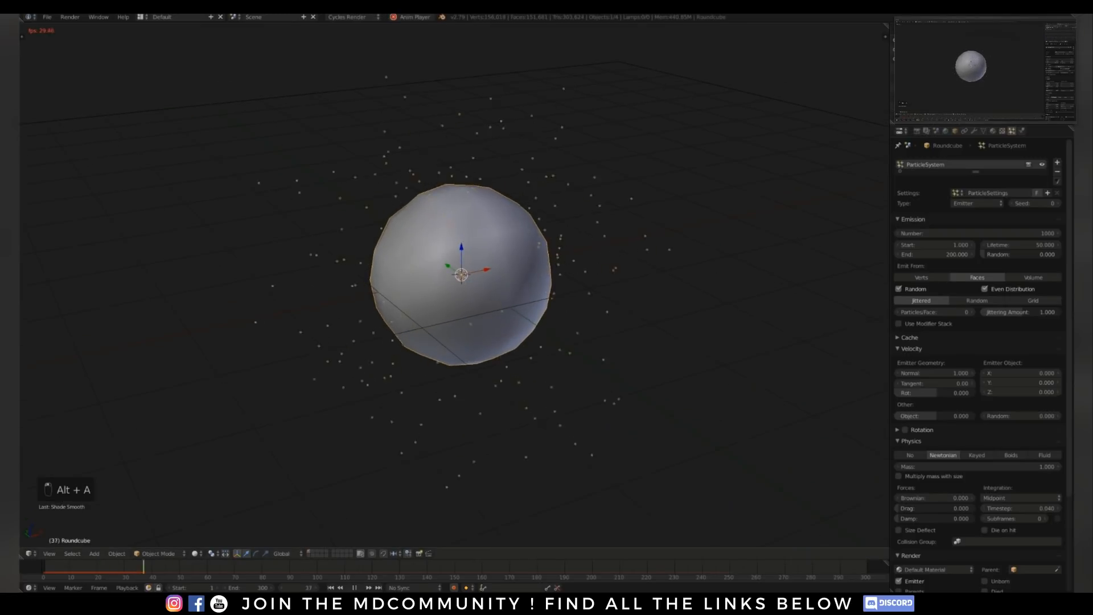
# Color the displayed particles by Velocity with a draw size of 3 px, deselect everything and review the emission playback
pyautogui.scroll(-5, 977, 364)
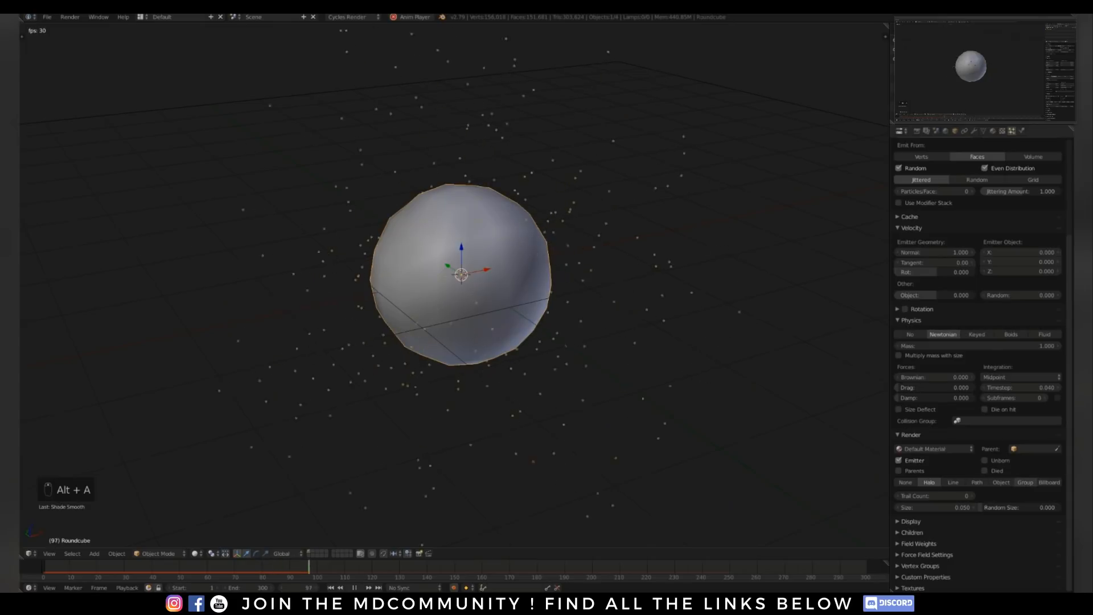
pyautogui.click(911, 521)
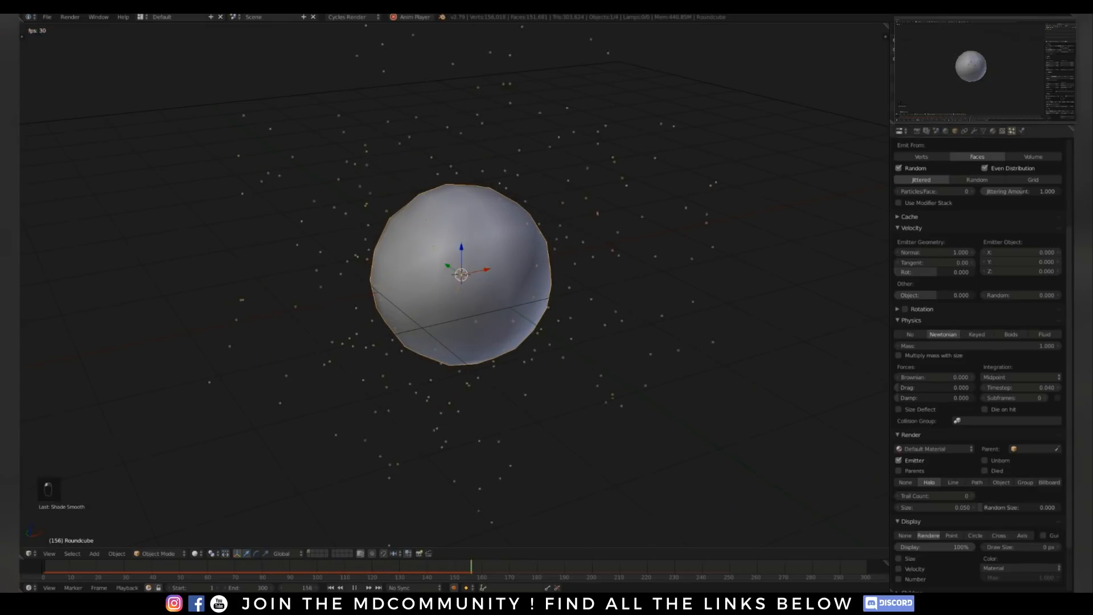
pyautogui.click(1022, 568)
pyautogui.click(1019, 547)
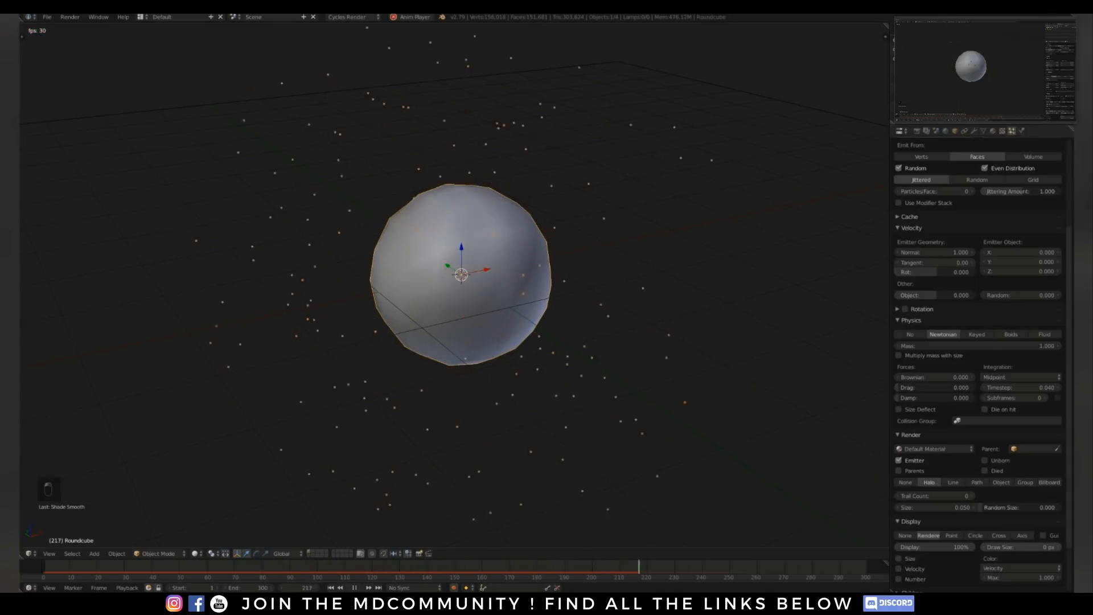
pyautogui.moveTo(1021, 547); pyautogui.dragTo(1031, 547)
pyautogui.press('a')
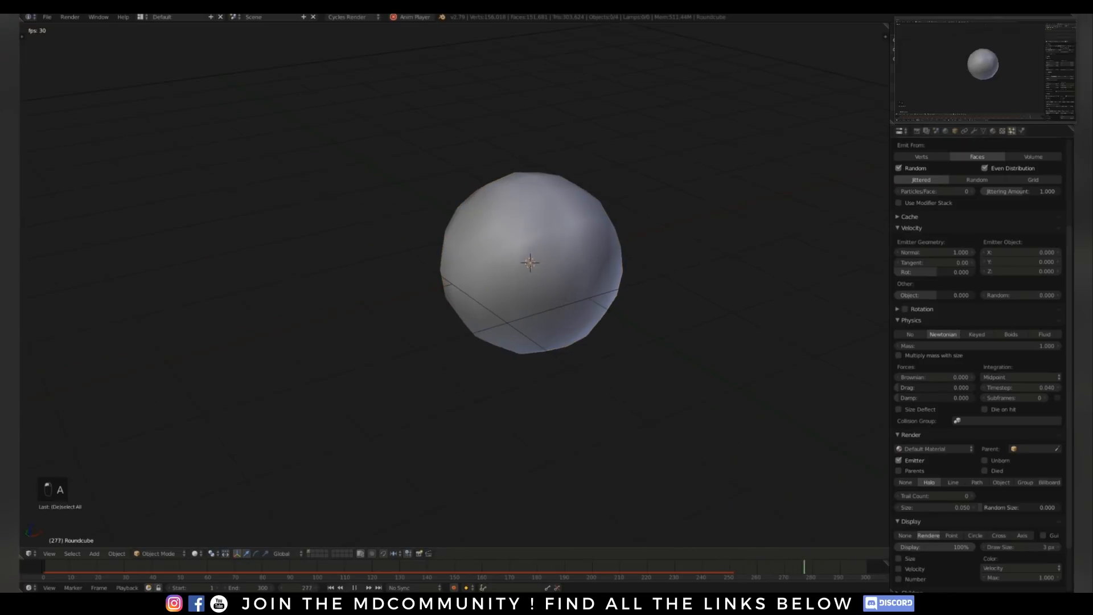
pyautogui.scroll(-1, 530, 263)
pyautogui.moveTo(530, 263); pyautogui.dragTo(527, 245, button='middle')
pyautogui.keyDown('shift'); pyautogui.moveTo(508, 336); pyautogui.dragTo(438, 314, button='middle'); pyautogui.keyUp('shift')
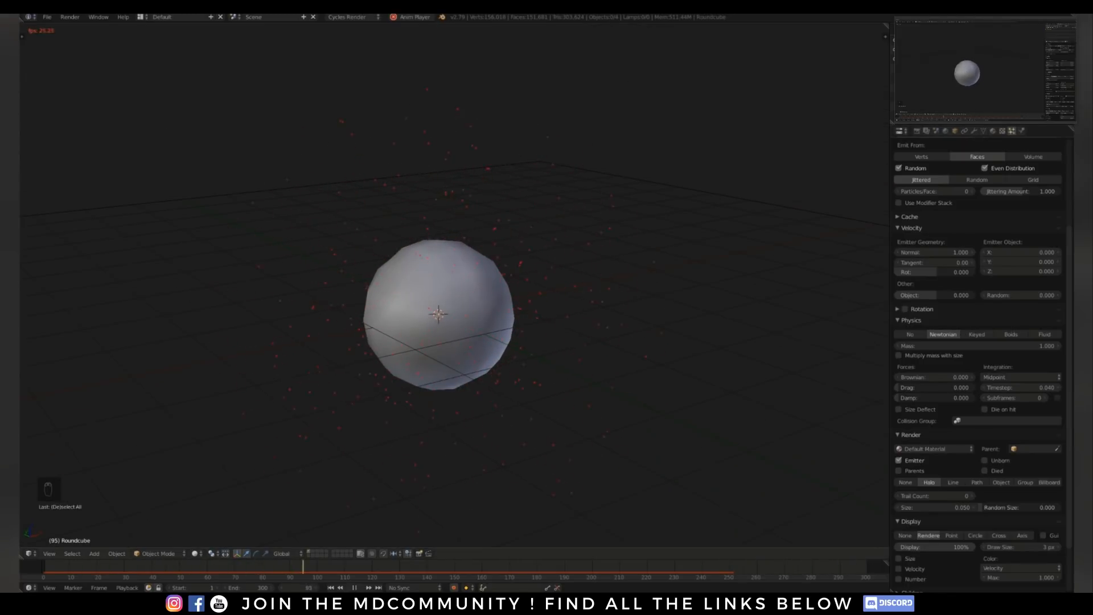
pyautogui.moveTo(439, 313); pyautogui.dragTo(455, 309, button='middle')
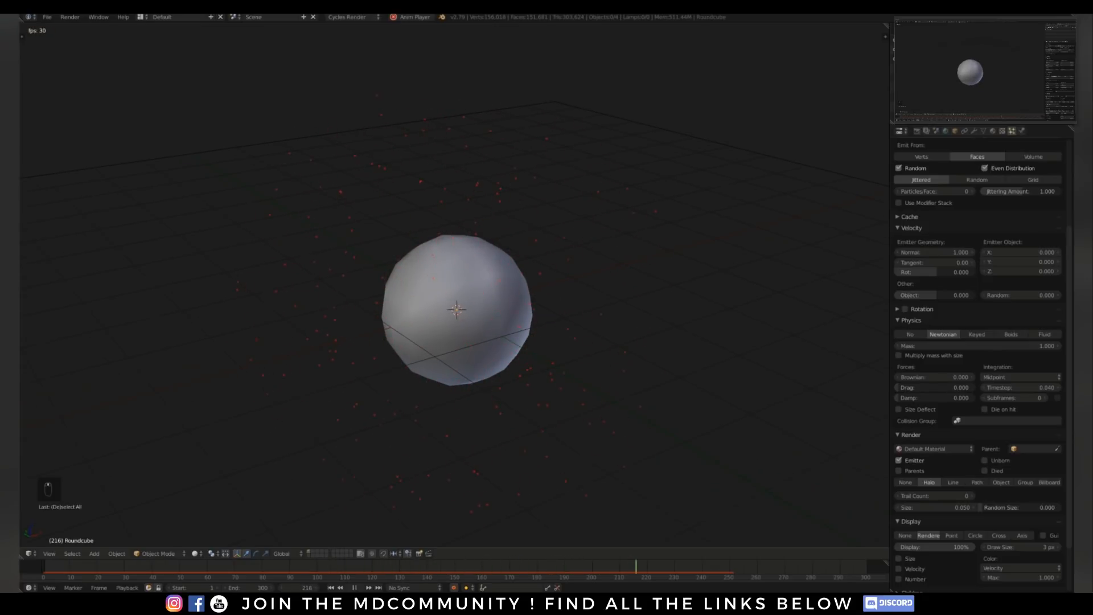
pyautogui.hotkey('alt', 'a')
# Set the scene's end frame to 500 and the frame rate to 25 fps
pyautogui.scroll(5, 978, 342)
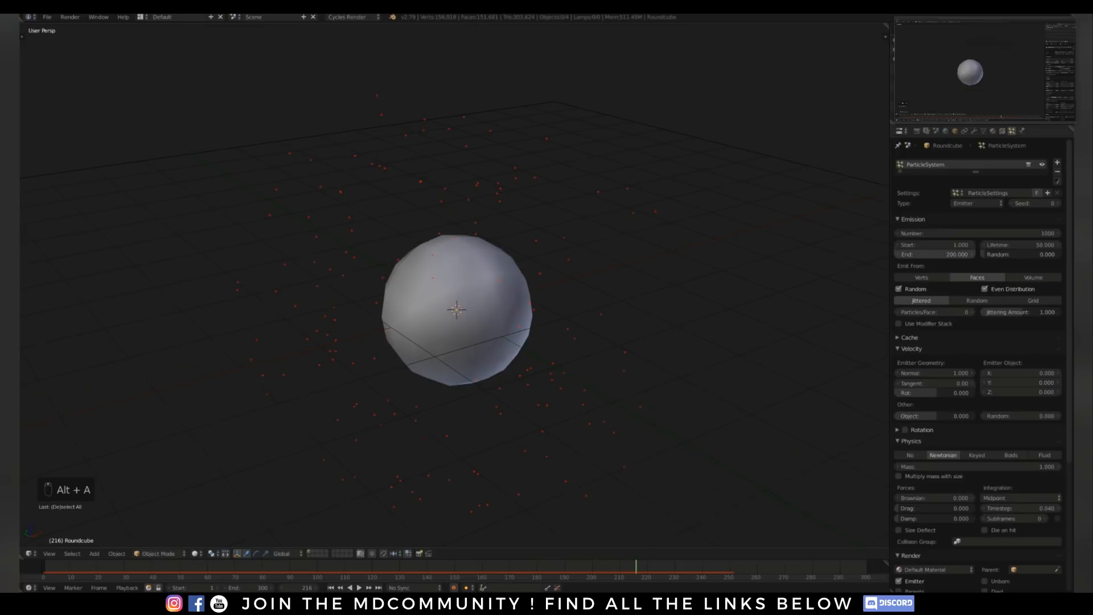
pyautogui.click(916, 131)
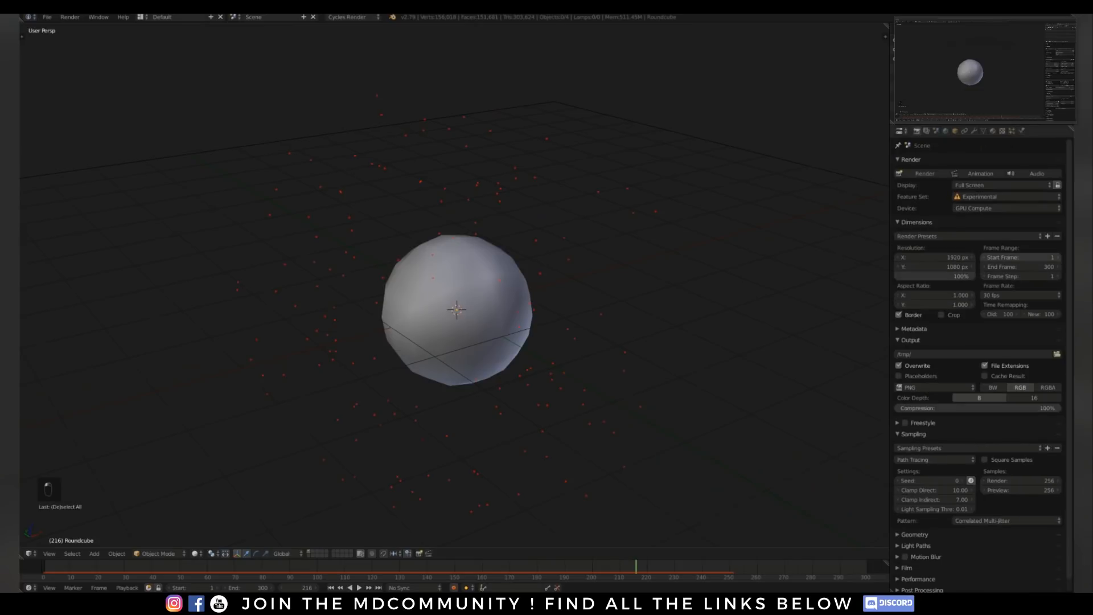
pyautogui.click(1021, 266)
pyautogui.write('500')
pyautogui.press('Return')
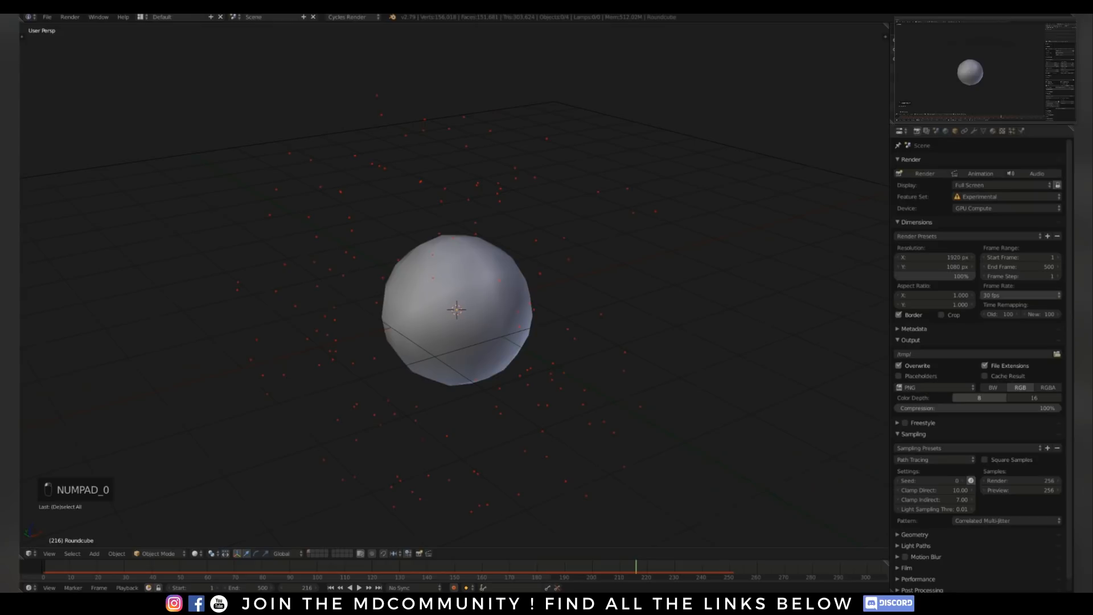
pyautogui.click(1021, 295)
pyautogui.click(994, 326)
# Set the particle system's emission end to 250 and the particle lifetime to 500
pyautogui.click(1012, 131)
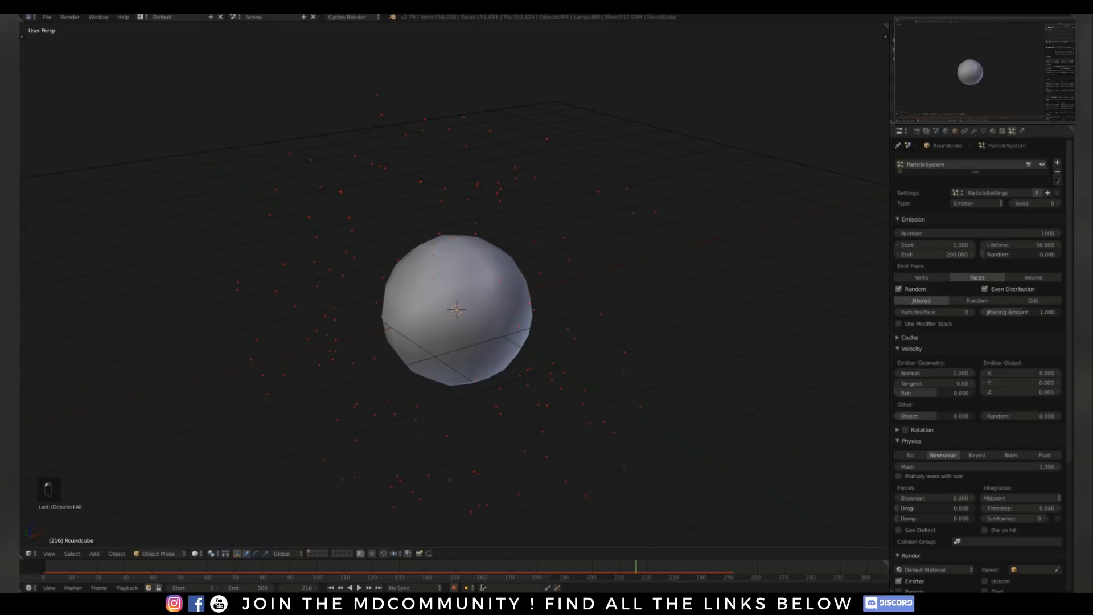
pyautogui.click(934, 254)
pyautogui.write('250.0')
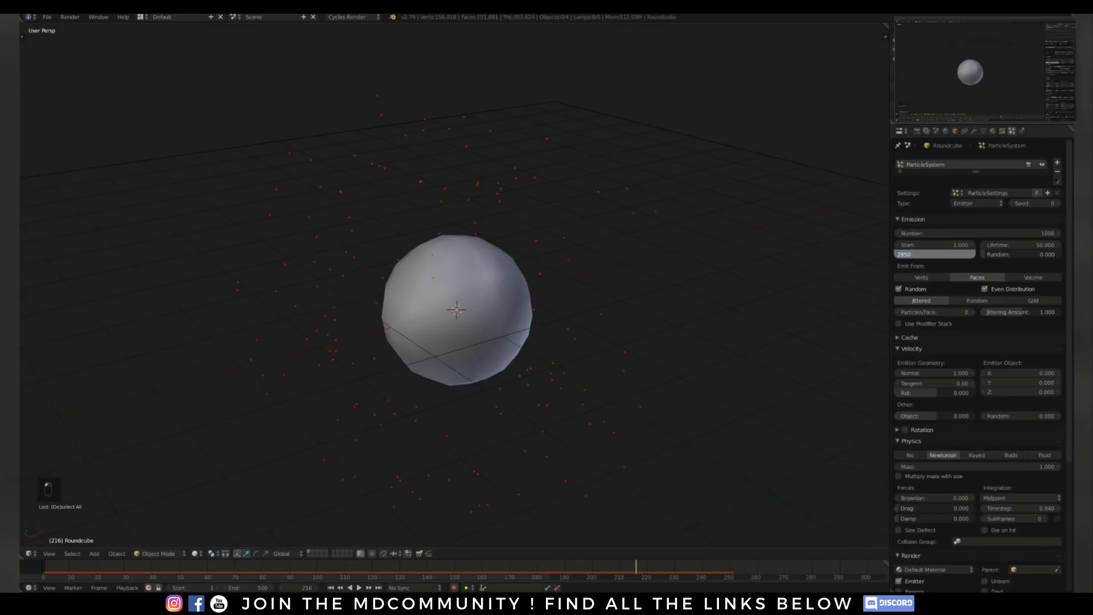
pyautogui.press('BackSpace')
pyautogui.press('BackSpace')
pyautogui.write('0')
pyautogui.press('Return')
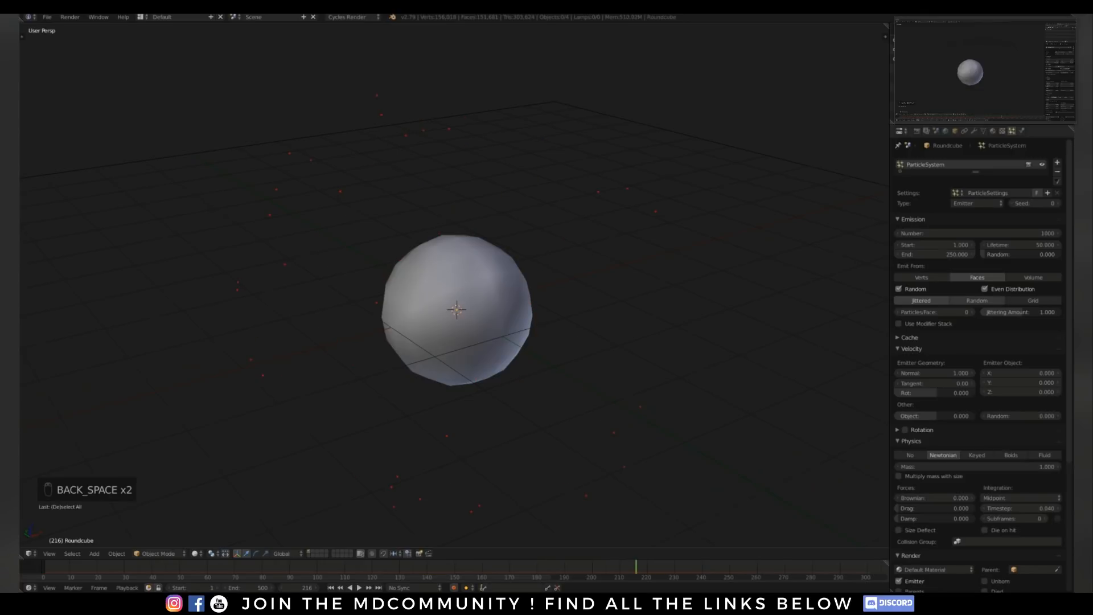
pyautogui.click(1019, 245)
pyautogui.write('500')
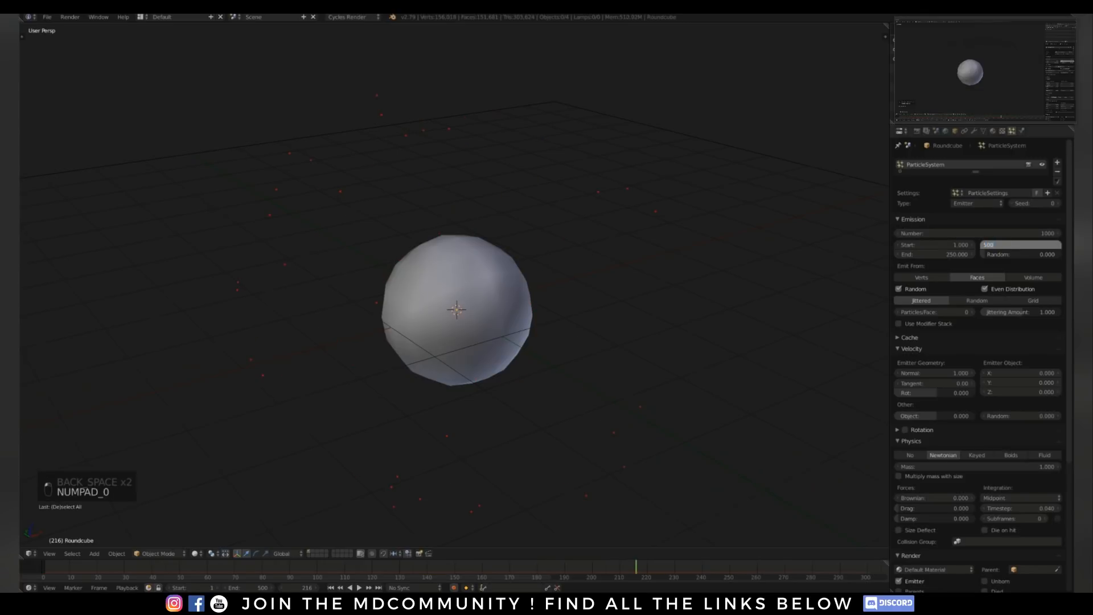
pyautogui.press('Return')
# Rewind to the first frame, fit the longer frame range in the timeline and preview the particle emission
pyautogui.scroll(-3, 455, 310)
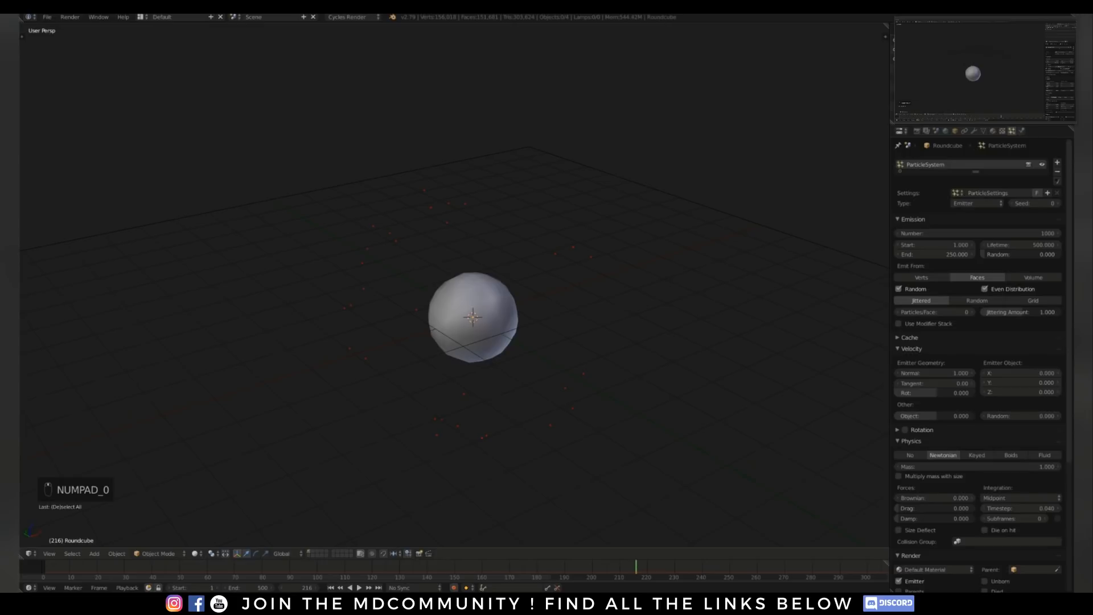
pyautogui.hotkey('shift', 'Left')
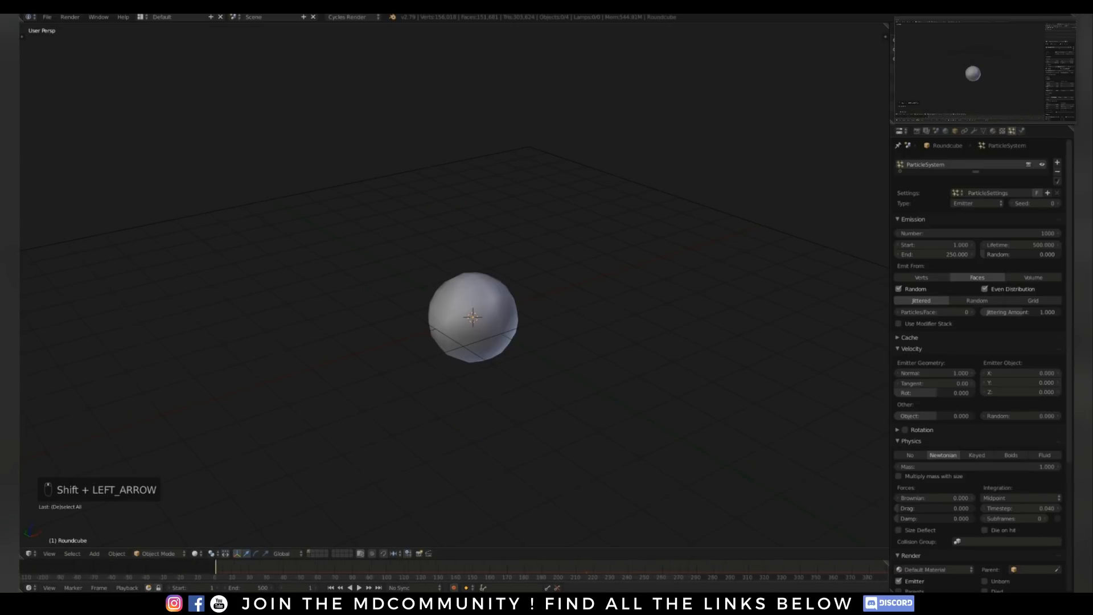
pyautogui.keyDown('ctrl'); pyautogui.scroll(-4, 456, 569); pyautogui.keyUp('ctrl')
pyautogui.scroll(-1, 456, 569)
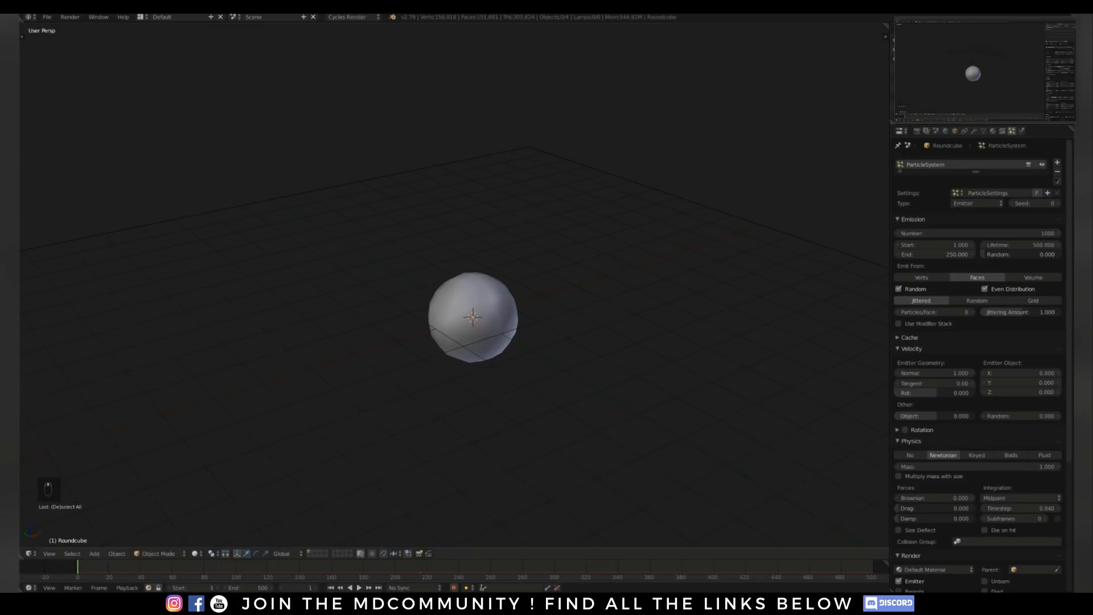
pyautogui.scroll(4, 458, 336)
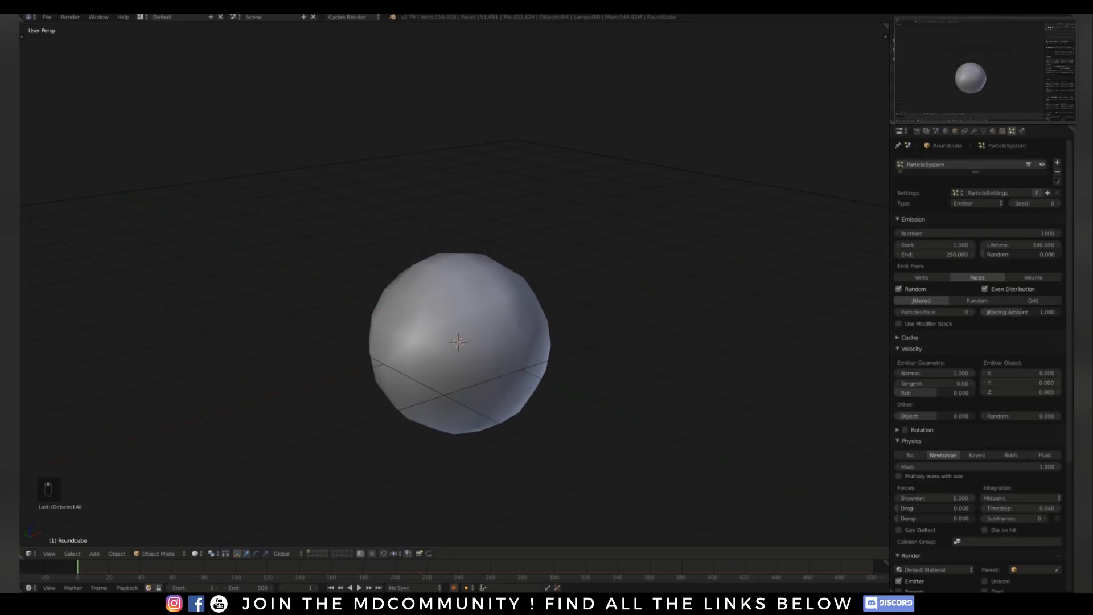
pyautogui.hotkey('alt', 'a')
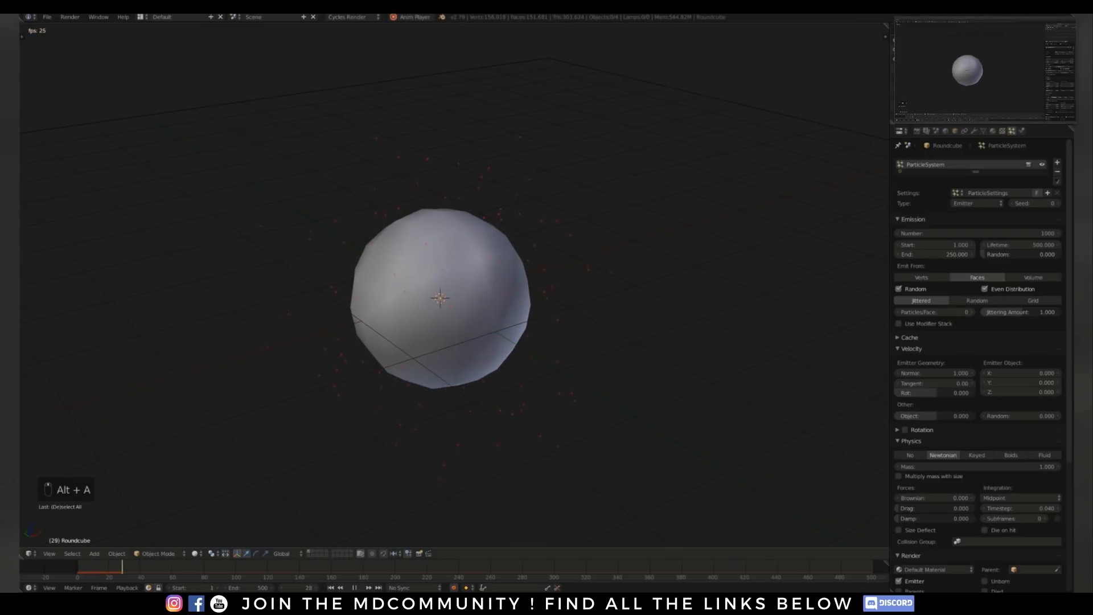
pyautogui.hotkey('alt', 'a')
pyautogui.hotkey('shift', 'Left')
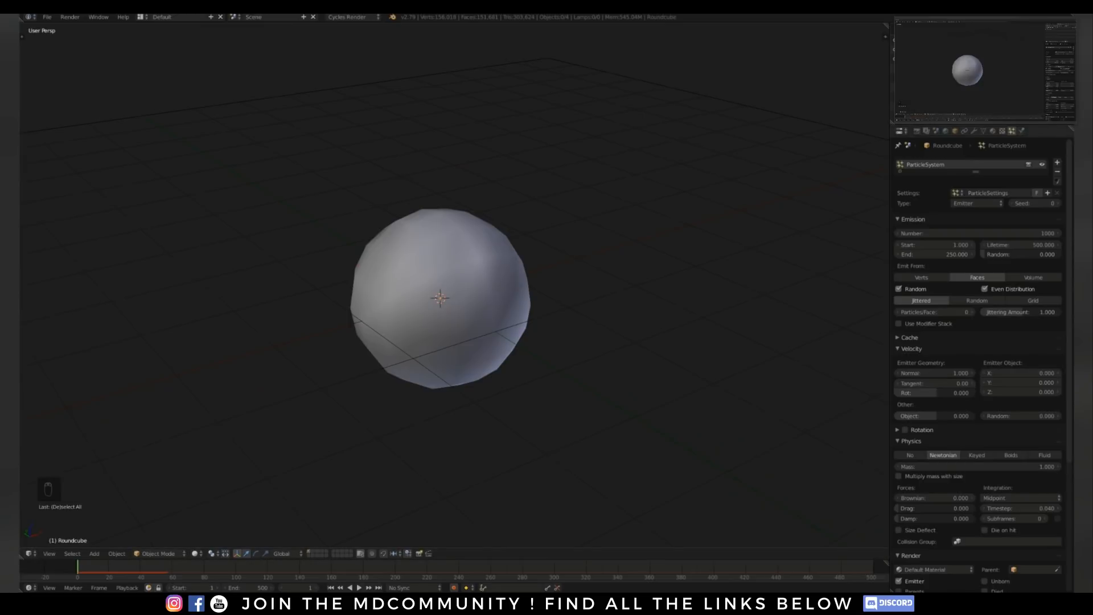
# Set the particles' Normal emission velocity to 0 and play the simulation to check them on the sphere's surface
pyautogui.scroll(-6, 978, 364)
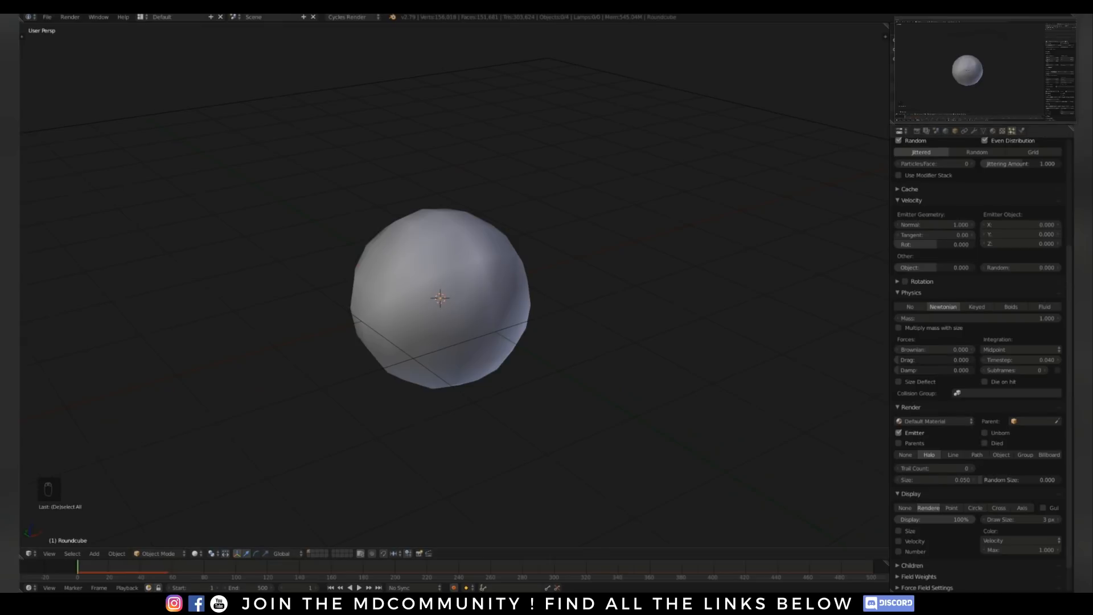
pyautogui.click(935, 224)
pyautogui.write('0')
pyautogui.press('Return')
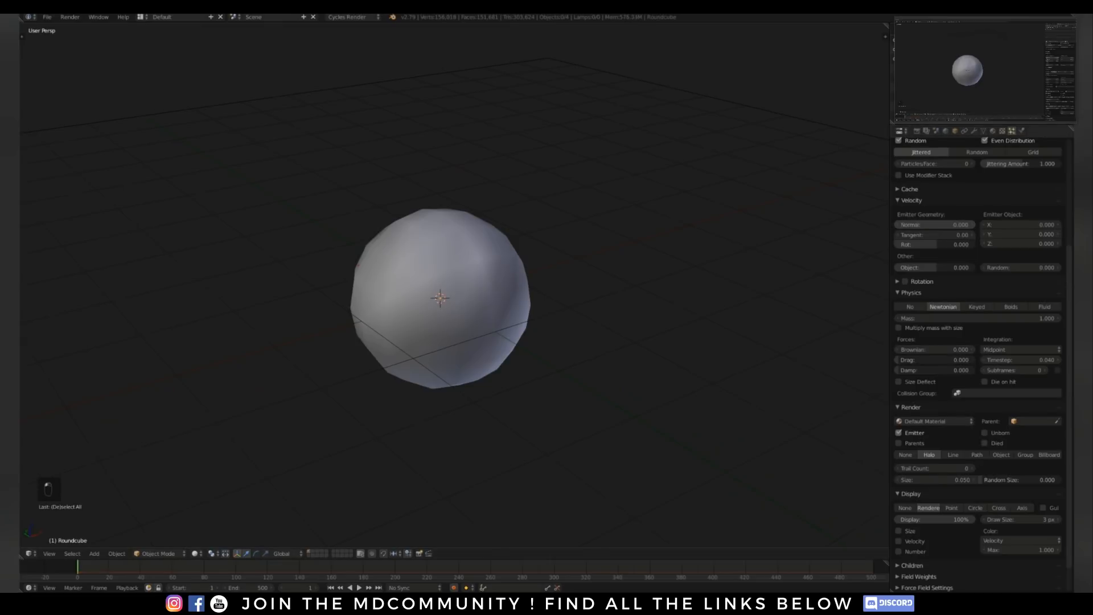
pyautogui.keyDown('shift'); pyautogui.moveTo(440, 298); pyautogui.dragTo(416, 287, button='middle'); pyautogui.keyUp('shift')
pyautogui.hotkey('alt', 'a')
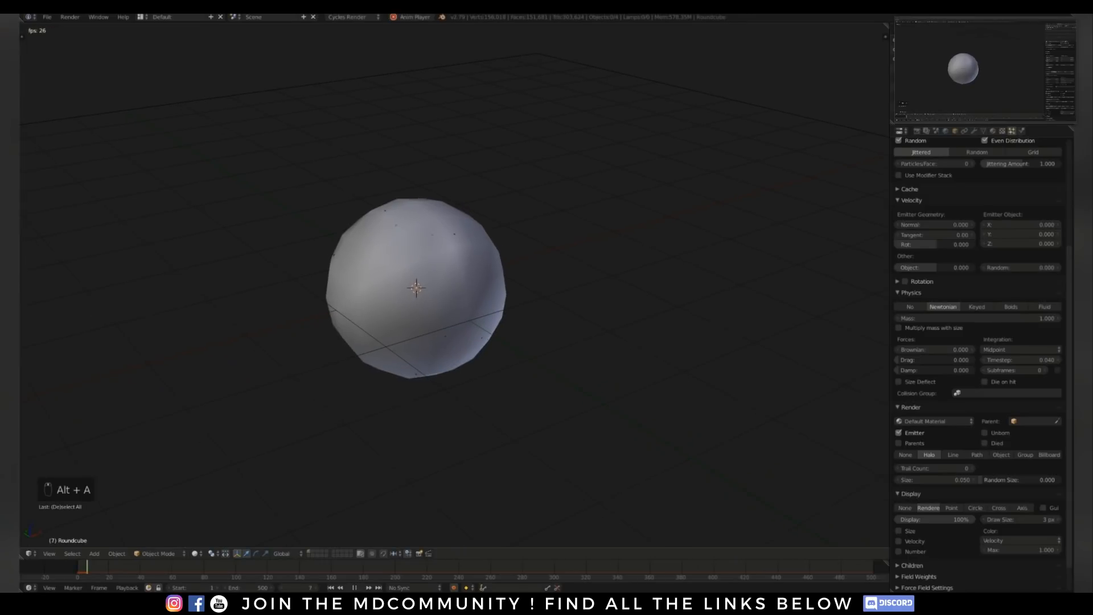
pyautogui.hotkey('alt', 'a')
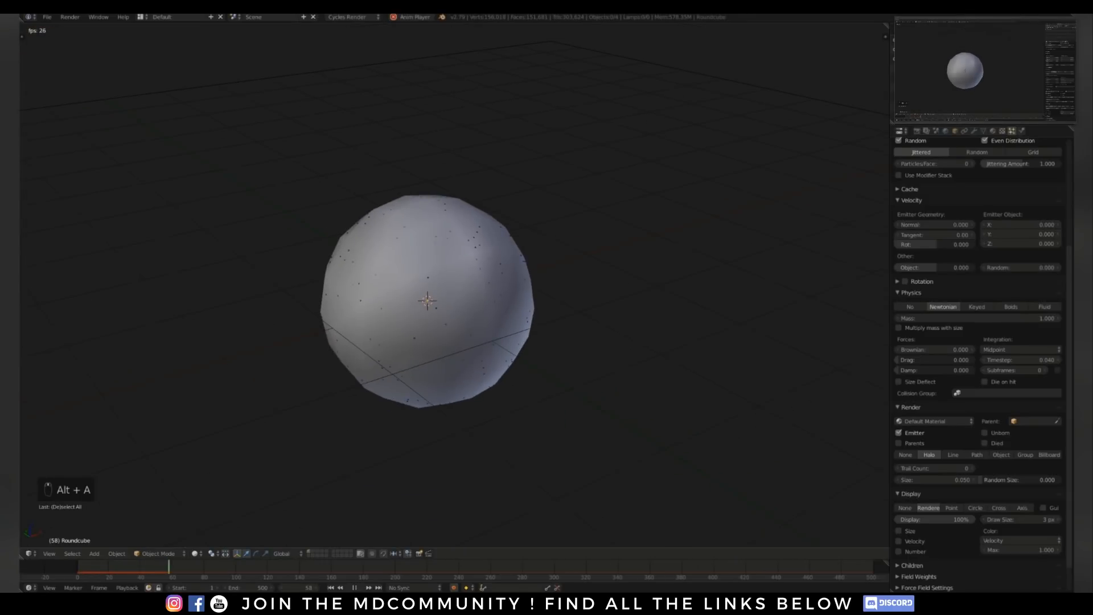
# Add a Turbulence force field at the sphere's centre and move it -2 along the X axis
pyautogui.scroll(-1, 491, 228)
pyautogui.keyDown('shift'); pyautogui.moveTo(491, 230); pyautogui.dragTo(489, 251, button='middle'); pyautogui.keyUp('shift')
pyautogui.hotkey('shift', 'a')
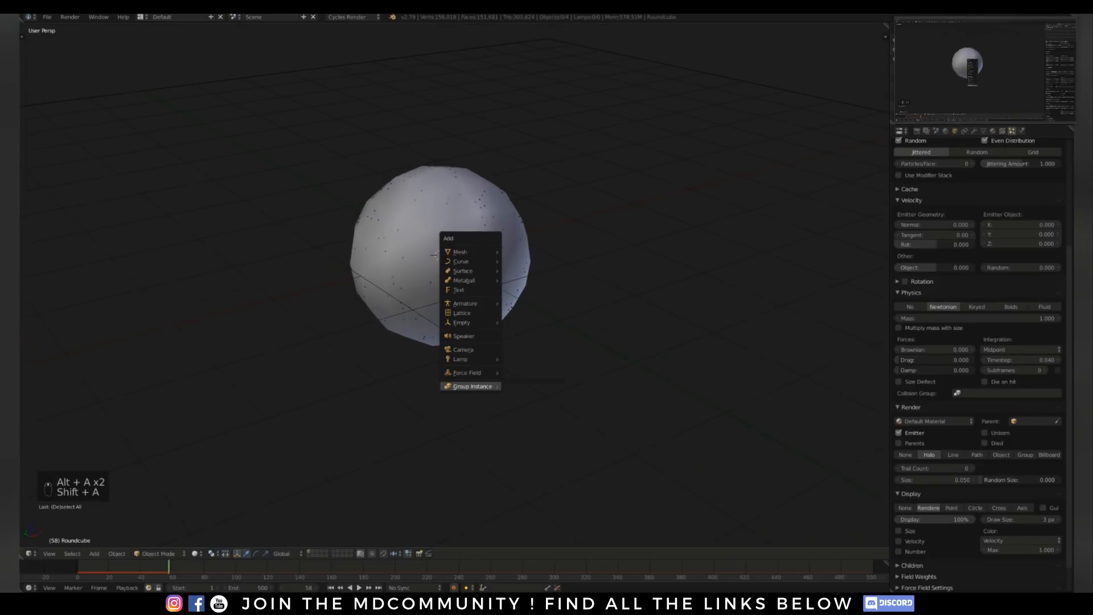
pyautogui.moveTo(488, 372)
pyautogui.click(530, 475)
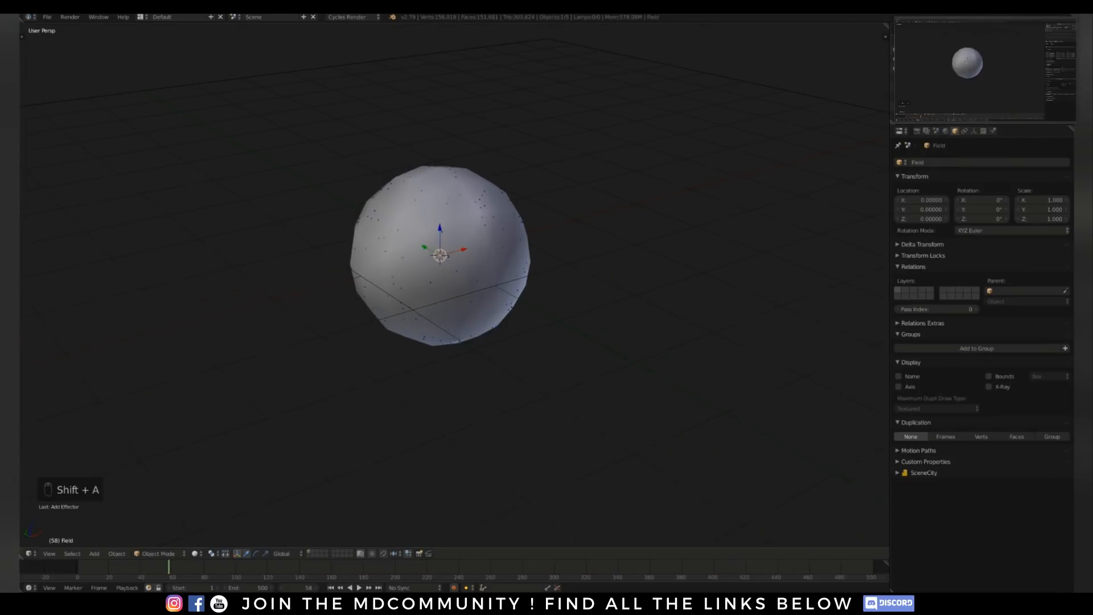
pyautogui.moveTo(529, 474)
pyautogui.mouseDown(button='middle')
pyautogui.moveTo(506, 483)
pyautogui.moveTo(518, 460)
pyautogui.moveTo(563, 454)
pyautogui.moveTo(538, 473)
pyautogui.mouseUp(button='middle')
pyautogui.write('gx-2')
pyautogui.press('Return')
# Play the simulation to check how the single turbulence field affects the particles
pyautogui.hotkey('alt', 'a')
pyautogui.scroll(1, 552, 455)
pyautogui.hotkey('alt', 'a')
# Duplicate the turbulence field, move the copy 4 along the X axis and show its force field settings
pyautogui.moveTo(477, 256); pyautogui.dragTo(380, 335, button='middle')
pyautogui.scroll(-2, 470, 265)
pyautogui.hotkey('shift', 'd')
pyautogui.write('x4')
pyautogui.press('Return')
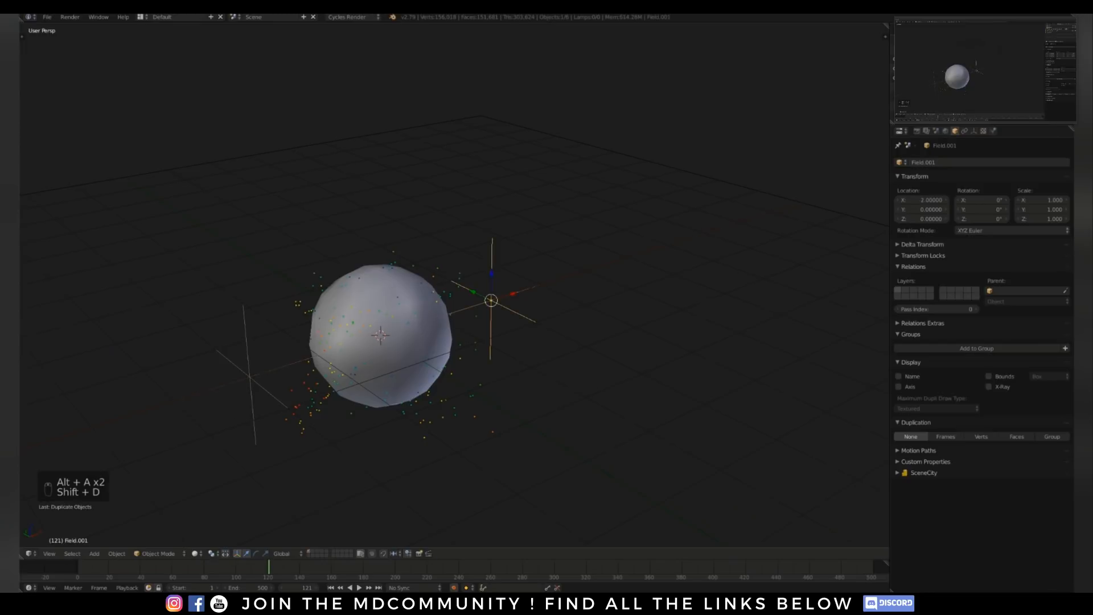
pyautogui.moveTo(491, 303)
pyautogui.mouseDown(button='middle')
pyautogui.moveTo(444, 303)
pyautogui.moveTo(421, 365)
pyautogui.moveTo(487, 290)
pyautogui.mouseUp(button='middle')
pyautogui.click(993, 131)
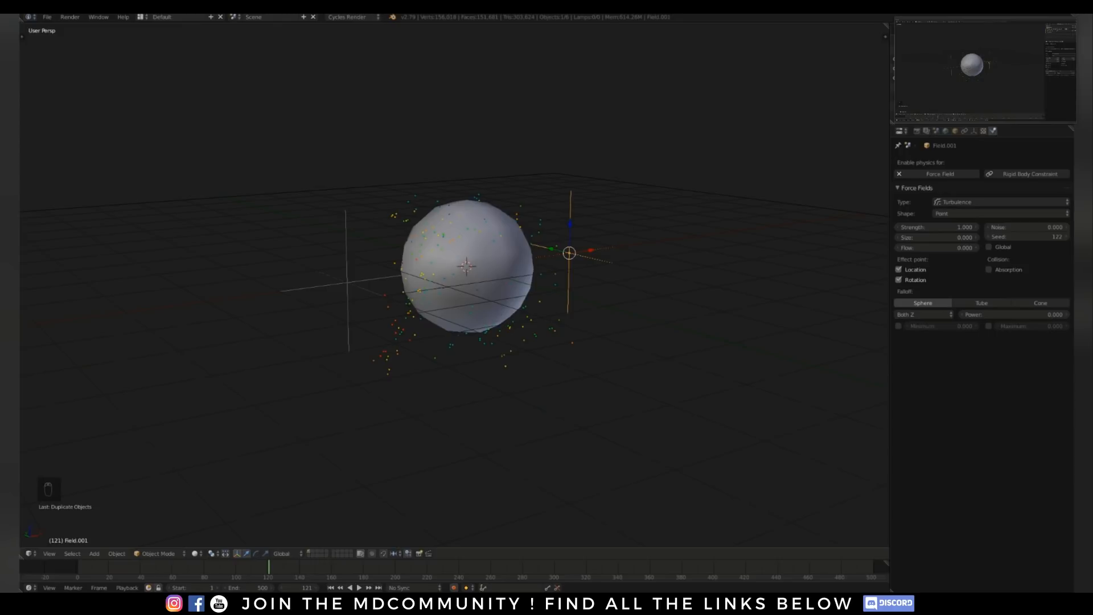
# Rewind to the first frame and preview the particles with turbulence fields on both sides of the sphere
pyautogui.moveTo(581, 210)
pyautogui.mouseDown(button='middle')
pyautogui.moveTo(581, 231)
pyautogui.moveTo(602, 211)
pyautogui.mouseUp(button='middle')
pyautogui.scroll(1, 602, 211)
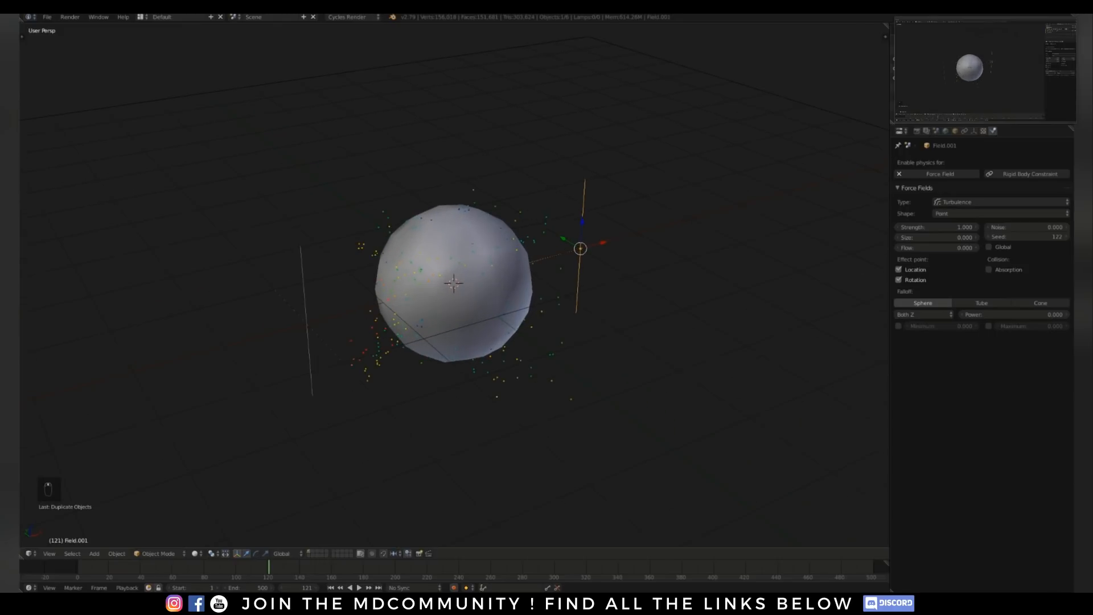
pyautogui.hotkey('shift', 'Left')
pyautogui.hotkey('alt', 'a')
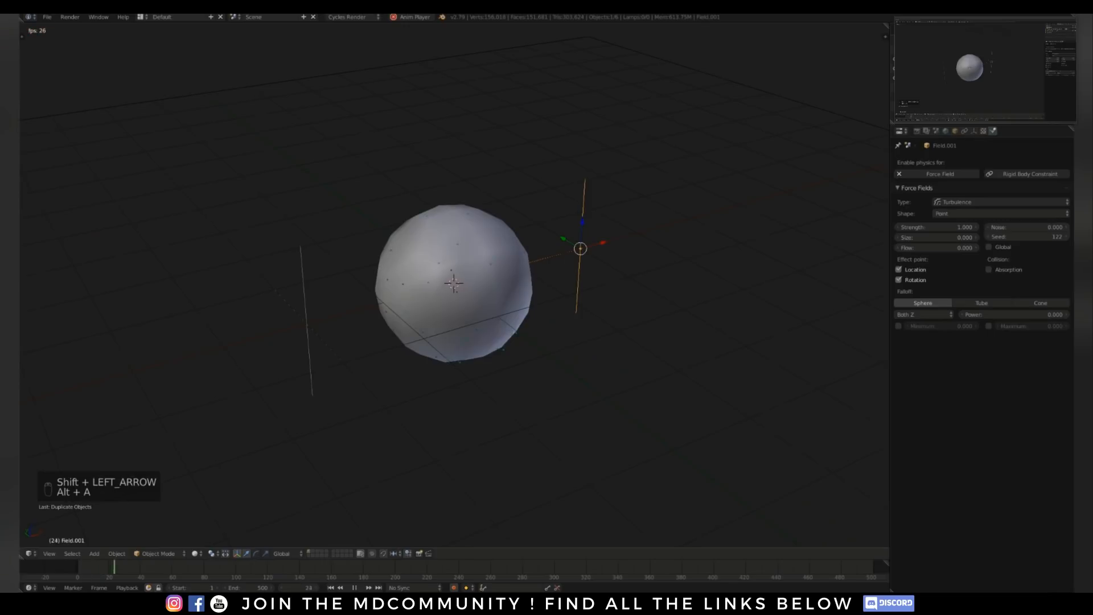
pyautogui.hotkey('alt', 'a')
# Set the number of particles emitted by the round cube to 250000
pyautogui.keyDown('shift'); pyautogui.moveTo(454, 283); pyautogui.dragTo(405, 316, button='middle'); pyautogui.keyUp('shift')
pyautogui.rightClick(405, 316)
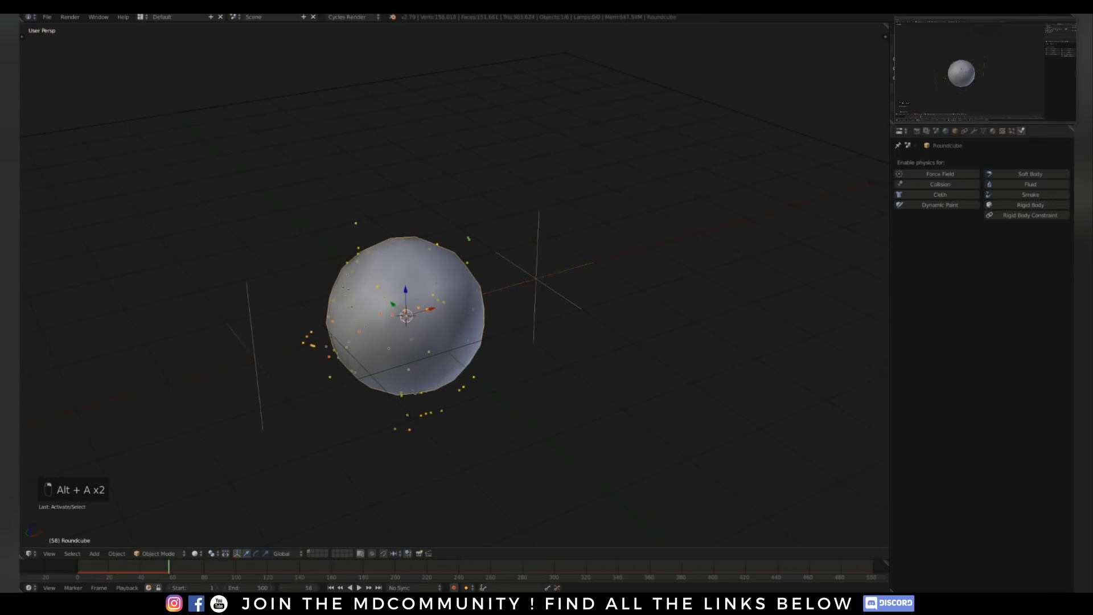
pyautogui.click(1012, 131)
pyautogui.scroll(5, 978, 364)
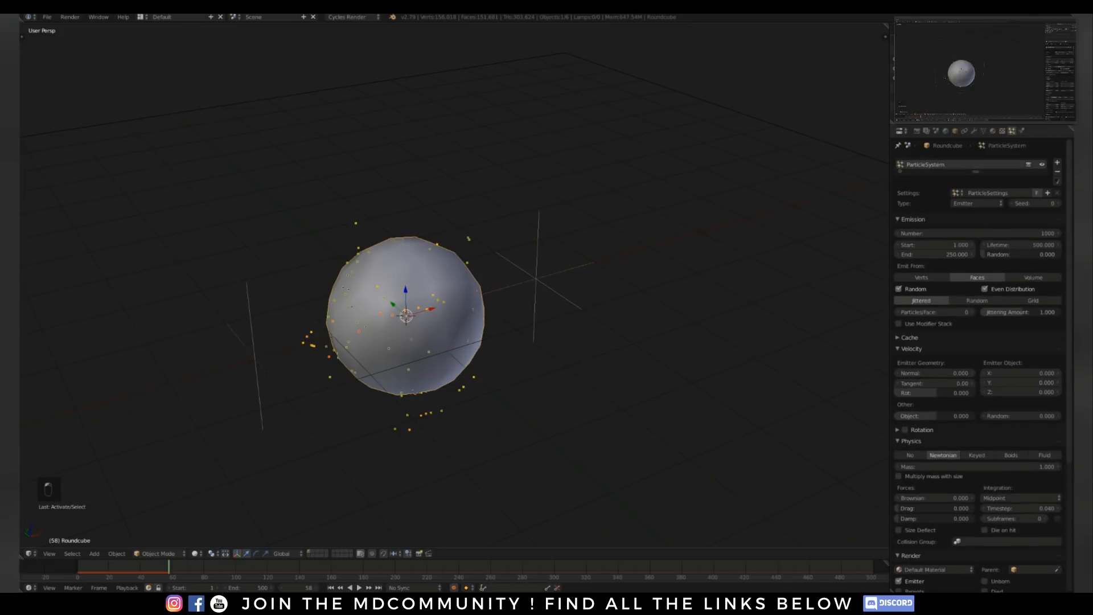
pyautogui.click(977, 233)
pyautogui.write('250000')
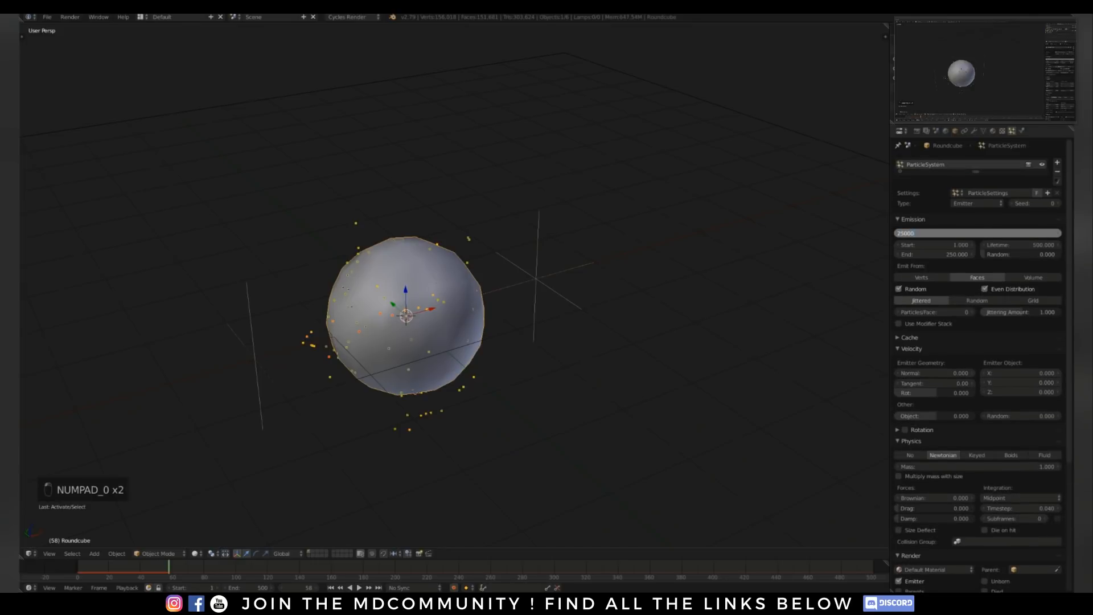
pyautogui.press('Return')
# Deselect everything, play the denser particle simulation from the first frame to inspect it, and rewind
pyautogui.press('a')
pyautogui.press('a')
pyautogui.press('a')
pyautogui.hotkey('shift', 'Left')
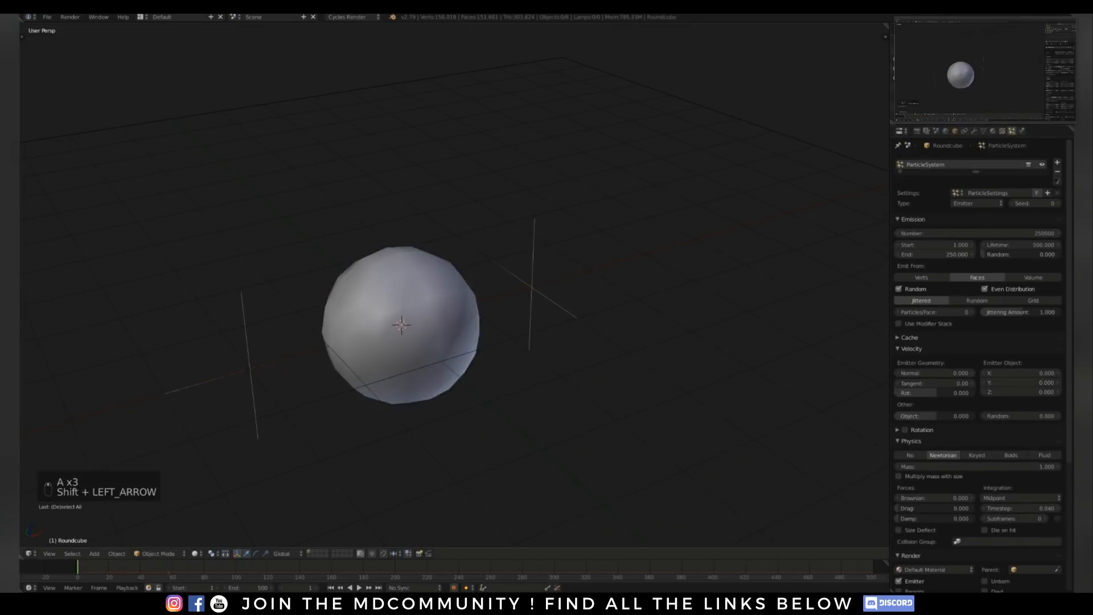
pyautogui.hotkey('alt', 'a')
pyautogui.moveTo(401, 326); pyautogui.dragTo(424, 298, button='middle')
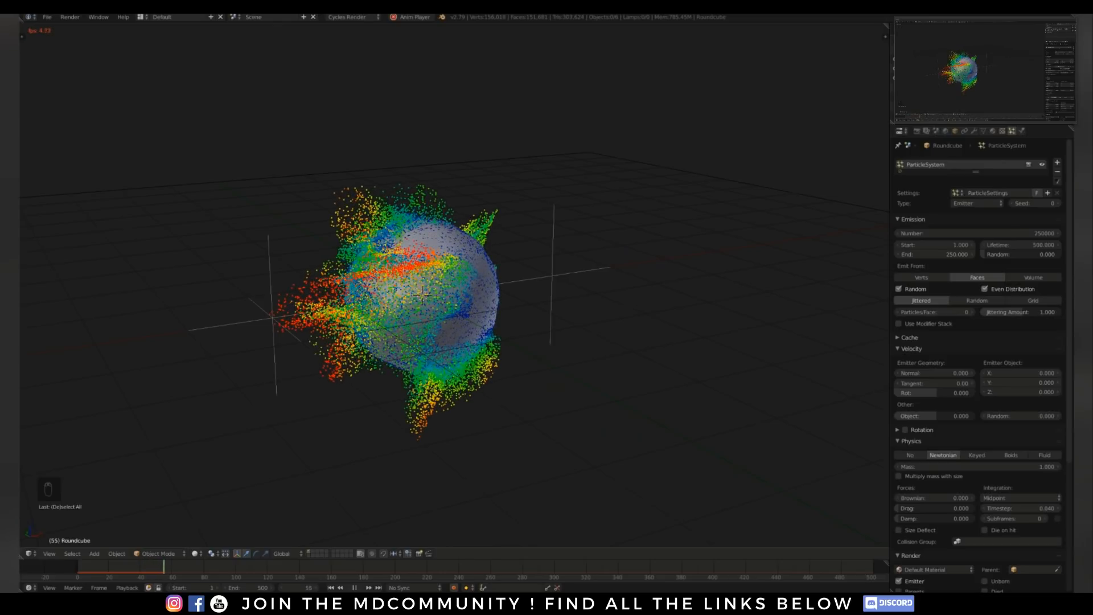
pyautogui.moveTo(455, 296); pyautogui.dragTo(427, 282, button='middle')
pyautogui.hotkey('alt', 'a')
pyautogui.hotkey('shift', 'Left')
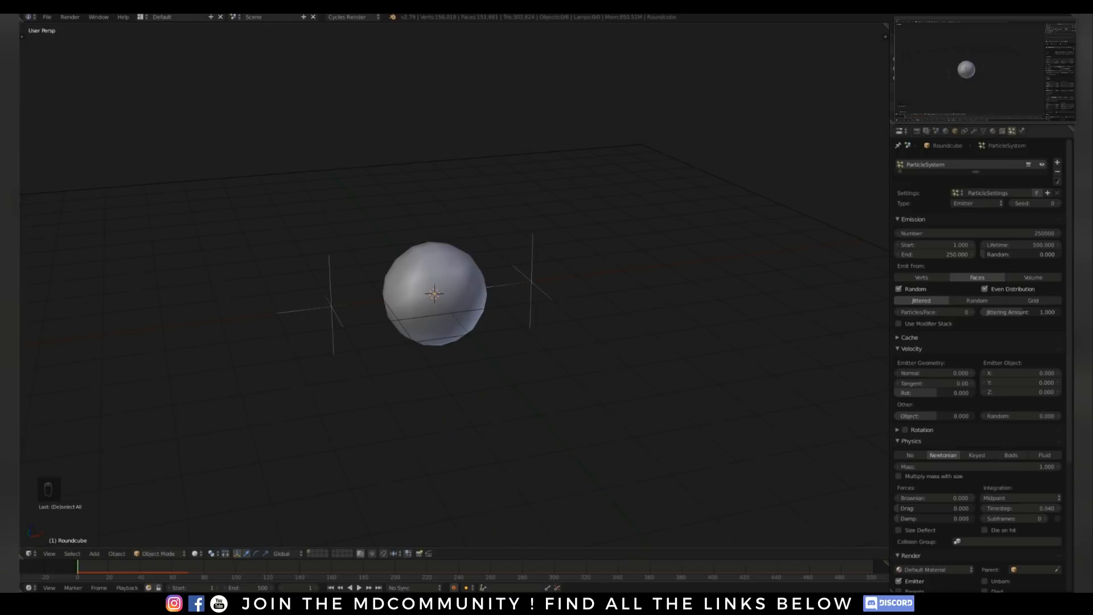
# Set the particles' Drag and Damp forces to 0.015 each
pyautogui.click(935, 507)
pyautogui.write('0.015')
pyautogui.press('Tab')
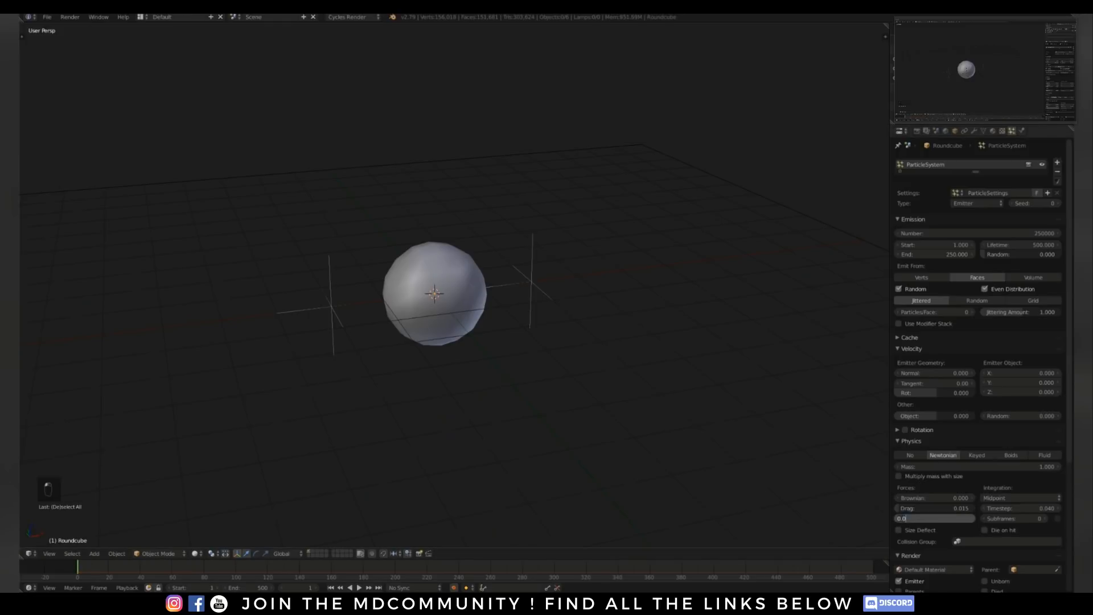
pyautogui.write('0.015')
pyautogui.press('Return')
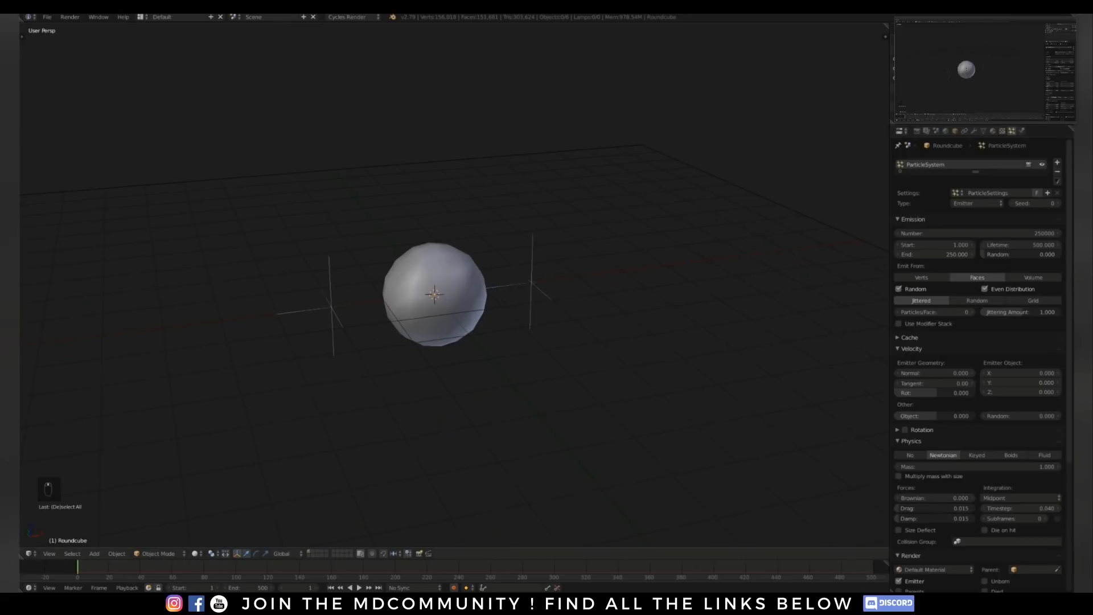
# Play the damped particle simulation, examine the particle shape from another angle and return to the first frame
pyautogui.hotkey('alt', 'a')
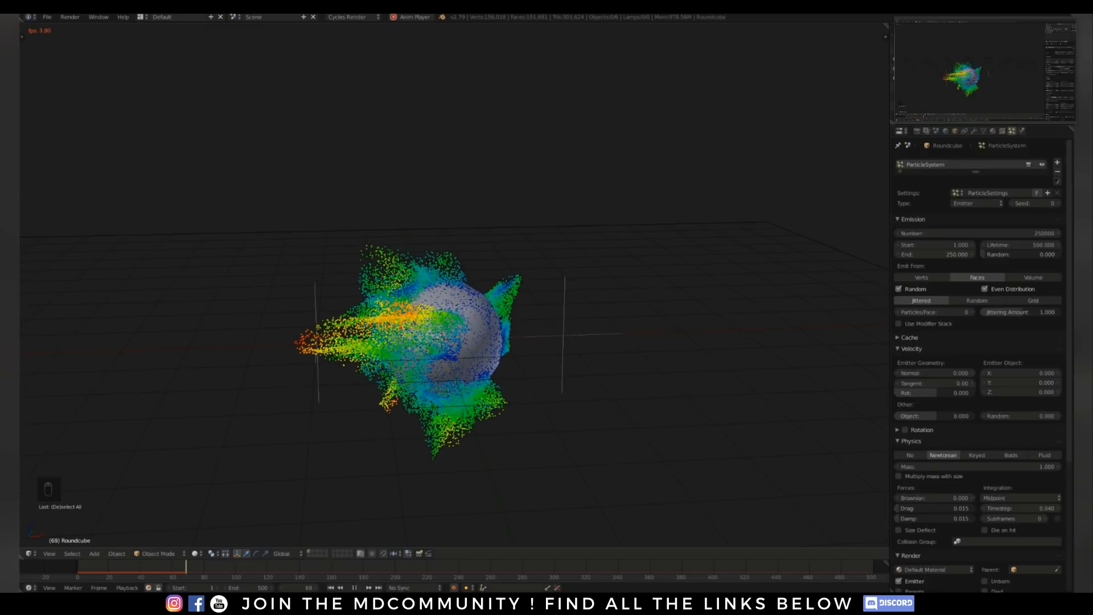
pyautogui.hotkey('alt', 'a')
pyautogui.moveTo(456, 336); pyautogui.dragTo(407, 373, button='middle')
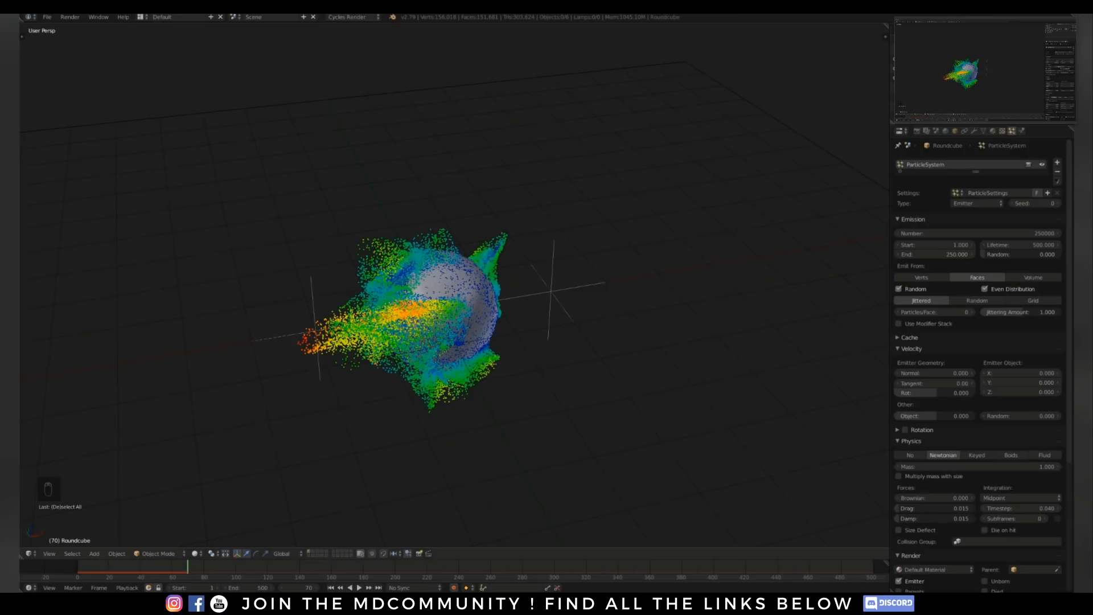
pyautogui.hotkey('shift', 'Down')
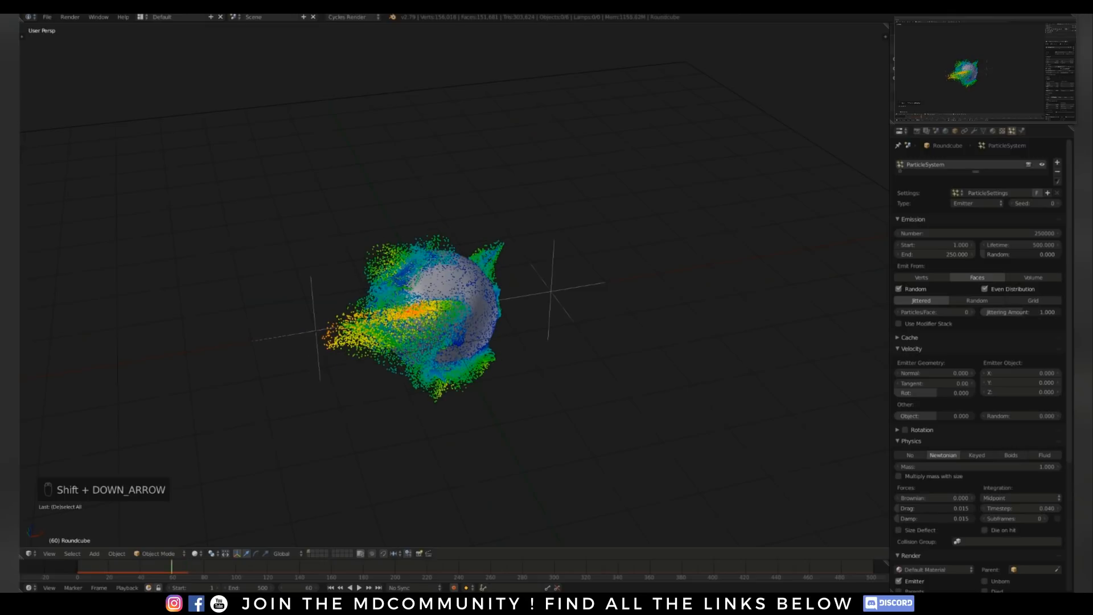
pyautogui.hotkey('shift', 'Left')
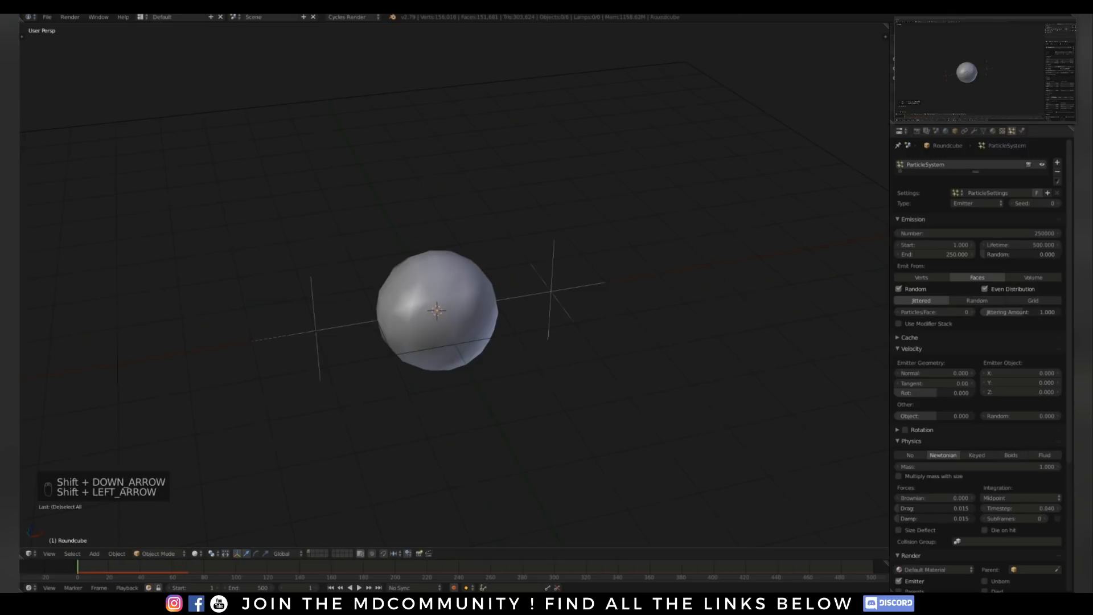
# Switch the particle physics type to Fluid and briefly test the playback from the first frame
pyautogui.click(1045, 455)
pyautogui.hotkey('alt', 'a')
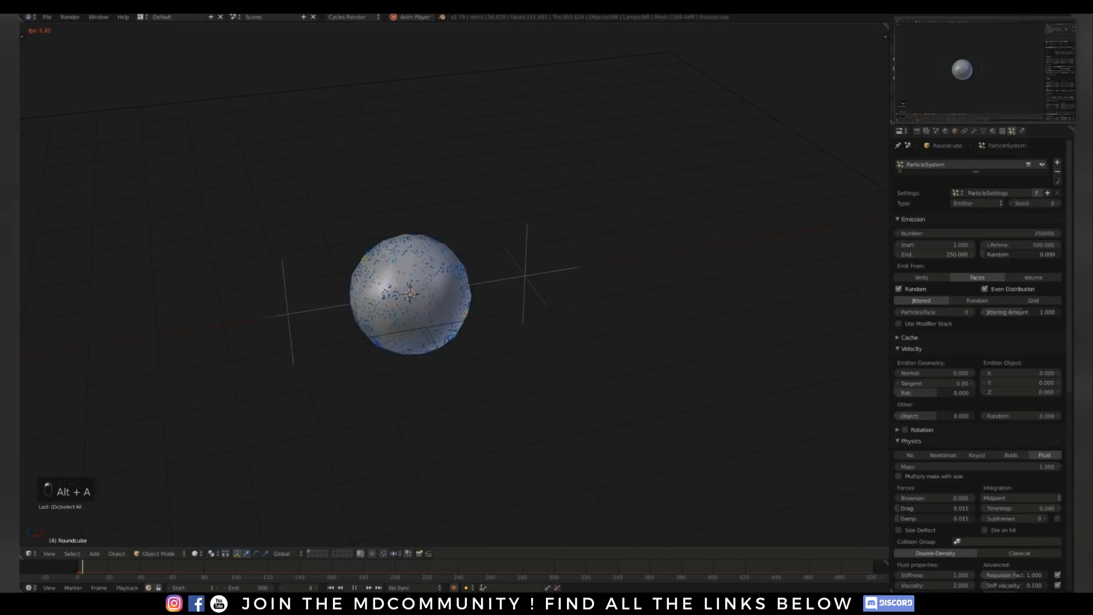
pyautogui.hotkey('alt', 'a')
pyautogui.hotkey('shift', 'Left')
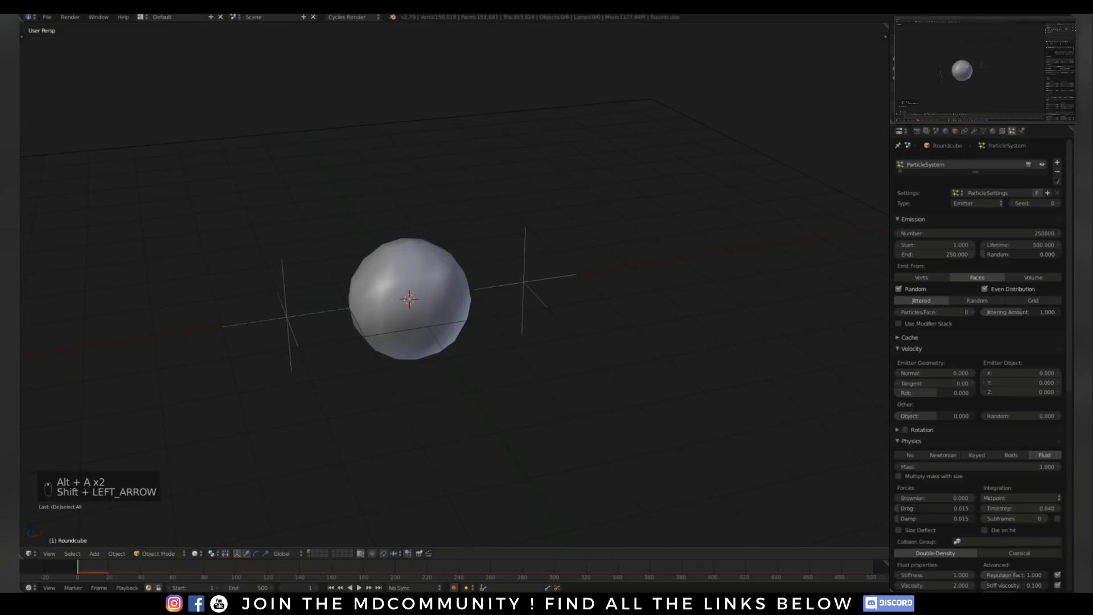
# Review the fluid properties, play the fluid particle simulation around the sphere and rewind to the first frame
pyautogui.scroll(-10, 978, 364)
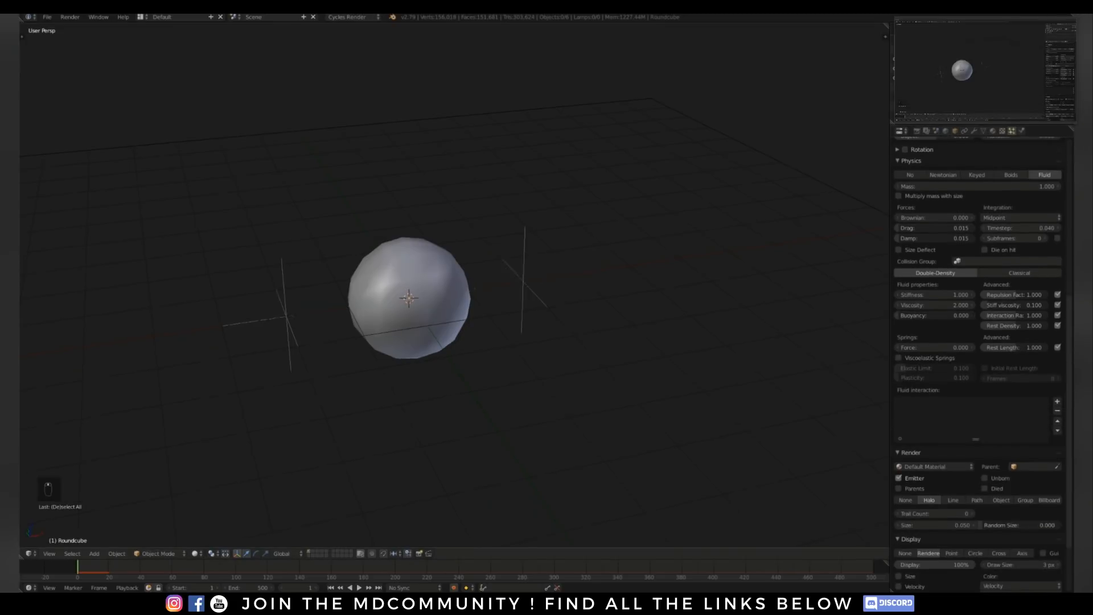
pyautogui.moveTo(409, 299); pyautogui.dragTo(434, 296, button='middle')
pyautogui.scroll(2, 410, 285)
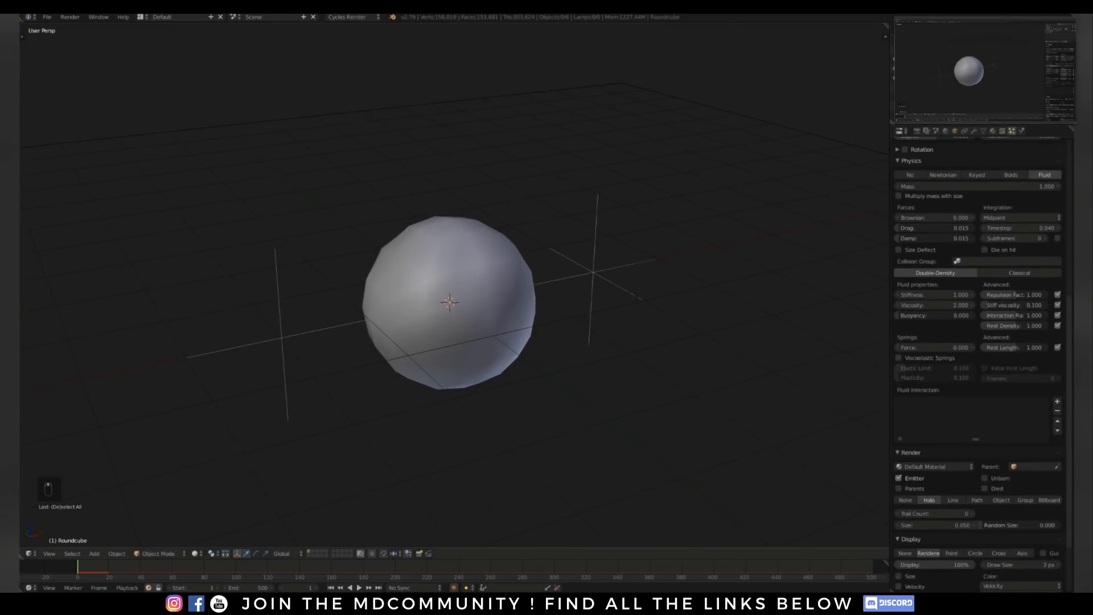
pyautogui.hotkey('alt', 'a')
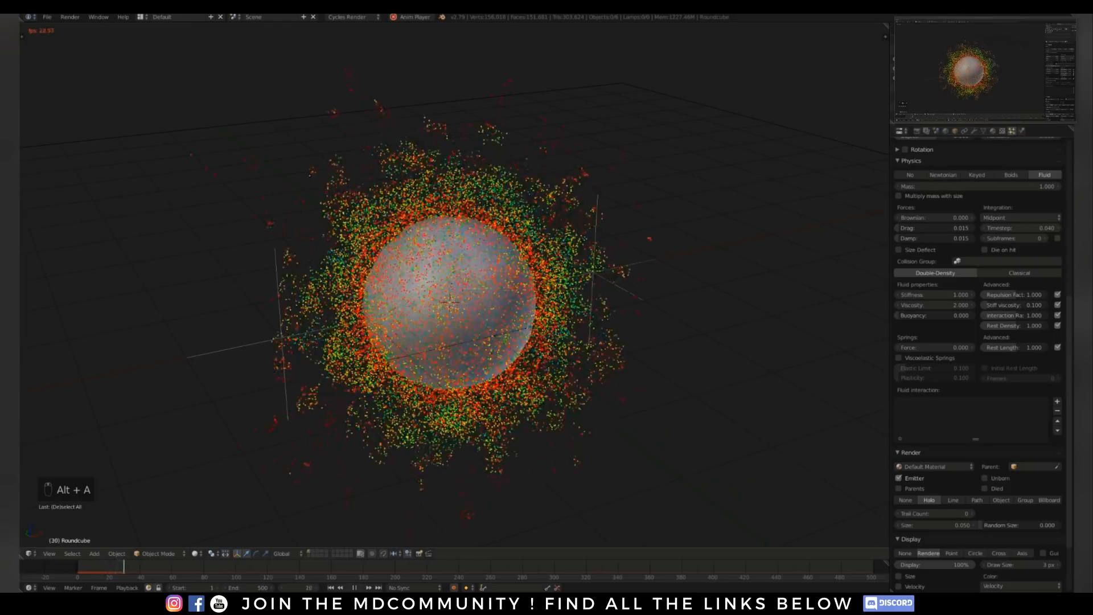
pyautogui.hotkey('alt', 'a')
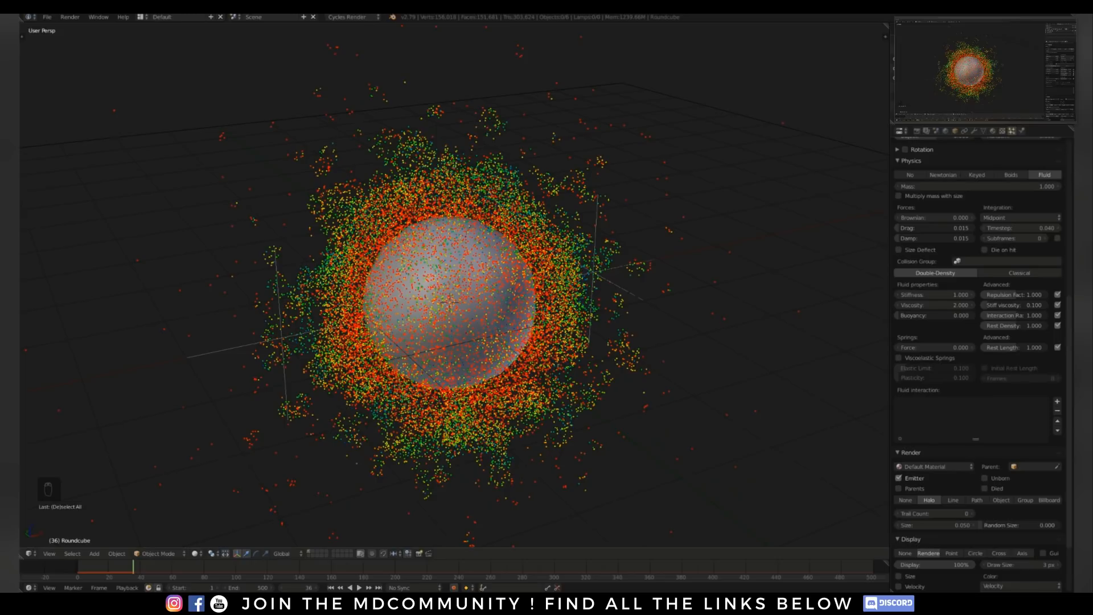
pyautogui.hotkey('shift', 'Left')
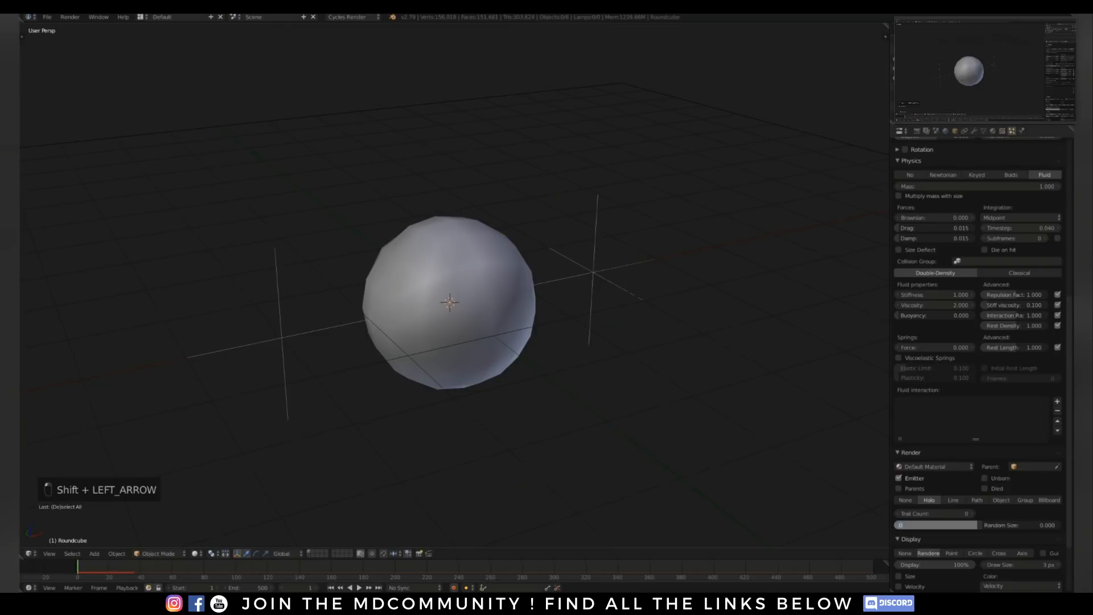
# Set the particle size to 0.015 and play the fluid simulation to check the smaller particles
pyautogui.press('Return')
pyautogui.scroll(-2, 454, 286)
pyautogui.keyDown('shift'); pyautogui.moveTo(451, 297); pyautogui.dragTo(431, 323, button='middle'); pyautogui.keyUp('shift')
pyautogui.hotkey('alt', 'a')
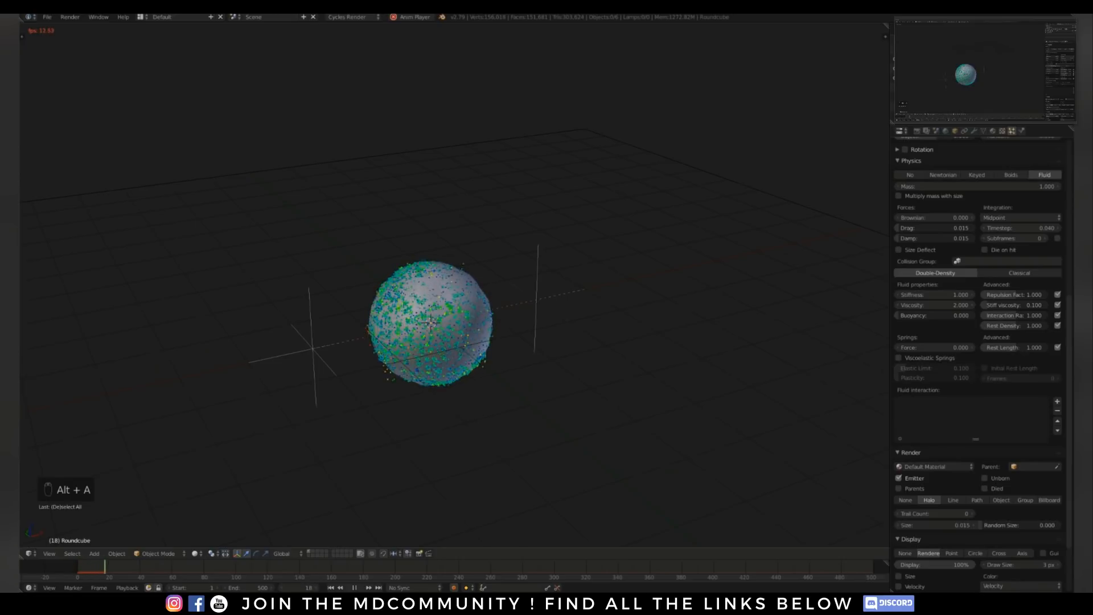
pyautogui.moveTo(430, 323); pyautogui.dragTo(444, 341, button='middle')
pyautogui.scroll(2, 434, 310)
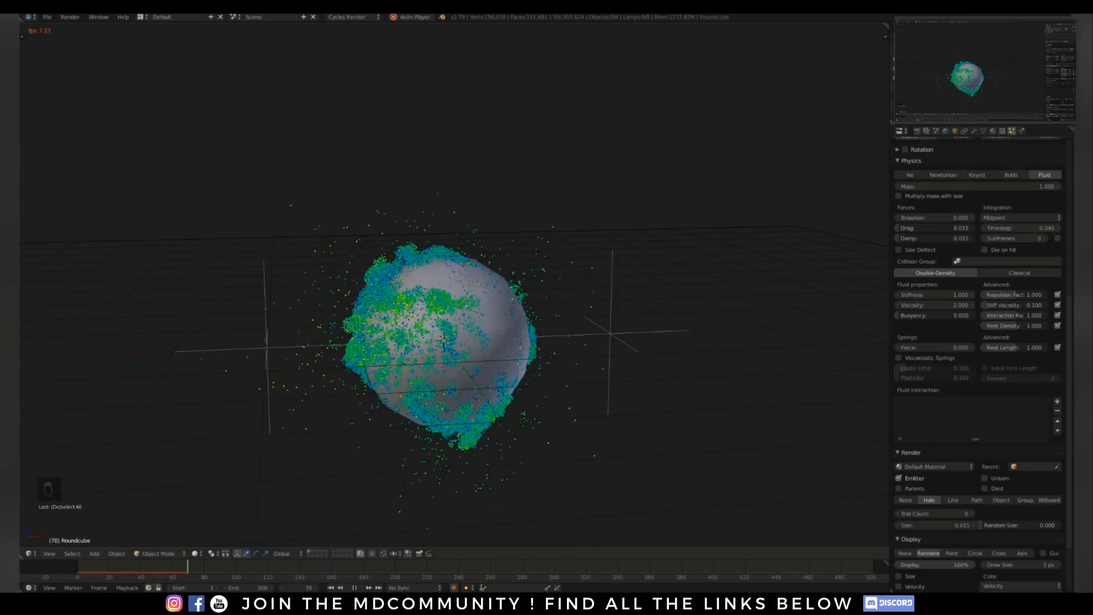
pyautogui.hotkey('alt', 'a')
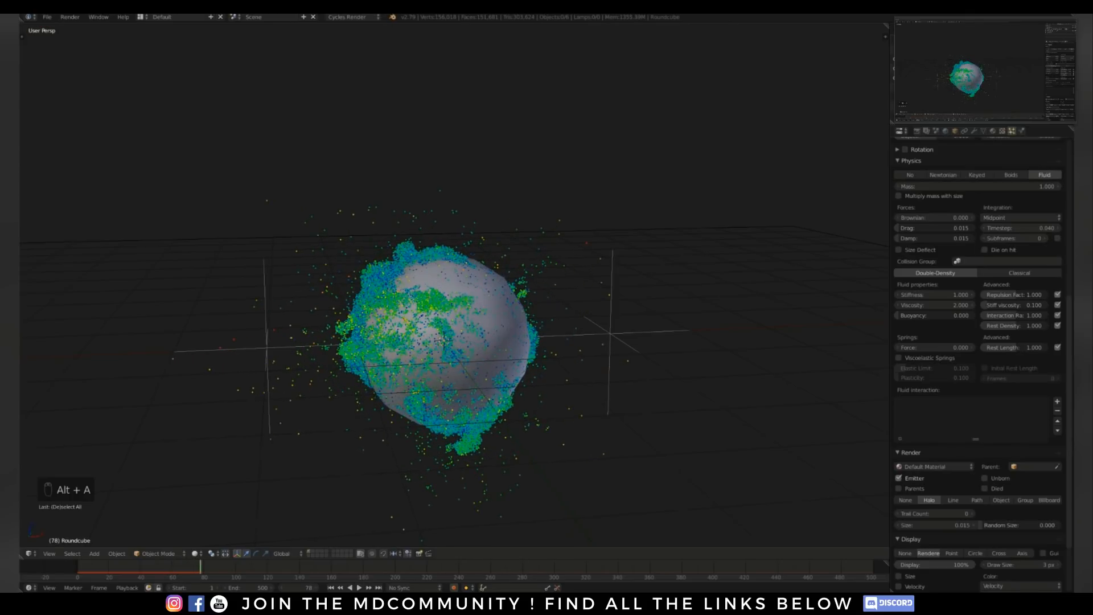
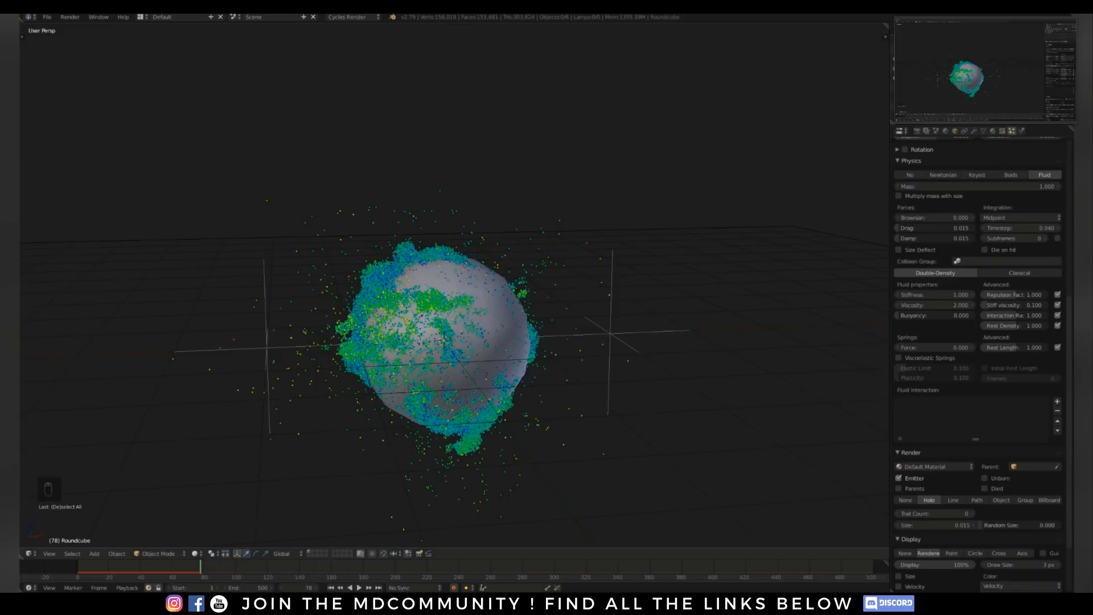
# Set the emission number of the round cube's particle system to 200000
pyautogui.moveTo(445, 341); pyautogui.dragTo(425, 313, button='middle')
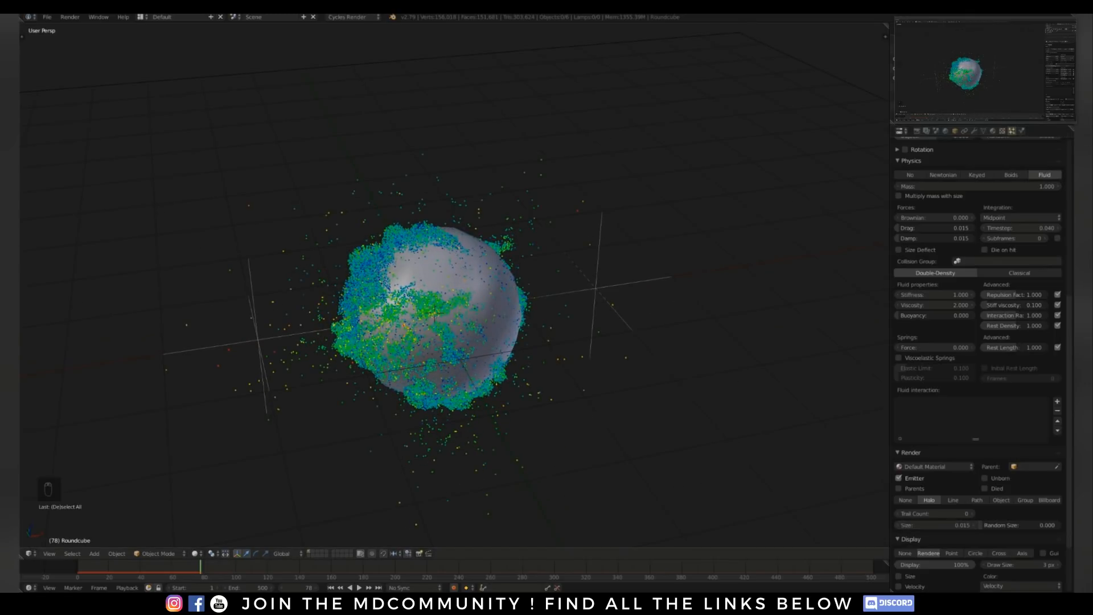
pyautogui.scroll(12, 979, 342)
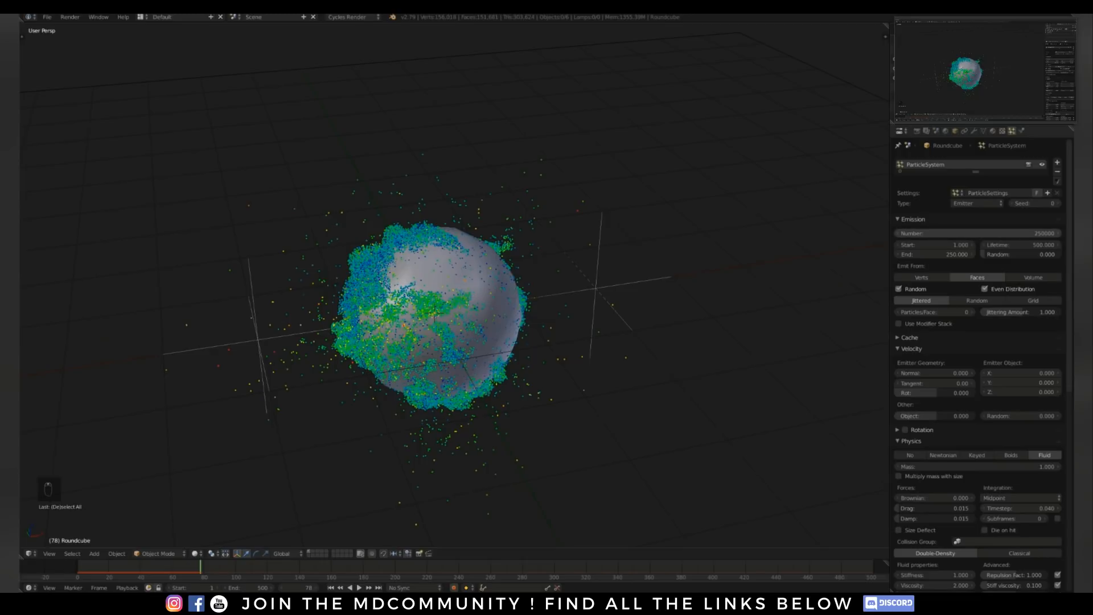
pyautogui.click(979, 233)
pyautogui.write('2000')
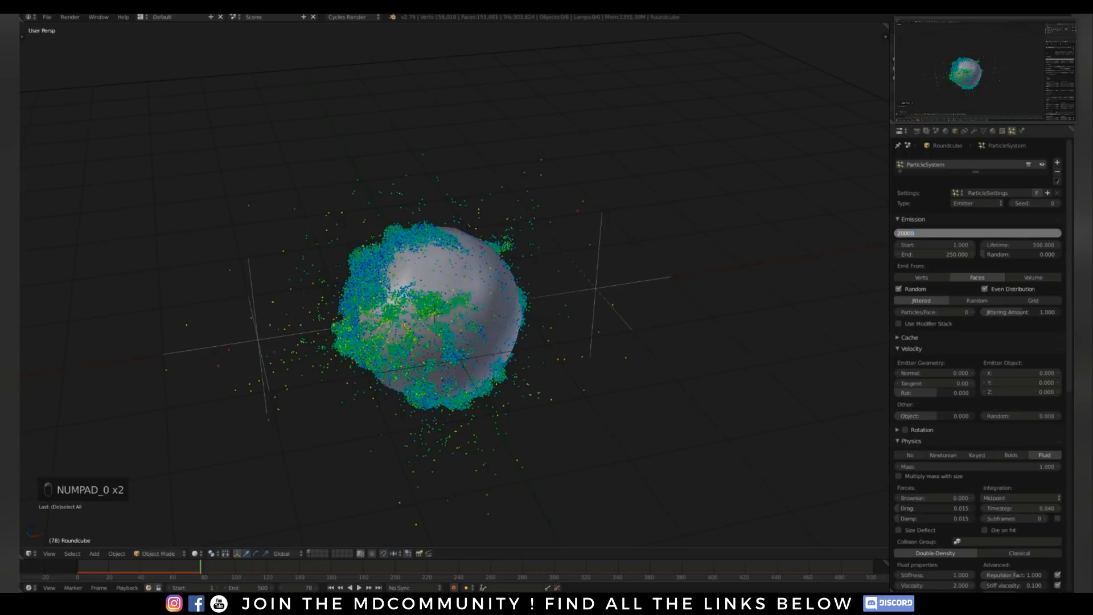
pyautogui.press('Return')
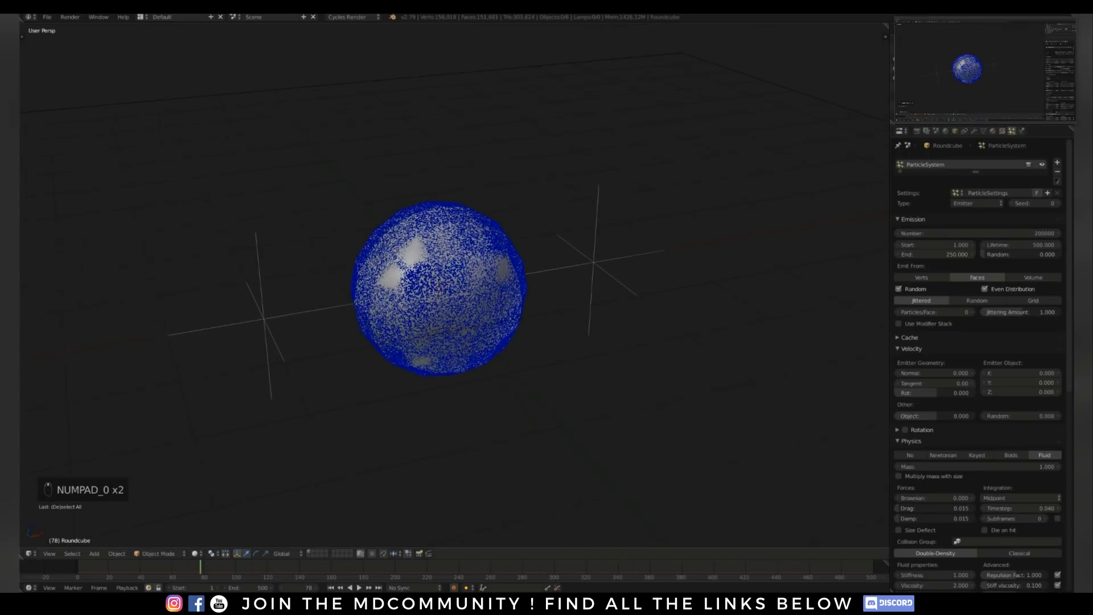
# Rewind to the first frame and play the fluid simulation with the reduced particle number
pyautogui.hotkey('shift', 'Left')
pyautogui.hotkey('alt', 'a')
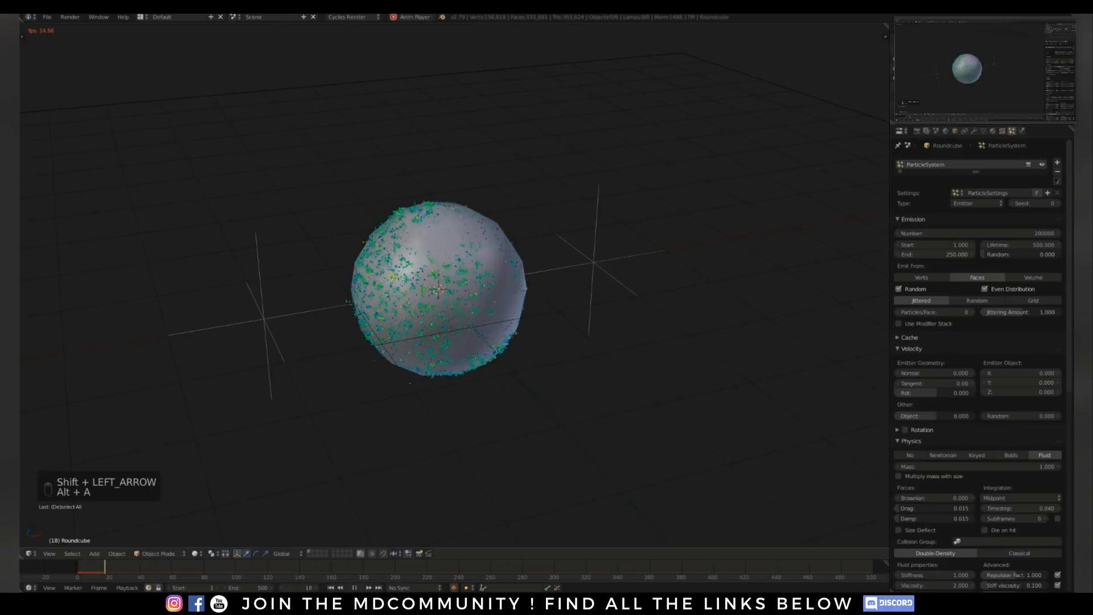
pyautogui.moveTo(454, 285)
pyautogui.mouseDown(button='middle')
pyautogui.moveTo(485, 272)
pyautogui.moveTo(459, 261)
pyautogui.moveTo(464, 296)
pyautogui.mouseUp(button='middle')
pyautogui.scroll(1, 455, 284)
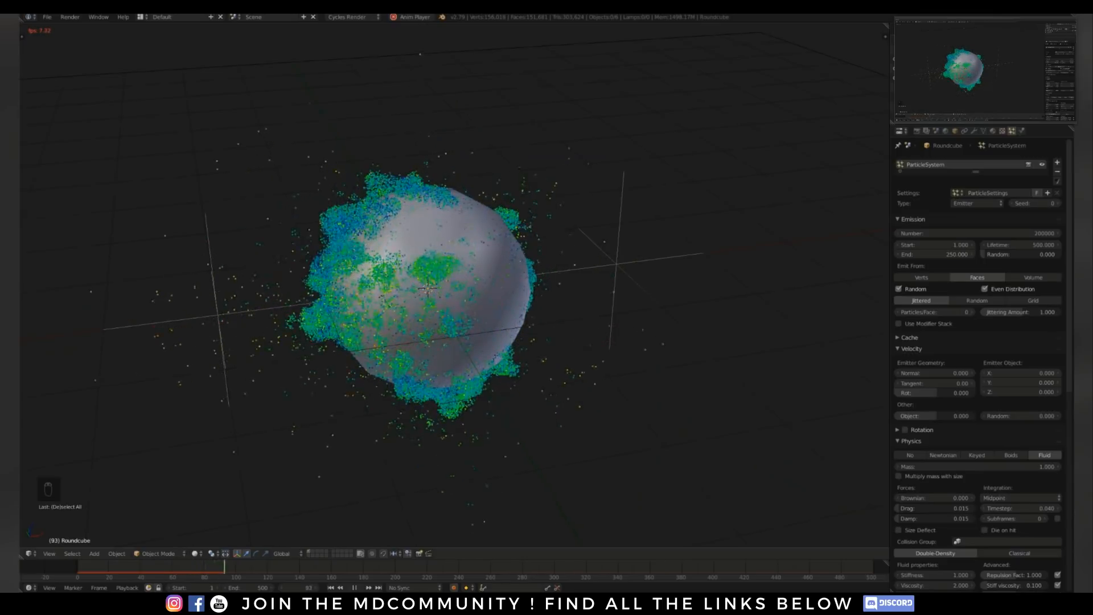
# Stop the running fluid simulation and rewind to the first frame
pyautogui.moveTo(455, 273)
pyautogui.mouseDown(button='middle')
pyautogui.moveTo(445, 268)
pyautogui.moveTo(456, 268)
pyautogui.mouseUp(button='middle')
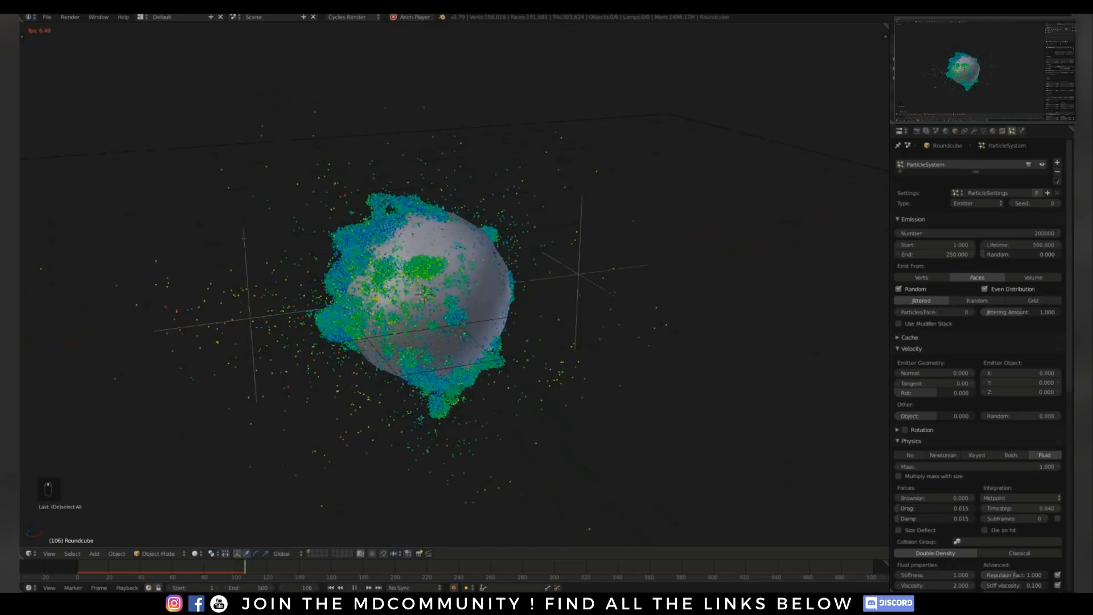
pyautogui.hotkey('alt', 'a')
pyautogui.hotkey('shift', 'Left')
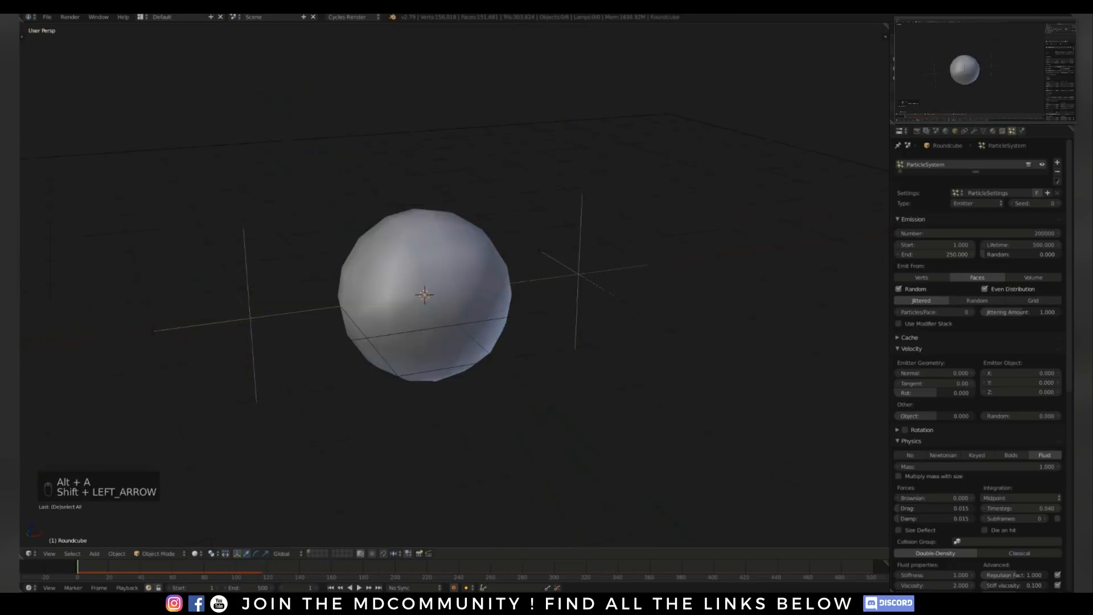
# Set the strength to 2.5 and the size to 2.25 on the turbulence field on the sphere's negative X side
pyautogui.rightClick(250, 317)
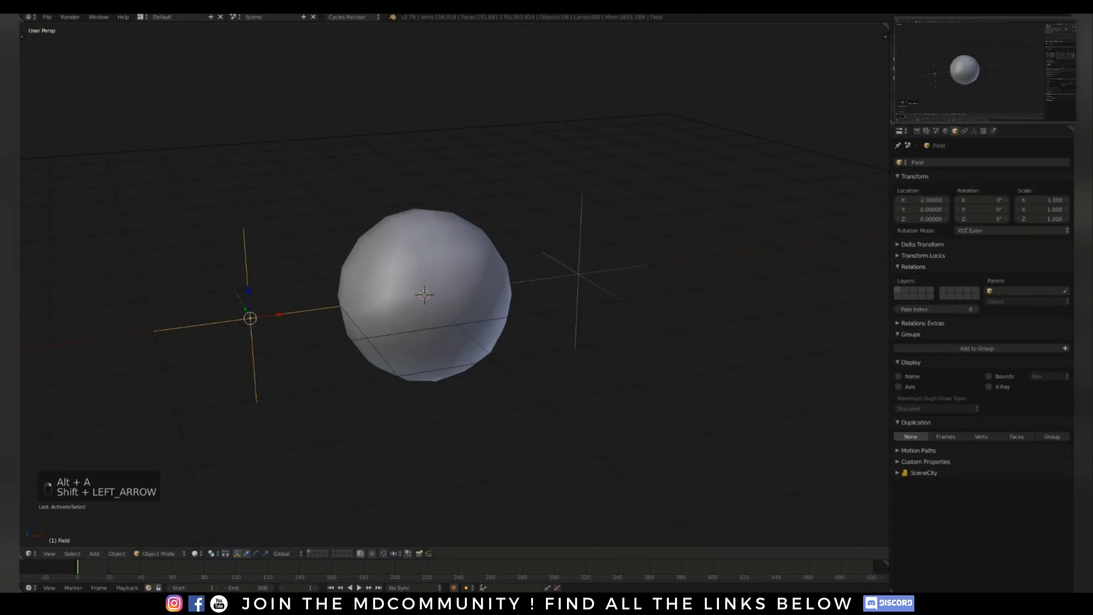
pyautogui.click(993, 130)
pyautogui.moveTo(455, 342); pyautogui.dragTo(461, 327, button='middle')
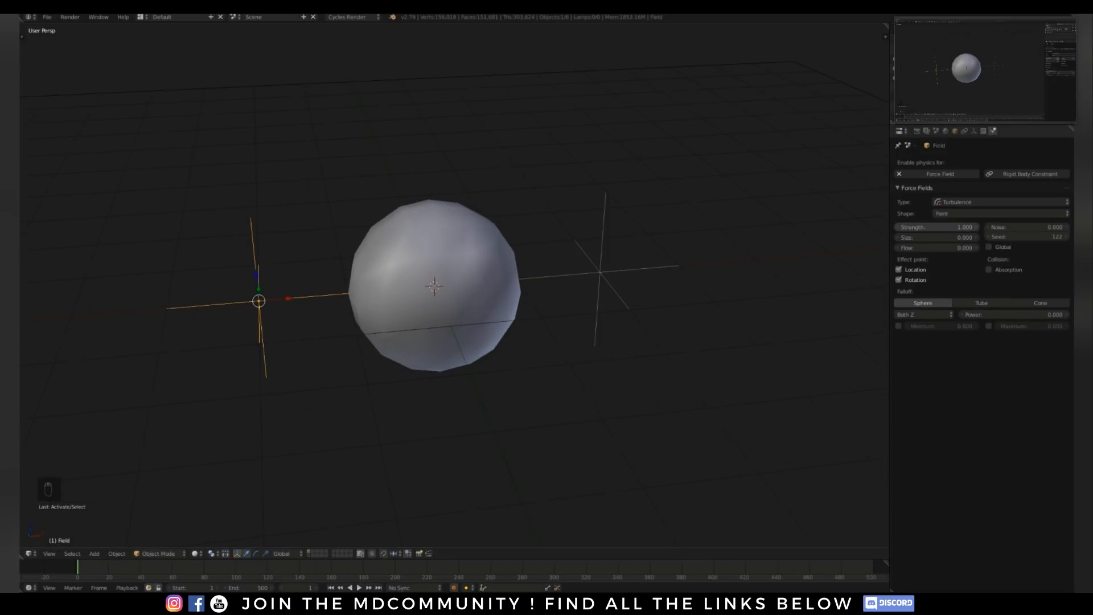
pyautogui.click(936, 227)
pyautogui.write('2.5')
pyautogui.press('Tab')
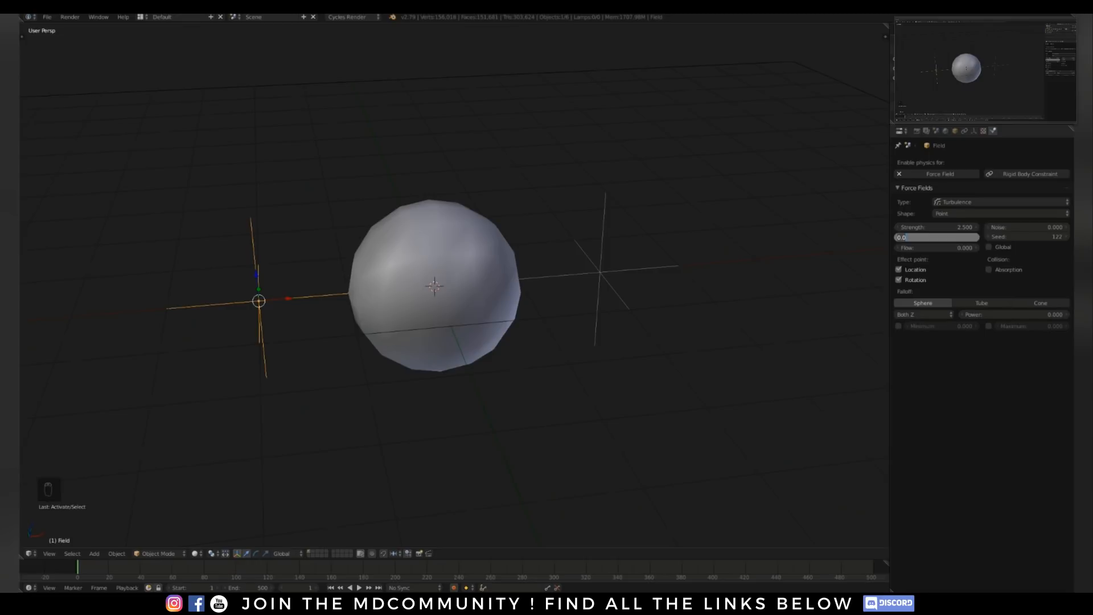
pyautogui.write('2.25')
pyautogui.press('Return')
pyautogui.moveTo(455, 285); pyautogui.dragTo(484, 257, button='middle')
pyautogui.scroll(-2, 484, 256)
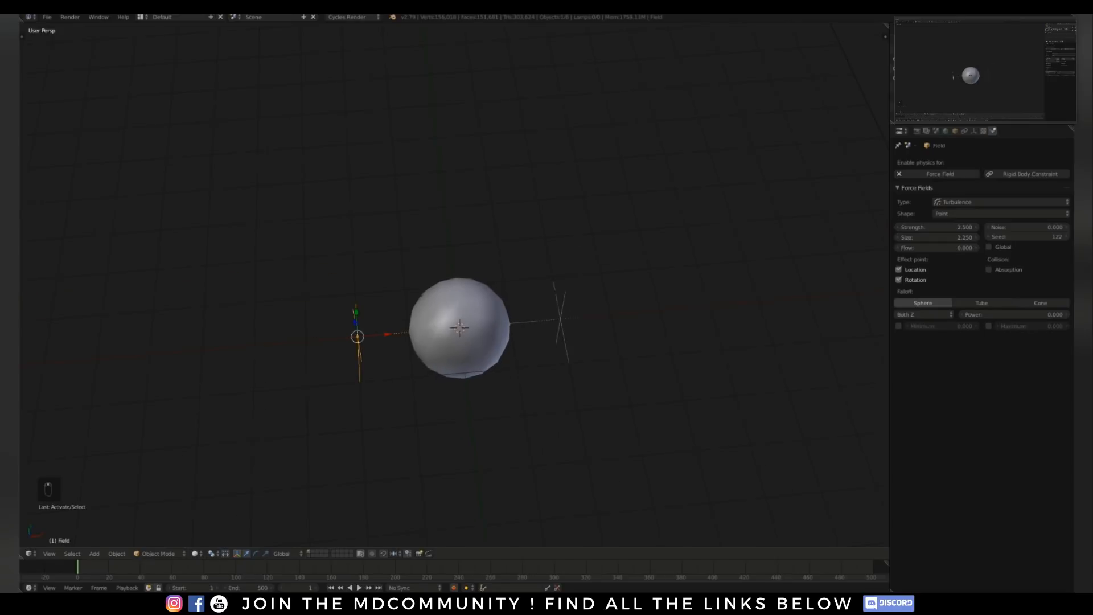
pyautogui.press('KP_7')
pyautogui.scroll(4, 458, 319)
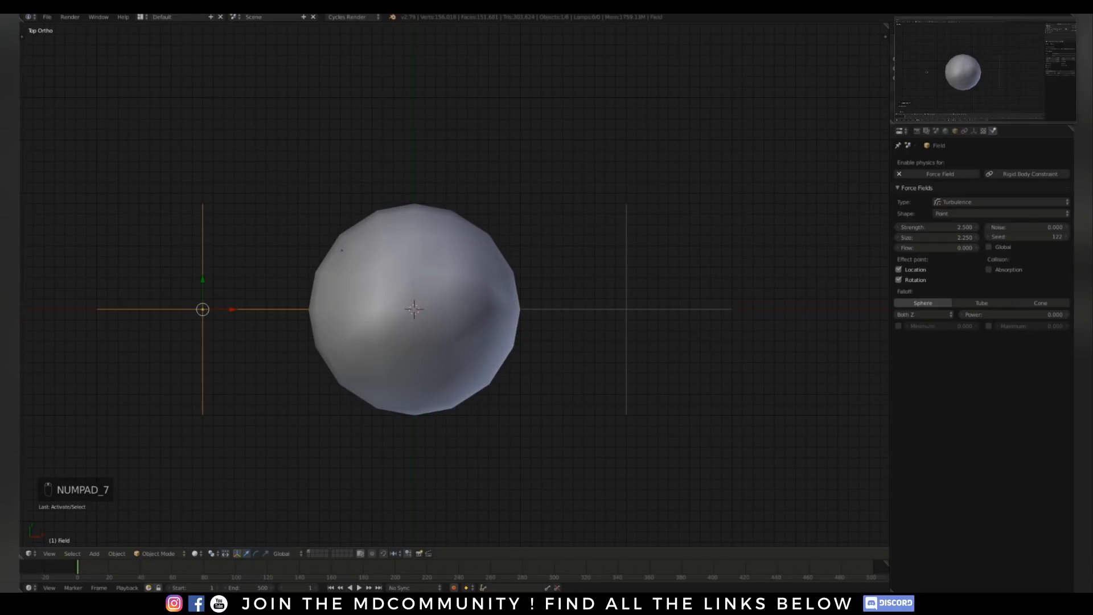
pyautogui.scroll(-6, 458, 310)
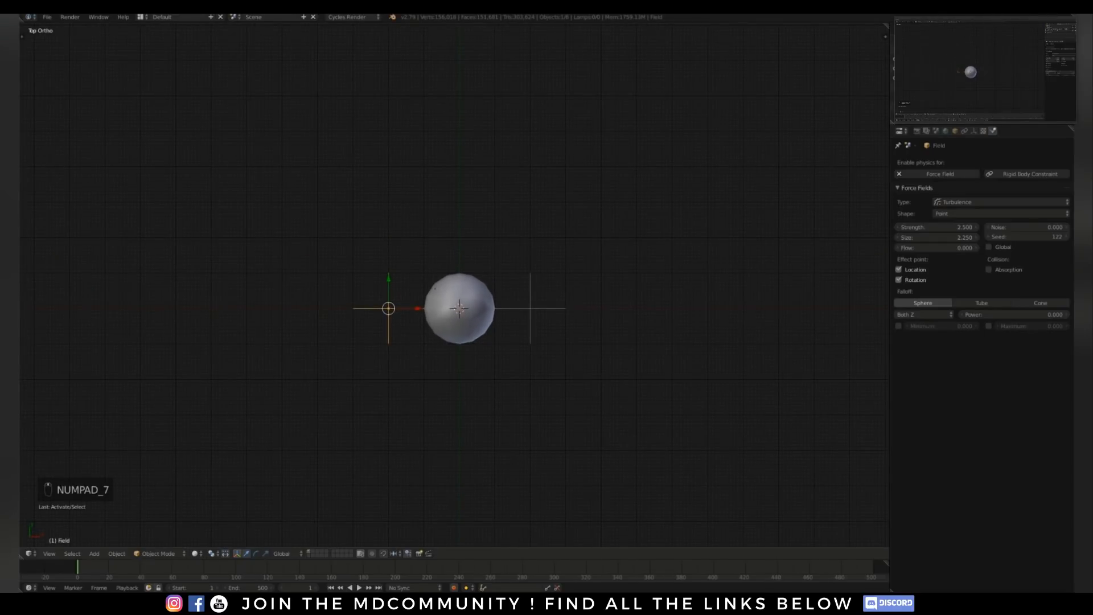
pyautogui.moveTo(459, 308)
pyautogui.mouseDown(button='middle')
pyautogui.moveTo(472, 304)
pyautogui.moveTo(467, 282)
pyautogui.moveTo(452, 318)
pyautogui.mouseUp(button='middle')
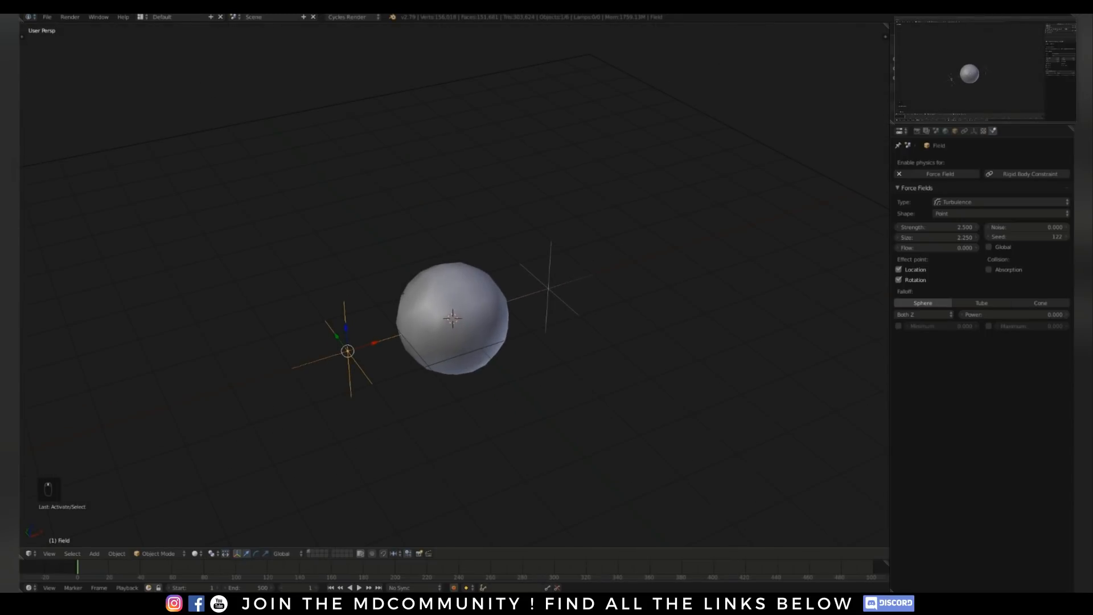
# Switch the interface theme to the Flatty Light preset in the user preferences
pyautogui.hotkey('ctrl', 'alt', 'u')
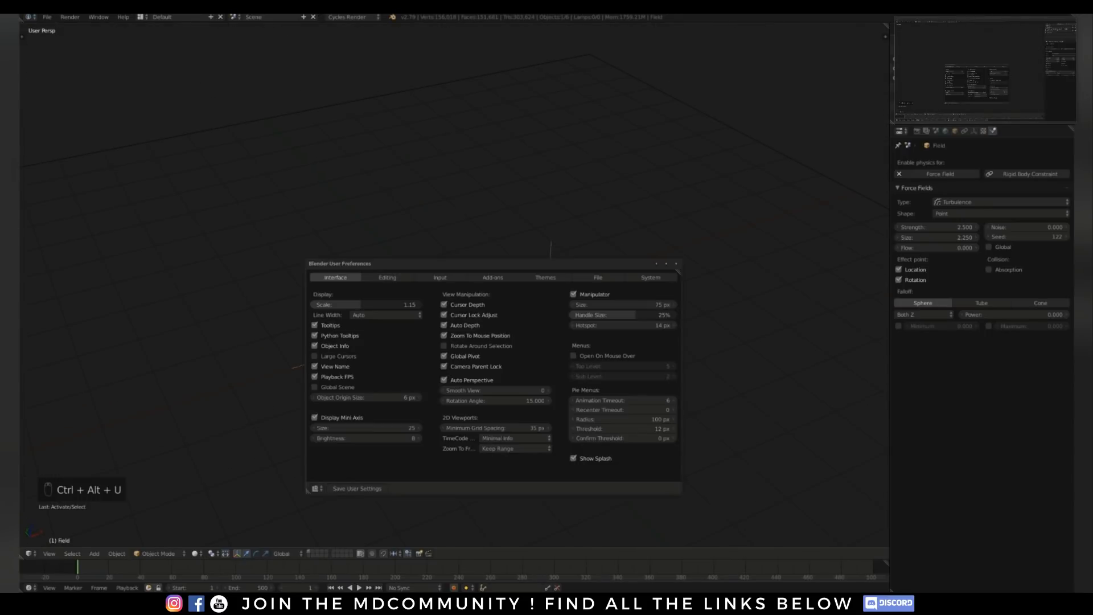
pyautogui.click(540, 278)
pyautogui.click(336, 304)
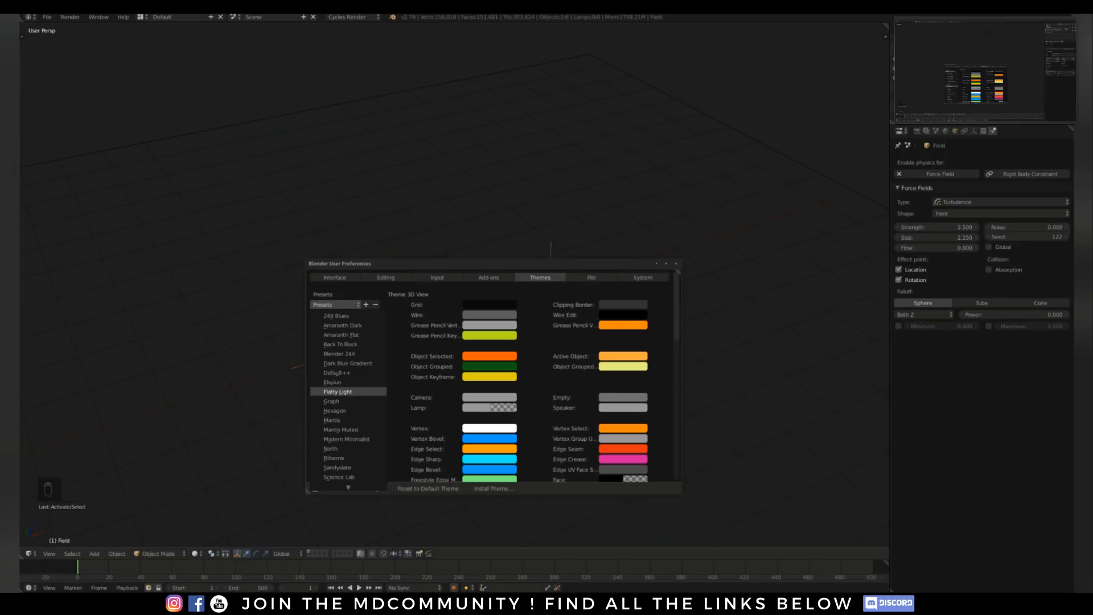
pyautogui.click(337, 392)
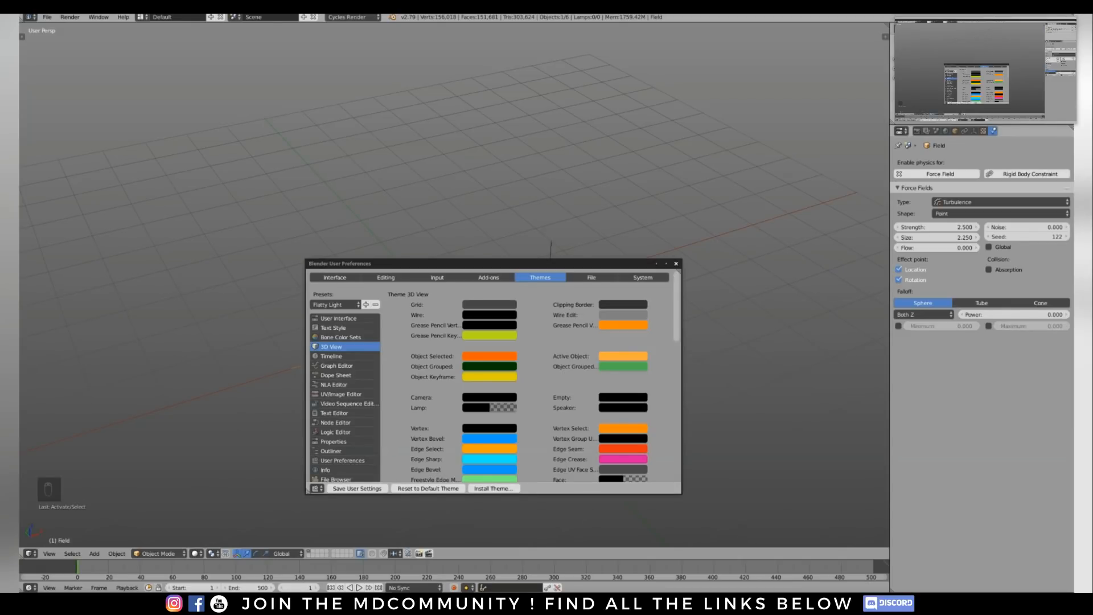
pyautogui.click(676, 264)
pyautogui.keyDown('shift'); pyautogui.moveTo(454, 317); pyautogui.dragTo(449, 284, button='middle'); pyautogui.keyUp('shift')
# Reset the interface to the default theme and close the user preferences
pyautogui.hotkey('ctrl', 'alt', 'u')
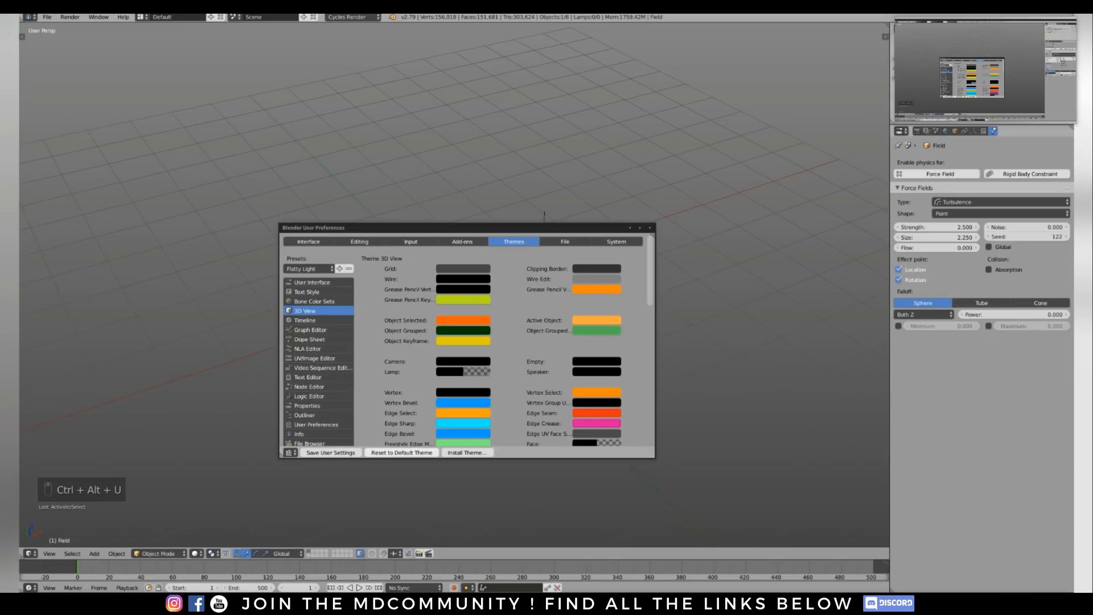
pyautogui.click(401, 452)
pyautogui.click(650, 227)
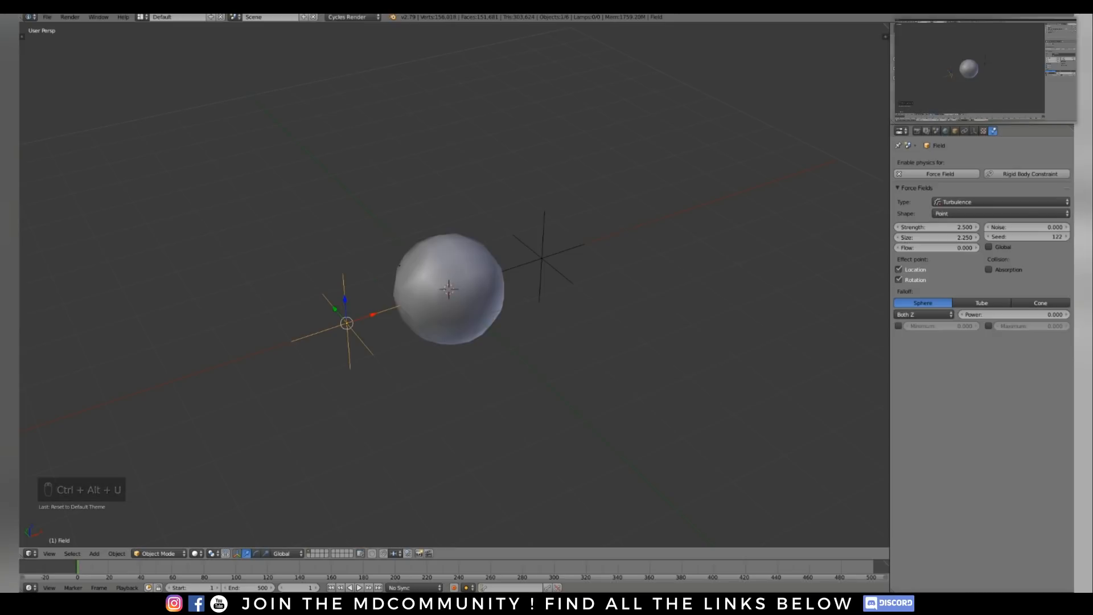
# Set the strength of the turbulence field on the sphere's positive X side to 0
pyautogui.scroll(1, 455, 285)
pyautogui.keyDown('shift'); pyautogui.moveTo(449, 289); pyautogui.dragTo(416, 320, button='middle'); pyautogui.keyUp('shift')
pyautogui.moveTo(454, 285); pyautogui.dragTo(455, 276, button='middle')
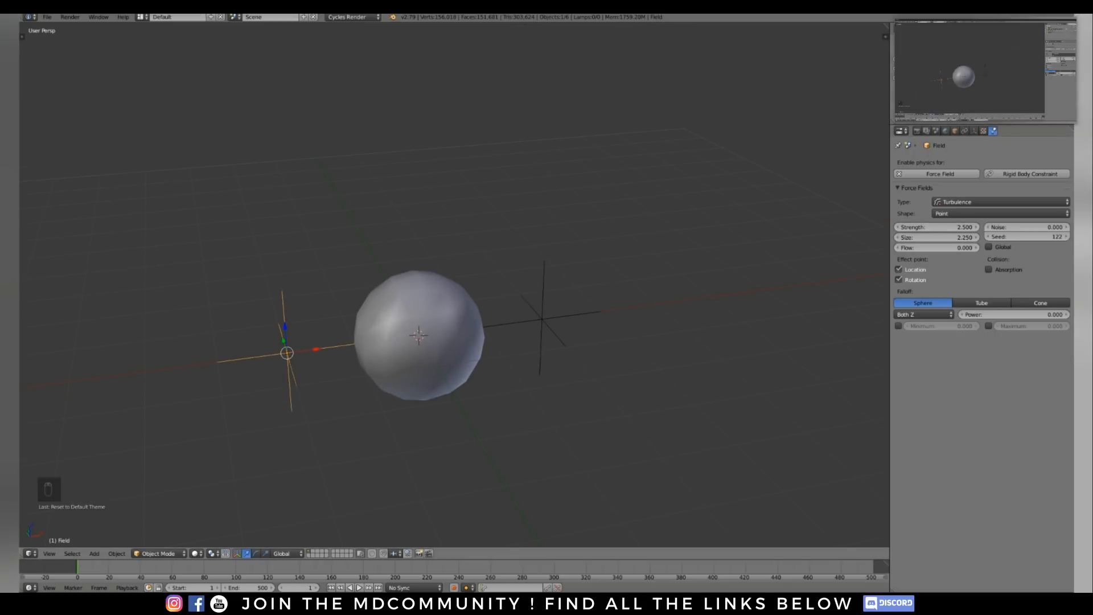
pyautogui.moveTo(454, 276); pyautogui.dragTo(456, 268, button='middle')
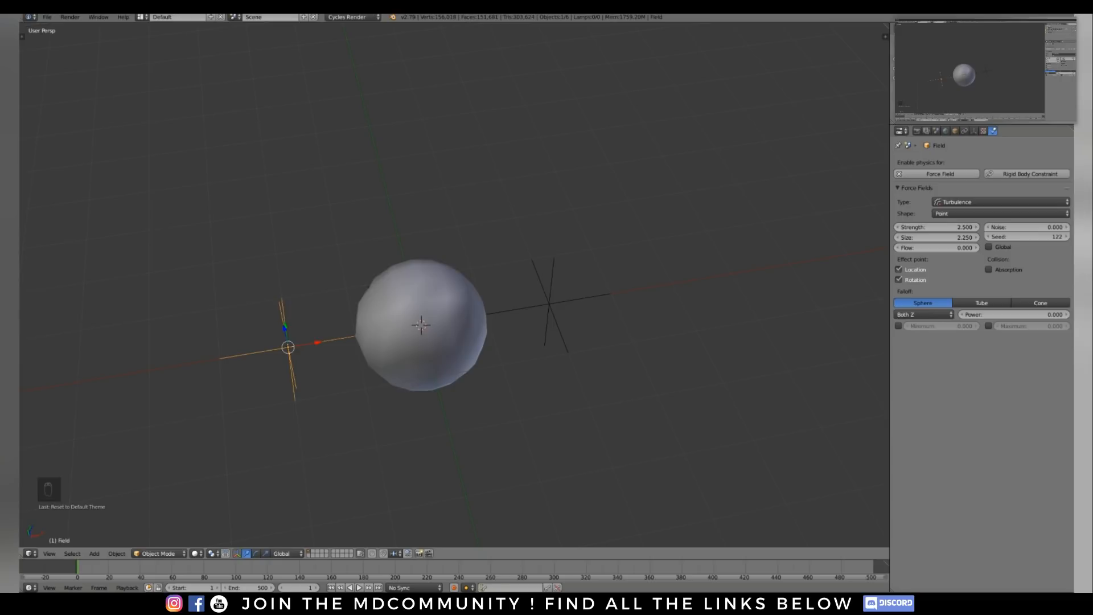
pyautogui.moveTo(454, 285)
pyautogui.mouseDown(button='middle')
pyautogui.moveTo(473, 274)
pyautogui.moveTo(449, 271)
pyautogui.mouseUp(button='middle')
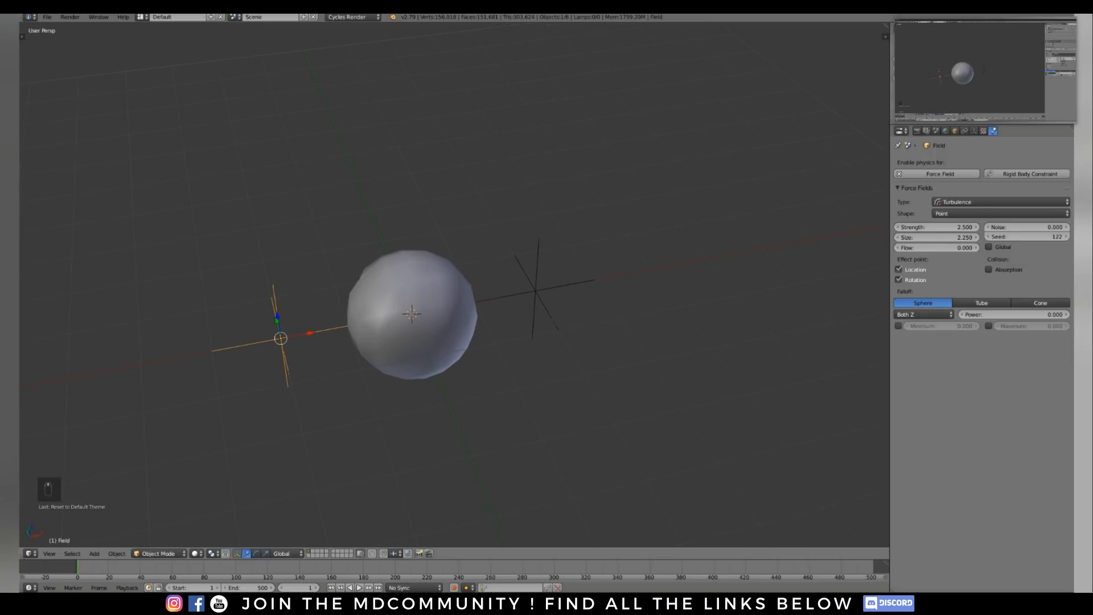
pyautogui.rightClick(535, 291)
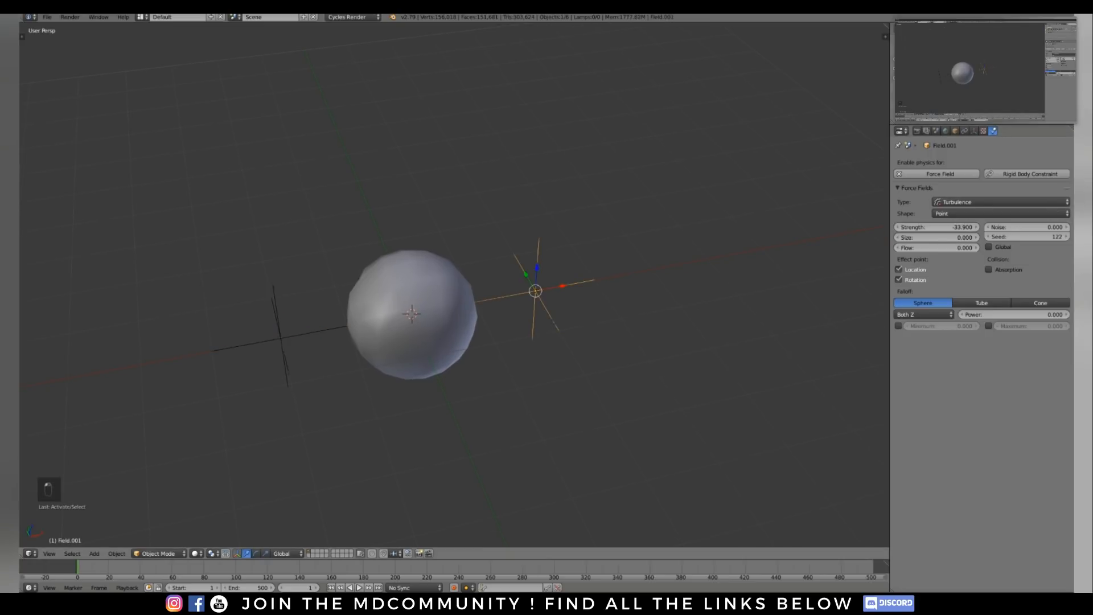
pyautogui.keyDown('shift'); pyautogui.moveTo(535, 291); pyautogui.dragTo(555, 264, button='middle'); pyautogui.keyUp('shift')
pyautogui.click(937, 226)
pyautogui.write('0')
pyautogui.press('Return')
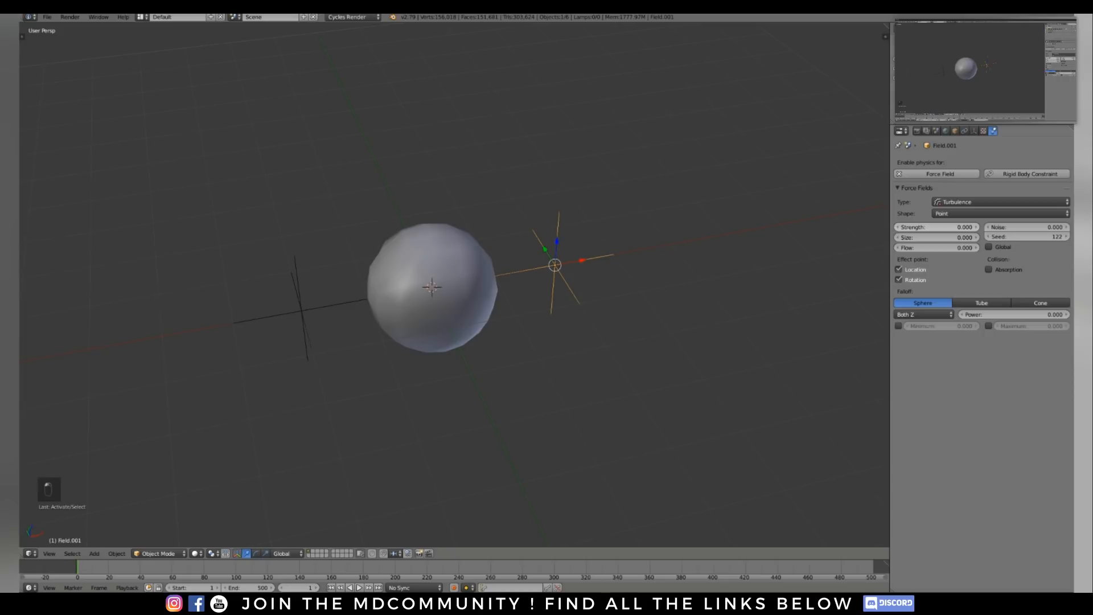
# Play the simulation to check the effect of the changed turbulence fields, stop it and rewind to the first frame
pyautogui.keyDown('shift'); pyautogui.moveTo(432, 287); pyautogui.dragTo(432, 328, button='middle'); pyautogui.keyUp('shift')
pyautogui.hotkey('alt', 'a')
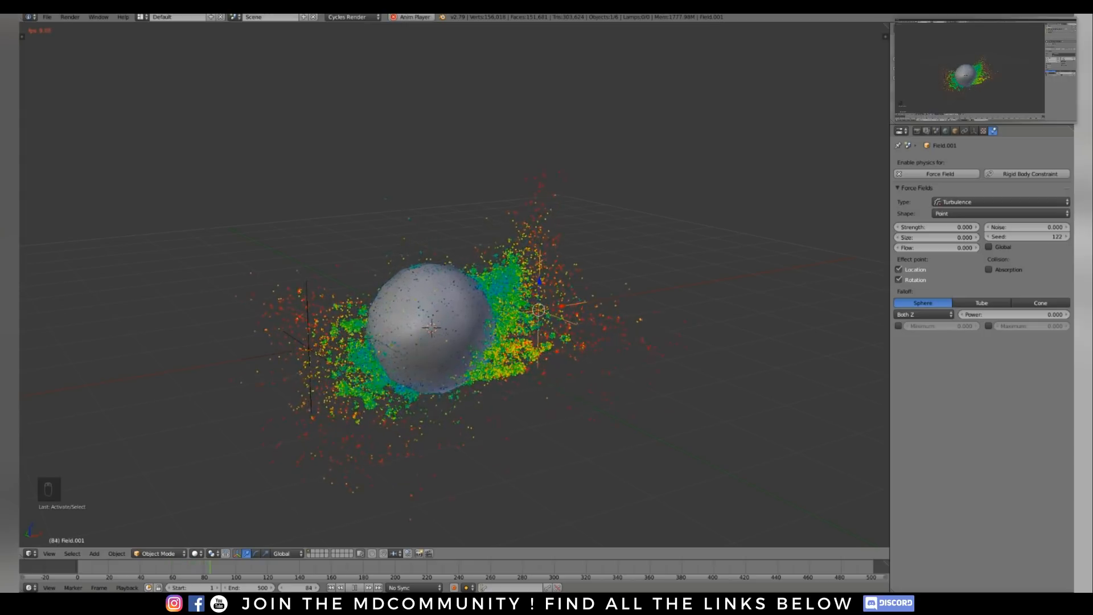
pyautogui.hotkey('alt', 'a')
pyautogui.hotkey('shift', 'Left')
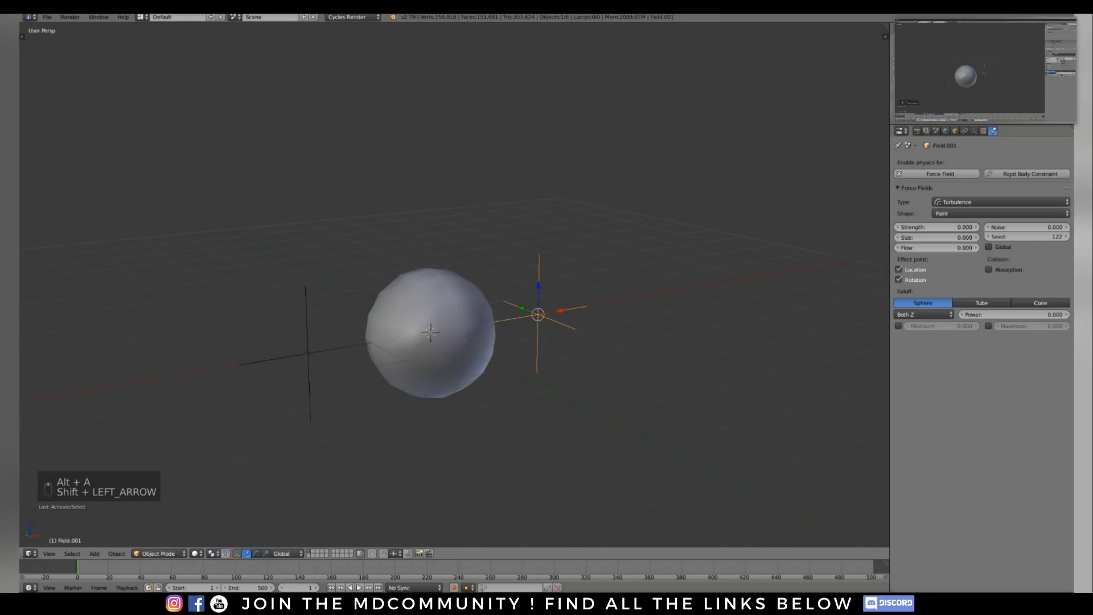
# Set the fluid particle mass of the round cube's particle system to 2.5
pyautogui.rightClick(431, 324)
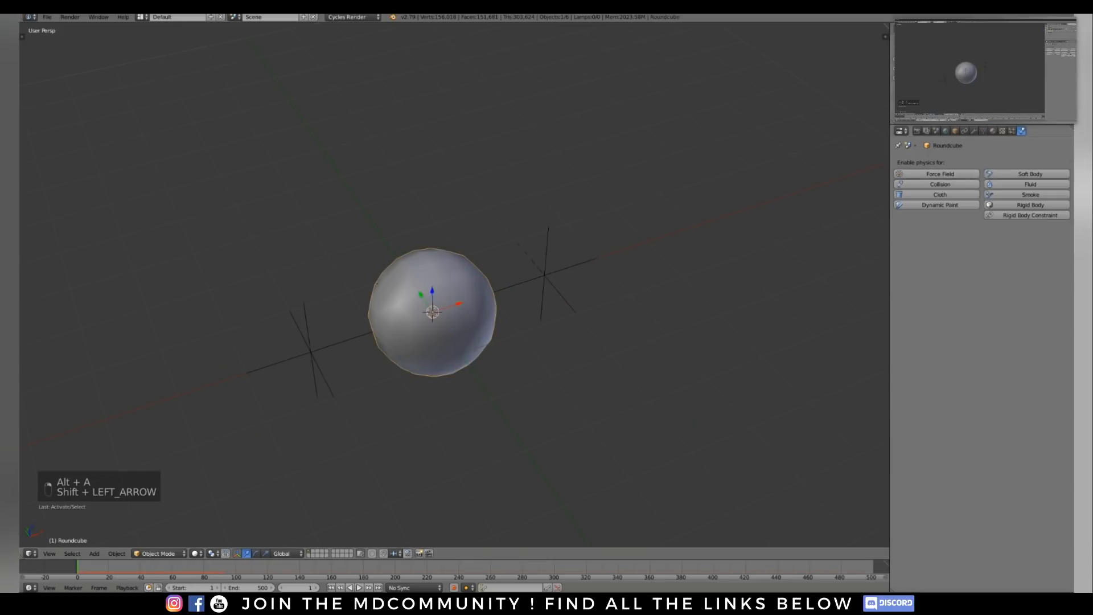
pyautogui.click(1012, 131)
pyautogui.scroll(-8, 978, 342)
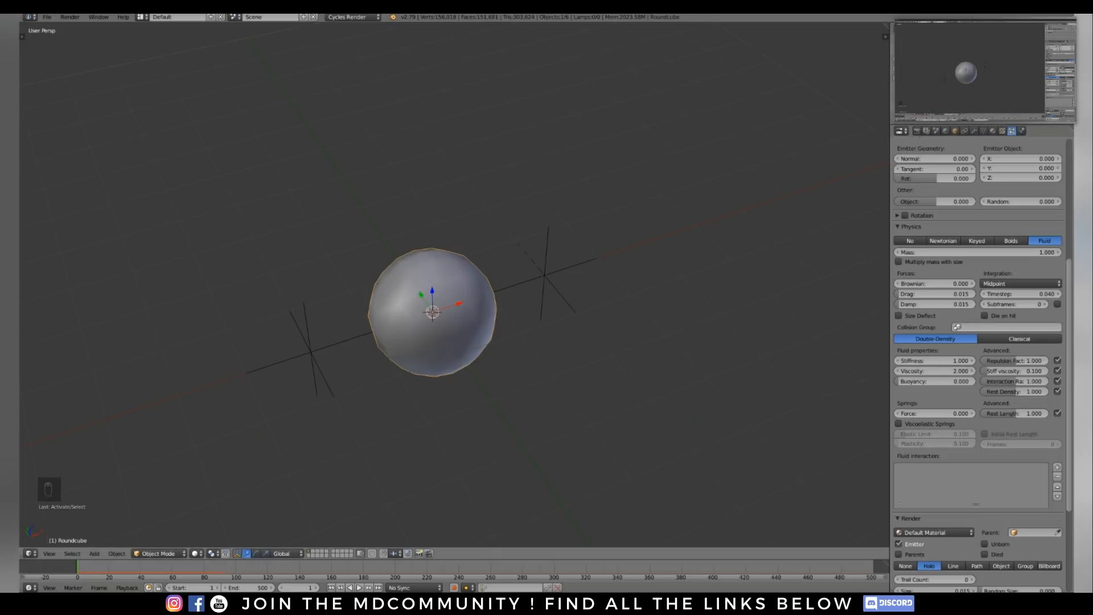
pyautogui.moveTo(433, 314); pyautogui.dragTo(433, 328, button='middle')
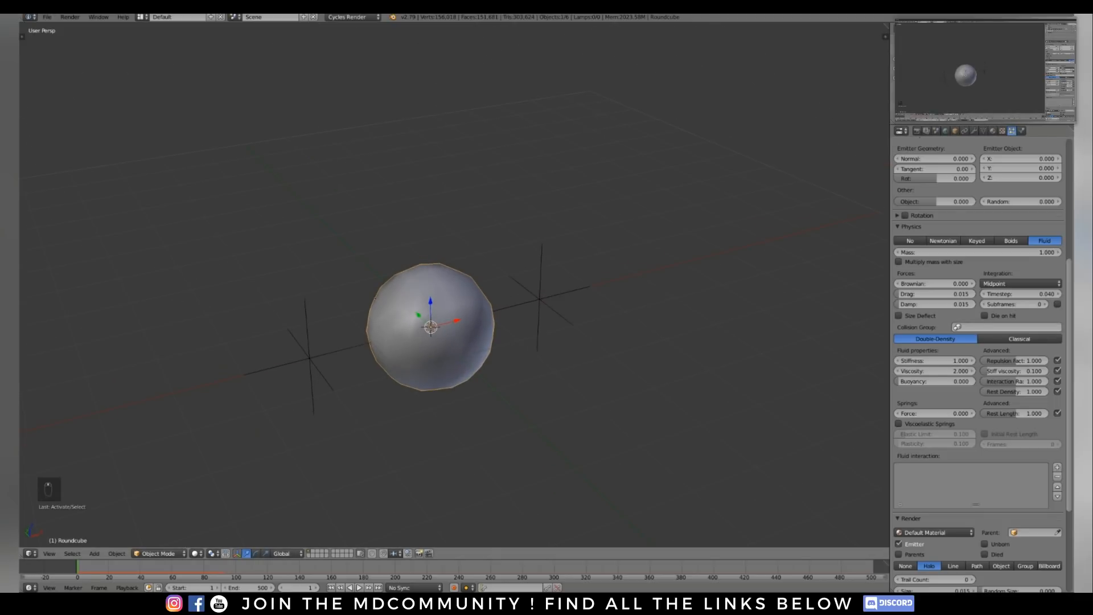
pyautogui.click(977, 252)
pyautogui.write('2.5')
pyautogui.press('Return')
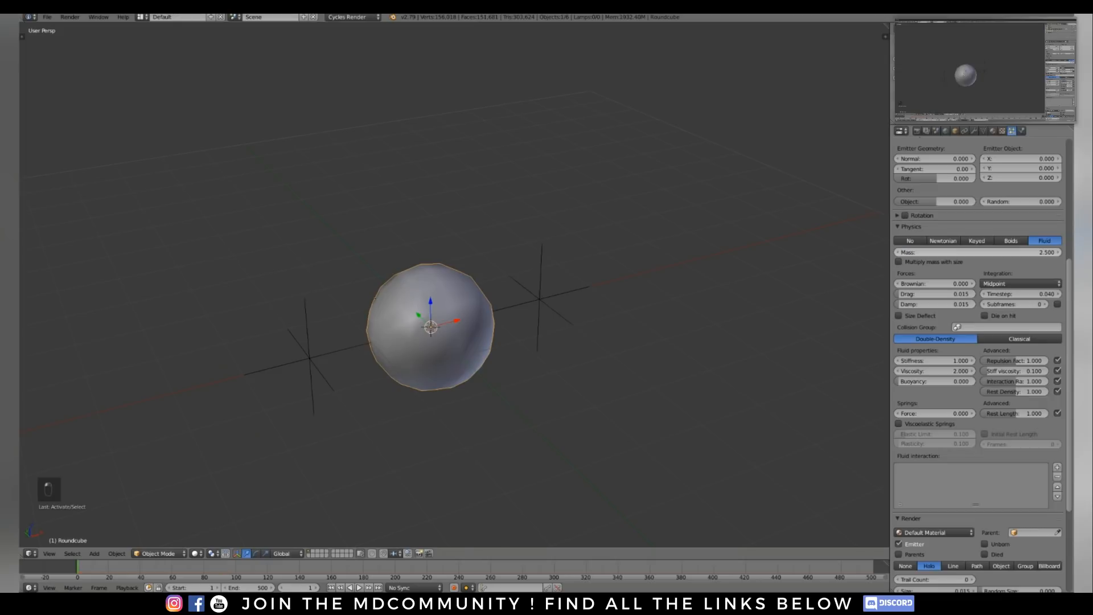
# Play the simulation with the heavier particles, deselect everything, view the result from a lower angle and rewind to the first frame
pyautogui.hotkey('alt', 'a')
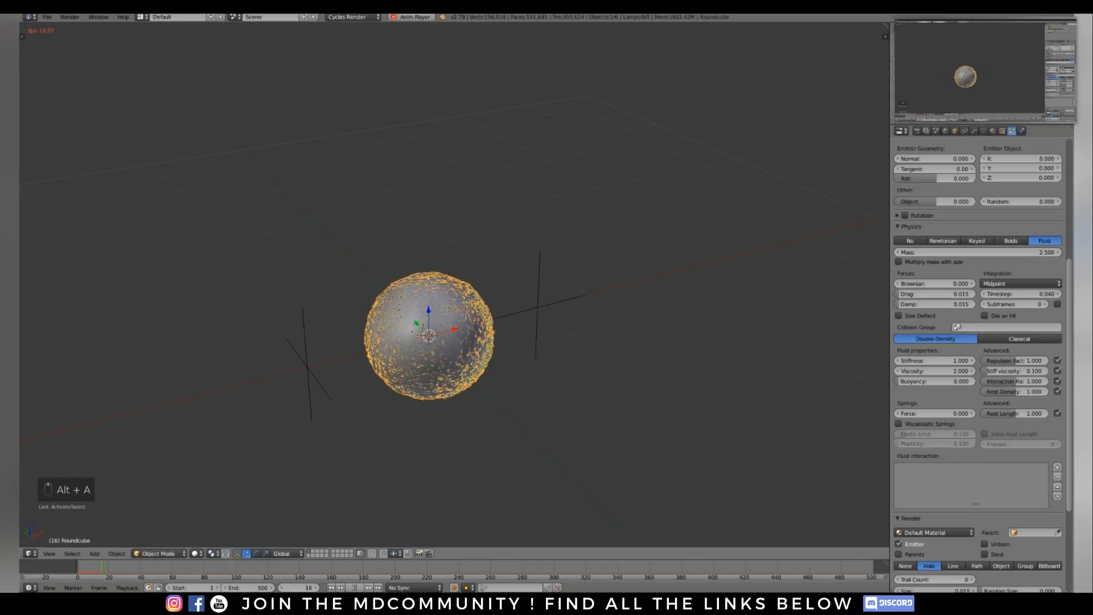
pyautogui.press('a')
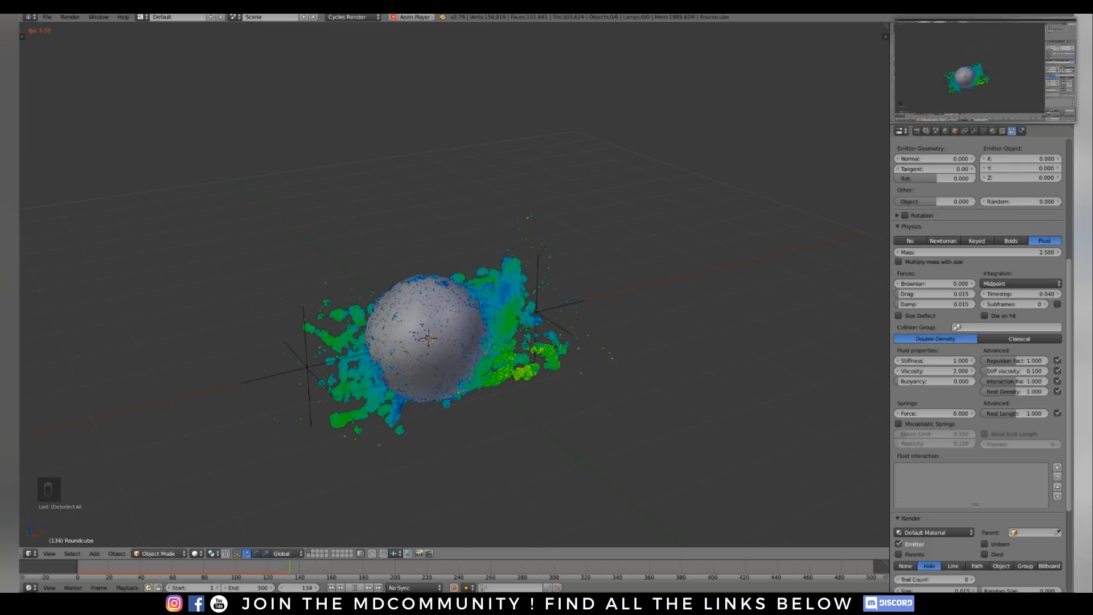
pyautogui.moveTo(433, 341); pyautogui.dragTo(468, 310, button='middle')
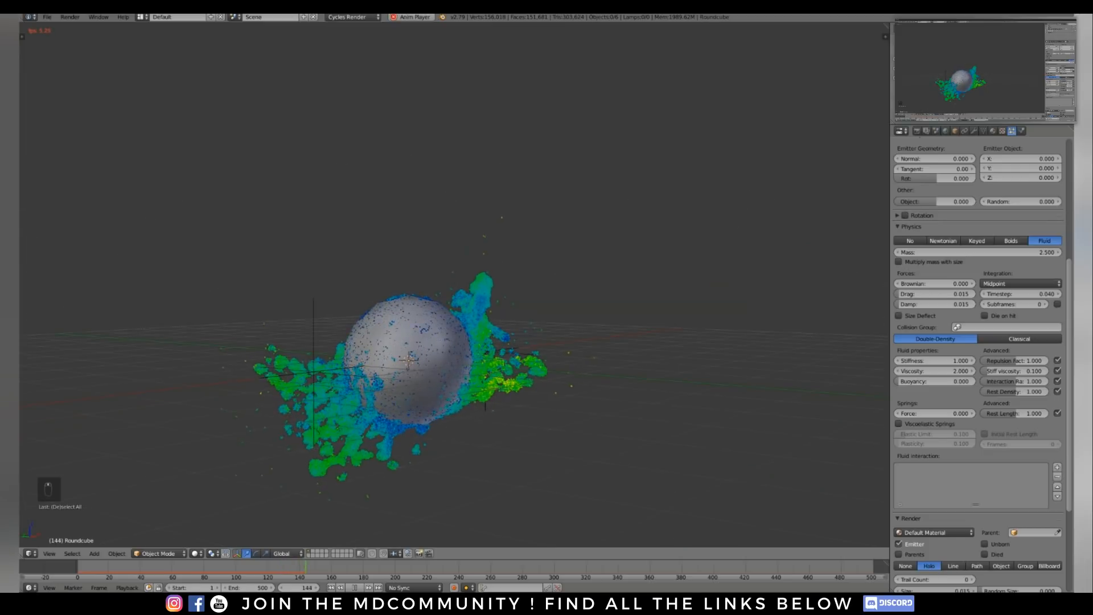
pyautogui.hotkey('alt', 'a')
pyautogui.hotkey('shift', 'Left')
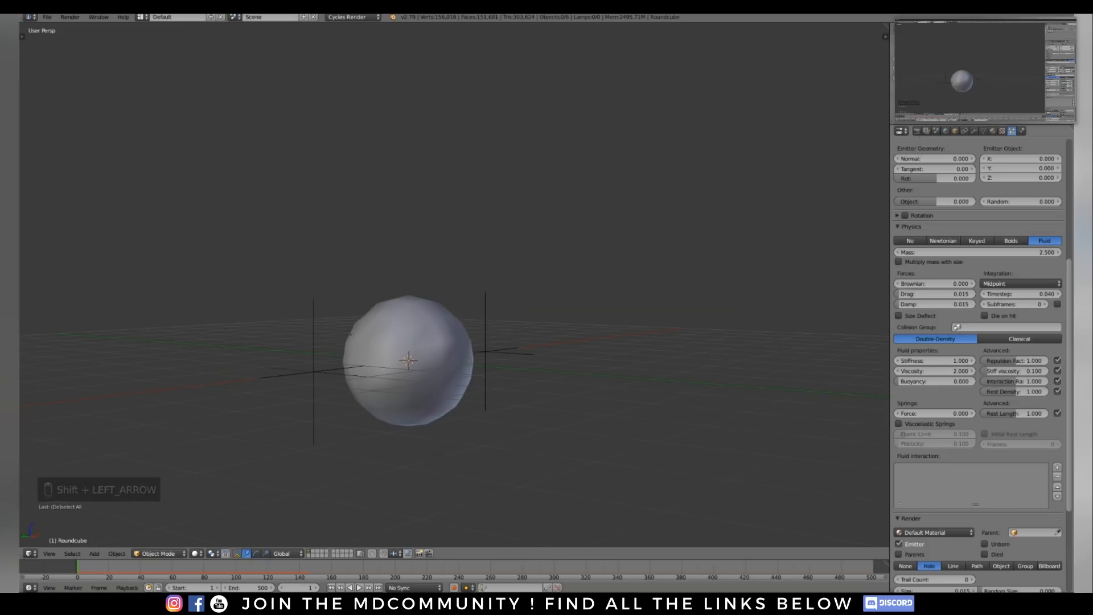
# Set the fluid stiffness to 0.5 and the viscosity to 2.5 for the round cube's particles
pyautogui.click(935, 361)
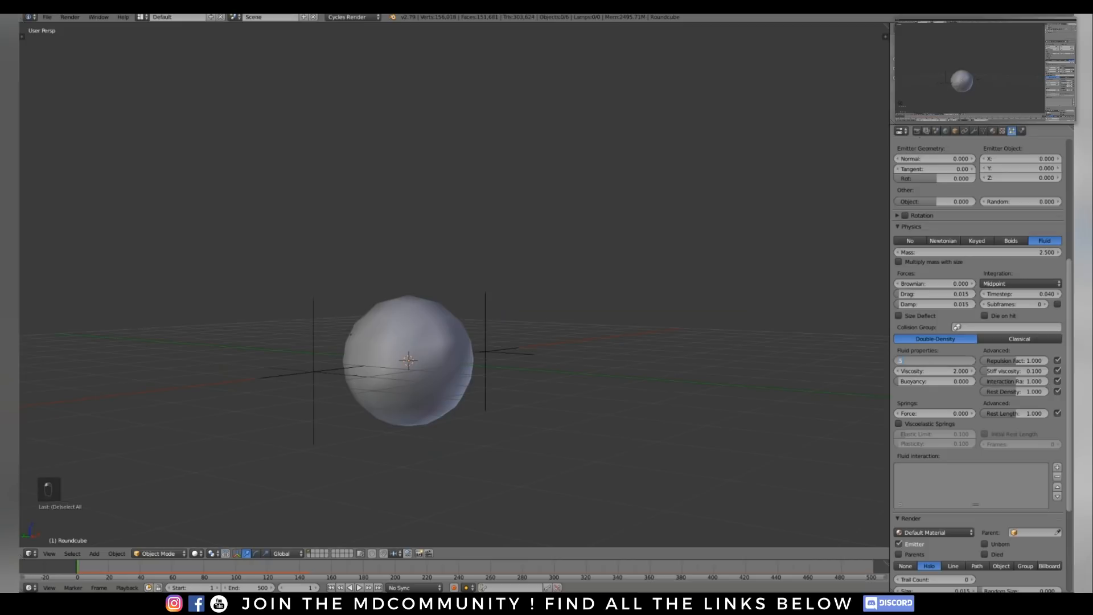
pyautogui.write('0.5')
pyautogui.press('Return')
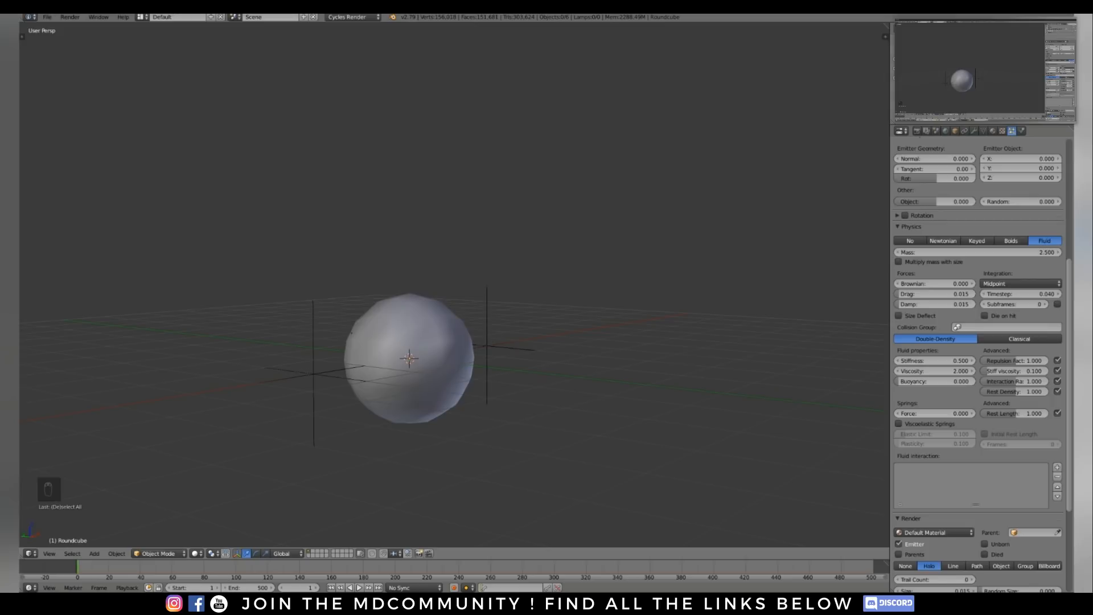
pyautogui.click(935, 371)
pyautogui.write('2.5')
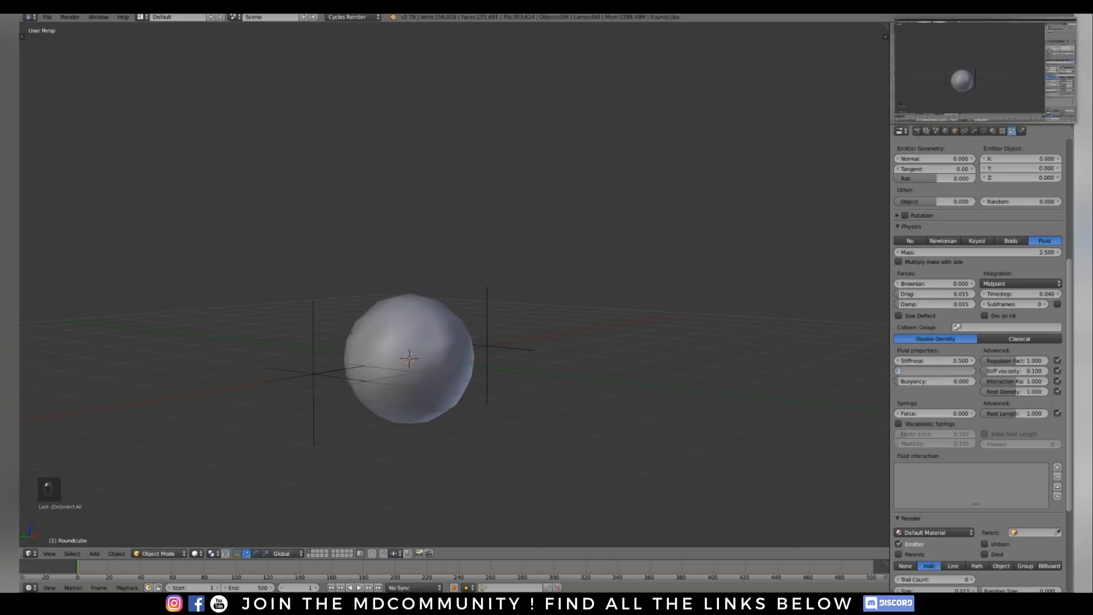
pyautogui.press('Return')
pyautogui.keyDown('shift'); pyautogui.moveTo(456, 342); pyautogui.dragTo(452, 345, button='middle'); pyautogui.keyUp('shift')
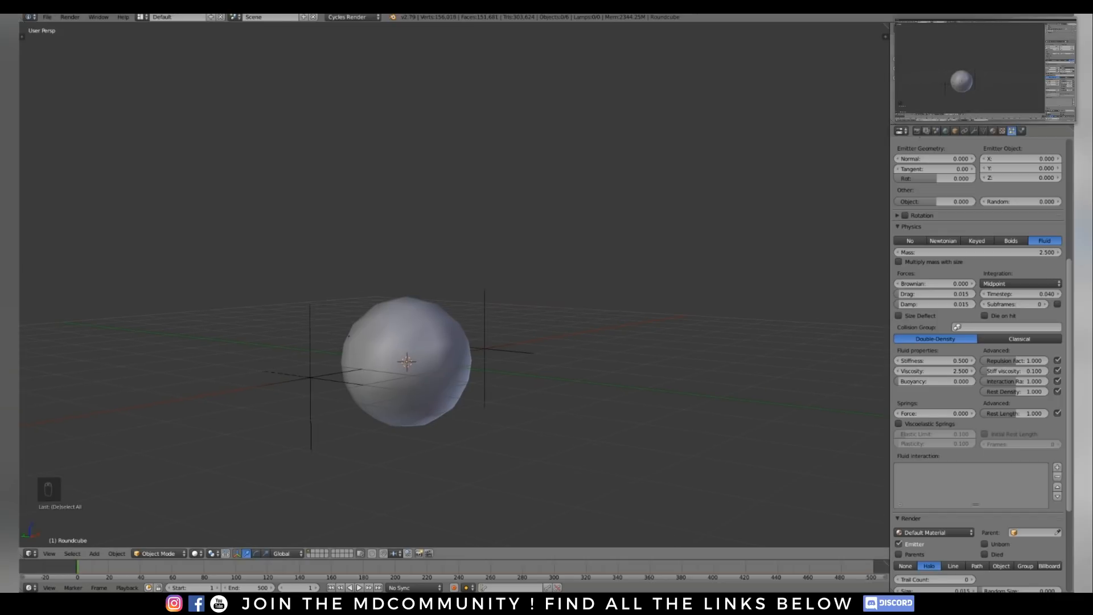
pyautogui.moveTo(455, 341); pyautogui.dragTo(478, 336, button='middle')
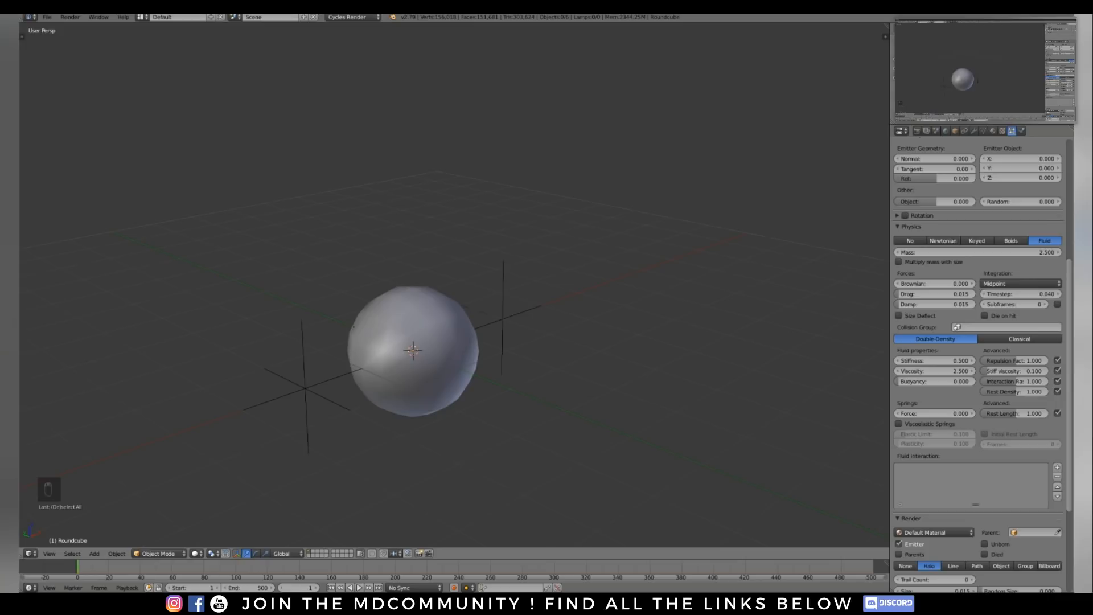
pyautogui.moveTo(456, 342); pyautogui.dragTo(483, 329, button='middle')
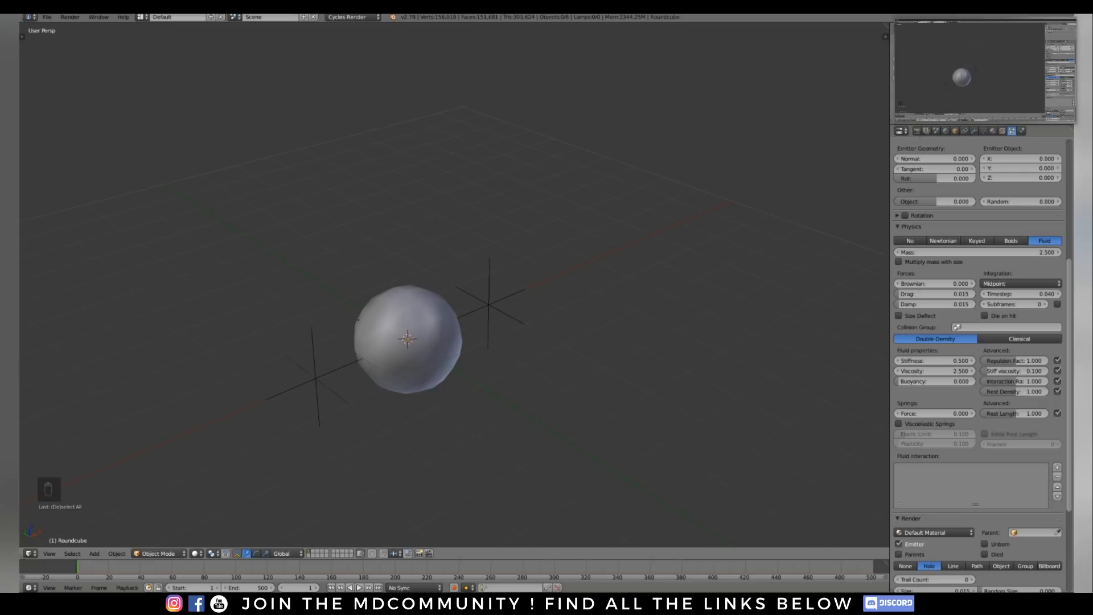
# Play the simulation with the new stiffness and viscosity, view the particles from several angles, then stop and rewind to the first frame
pyautogui.hotkey('alt', 'a')
pyautogui.moveTo(483, 330); pyautogui.dragTo(496, 320, button='middle')
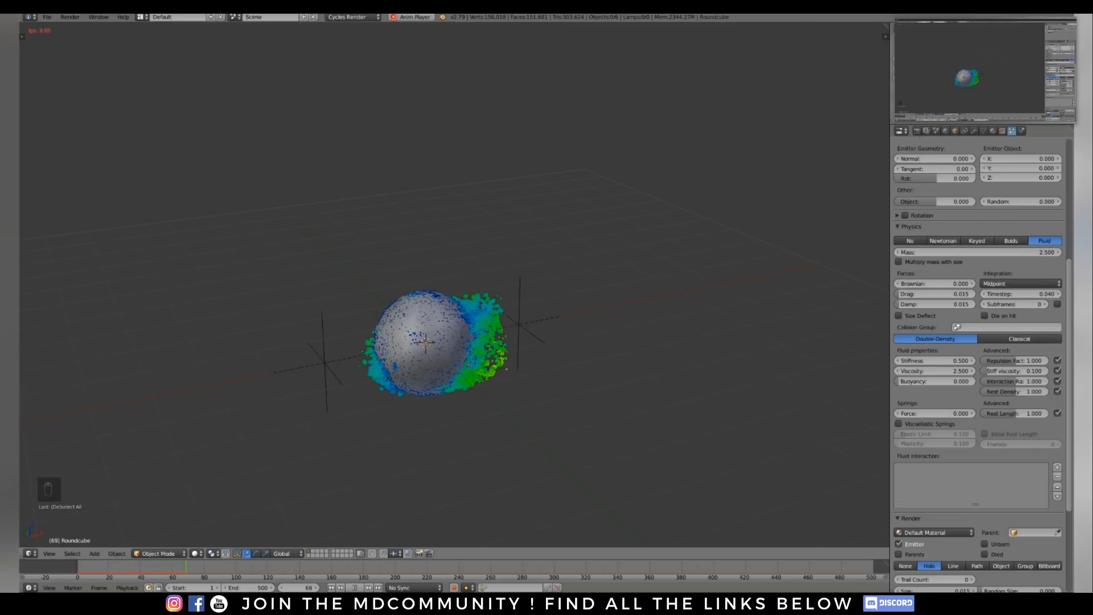
pyautogui.scroll(2, 426, 343)
pyautogui.moveTo(426, 342); pyautogui.dragTo(706, 302, button='middle')
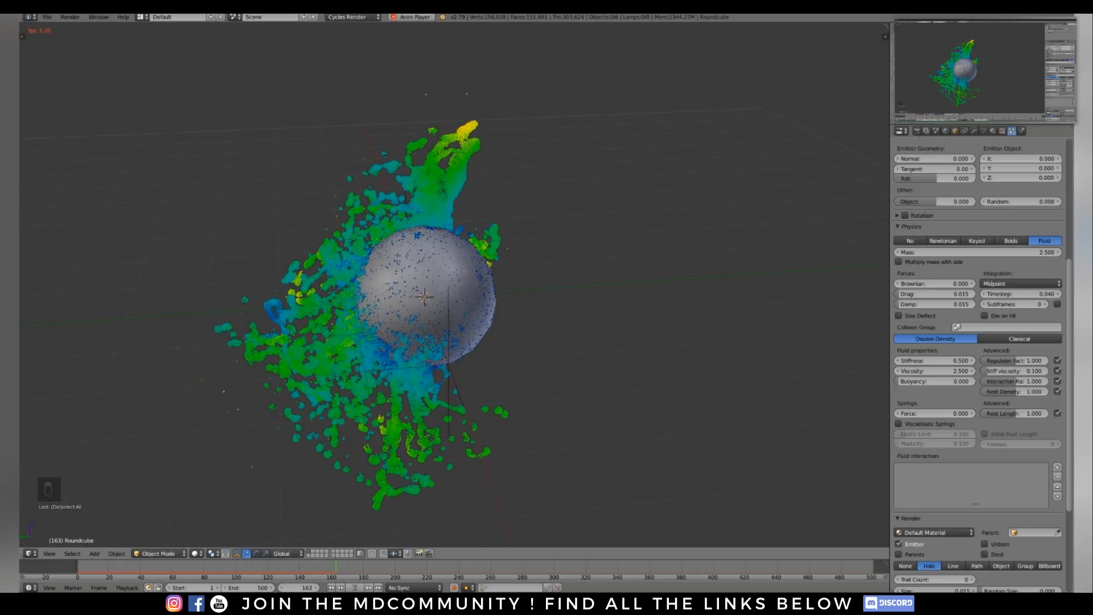
pyautogui.moveTo(425, 297); pyautogui.dragTo(491, 297, button='middle')
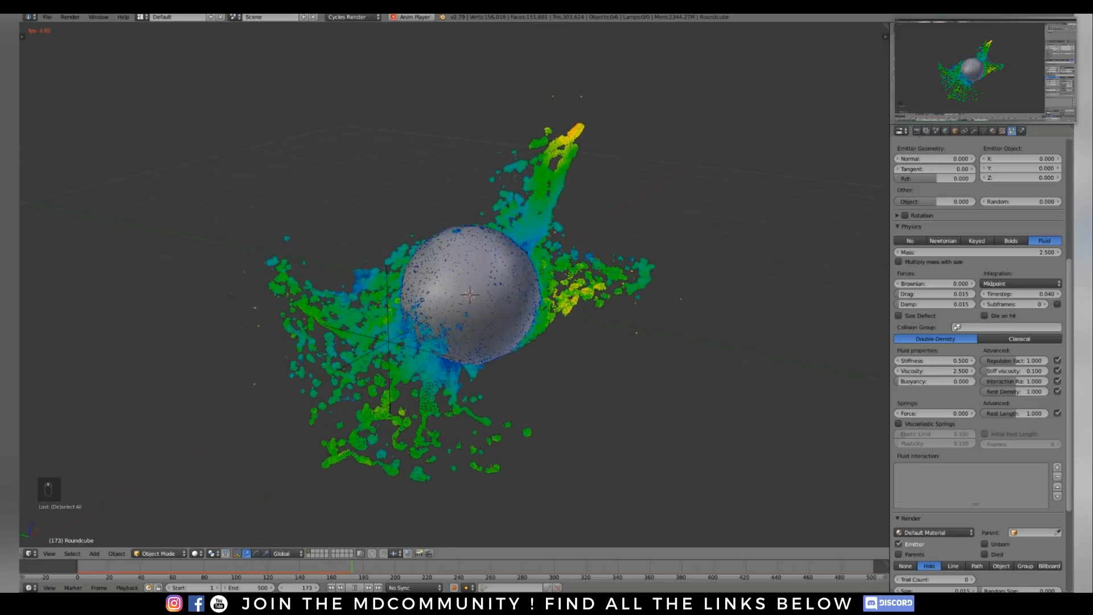
pyautogui.hotkey('alt', 'a')
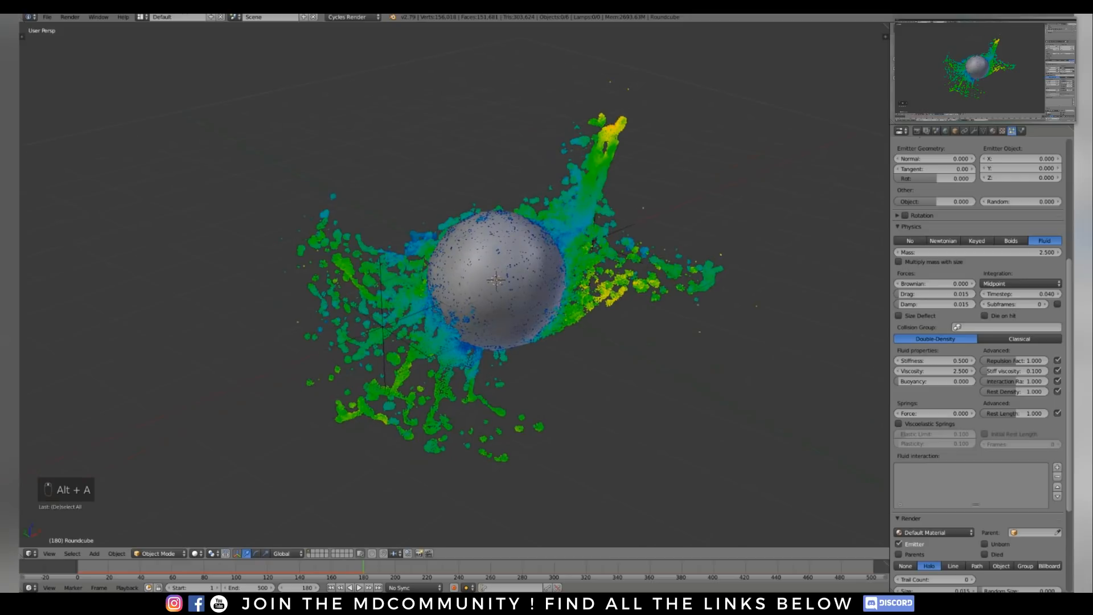
pyautogui.hotkey('shift', 'Left')
pyautogui.scroll(-3, 513, 336)
pyautogui.moveTo(513, 336); pyautogui.dragTo(495, 365, button='middle')
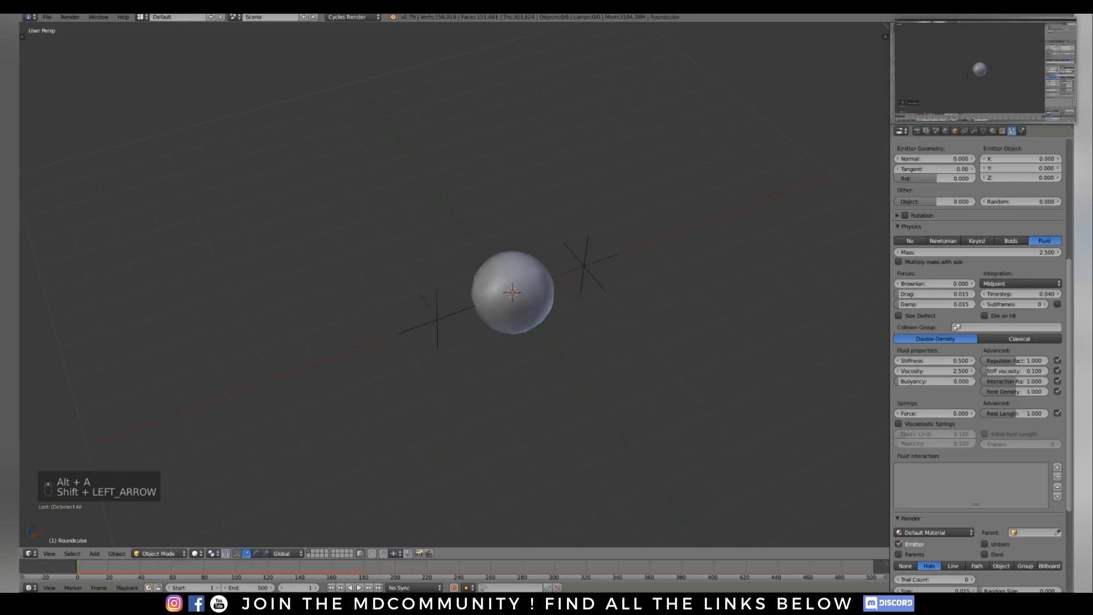
# Add a cube mesh at the round cube's centre and scale its geometry up by a factor of 10 in Edit Mode
pyautogui.rightClick(474, 276)
pyautogui.hotkey('shift', 'a')
pyautogui.hotkey('shift', 'a')
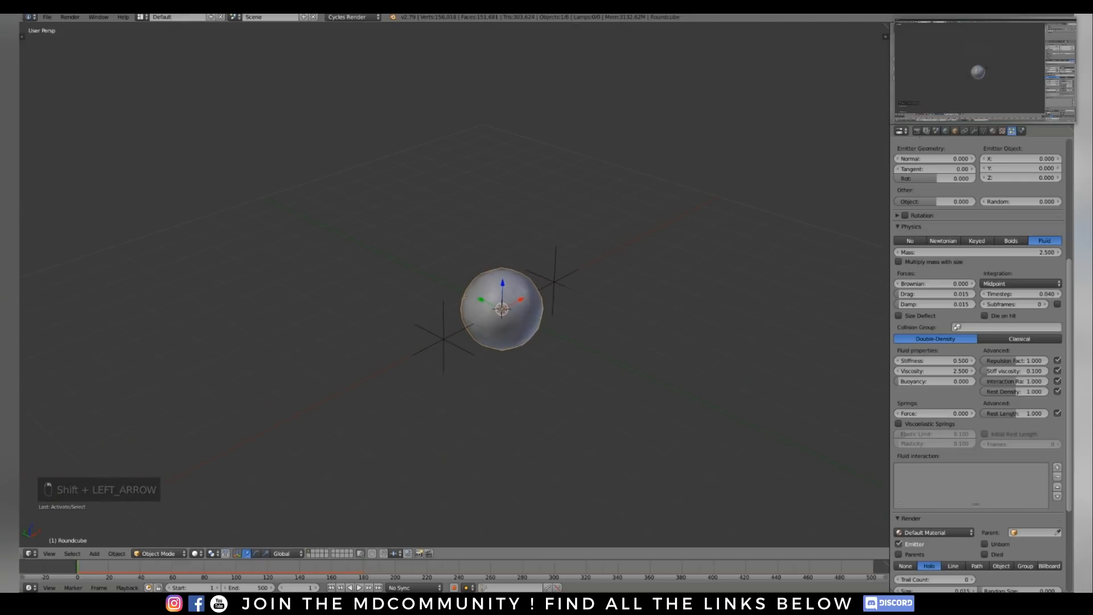
pyautogui.moveTo(525, 209)
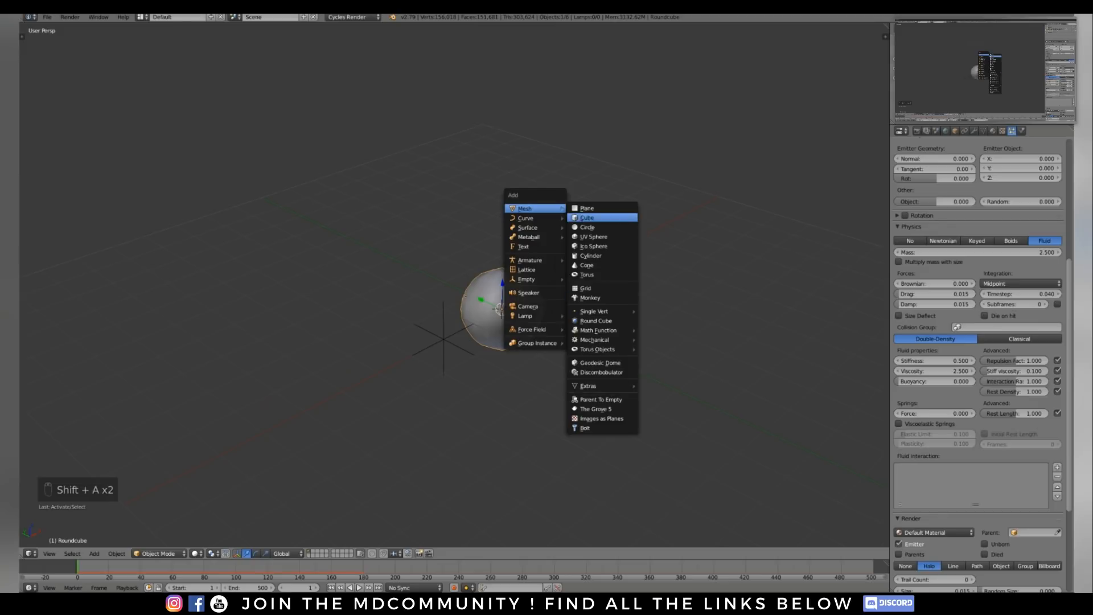
pyautogui.click(587, 218)
pyautogui.press('Tab')
pyautogui.press('s')
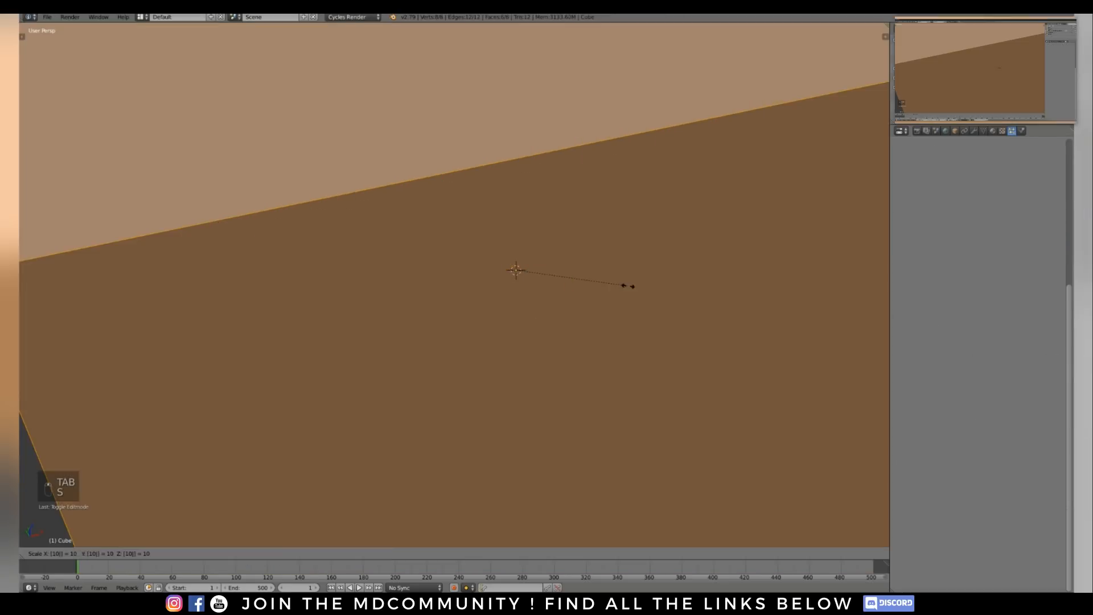
pyautogui.click(627, 285)
# Scale the cube's geometry by 0.5, shrink it slightly further freehand, and return to Object Mode
pyautogui.press('Tab')
pyautogui.press('Tab')
pyautogui.write('s5')
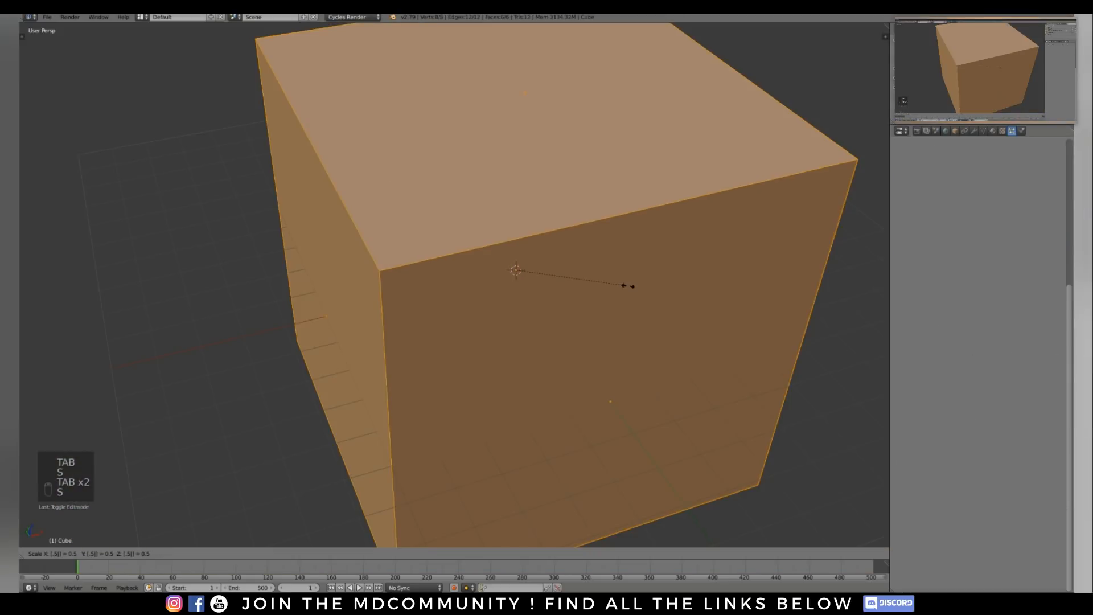
pyautogui.press('Return')
pyautogui.press('Tab')
pyautogui.moveTo(512, 285); pyautogui.dragTo(449, 272, button='middle')
pyautogui.press('Tab')
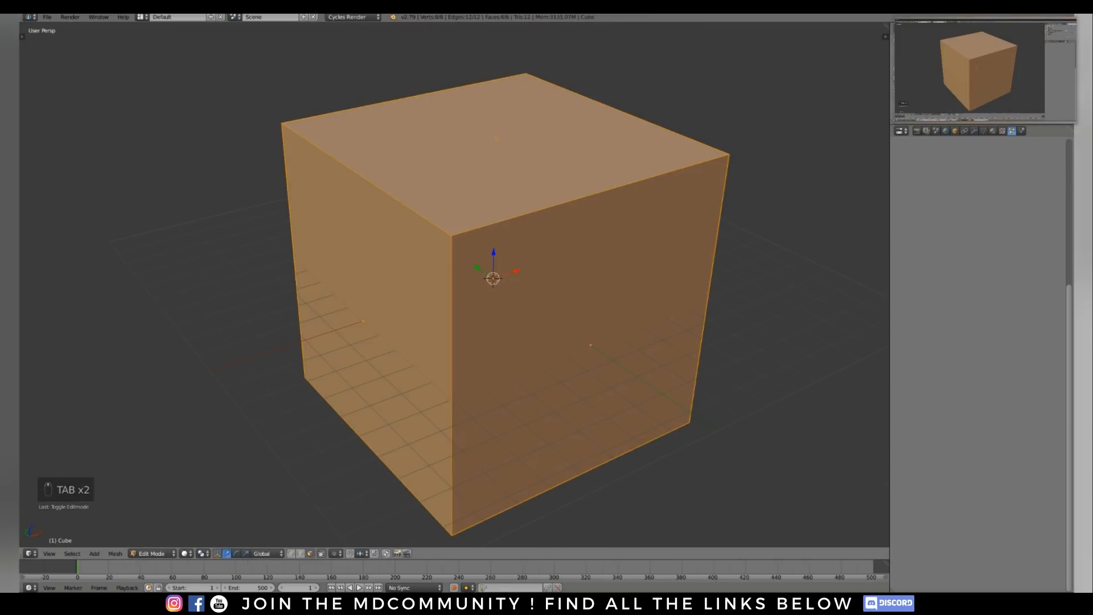
pyautogui.press('s')
pyautogui.click(598, 296)
pyautogui.press('Tab')
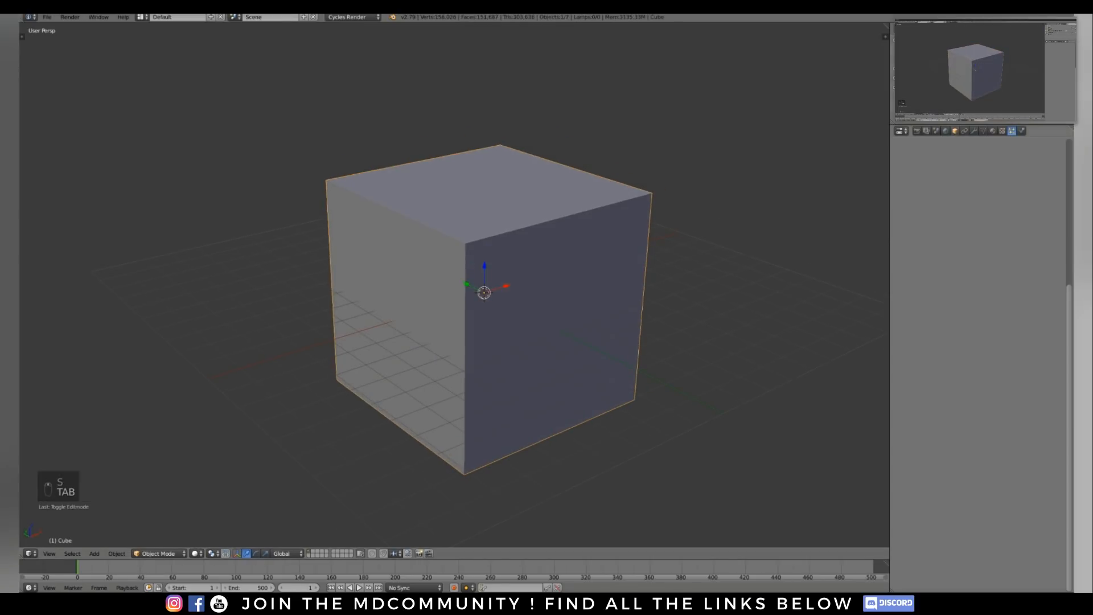
# Enable Collision physics on the large cube so it can contain the particles
pyautogui.click(1021, 131)
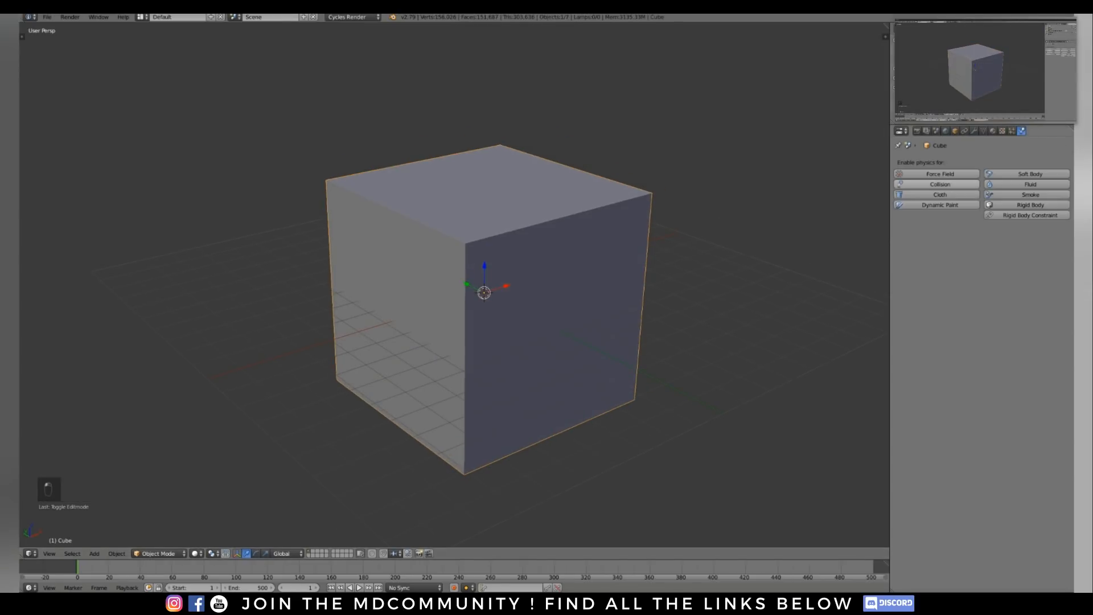
pyautogui.click(941, 184)
pyautogui.keyDown('shift'); pyautogui.moveTo(513, 342); pyautogui.dragTo(490, 311, button='middle'); pyautogui.keyUp('shift')
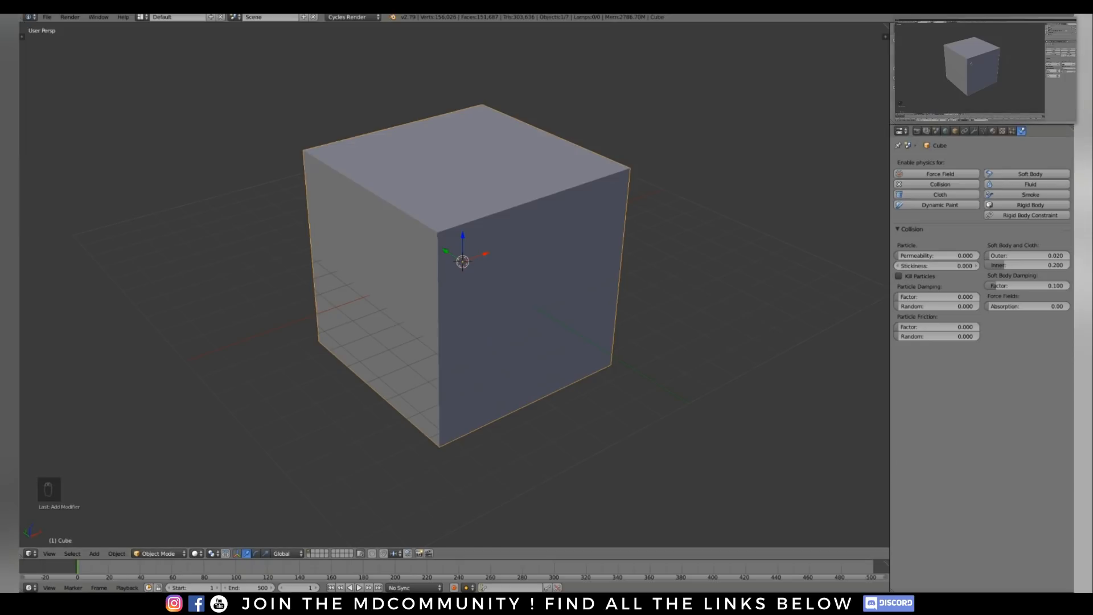
pyautogui.moveTo(490, 311)
pyautogui.keyDown('shift'); pyautogui.mouseDown(button='middle')
pyautogui.moveTo(478, 319)
pyautogui.moveTo(482, 305)
pyautogui.moveTo(482, 322)
pyautogui.mouseUp(button='middle'); pyautogui.keyUp('shift')
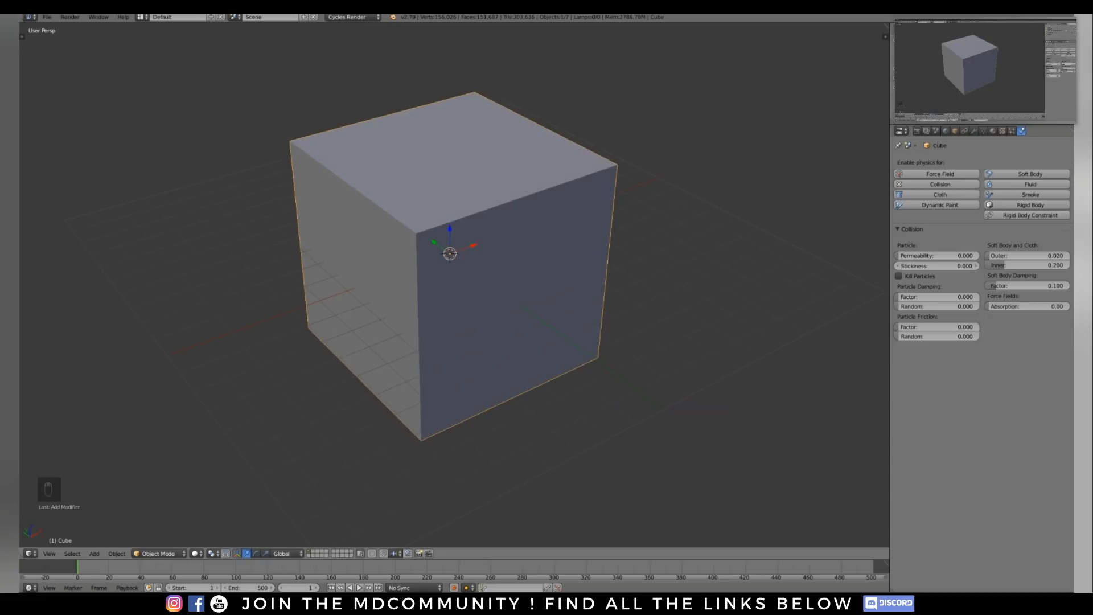
# Set the large cube's maximum draw type to Bounds so the round cube inside can be seen
pyautogui.click(954, 130)
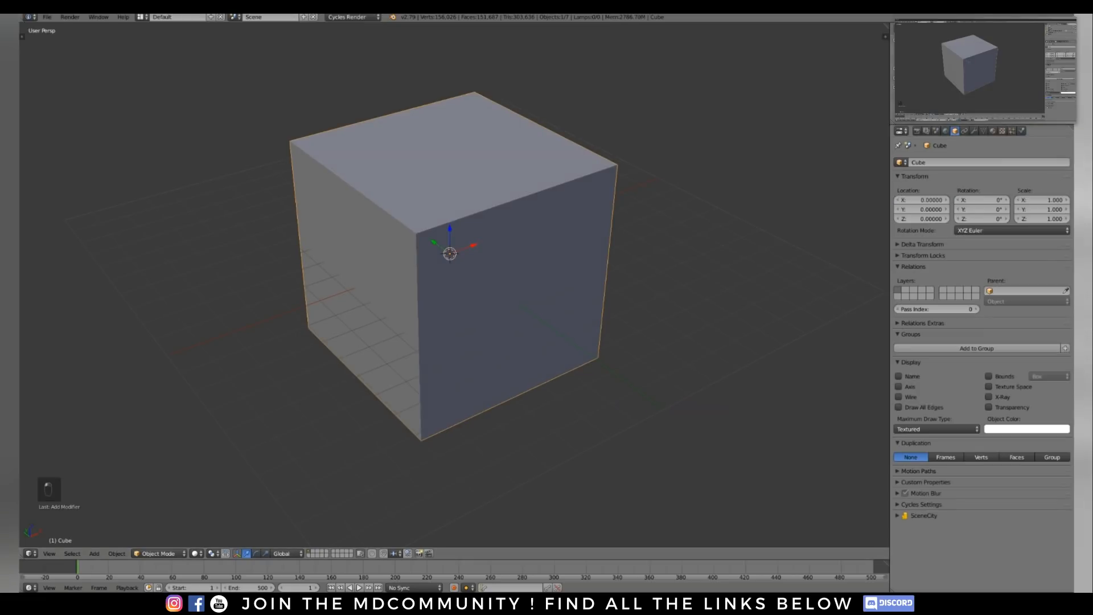
pyautogui.click(937, 429)
pyautogui.click(937, 419)
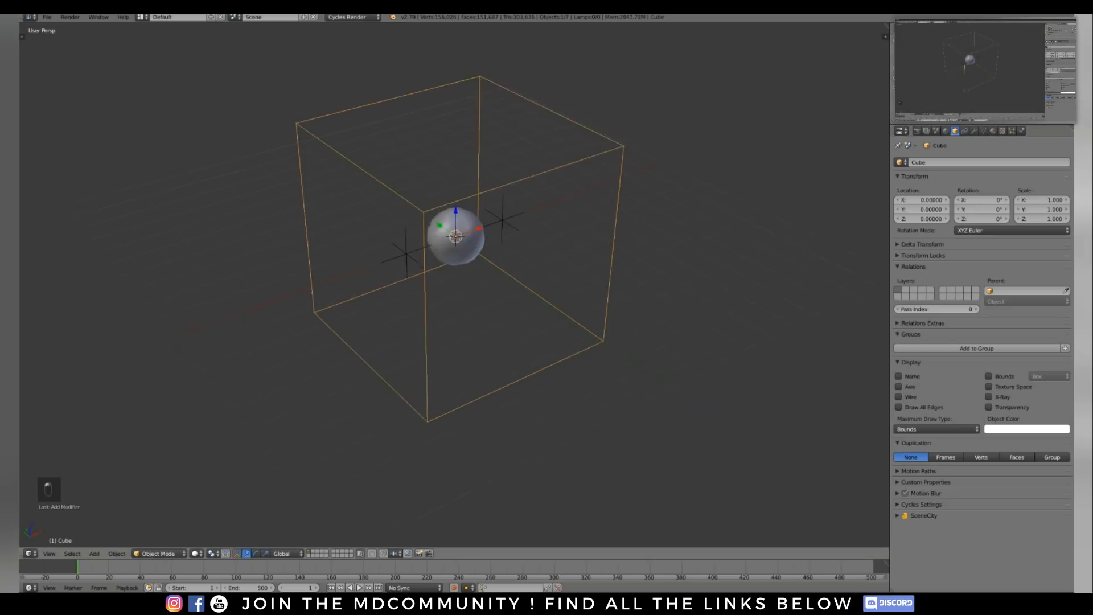
pyautogui.keyDown('shift'); pyautogui.moveTo(483, 273); pyautogui.dragTo(482, 334, button='middle'); pyautogui.keyUp('shift')
pyautogui.scroll(1, 486, 320)
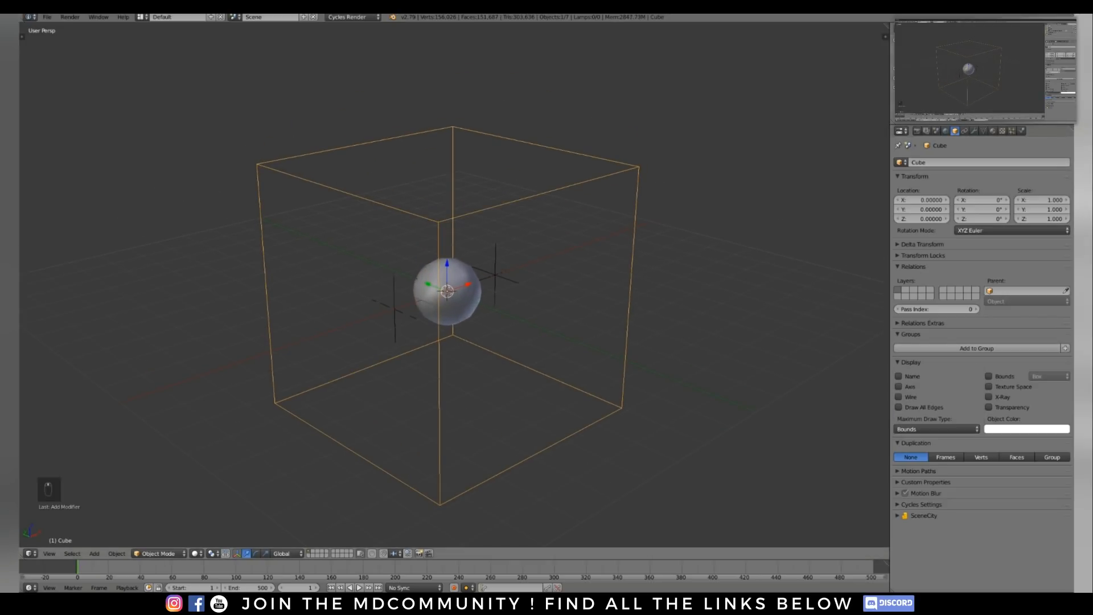
# Play the simulation inside the cube and open the physics settings of the turbulence field at X 2
pyautogui.hotkey('alt', 'a')
pyautogui.moveTo(481, 334); pyautogui.dragTo(456, 339, button='middle')
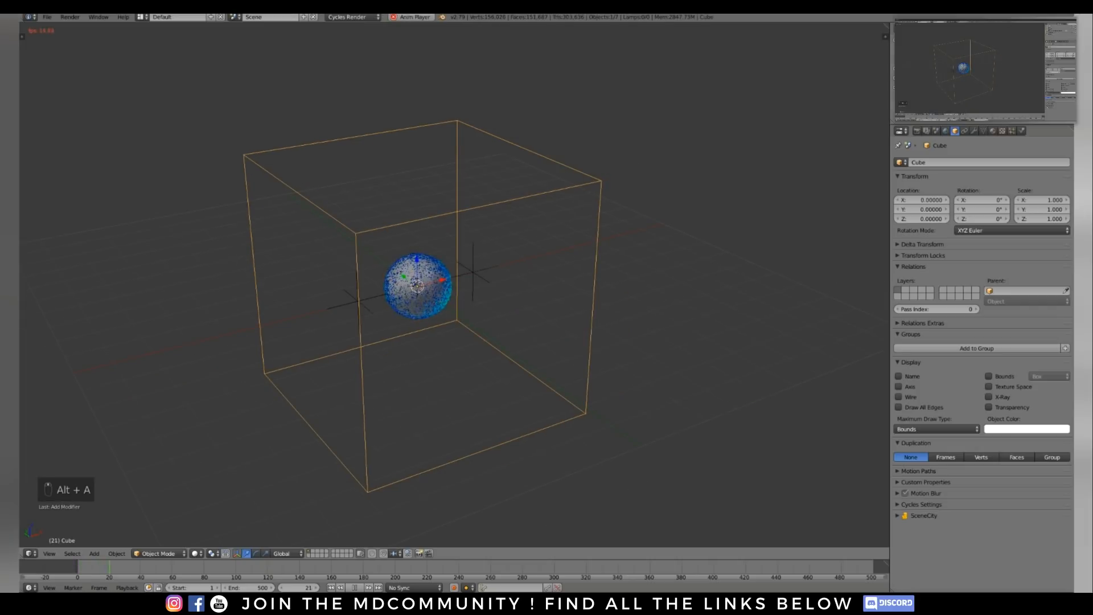
pyautogui.rightClick(473, 272)
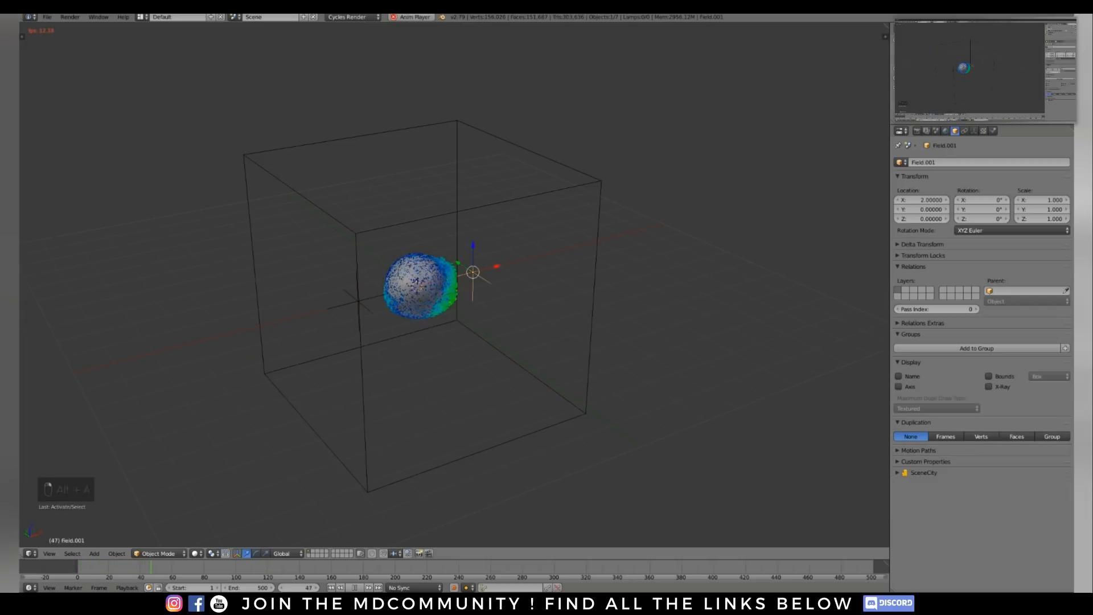
pyautogui.click(993, 130)
pyautogui.moveTo(455, 285); pyautogui.dragTo(490, 296, button='middle')
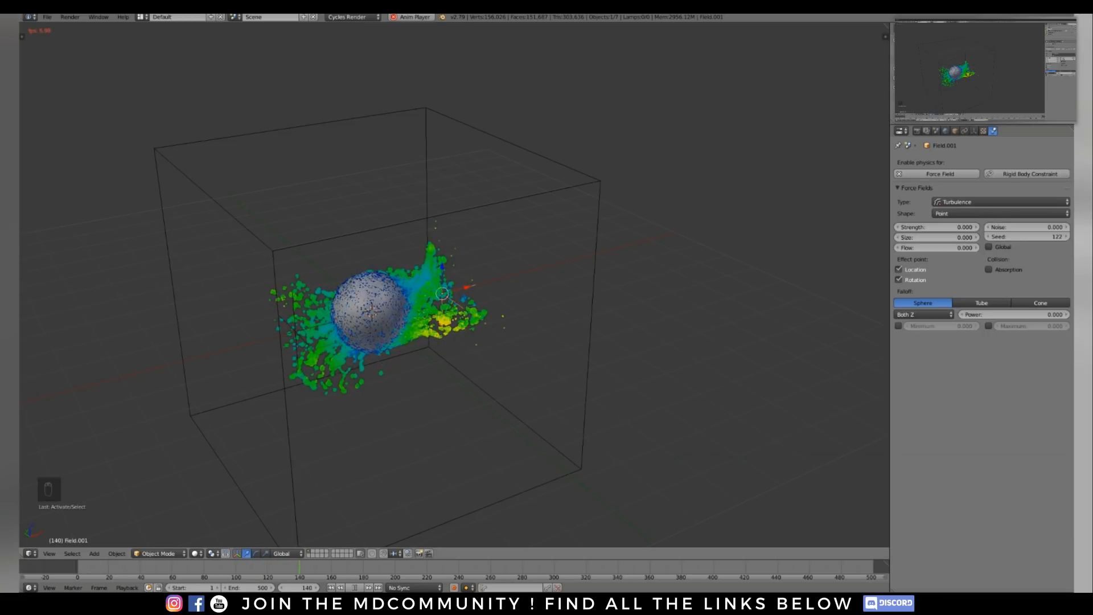
pyautogui.keyDown('shift'); pyautogui.moveTo(444, 284); pyautogui.dragTo(464, 270, button='middle'); pyautogui.keyUp('shift')
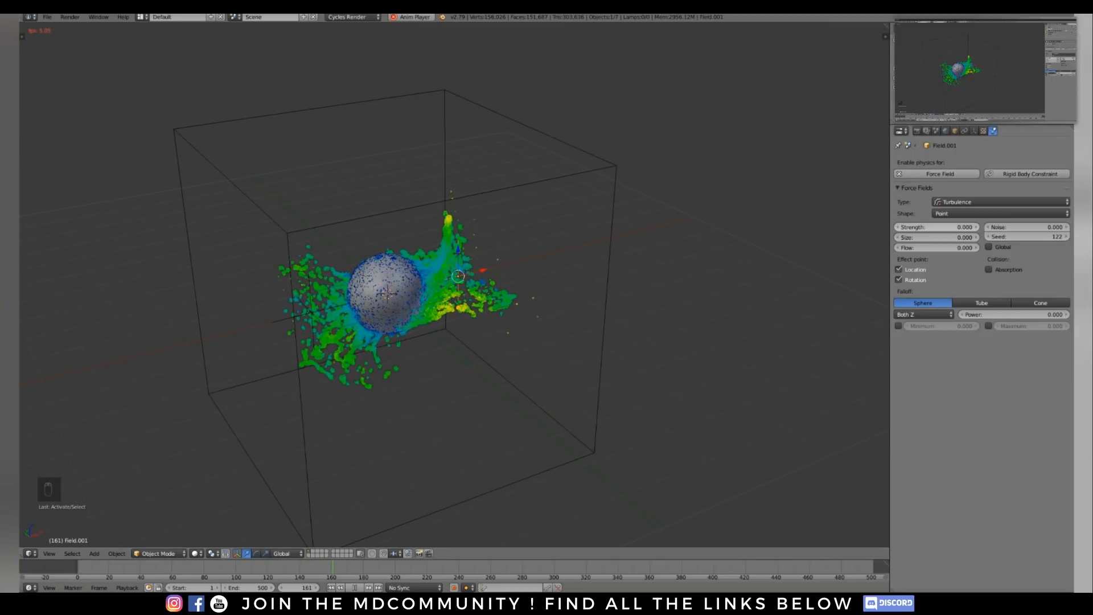
# Set the turbulence field's strength to 1.5 and its size to 1.15 while the simulation plays
pyautogui.click(937, 226)
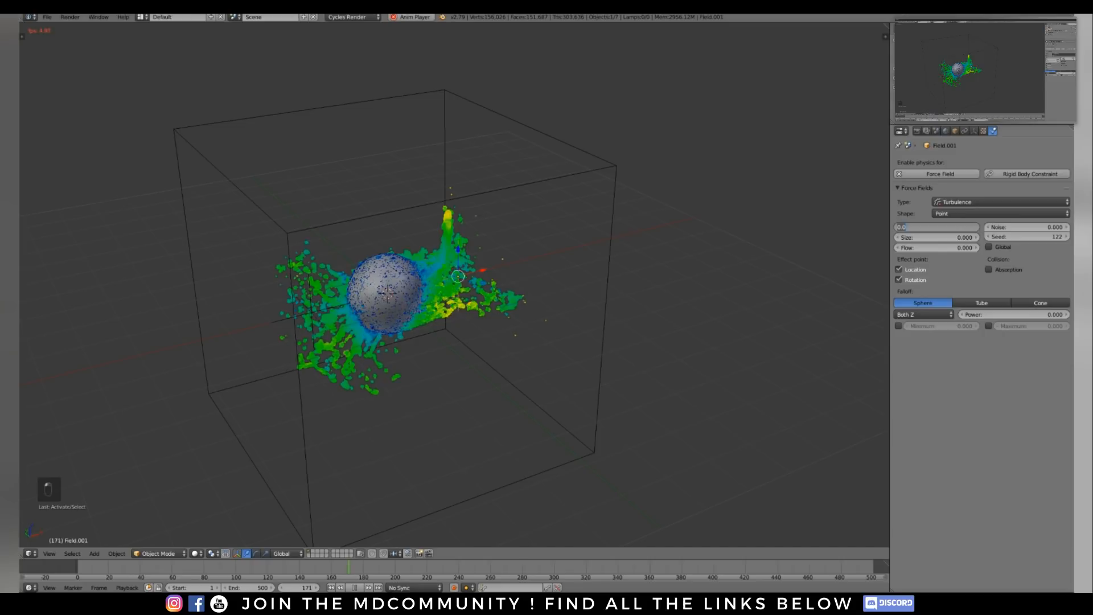
pyautogui.write('1.5')
pyautogui.press('Return')
pyautogui.press('Tab')
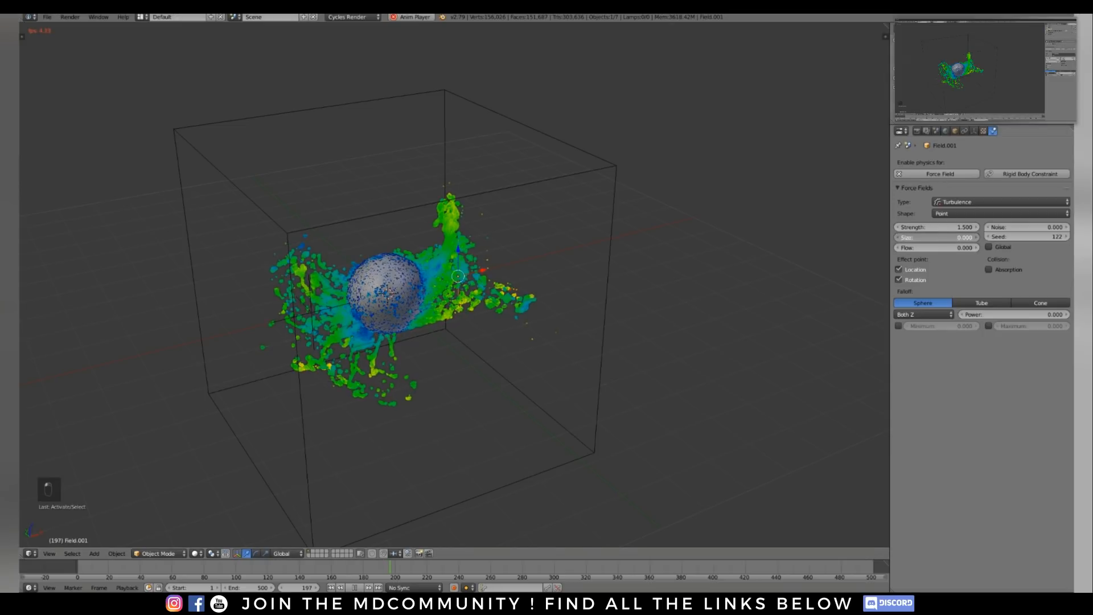
pyautogui.click(937, 237)
pyautogui.press('BackSpace')
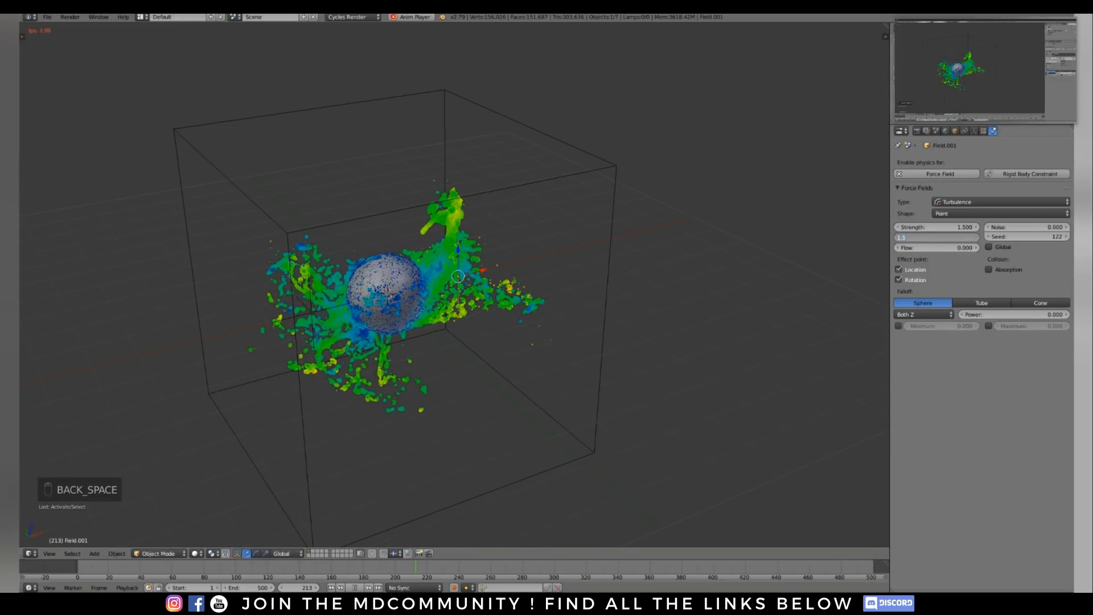
pyautogui.write('1.15')
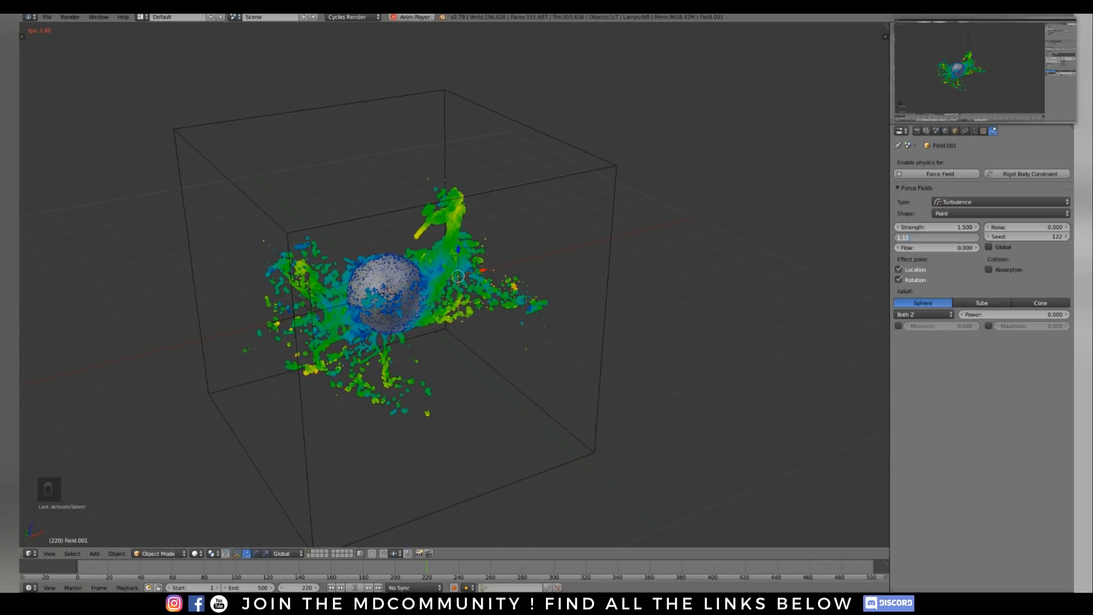
pyautogui.press('Return')
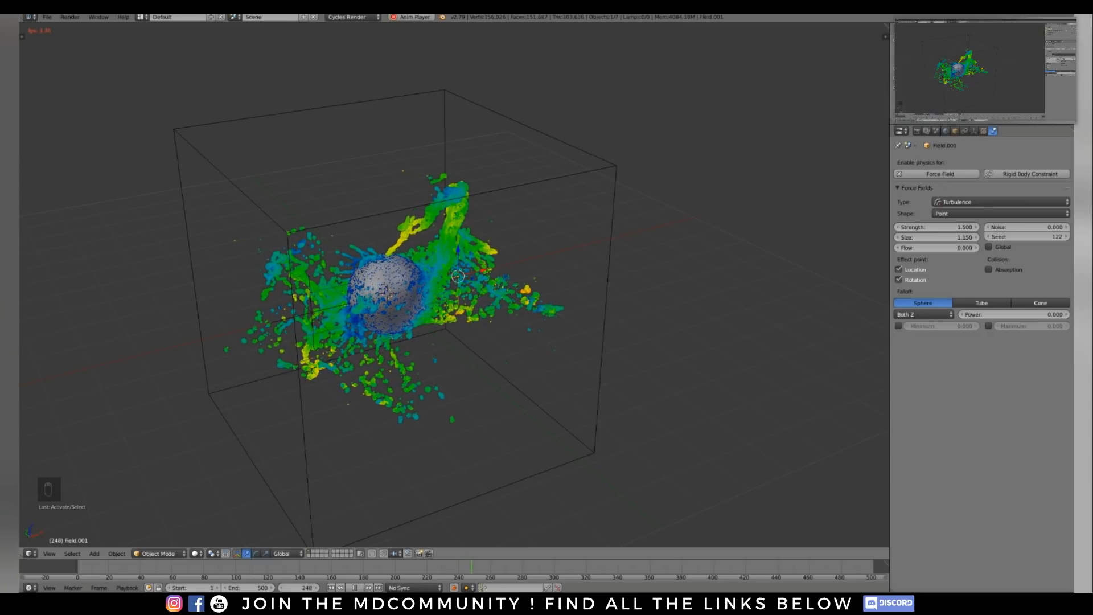
# Stop the simulation and examine how the particles spread around the round cube inside the bounding cube
pyautogui.keyDown('shift'); pyautogui.moveTo(454, 285); pyautogui.dragTo(474, 214, button='middle'); pyautogui.keyUp('shift')
pyautogui.scroll(1, 454, 285)
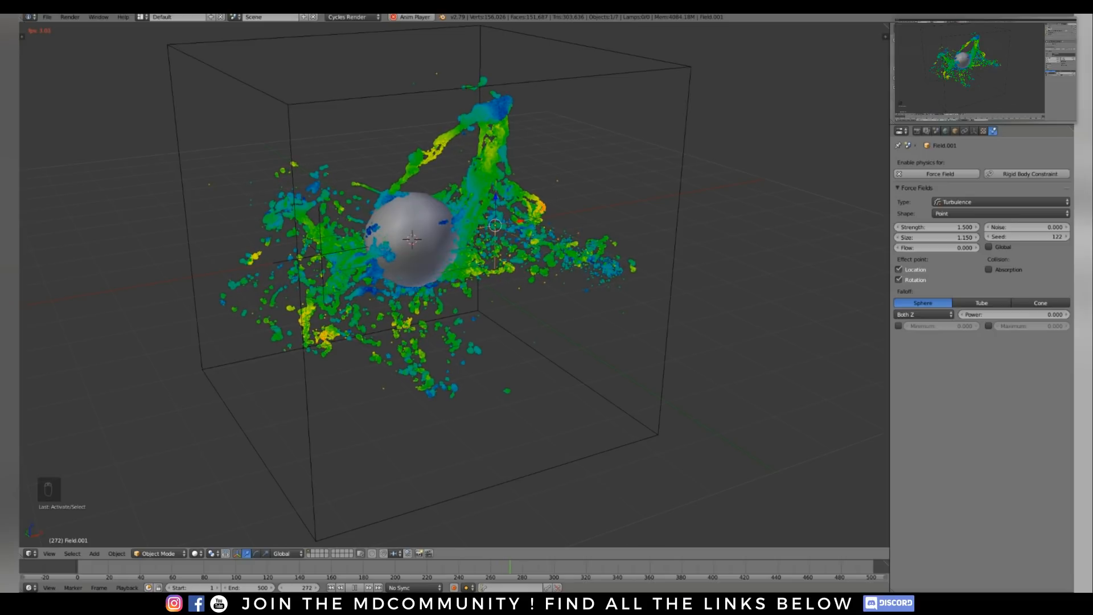
pyautogui.hotkey('alt', 'a')
pyautogui.moveTo(473, 214); pyautogui.dragTo(461, 203, button='middle')
pyautogui.keyDown('shift'); pyautogui.moveTo(471, 164); pyautogui.dragTo(466, 196, button='middle'); pyautogui.keyUp('shift')
pyautogui.scroll(1, 445, 205)
pyautogui.scroll(-1, 447, 239)
pyautogui.scroll(2, 296, 292)
pyautogui.moveTo(293, 292); pyautogui.dragTo(322, 293, button='middle')
# Animate the Z location of the turbulence field at X -2 with the driver expression #frame/100
pyautogui.rightClick(313, 294)
pyautogui.moveTo(443, 280); pyautogui.dragTo(392, 262, button='middle')
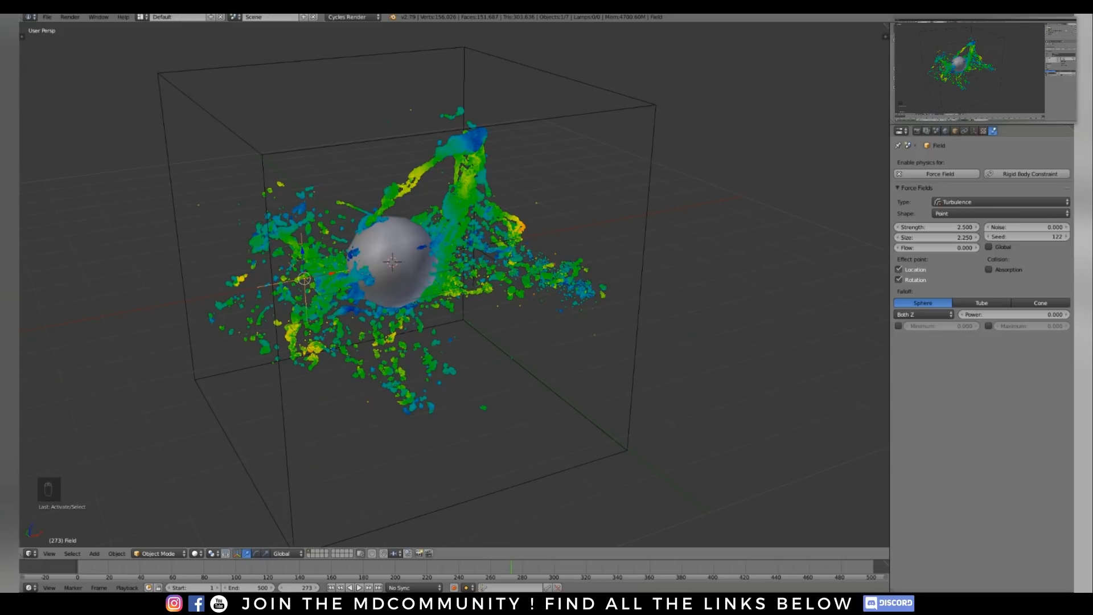
pyautogui.moveTo(393, 261); pyautogui.dragTo(482, 281, button='middle')
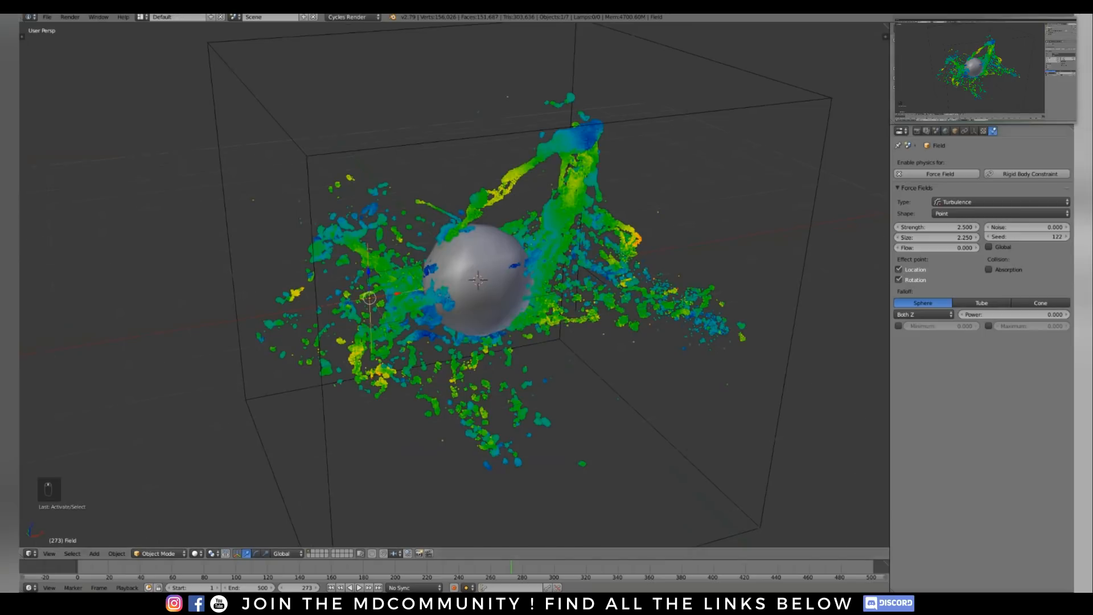
pyautogui.click(955, 131)
pyautogui.moveTo(482, 282); pyautogui.dragTo(415, 312, button='middle')
pyautogui.scroll(2, 463, 261)
pyautogui.scroll(-1, 442, 289)
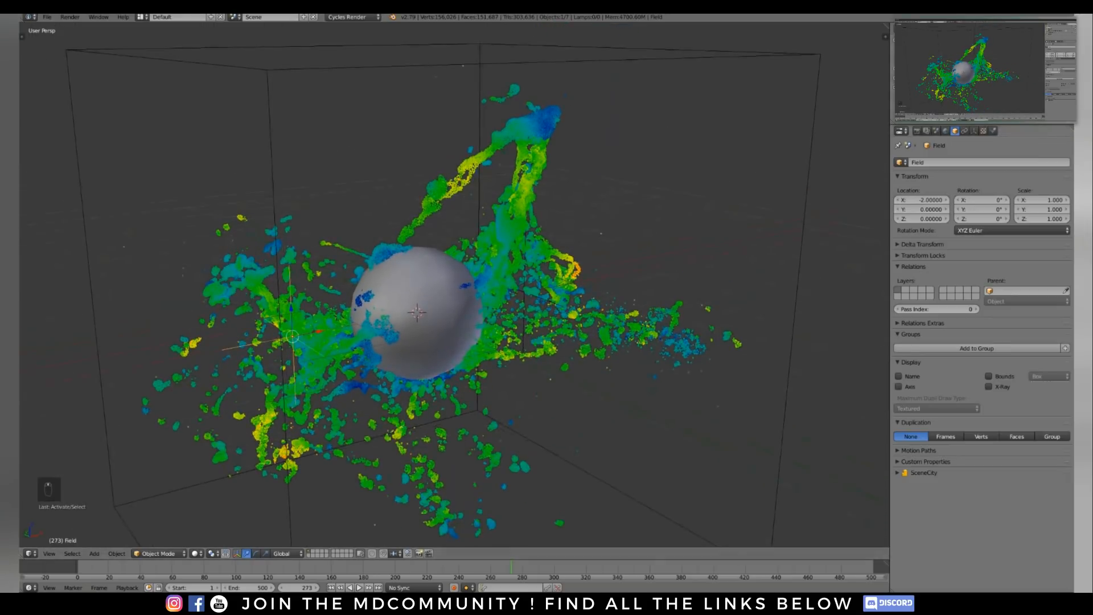
pyautogui.click(921, 219)
pyautogui.press('BackSpace')
pyautogui.write('m')
pyautogui.press('BackSpace')
pyautogui.press('BackSpace')
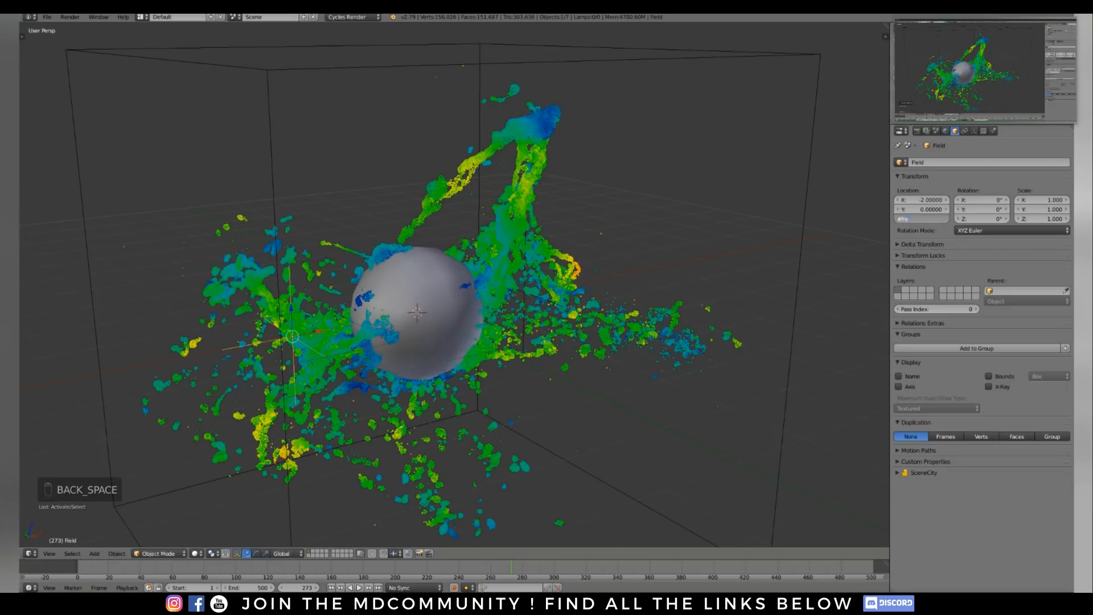
pyautogui.write('ame/100')
pyautogui.press('Return')
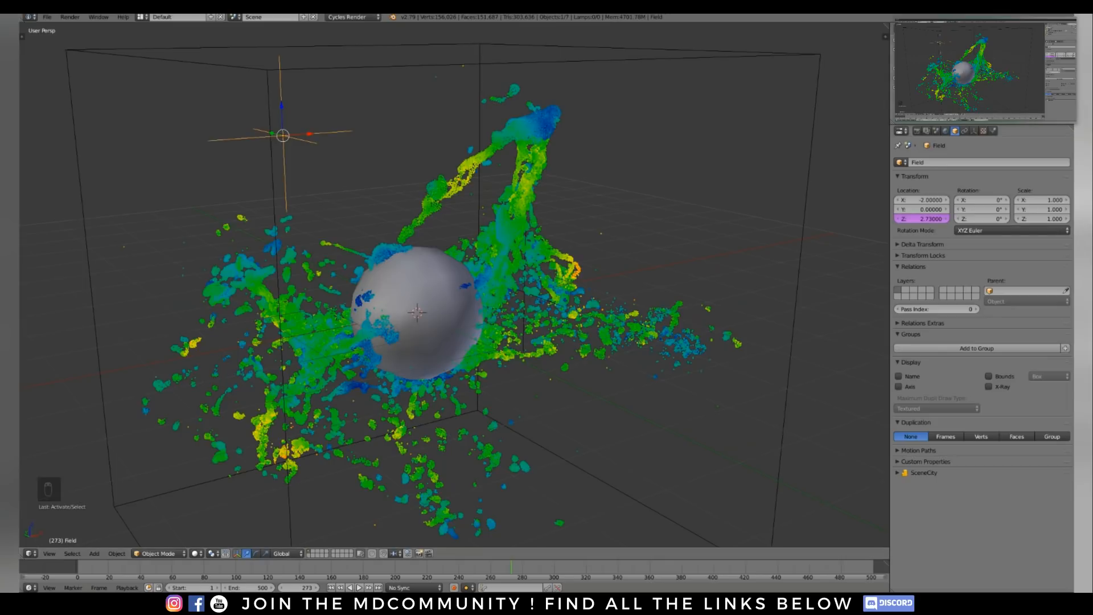
# Play the simulation from the first frame with the rising turbulence field, then stop and rewind
pyautogui.hotkey('shift', 'Left')
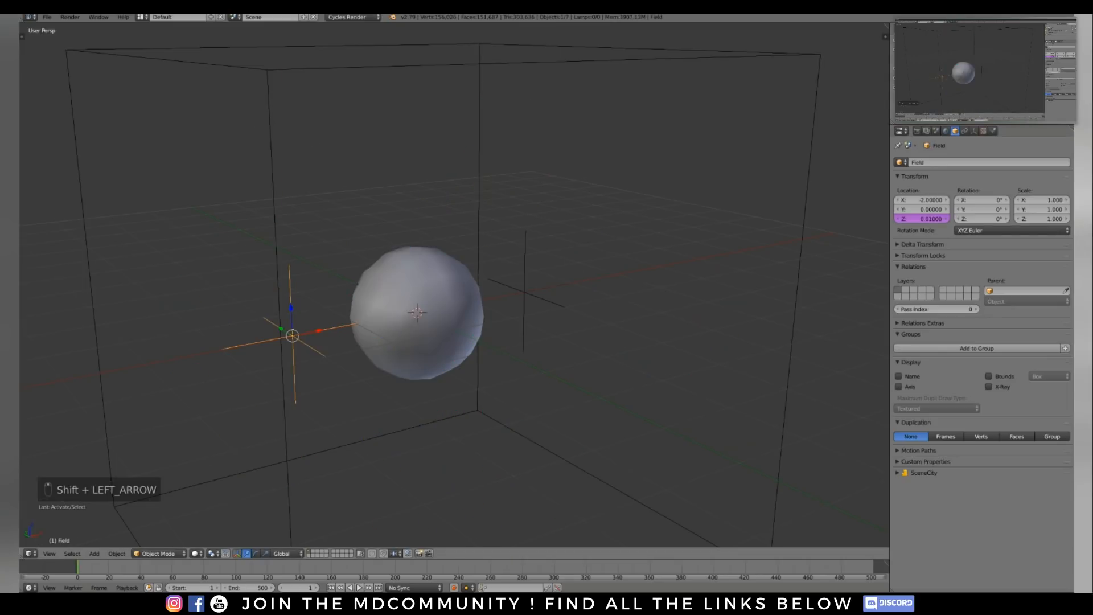
pyautogui.scroll(-2, 455, 285)
pyautogui.hotkey('alt', 'a')
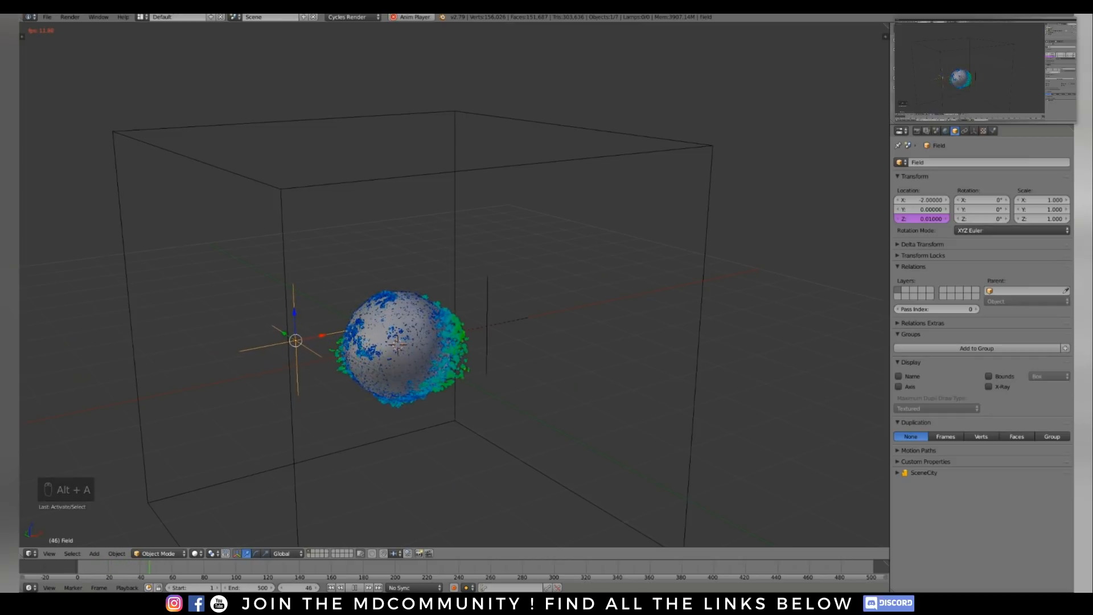
pyautogui.hotkey('alt', 'a')
pyautogui.hotkey('shift', 'Left')
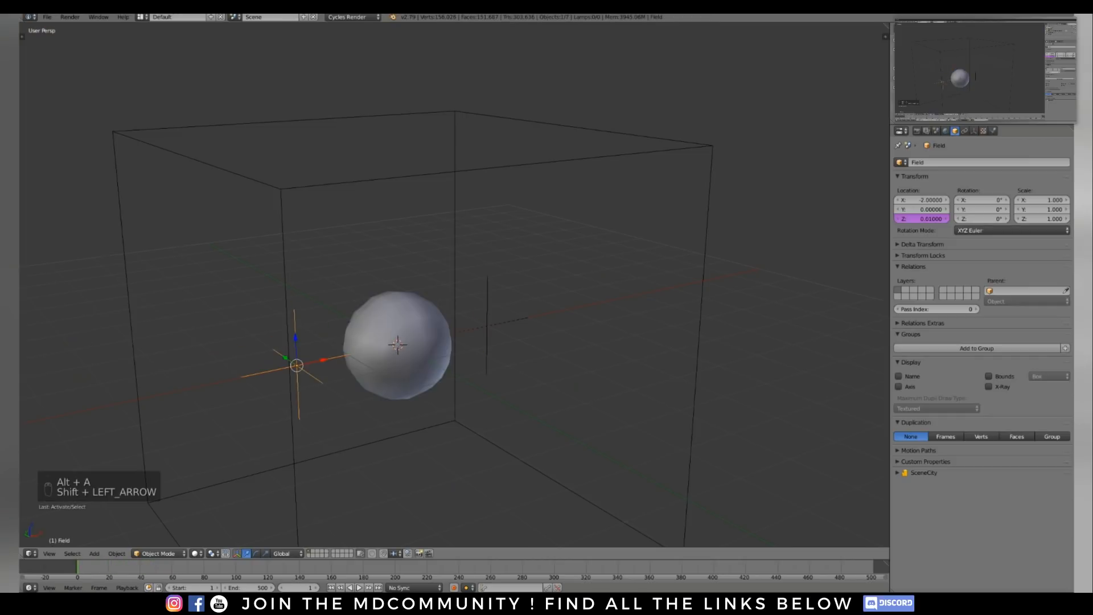
# Animate the turbulence field's Y rotation with the driver expression #frame/150
pyautogui.click(982, 209)
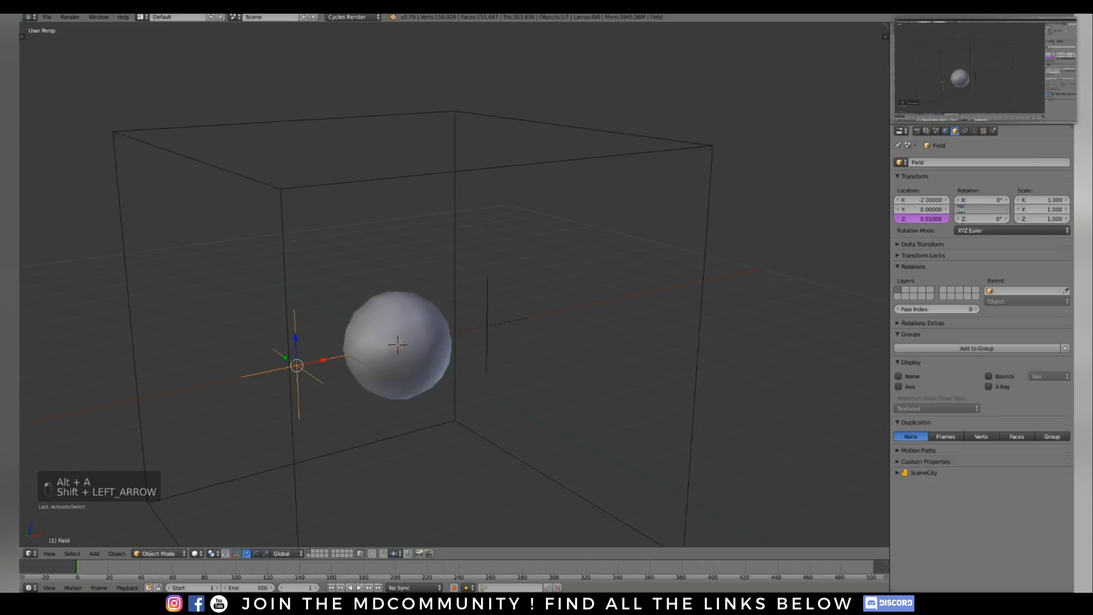
pyautogui.write('-')
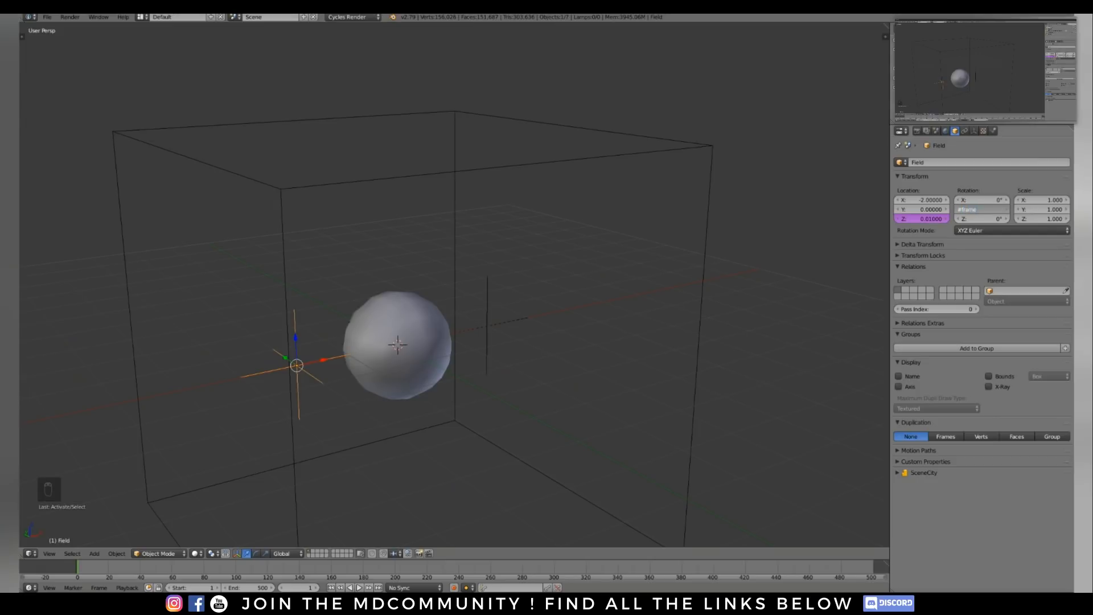
pyautogui.write('frame/150')
pyautogui.press('Return')
# Play the simulation with the rotating turbulence field, observe it from several angles, and return to the first frame
pyautogui.scroll(-1, 454, 285)
pyautogui.keyDown('shift'); pyautogui.moveTo(454, 285); pyautogui.dragTo(468, 264, button='middle'); pyautogui.keyUp('shift')
pyautogui.hotkey('alt', 'a')
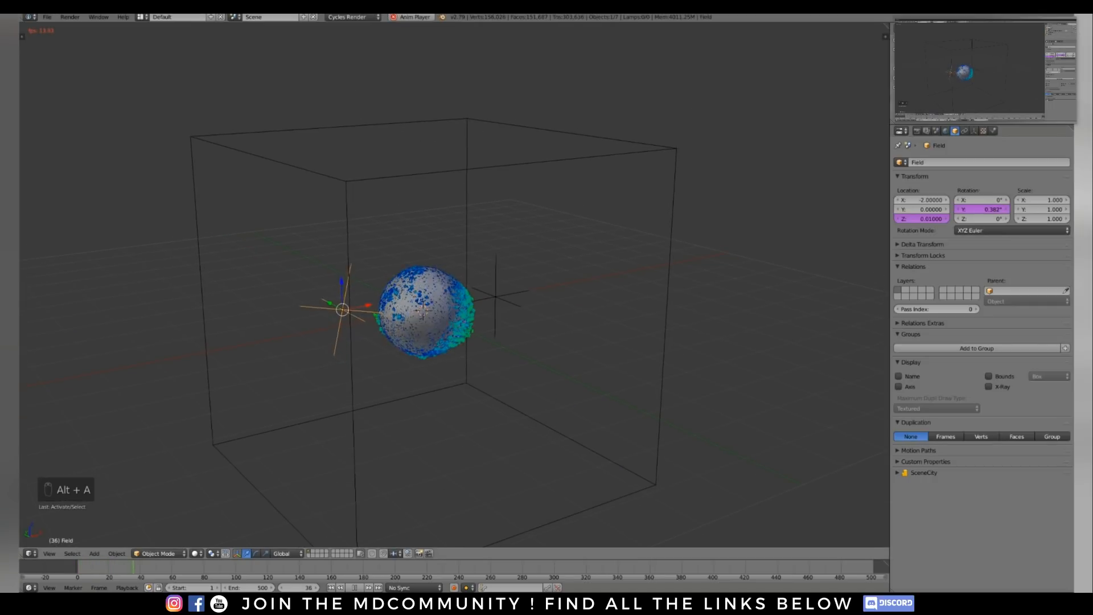
pyautogui.moveTo(456, 285); pyautogui.dragTo(439, 308, button='middle')
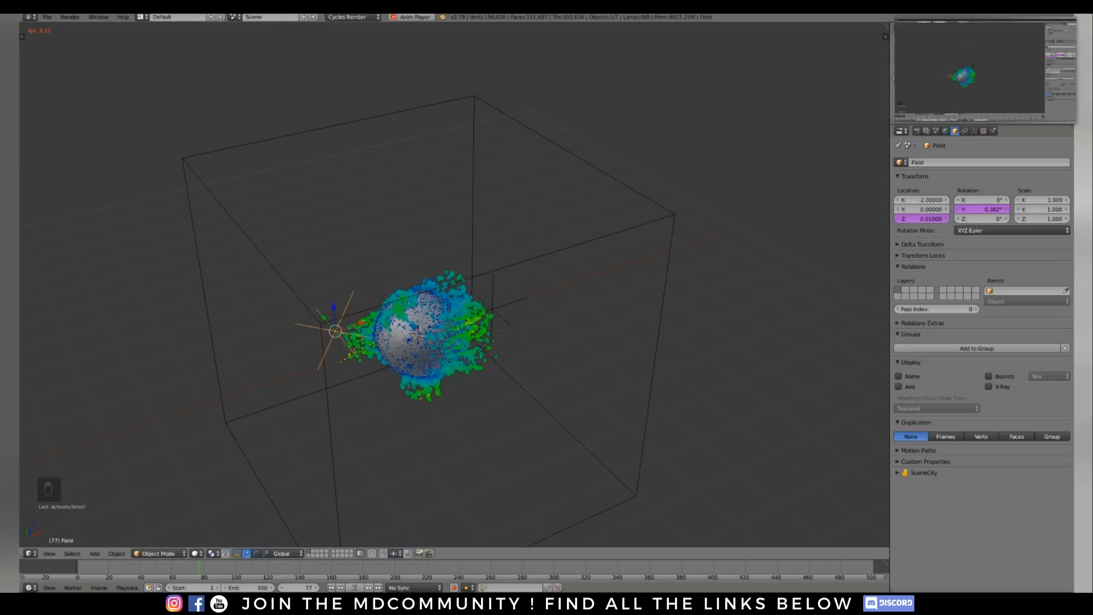
pyautogui.moveTo(418, 333)
pyautogui.mouseDown(button='middle')
pyautogui.moveTo(410, 318)
pyautogui.moveTo(420, 328)
pyautogui.mouseUp(button='middle')
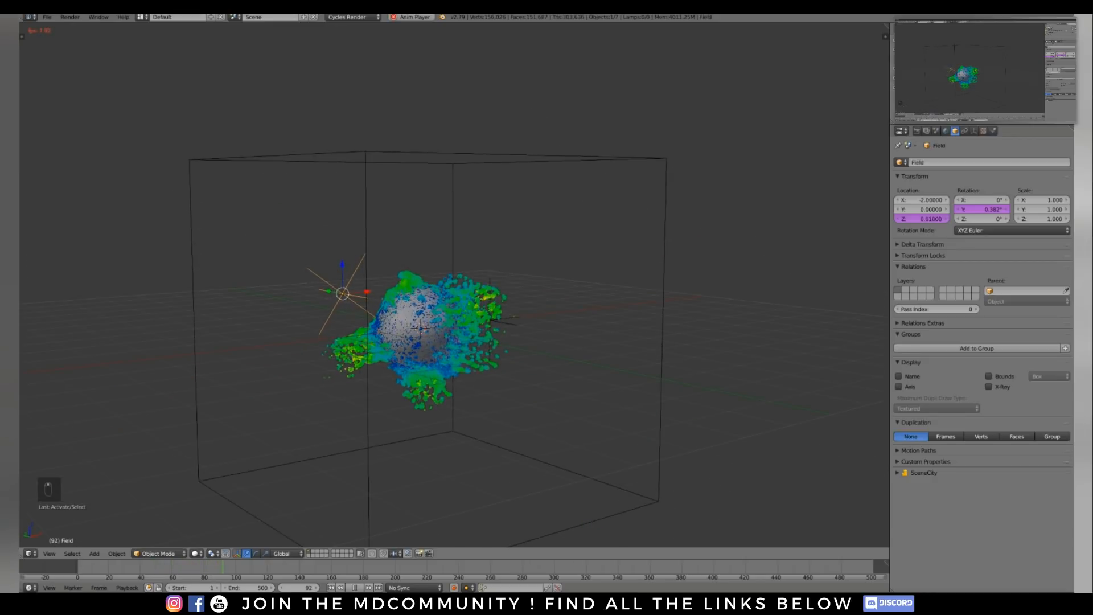
pyautogui.hotkey('alt', 'a')
pyautogui.hotkey('shift', 'Left')
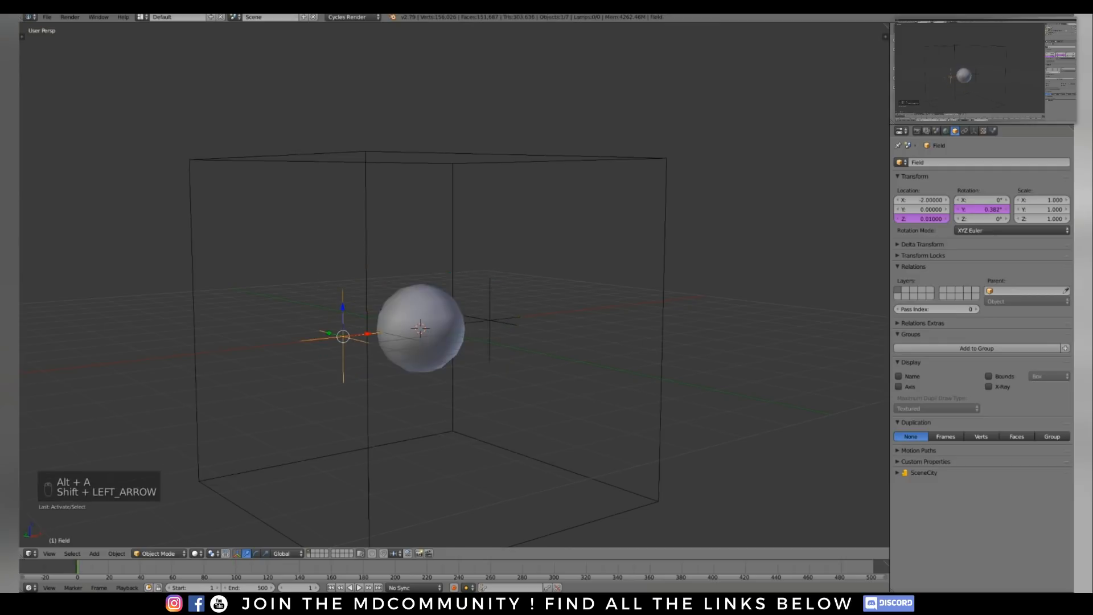
# Scale the bounding cube's mesh down in Edit Mode to about three quarters of its size
pyautogui.rightClick(420, 328)
pyautogui.press('Tab')
pyautogui.press('s')
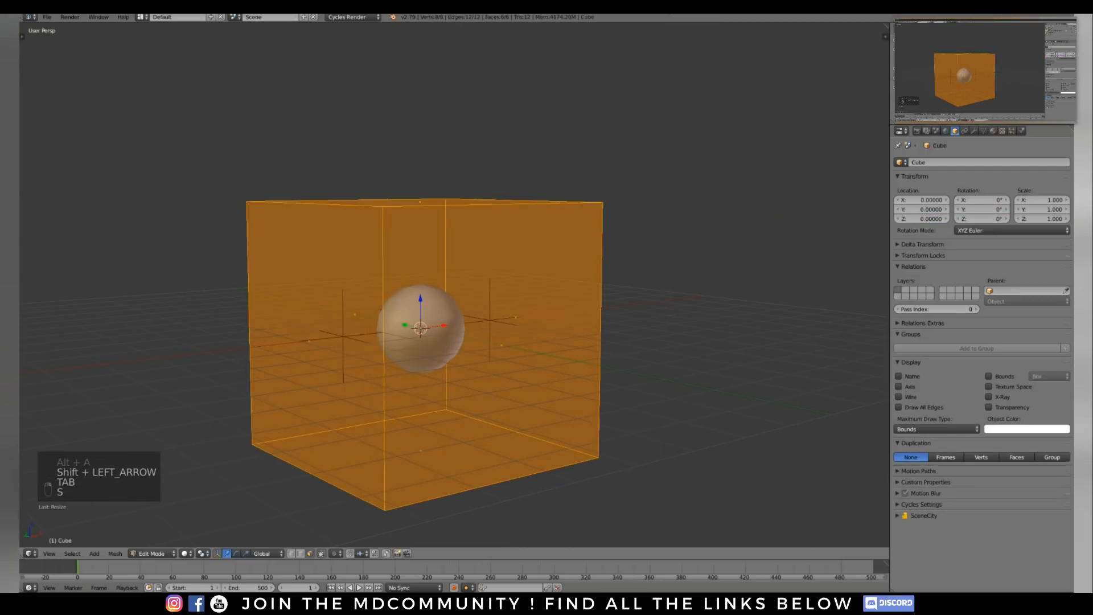
pyautogui.press('Tab')
# Play the simulation inside the smaller bounding cube, inspect the particles near its walls and around the sphere, and rewind
pyautogui.hotkey('alt', 'a')
pyautogui.moveTo(421, 333); pyautogui.dragTo(418, 339, button='middle')
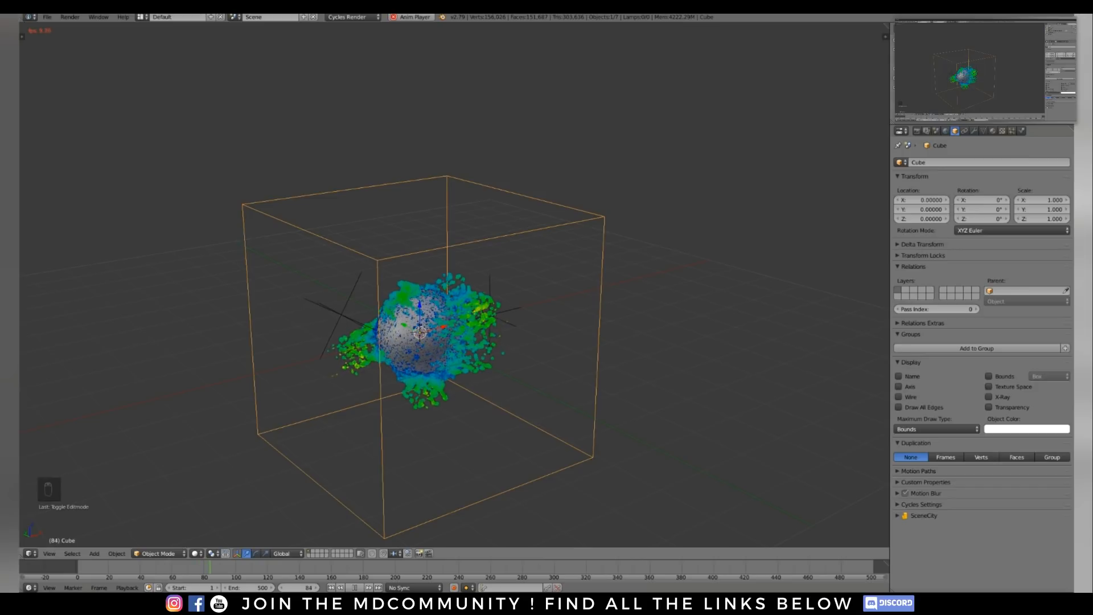
pyautogui.moveTo(421, 333); pyautogui.dragTo(438, 299, button='middle')
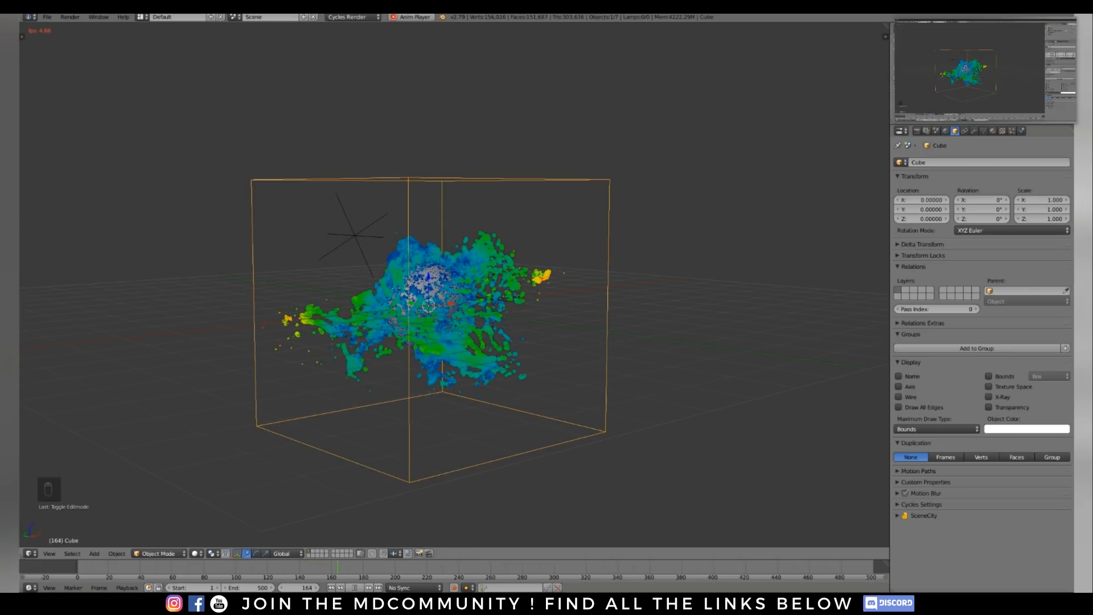
pyautogui.moveTo(433, 285); pyautogui.dragTo(393, 272, button='middle')
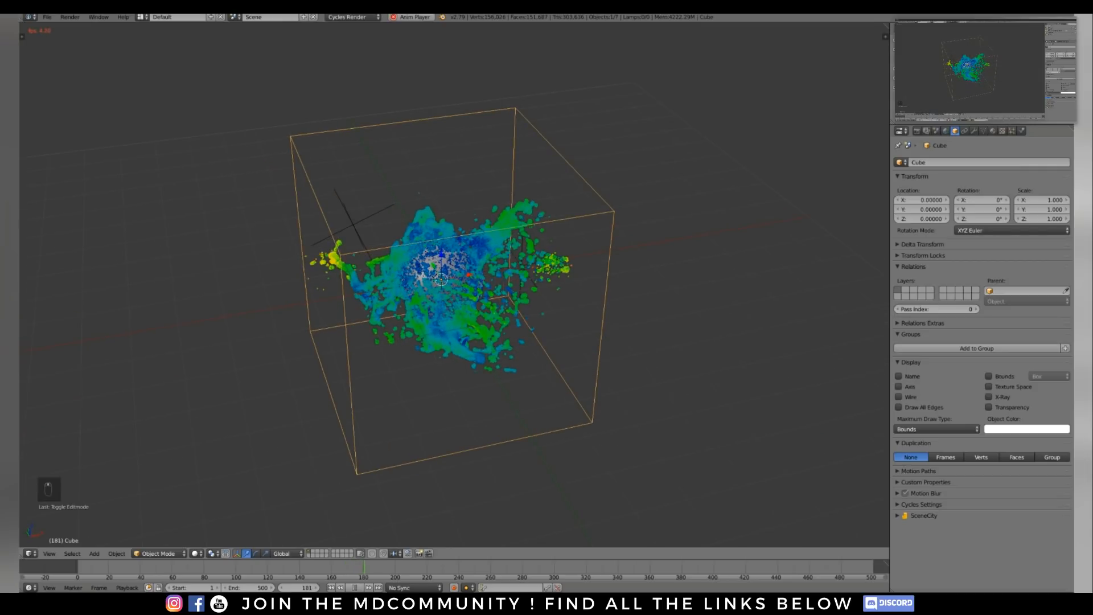
pyautogui.scroll(8, 450, 284)
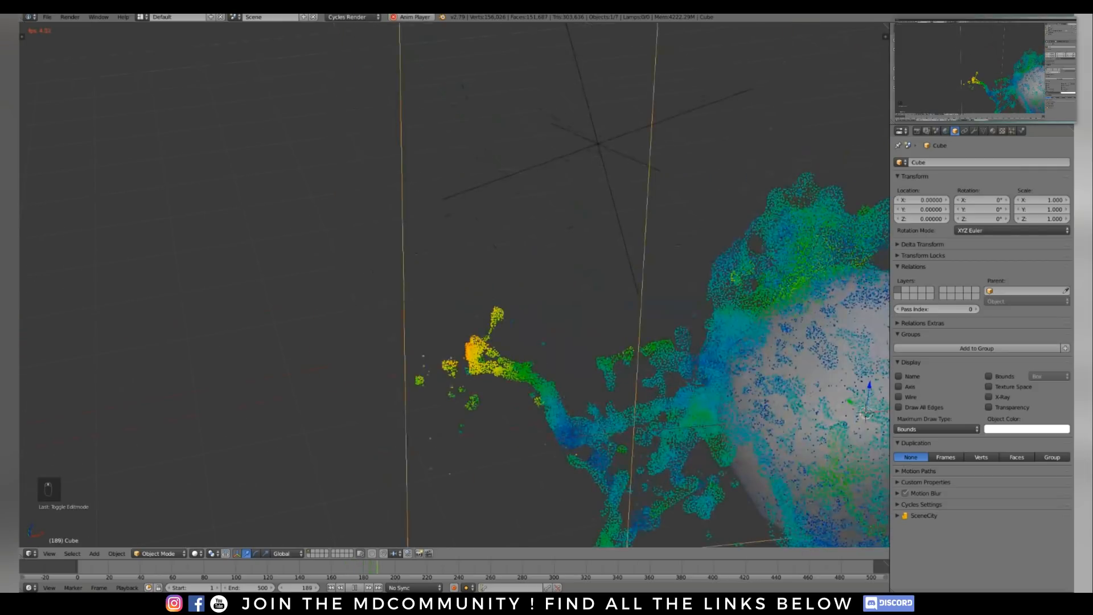
pyautogui.moveTo(450, 285)
pyautogui.mouseDown(button='middle')
pyautogui.moveTo(421, 277)
pyautogui.moveTo(445, 272)
pyautogui.mouseUp(button='middle')
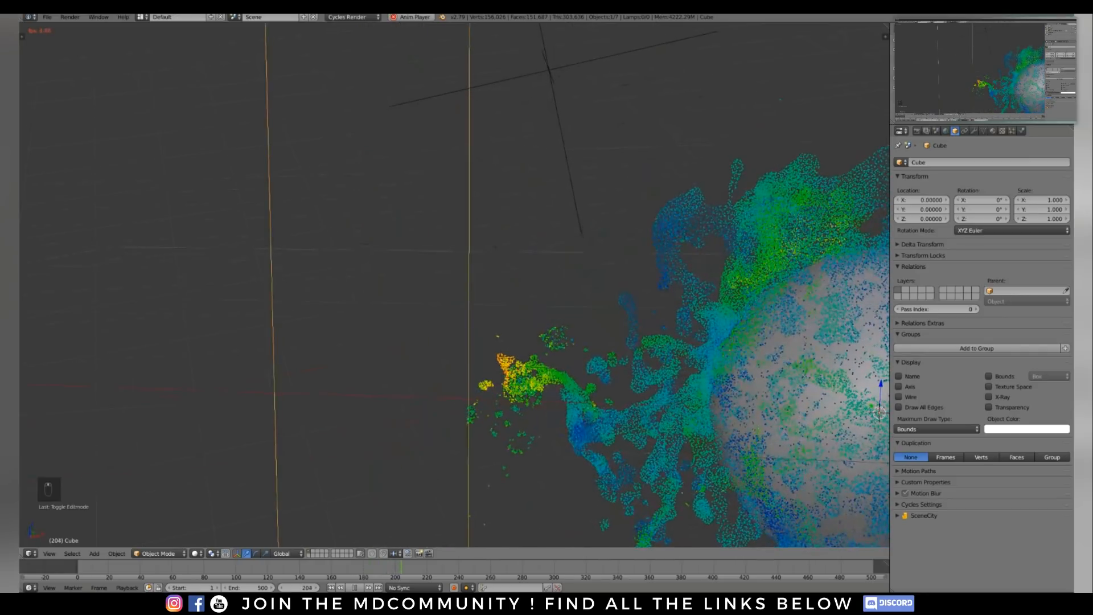
pyautogui.scroll(-6, 450, 284)
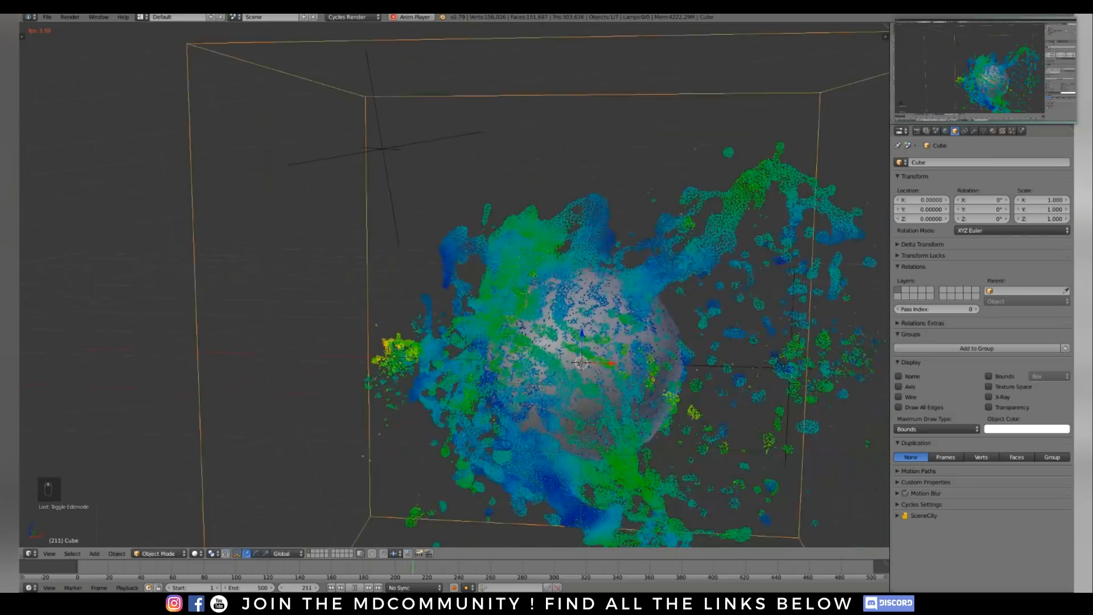
pyautogui.scroll(-2, 450, 285)
pyautogui.moveTo(450, 285); pyautogui.dragTo(358, 273, button='middle')
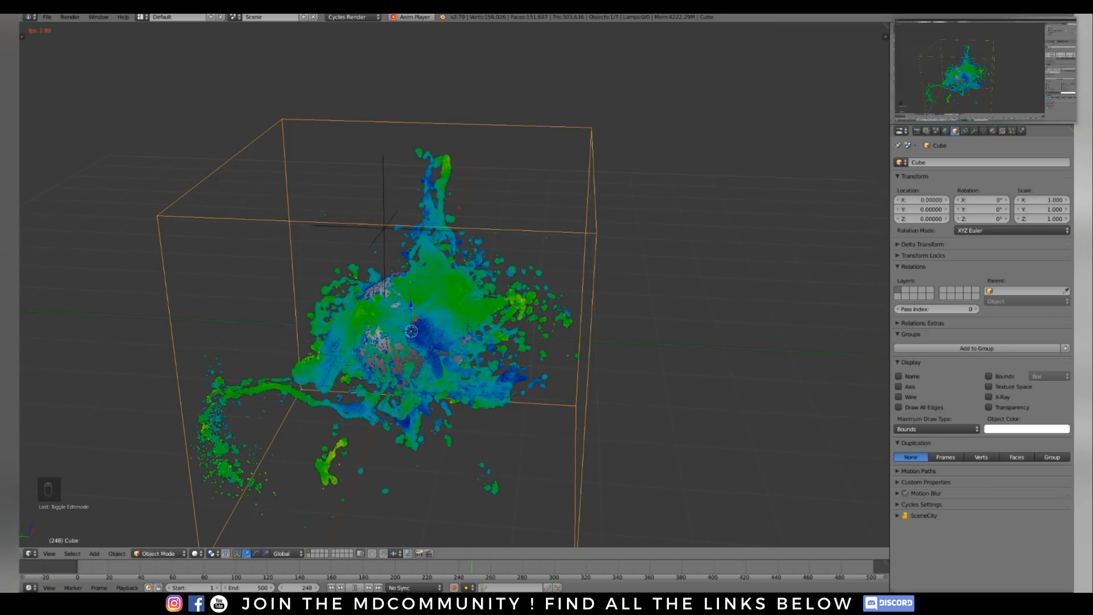
pyautogui.moveTo(398, 285)
pyautogui.mouseDown(button='middle')
pyautogui.moveTo(438, 280)
pyautogui.moveTo(399, 284)
pyautogui.mouseUp(button='middle')
pyautogui.hotkey('alt', 'a')
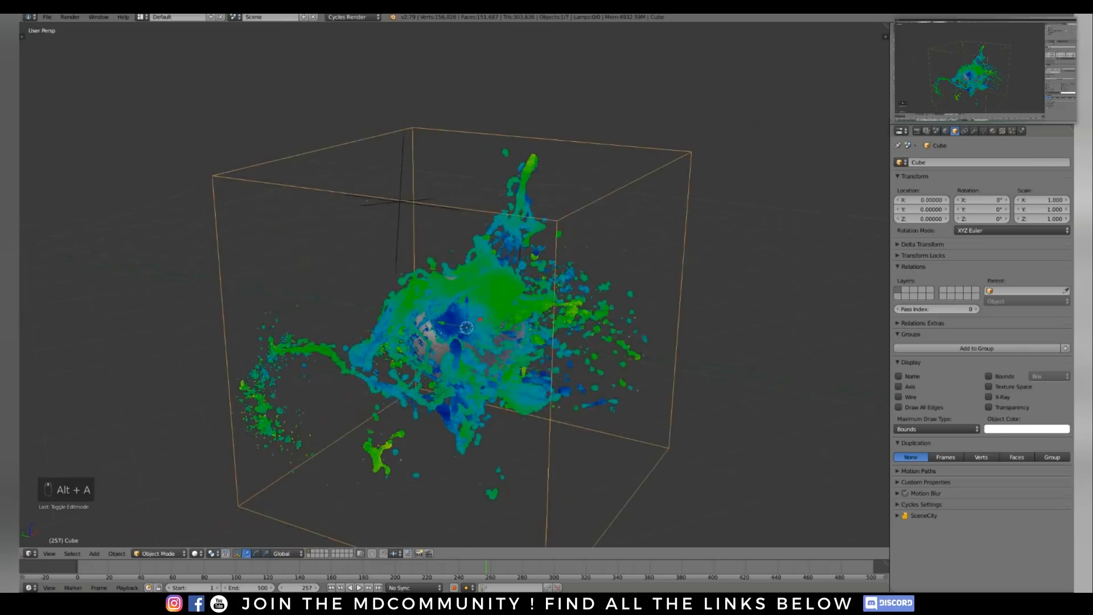
pyautogui.hotkey('shift', 'Left')
# Set the normal emitter velocity of the round cube's particle system to 0.25
pyautogui.click(1011, 130)
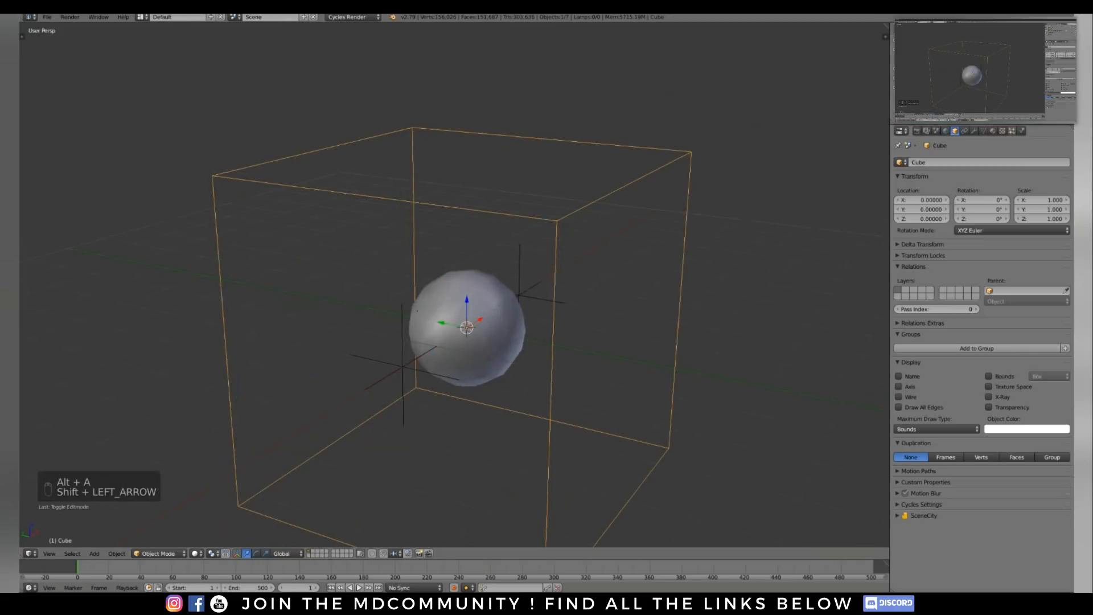
pyautogui.rightClick(502, 310)
pyautogui.keyDown('shift'); pyautogui.moveTo(502, 310); pyautogui.dragTo(422, 309, button='middle'); pyautogui.keyUp('shift')
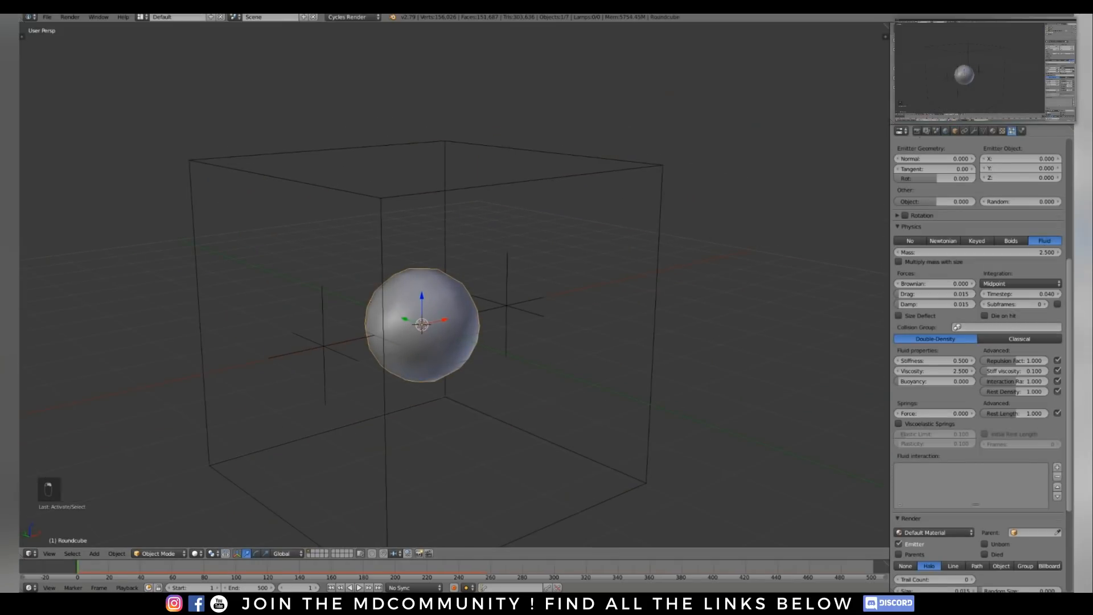
pyautogui.scroll(3, 935, 224)
pyautogui.click(935, 224)
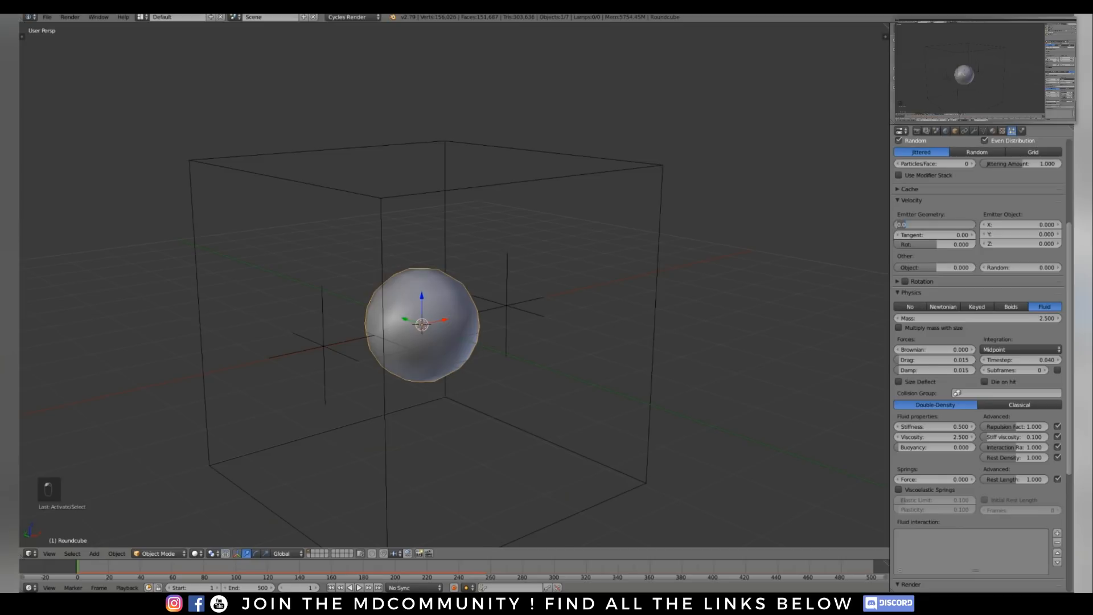
pyautogui.press('BackSpace')
pyautogui.write('.25')
pyautogui.press('Return')
# Replay the simulation from the first frame with nothing selected and watch from all sides how the emitted particles spread
pyautogui.hotkey('alt', 'a')
pyautogui.hotkey('alt', 'a')
pyautogui.hotkey('shift', 'Left')
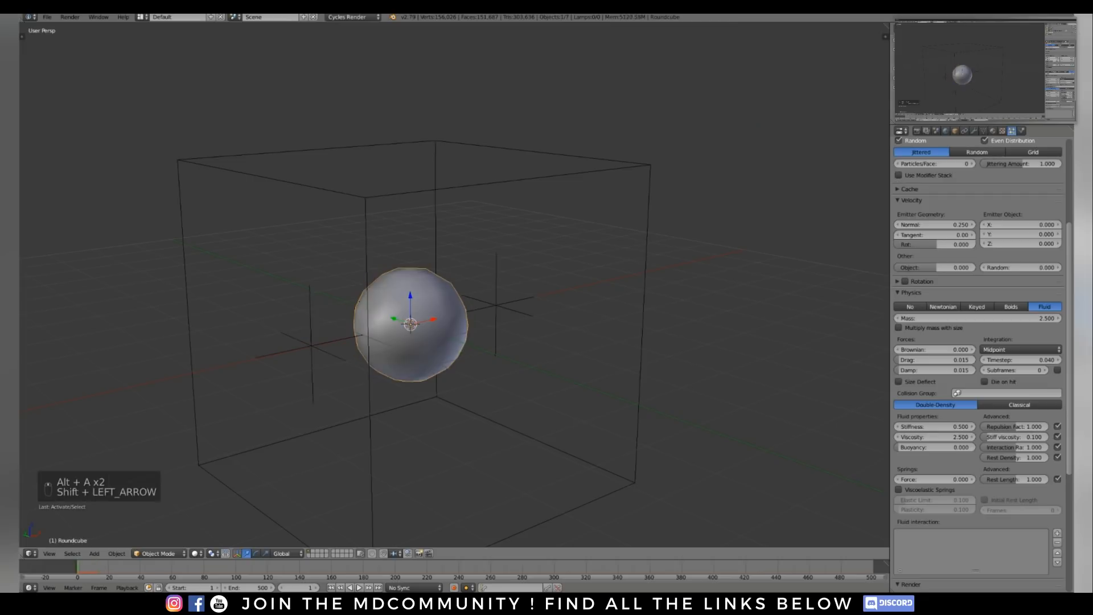
pyautogui.hotkey('alt', 'a')
pyautogui.press('a')
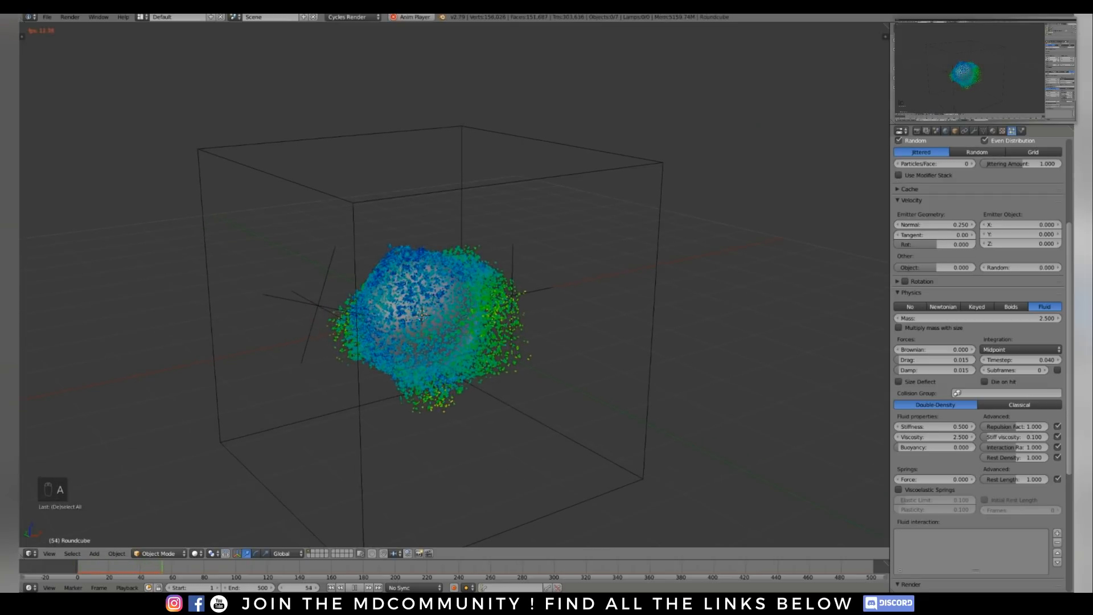
pyautogui.moveTo(513, 284); pyautogui.dragTo(467, 290, button='middle')
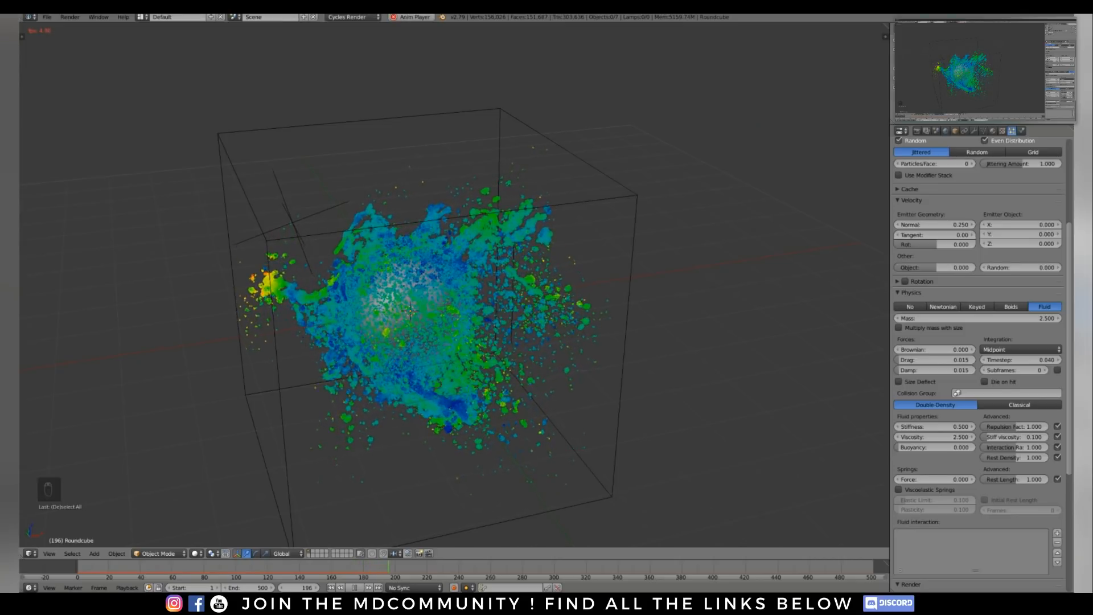
pyautogui.moveTo(455, 285); pyautogui.dragTo(431, 279, button='middle')
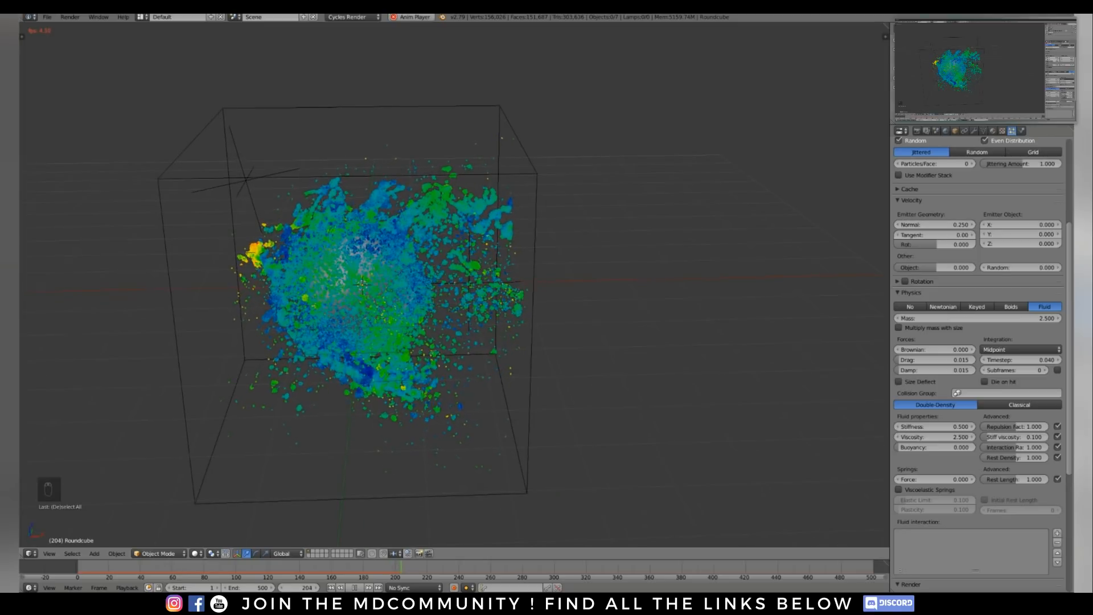
pyautogui.moveTo(362, 284); pyautogui.dragTo(380, 291, button='middle')
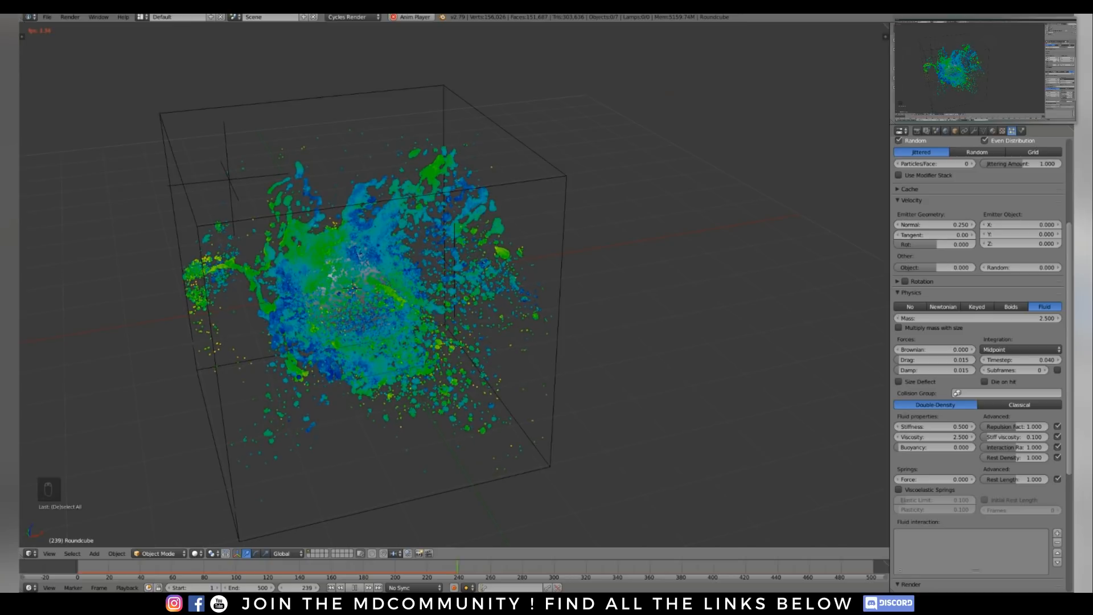
pyautogui.moveTo(352, 288); pyautogui.dragTo(473, 308, button='middle')
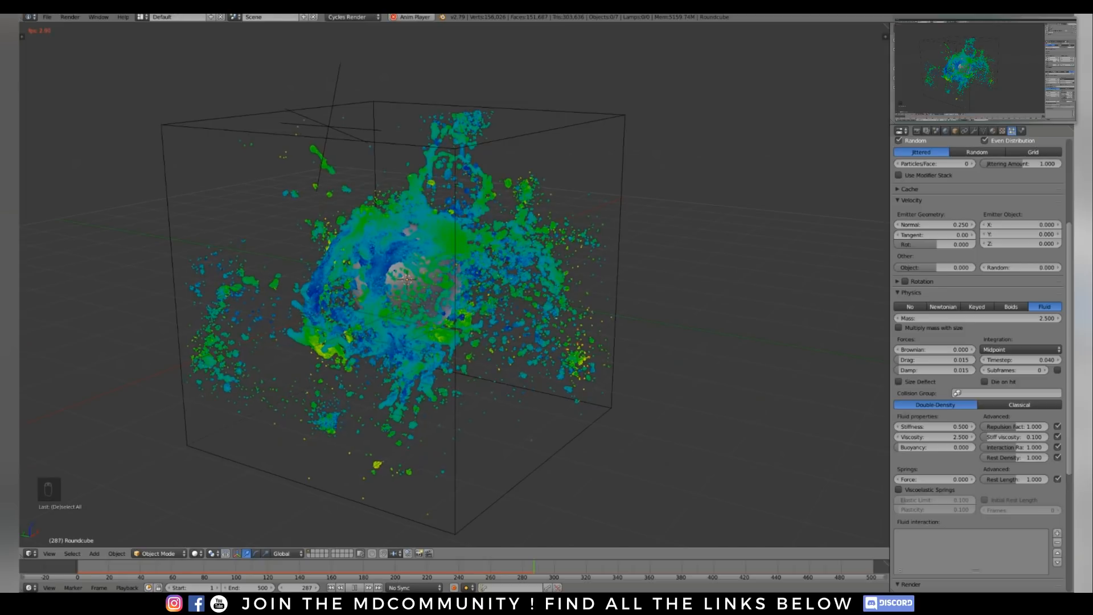
pyautogui.moveTo(437, 279)
pyautogui.mouseDown(button='middle')
pyautogui.moveTo(406, 283)
pyautogui.moveTo(454, 273)
pyautogui.mouseUp(button='middle')
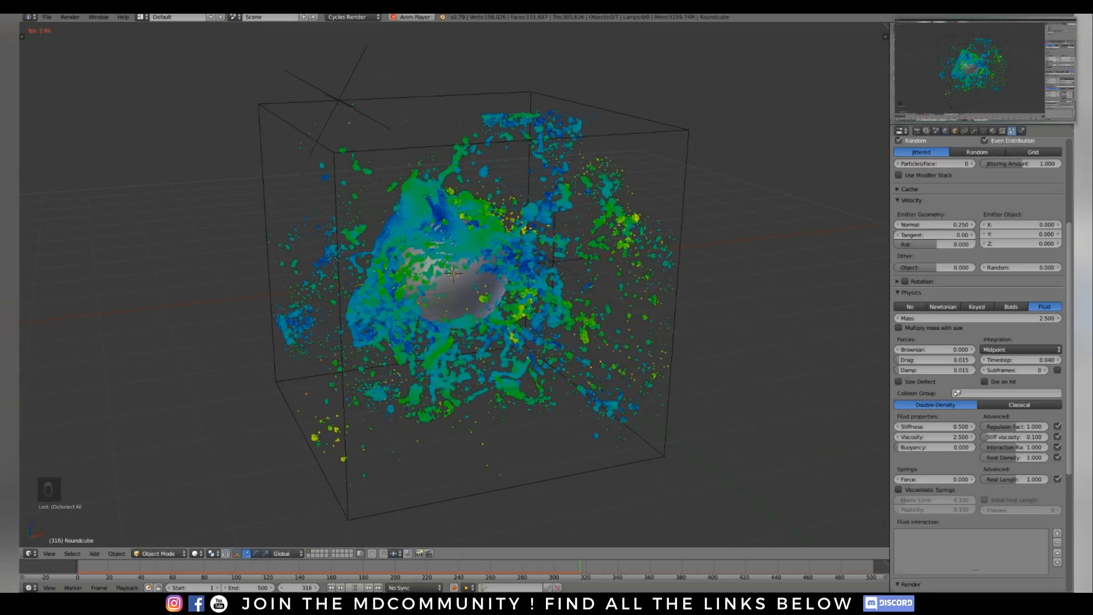
pyautogui.moveTo(455, 284); pyautogui.dragTo(250, 245, button='middle')
# Pause the simulation and examine the particle splashes around the round cube from different angles
pyautogui.hotkey('alt', 'a')
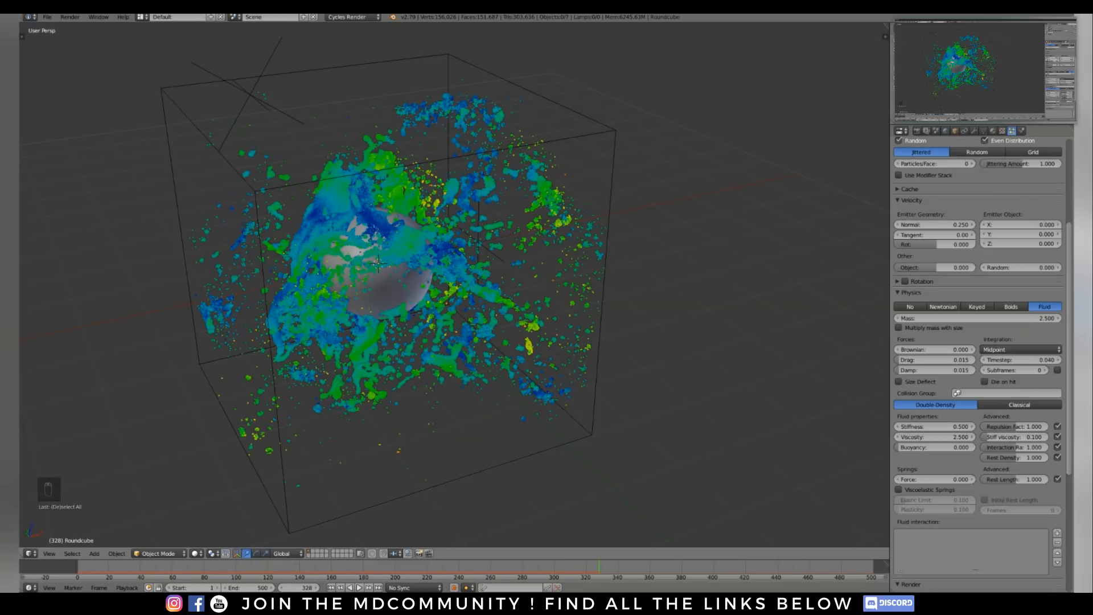
pyautogui.moveTo(250, 245); pyautogui.dragTo(233, 243, button='middle')
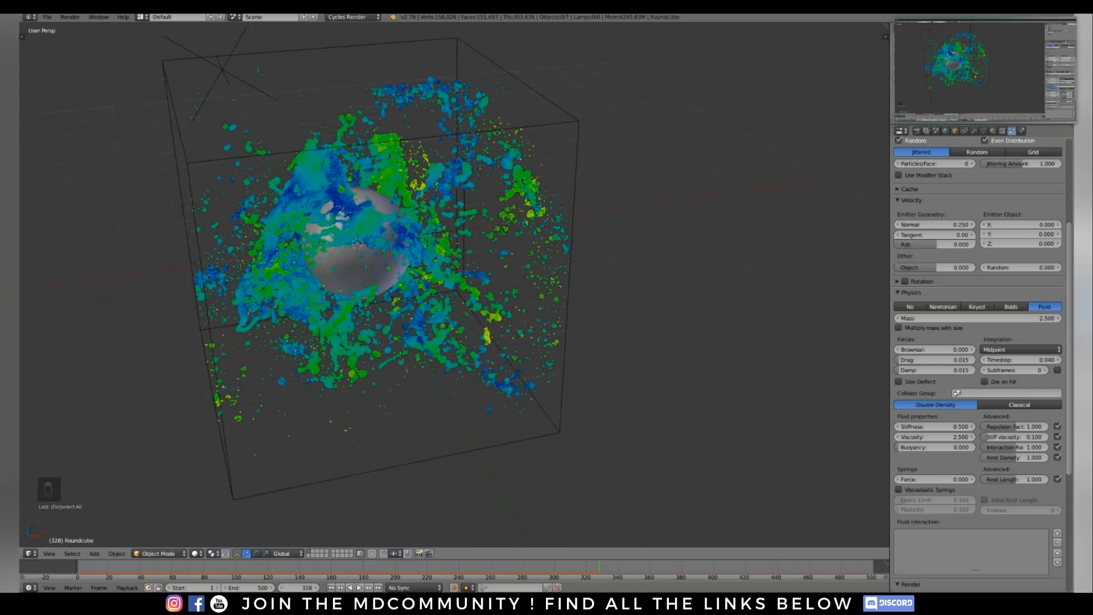
pyautogui.moveTo(234, 243); pyautogui.dragTo(200, 238, button='middle')
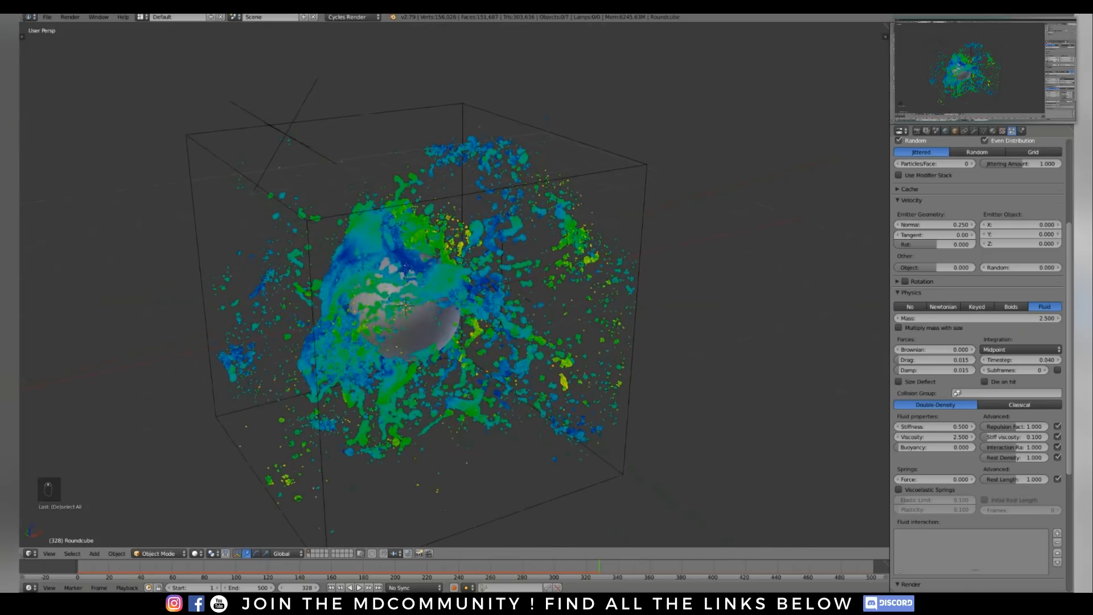
pyautogui.moveTo(405, 306); pyautogui.dragTo(427, 293, button='middle')
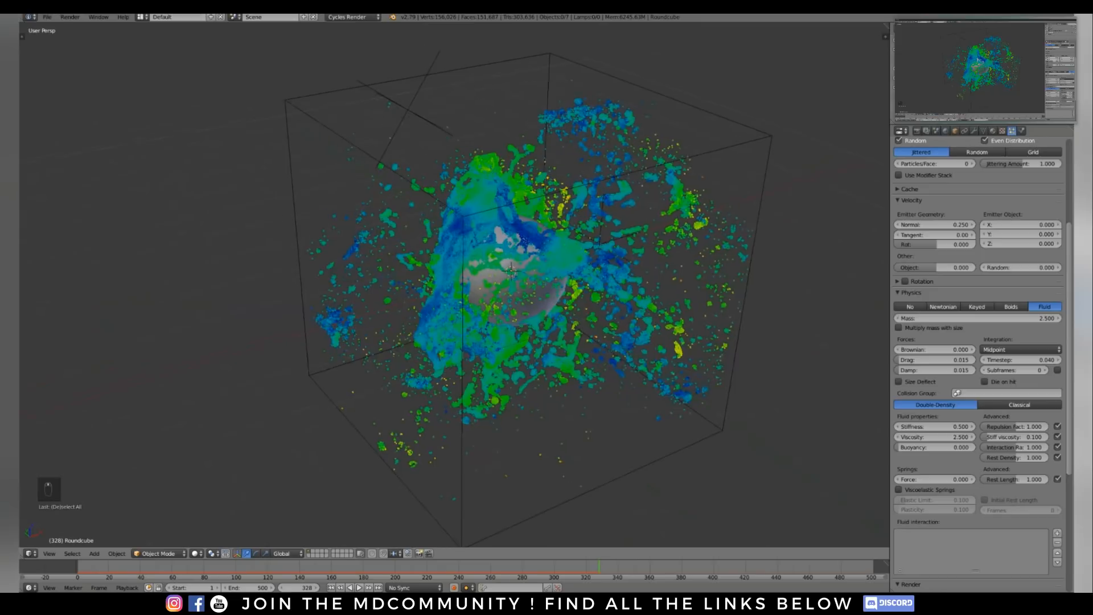
pyautogui.keyDown('shift'); pyautogui.moveTo(510, 271); pyautogui.dragTo(270, 242, button='middle'); pyautogui.keyUp('shift')
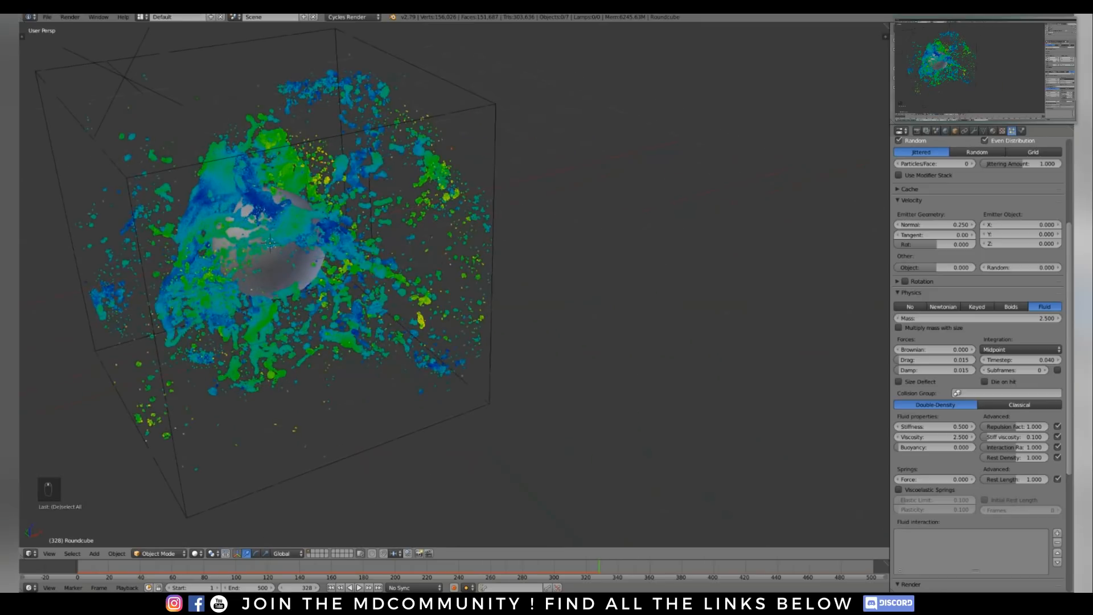
# Add a plane at the origin on the empty second layer
pyautogui.press('2')
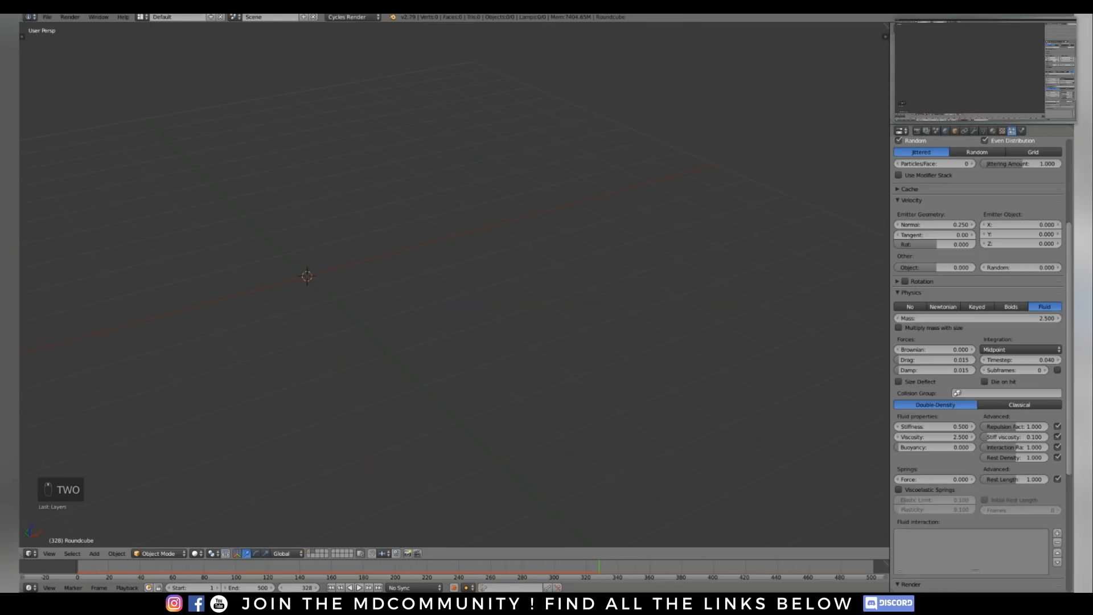
pyautogui.hotkey('shift', 'a')
pyautogui.click(466, 268)
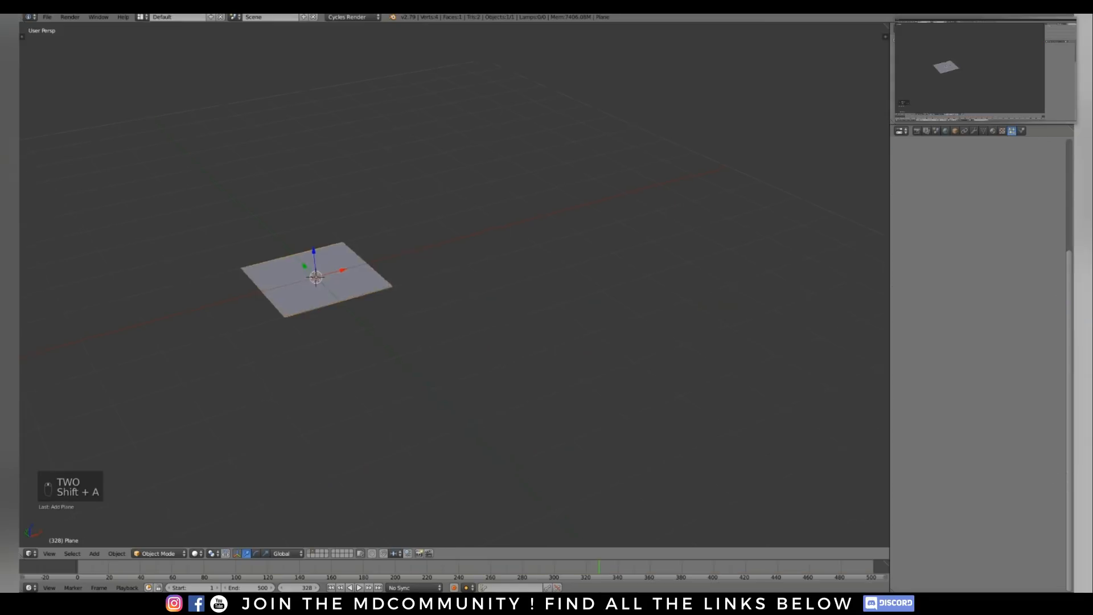
# Merge all of the plane's vertices into a single vertex in Edit Mode and return to Object Mode
pyautogui.press('Tab')
pyautogui.scroll(3, 319, 353)
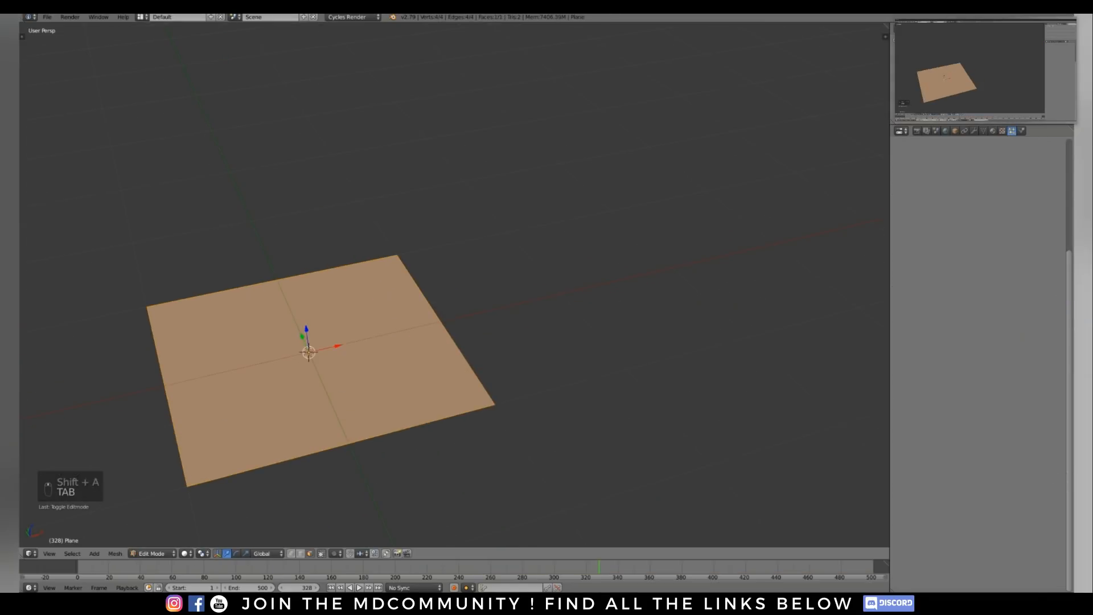
pyautogui.hotkey('ctrl', 'Tab')
pyautogui.click(539, 302)
pyautogui.keyDown('shift'); pyautogui.moveTo(540, 303); pyautogui.dragTo(573, 287, button='middle'); pyautogui.keyUp('shift')
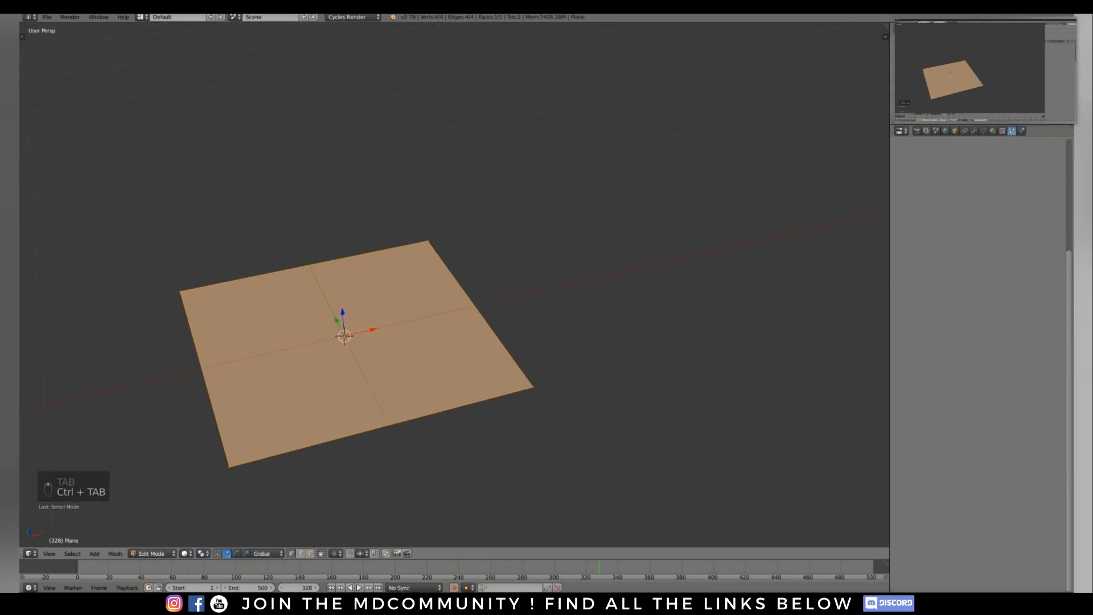
pyautogui.hotkey('alt', 'm')
pyautogui.click(492, 374)
pyautogui.moveTo(492, 374); pyautogui.dragTo(515, 434, button='middle')
pyautogui.press('Tab')
pyautogui.click(964, 131)
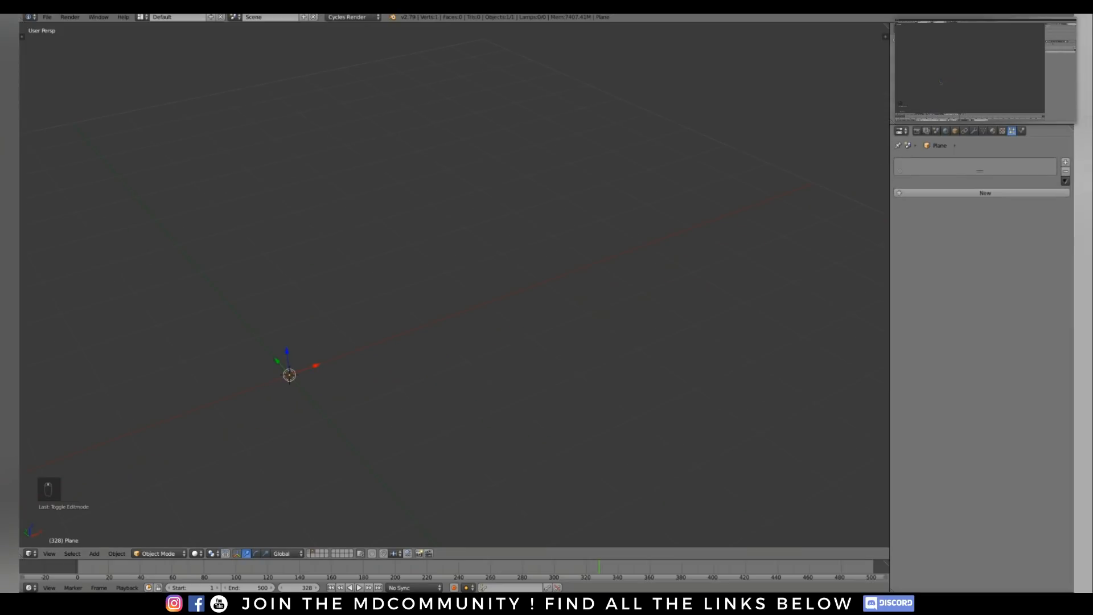
# Add a Particle Instance modifier to the single-vertex plane
pyautogui.click(974, 130)
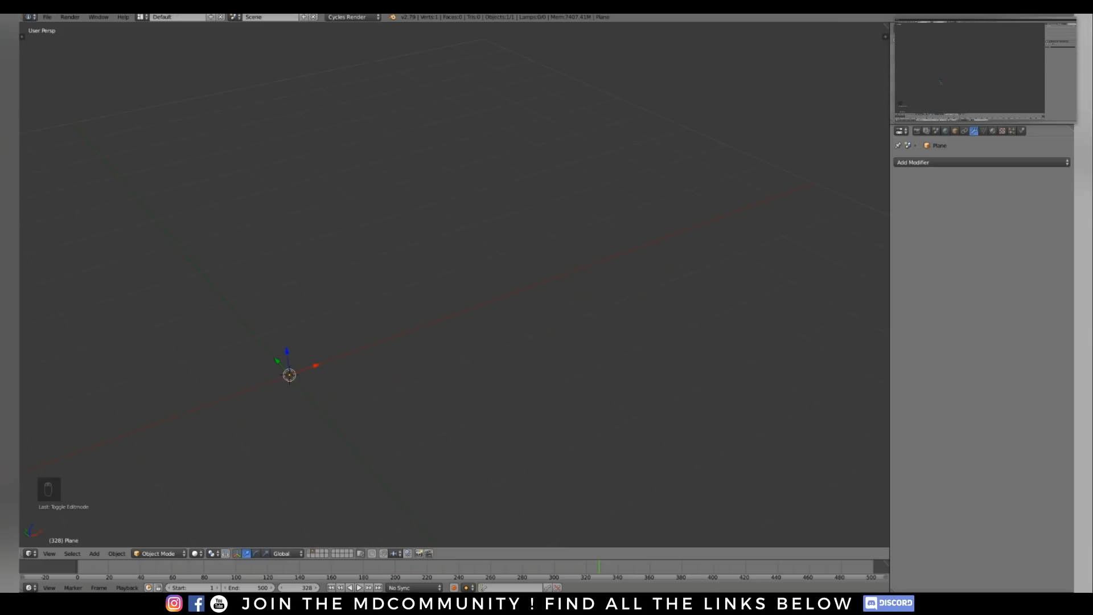
pyautogui.keyDown('shift'); pyautogui.moveTo(289, 375); pyautogui.dragTo(380, 331, button='middle'); pyautogui.keyUp('shift')
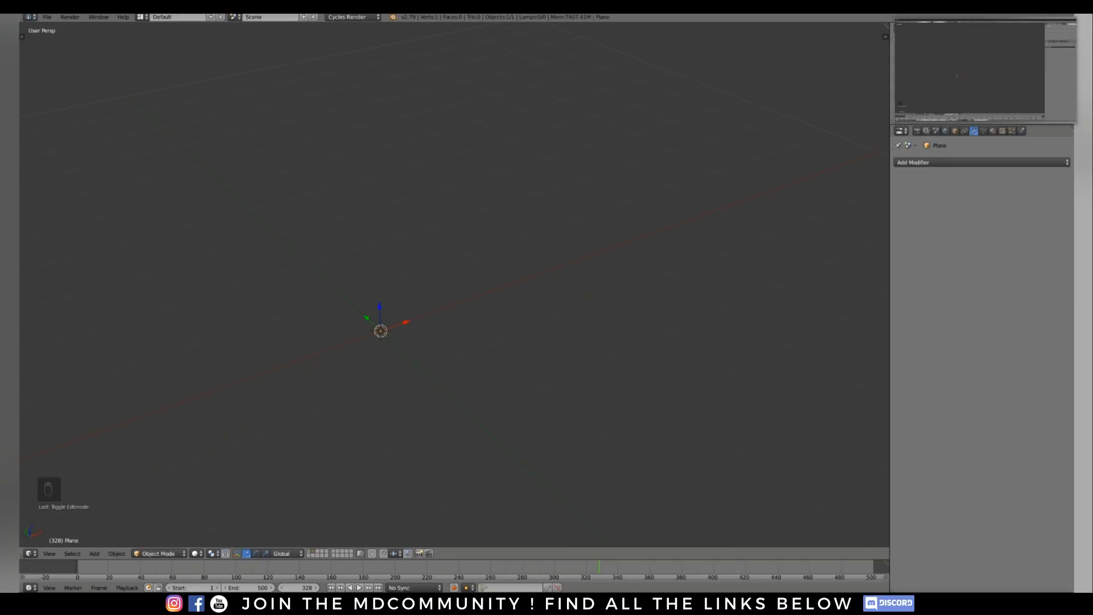
pyautogui.click(979, 162)
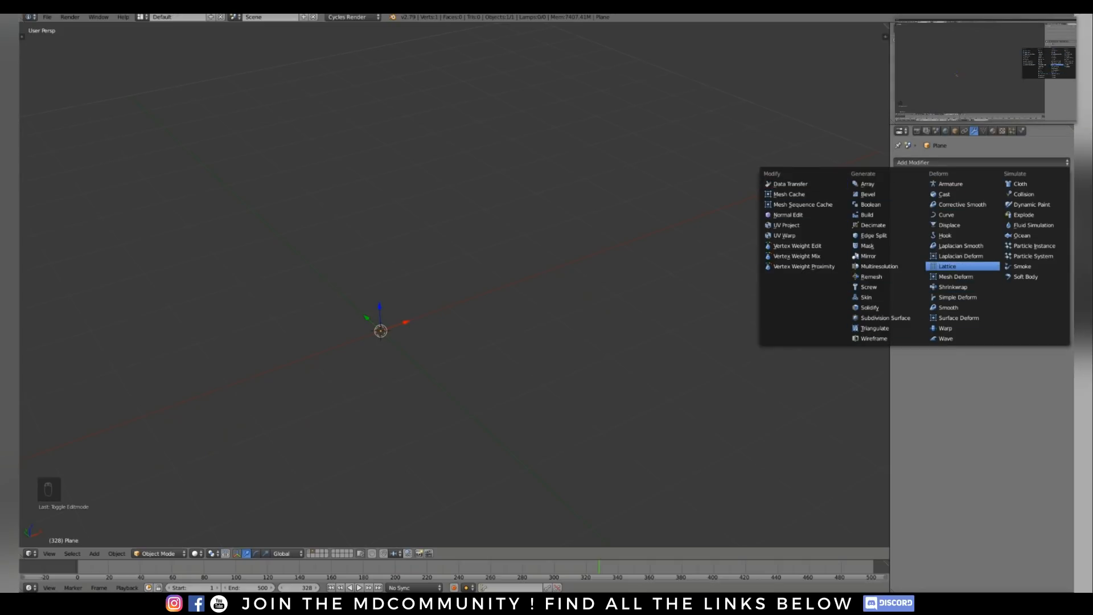
pyautogui.click(979, 162)
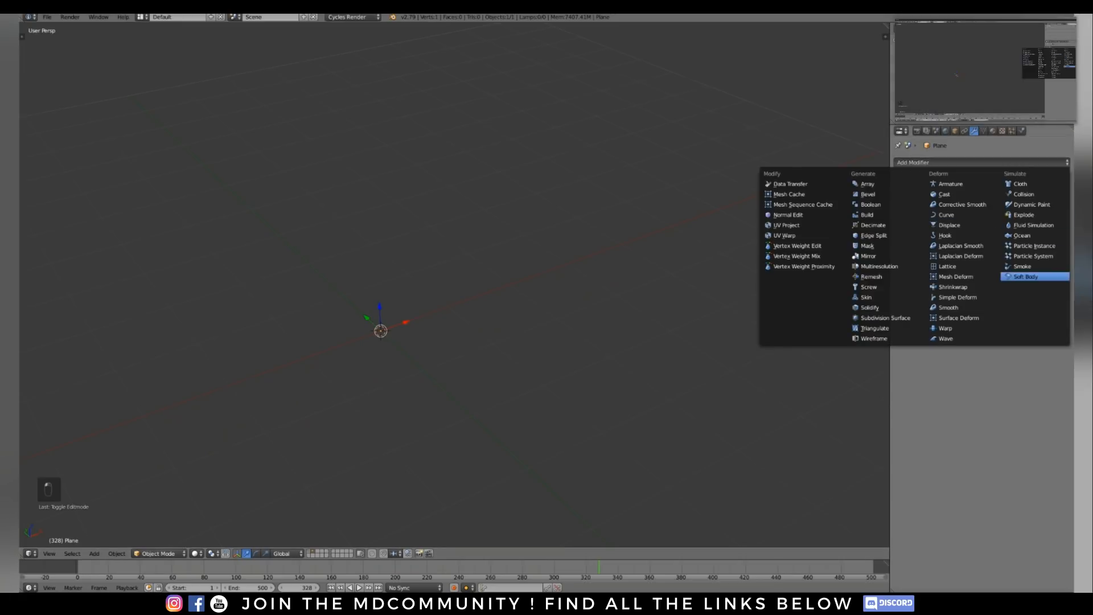
pyautogui.click(1035, 246)
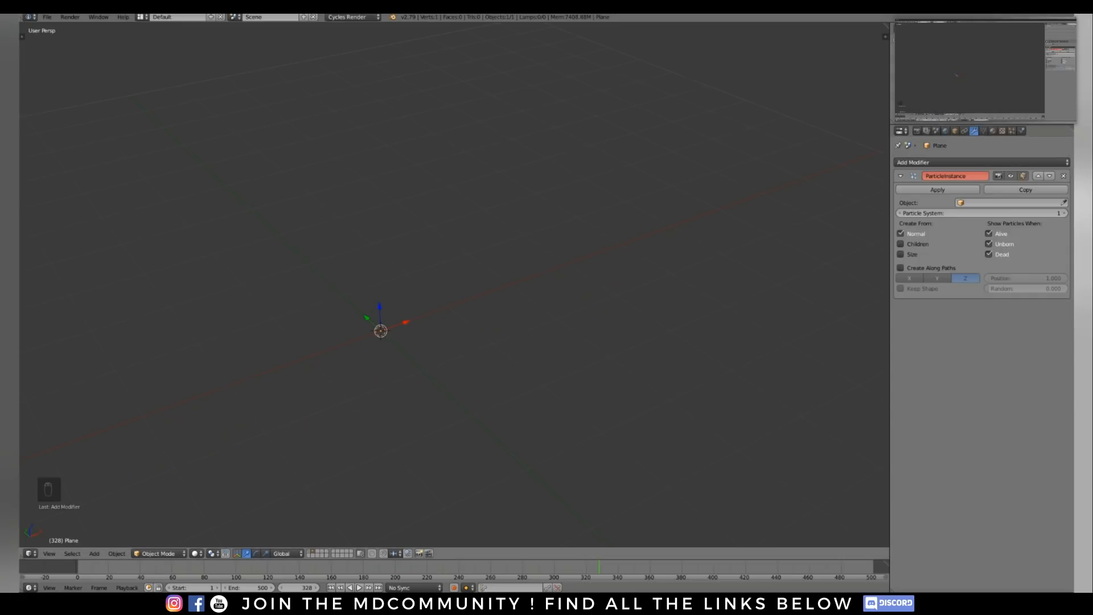
# Set Roundcube as the source object of the Particle Instance modifier
pyautogui.keyDown('shift'); pyautogui.moveTo(380, 331); pyautogui.dragTo(431, 279, button='middle'); pyautogui.keyUp('shift')
pyautogui.moveTo(431, 279); pyautogui.dragTo(431, 271, button='middle')
pyautogui.moveTo(430, 270); pyautogui.dragTo(431, 274, button='middle')
pyautogui.click(1013, 203)
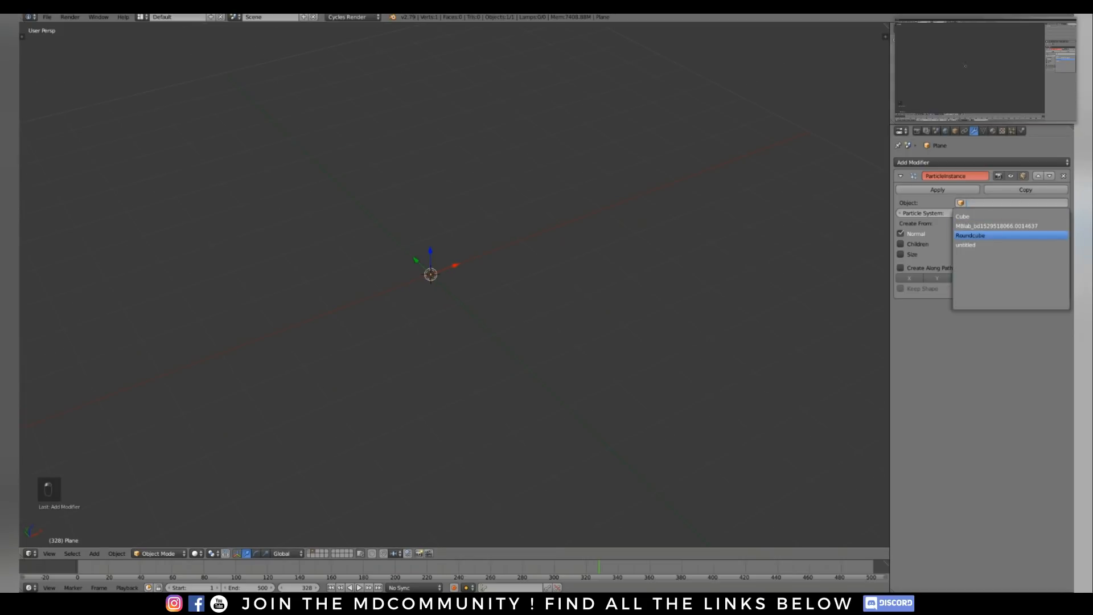
pyautogui.click(970, 235)
# Apply the Particle Instance modifier, check the resulting vertices in Edit Mode and return to Object Mode
pyautogui.scroll(10, 454, 284)
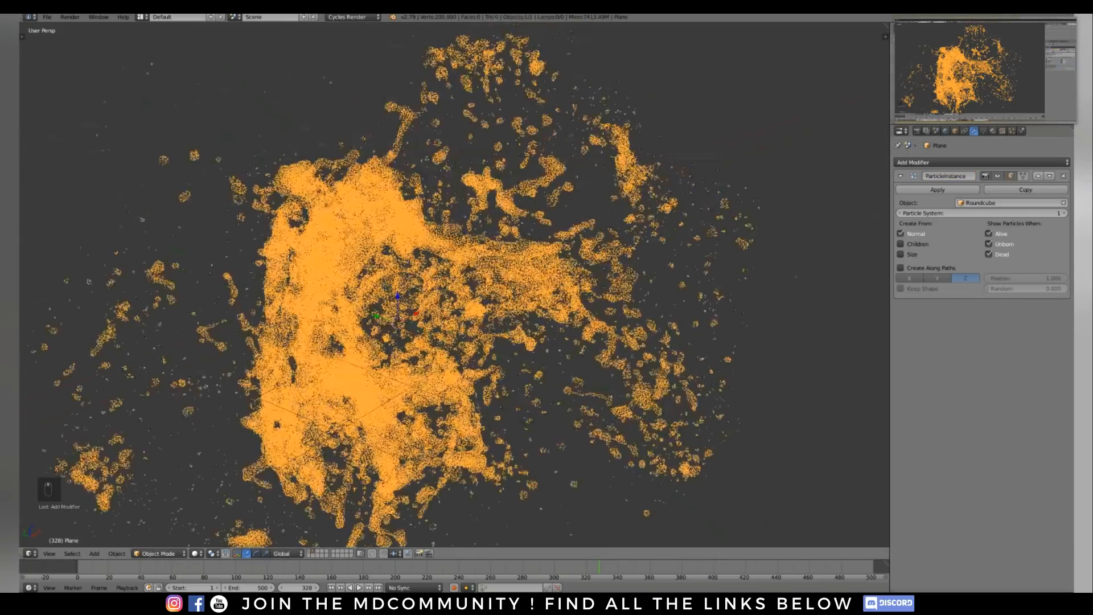
pyautogui.scroll(-10, 454, 284)
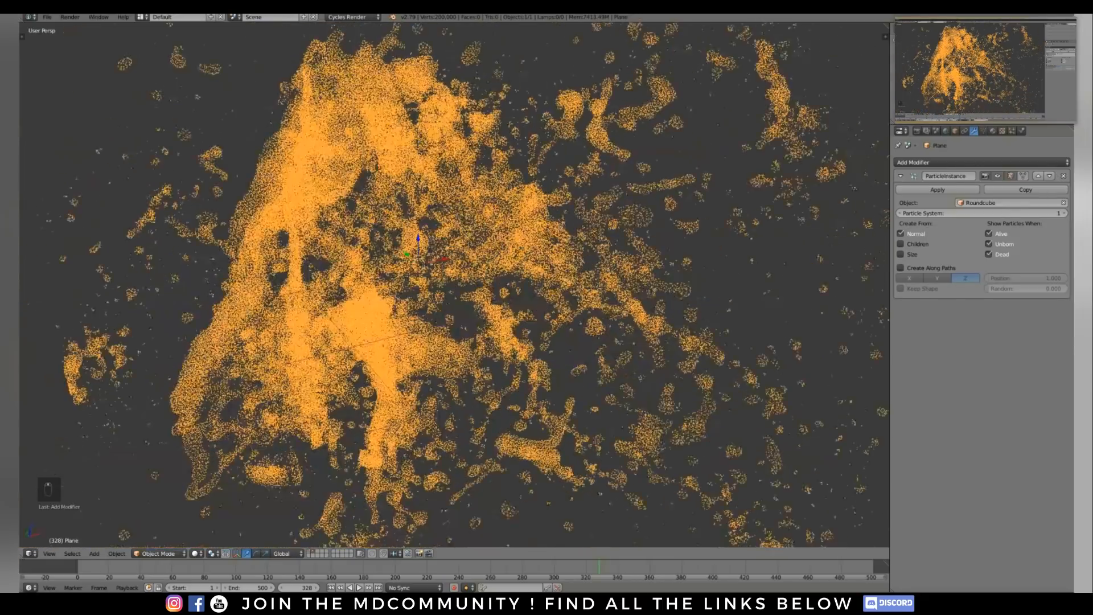
pyautogui.click(938, 189)
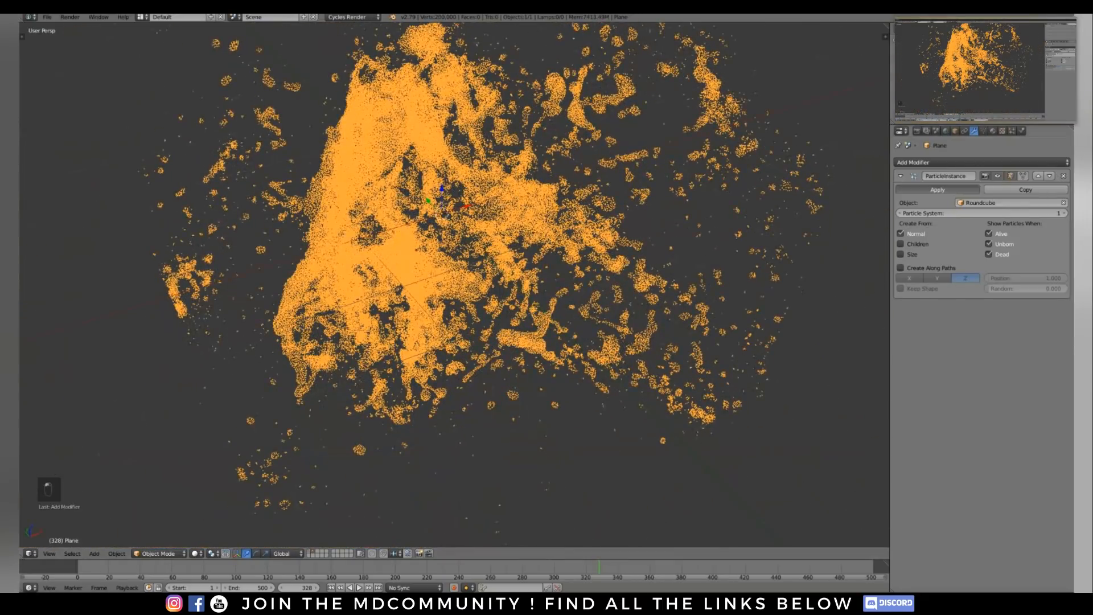
pyautogui.scroll(-4, 495, 227)
pyautogui.keyDown('shift'); pyautogui.moveTo(501, 216); pyautogui.dragTo(410, 273, button='middle'); pyautogui.keyUp('shift')
pyautogui.press('Tab')
pyautogui.press('a')
pyautogui.press('a')
pyautogui.press('a')
pyautogui.press('a')
pyautogui.press('Tab')
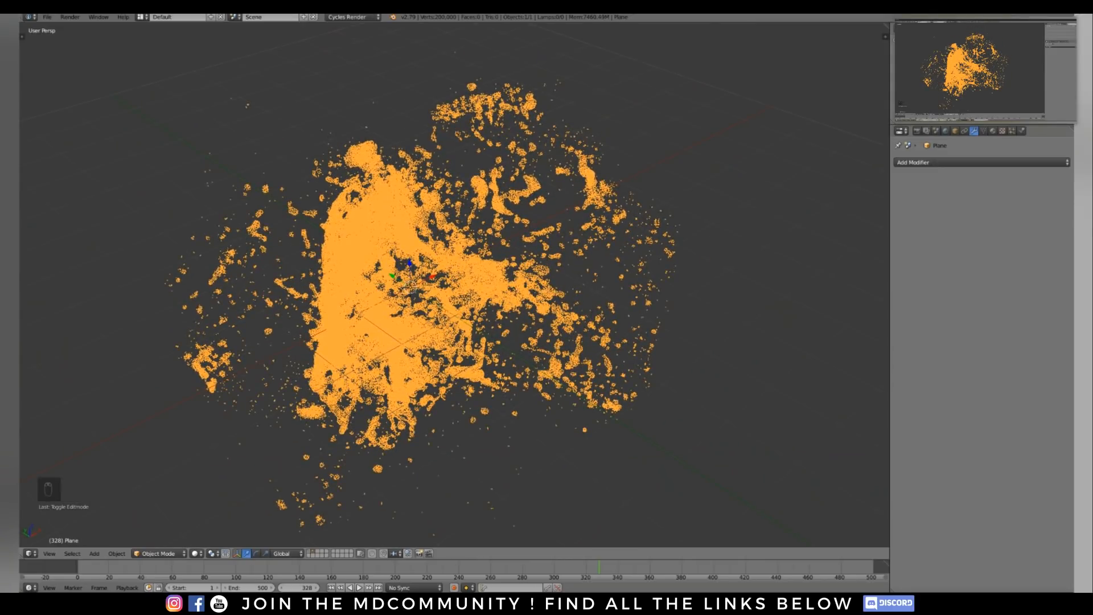
# Add a cube mesh at the origin among the particle vertices
pyautogui.moveTo(410, 273); pyautogui.dragTo(382, 269, button='middle')
pyautogui.scroll(3, 455, 279)
pyautogui.hotkey('shift', 'a')
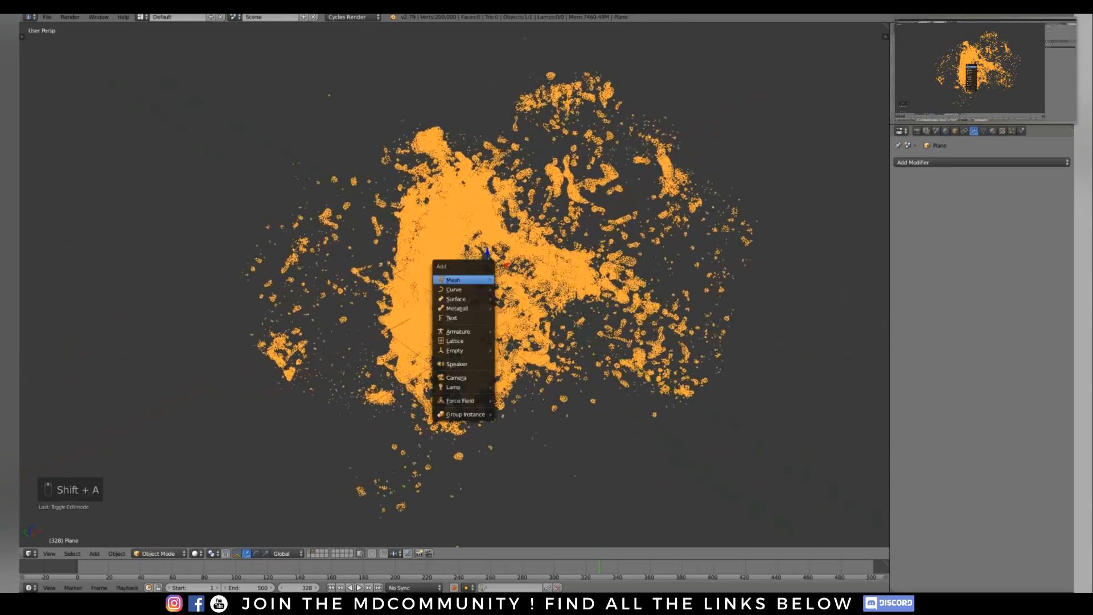
pyautogui.moveTo(455, 280)
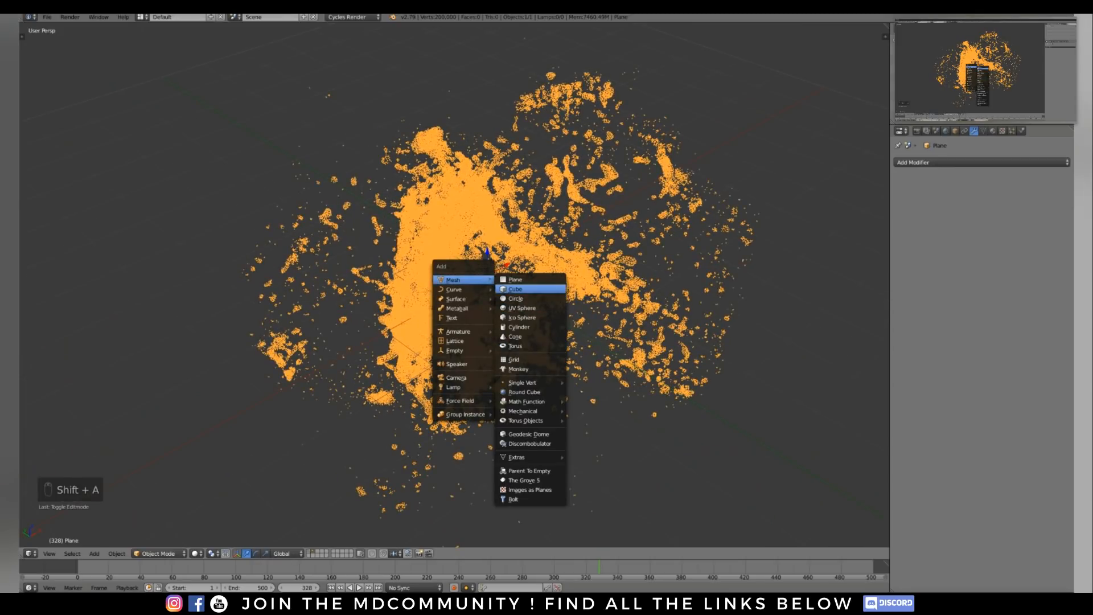
pyautogui.click(515, 289)
pyautogui.moveTo(515, 288); pyautogui.dragTo(478, 279, button='middle')
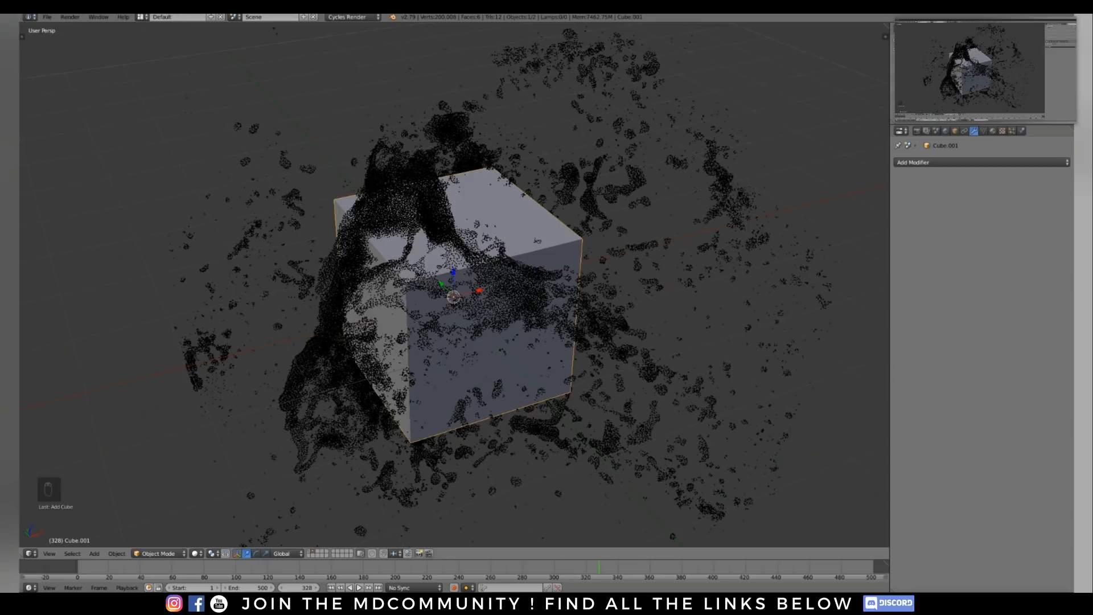
# Scale the new cube's mesh down to a small cube in Edit Mode and return to Object Mode
pyautogui.moveTo(478, 279); pyautogui.dragTo(467, 276, button='middle')
pyautogui.press('Tab')
pyautogui.press('s')
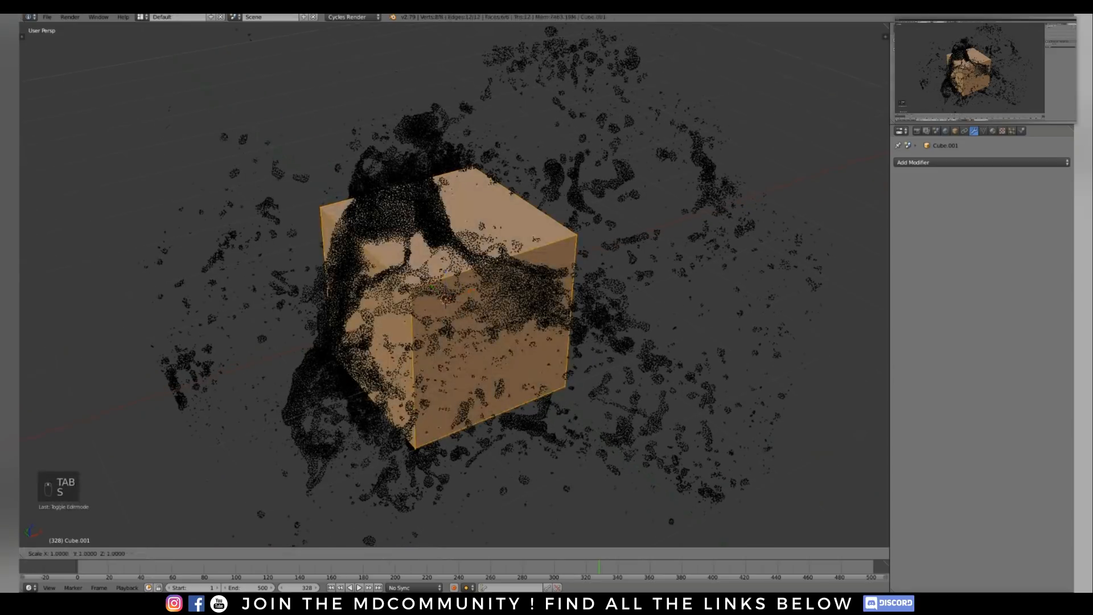
pyautogui.press('Tab')
pyautogui.scroll(5, 474, 288)
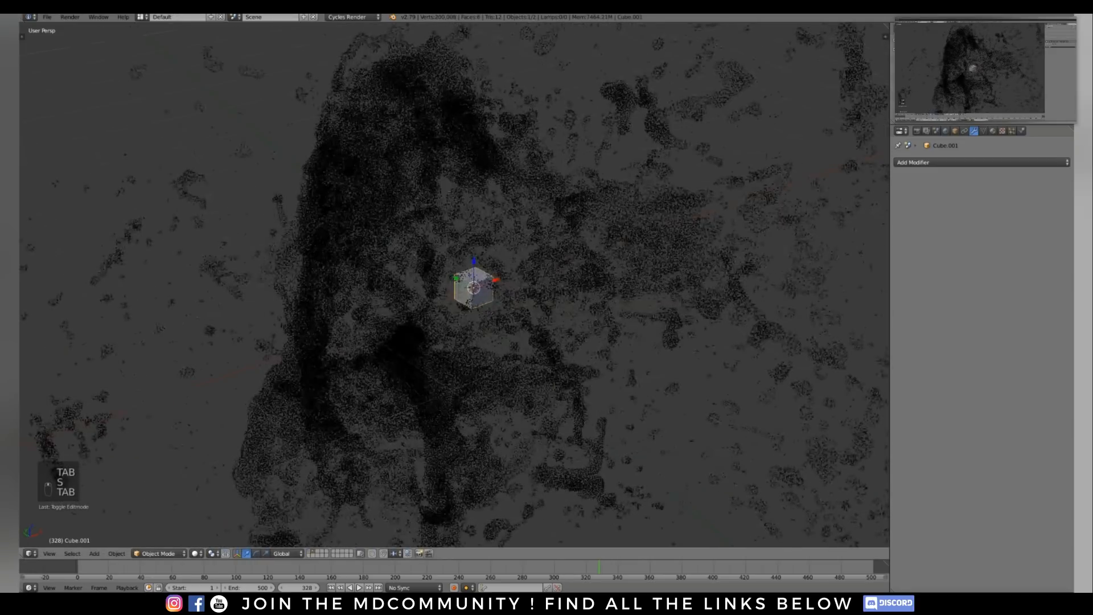
# Parent the small cube to the plane that holds the particle vertices, using Object parenting
pyautogui.rightClick(474, 288)
pyautogui.keyDown('shift'); pyautogui.moveTo(474, 287); pyautogui.dragTo(389, 346, button='middle'); pyautogui.keyUp('shift')
pyautogui.keyDown('shift'); pyautogui.rightClick(274, 370); pyautogui.keyUp('shift')
pyautogui.scroll(-2, 454, 285)
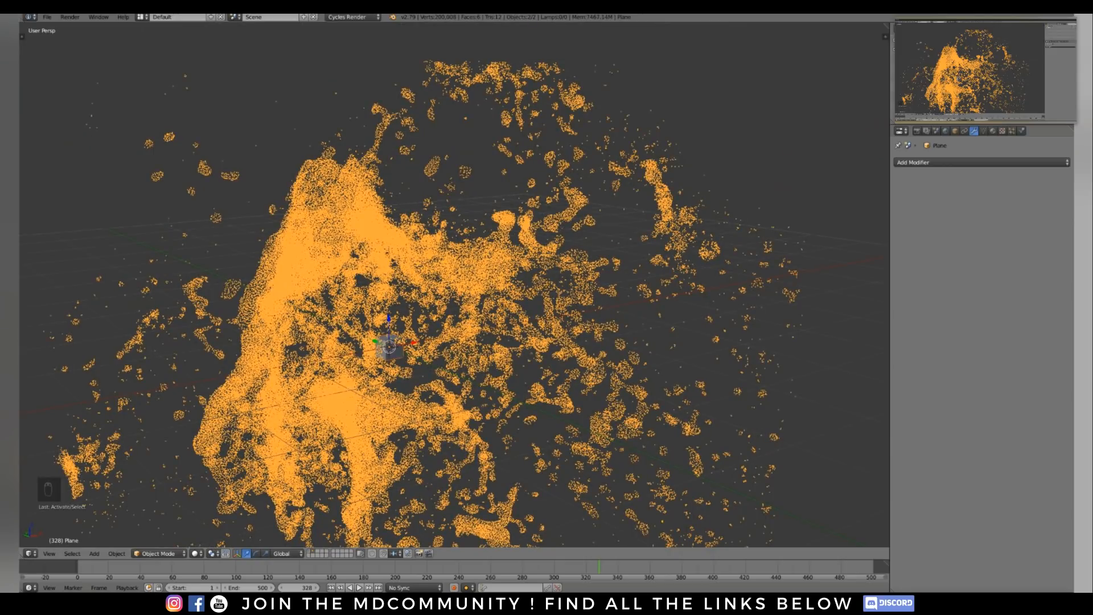
pyautogui.hotkey('ctrl', 'p')
pyautogui.click(470, 249)
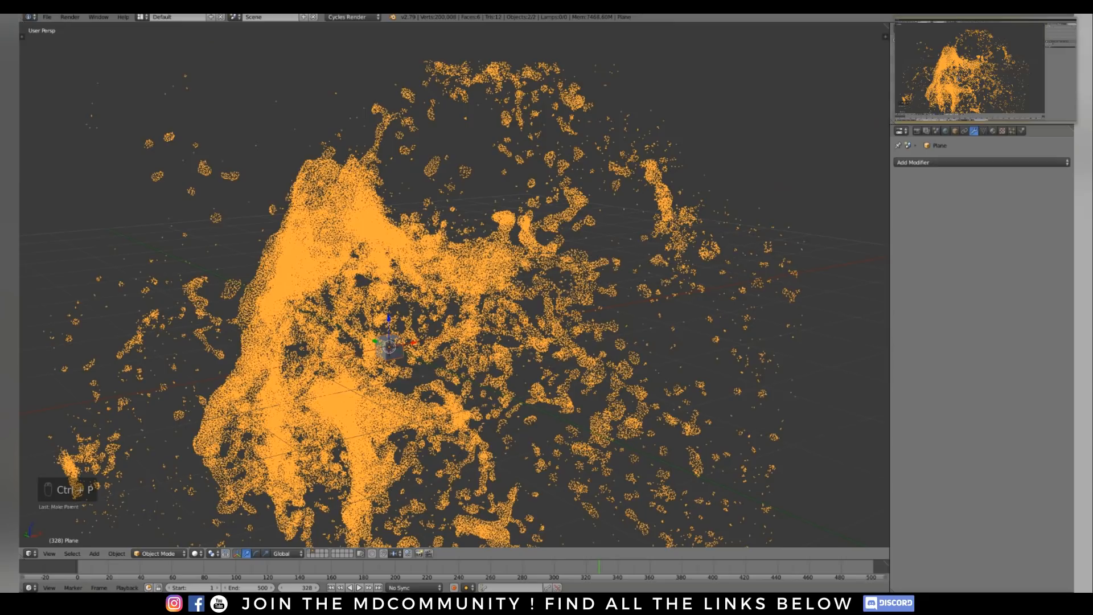
# Set the plane's Duplication to Verts and inspect the size of the duplicated cubes
pyautogui.moveTo(389, 347); pyautogui.dragTo(408, 288, button='middle')
pyautogui.click(955, 131)
pyautogui.moveTo(513, 285); pyautogui.dragTo(516, 279, button='middle')
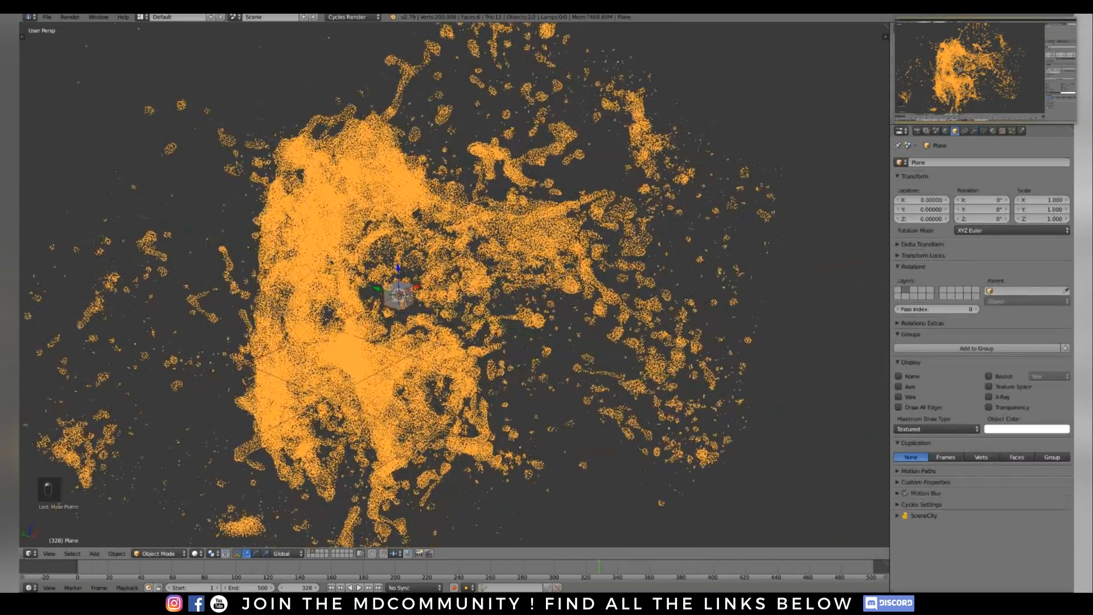
pyautogui.rightClick(516, 279)
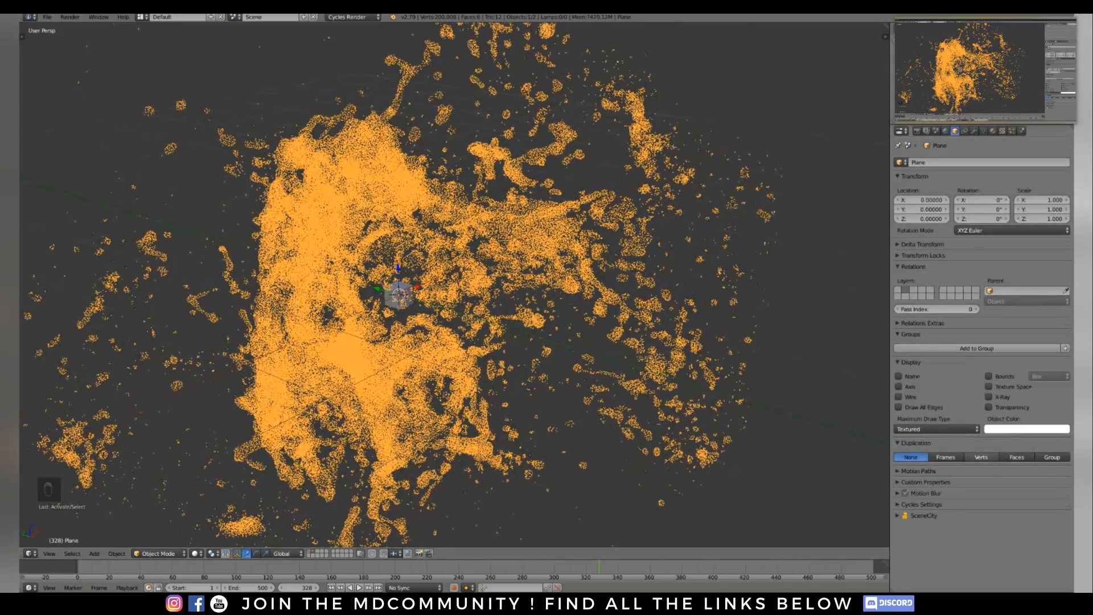
pyautogui.moveTo(456, 284); pyautogui.dragTo(445, 274, button='middle')
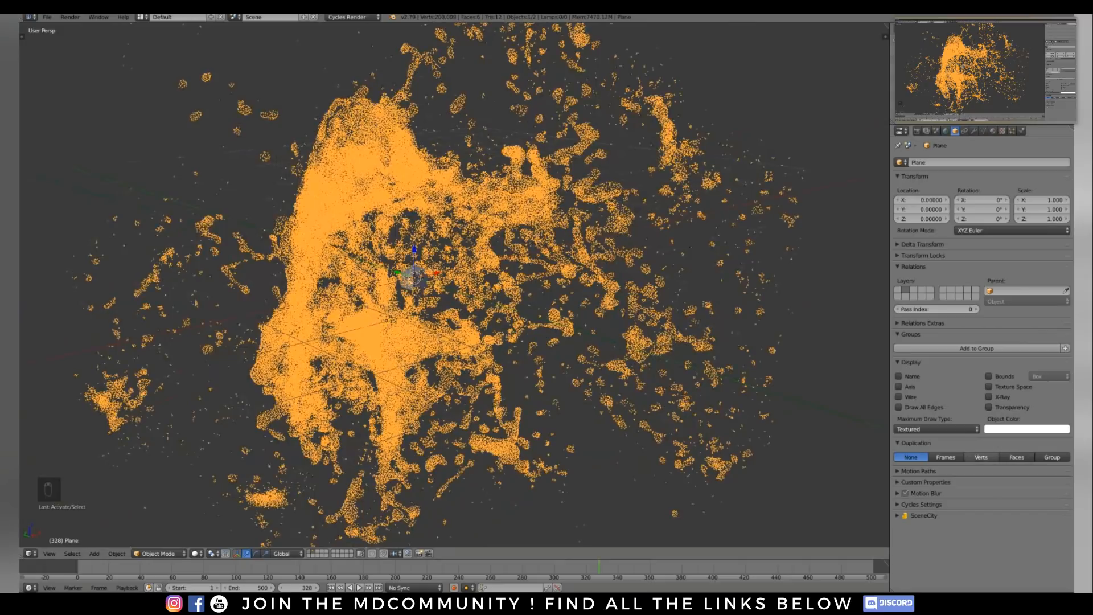
pyautogui.click(981, 457)
pyautogui.moveTo(456, 284); pyautogui.dragTo(383, 277, button='middle')
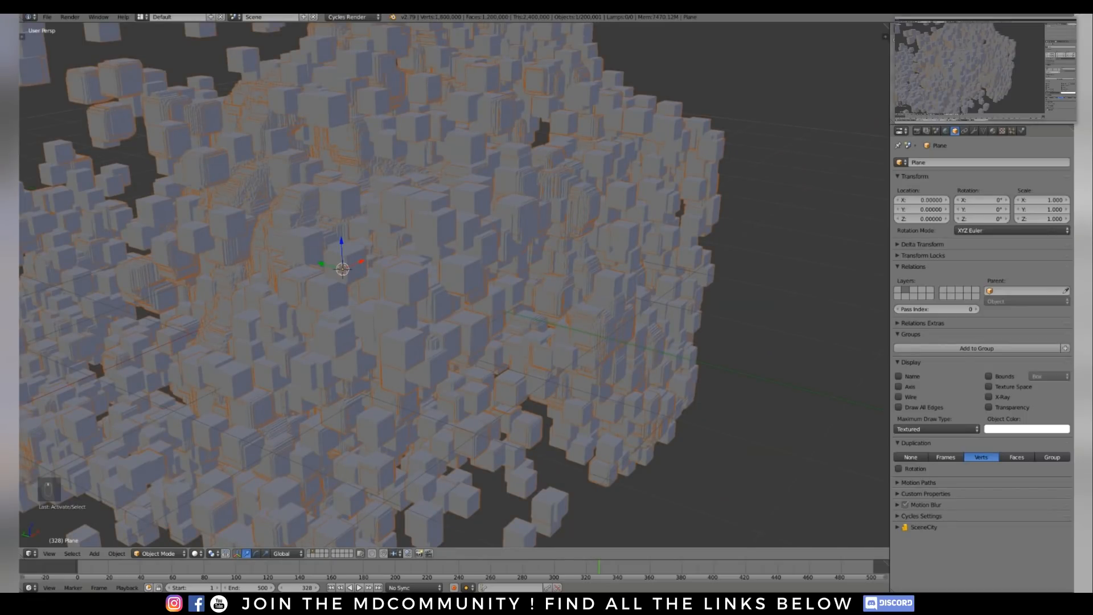
pyautogui.press('Tab')
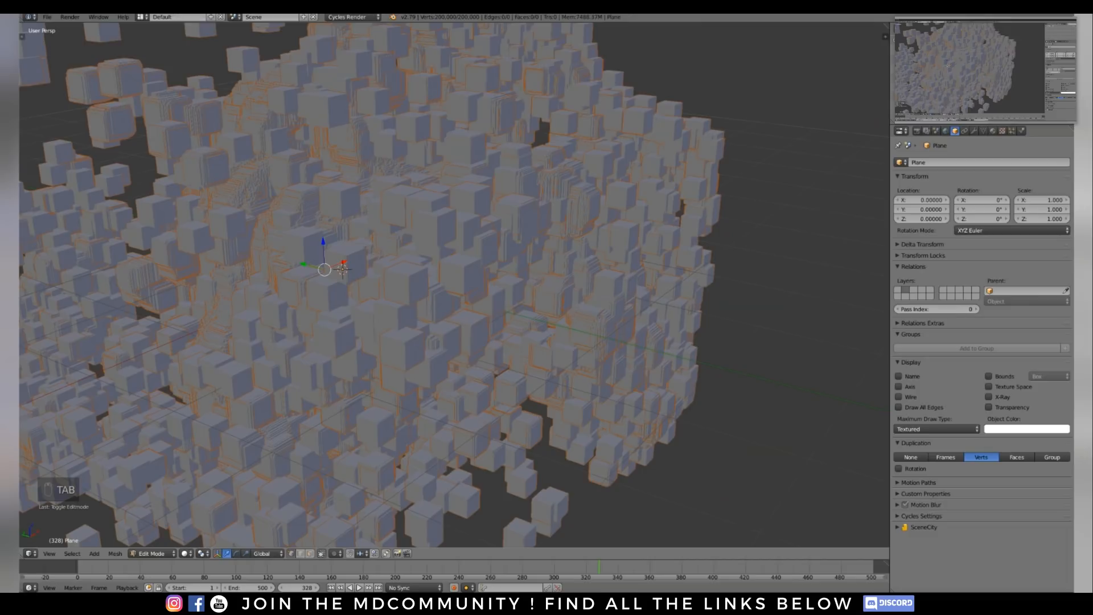
pyautogui.press('a')
pyautogui.press('a')
pyautogui.press('a')
pyautogui.write('s.1')
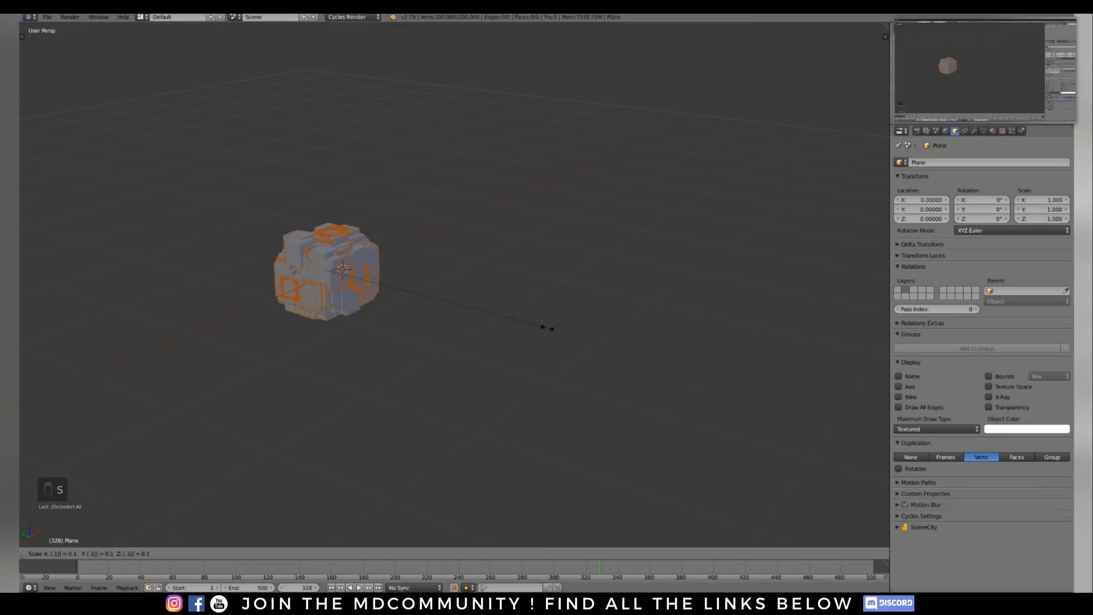
pyautogui.rightClick(547, 328)
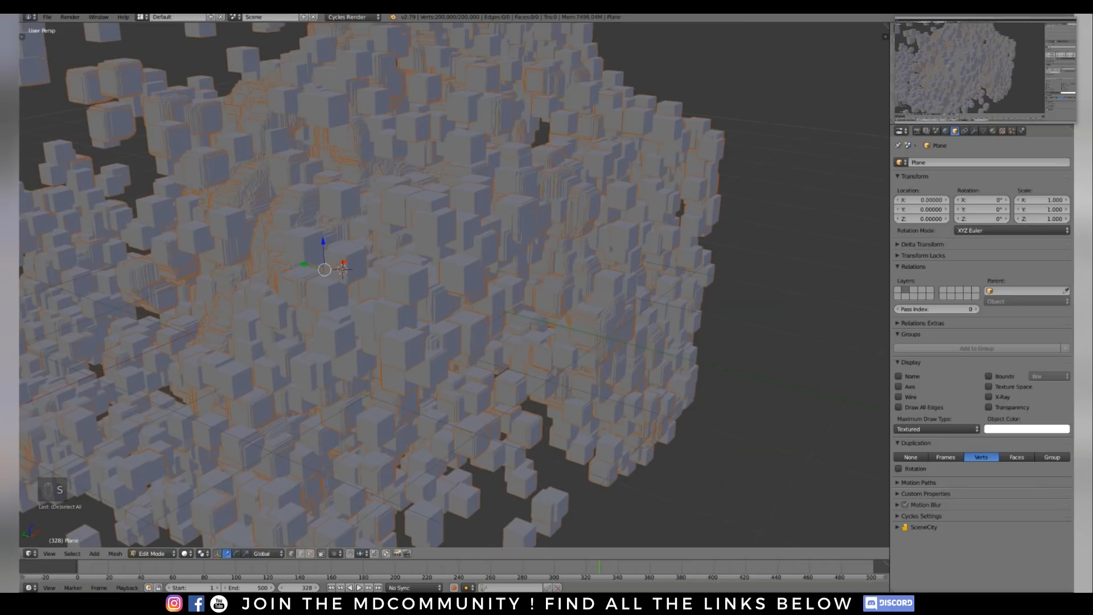
pyautogui.press('Tab')
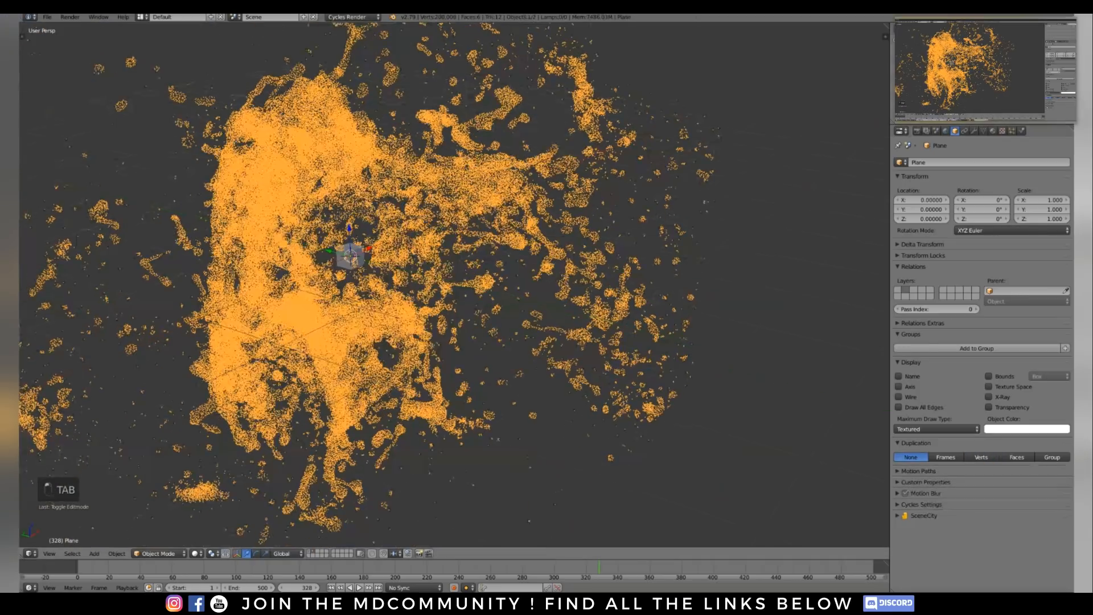
# Shrink the child cube's mesh further in Edit Mode to a tiny cube and return to Object Mode
pyautogui.press('Tab')
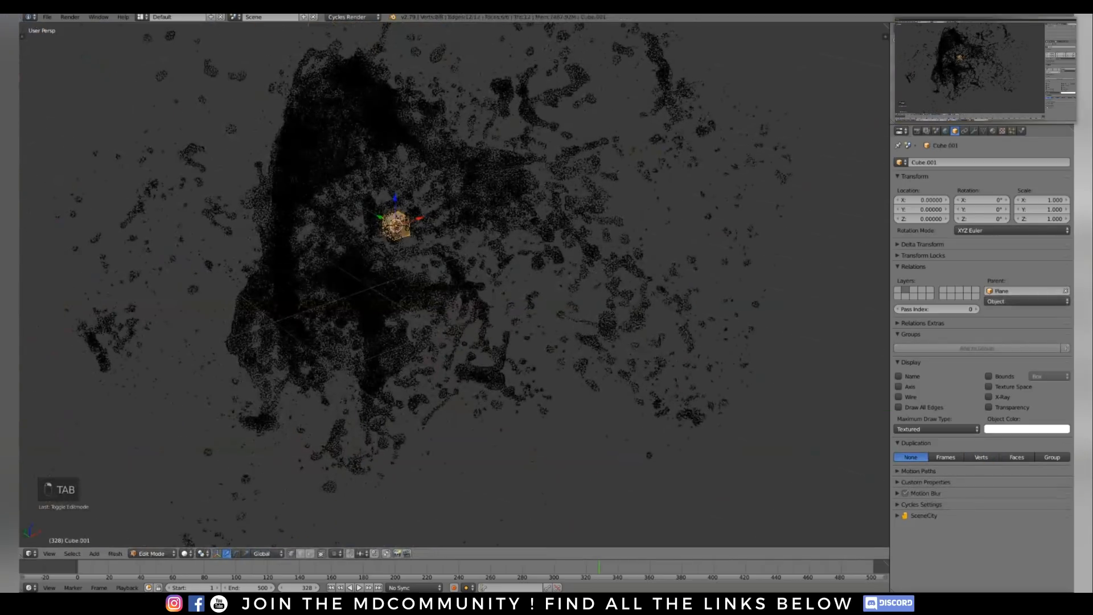
pyautogui.press('s')
pyautogui.press('Tab')
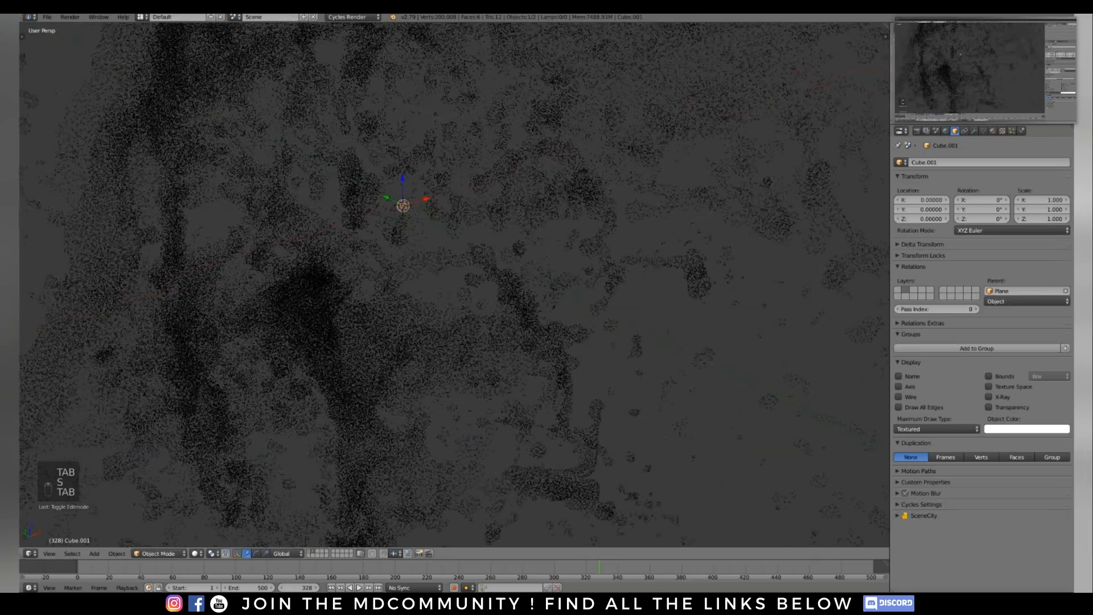
# Select the plane, duplicate the tiny cube onto its vertices with Verts duplication, and inspect the cubes up close
pyautogui.moveTo(402, 206); pyautogui.dragTo(404, 261, button='middle')
pyautogui.scroll(4, 418, 322)
pyautogui.scroll(-6, 406, 262)
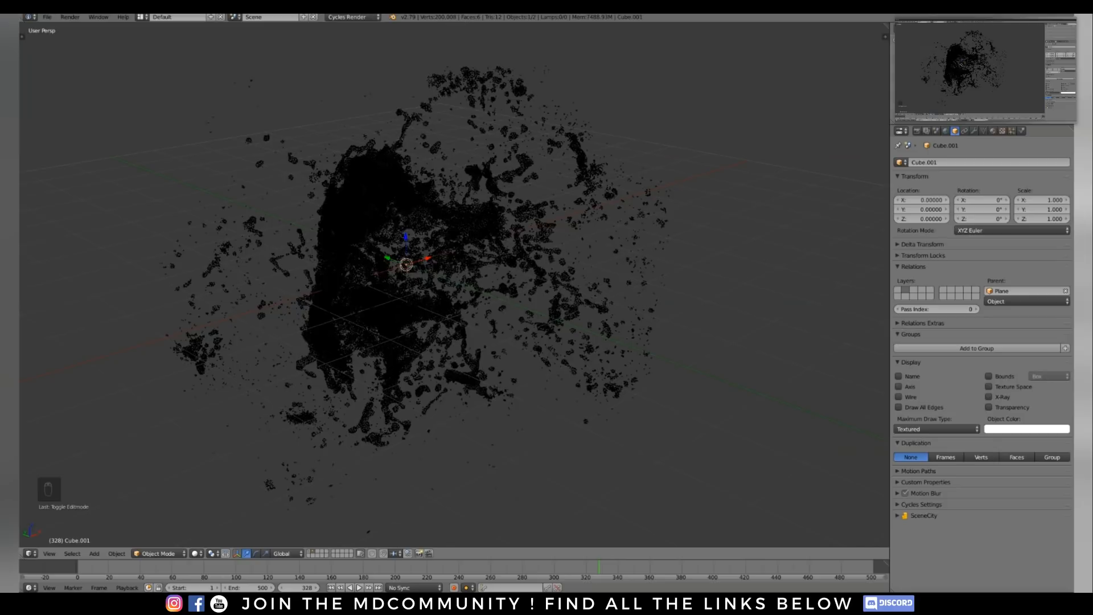
pyautogui.moveTo(406, 264); pyautogui.dragTo(403, 320, button='middle')
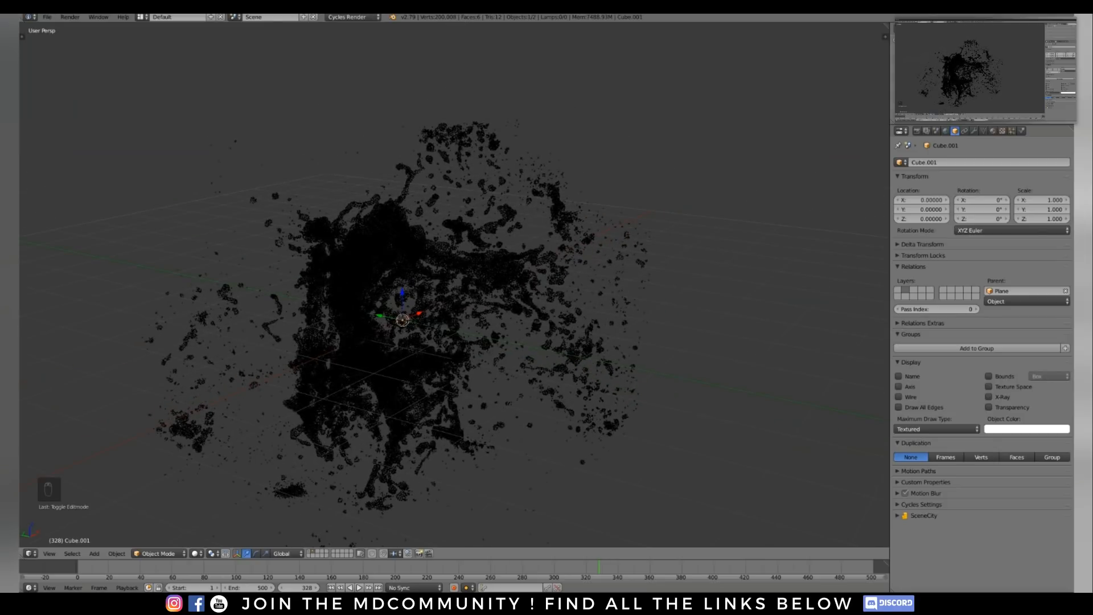
pyautogui.moveTo(403, 320); pyautogui.dragTo(418, 296, button='middle')
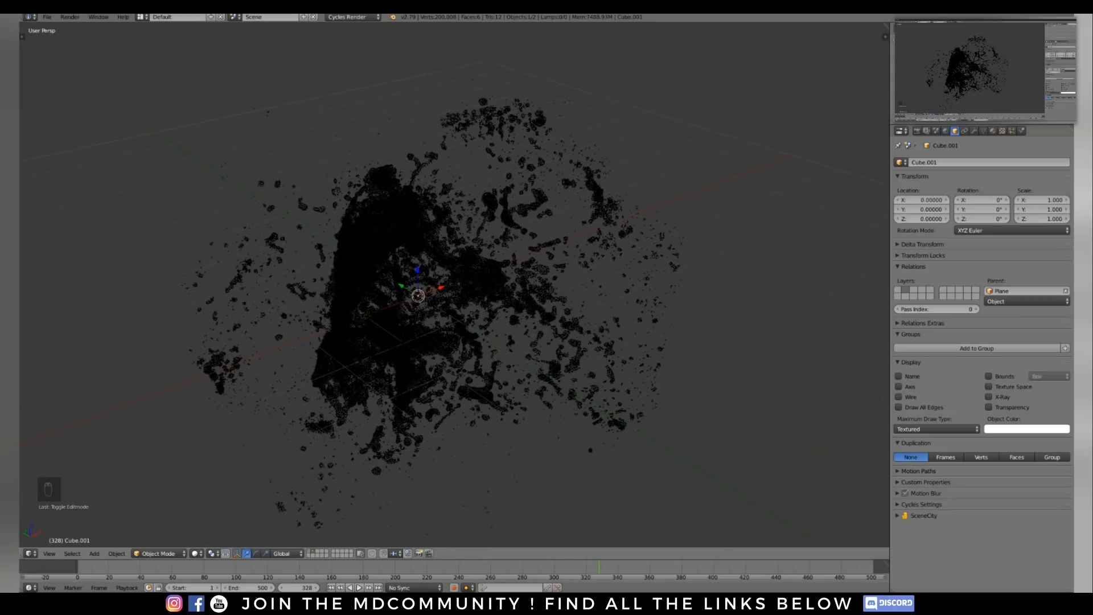
pyautogui.moveTo(418, 295)
pyautogui.mouseDown(button='middle')
pyautogui.moveTo(434, 293)
pyautogui.moveTo(424, 309)
pyautogui.mouseUp(button='middle')
pyautogui.scroll(2, 455, 285)
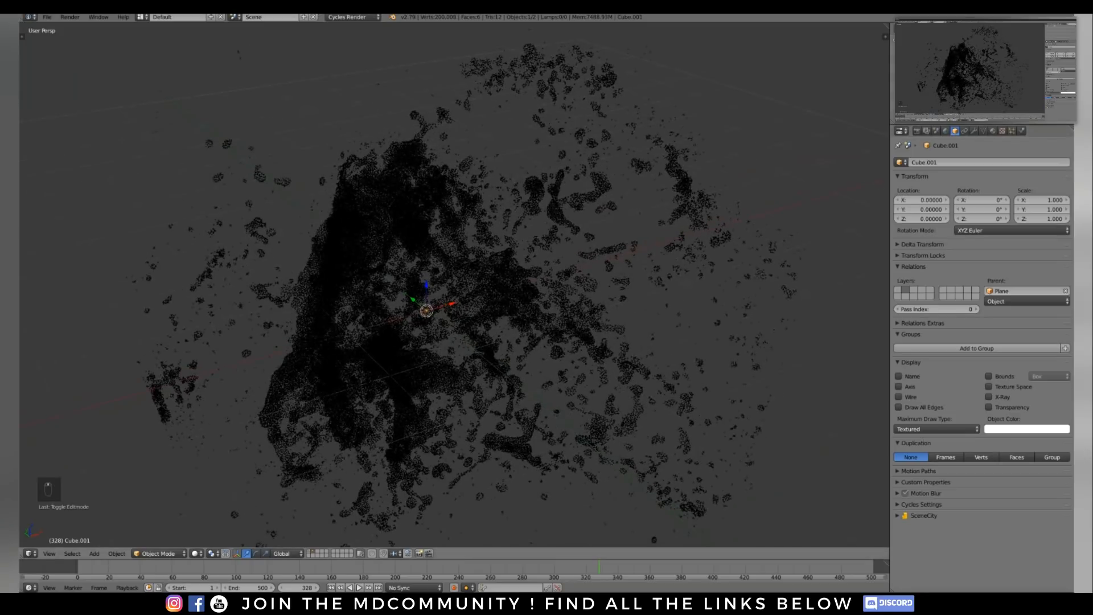
pyautogui.rightClick(390, 373)
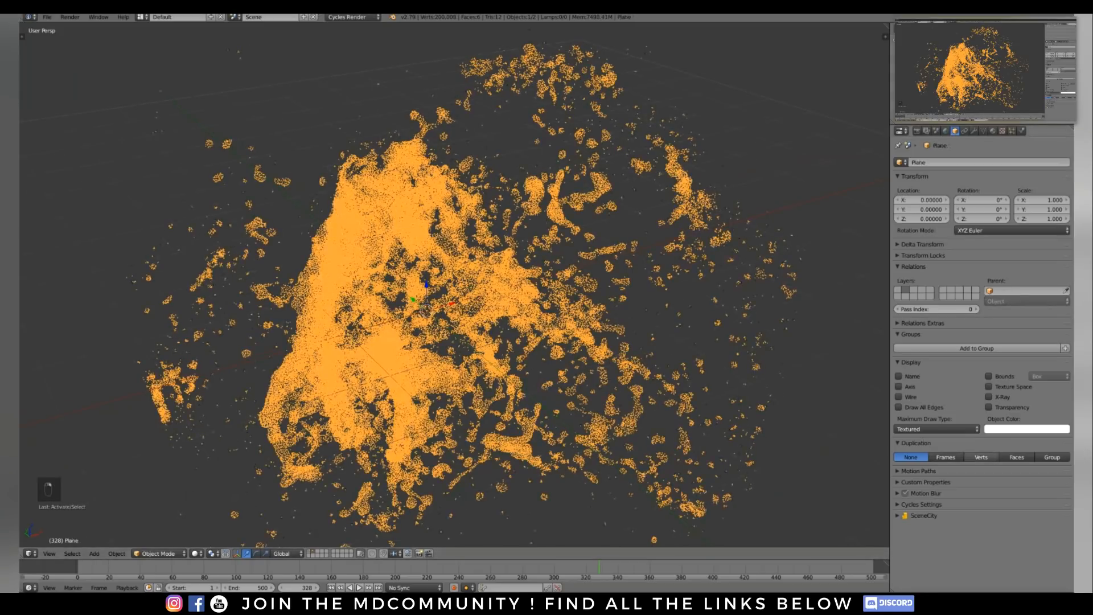
pyautogui.click(981, 457)
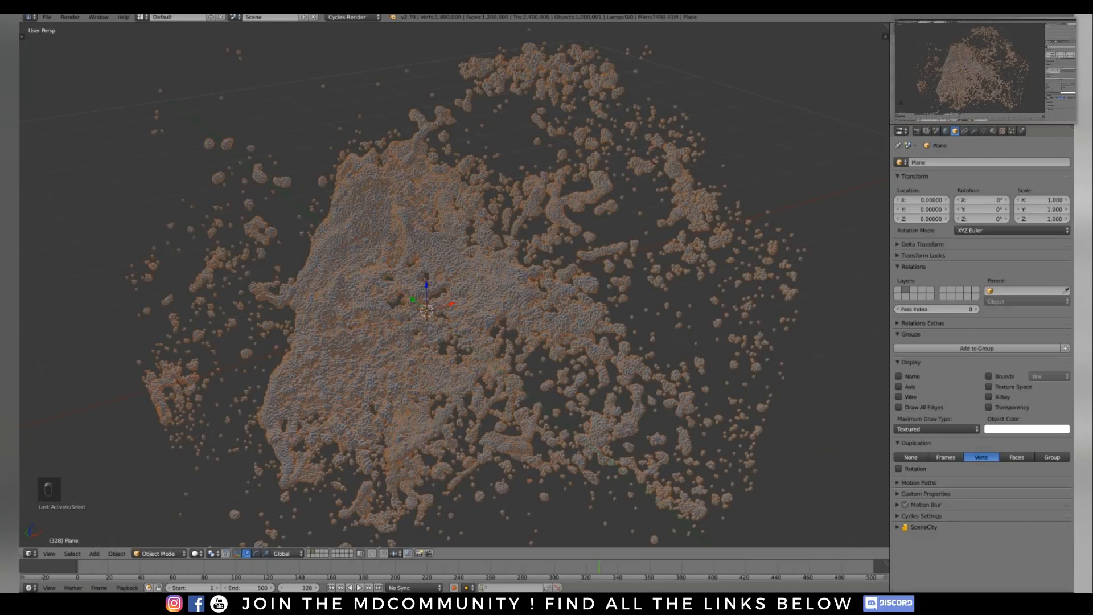
pyautogui.keyDown('shift'); pyautogui.moveTo(427, 311); pyautogui.dragTo(397, 320, button='middle'); pyautogui.keyUp('shift')
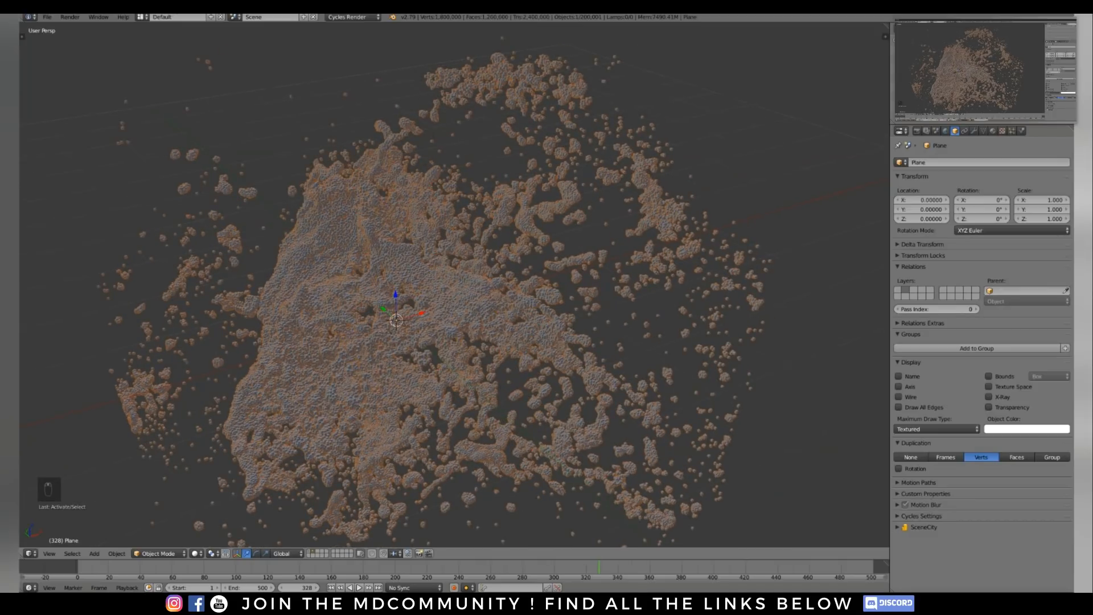
pyautogui.scroll(3, 397, 320)
pyautogui.scroll(3, 396, 320)
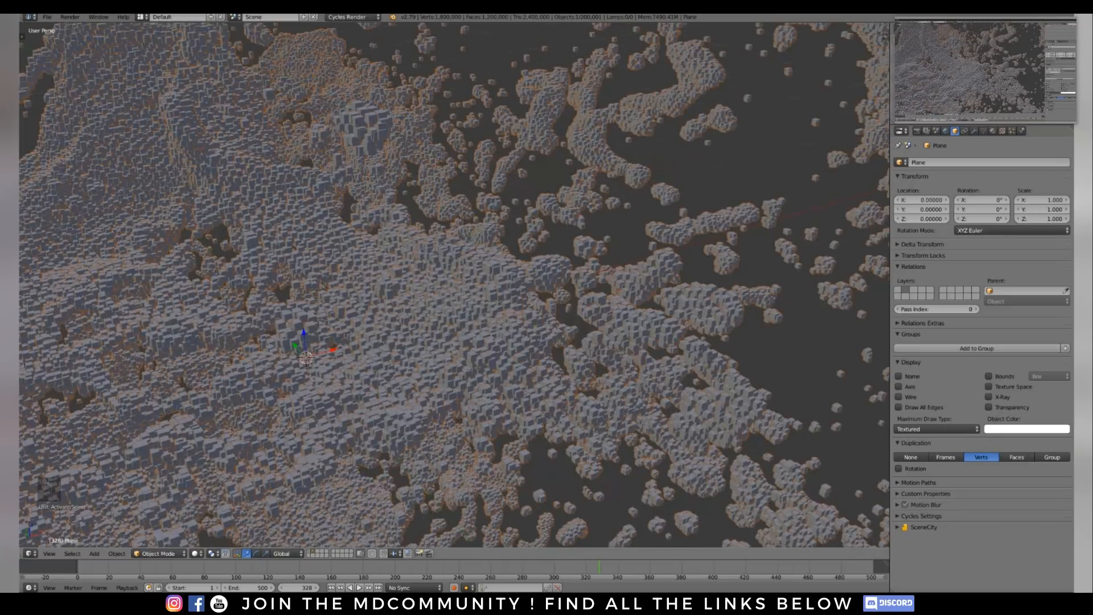
pyautogui.write('s')
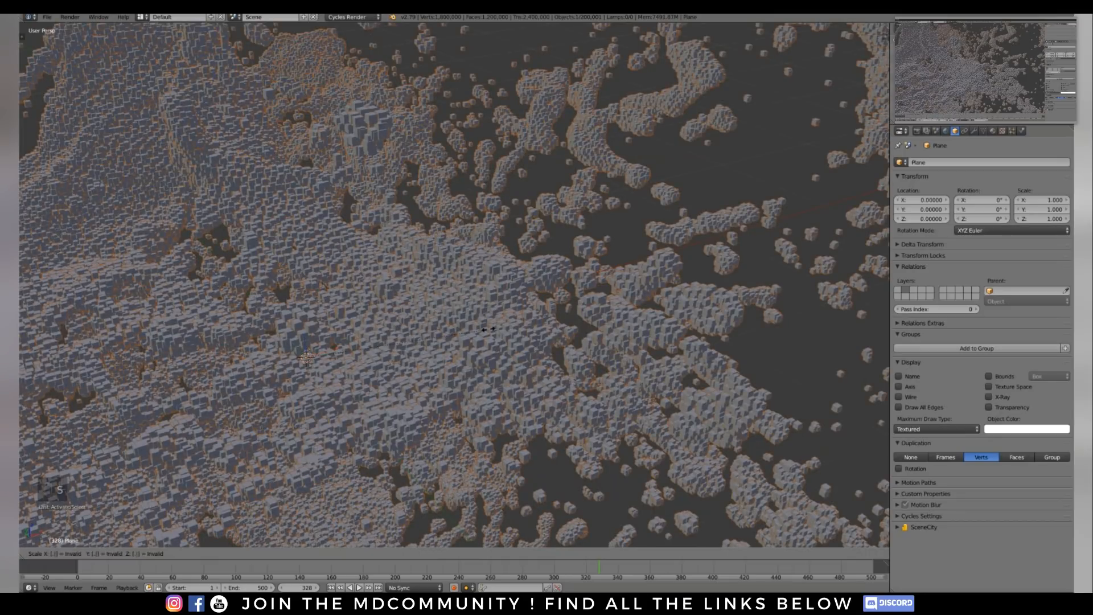
pyautogui.write('5')
pyautogui.press('Escape')
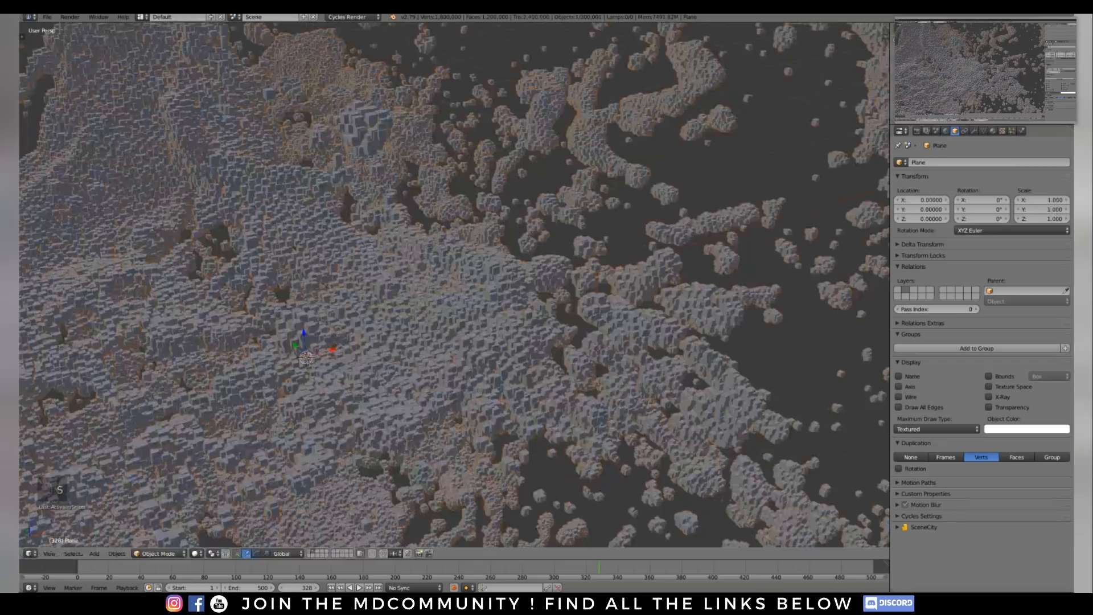
pyautogui.press('Escape')
# Set the plane's Duplication to None and view the whole particle vertex cloud from several angles
pyautogui.moveTo(514, 225); pyautogui.dragTo(516, 243, button='middle')
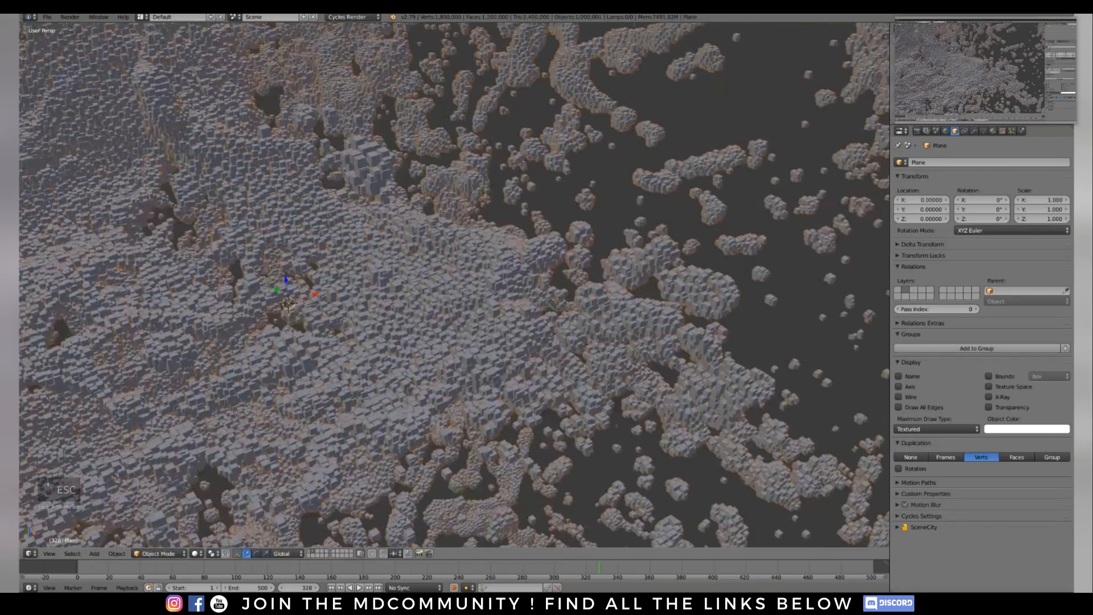
pyautogui.click(911, 457)
pyautogui.scroll(-6, 455, 285)
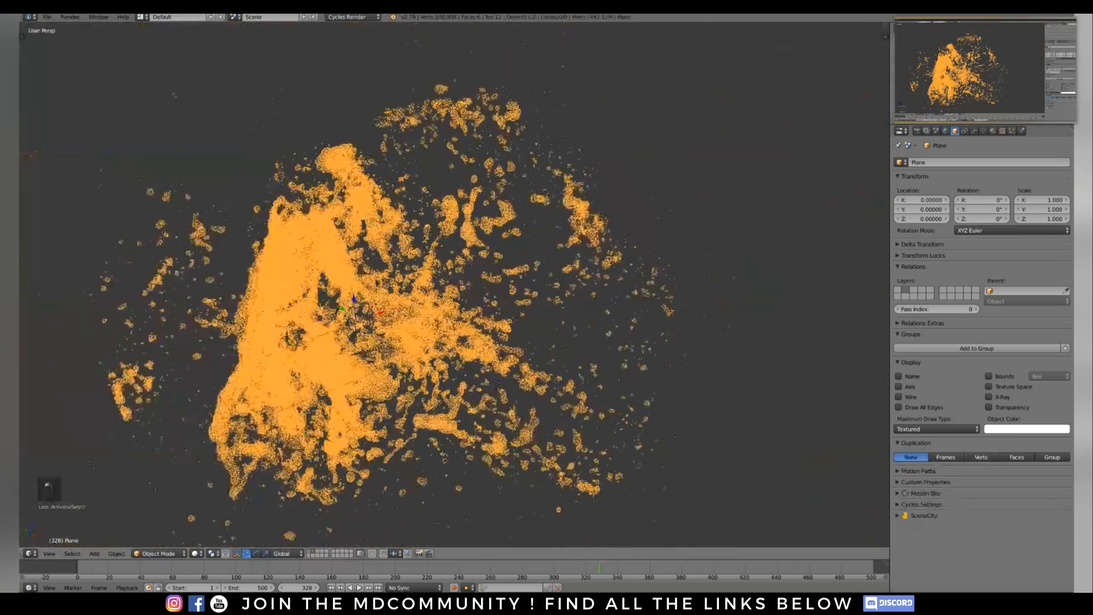
pyautogui.moveTo(516, 242); pyautogui.dragTo(516, 231, button='middle')
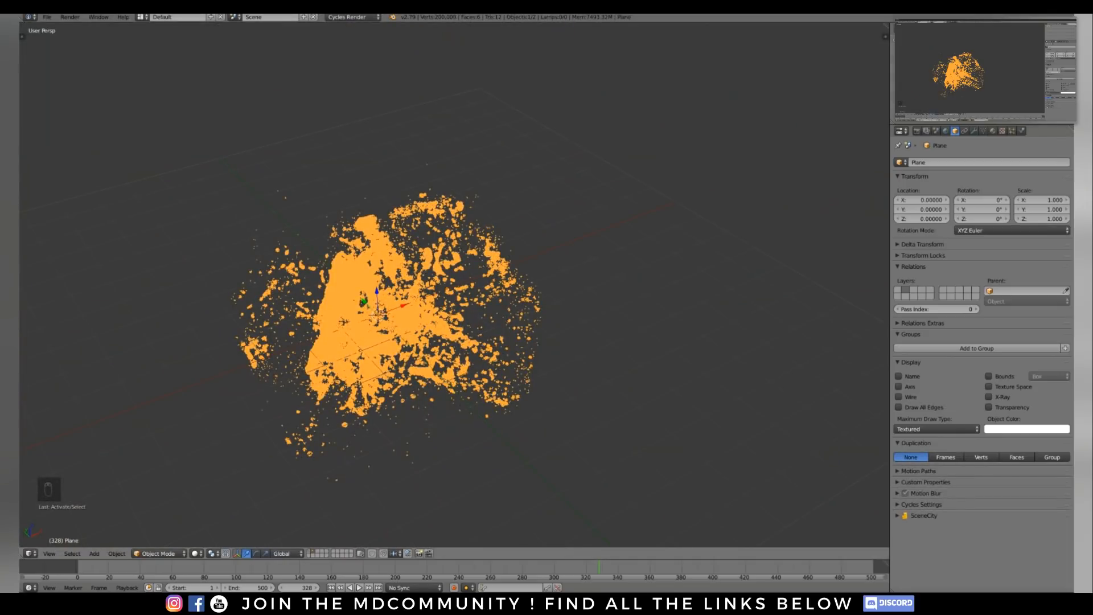
pyautogui.moveTo(516, 231); pyautogui.dragTo(514, 174, button='middle')
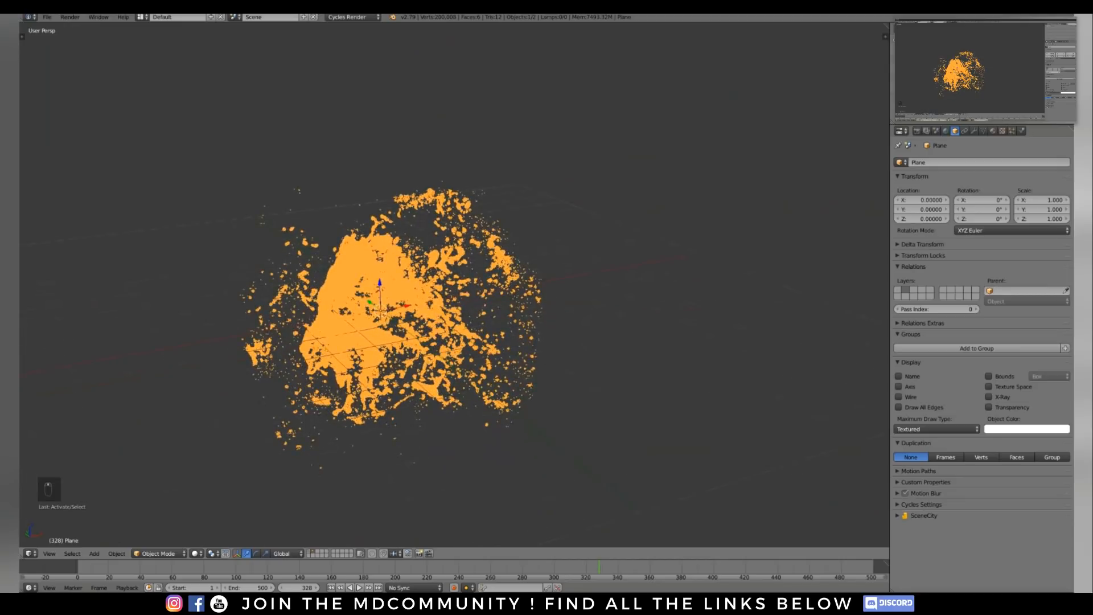
pyautogui.moveTo(515, 231)
pyautogui.mouseDown(button='middle')
pyautogui.moveTo(472, 197)
pyautogui.moveTo(499, 216)
pyautogui.mouseUp(button='middle')
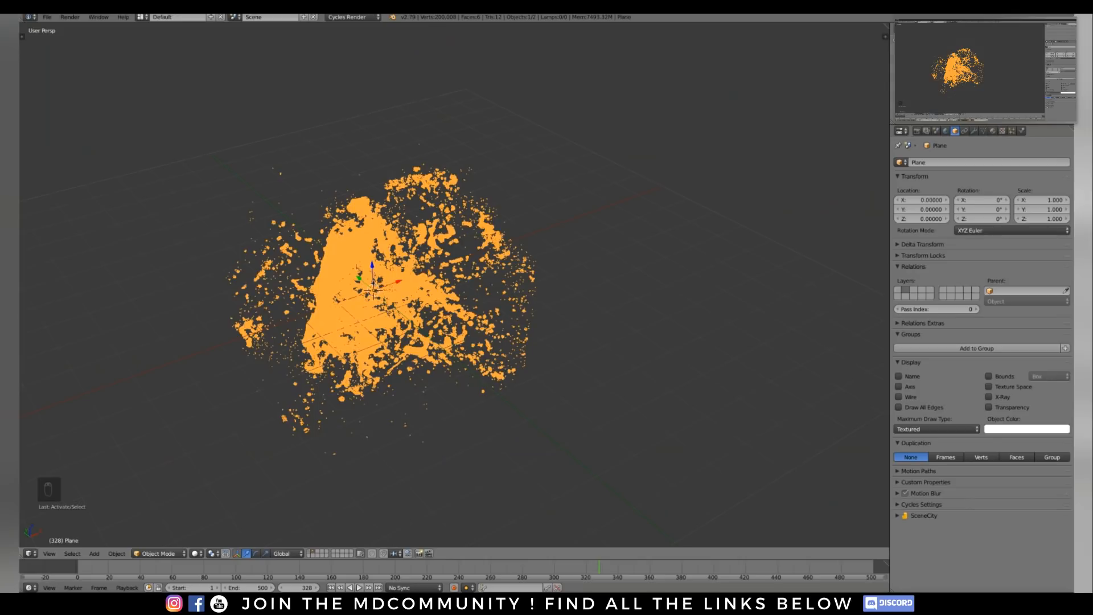
pyautogui.moveTo(499, 217); pyautogui.dragTo(541, 225, button='middle')
# Add a cube mesh and scale it up in Edit Mode until it encloses the whole particle cloud
pyautogui.hotkey('shift', 'a')
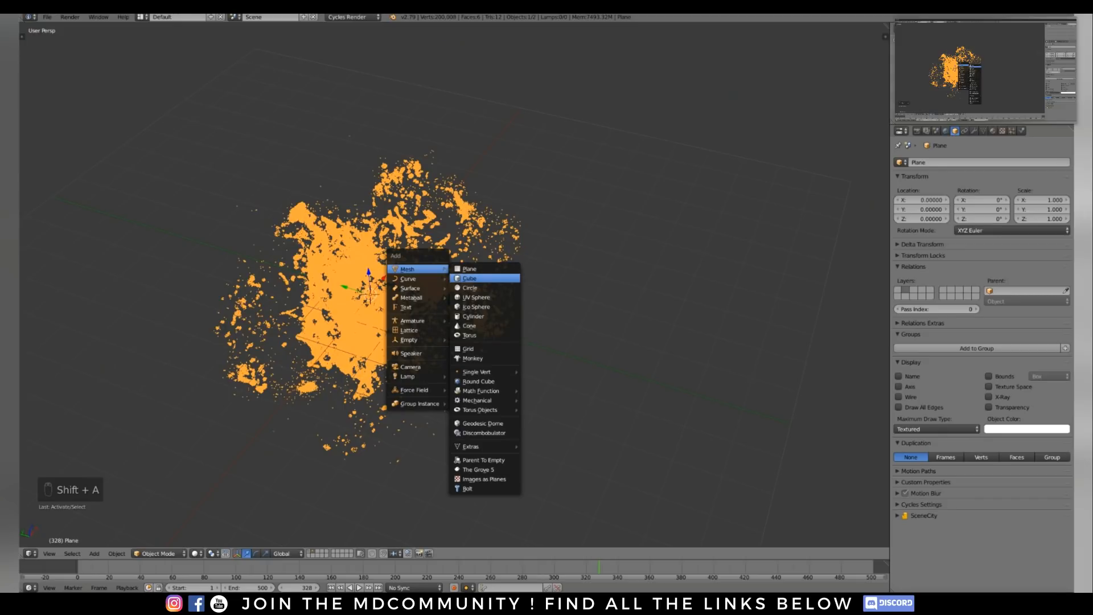
pyautogui.click(469, 278)
pyautogui.press('Tab')
pyautogui.press('s')
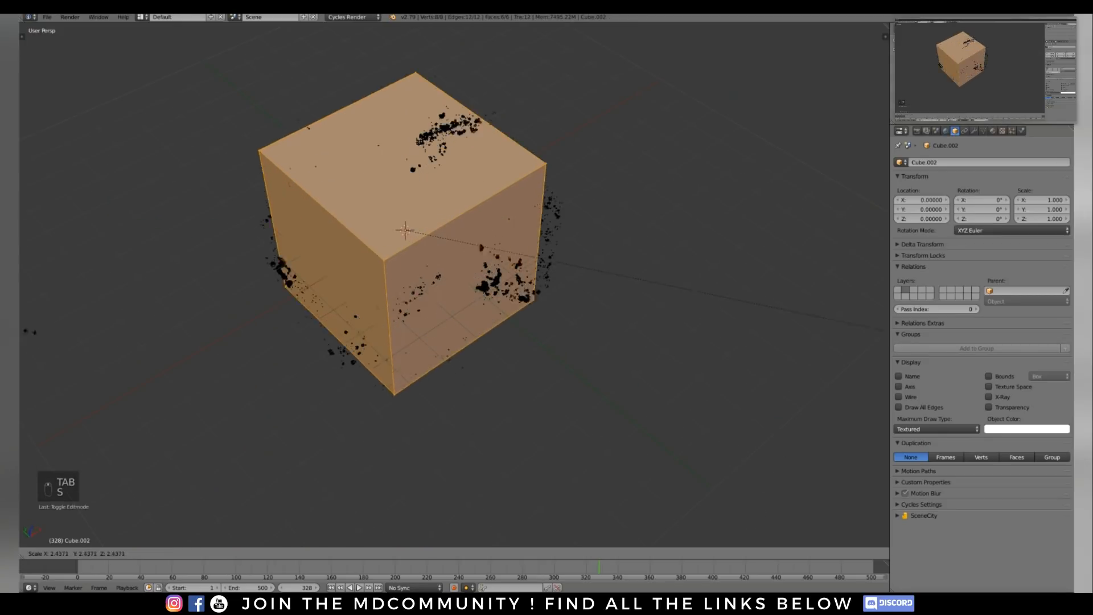
pyautogui.click(113, 340)
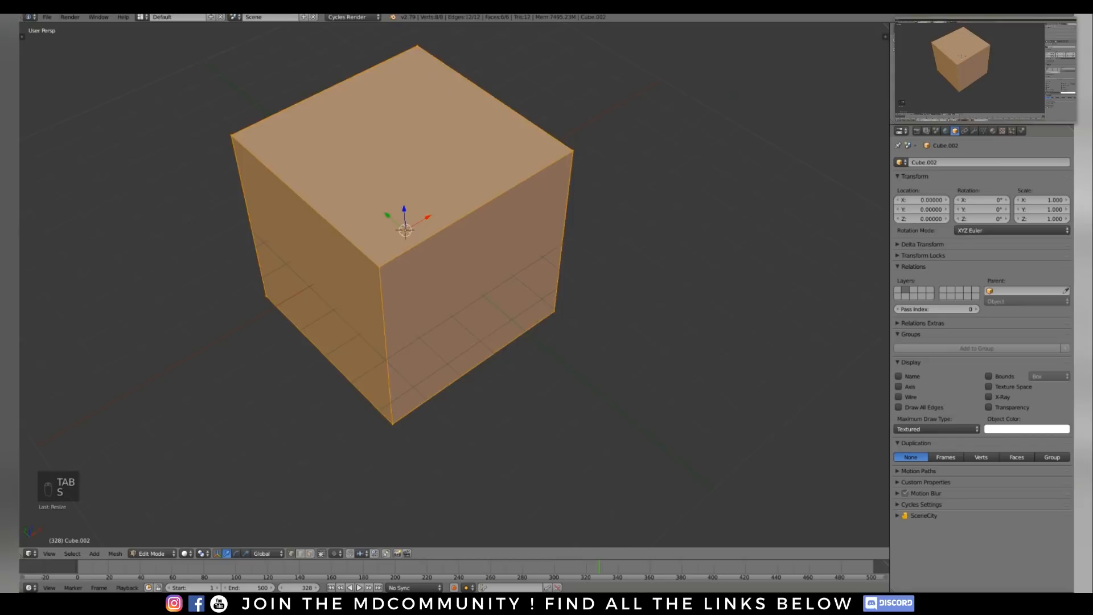
pyautogui.moveTo(112, 340); pyautogui.dragTo(165, 333, button='middle')
pyautogui.scroll(1, 478, 341)
pyautogui.moveTo(478, 341)
pyautogui.mouseDown(button='middle')
pyautogui.moveTo(438, 338)
pyautogui.moveTo(477, 341)
pyautogui.mouseUp(button='middle')
pyautogui.scroll(2, 468, 336)
pyautogui.scroll(-1, 465, 342)
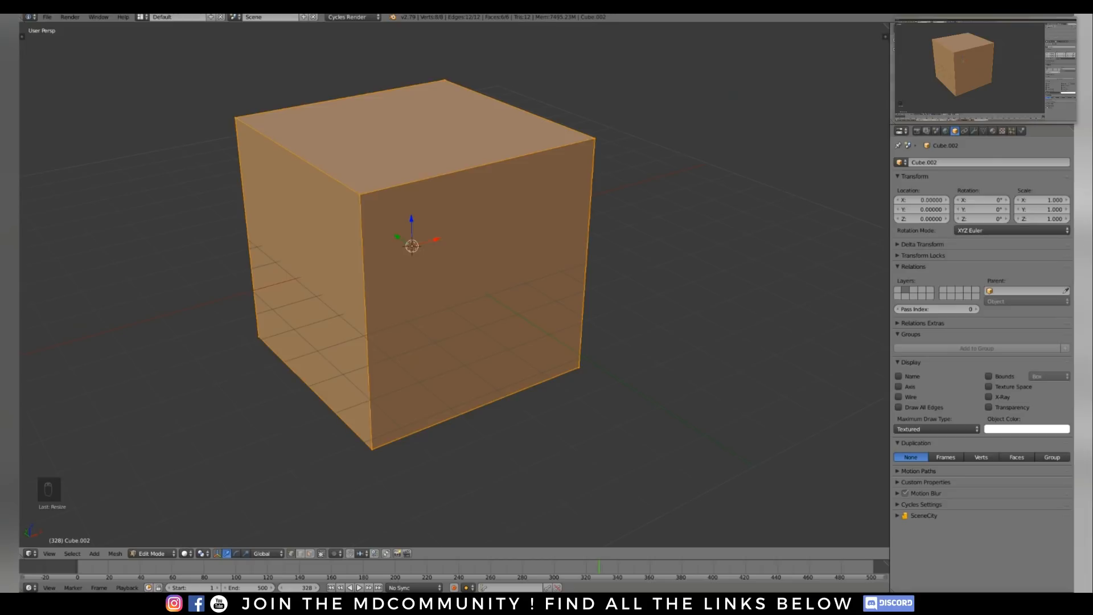
# Subdivide the enclosing cube's whole mesh with 31 cuts
pyautogui.moveTo(468, 250); pyautogui.dragTo(467, 234, button='middle')
pyautogui.press('w')
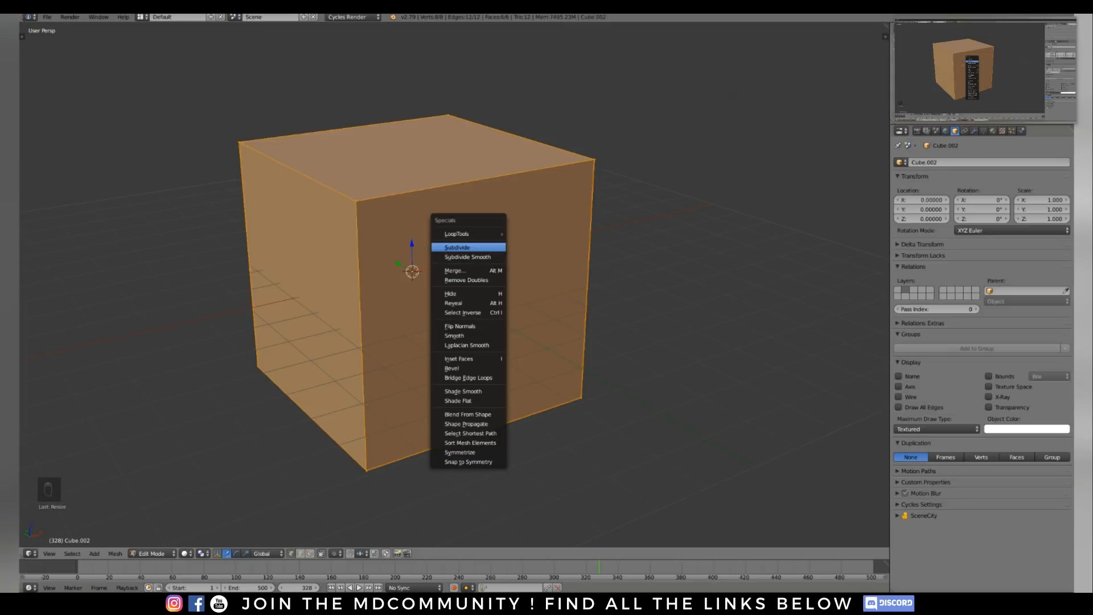
pyautogui.click(457, 247)
pyautogui.press('F6')
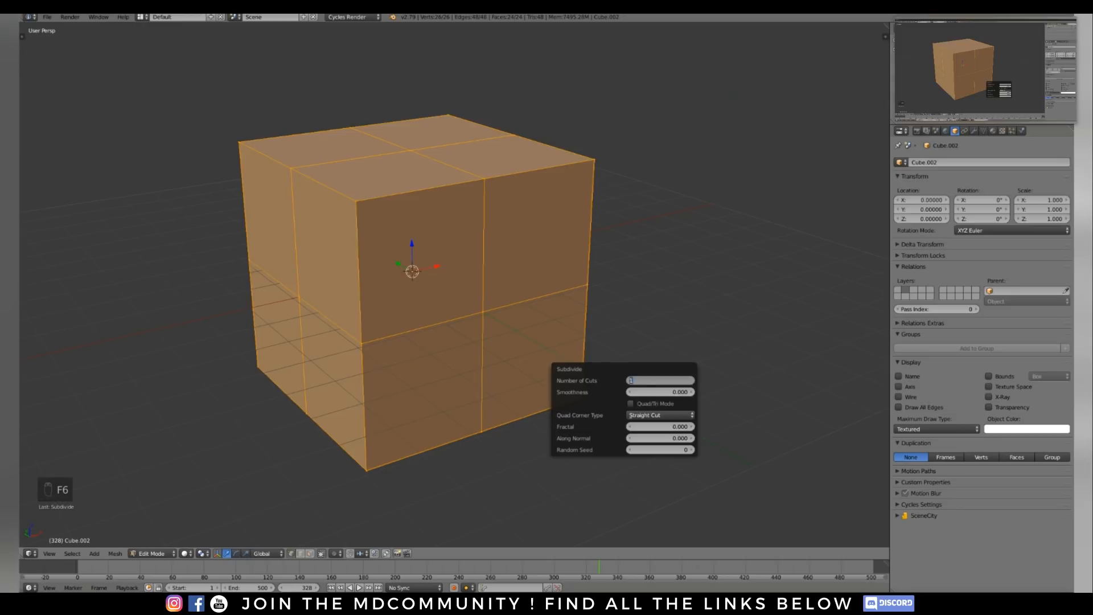
pyautogui.write('31')
pyautogui.press('Return')
# Try selecting the cube's border edge loops in edge selection, and undo back to the cube before its subdivision
pyautogui.moveTo(513, 319); pyautogui.dragTo(407, 354, button='middle')
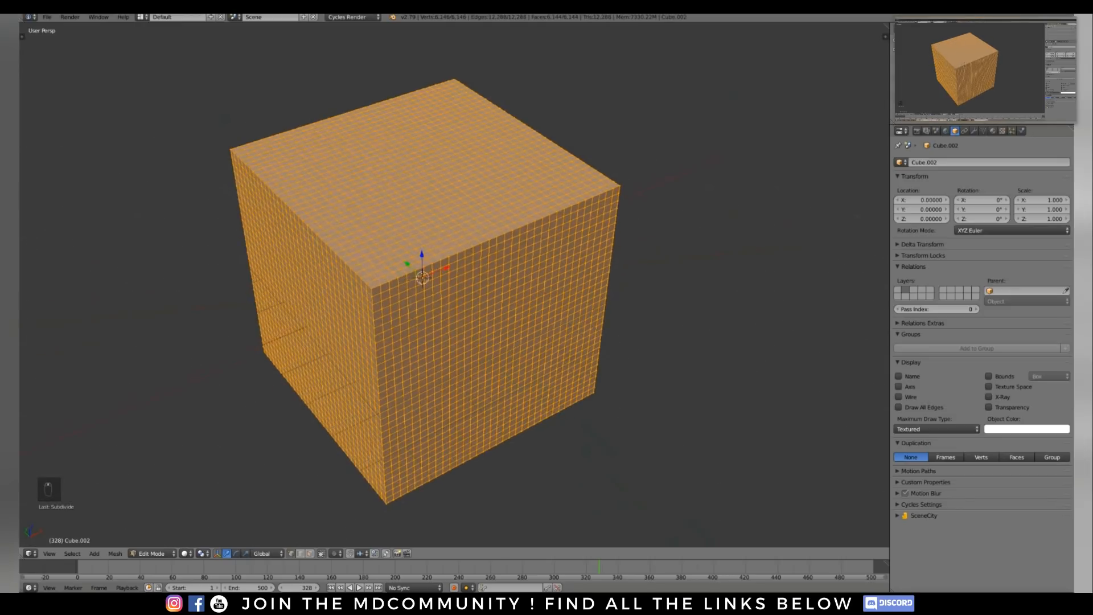
pyautogui.hotkey('ctrl', 'Tab')
pyautogui.click(407, 367)
pyautogui.keyDown('alt'); pyautogui.rightClick(385, 282); pyautogui.keyUp('alt')
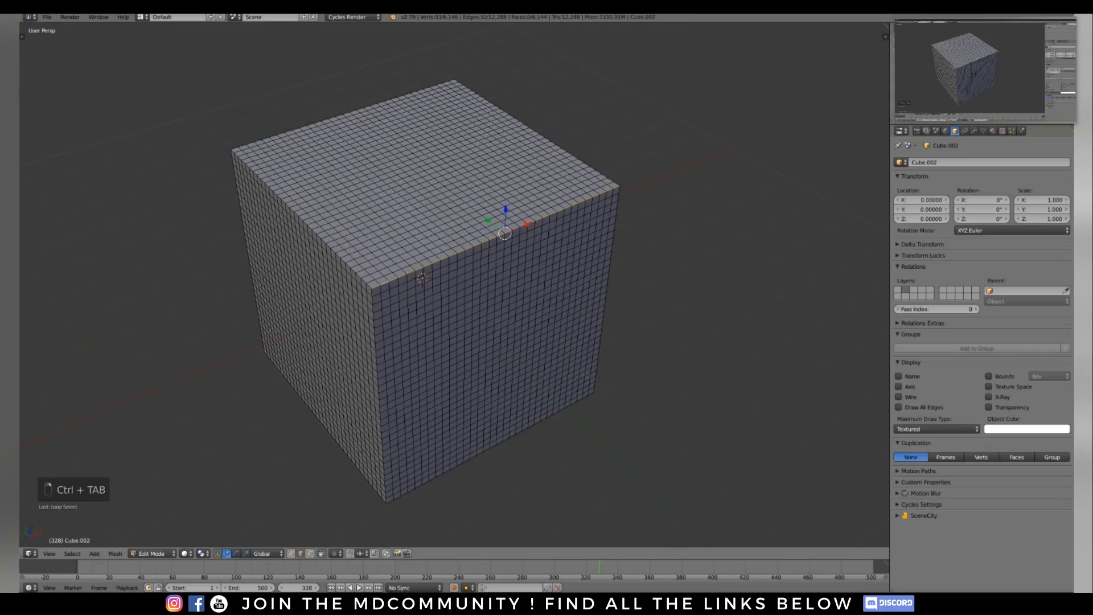
pyautogui.keyDown('alt'); pyautogui.keyDown('shift'); pyautogui.rightClick(357, 277); pyautogui.keyUp('shift'); pyautogui.keyUp('alt')
pyautogui.hotkey('ctrl', 'z')
pyautogui.hotkey('ctrl', 'z')
pyautogui.hotkey('ctrl', 'z')
pyautogui.hotkey('ctrl', 'z')
pyautogui.hotkey('ctrl', 'z')
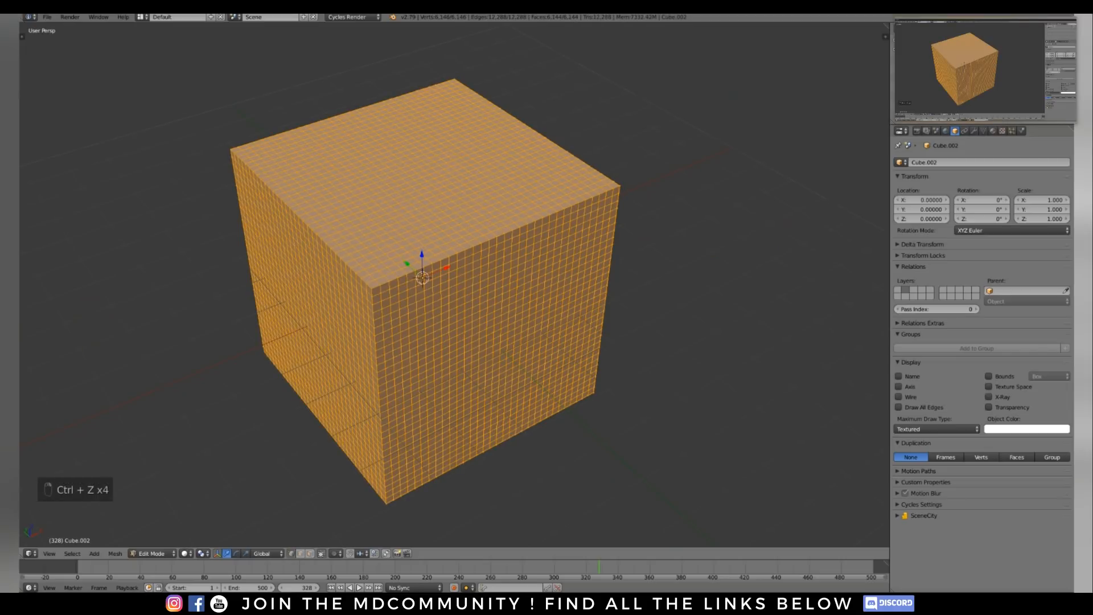
# Separate the cube's six sides with Edge Split and switch the mesh selection to faces
pyautogui.hotkey('ctrl', 'e')
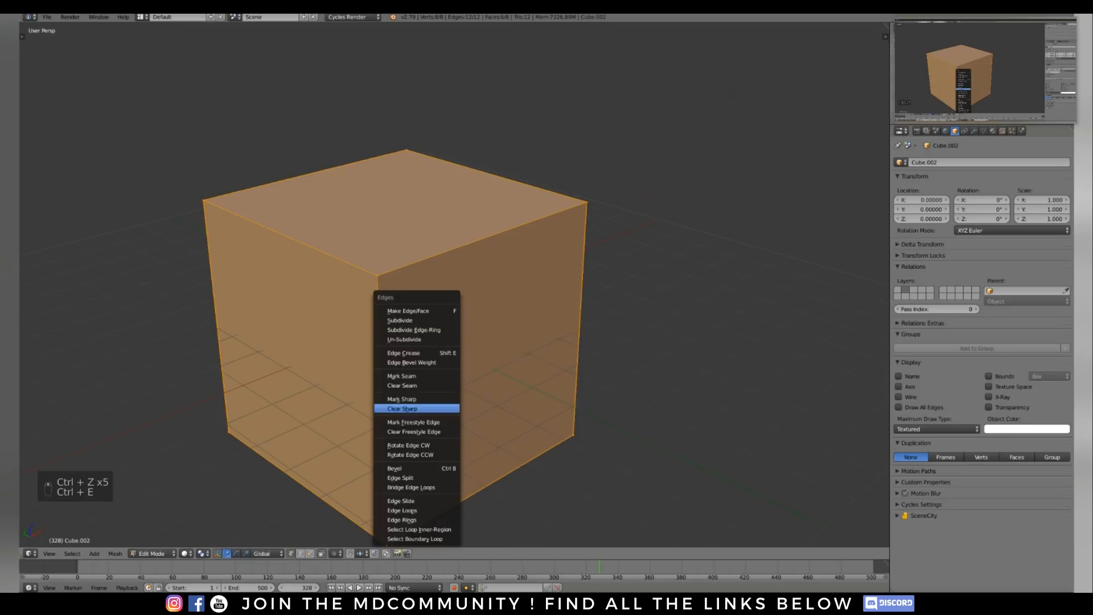
pyautogui.press('Tab')
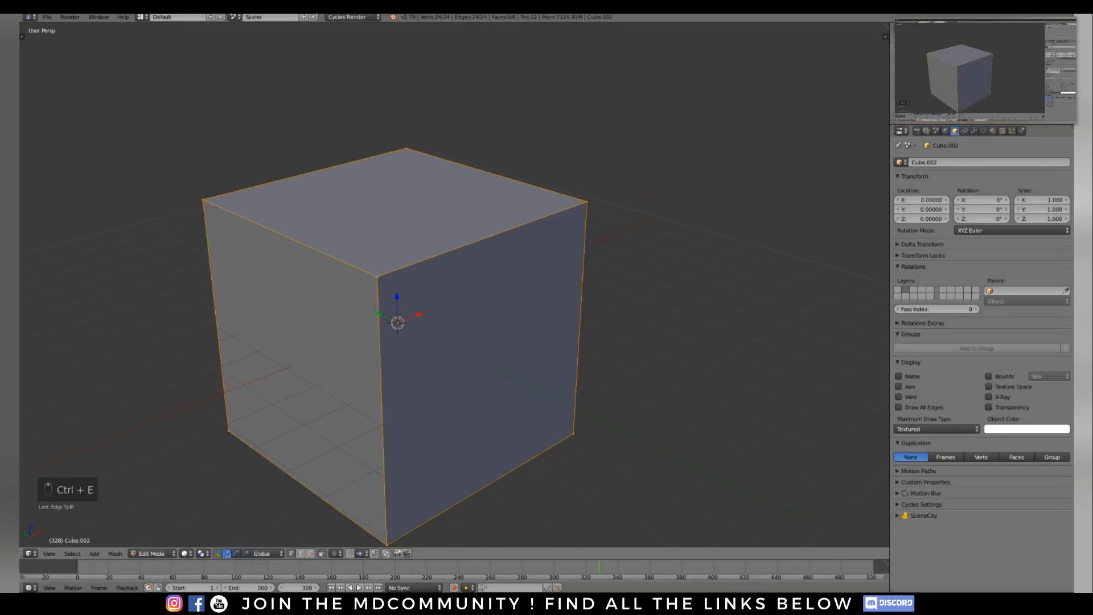
pyautogui.moveTo(512, 284); pyautogui.dragTo(467, 296, button='middle')
pyautogui.hotkey('ctrl', 'Tab')
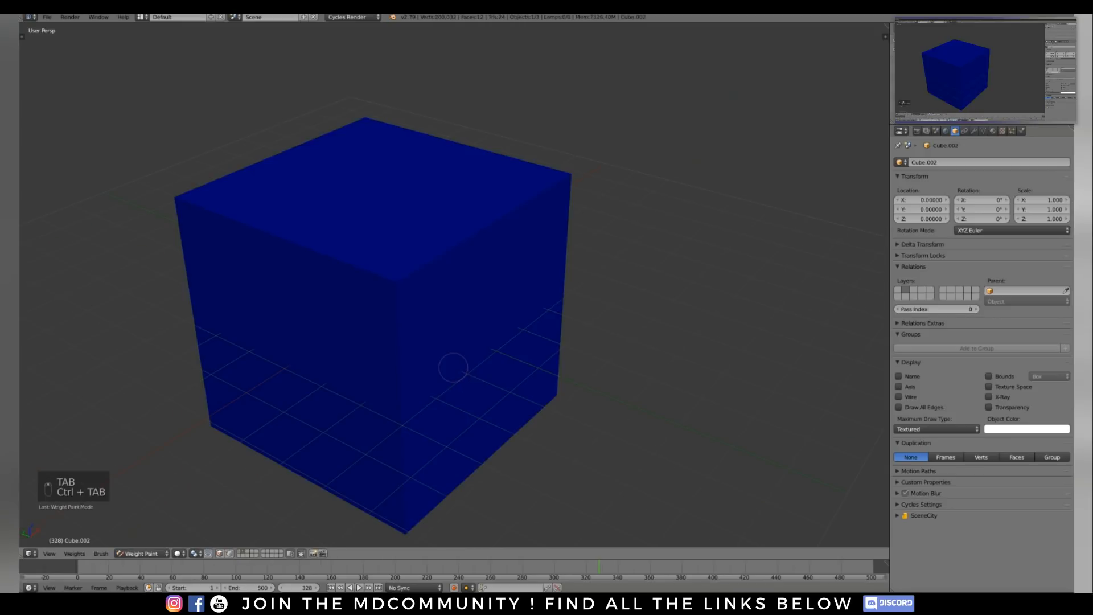
pyautogui.hotkey('ctrl', 'Tab')
pyautogui.press('Tab')
pyautogui.hotkey('ctrl', 'Tab')
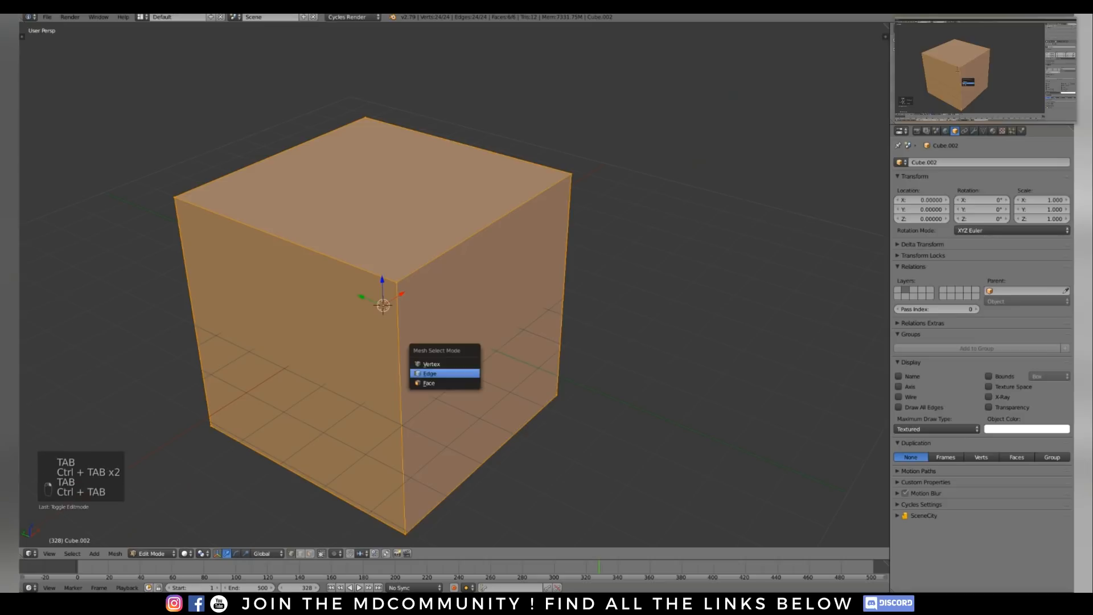
pyautogui.click(445, 384)
# Pull one side face away from the cube to check that it is detached, and undo the move
pyautogui.rightClick(478, 359)
pyautogui.moveTo(478, 359); pyautogui.dragTo(486, 359, button='middle')
pyautogui.moveTo(474, 342); pyautogui.dragTo(670, 412)
pyautogui.hotkey('ctrl', 'z')
pyautogui.moveTo(670, 413); pyautogui.dragTo(632, 421, button='middle')
# Select all of the split cube's faces, subdivide them with 31 cuts, and return to Object Mode
pyautogui.press('a')
pyautogui.press('a')
pyautogui.press('a')
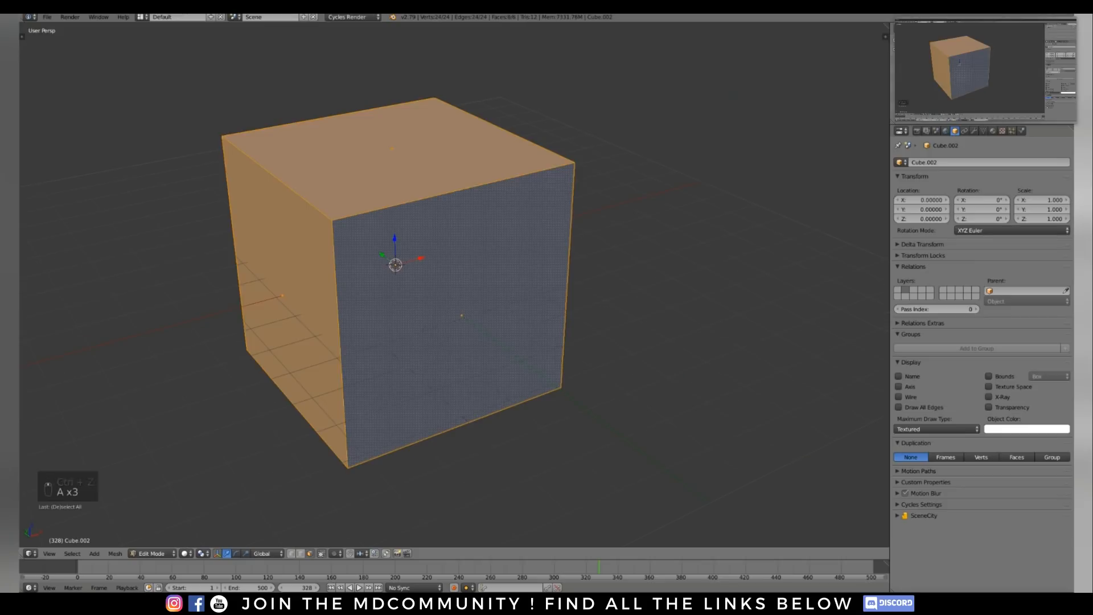
pyautogui.press('F6')
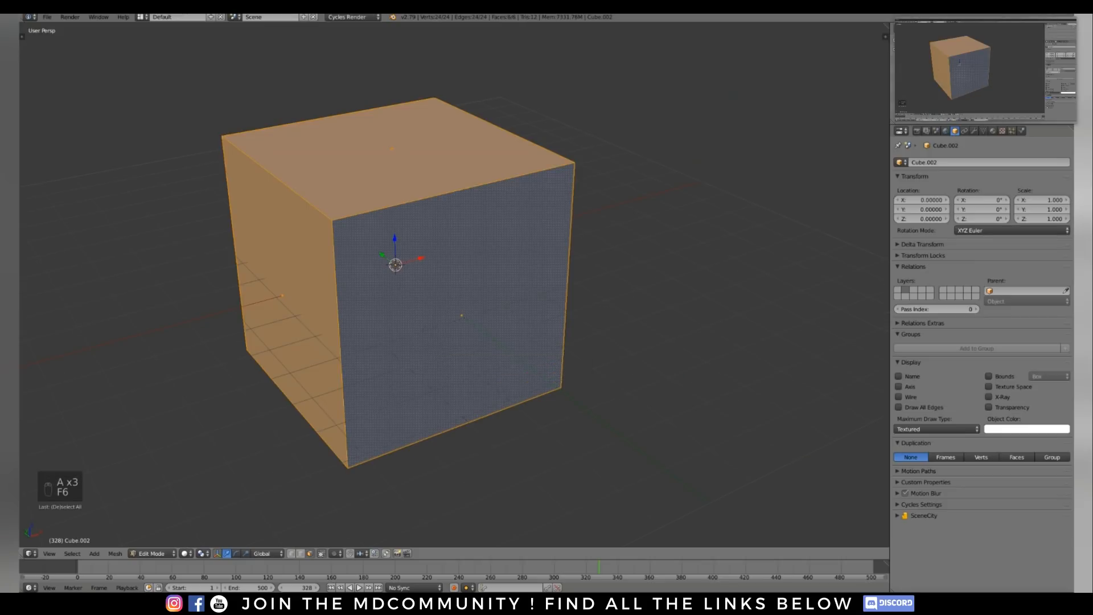
pyautogui.moveTo(513, 367); pyautogui.dragTo(511, 392, button='middle')
pyautogui.press('w')
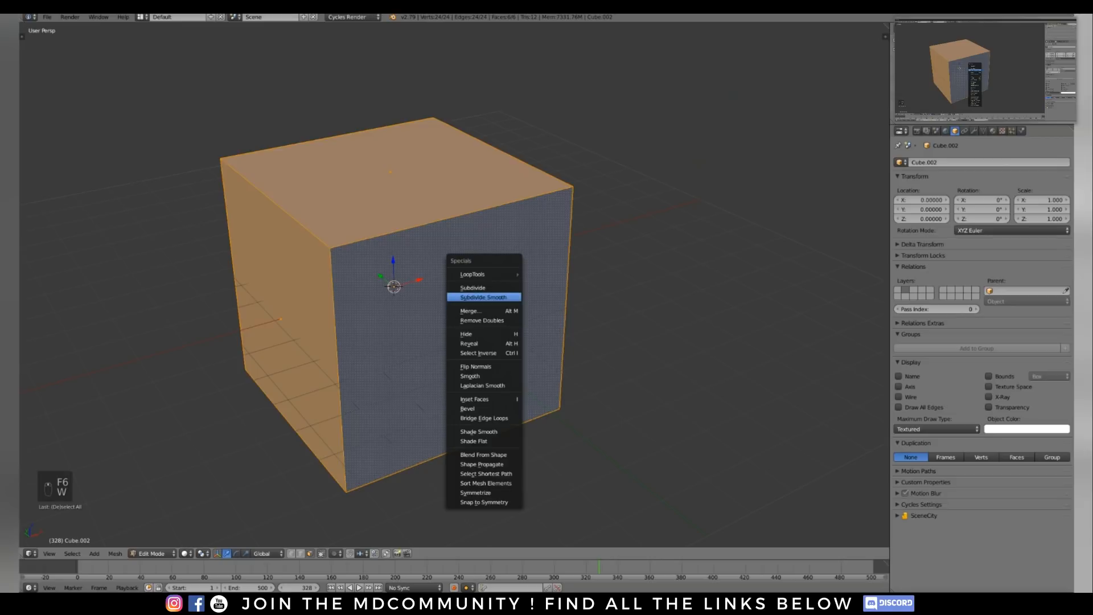
pyautogui.click(473, 285)
pyautogui.press('F6')
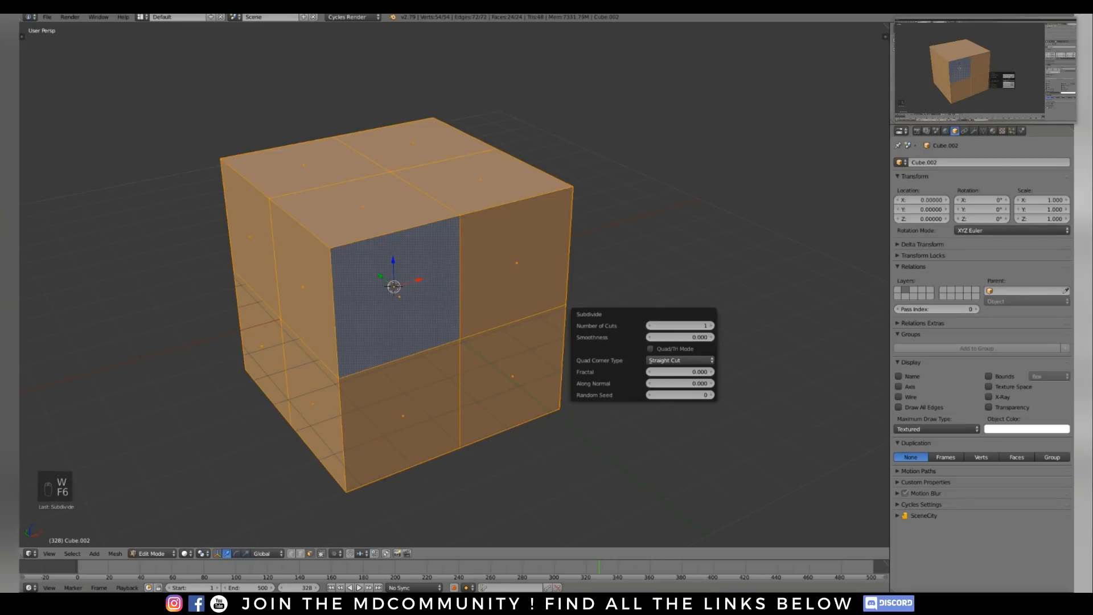
pyautogui.click(680, 325)
pyautogui.write('31')
pyautogui.press('Return')
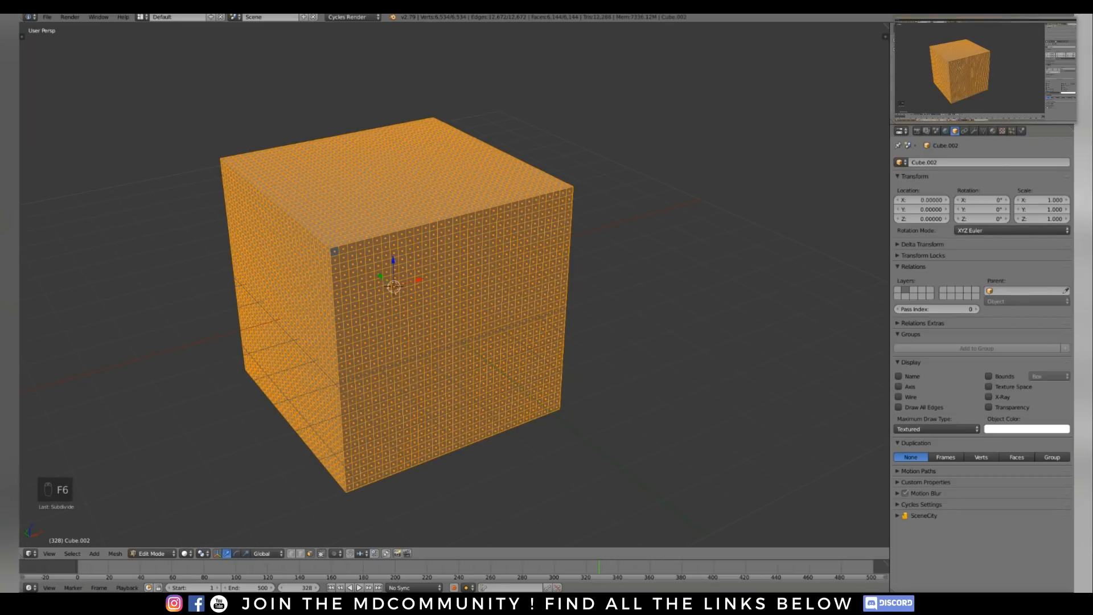
pyautogui.moveTo(512, 341); pyautogui.dragTo(501, 373, button='middle')
pyautogui.press('Tab')
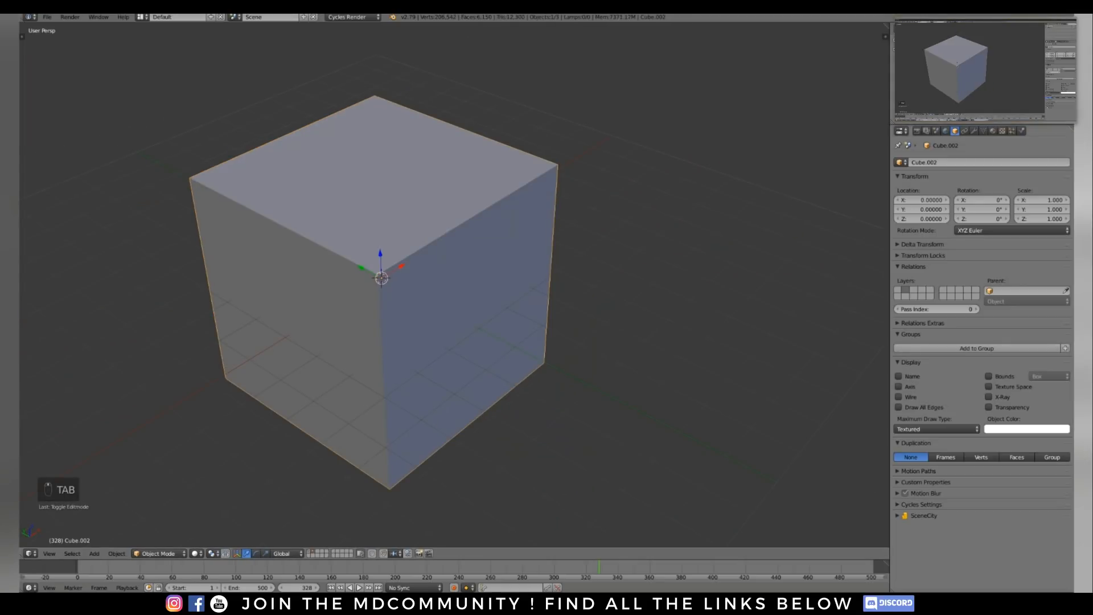
# Add a Displace modifier to the cube with Midlevel 1, a new texture and a Strength of about 2.86
pyautogui.click(974, 130)
pyautogui.click(983, 162)
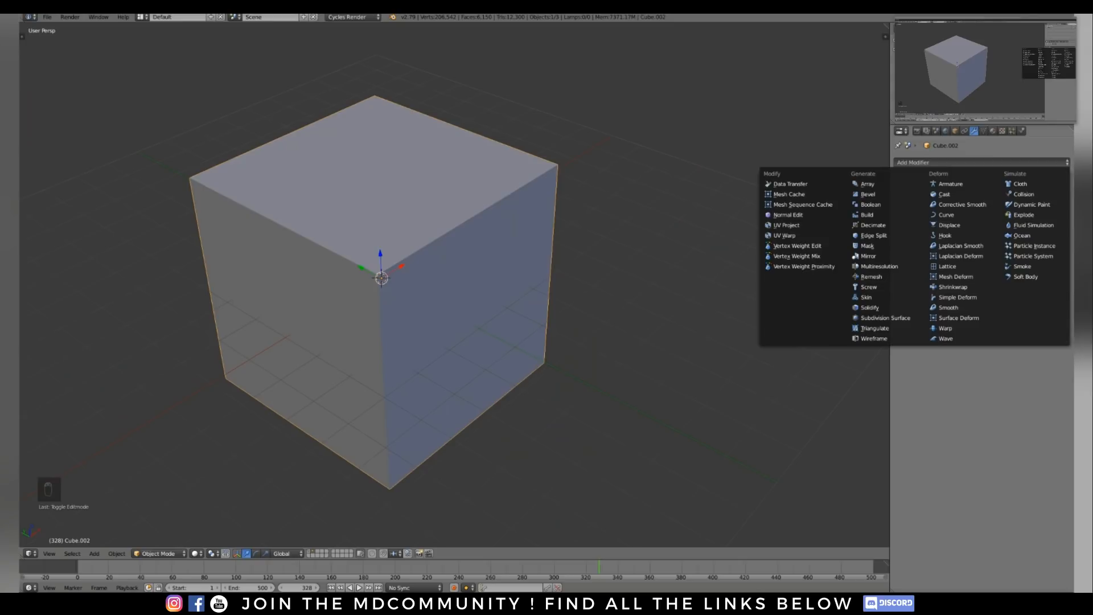
pyautogui.click(949, 225)
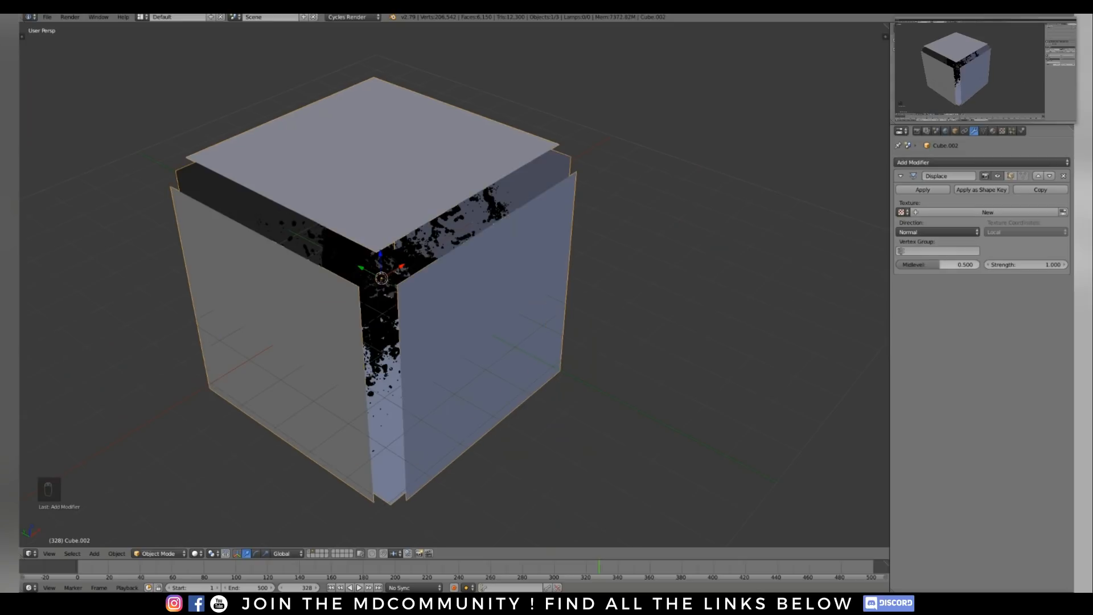
pyautogui.moveTo(940, 264); pyautogui.dragTo(979, 265)
pyautogui.click(1025, 264)
pyautogui.write('0.5')
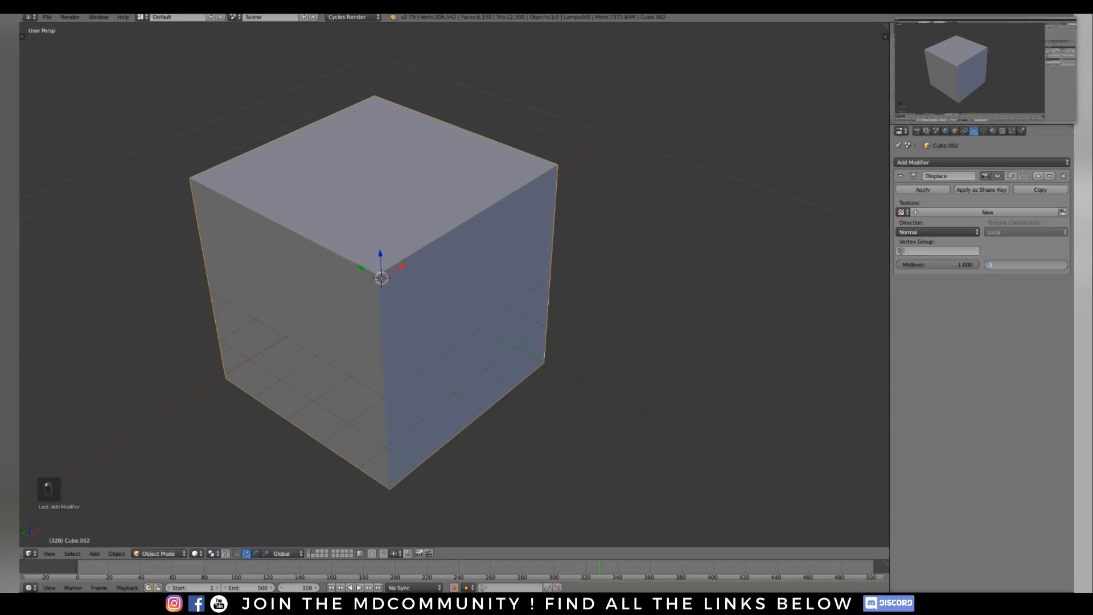
pyautogui.press('Return')
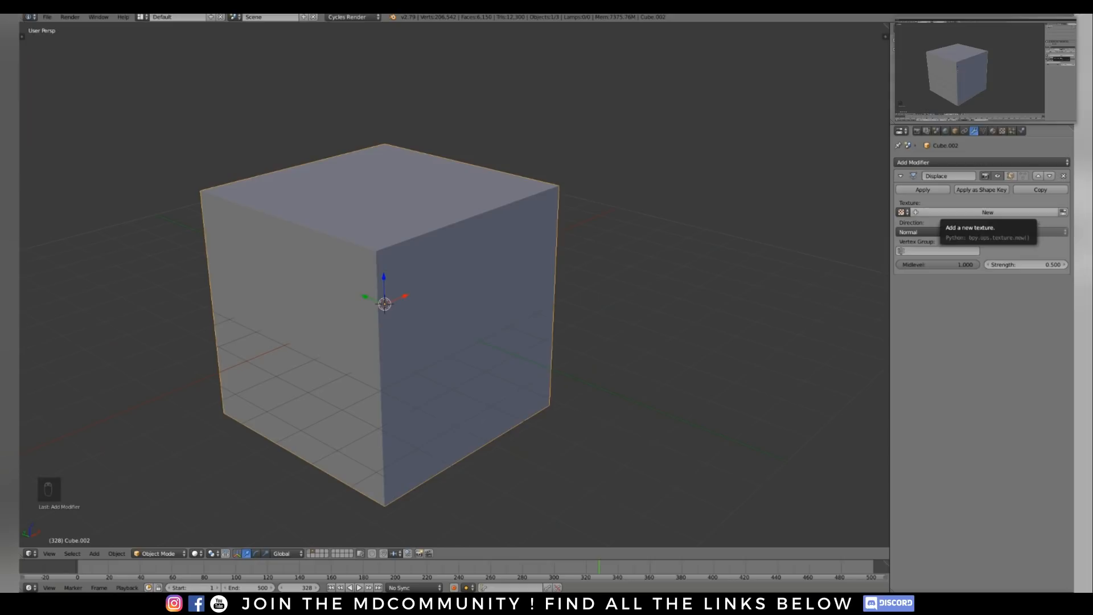
pyautogui.click(988, 212)
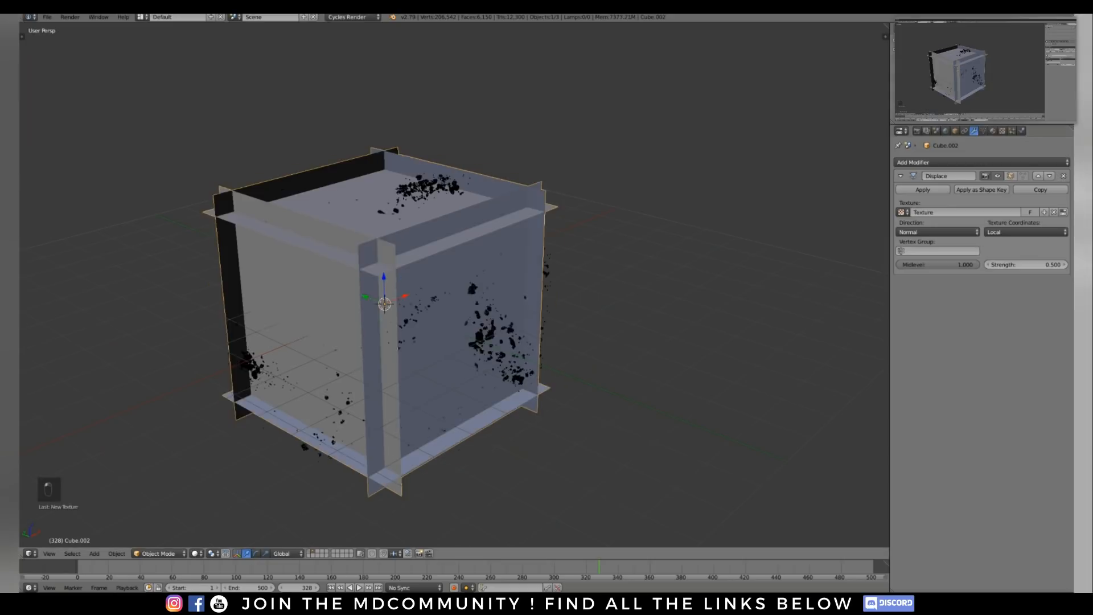
pyautogui.moveTo(1025, 264); pyautogui.dragTo(1065, 264)
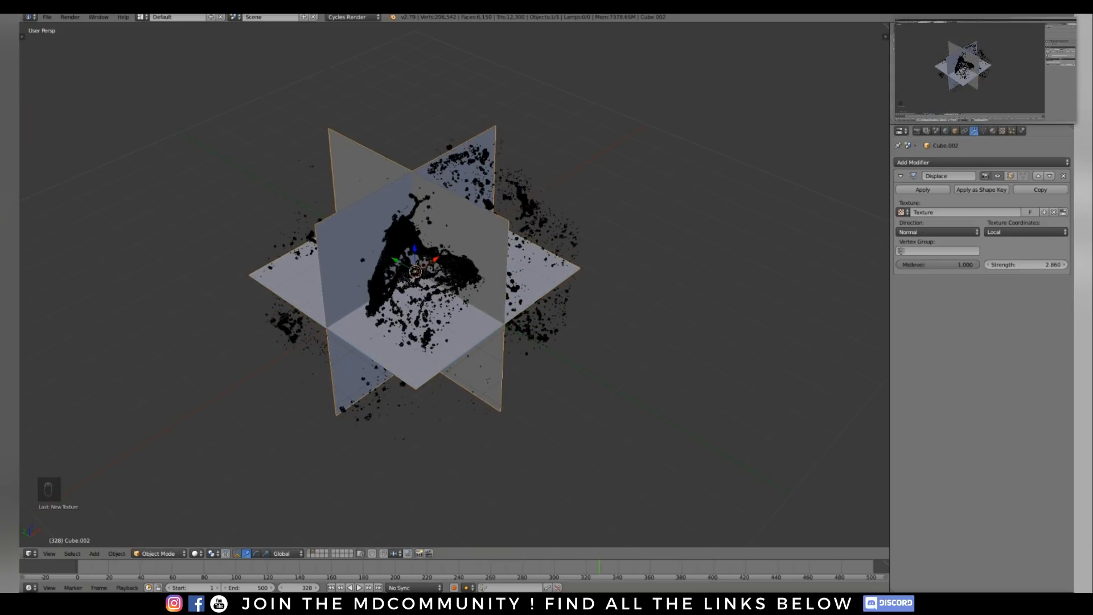
# Make the displacement texture Distorted Noise, with Cell Noise for both Noise Distortion and Basis
pyautogui.click(1002, 131)
pyautogui.click(1000, 189)
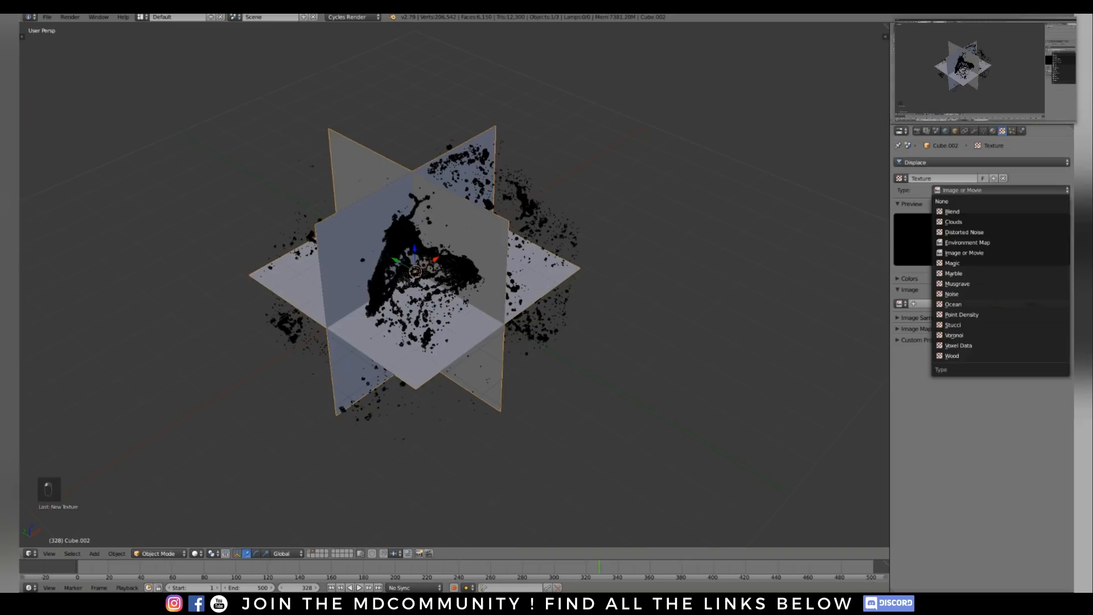
pyautogui.click(979, 233)
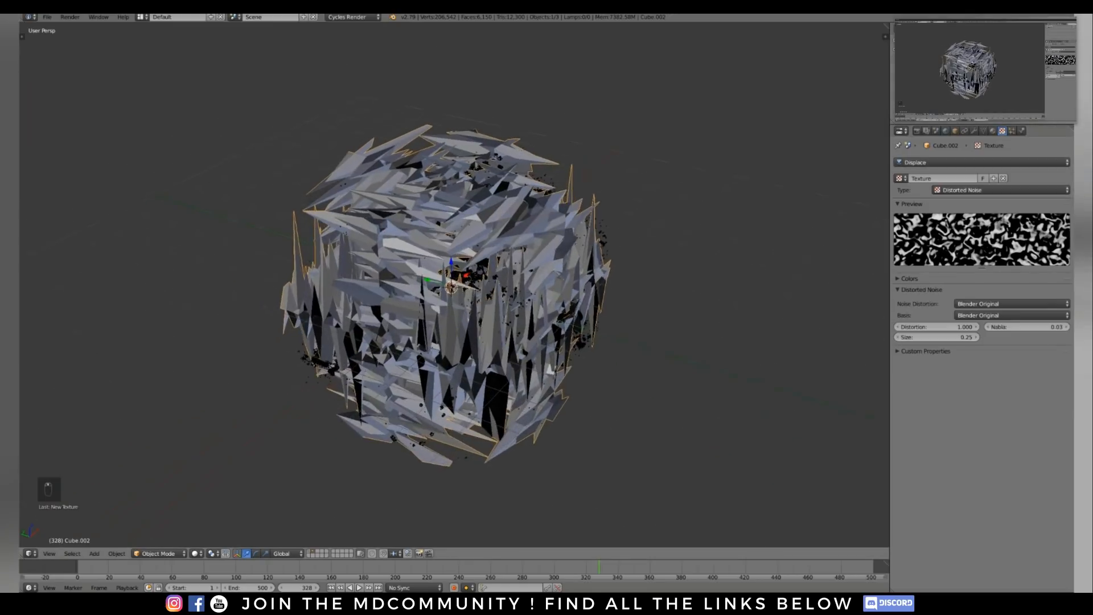
pyautogui.click(1011, 304)
pyautogui.click(1012, 315)
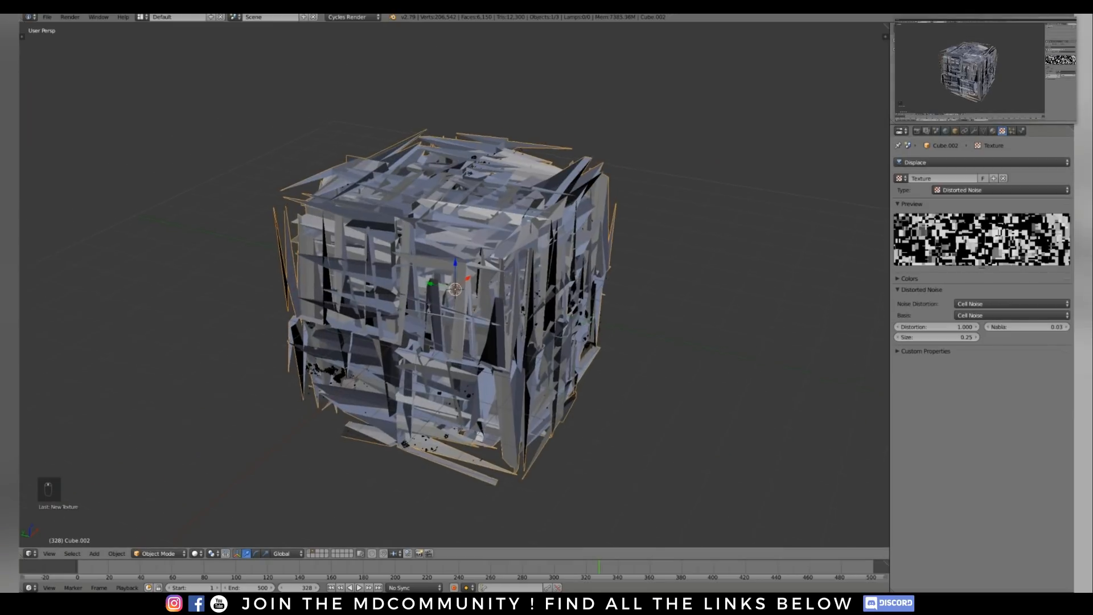
# Try a Size of 2 for the distorted noise texture, and settle on a Size of 1
pyautogui.click(937, 337)
pyautogui.write('2')
pyautogui.press('Return')
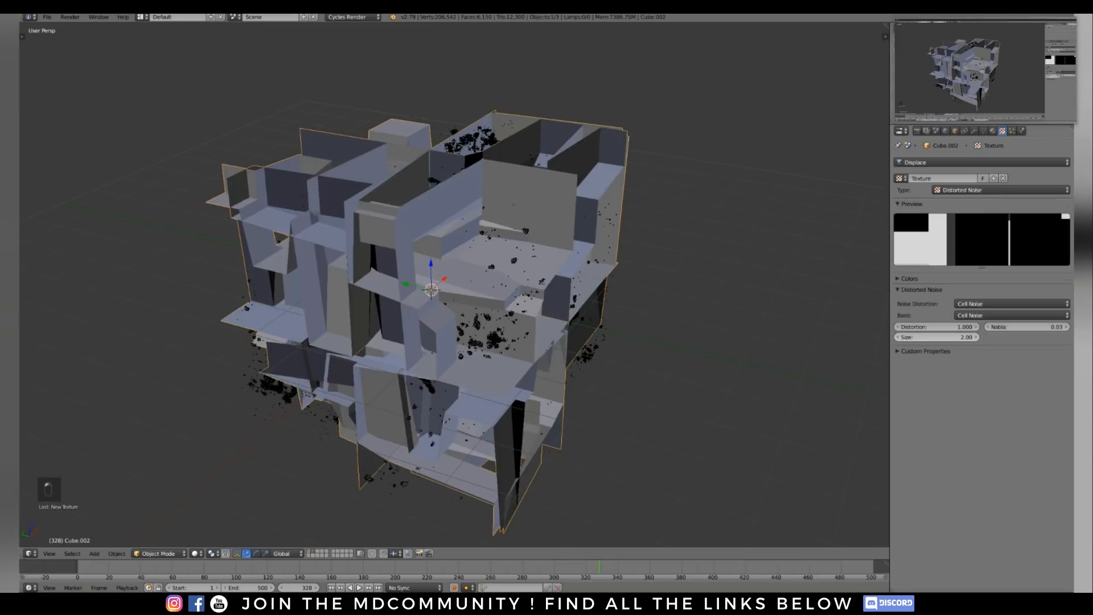
pyautogui.click(937, 337)
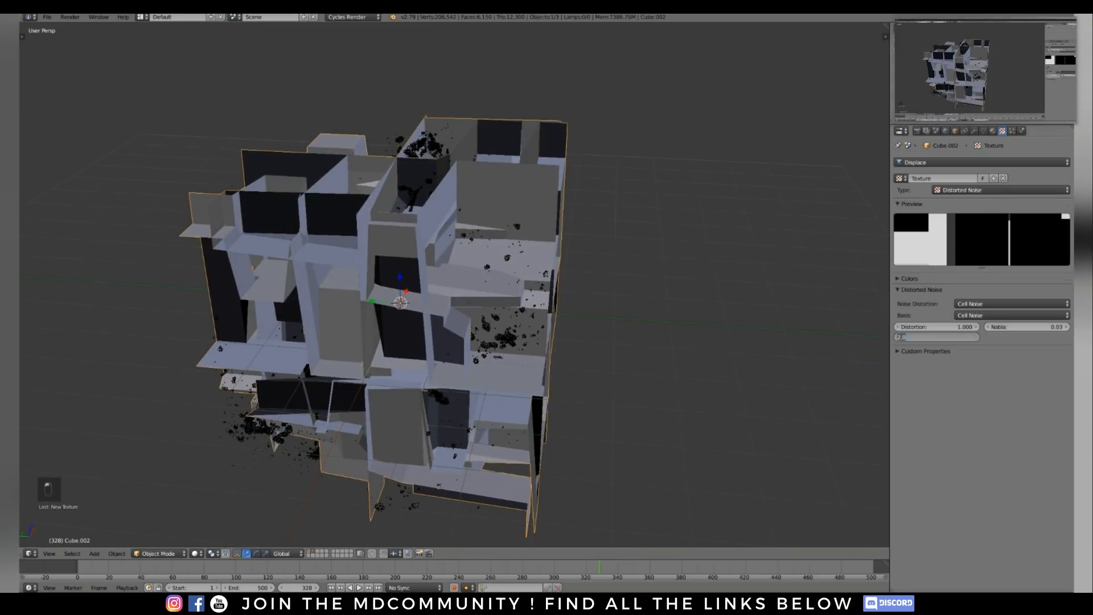
pyautogui.write('1')
pyautogui.press('Return')
pyautogui.moveTo(456, 284); pyautogui.dragTo(467, 307, button='middle')
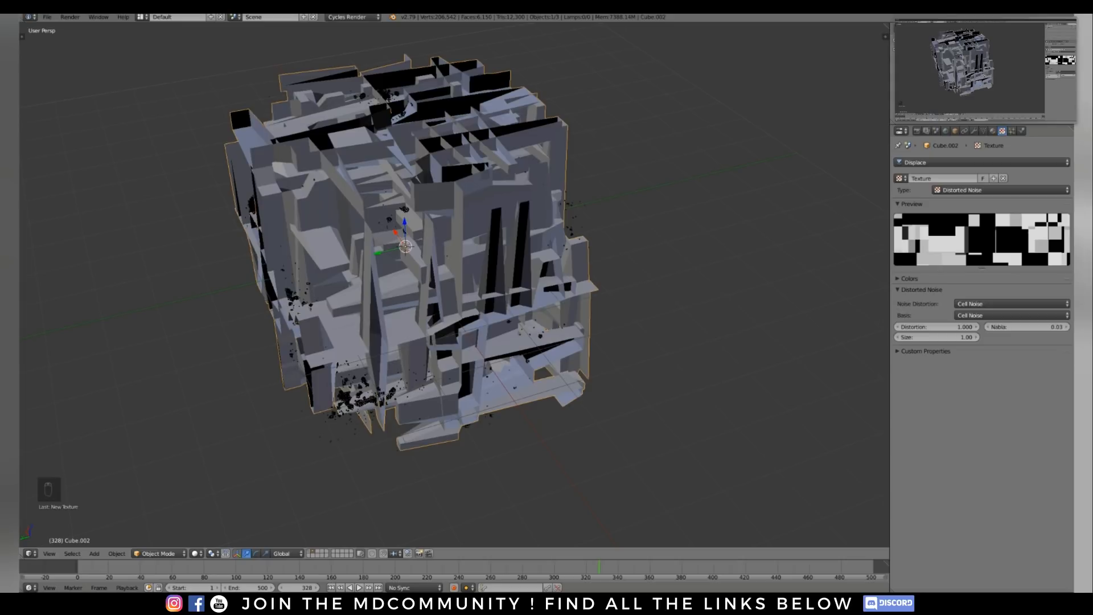
pyautogui.moveTo(467, 308); pyautogui.dragTo(528, 388, button='middle')
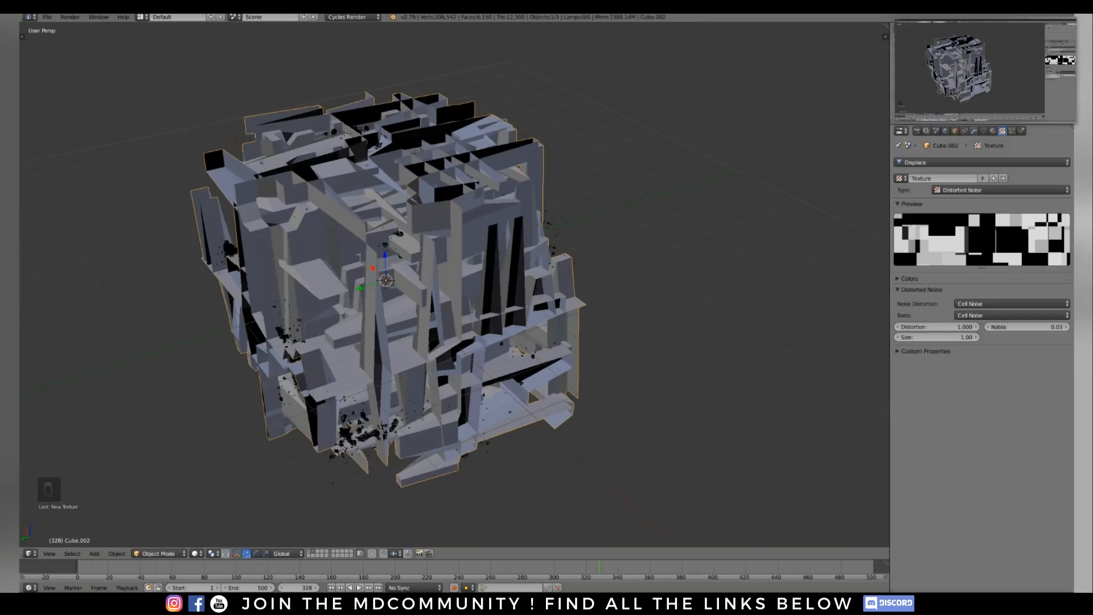
# Add a Remesh modifier to the displaced cube in Sharp mode and raise its Octree Depth to 5
pyautogui.click(975, 131)
pyautogui.click(982, 162)
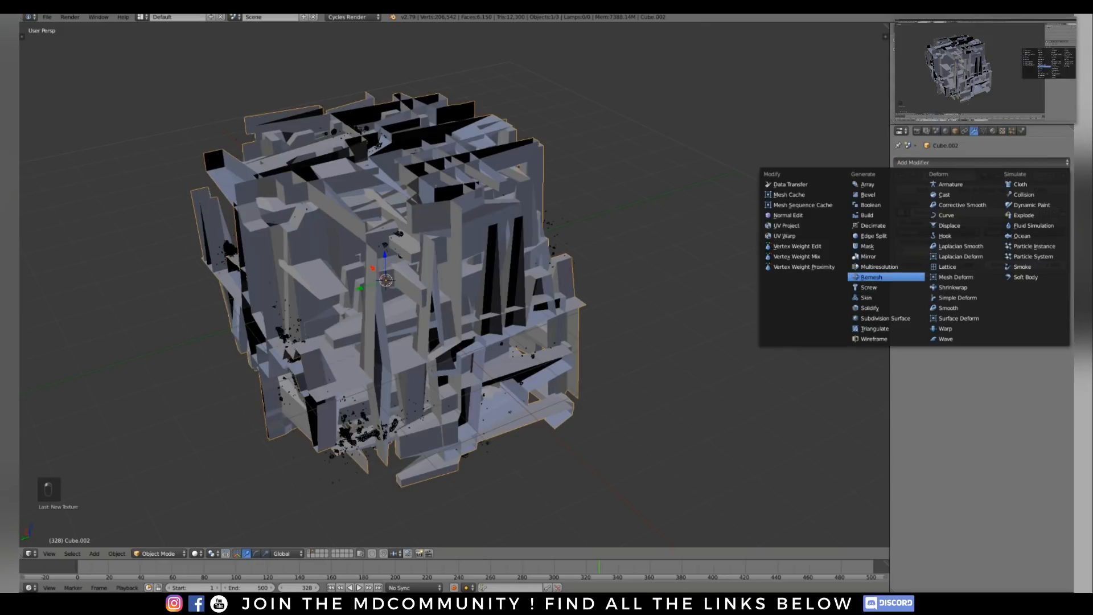
pyautogui.click(871, 276)
pyautogui.moveTo(456, 285); pyautogui.dragTo(410, 284, button='middle')
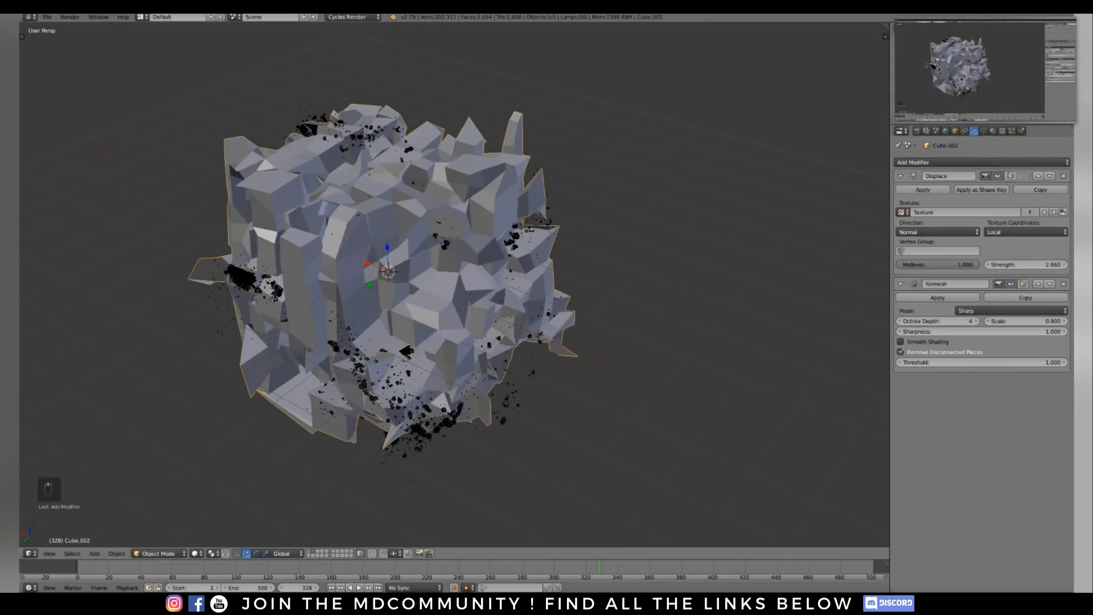
pyautogui.click(1011, 310)
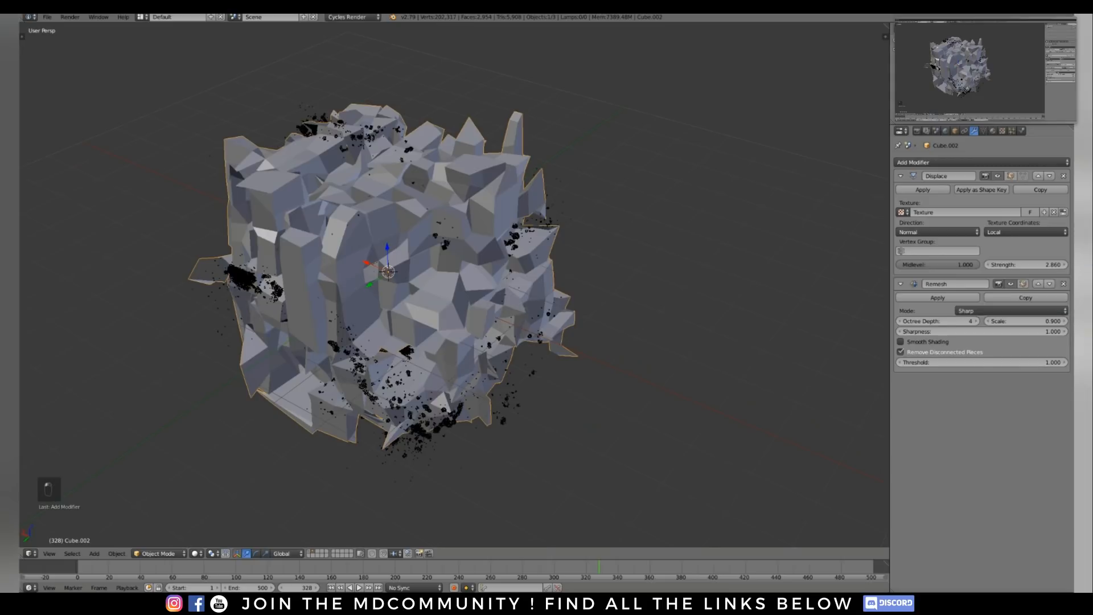
pyautogui.click(975, 321)
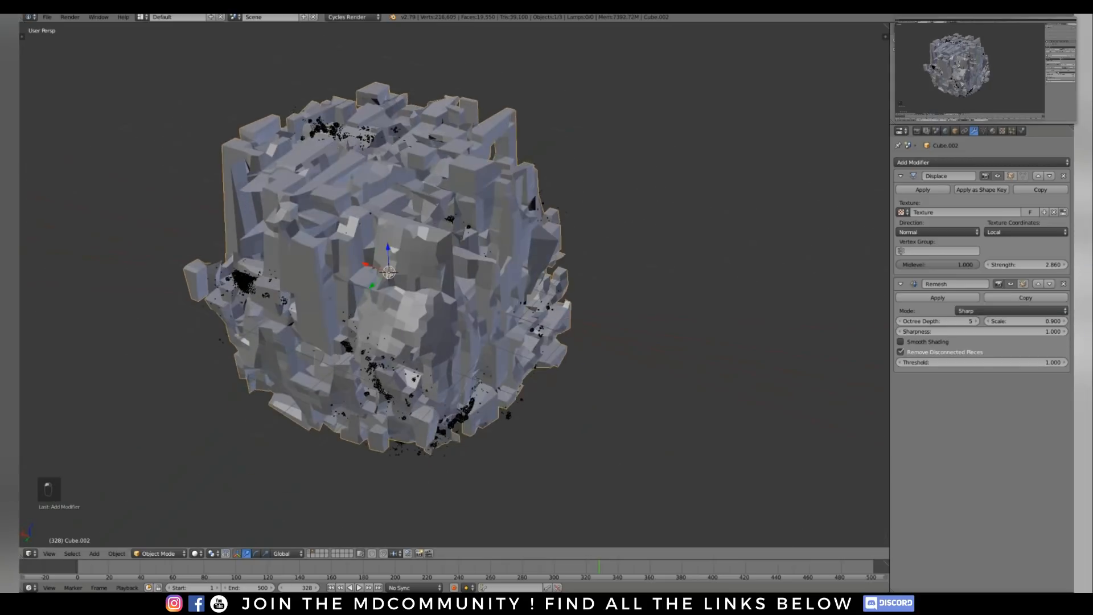
# Try the Smooth remesh mode, switch the Remesh modifier to Blocks and raise its Octree Depth to 6
pyautogui.moveTo(410, 274); pyautogui.dragTo(444, 296, button='middle')
pyautogui.click(1011, 311)
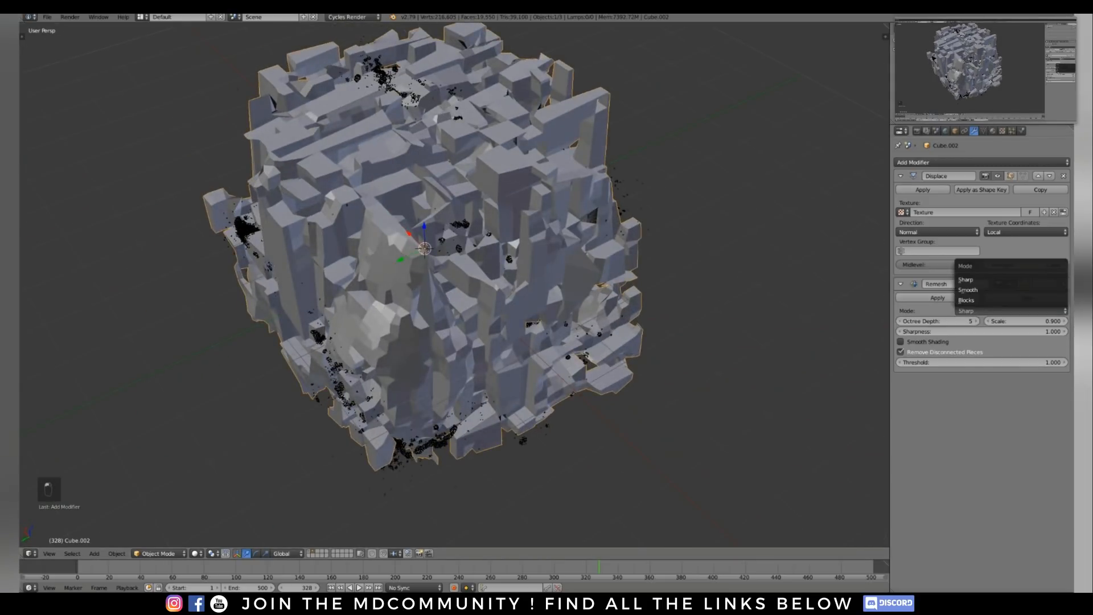
pyautogui.click(979, 294)
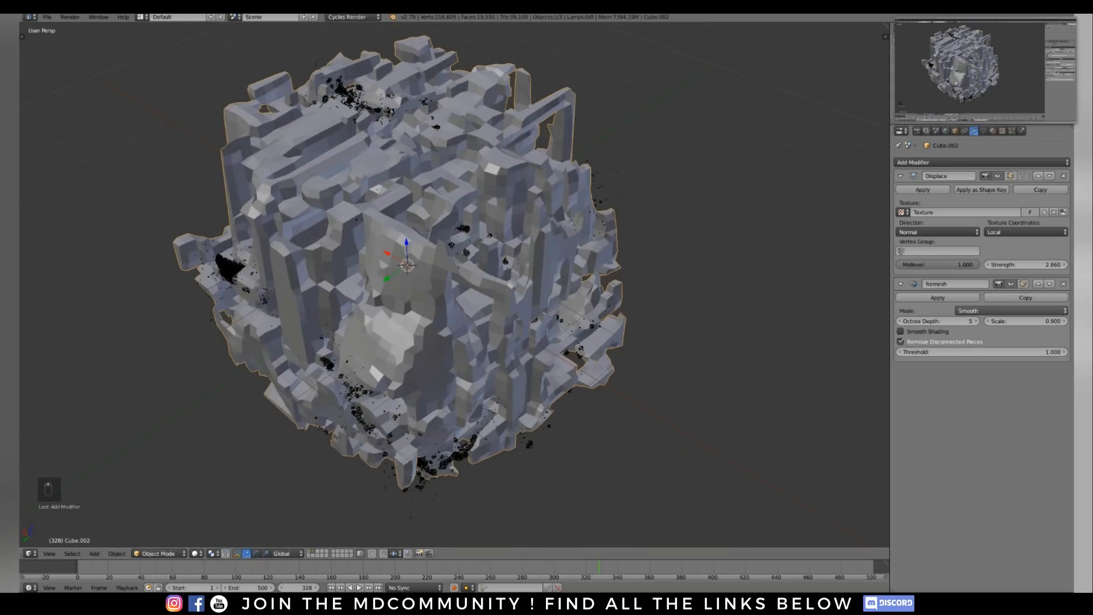
pyautogui.click(1011, 310)
pyautogui.click(980, 283)
pyautogui.moveTo(456, 285); pyautogui.dragTo(484, 319, button='middle')
pyautogui.click(975, 321)
# Examine the block remesh topology up close in wireframe shading and return to solid shading
pyautogui.press('z')
pyautogui.scroll(6, 454, 285)
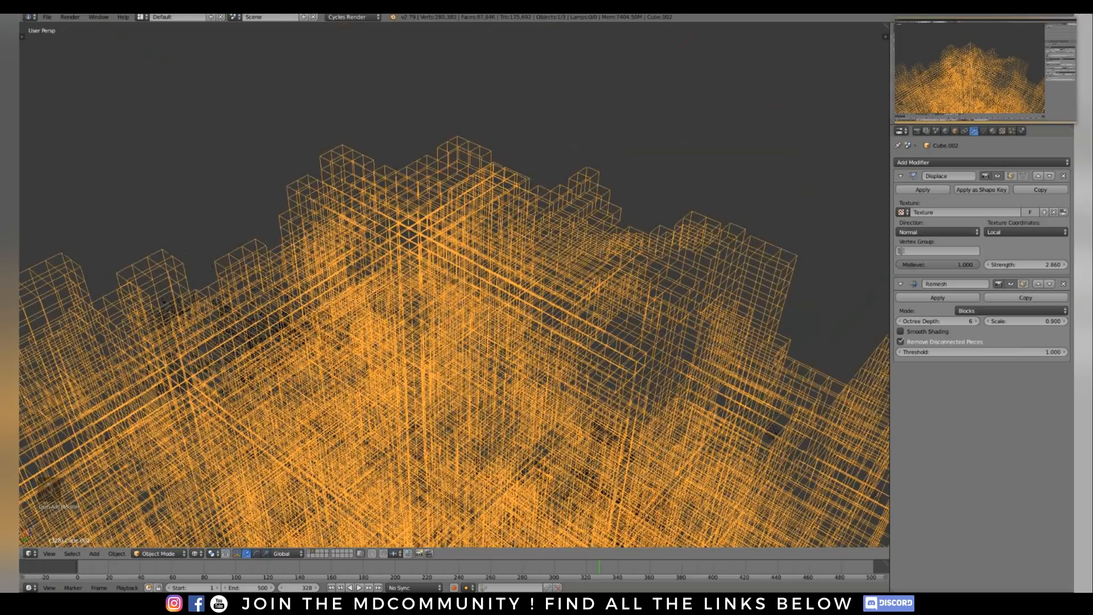
pyautogui.scroll(-8, 454, 285)
pyautogui.moveTo(455, 398); pyautogui.dragTo(464, 336, button='middle')
pyautogui.press('z')
pyautogui.scroll(3, 455, 284)
pyautogui.scroll(-1, 454, 285)
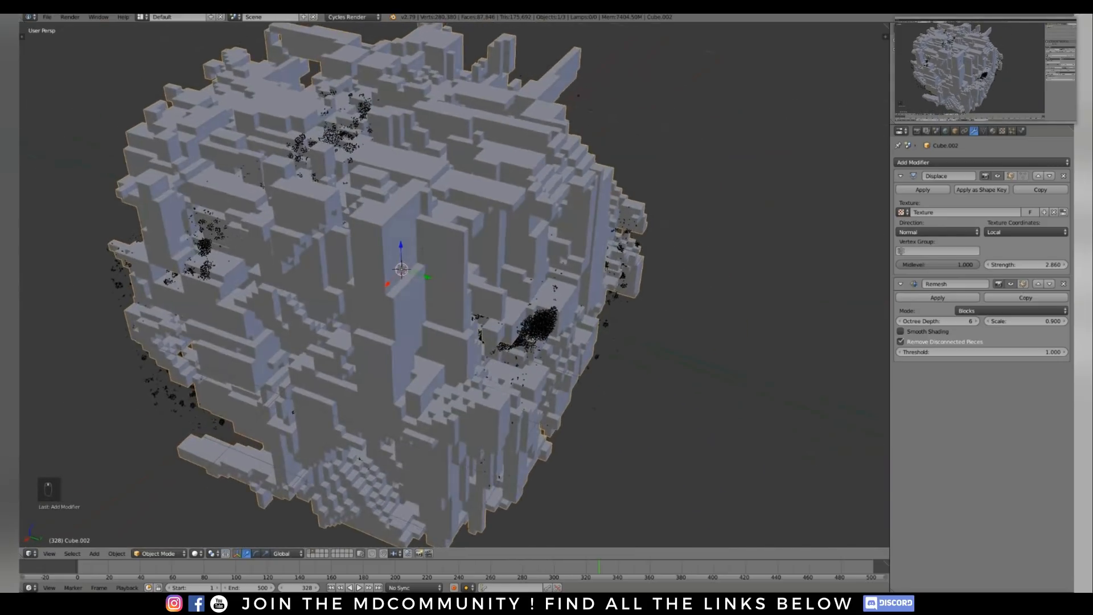
# Try other noise types such as Voronoi Crackle and Blender Original in the displacement texture, and restore Cell Noise for both settings
pyautogui.click(1002, 130)
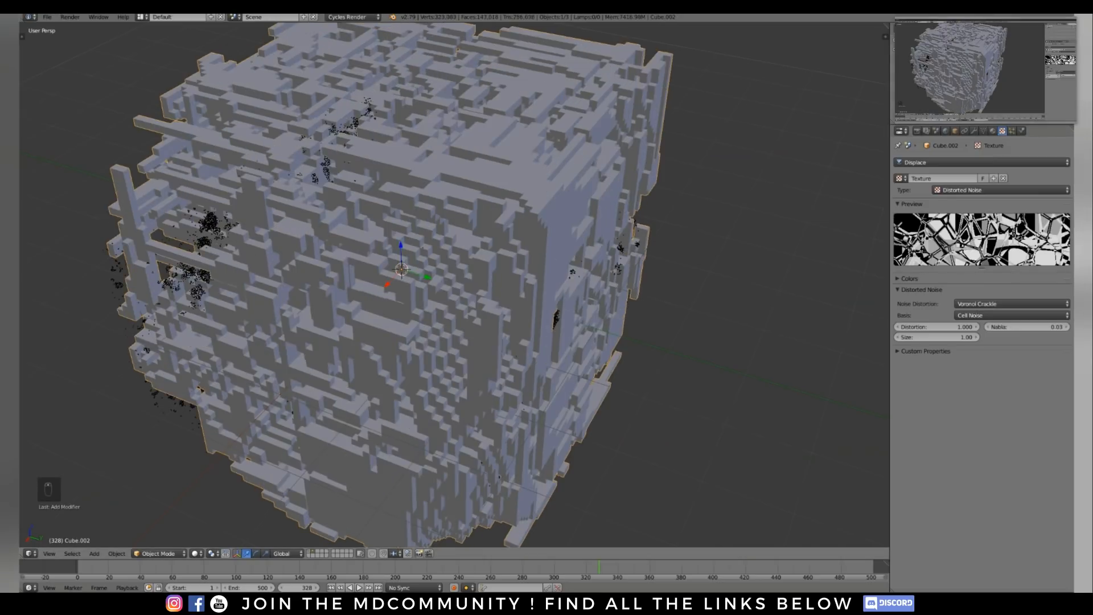
pyautogui.scroll(-1, 454, 285)
pyautogui.moveTo(478, 285); pyautogui.dragTo(449, 293, button='middle')
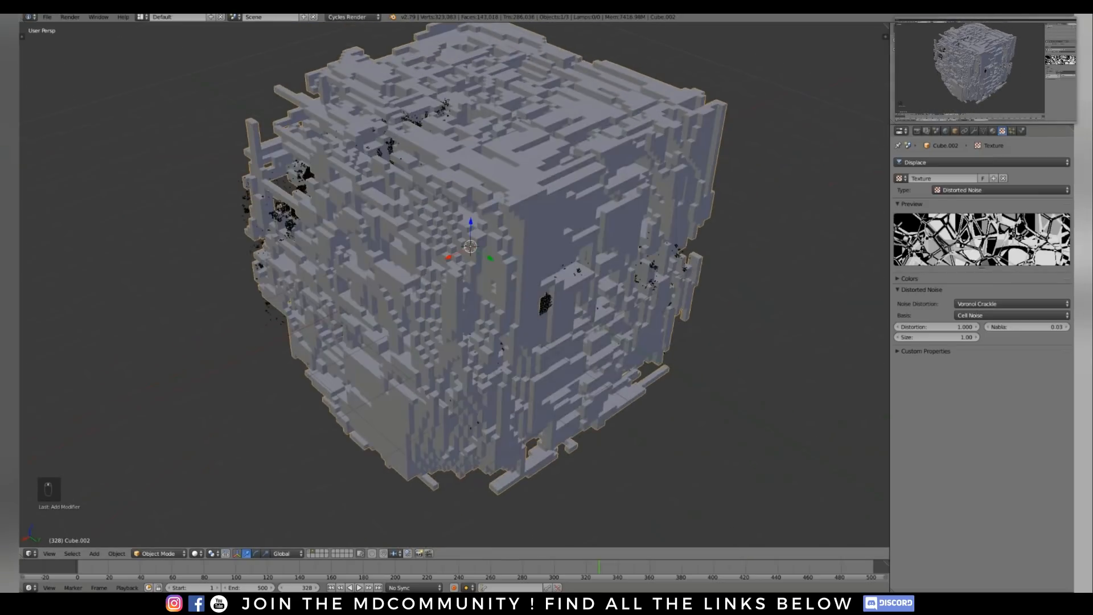
pyautogui.keyDown('ctrl'); pyautogui.scroll(-2, 1011, 304); pyautogui.keyUp('ctrl')
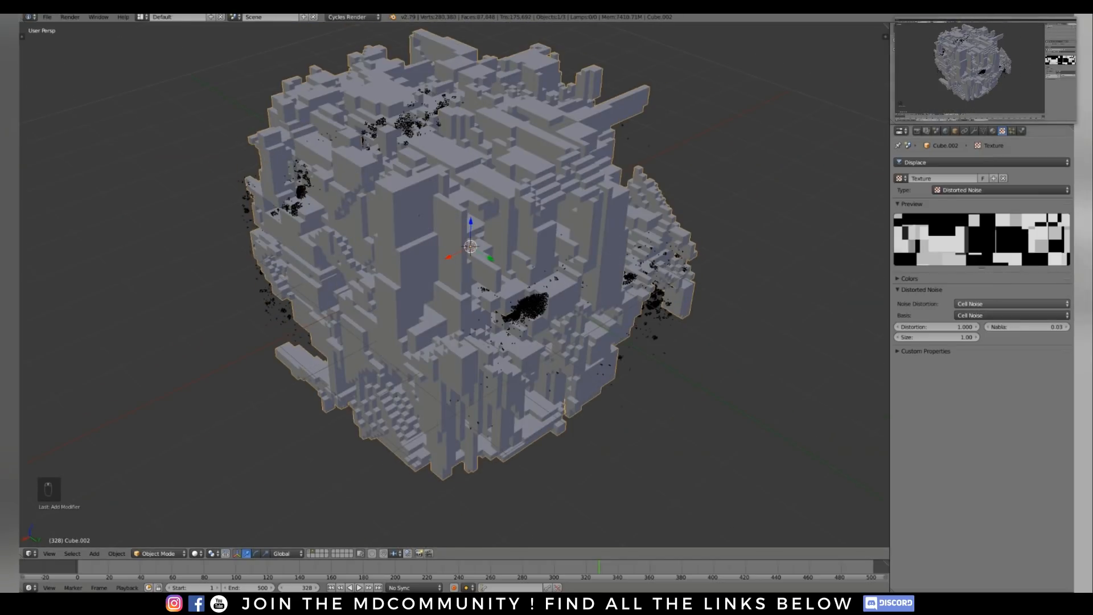
pyautogui.keyDown('ctrl'); pyautogui.scroll(-1, 1012, 304); pyautogui.keyUp('ctrl')
pyautogui.moveTo(455, 285); pyautogui.dragTo(501, 270, button='middle')
pyautogui.keyDown('ctrl'); pyautogui.scroll(-1, 1011, 315); pyautogui.keyUp('ctrl')
pyautogui.keyDown('ctrl'); pyautogui.scroll(1, 1011, 304); pyautogui.keyUp('ctrl')
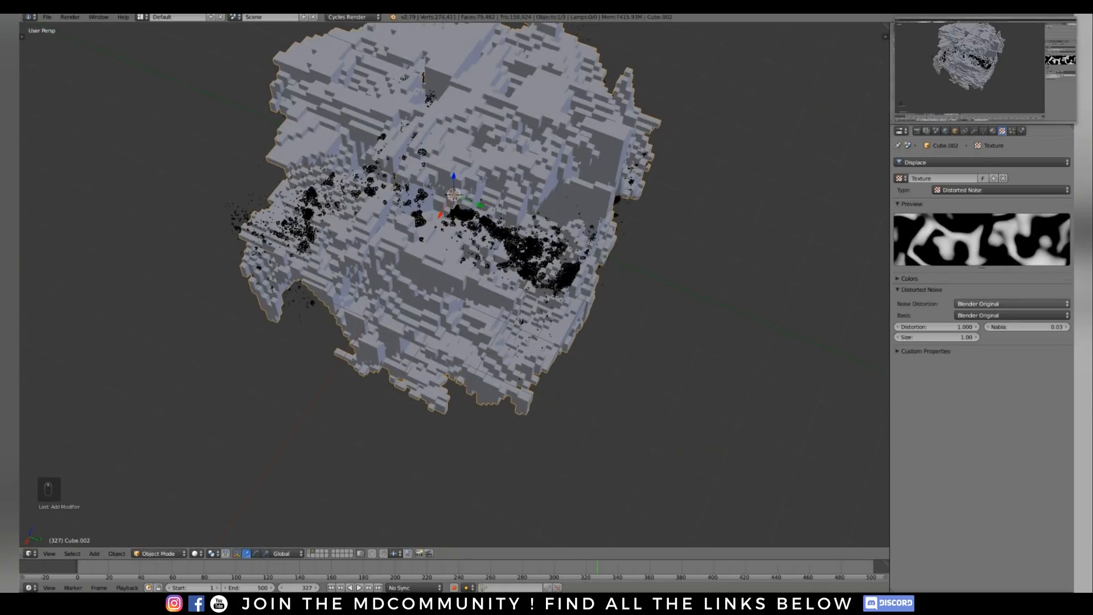
pyautogui.keyDown('ctrl'); pyautogui.scroll(1, 1011, 303); pyautogui.keyUp('ctrl')
pyautogui.keyDown('ctrl'); pyautogui.scroll(1, 1012, 315); pyautogui.keyUp('ctrl')
pyautogui.moveTo(501, 270); pyautogui.dragTo(487, 308, button='middle')
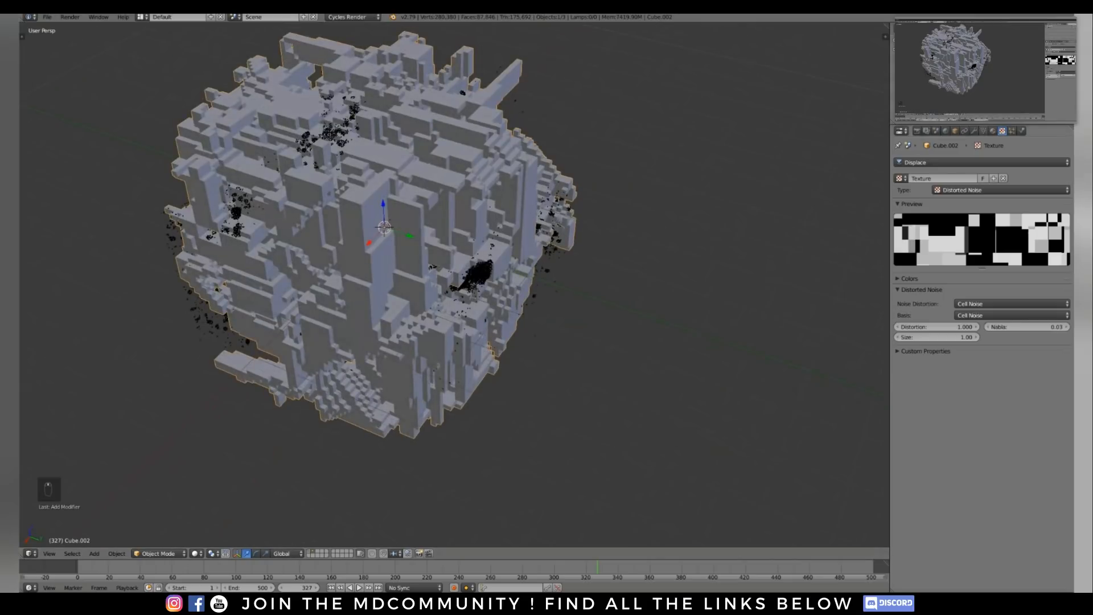
# Check the mesh density of the blocky cube's flat areas in wireframe, then switch back to solid shading
pyautogui.click(973, 131)
pyautogui.press('z')
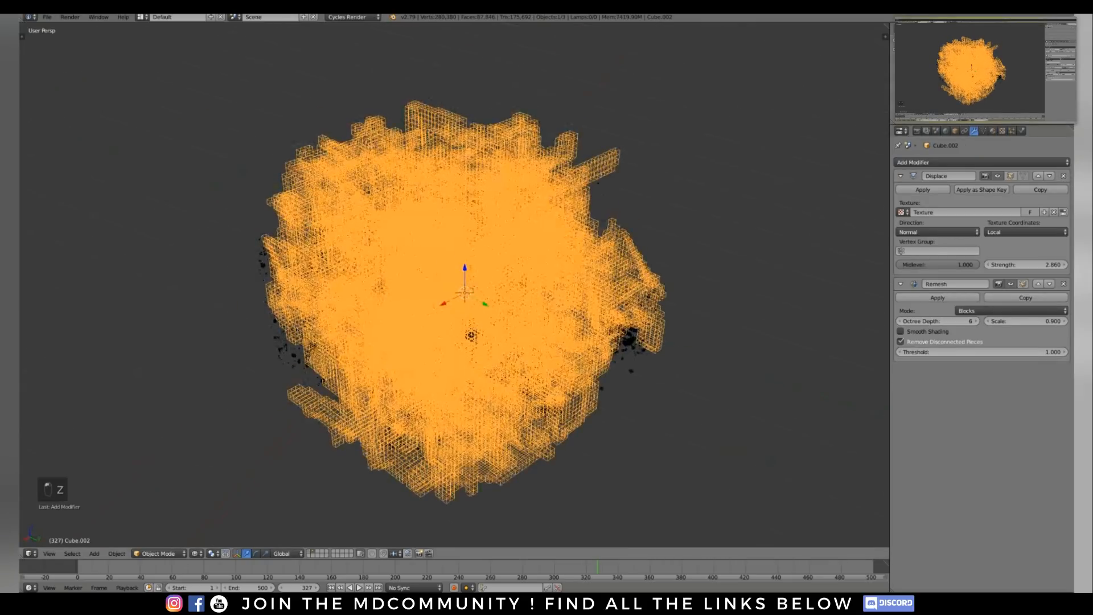
pyautogui.moveTo(490, 284); pyautogui.dragTo(501, 339, button='middle')
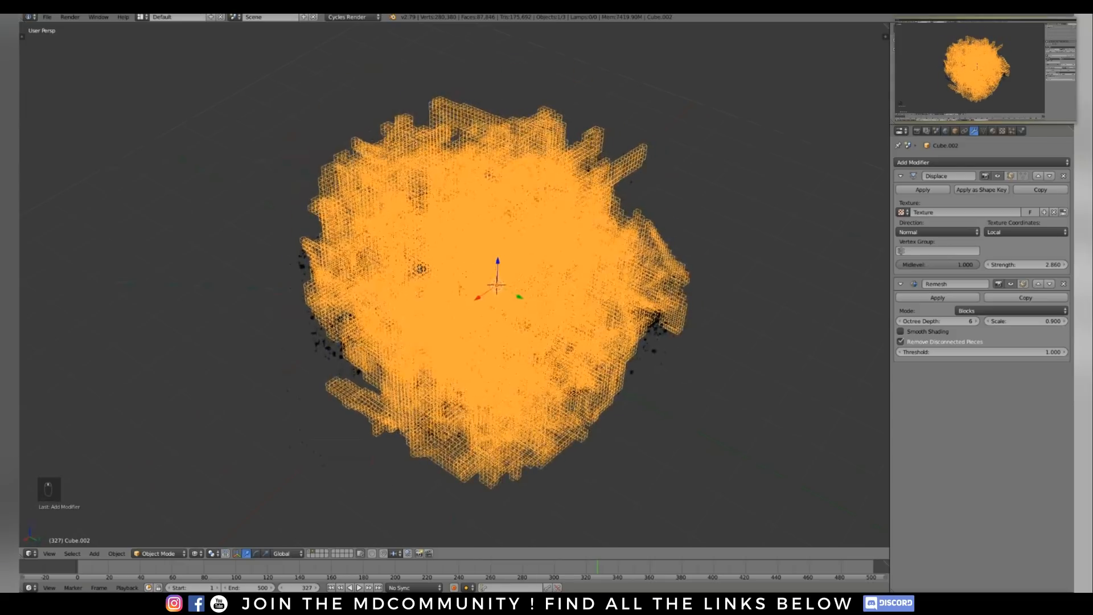
pyautogui.scroll(10, 501, 338)
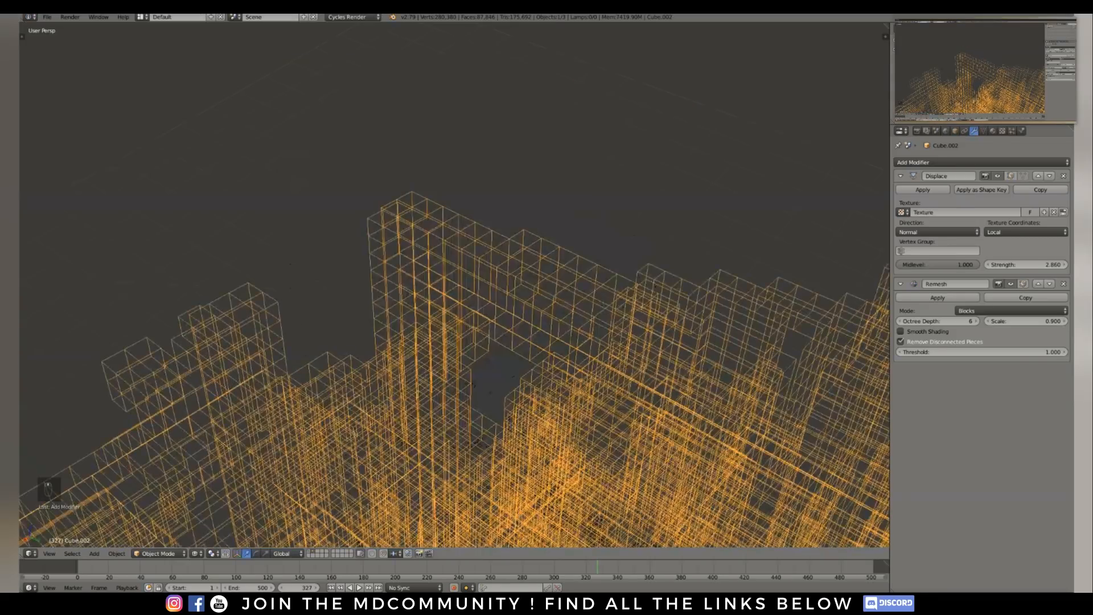
pyautogui.scroll(-10, 501, 338)
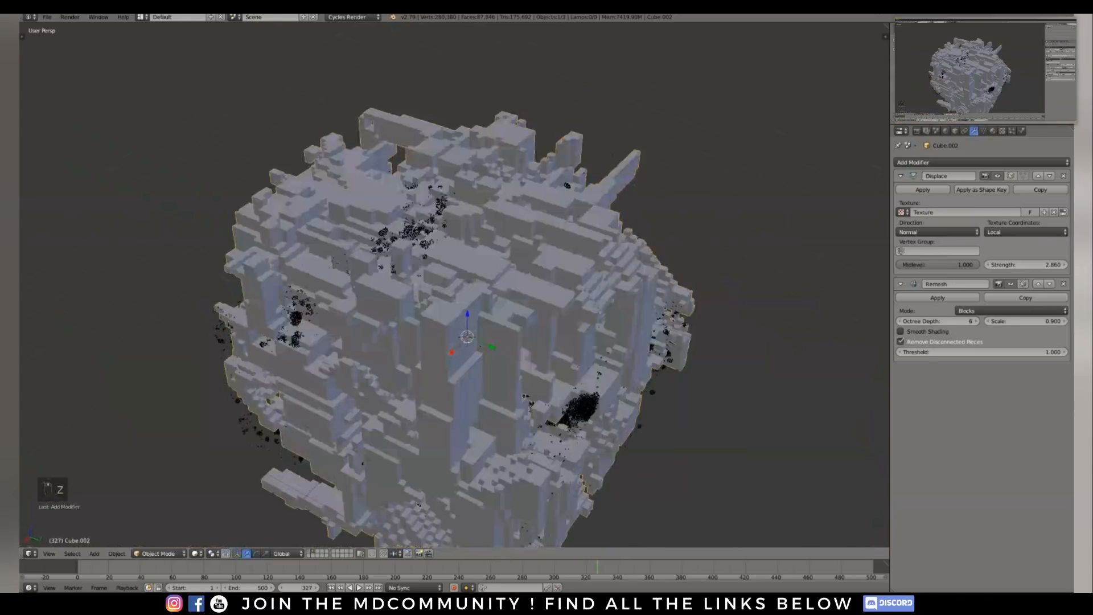
pyautogui.moveTo(501, 338)
pyautogui.mouseDown(button='middle')
pyautogui.moveTo(490, 347)
pyautogui.moveTo(504, 339)
pyautogui.mouseUp(button='middle')
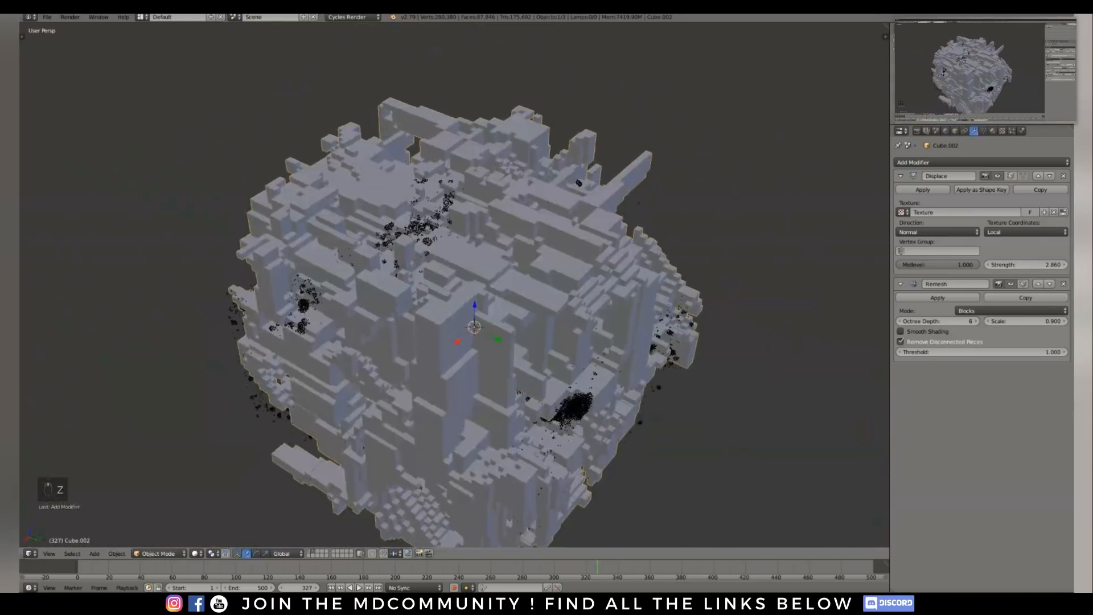
pyautogui.hotkey('ctrl', 'shift', 's')
pyautogui.click(41, 280)
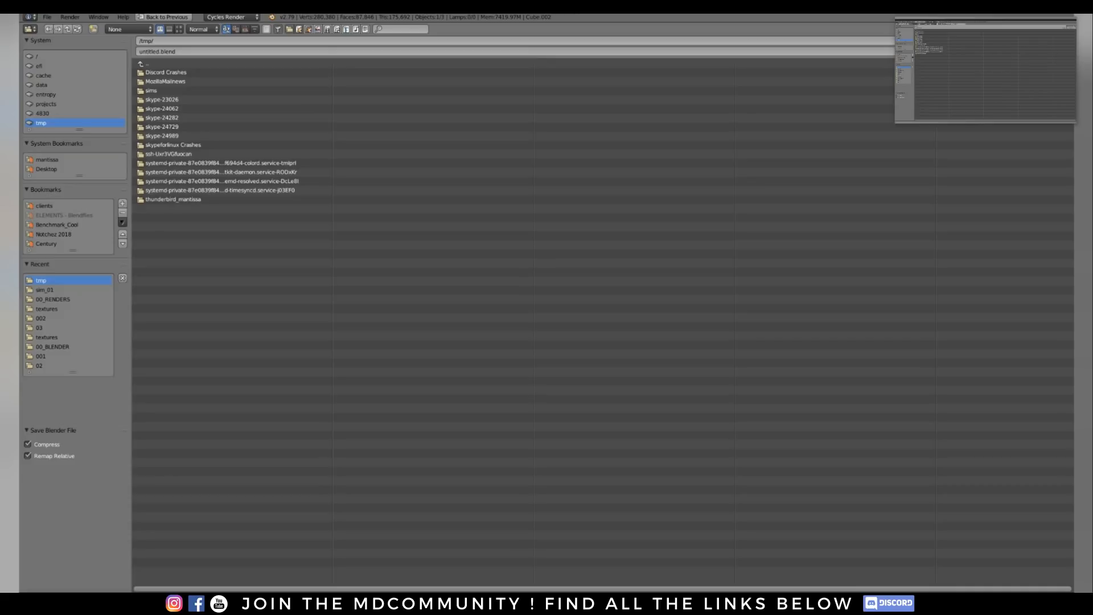
pyautogui.press('Escape')
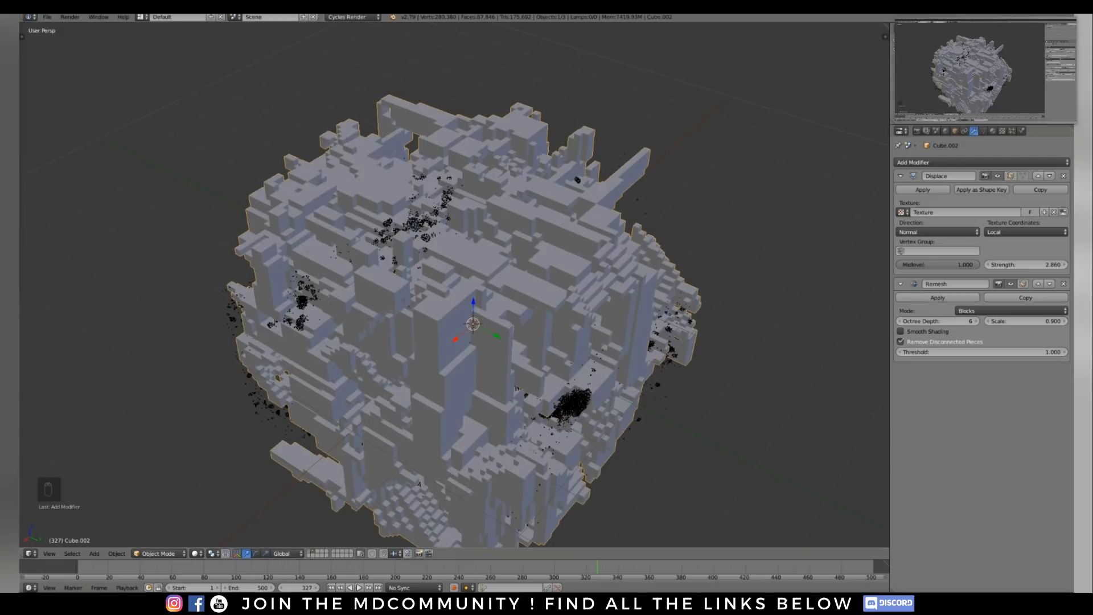
# Remove the fluid particle system from the Roundcube emitter and save over untitled.blend
pyautogui.keyDown('shift'); pyautogui.moveTo(473, 319); pyautogui.dragTo(441, 293, button='middle'); pyautogui.keyUp('shift')
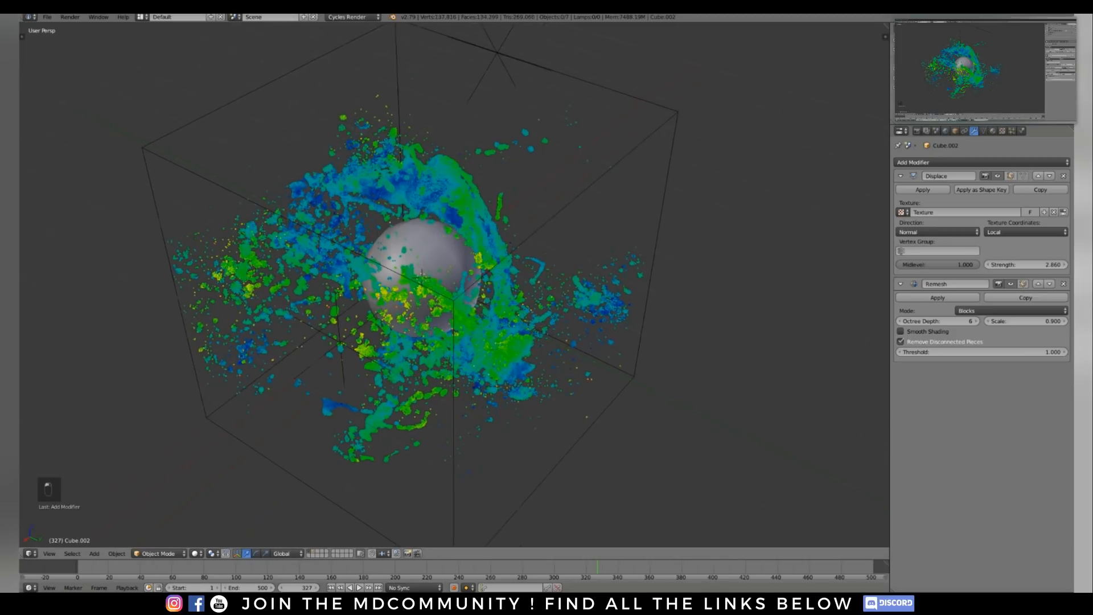
pyautogui.rightClick(444, 296)
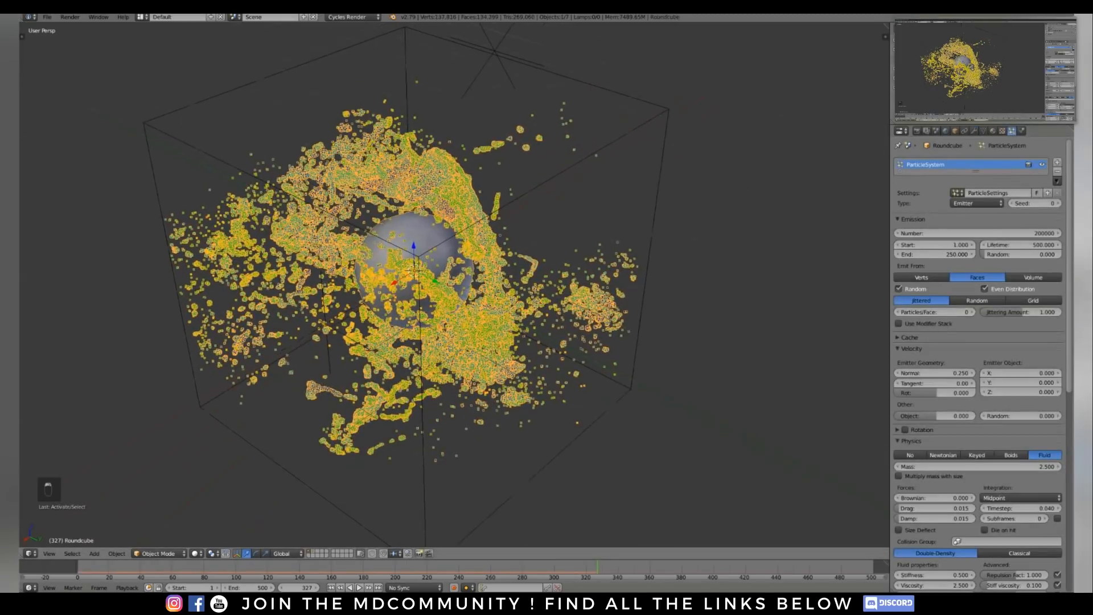
pyautogui.click(1057, 172)
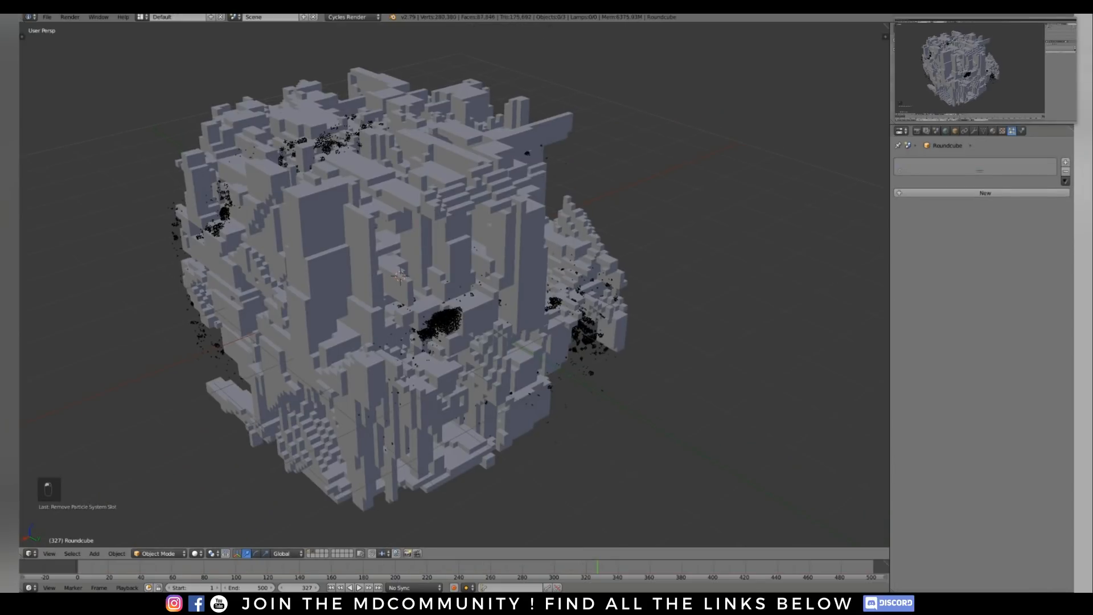
pyautogui.hotkey('ctrl', 's')
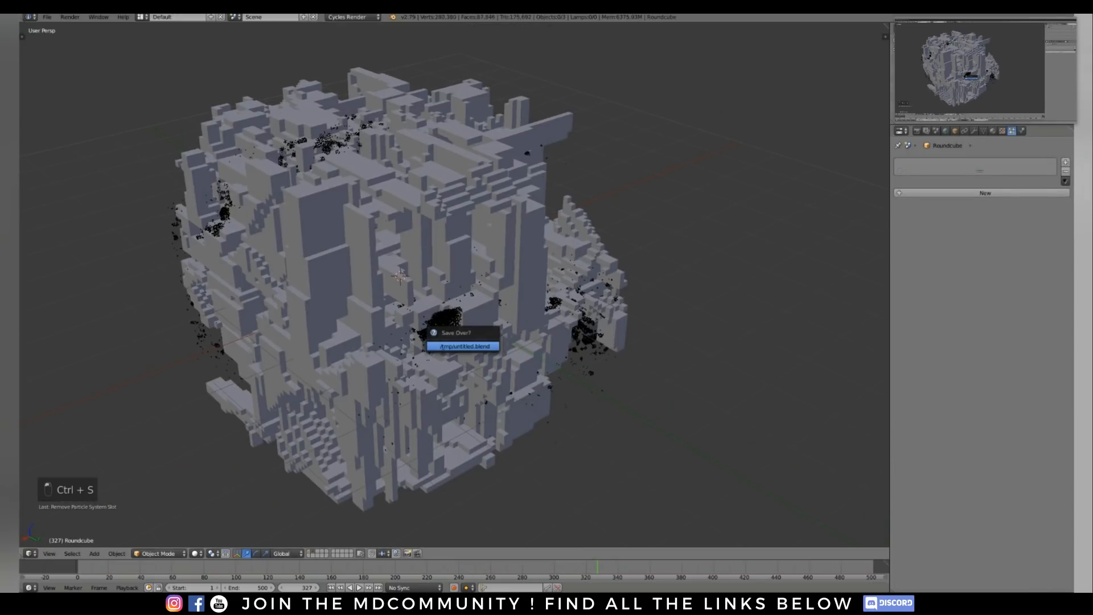
pyautogui.press('Return')
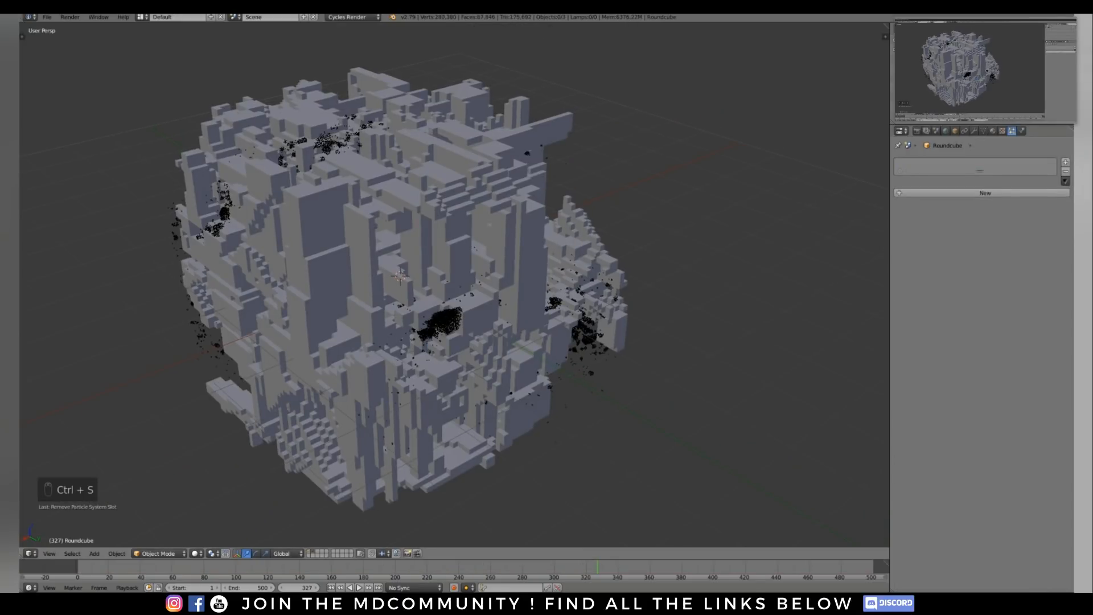
# Select the blocky displaced cube and add a Decimate modifier after its Remesh modifier
pyautogui.moveTo(454, 284); pyautogui.dragTo(462, 322, button='middle')
pyautogui.scroll(-1, 455, 284)
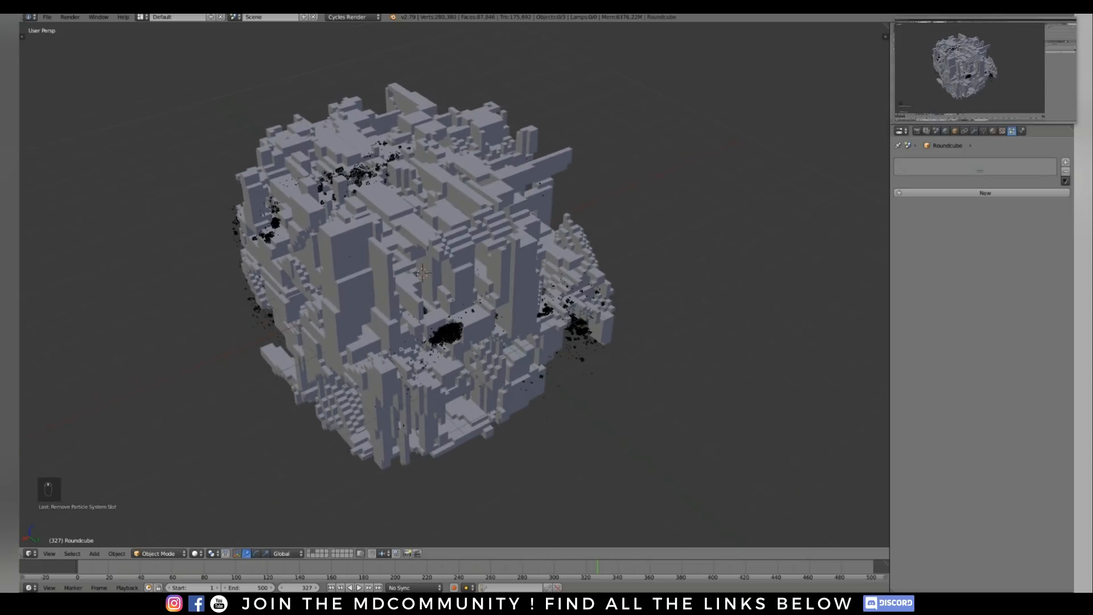
pyautogui.scroll(2, 462, 322)
pyautogui.rightClick(463, 321)
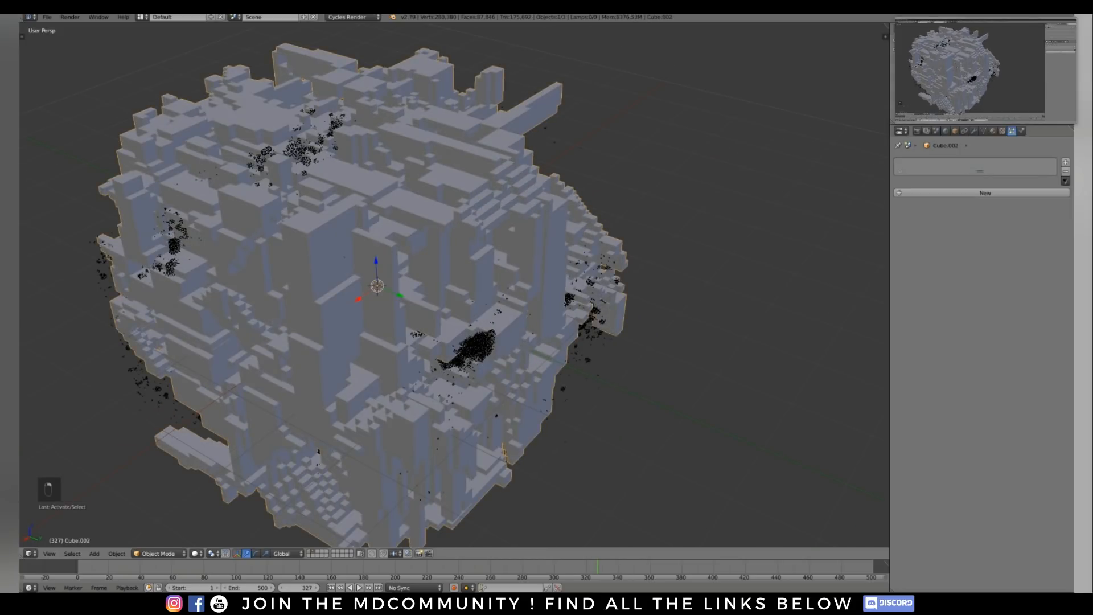
pyautogui.click(973, 131)
pyautogui.keyDown('shift'); pyautogui.moveTo(463, 322); pyautogui.dragTo(494, 306, button='middle'); pyautogui.keyUp('shift')
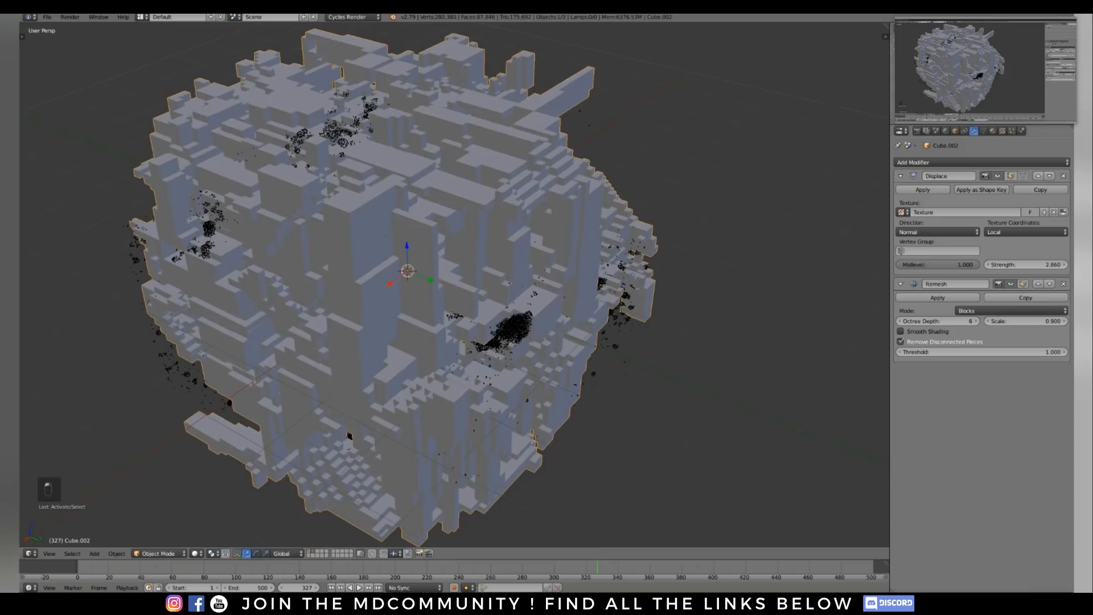
pyautogui.click(968, 162)
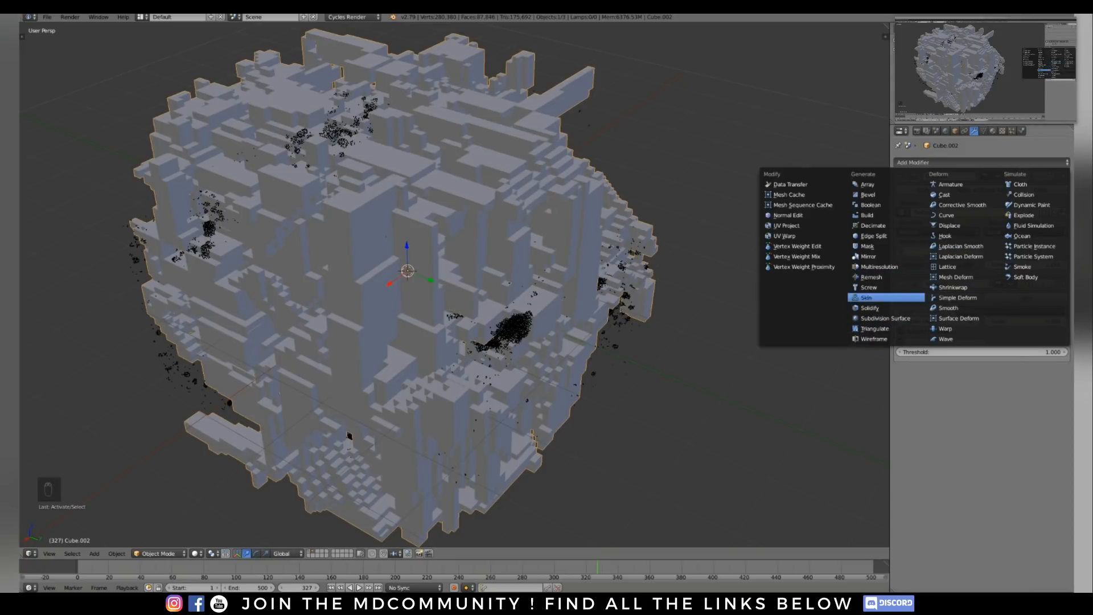
pyautogui.click(873, 225)
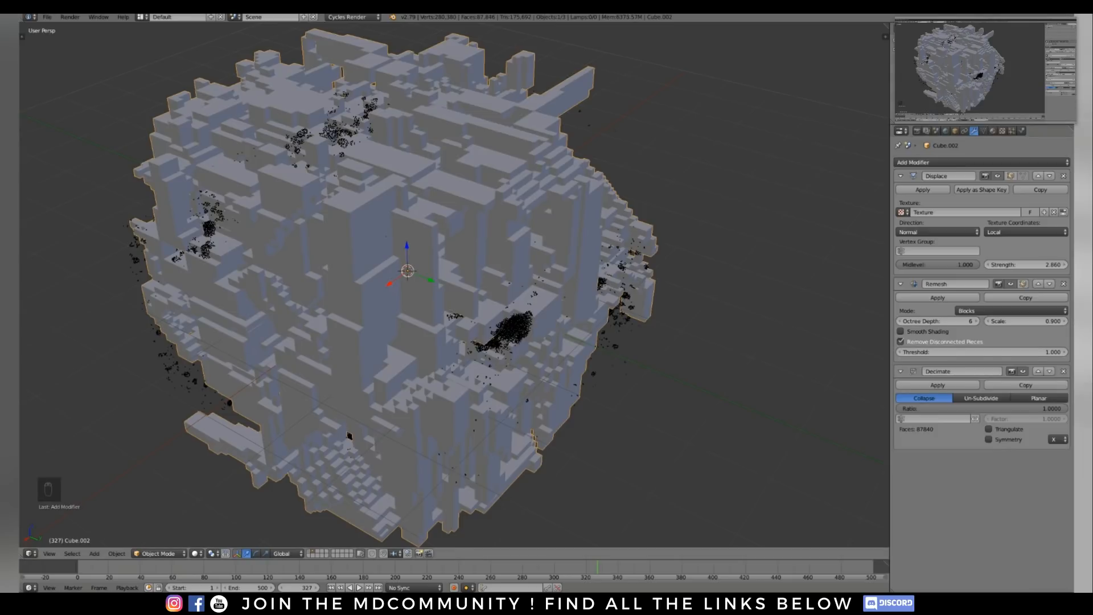
pyautogui.moveTo(569, 284)
pyautogui.keyDown('shift'); pyautogui.mouseDown(button='middle')
pyautogui.moveTo(602, 297)
pyautogui.moveTo(637, 273)
pyautogui.moveTo(578, 312)
pyautogui.moveTo(564, 296)
pyautogui.mouseUp(button='middle'); pyautogui.keyUp('shift')
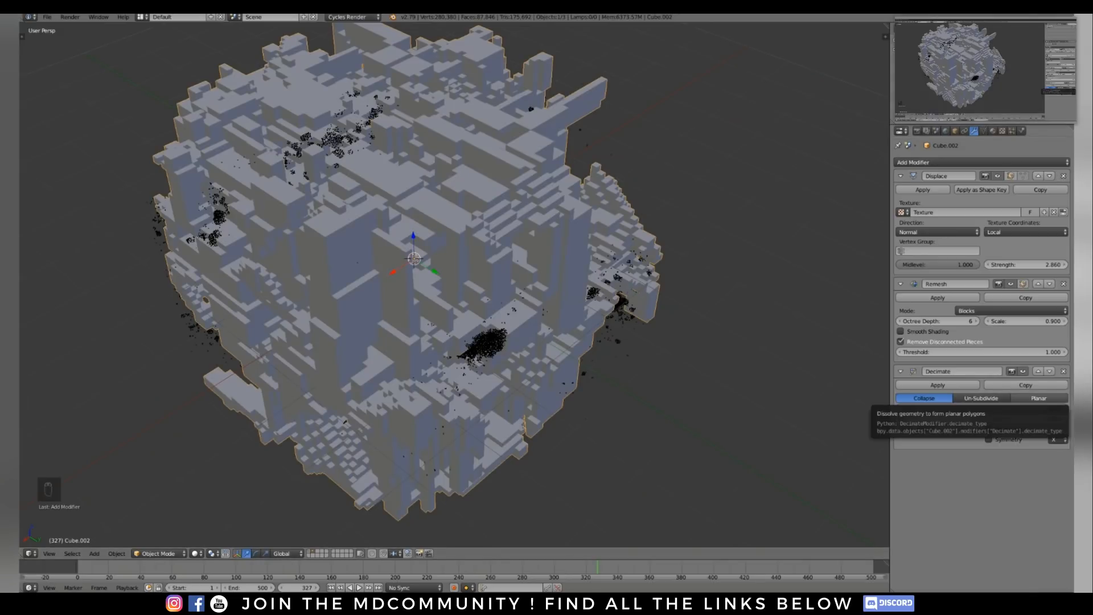
# Set the Decimate modifier to Planar and examine the reduced edges of the blocky cube in wireframe
pyautogui.click(1040, 398)
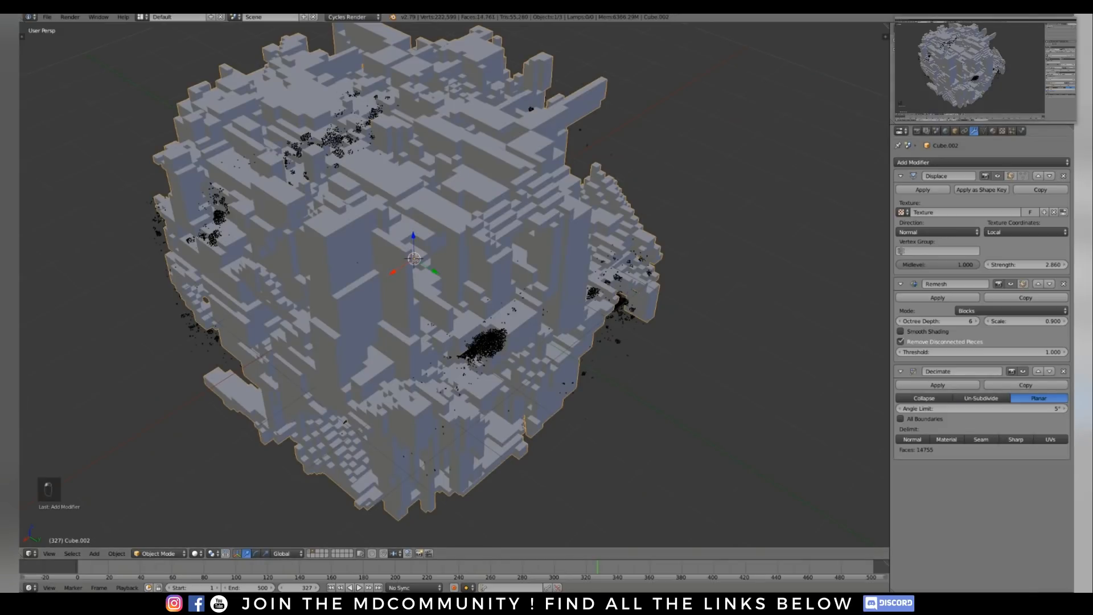
pyautogui.press('z')
pyautogui.moveTo(570, 285); pyautogui.dragTo(581, 416, button='middle')
pyautogui.scroll(6, 455, 313)
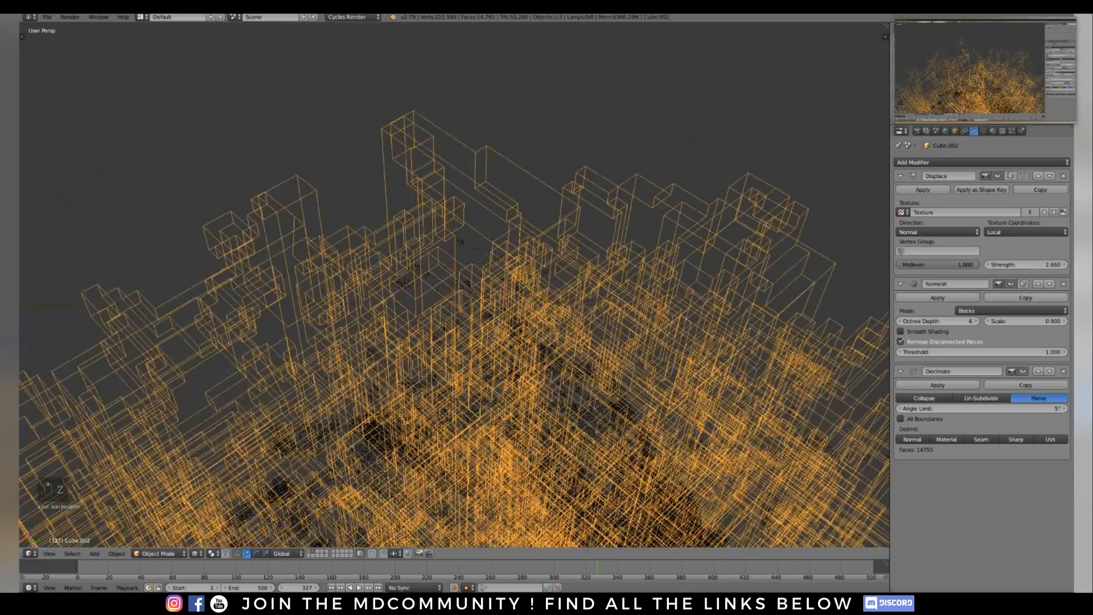
pyautogui.scroll(-8, 455, 284)
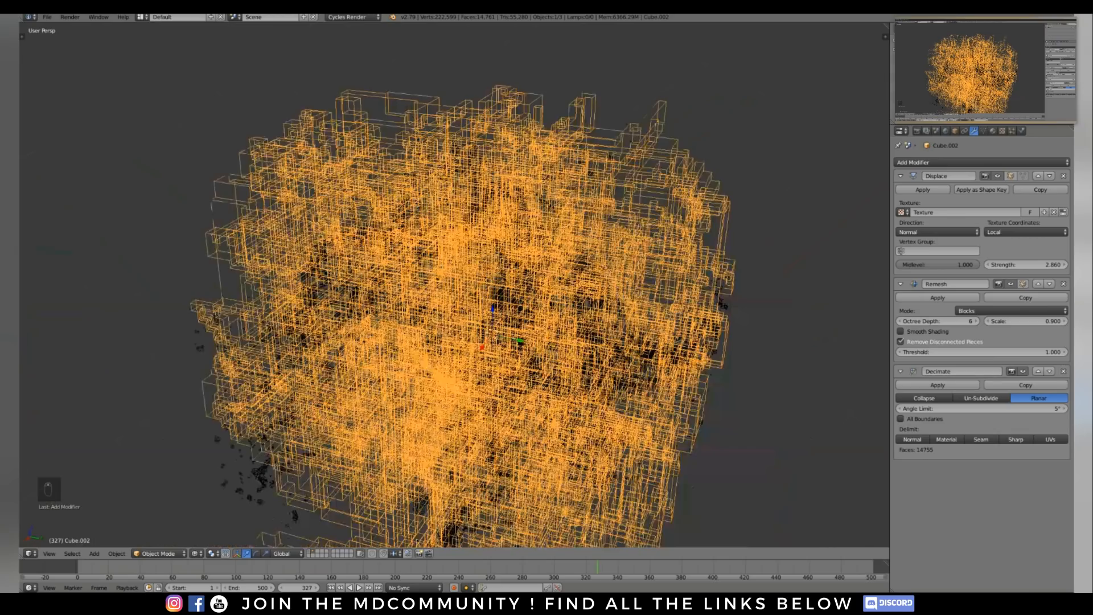
pyautogui.moveTo(512, 285); pyautogui.dragTo(416, 308, button='middle')
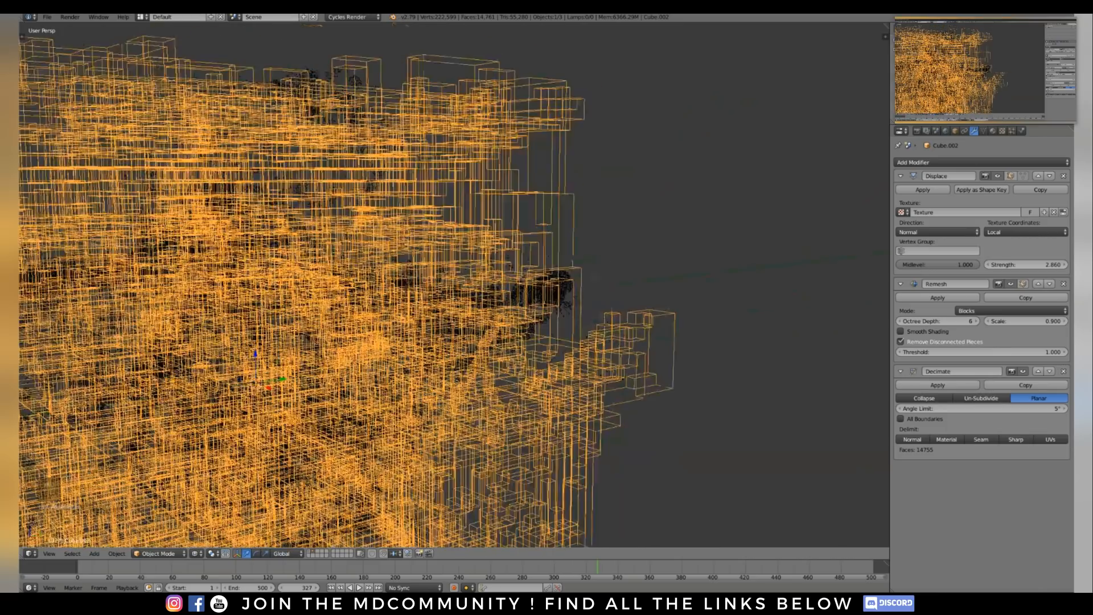
pyautogui.scroll(-6, 454, 284)
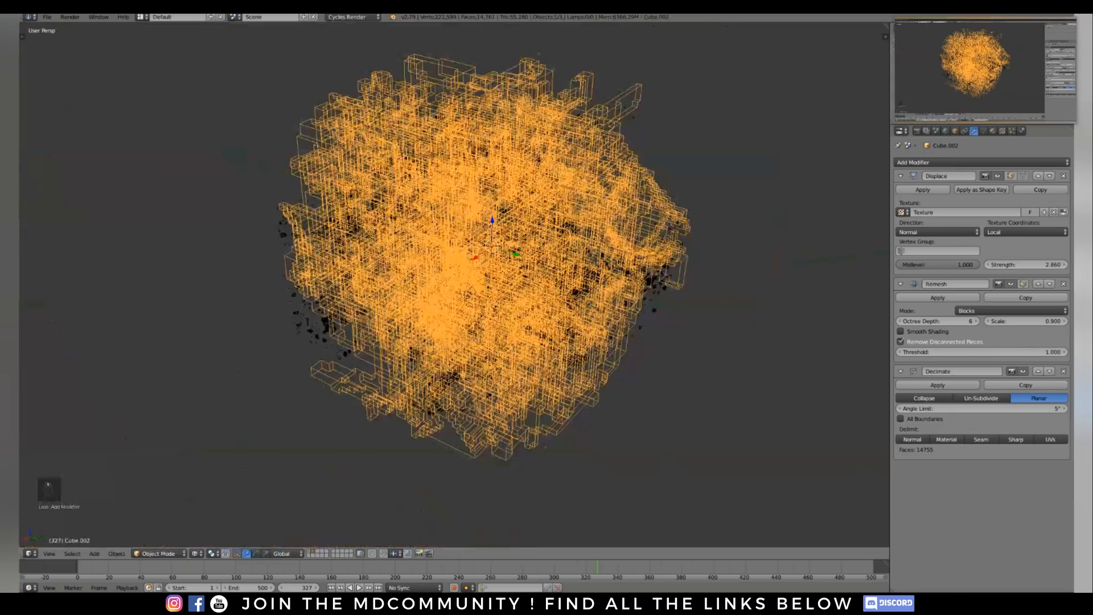
pyautogui.moveTo(455, 285); pyautogui.dragTo(399, 296, button='middle')
pyautogui.scroll(3, 455, 285)
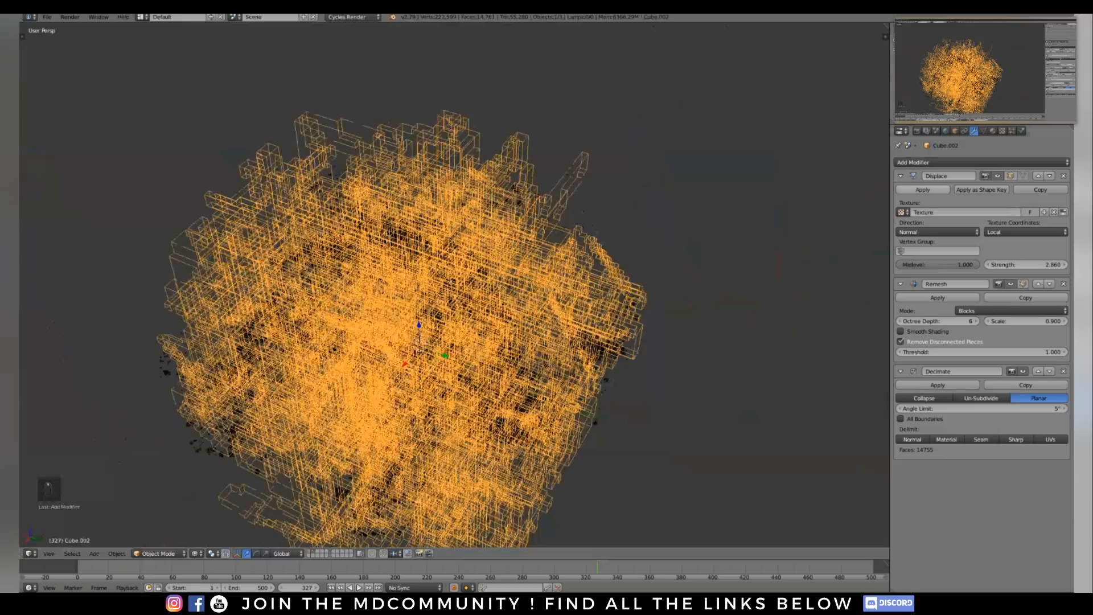
# Collapse the Displace, Remesh and Decimate modifier settings and return the view to solid shading
pyautogui.click(901, 176)
pyautogui.click(901, 191)
pyautogui.click(900, 207)
pyautogui.press('z')
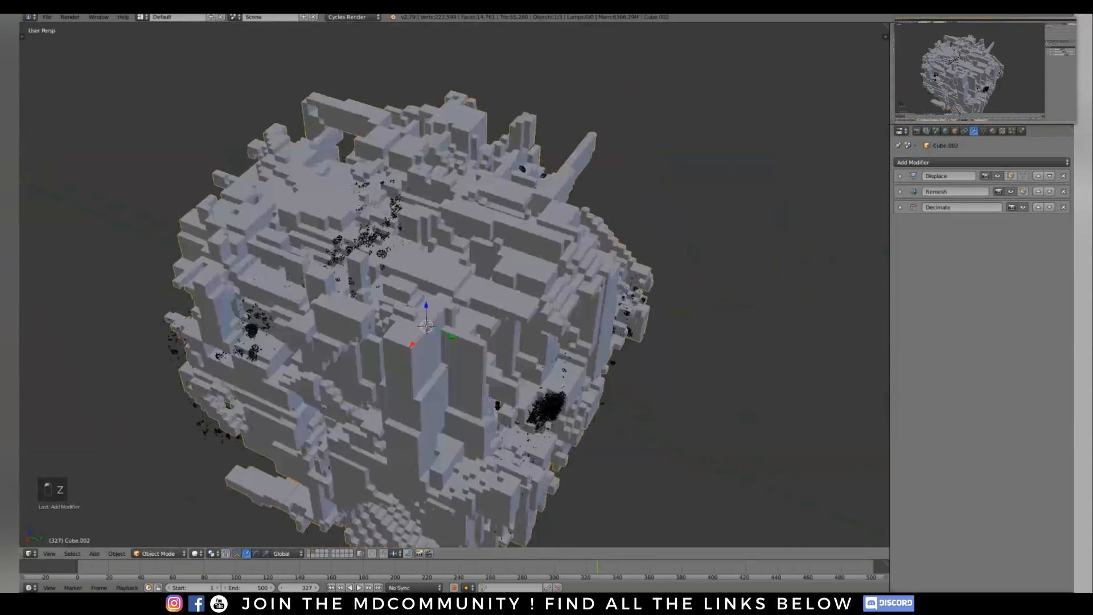
pyautogui.moveTo(456, 308); pyautogui.dragTo(444, 296, button='middle')
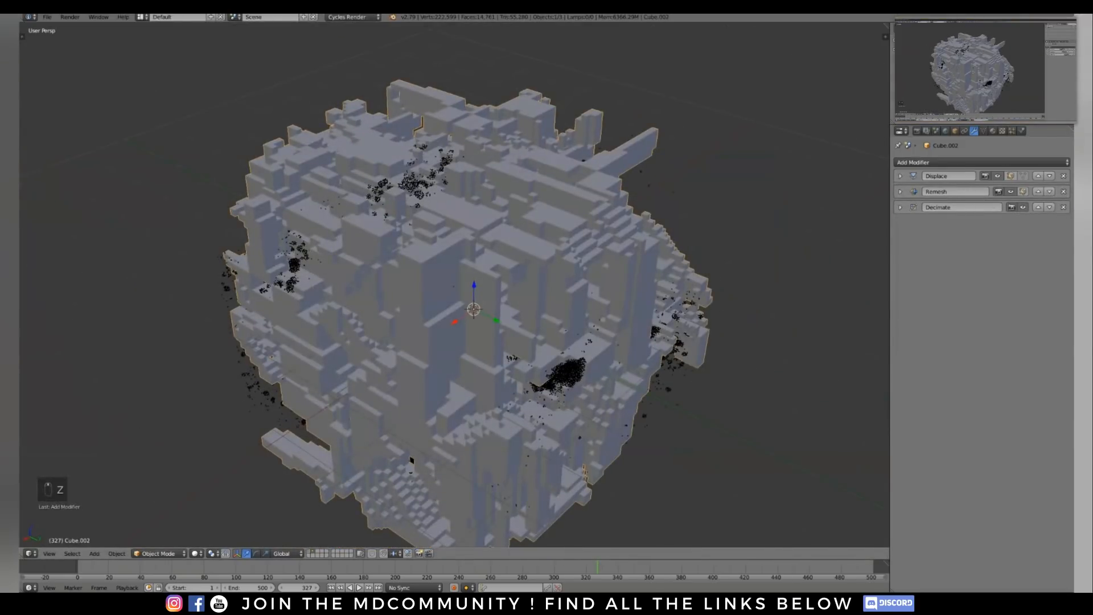
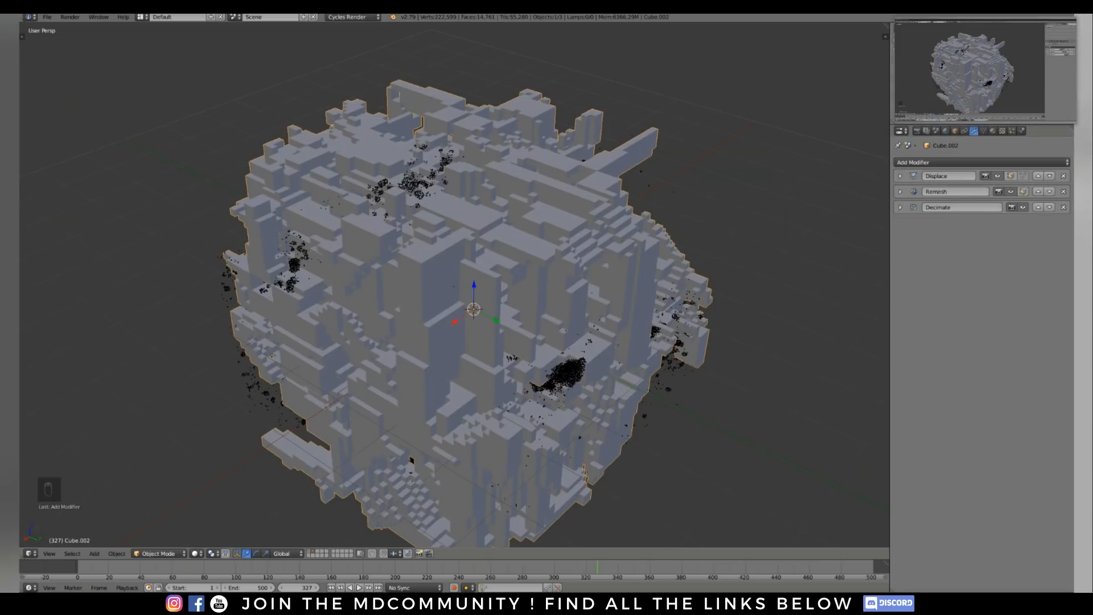
# Add a Vertex Weight Edit modifier after Decimate and check the mesh data for vertex groups
pyautogui.click(968, 162)
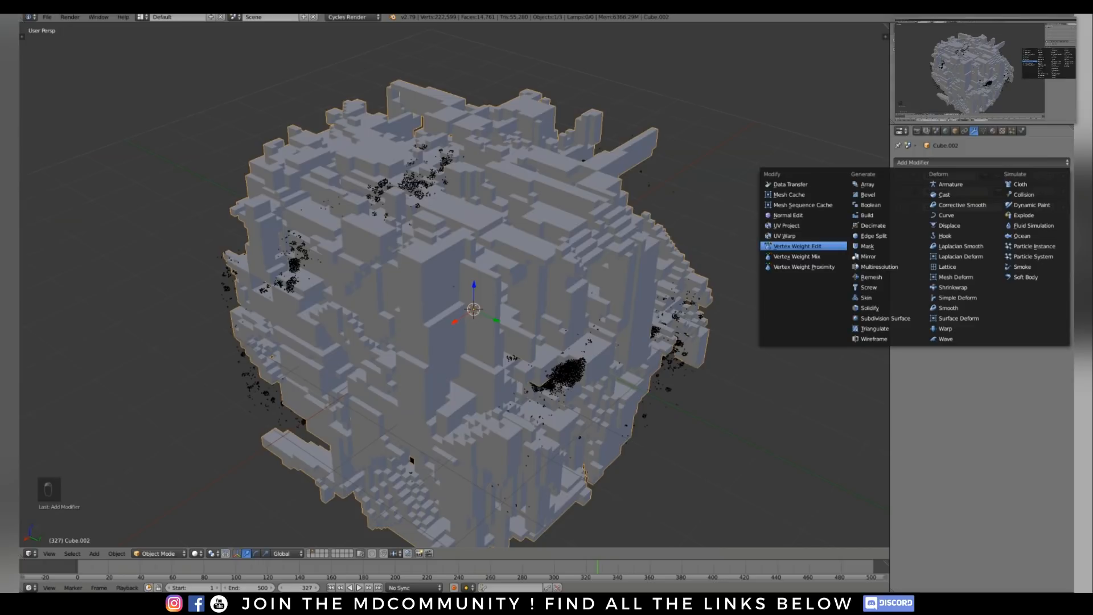
pyautogui.click(797, 246)
pyautogui.moveTo(512, 342); pyautogui.dragTo(302, 304, button='middle')
pyautogui.click(983, 130)
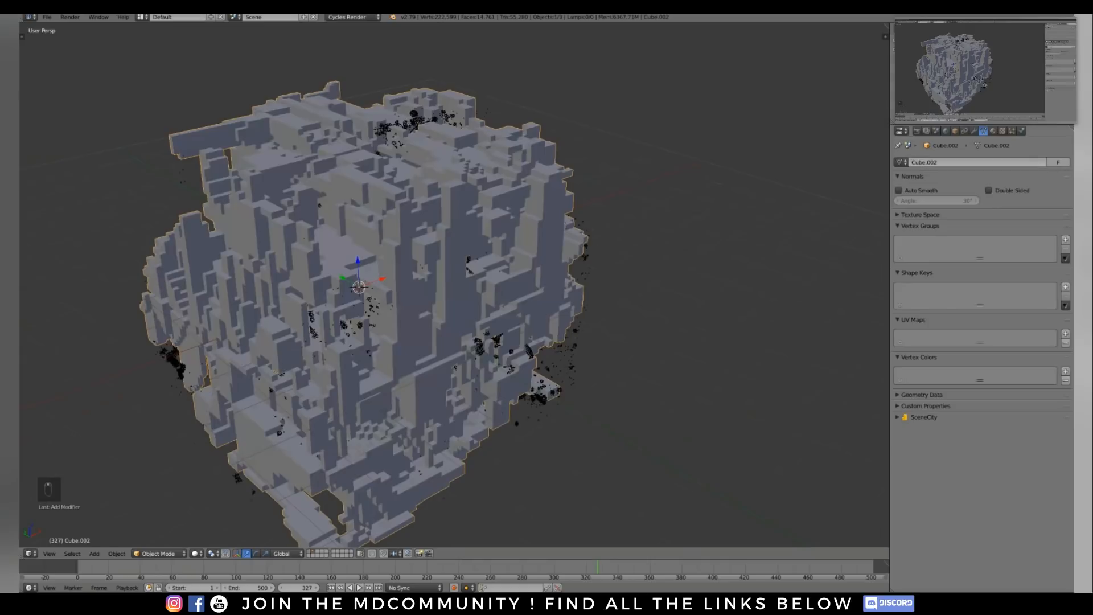
pyautogui.click(975, 131)
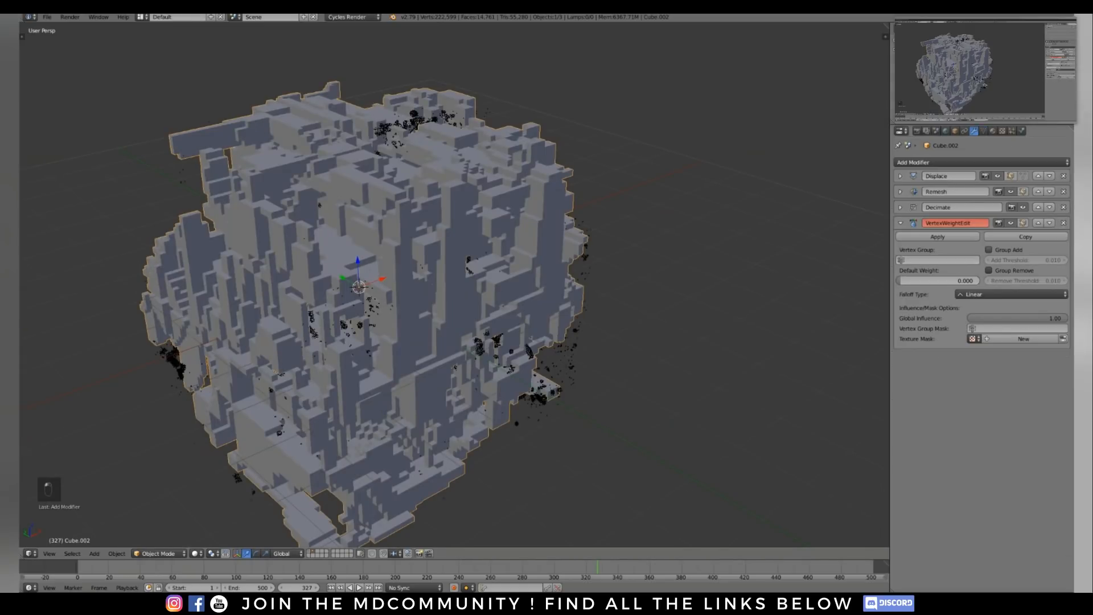
# Enable Group Add and Group Remove in the Vertex Weight Edit modifier and open its vertex group choices
pyautogui.click(989, 250)
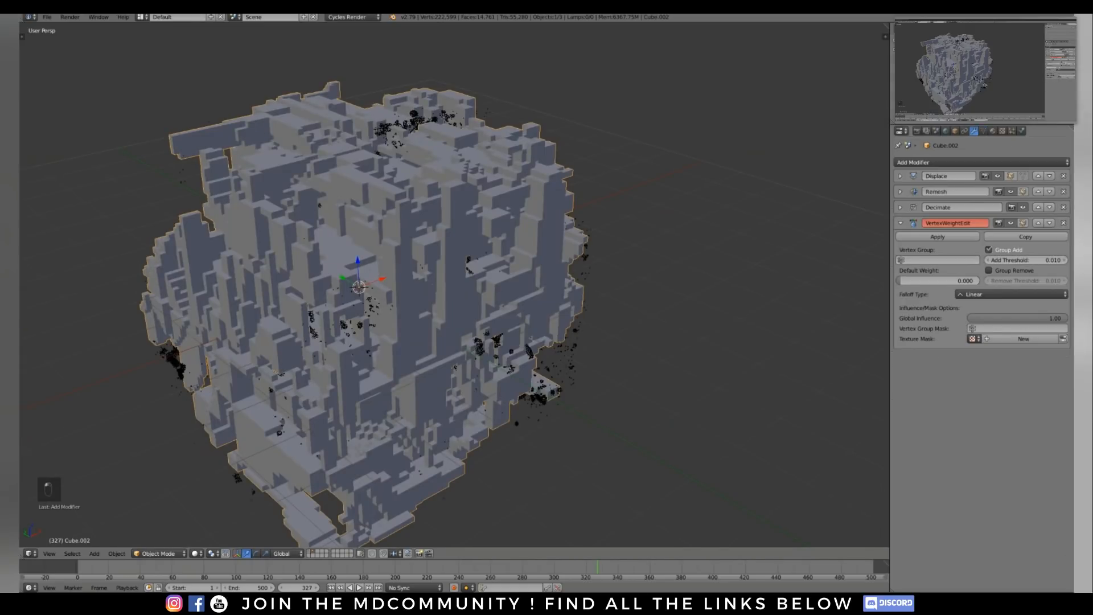
pyautogui.click(989, 270)
pyautogui.click(938, 260)
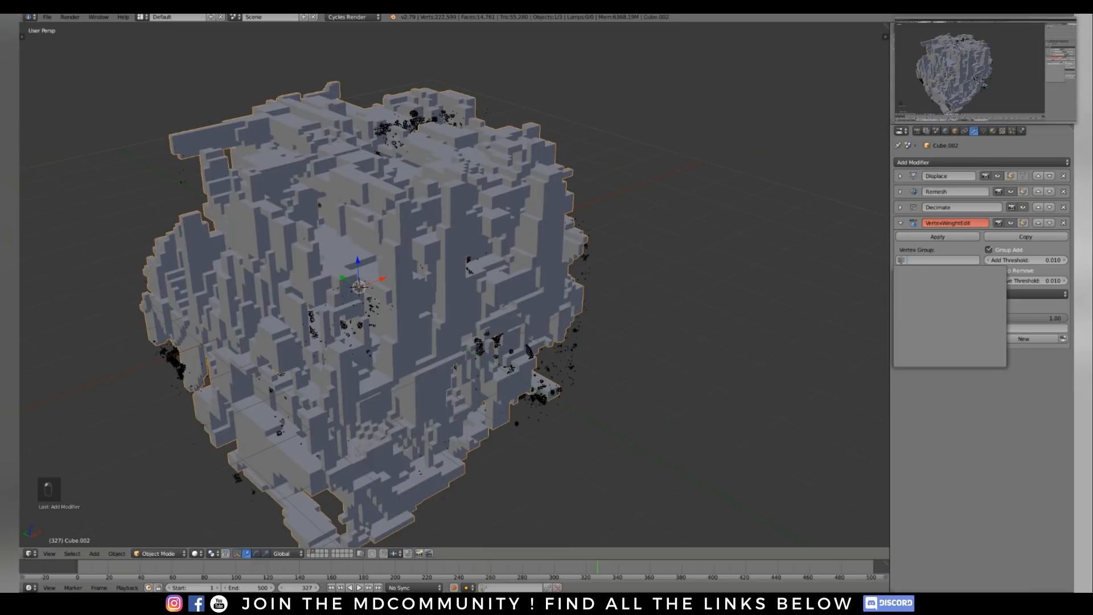
# Create a vertex group on the mesh and name it "mask"
pyautogui.press('Escape')
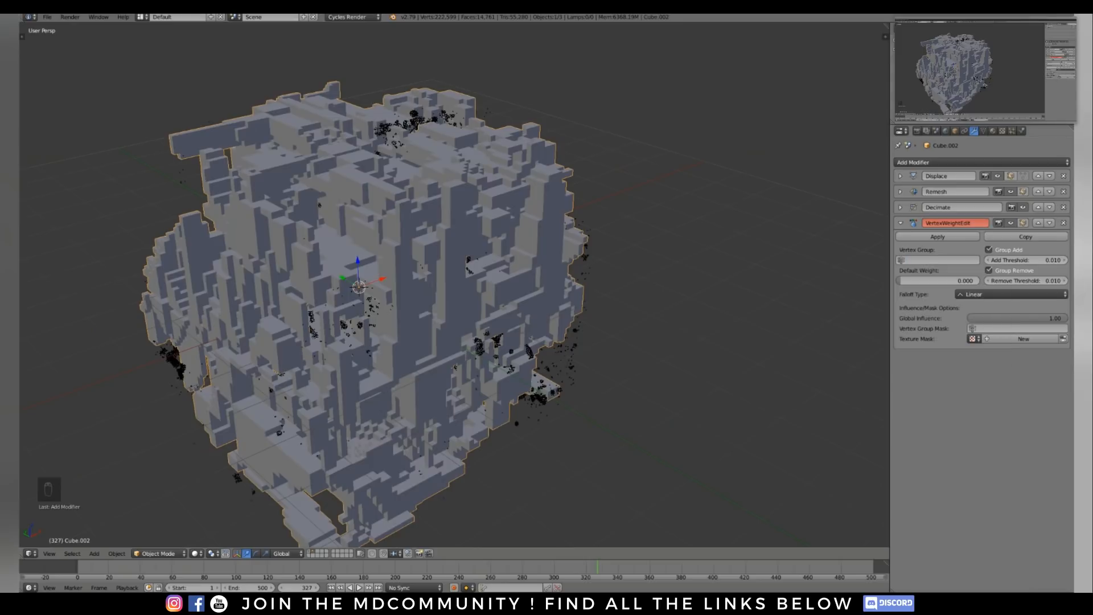
pyautogui.click(983, 130)
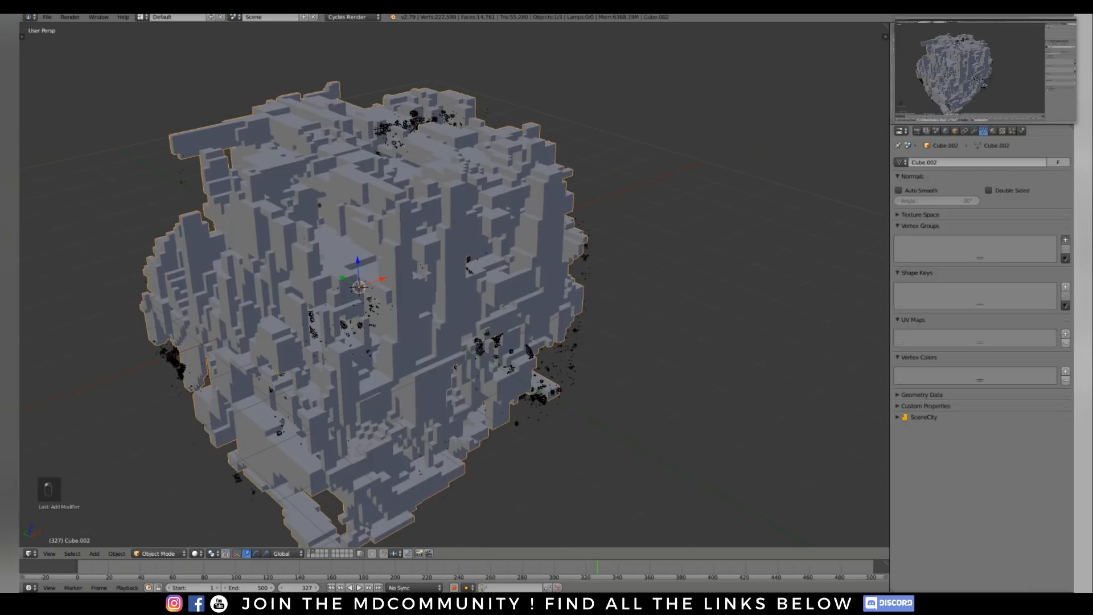
pyautogui.click(1066, 239)
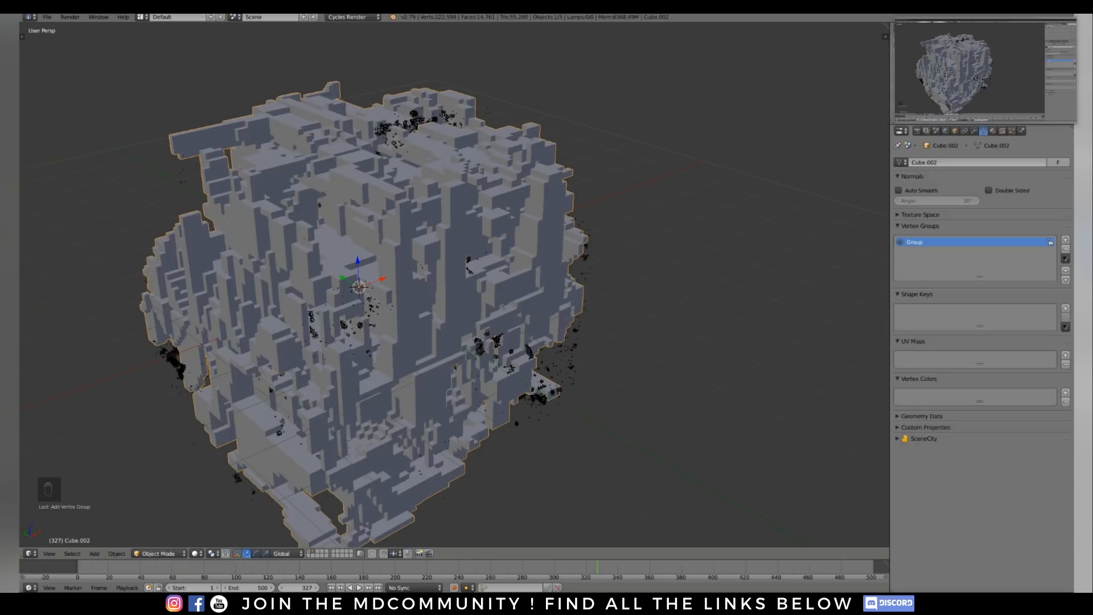
pyautogui.doubleClick(915, 242)
pyautogui.write('mask')
pyautogui.press('Return')
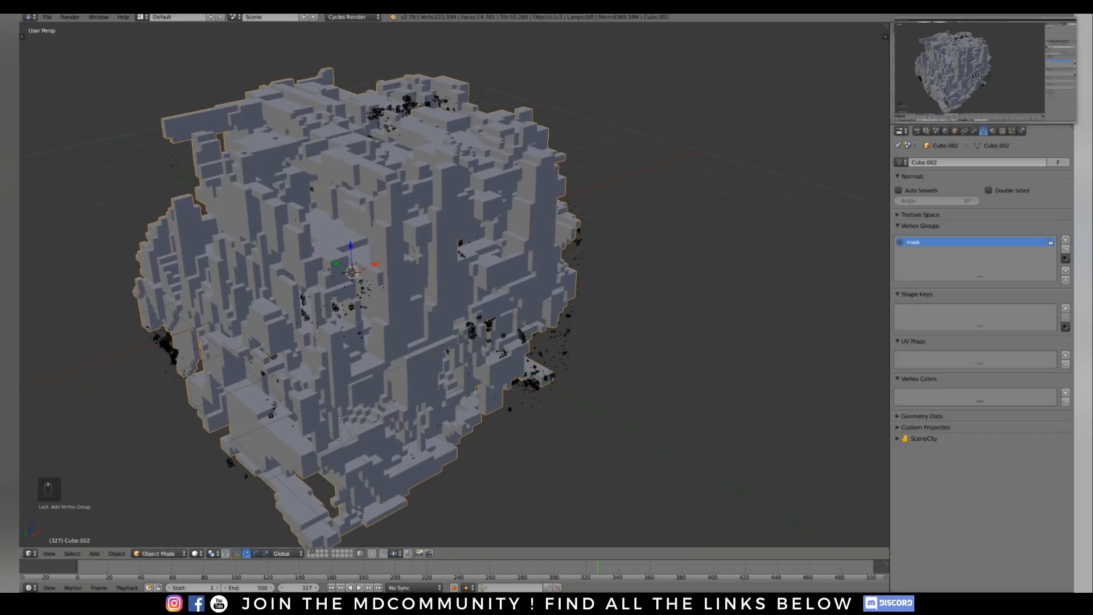
# Give the Vertex Weight Edit modifier a new texture mask
pyautogui.click(974, 131)
pyautogui.keyDown('shift'); pyautogui.moveTo(352, 273); pyautogui.dragTo(384, 239, button='middle'); pyautogui.keyUp('shift')
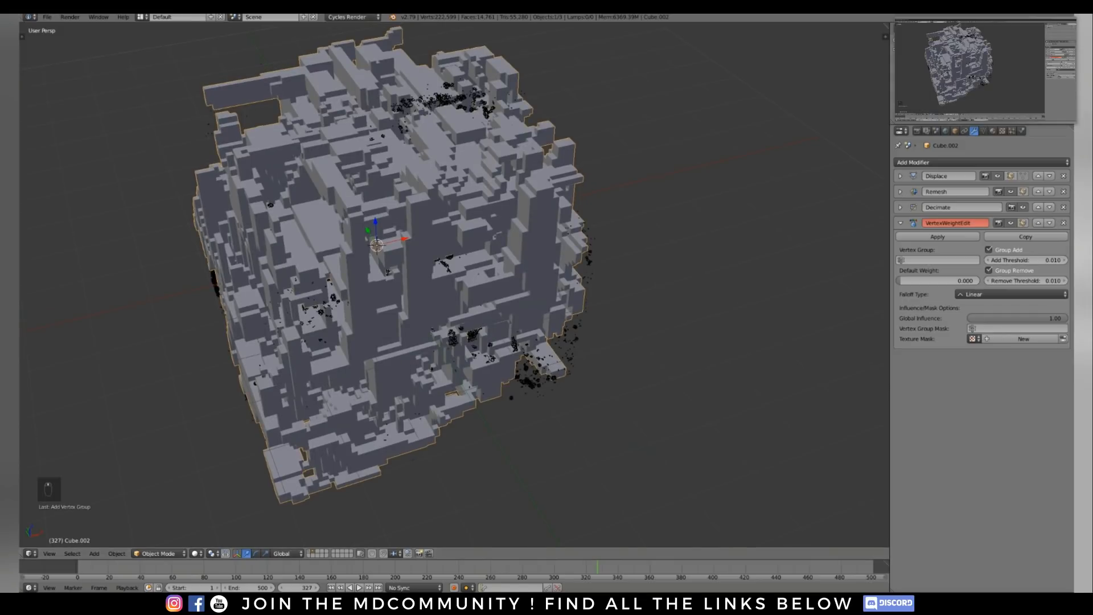
pyautogui.click(1023, 338)
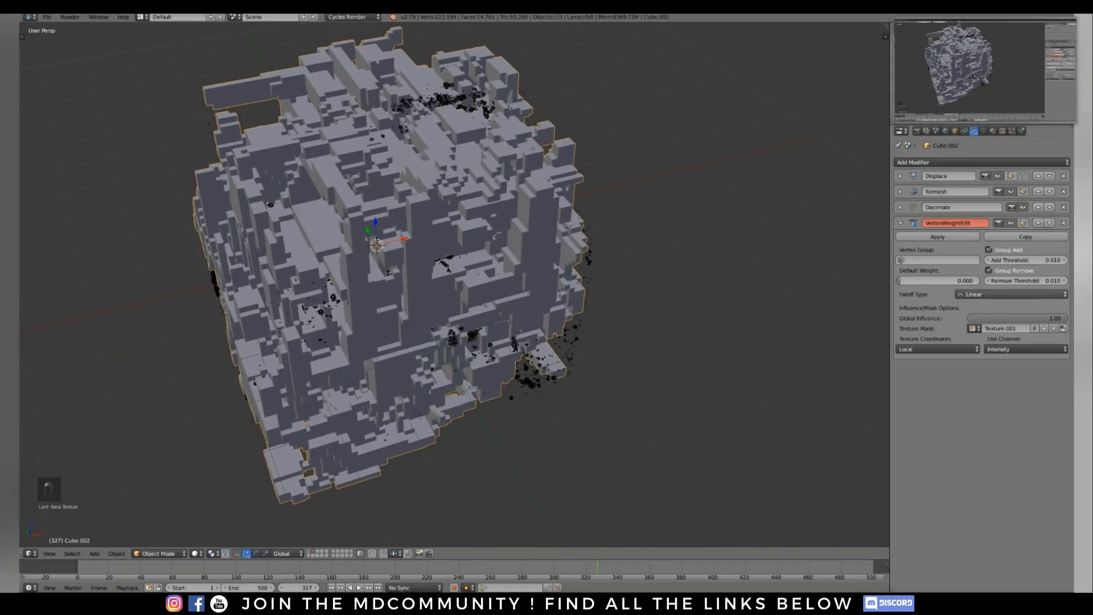
# Set the Vertex Weight Edit falloff to a custom curve whose end point drops to about 0.016 at X 1
pyautogui.click(1012, 294)
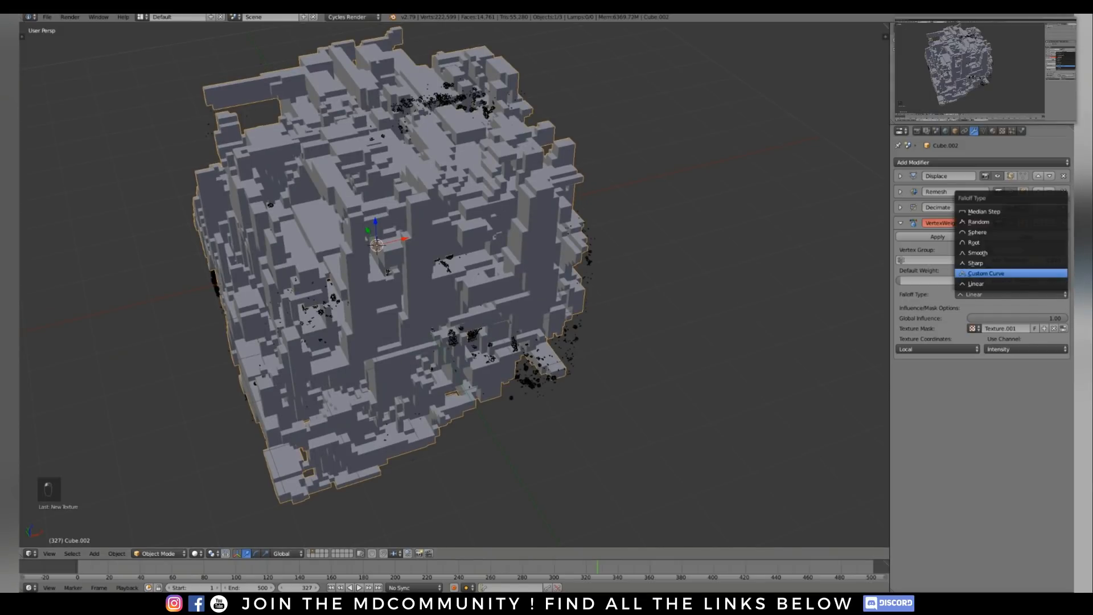
pyautogui.click(986, 273)
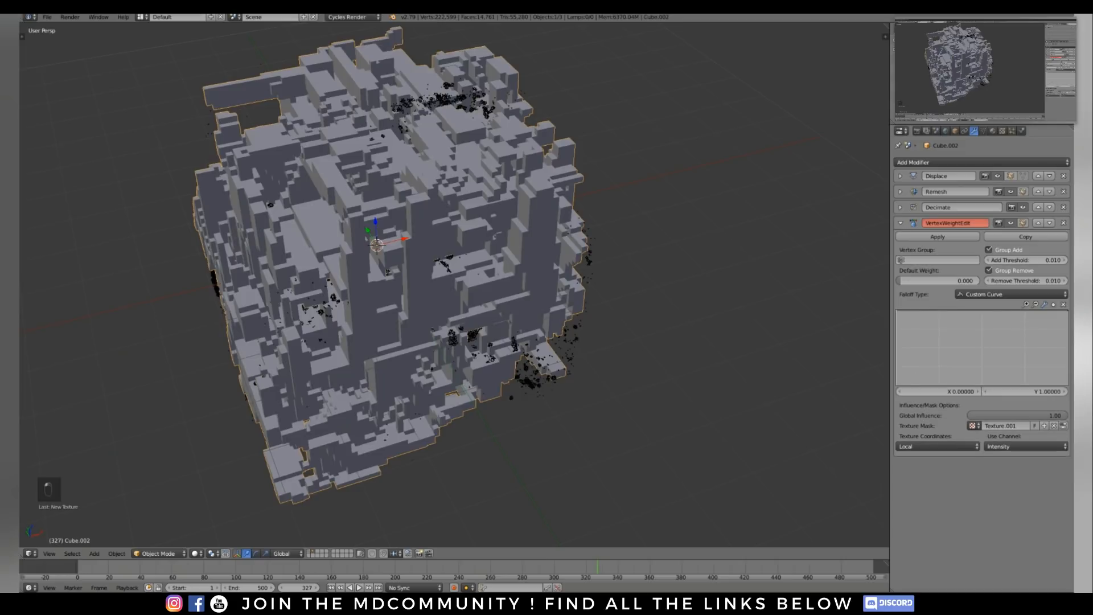
pyautogui.moveTo(1067, 311); pyautogui.dragTo(1068, 384)
pyautogui.moveTo(456, 285); pyautogui.dragTo(466, 274, button='middle')
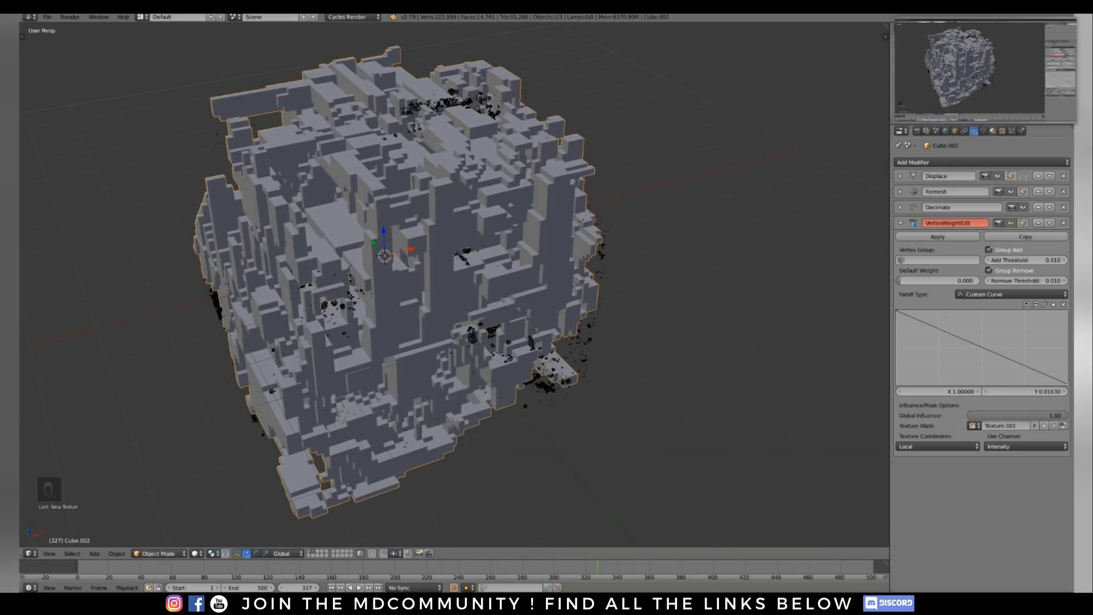
# Bring up the Vertex Weight Edit modifier's Distorted Noise texture and set its size to 2
pyautogui.click(1002, 131)
pyautogui.click(981, 162)
pyautogui.click(982, 123)
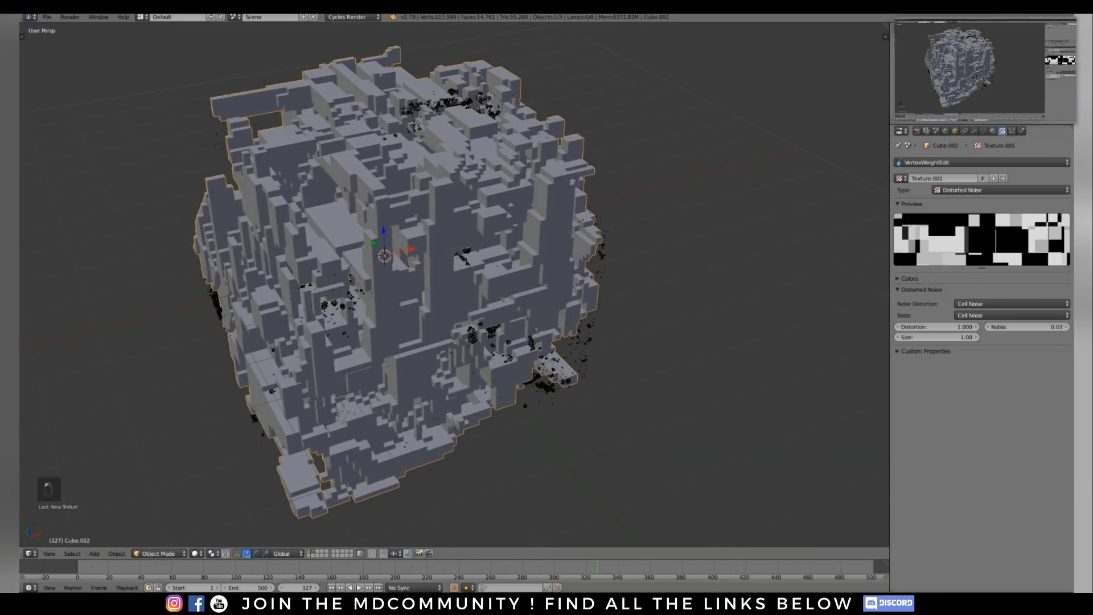
pyautogui.click(937, 337)
pyautogui.write('2')
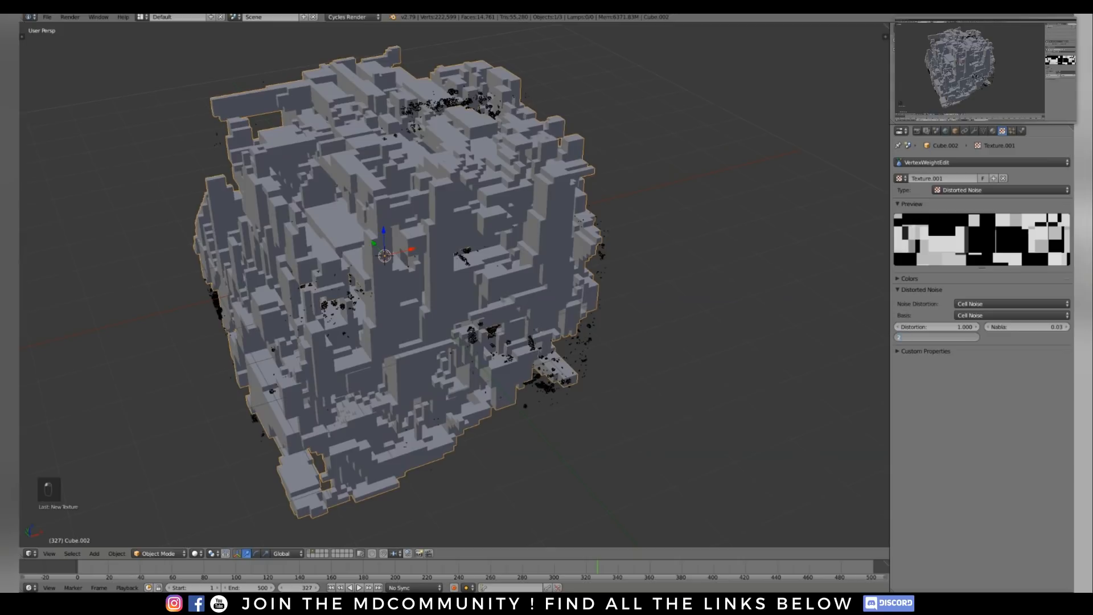
pyautogui.press('Return')
# Add a Mask modifier to the mesh and assign the "mask" vertex group to it
pyautogui.click(974, 130)
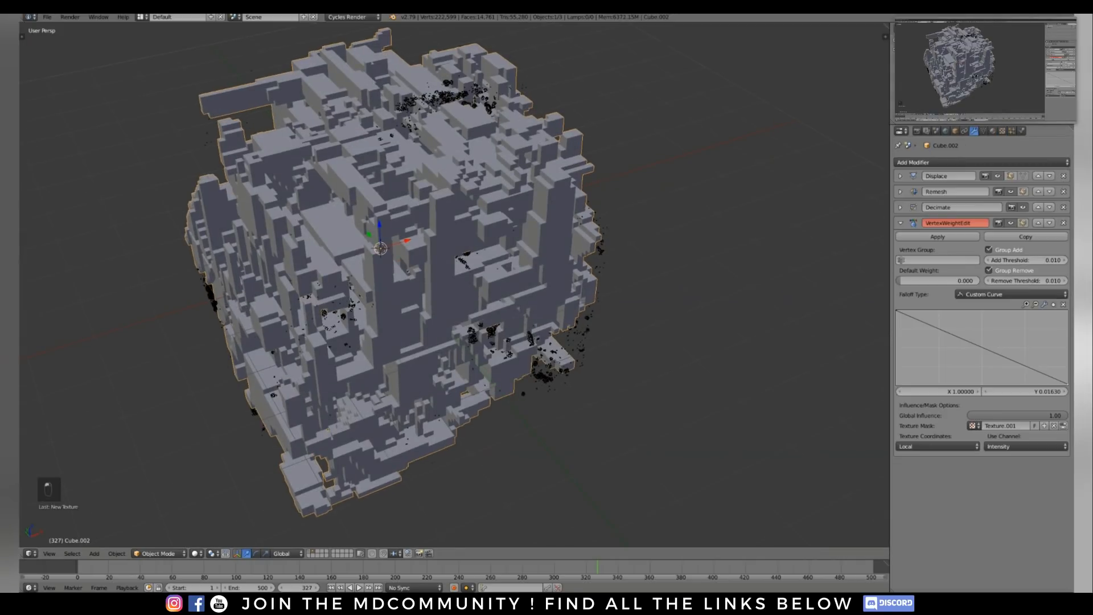
pyautogui.click(900, 223)
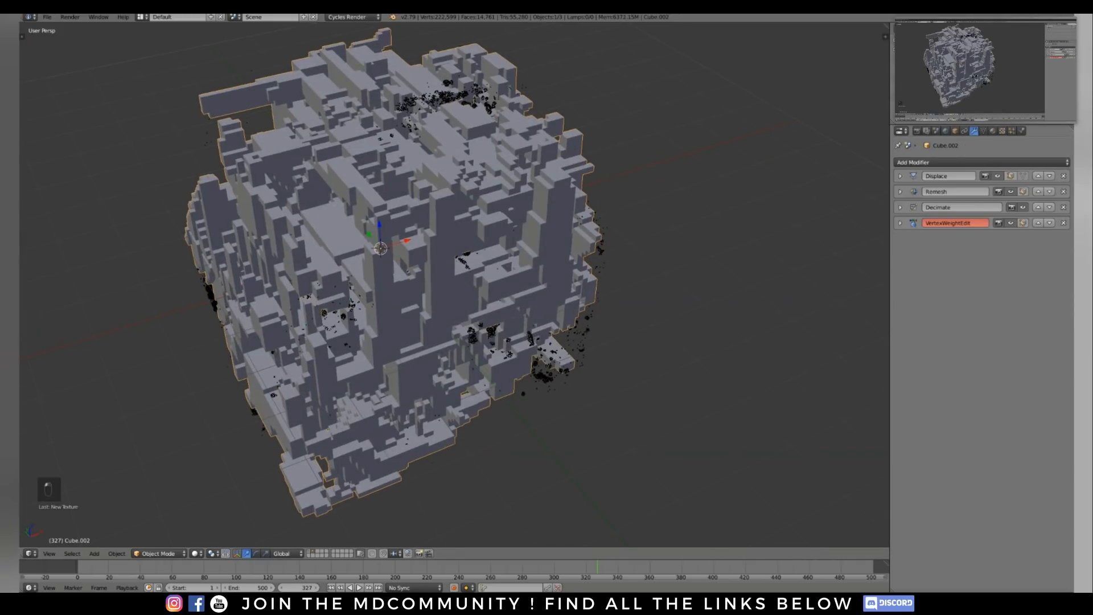
pyautogui.click(982, 162)
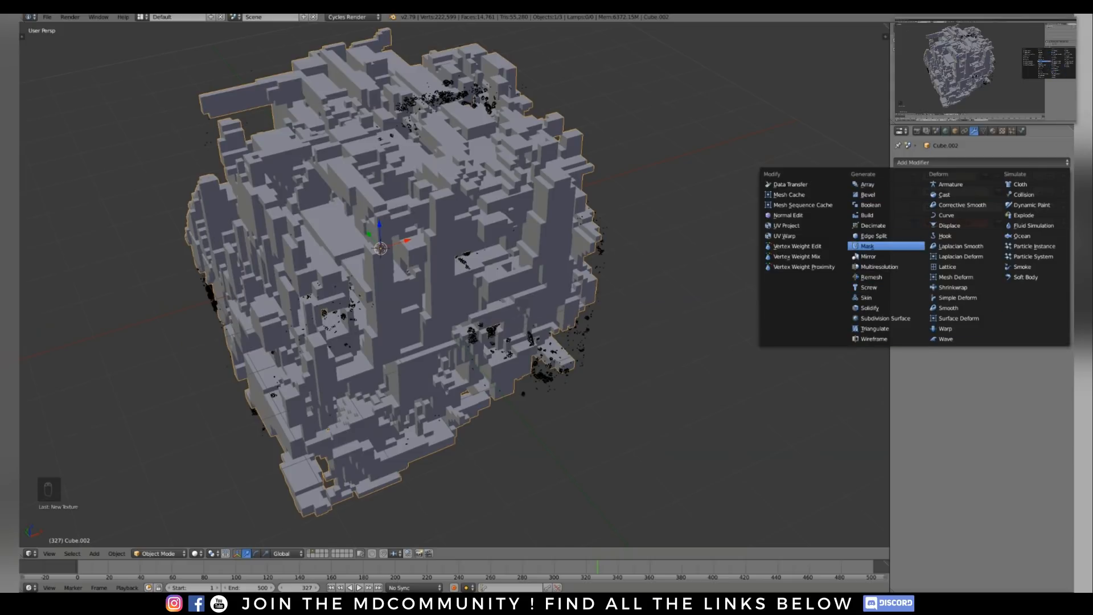
pyautogui.click(868, 247)
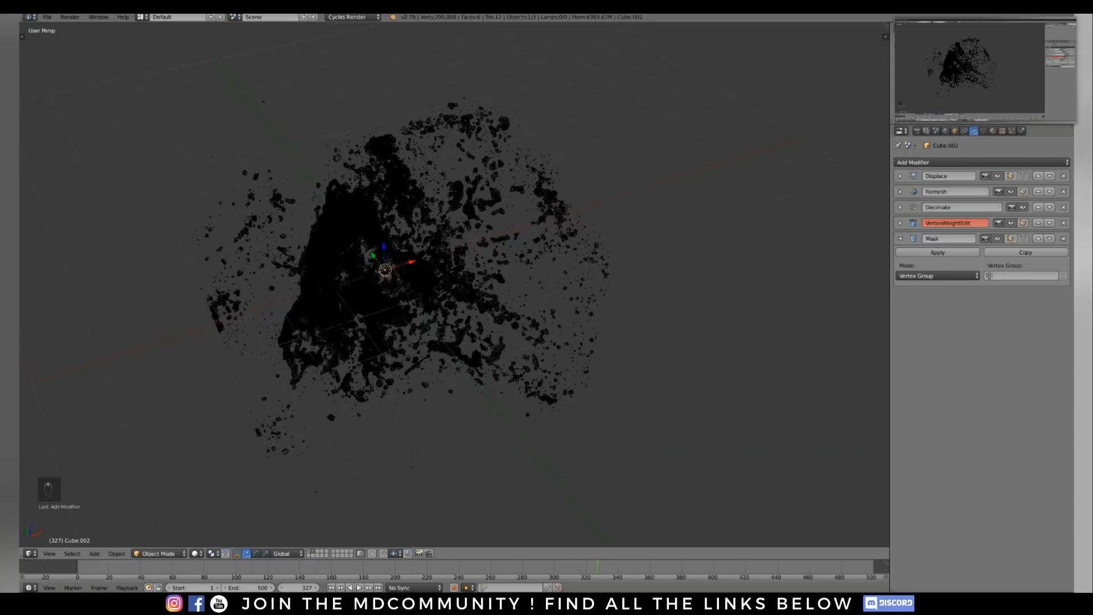
pyautogui.keyDown('shift'); pyautogui.moveTo(454, 285); pyautogui.dragTo(456, 291, button='middle'); pyautogui.keyUp('shift')
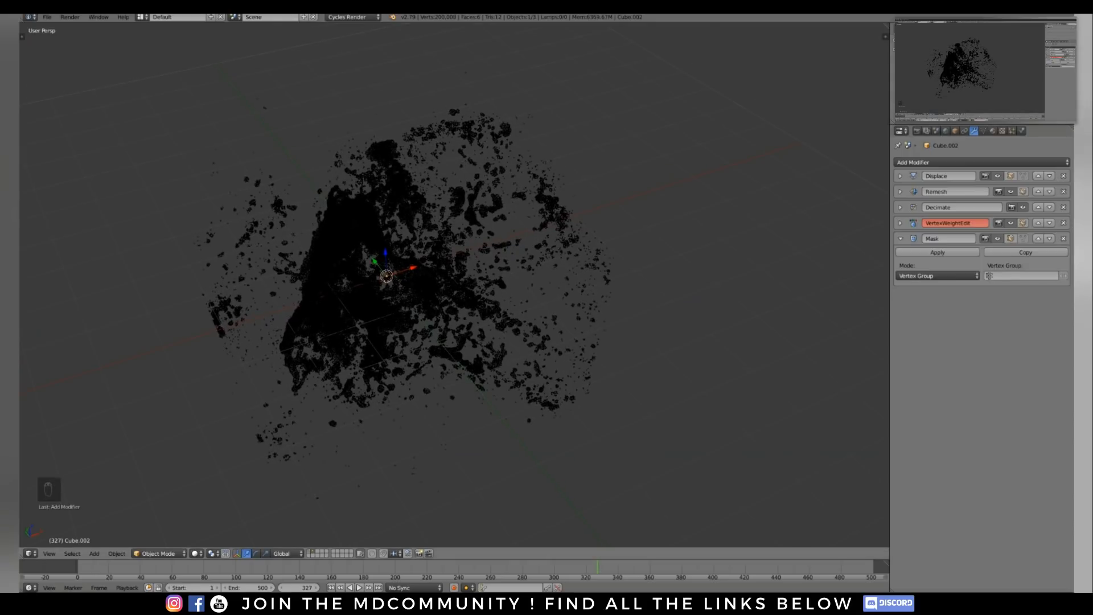
pyautogui.keyDown('shift'); pyautogui.moveTo(454, 285); pyautogui.dragTo(473, 279, button='middle'); pyautogui.keyUp('shift')
pyautogui.scroll(1, 473, 279)
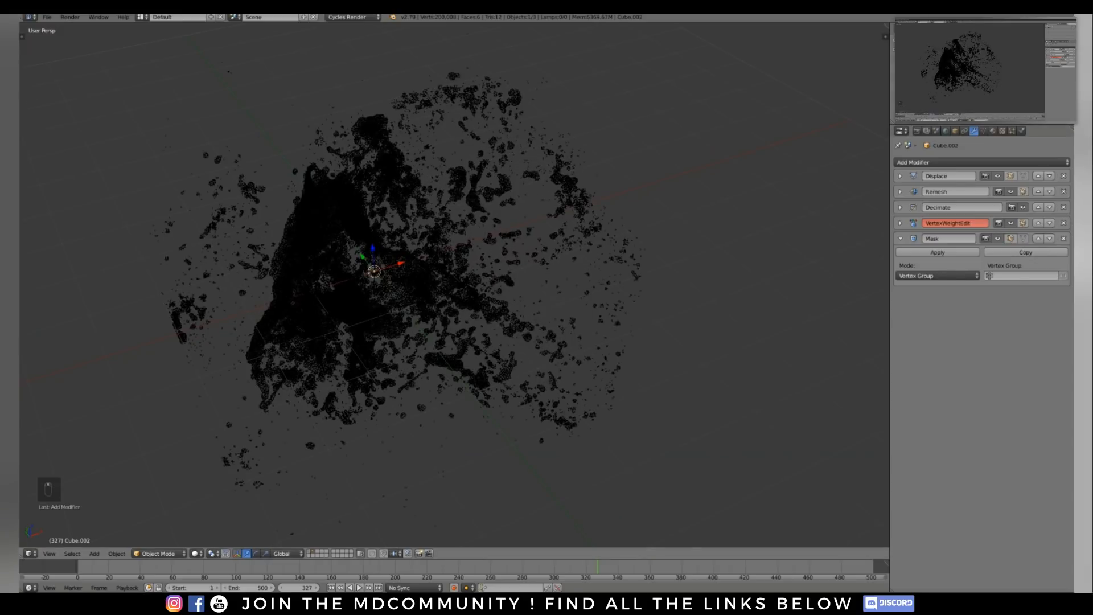
pyautogui.keyDown('shift'); pyautogui.moveTo(472, 279); pyautogui.dragTo(465, 286, button='middle'); pyautogui.keyUp('shift')
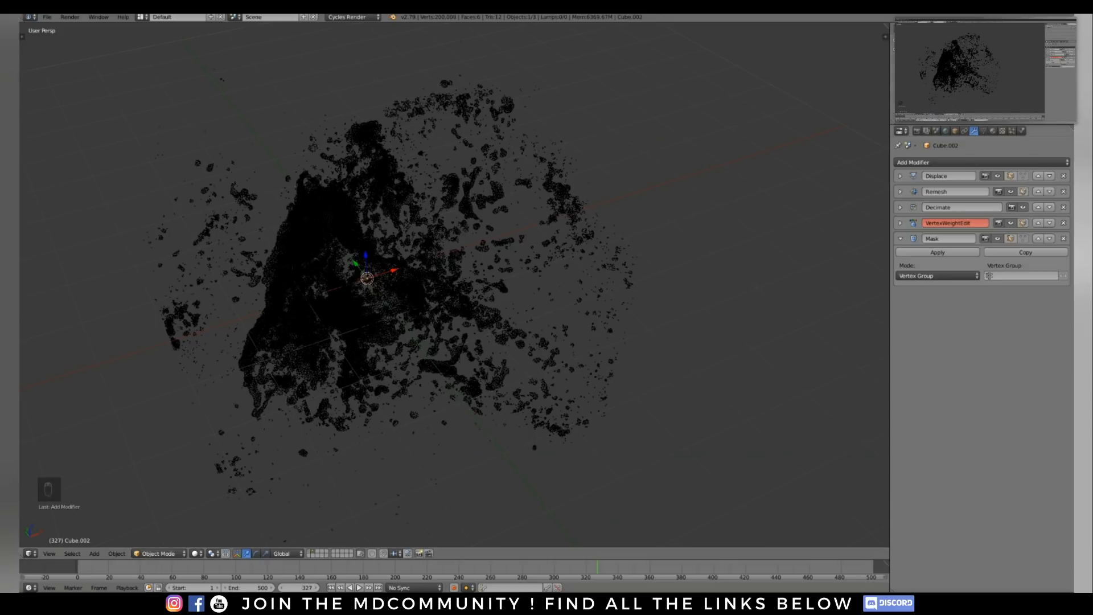
pyautogui.click(1022, 276)
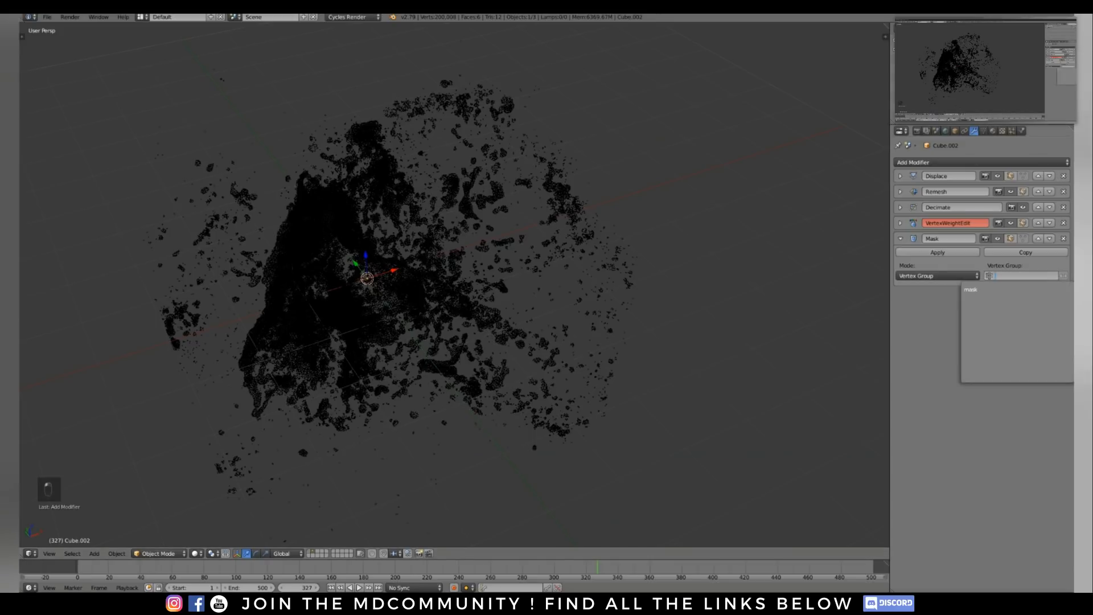
pyautogui.press('Return')
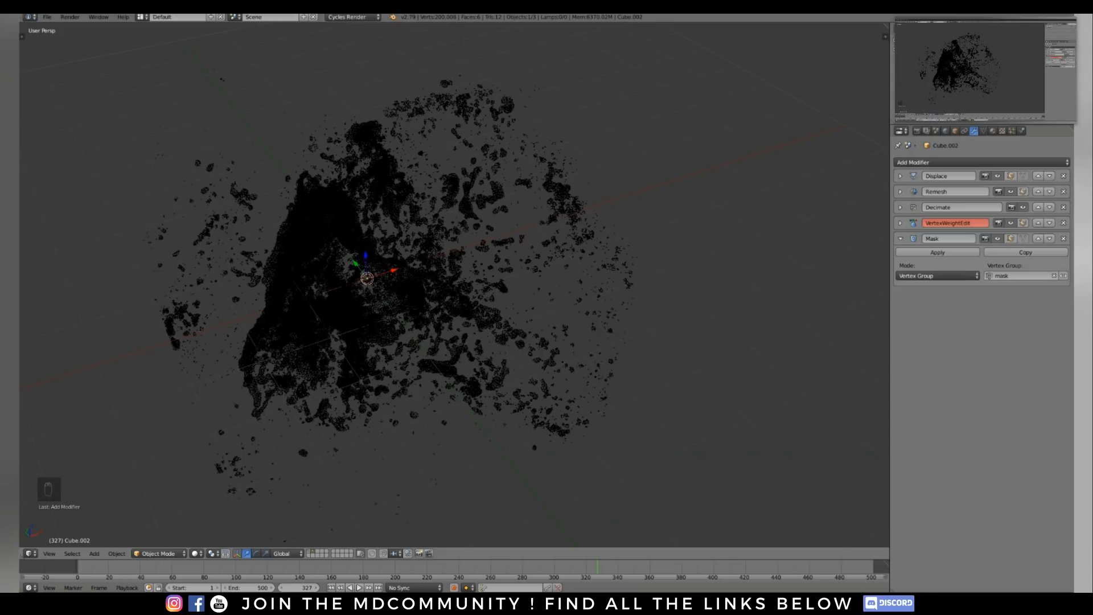
# Assign the "mask" vertex group to the Vertex Weight Edit modifier and collapse its settings
pyautogui.moveTo(367, 278); pyautogui.dragTo(386, 293, button='middle')
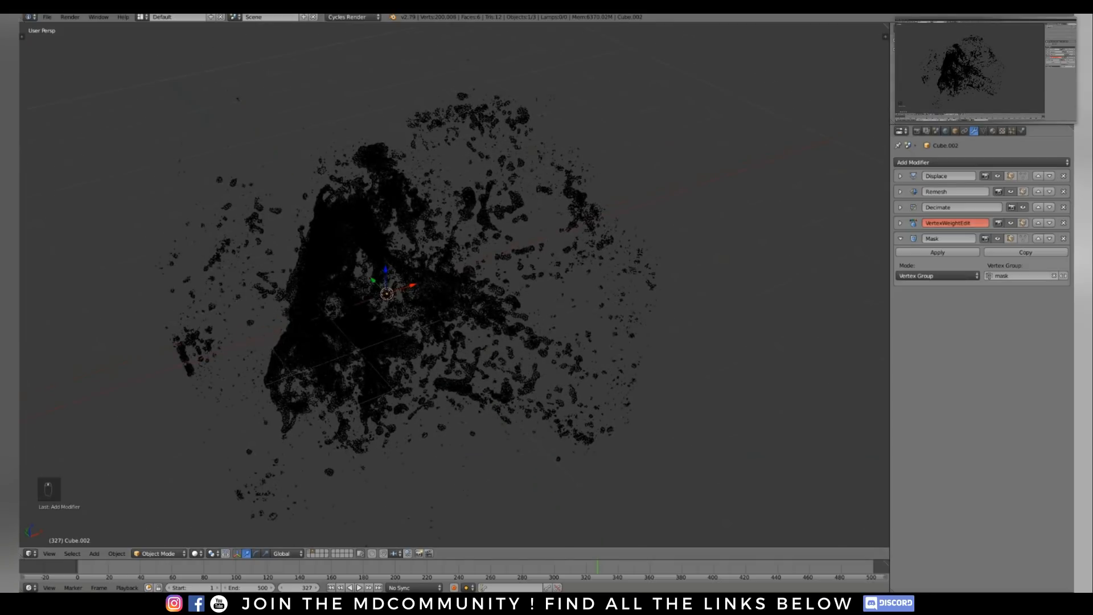
pyautogui.click(901, 222)
pyautogui.click(938, 261)
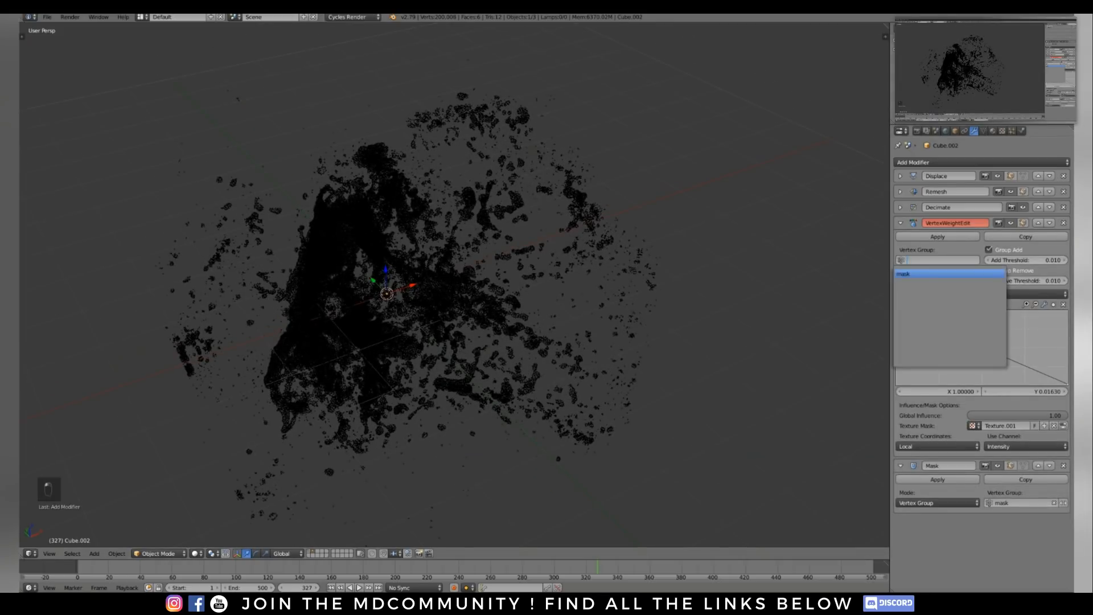
pyautogui.click(949, 274)
pyautogui.click(900, 223)
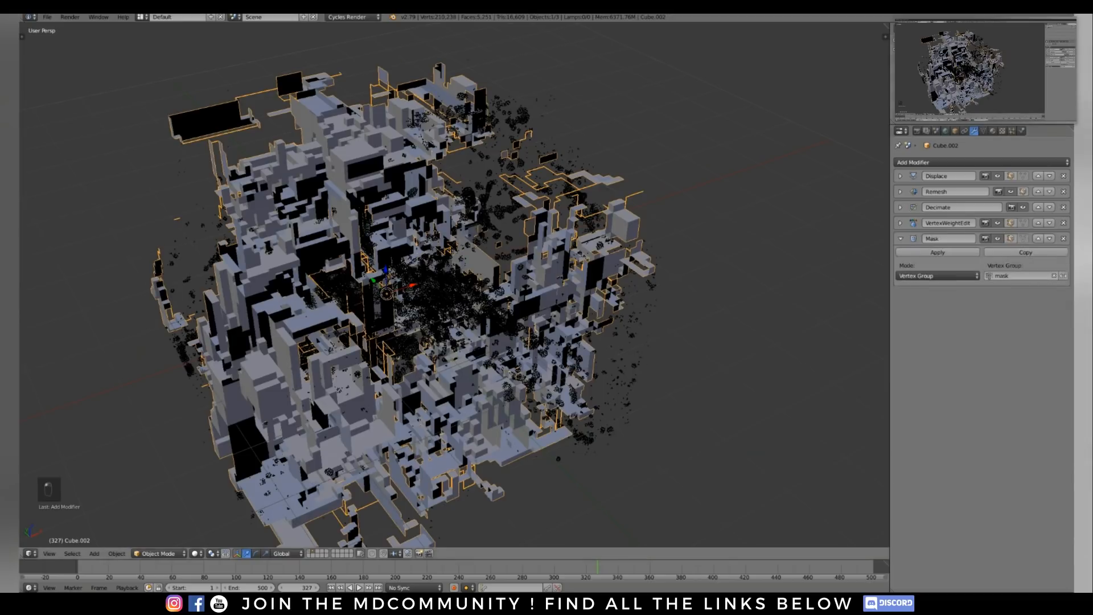
# Set the size of the Vertex Weight Edit modifier's Distorted Noise texture to 1.5
pyautogui.moveTo(455, 285); pyautogui.dragTo(299, 293, button='middle')
pyautogui.click(1003, 131)
pyautogui.keyDown('shift'); pyautogui.moveTo(626, 285); pyautogui.dragTo(585, 284, button='middle'); pyautogui.keyUp('shift')
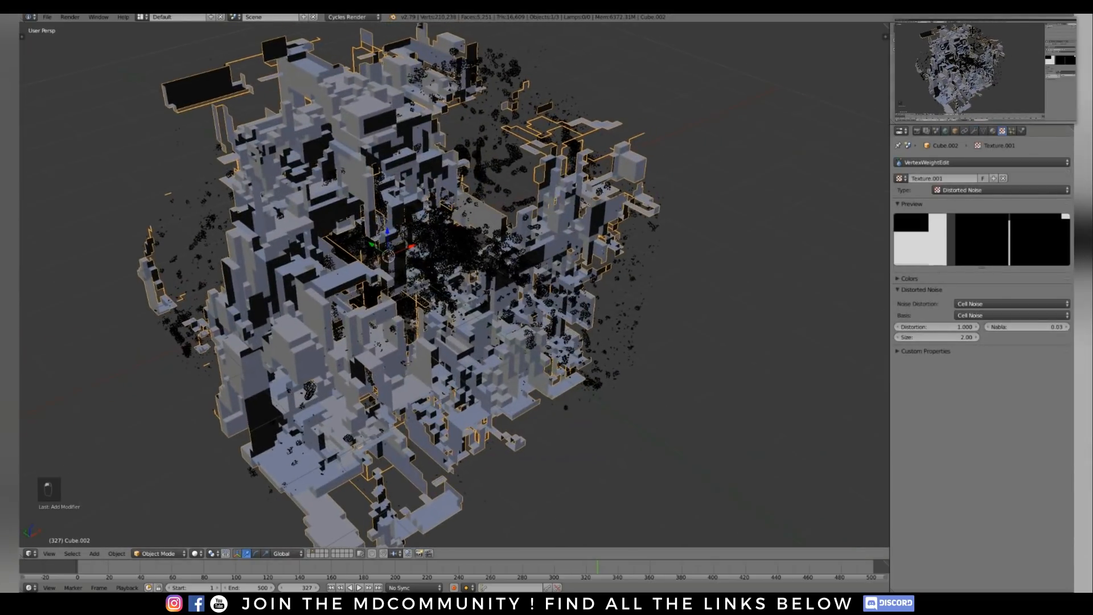
pyautogui.click(937, 336)
pyautogui.write('1')
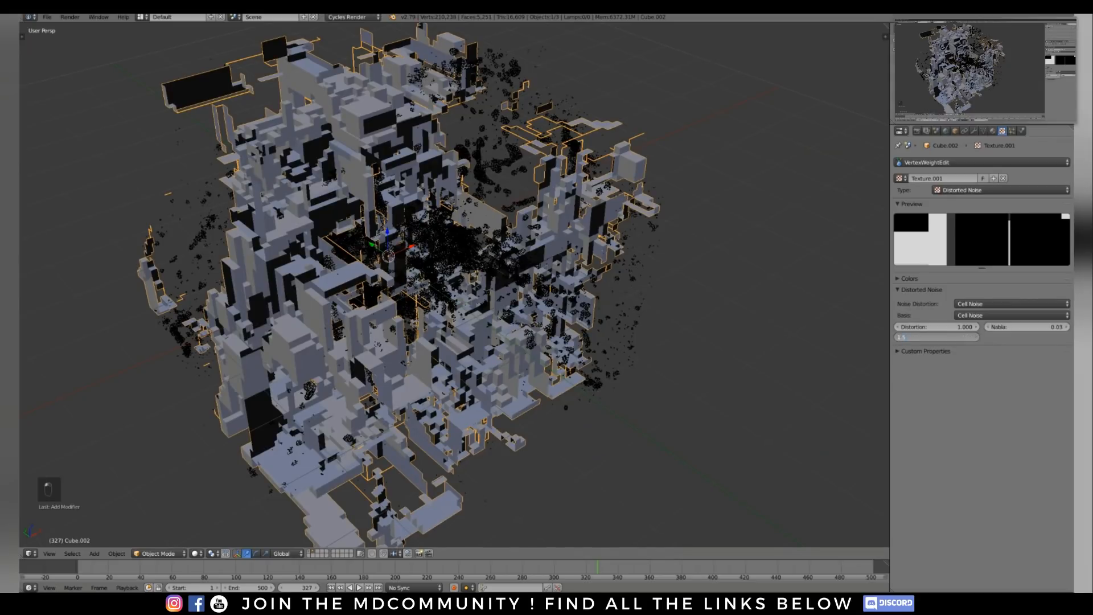
pyautogui.write('.5')
pyautogui.press('Return')
# Deselect all objects and add a Wireframe modifier to the masked mesh
pyautogui.scroll(5, 285, 313)
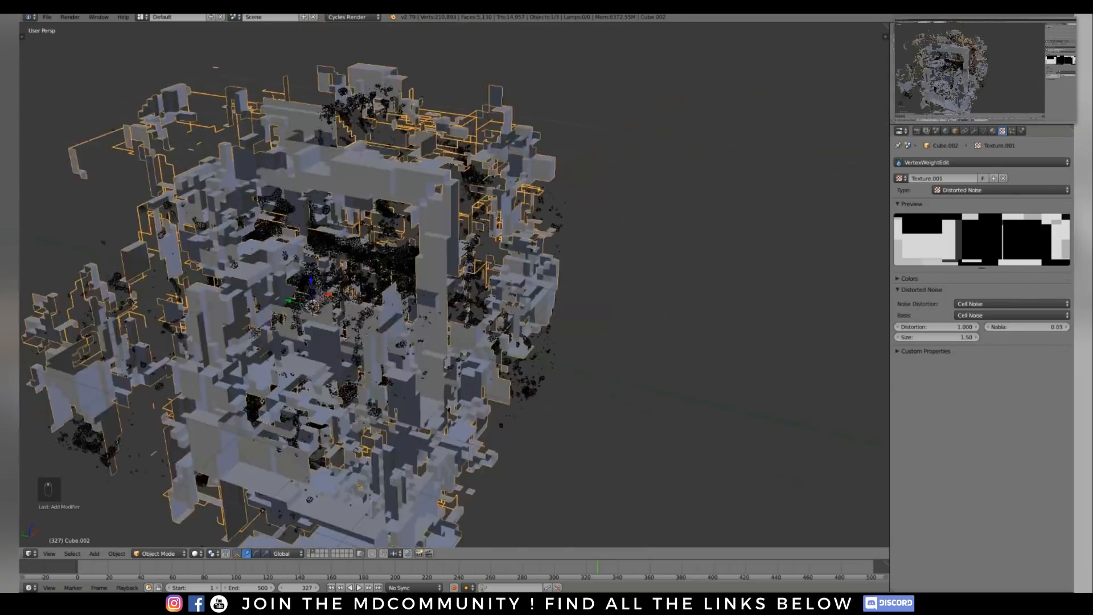
pyautogui.moveTo(456, 284); pyautogui.dragTo(399, 314, button='middle')
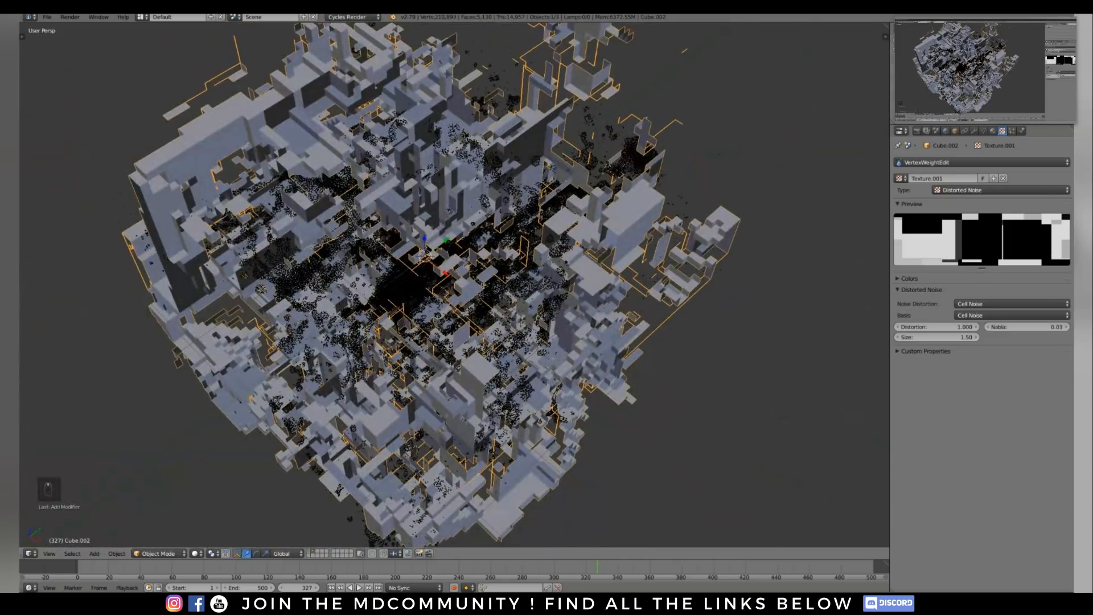
pyautogui.scroll(-2, 399, 313)
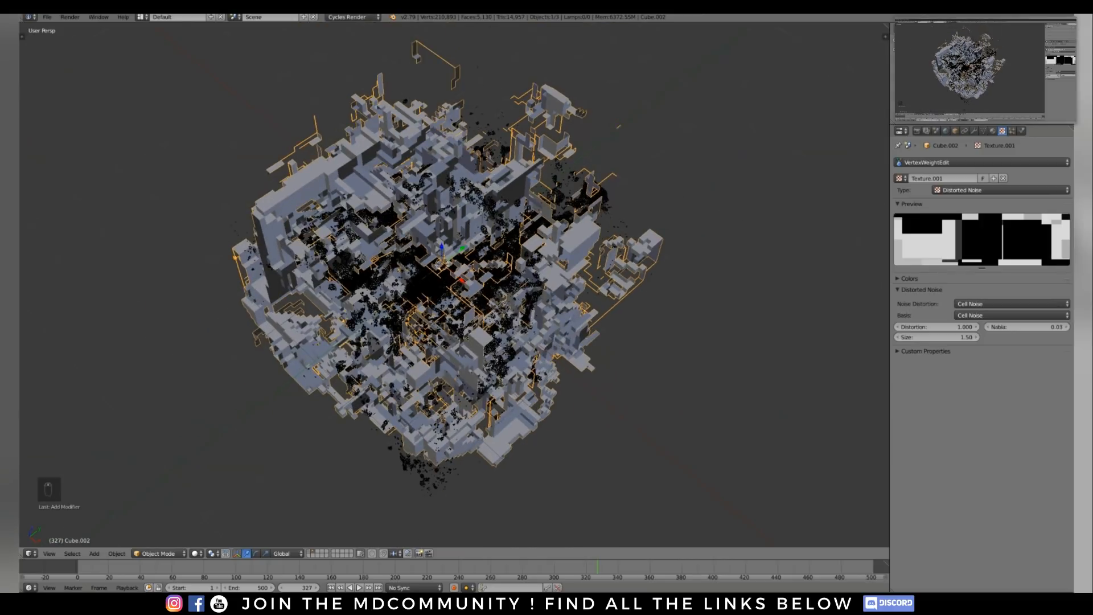
pyautogui.moveTo(398, 313); pyautogui.dragTo(535, 313, button='middle')
pyautogui.press('a')
pyautogui.scroll(2, 547, 296)
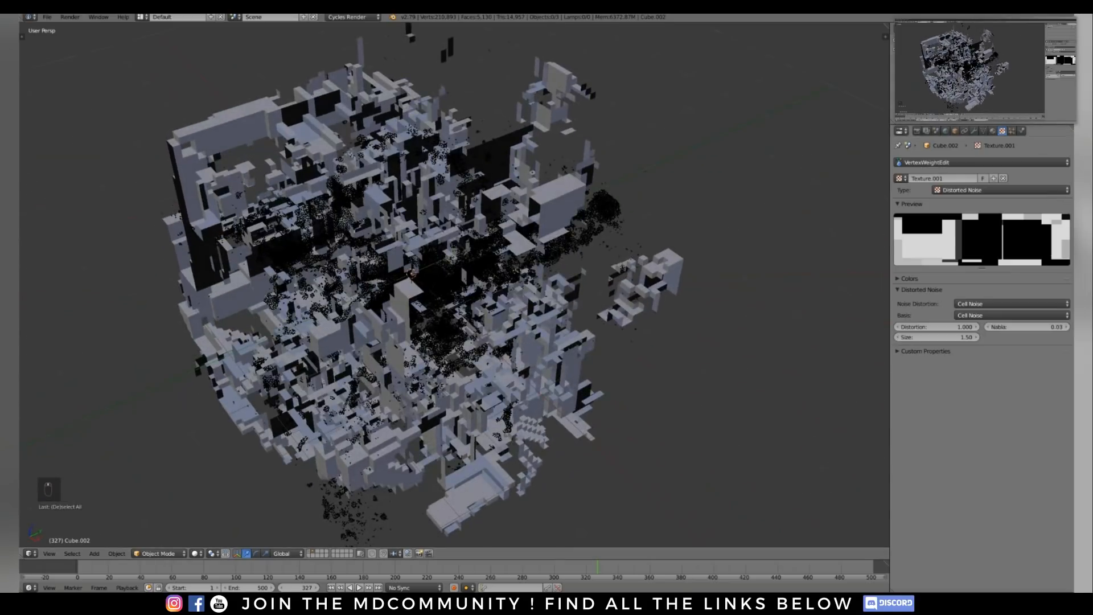
pyautogui.click(974, 130)
pyautogui.click(905, 163)
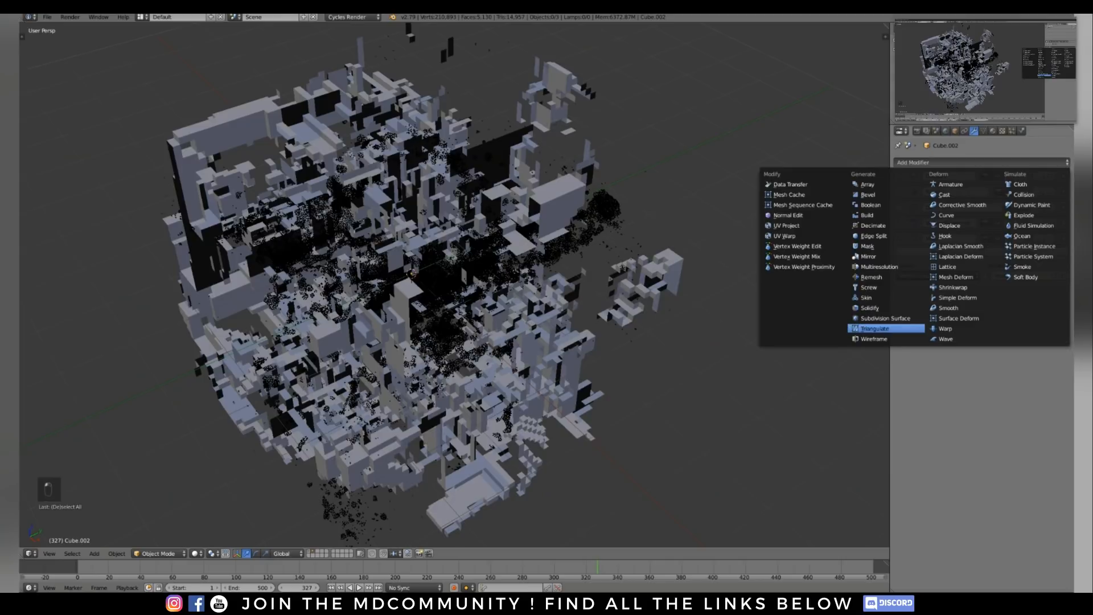
pyautogui.click(874, 338)
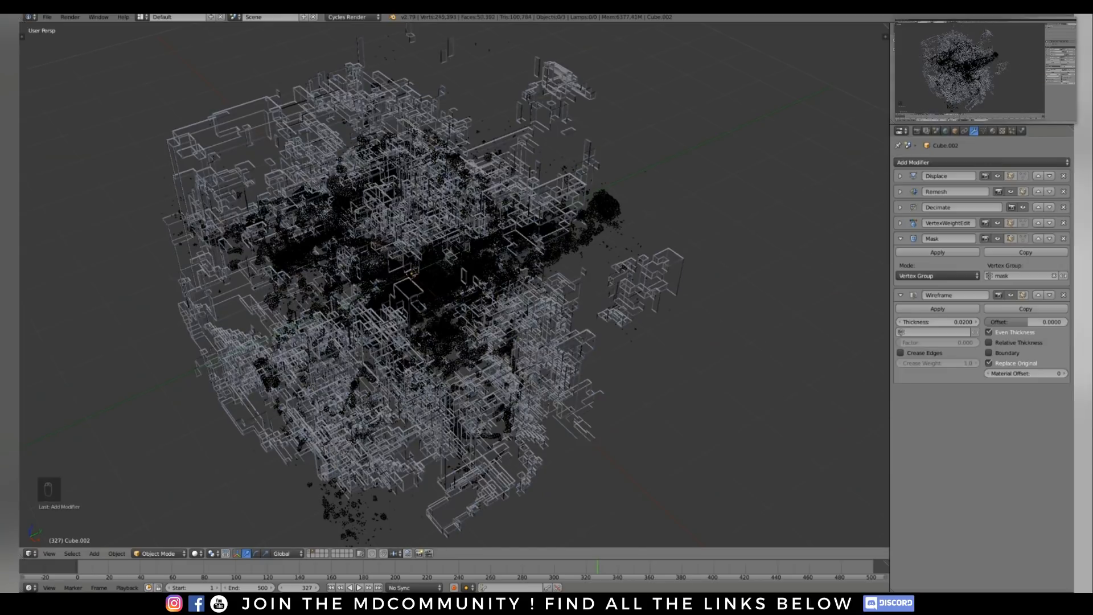
# Set the contrast of the Vertex Weight Edit modifier's mask texture to 2 in its color adjustments
pyautogui.moveTo(513, 296); pyautogui.dragTo(638, 270, button='middle')
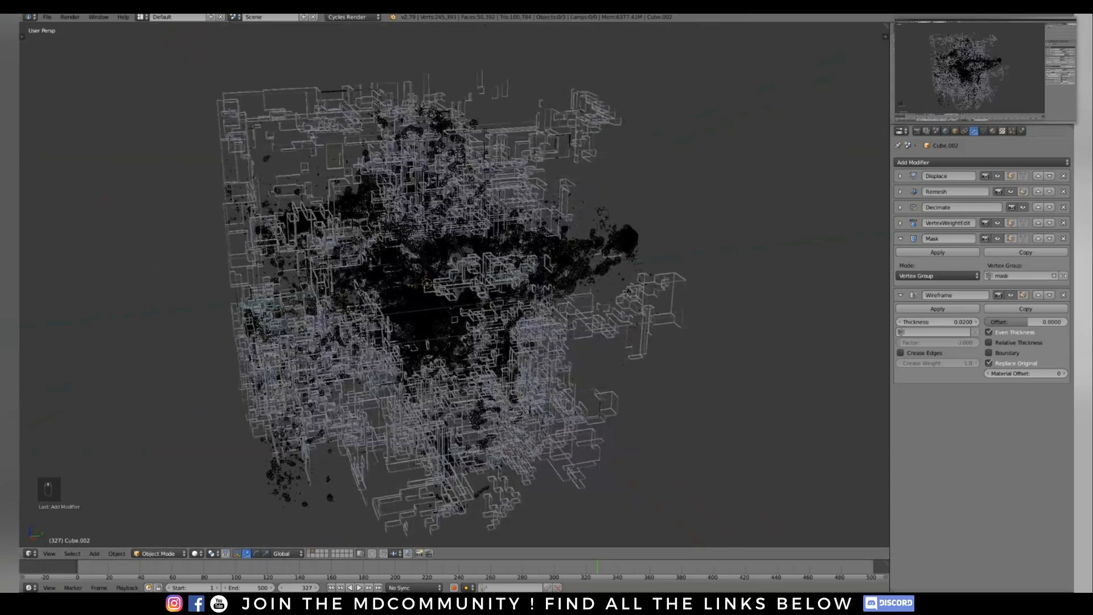
pyautogui.click(1002, 131)
pyautogui.moveTo(569, 284); pyautogui.dragTo(524, 310, button='middle')
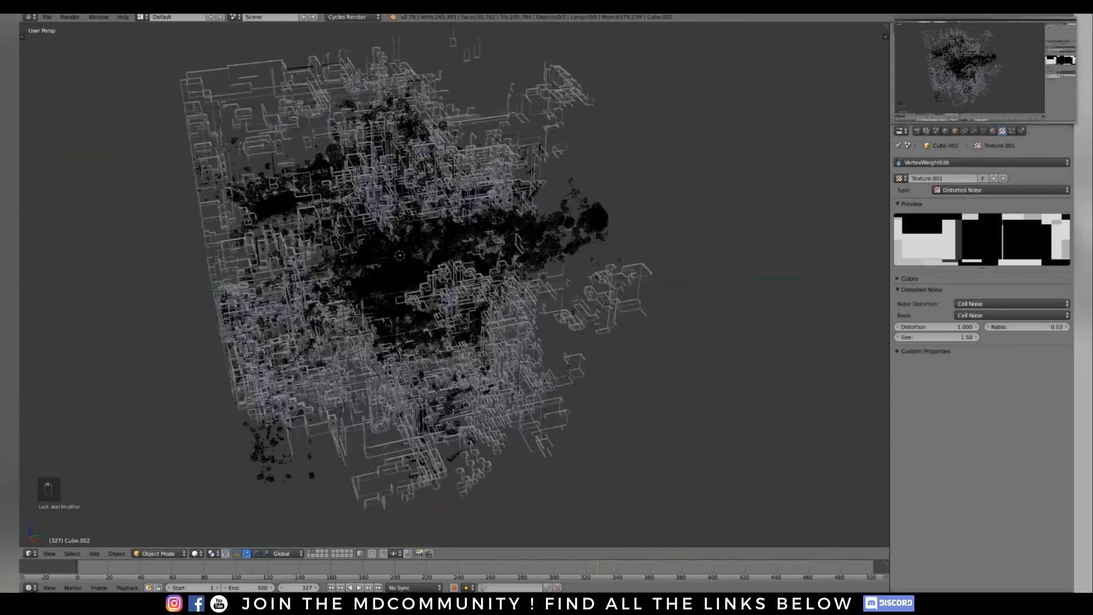
pyautogui.click(909, 278)
pyautogui.click(1028, 324)
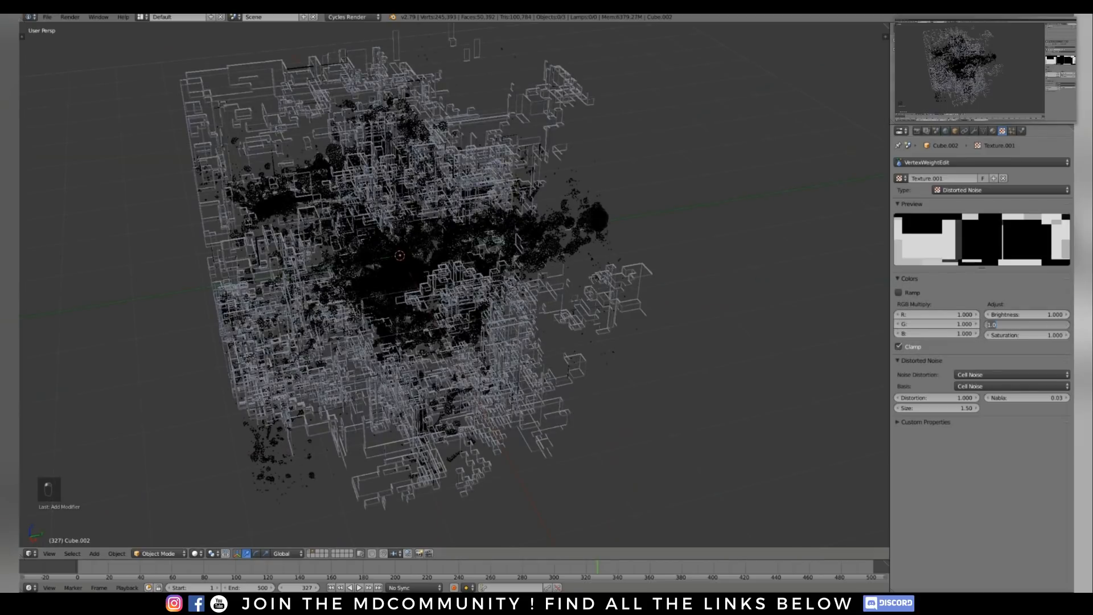
pyautogui.write('2')
pyautogui.press('Return')
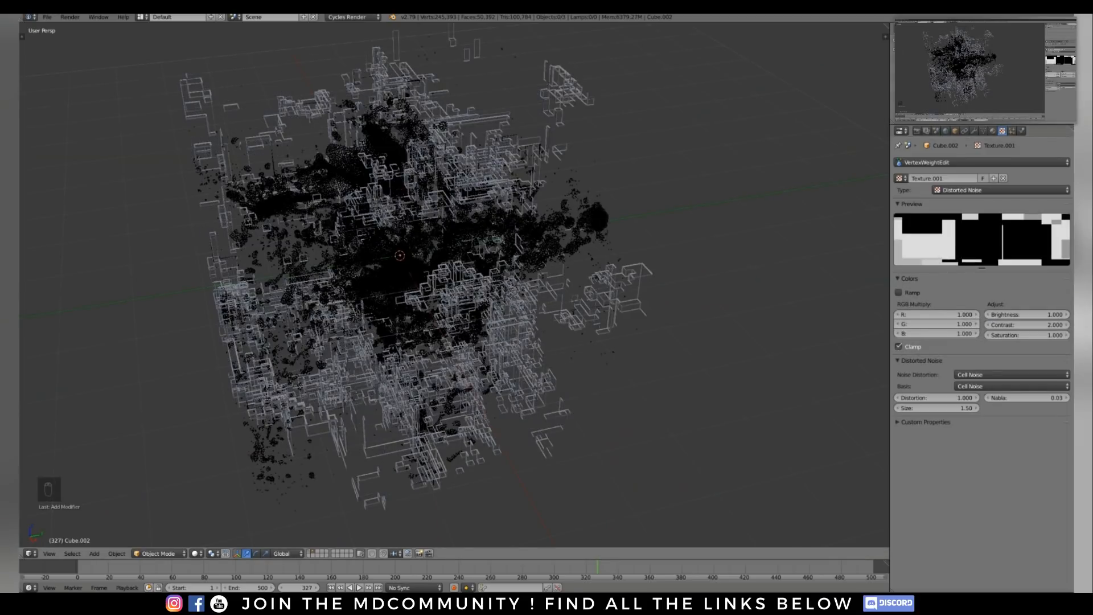
# Set the brightness of the Vertex Weight Edit modifier's mask texture to 0.75
pyautogui.moveTo(501, 276); pyautogui.dragTo(505, 305, button='middle')
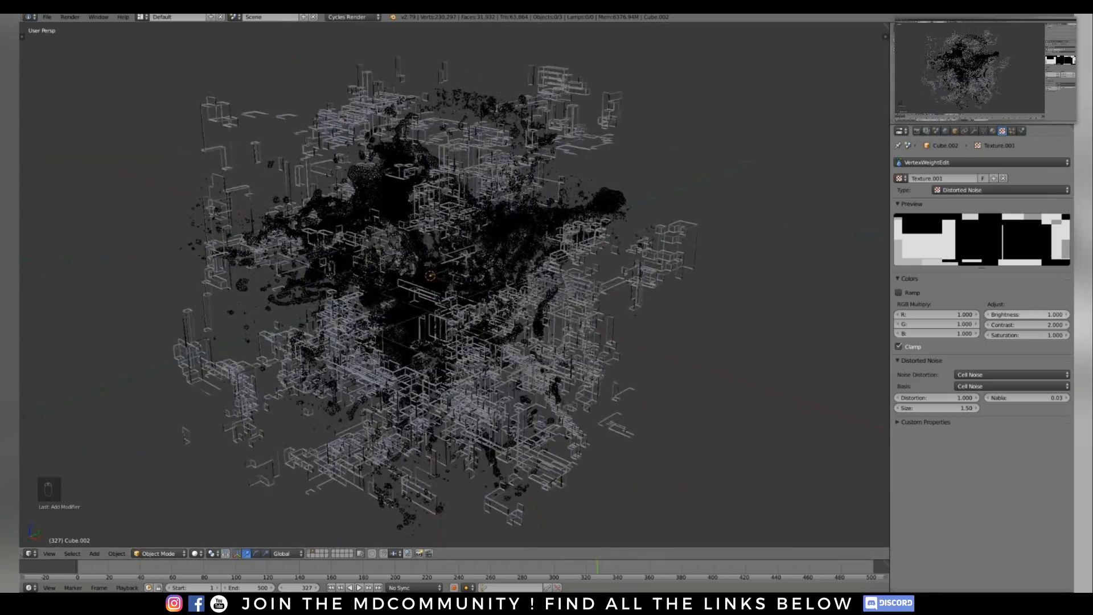
pyautogui.click(1028, 314)
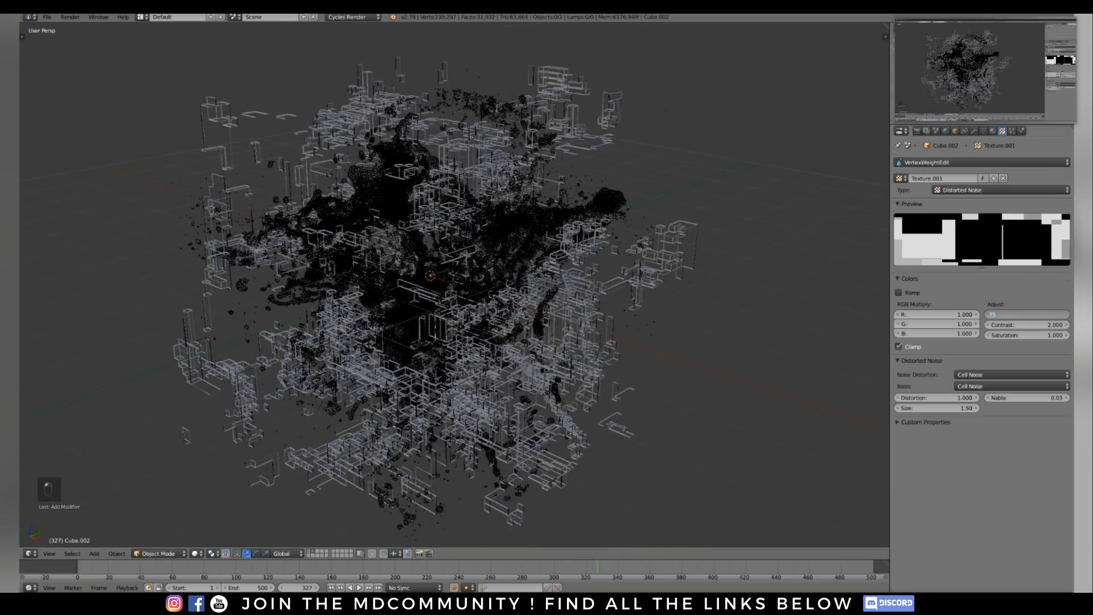
pyautogui.write('.75')
pyautogui.press('Return')
pyautogui.moveTo(456, 273); pyautogui.dragTo(533, 288, button='middle')
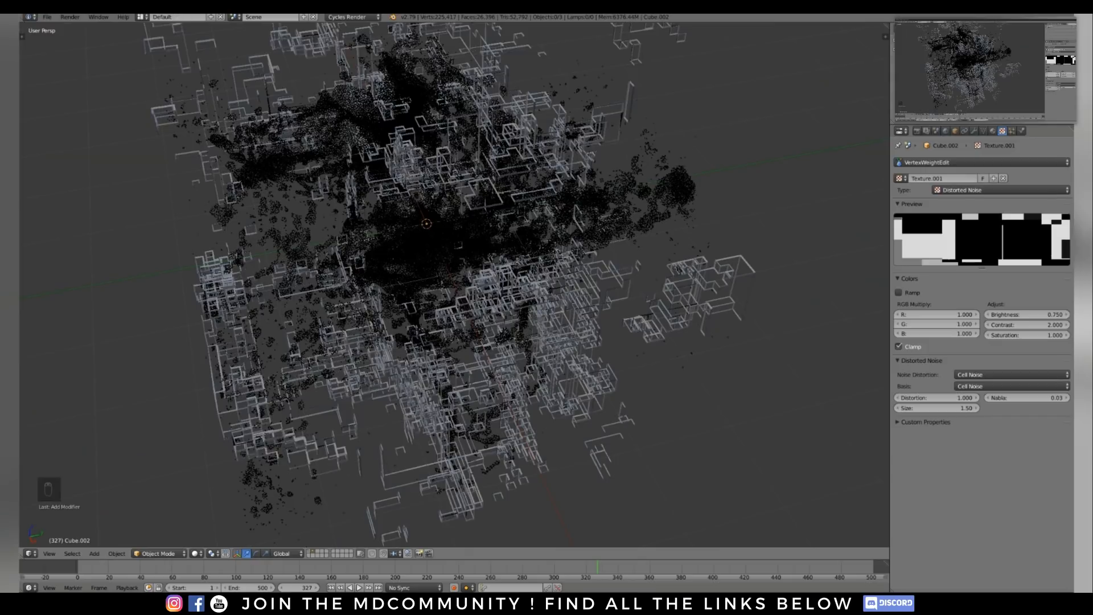
# Turn off Even Thickness and enable Boundary on the structure's Wireframe modifier, then deselect the object and collapse the Mask modifier
pyautogui.click(917, 130)
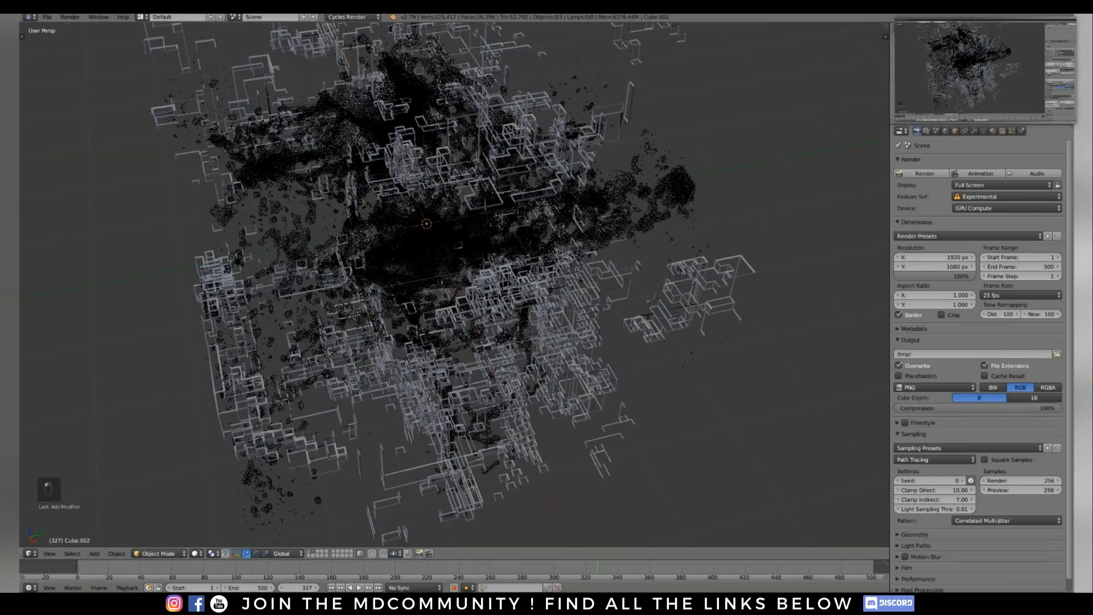
pyautogui.click(927, 131)
pyautogui.click(936, 131)
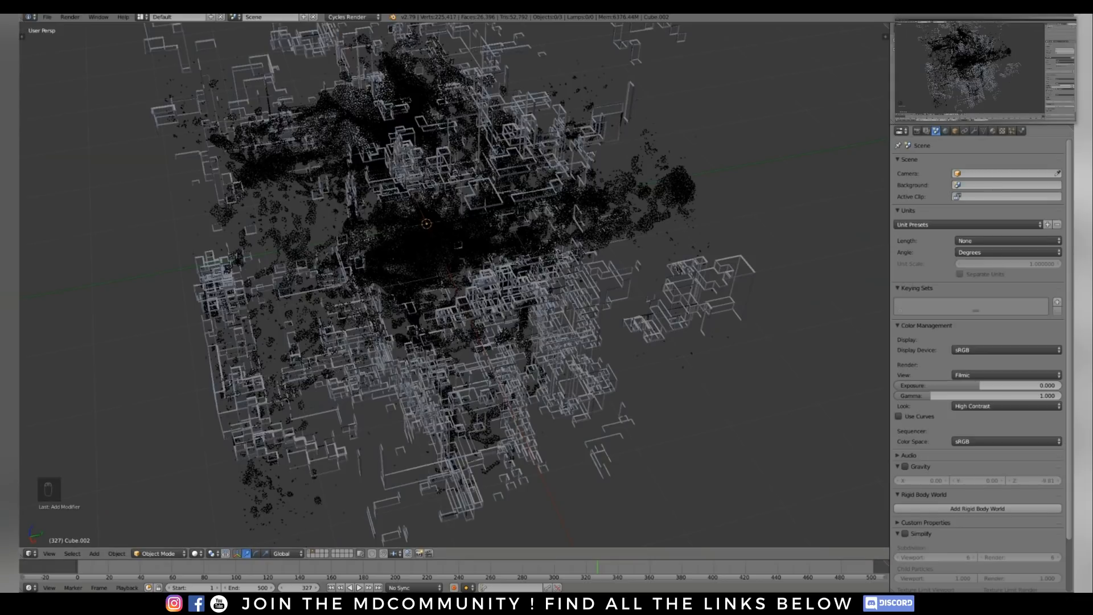
pyautogui.rightClick(433, 341)
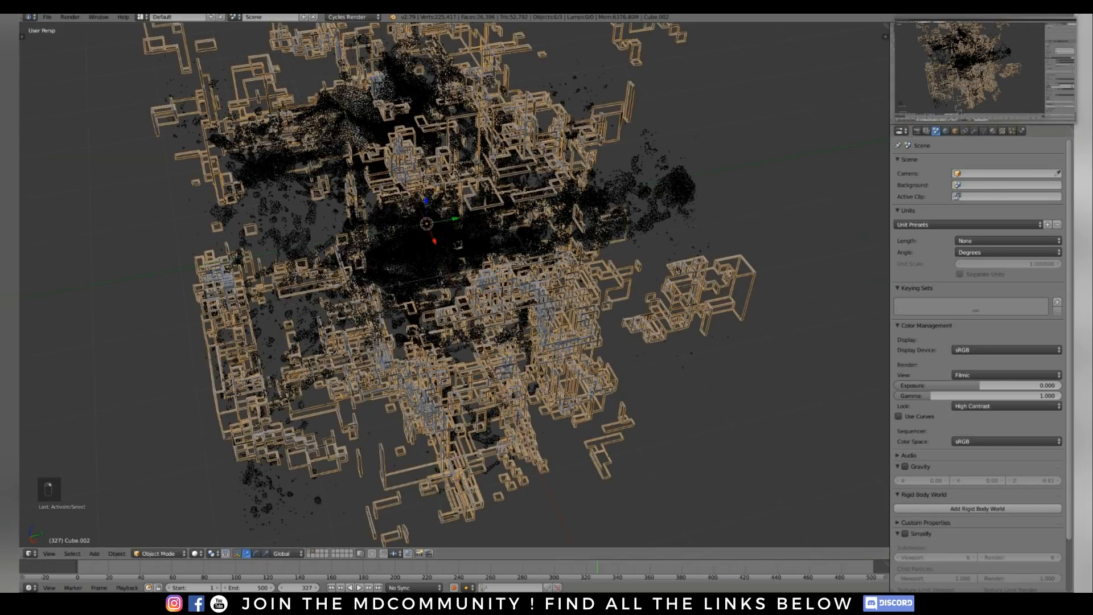
pyautogui.click(973, 131)
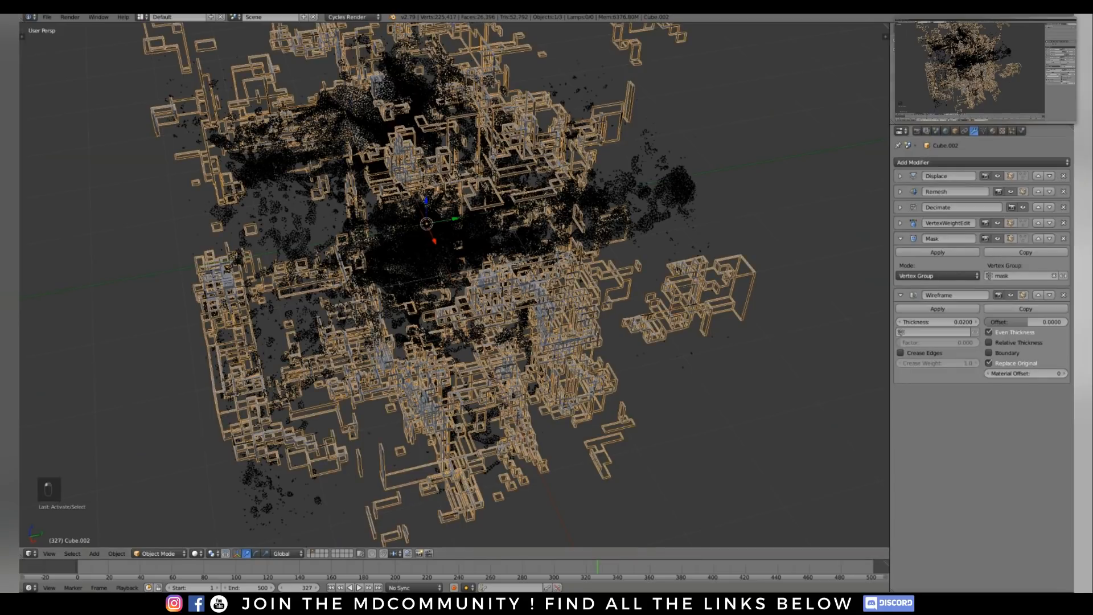
pyautogui.click(989, 332)
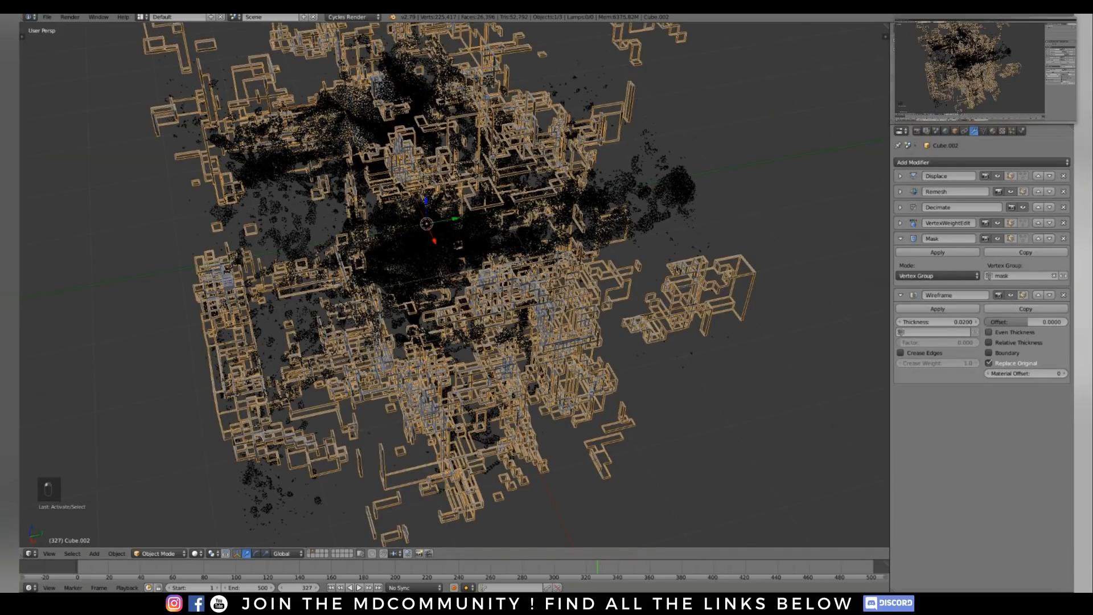
pyautogui.click(989, 352)
pyautogui.press('a')
pyautogui.moveTo(433, 307)
pyautogui.mouseDown(button='middle')
pyautogui.moveTo(479, 273)
pyautogui.moveTo(433, 301)
pyautogui.moveTo(415, 336)
pyautogui.moveTo(450, 296)
pyautogui.moveTo(432, 313)
pyautogui.moveTo(421, 302)
pyautogui.moveTo(444, 302)
pyautogui.mouseUp(button='middle')
pyautogui.click(901, 238)
pyautogui.scroll(4, 455, 284)
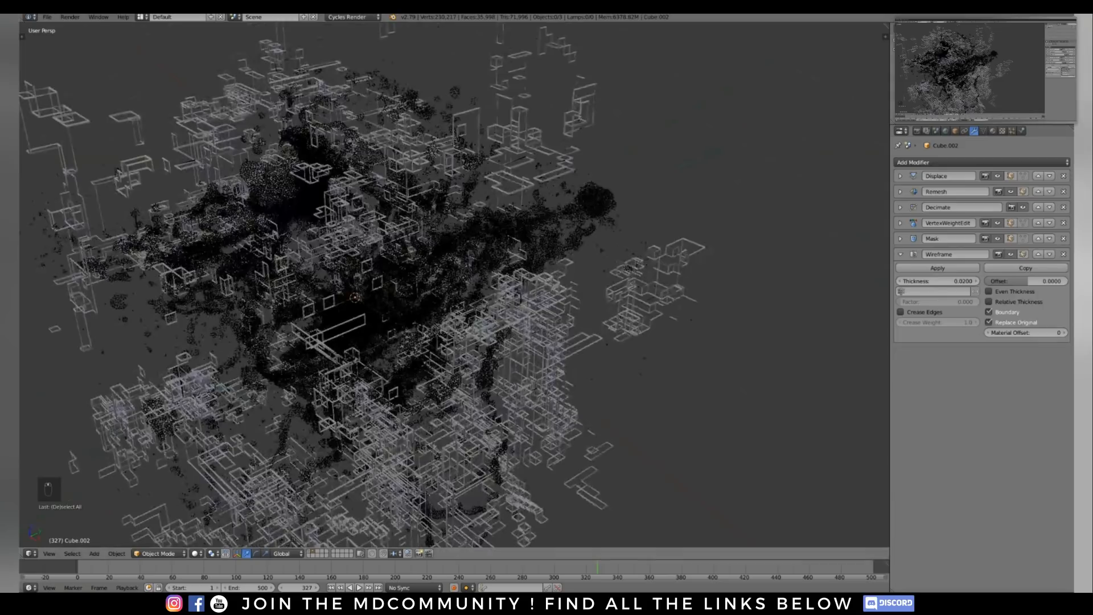
# Expand the Remesh modifier and lower its octree depth to 5
pyautogui.click(901, 192)
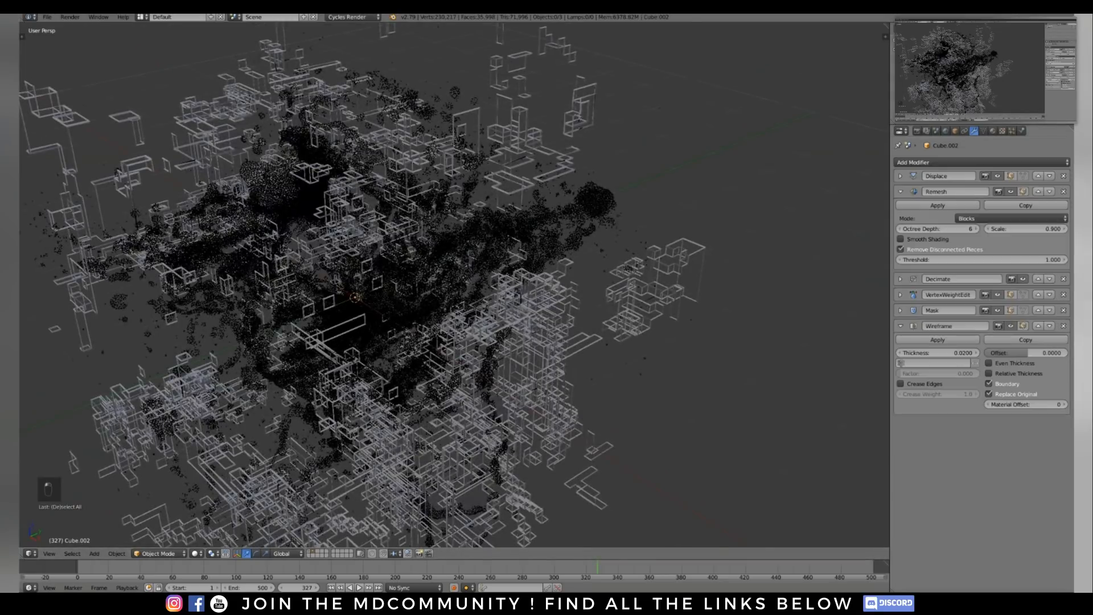
pyautogui.click(900, 229)
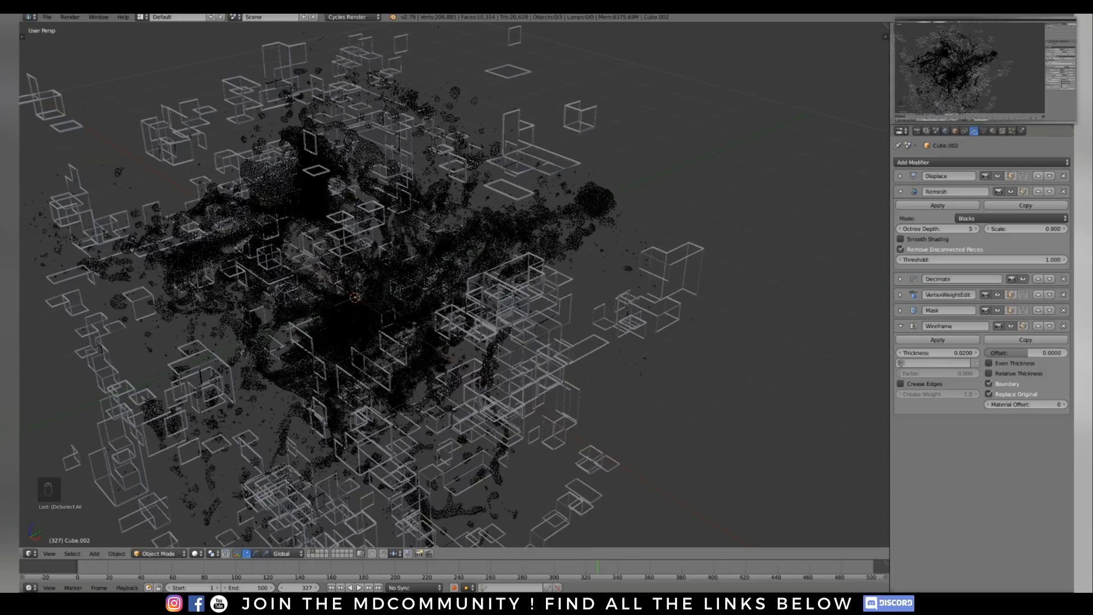
pyautogui.scroll(-1, 454, 285)
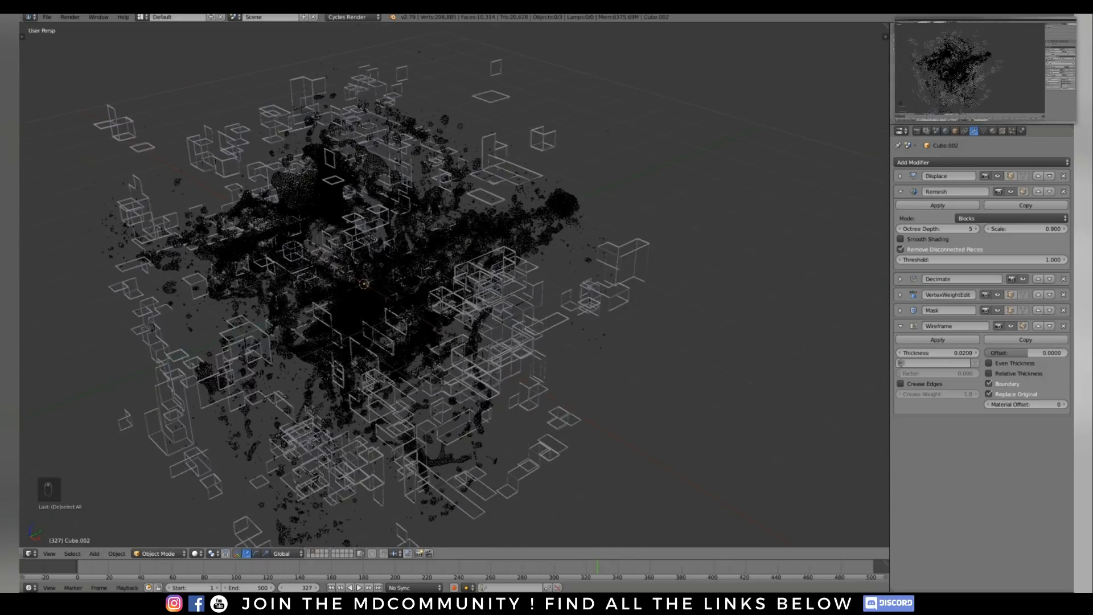
pyautogui.moveTo(454, 285)
pyautogui.mouseDown(button='middle')
pyautogui.moveTo(353, 274)
pyautogui.moveTo(444, 296)
pyautogui.mouseUp(button='middle')
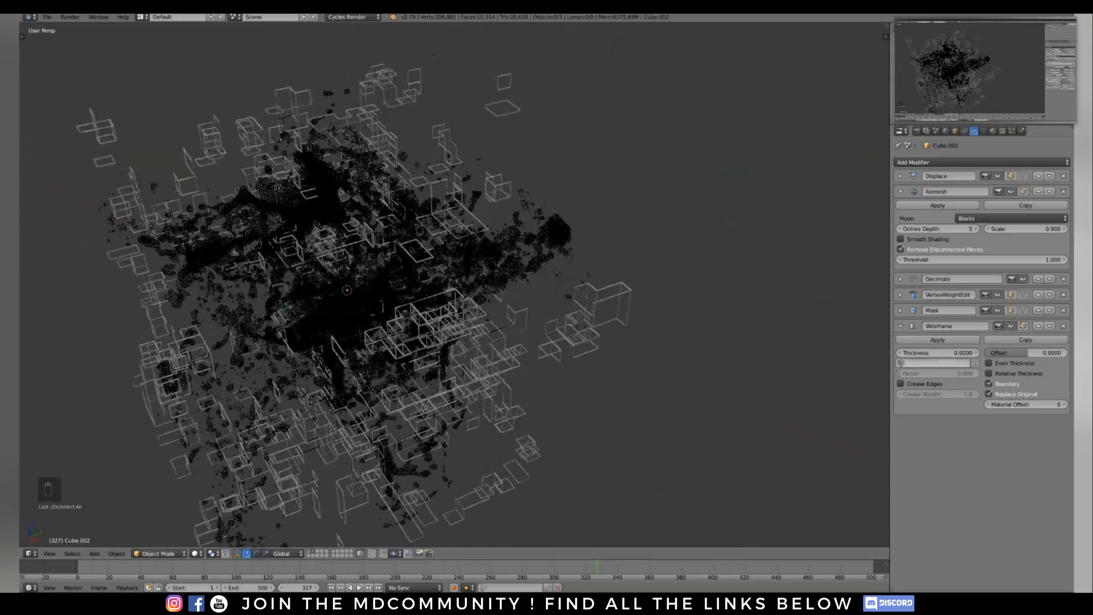
# Set the Wireframe modifier's thickness to 0.01 and the Remesh modifier's octree depth to 6
pyautogui.click(938, 353)
pyautogui.write('0.01')
pyautogui.press('Return')
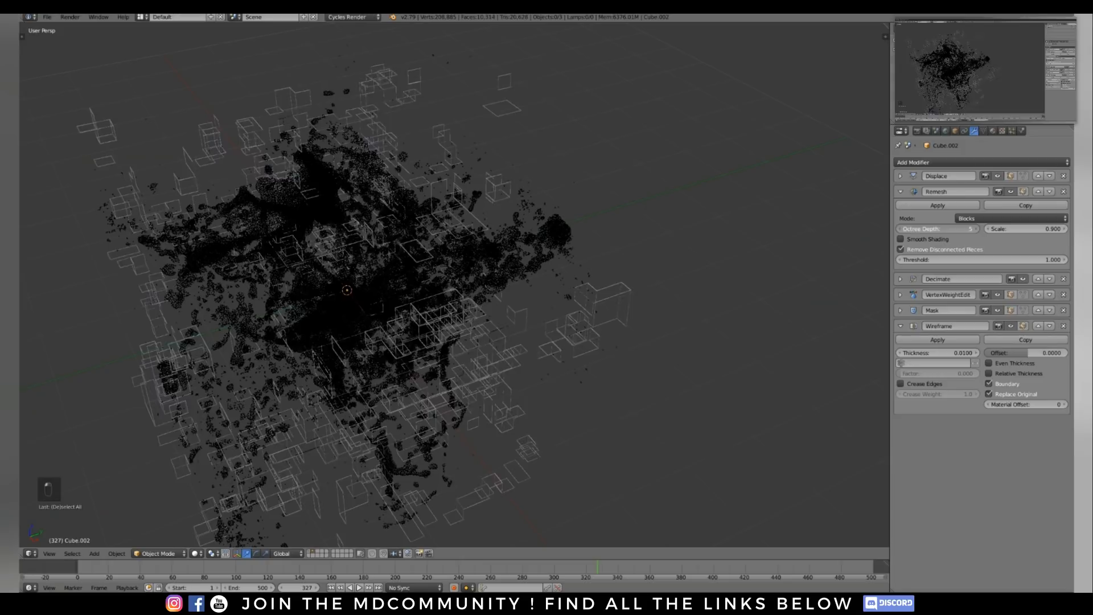
pyautogui.click(975, 228)
pyautogui.moveTo(560, 231); pyautogui.dragTo(604, 148, button='middle')
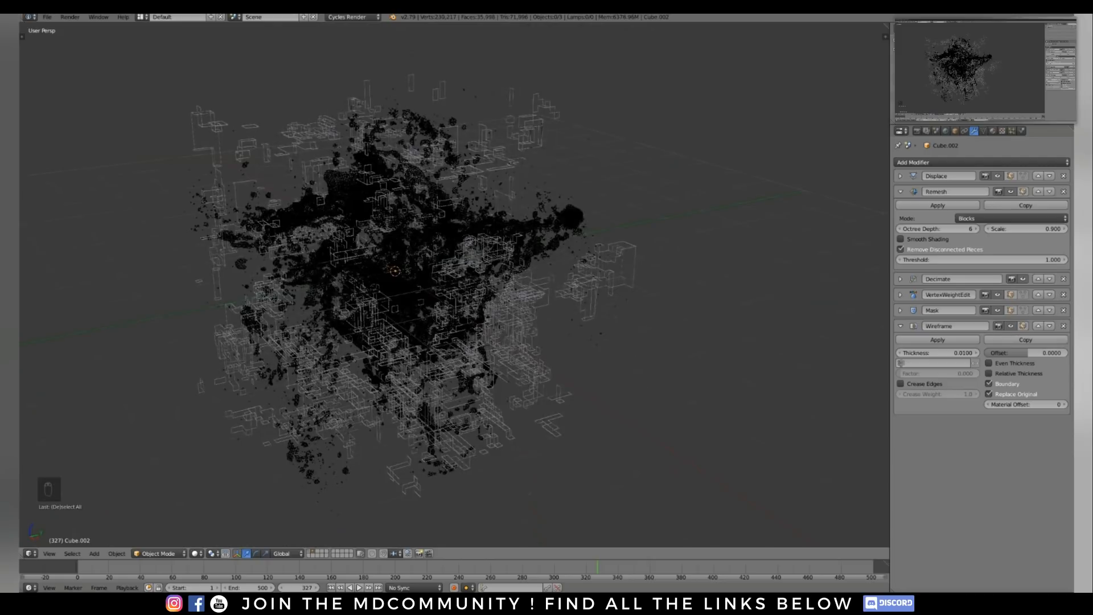
# Return the timeline to frame 1 and preview the wireframe structure in Rendered viewport shading
pyautogui.hotkey('shift', 'Left')
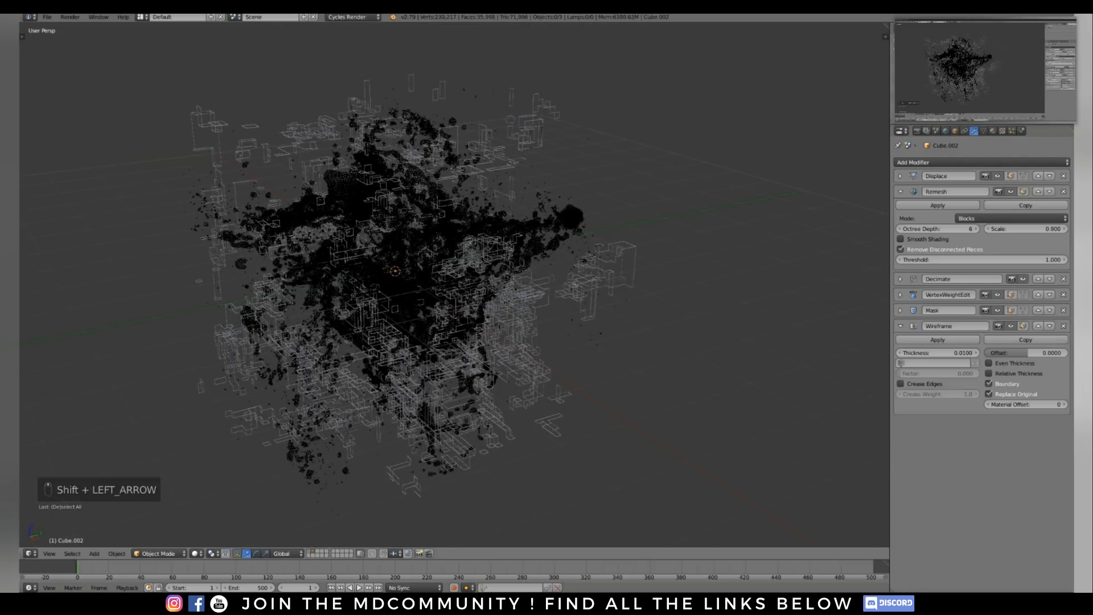
pyautogui.moveTo(603, 148); pyautogui.dragTo(567, 171, button='middle')
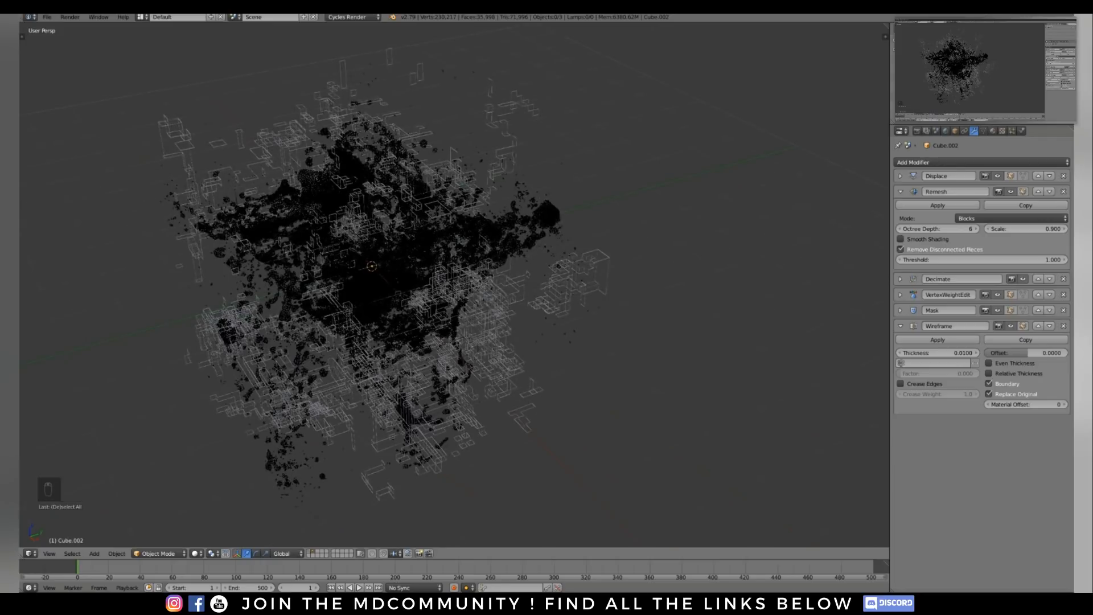
pyautogui.click(196, 554)
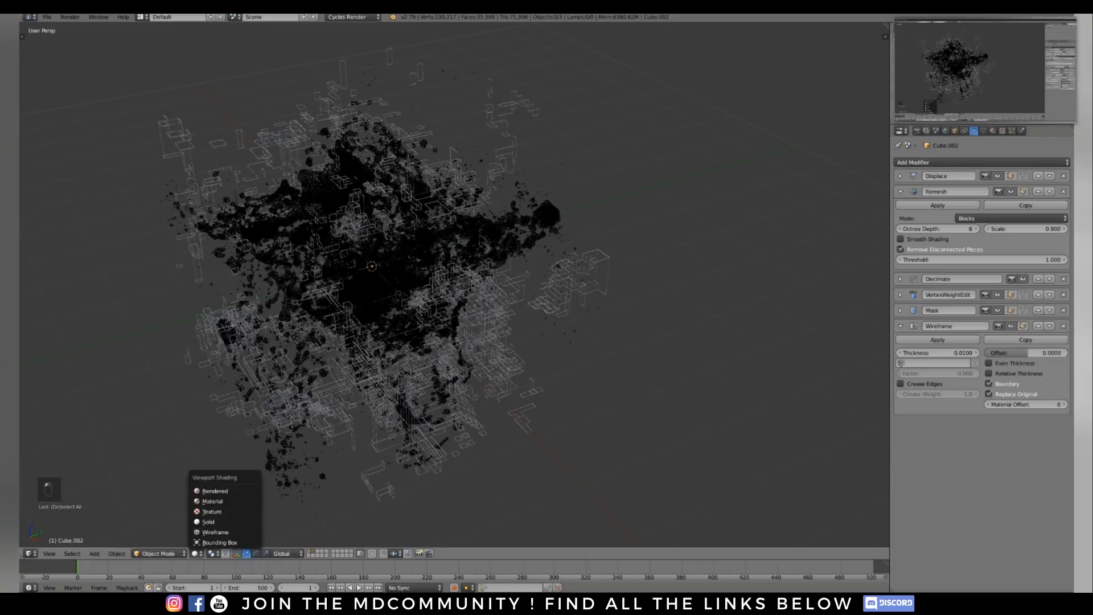
pyautogui.click(197, 554)
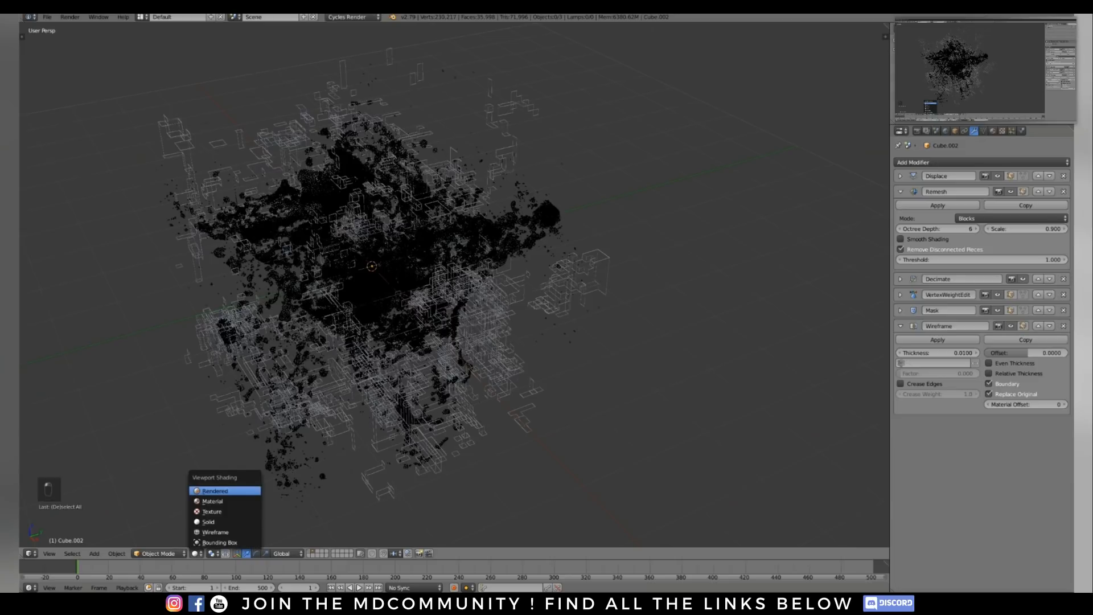
pyautogui.click(215, 490)
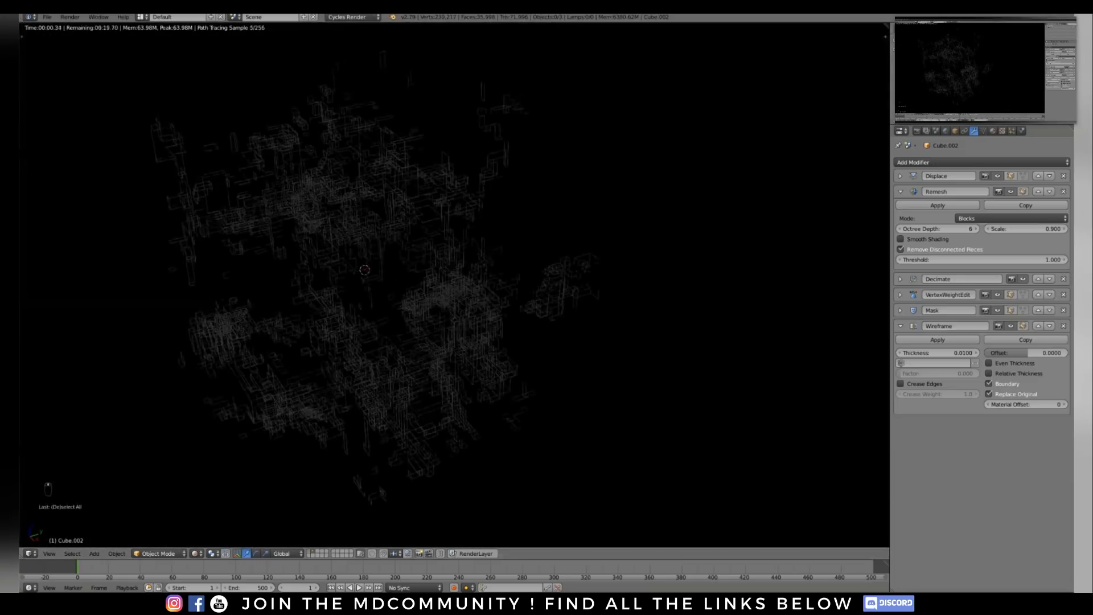
# Split the 3D view vertically into two areas and turn the new one into a Node Editor with its sidebar hidden
pyautogui.keyDown('shift'); pyautogui.moveTo(885, 26); pyautogui.dragTo(868, 40); pyautogui.keyUp('shift')
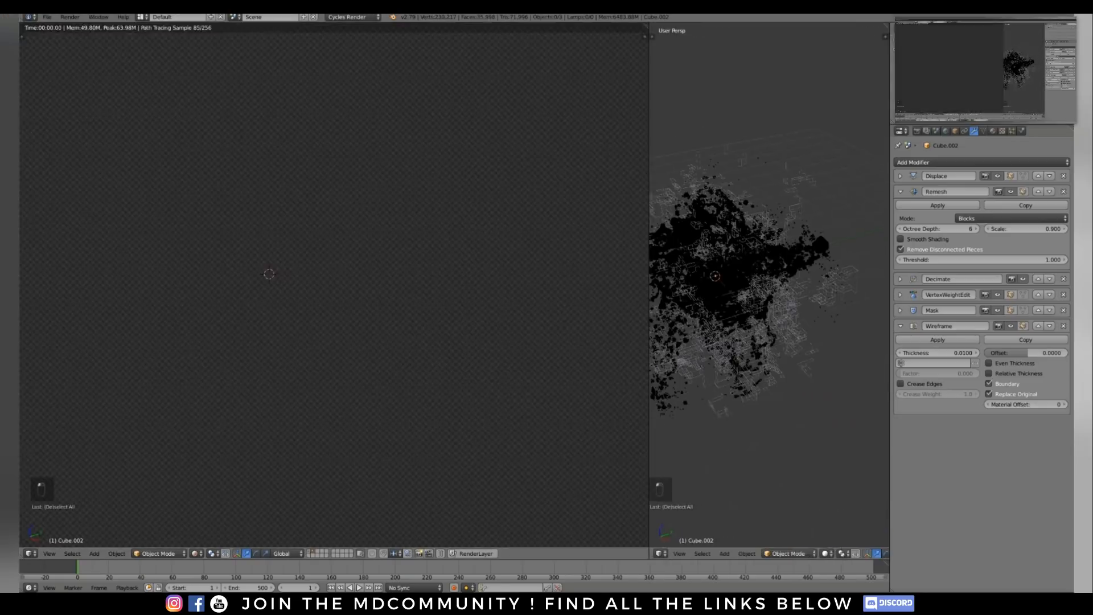
pyautogui.moveTo(649, 285); pyautogui.dragTo(402, 285)
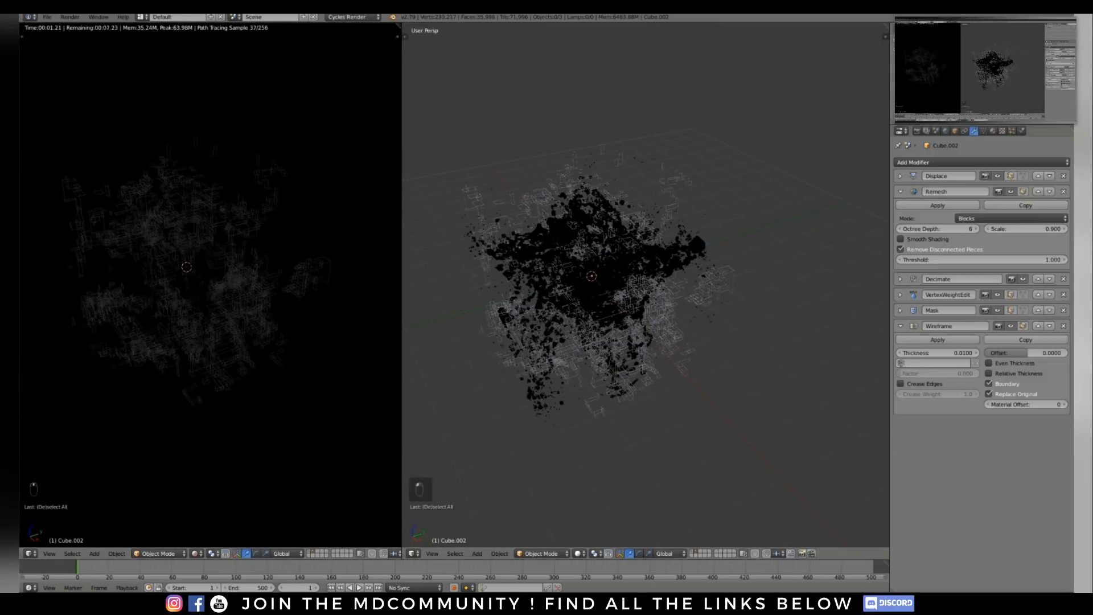
pyautogui.moveTo(402, 285); pyautogui.dragTo(424, 285)
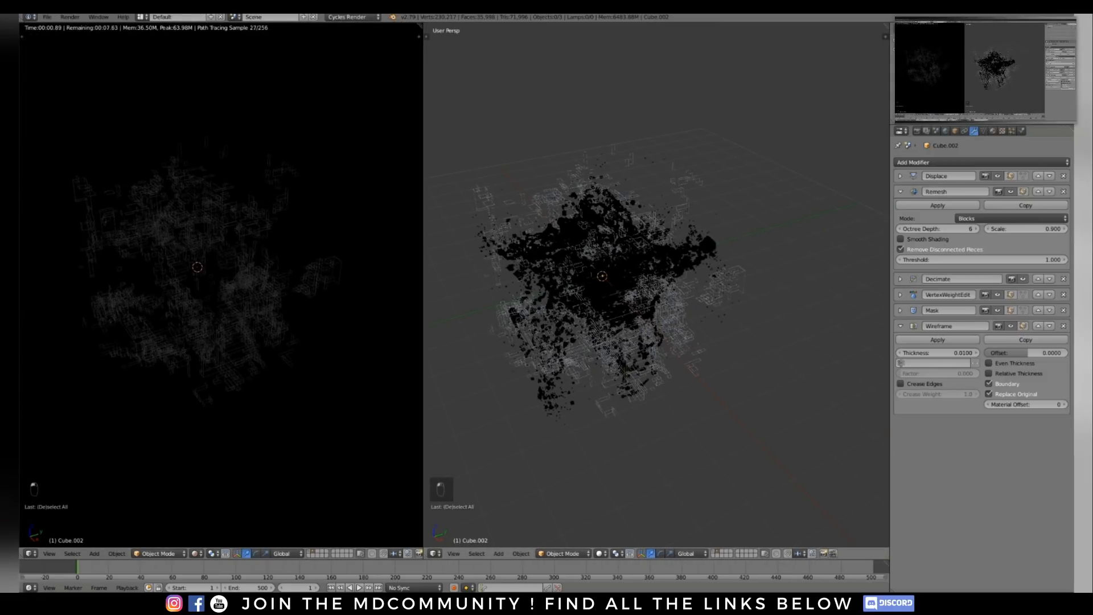
pyautogui.hotkey('shift', 'F3')
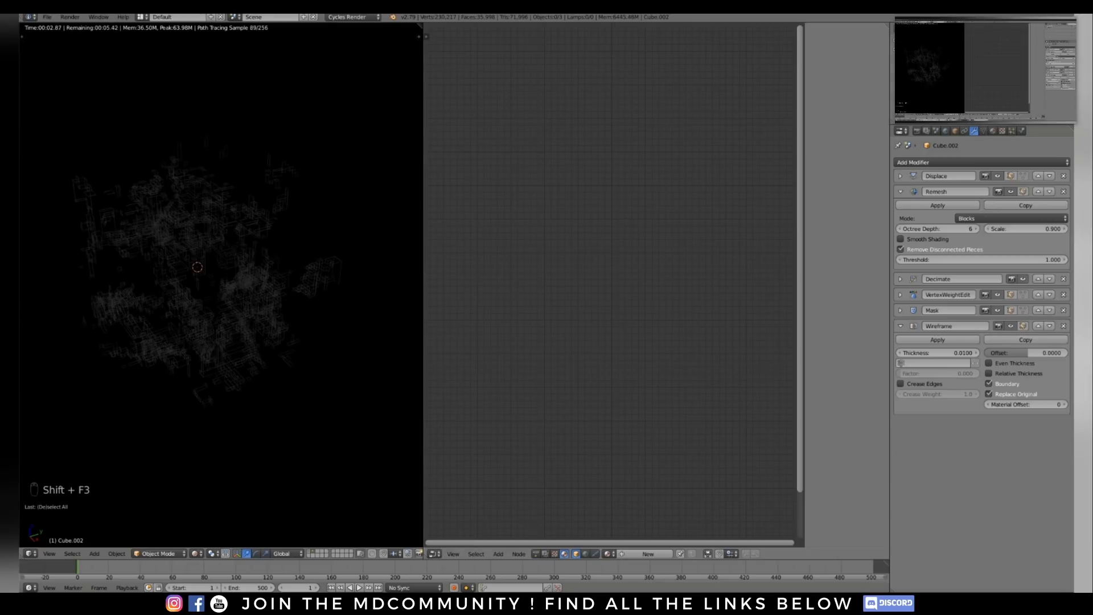
pyautogui.press('n')
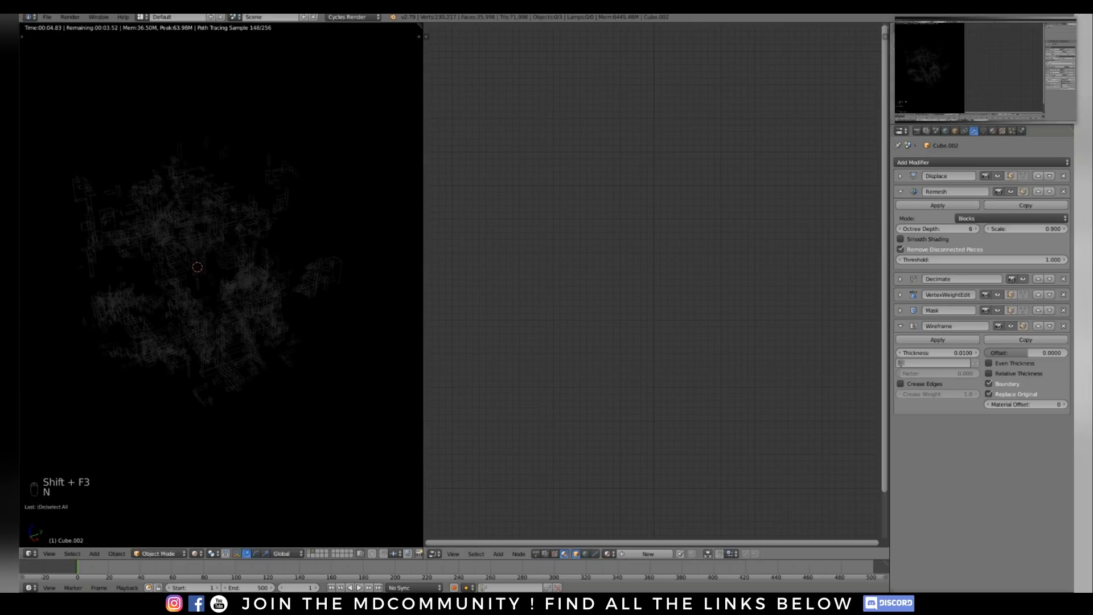
# Create a new node-based material for the wireframe structure and switch the viewport back to solid shading
pyautogui.click(993, 130)
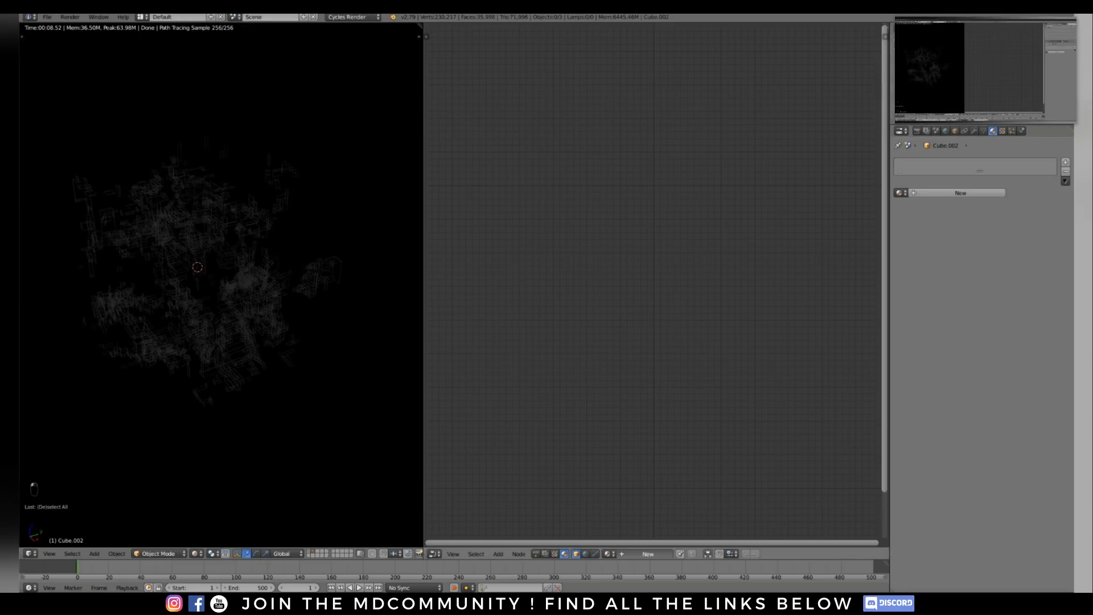
pyautogui.click(648, 554)
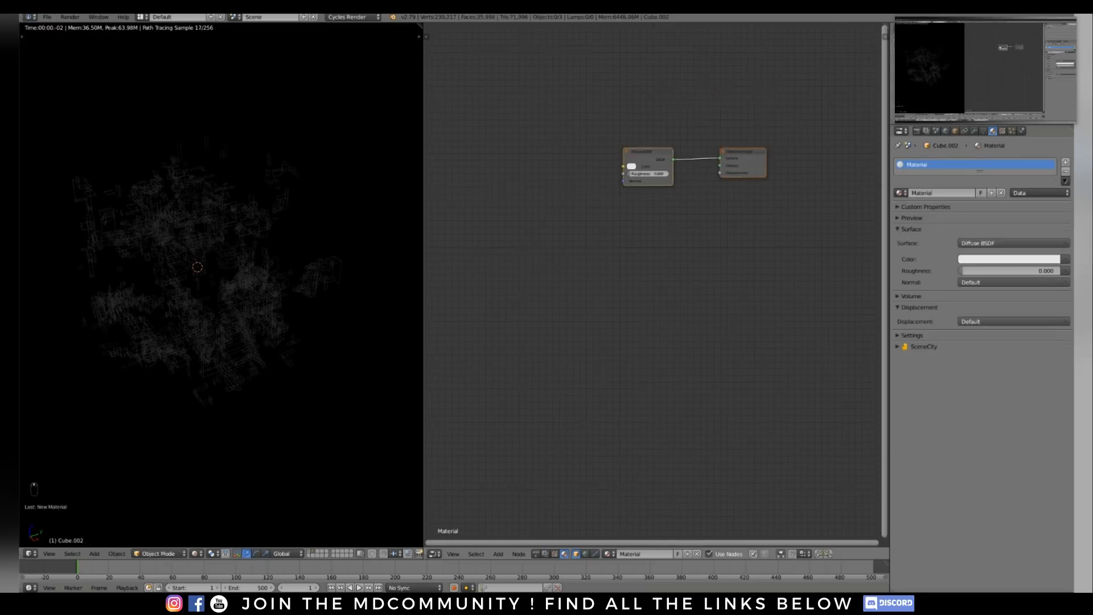
pyautogui.scroll(1, 222, 285)
pyautogui.moveTo(222, 285)
pyautogui.mouseDown(button='middle')
pyautogui.moveTo(227, 304)
pyautogui.moveTo(250, 307)
pyautogui.mouseUp(button='middle')
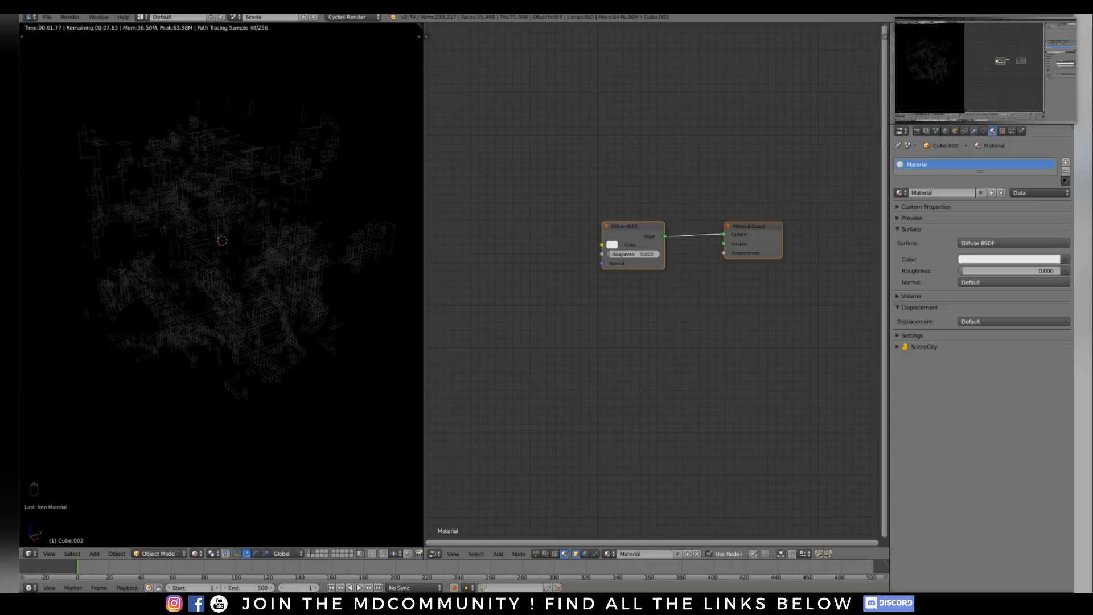
pyautogui.hotkey('shift', 'z')
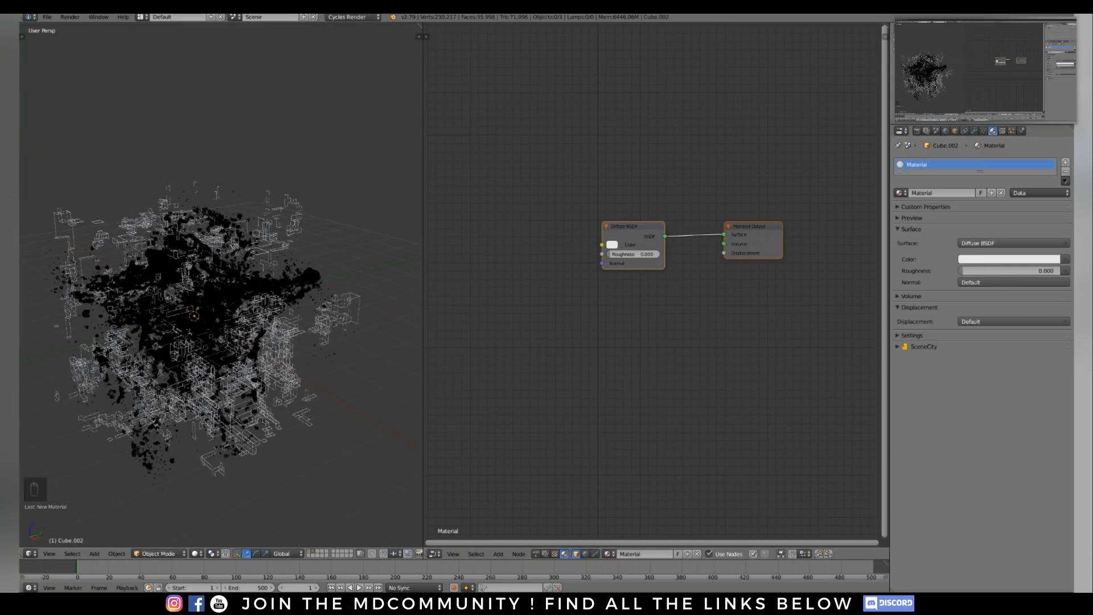
# Add a Sun lamp at the origin and move it up along Z to about 4.68, above the structure
pyautogui.click(974, 130)
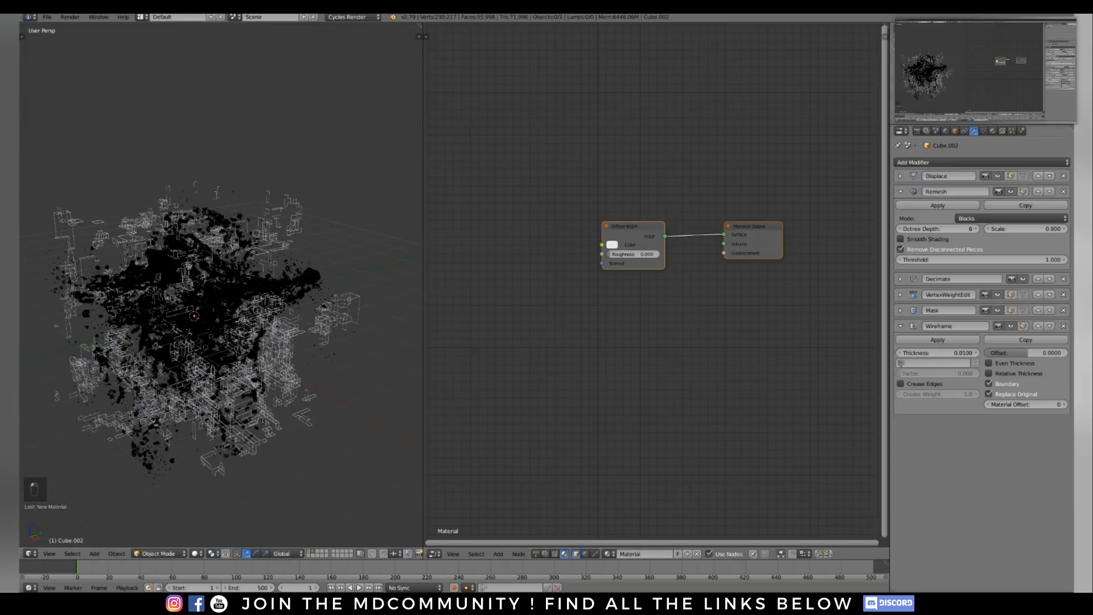
pyautogui.hotkey('shift', 'a')
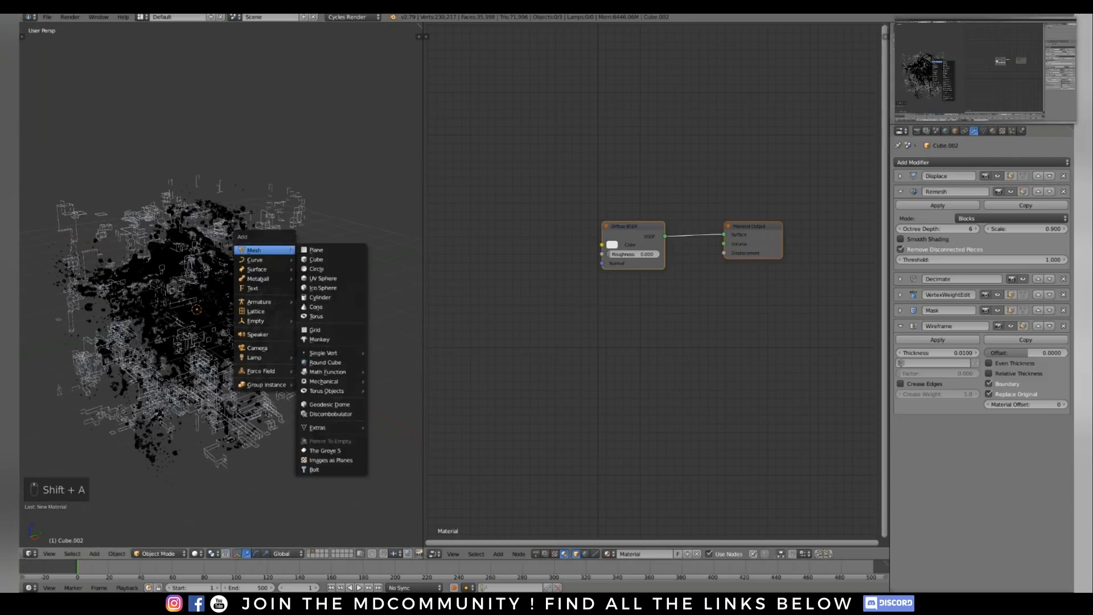
pyautogui.moveTo(268, 357)
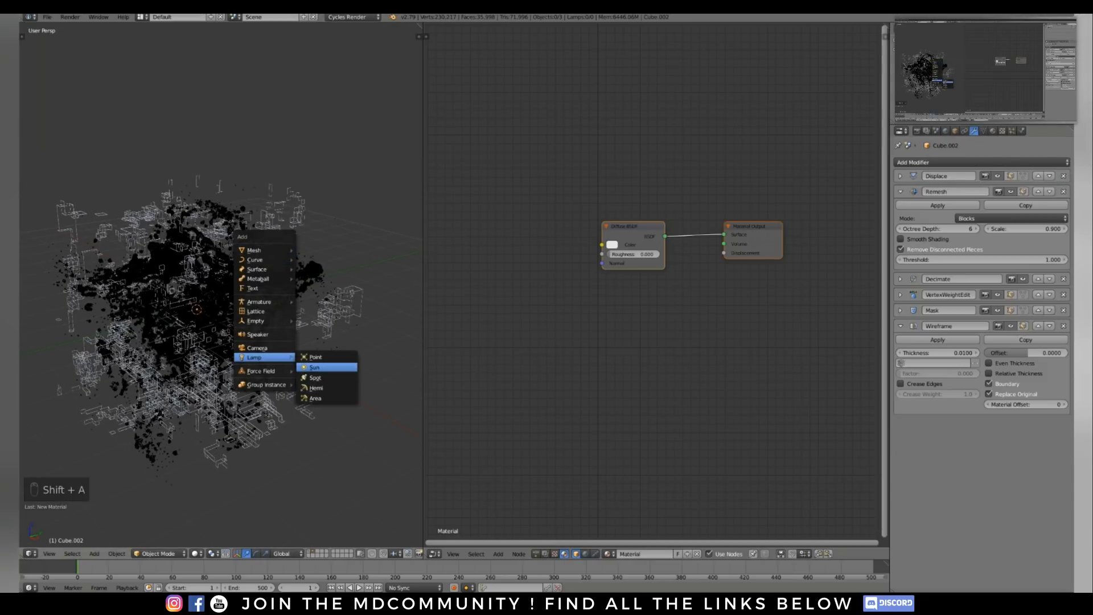
pyautogui.click(315, 368)
pyautogui.moveTo(315, 367); pyautogui.dragTo(236, 357, button='middle')
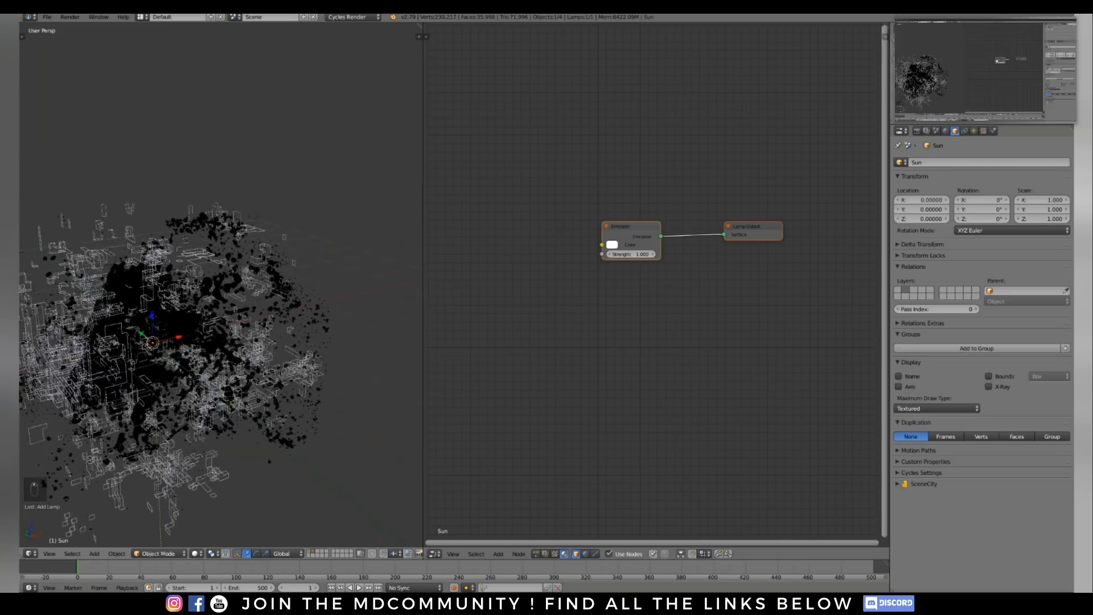
pyautogui.press('g')
pyautogui.press('z')
pyautogui.press('Return')
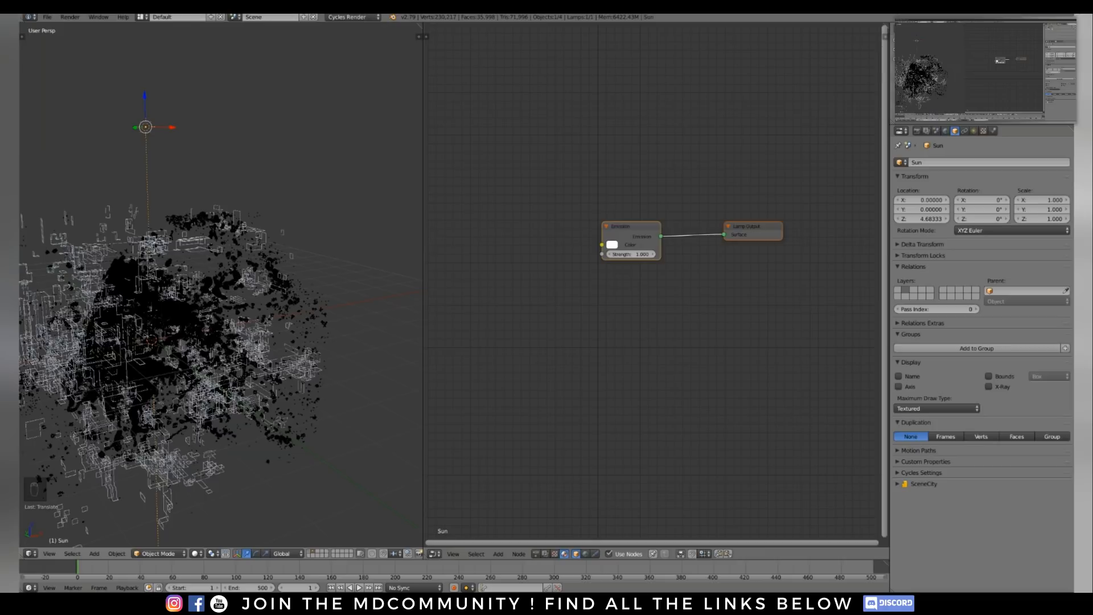
pyautogui.scroll(-1, 221, 285)
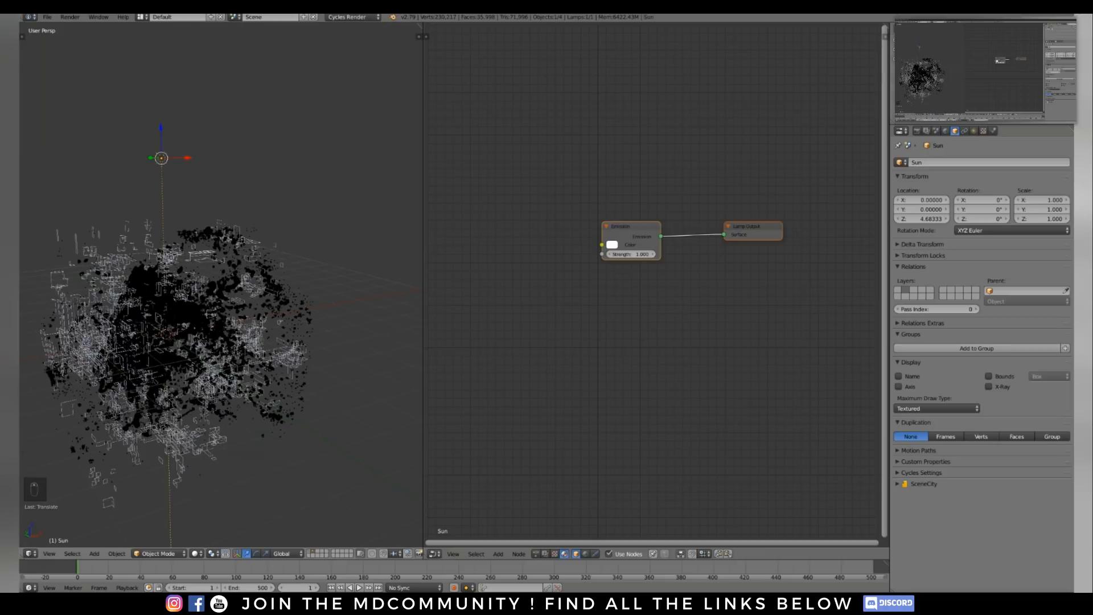
# Preview the structure in Rendered viewport shading and darken the world background color to pure black
pyautogui.moveTo(221, 285)
pyautogui.mouseDown(button='middle')
pyautogui.moveTo(176, 293)
pyautogui.moveTo(225, 288)
pyautogui.mouseUp(button='middle')
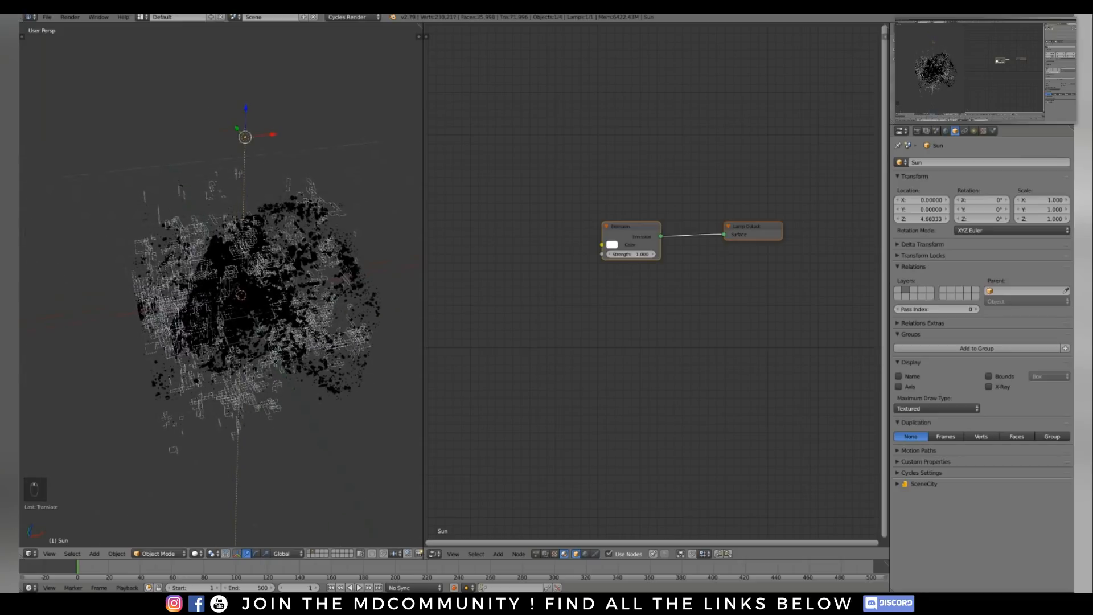
pyautogui.hotkey('shift', 'z')
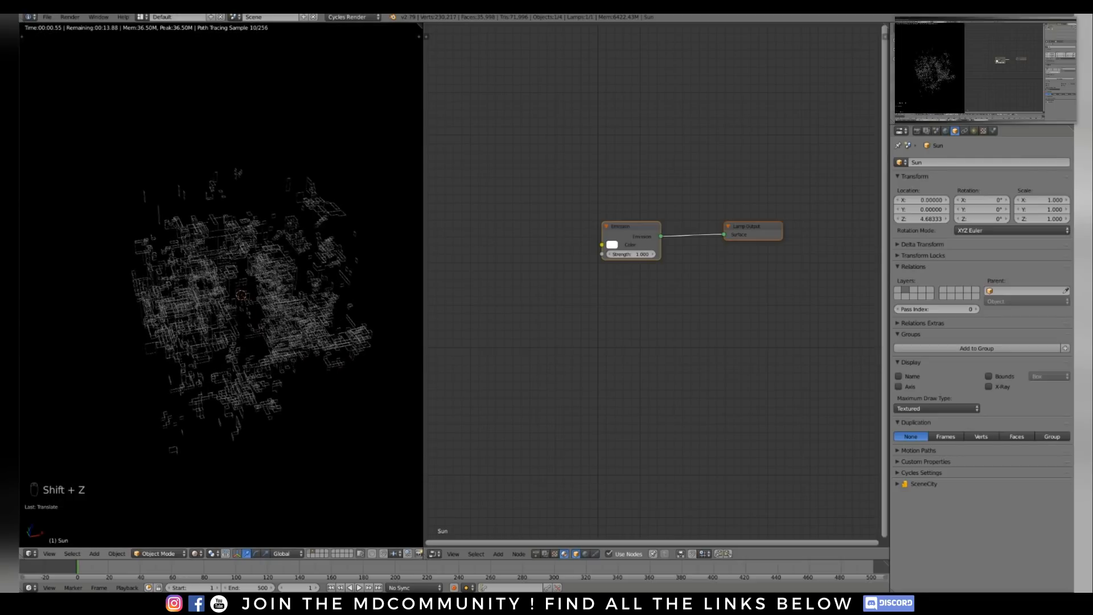
pyautogui.scroll(2, 225, 288)
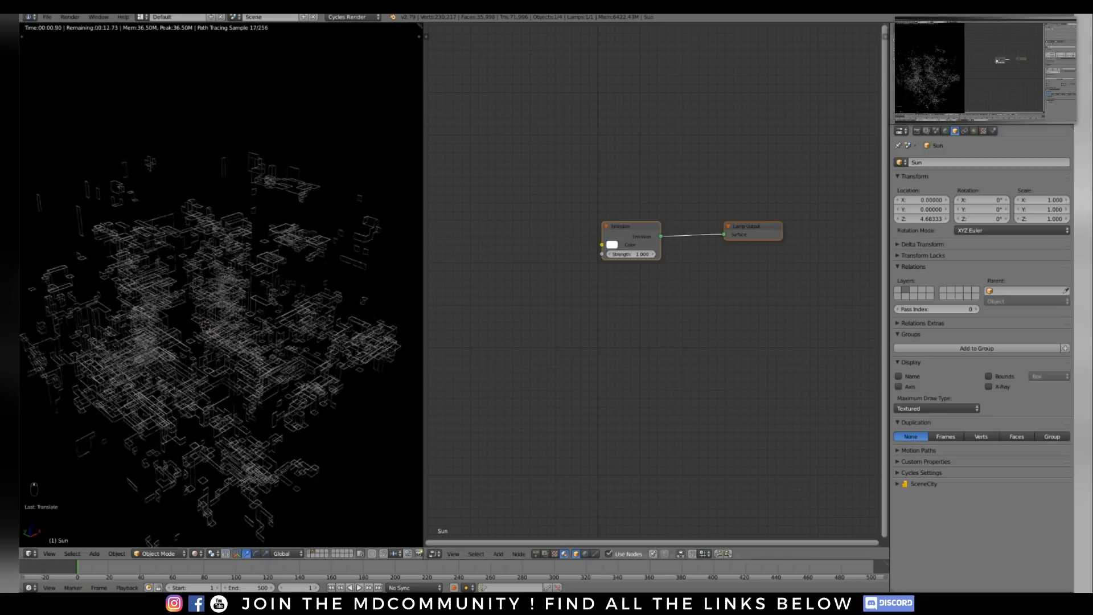
pyautogui.click(945, 131)
pyautogui.click(1024, 224)
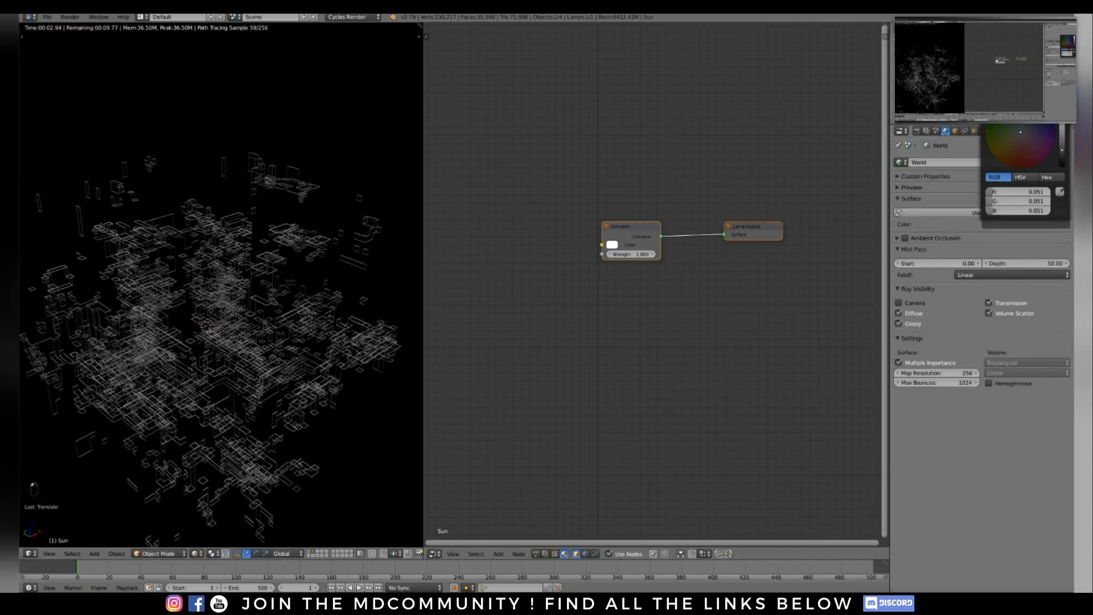
pyautogui.moveTo(1062, 150); pyautogui.dragTo(1062, 167)
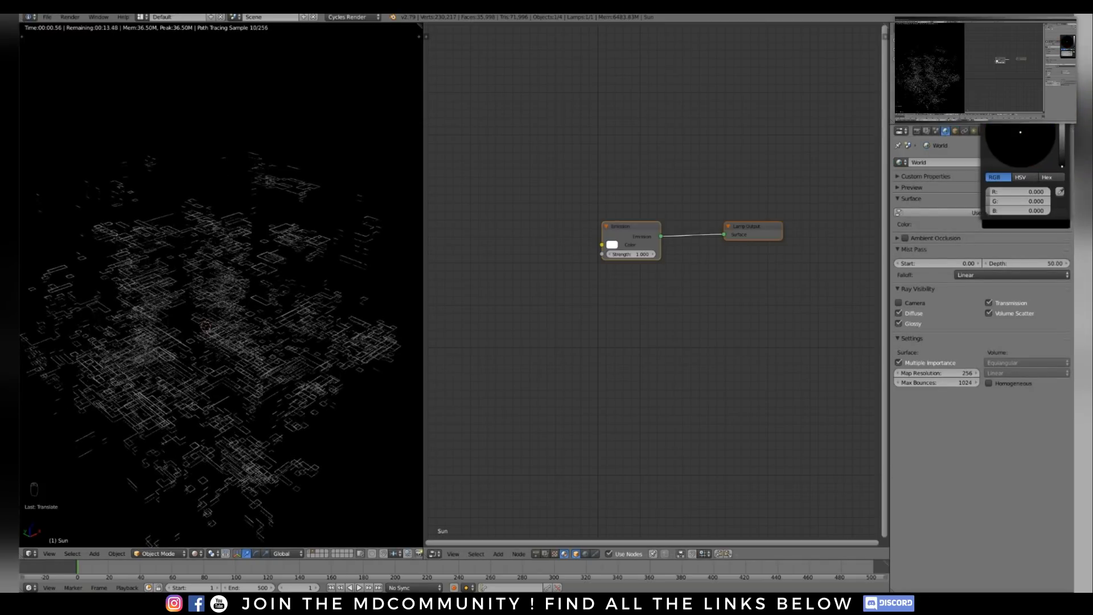
pyautogui.moveTo(221, 267); pyautogui.dragTo(239, 325, button='middle')
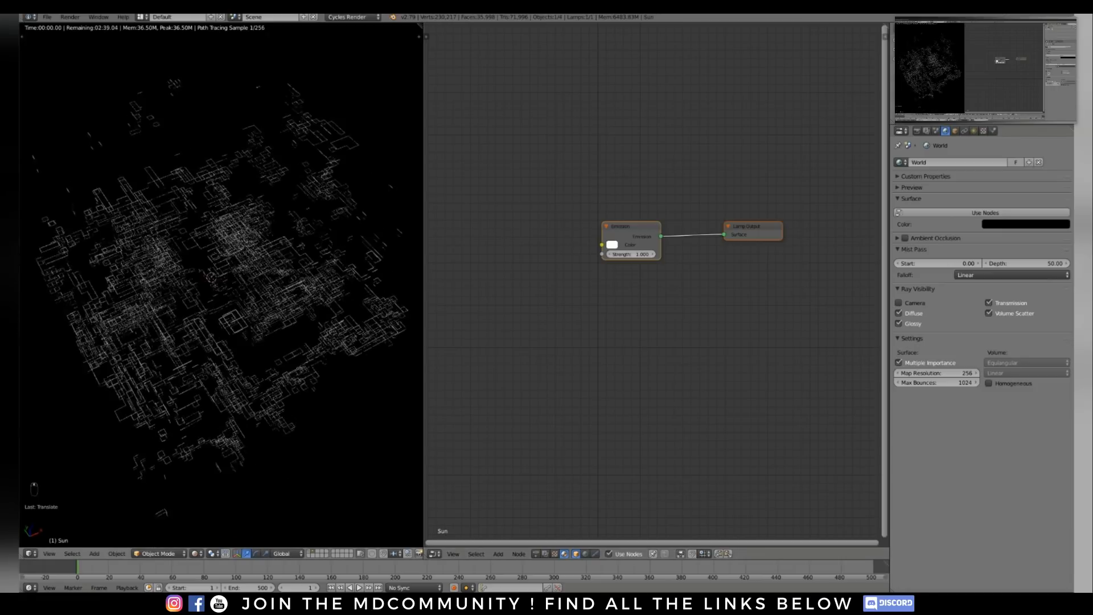
pyautogui.moveTo(211, 275); pyautogui.dragTo(227, 254, button='middle')
# Set the duplication method of the Plane object to Verts and preview the duplicated objects in Rendered shading
pyautogui.hotkey('shift', 'z')
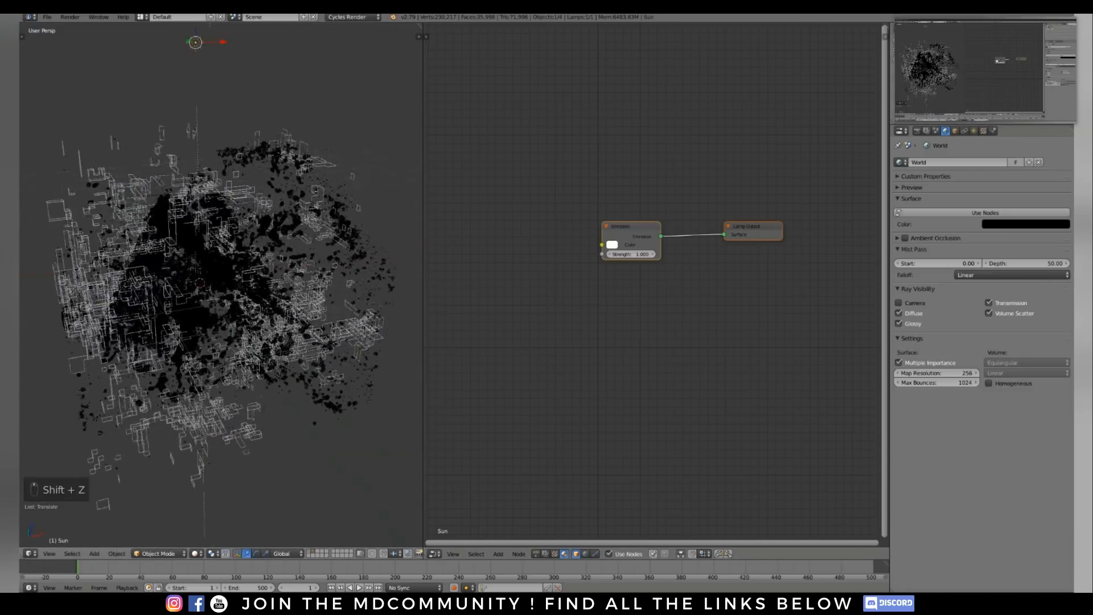
pyautogui.rightClick(228, 254)
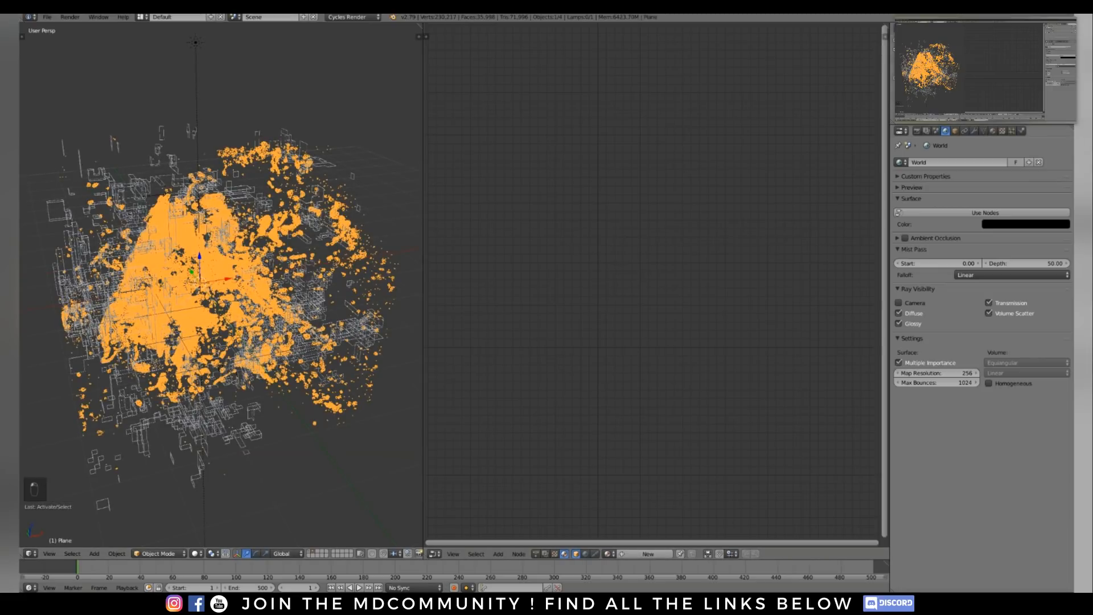
pyautogui.click(955, 131)
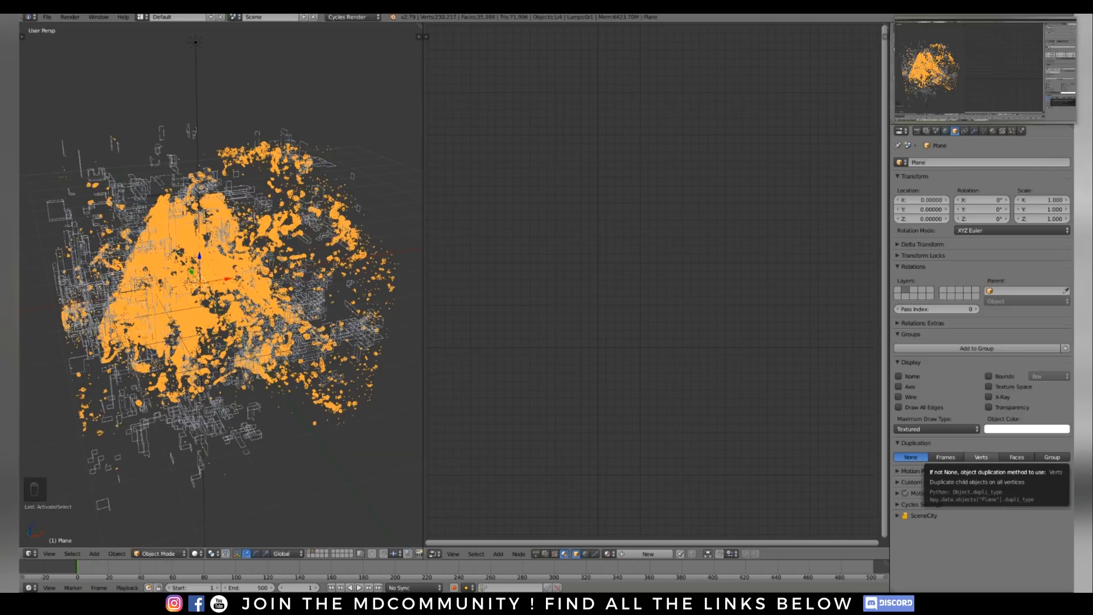
pyautogui.click(981, 457)
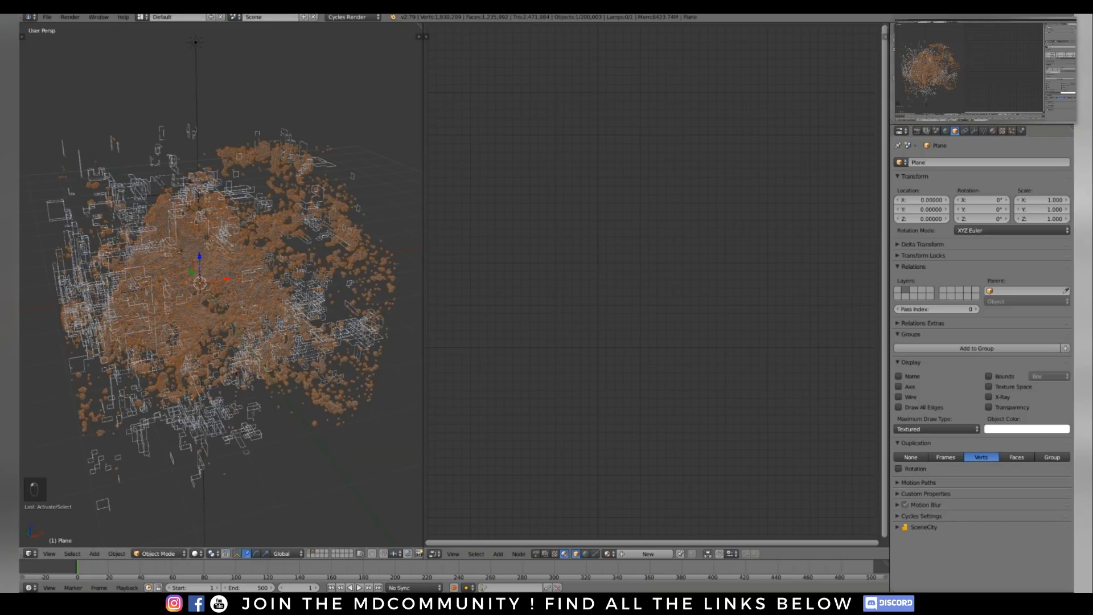
pyautogui.keyDown('shift'); pyautogui.moveTo(200, 283); pyautogui.dragTo(199, 302, button='middle'); pyautogui.keyUp('shift')
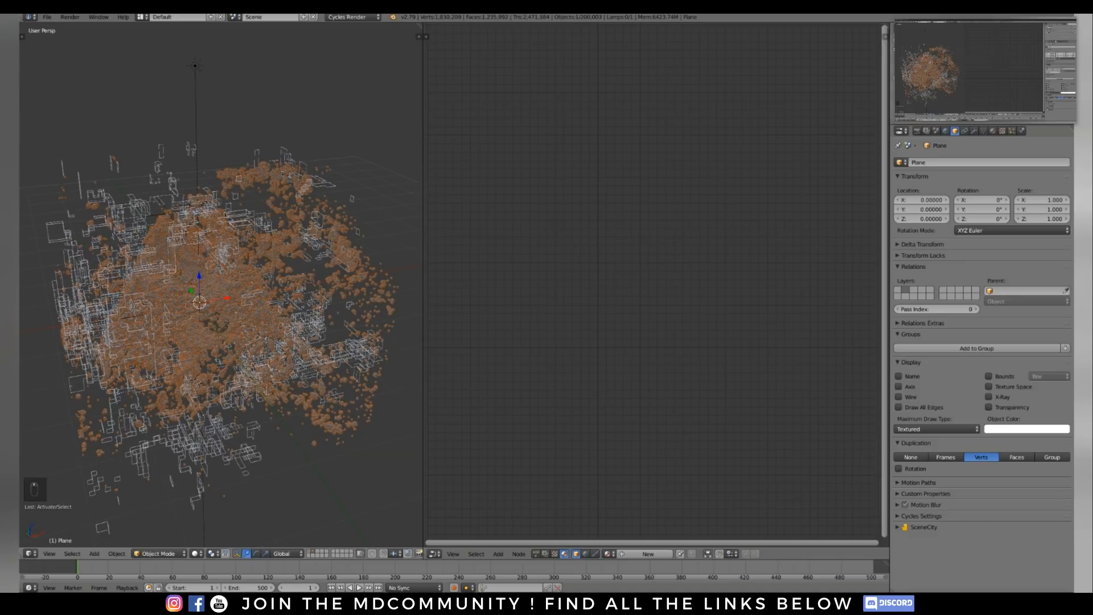
pyautogui.hotkey('shift', 'z')
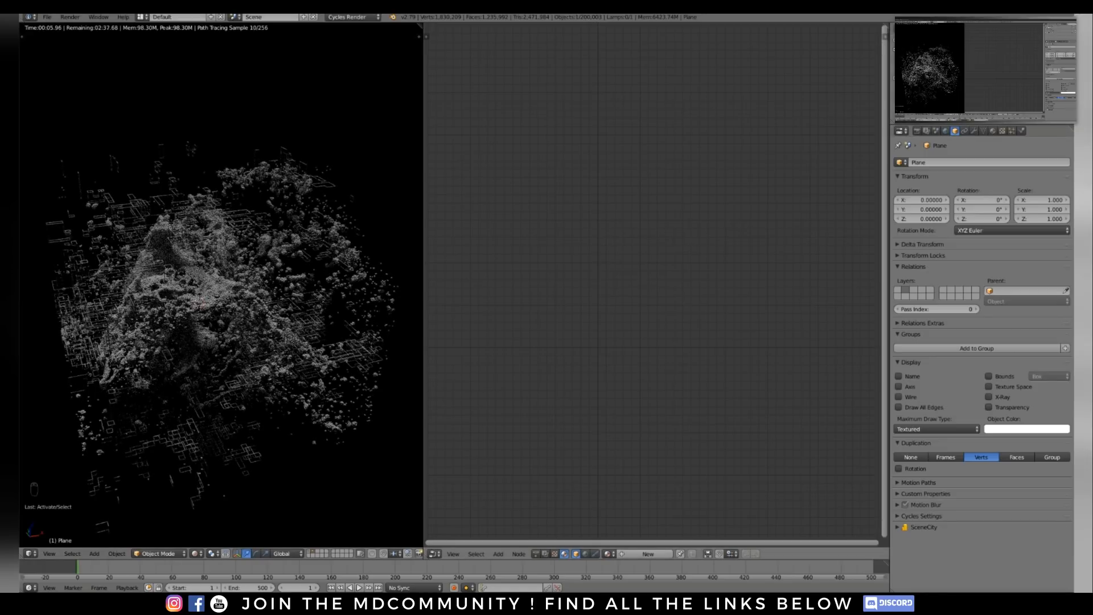
# Disable the TITAN X (Pascal) display card as a Cycles CUDA compute device and save the user settings
pyautogui.hotkey('ctrl', 'alt', 'u')
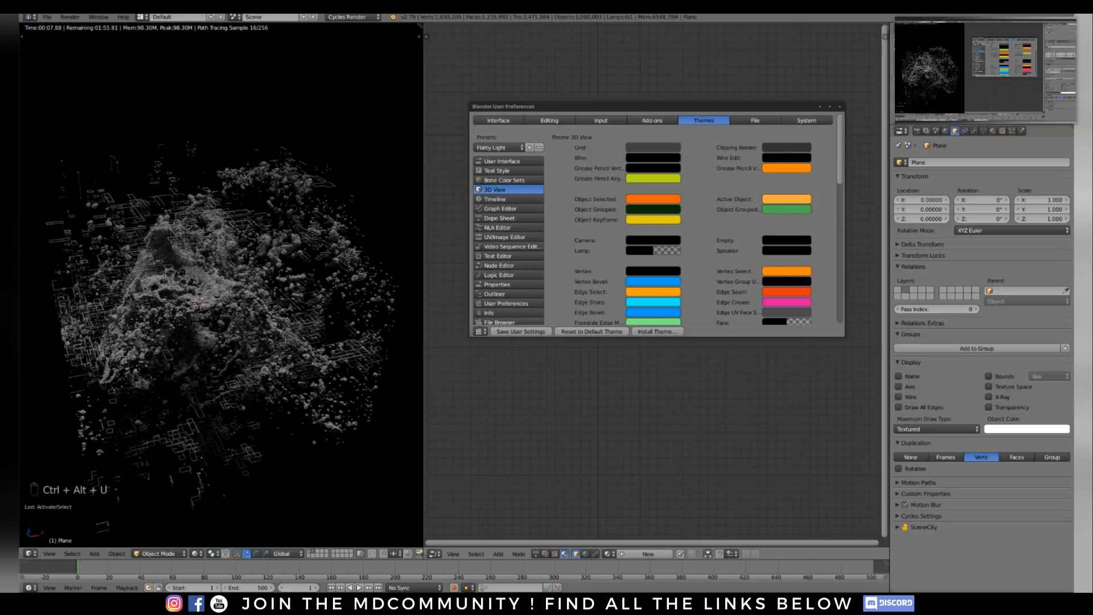
pyautogui.click(806, 120)
pyautogui.scroll(-2, 655, 228)
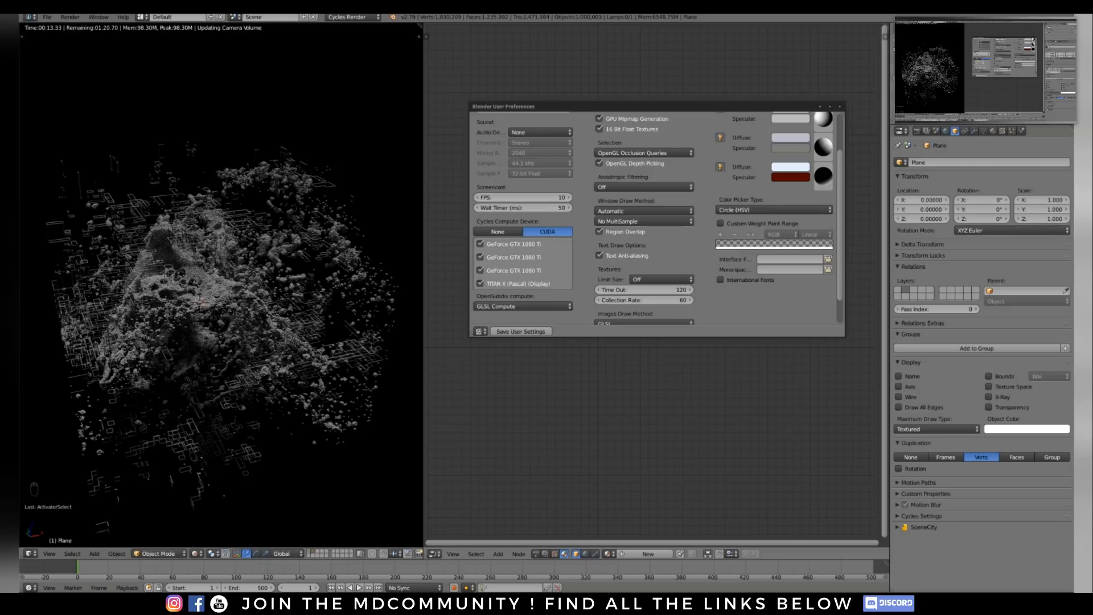
pyautogui.click(480, 283)
pyautogui.click(520, 332)
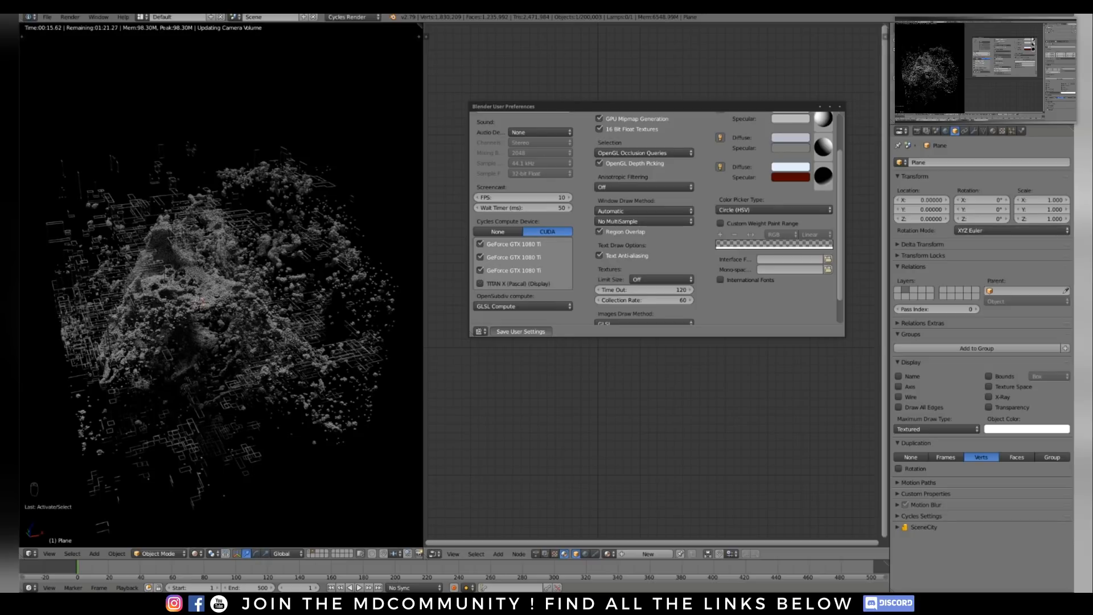
pyautogui.hotkey('alt', 'F4')
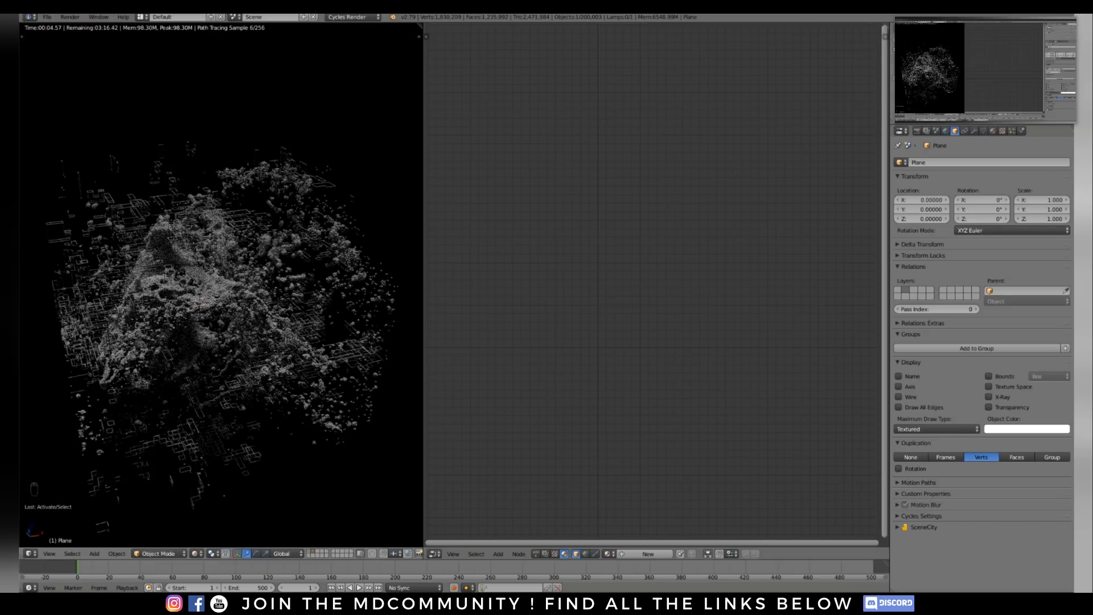
# Set the Sun lamp's emission strength to 2.5 and inspect the brighter structure from another angle
pyautogui.click(928, 85)
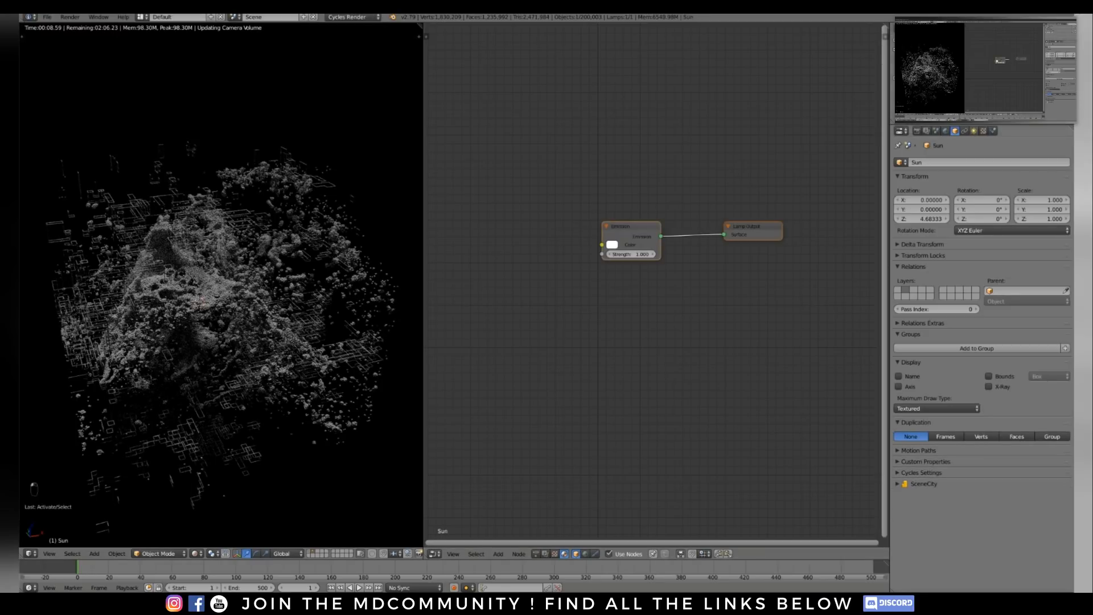
pyautogui.click(974, 131)
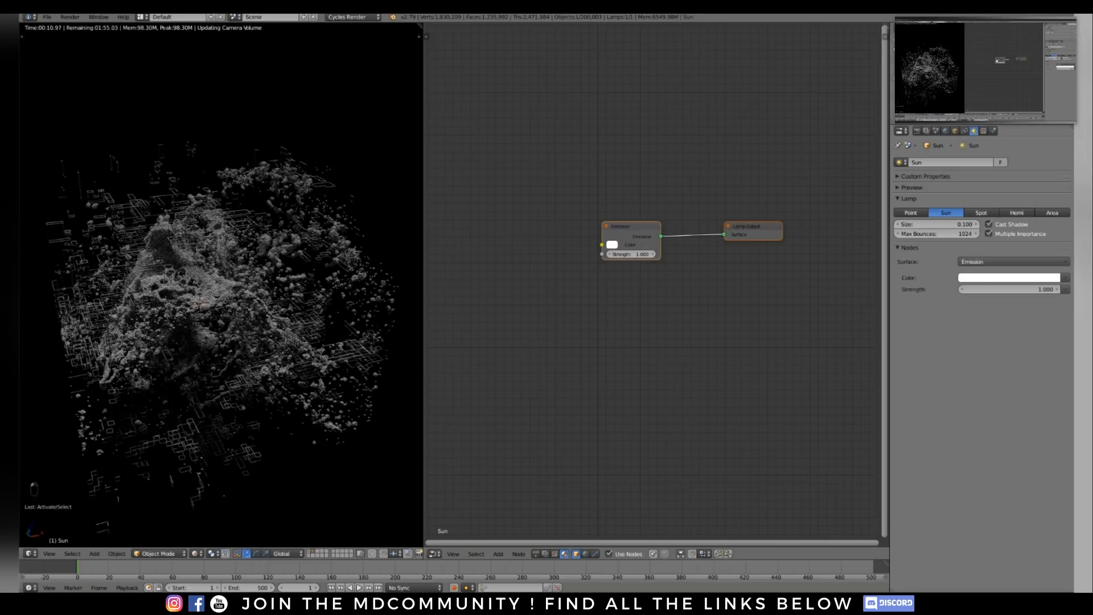
pyautogui.doubleClick(1009, 289)
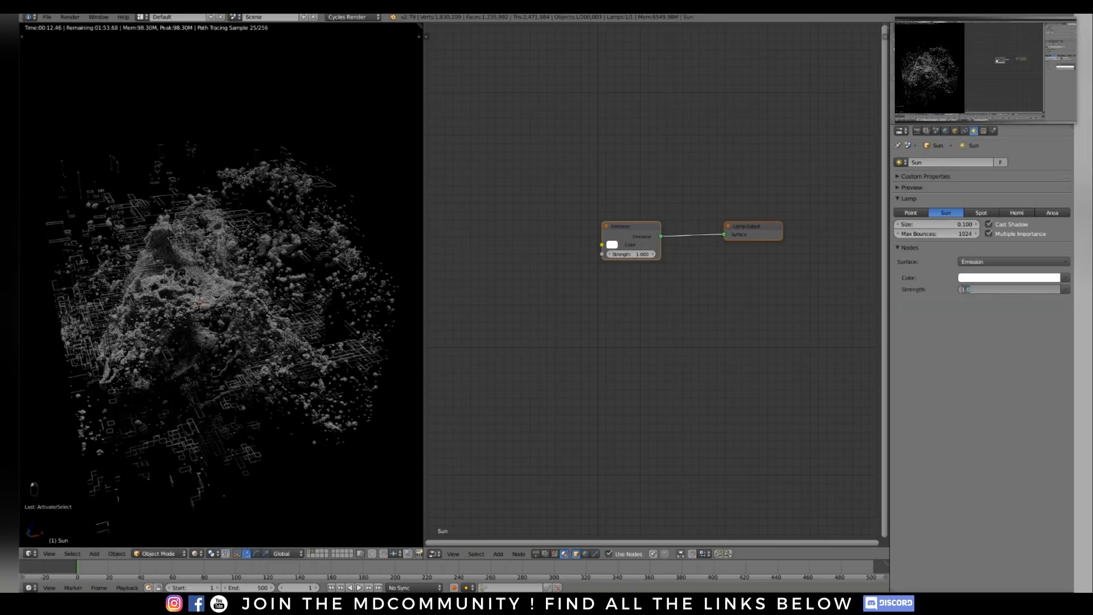
pyautogui.write('2.5')
pyautogui.press('Return')
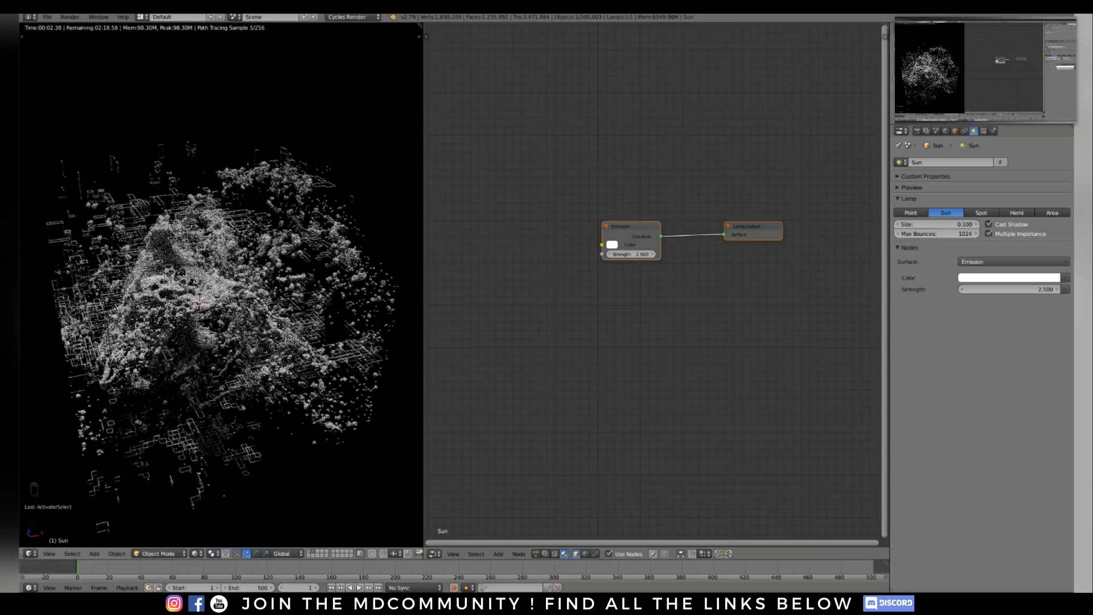
pyautogui.moveTo(214, 252); pyautogui.dragTo(244, 254, button='middle')
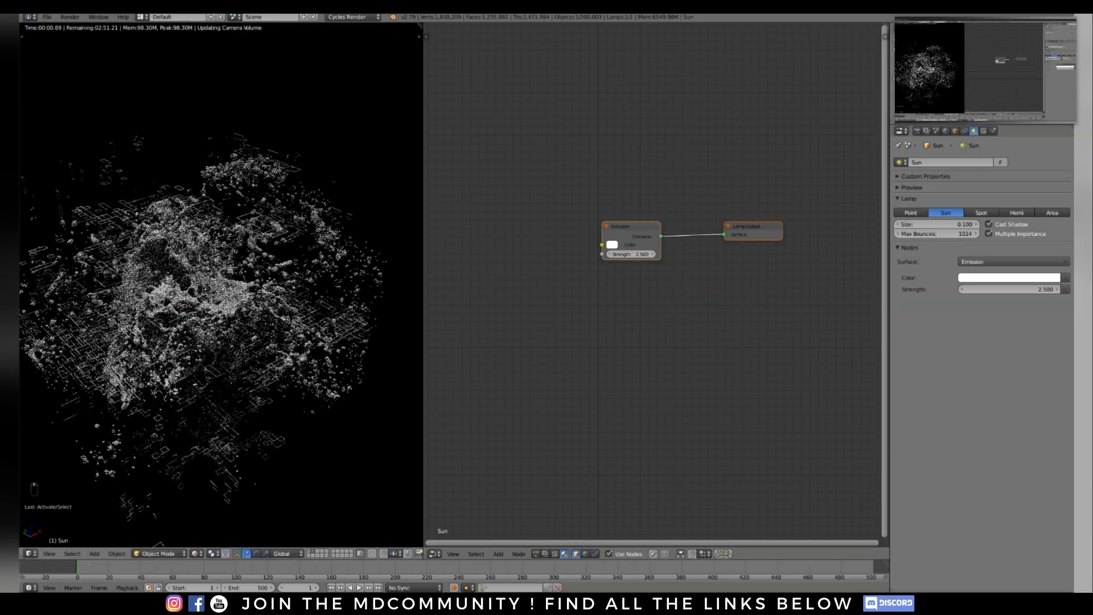
# Leave Rendered shading, then add a camera and align it to the current viewpoint on the structure
pyautogui.hotkey('shift', 'z')
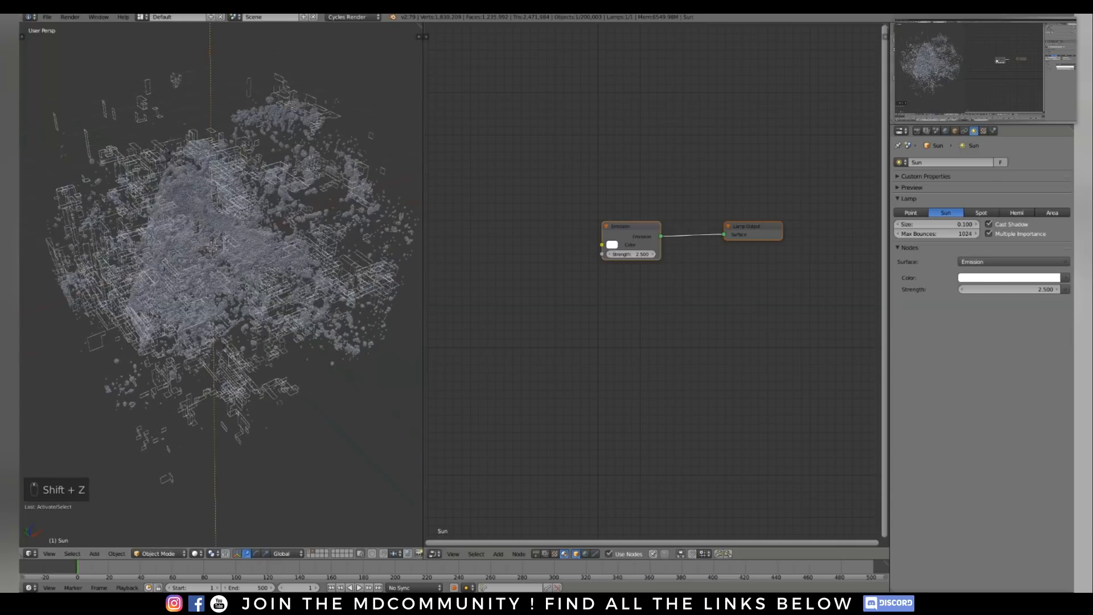
pyautogui.moveTo(215, 252); pyautogui.dragTo(224, 293, button='middle')
pyautogui.press('z')
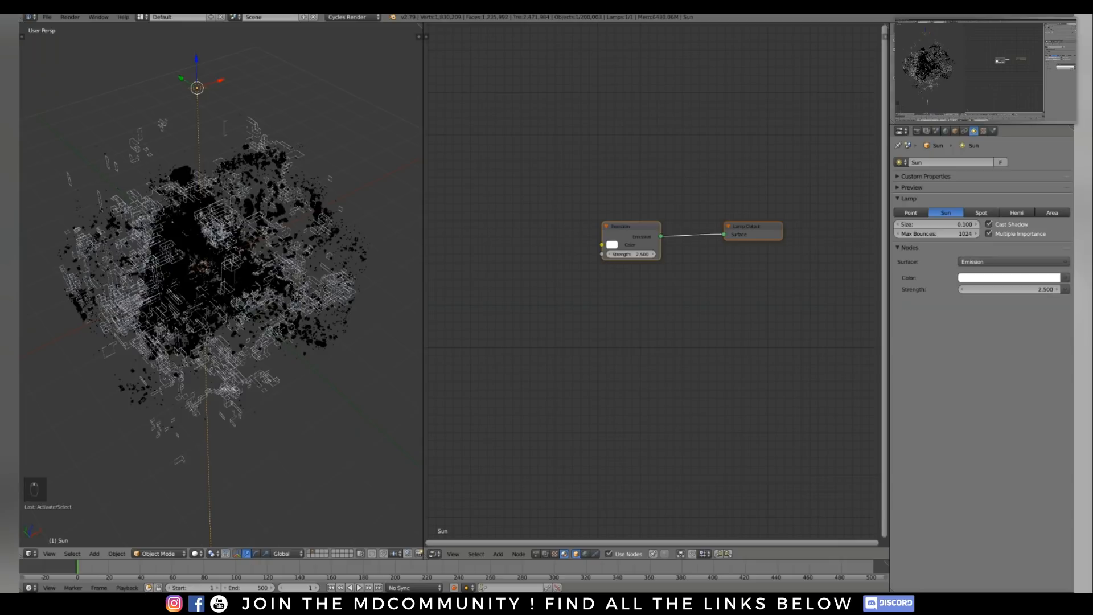
pyautogui.hotkey('shift', 'a')
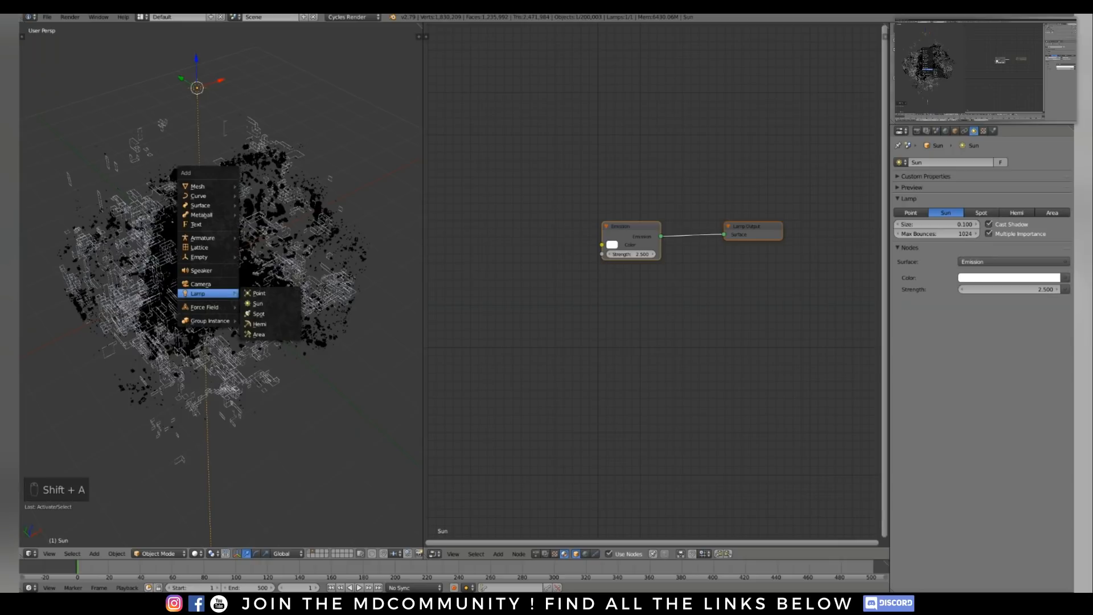
pyautogui.press('Escape')
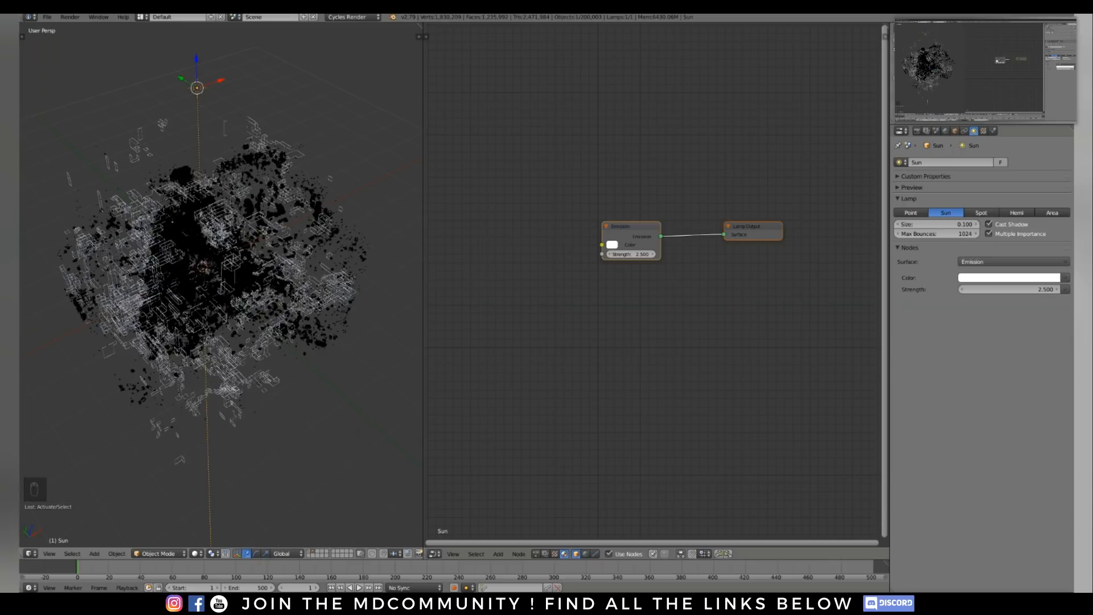
pyautogui.hotkey('shift', 'a')
pyautogui.click(288, 249)
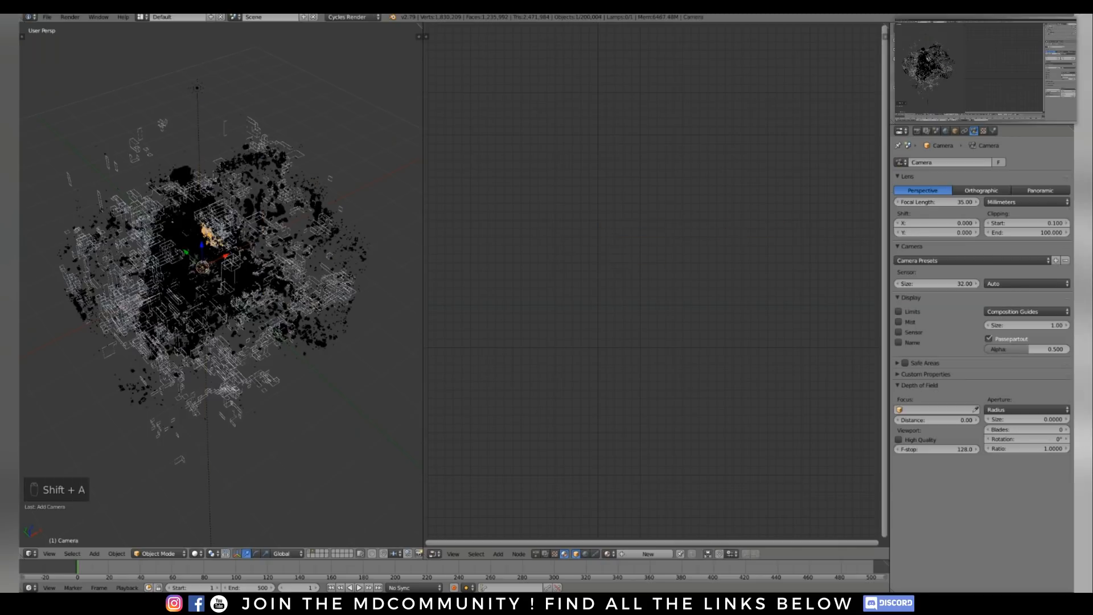
pyautogui.press('ctrl+alt+KP_0')
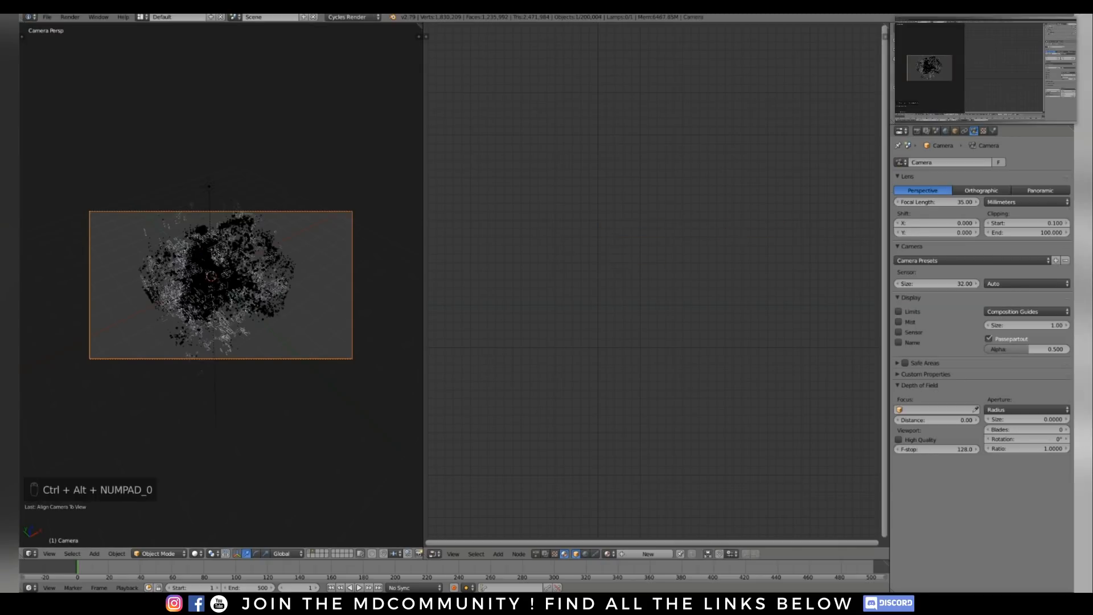
# Set the horizontal render resolution to 1080 px for a square frame and fit the camera frame in the viewport
pyautogui.click(916, 131)
pyautogui.click(934, 257)
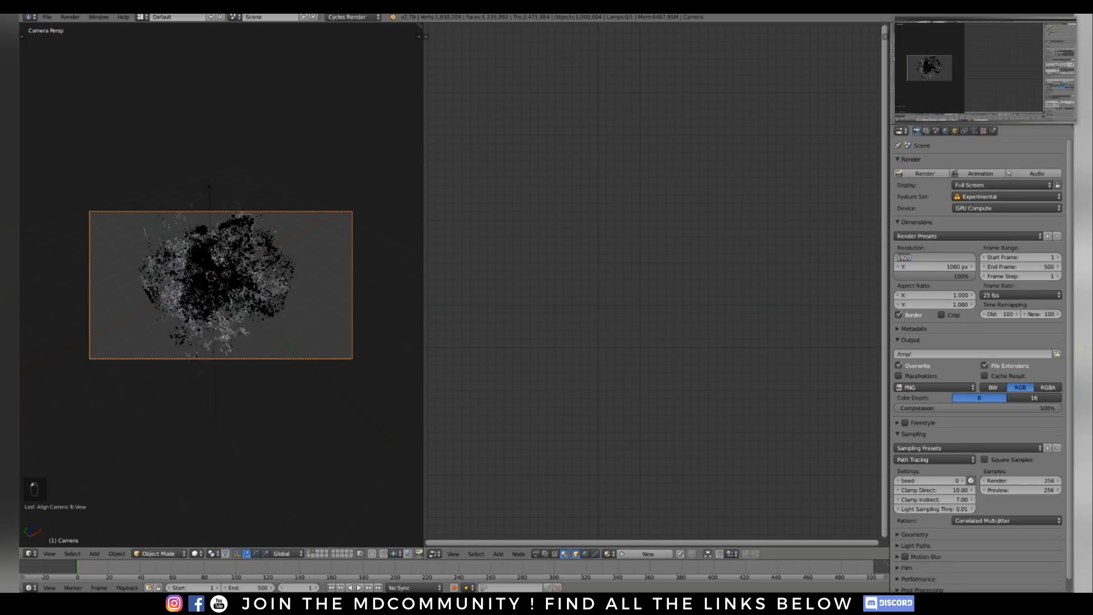
pyautogui.write('1080')
pyautogui.press('Return')
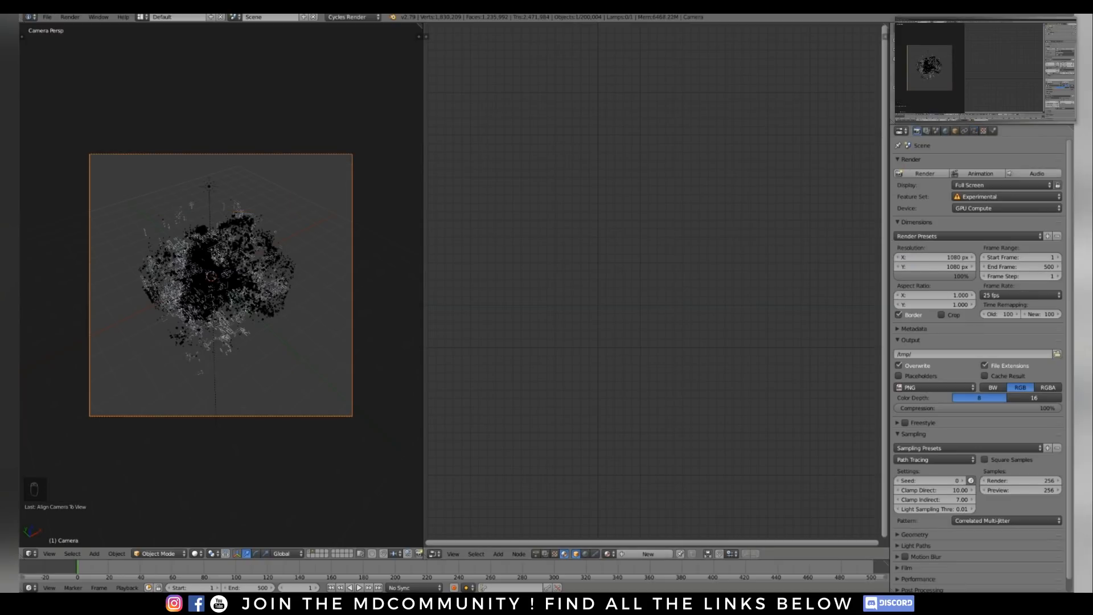
pyautogui.press('Home')
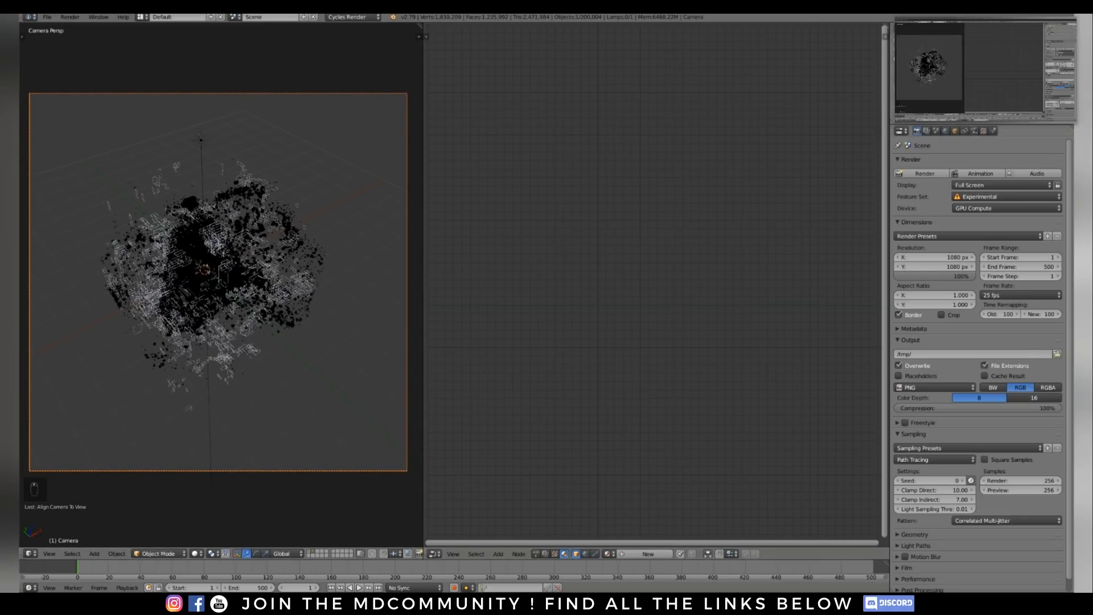
# Set the camera's focal length to 85 mm
pyautogui.click(974, 131)
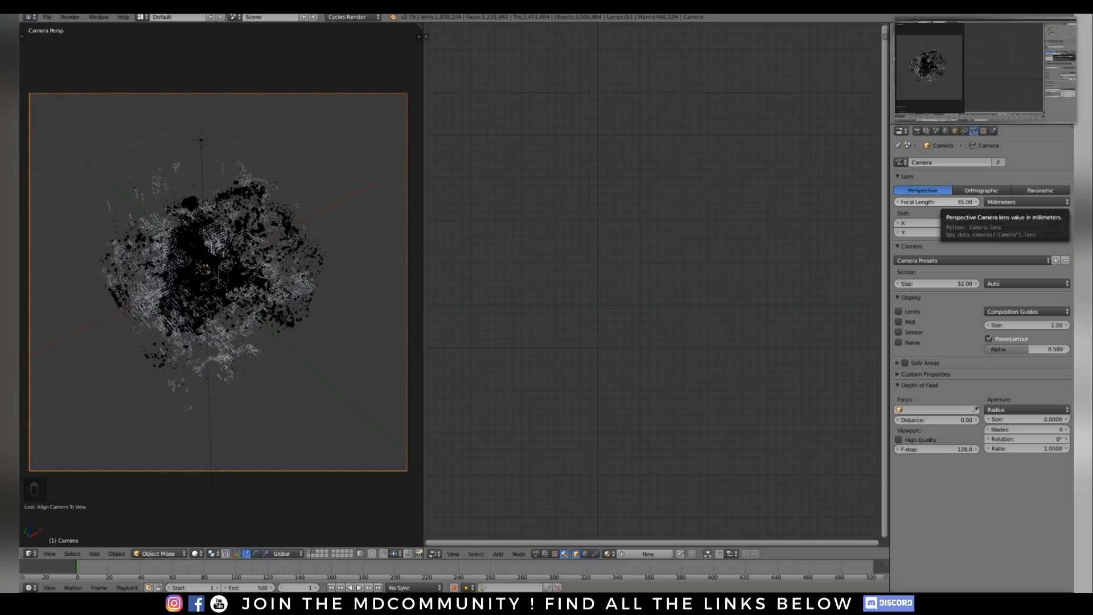
pyautogui.click(939, 201)
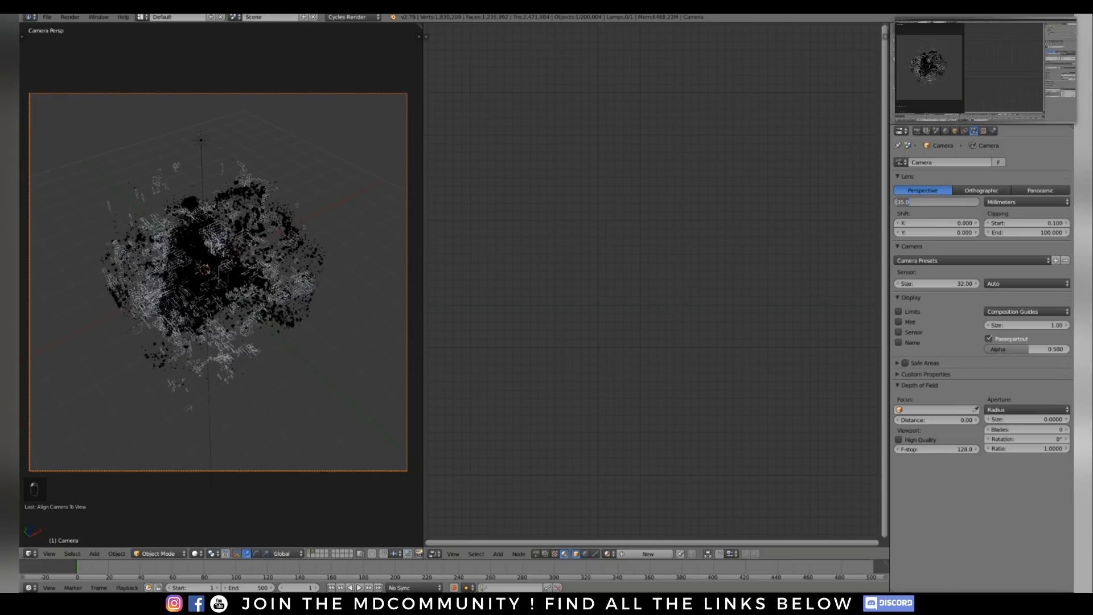
pyautogui.write('85')
pyautogui.press('Return')
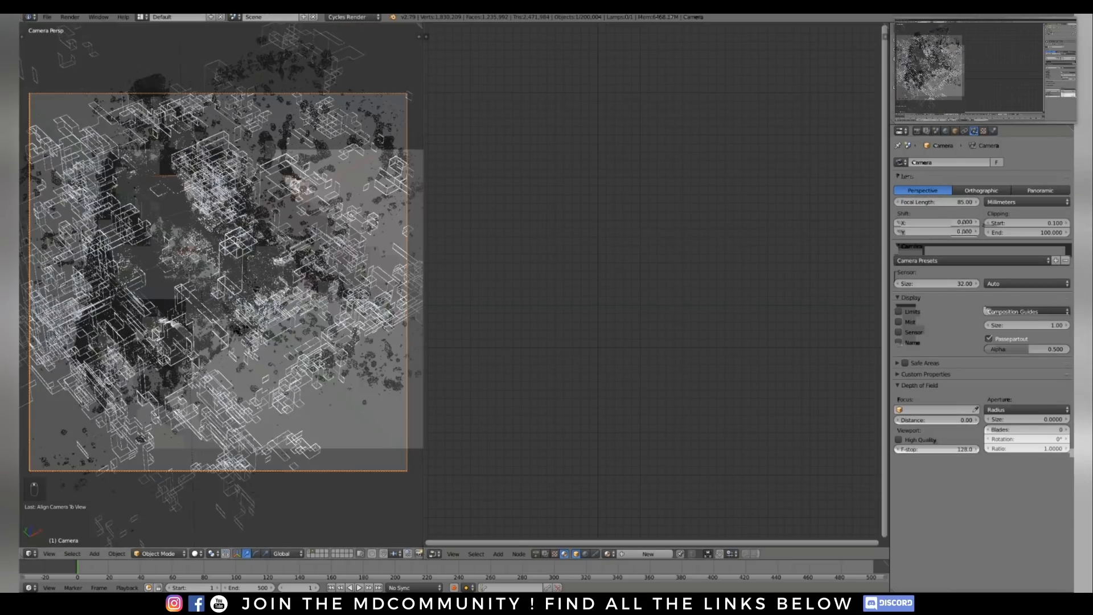
# Move the camera back about 10.3 units along its local Z axis so the whole structure fits the frame
pyautogui.press('g')
pyautogui.press('z')
pyautogui.press('z')
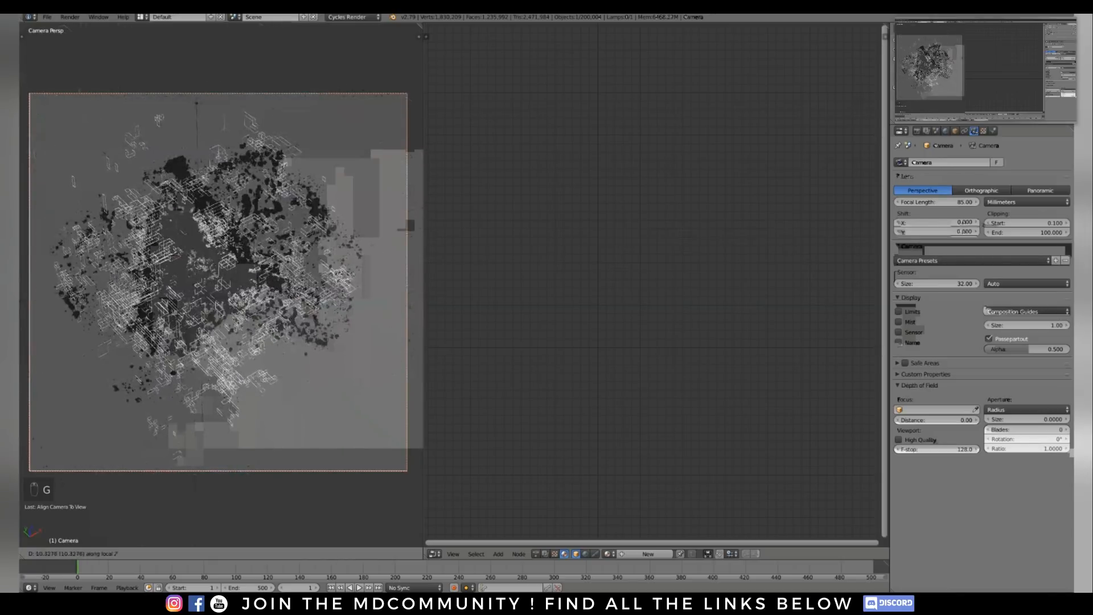
pyautogui.press('Return')
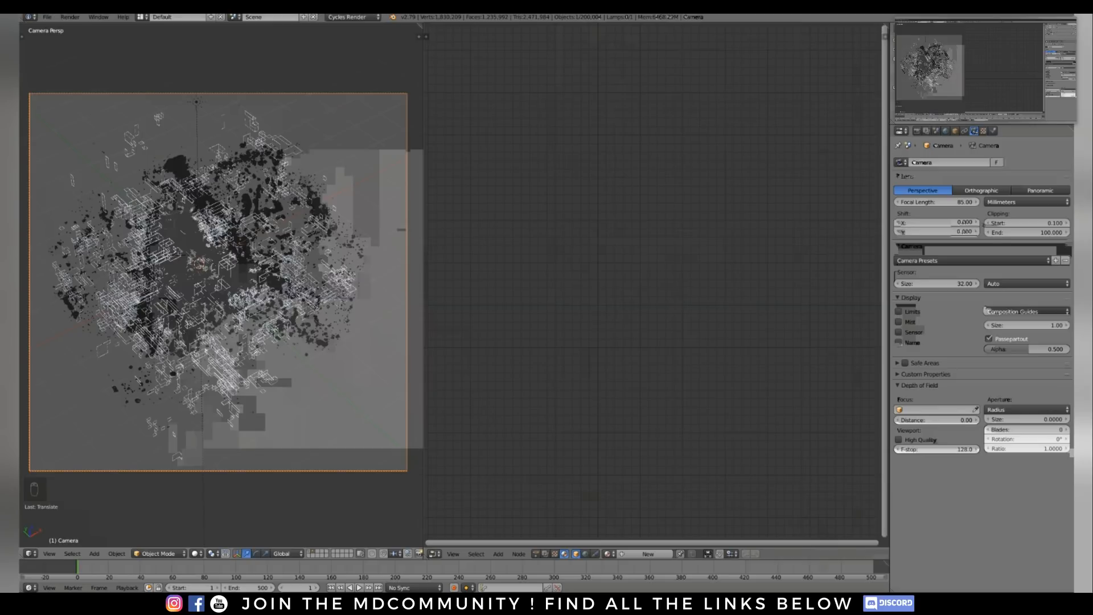
# Centre the structure in the camera frame and nudge the camera back along its local Z axis
pyautogui.press('g')
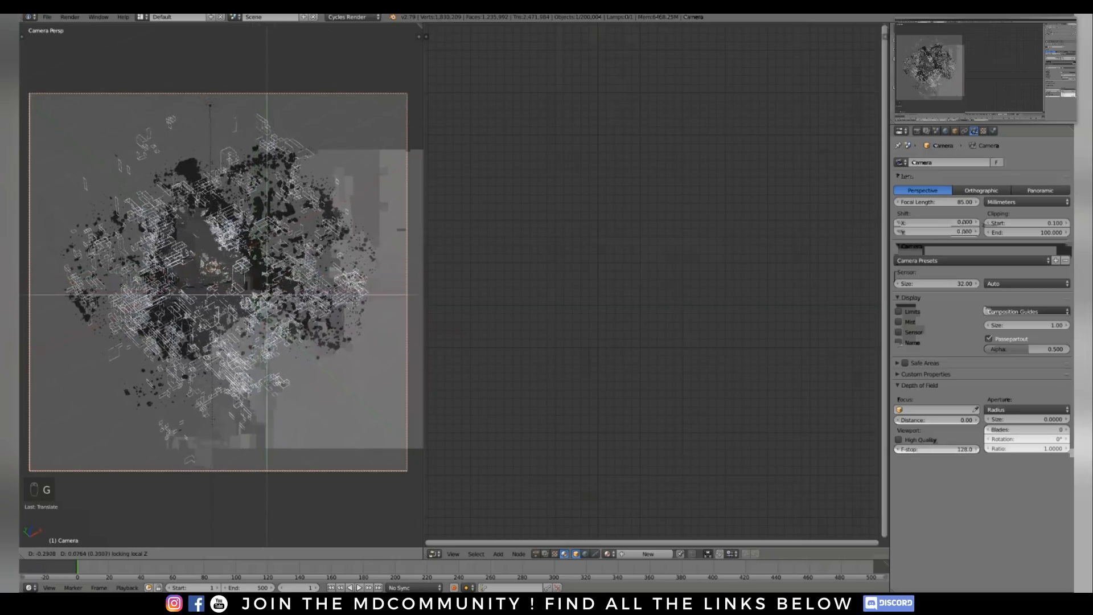
pyautogui.press('z')
pyautogui.press('z')
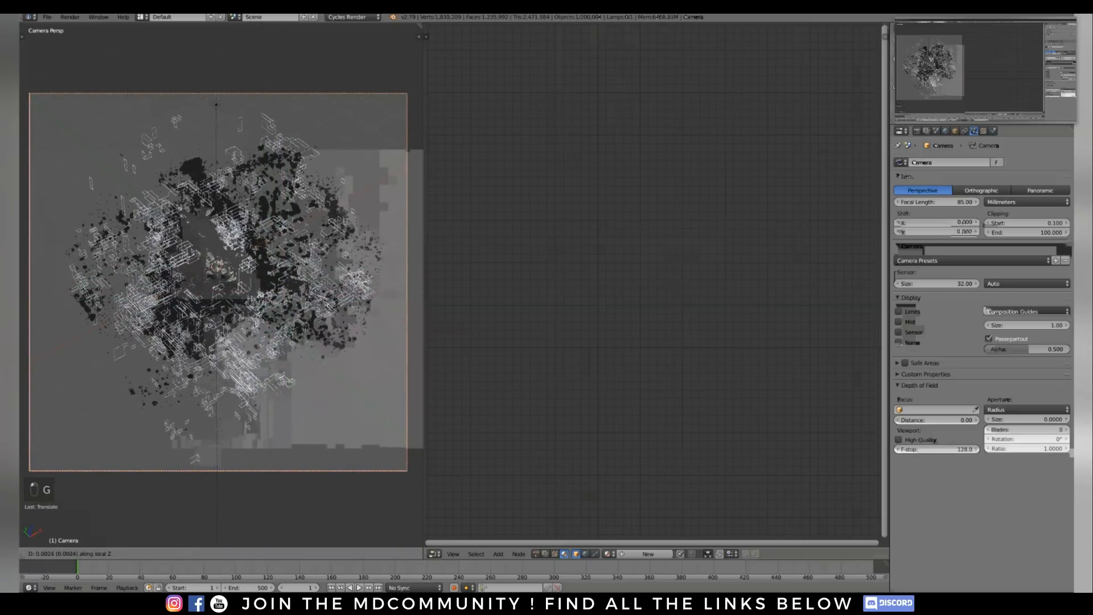
pyautogui.press('Return')
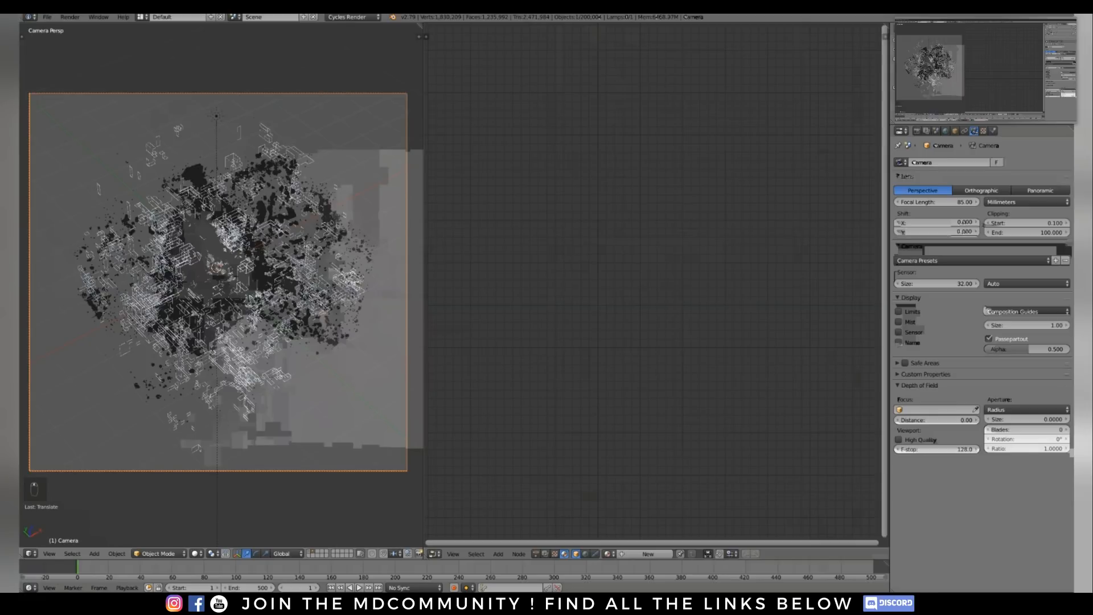
# Render the 85 mm camera view, switch the render result to Slot 2 and return to the viewport
pyautogui.press('F12')
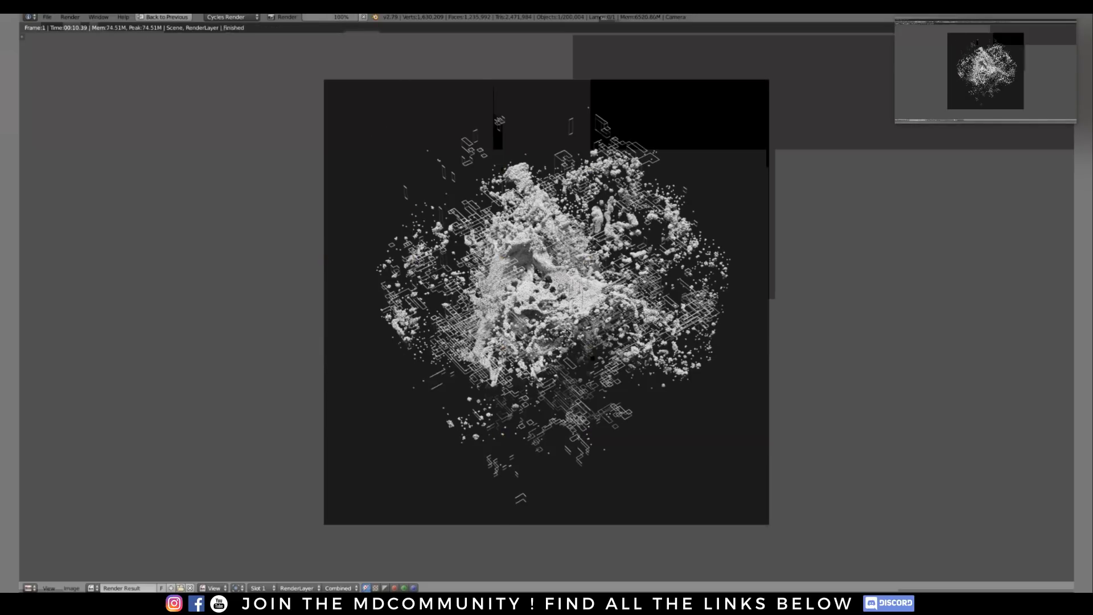
pyautogui.click(259, 588)
pyautogui.click(268, 567)
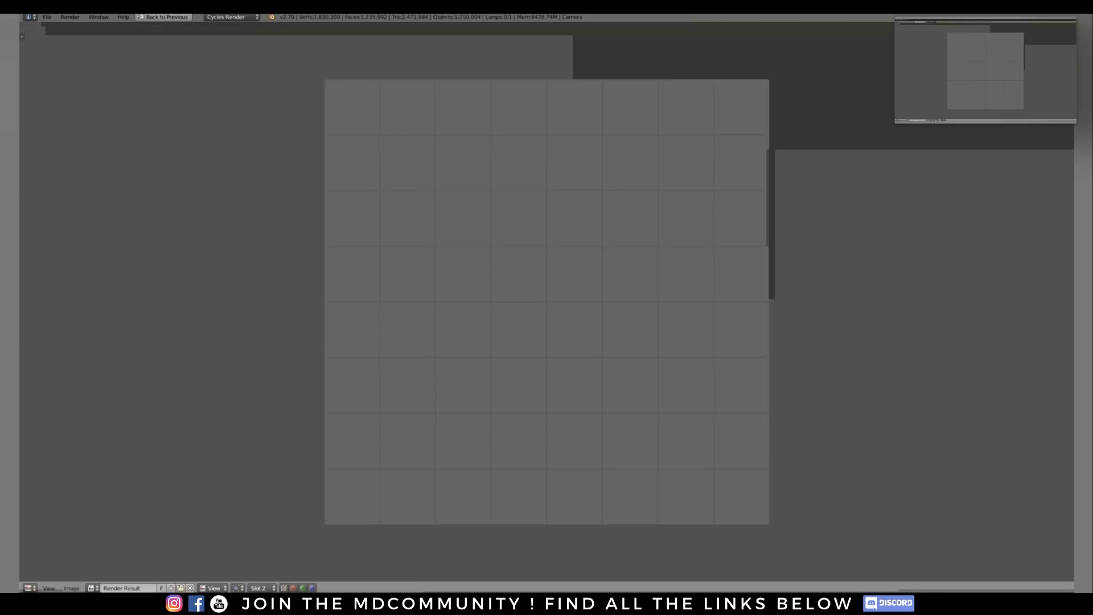
pyautogui.press('Escape')
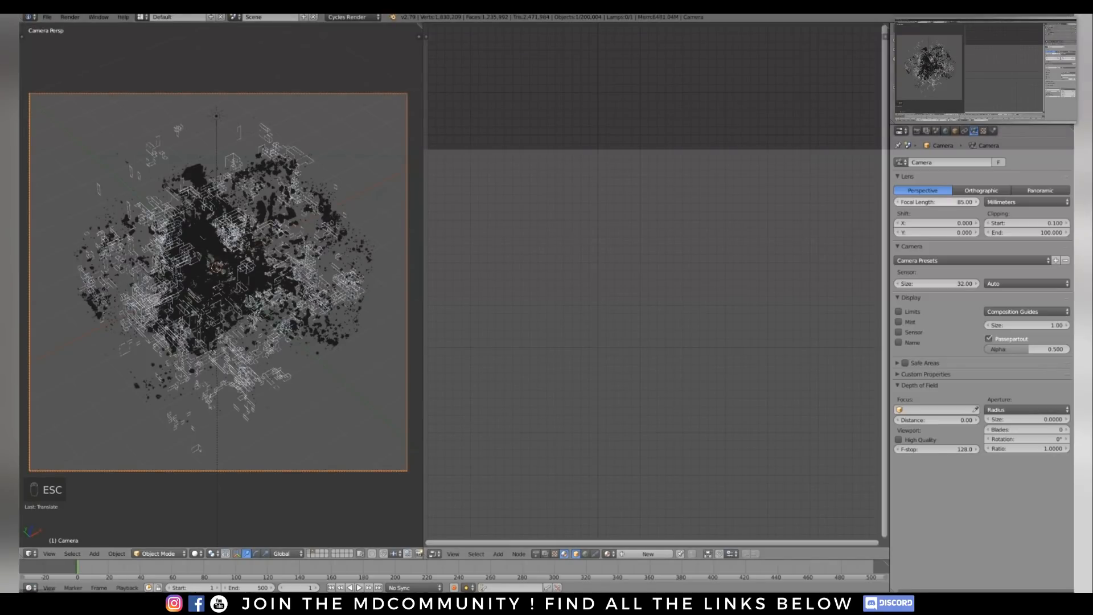
# Try an 18 mm focal length, moving the camera forward along its local Z axis until the structure fills the frame
pyautogui.click(936, 201)
pyautogui.write('18')
pyautogui.press('Return')
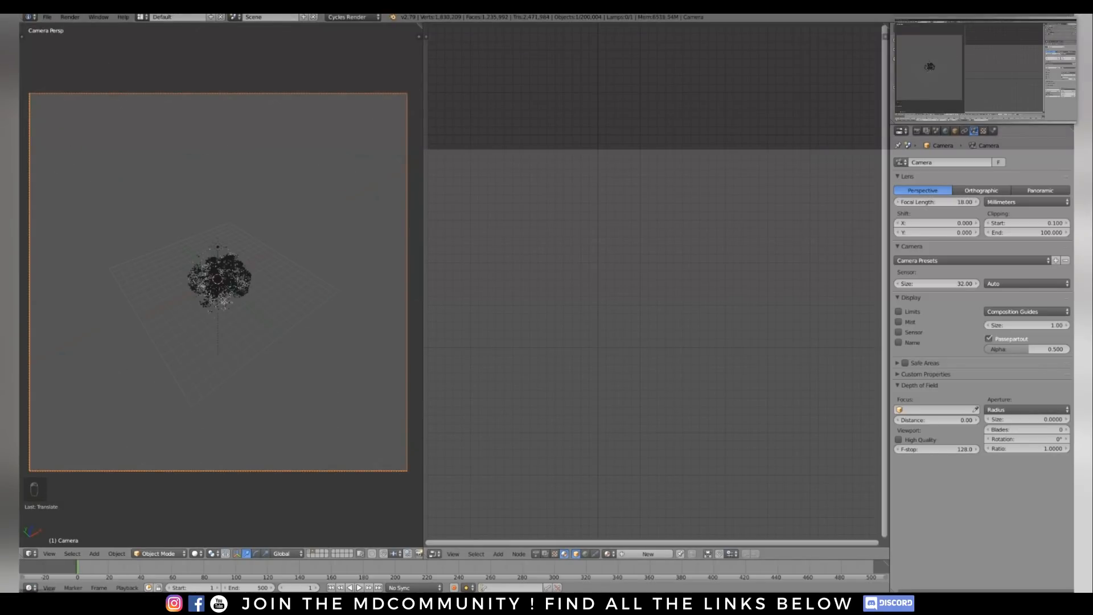
pyautogui.press('g')
pyautogui.press('z')
pyautogui.press('z')
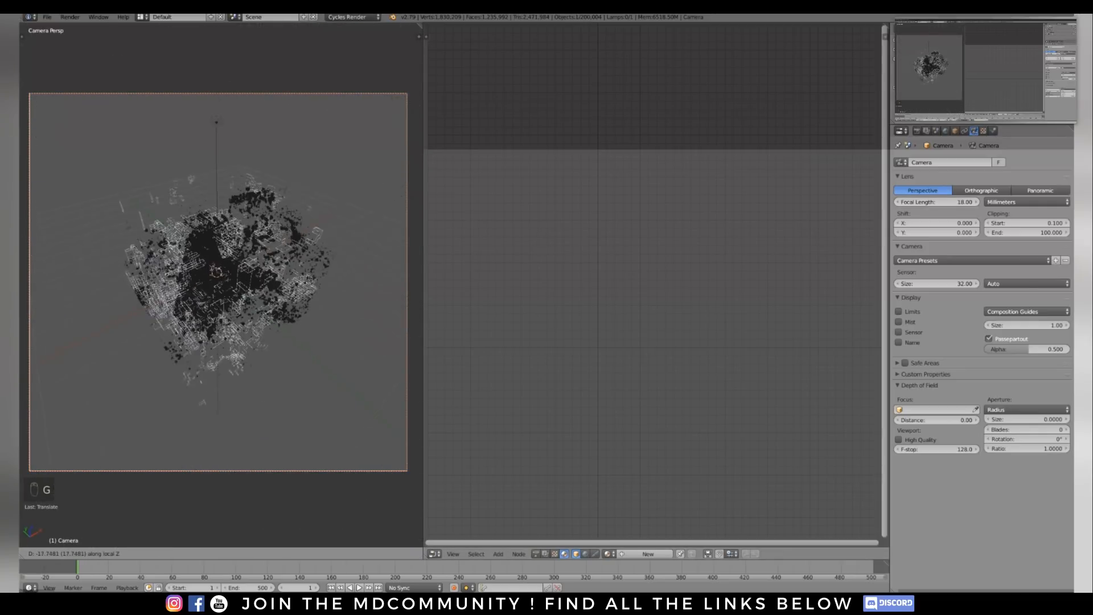
pyautogui.press('Return')
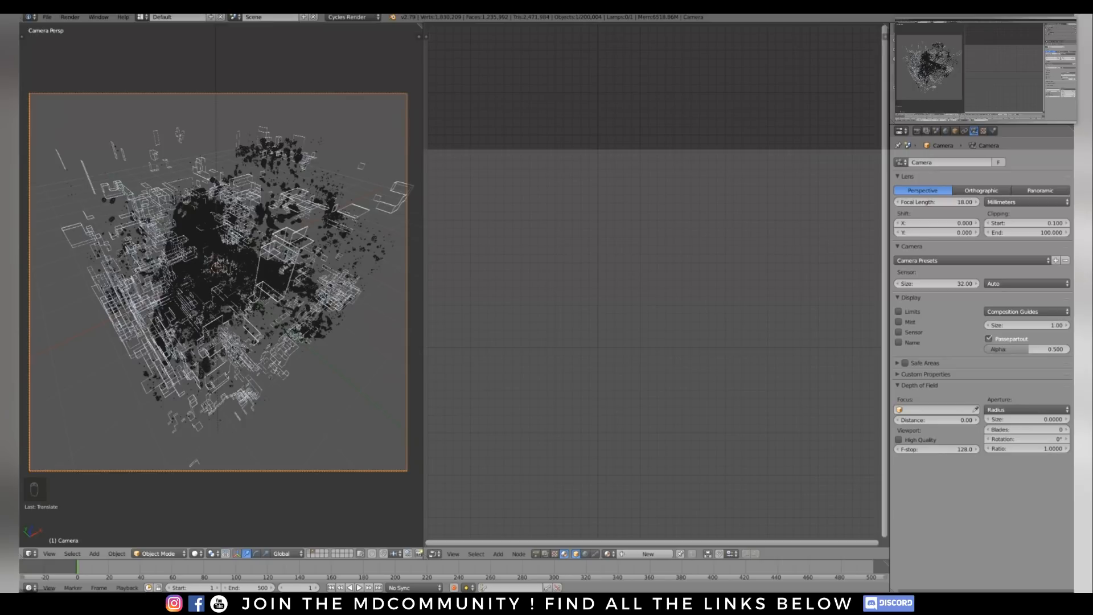
# Render the 18 mm view into Slot 2 and compare it with the 85 mm render in Slot 1
pyautogui.press('F12')
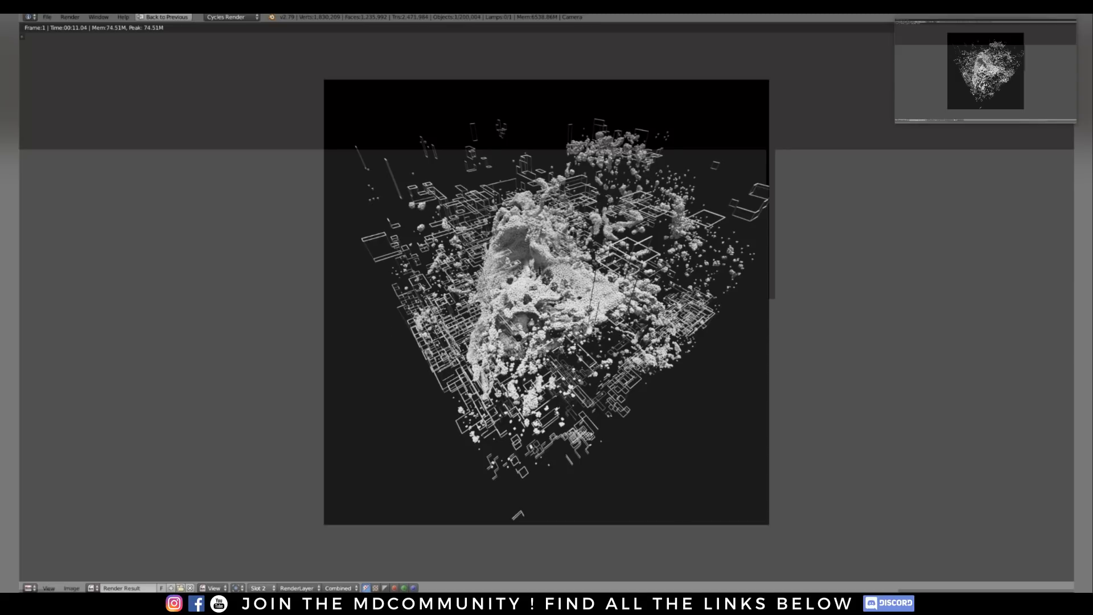
pyautogui.press('j')
pyautogui.press('j')
pyautogui.press('j')
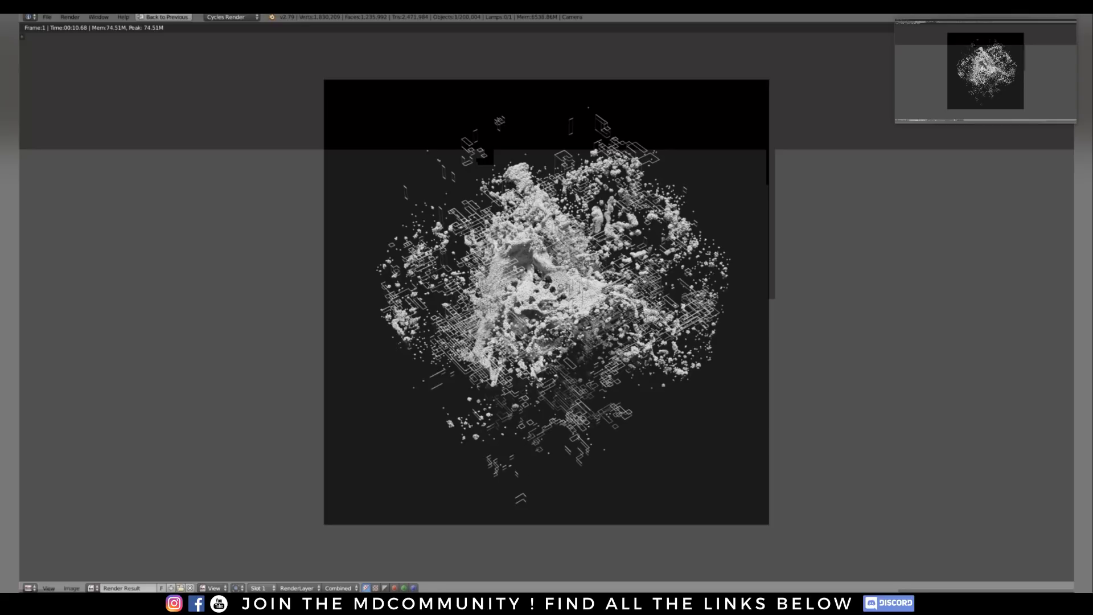
pyautogui.press('j')
pyautogui.press('j')
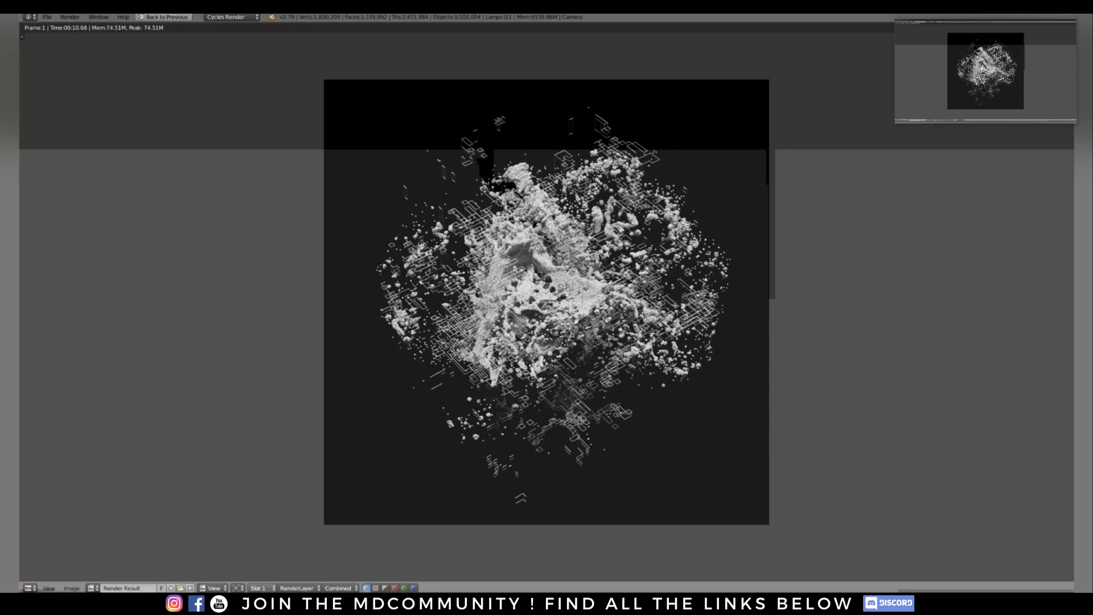
pyautogui.press('j')
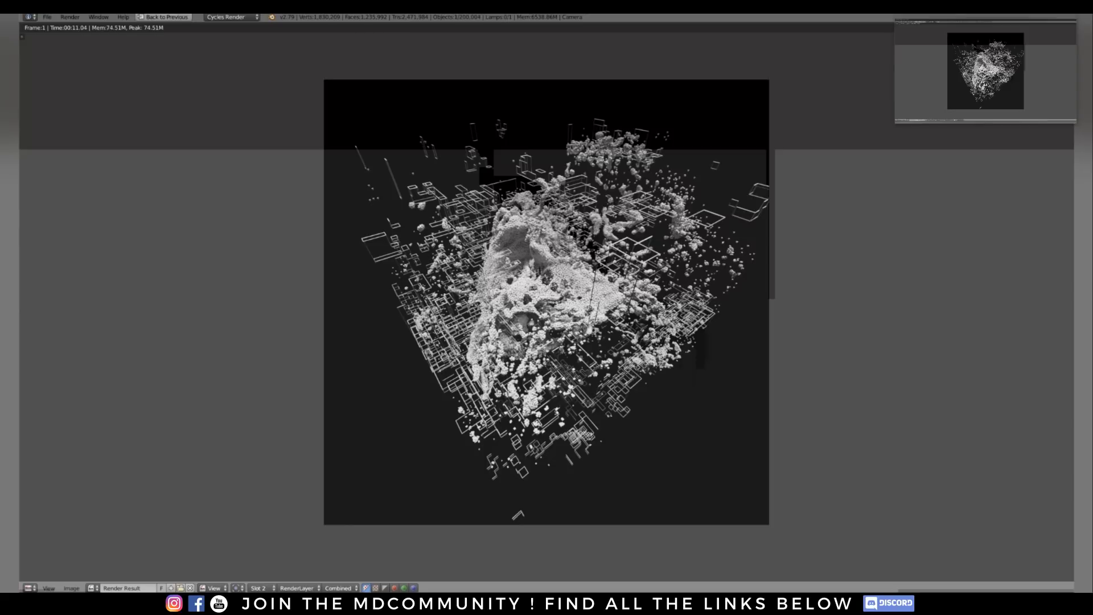
pyautogui.press('j')
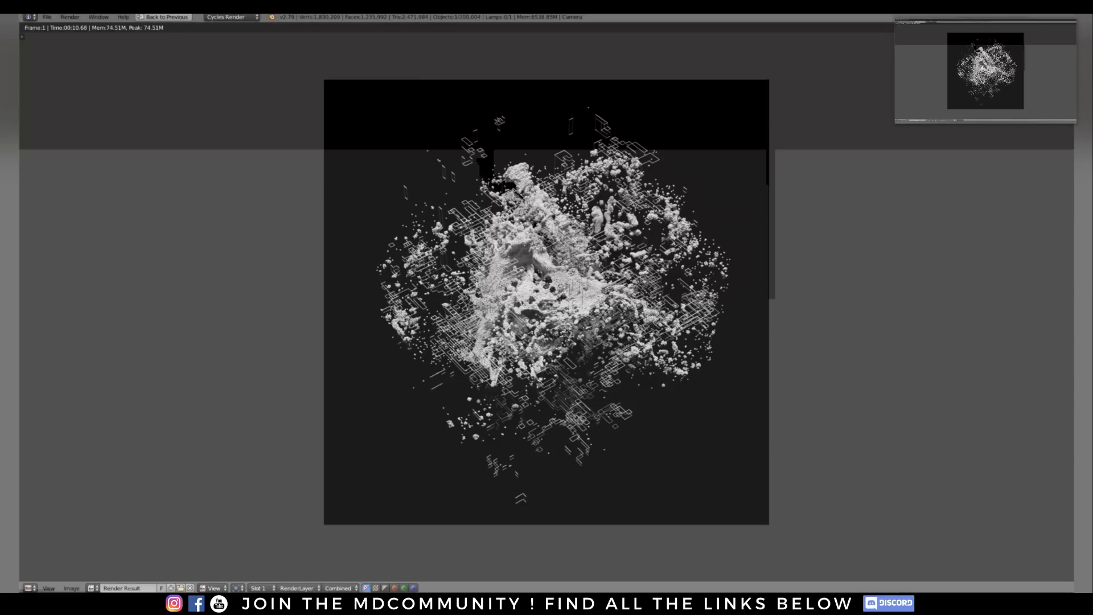
pyautogui.press('Escape')
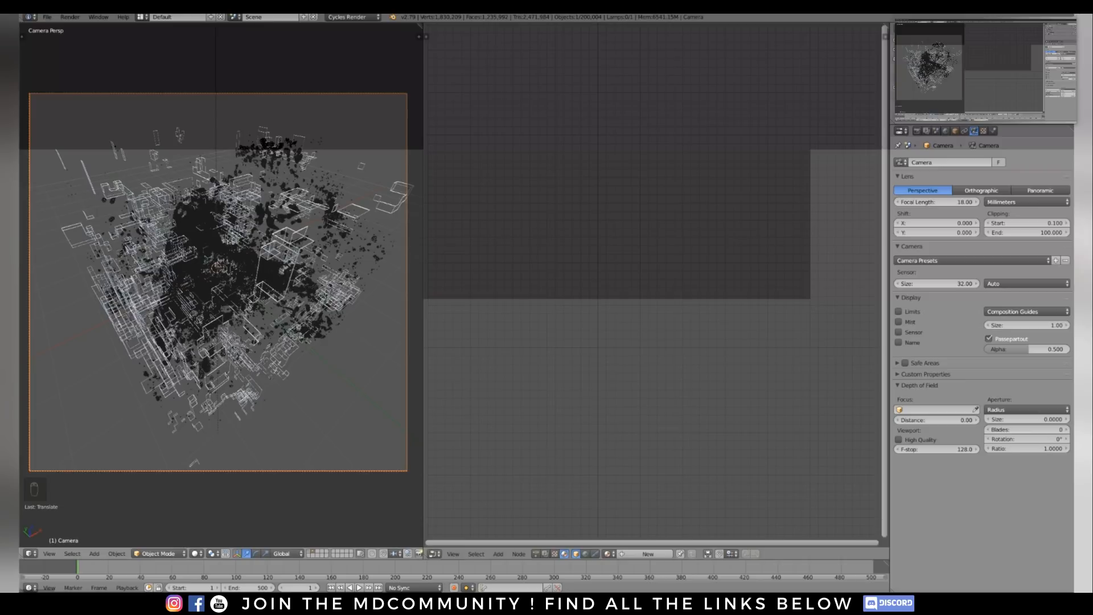
# Undo the camera changes back to the 85 mm framing
pyautogui.hotkey('ctrl', 'alt', 'z')
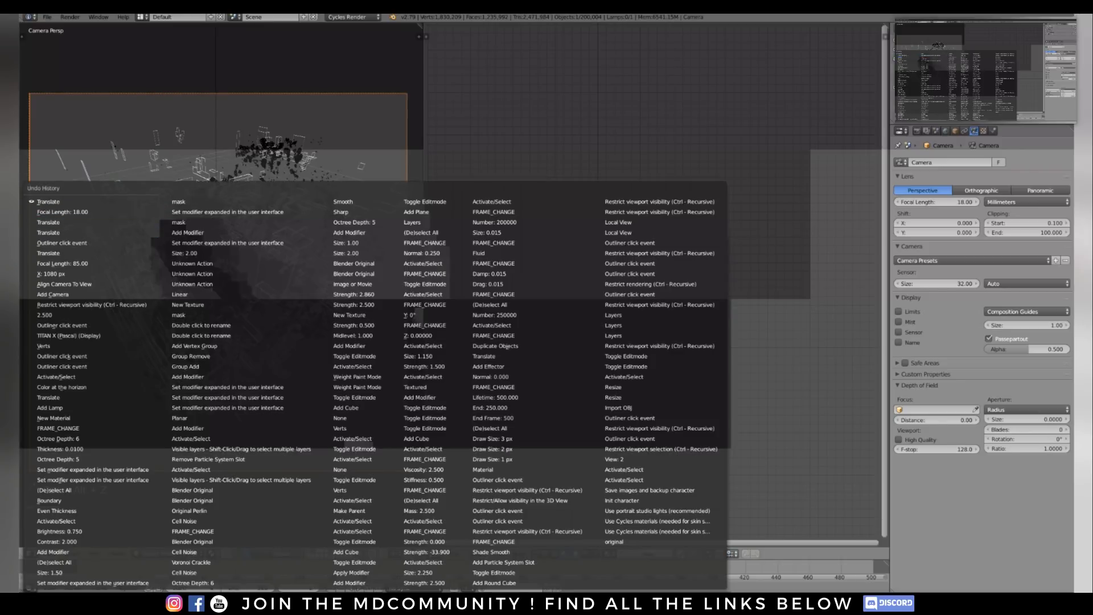
pyautogui.press('Return')
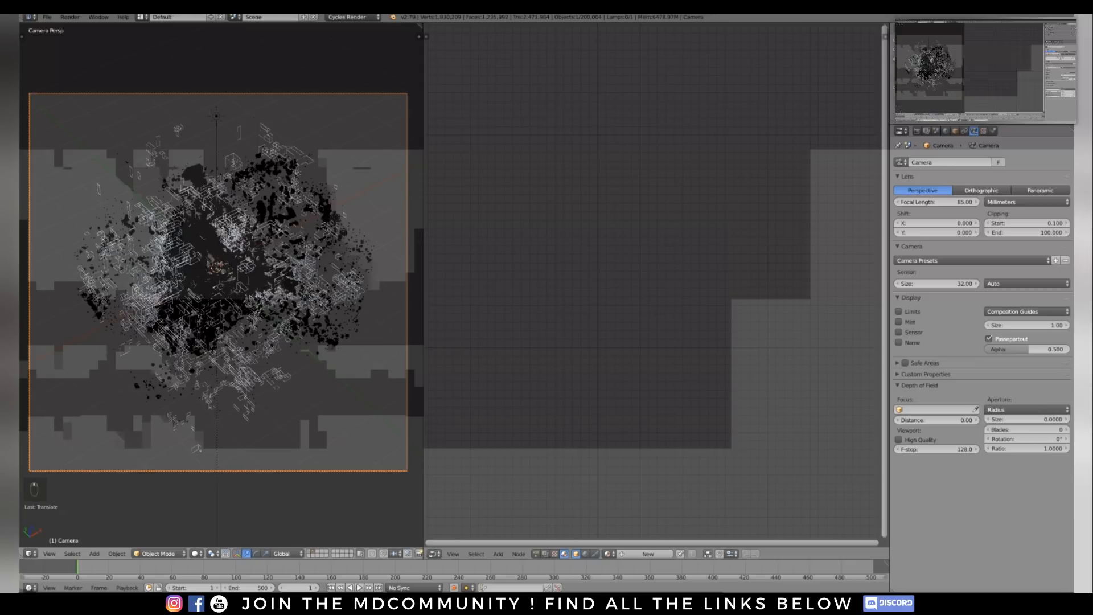
# Preview with Rendered shading, switch the wireframe object's Diffuse BSDF to a Principled BSDF and move it away from the Material Output
pyautogui.hotkey('shift', 'z')
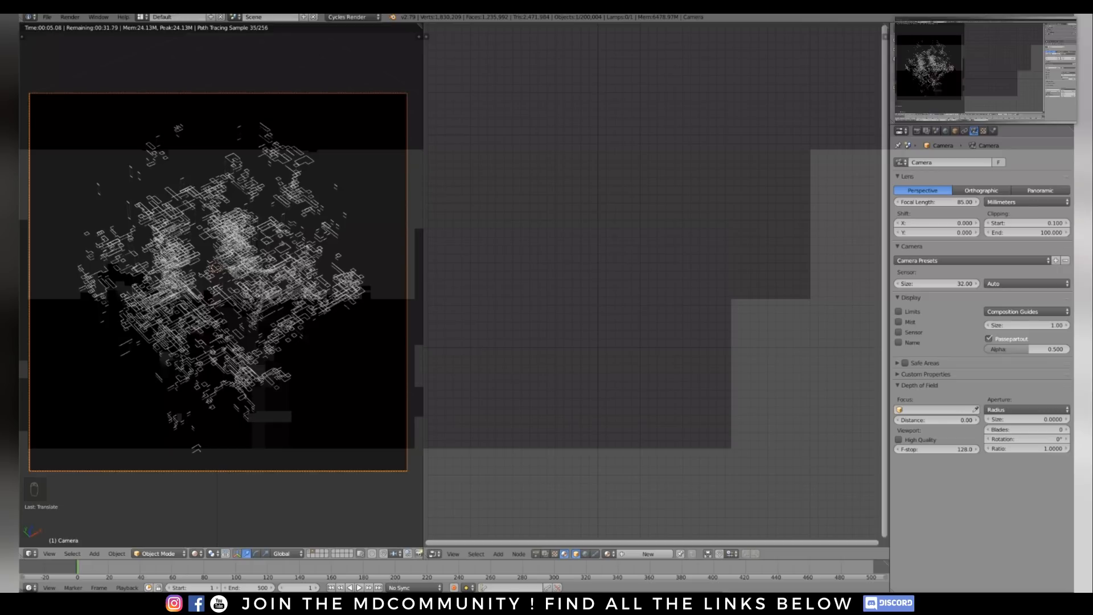
pyautogui.rightClick(228, 267)
pyautogui.press('Home')
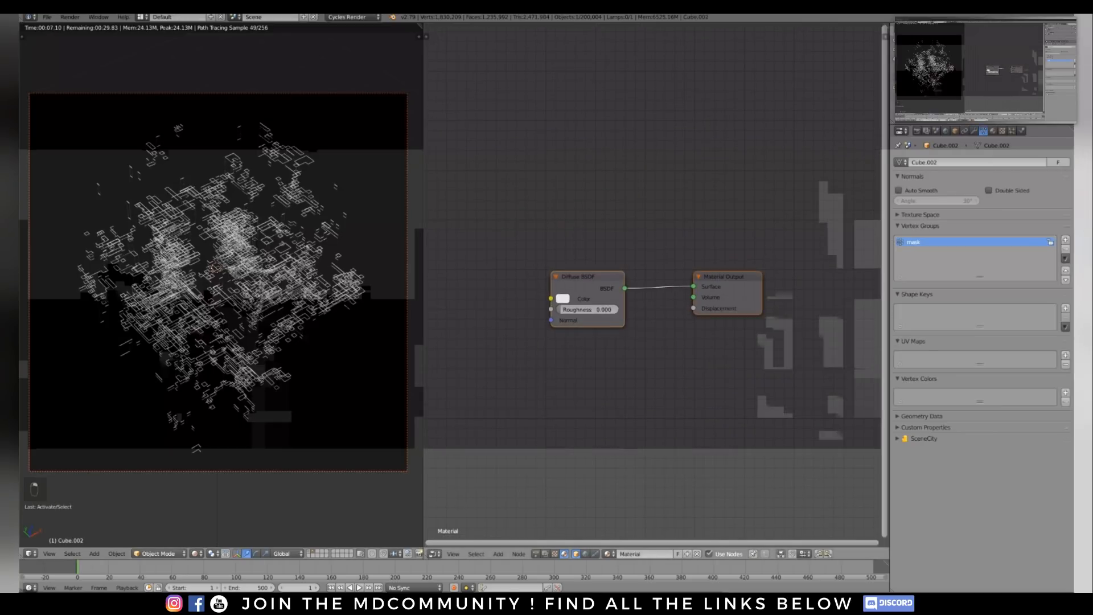
pyautogui.rightClick(618, 322)
pyautogui.hotkey('shift', 's')
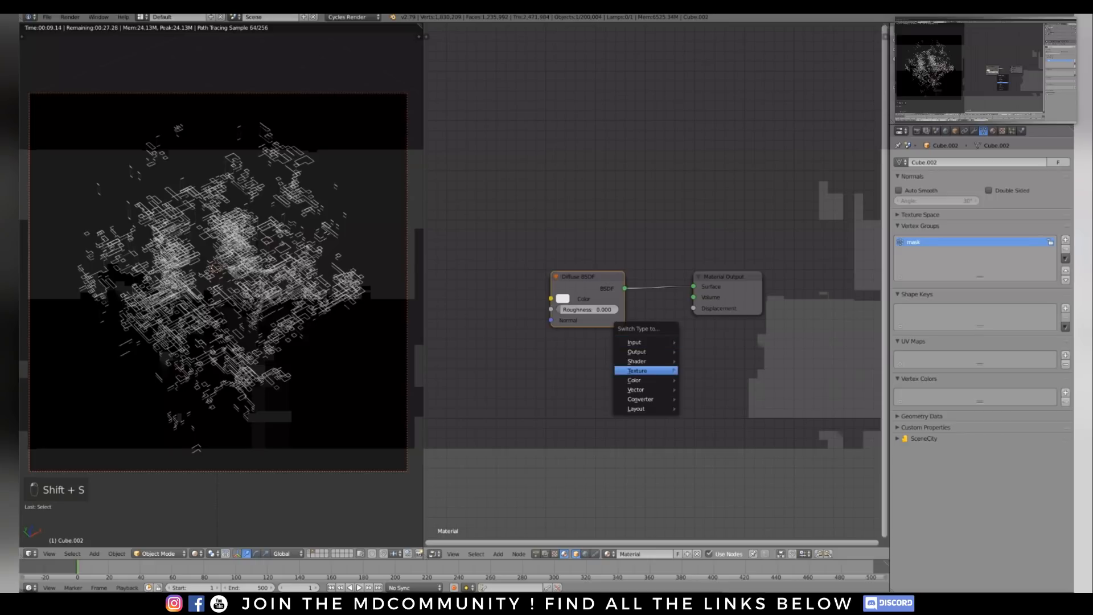
pyautogui.moveTo(636, 361)
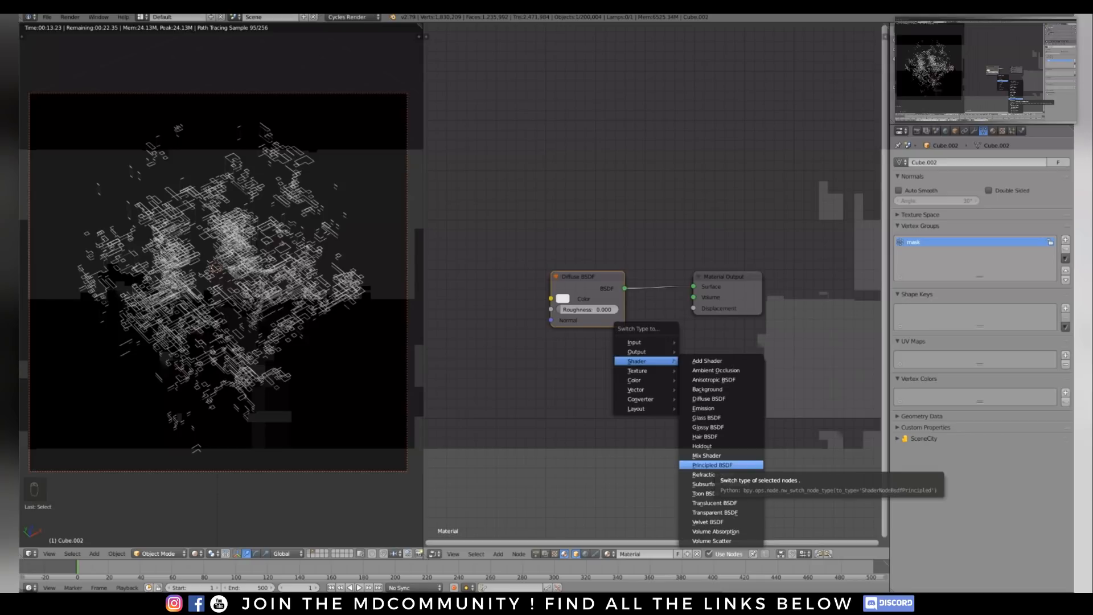
pyautogui.click(712, 465)
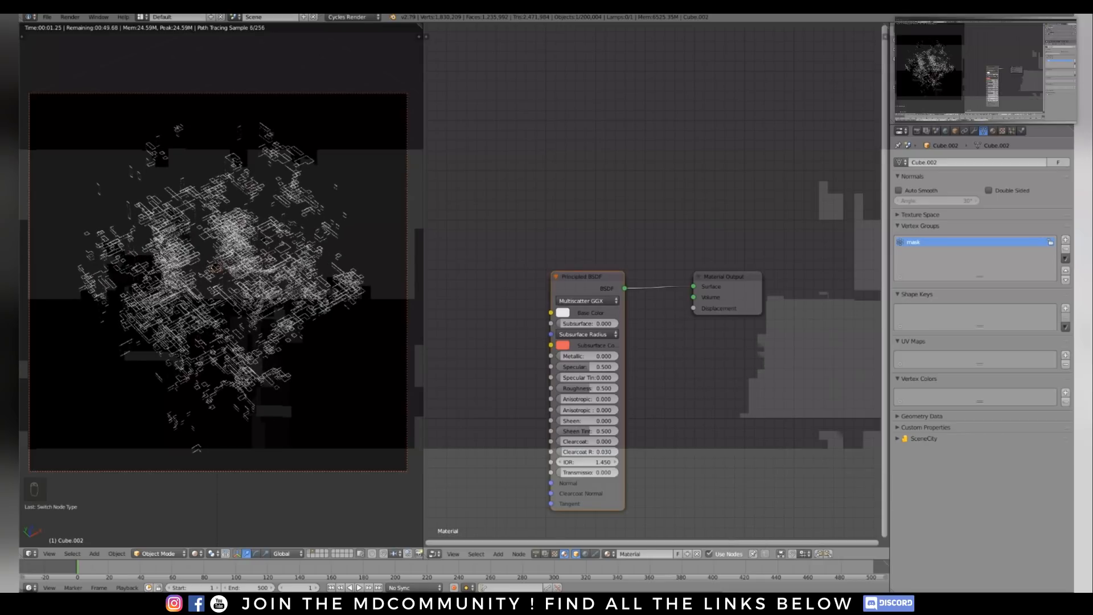
pyautogui.moveTo(552, 393); pyautogui.dragTo(502, 393)
pyautogui.moveTo(564, 276); pyautogui.dragTo(551, 247)
pyautogui.press('Home')
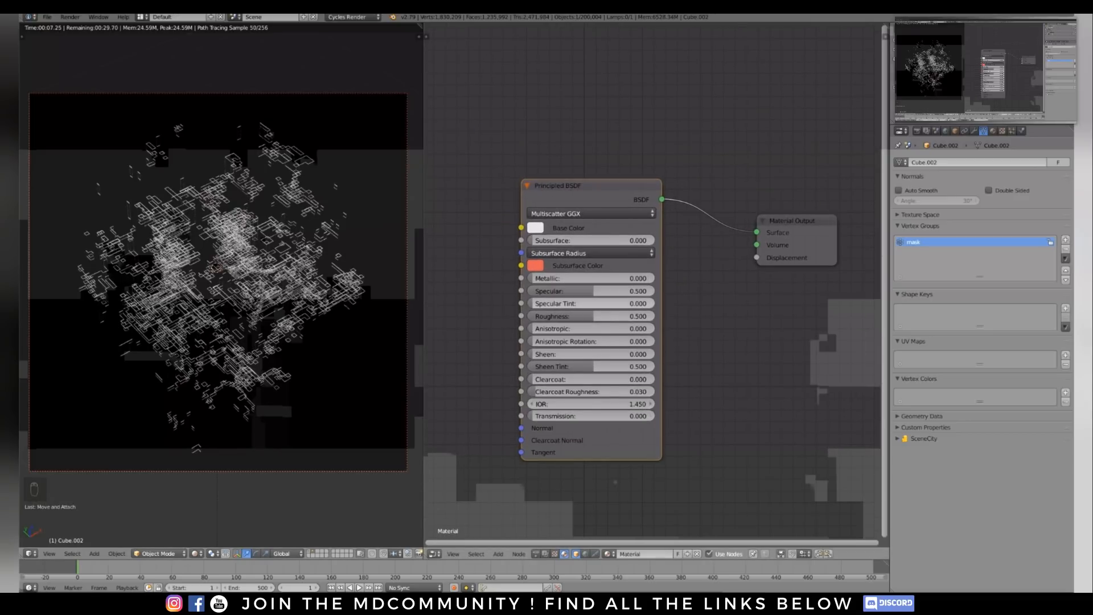
# Darken the Principled BSDF's base colour to near-black, with RGB values of 0.008
pyautogui.click(535, 228)
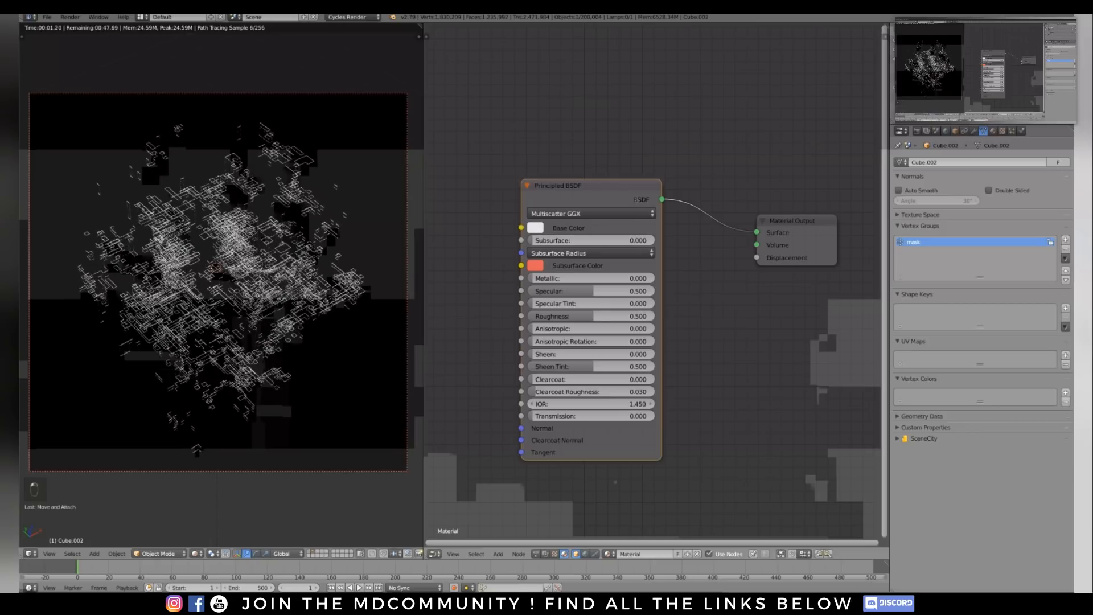
pyautogui.click(535, 228)
pyautogui.moveTo(627, 68); pyautogui.dragTo(627, 138)
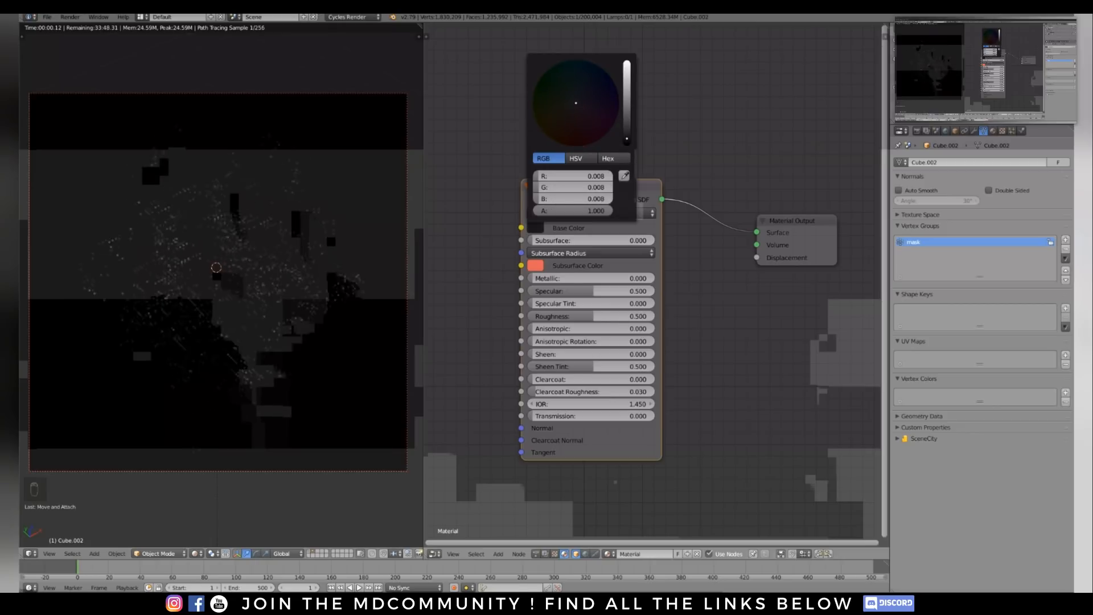
pyautogui.moveTo(635, 199); pyautogui.dragTo(633, 205, button='middle')
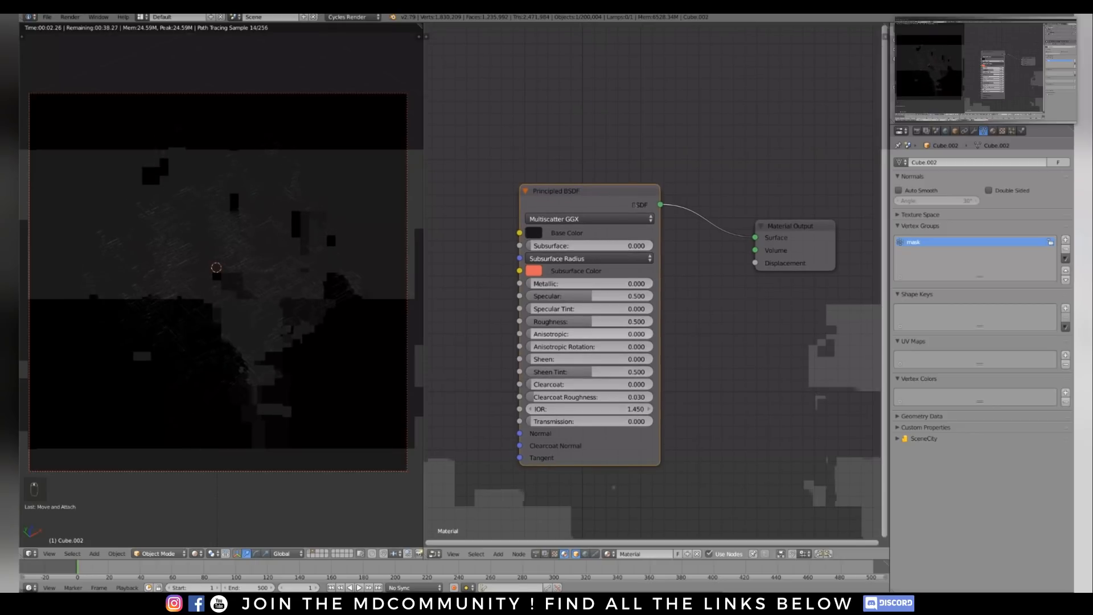
# Select the Sun lamp and set its emission strength to 3.5
pyautogui.click(934, 86)
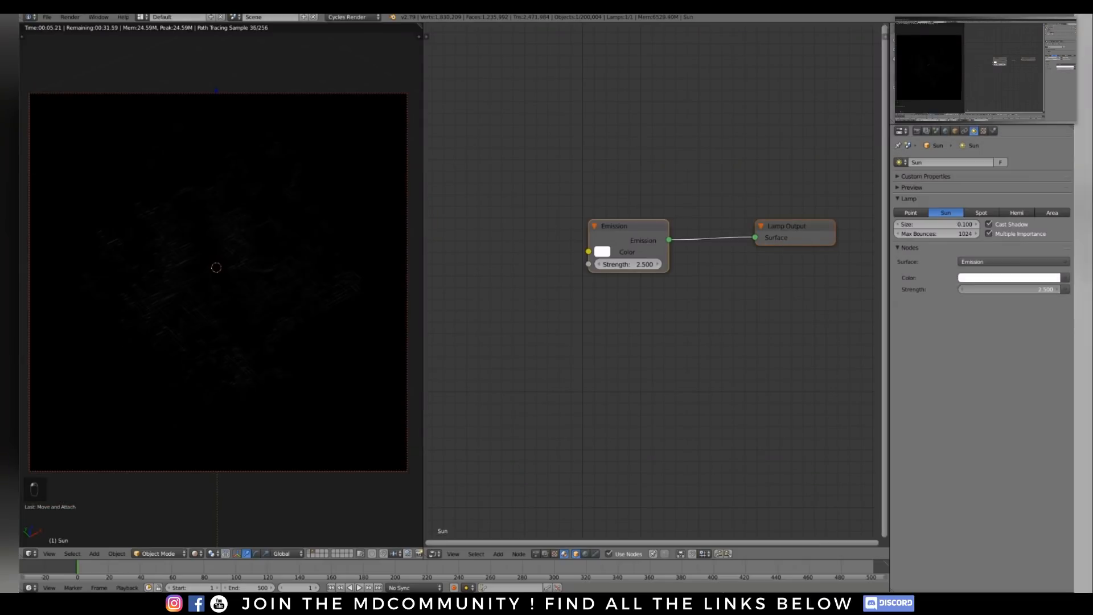
pyautogui.click(1009, 290)
pyautogui.press('BackSpace')
pyautogui.press('BackSpace')
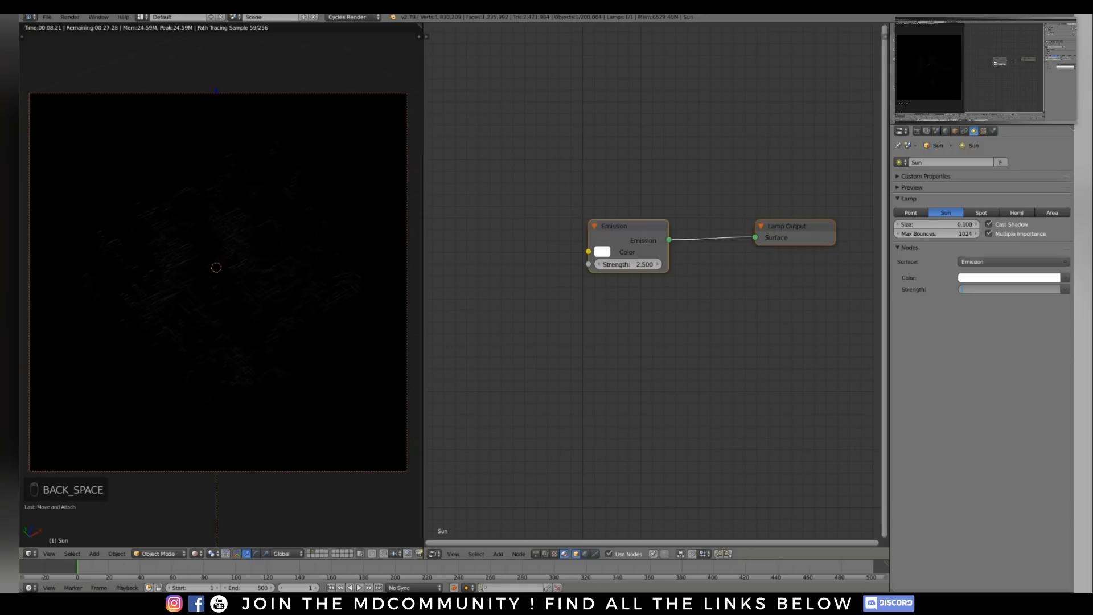
pyautogui.write('3.5')
pyautogui.press('Return')
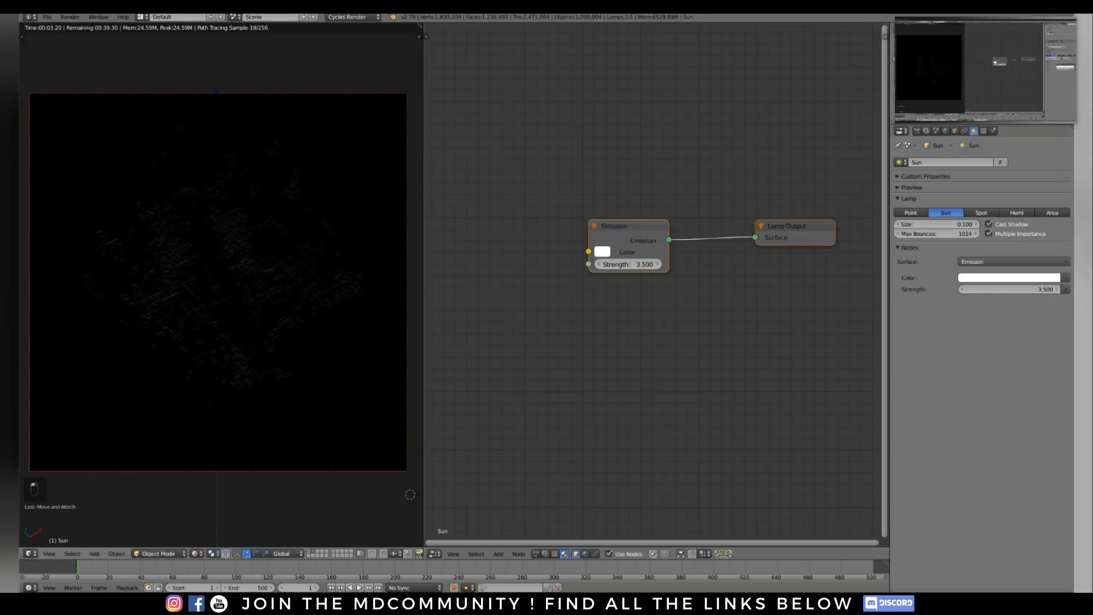
# Leave Rendered shading and shift the camera slightly in its local XY plane to recentre the structure
pyautogui.hotkey('shift', 'z')
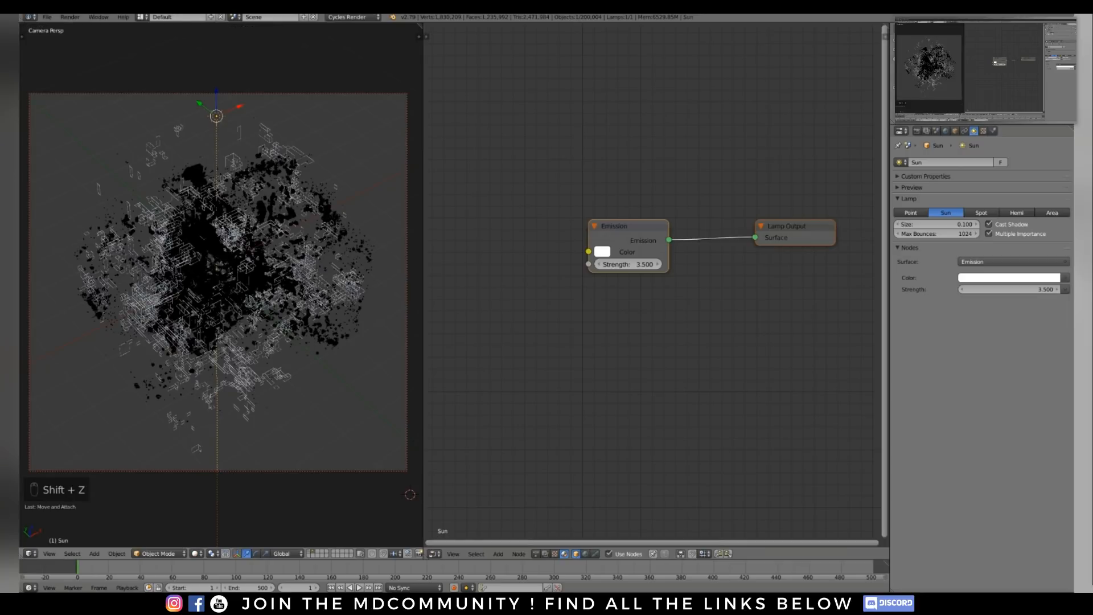
pyautogui.rightClick(407, 282)
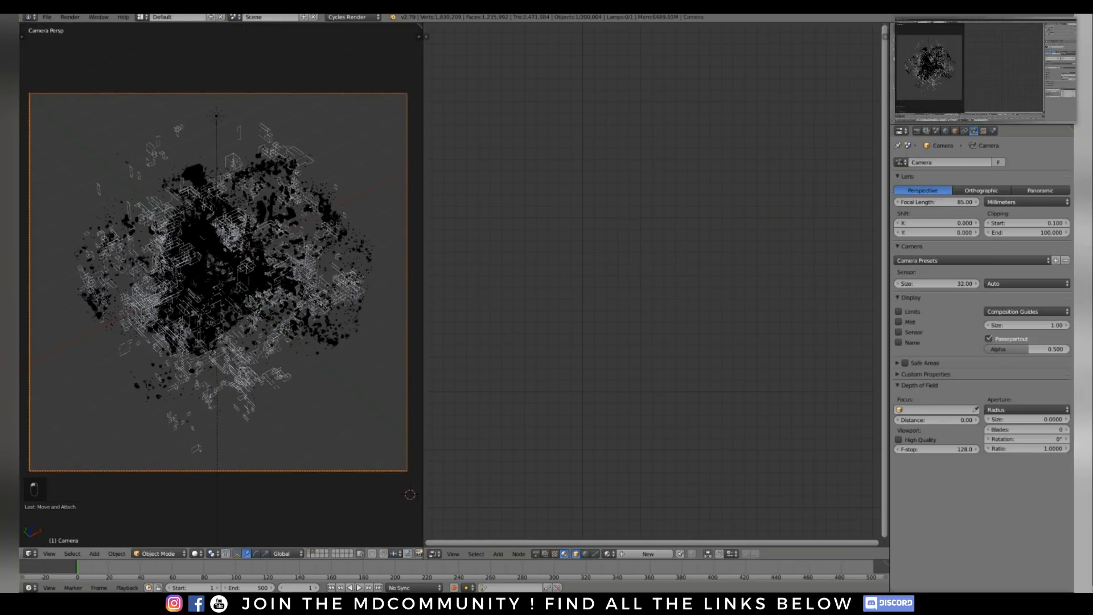
pyautogui.press('g')
pyautogui.hotkey('shift', 'z')
pyautogui.hotkey('shift', 'z')
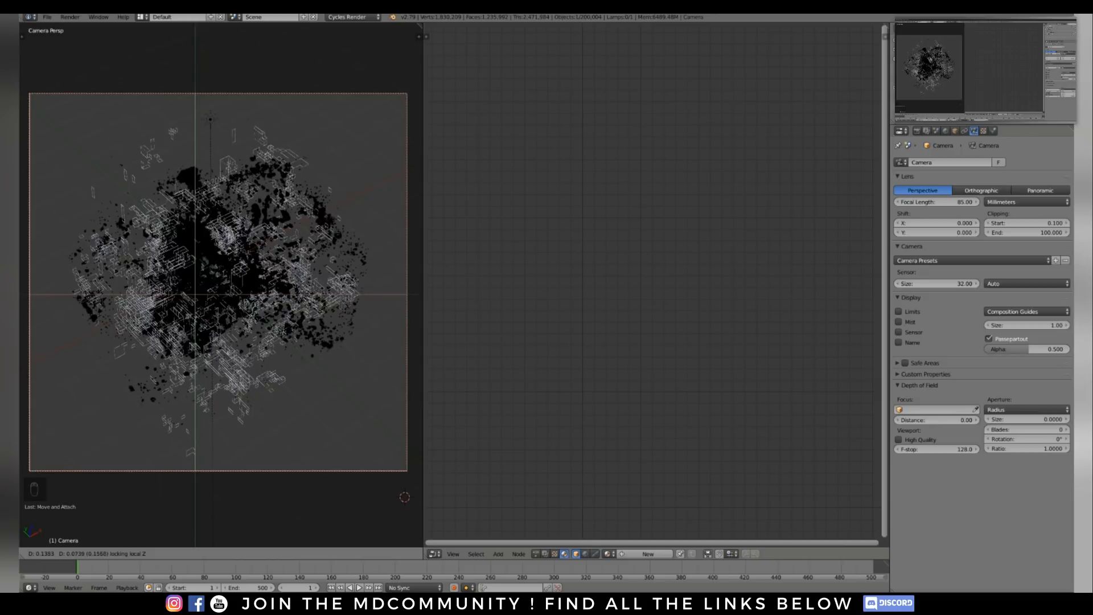
pyautogui.press('Return')
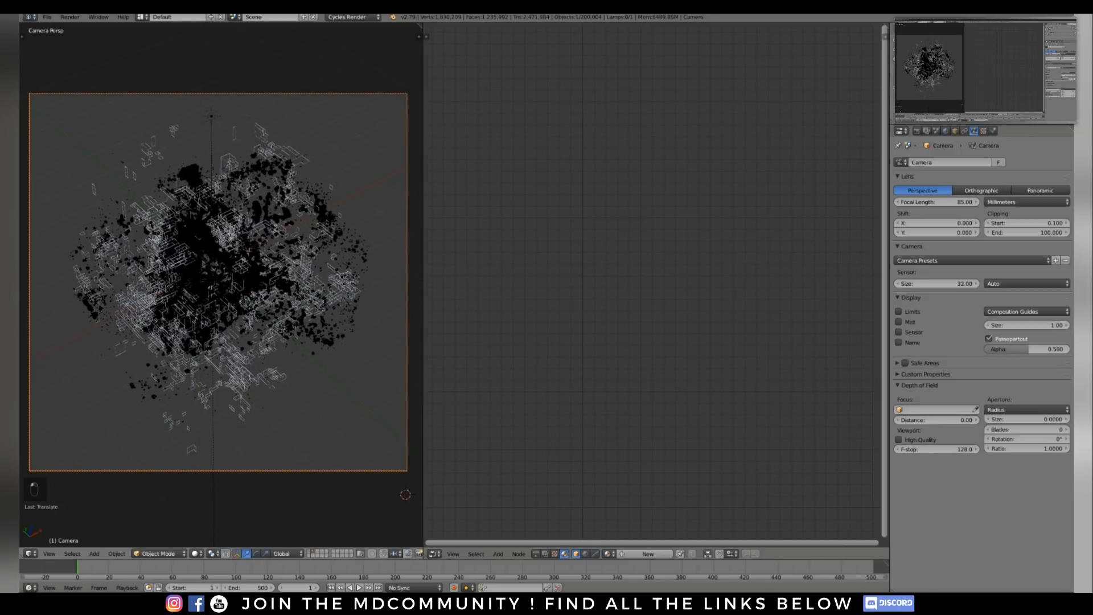
# Resume the rendered preview in the camera view and change the node editor to a 3D View showing the structure up close
pyautogui.hotkey('shift', 'z')
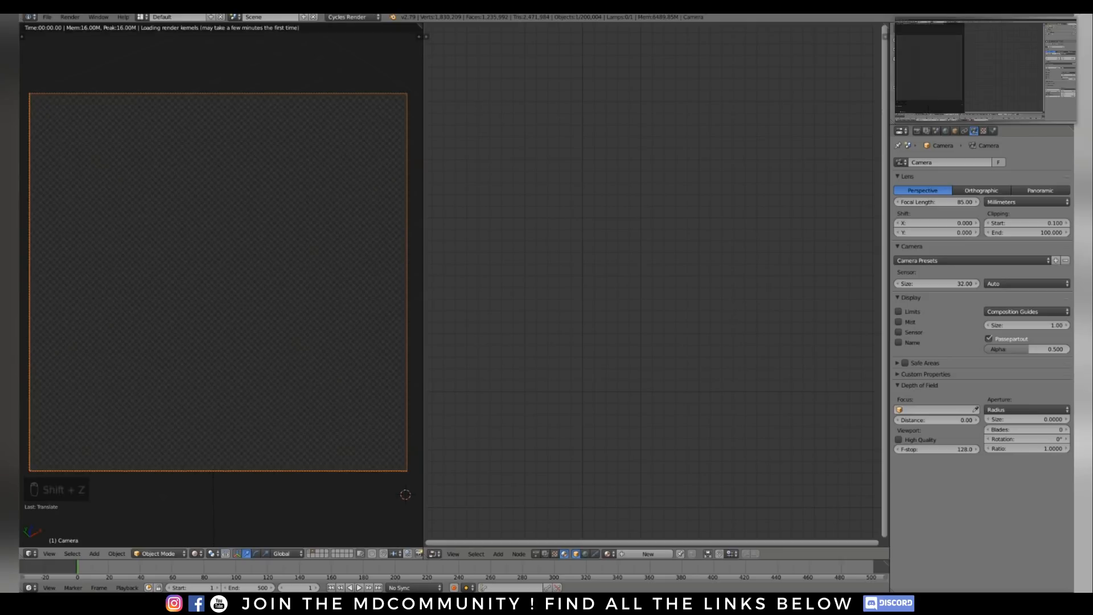
pyautogui.hotkey('shift', 'F5')
pyautogui.moveTo(657, 285); pyautogui.dragTo(507, 393, button='middle')
pyautogui.scroll(5, 643, 310)
pyautogui.click(233, 237)
pyautogui.moveTo(657, 284)
pyautogui.mouseDown(button='middle')
pyautogui.moveTo(606, 268)
pyautogui.moveTo(640, 282)
pyautogui.mouseUp(button='middle')
pyautogui.scroll(1, 657, 285)
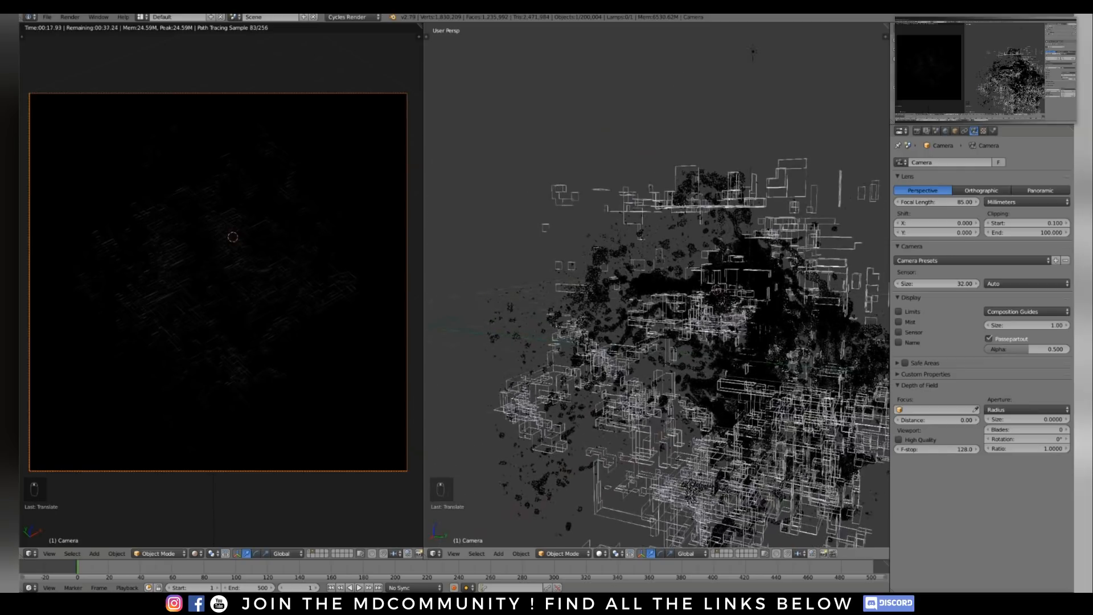
# Look through the camera in the second viewport, sample its depth-of-field distance at 24.88 on the structure and set the aperture radius size to 0.5
pyautogui.press('KP_0')
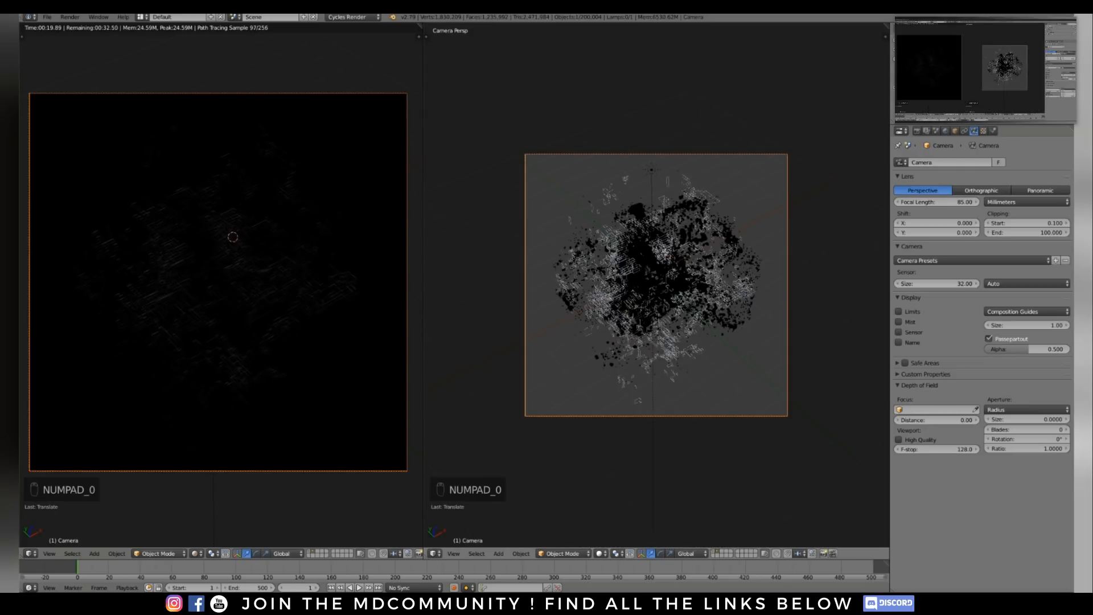
pyautogui.press('e')
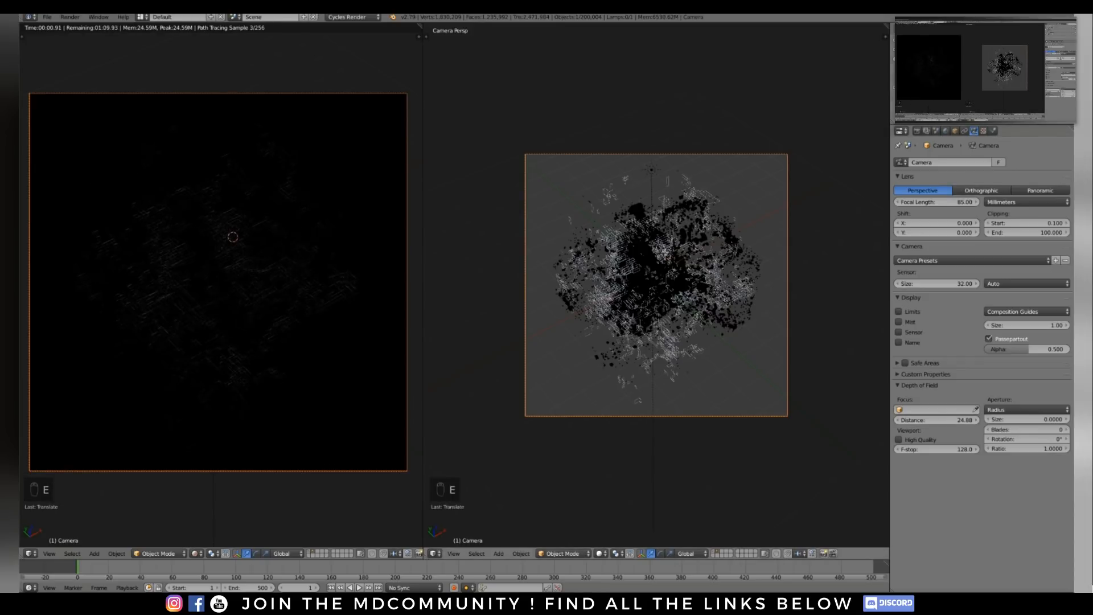
pyautogui.click(1026, 419)
pyautogui.press('BackSpace')
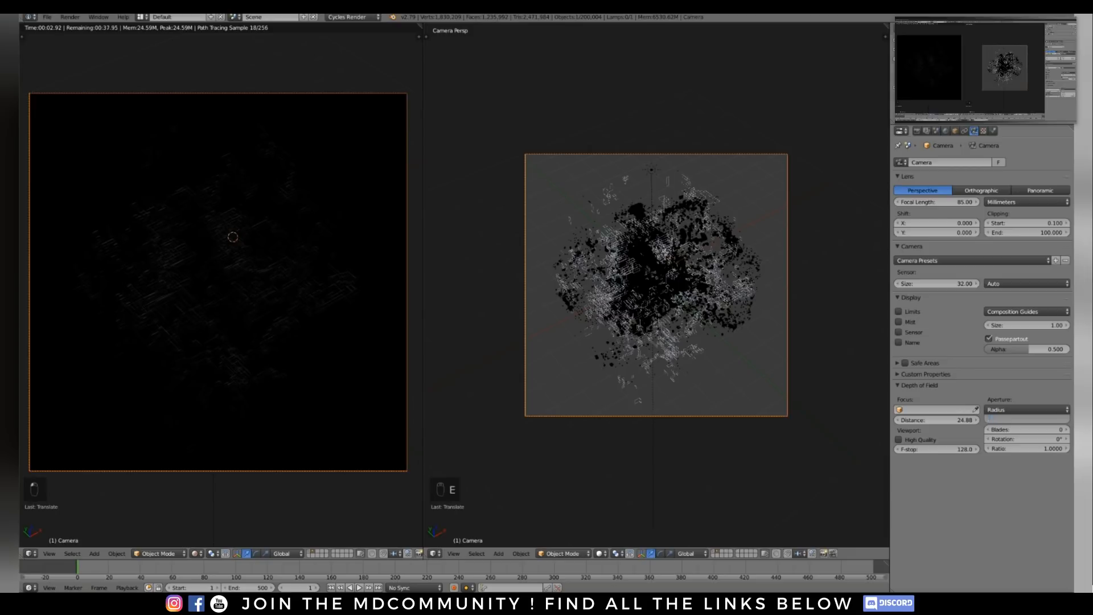
pyautogui.write('.5')
pyautogui.press('Return')
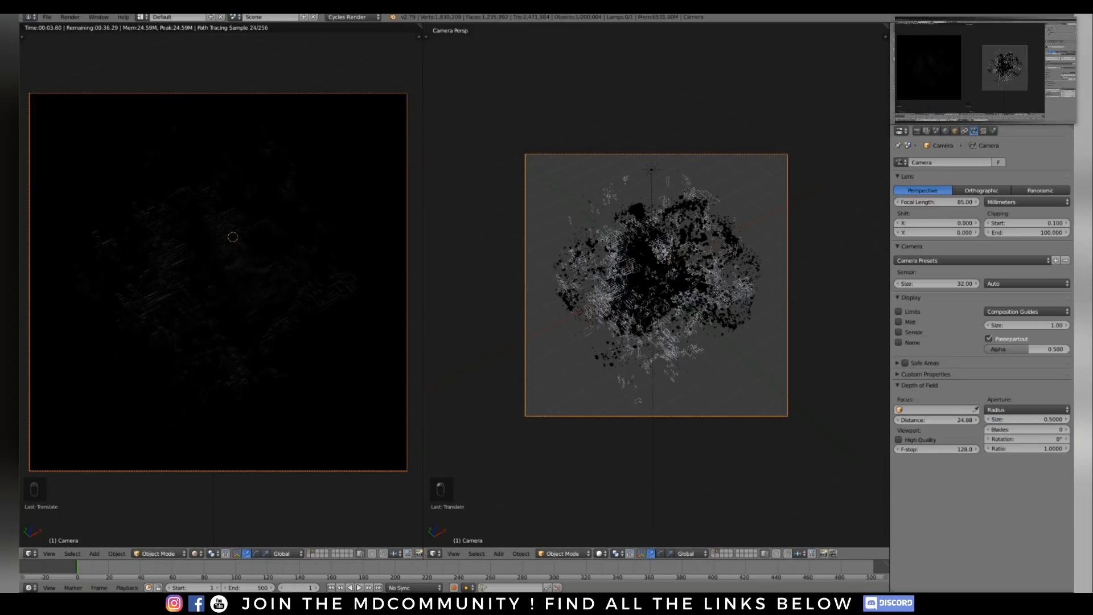
# Brighten the world background colour to pure white, with RGB values of 1.000
pyautogui.click(945, 131)
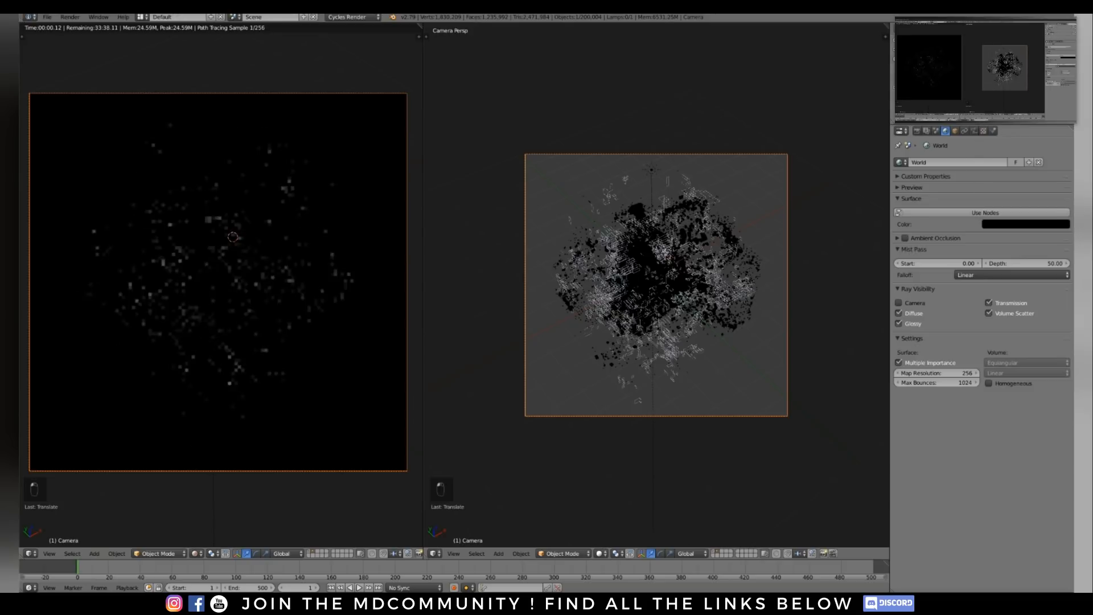
pyautogui.click(1025, 223)
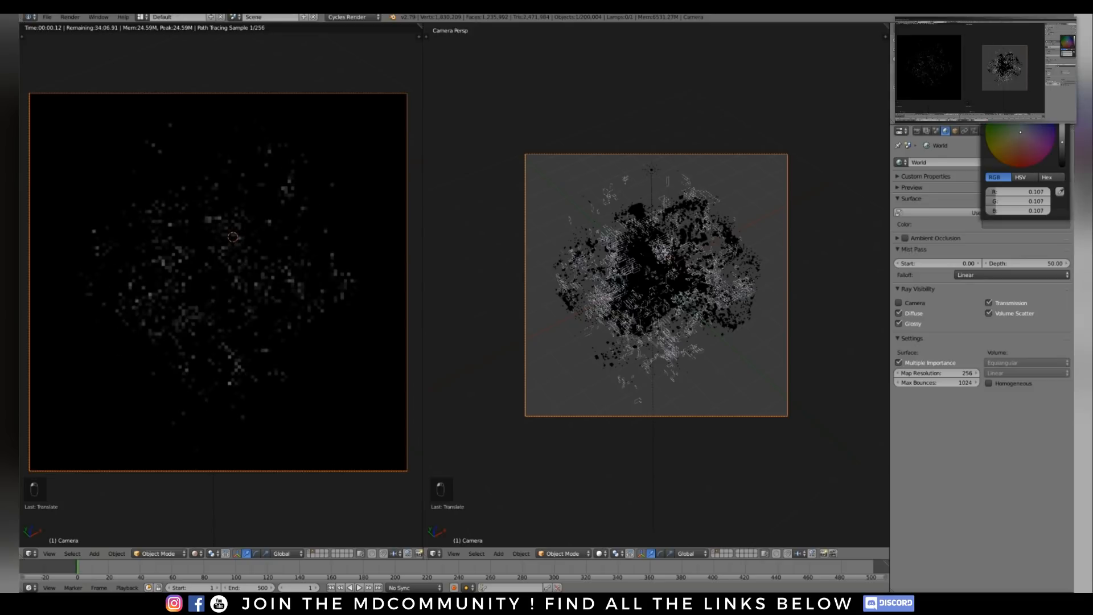
pyautogui.moveTo(1062, 142); pyautogui.dragTo(1062, 126)
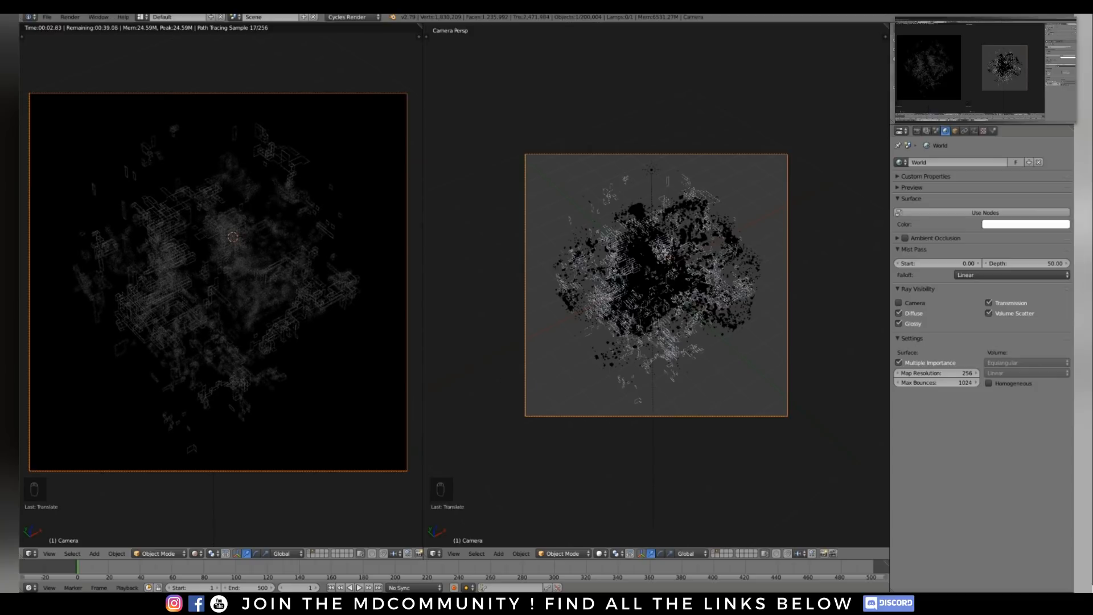
pyautogui.scroll(3, 222, 285)
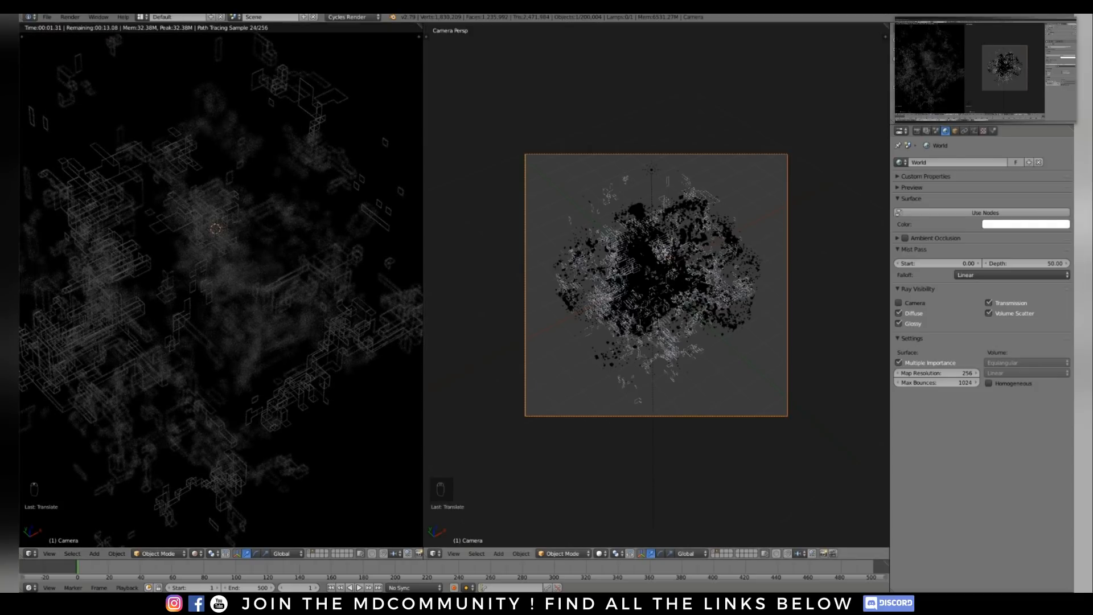
# Select the blocky wireframe object, set its Wireframe modifier thickness to 0.025 and leave Rendered shading
pyautogui.rightClick(740, 289)
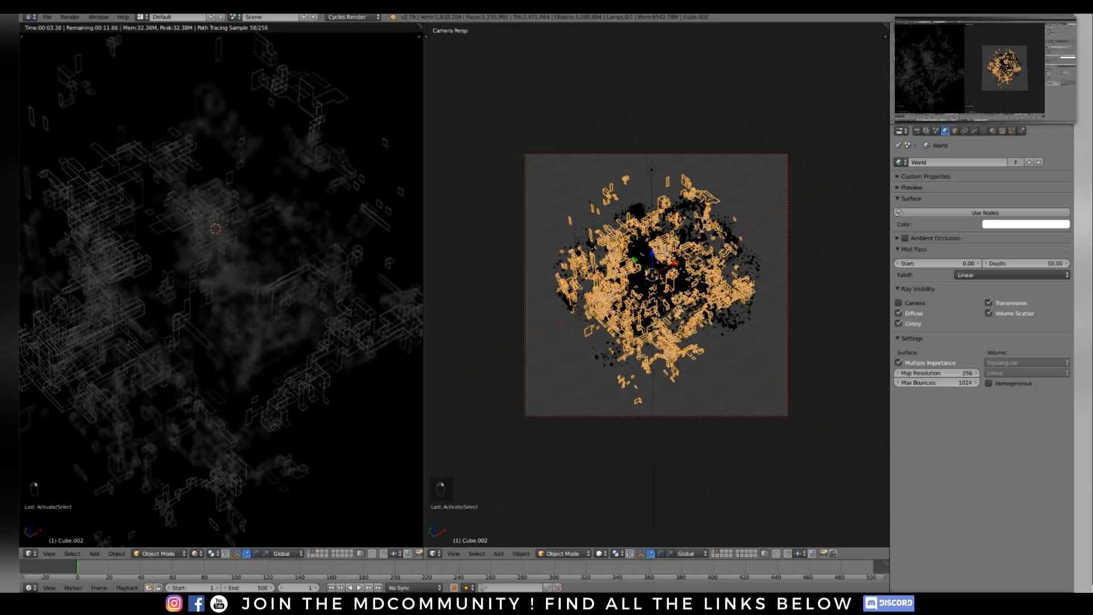
pyautogui.click(973, 130)
pyautogui.doubleClick(938, 352)
pyautogui.write('.025')
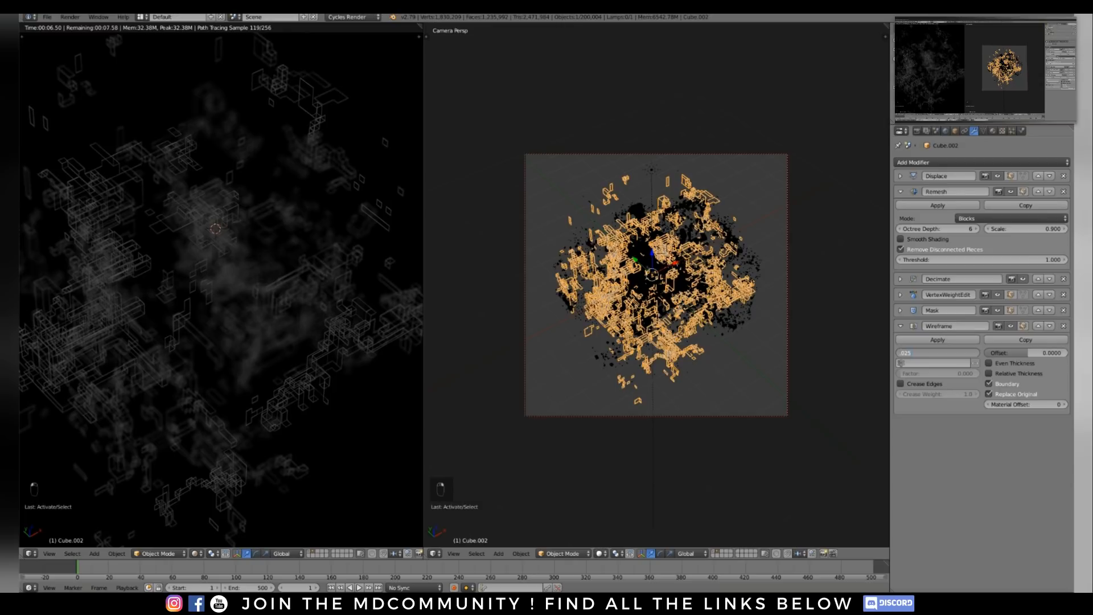
pyautogui.press('Return')
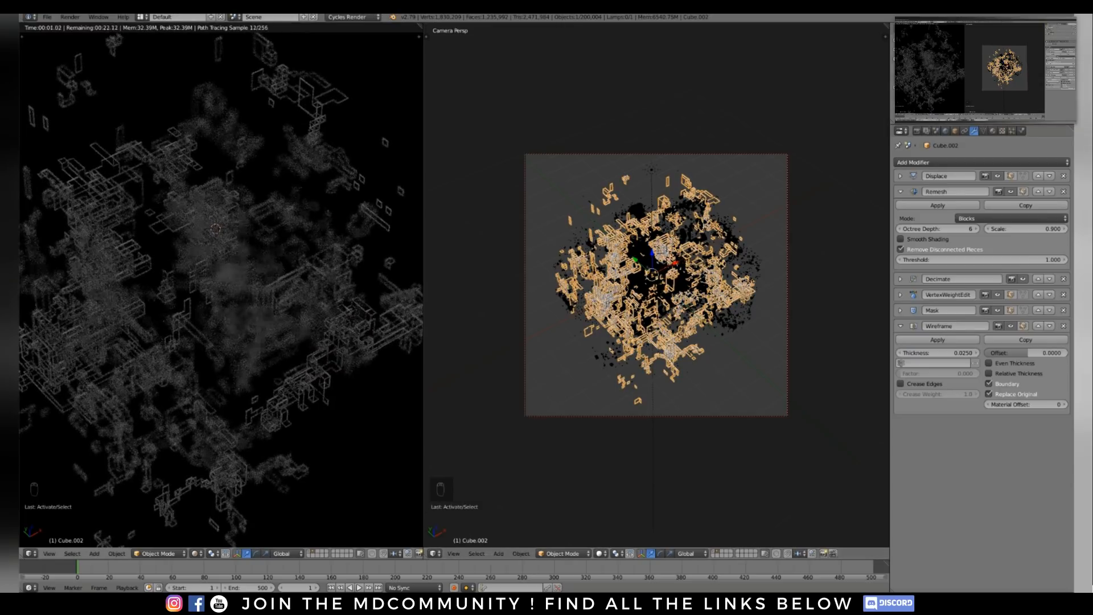
pyautogui.keyDown('shift'); pyautogui.moveTo(216, 229); pyautogui.dragTo(254, 207, button='middle'); pyautogui.keyUp('shift')
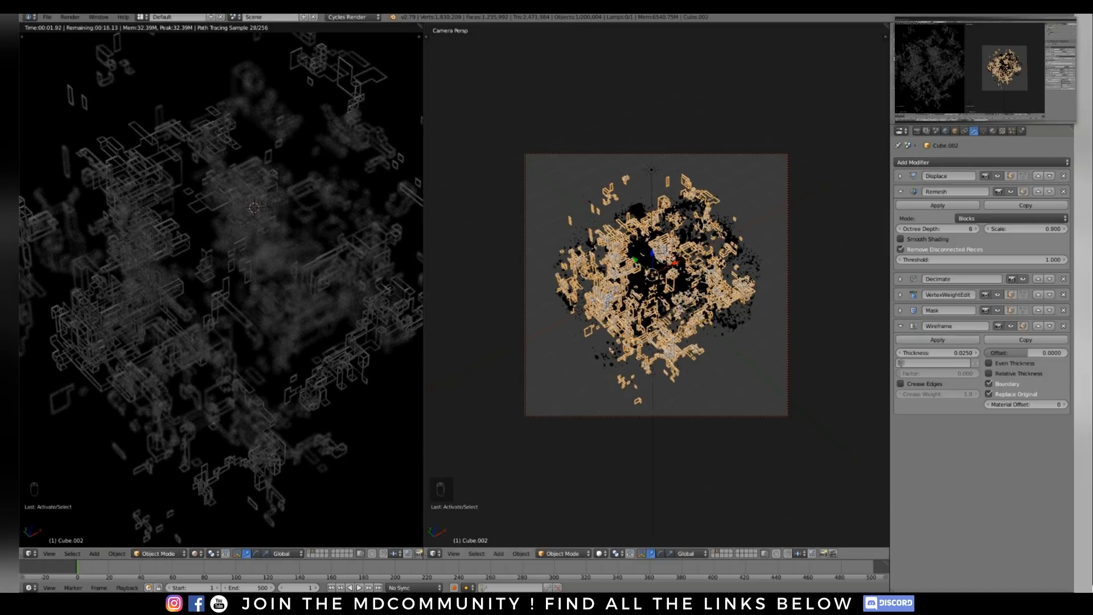
pyautogui.hotkey('shift', 'z')
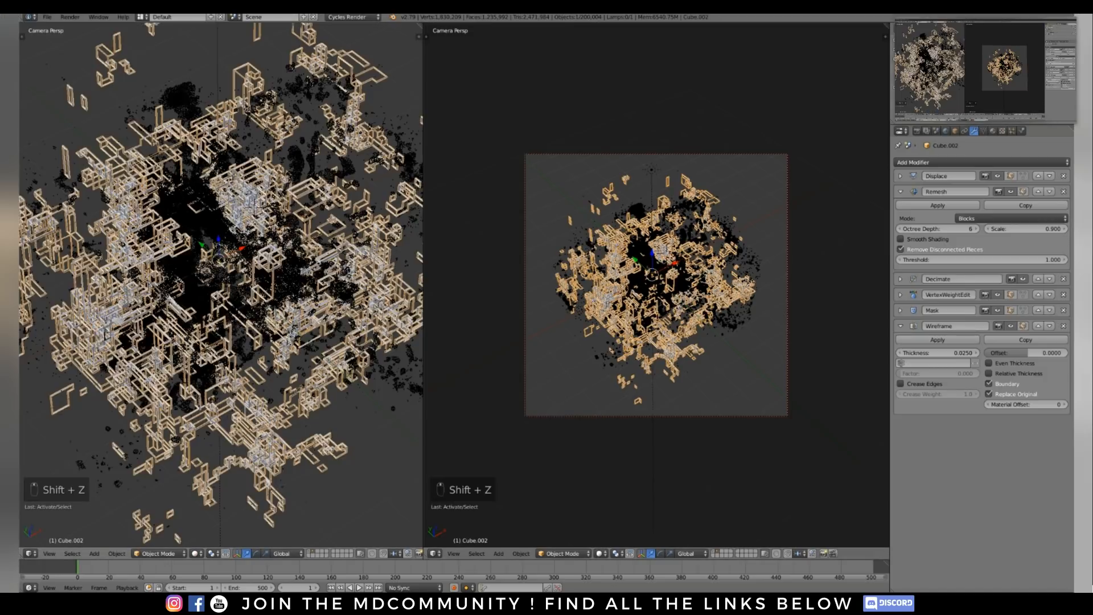
pyautogui.press('F12')
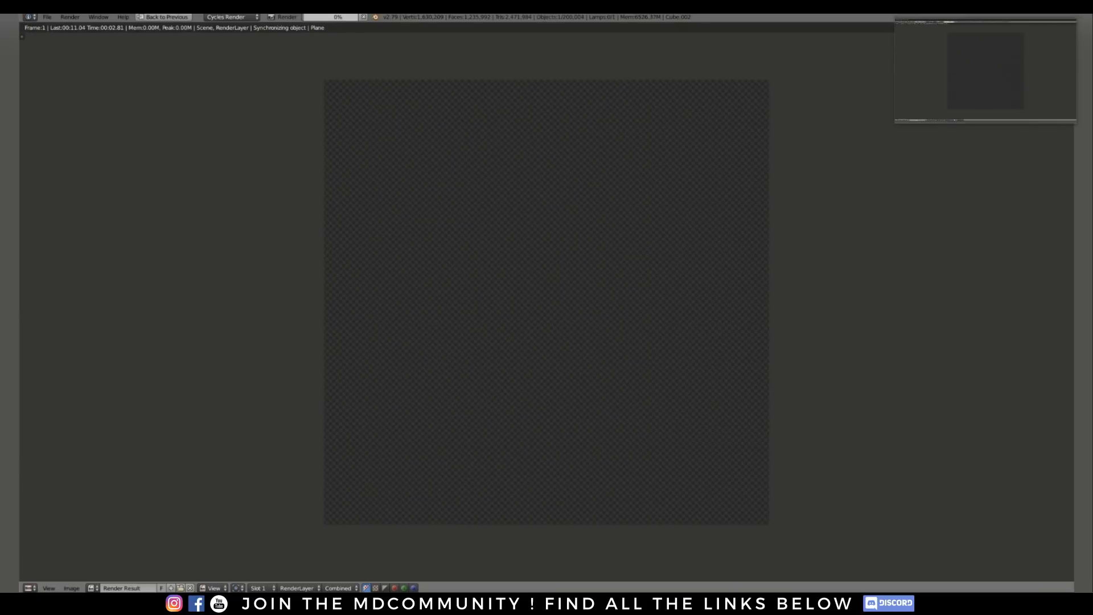
pyautogui.press('Escape')
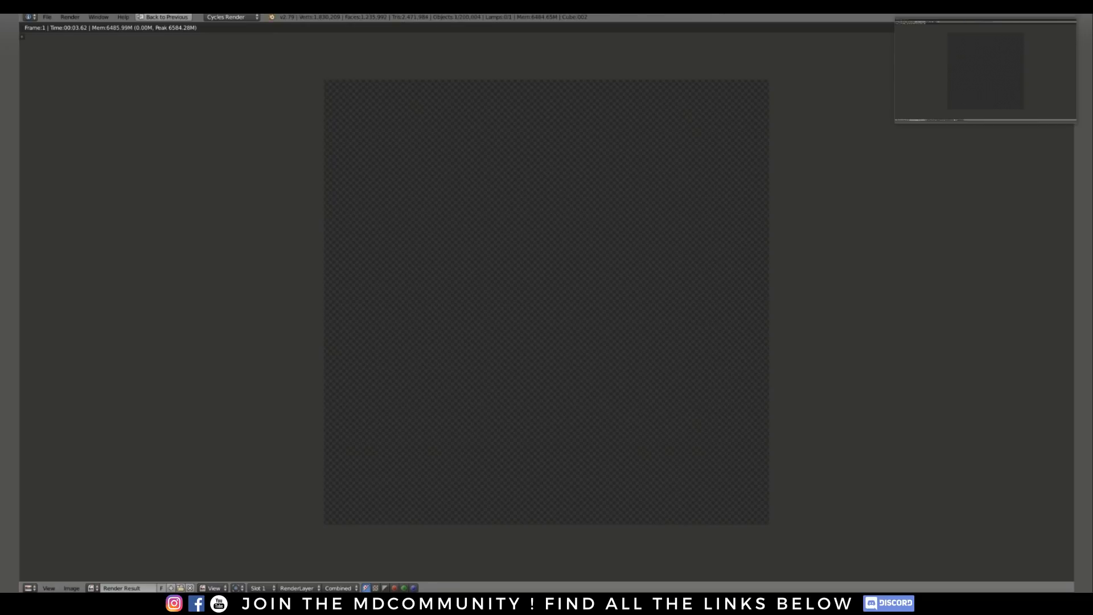
pyautogui.press('Escape')
# Darken the world background colour to black, render the frame and return to the viewports after reviewing it
pyautogui.click(946, 131)
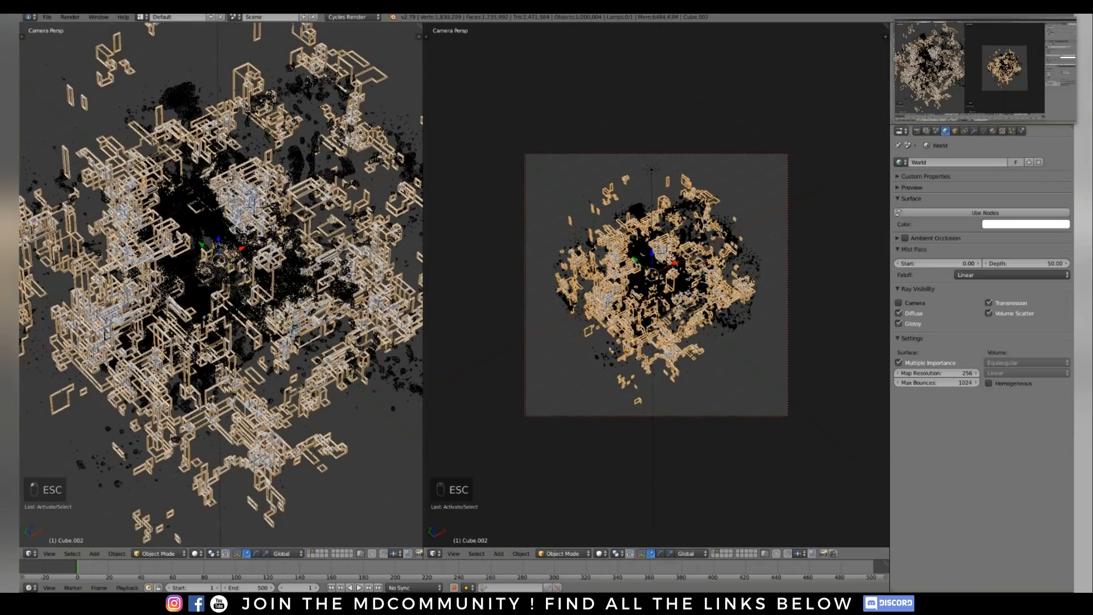
pyautogui.click(1026, 224)
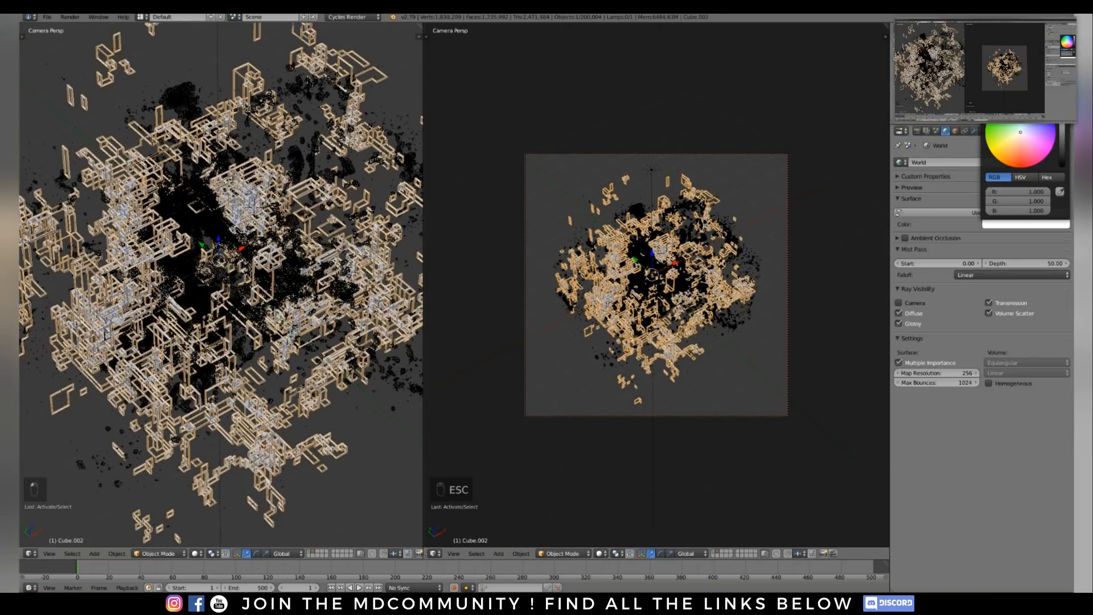
pyautogui.moveTo(1062, 127); pyautogui.dragTo(1062, 165)
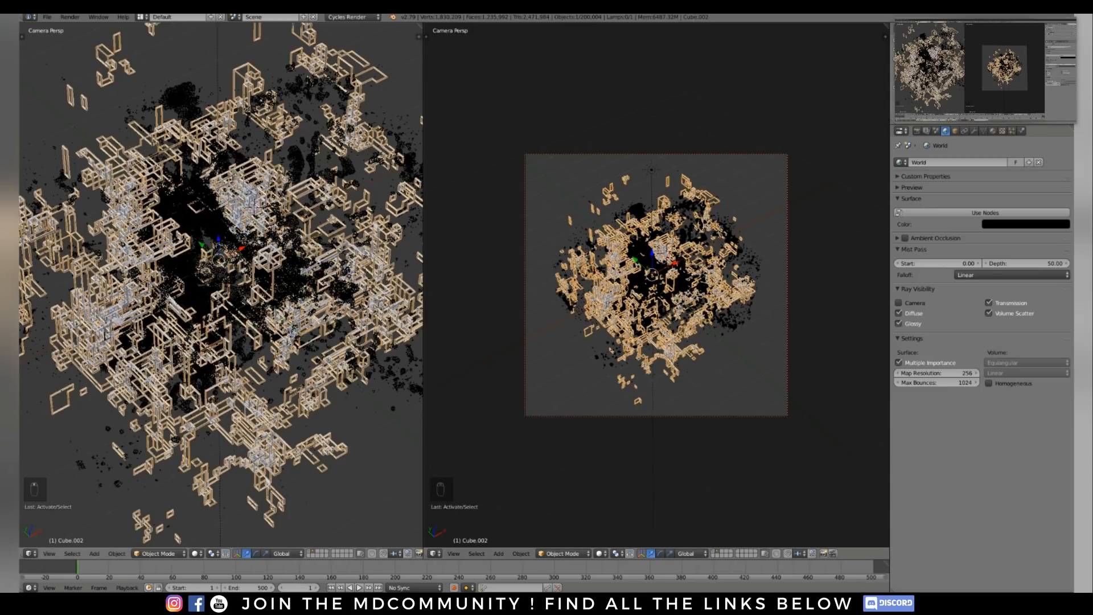
pyautogui.press('F12')
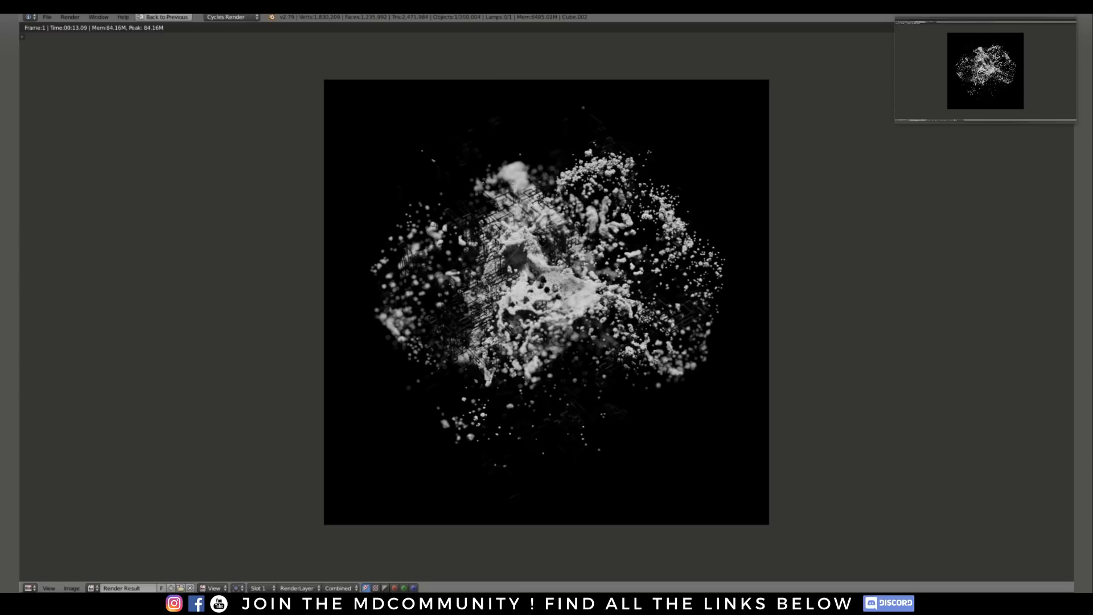
pyautogui.press('n')
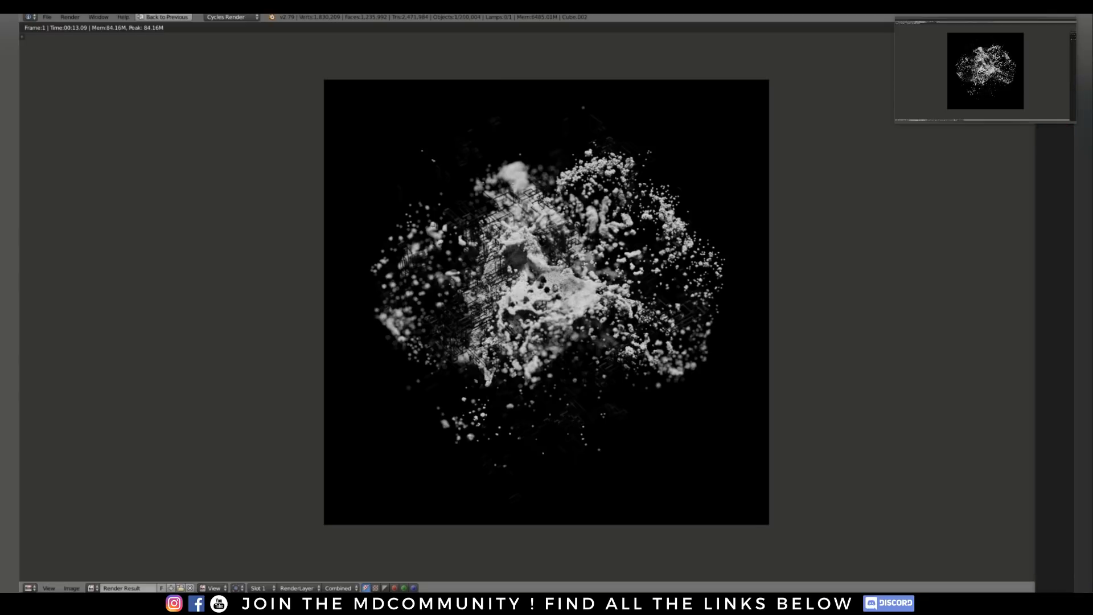
pyautogui.press('n')
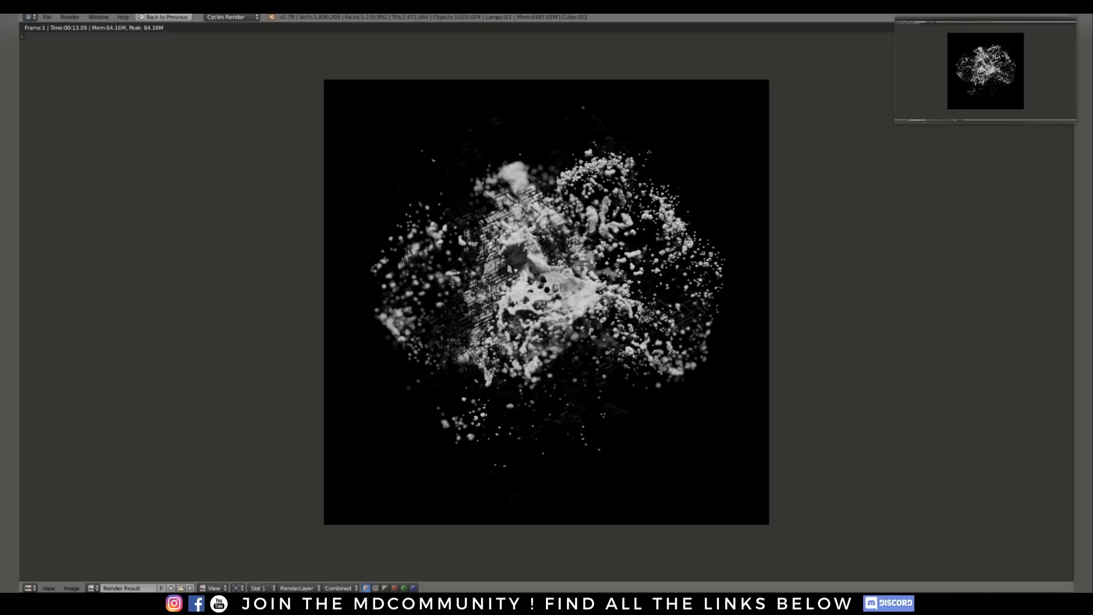
pyautogui.press('Escape')
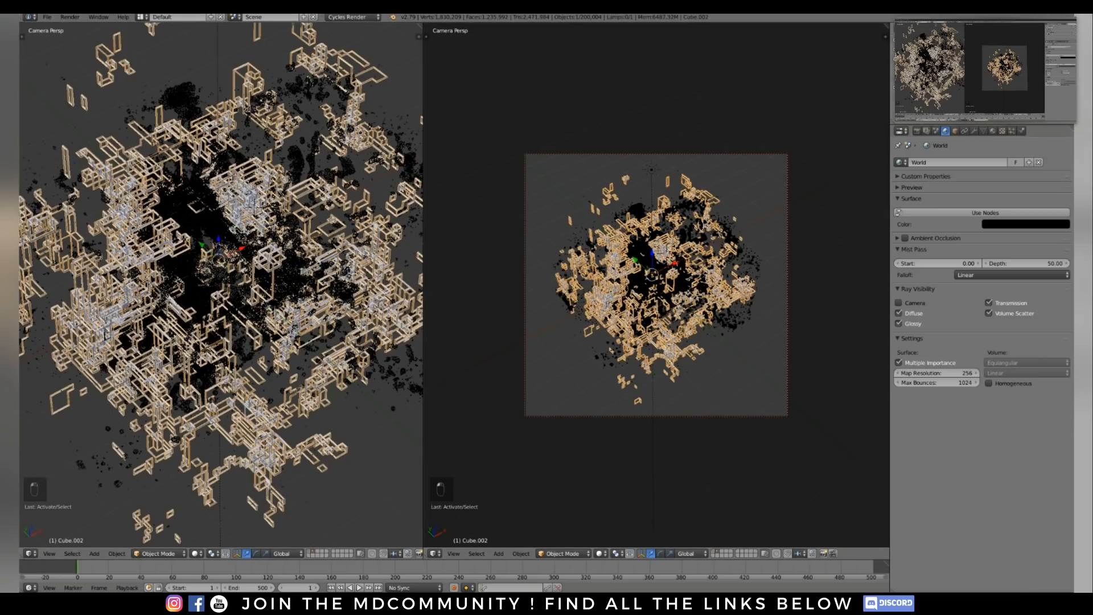
# Set the Wireframe modifier thickness to 0.05, render the frame again and return to the viewports
pyautogui.click(974, 131)
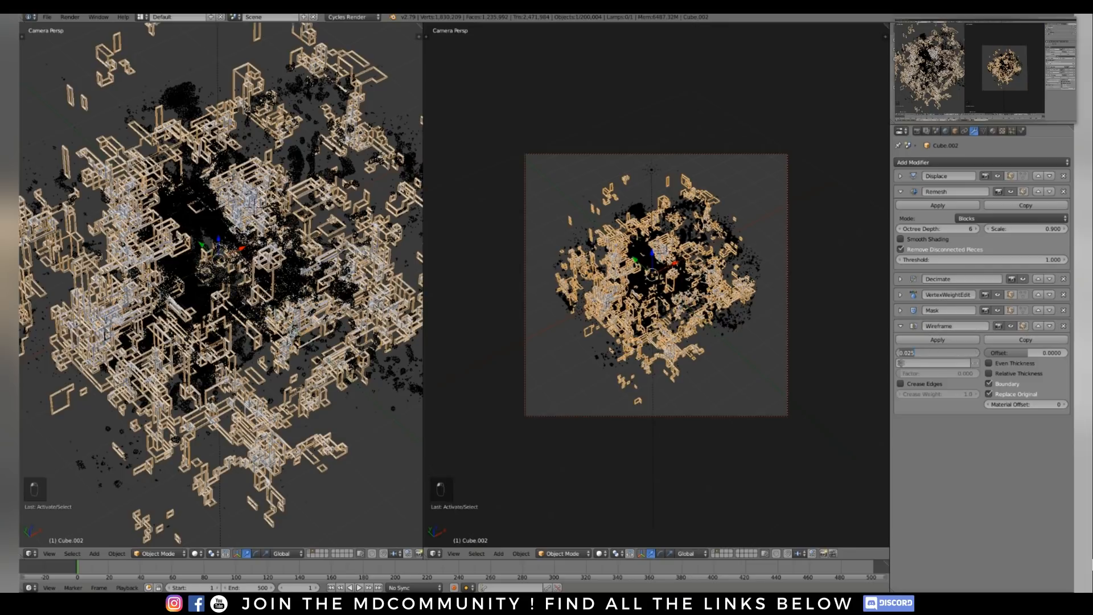
pyautogui.write('.05')
pyautogui.press('Return')
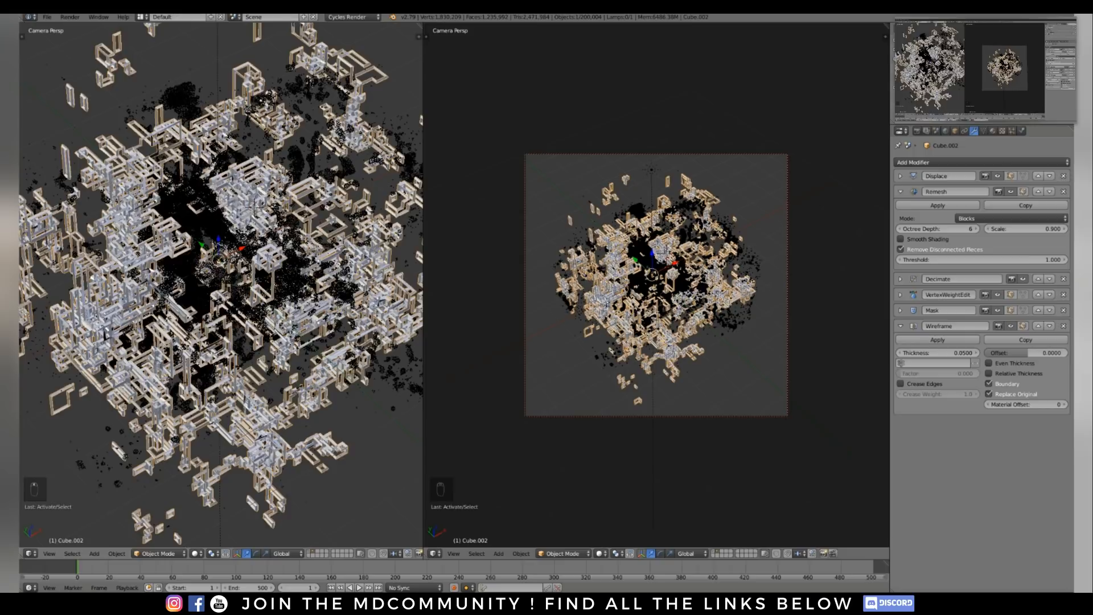
pyautogui.press('F12')
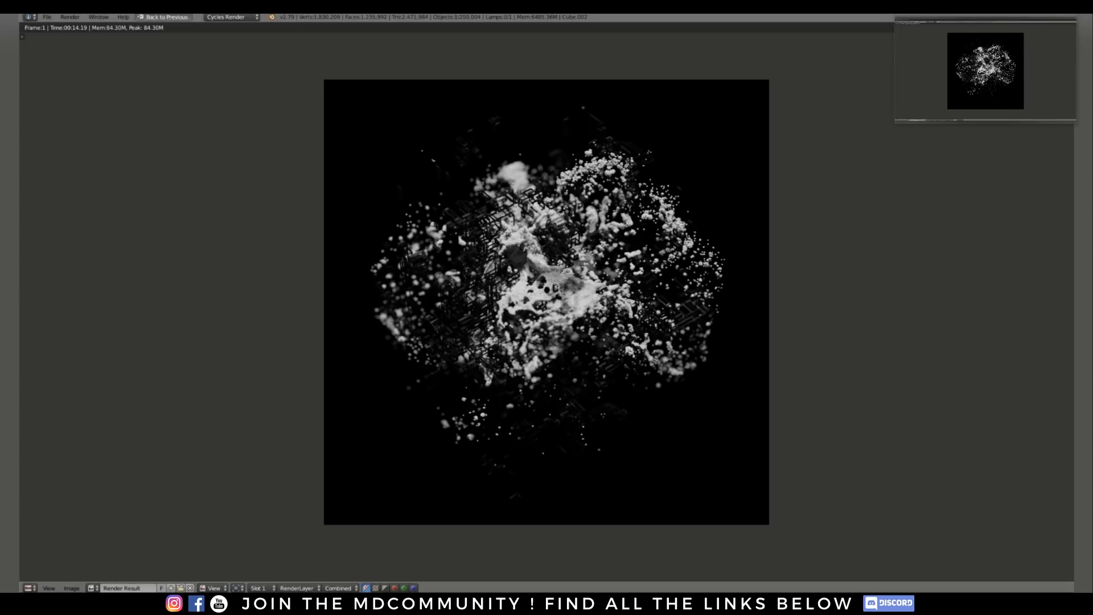
pyautogui.press('Escape')
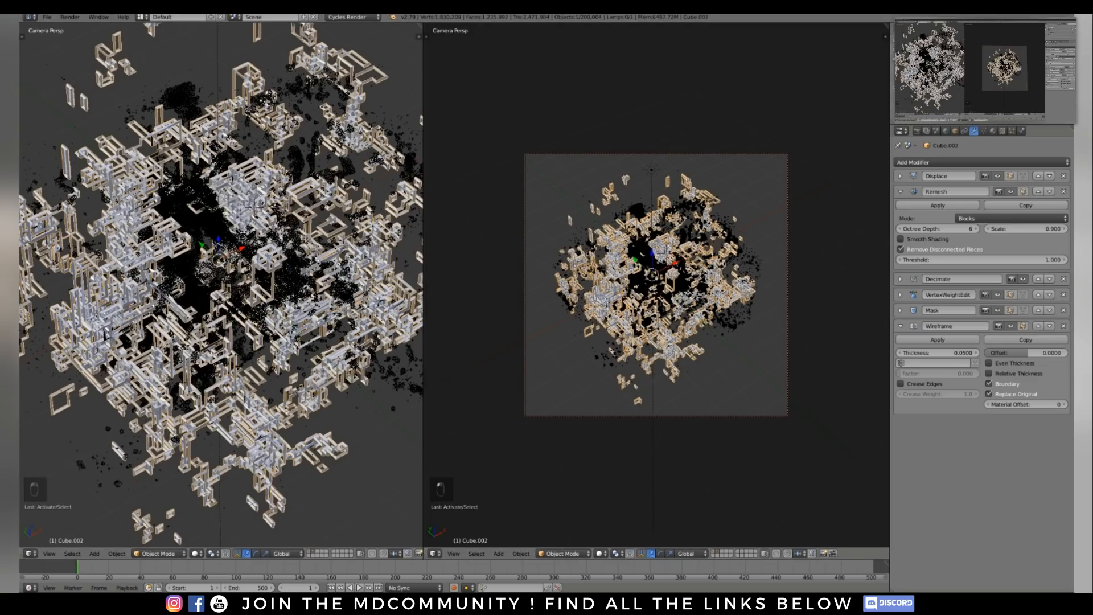
# Show the render result in place of the enlarged camera viewport and resize its area to fit the image closely
pyautogui.moveTo(423, 284); pyautogui.dragTo(508, 285)
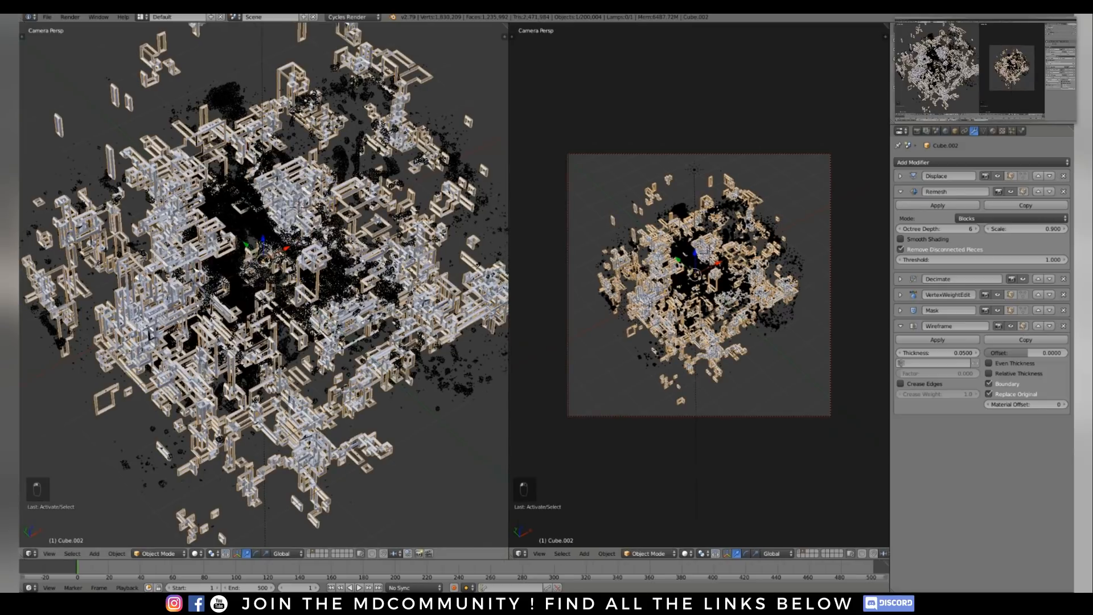
pyautogui.press('F11')
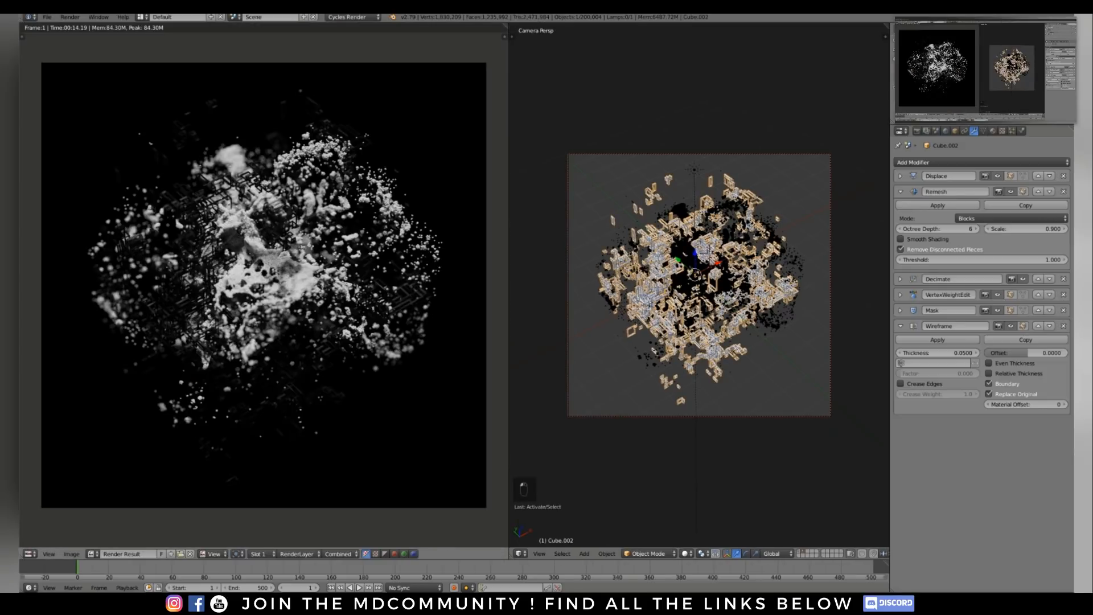
pyautogui.scroll(-1, 239, 344)
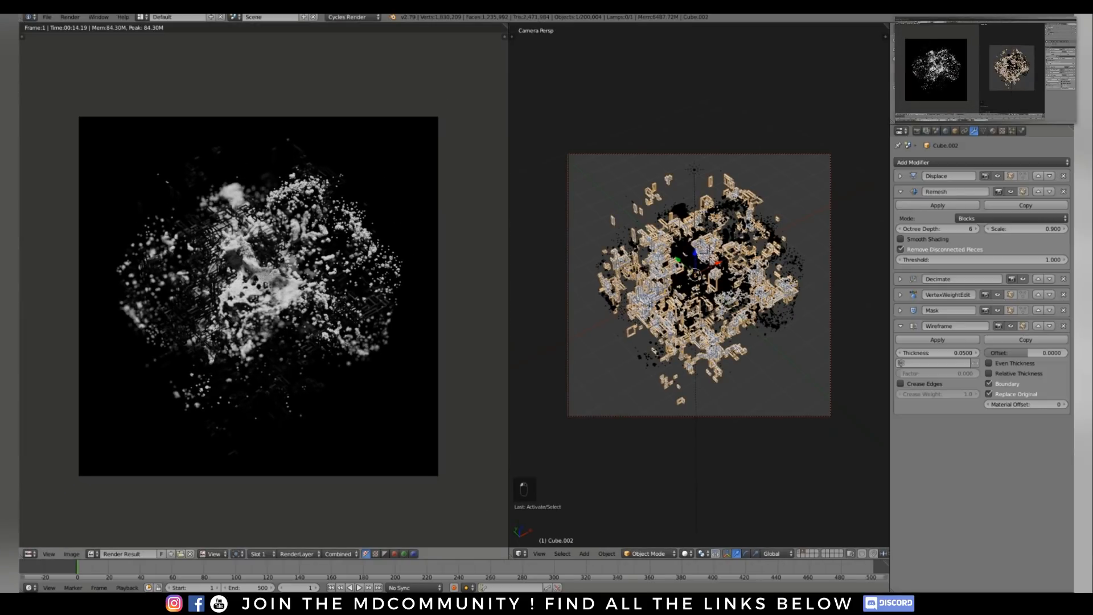
pyautogui.moveTo(509, 343); pyautogui.dragTo(391, 344)
# Change the remaining 3D View to the Node Editor, switch it to compositing nodes and enable Use Nodes
pyautogui.hotkey('shift', 'F3')
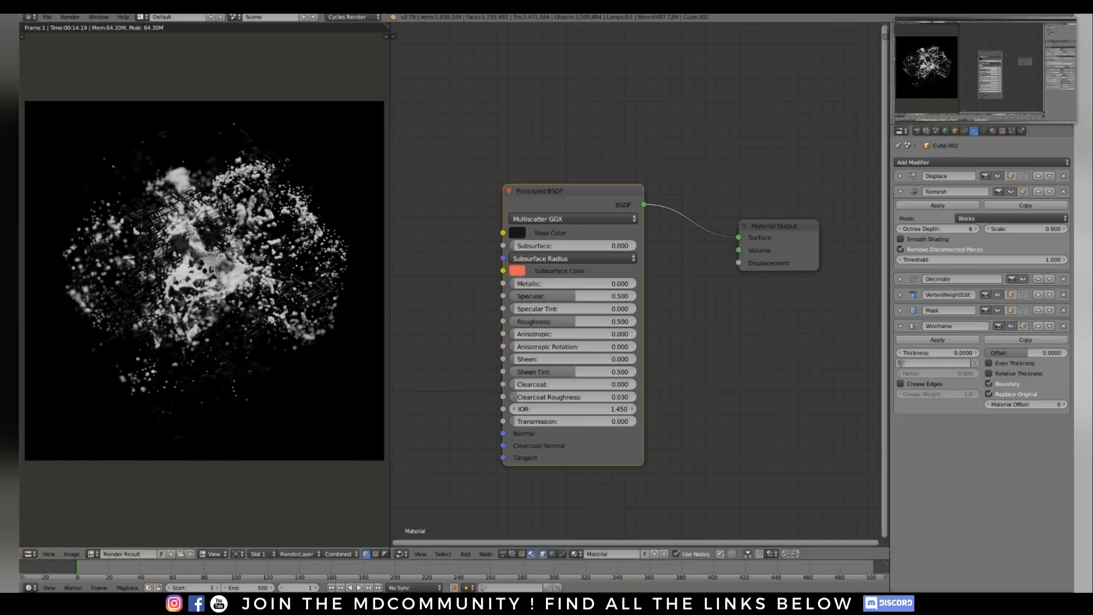
pyautogui.press('Home')
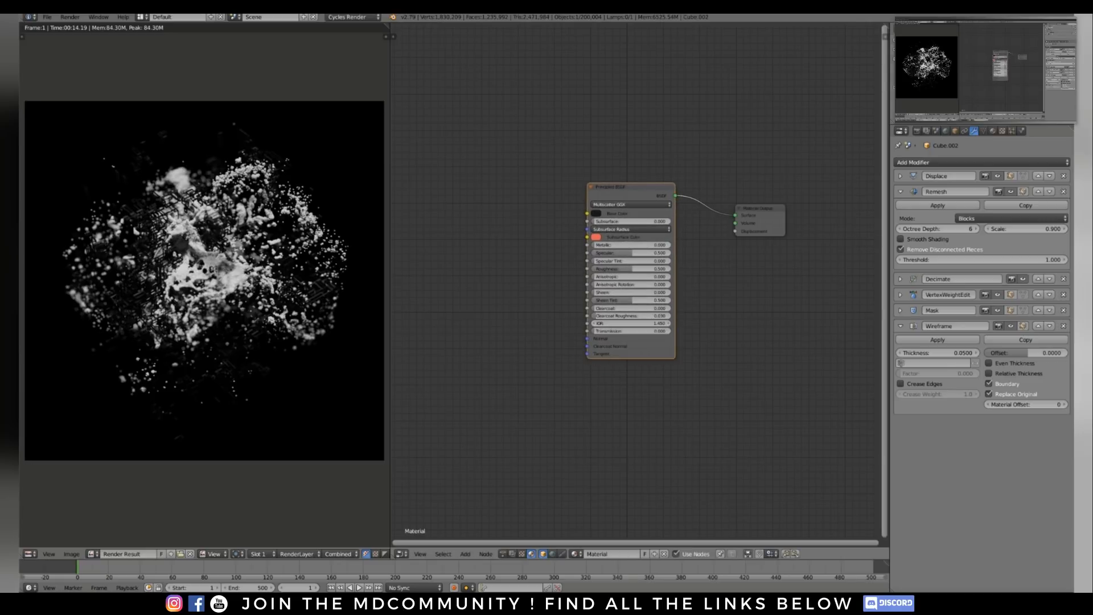
pyautogui.click(511, 554)
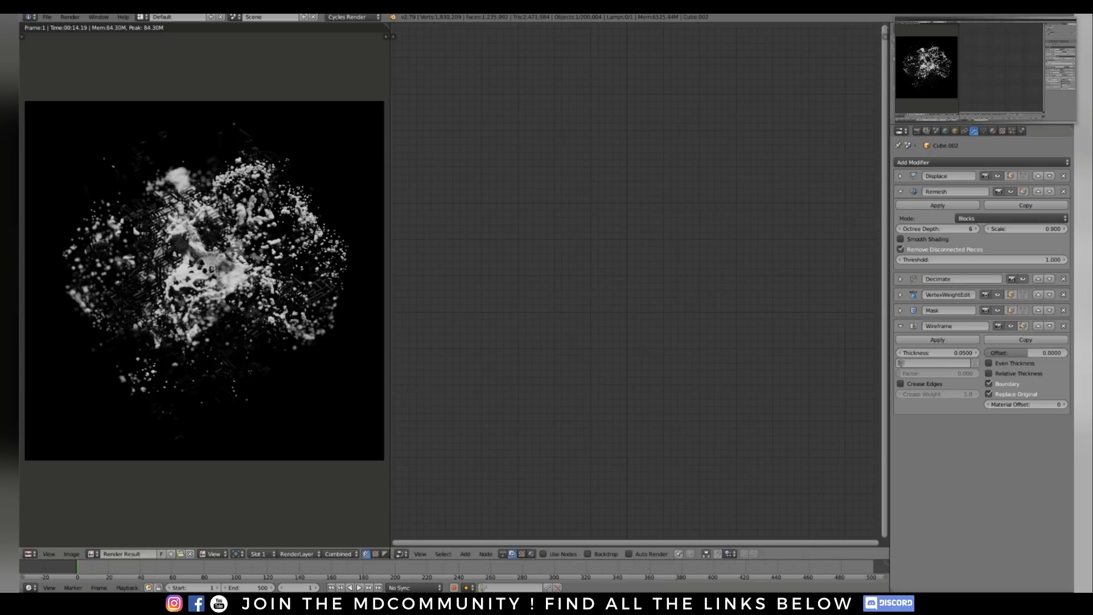
pyautogui.click(543, 554)
pyautogui.scroll(4, 602, 250)
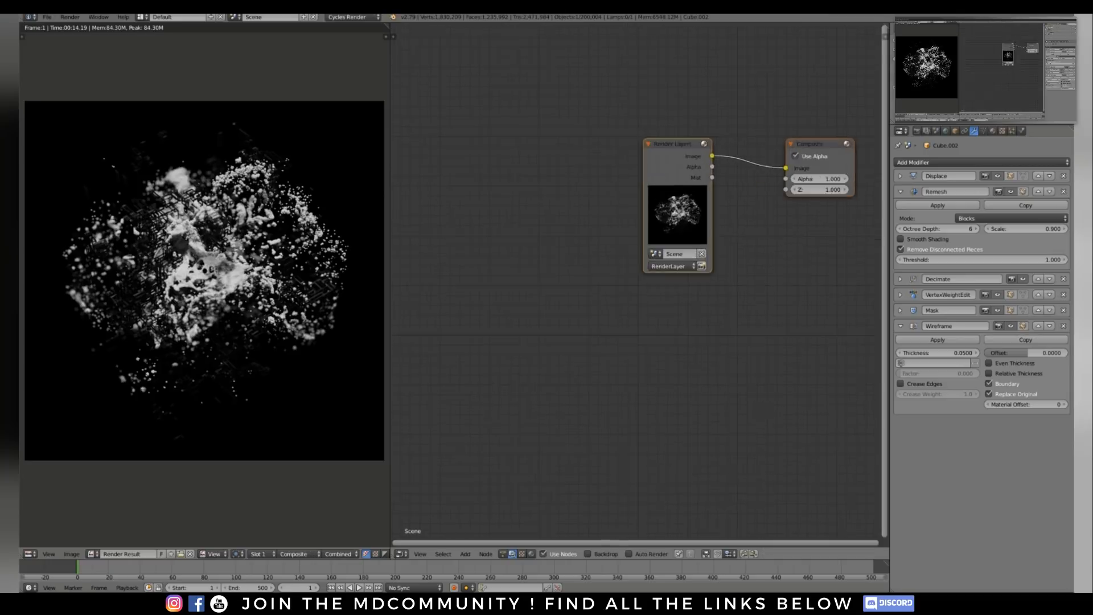
# Move the Render Layers node well away from the Composite node to make room for nodes between them
pyautogui.moveTo(603, 231); pyautogui.dragTo(571, 284, button='middle')
pyautogui.scroll(-4, 571, 275)
pyautogui.moveTo(614, 268); pyautogui.dragTo(441, 273)
pyautogui.moveTo(433, 279); pyautogui.dragTo(514, 312, button='middle')
pyautogui.scroll(3, 512, 312)
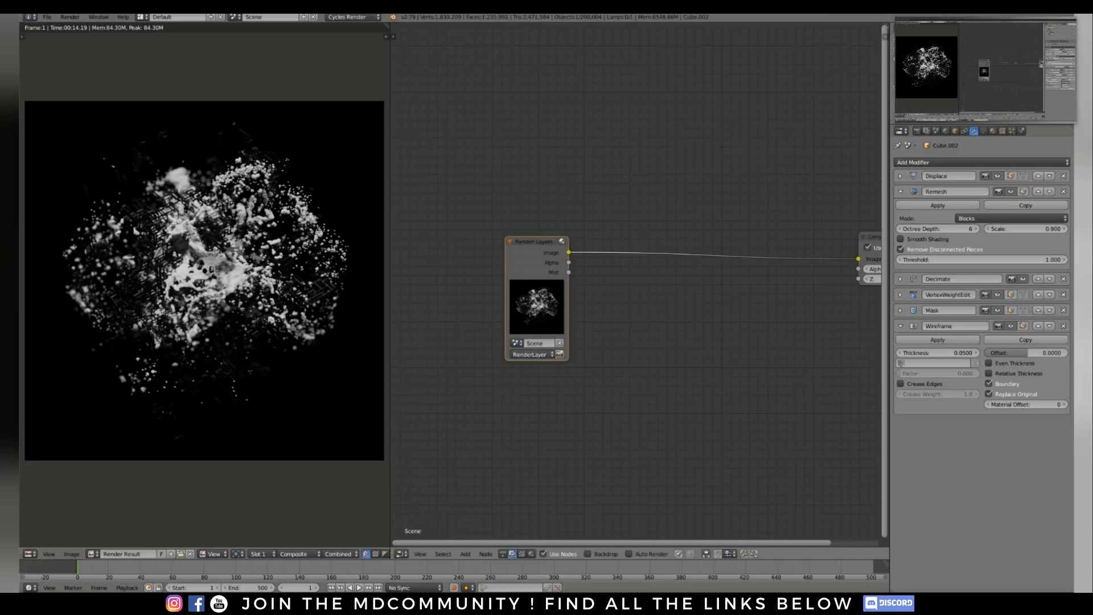
pyautogui.moveTo(529, 302); pyautogui.dragTo(494, 295)
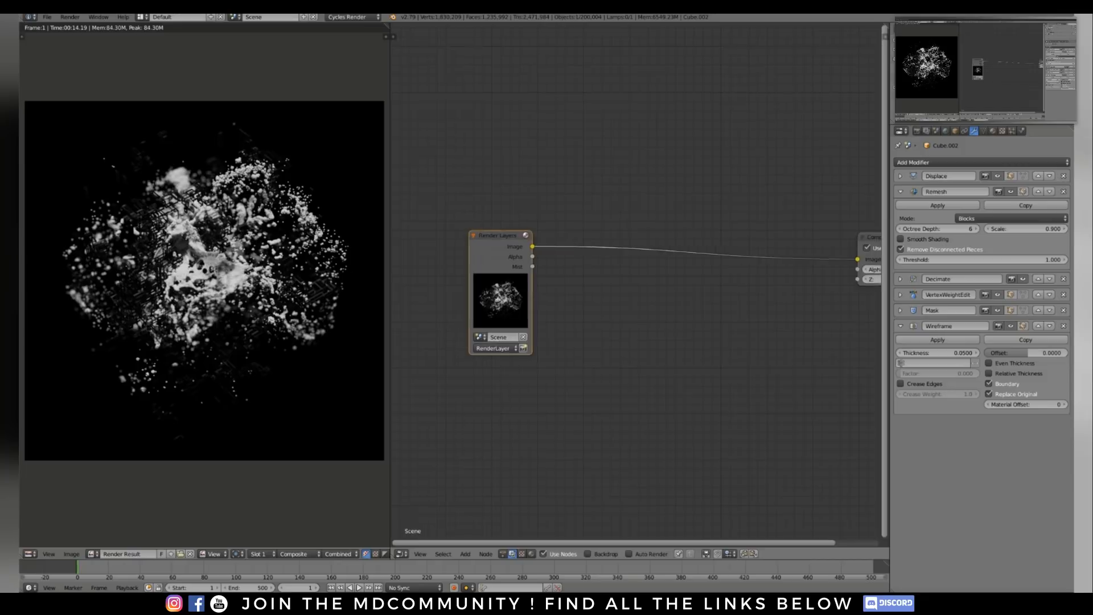
# Widen the render result area beside the node editor and enlarge the image to fill its width
pyautogui.moveTo(494, 295); pyautogui.dragTo(452, 308, button='middle')
pyautogui.moveTo(390, 308); pyautogui.dragTo(438, 308)
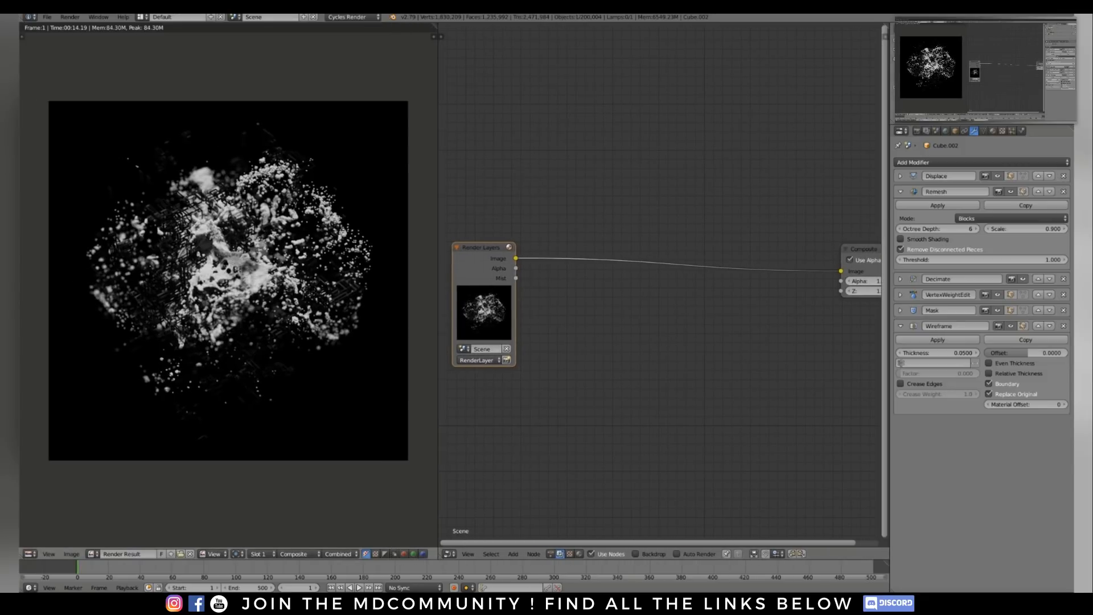
pyautogui.keyDown('ctrl'); pyautogui.moveTo(232, 315); pyautogui.dragTo(232, 291, button='middle'); pyautogui.keyUp('ctrl')
pyautogui.scroll(1, 661, 279)
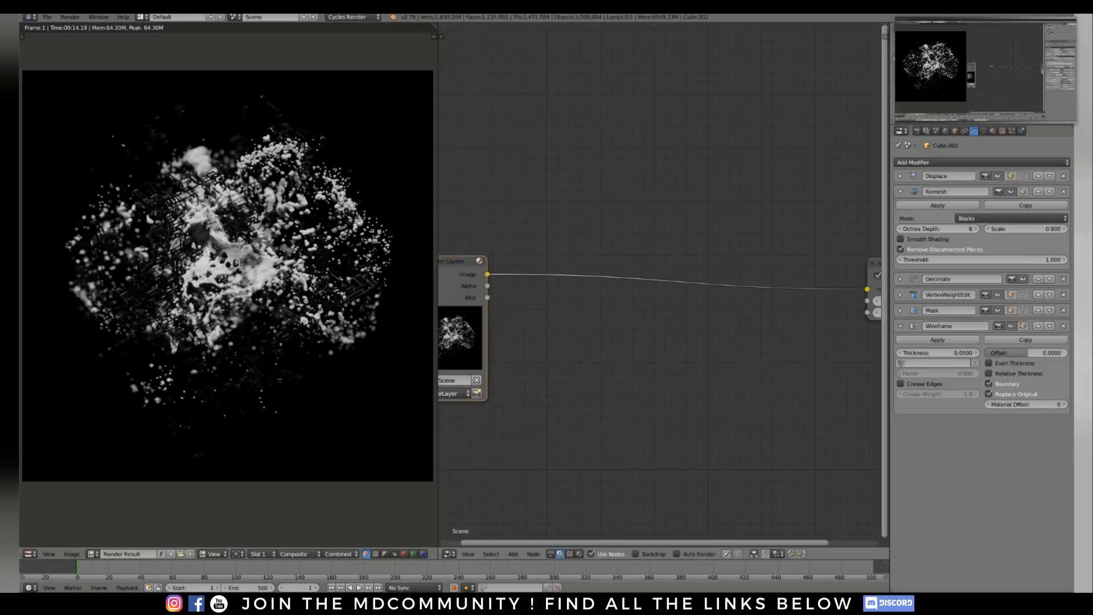
# Add an RGB Curves node and wire the Render Layers image through its Image input to the Composite node
pyautogui.hotkey('shift', 'a')
pyautogui.moveTo(594, 346)
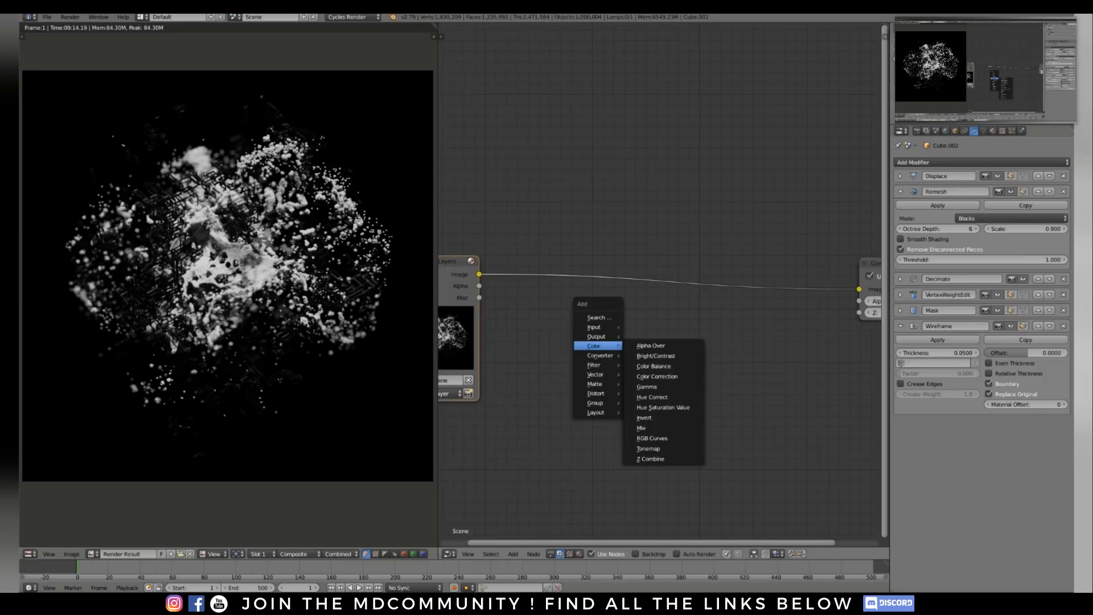
pyautogui.click(660, 437)
pyautogui.click(541, 295)
pyautogui.moveTo(479, 274); pyautogui.dragTo(540, 428)
pyautogui.moveTo(647, 314); pyautogui.dragTo(860, 289)
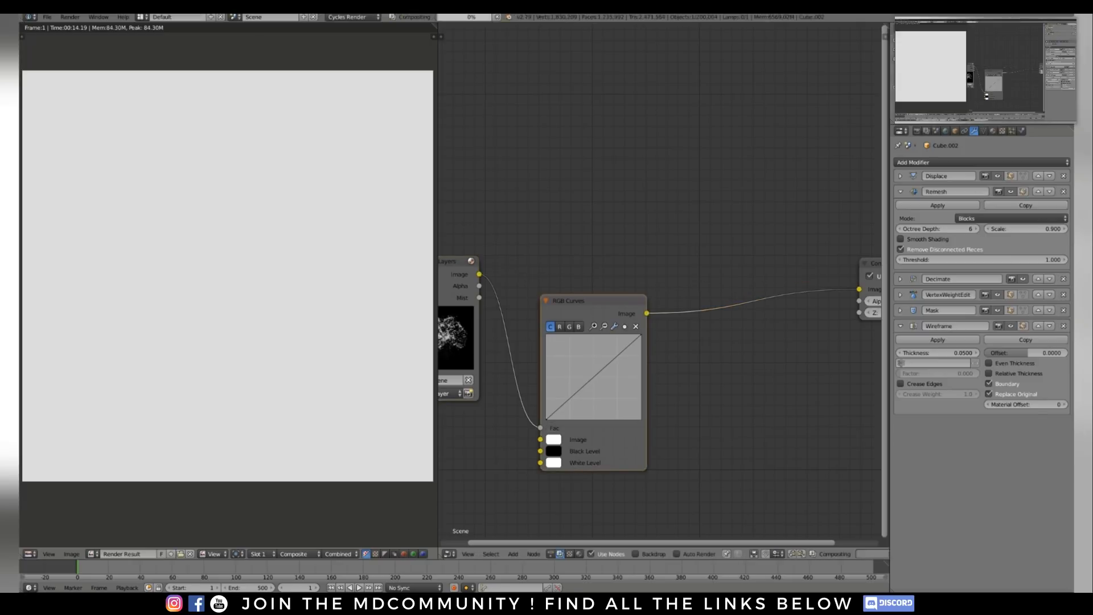
pyautogui.moveTo(593, 301); pyautogui.dragTo(601, 239)
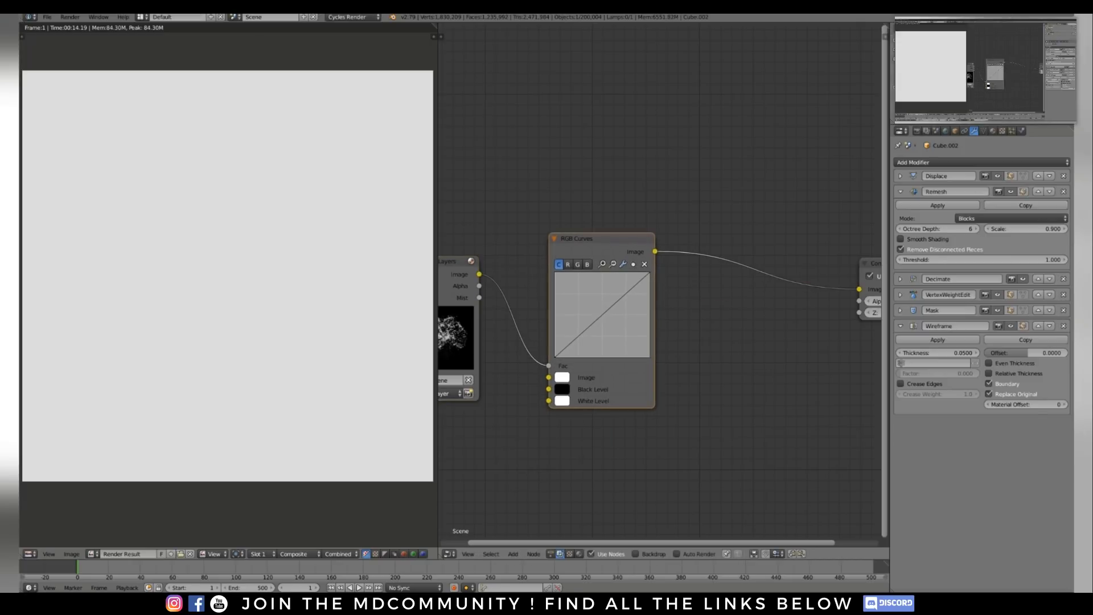
pyautogui.moveTo(548, 365); pyautogui.dragTo(548, 378)
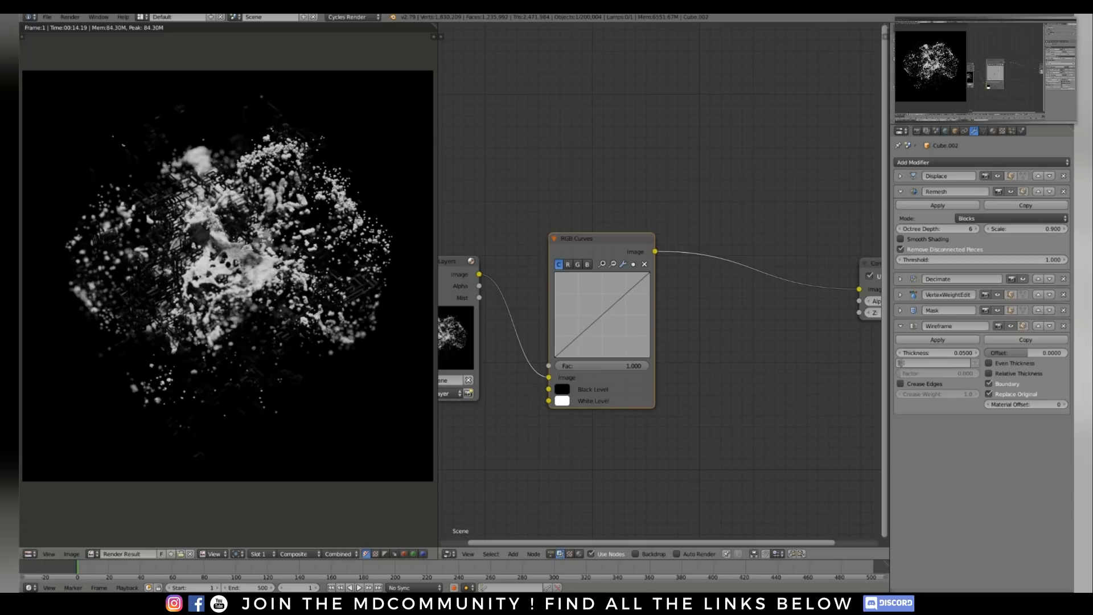
# Tint the render purple by raising the red curve at about X 0.45, Y 0.57 and the blue curve at about X 0.37, Y 0.52
pyautogui.click(567, 264)
pyautogui.moveTo(602, 315); pyautogui.dragTo(592, 306)
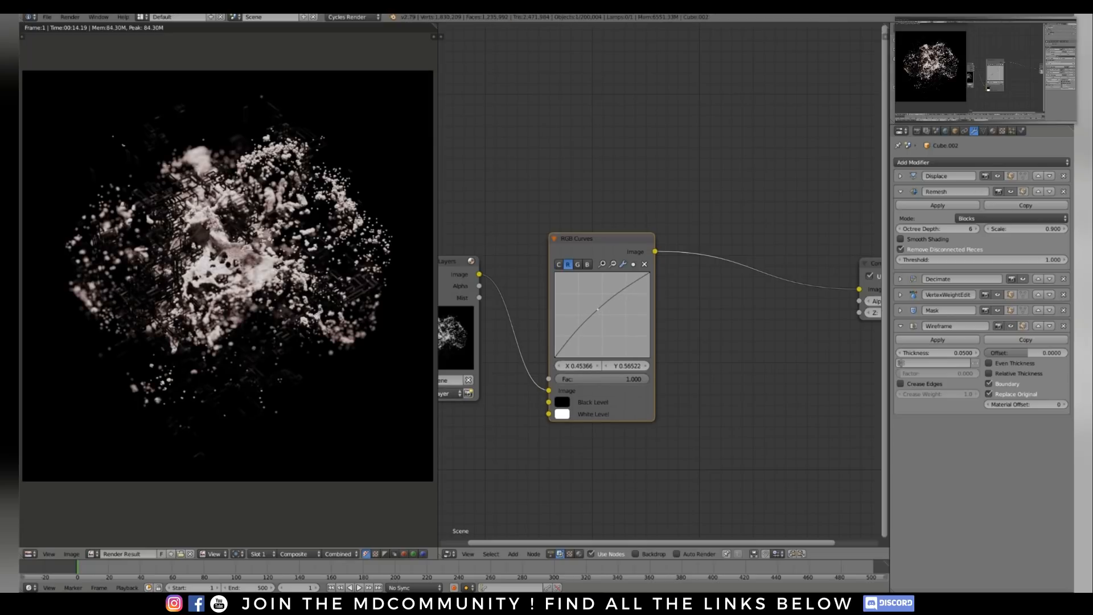
pyautogui.click(576, 264)
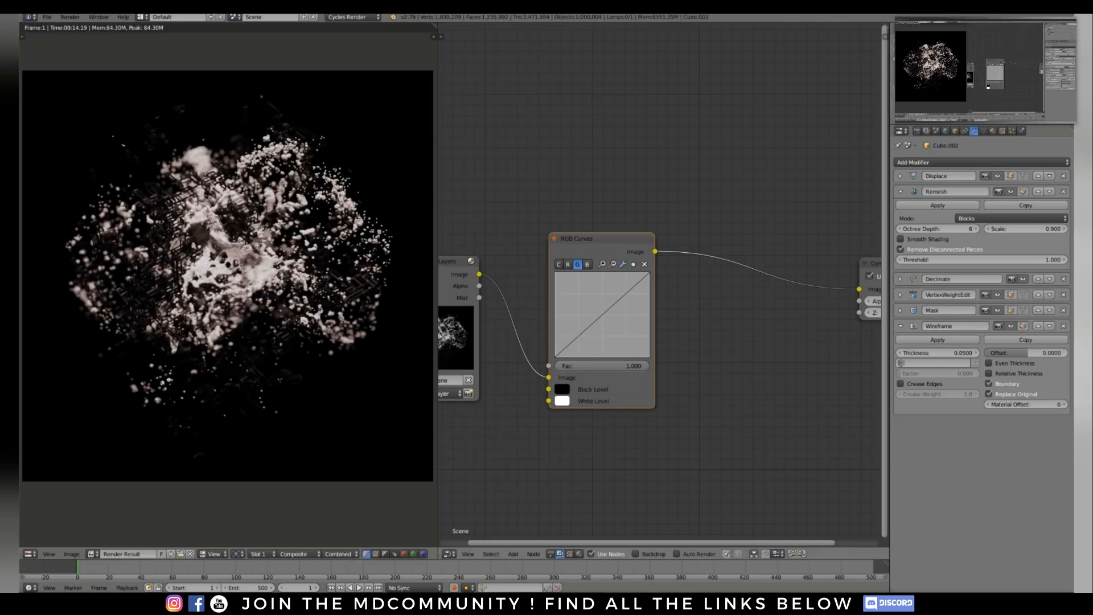
pyautogui.moveTo(606, 311); pyautogui.dragTo(590, 313)
pyautogui.click(587, 264)
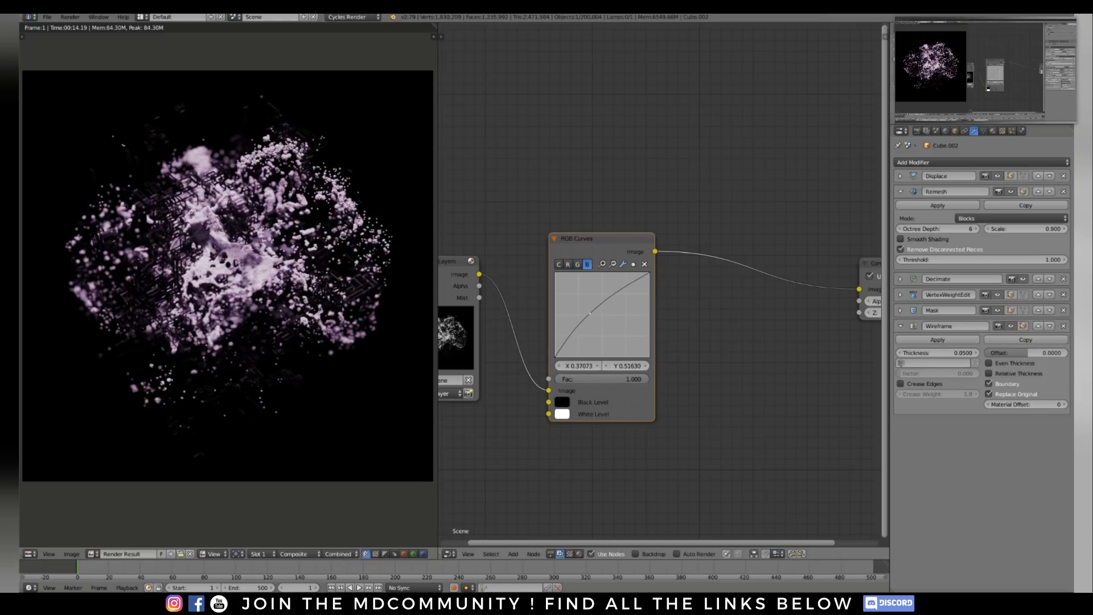
pyautogui.press('Home')
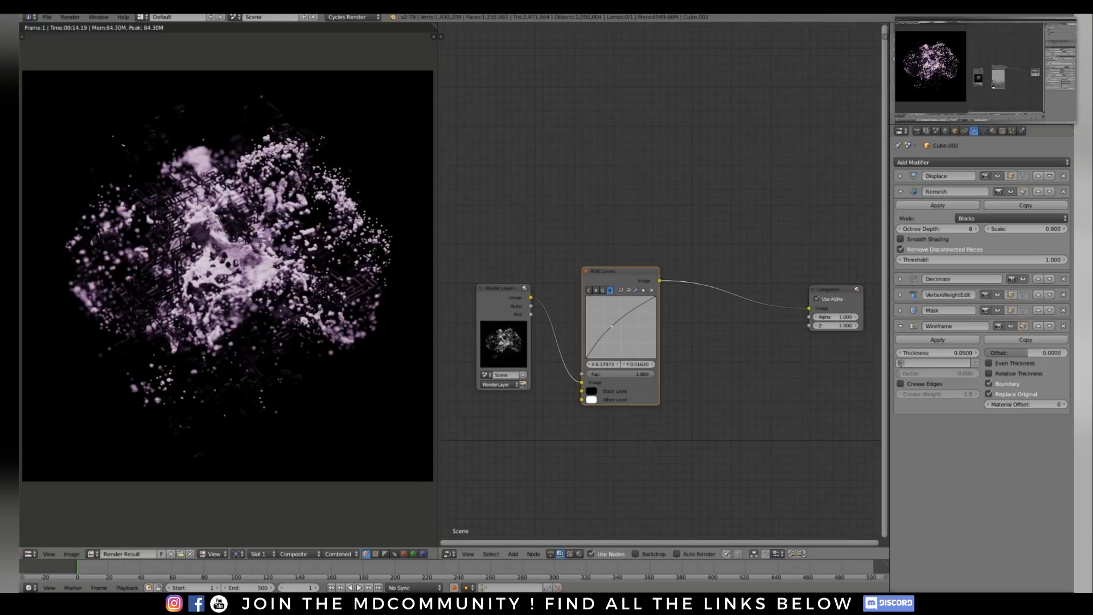
pyautogui.moveTo(684, 364); pyautogui.dragTo(662, 303, button='middle')
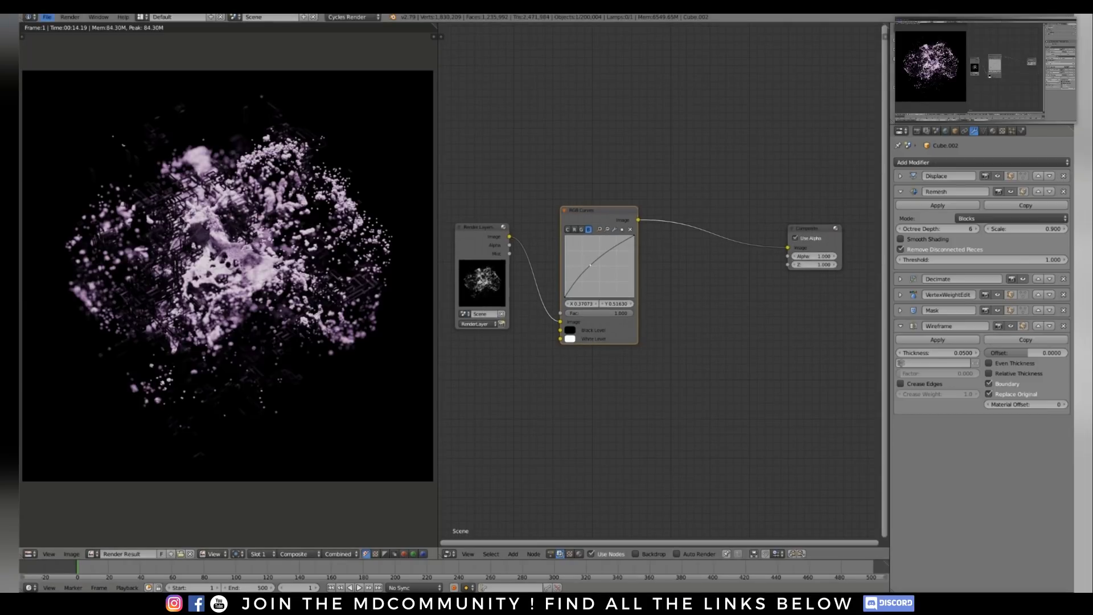
# Save the blend file, start opening another one and browse to the /tmp/sims folder
pyautogui.click(47, 17)
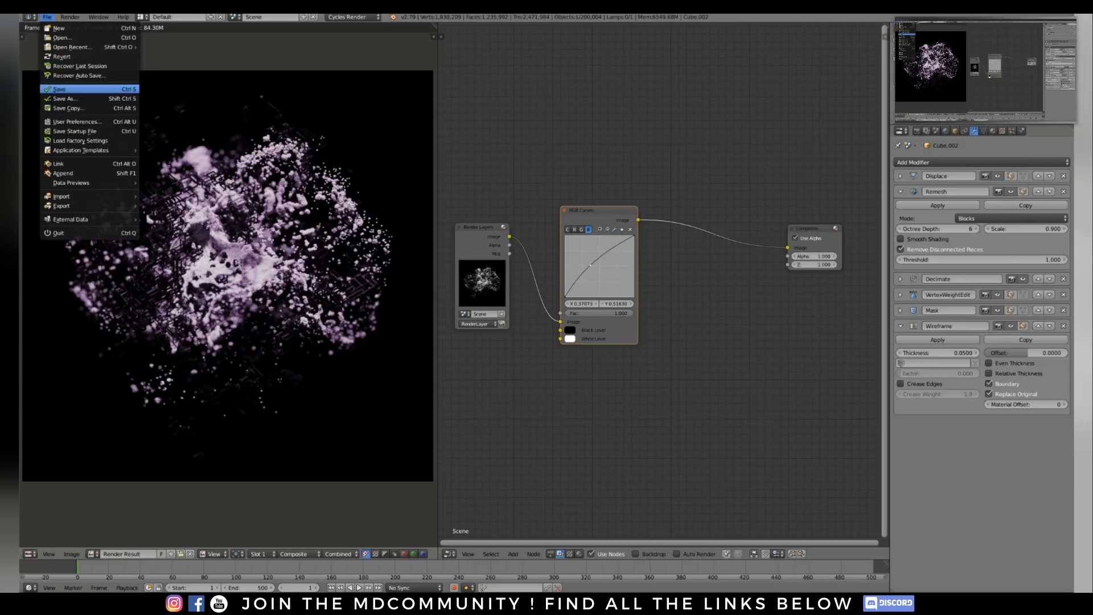
pyautogui.click(59, 89)
pyautogui.click(47, 17)
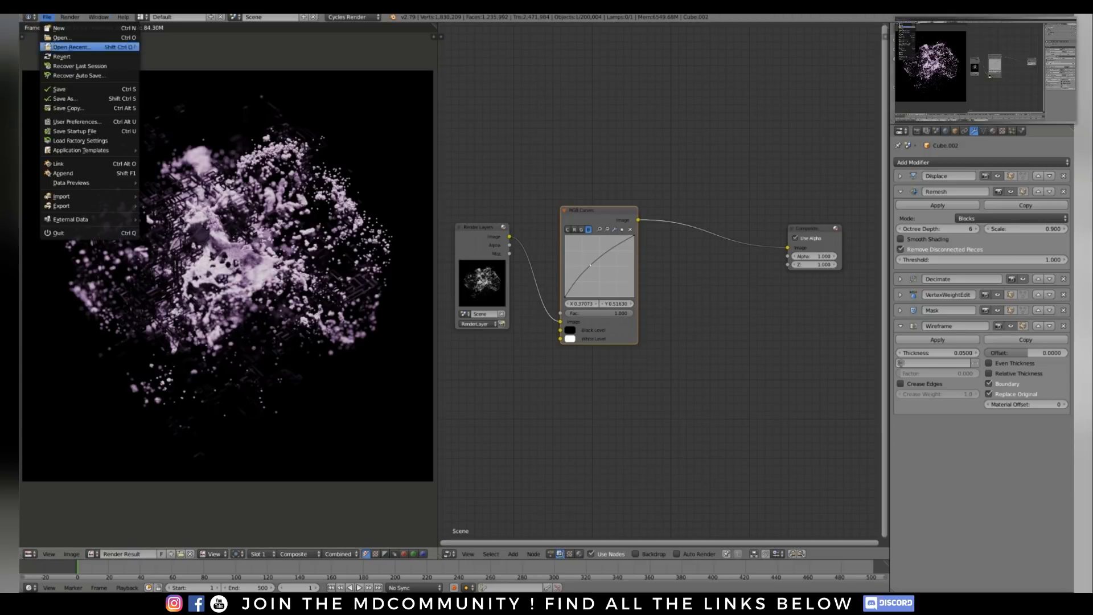
pyautogui.click(62, 37)
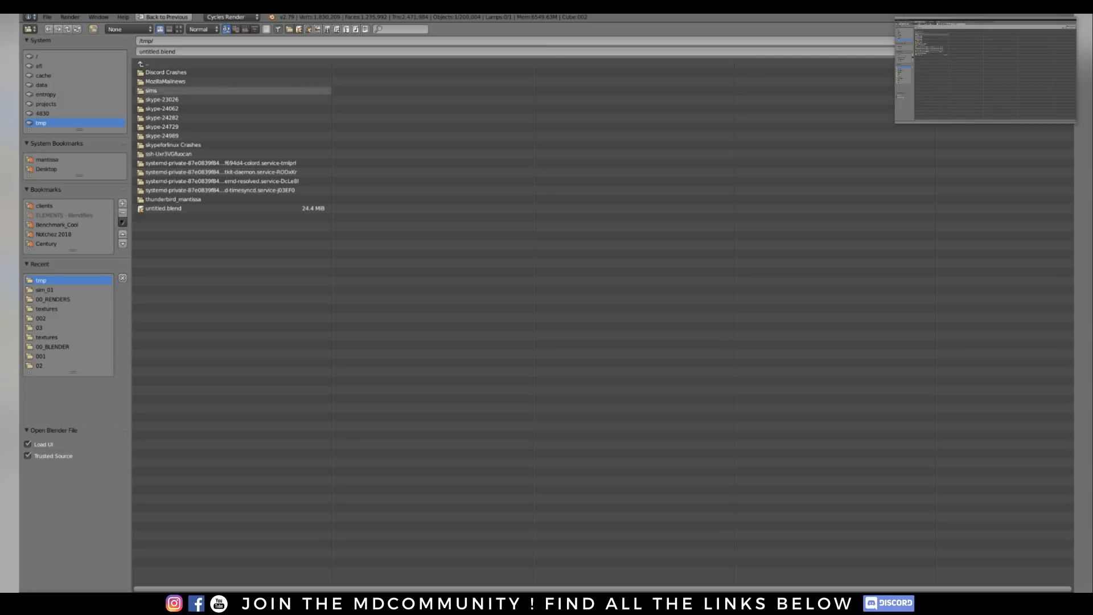
pyautogui.click(322, 90)
pyautogui.click(322, 81)
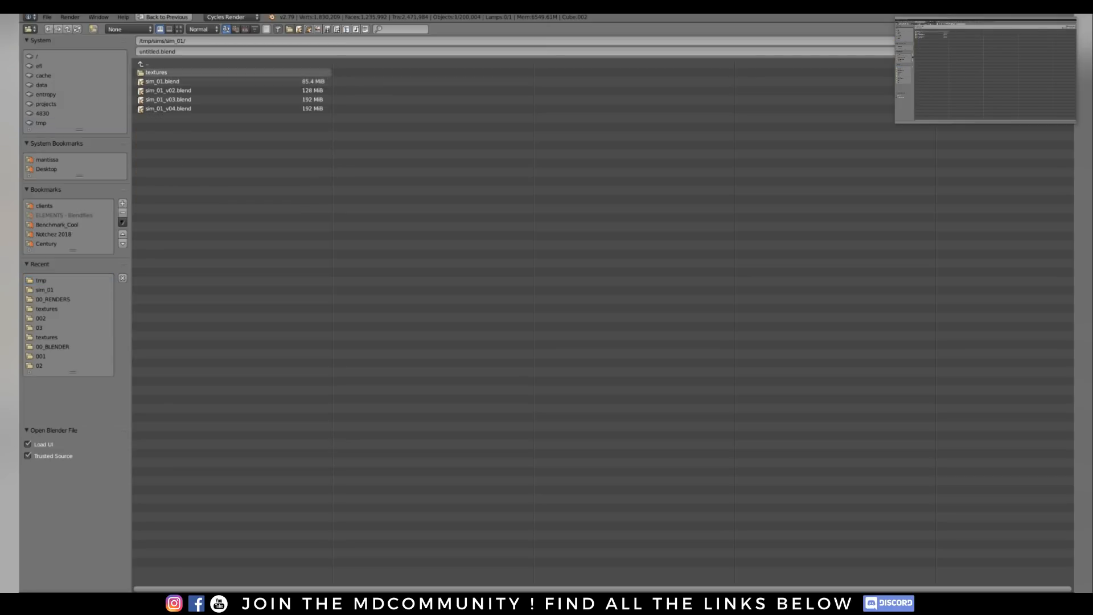
pyautogui.click(322, 64)
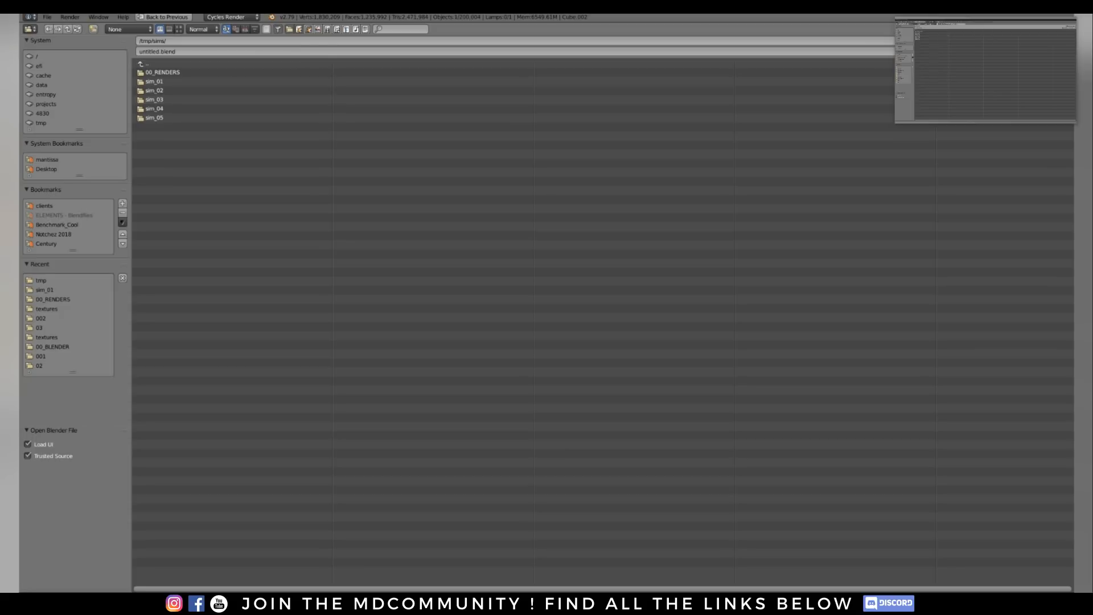
# View the finished portrait images in the Social folder, starting from Sim_01_2KSM.jpg, and close the image viewer
pyautogui.click(233, 588)
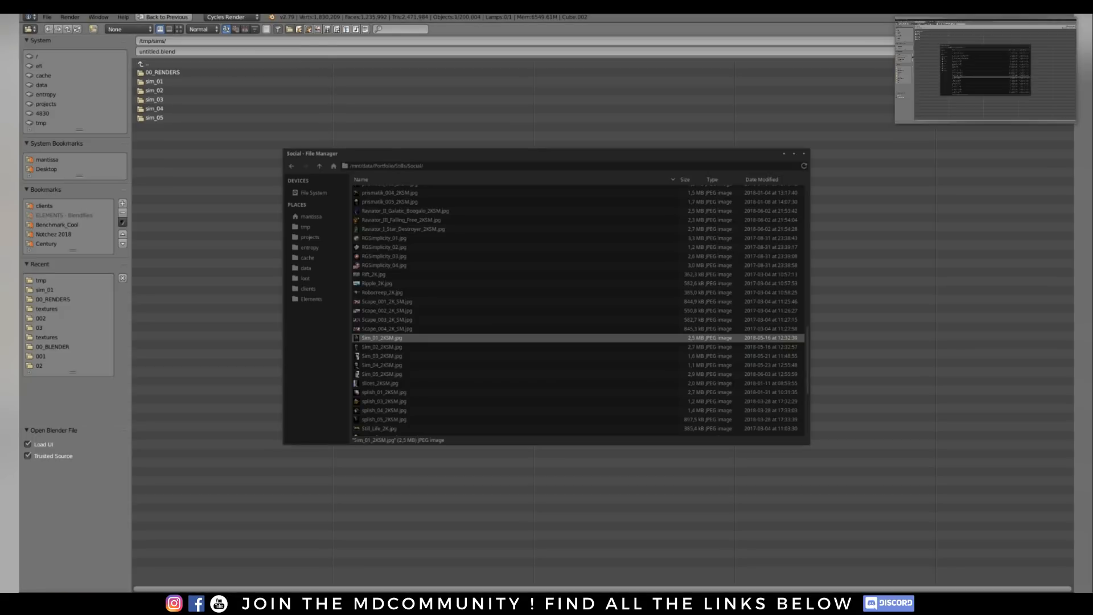
pyautogui.press('Return')
pyautogui.press('Right')
pyautogui.press('Right')
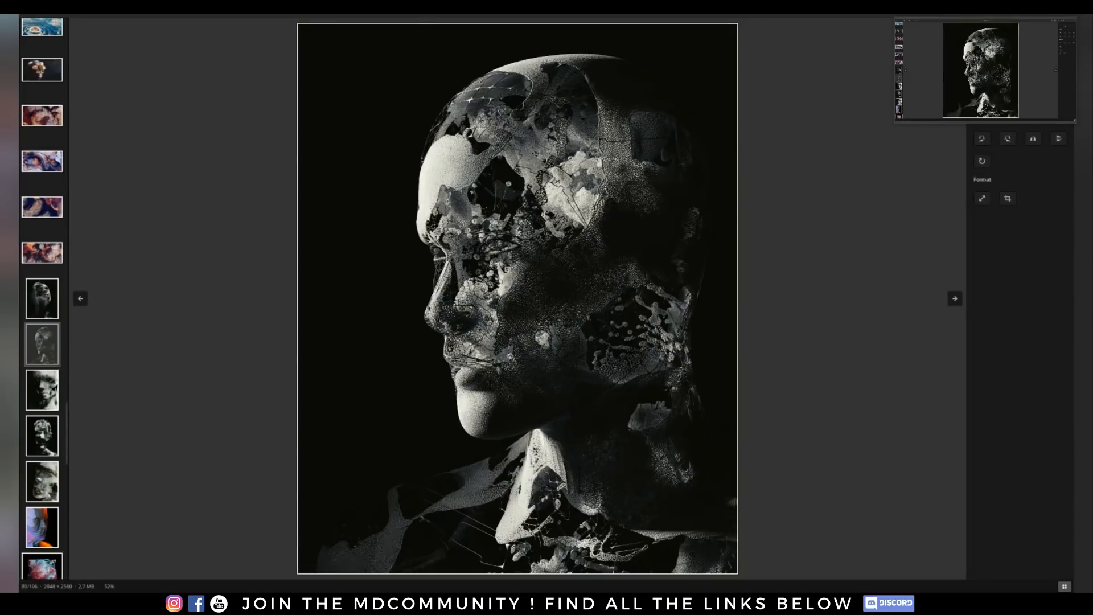
pyautogui.press('Right')
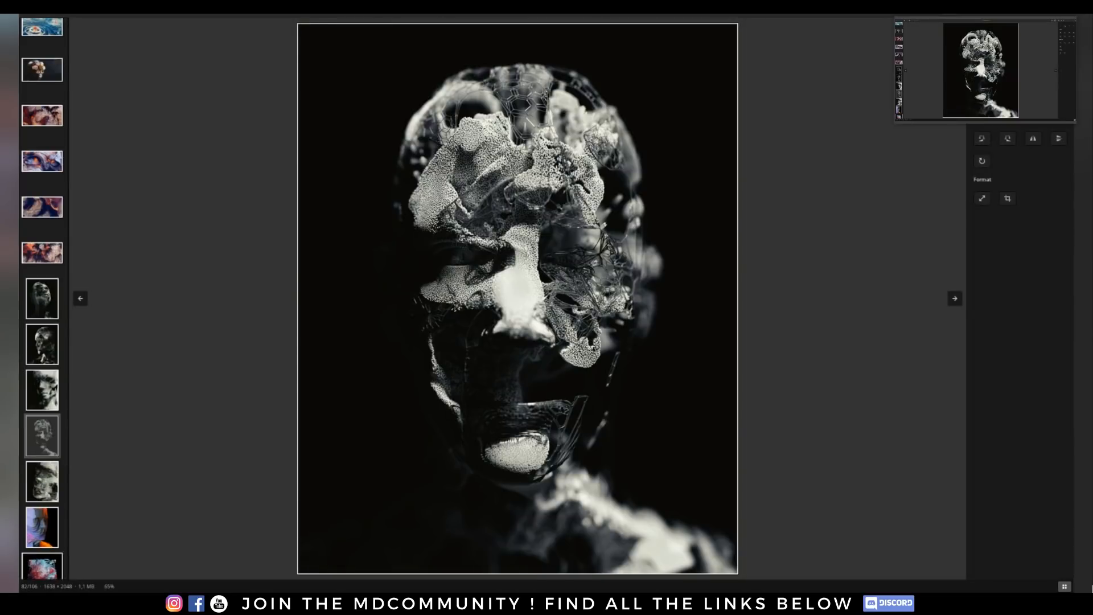
pyautogui.press('Escape')
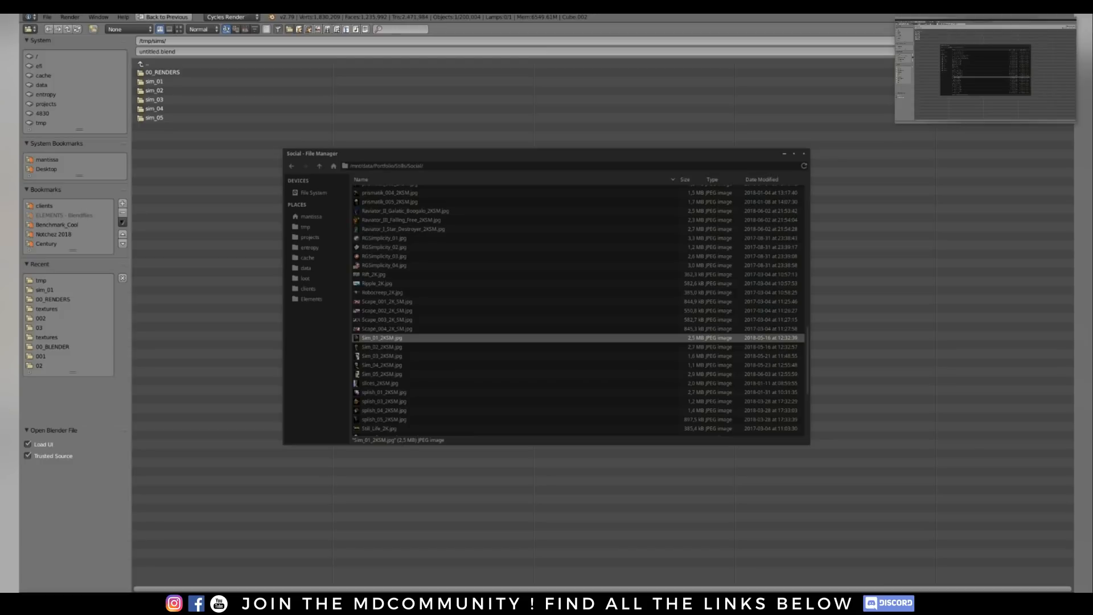
# Return to the file browser, load a blend file from the sim_03 folder and show its scene in a 3D View
pyautogui.hotkey('alt', 'Tab')
pyautogui.click(166, 100)
pyautogui.click(168, 91)
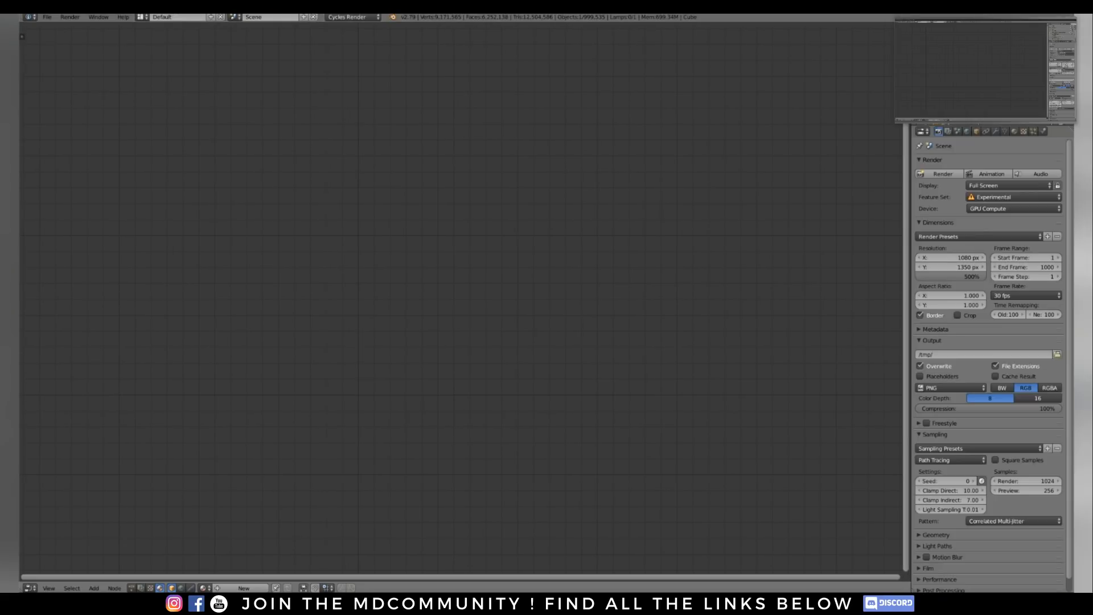
pyautogui.hotkey('shift', 'F5')
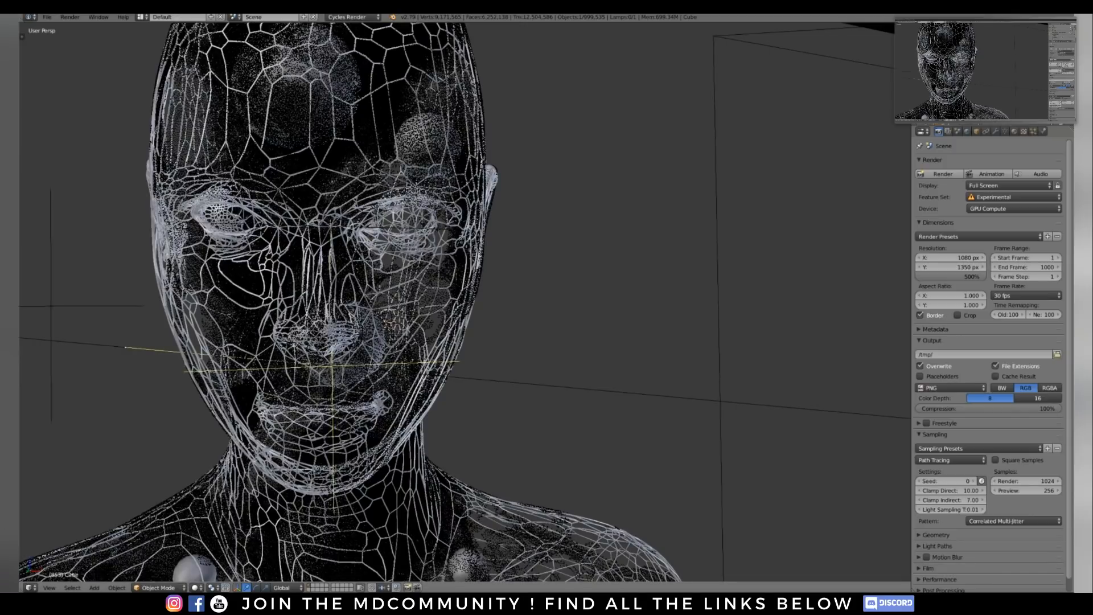
# Examine the wireframe bust, its particle cloud and the spheres inside it from several angles
pyautogui.scroll(-2, 465, 302)
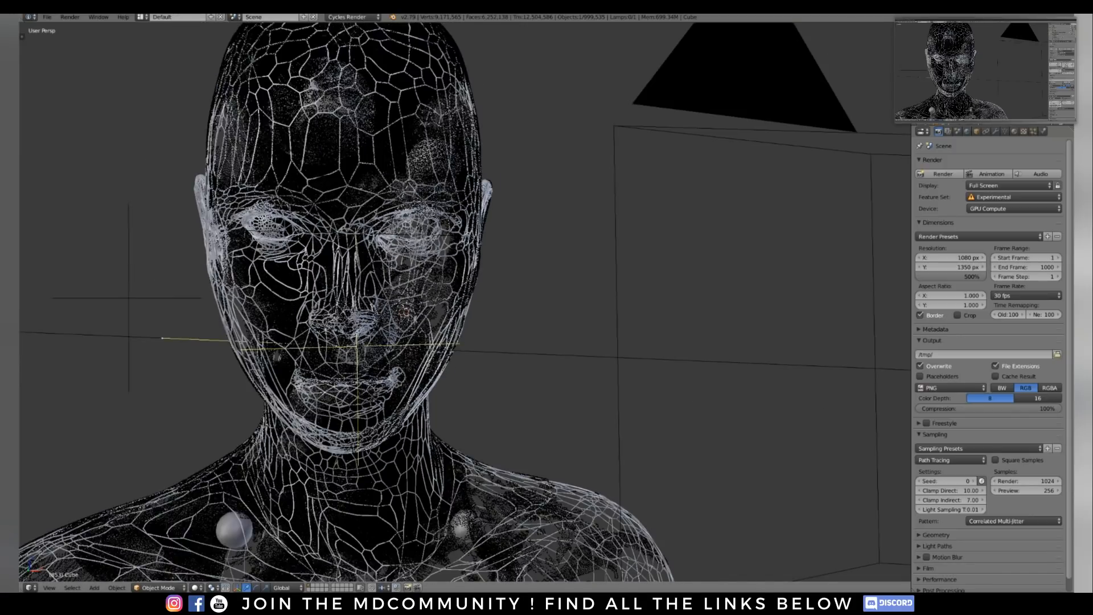
pyautogui.moveTo(465, 302); pyautogui.dragTo(393, 319, button='middle')
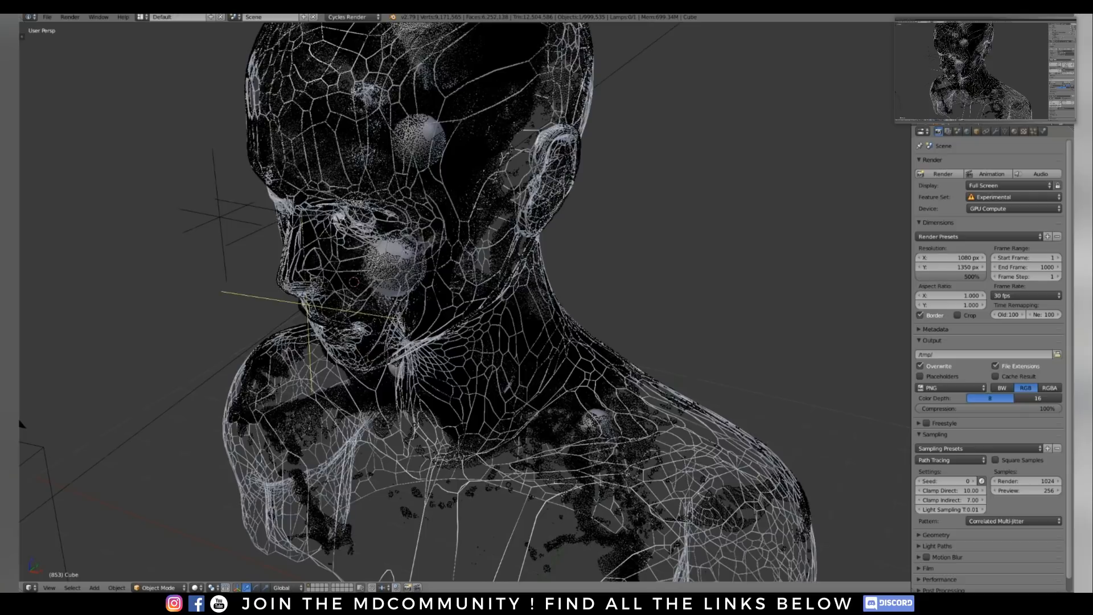
pyautogui.moveTo(464, 302); pyautogui.dragTo(433, 251, button='middle')
pyautogui.scroll(-2, 465, 302)
pyautogui.moveTo(465, 302); pyautogui.dragTo(465, 288, button='middle')
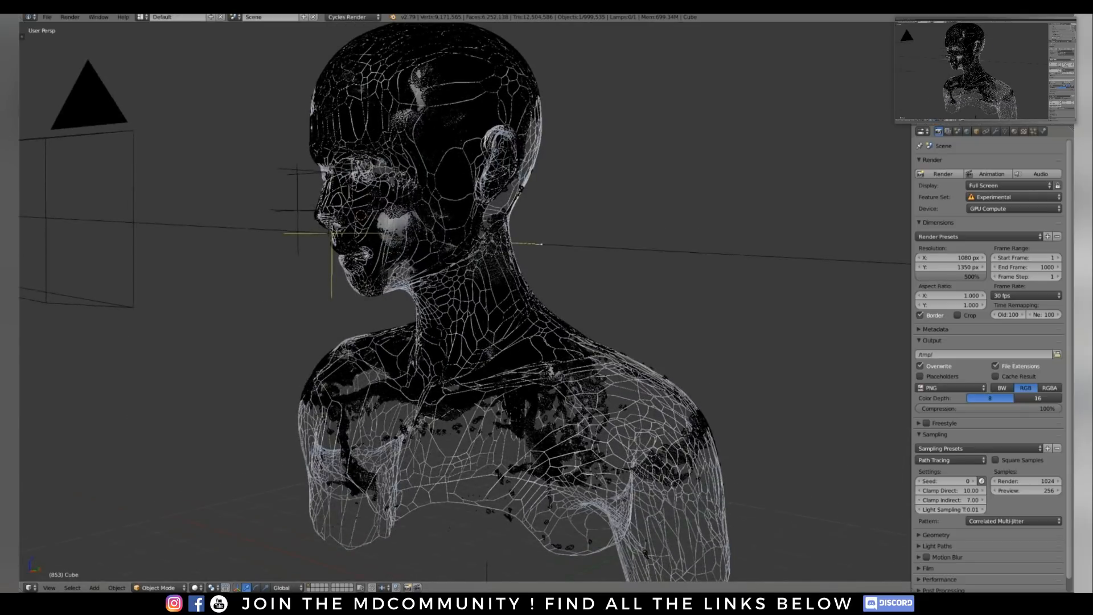
pyautogui.moveTo(464, 302)
pyautogui.mouseDown(button='middle')
pyautogui.moveTo(450, 293)
pyautogui.moveTo(609, 302)
pyautogui.moveTo(373, 404)
pyautogui.moveTo(576, 296)
pyautogui.moveTo(433, 353)
pyautogui.mouseUp(button='middle')
pyautogui.scroll(-2, 465, 302)
pyautogui.scroll(2, 464, 302)
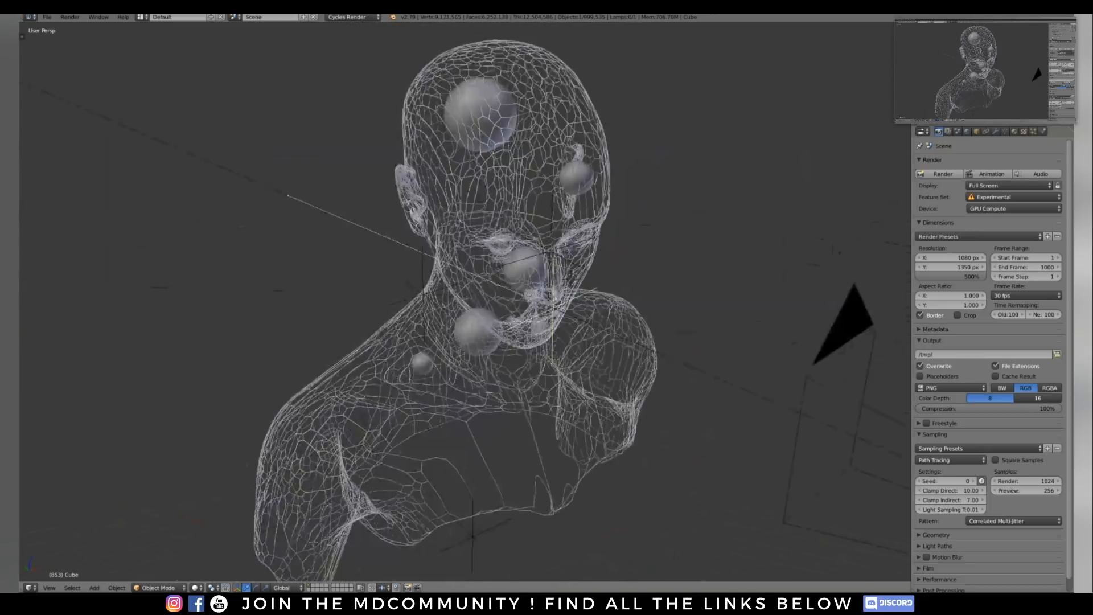
# Select the wireframe head mesh and inspect its cell pattern up close
pyautogui.scroll(4, 465, 301)
pyautogui.rightClick(465, 301)
pyautogui.moveTo(465, 302); pyautogui.dragTo(433, 353, button='middle')
pyautogui.keyDown('shift'); pyautogui.moveTo(457, 127); pyautogui.dragTo(501, 230, button='middle'); pyautogui.keyUp('shift')
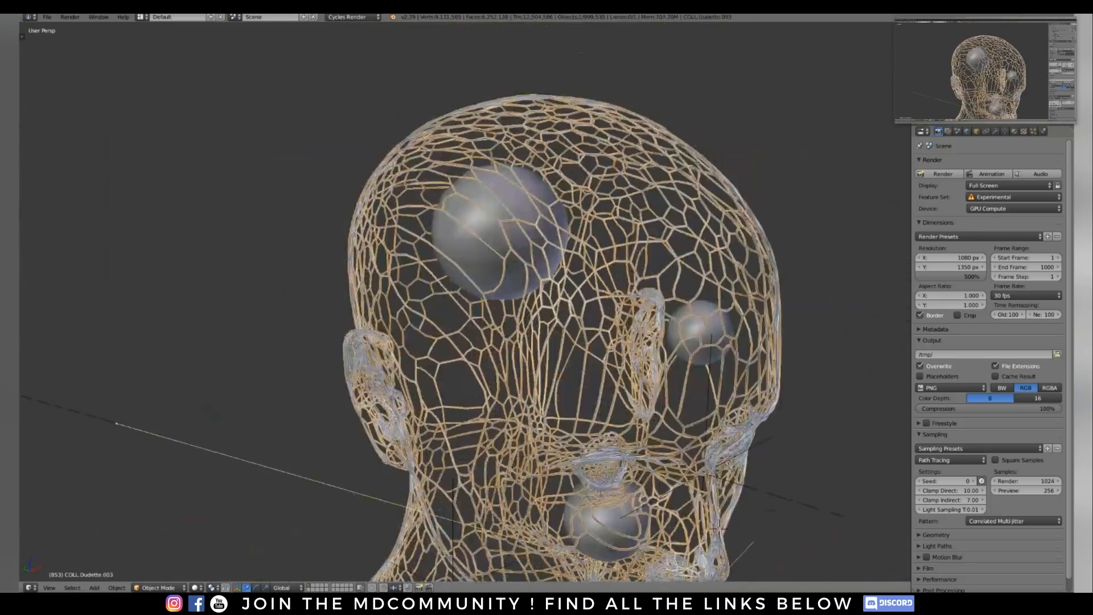
# Select the spheres inside the head and review their particle system's emission, cache and fluid physics settings
pyautogui.scroll(2, 501, 230)
pyautogui.rightClick(501, 231)
pyautogui.scroll(-3, 465, 301)
pyautogui.moveTo(465, 302); pyautogui.dragTo(575, 302, button='middle')
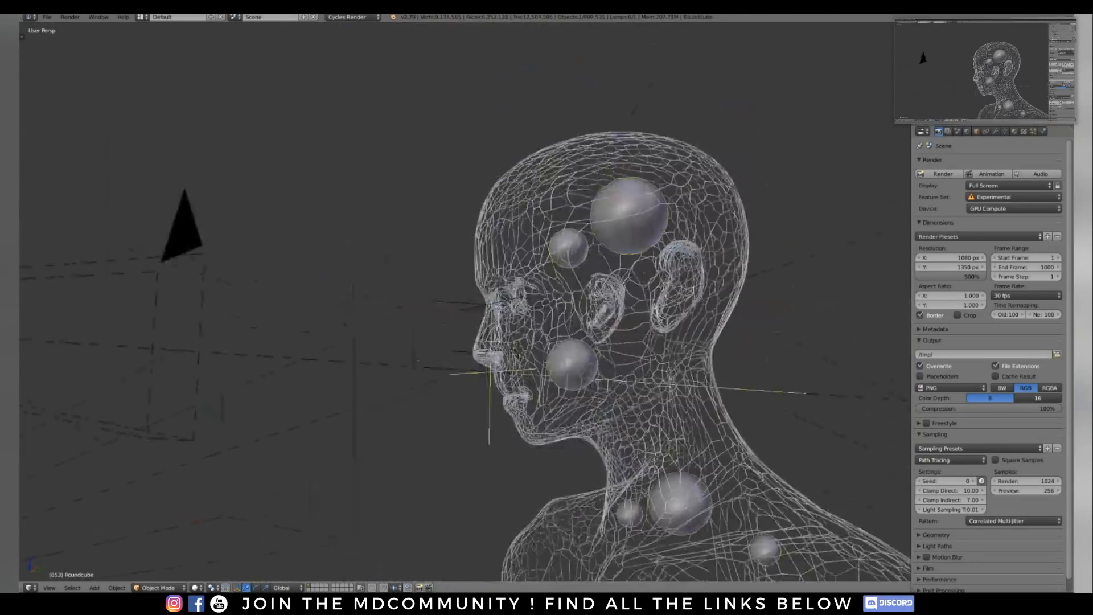
pyautogui.scroll(3, 465, 302)
pyautogui.scroll(-3, 465, 302)
pyautogui.moveTo(465, 302); pyautogui.dragTo(427, 265, button='middle')
pyautogui.click(1033, 132)
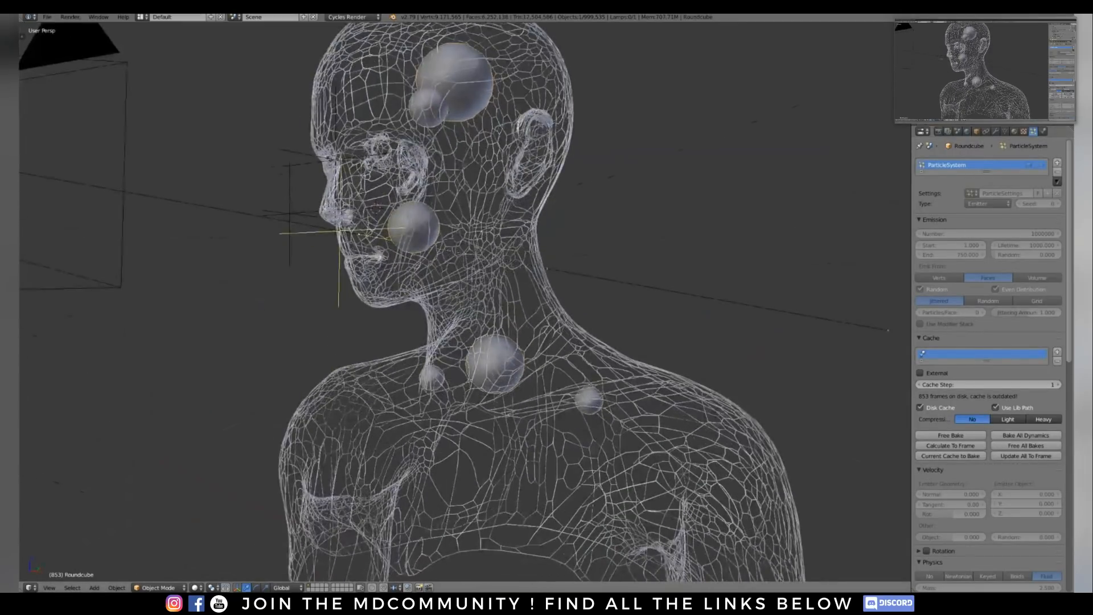
pyautogui.scroll(-8, 989, 364)
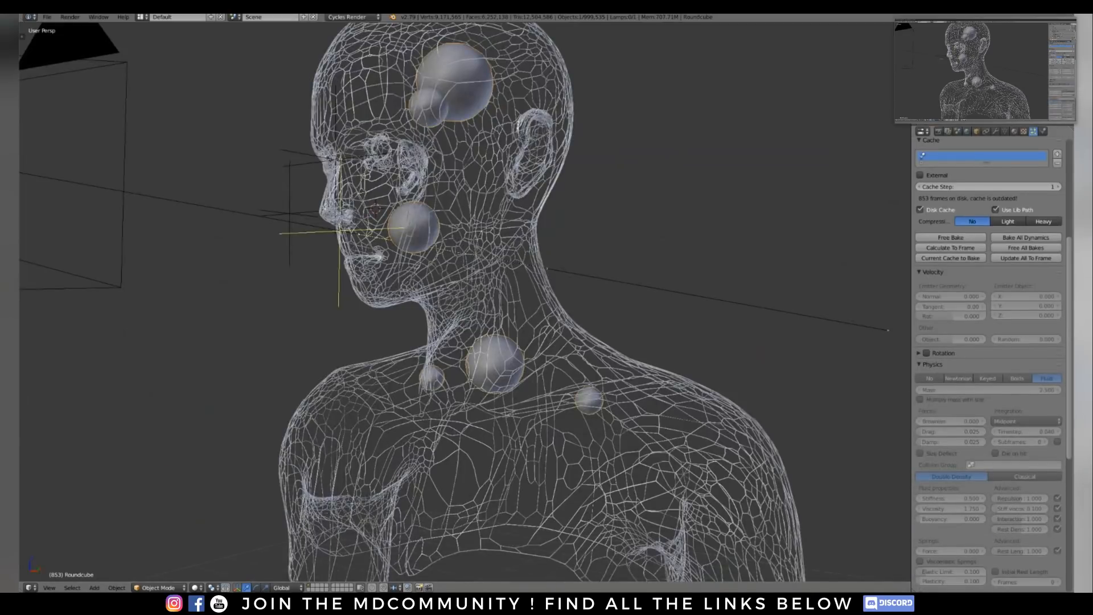
pyautogui.scroll(-4, 989, 364)
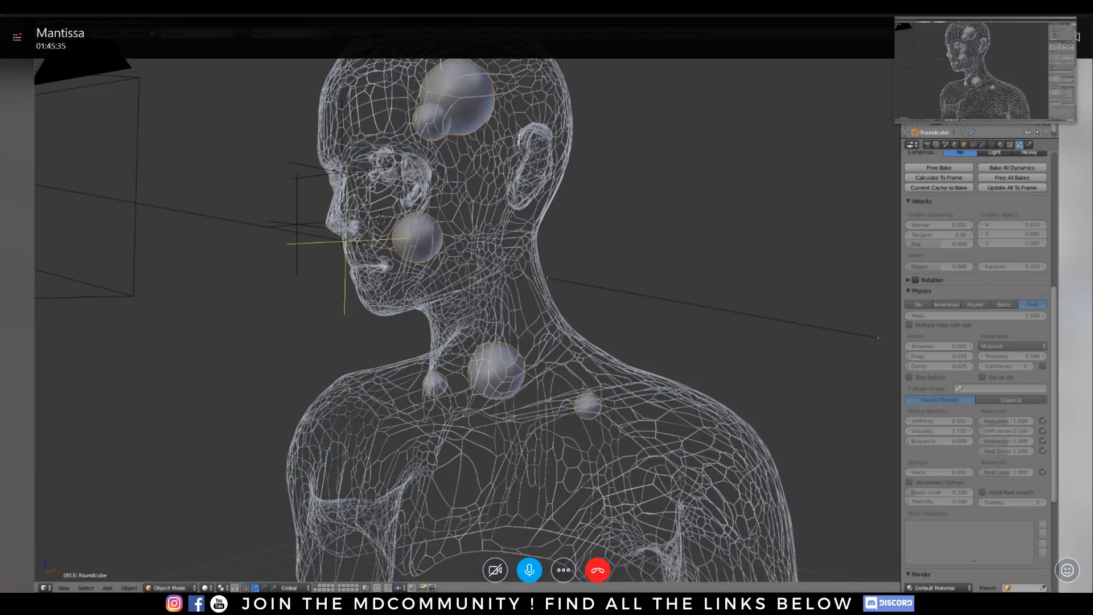
# Select the mesh of particle dots that covers the head and shoulders
pyautogui.scroll(-2, 468, 320)
pyautogui.moveTo(468, 320); pyautogui.dragTo(501, 353, button='middle')
pyautogui.scroll(2, 467, 319)
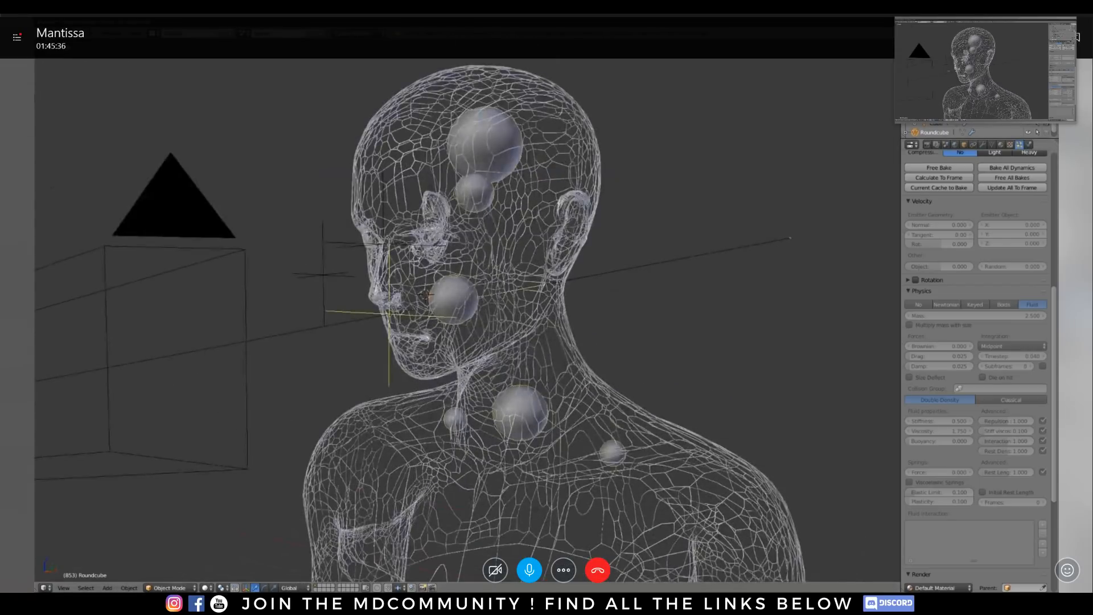
pyautogui.scroll(2, 466, 319)
pyautogui.moveTo(466, 319); pyautogui.dragTo(495, 313, button='middle')
pyautogui.scroll(-2, 467, 319)
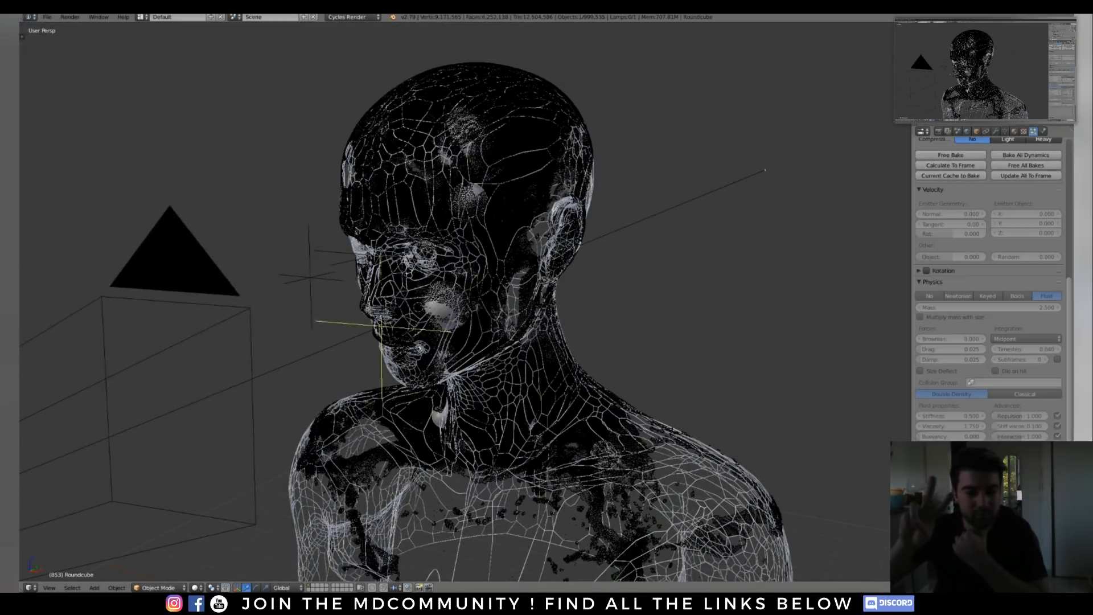
pyautogui.scroll(2, 507, 319)
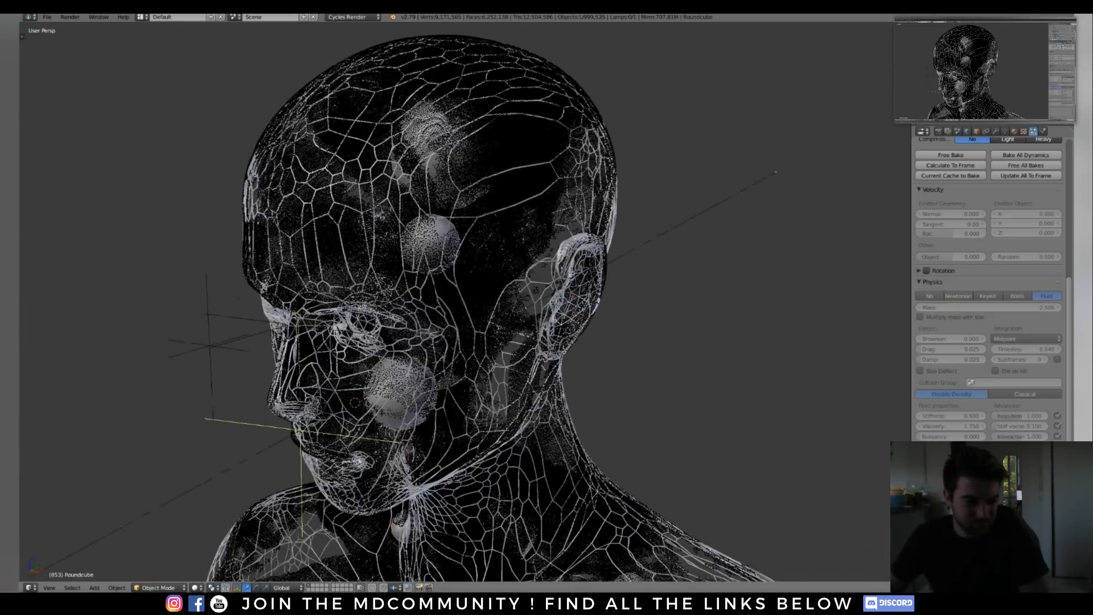
pyautogui.rightClick(495, 251)
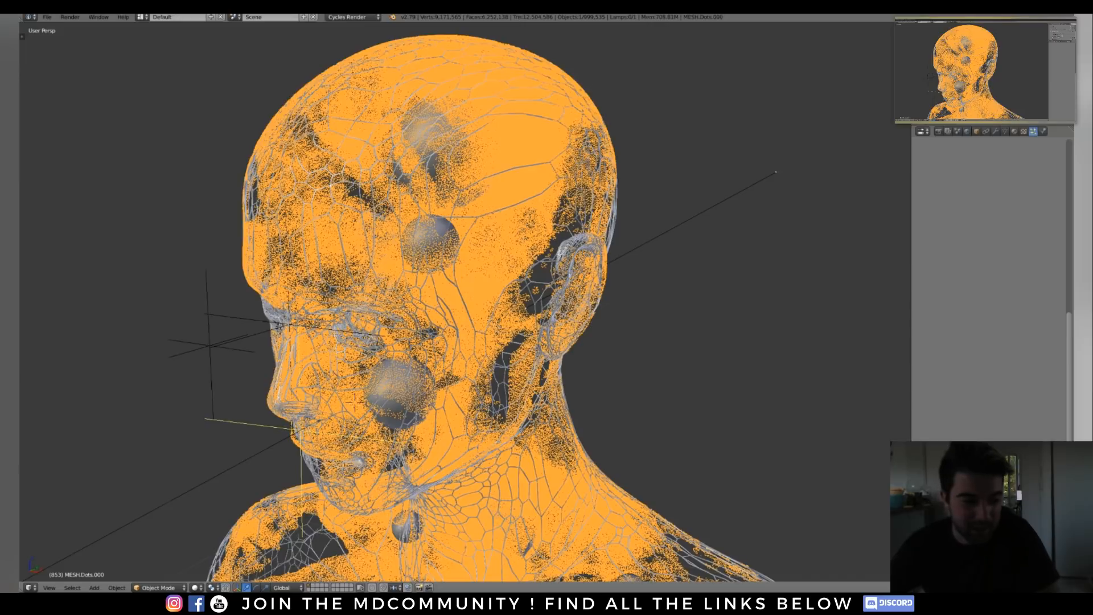
# Isolate the particle dots mesh in local view and inspect the head and shoulders up close from the front and in profile
pyautogui.press('KP_Divide')
pyautogui.keyDown('shift'); pyautogui.moveTo(480, 275); pyautogui.dragTo(452, 314, button='middle'); pyautogui.keyUp('shift')
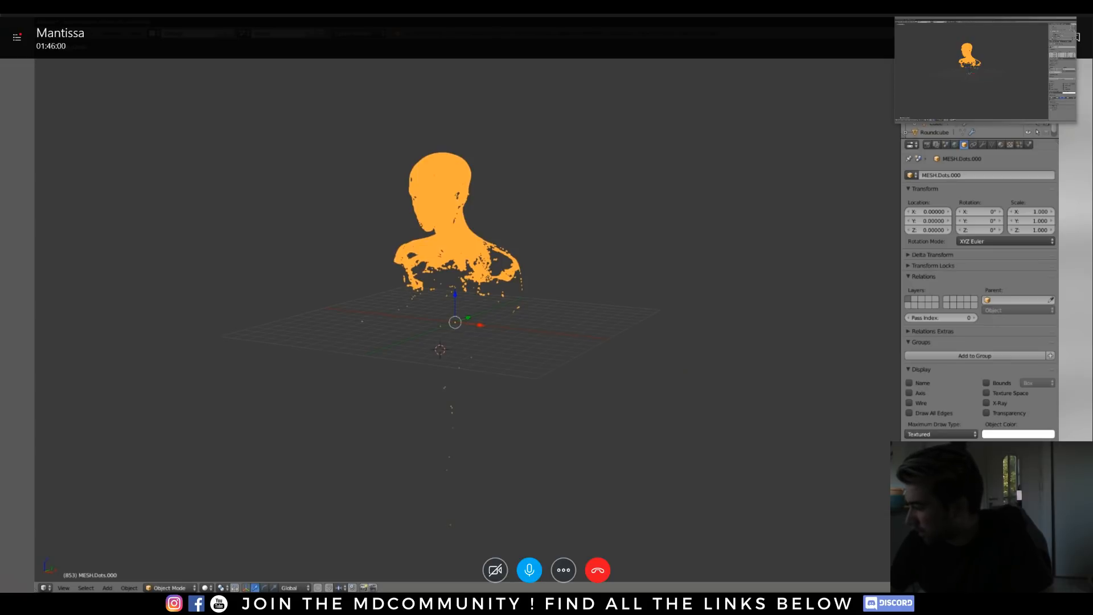
pyautogui.scroll(8, 456, 296)
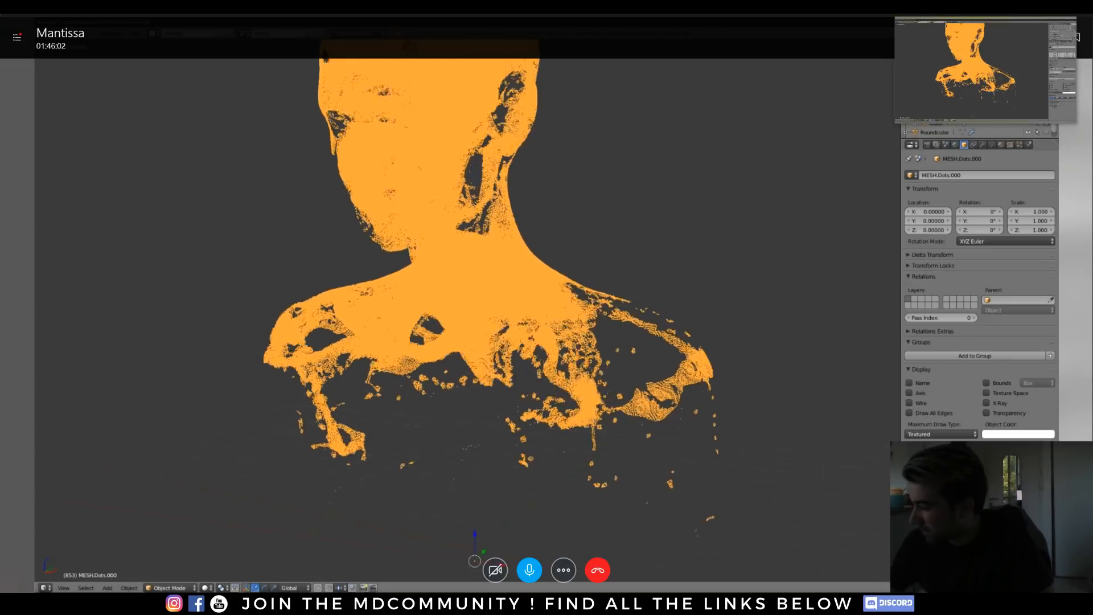
pyautogui.moveTo(456, 296); pyautogui.dragTo(615, 298, button='middle')
pyautogui.scroll(3, 455, 296)
pyautogui.moveTo(456, 296); pyautogui.dragTo(478, 296, button='middle')
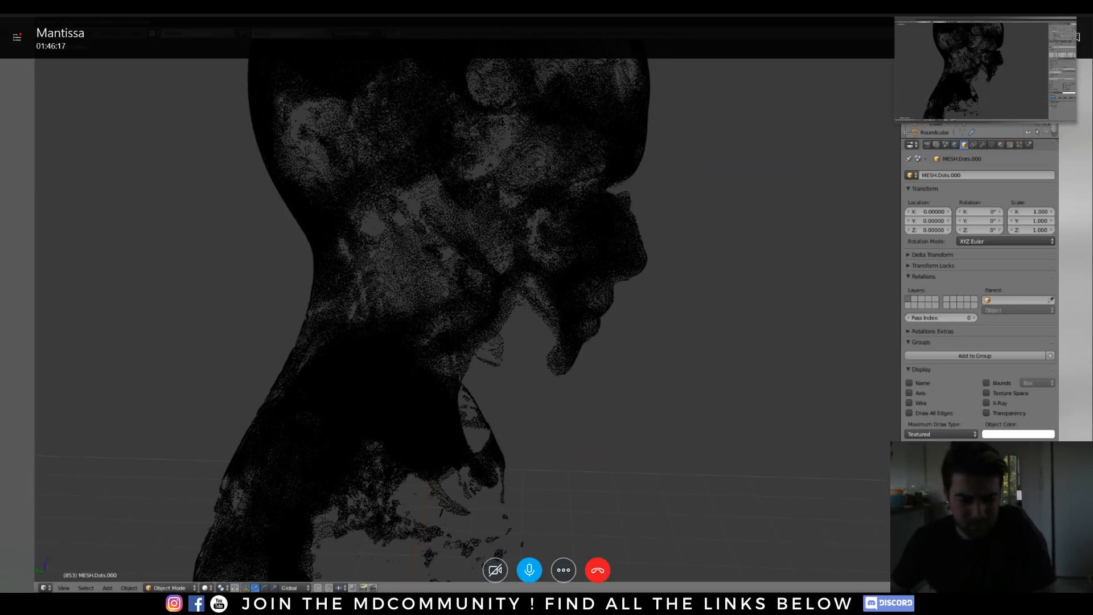
# Switch to the Chrome window showing the artist's Instagram profile
pyautogui.moveTo(312, 453)
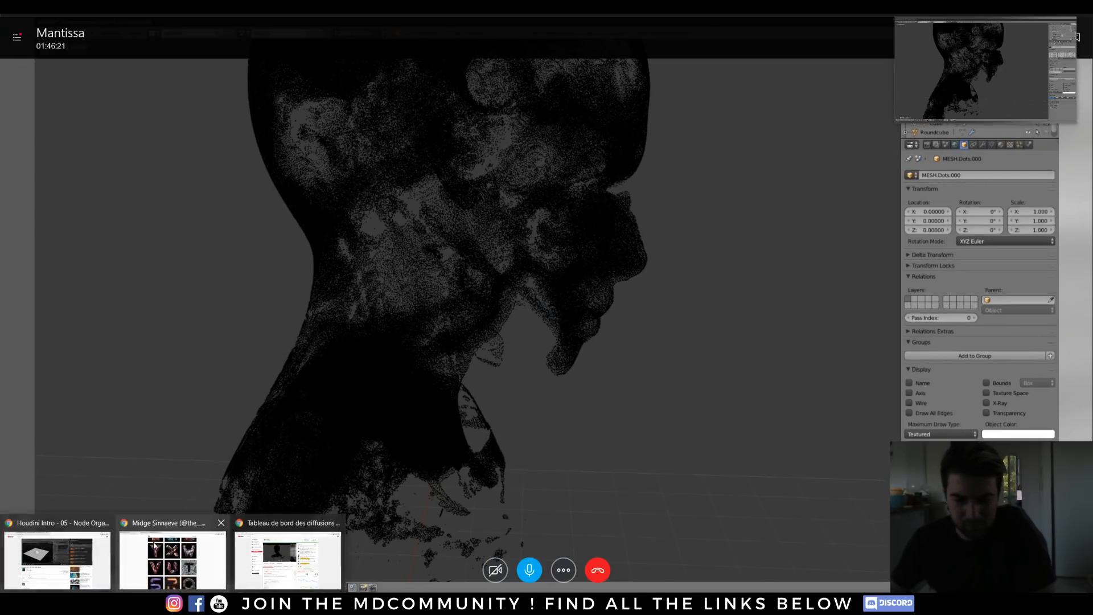
pyautogui.click(170, 549)
pyautogui.scroll(20, 219, 196)
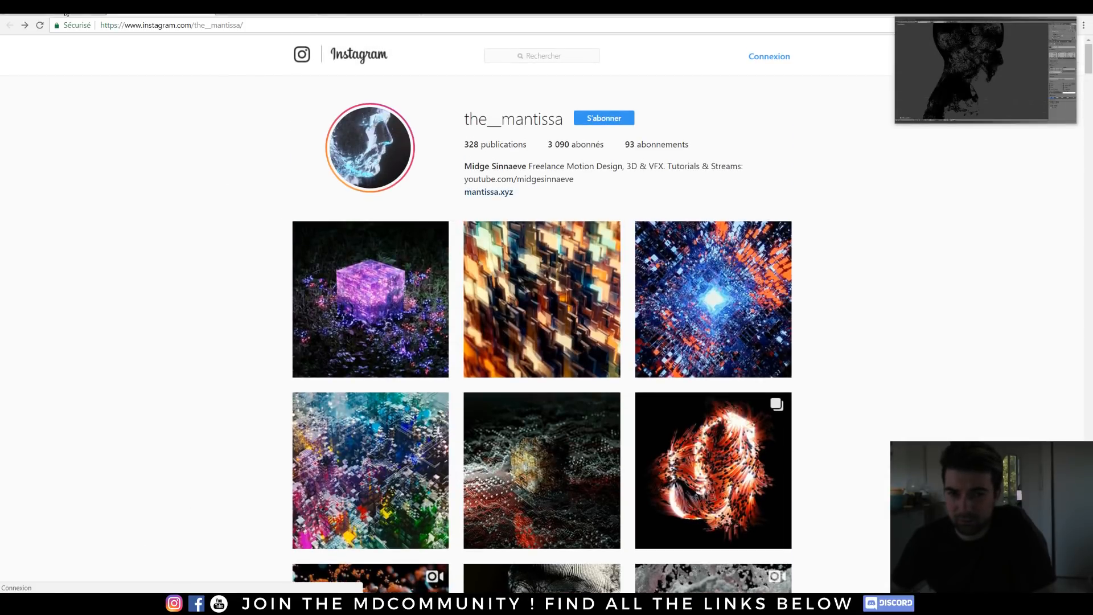
# Browse the portfolio gallery on themantissa.net and open the gold cube render followed by the red cube render
pyautogui.click(65, 12)
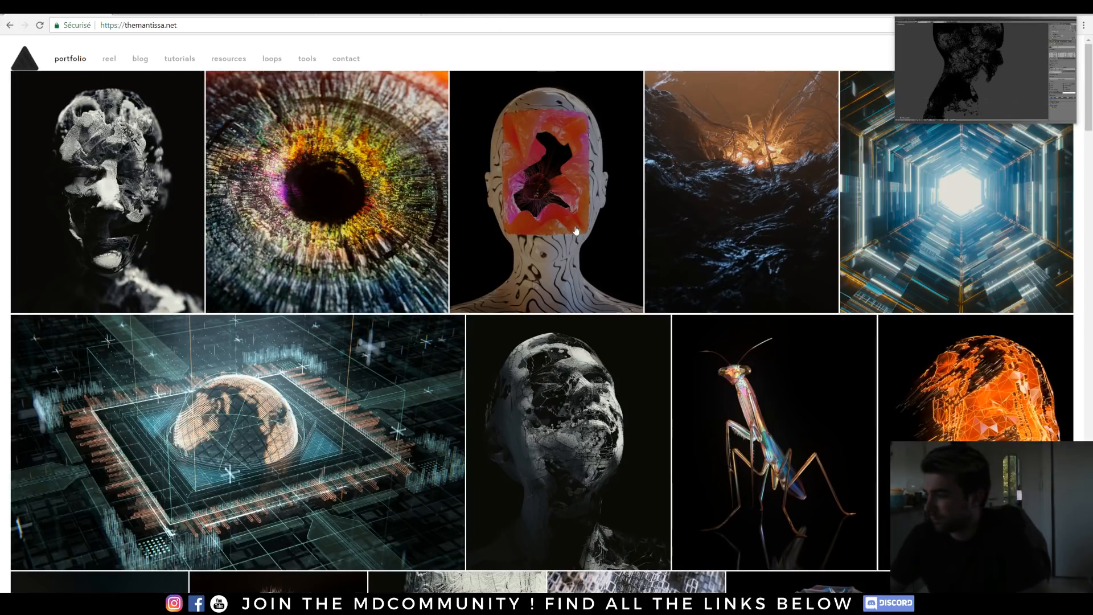
pyautogui.scroll(-1, 605, 244)
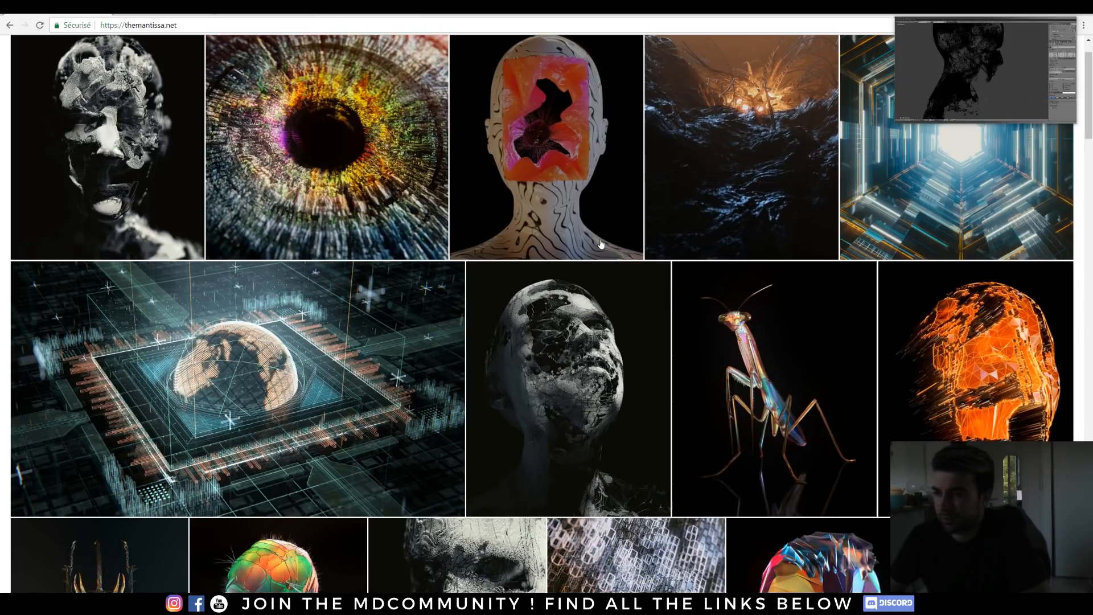
pyautogui.scroll(-2, 617, 264)
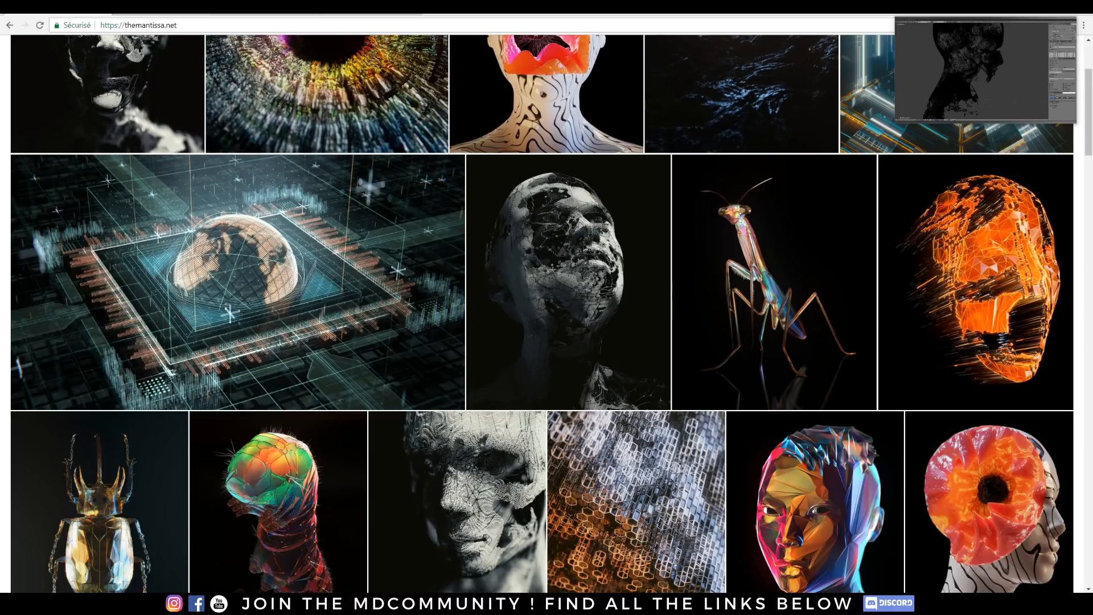
pyautogui.scroll(-4, 481, 275)
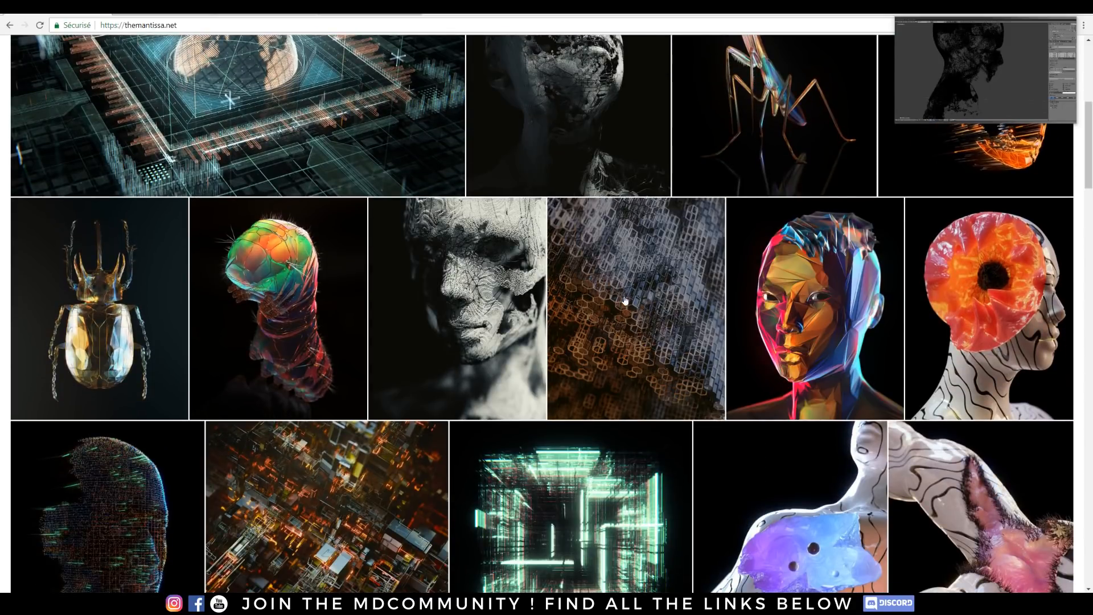
pyautogui.scroll(-4, 540, 316)
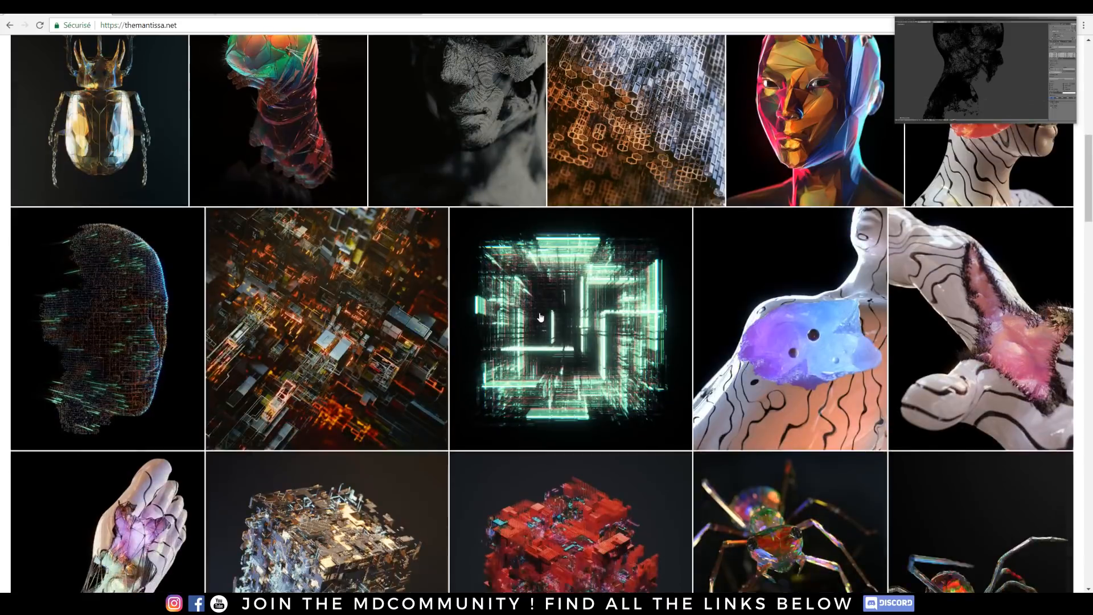
pyautogui.scroll(-2, 538, 313)
pyautogui.scroll(-3, 537, 311)
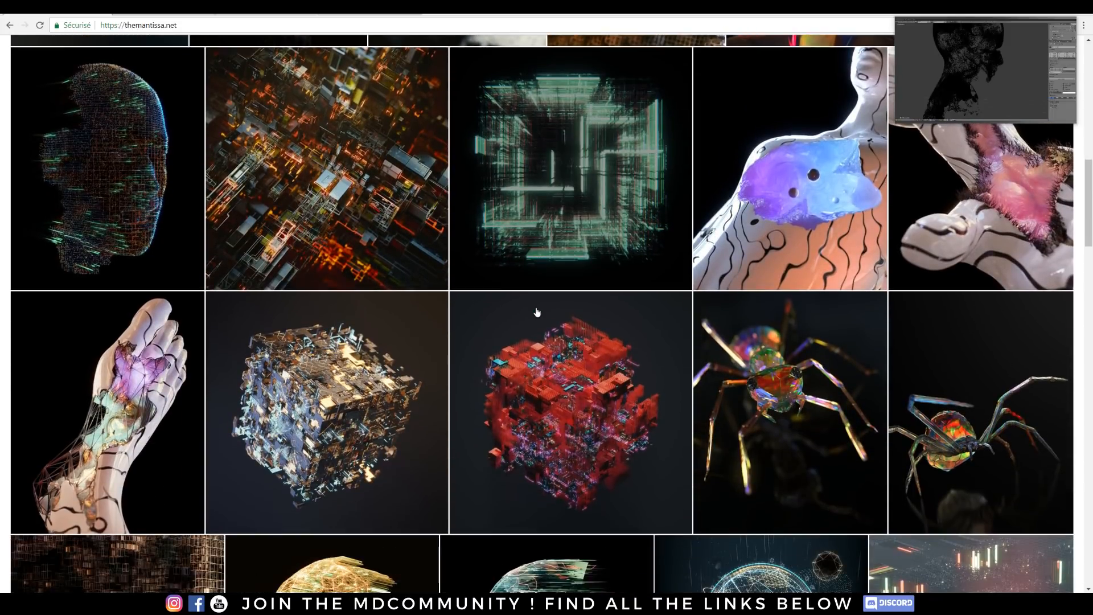
pyautogui.click(317, 307)
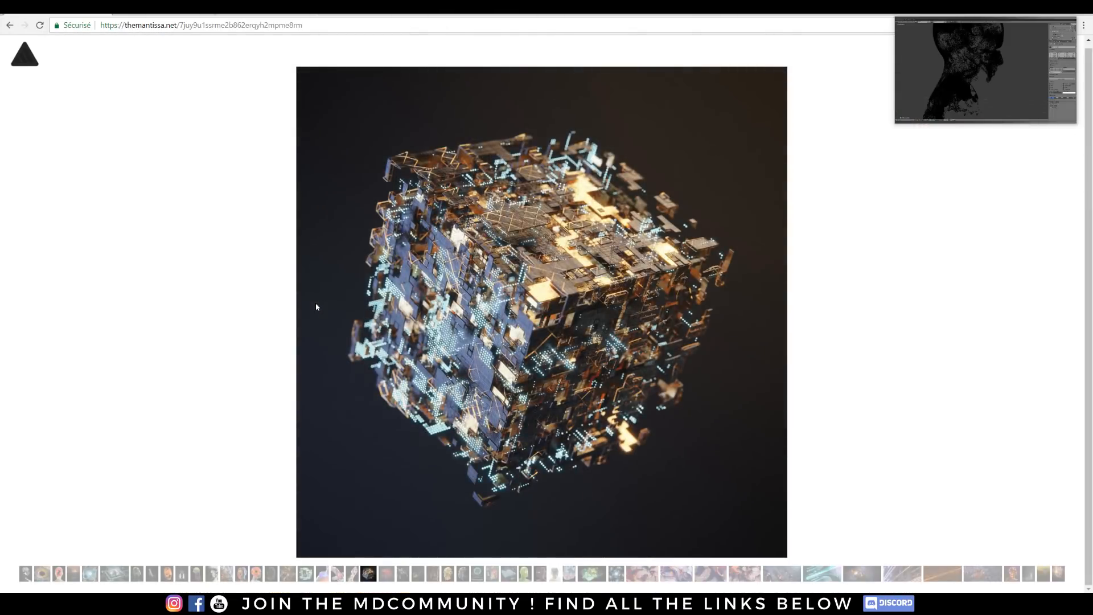
pyautogui.click(379, 579)
# Return to the artist's Instagram profile and cut the page's web address
pyautogui.click(181, 16)
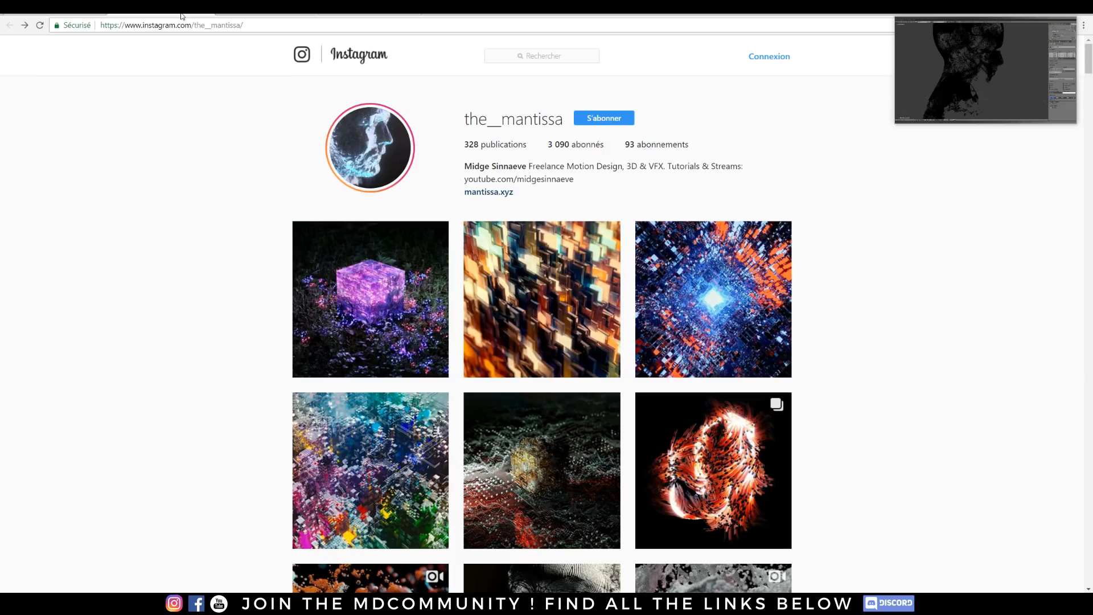
pyautogui.rightClick(231, 27)
pyautogui.click(263, 54)
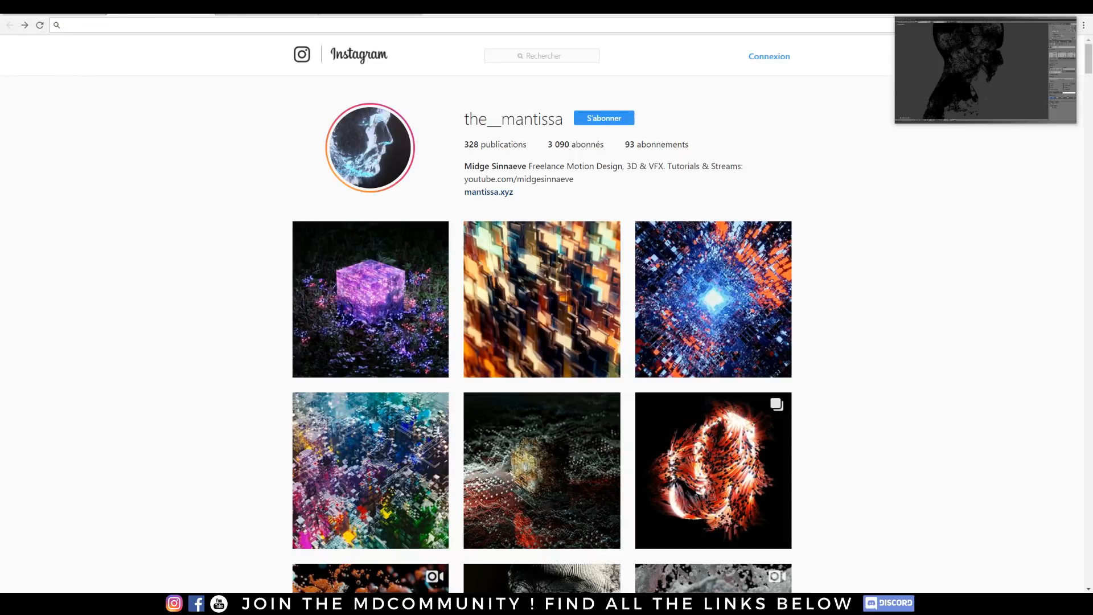
# Look through the artist's Instagram posts, from the recent renders and letter series back to the older insect and abstract pieces
pyautogui.scroll(-2, 146, 221)
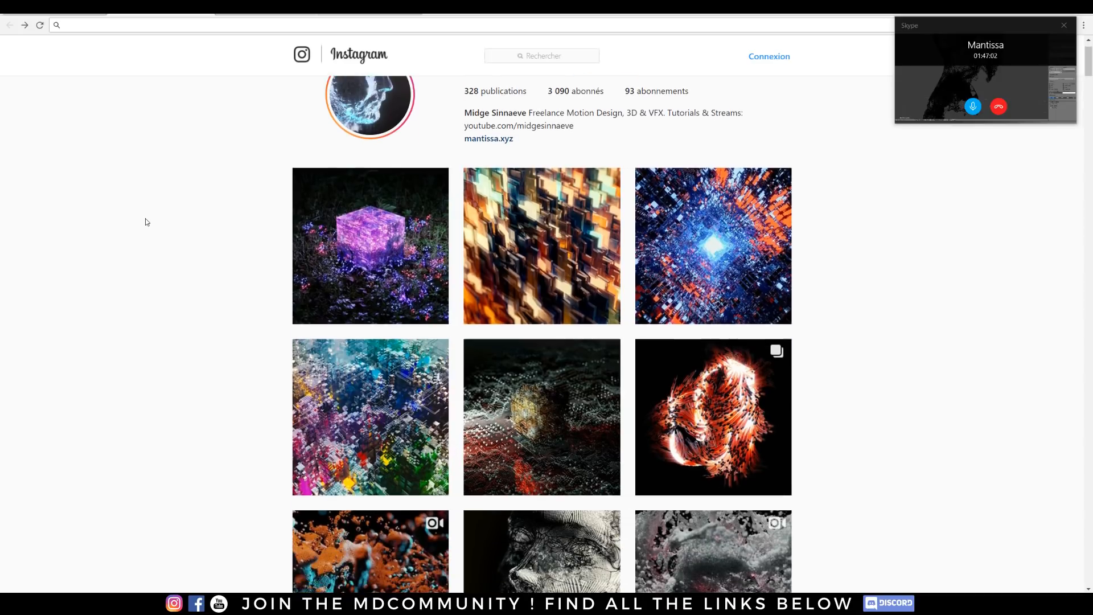
pyautogui.scroll(-11, 147, 222)
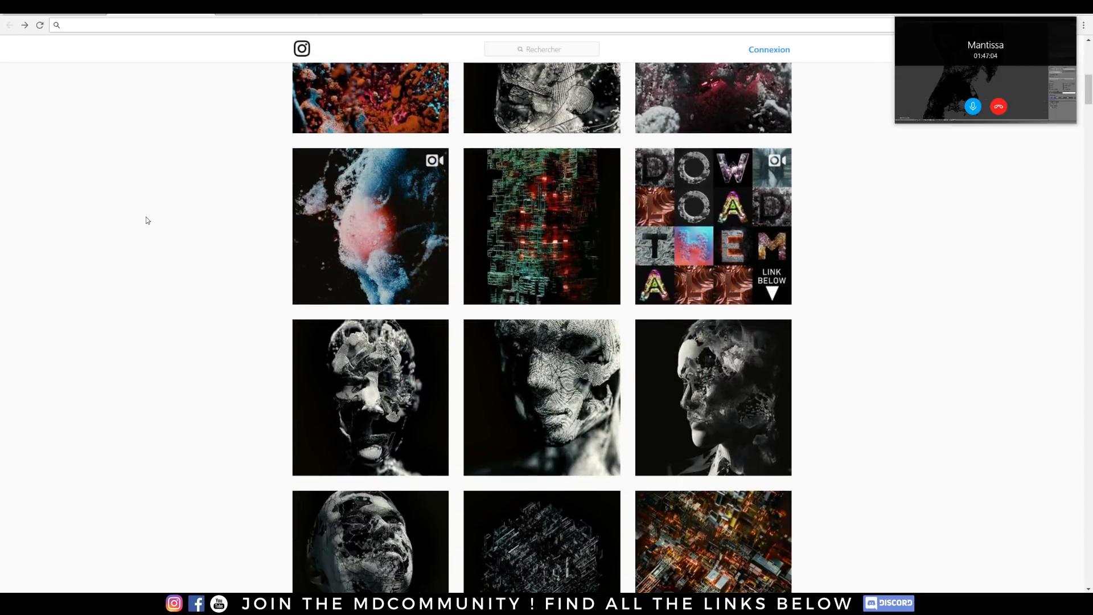
pyautogui.scroll(-12, 147, 220)
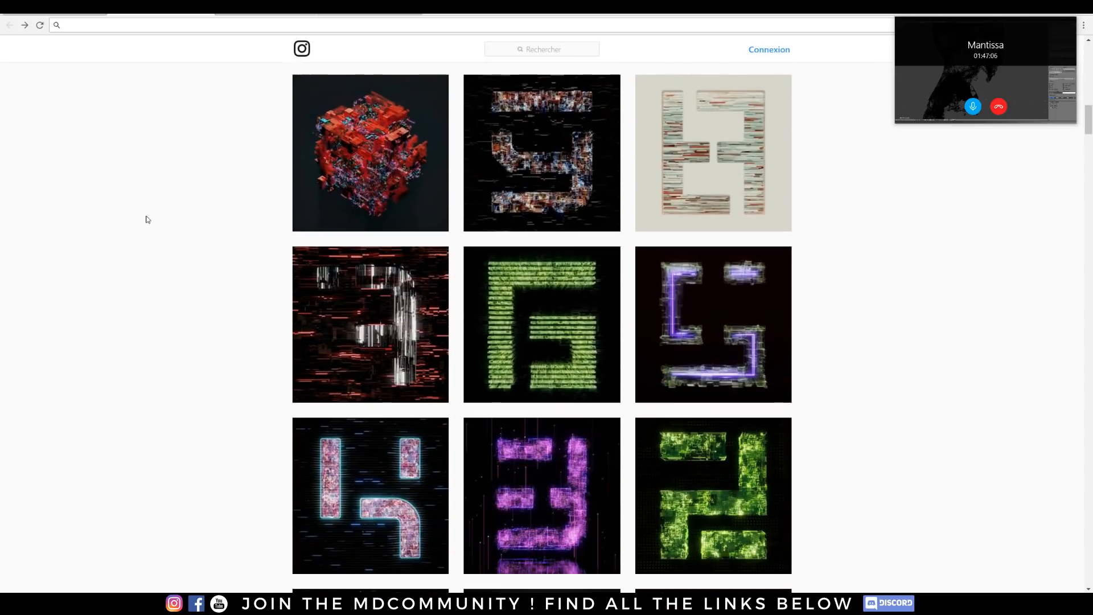
pyautogui.scroll(-20, 147, 221)
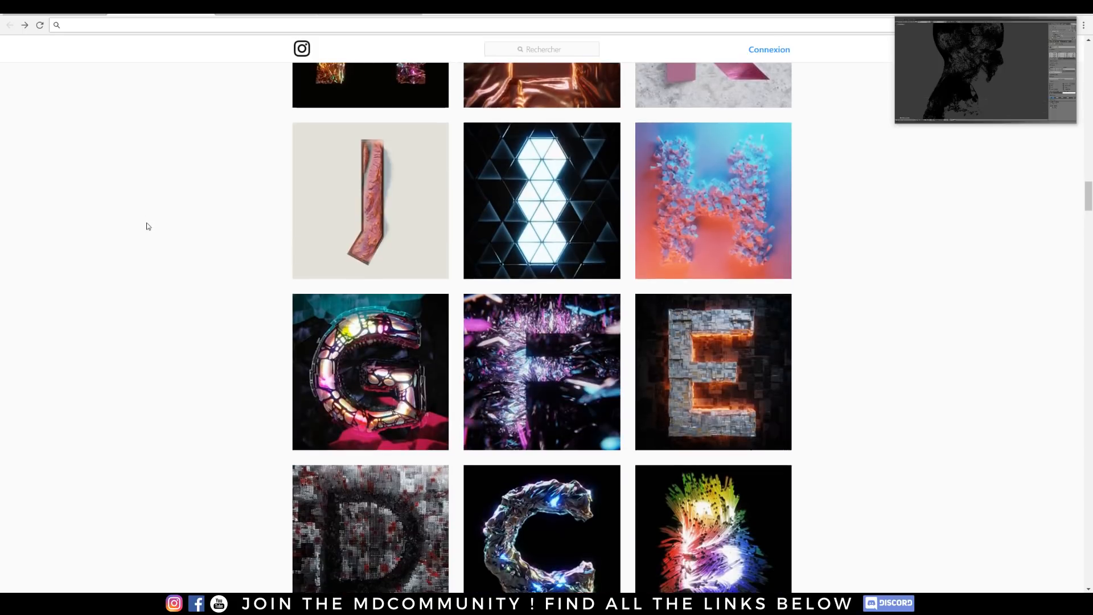
pyautogui.scroll(-20, 147, 226)
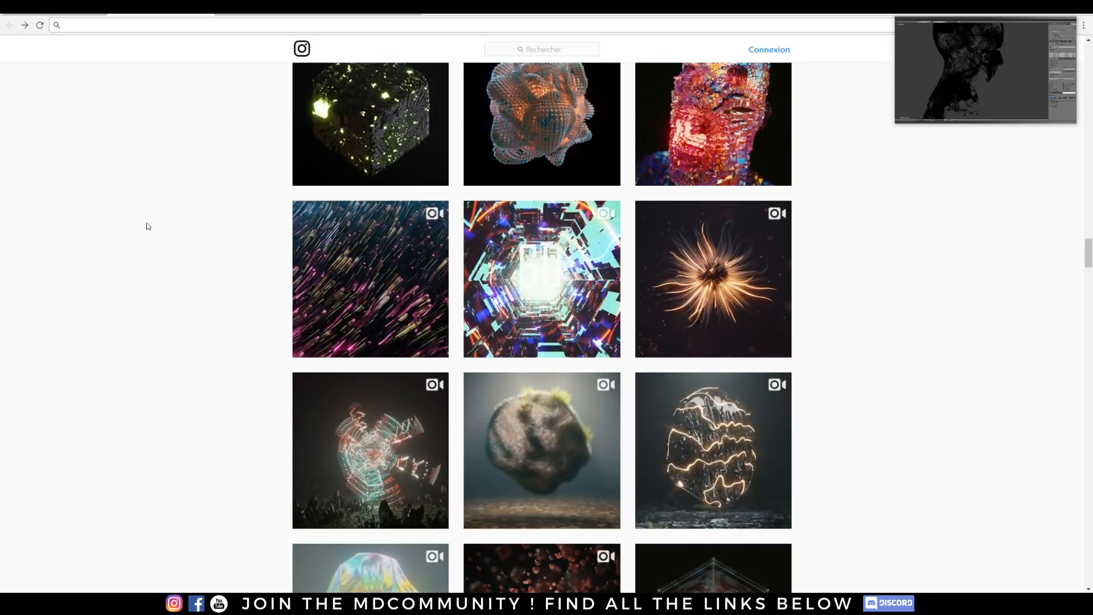
pyautogui.scroll(-9, 147, 227)
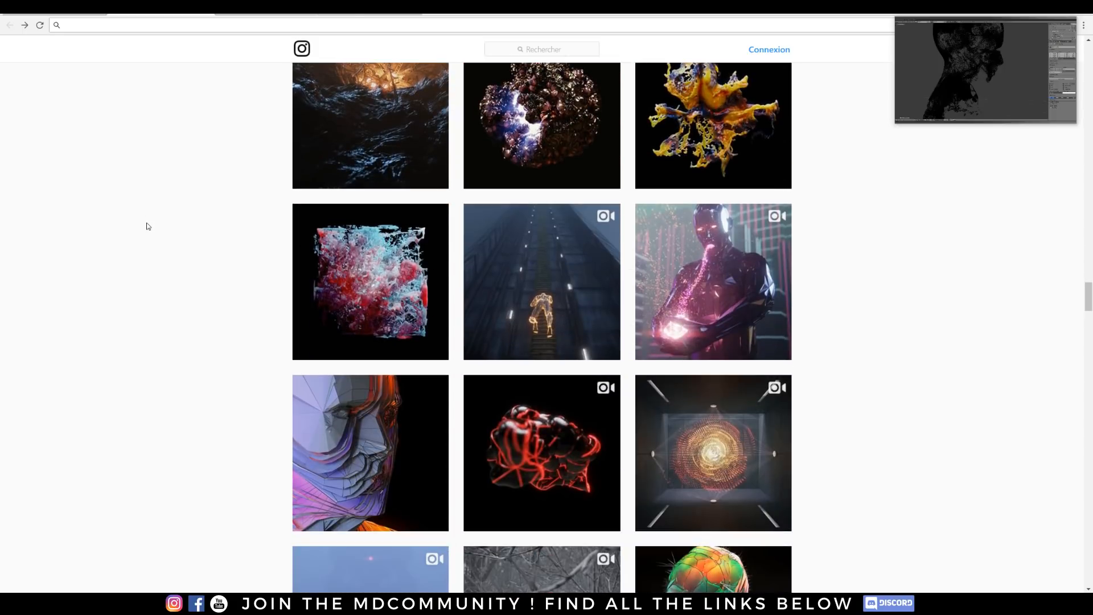
pyautogui.scroll(-9, 147, 226)
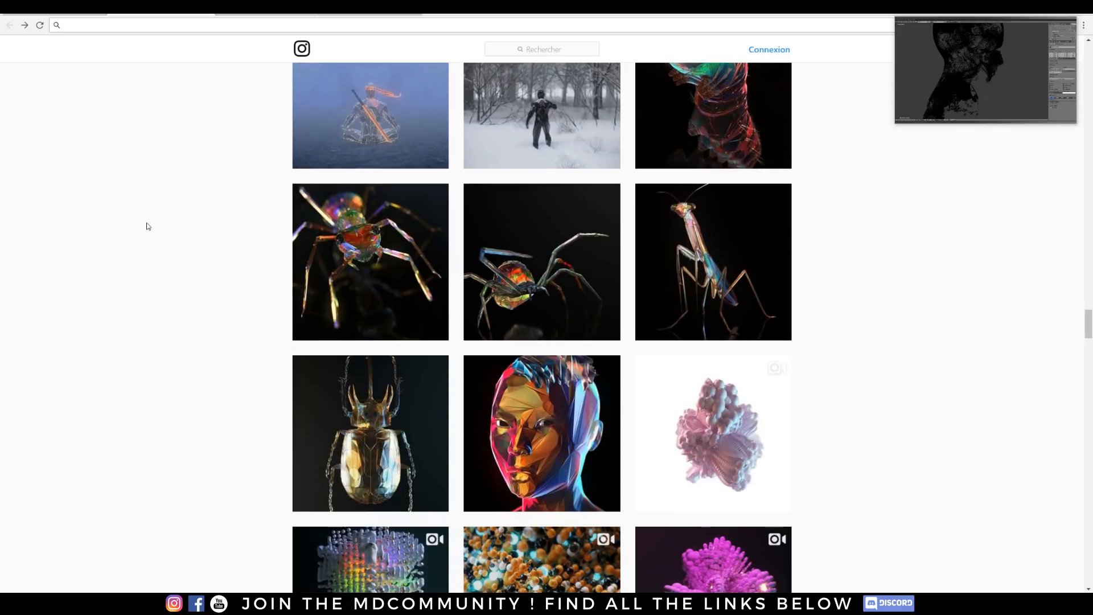
pyautogui.scroll(-4, 147, 226)
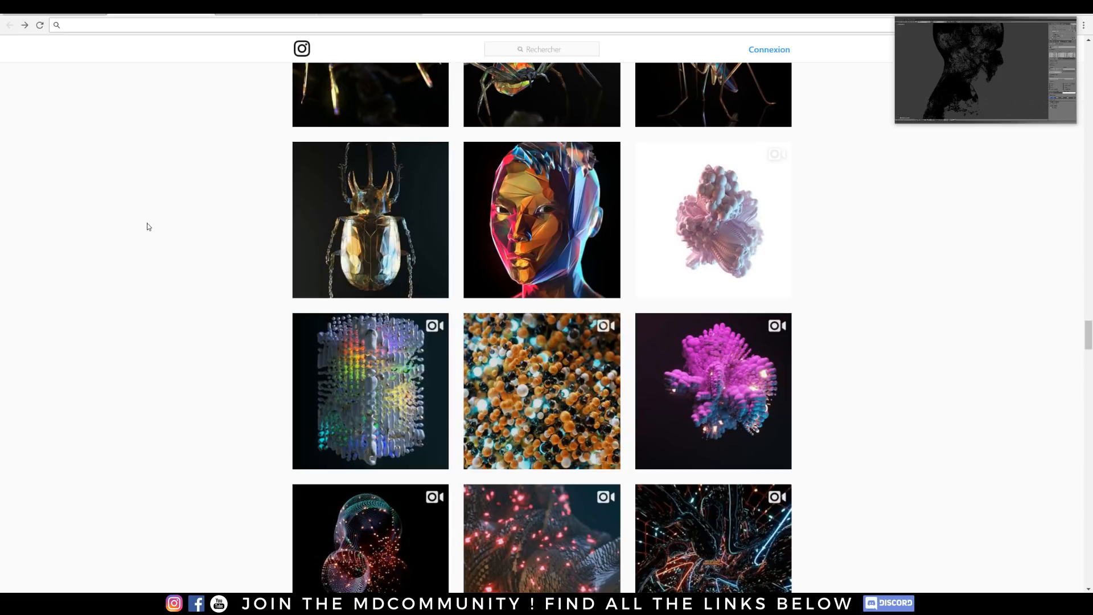
pyautogui.scroll(10, 199, 263)
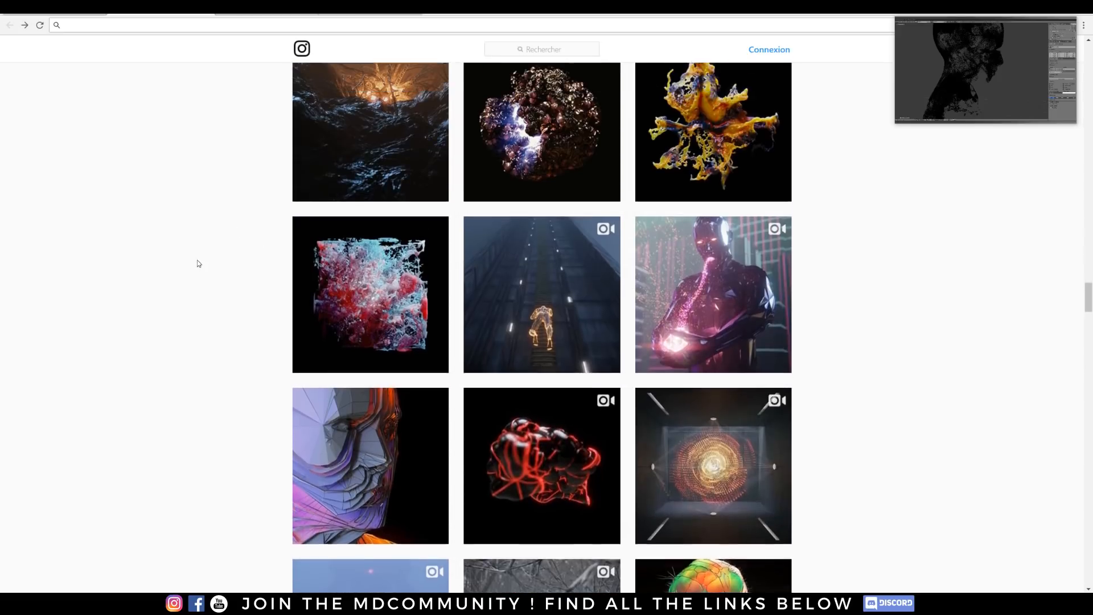
pyautogui.scroll(15, 199, 264)
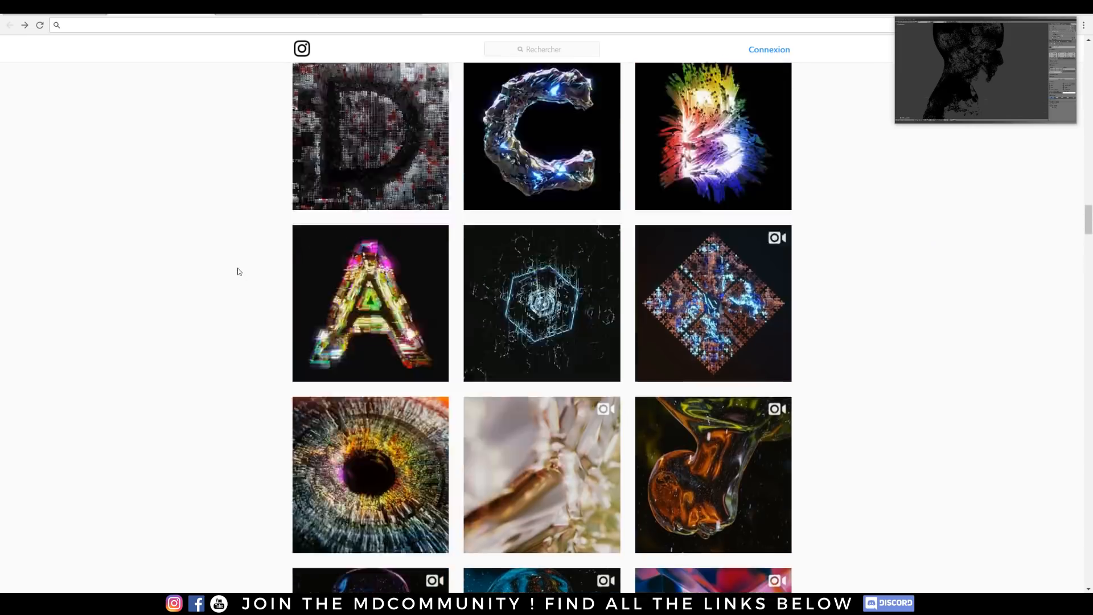
pyautogui.scroll(9, 238, 271)
# Bring up the artist's Behance profile and look through the published projects
pyautogui.click(361, 9)
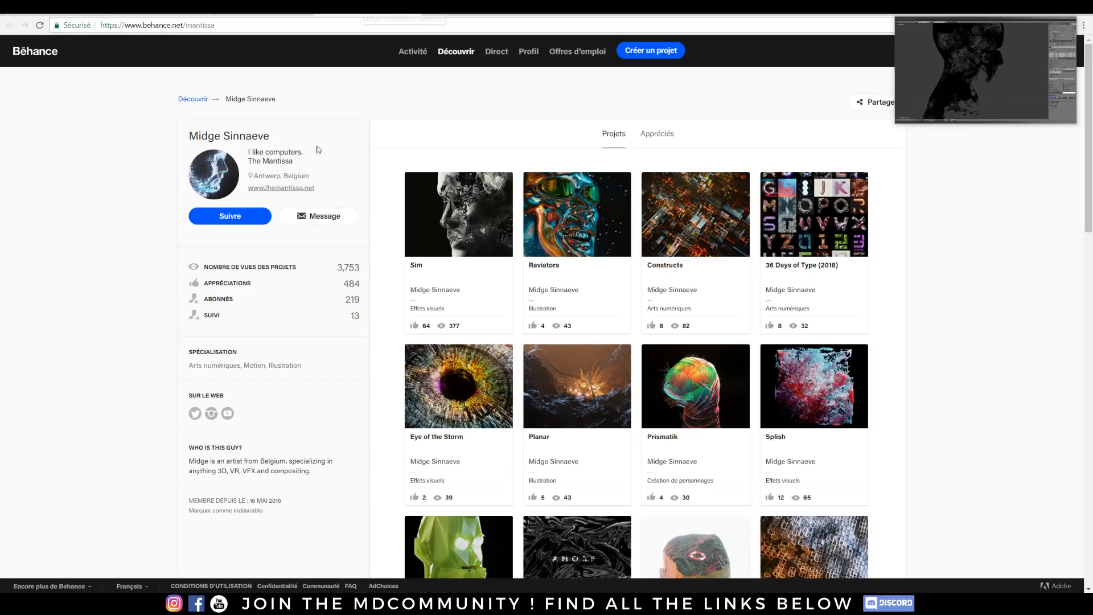
pyautogui.scroll(-1, 123, 221)
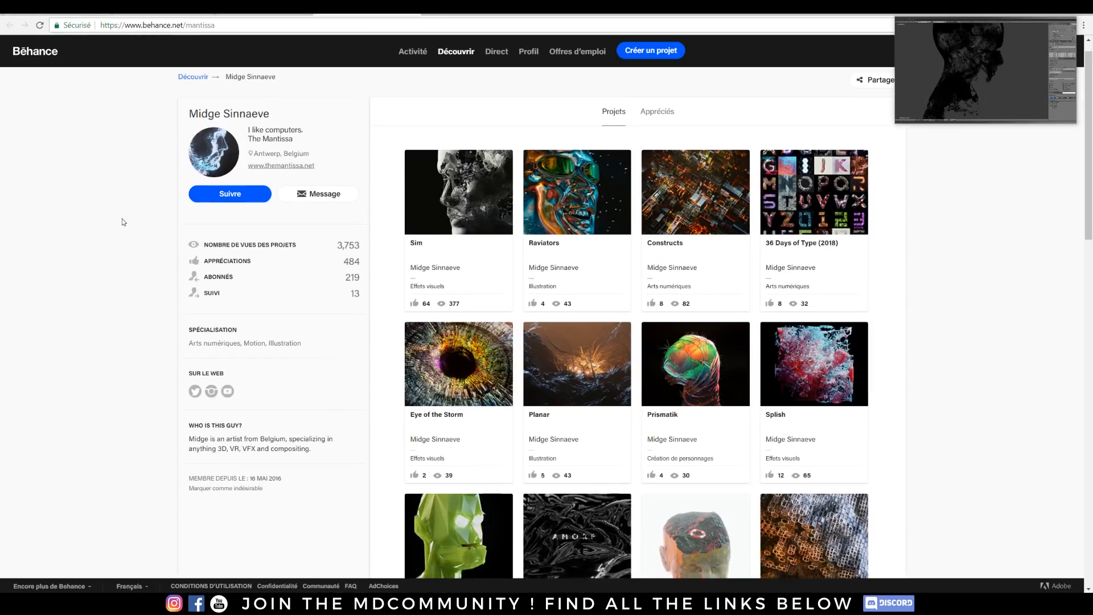
pyautogui.scroll(-4, 124, 222)
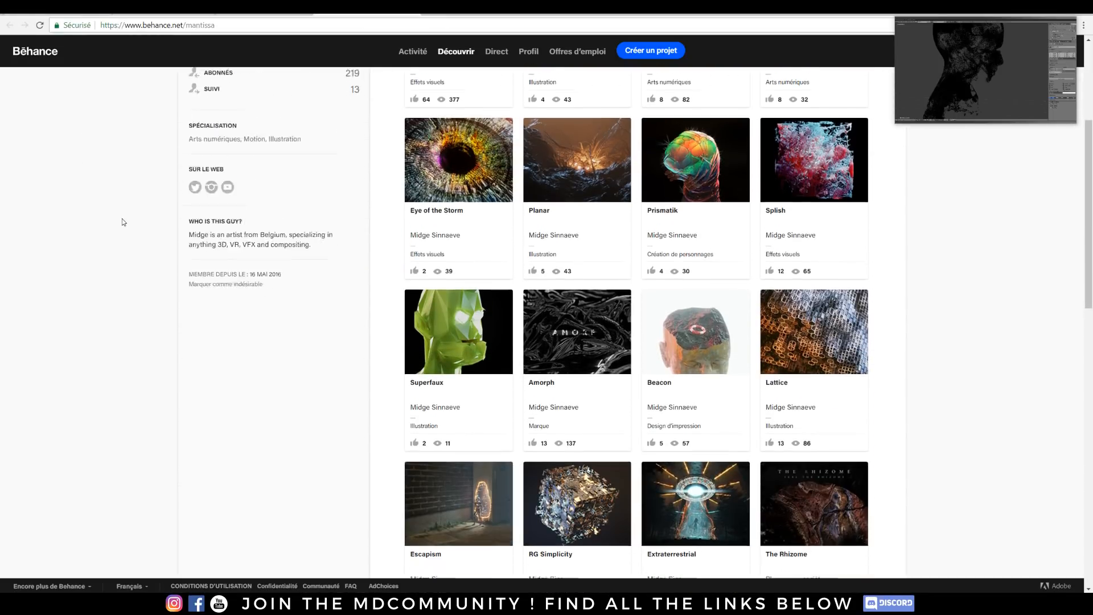
pyautogui.scroll(-3, 124, 222)
pyautogui.scroll(-1, 124, 221)
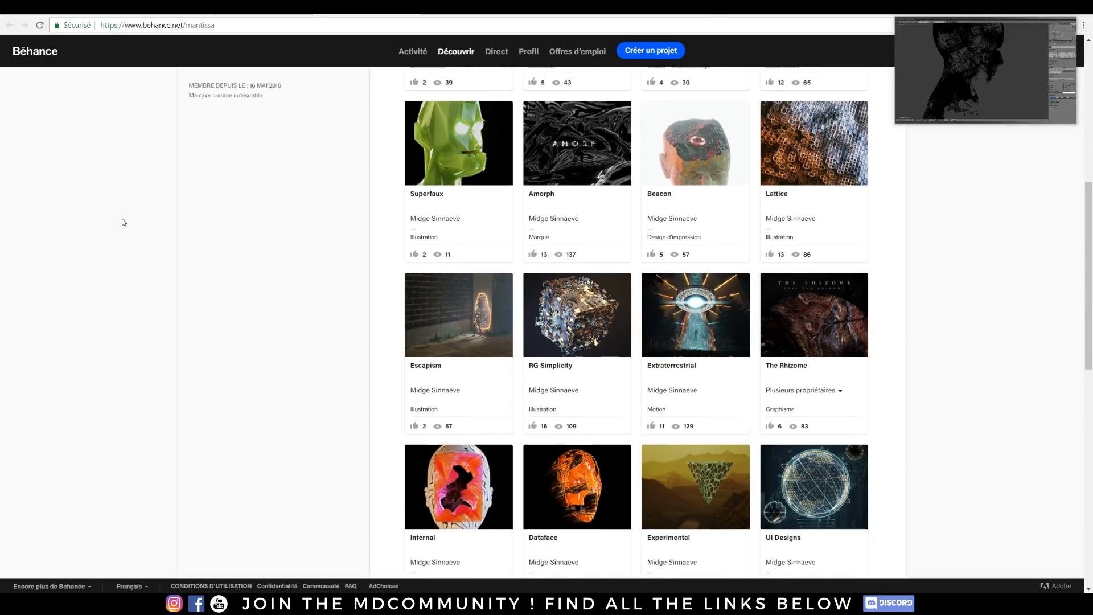
pyautogui.scroll(8, 123, 222)
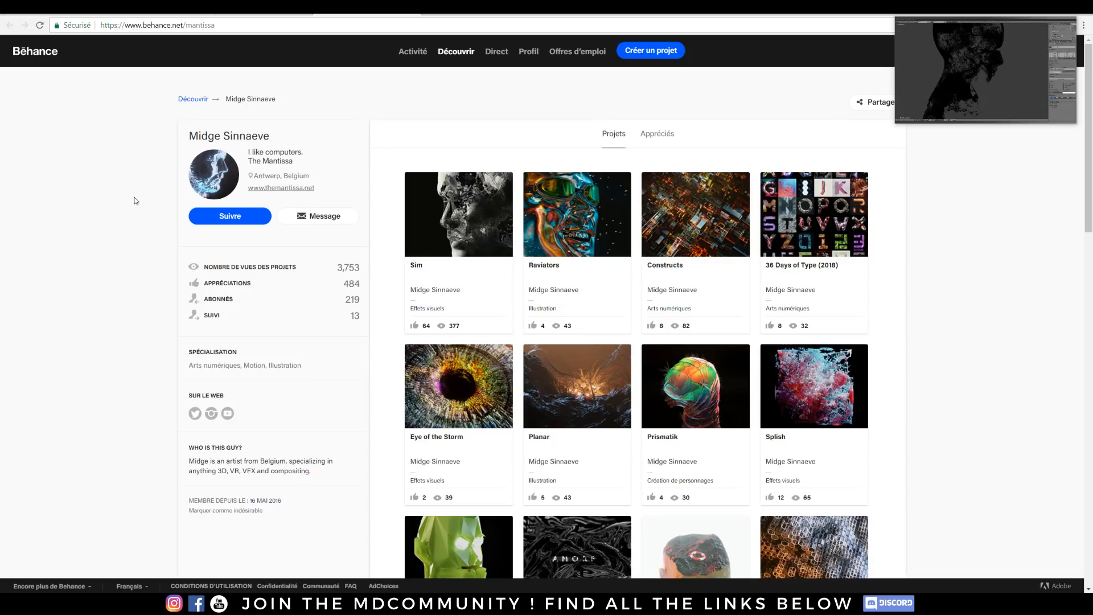
# Return to the themantissa.net portfolio and view its first five images one by one, from the particle head portrait to the hexagonal tunnel
pyautogui.click(62, 9)
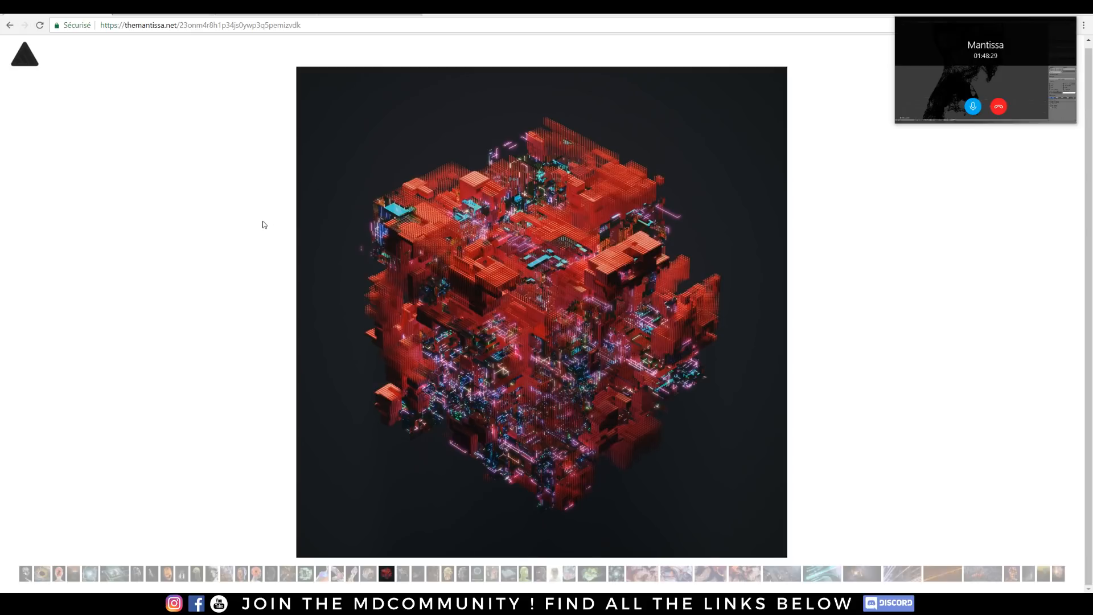
pyautogui.click(25, 573)
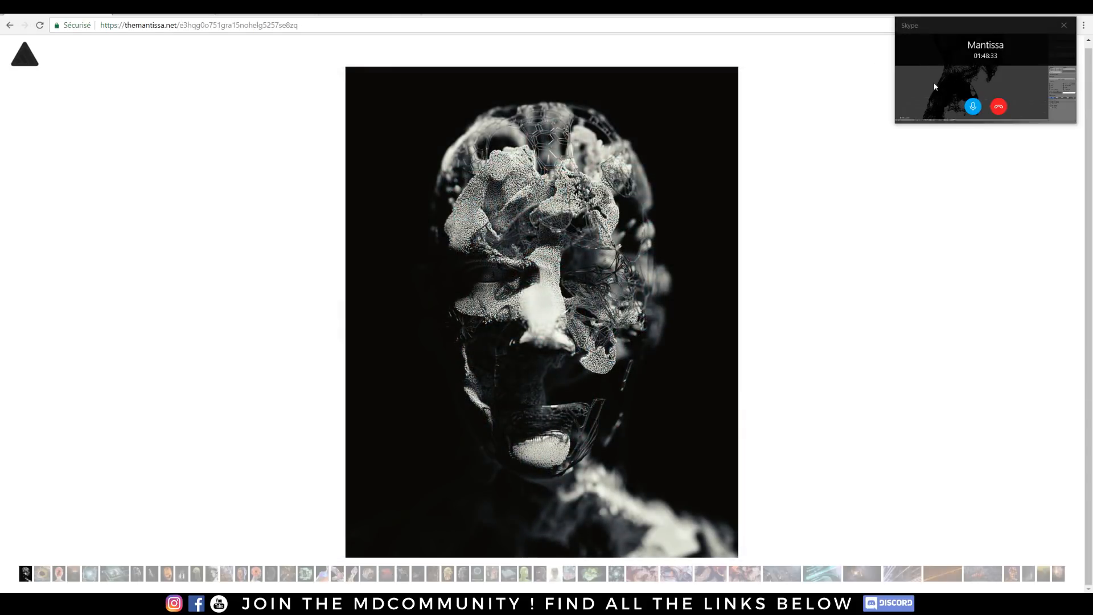
pyautogui.click(42, 574)
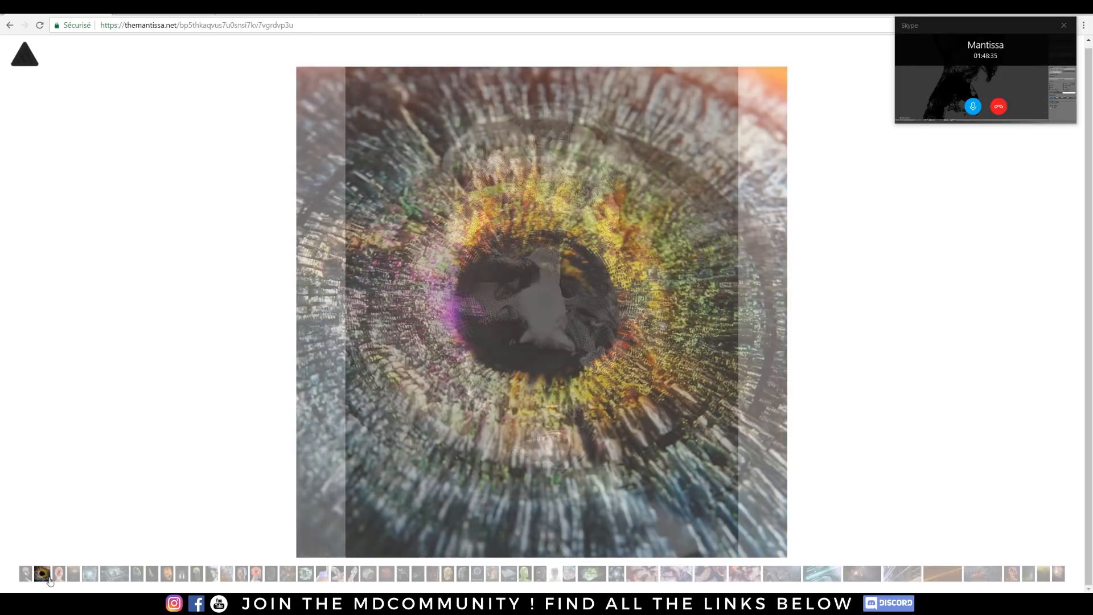
pyautogui.click(59, 575)
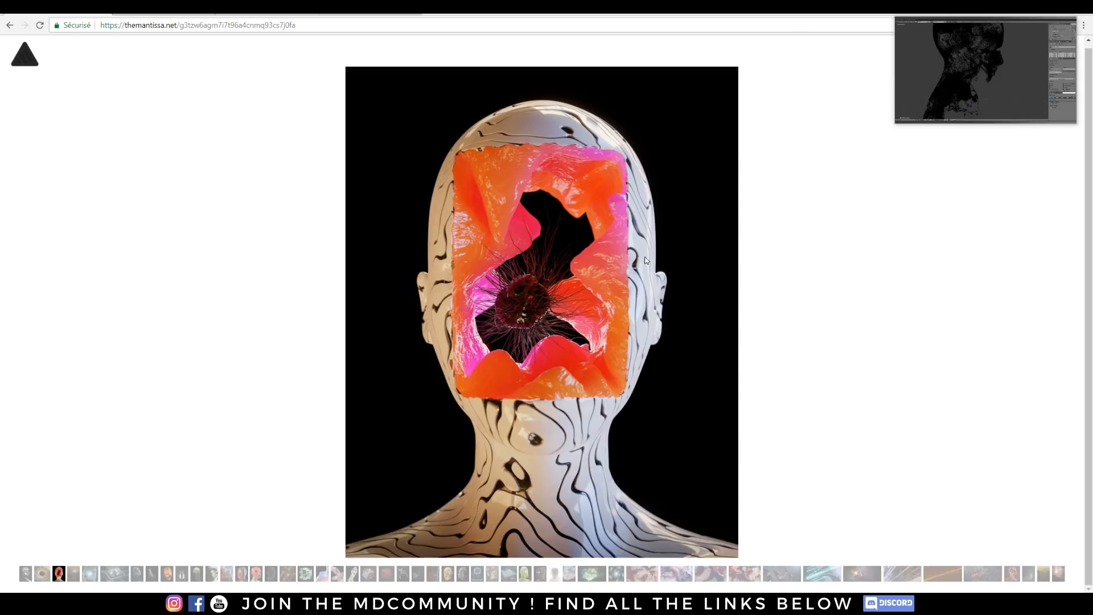
pyautogui.click(73, 575)
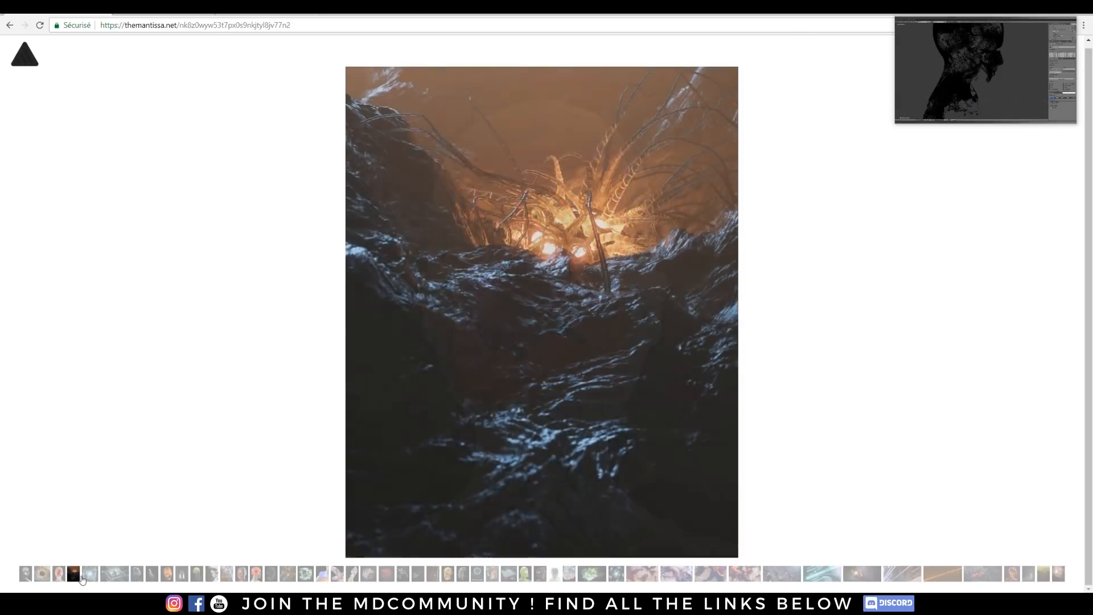
pyautogui.click(87, 579)
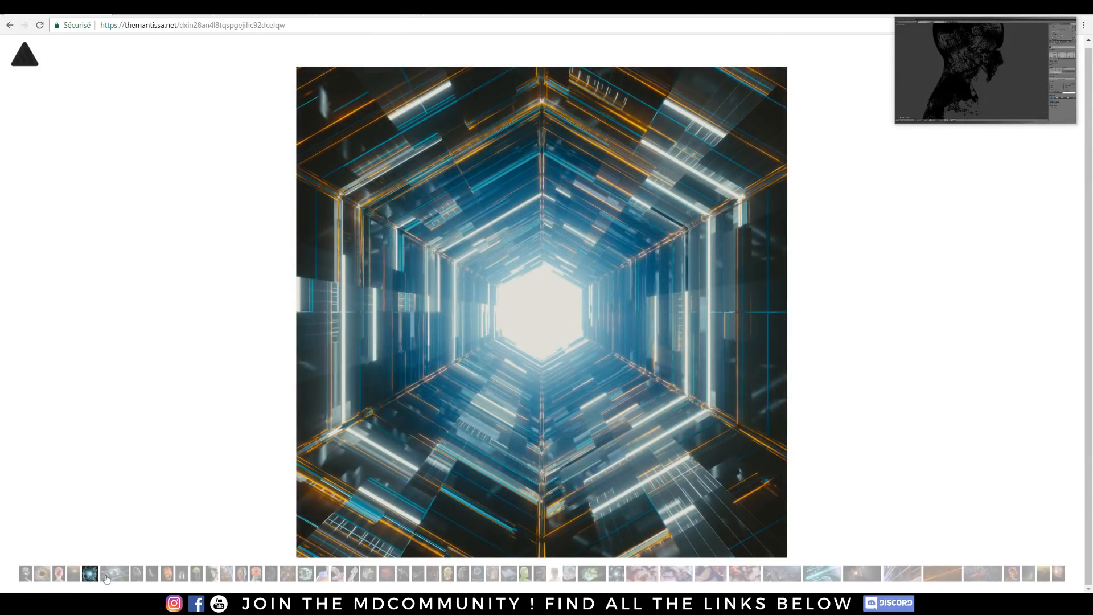
# View the portfolio's dotted globe image on a circuit board, and bring up the blender.org home page
pyautogui.click(108, 580)
pyautogui.click(208, 25)
pyautogui.write('n')
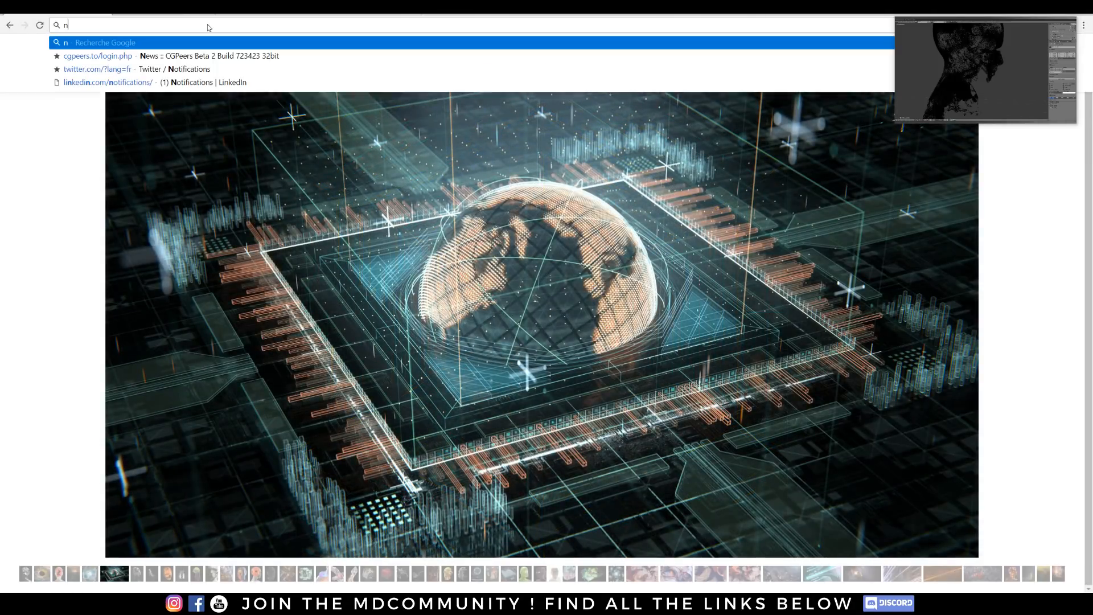
pyautogui.press('BackSpace')
pyautogui.write('blender.org')
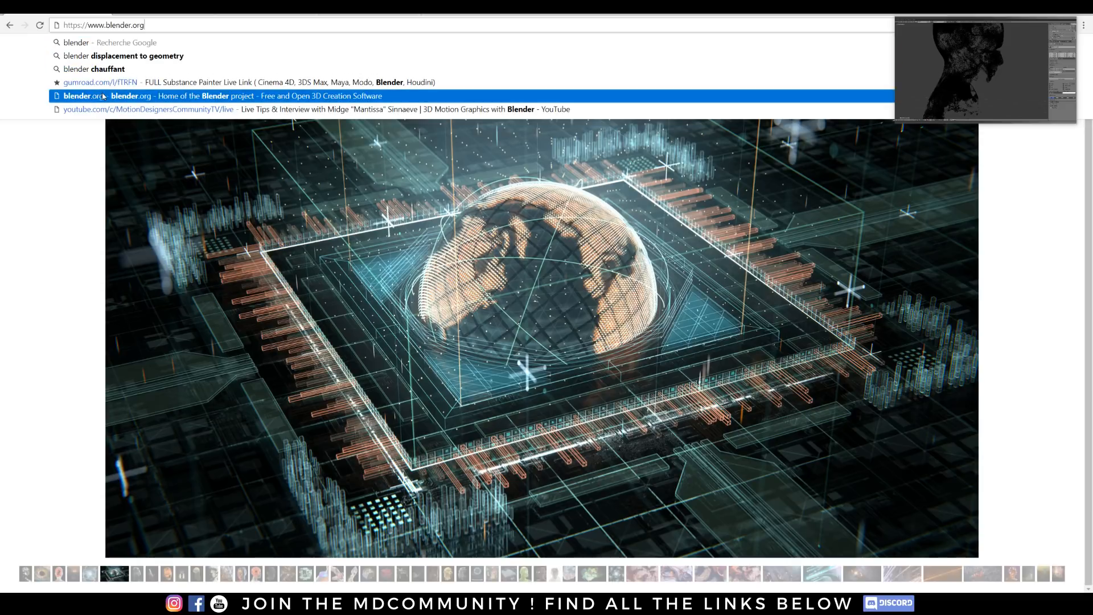
pyautogui.click(89, 95)
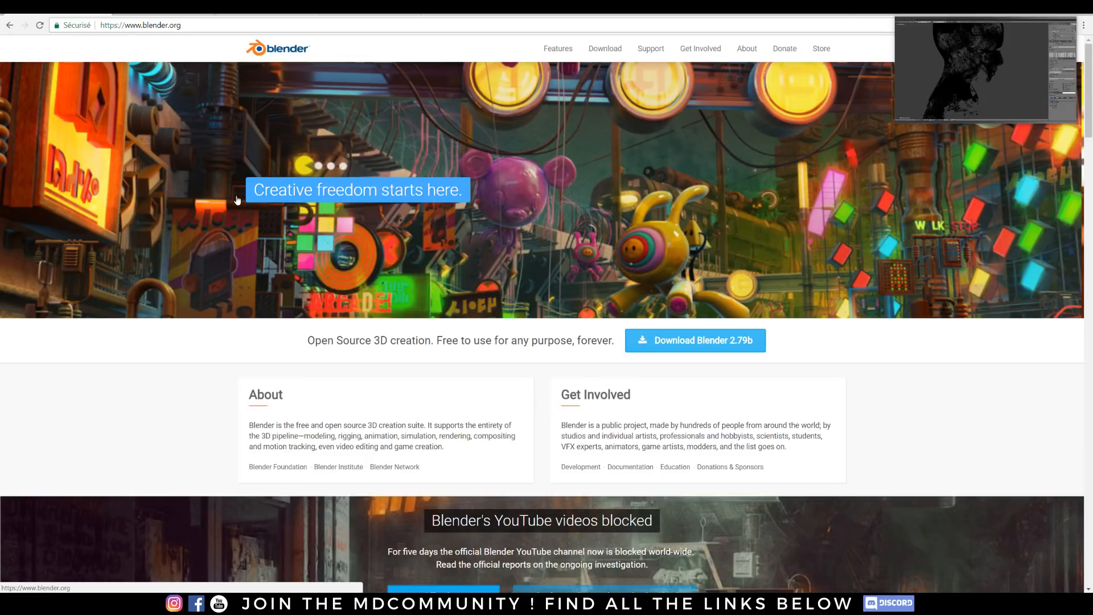
pyautogui.scroll(-5, 291, 217)
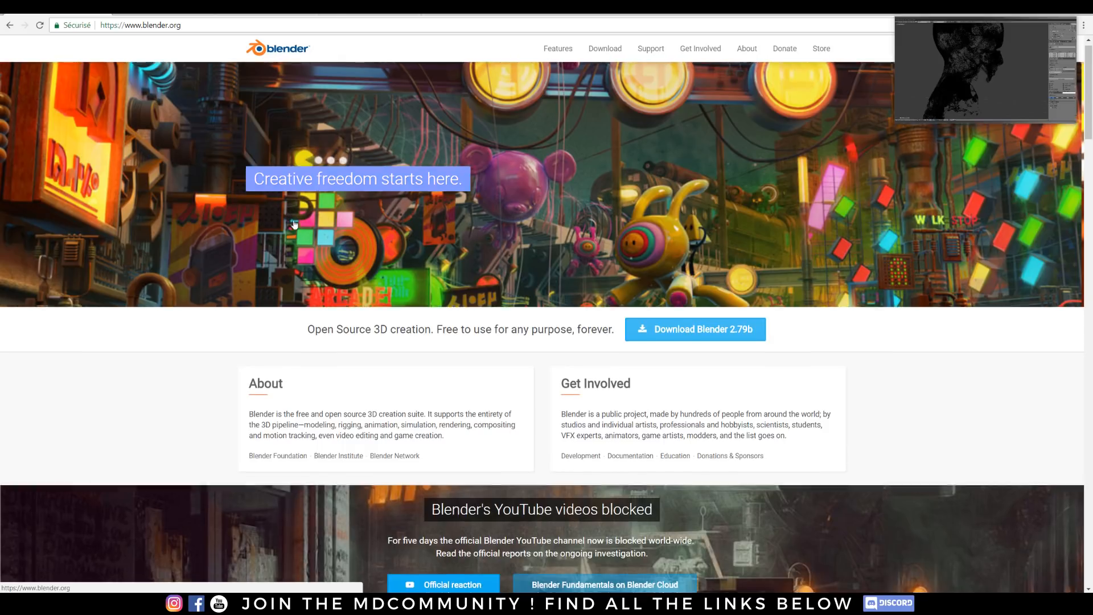
pyautogui.scroll(5, 283, 279)
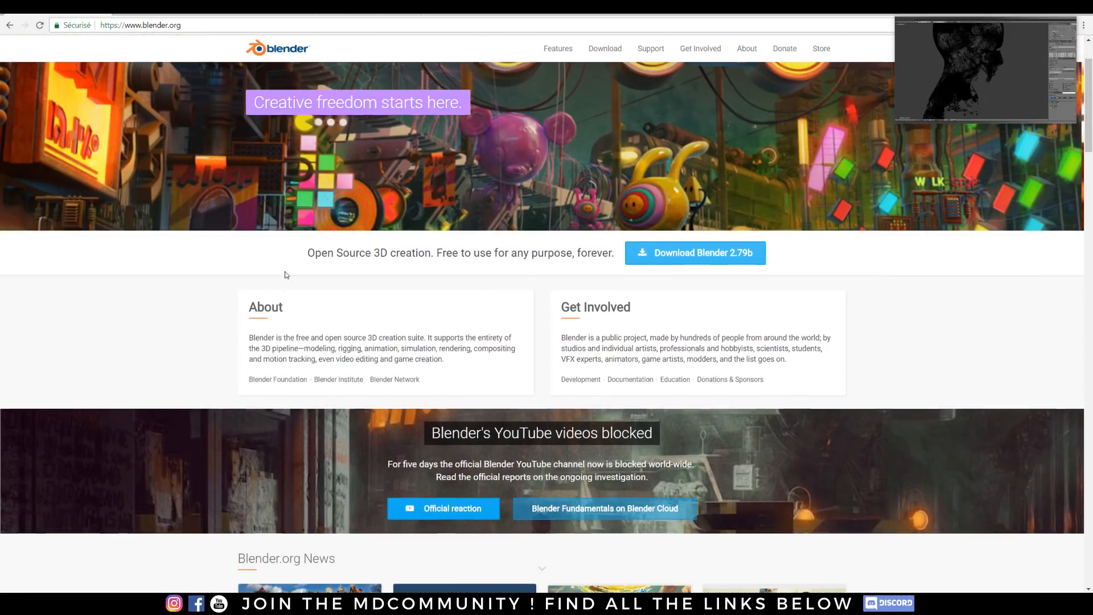
# Open Blender's Features page and look through its categories, from Rendering, Modeling and Animation down to Scripting and Customize
pyautogui.click(548, 53)
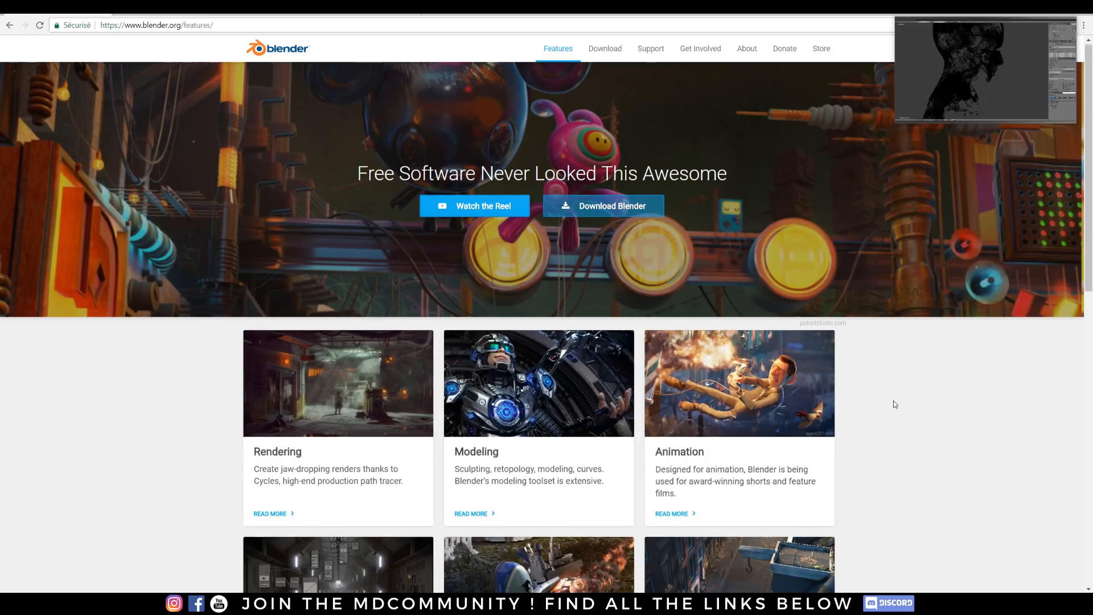
pyautogui.scroll(-1, 894, 403)
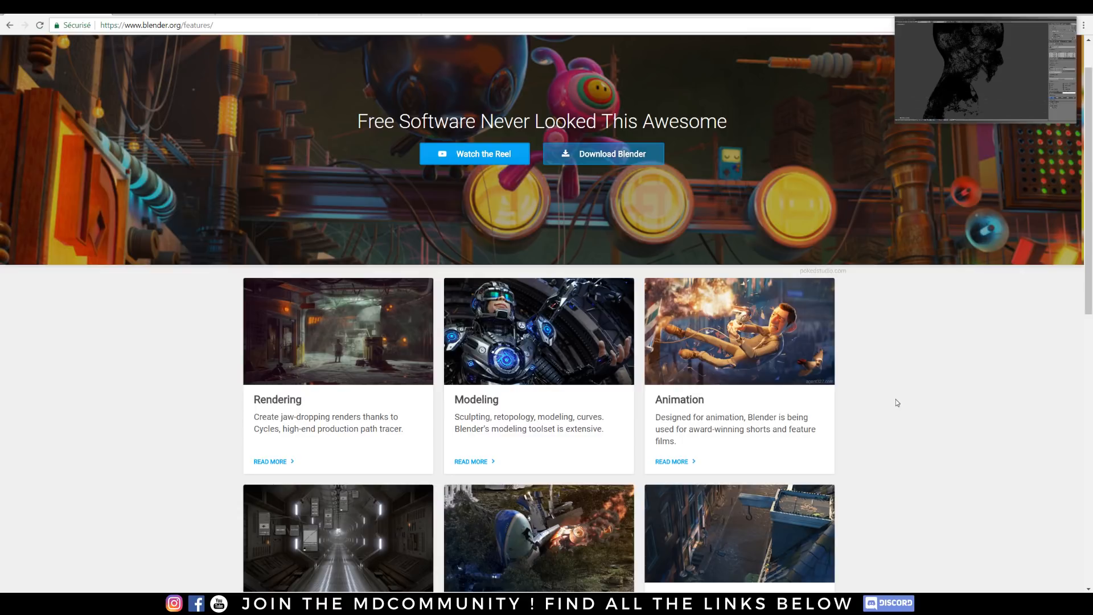
pyautogui.scroll(-3, 896, 403)
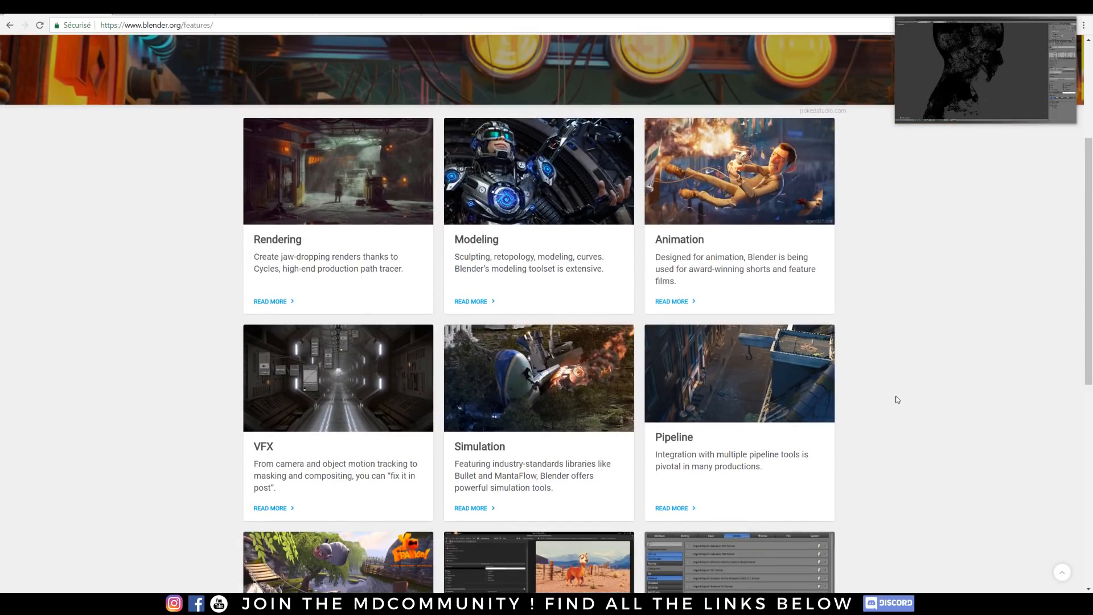
pyautogui.scroll(-2, 897, 399)
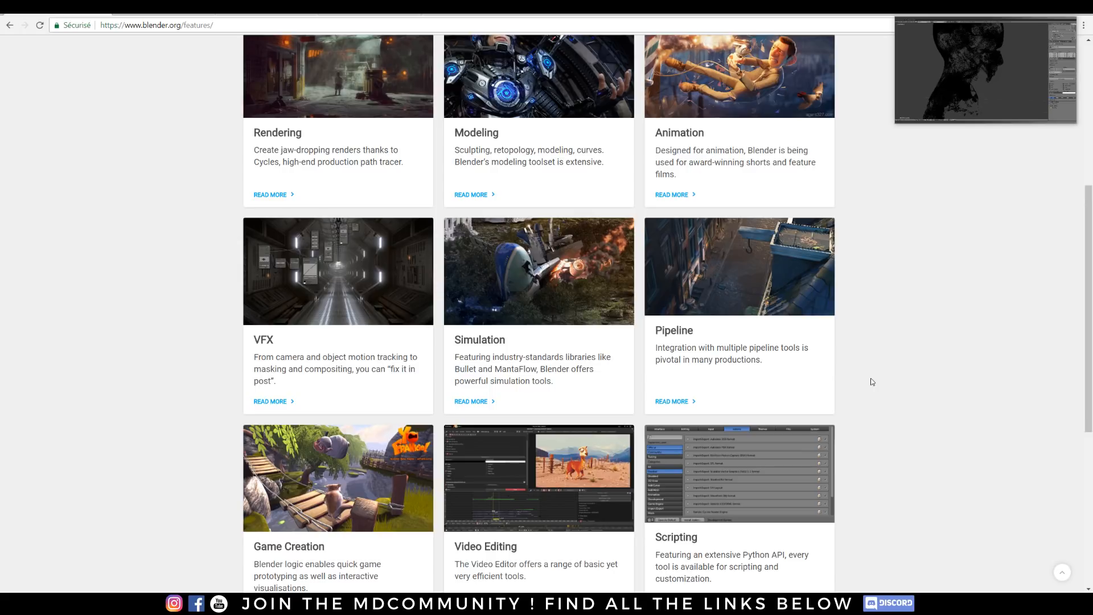
pyautogui.scroll(-1, 872, 380)
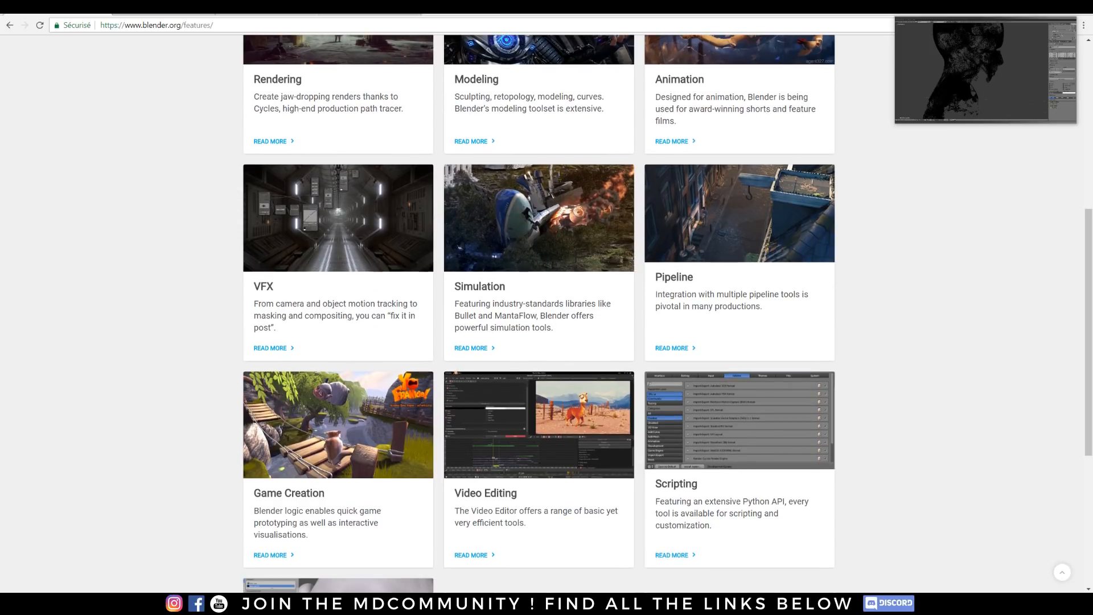
pyautogui.scroll(5, 270, 308)
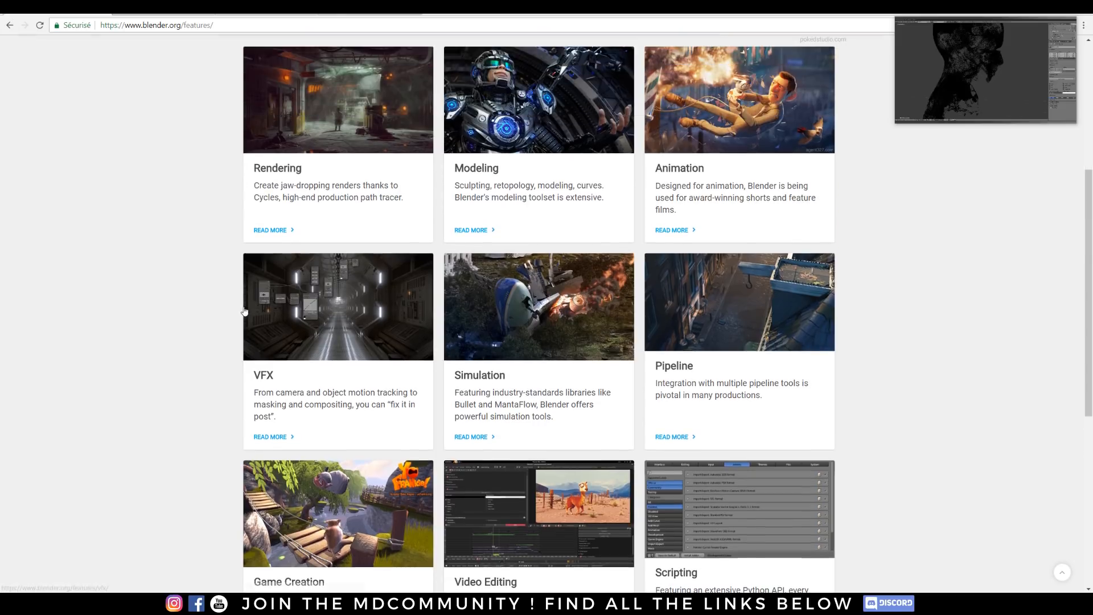
pyautogui.scroll(2, 223, 347)
pyautogui.scroll(-3, 223, 345)
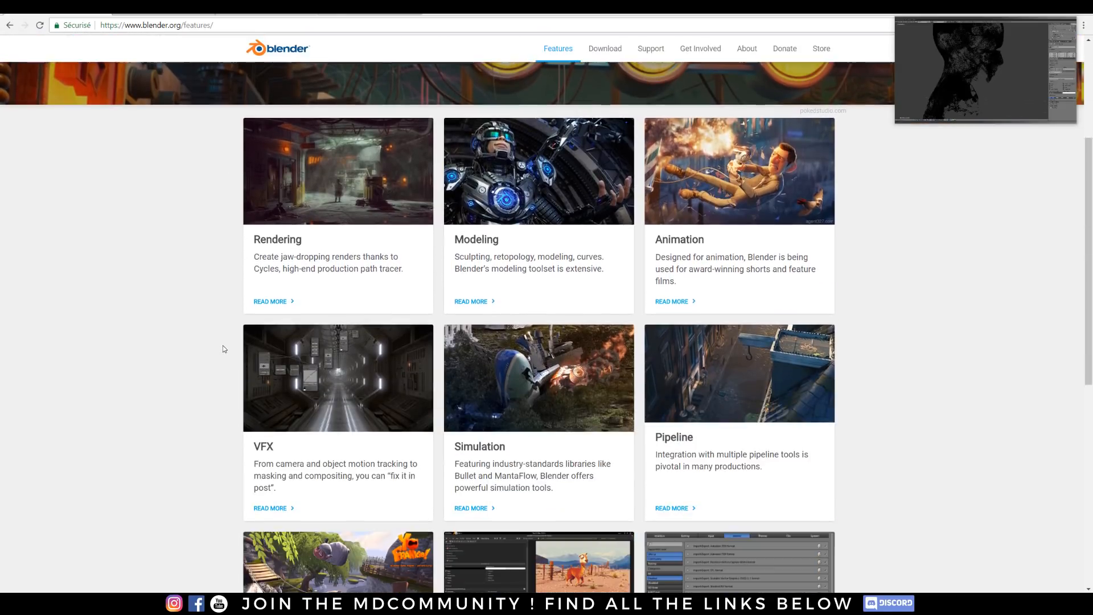
pyautogui.scroll(3, 223, 343)
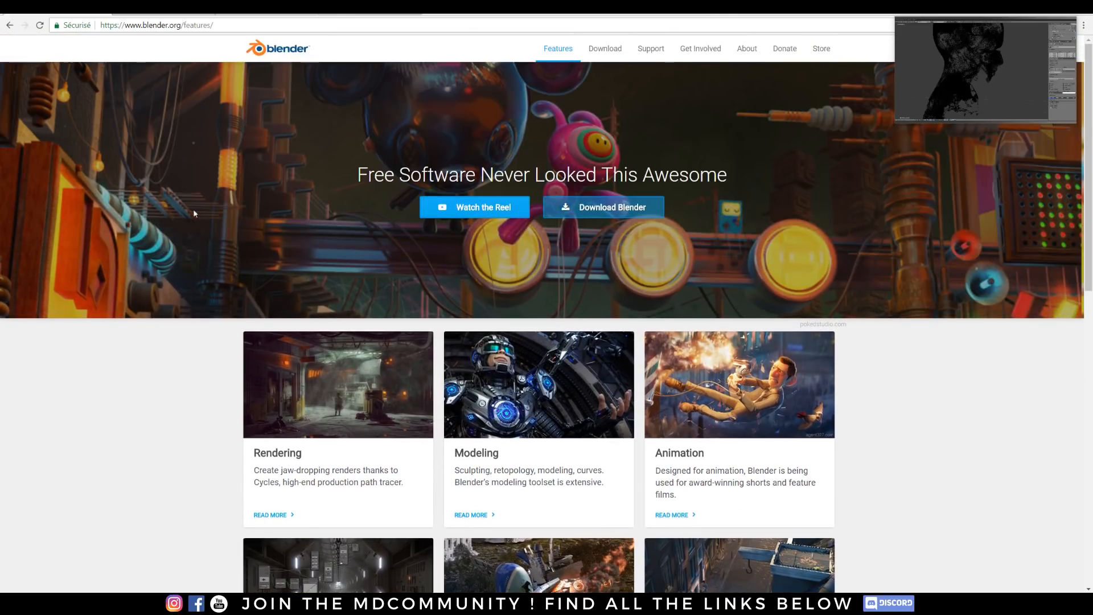
pyautogui.scroll(-6, 173, 341)
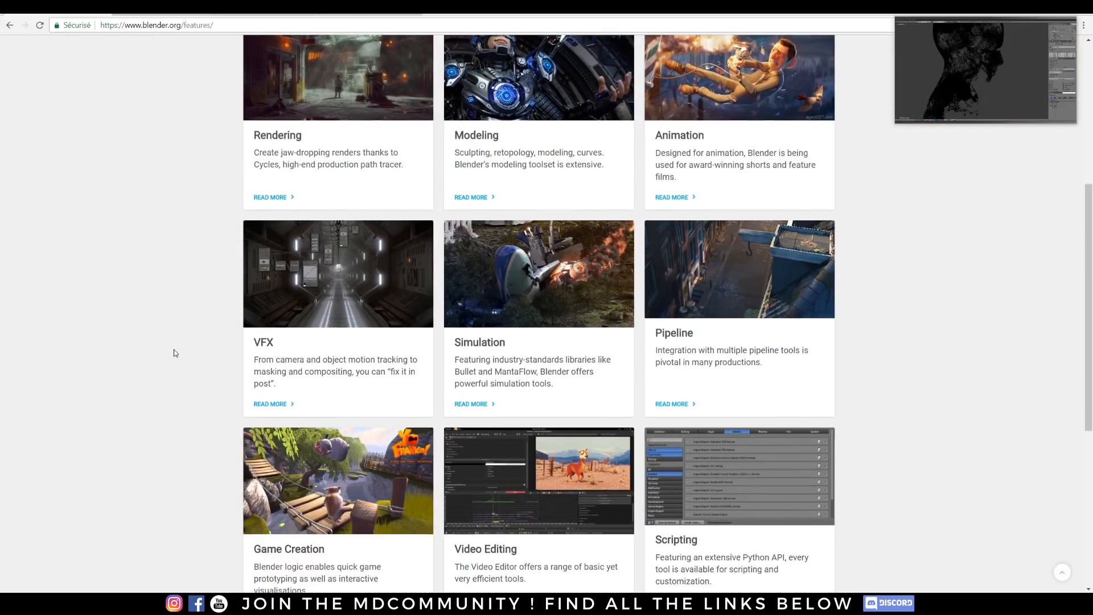
pyautogui.scroll(-2, 174, 350)
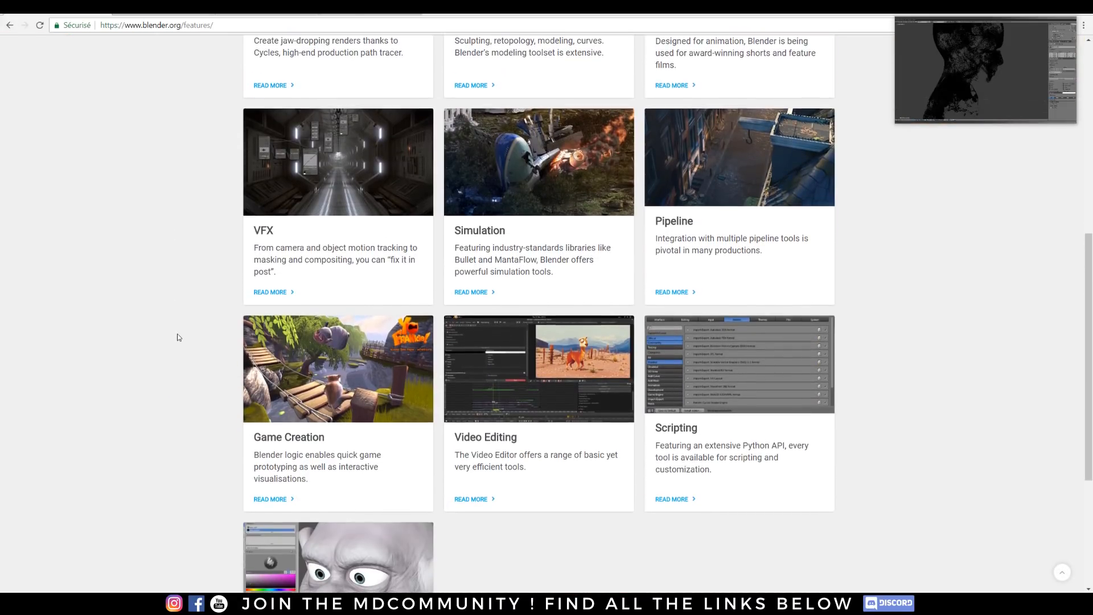
pyautogui.scroll(-2, 176, 342)
pyautogui.scroll(-2, 178, 337)
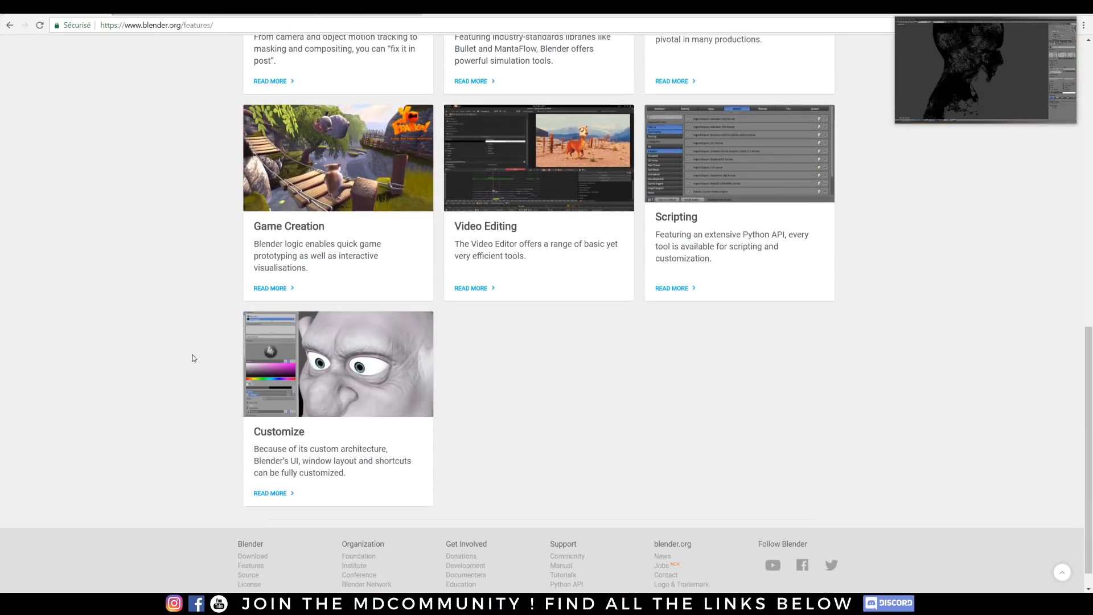
pyautogui.scroll(6, 194, 346)
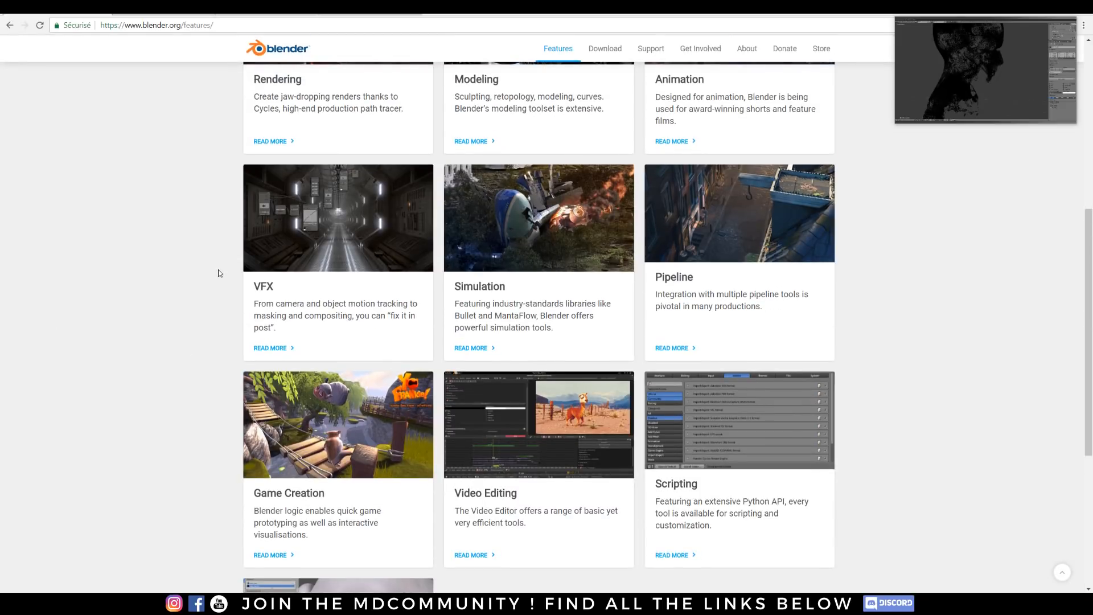
# View the Video Editing feature page and return to the features overview
pyautogui.scroll(-2, 272, 286)
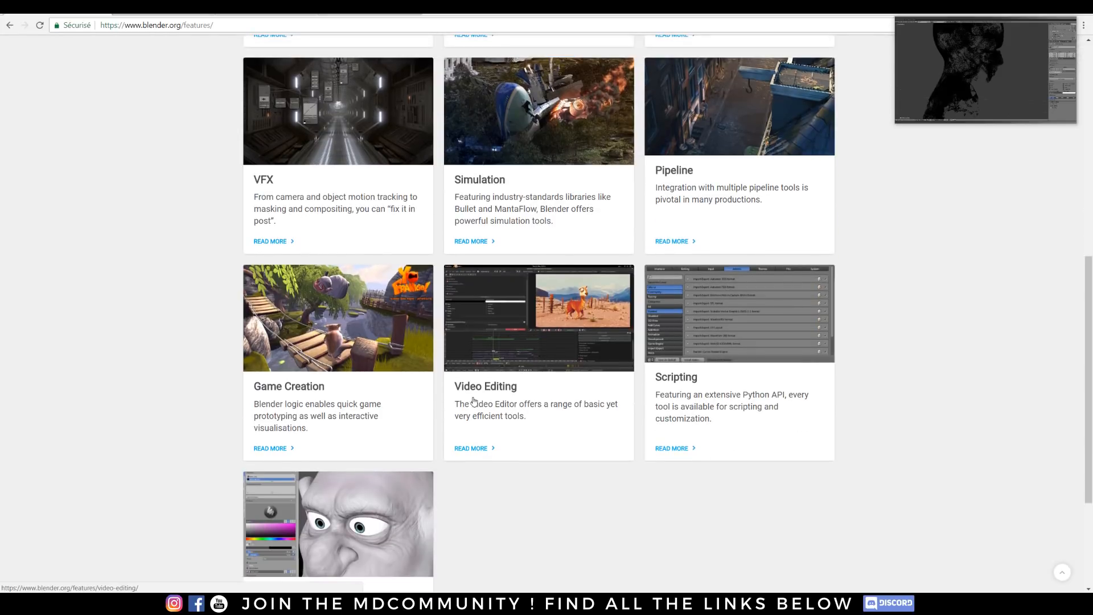
pyautogui.click(473, 400)
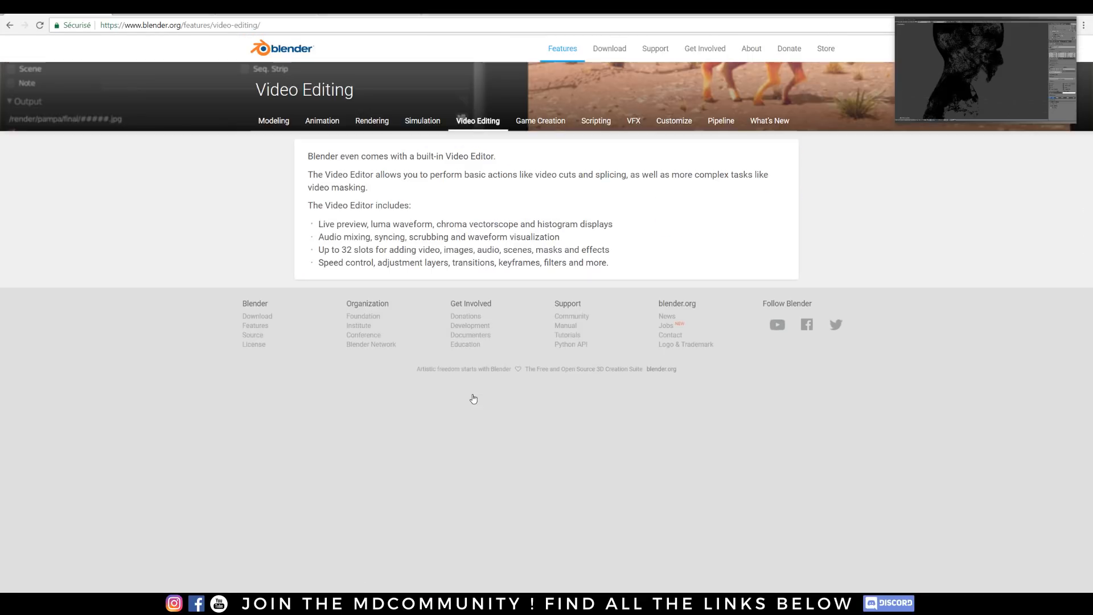
pyautogui.click(9, 26)
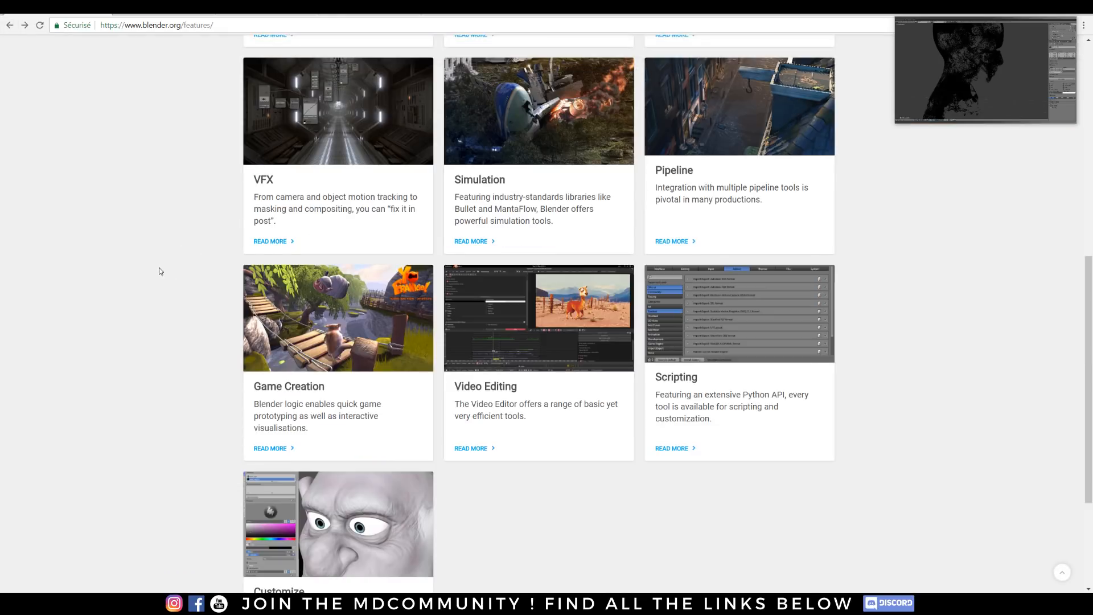
# Open the Modeling feature page and examine the modeling tools and the list of available modifiers
pyautogui.scroll(4, 119, 260)
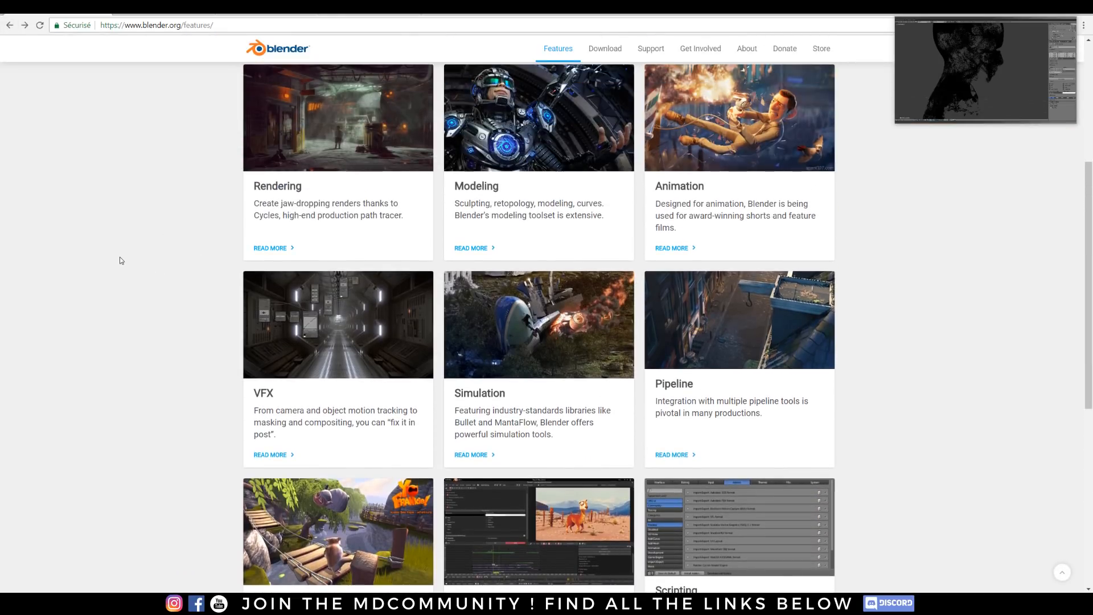
pyautogui.scroll(3, 119, 260)
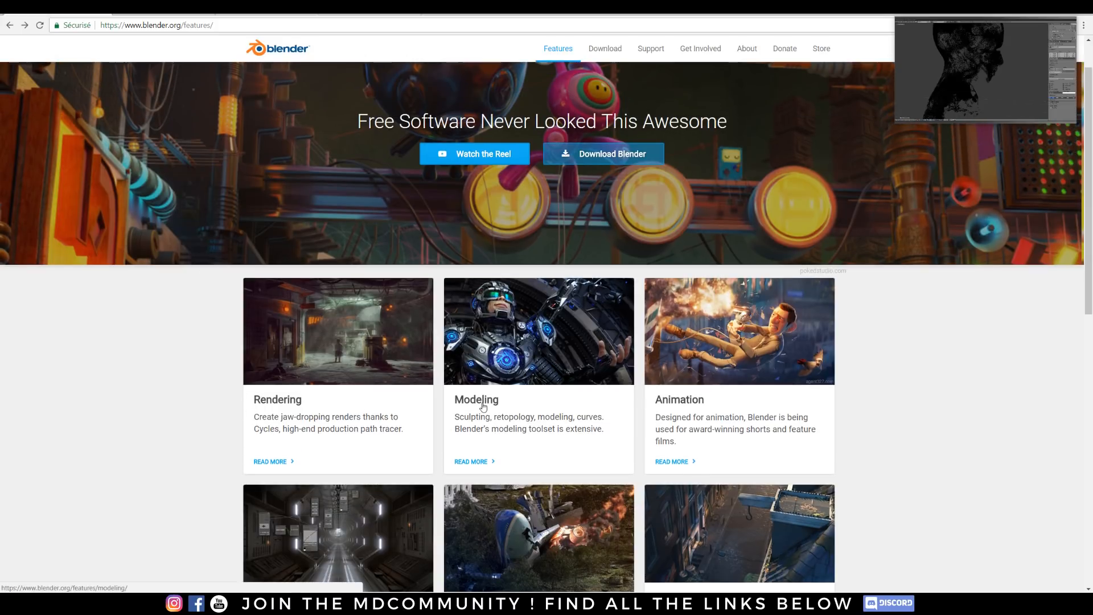
pyautogui.click(482, 403)
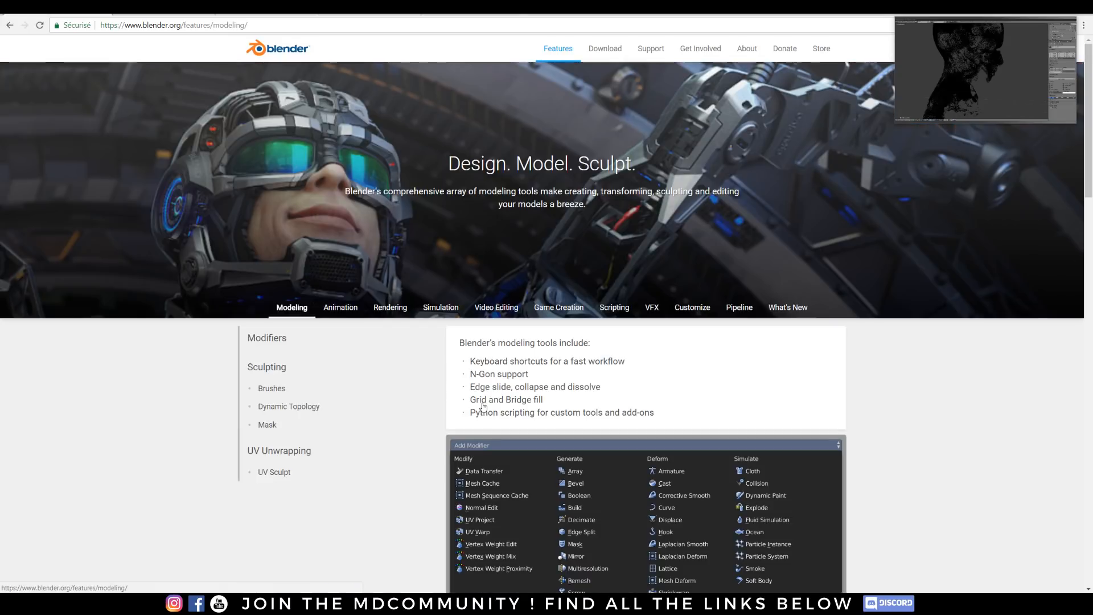
pyautogui.scroll(-5, 422, 373)
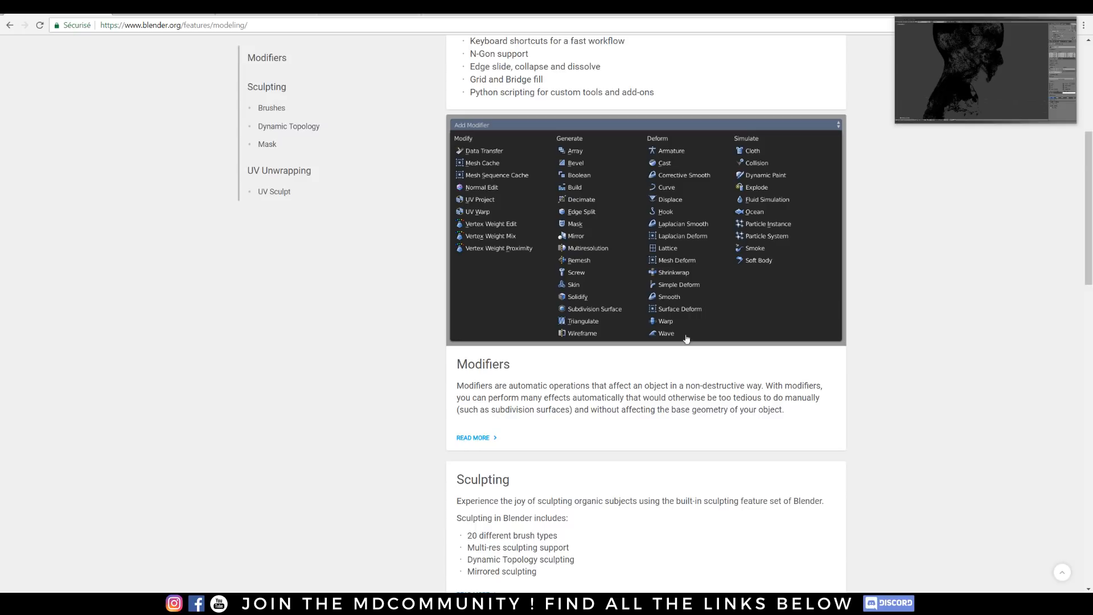
# Read the Modifiers introduction in the Blender 2.79 manual and return to the Modeling feature page
pyautogui.click(483, 438)
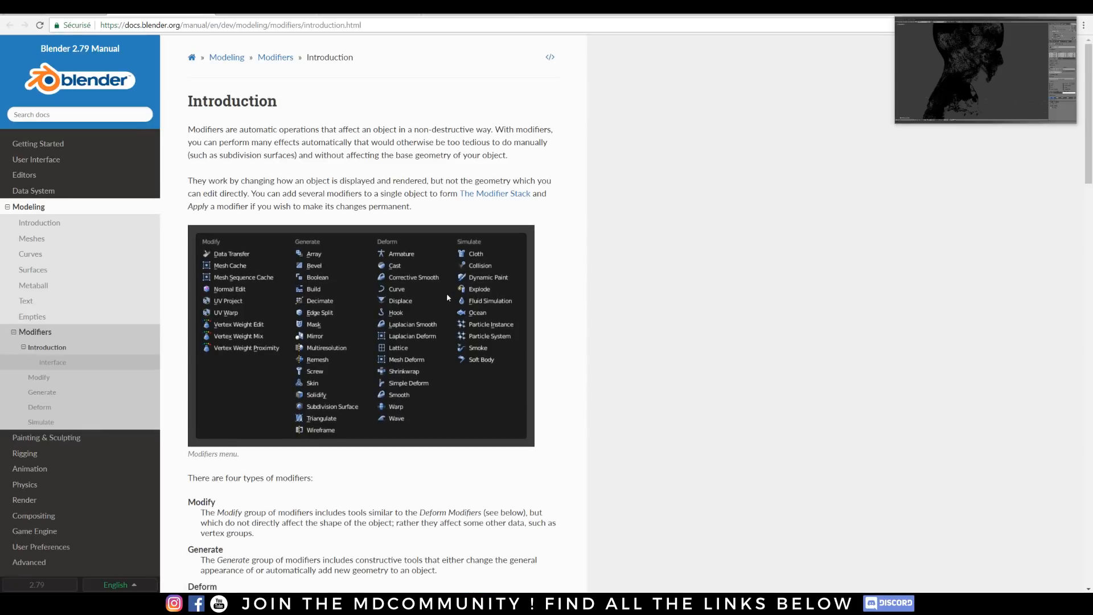
pyautogui.scroll(-6, 433, 263)
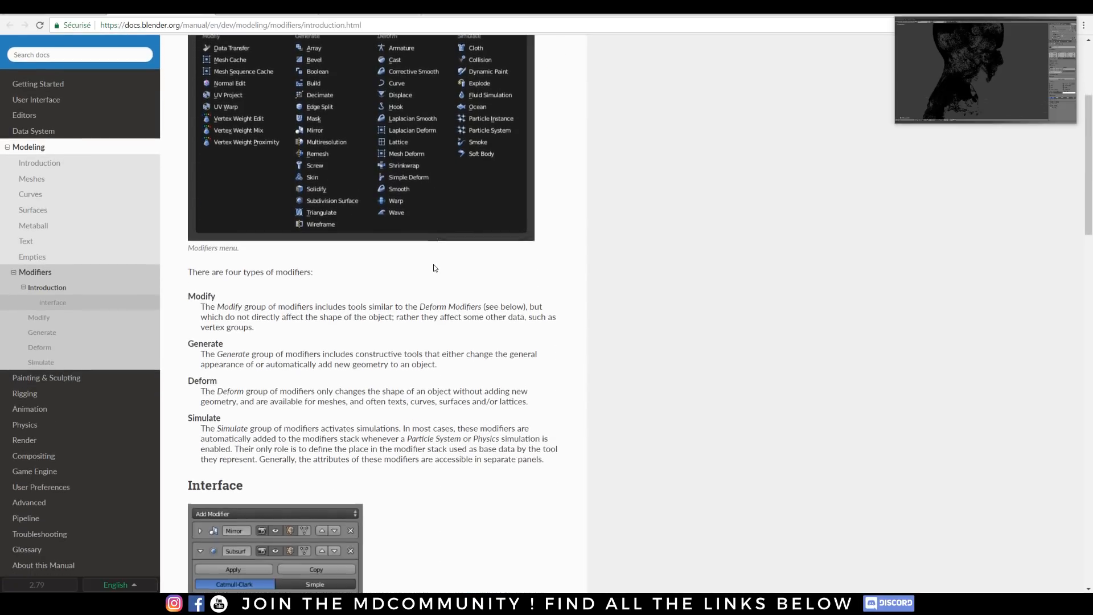
pyautogui.scroll(6, 436, 267)
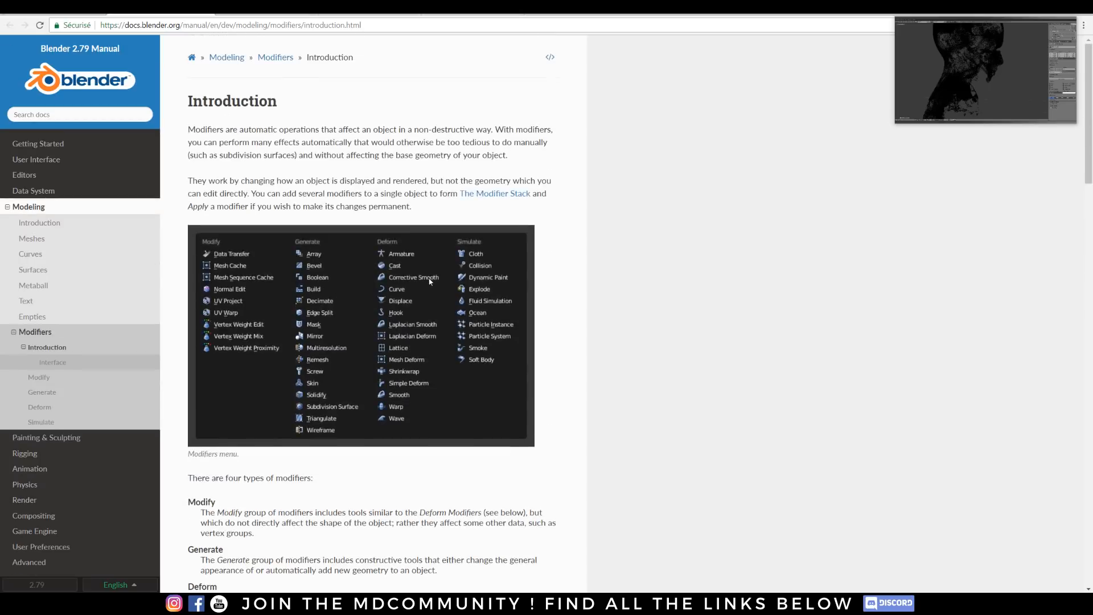
pyautogui.click(11, 27)
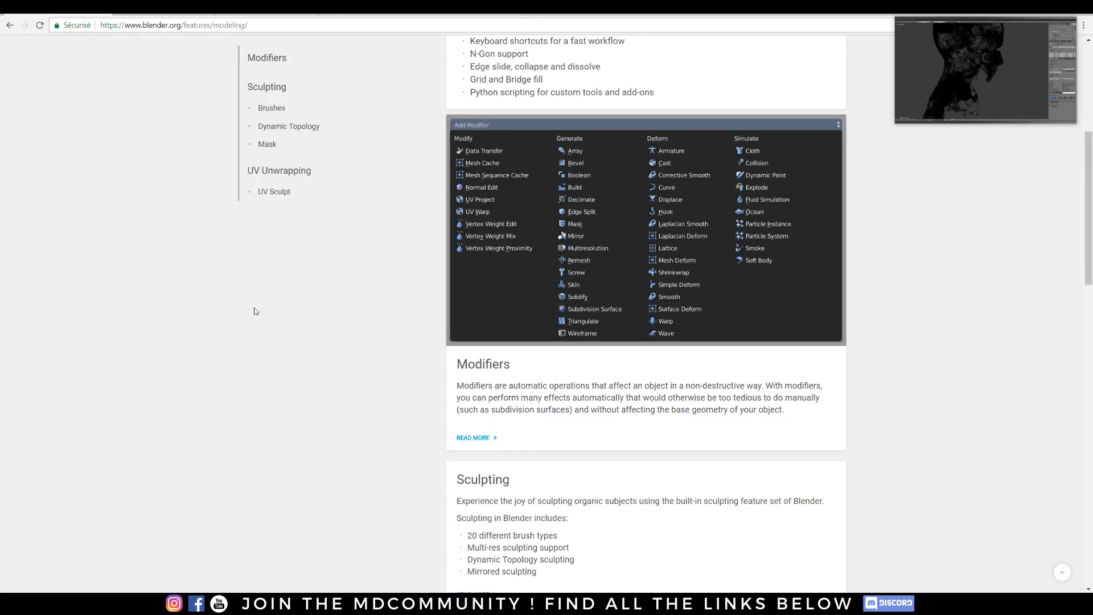
# Open Blender's Download page and look it over, from the installer options to the Go Experimental section
pyautogui.scroll(12, 273, 320)
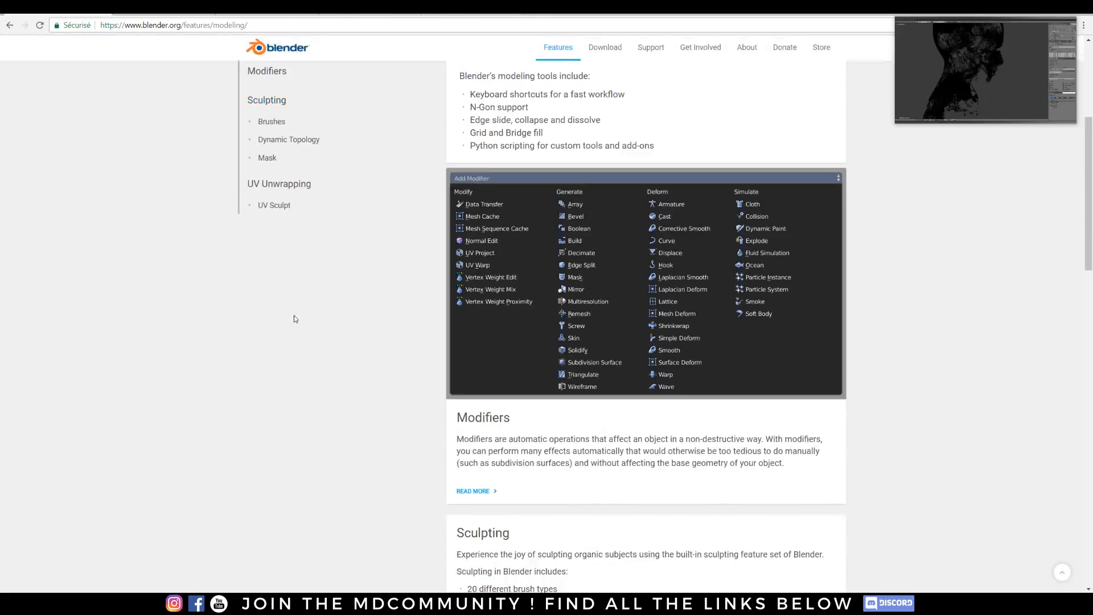
pyautogui.click(610, 54)
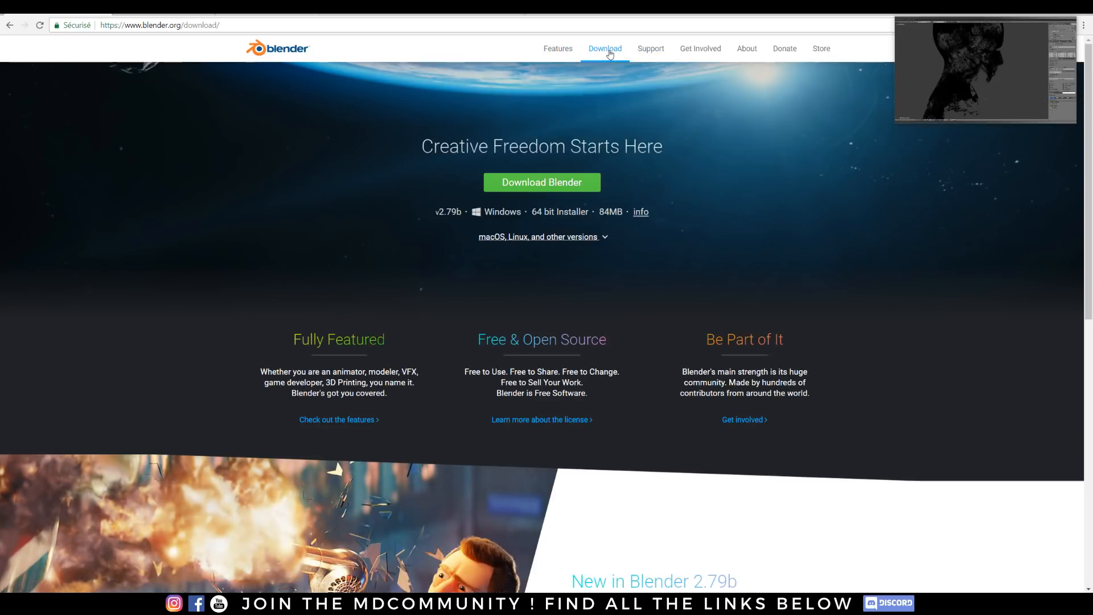
pyautogui.scroll(-1, 562, 340)
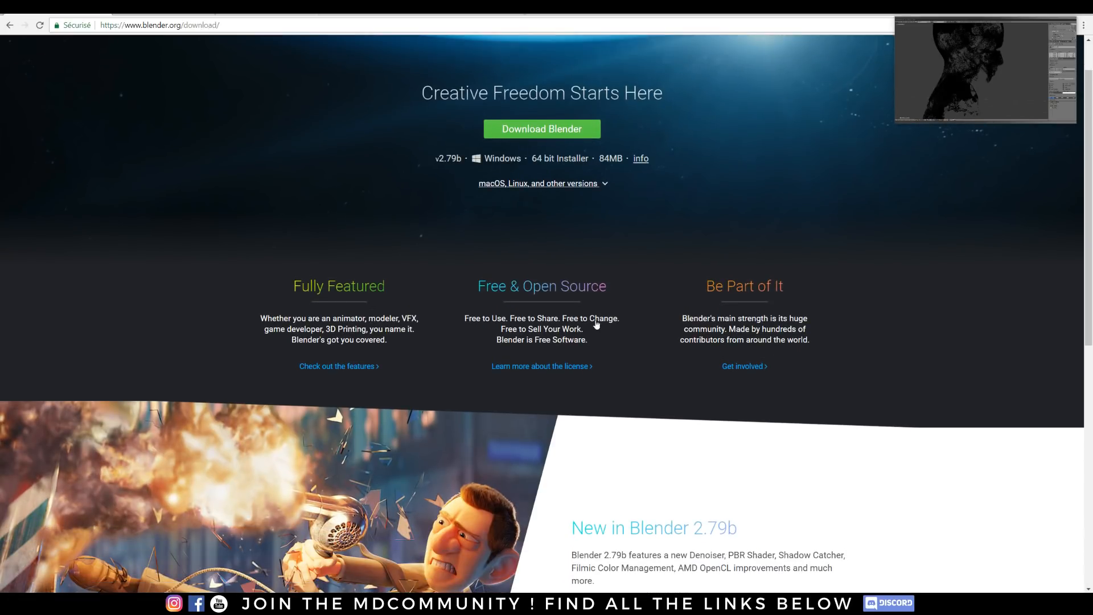
pyautogui.scroll(-9, 421, 341)
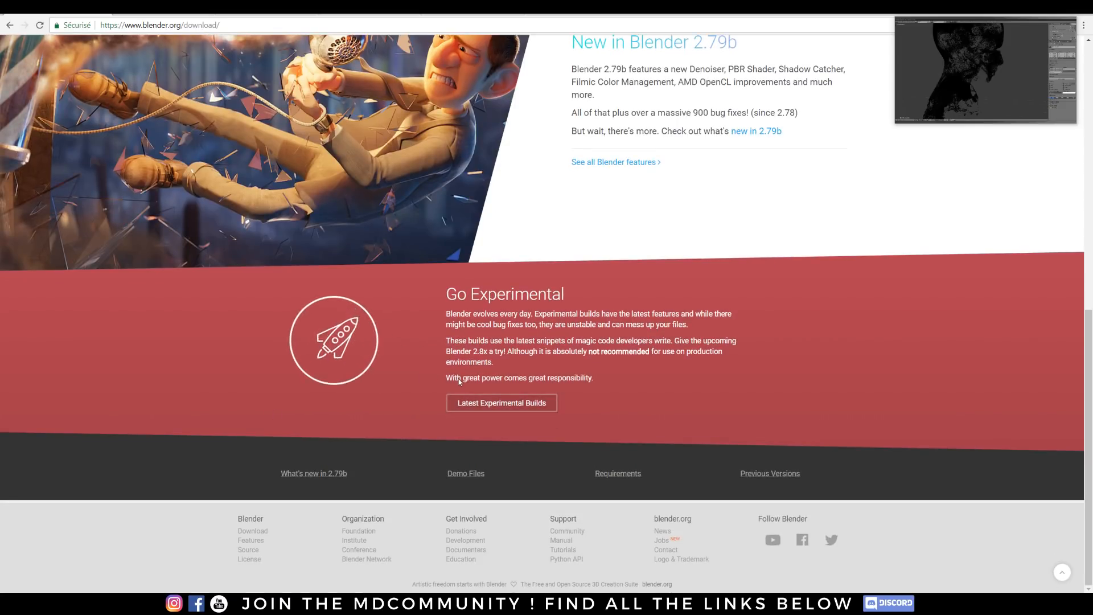
pyautogui.scroll(10, 435, 370)
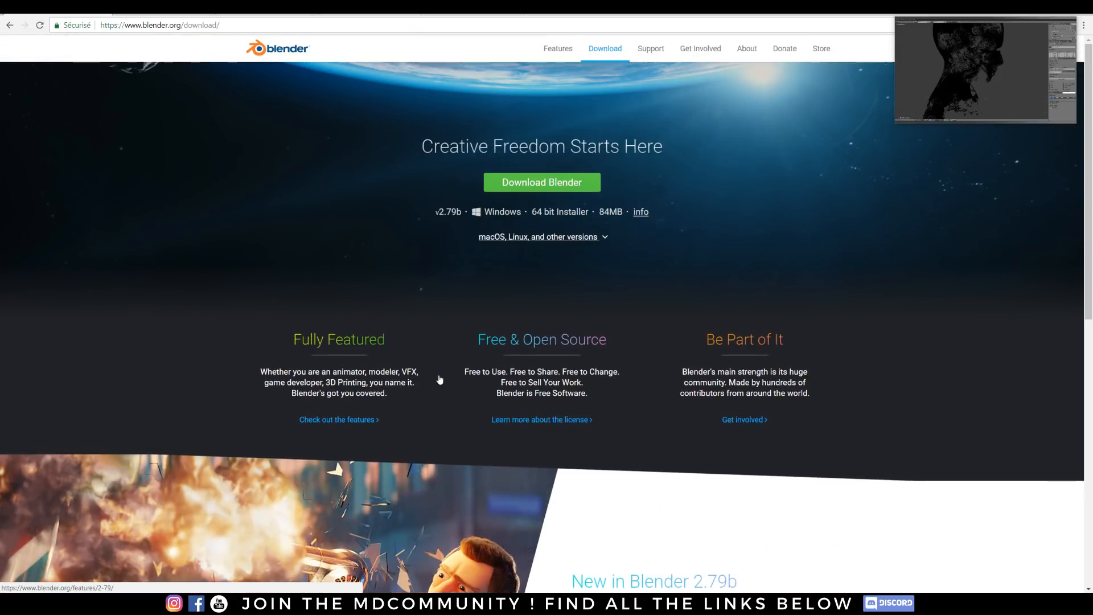
pyautogui.scroll(-10, 439, 380)
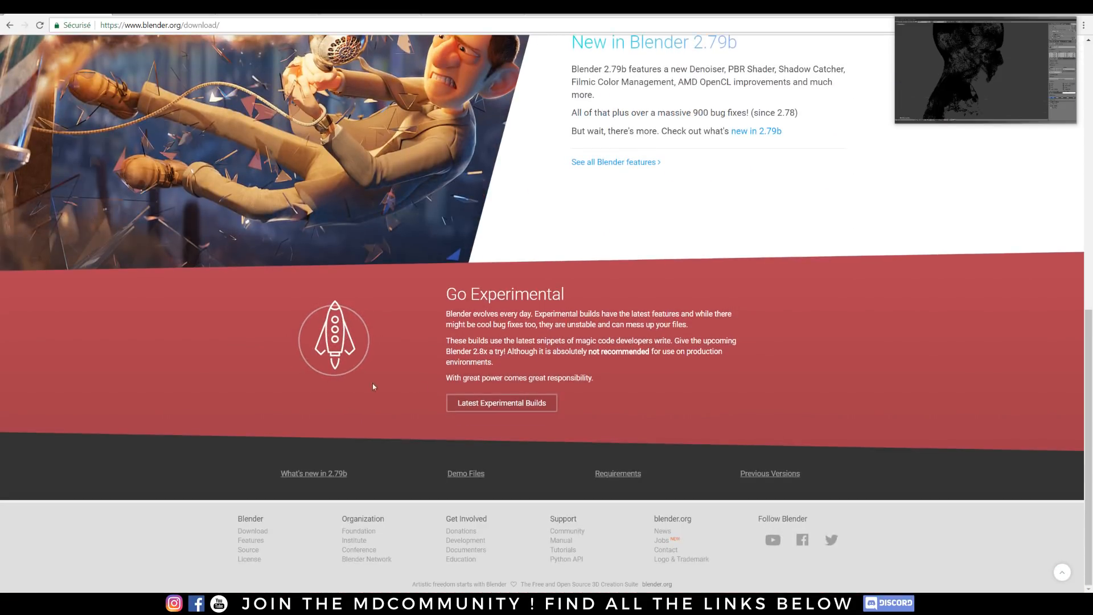
pyautogui.scroll(10, 283, 449)
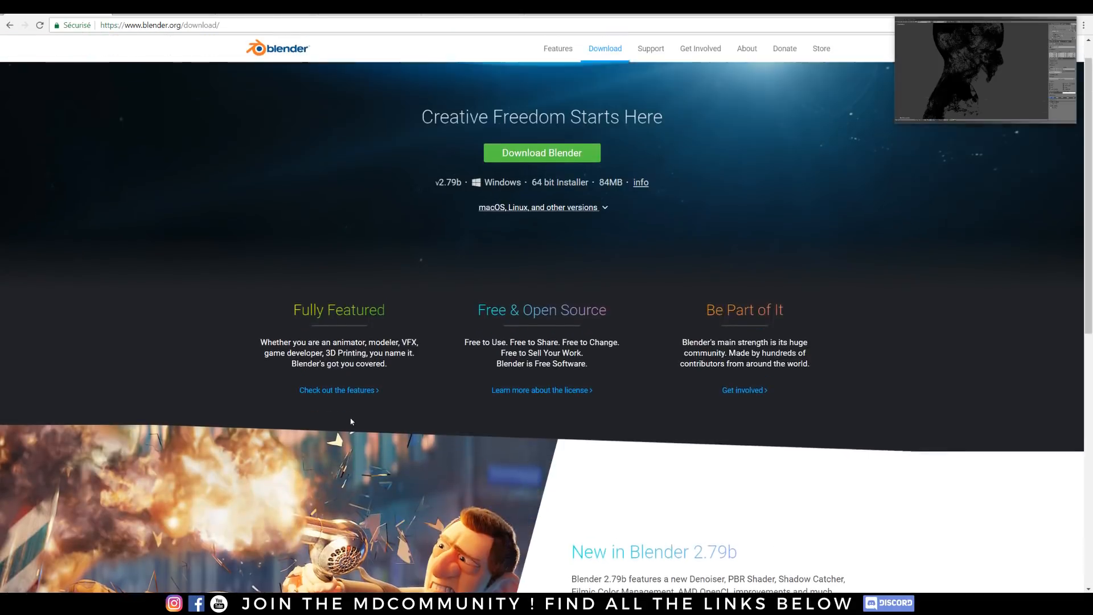
# Open Blender's Support page, return to the Features overview and look through its feature categories down to Customize
pyautogui.click(655, 50)
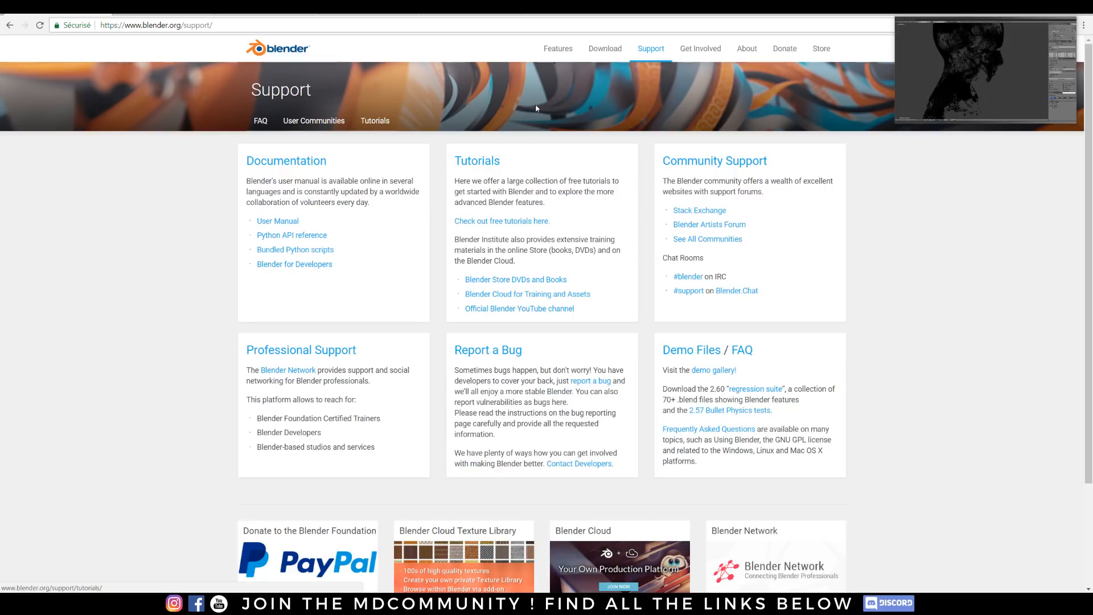
pyautogui.click(557, 49)
pyautogui.scroll(-3, 184, 266)
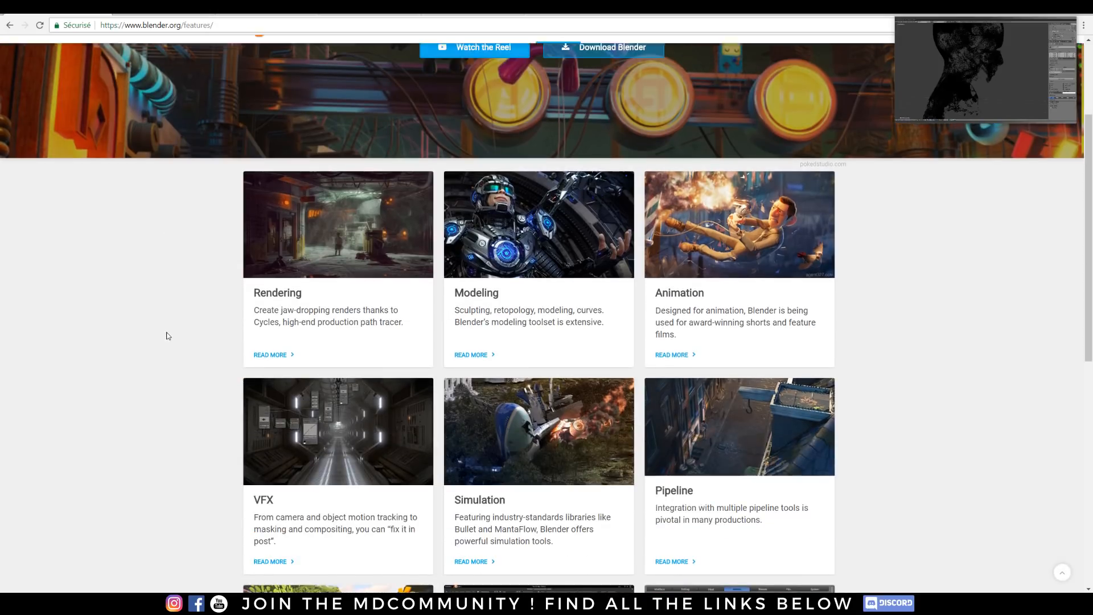
pyautogui.scroll(-4, 860, 350)
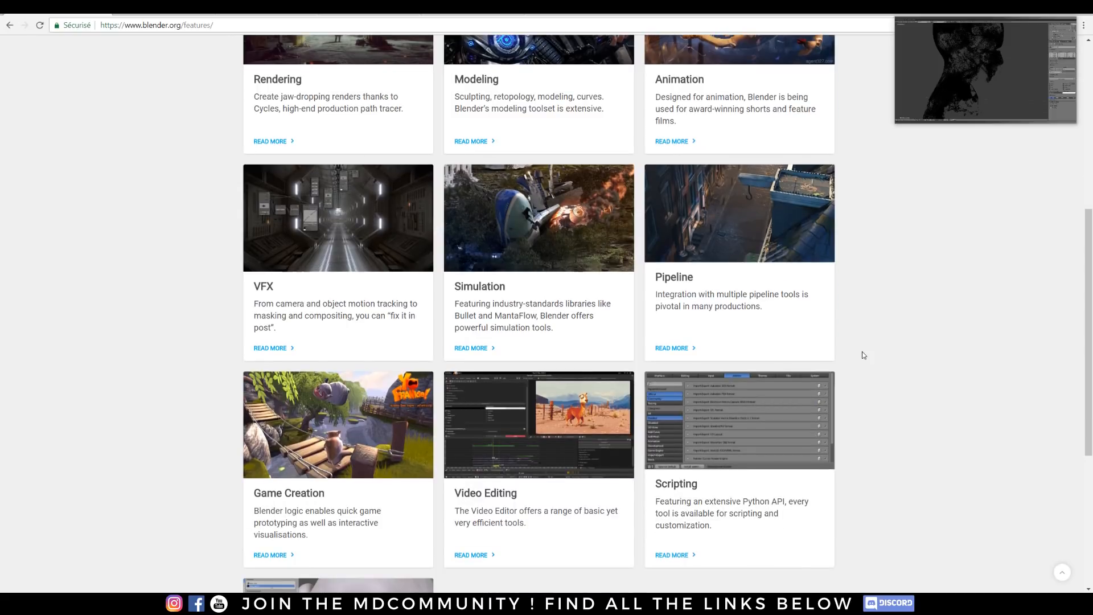
pyautogui.scroll(-3, 845, 344)
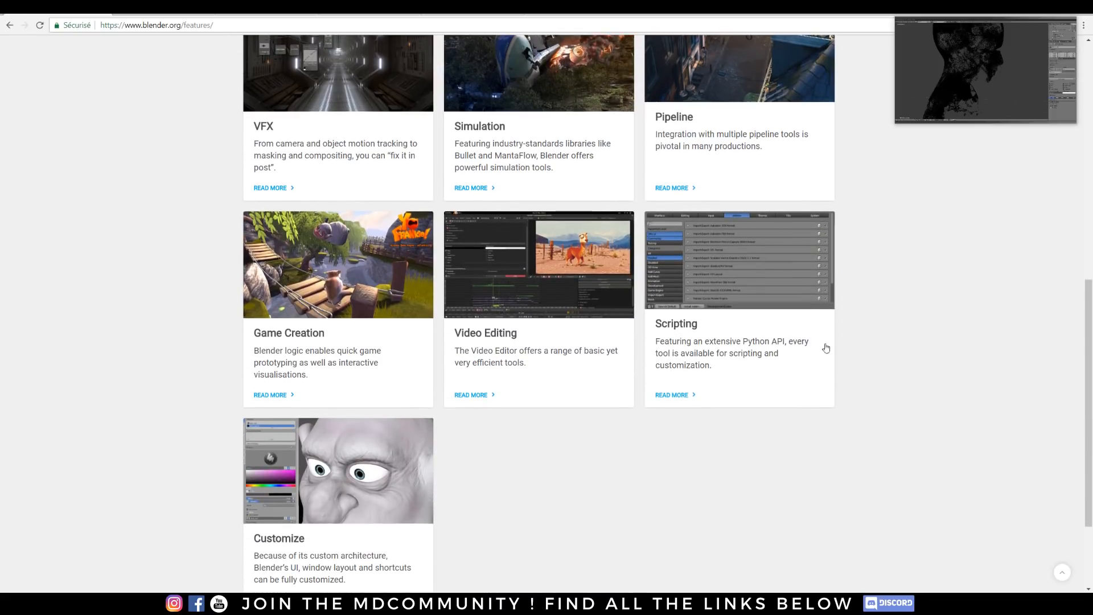
pyautogui.scroll(-1, 814, 347)
pyautogui.scroll(4, 176, 445)
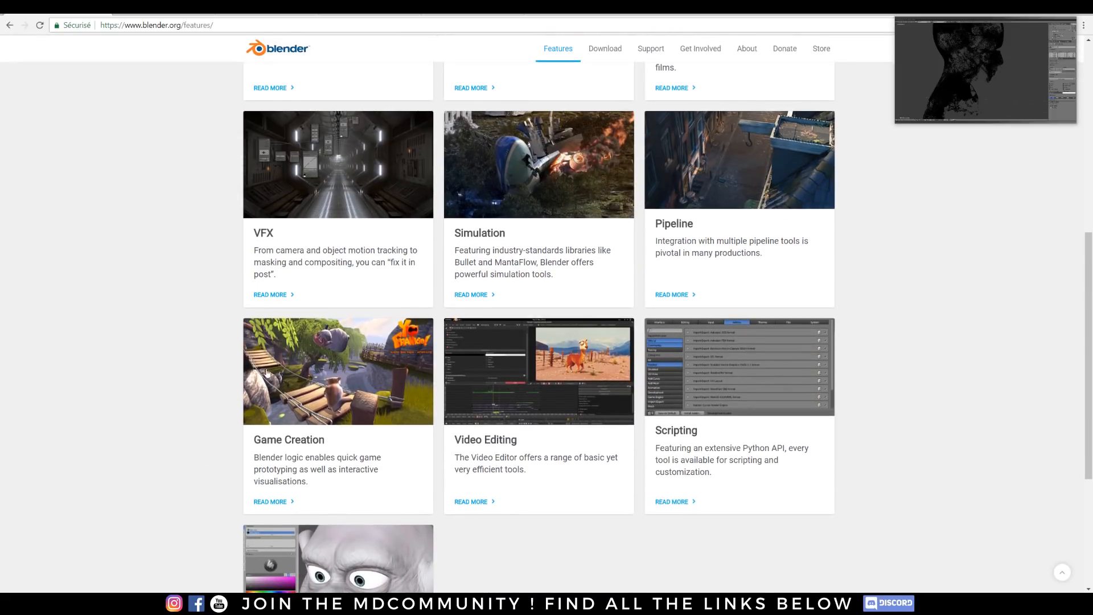
pyautogui.scroll(3, 244, 330)
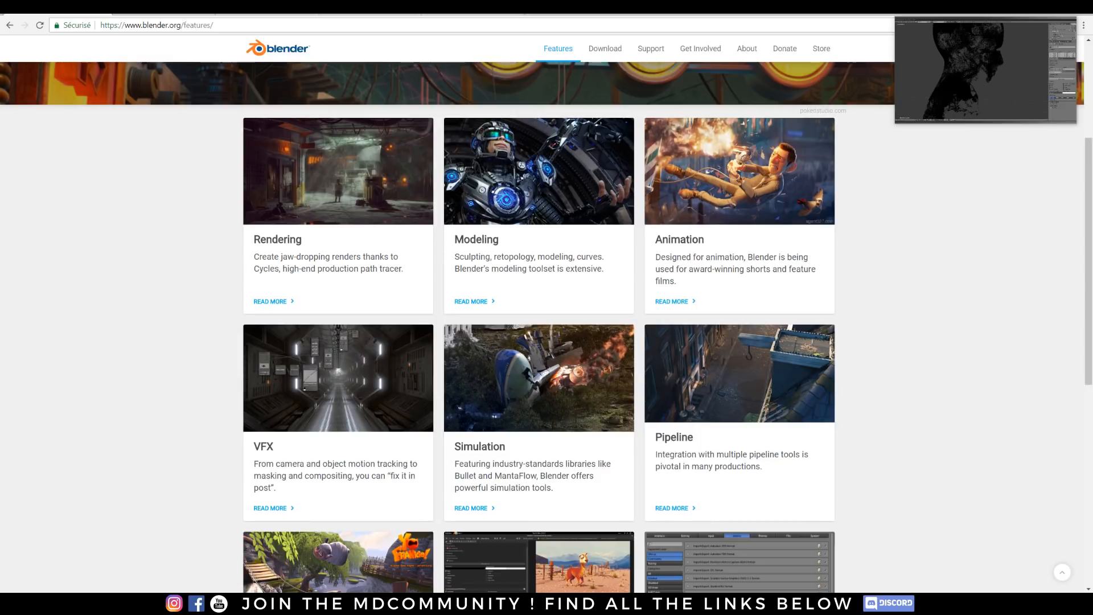
# Switch to the video call's shared Blender screen and view the MESH.Dots.000 particle bust from the front
pyautogui.click(985, 57)
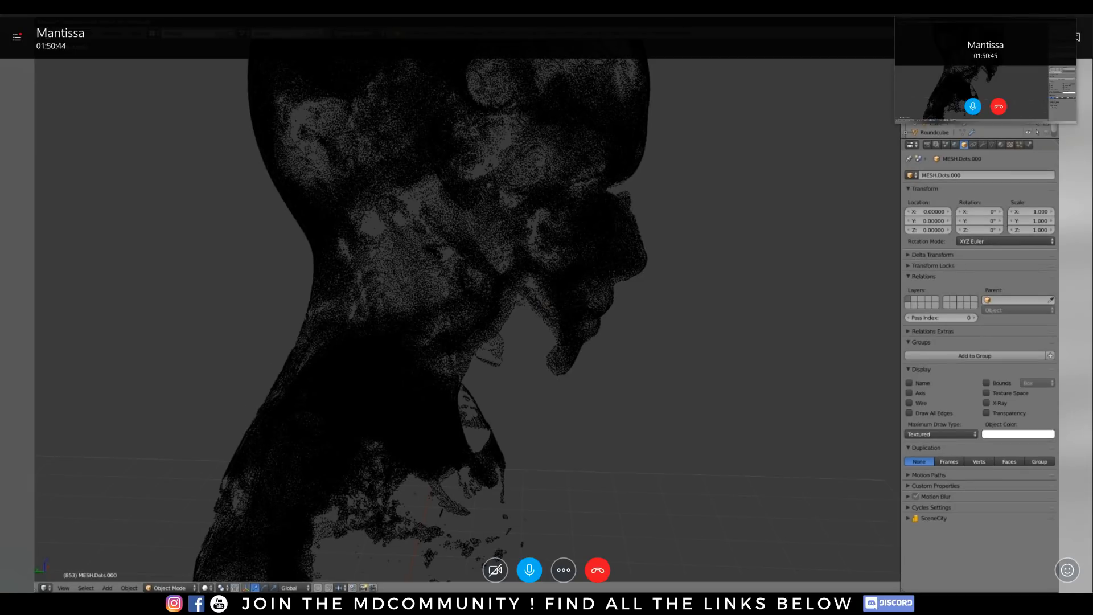
pyautogui.click(954, 36)
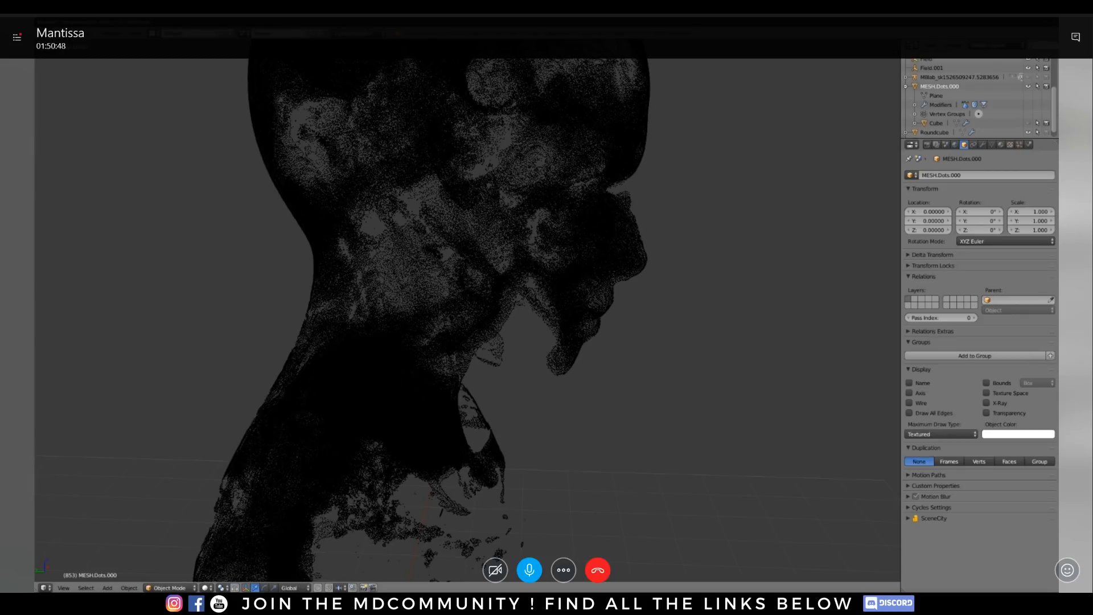
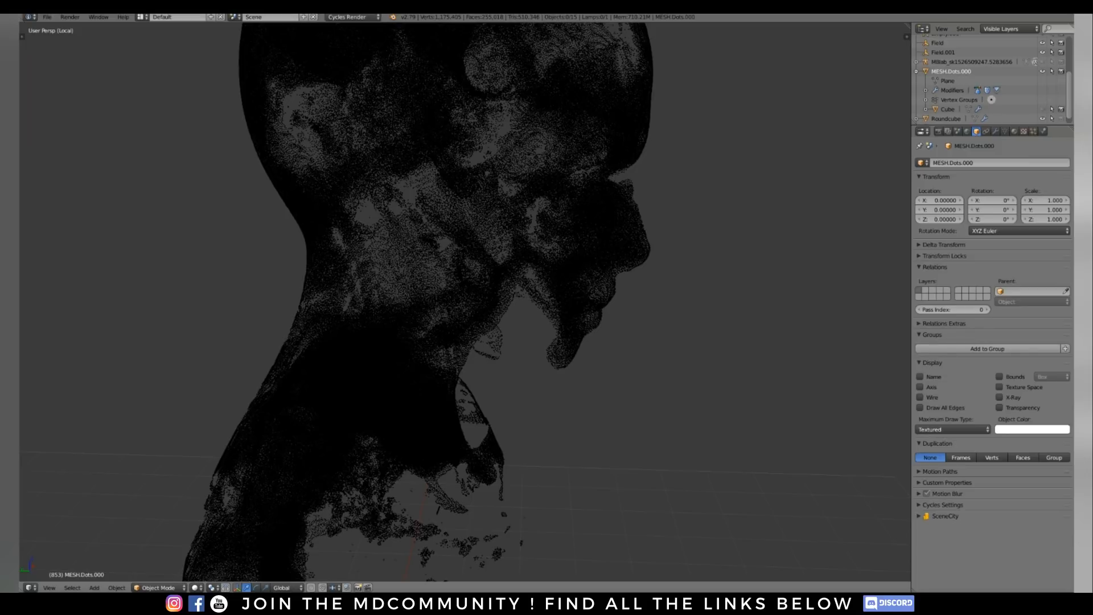
pyautogui.keyDown('shift'); pyautogui.moveTo(428, 312); pyautogui.dragTo(290, 349, button='middle'); pyautogui.keyUp('shift')
pyautogui.press('a')
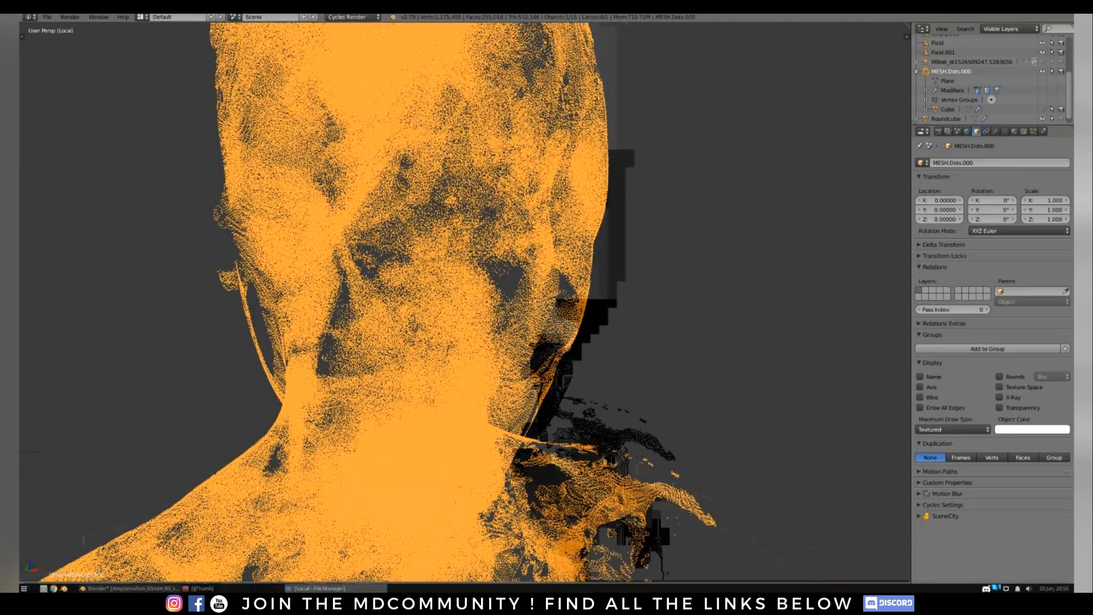
pyautogui.click(202, 589)
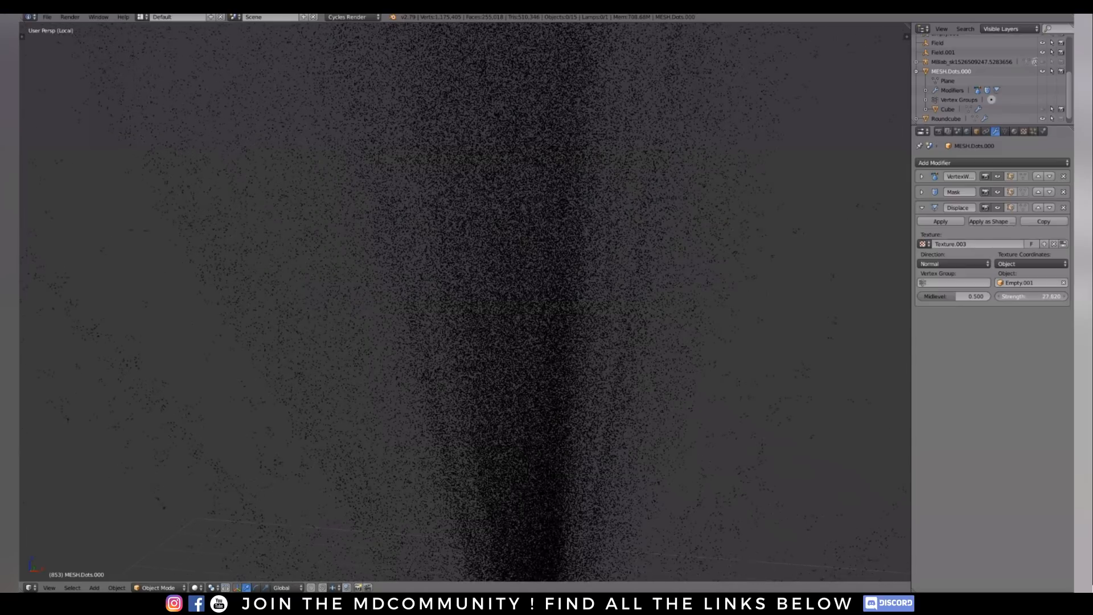
# Set the particle bust's Displace modifier to strength 0.5 and direction RGB to XYZ
pyautogui.press('BackSpace')
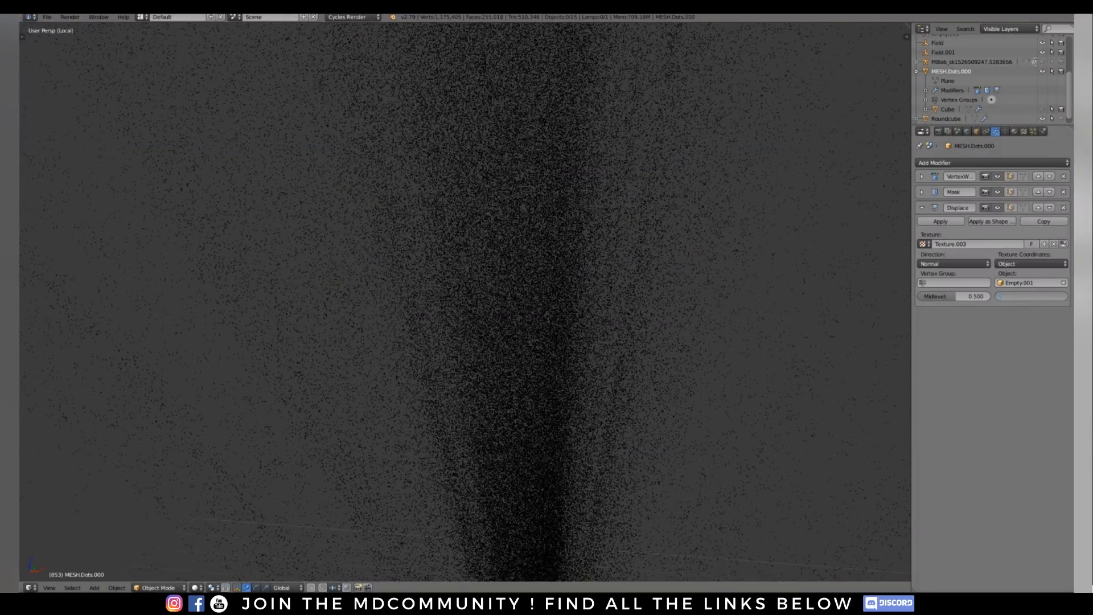
pyautogui.write('.5')
pyautogui.press('Return')
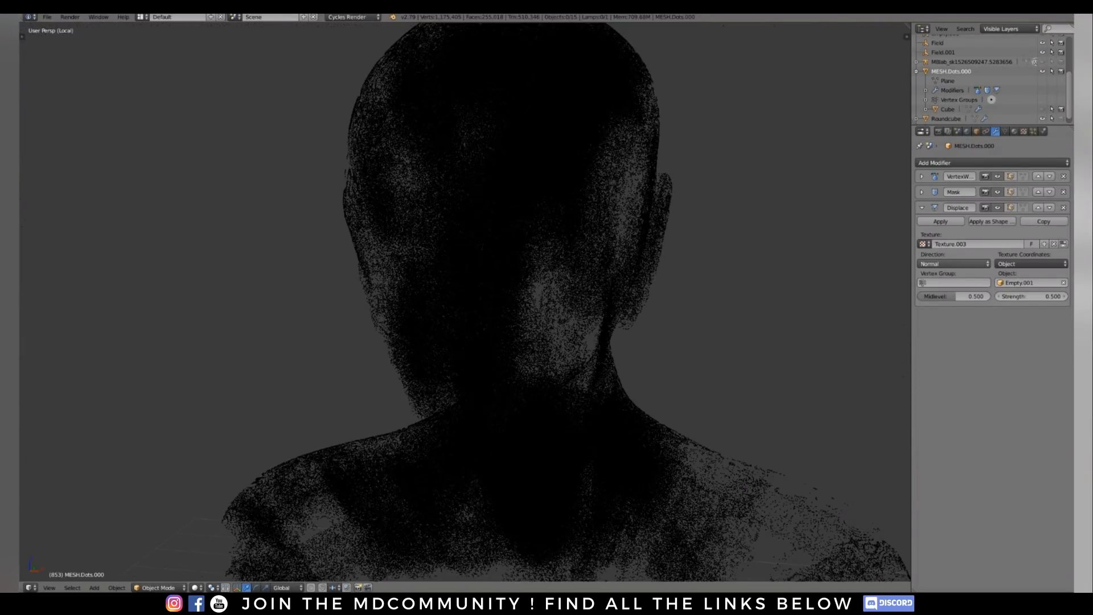
pyautogui.click(954, 264)
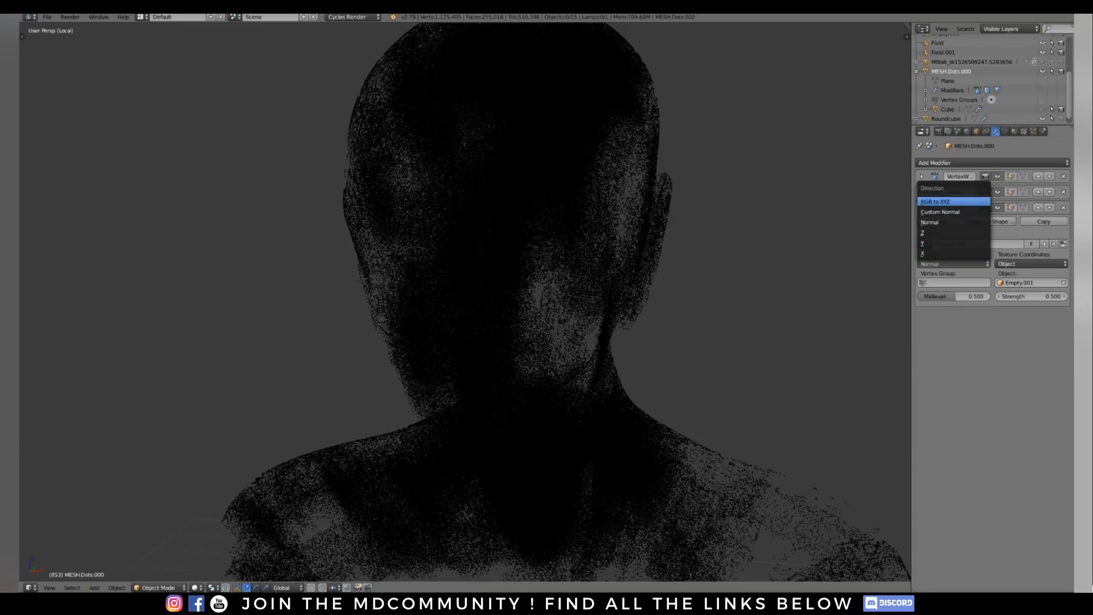
pyautogui.click(954, 202)
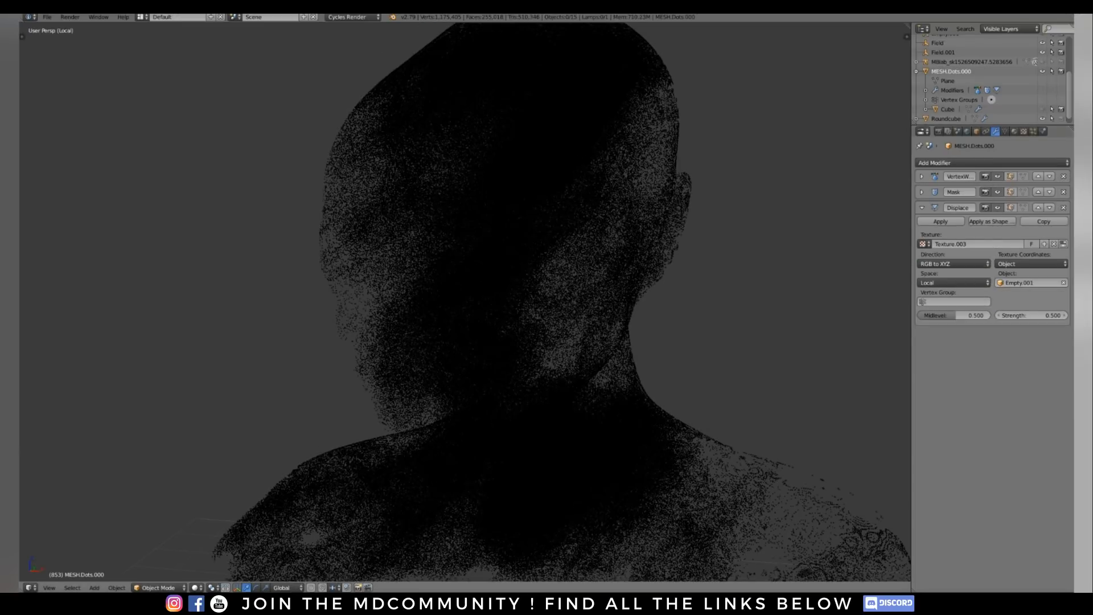
pyautogui.moveTo(513, 285); pyautogui.dragTo(422, 285, button='middle')
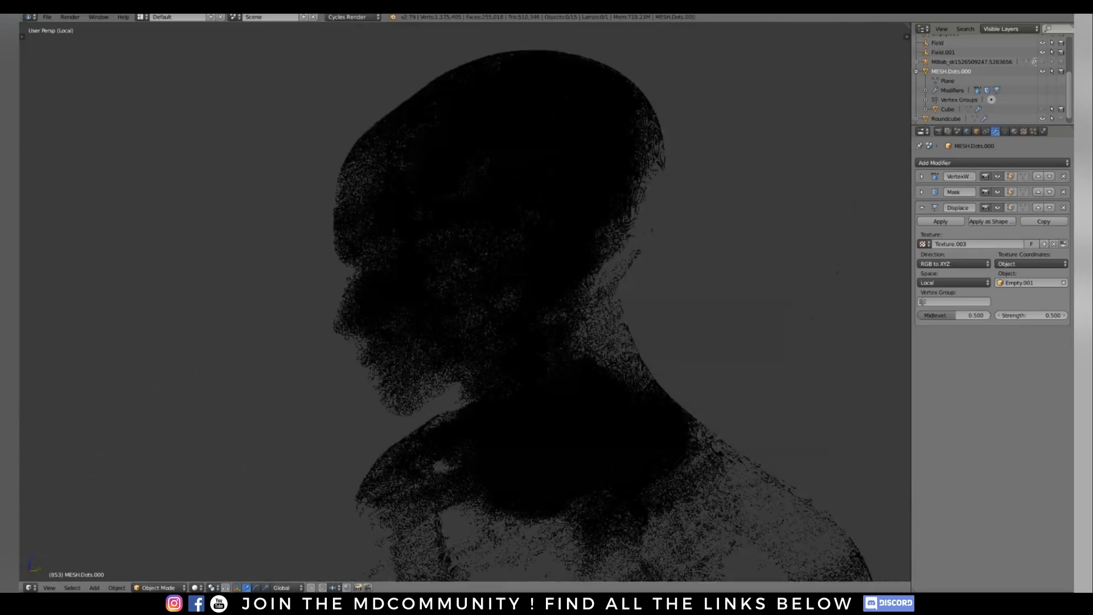
pyautogui.scroll(-4, 465, 302)
pyautogui.scroll(2, 465, 302)
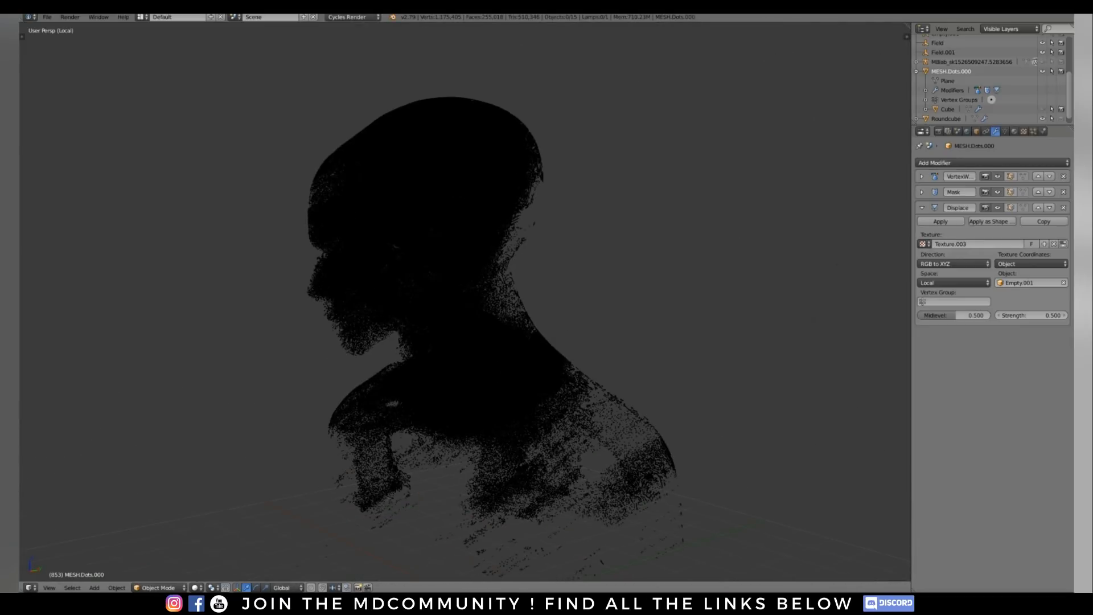
pyautogui.keyDown('shift'); pyautogui.moveTo(465, 302); pyautogui.dragTo(439, 310, button='middle'); pyautogui.keyUp('shift')
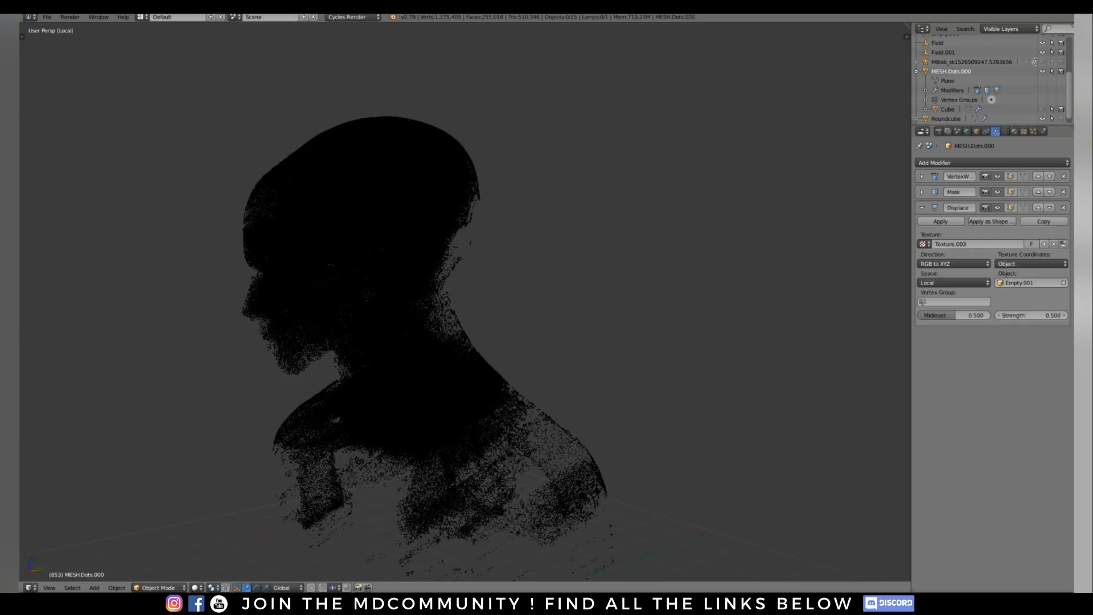
# Open the first Blender file in the sim_04 folder and show its wireframe bust in the 3D view
pyautogui.click(47, 17)
pyautogui.click(57, 38)
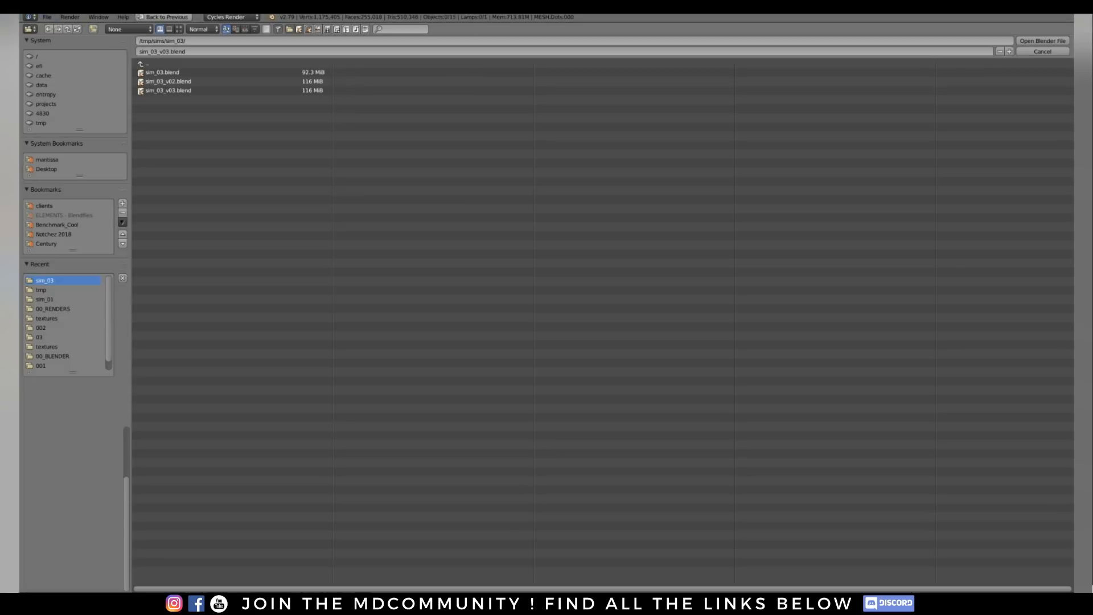
pyautogui.click(147, 63)
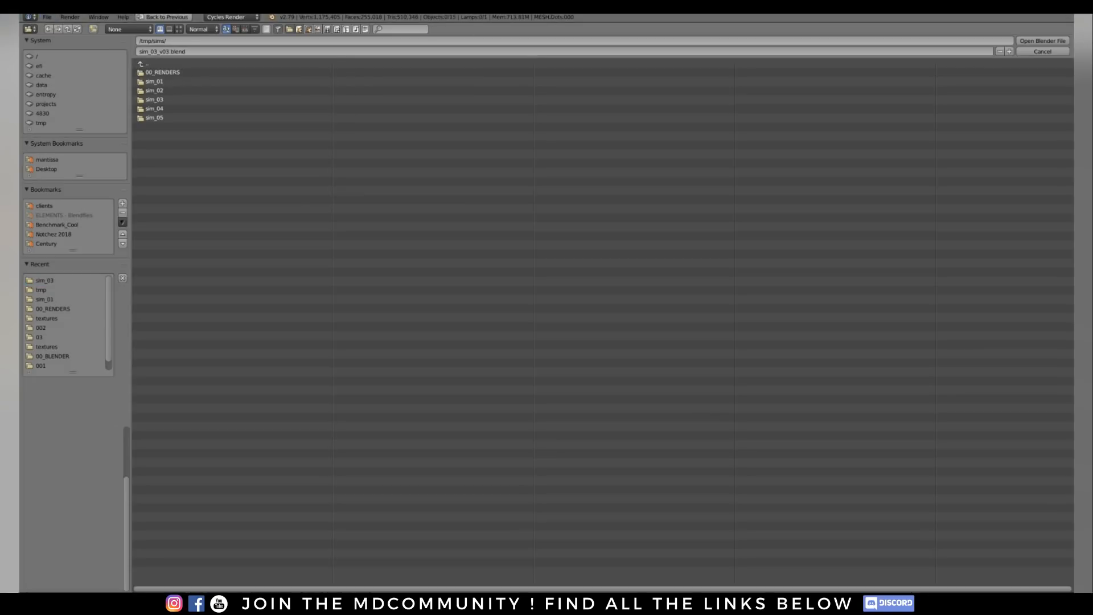
pyautogui.click(154, 108)
pyautogui.click(165, 72)
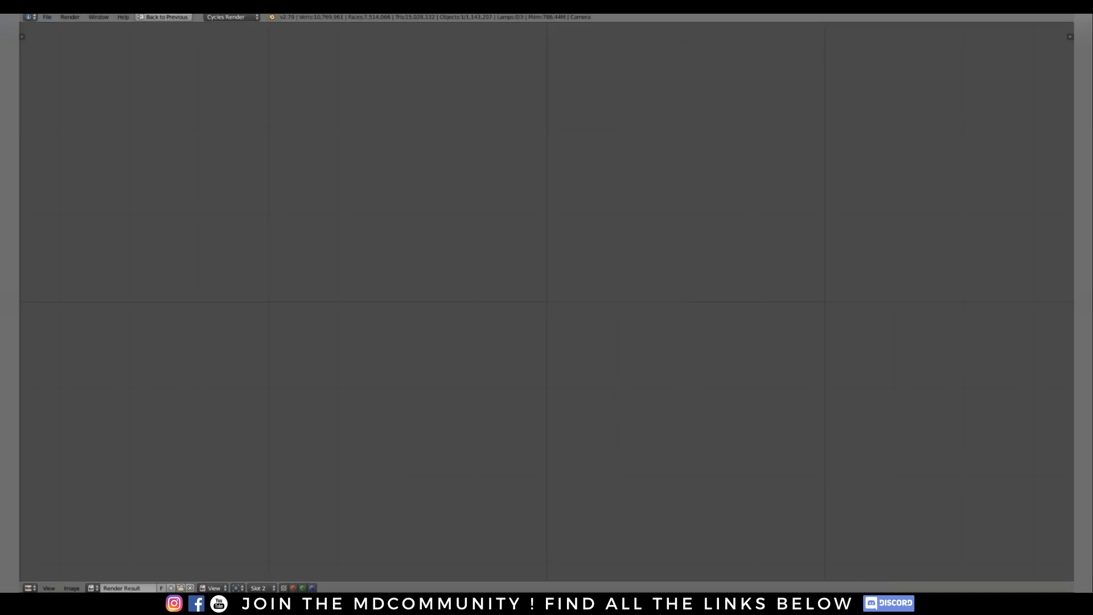
pyautogui.press('Escape')
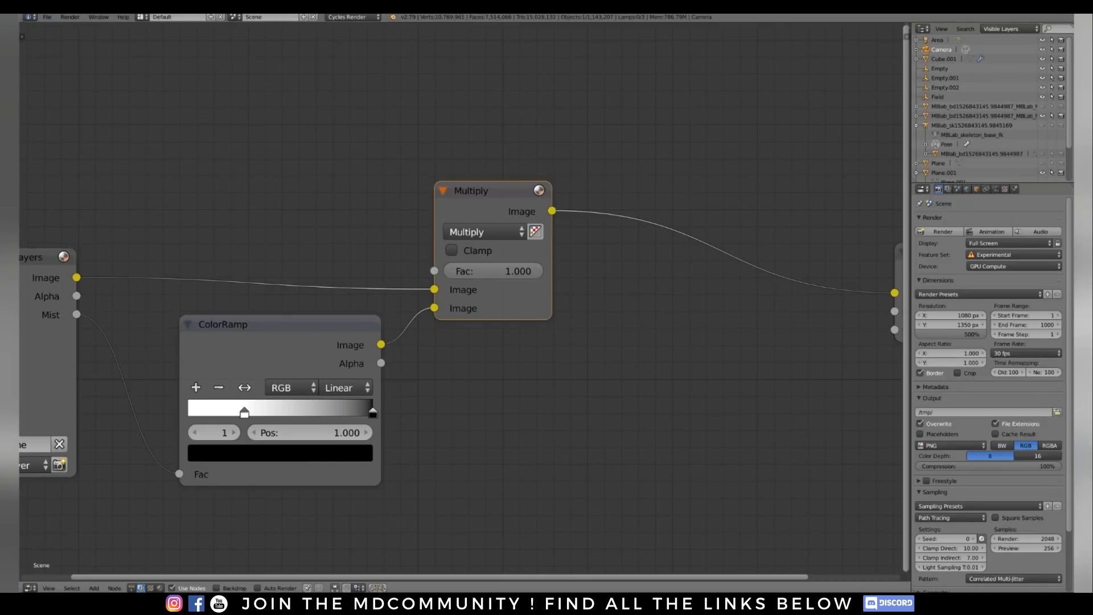
pyautogui.hotkey('shift', 'F5')
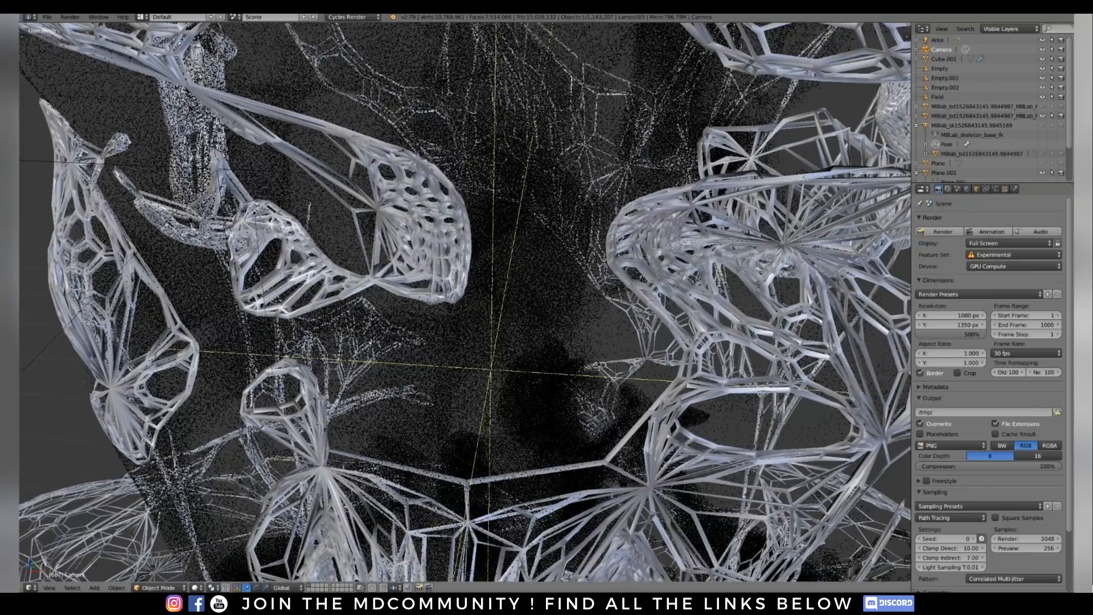
pyautogui.scroll(-2, 465, 302)
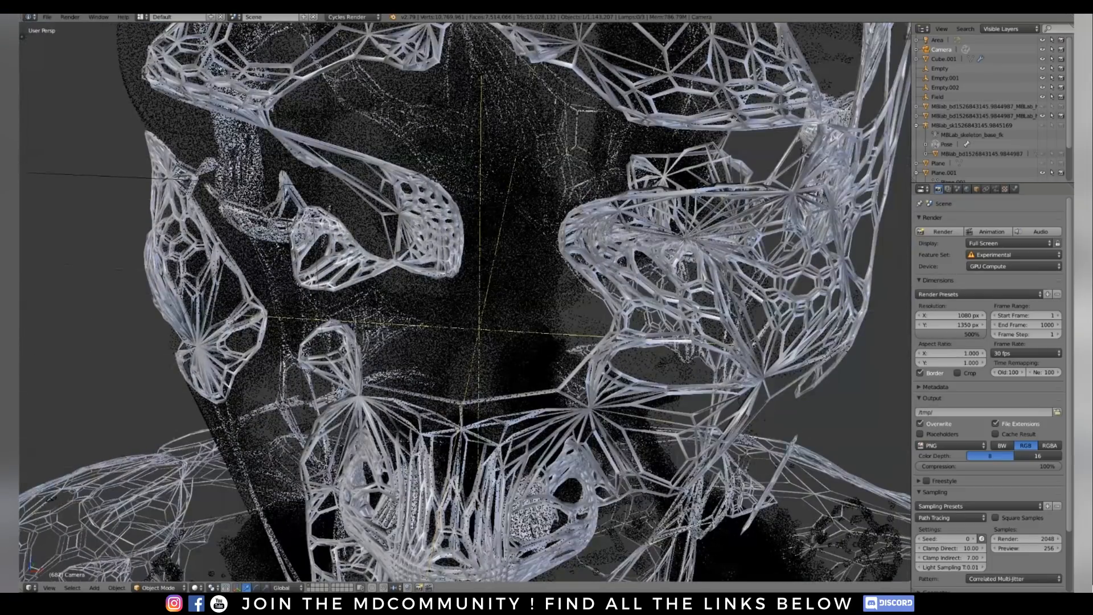
pyautogui.scroll(-3, 465, 301)
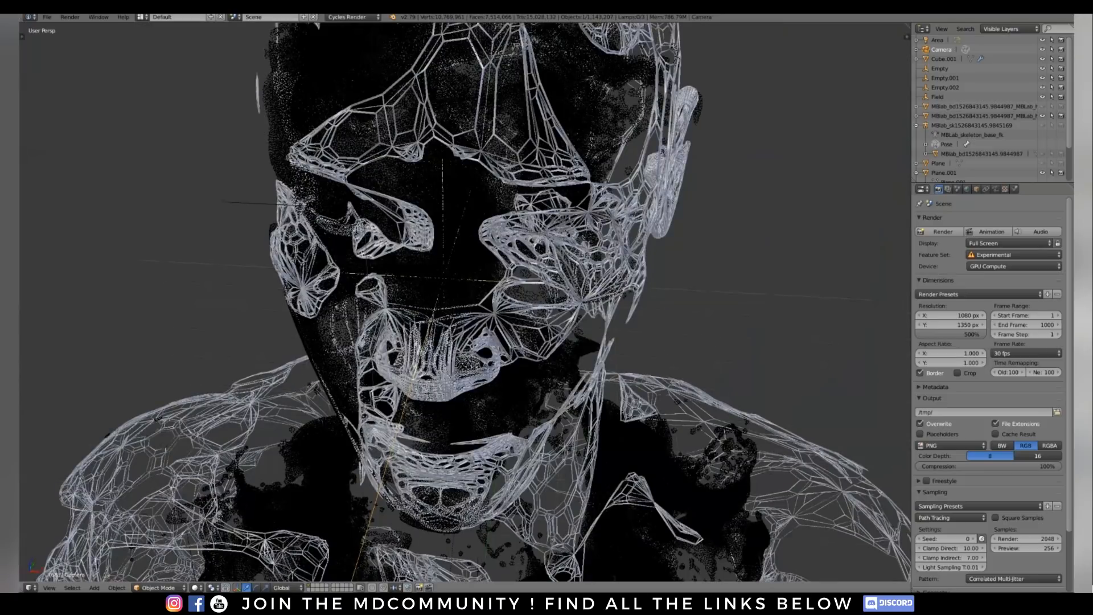
# Show the wireframe bust's modifier stack with Wireframe.001 and Subsurf.001 collapsed, and isolate the bust in local view
pyautogui.rightClick(567, 389)
pyautogui.click(996, 188)
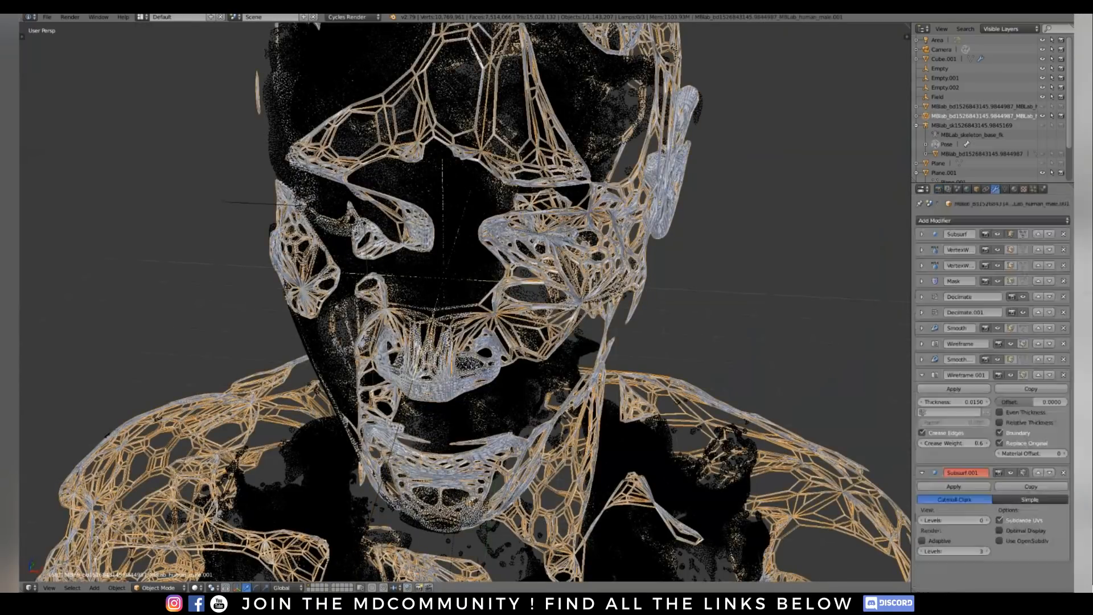
pyautogui.click(922, 375)
pyautogui.click(922, 391)
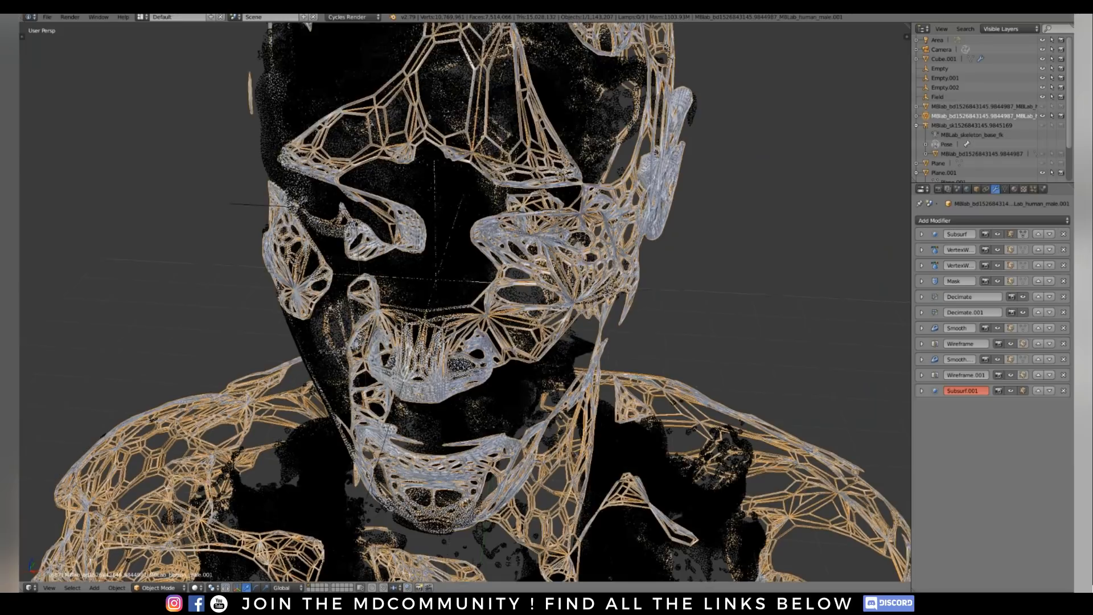
pyautogui.press('KP_Divide')
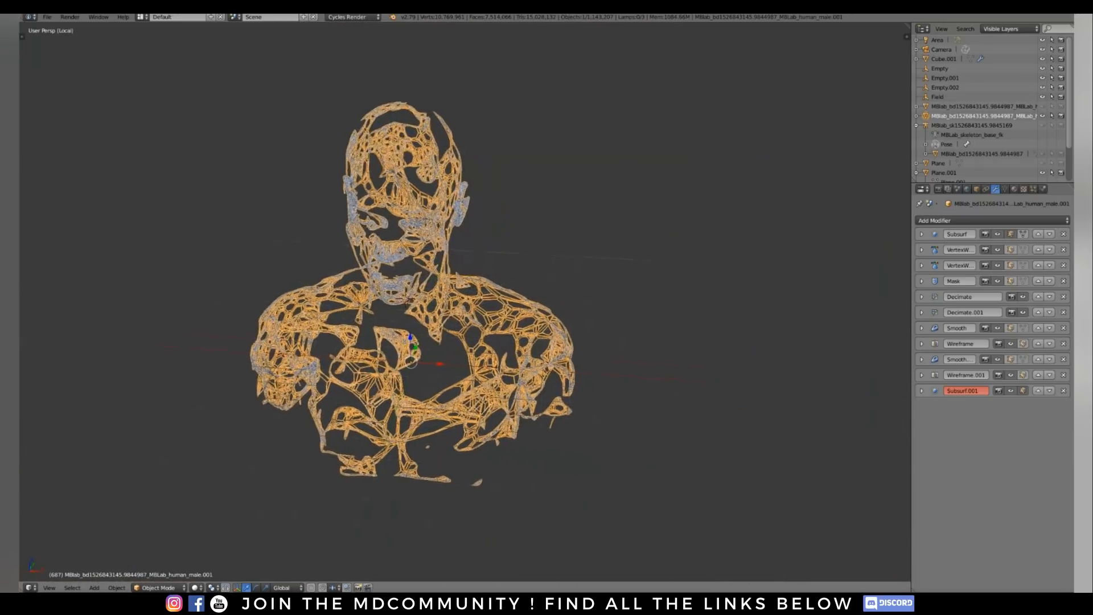
pyautogui.scroll(2, 493, 330)
pyautogui.keyDown('shift'); pyautogui.moveTo(408, 331); pyautogui.dragTo(494, 330, button='middle'); pyautogui.keyUp('shift')
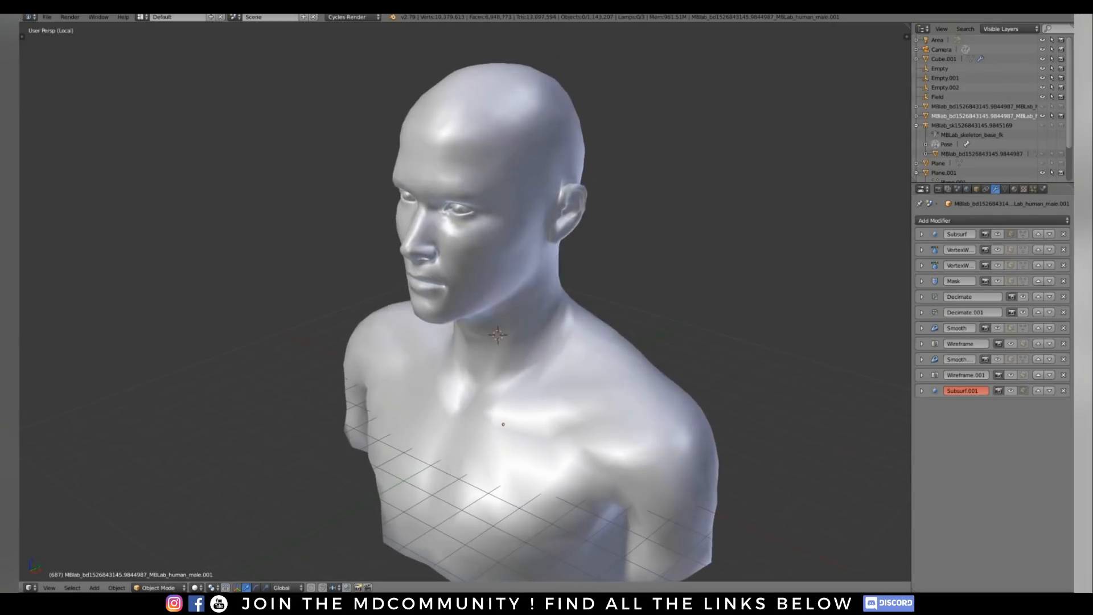
# Enable viewport display of the first Subsurf modifier on the isolated bust
pyautogui.click(998, 234)
pyautogui.moveTo(465, 302); pyautogui.dragTo(440, 300, button='middle')
pyautogui.scroll(1, 465, 302)
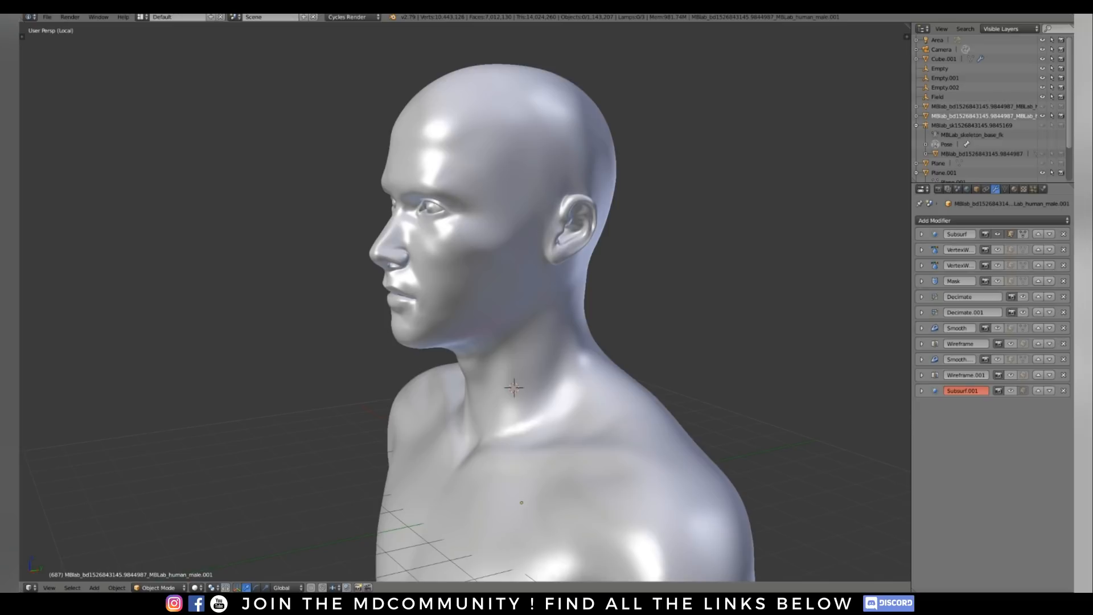
# Examine the bust's two vertex weight modifiers, including their vertex groups mask and mask2, and collapse them again
pyautogui.click(922, 250)
pyautogui.click(922, 492)
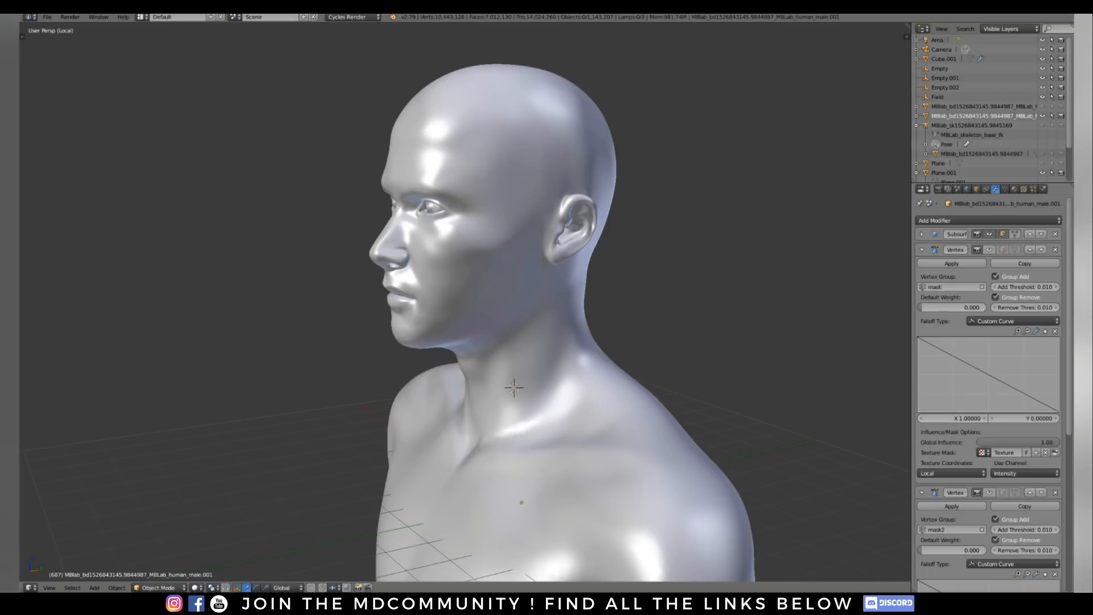
pyautogui.click(922, 249)
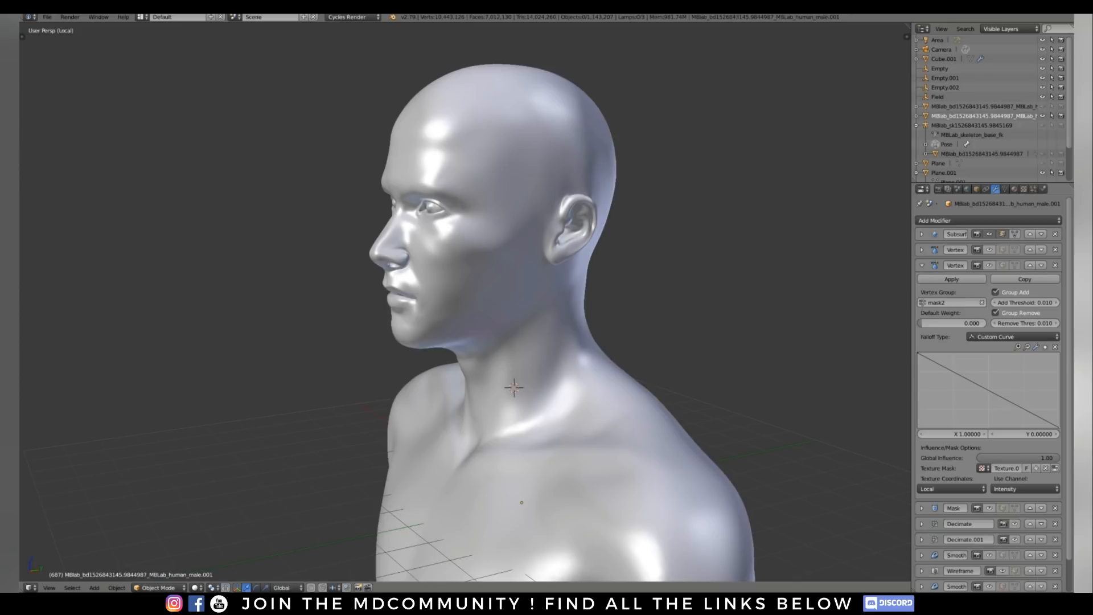
pyautogui.click(1005, 189)
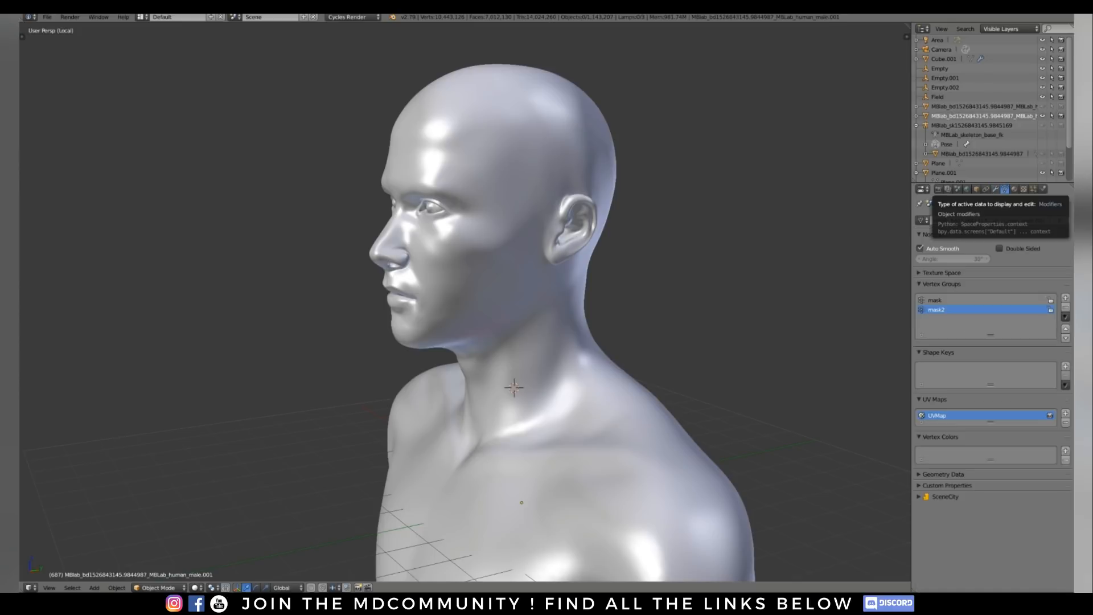
pyautogui.click(995, 189)
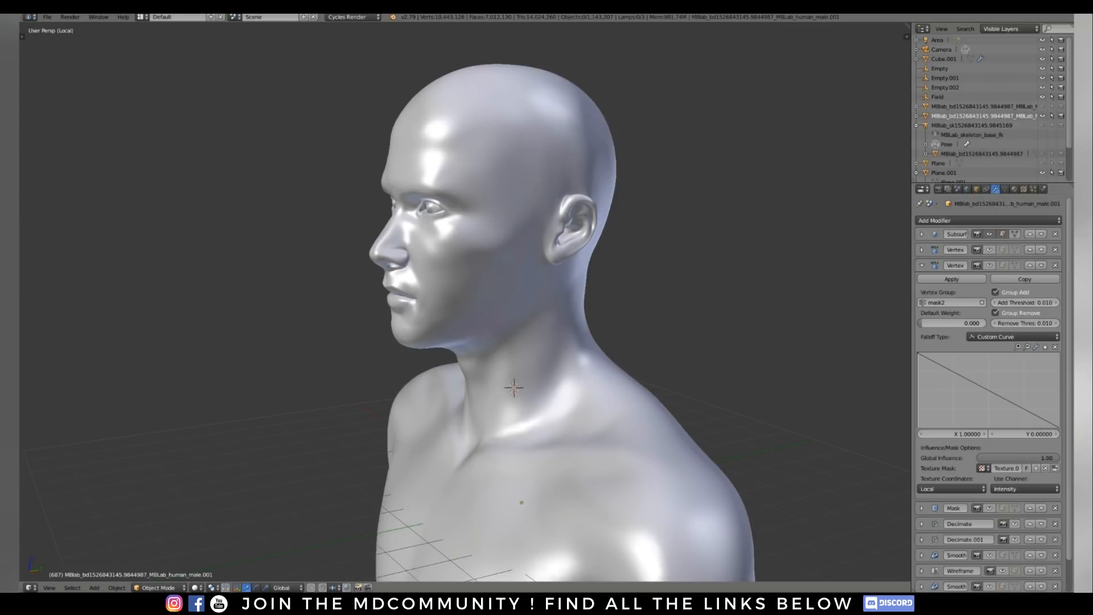
pyautogui.click(921, 249)
pyautogui.click(922, 250)
pyautogui.click(922, 266)
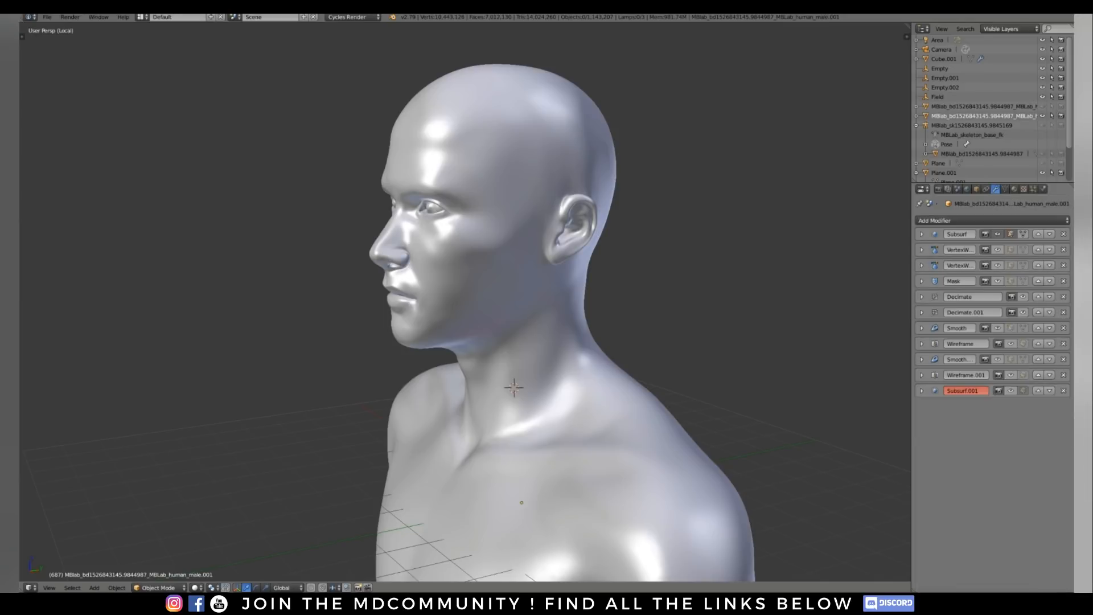
# Enable viewport display of the bust's two vertex weight modifiers and its Mask modifier with vertex group mask2
pyautogui.click(922, 281)
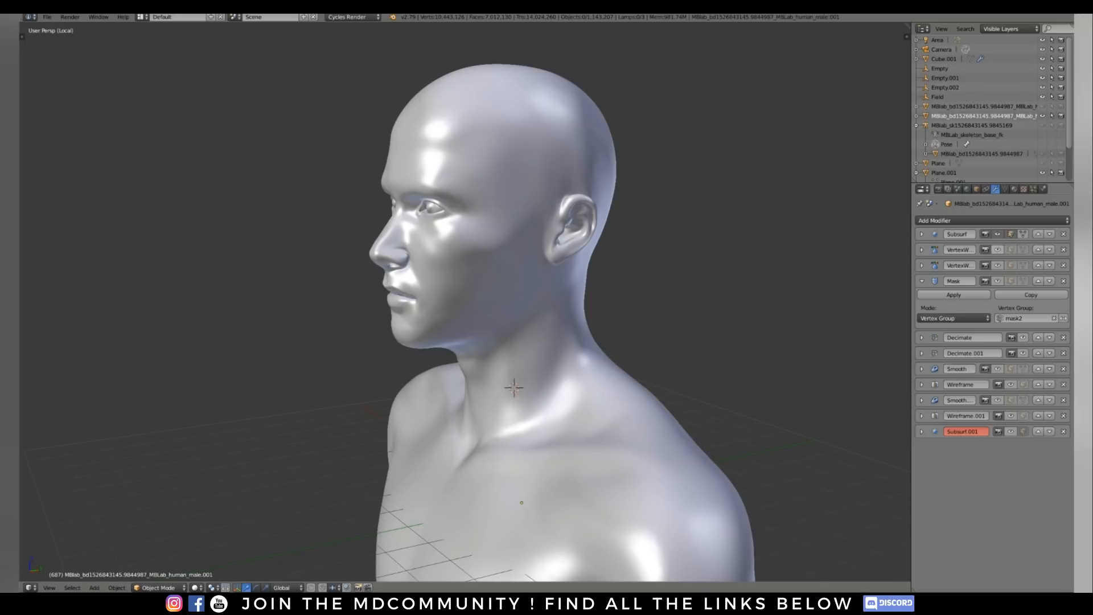
pyautogui.click(997, 250)
pyautogui.click(997, 265)
pyautogui.click(998, 281)
pyautogui.moveTo(465, 301); pyautogui.dragTo(540, 353, button='middle')
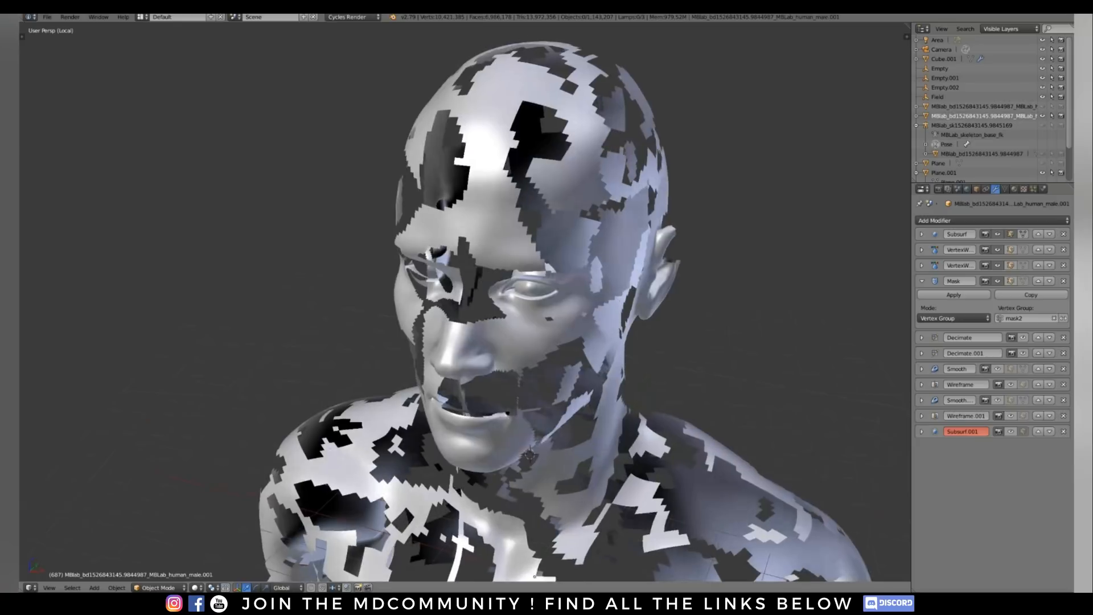
# Examine the textures of the VertexWeightEdit and VertexWeightEdit.001 modifiers, ending on VertexWeightEdit's Distorted Noise texture
pyautogui.click(1023, 189)
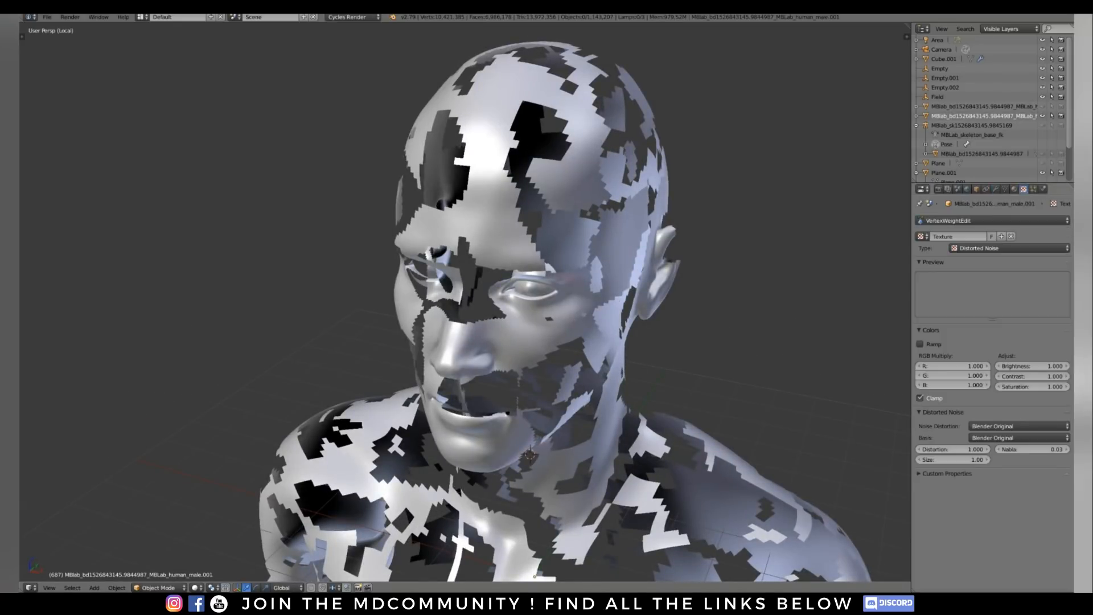
pyautogui.click(991, 221)
pyautogui.click(991, 221)
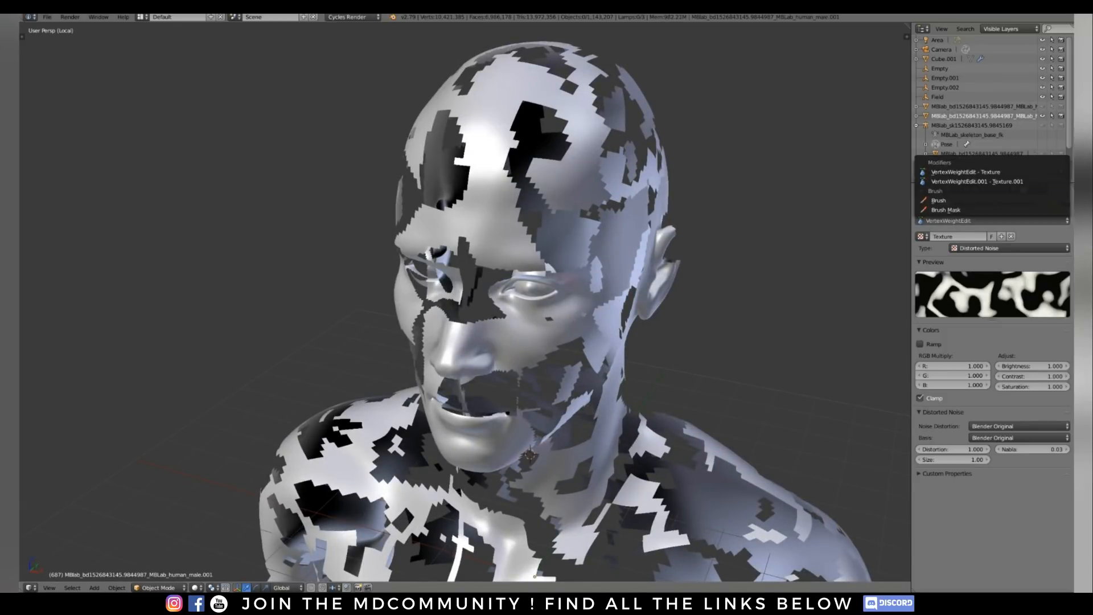
pyautogui.click(990, 172)
pyautogui.click(991, 220)
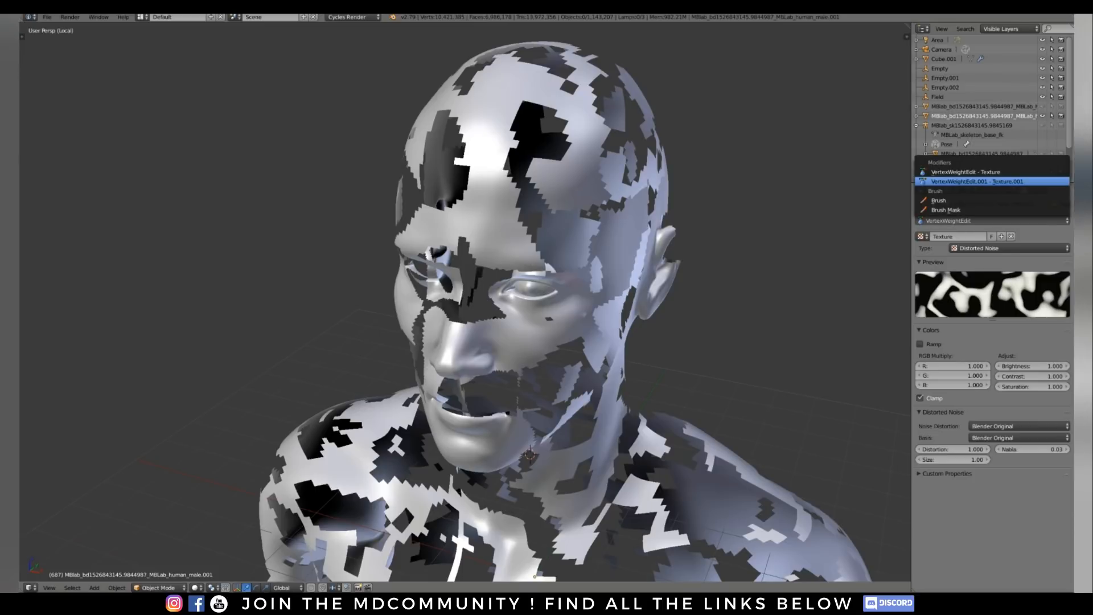
pyautogui.click(977, 181)
pyautogui.click(991, 220)
pyautogui.click(966, 171)
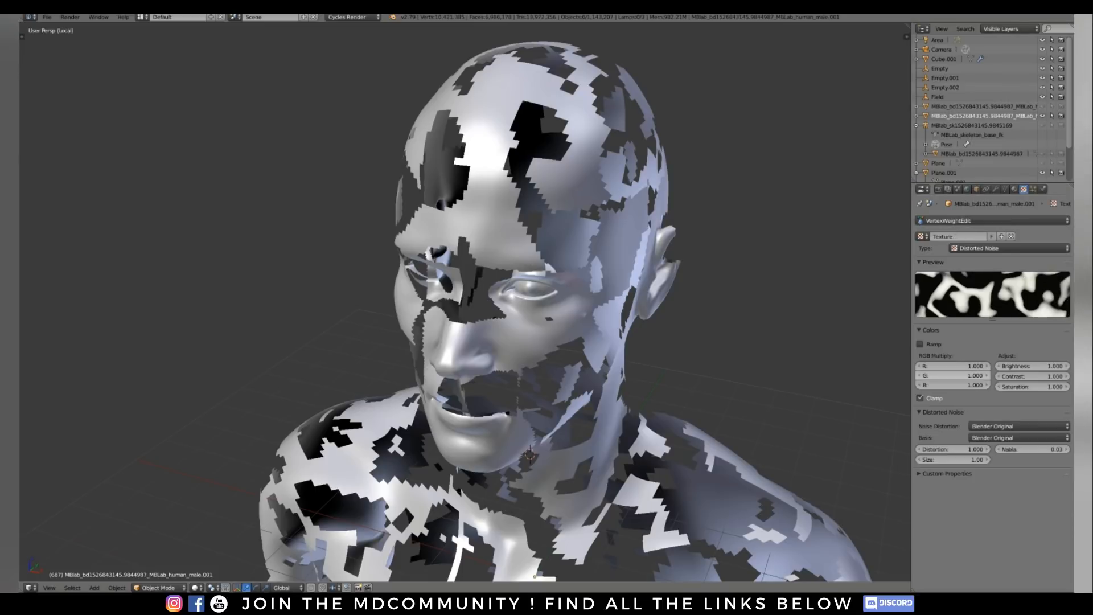
# Try a size of 1.5 on VertexWeightEdit's Distorted Noise texture and set it back to 1
pyautogui.doubleClick(952, 459)
pyautogui.write('1.5')
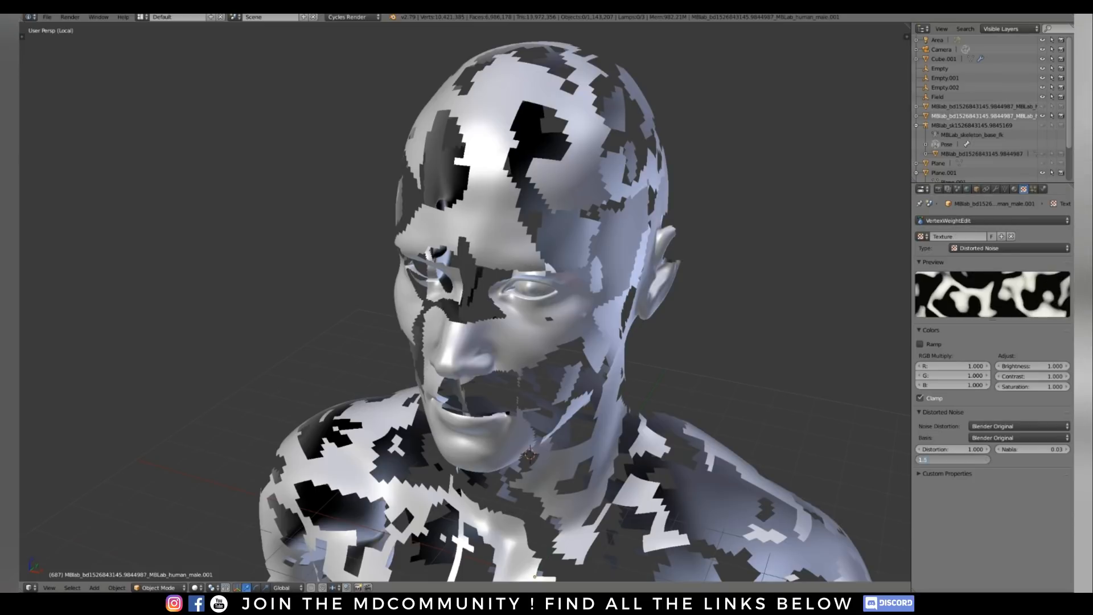
pyautogui.press('Return')
pyautogui.moveTo(626, 364)
pyautogui.mouseDown(button='middle')
pyautogui.moveTo(581, 354)
pyautogui.moveTo(635, 370)
pyautogui.mouseUp(button='middle')
pyautogui.click(952, 459)
pyautogui.write('1')
pyautogui.press('Return')
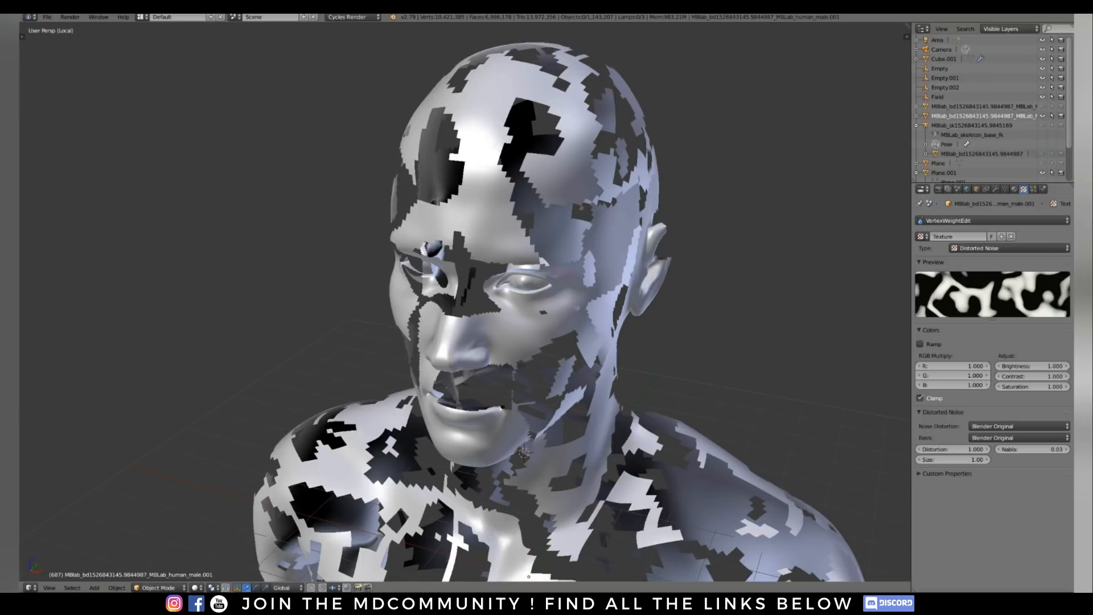
# Try a size of 1 on VertexWeightEdit.001's Distorted Noise texture and set it back to 1.5
pyautogui.click(991, 221)
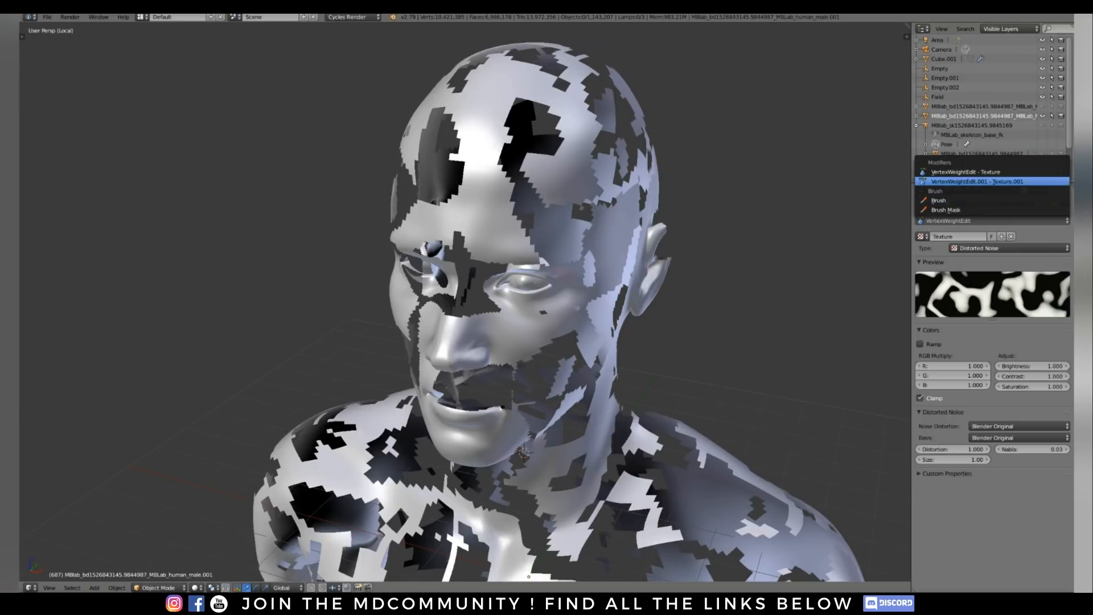
pyautogui.click(980, 178)
pyautogui.click(954, 459)
pyautogui.write('1')
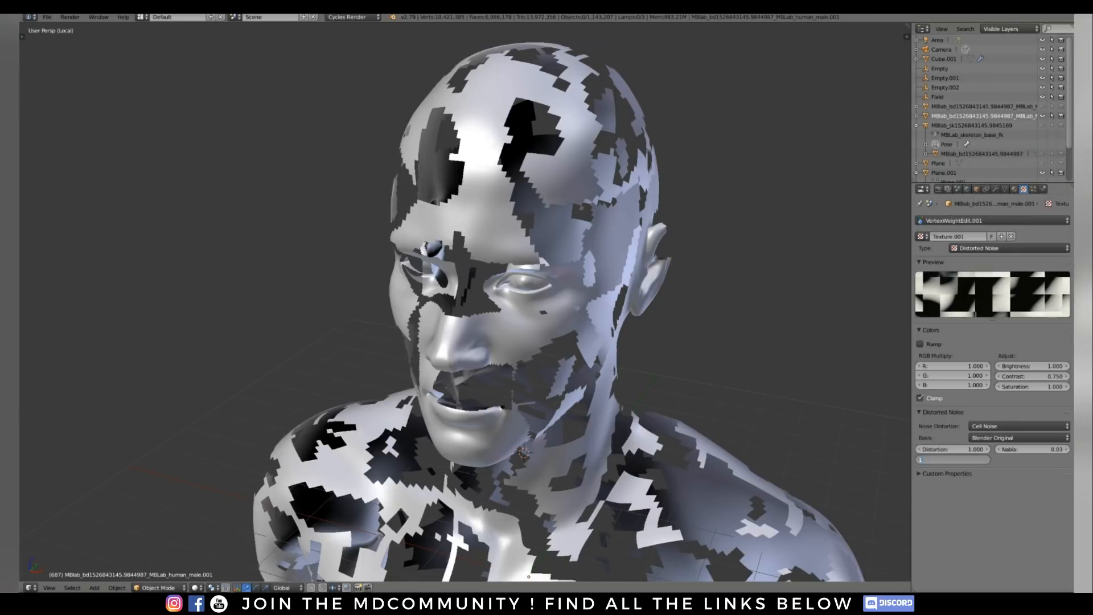
pyautogui.press('Return')
pyautogui.click(954, 459)
pyautogui.write('1')
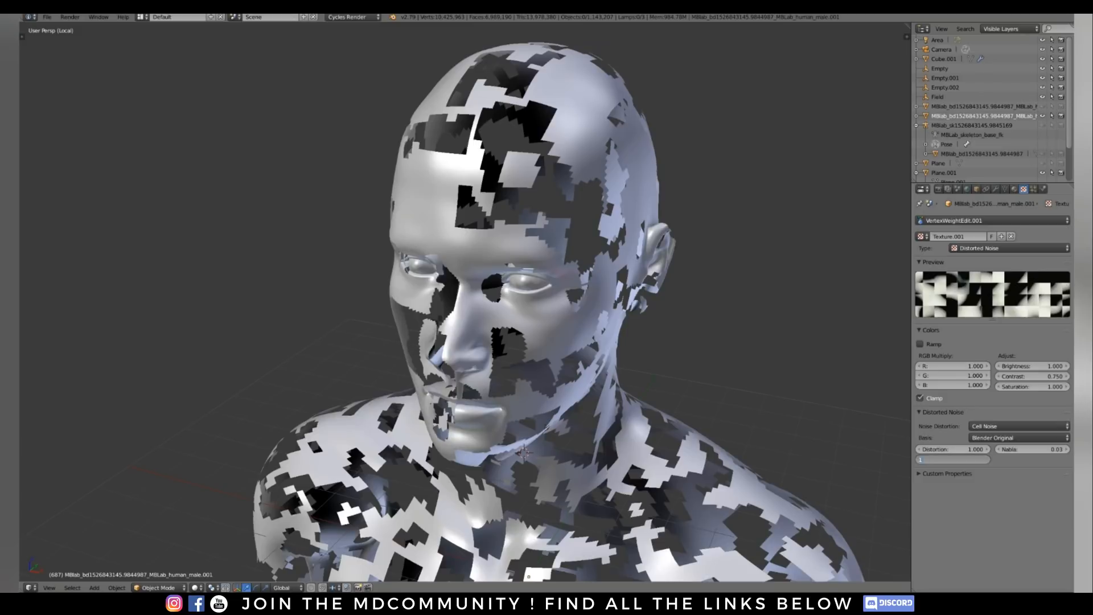
pyautogui.write('.5')
pyautogui.press('Return')
pyautogui.moveTo(456, 285); pyautogui.dragTo(595, 325, button='middle')
# Enable viewport display of the first Decimate modifier and show the head close up in wireframe shading
pyautogui.click(996, 189)
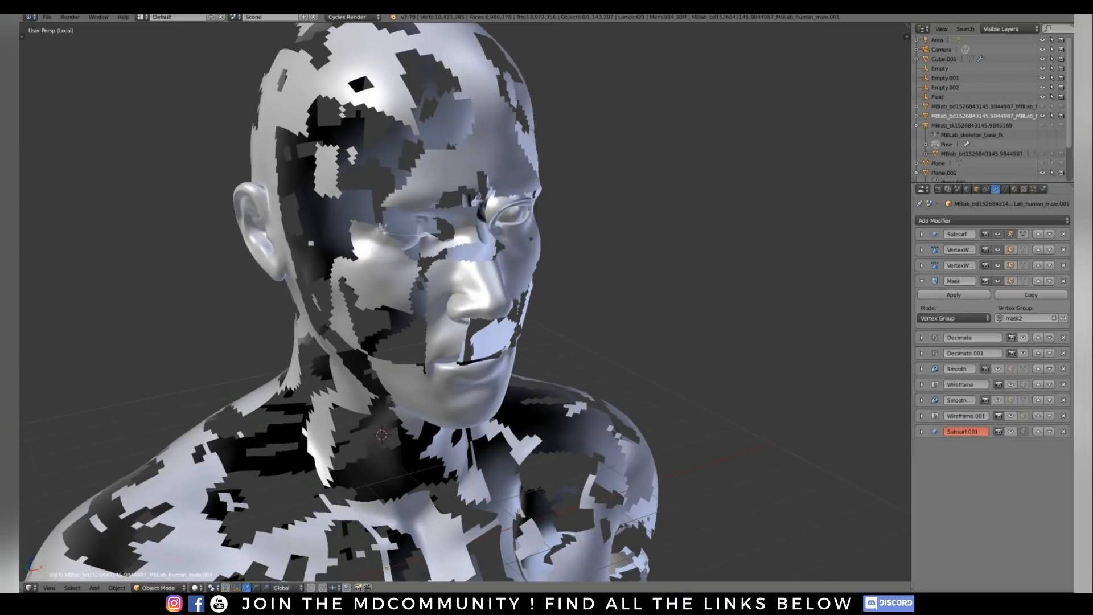
pyautogui.click(1023, 338)
pyautogui.press('z')
pyautogui.scroll(4, 465, 302)
pyautogui.moveTo(465, 274); pyautogui.dragTo(561, 279, button='middle')
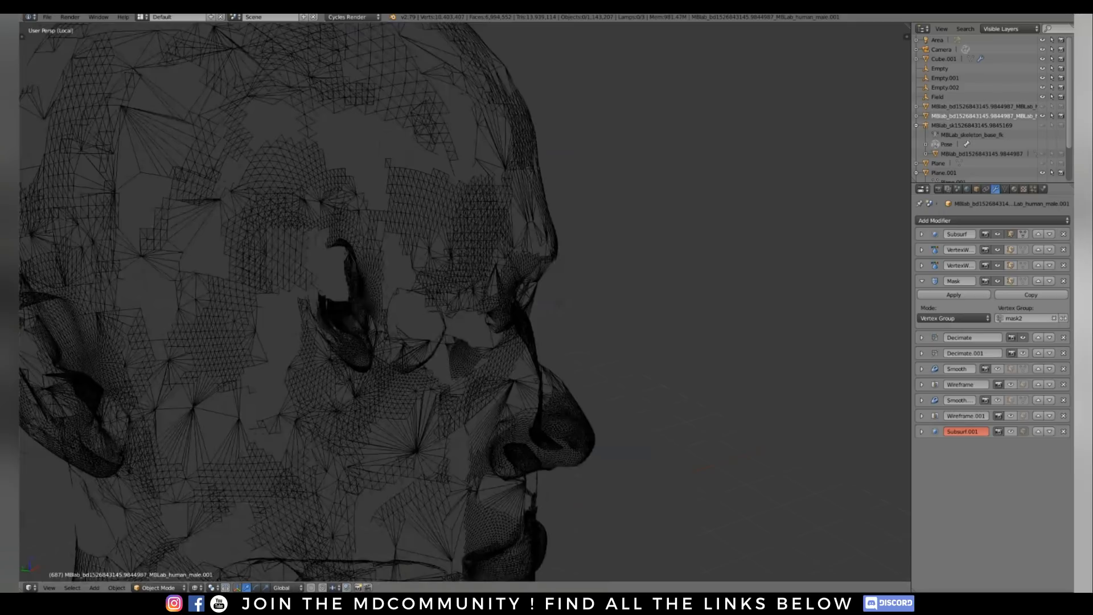
# Examine the first Decimate modifier's settings, and collapse both the Decimate and Mask modifiers
pyautogui.click(922, 338)
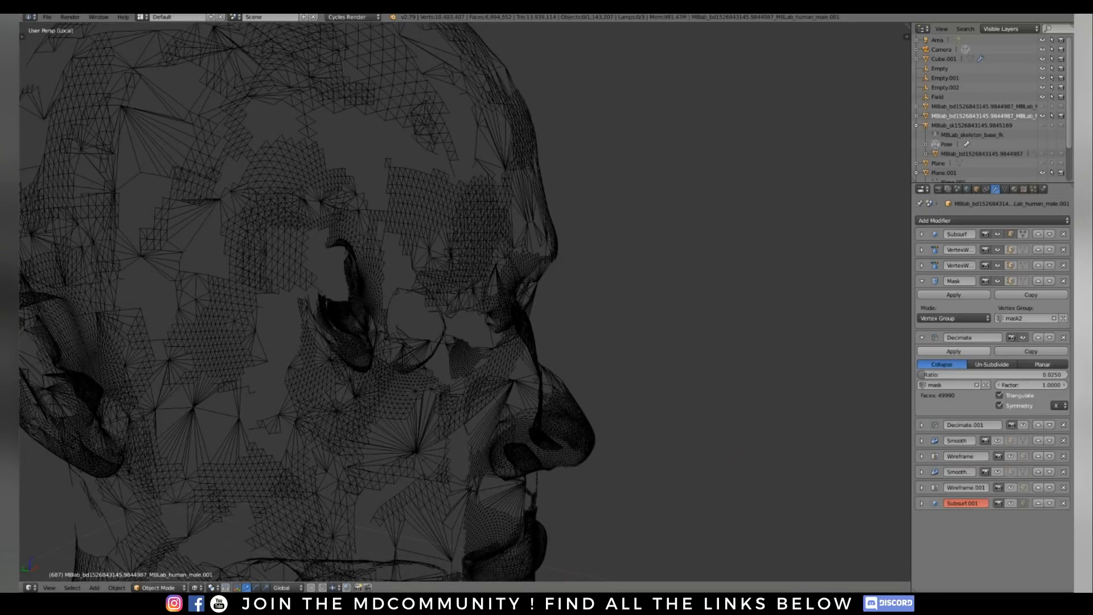
pyautogui.click(922, 338)
pyautogui.click(922, 281)
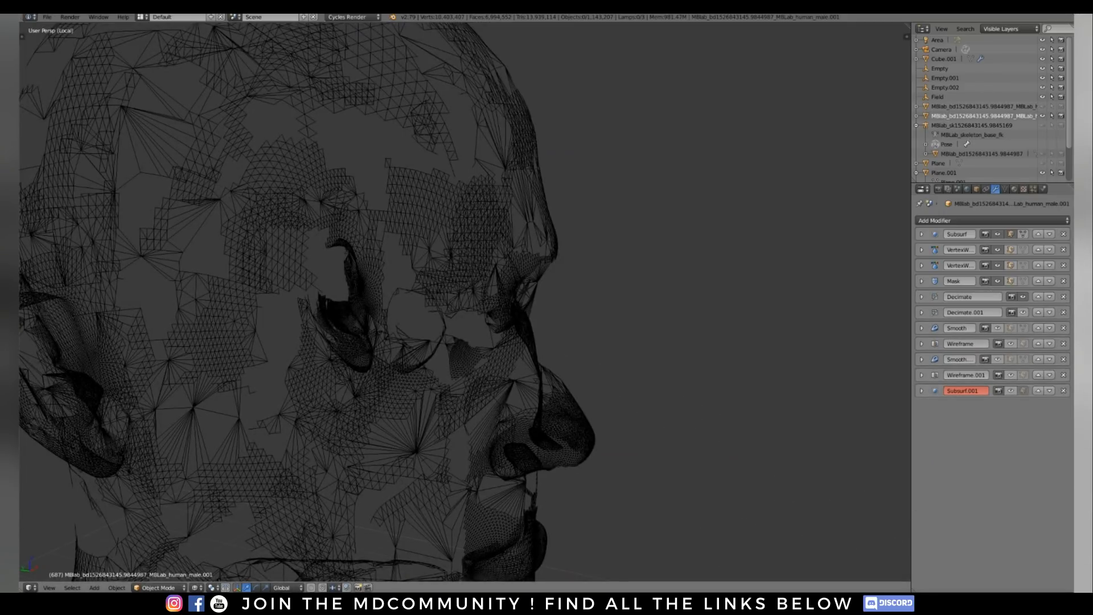
# Show the bust in solid shading with Decimate.001 and the first Smooth modifier displayed, and examine the Smooth settings
pyautogui.scroll(-2, 465, 302)
pyautogui.moveTo(465, 302)
pyautogui.mouseDown(button='middle')
pyautogui.moveTo(438, 307)
pyautogui.moveTo(484, 336)
pyautogui.moveTo(604, 344)
pyautogui.moveTo(404, 339)
pyautogui.mouseUp(button='middle')
pyautogui.press('z')
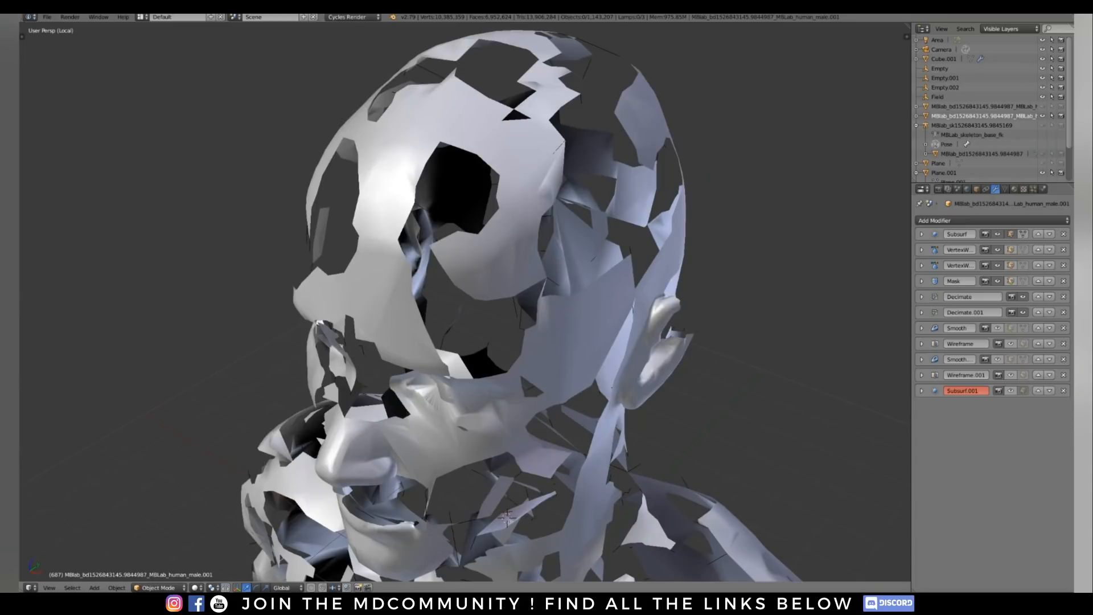
pyautogui.moveTo(404, 339); pyautogui.dragTo(401, 330, button='middle')
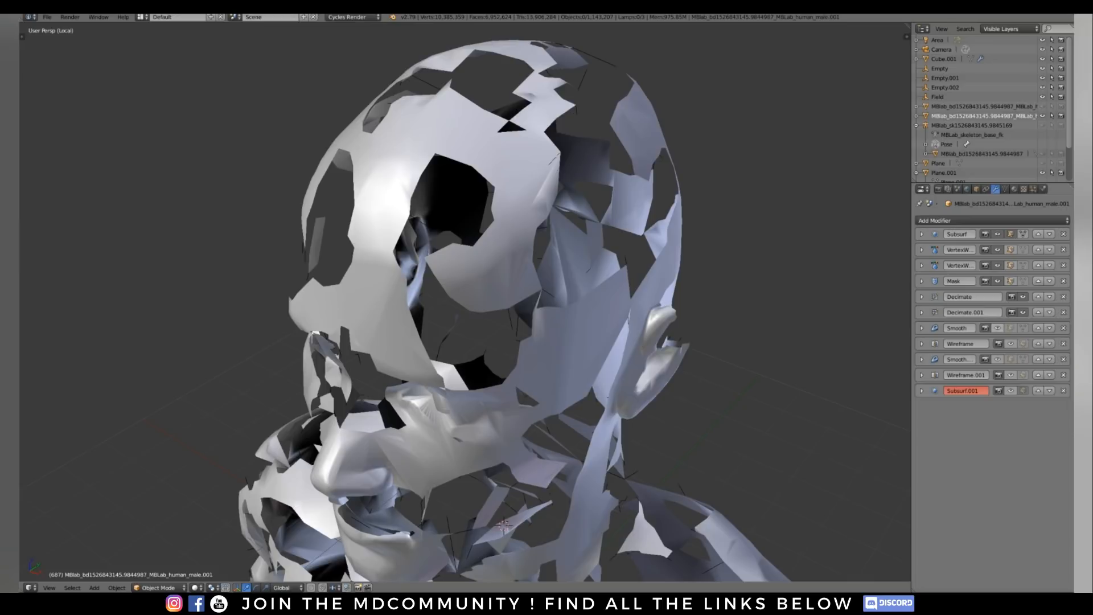
pyautogui.moveTo(465, 308); pyautogui.dragTo(530, 293, button='middle')
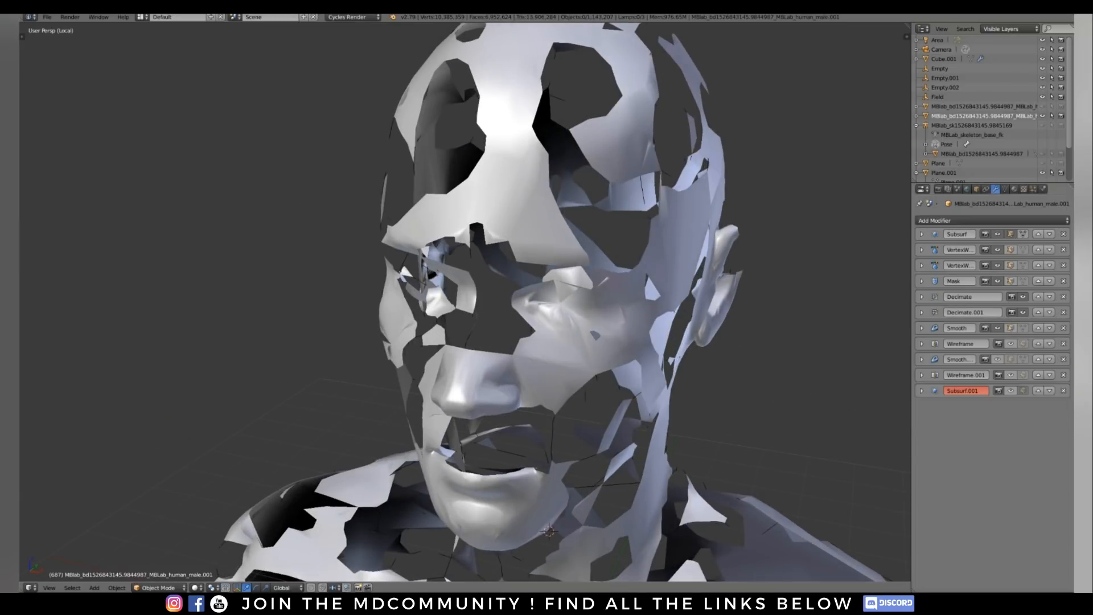
pyautogui.click(922, 328)
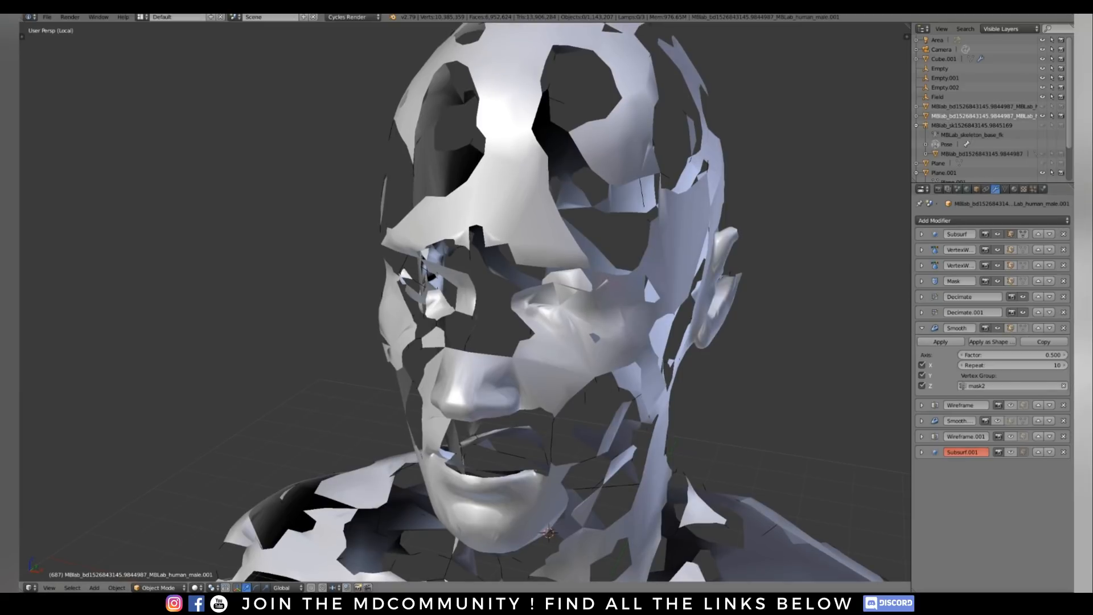
pyautogui.click(922, 328)
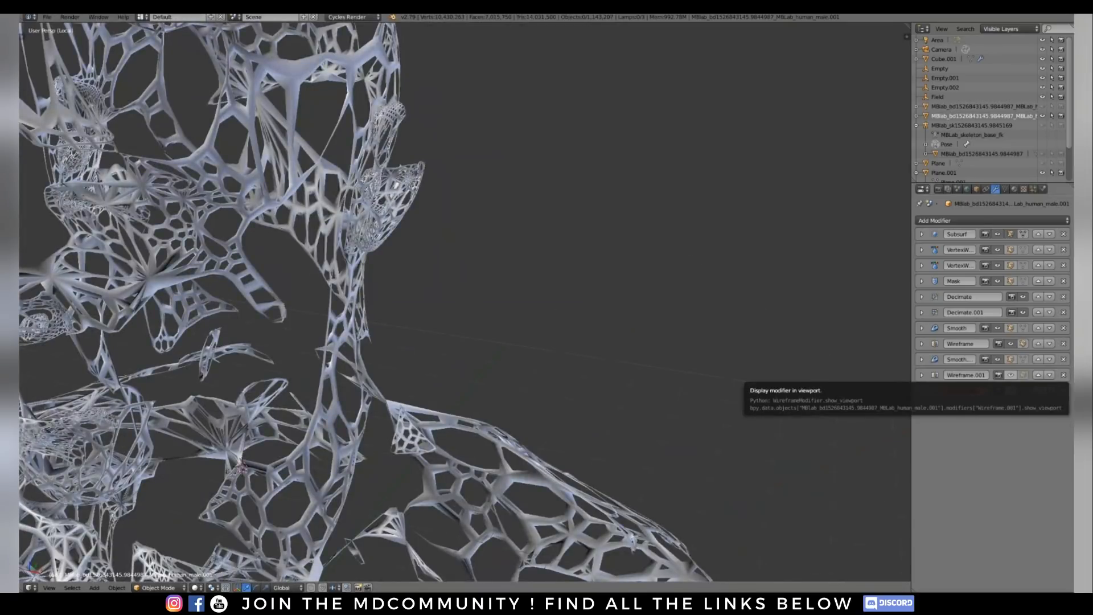
# Display the Wireframe.001 modifier on the bust in solid shading, and expand the Subsurf.001 and Wireframe.001 settings
pyautogui.click(1010, 375)
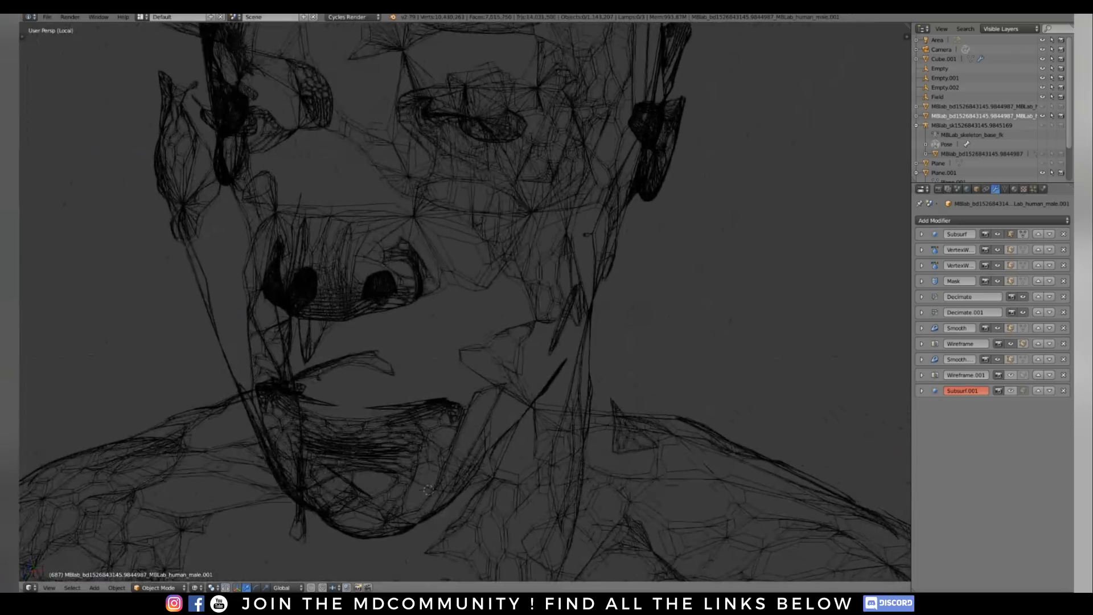
pyautogui.press('z')
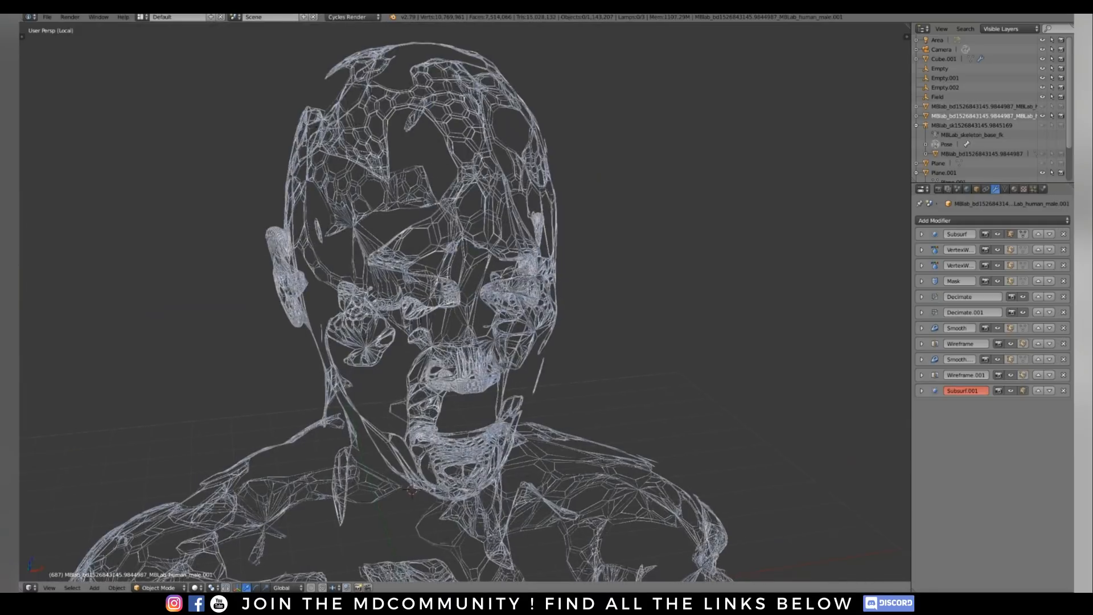
pyautogui.click(921, 390)
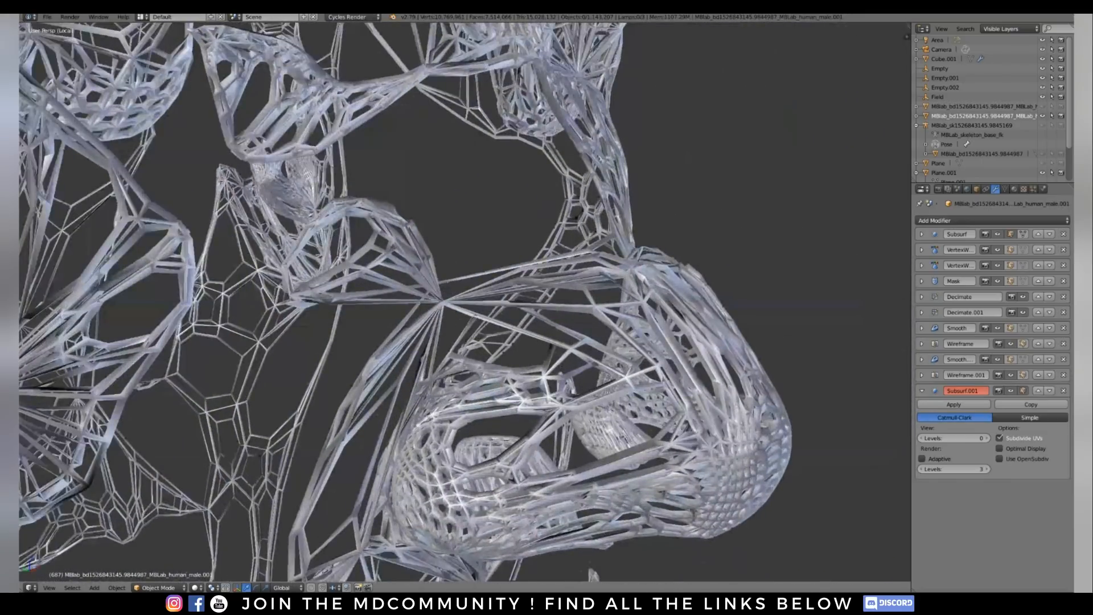
pyautogui.click(922, 374)
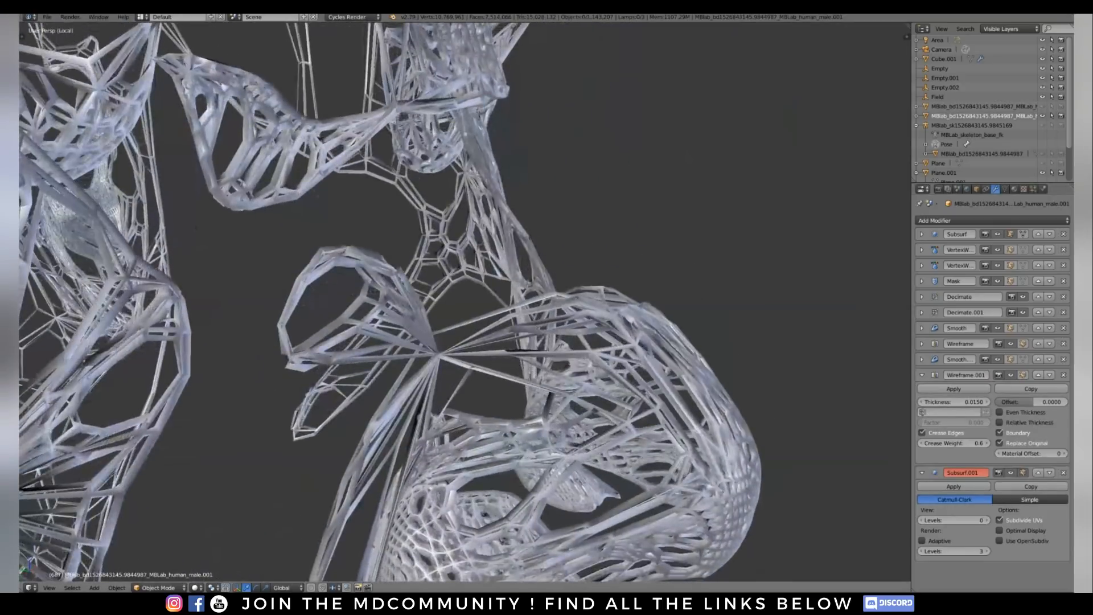
# Examine the completed wireframe bust up close, in profile and from several angles around the head and shoulders
pyautogui.scroll(2, 465, 302)
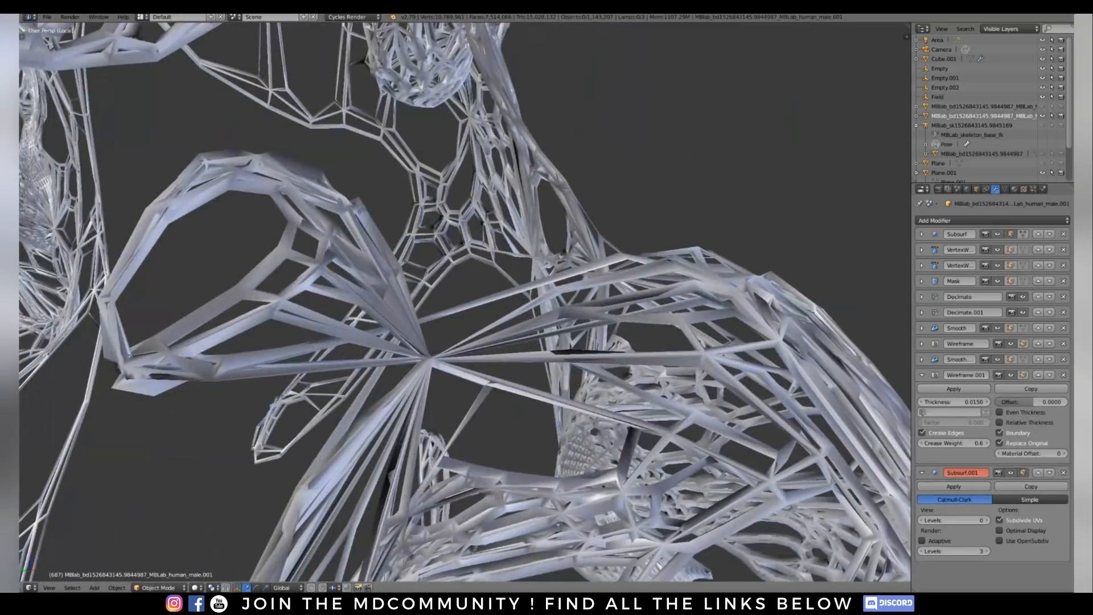
pyautogui.scroll(-6, 465, 302)
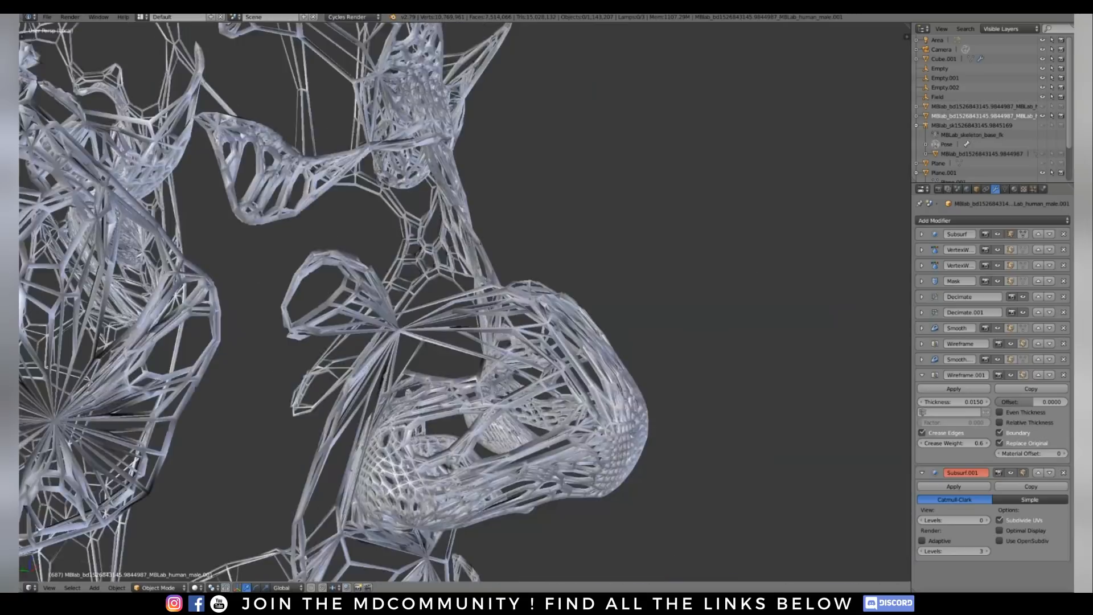
pyautogui.moveTo(465, 301); pyautogui.dragTo(398, 302, button='middle')
pyautogui.scroll(-4, 465, 302)
pyautogui.scroll(-2, 465, 301)
pyautogui.moveTo(465, 302); pyautogui.dragTo(308, 301, button='middle')
pyautogui.scroll(2, 465, 302)
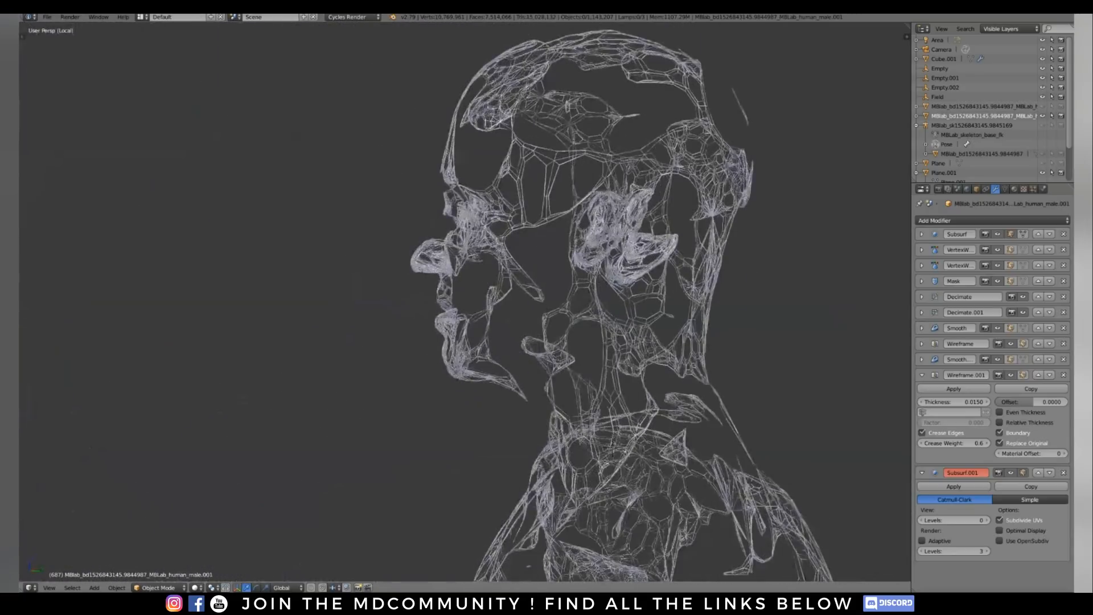
pyautogui.scroll(-2, 466, 302)
pyautogui.moveTo(465, 302); pyautogui.dragTo(547, 302, button='middle')
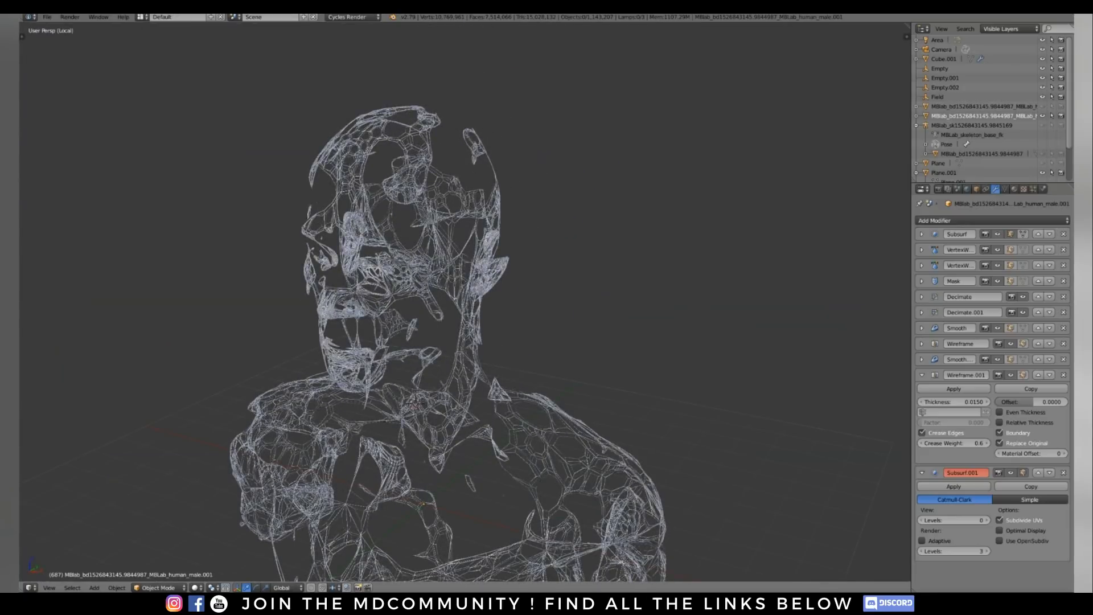
pyautogui.moveTo(546, 302); pyautogui.dragTo(586, 302, button='middle')
pyautogui.scroll(-1, 465, 302)
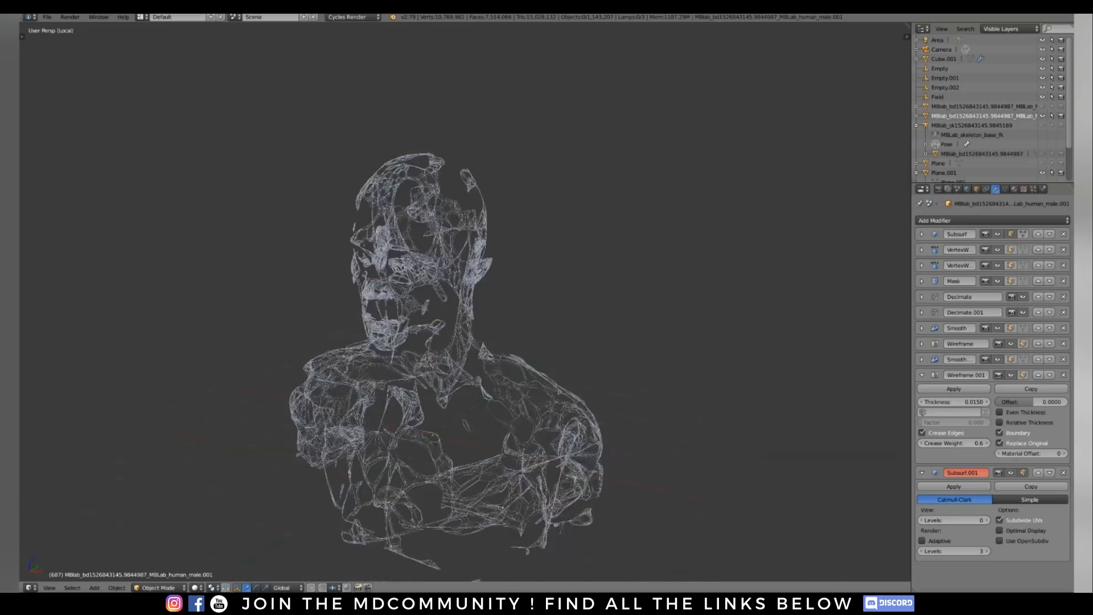
pyautogui.scroll(2, 465, 302)
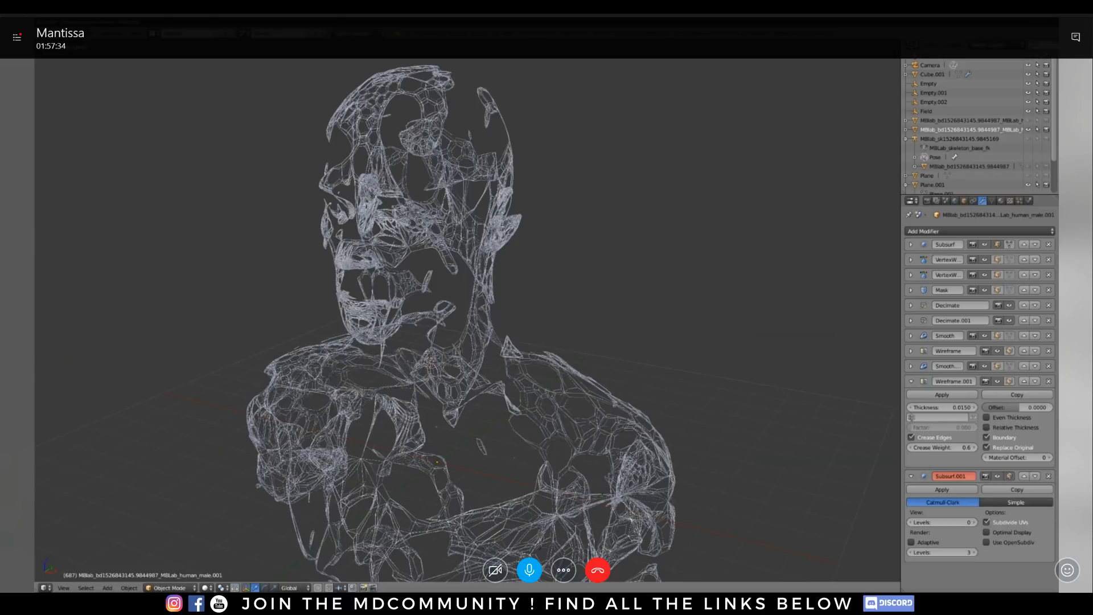
pyautogui.scroll(-5, 467, 319)
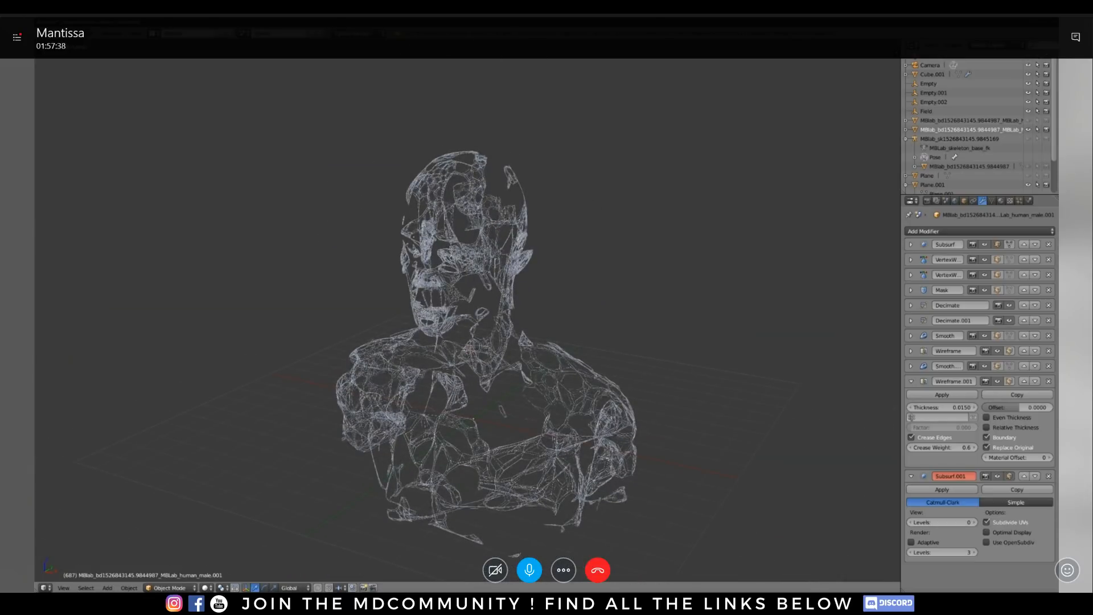
pyautogui.moveTo(467, 268); pyautogui.dragTo(526, 238, button='middle')
pyautogui.moveTo(467, 319); pyautogui.dragTo(524, 272, button='middle')
pyautogui.scroll(1, 478, 302)
pyautogui.scroll(1, 484, 284)
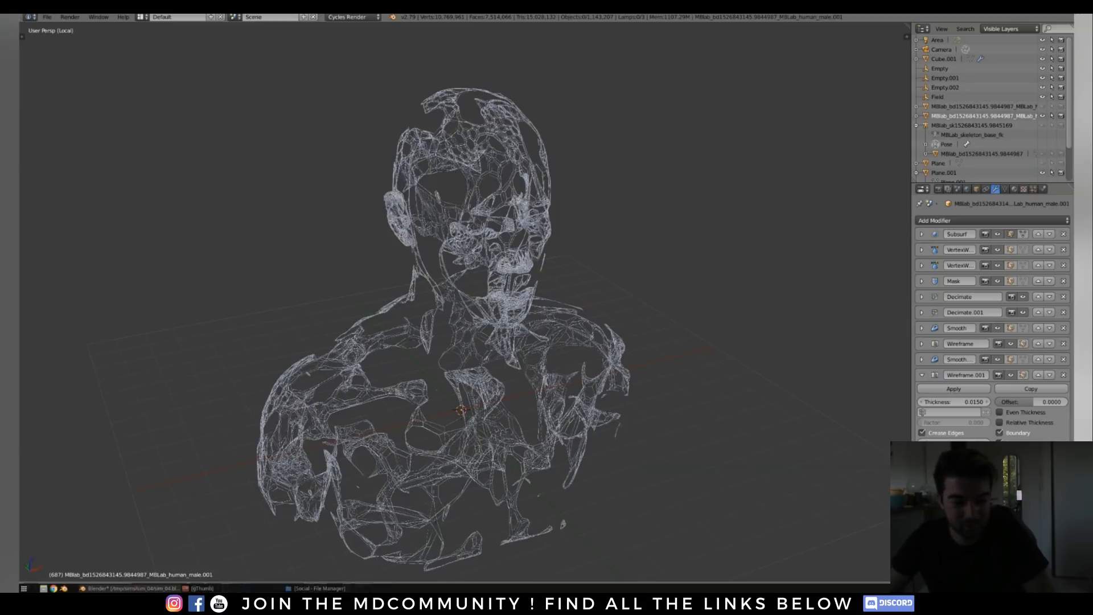
pyautogui.click(336, 588)
pyautogui.click(336, 589)
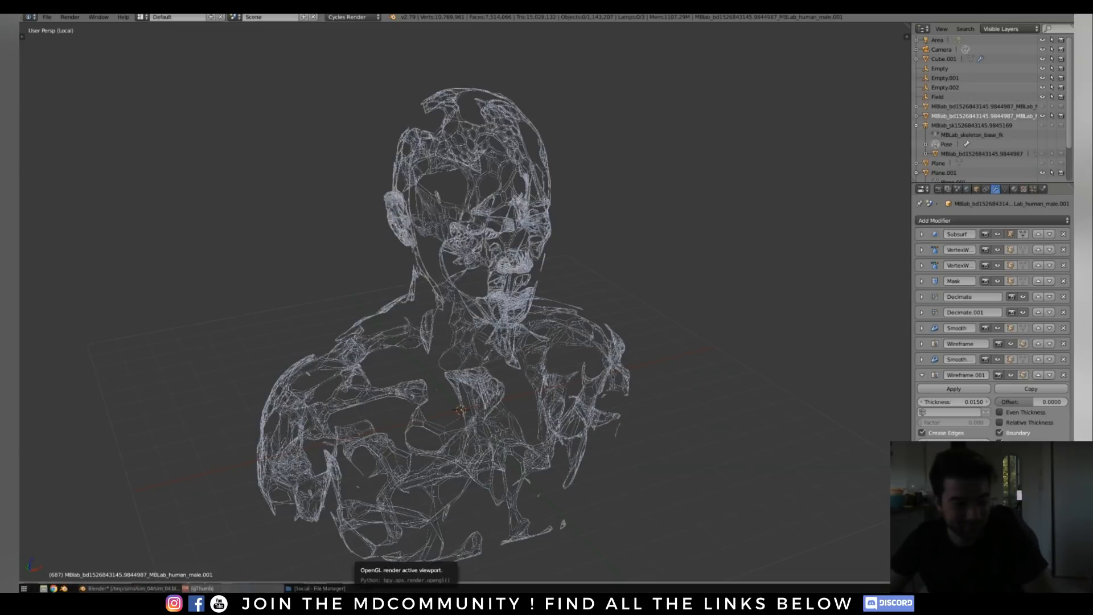
pyautogui.click(202, 588)
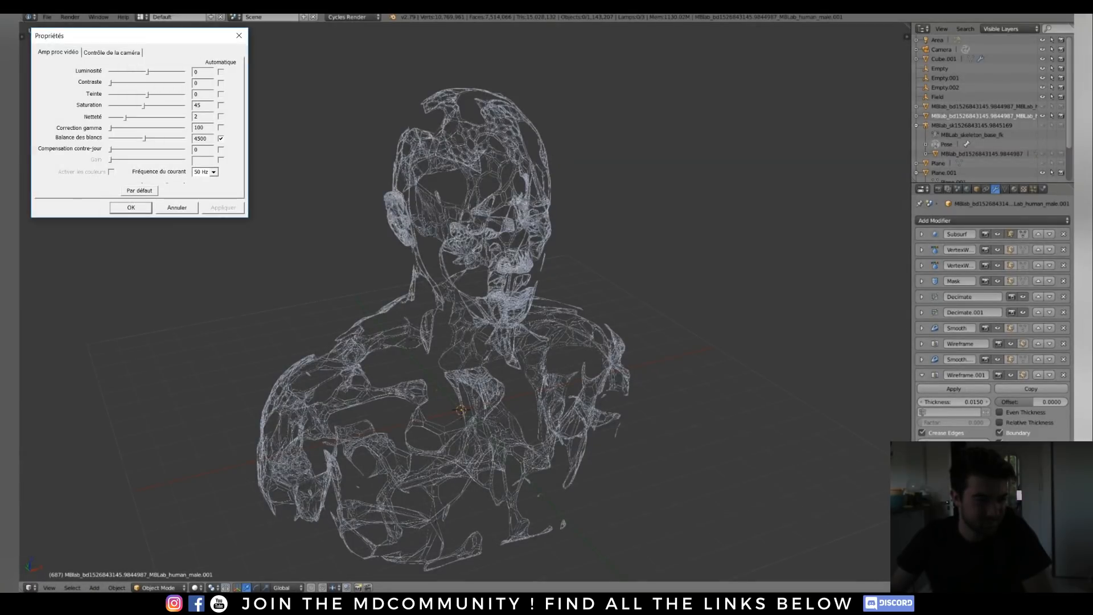
pyautogui.moveTo(113, 35); pyautogui.dragTo(0, 230)
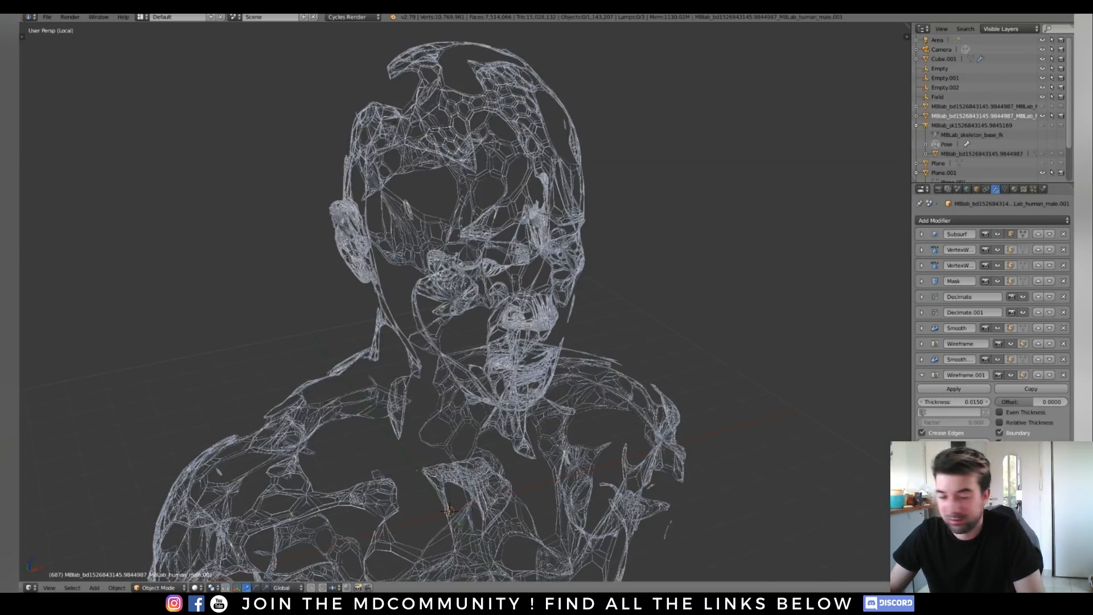
pyautogui.keyDown('shift'); pyautogui.moveTo(466, 302); pyautogui.dragTo(490, 269, button='middle'); pyautogui.keyUp('shift')
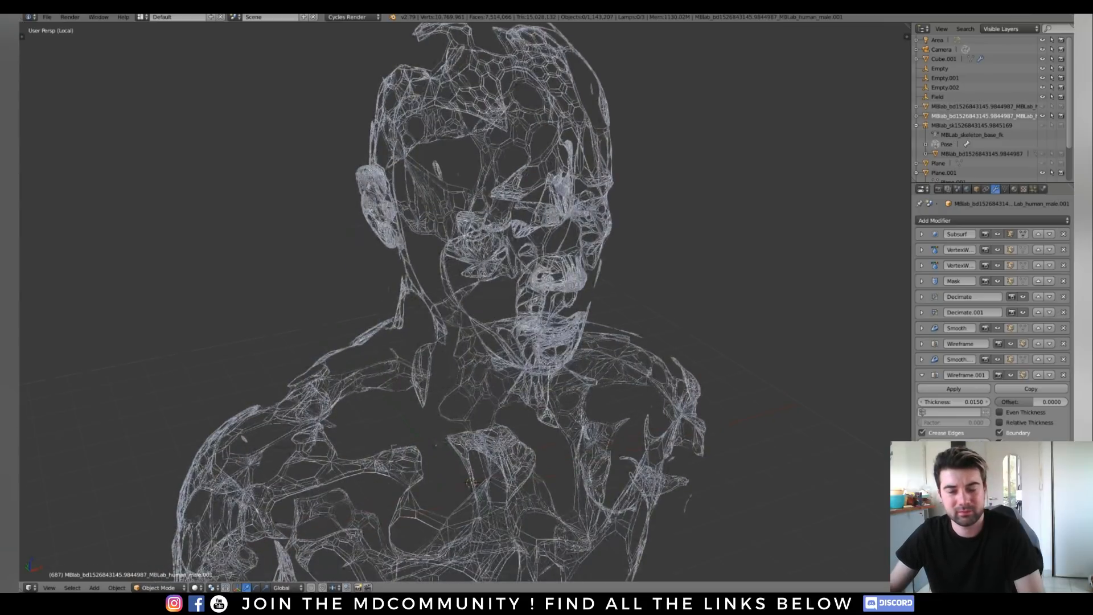
pyautogui.scroll(-3, 473, 302)
pyautogui.scroll(1, 472, 302)
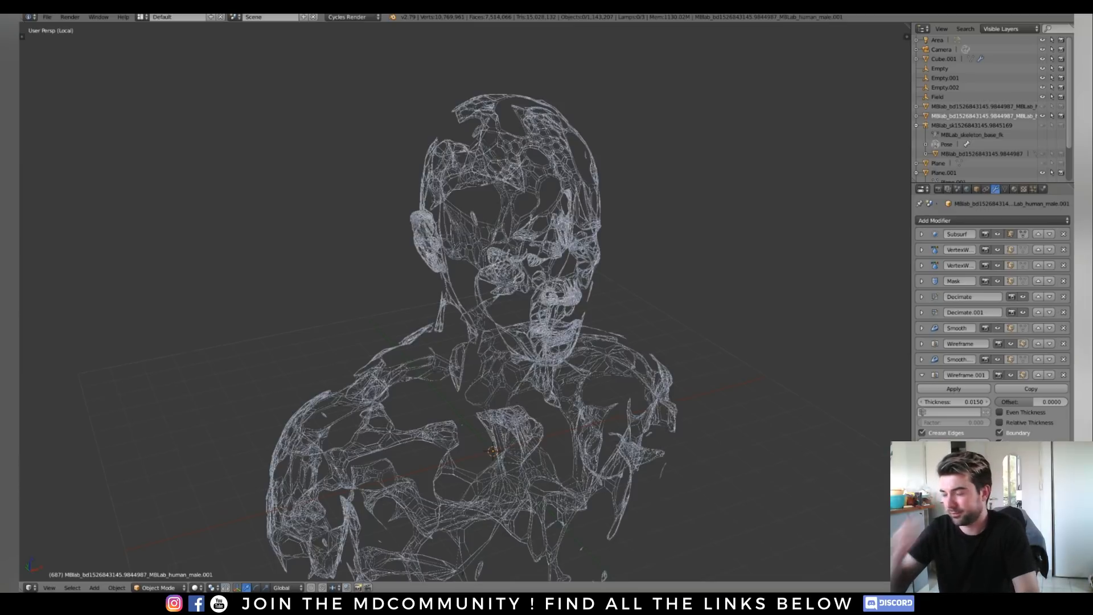
pyautogui.moveTo(456, 307); pyautogui.dragTo(484, 310, button='middle')
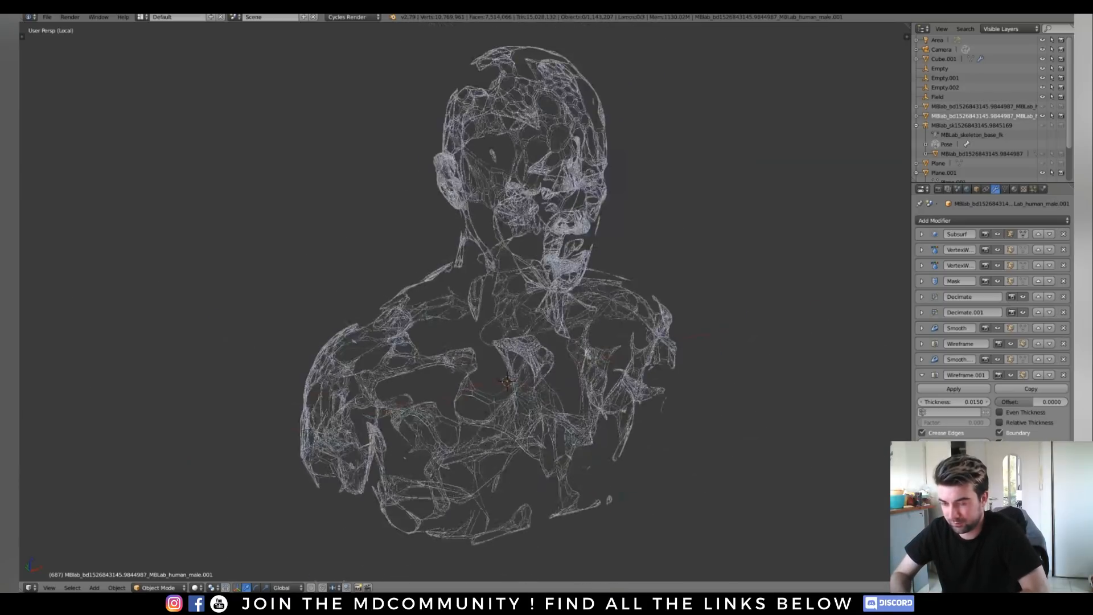
pyautogui.scroll(3, 456, 307)
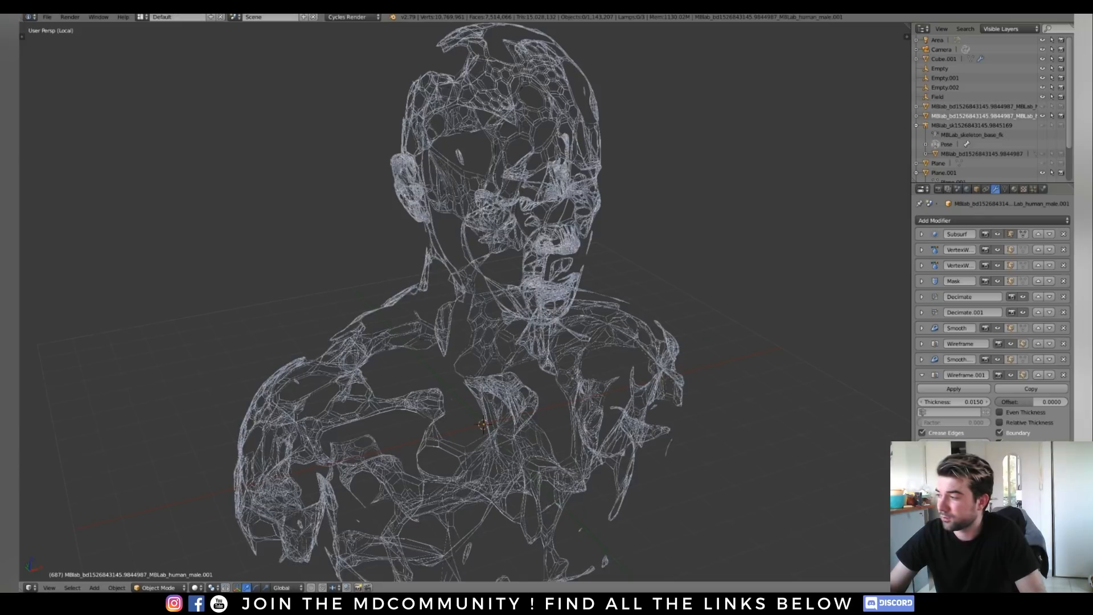
pyautogui.scroll(-2, 455, 302)
pyautogui.scroll(4, 455, 302)
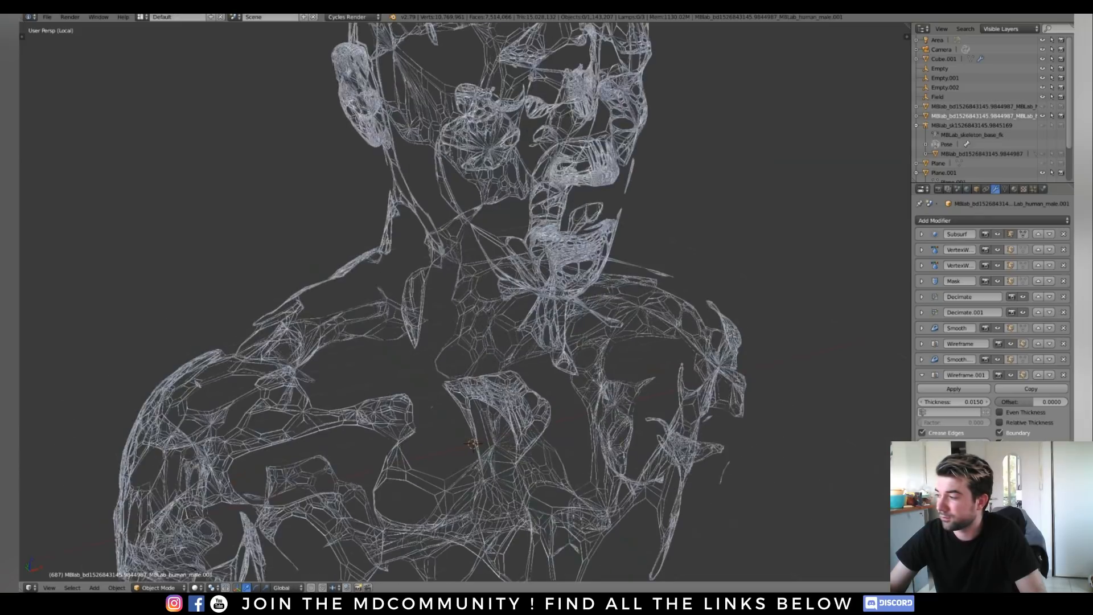
pyautogui.scroll(-2, 456, 302)
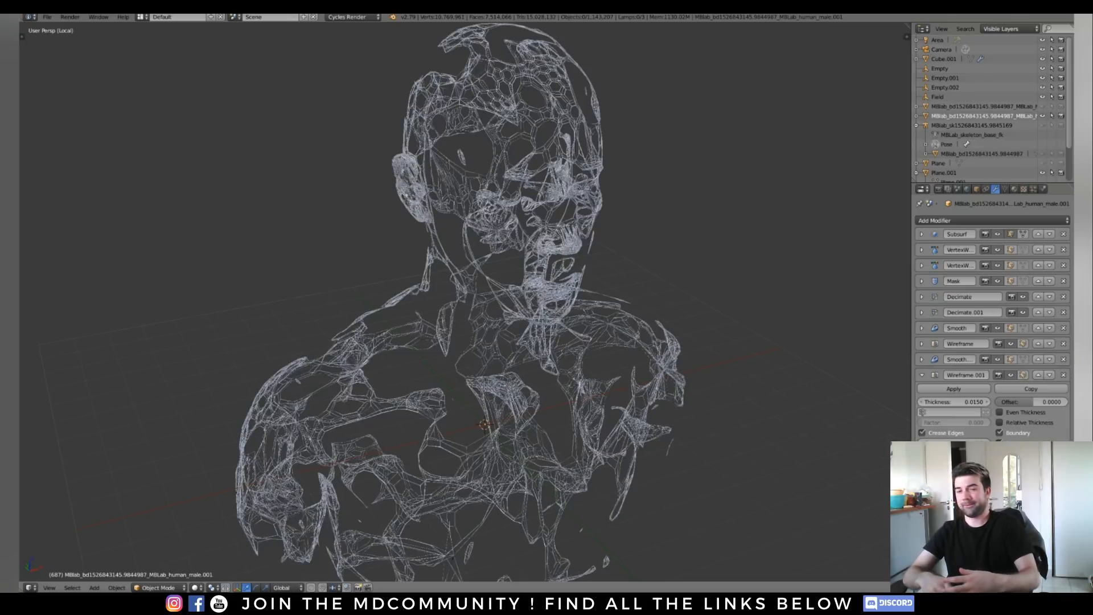
pyautogui.scroll(-2, 455, 302)
pyautogui.scroll(3, 456, 302)
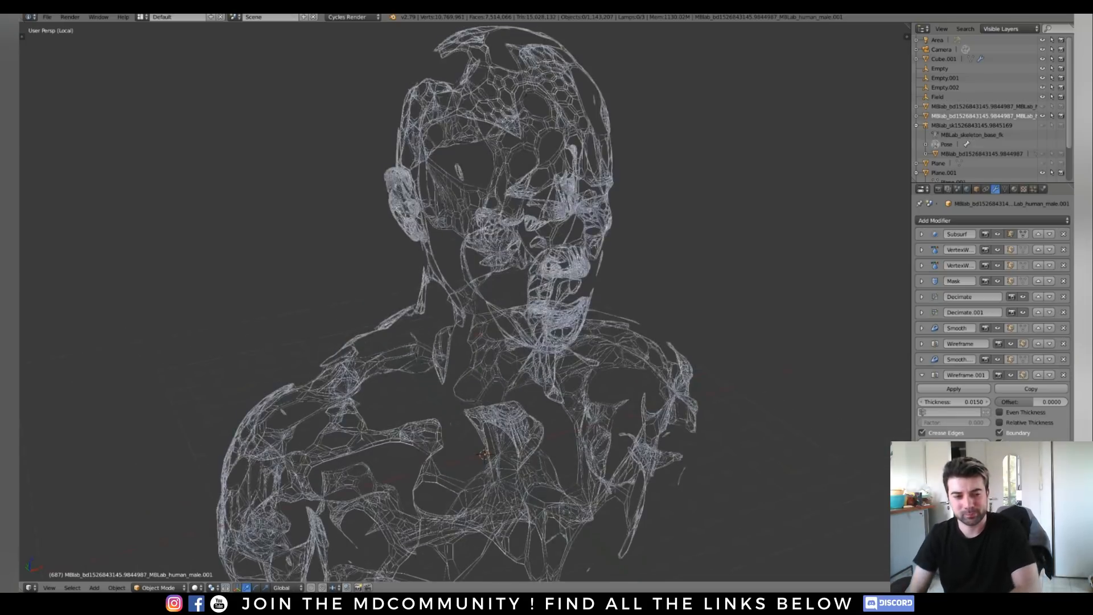
pyautogui.scroll(2, 455, 302)
# Show the ManuelbastioniLAB character add-on's options and the Animation Nodes (AN) tools beside the bust
pyautogui.press('t')
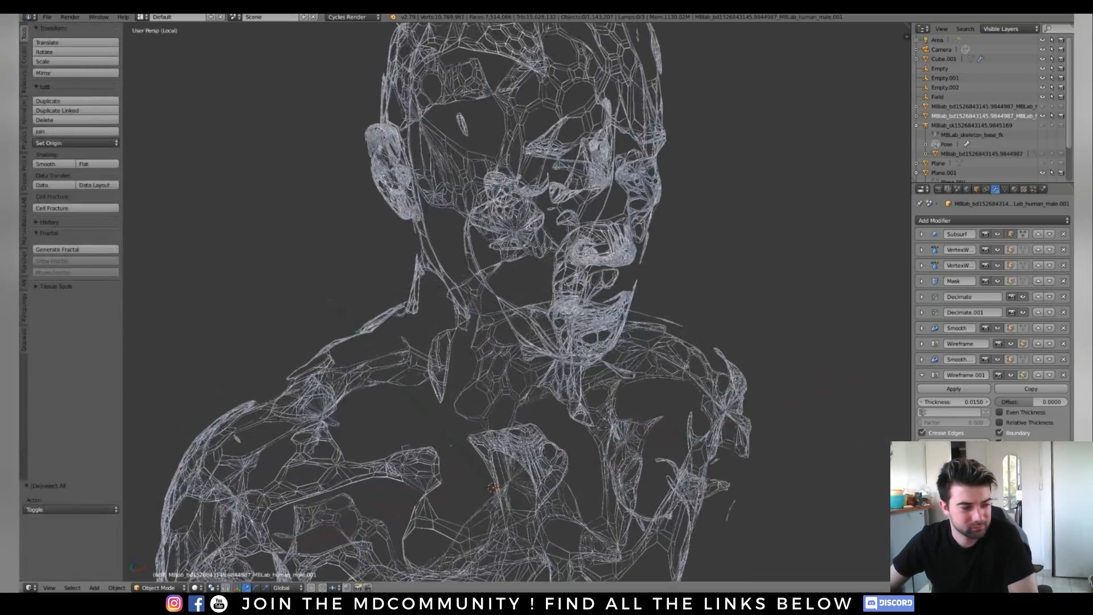
pyautogui.click(24, 221)
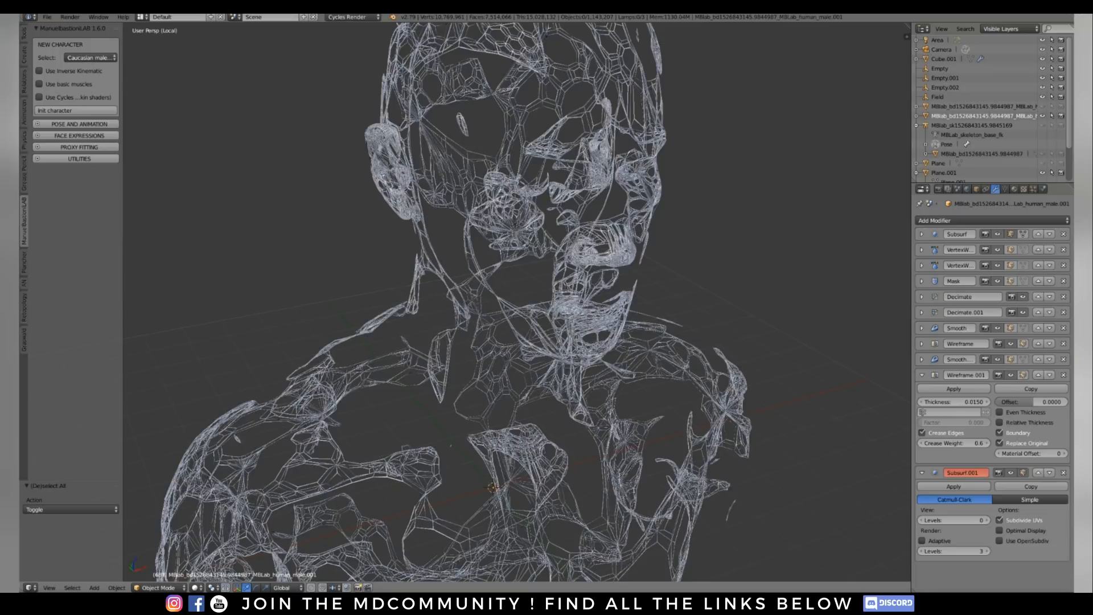
pyautogui.click(24, 283)
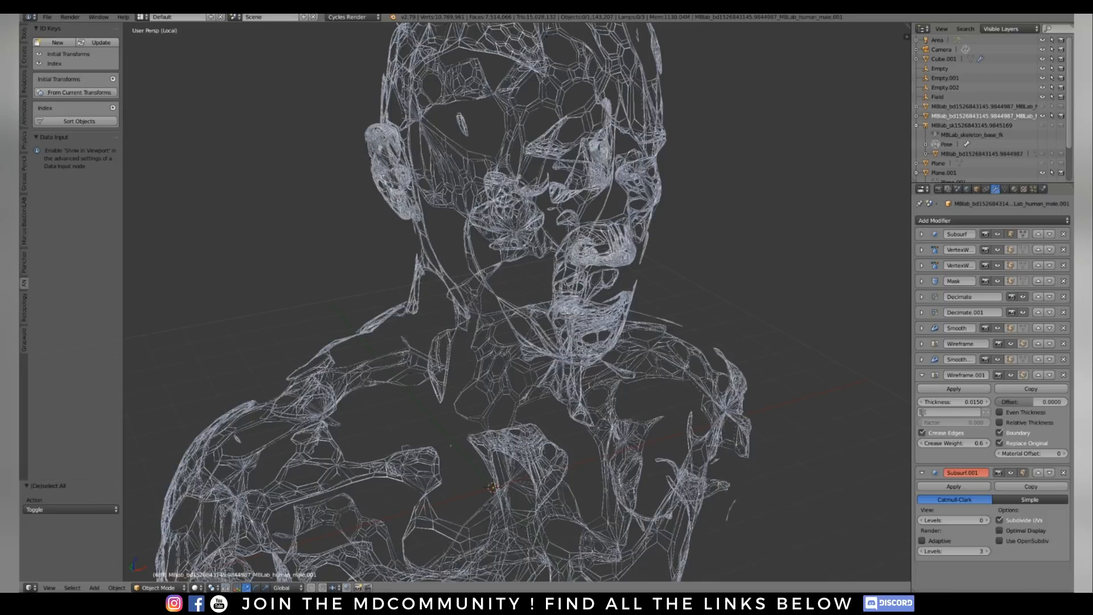
# Switch the 3D view to the Animation Nodes editor and create a new node tree
pyautogui.hotkey('shift', 'F3')
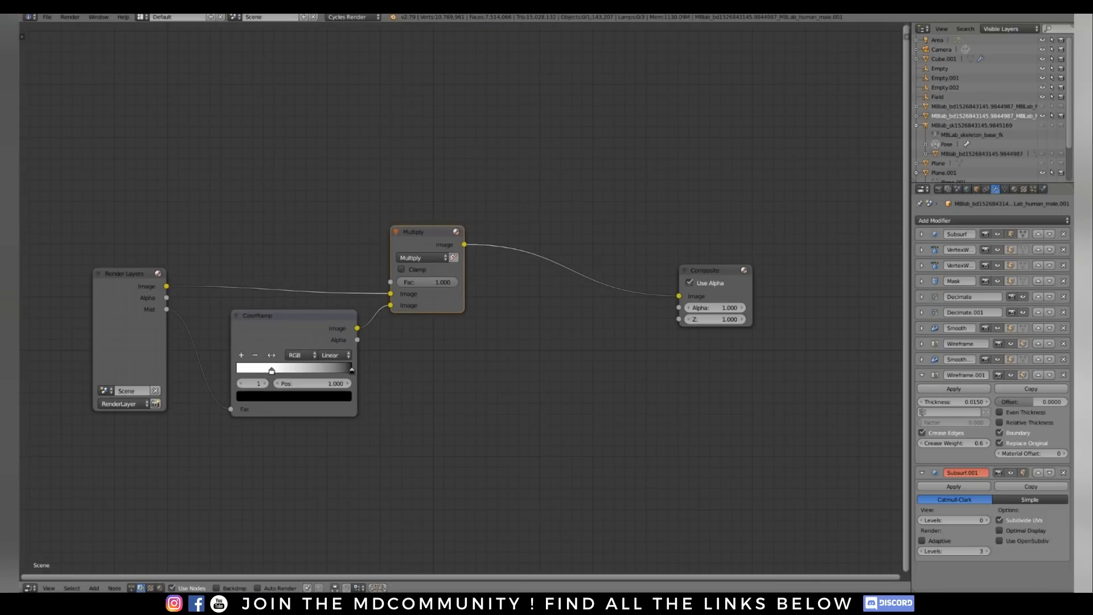
pyautogui.hotkey('shift', 'F3')
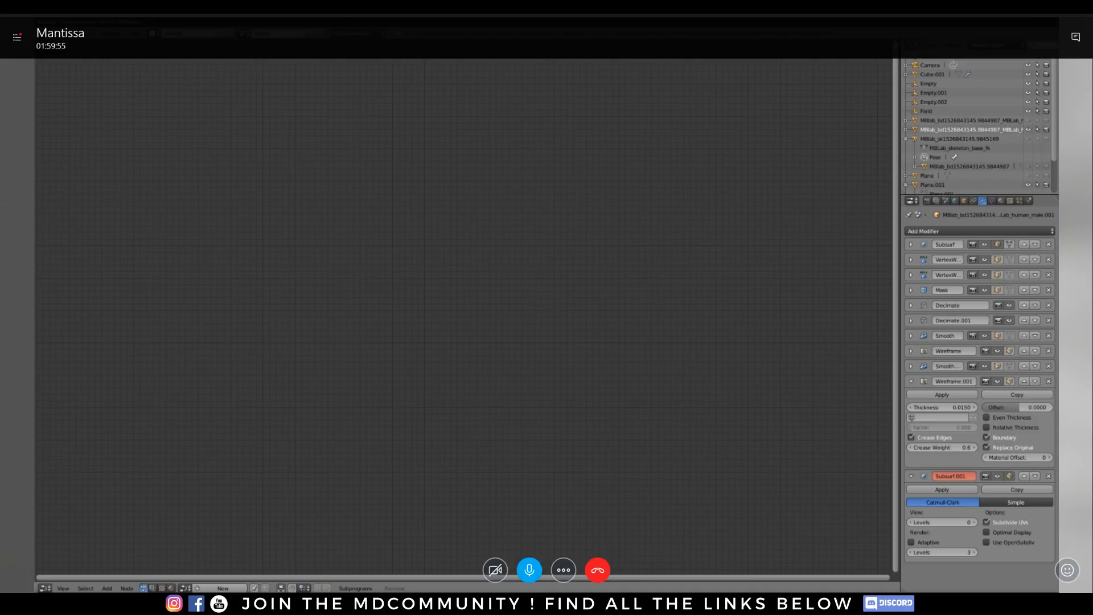
pyautogui.click(222, 588)
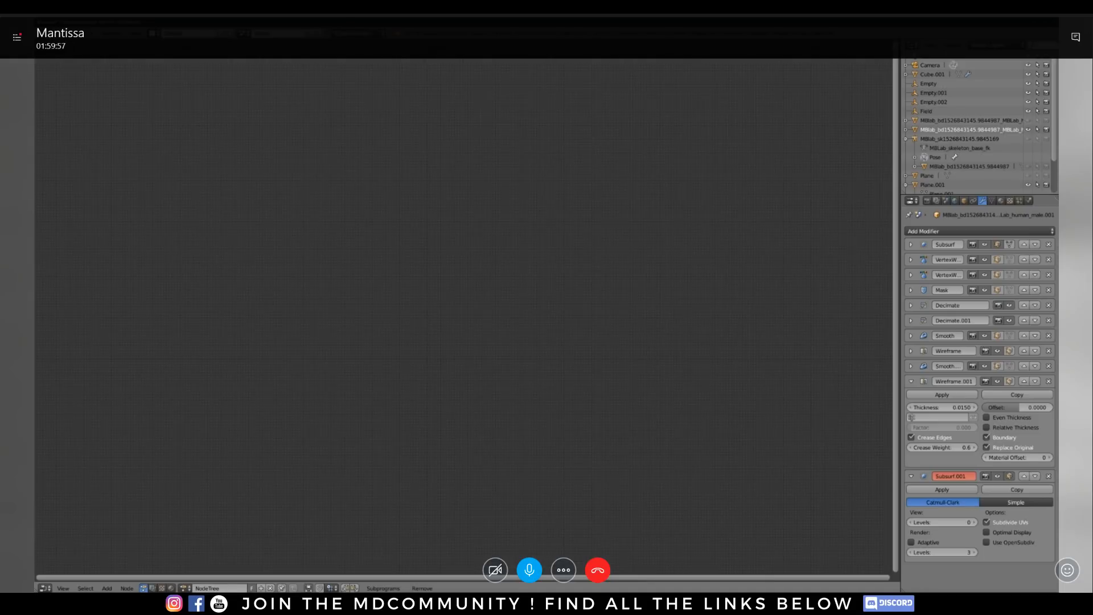